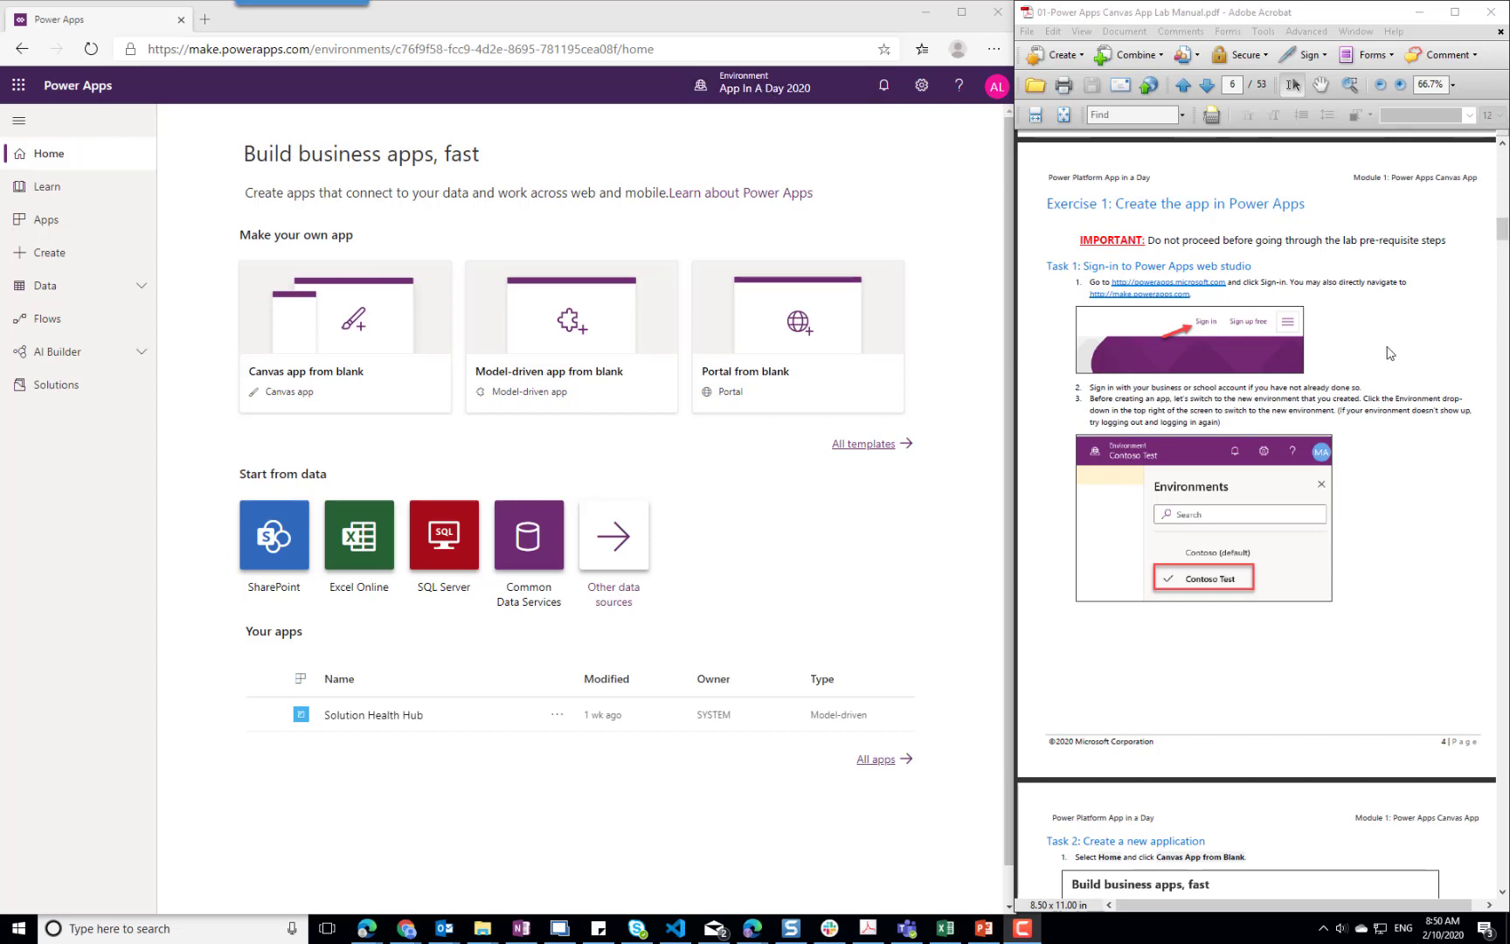
# Create a blank canvas app named Device Ordering App in Tablet format and skip the studio welcome prompt, choosing not to show it again
pyautogui.scroll(-10, 1391, 353)
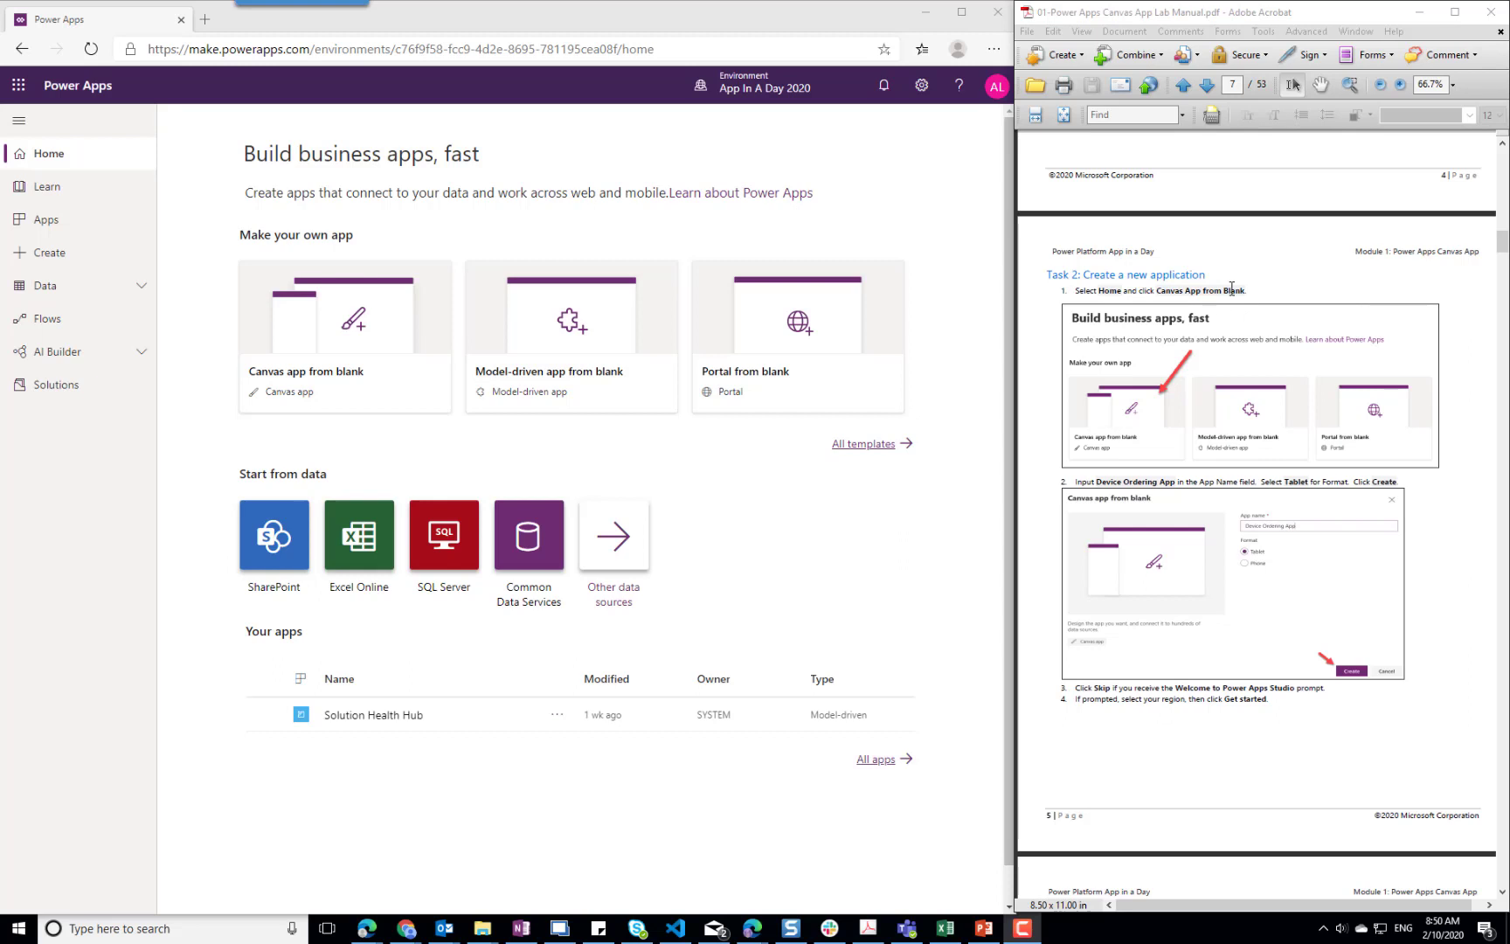
pyautogui.click(349, 340)
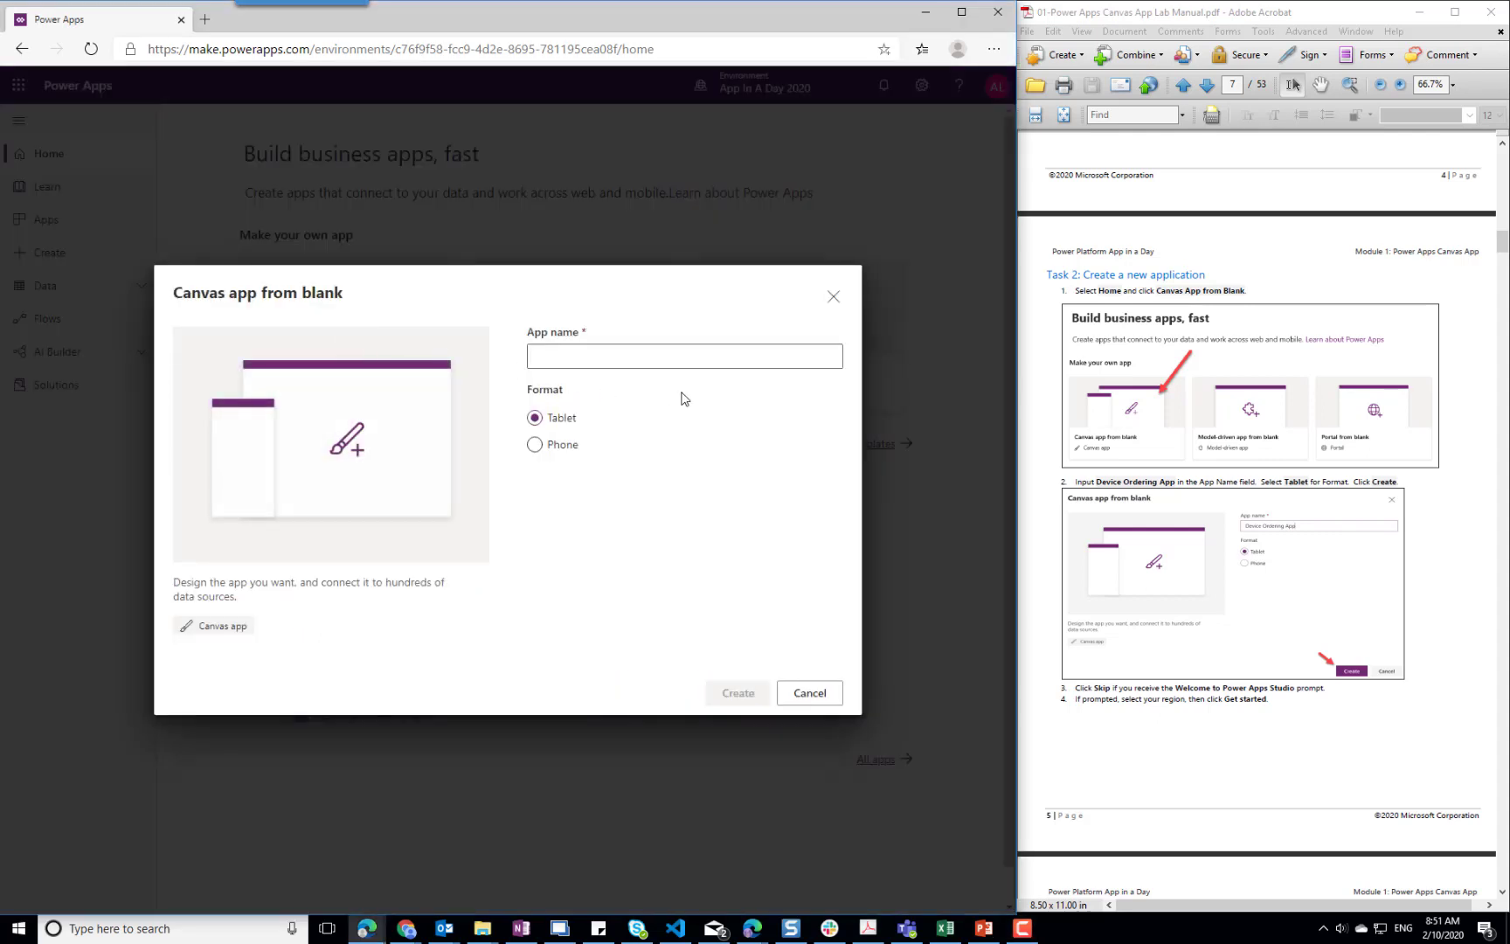
pyautogui.click(618, 357)
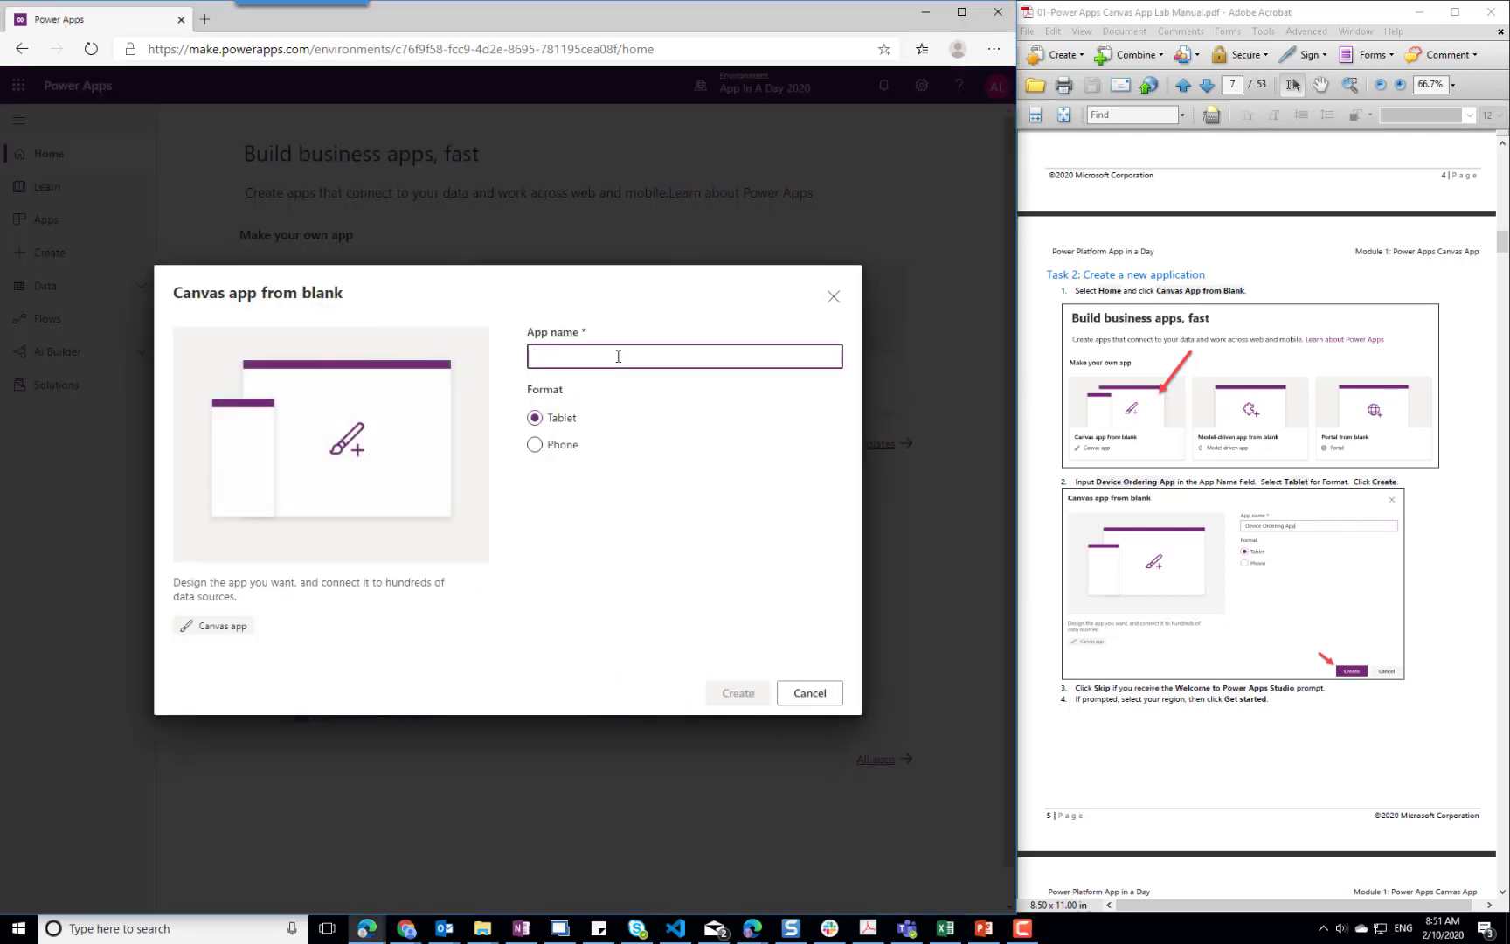
pyautogui.write('Device Ordersin')
pyautogui.press('BackSpace')
pyautogui.press('BackSpace')
pyautogui.press('BackSpace')
pyautogui.write('ing App')
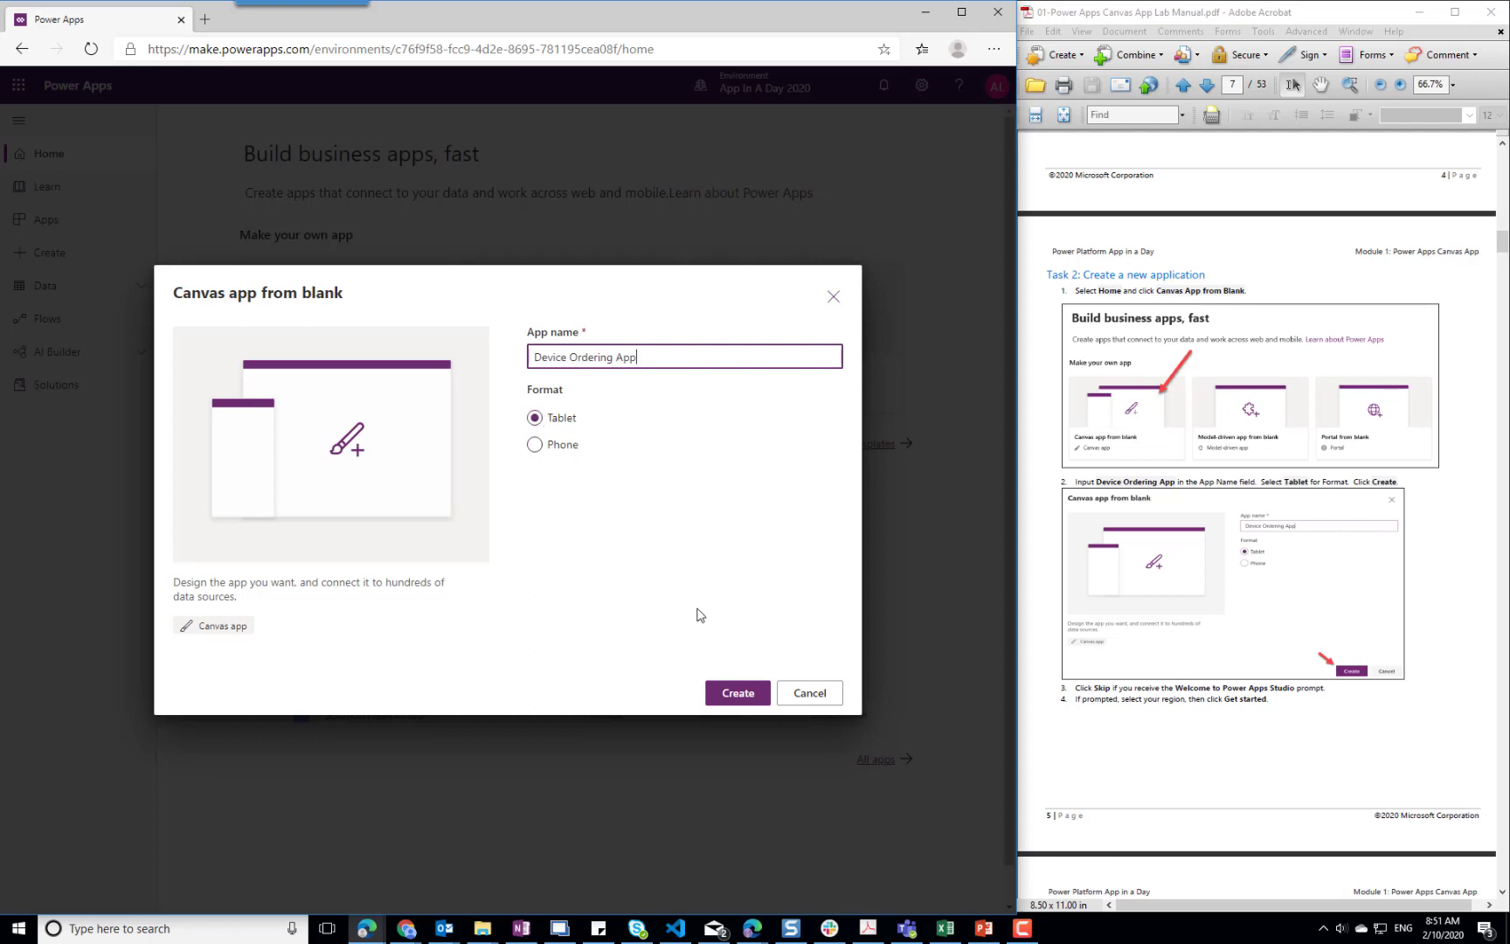
pyautogui.click(738, 693)
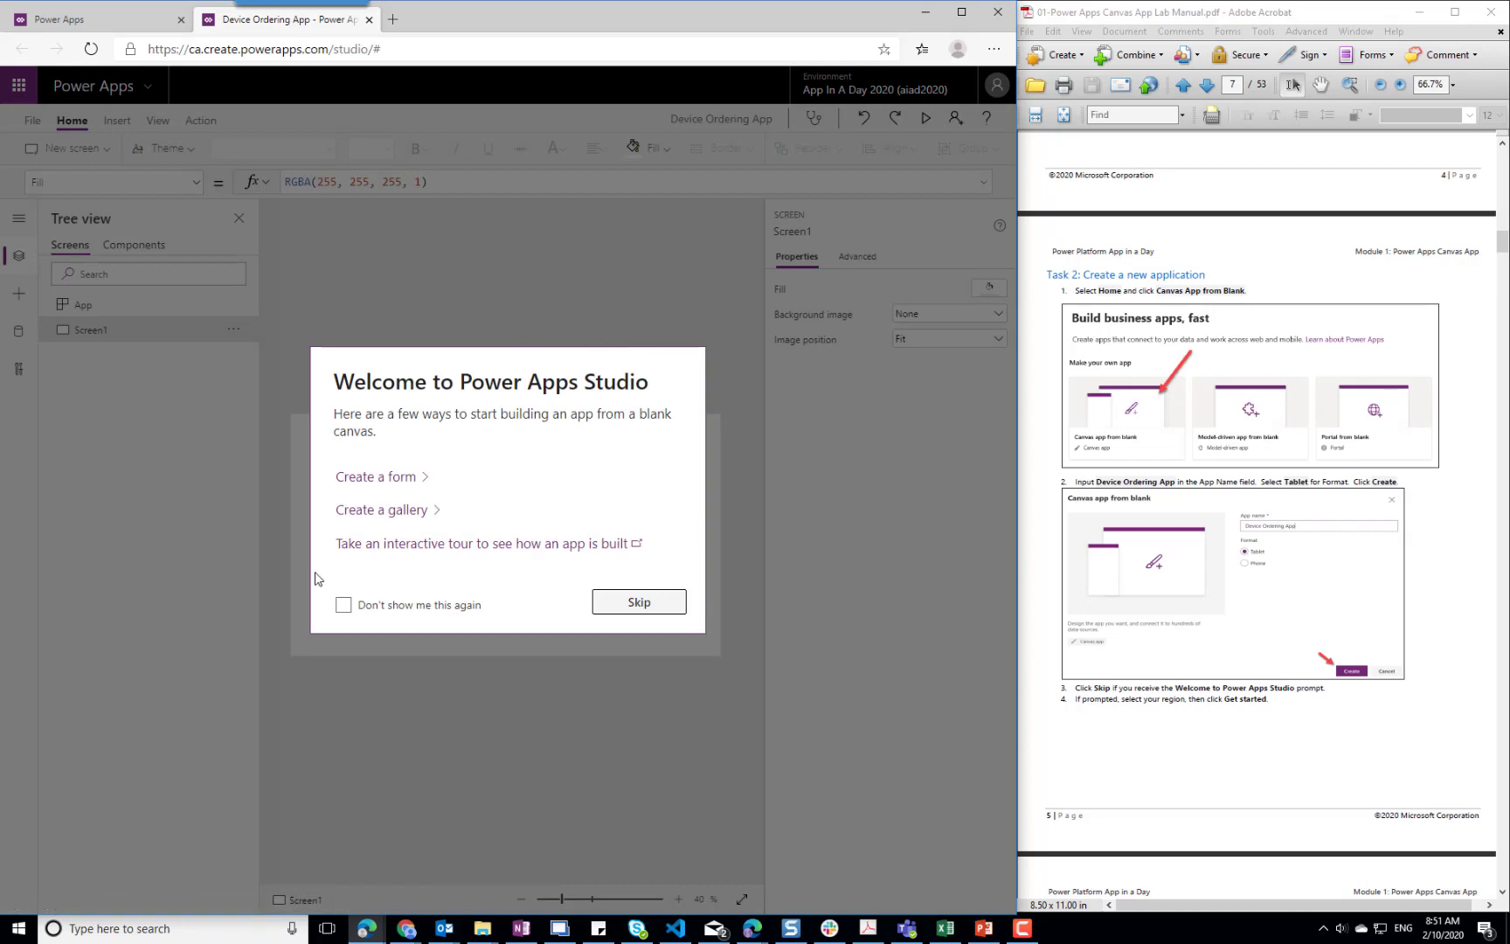
pyautogui.click(406, 607)
pyautogui.click(639, 603)
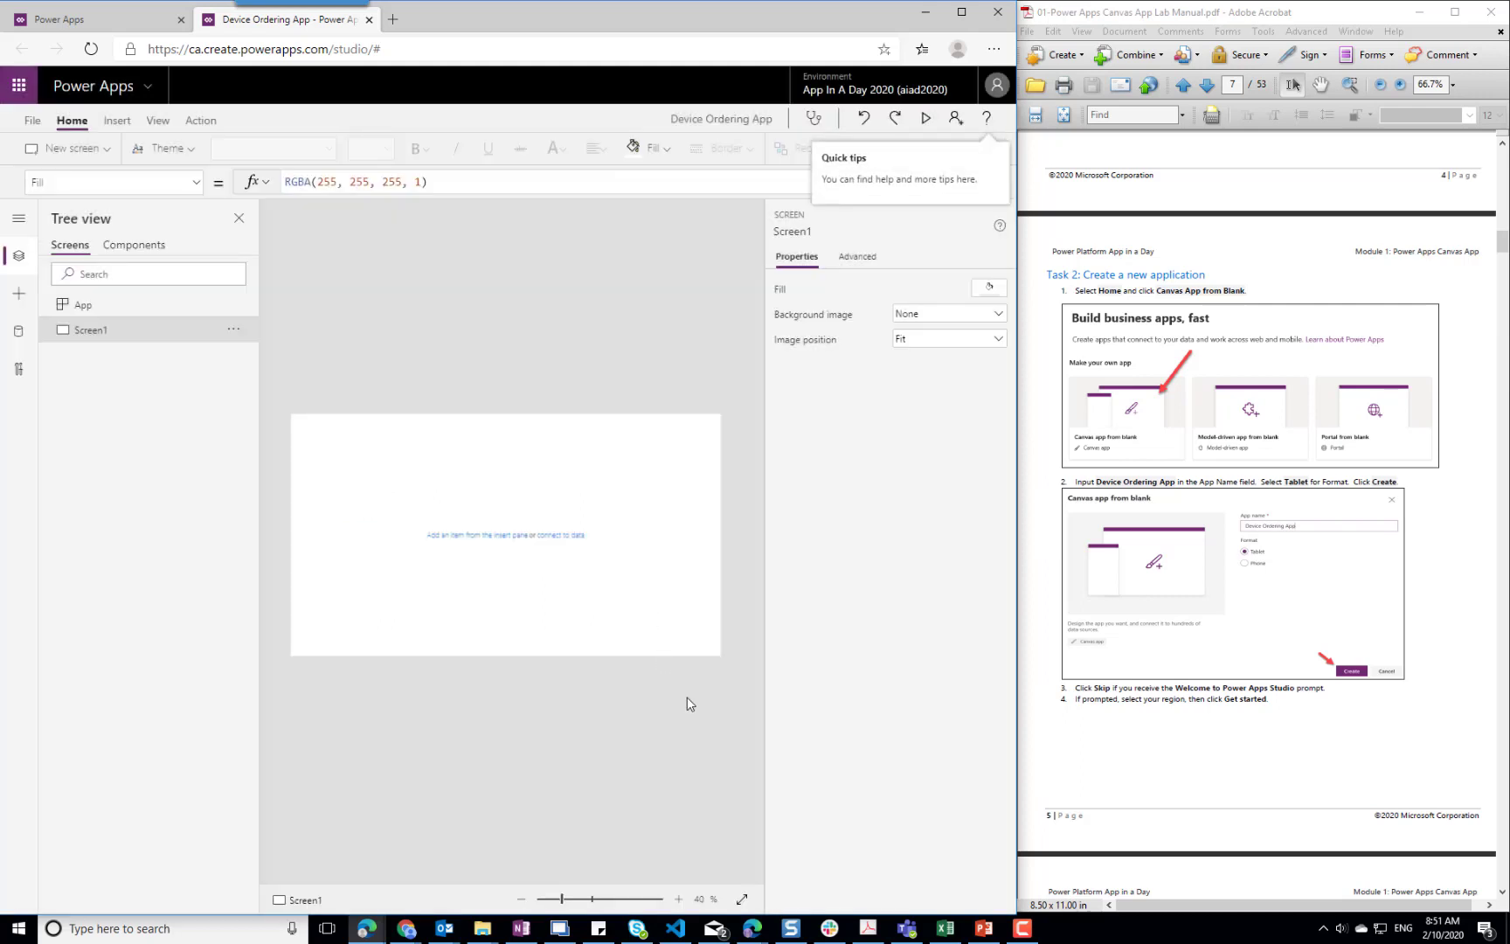
# Rename Screen1 in the app's screen tree to MainScreen
pyautogui.scroll(-5, 1457, 668)
pyautogui.scroll(-3, 1464, 671)
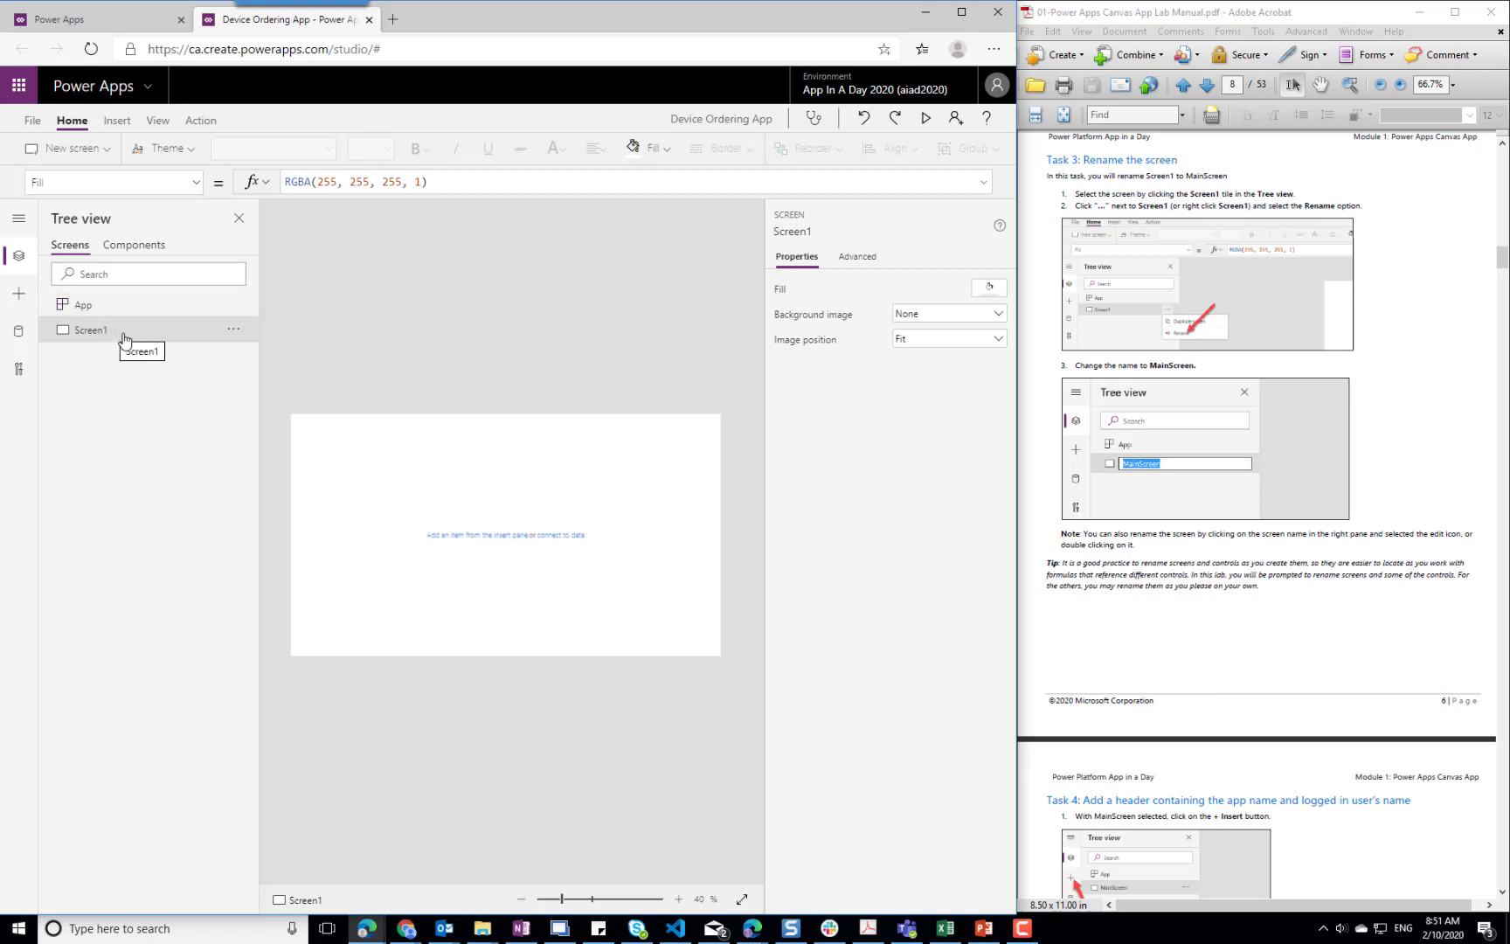
pyautogui.click(234, 329)
pyautogui.click(281, 382)
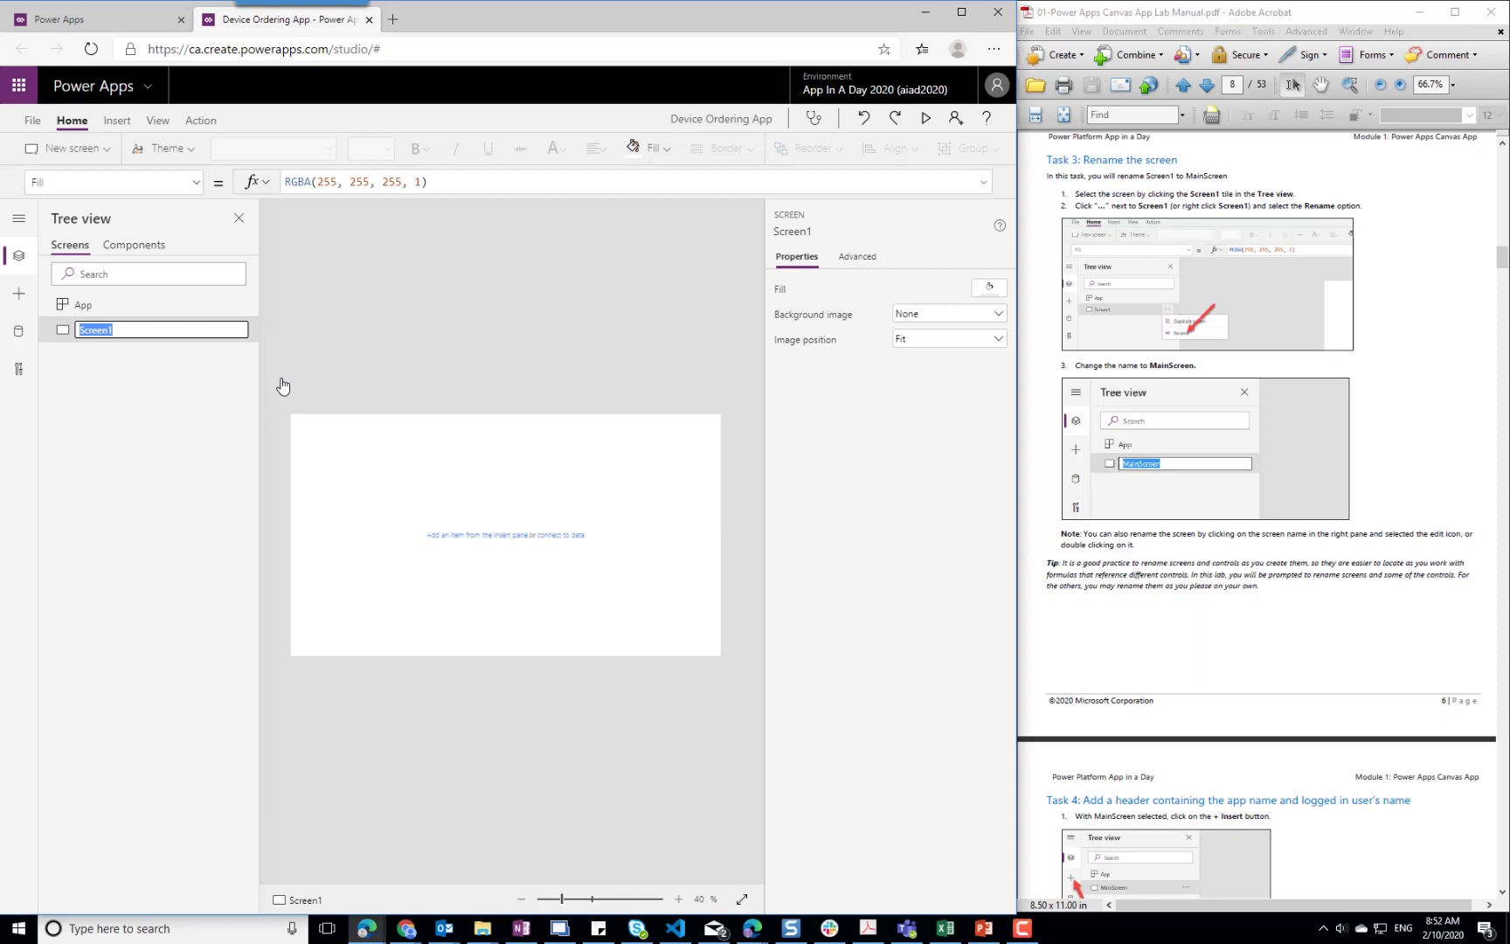
pyautogui.write('MainScreen')
pyautogui.click(516, 339)
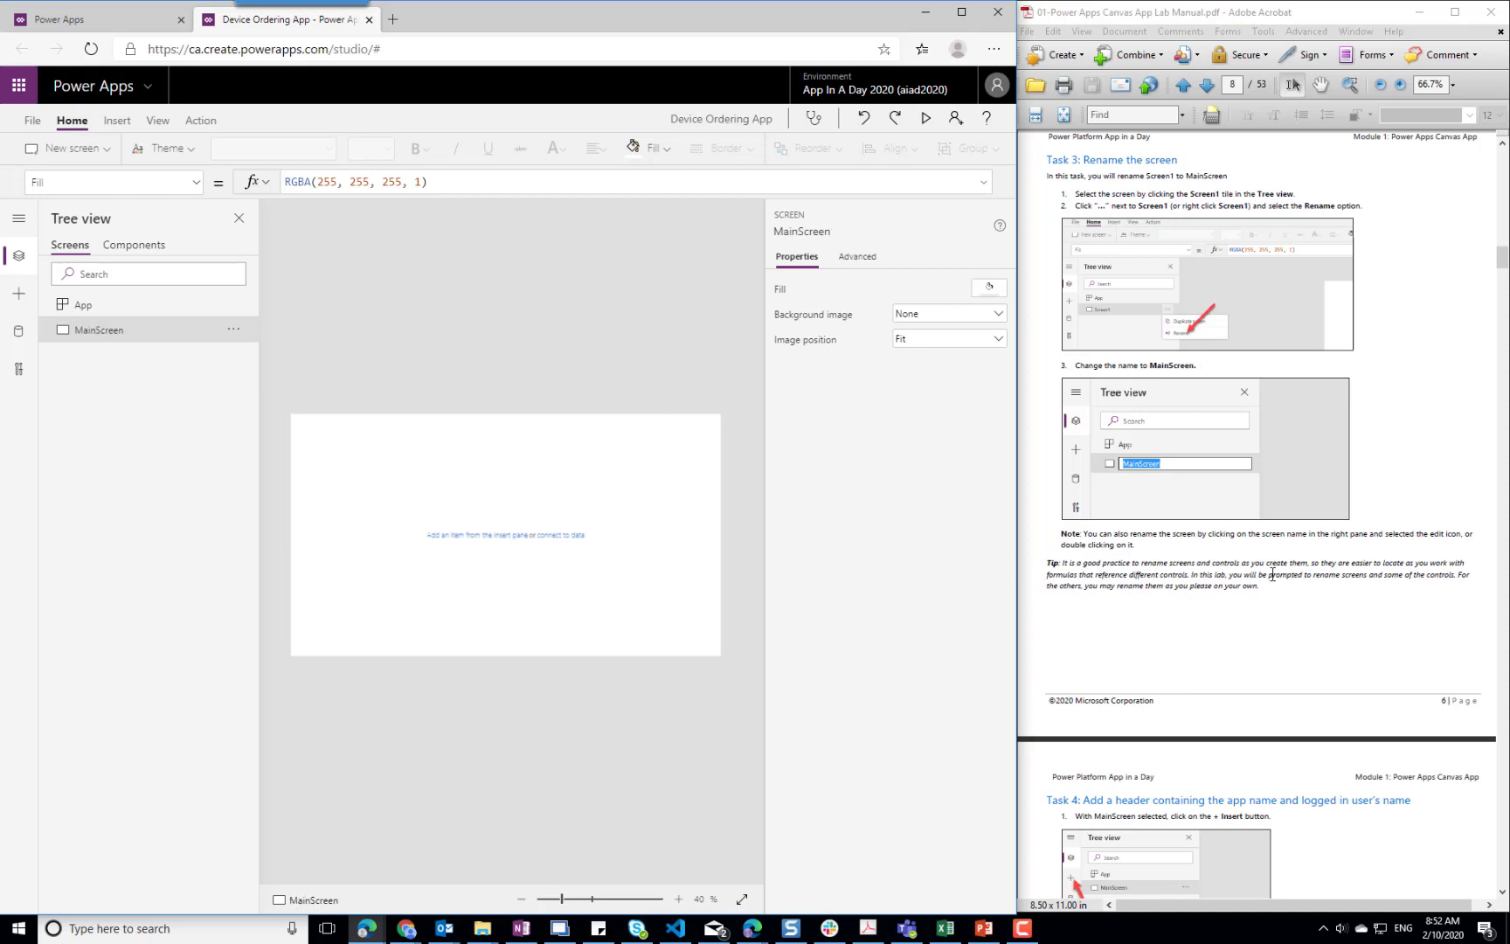
# Insert a text label onto MainScreen
pyautogui.scroll(-4, 1273, 577)
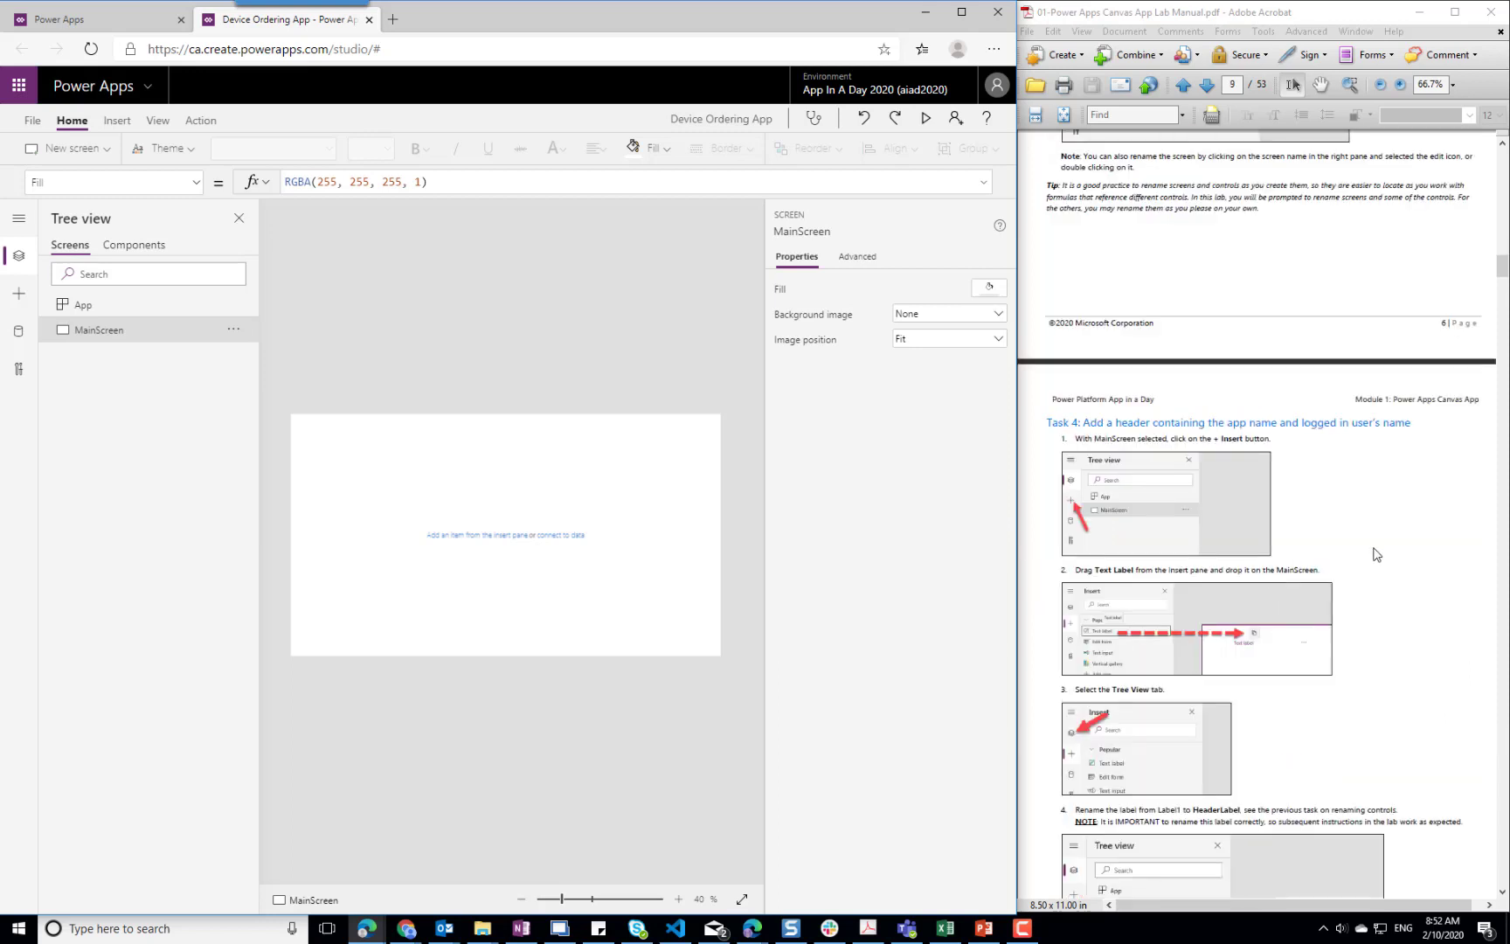
pyautogui.scroll(-4, 1377, 555)
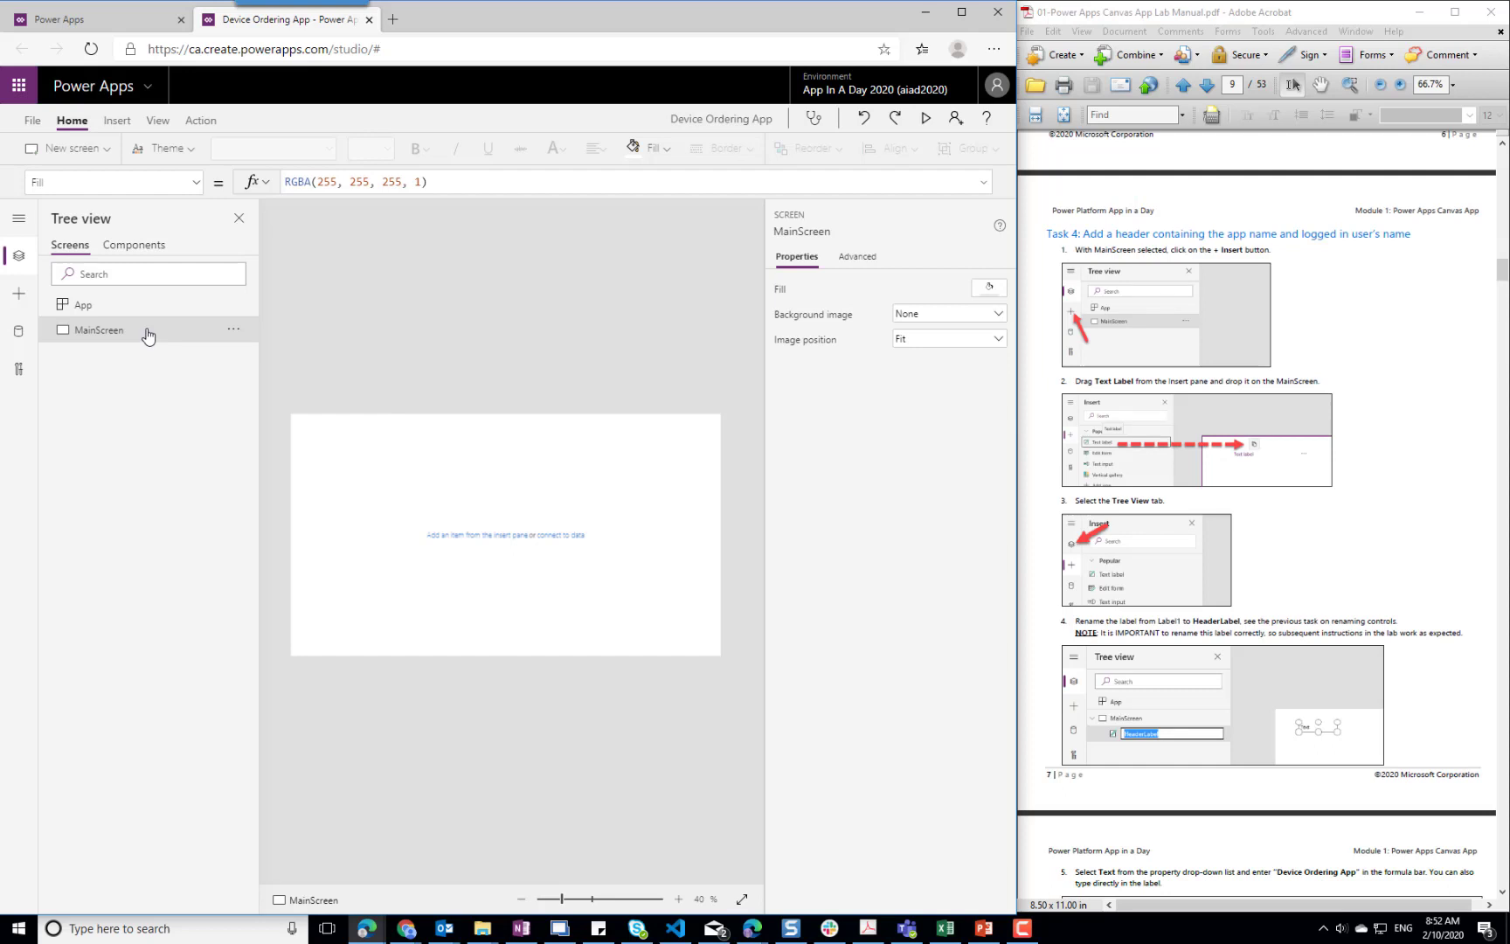
pyautogui.click(119, 125)
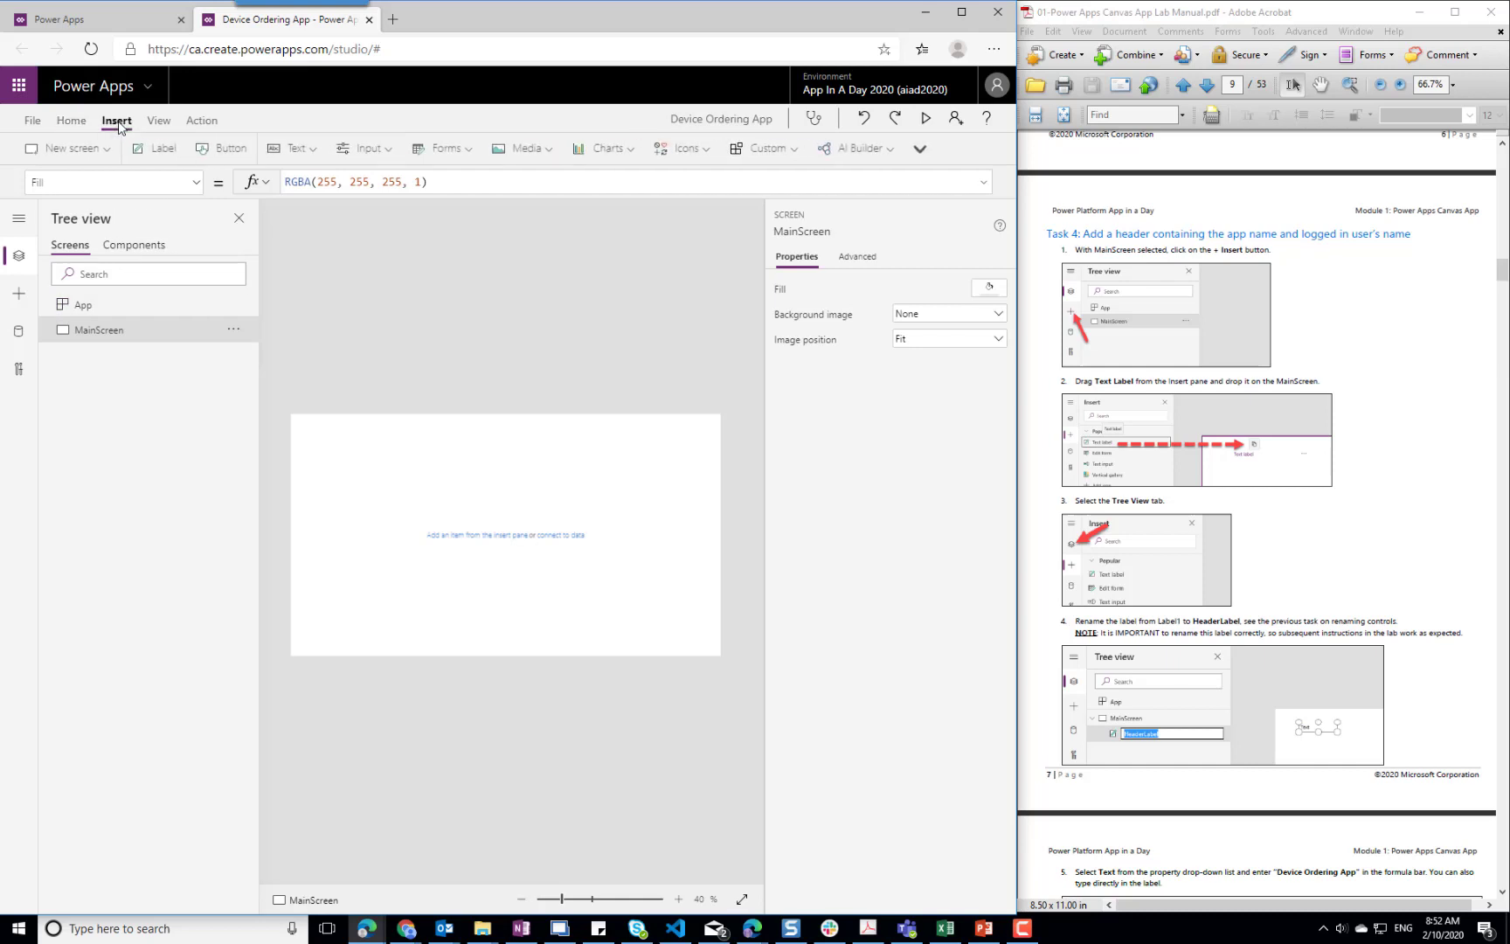
pyautogui.click(302, 154)
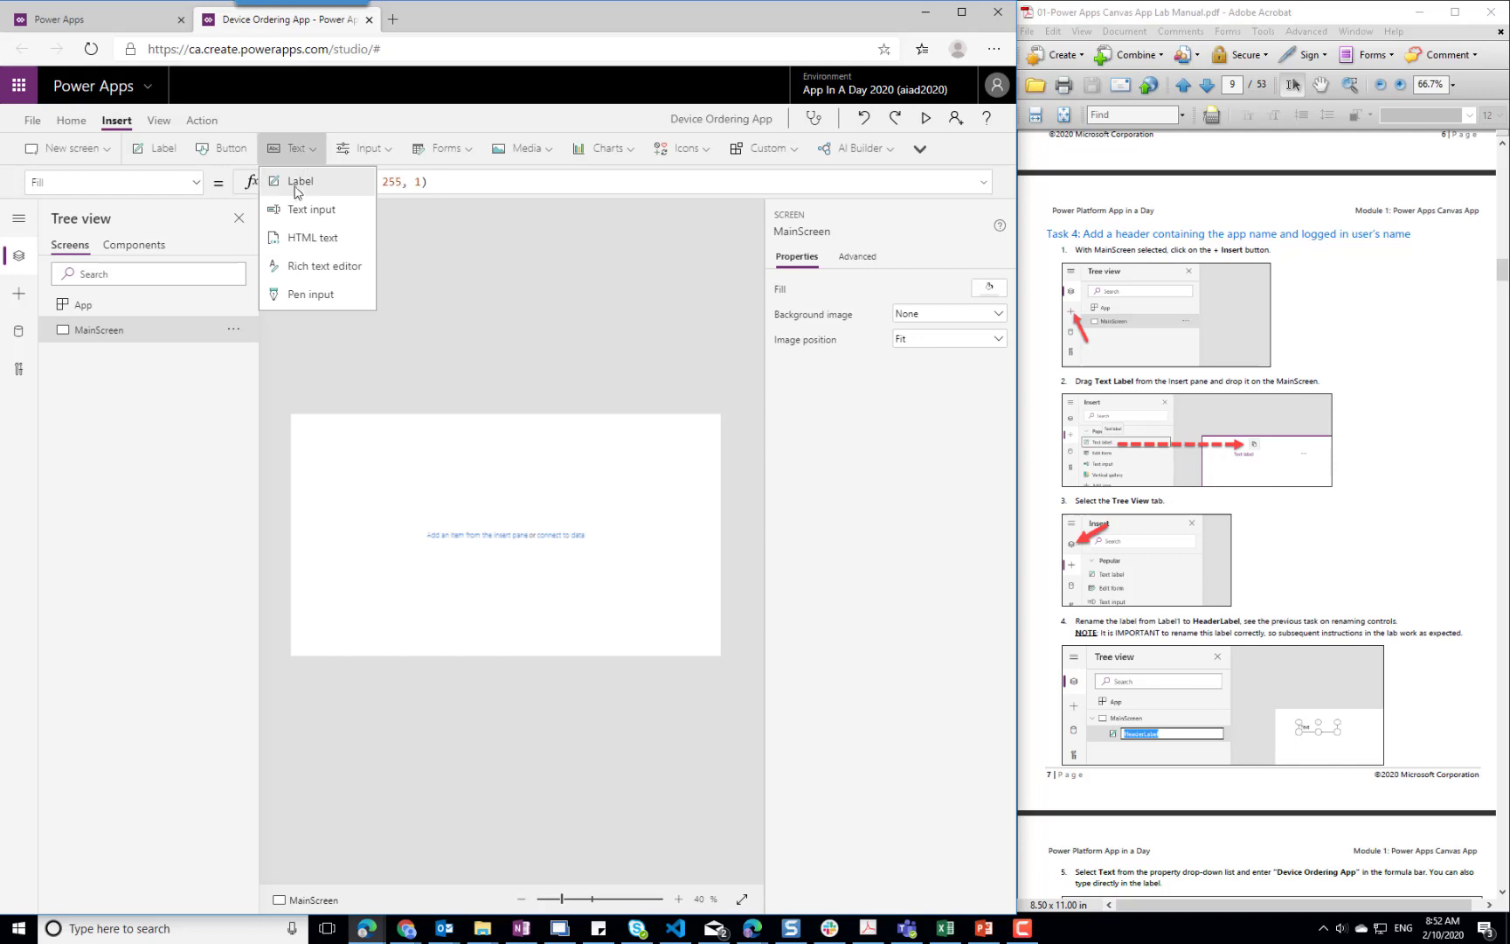
pyautogui.click(296, 188)
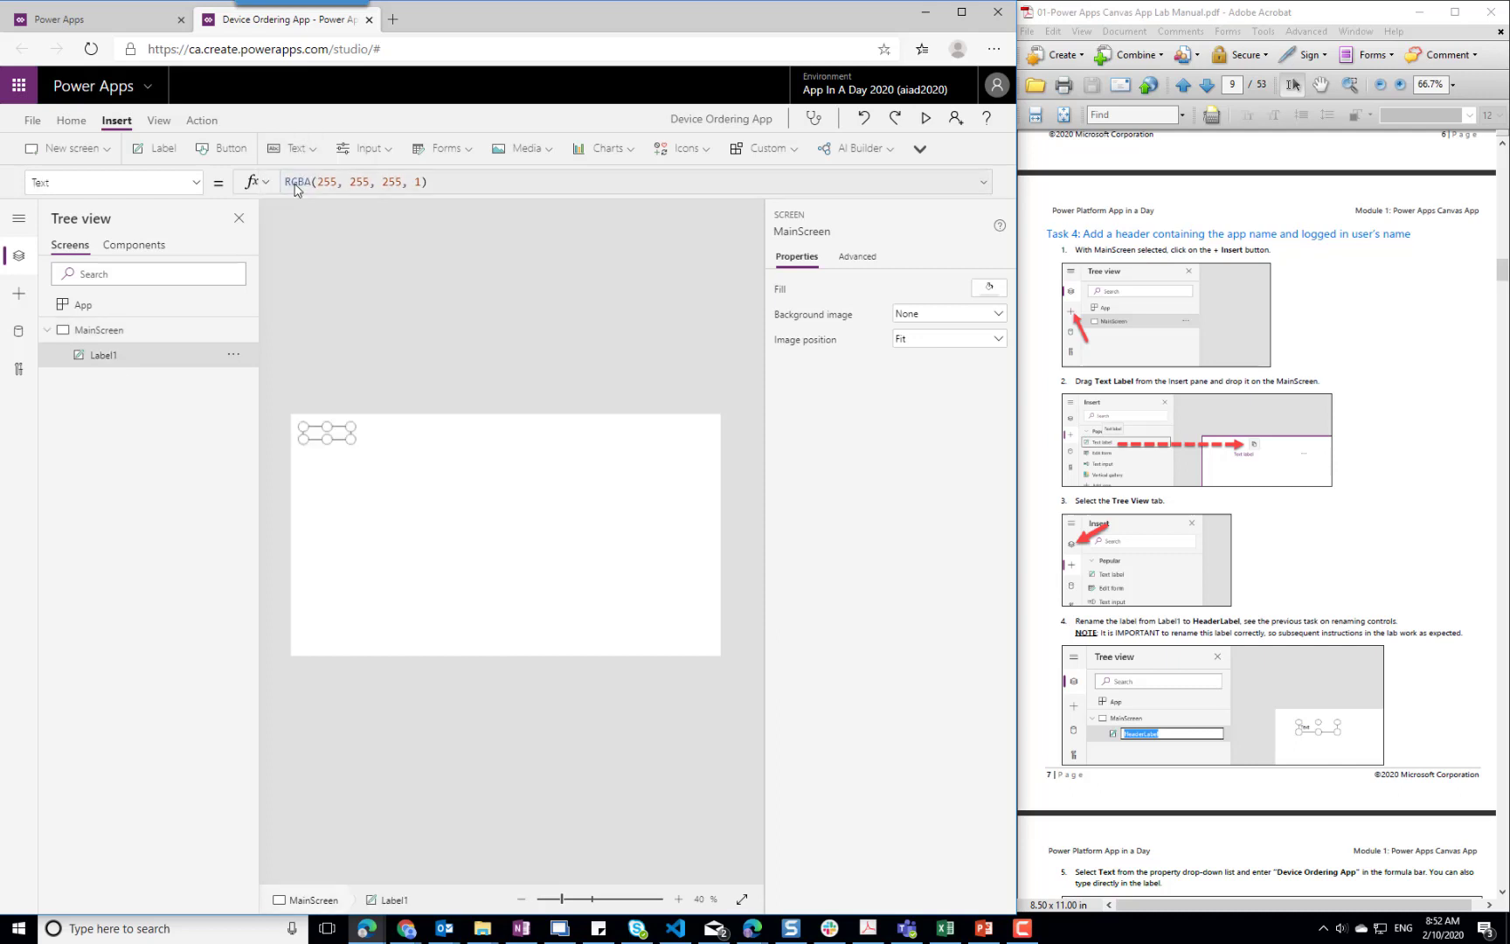
# Stretch the label across the full screen width at the upper edge, about 1366 wide and 96 high
pyautogui.moveTo(349, 438); pyautogui.dragTo(722, 444)
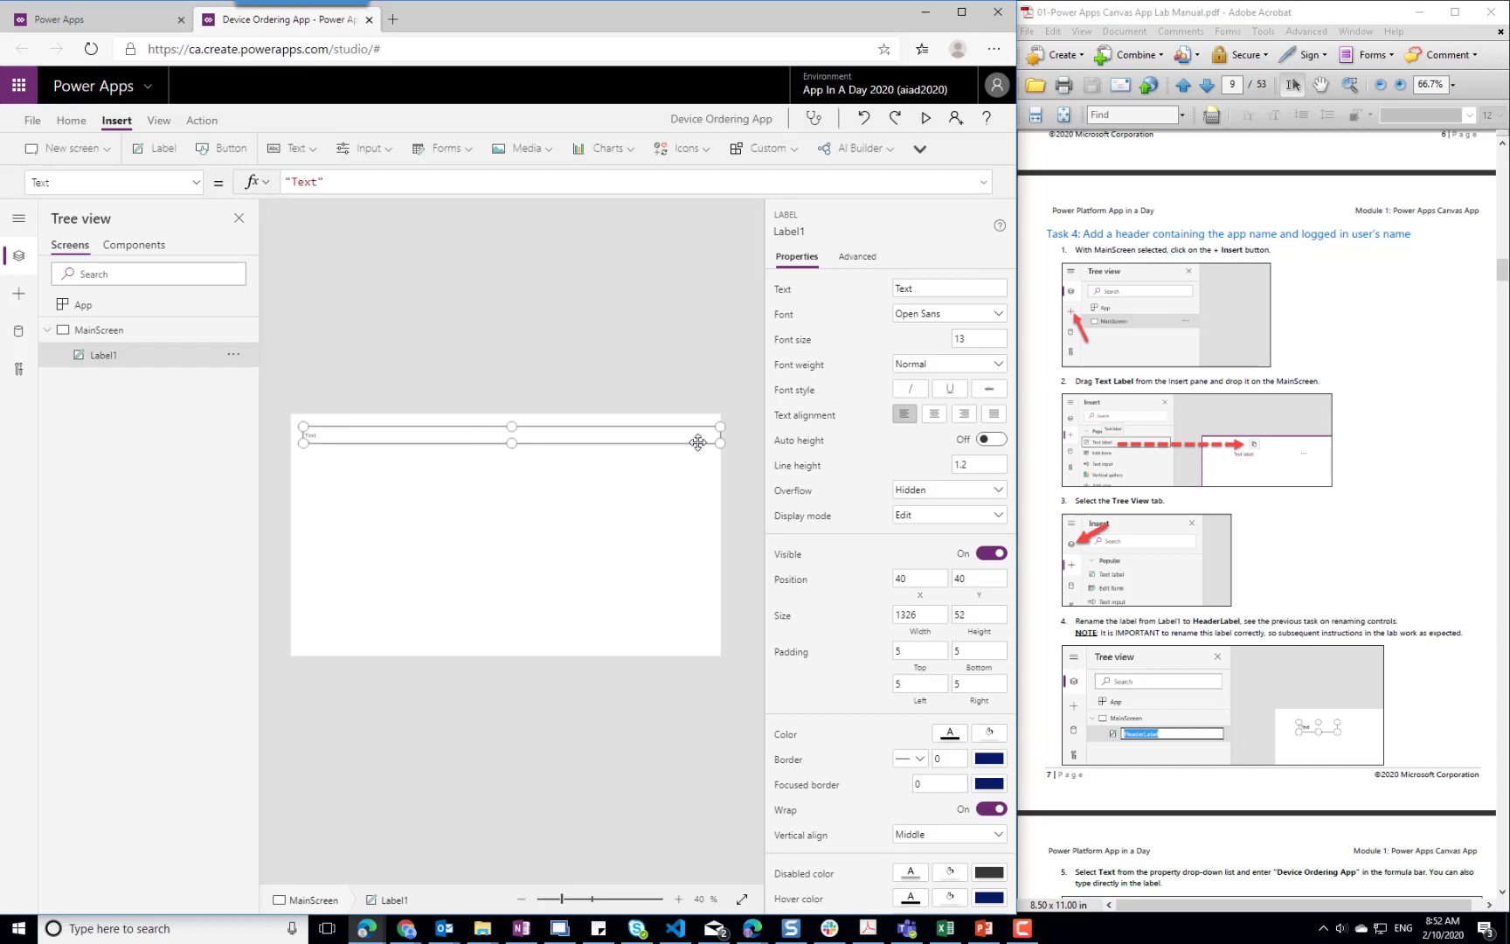
pyautogui.moveTo(300, 444); pyautogui.dragTo(291, 447)
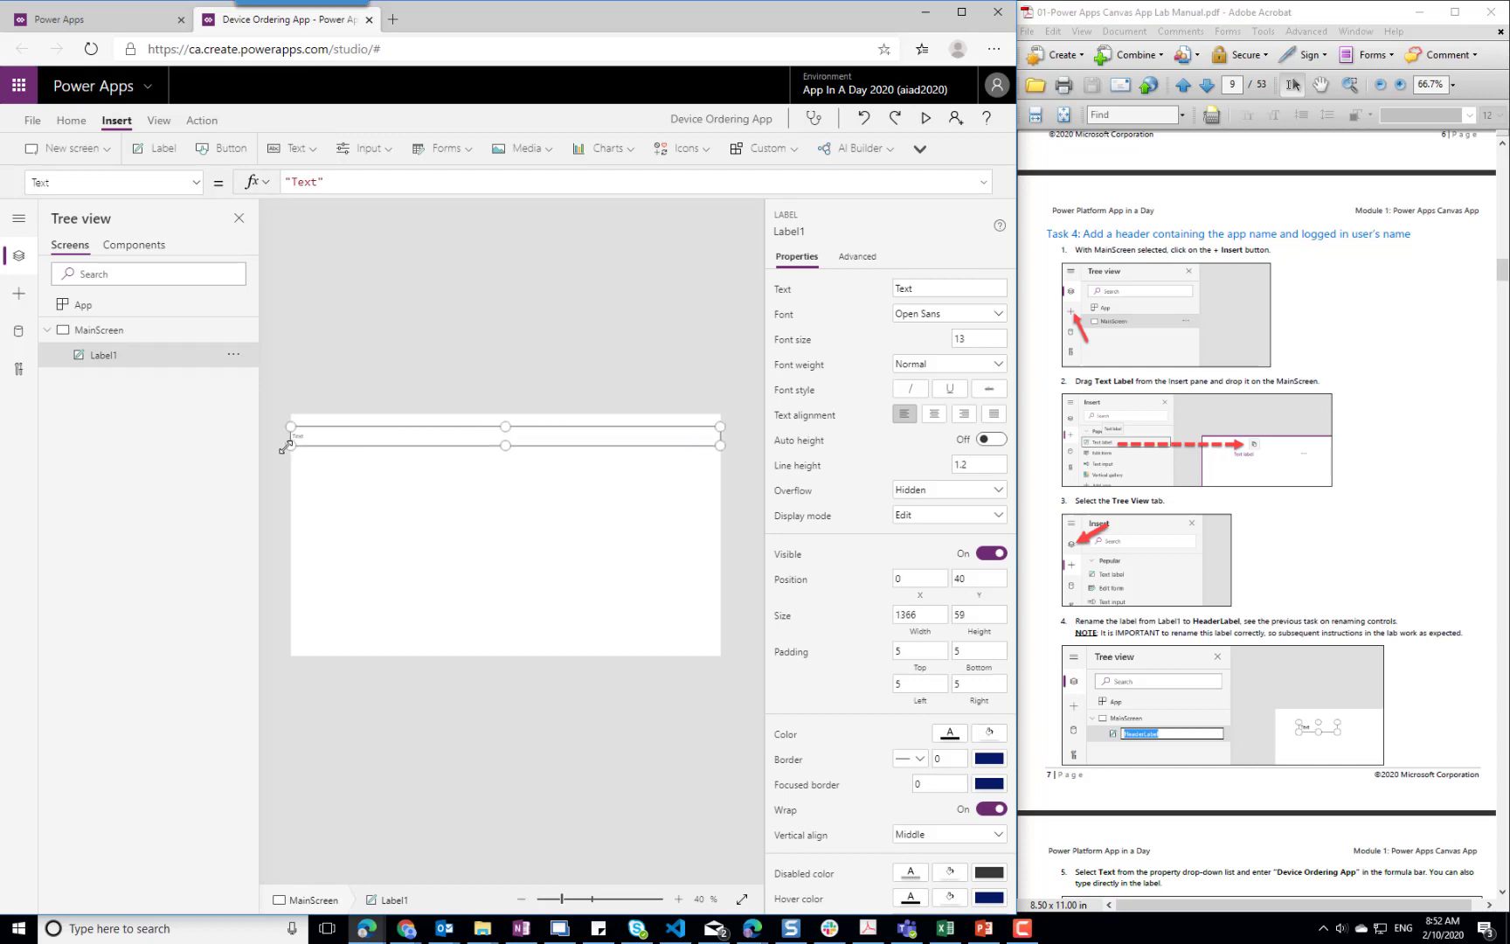
pyautogui.moveTo(505, 427); pyautogui.dragTo(505, 419)
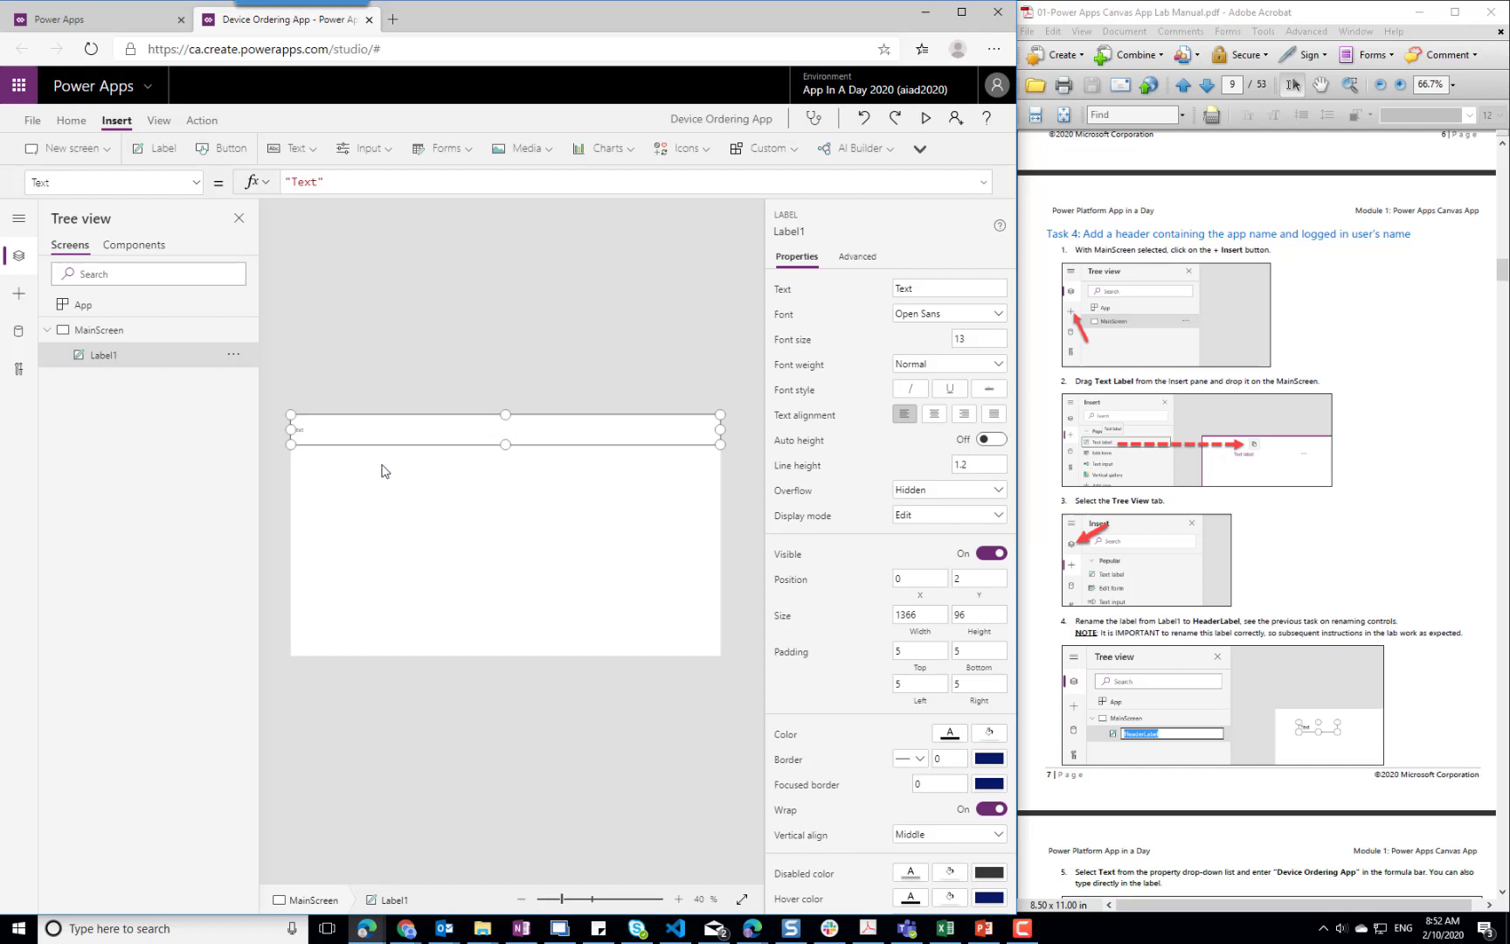
# Rename Label1 to HeaderLabel
pyautogui.click(234, 354)
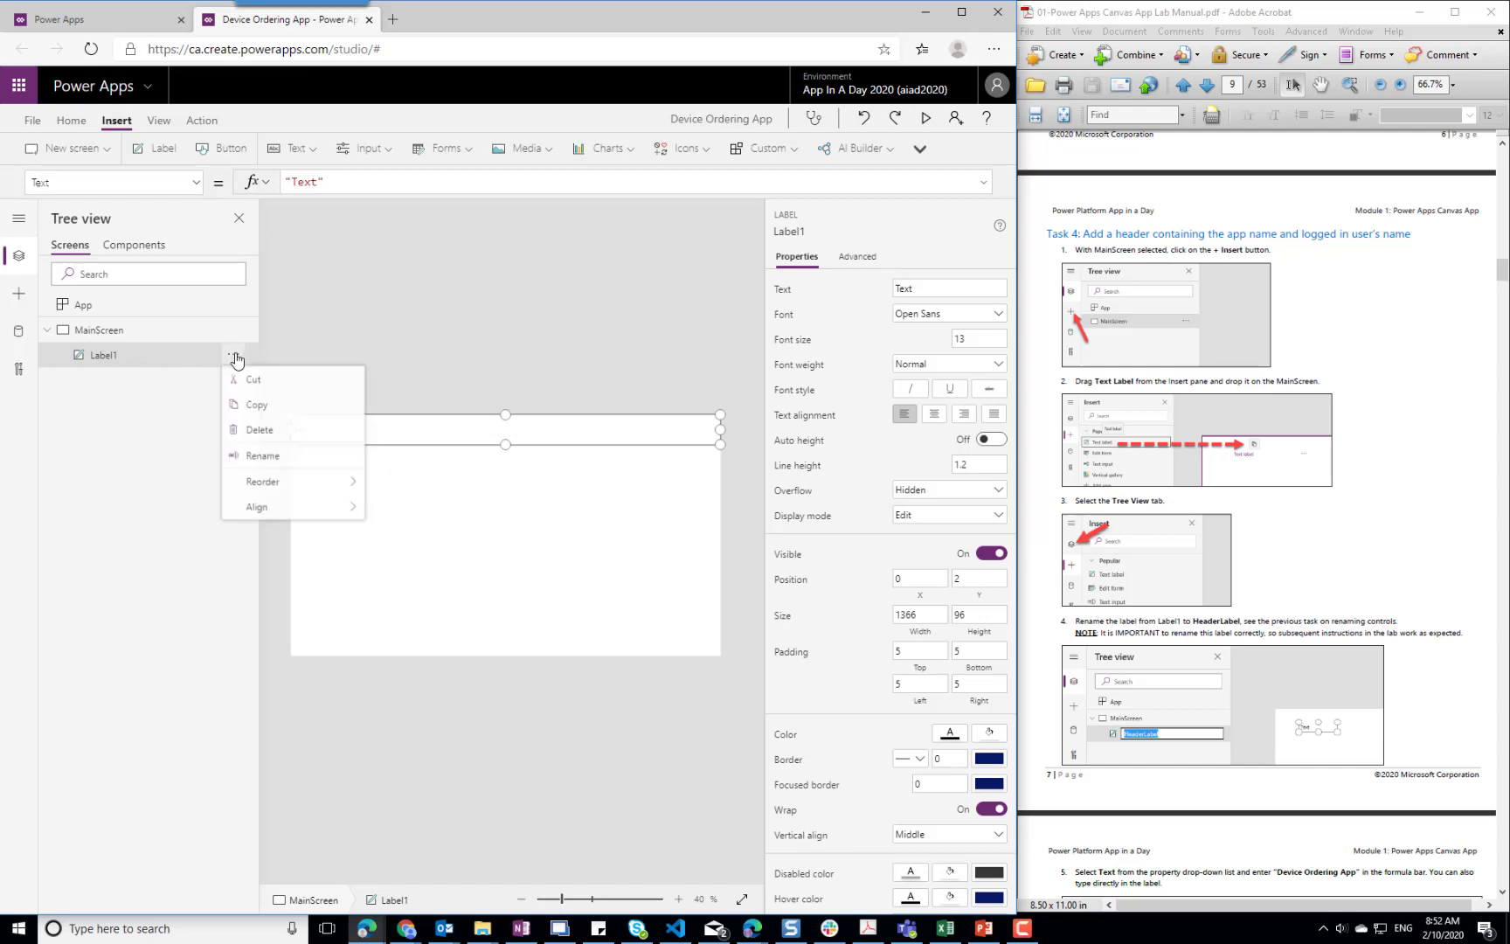
pyautogui.click(278, 458)
pyautogui.write('Heade')
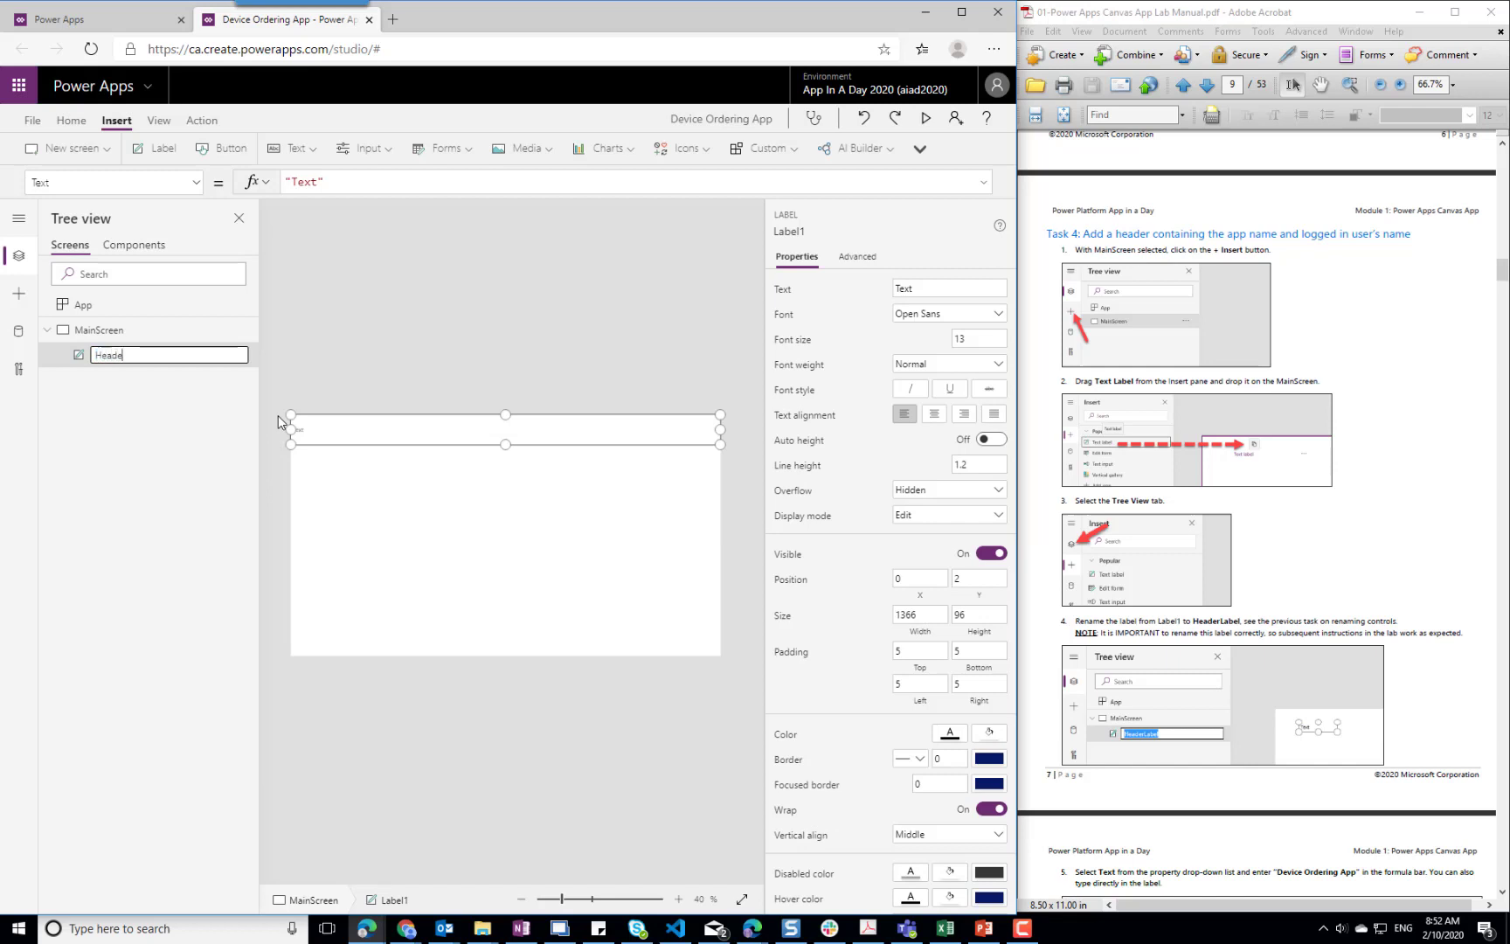
pyautogui.write('rLabel')
# Replace the header label's text with "Device Ordering App"
pyautogui.scroll(-3, 1409, 577)
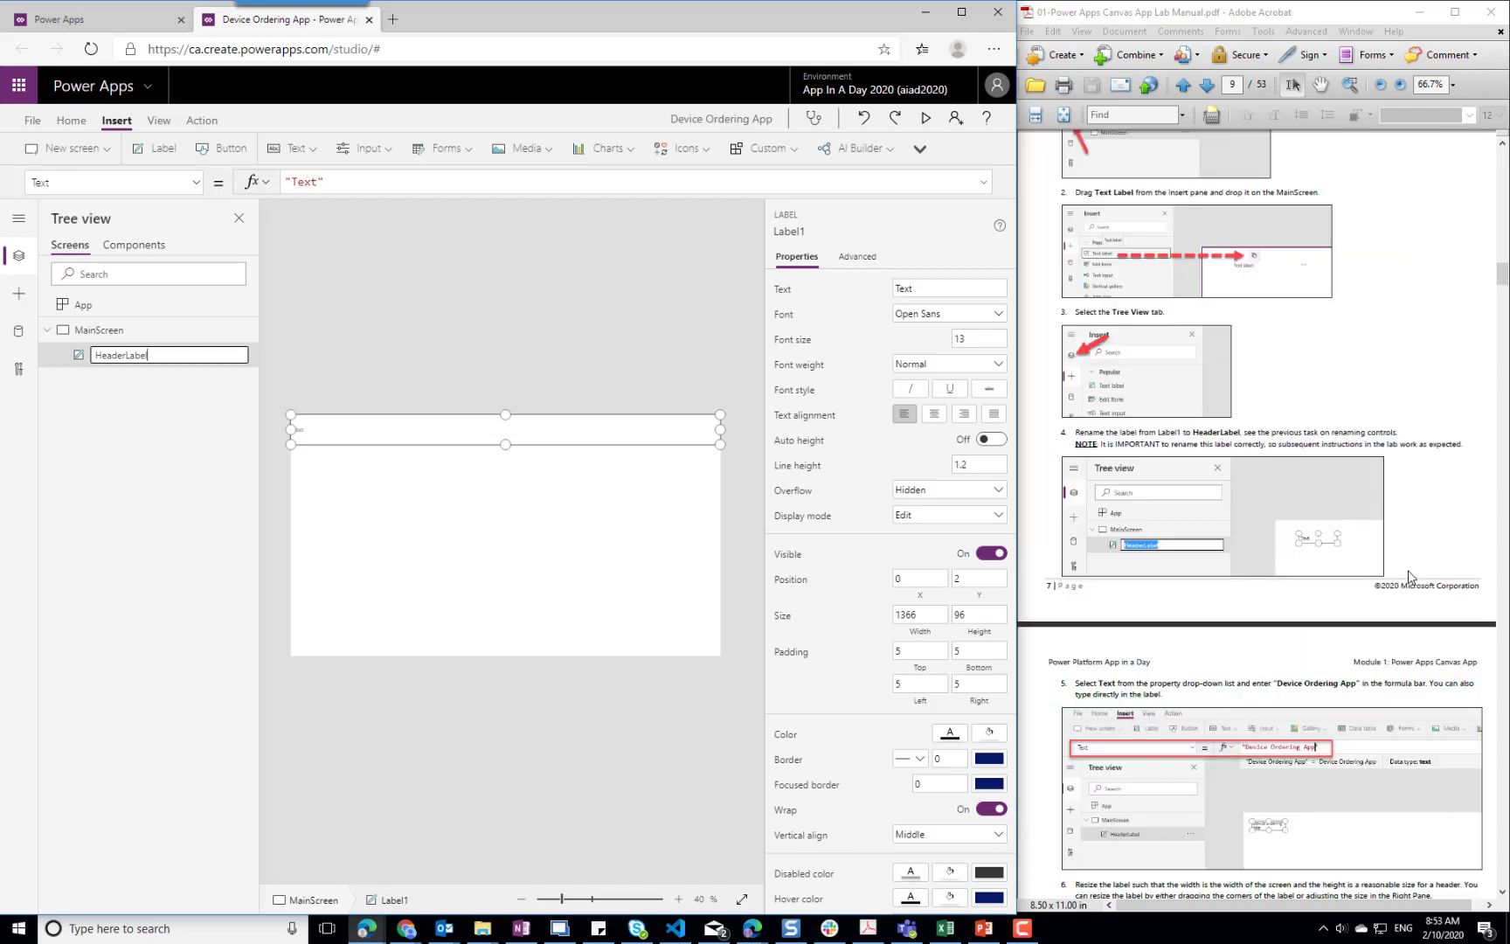
pyautogui.doubleClick(496, 436)
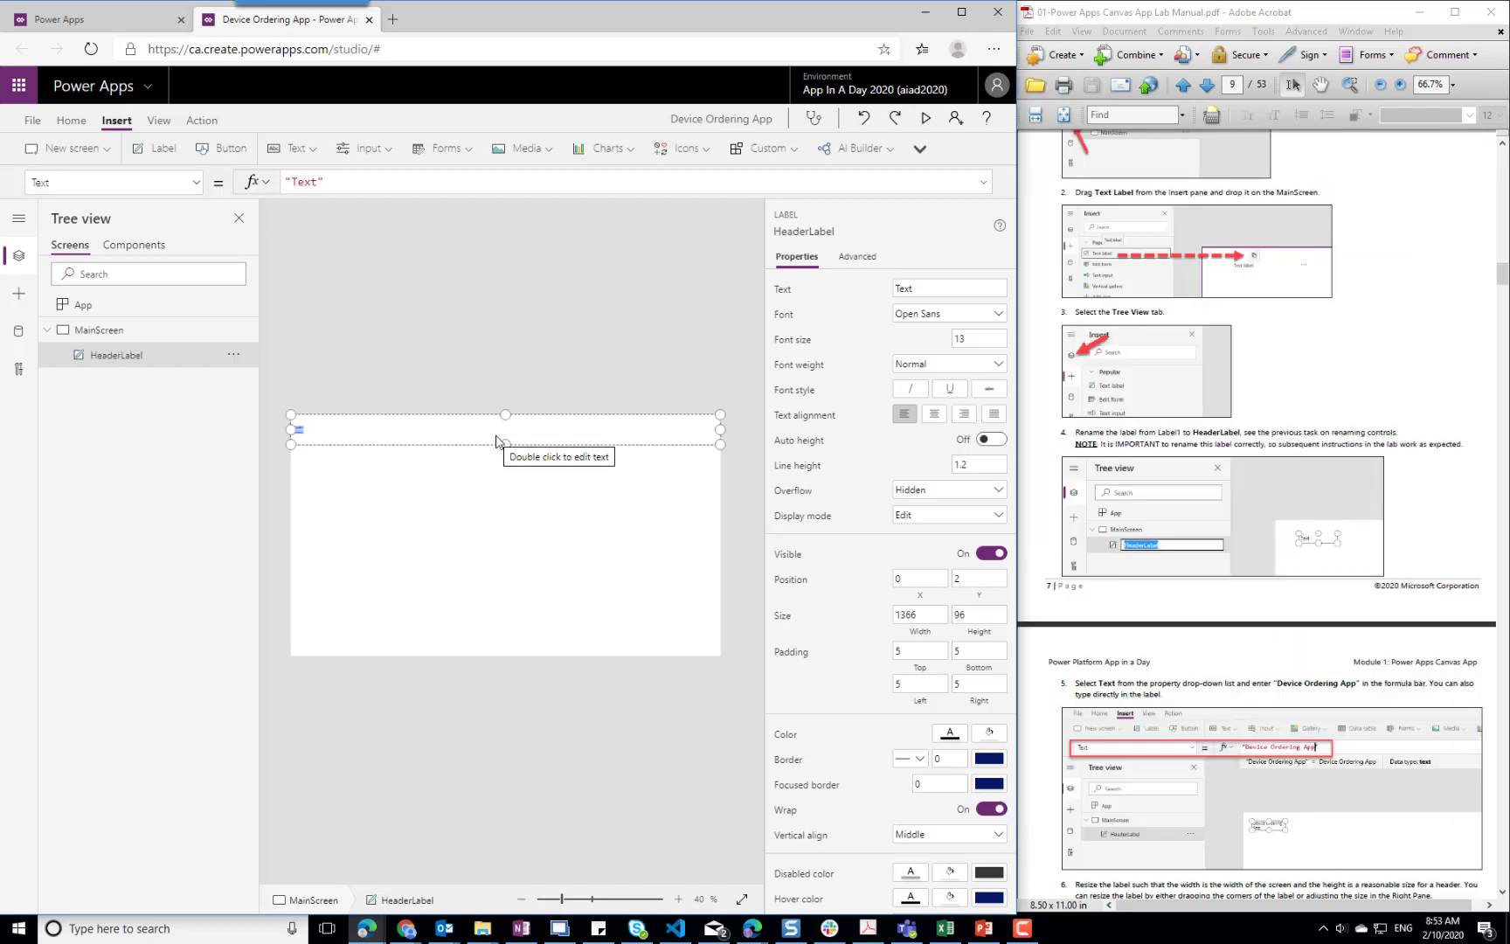
pyautogui.write('Device Ordering App')
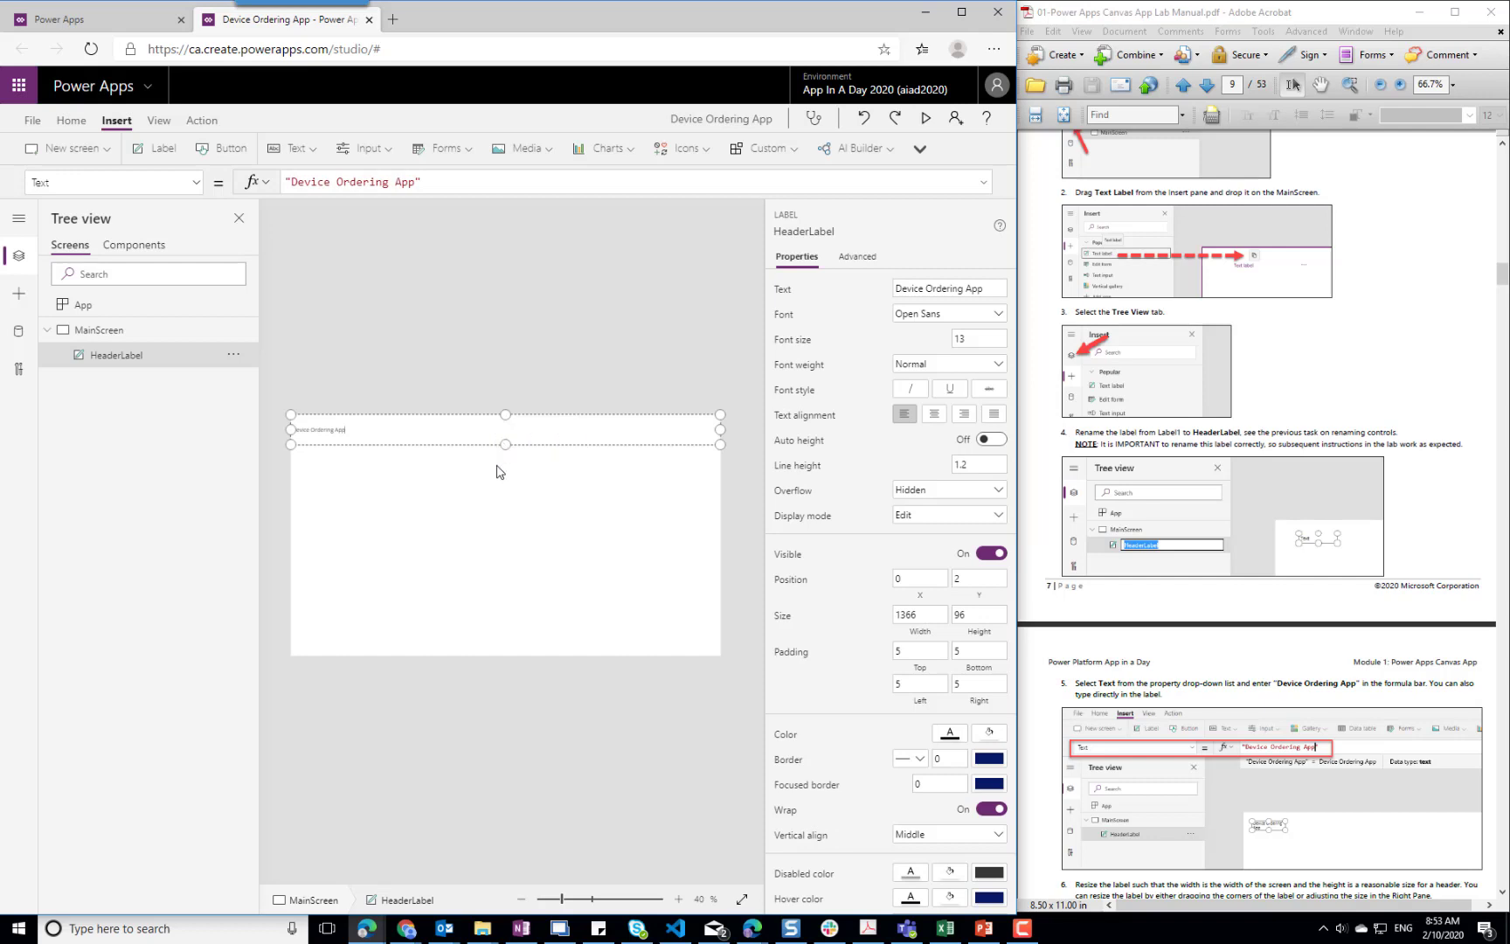
# Center-align the text of HeaderLabel
pyautogui.click(1235, 695)
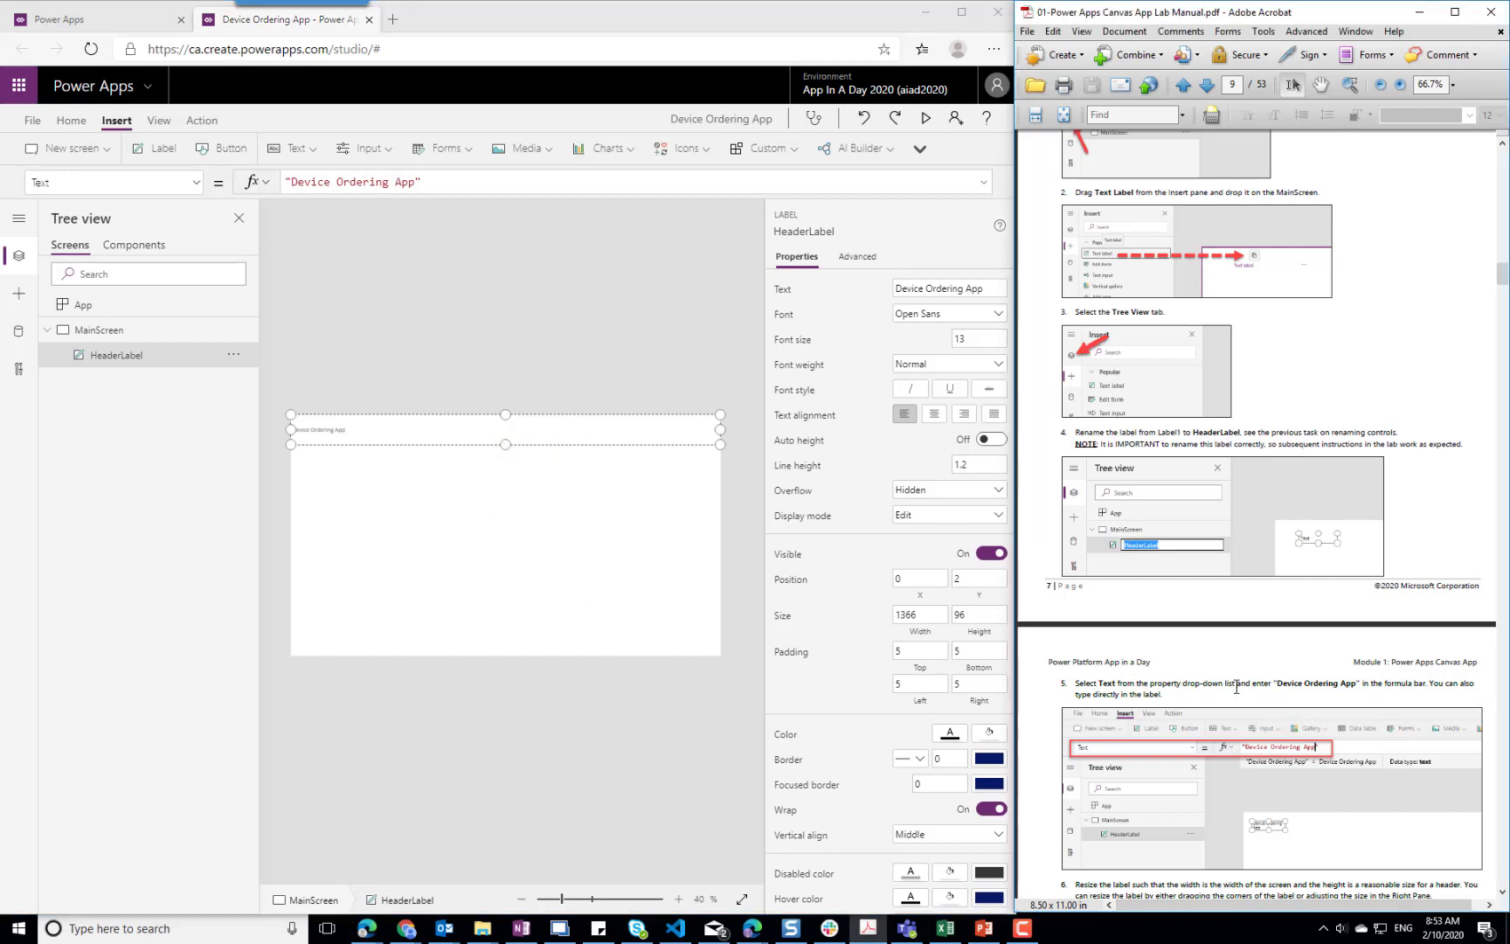
pyautogui.scroll(-5, 1235, 691)
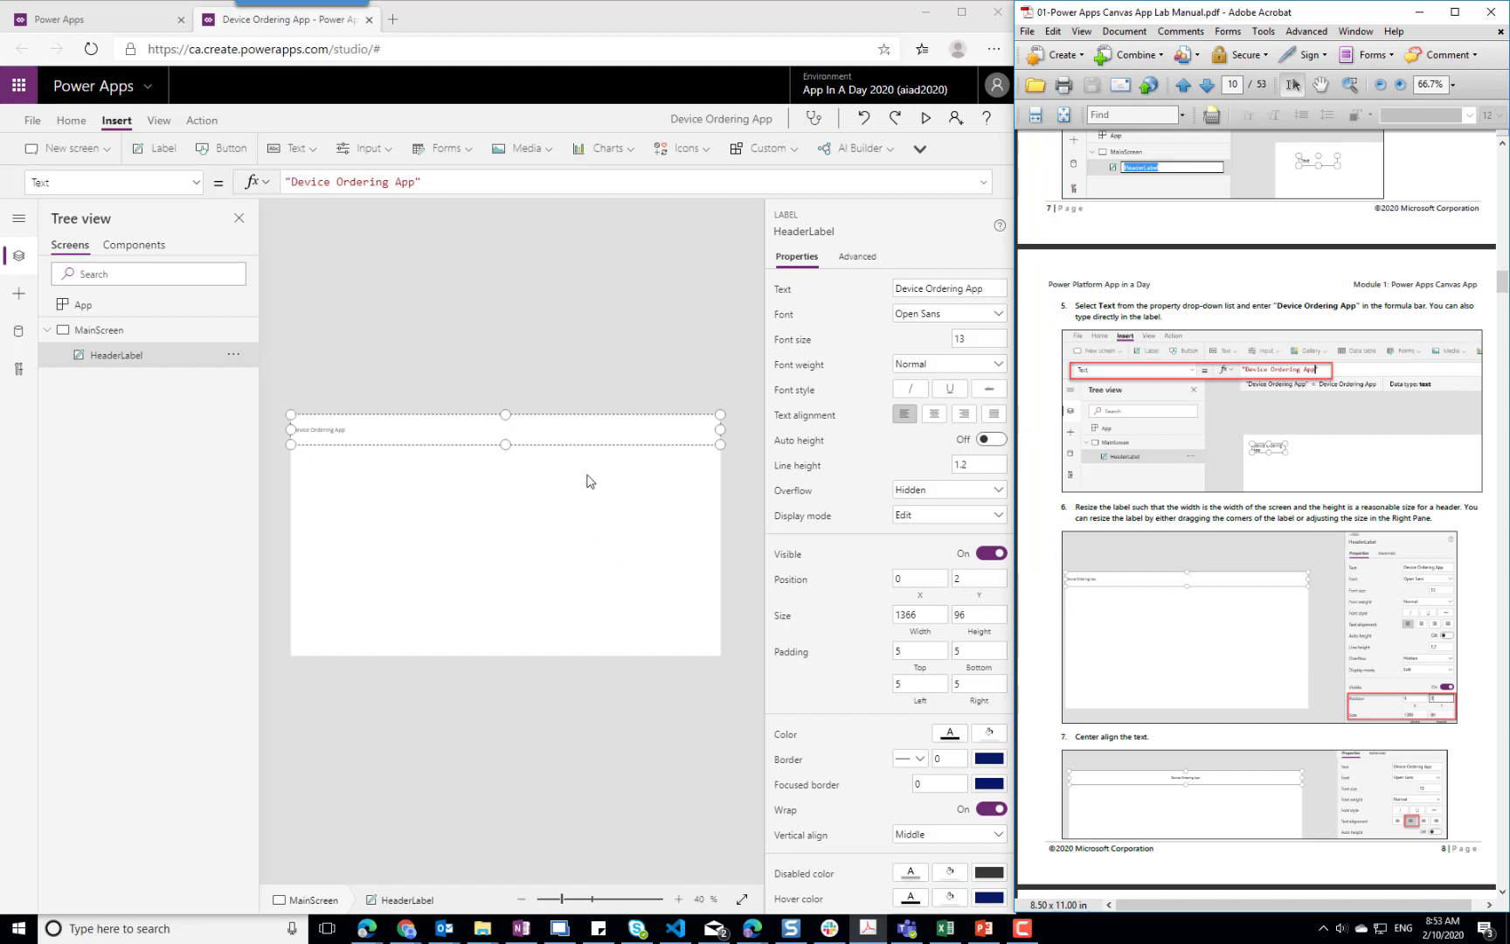
pyautogui.click(935, 413)
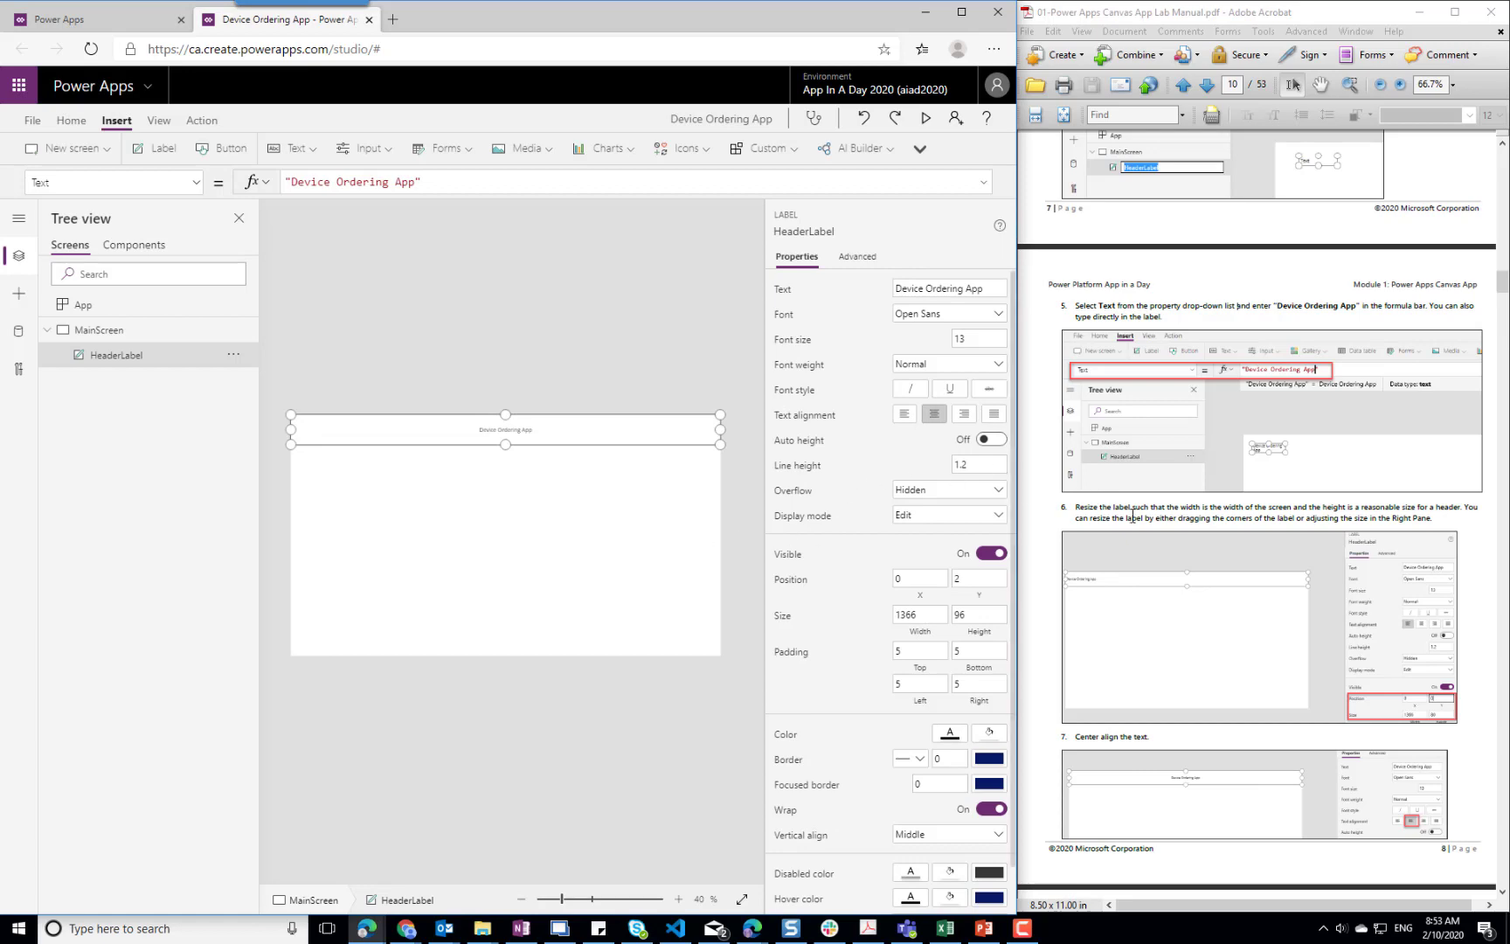
# Give HeaderLabel the blue theme fill RGBA(56, 96, 178, 1) and a white font color
pyautogui.scroll(-2, 1140, 513)
pyautogui.scroll(-6, 1140, 513)
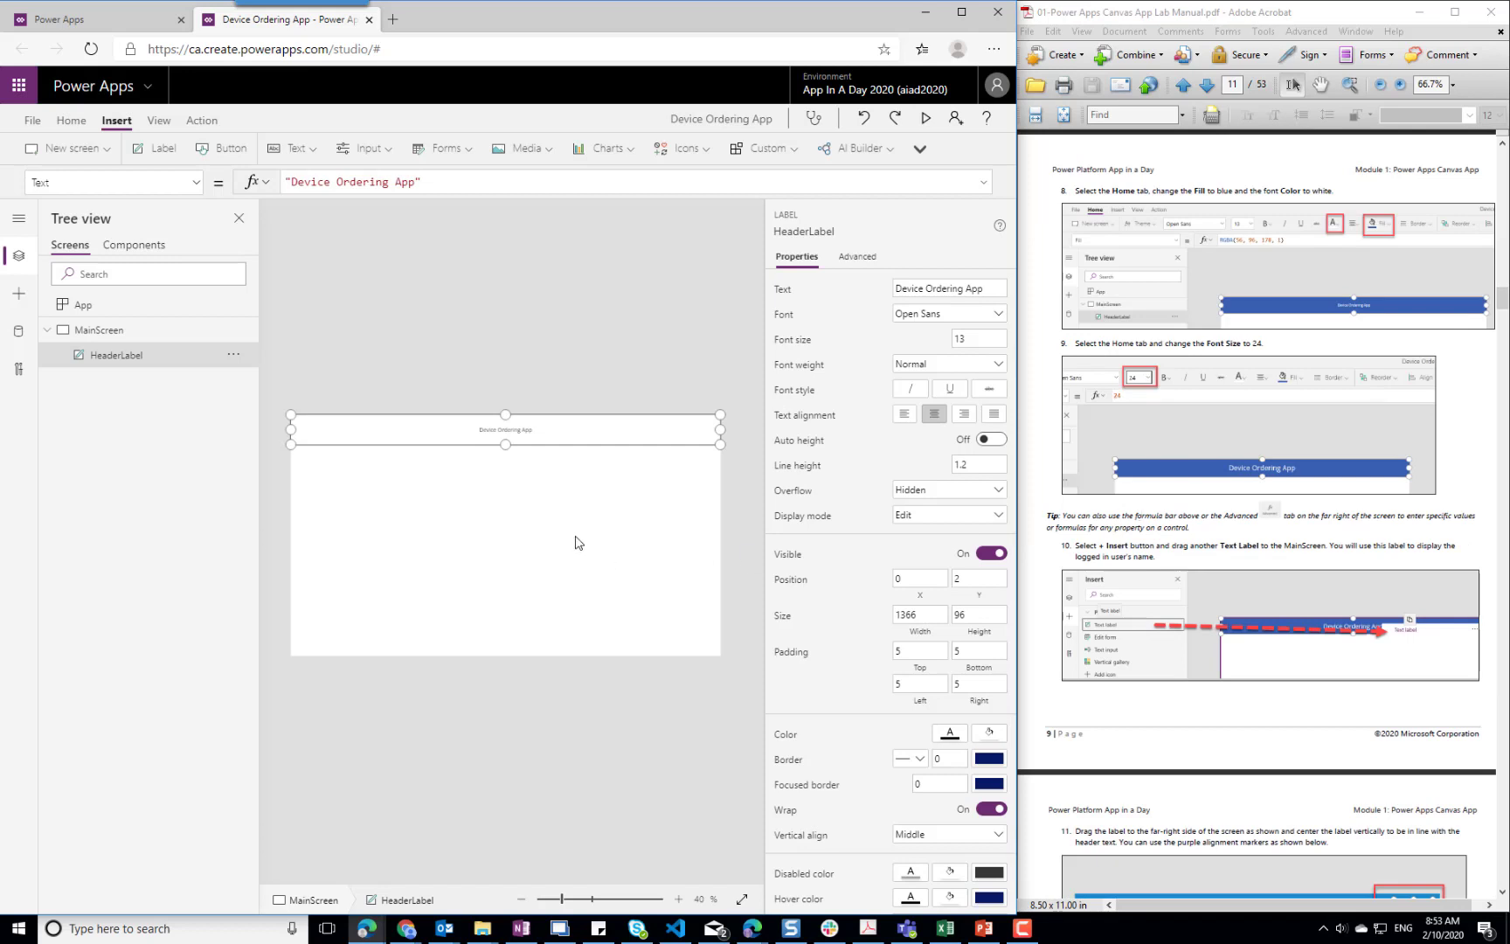
pyautogui.click(71, 120)
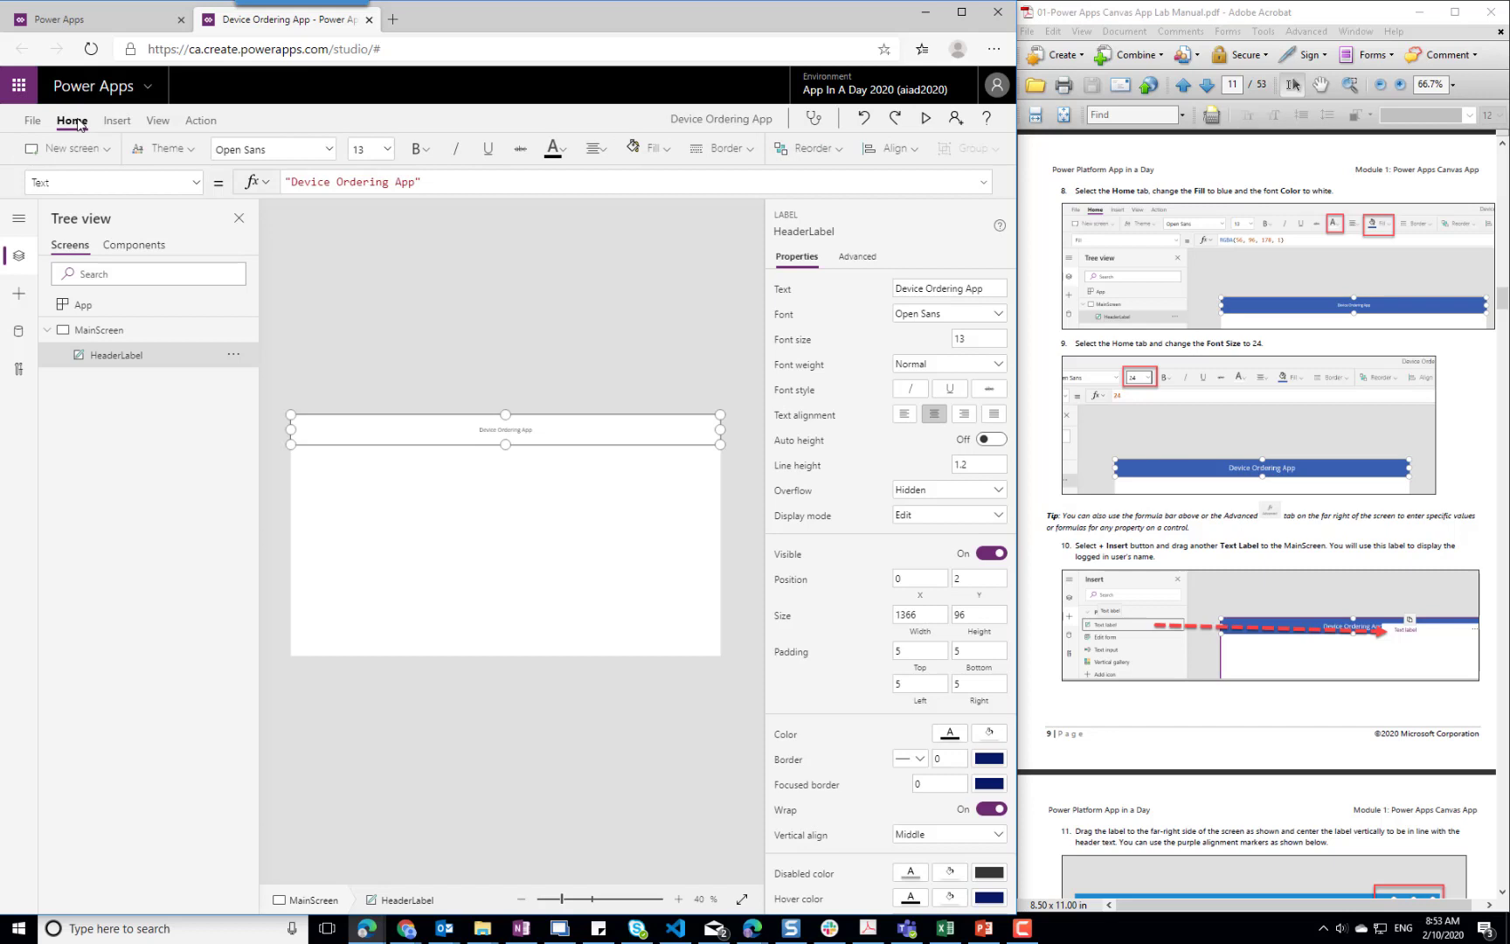
pyautogui.click(663, 151)
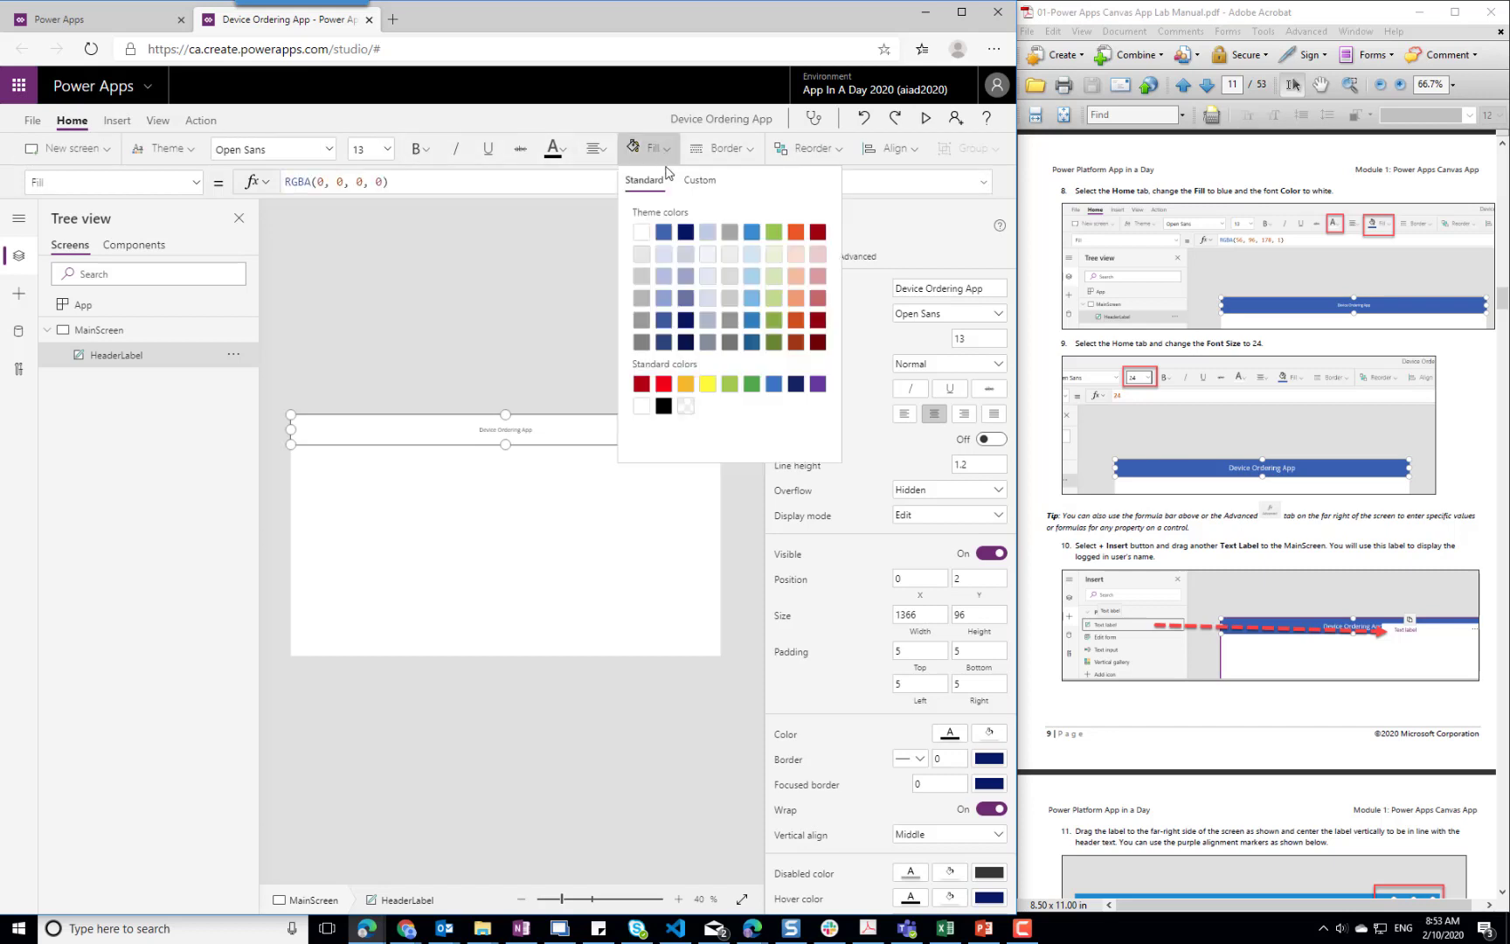
pyautogui.click(664, 232)
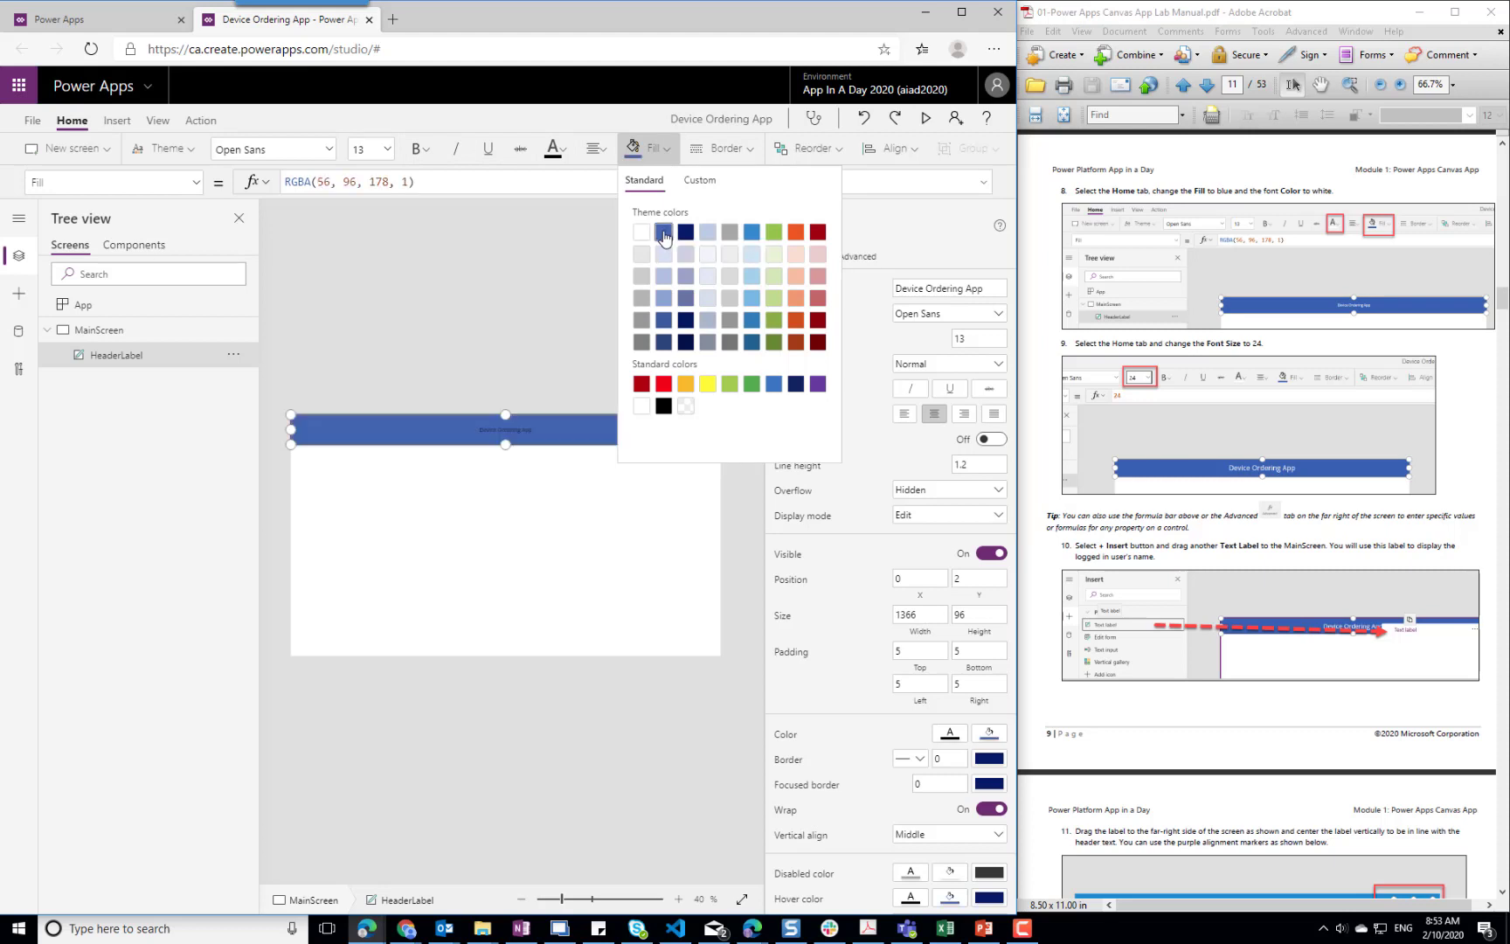
pyautogui.click(564, 150)
pyautogui.click(561, 233)
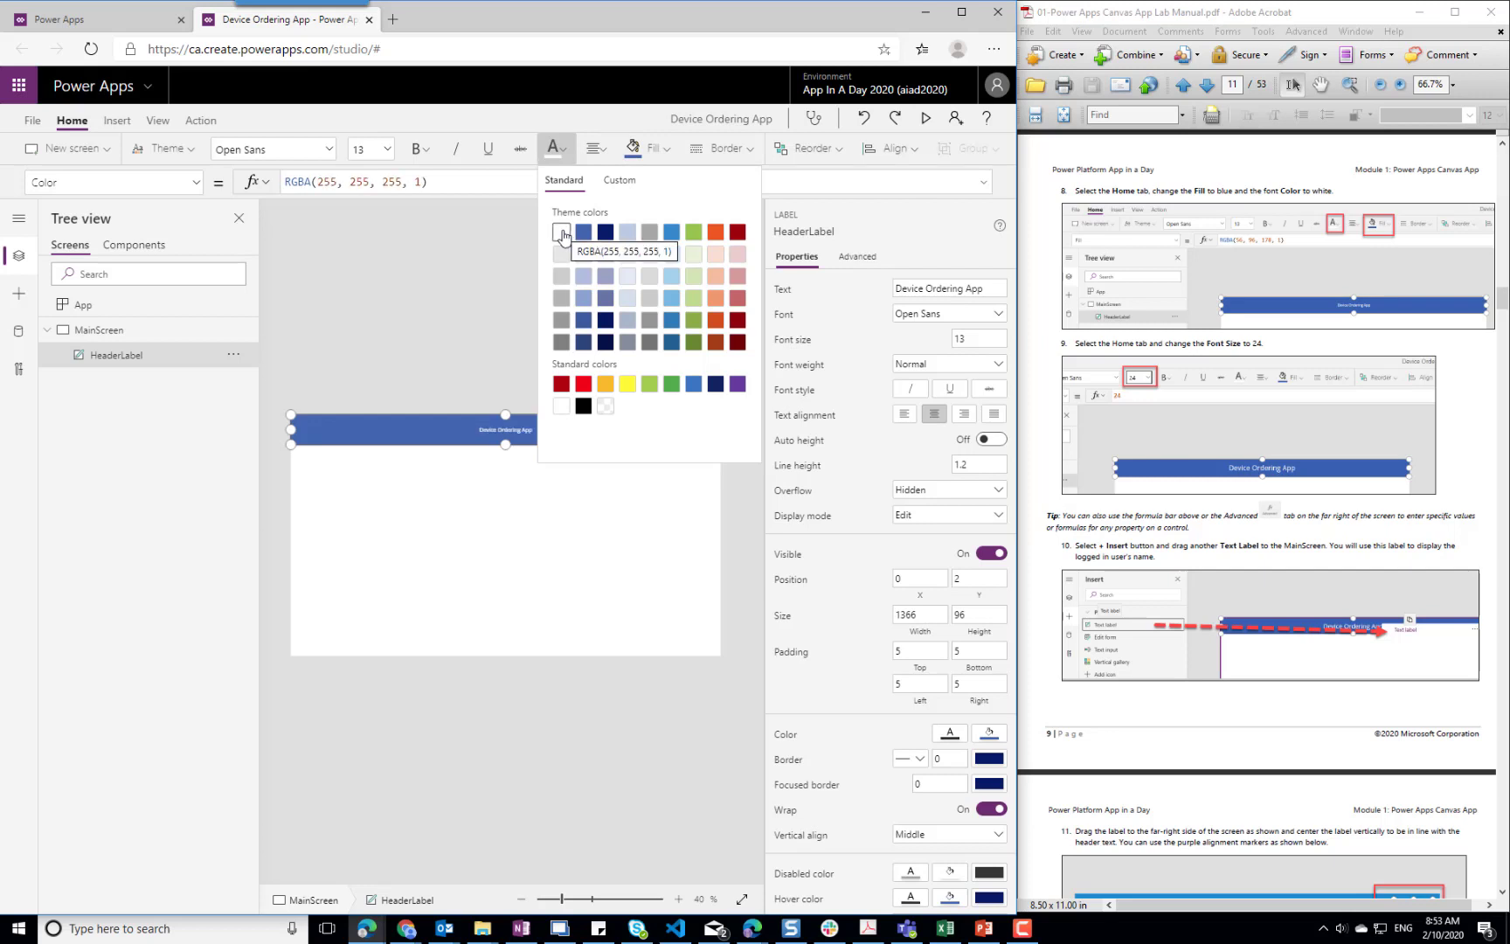
# Set the header label's font size to 24 and deselect the label
pyautogui.click(390, 151)
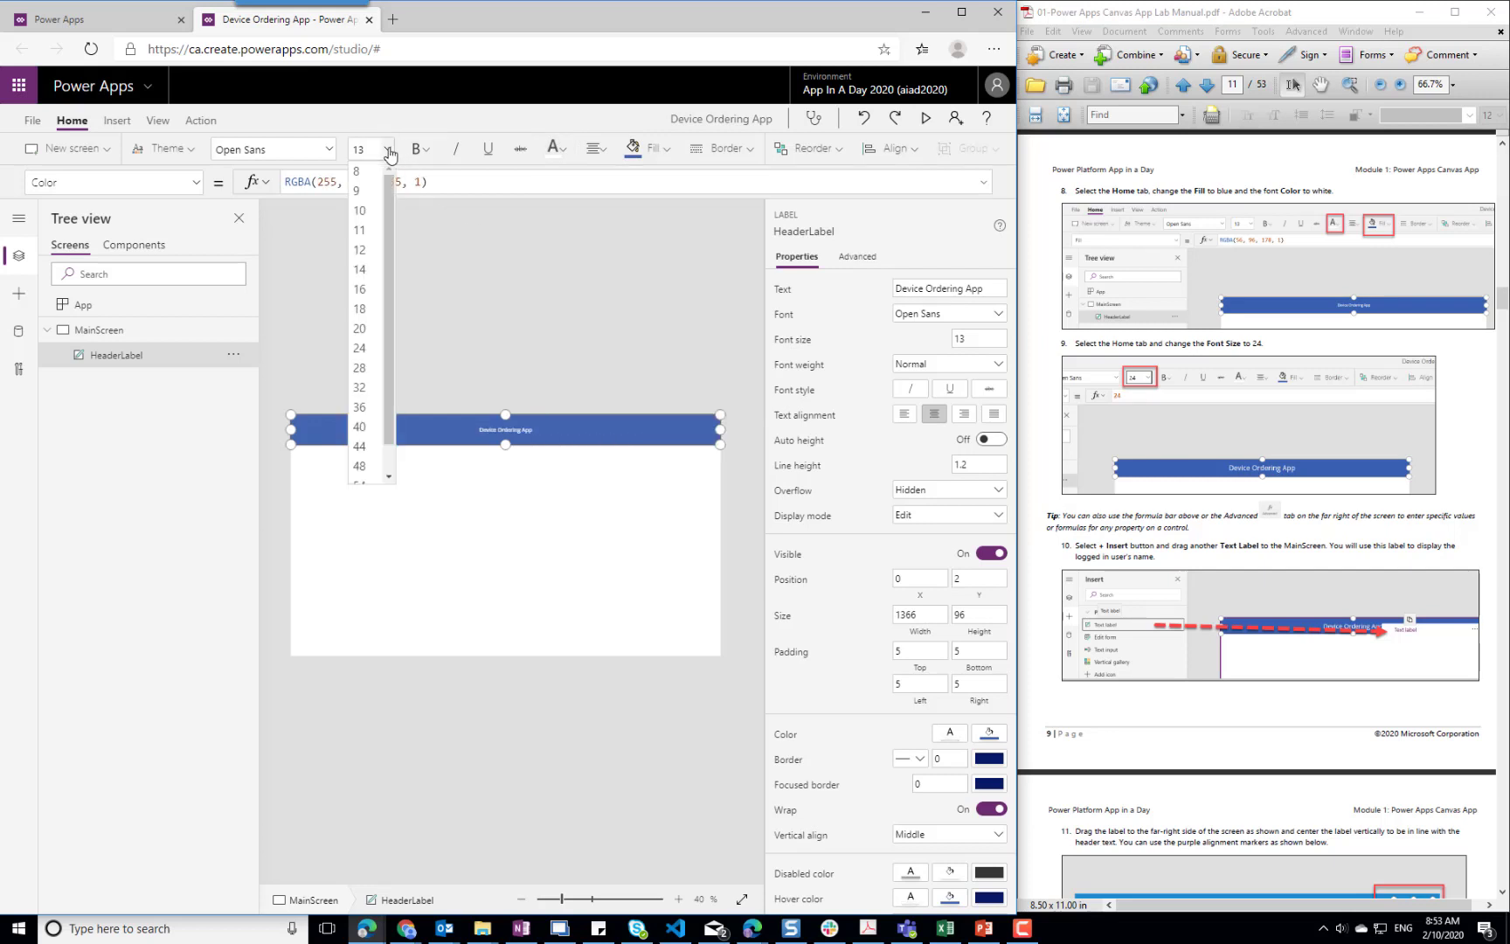
pyautogui.click(361, 354)
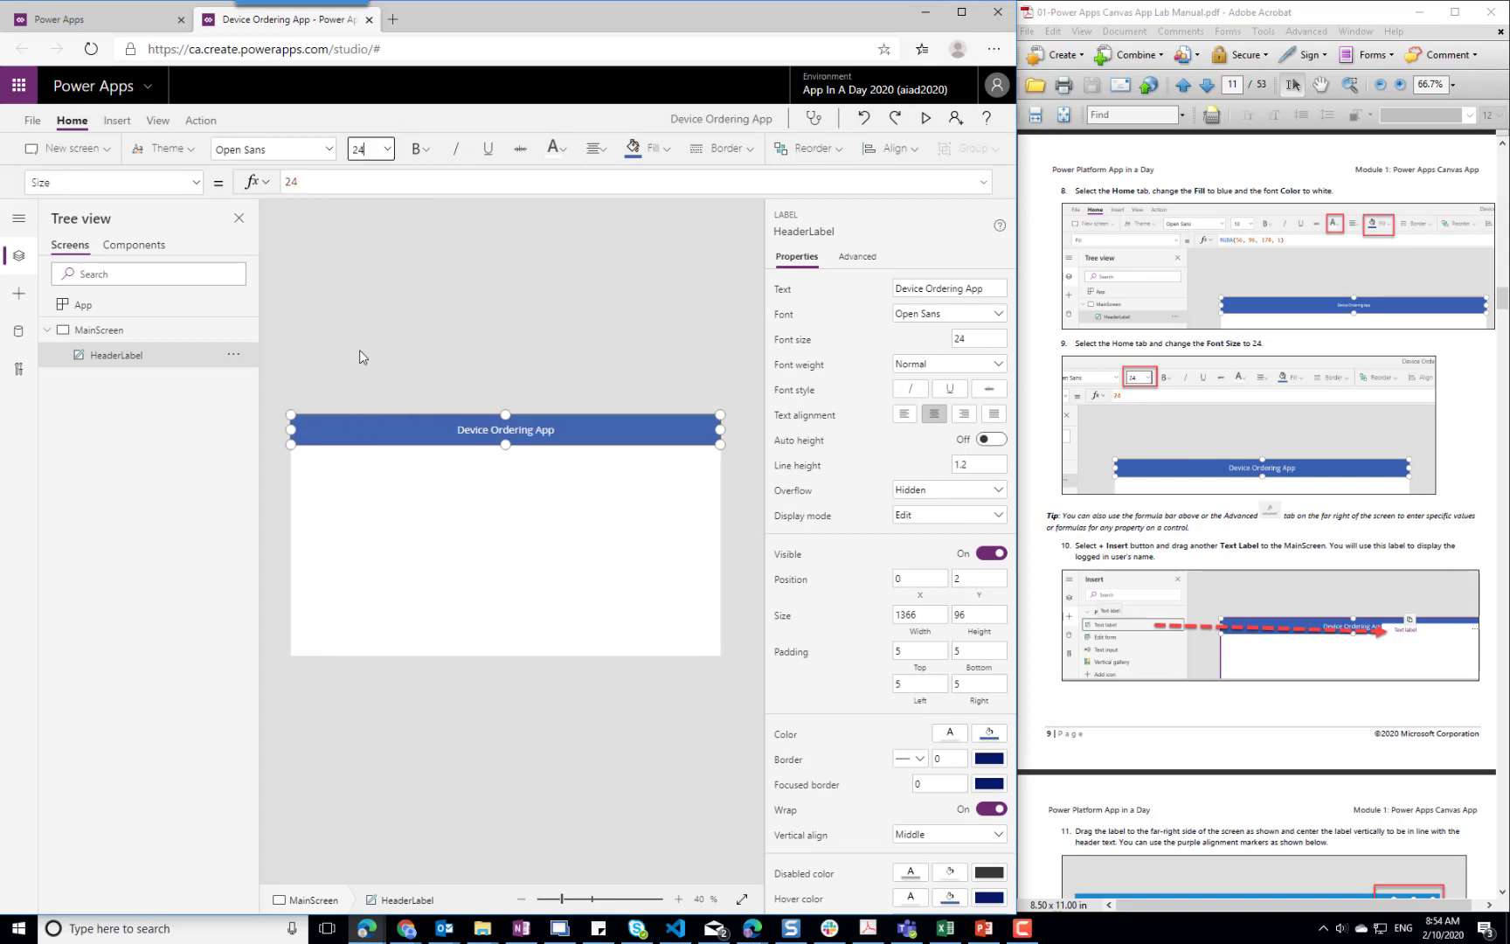
pyautogui.click(393, 311)
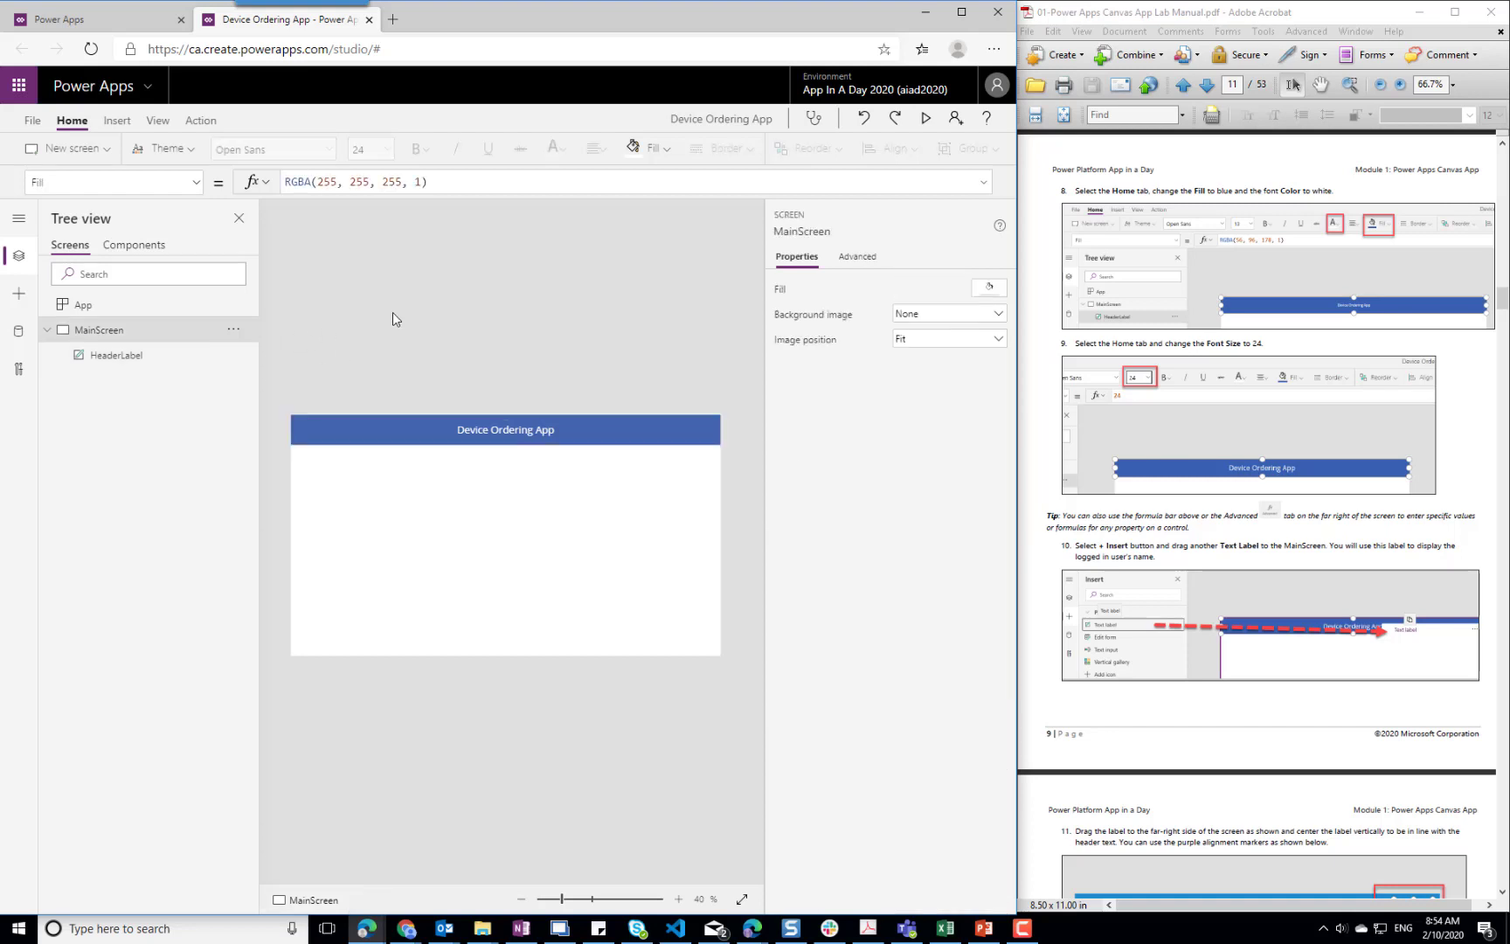
# Insert a second text label onto MainScreen, in addition to the header
pyautogui.click(114, 122)
pyautogui.click(311, 149)
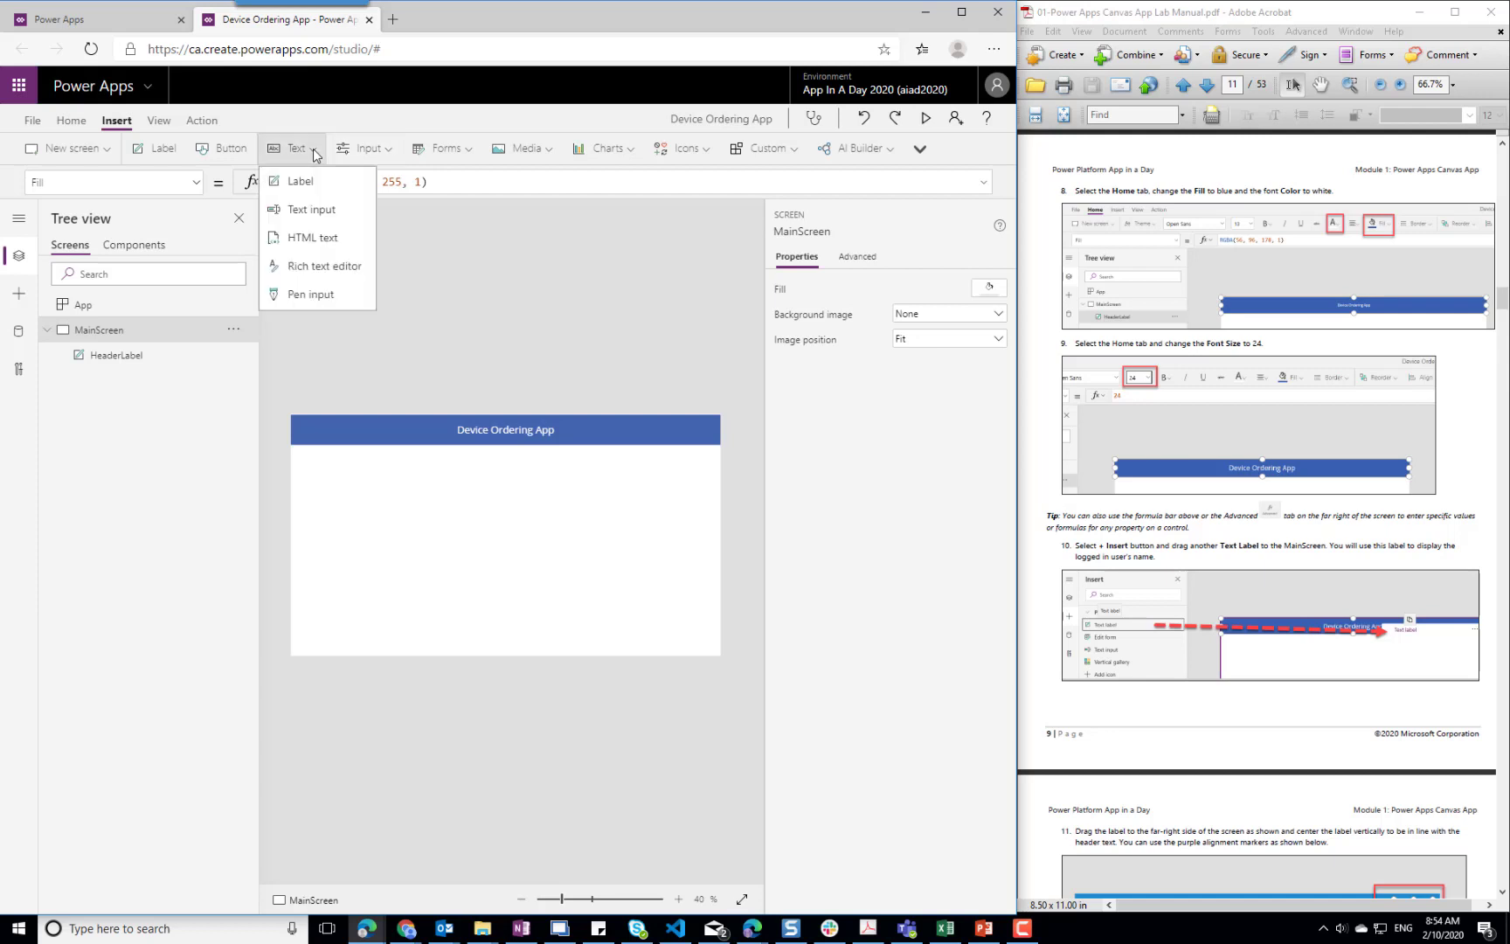
pyautogui.click(323, 194)
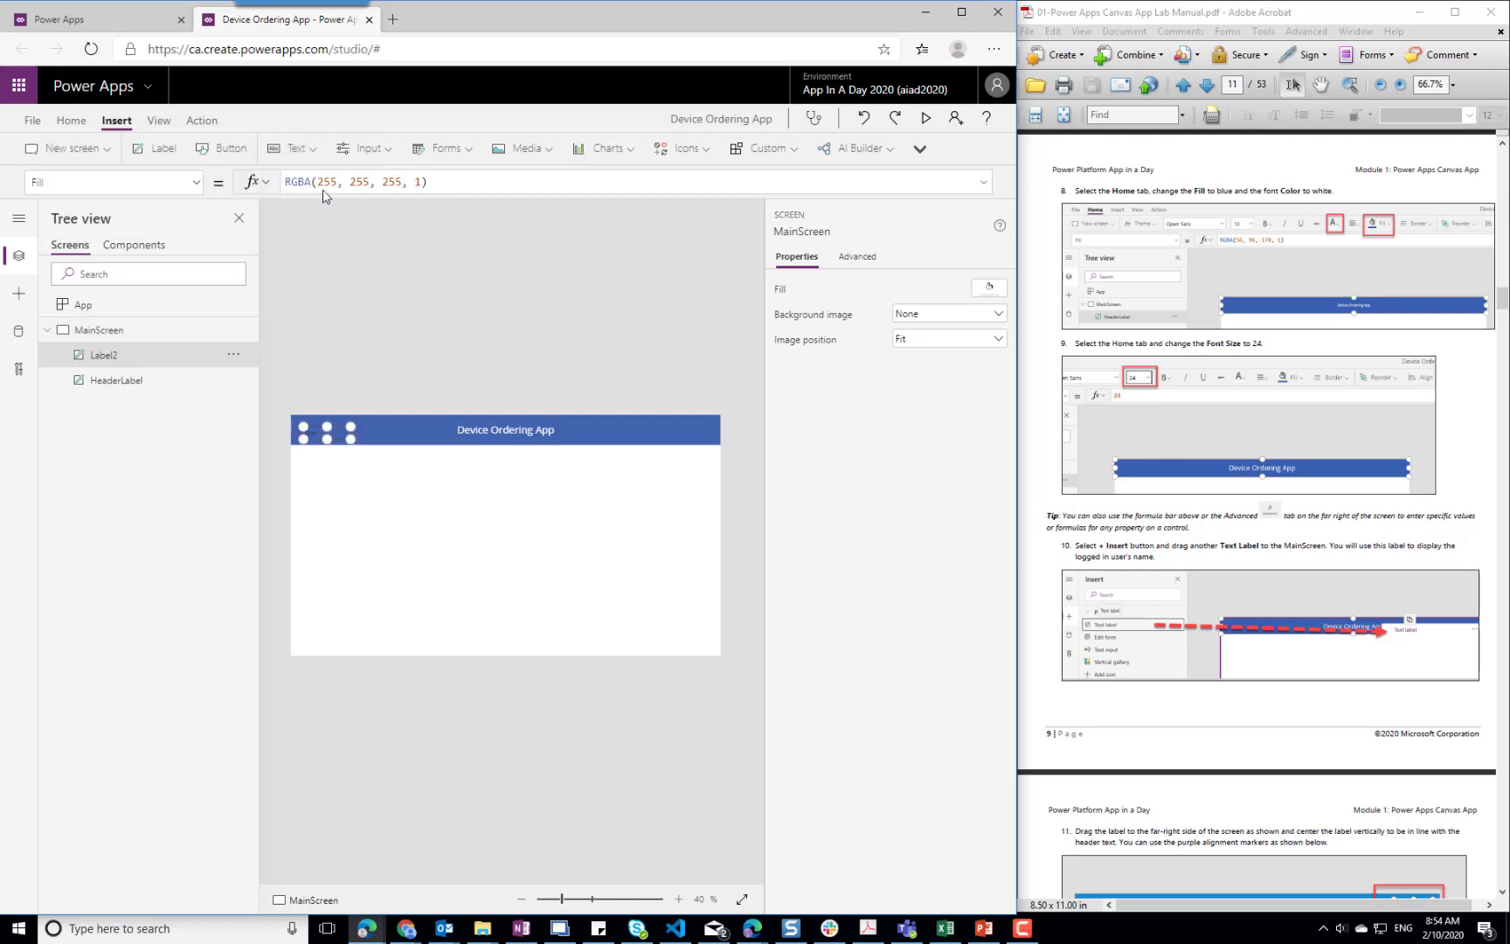
# Move the new label to the far right of the header bar, vertically centred with the title, at about X 1185, Y 30
pyautogui.moveTo(335, 431); pyautogui.dragTo(702, 430)
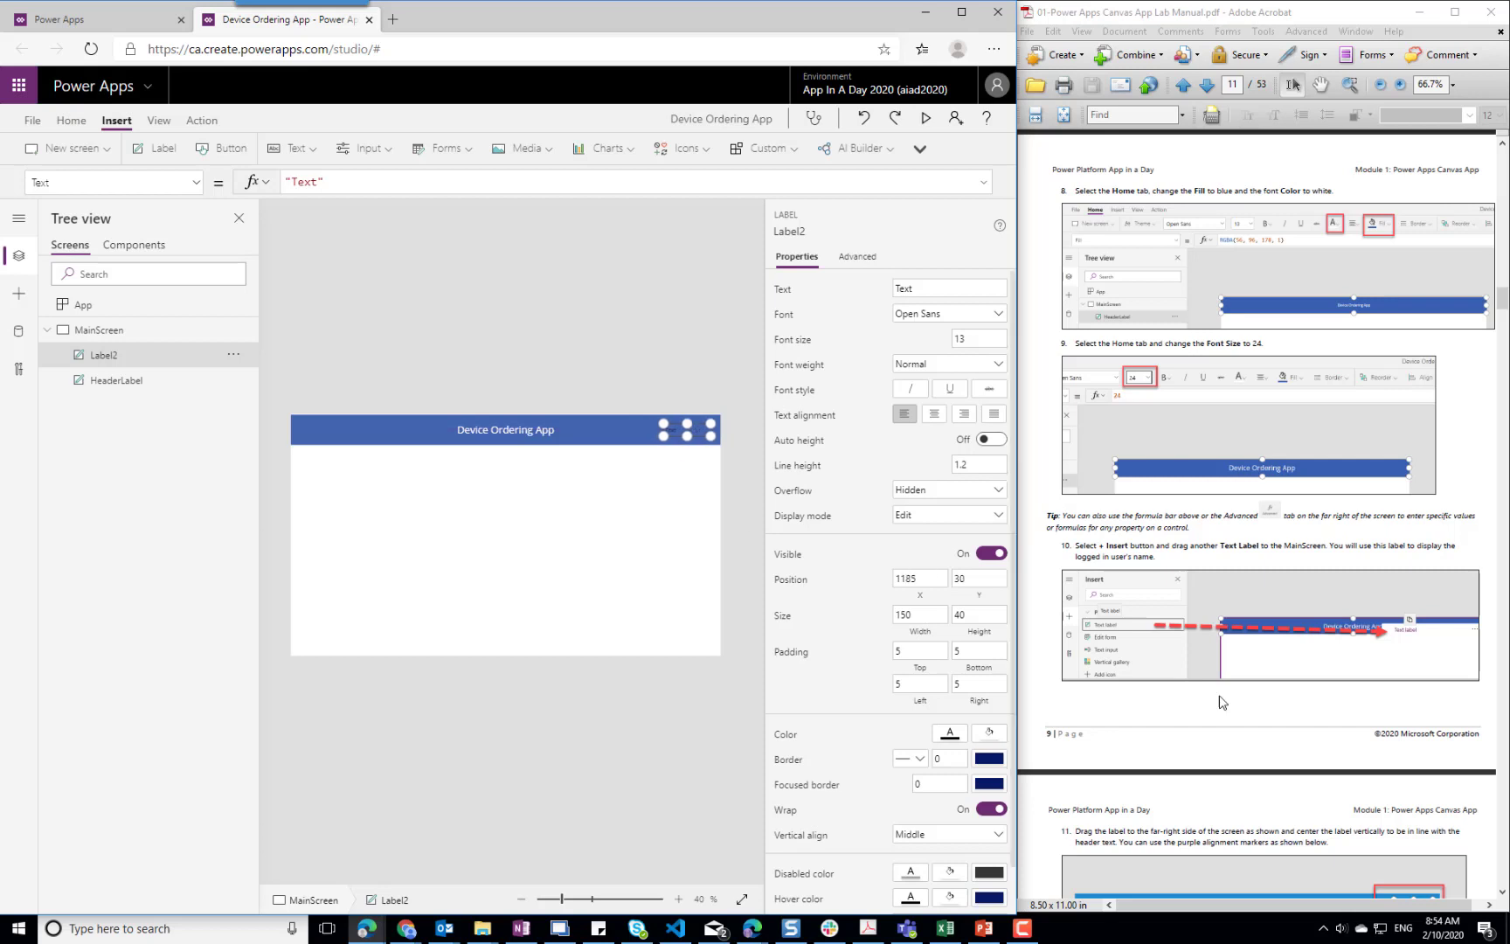
pyautogui.click(1209, 820)
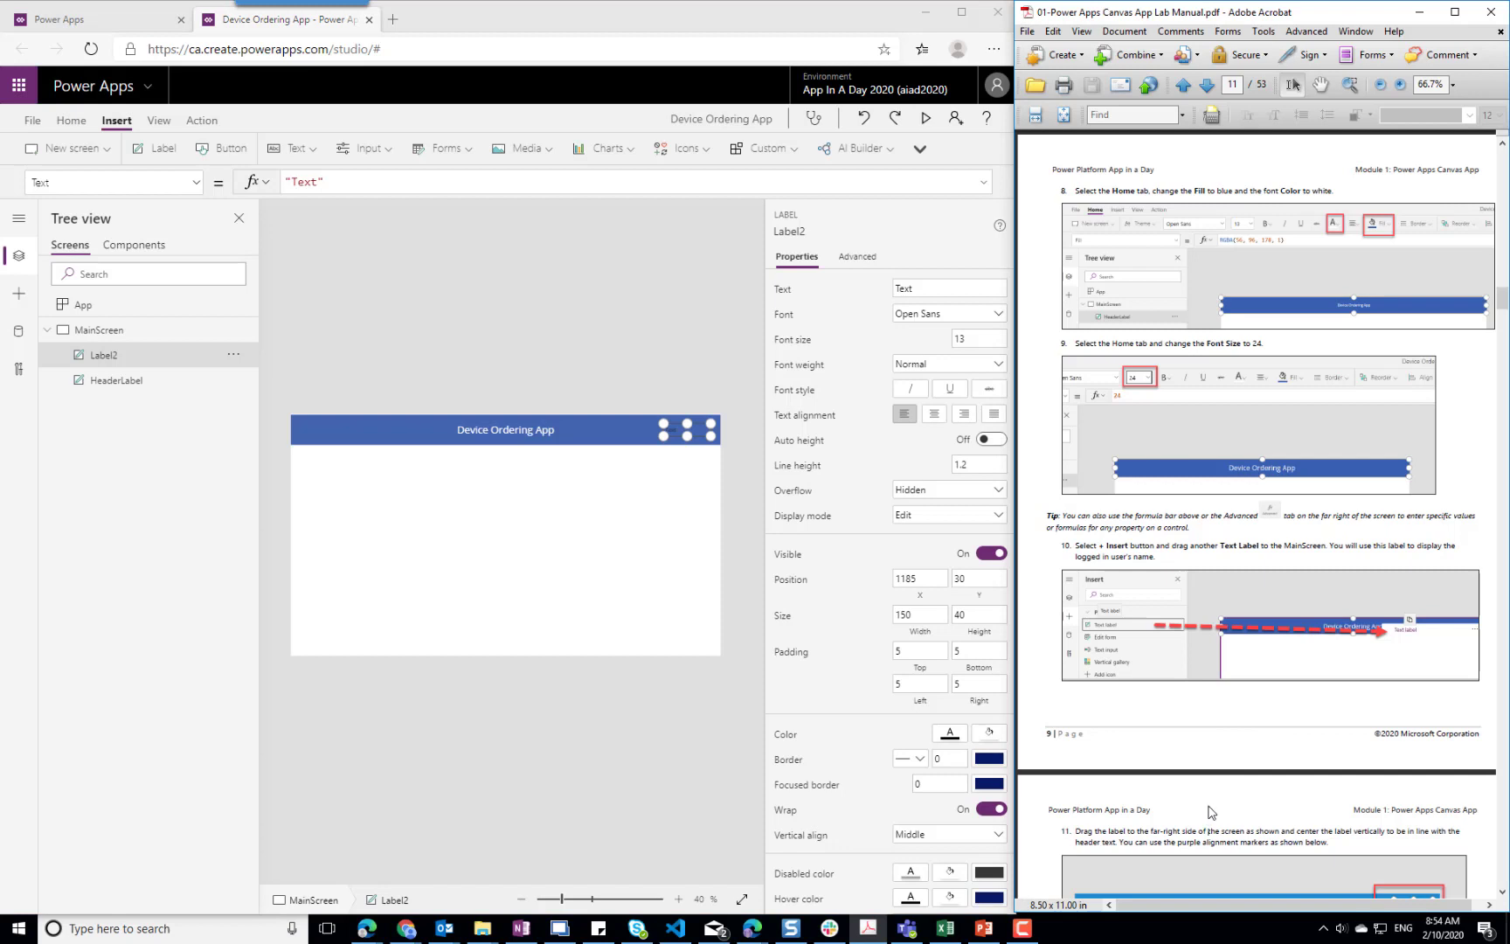
pyautogui.scroll(-5, 1209, 819)
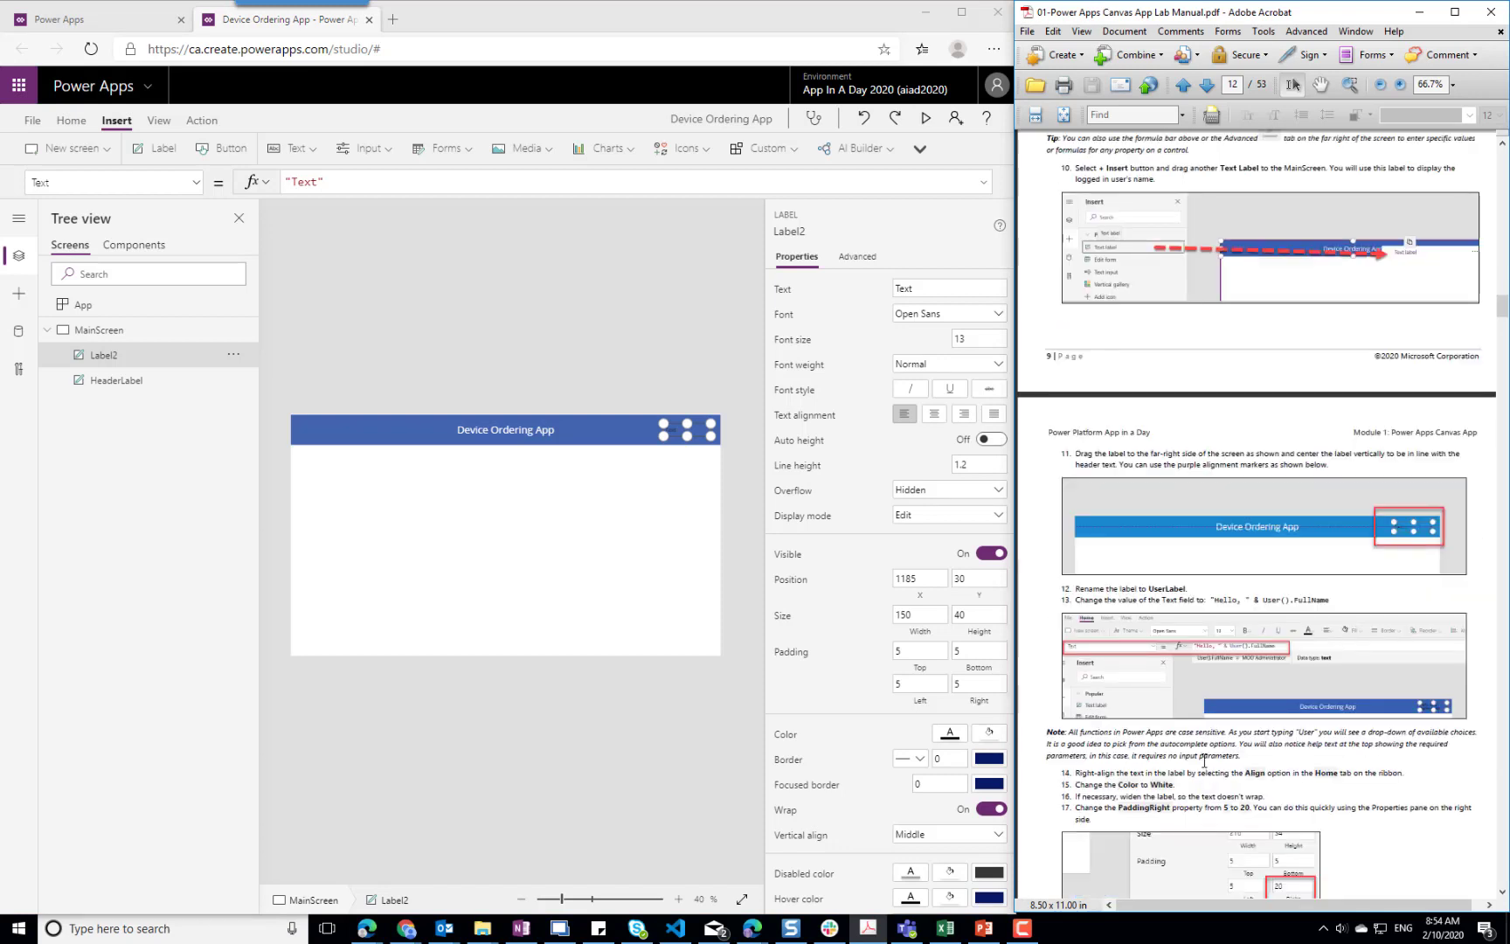
# Rename the second label as UserLabel
pyautogui.click(236, 356)
pyautogui.click(268, 463)
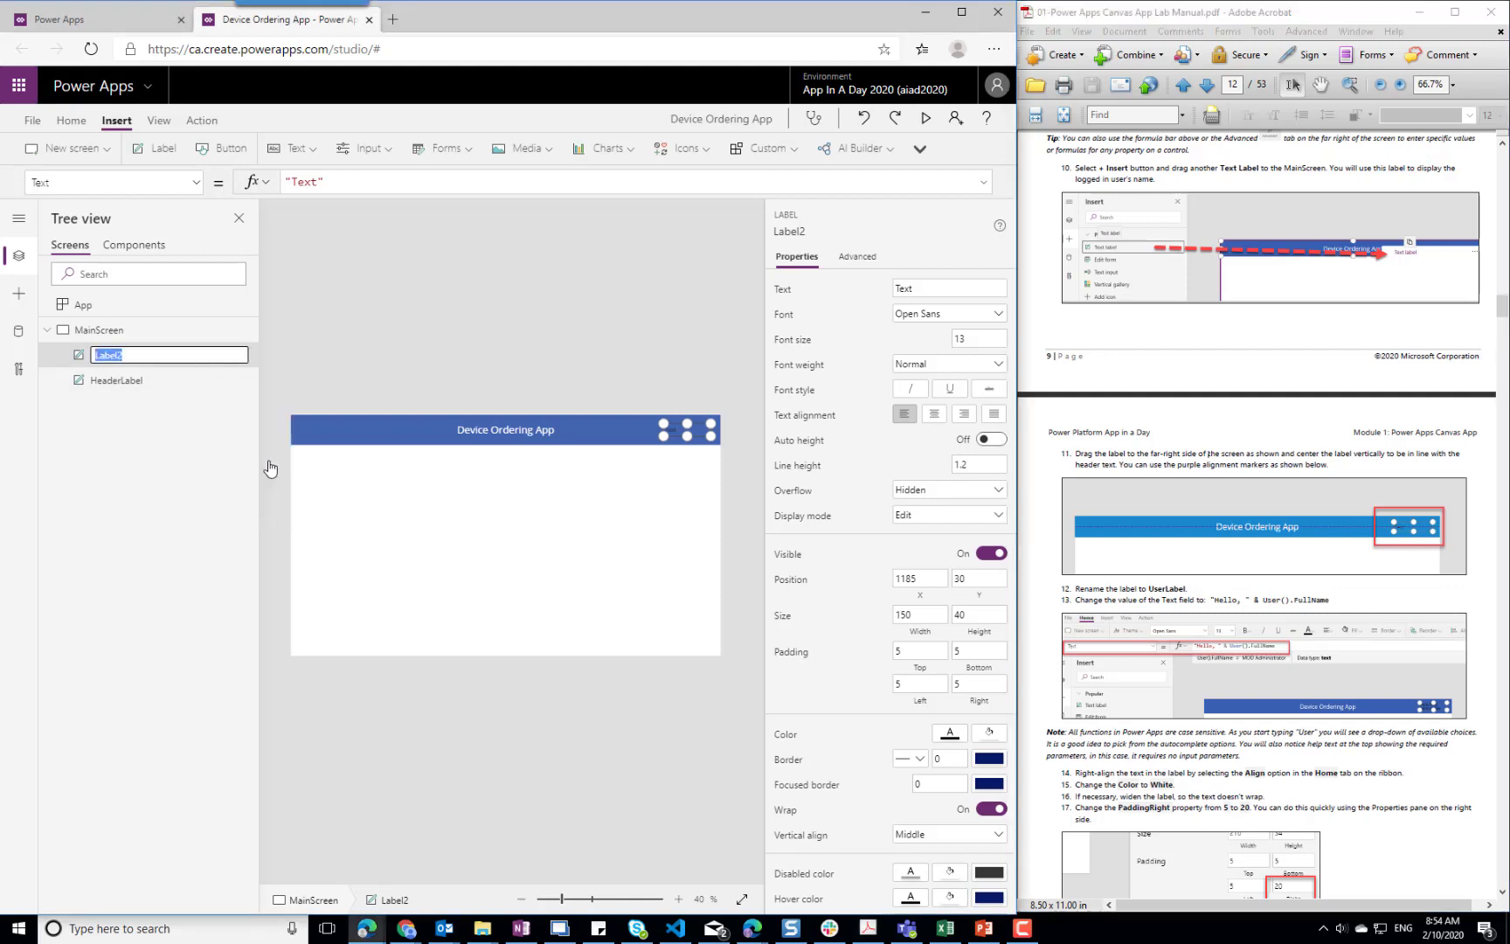
pyautogui.write('UserLabel')
pyautogui.click(741, 464)
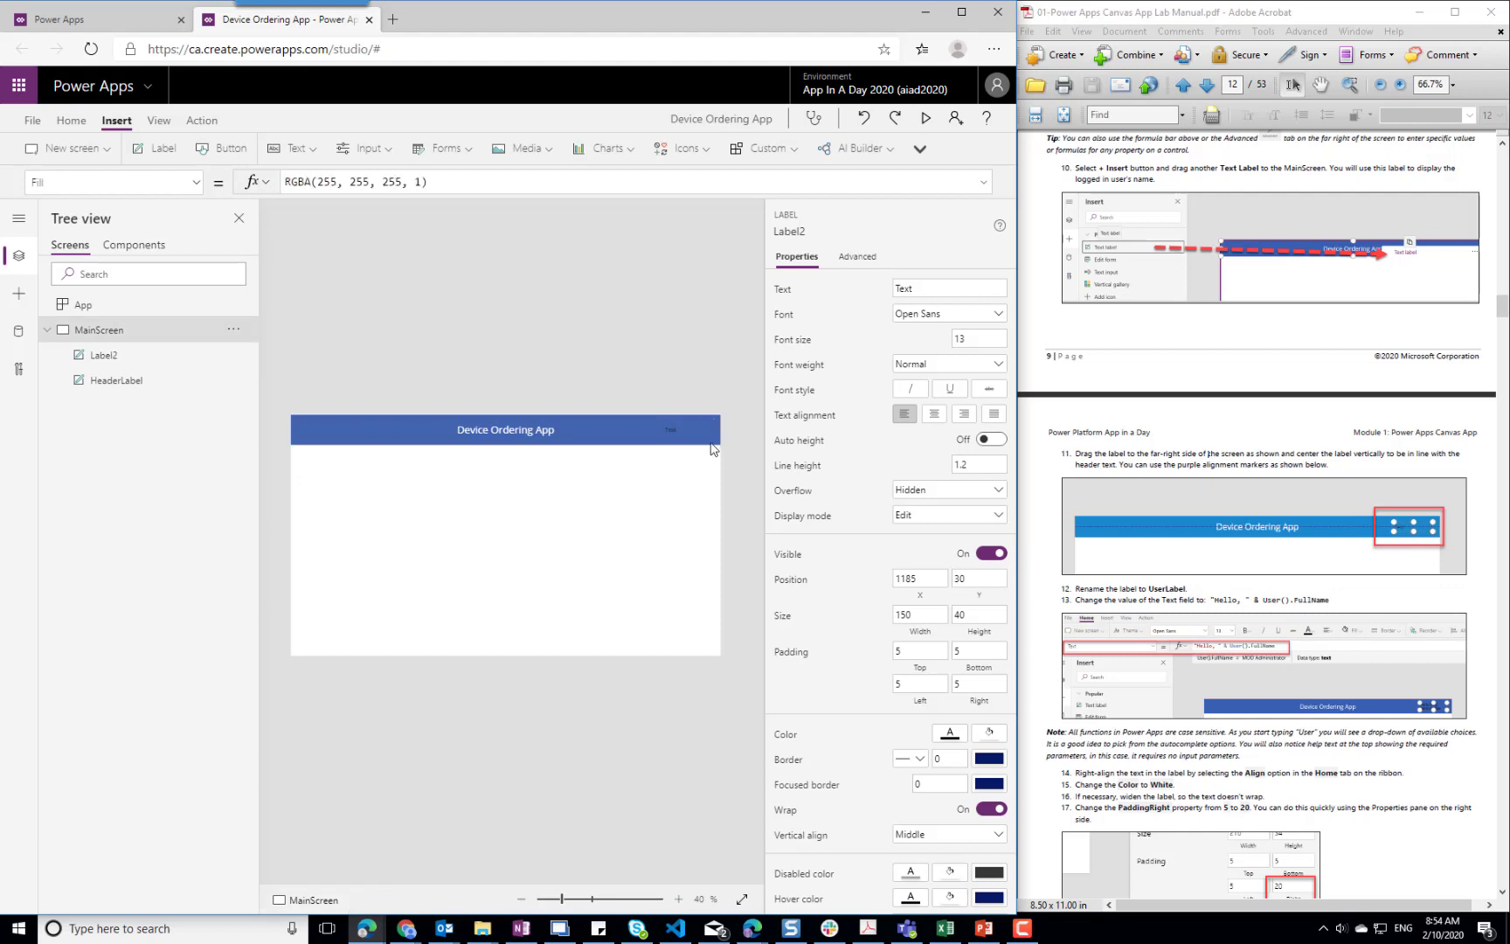
# Set the Text formula of UserLabel to "Hello " & User().FullName
pyautogui.click(675, 428)
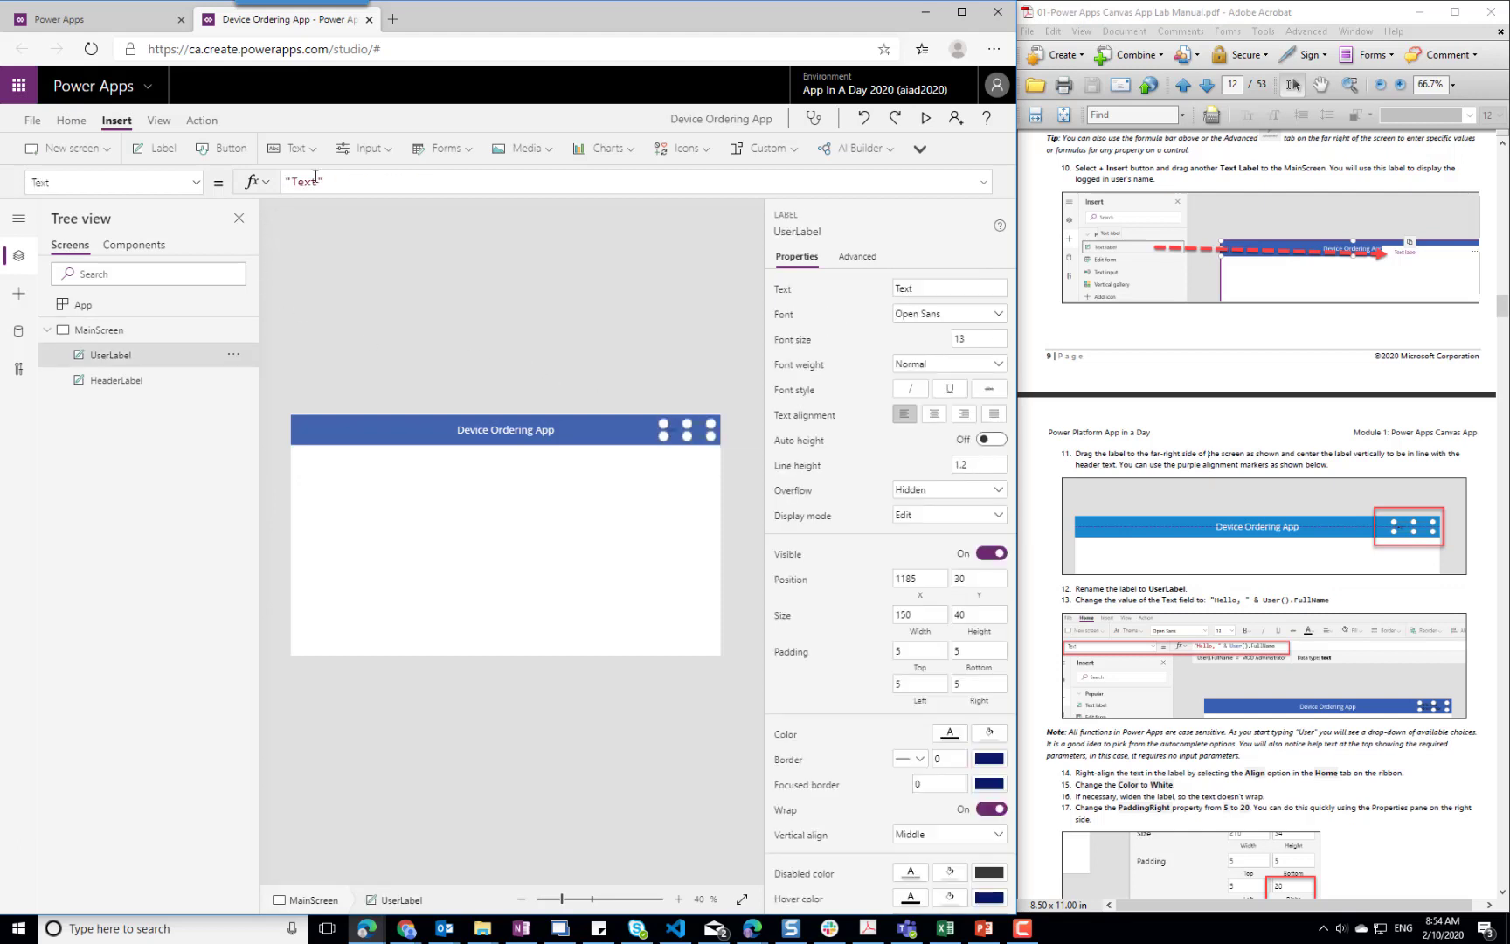
pyautogui.moveTo(367, 182); pyautogui.dragTo(216, 191)
pyautogui.press('Delete')
pyautogui.write('"Hell')
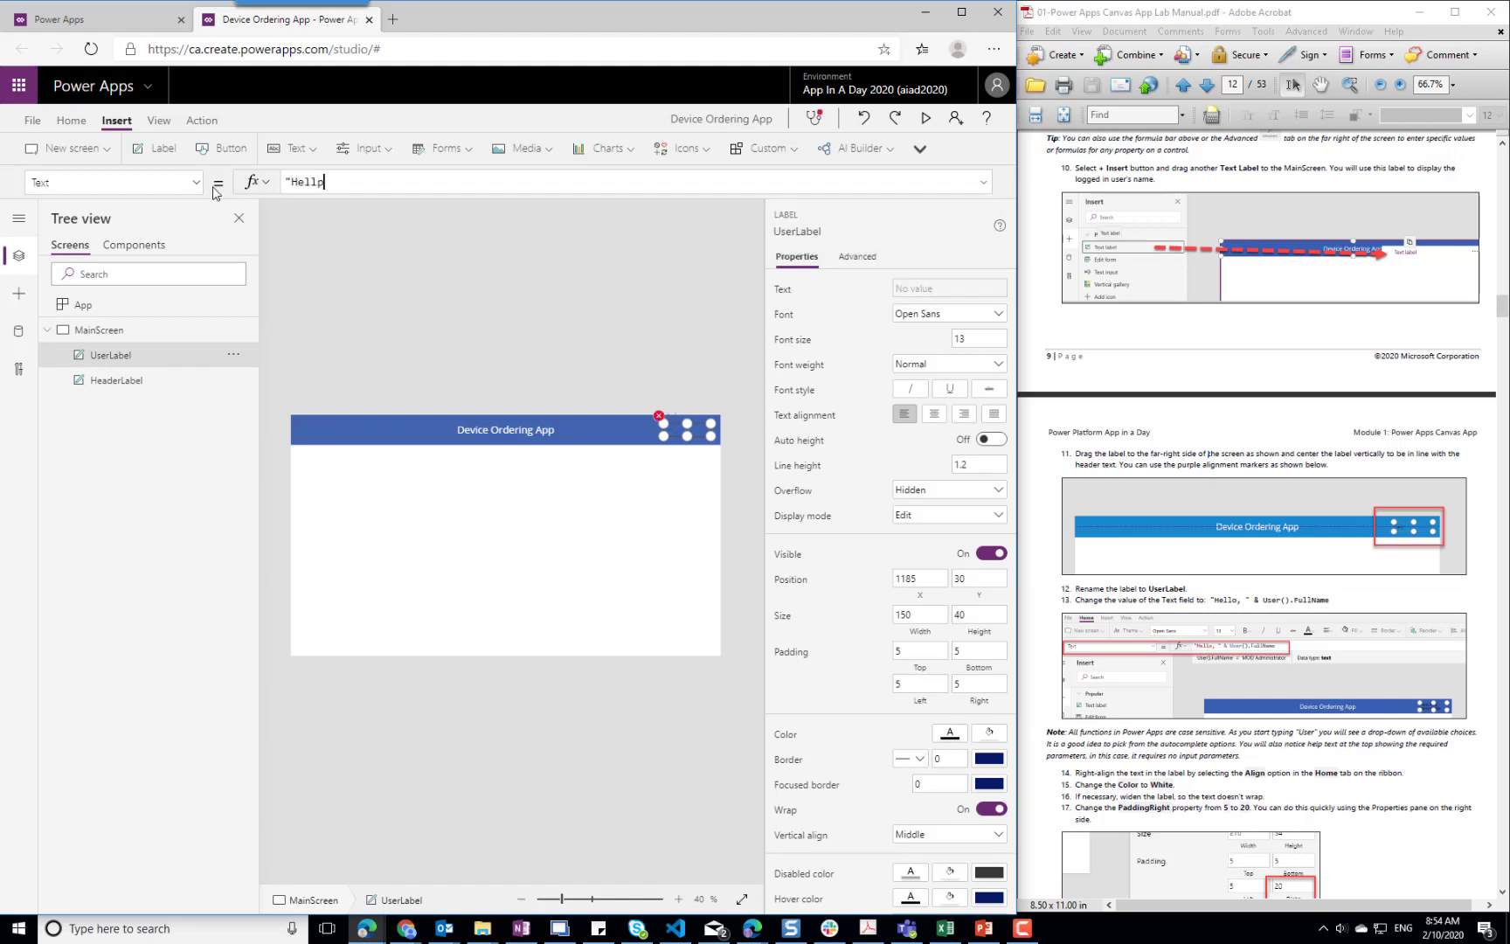
pyautogui.write('o "')
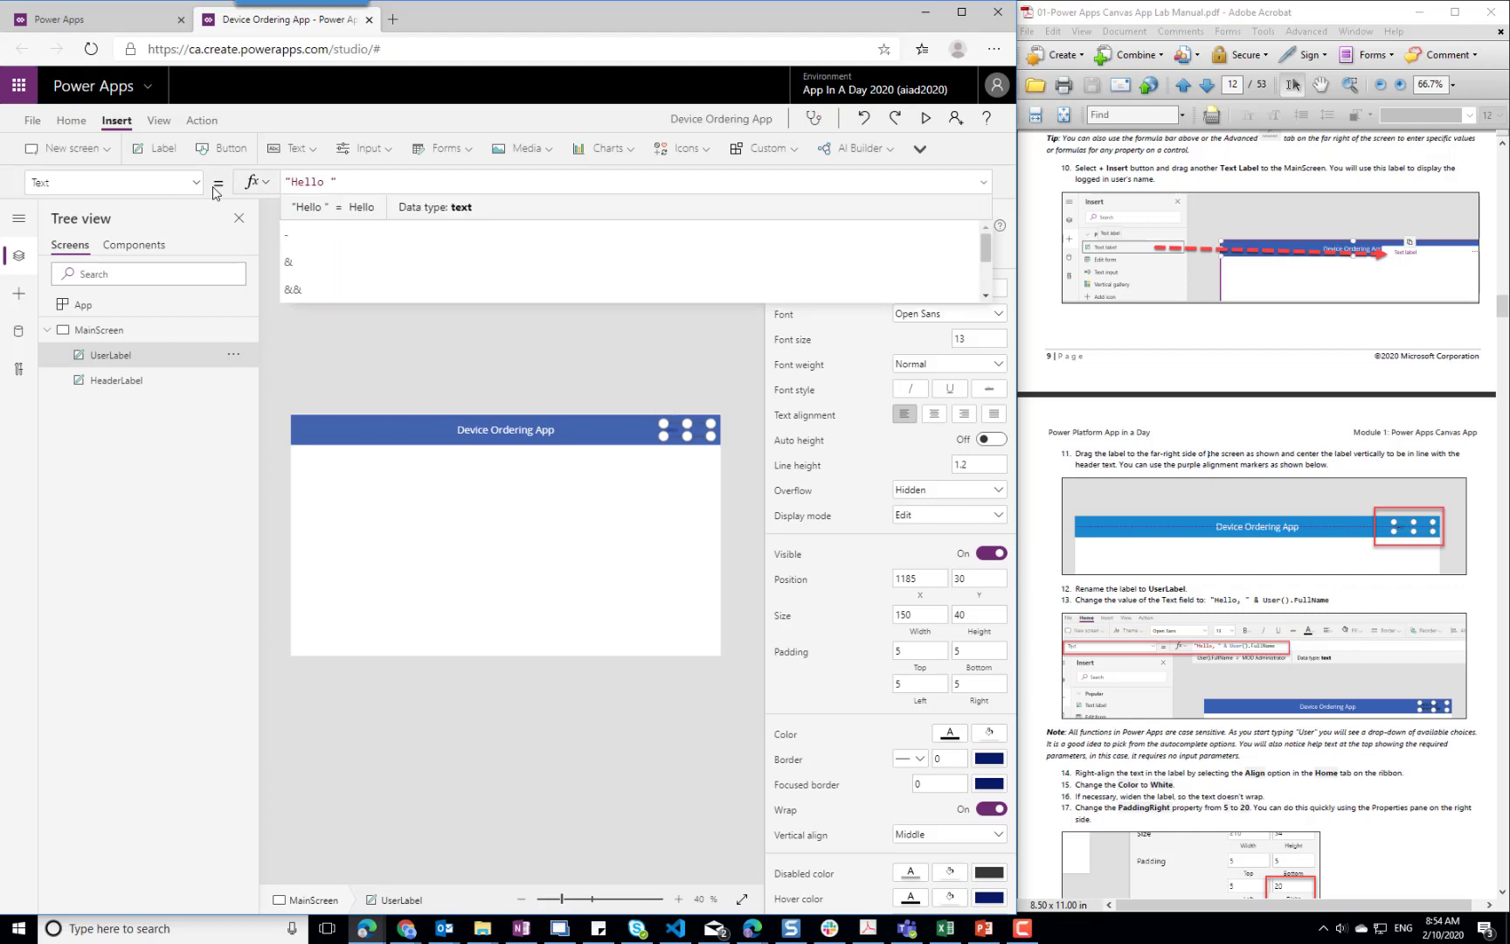
pyautogui.write(' & User')
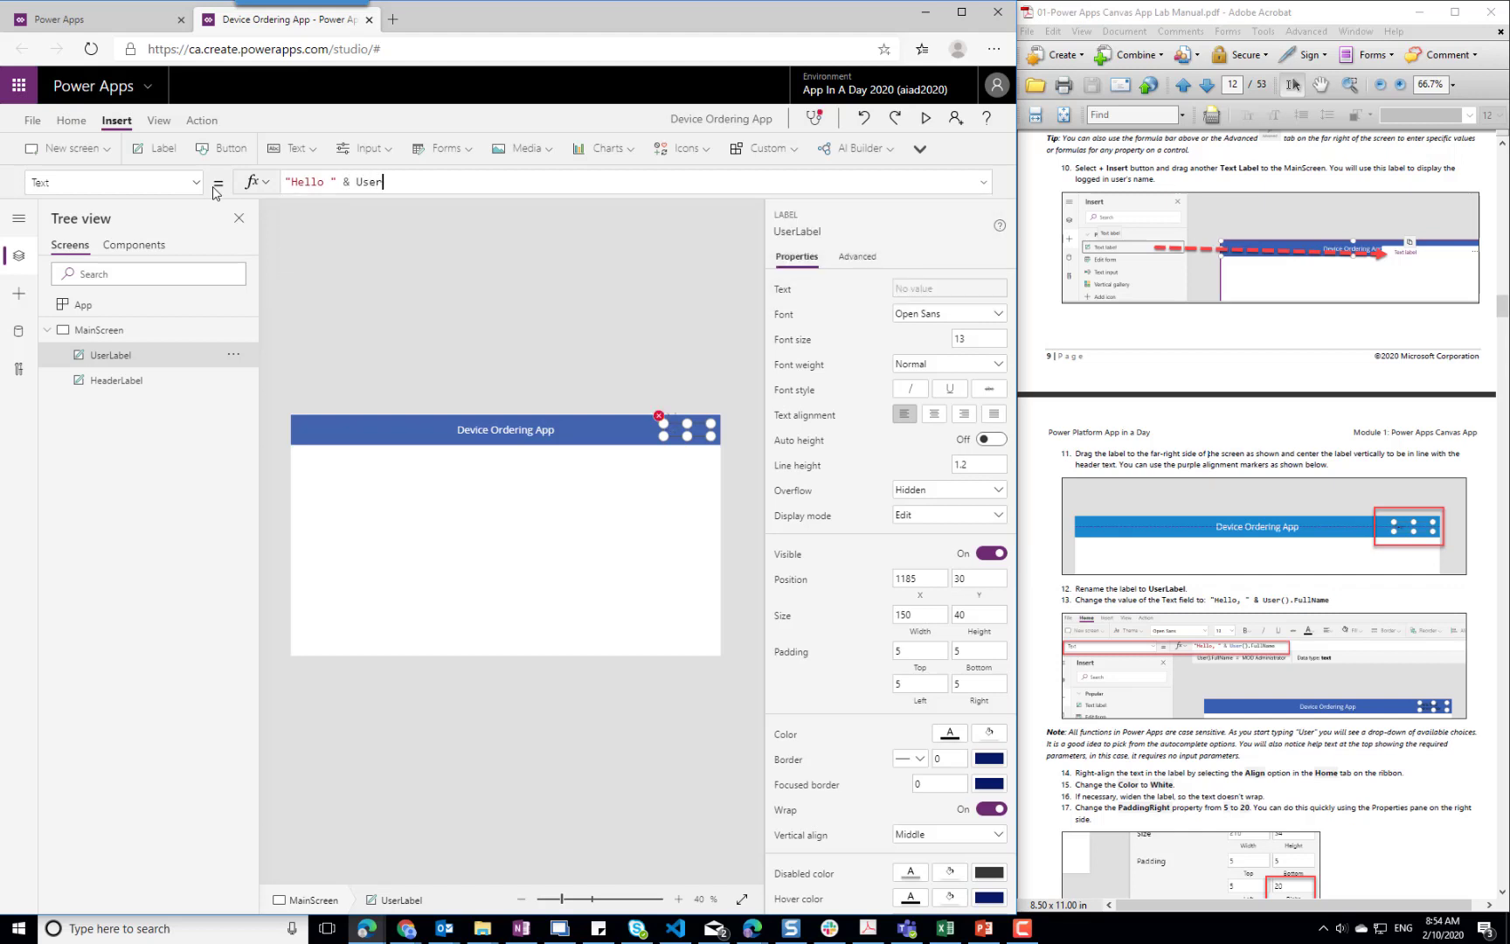
pyautogui.write('().FullName')
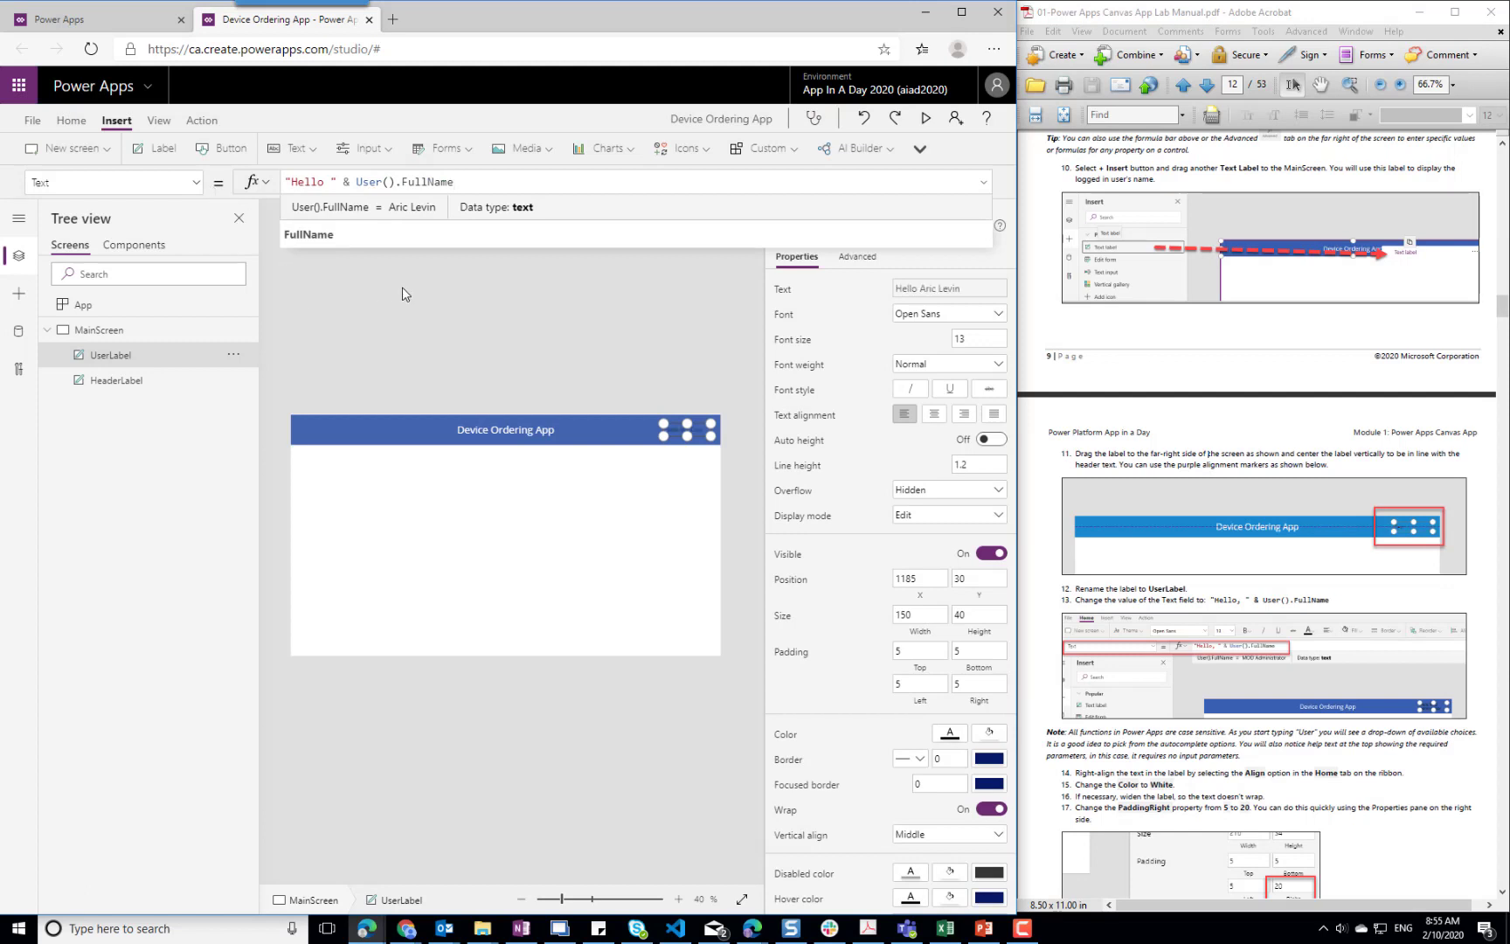
pyautogui.click(480, 258)
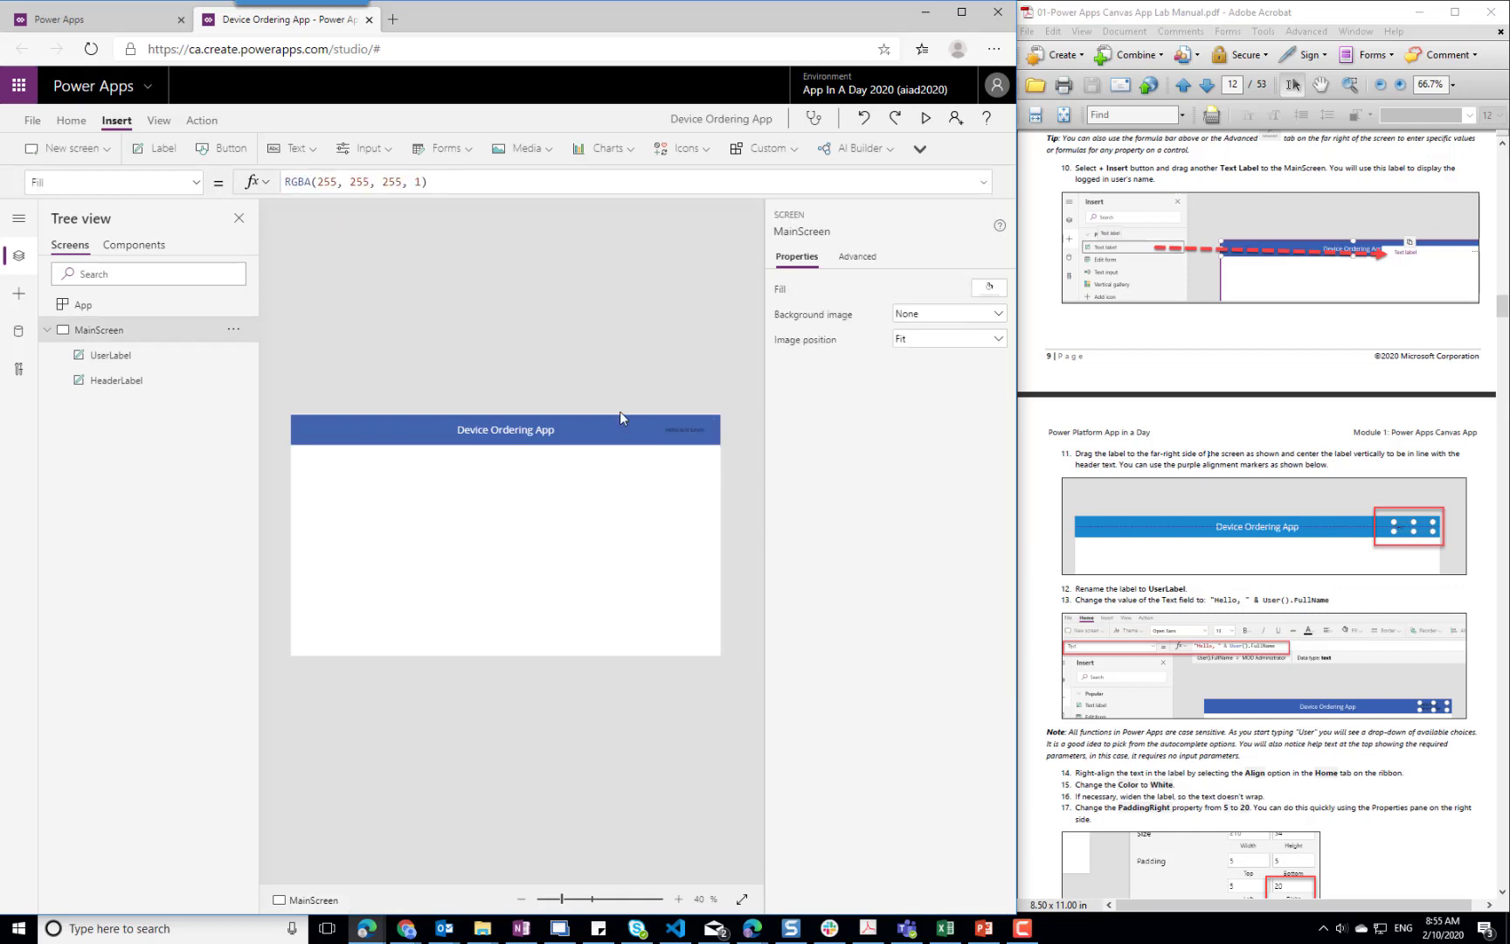
# Change the font color of UserLabel to white, RGBA(255, 255, 255, 1), and deselect the label
pyautogui.click(683, 437)
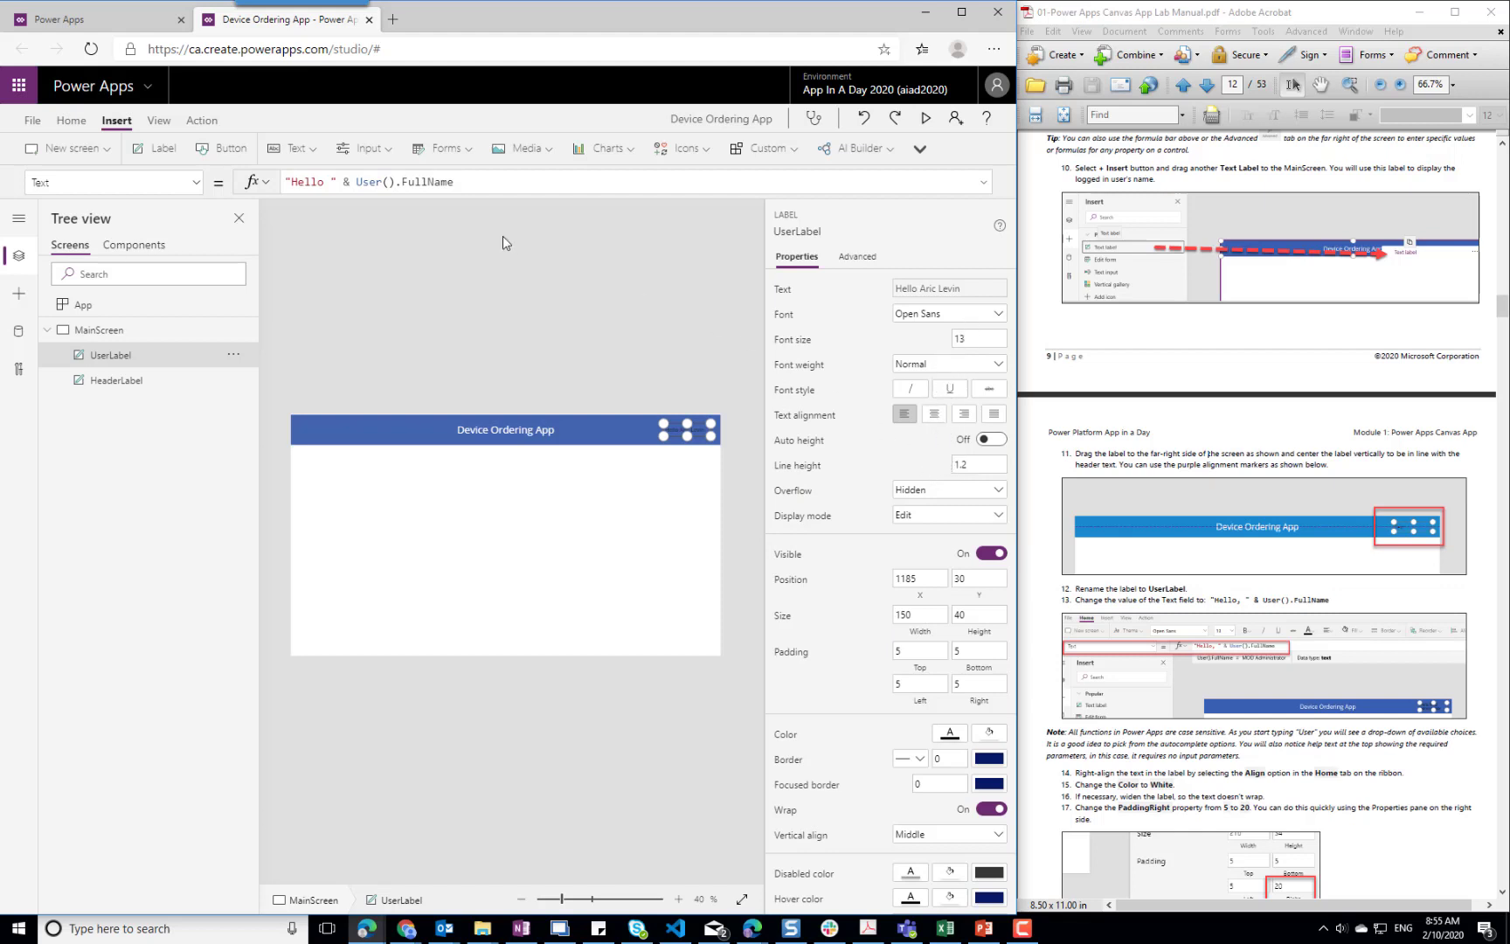
pyautogui.click(73, 124)
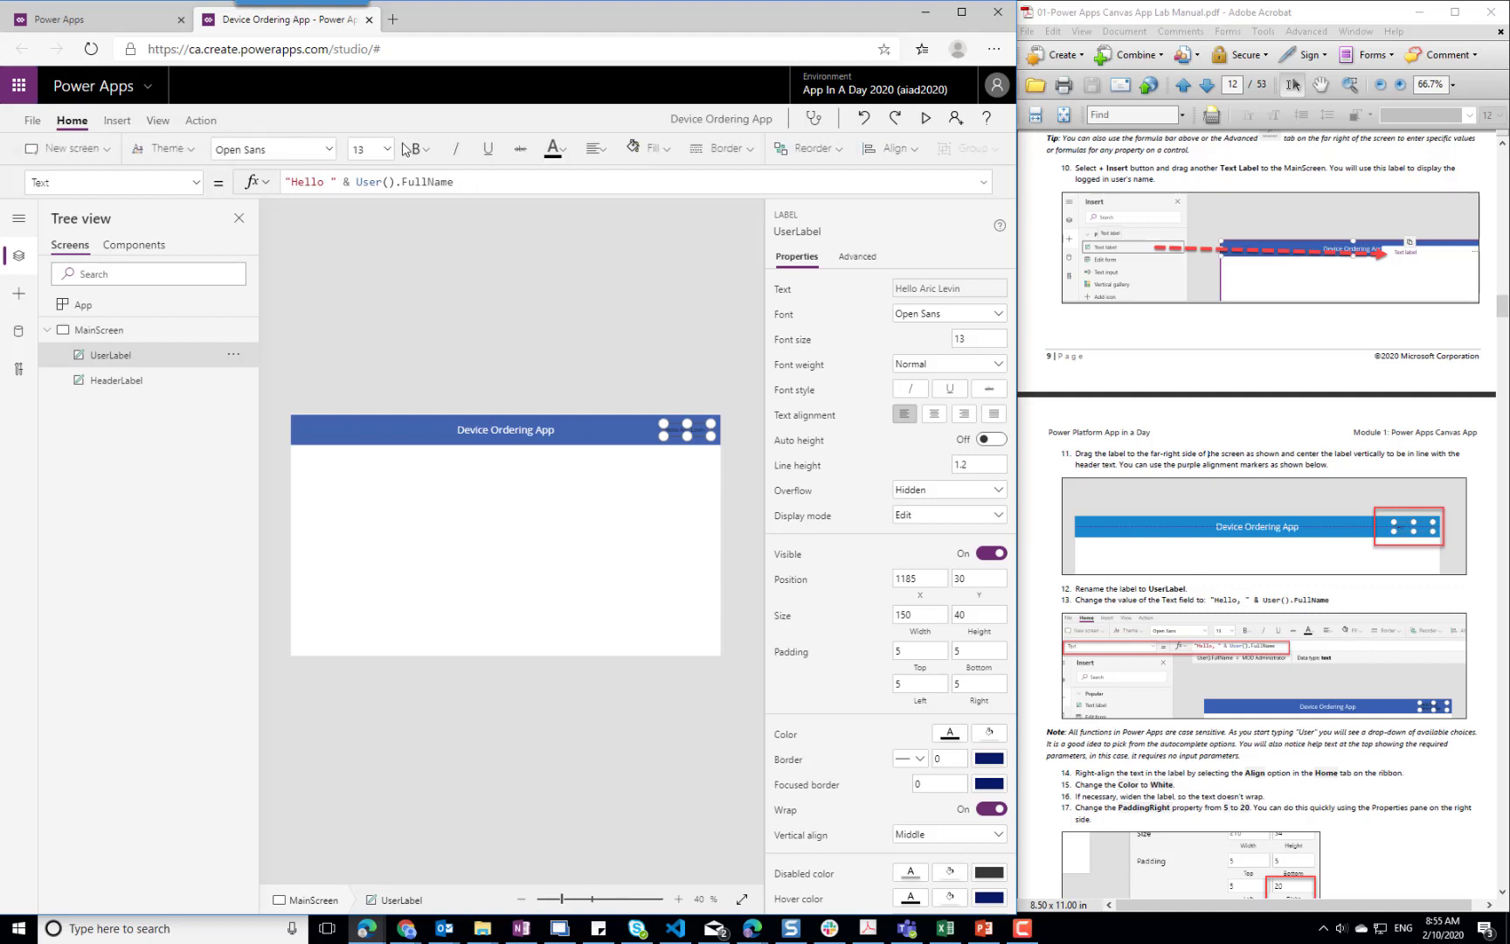
pyautogui.click(553, 149)
pyautogui.click(561, 232)
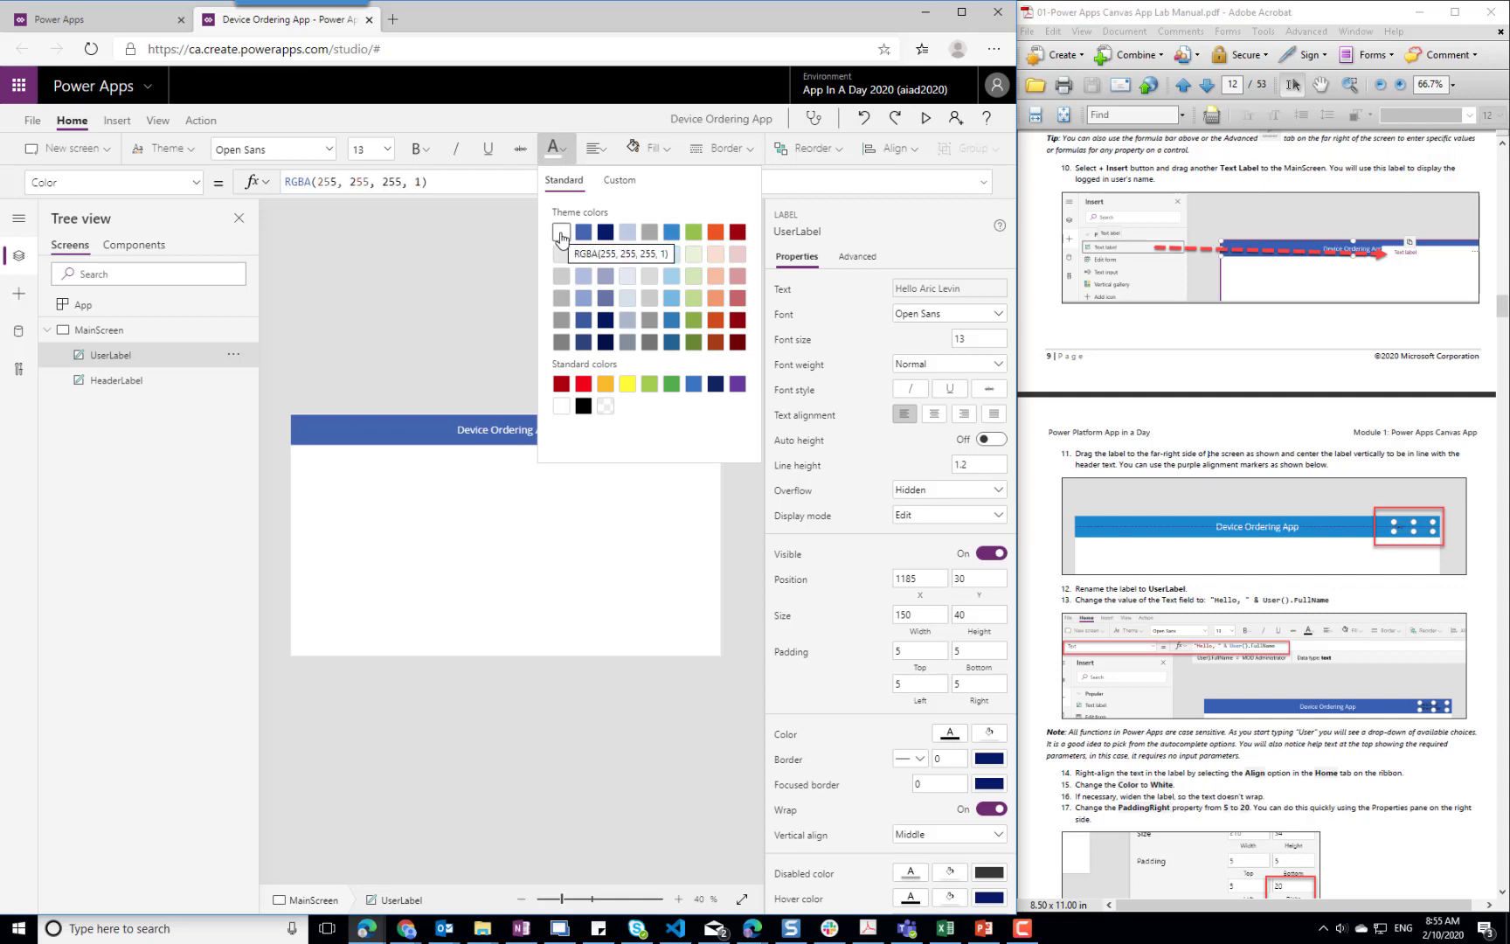
pyautogui.click(442, 272)
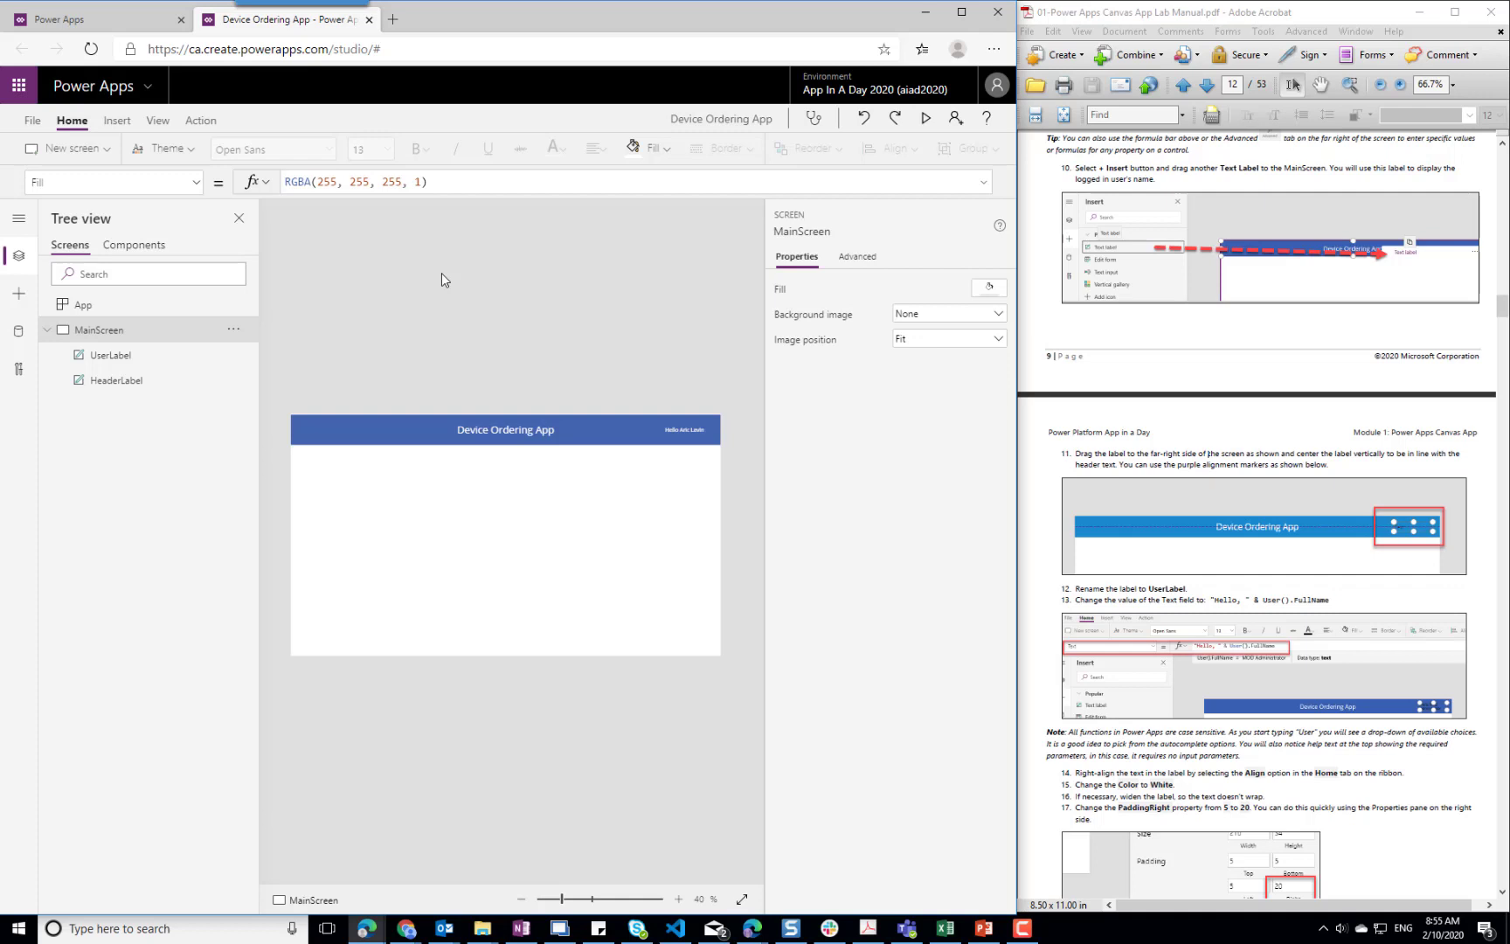
# Set UserLabel's font size to 16 and extend its left edge to a width of about 207 so the text fits on one line
pyautogui.click(692, 438)
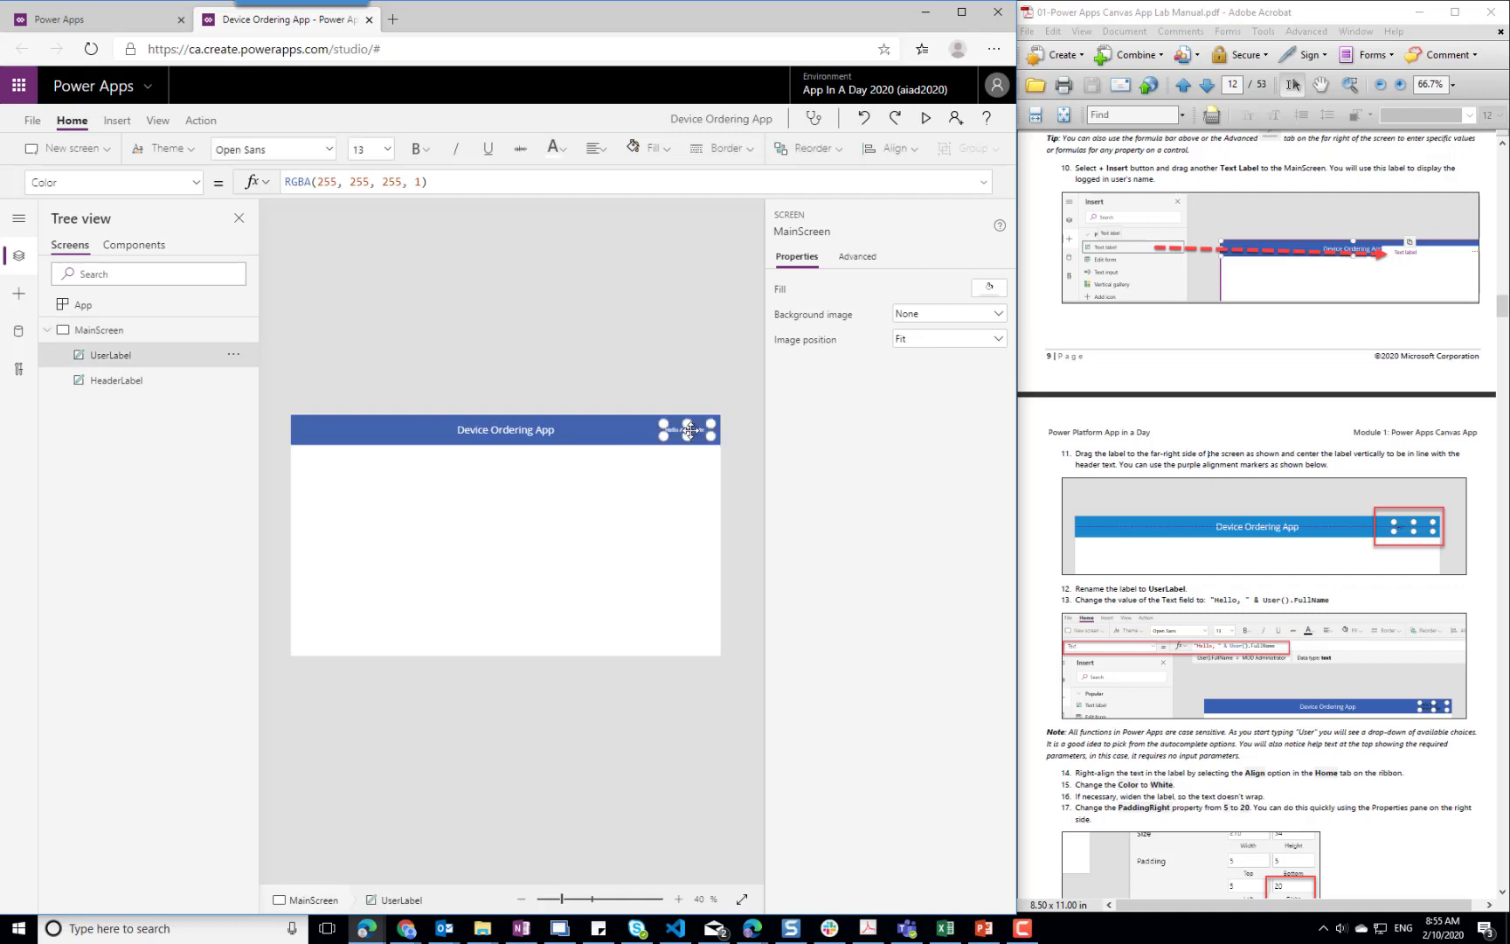
pyautogui.click(387, 149)
pyautogui.click(356, 297)
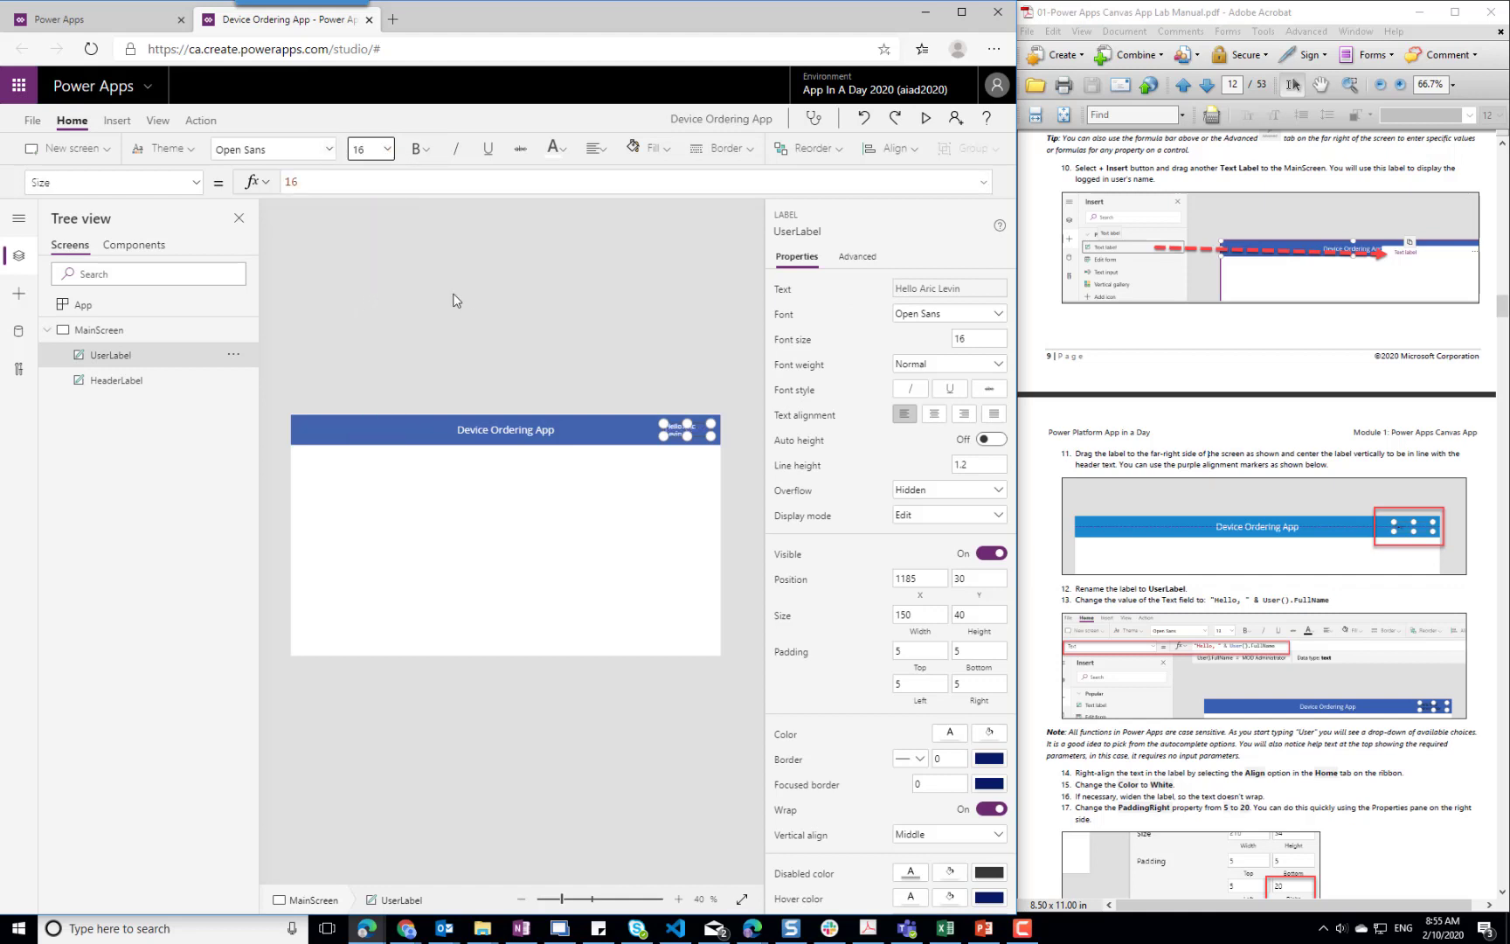
pyautogui.moveTo(663, 437); pyautogui.dragTo(645, 436)
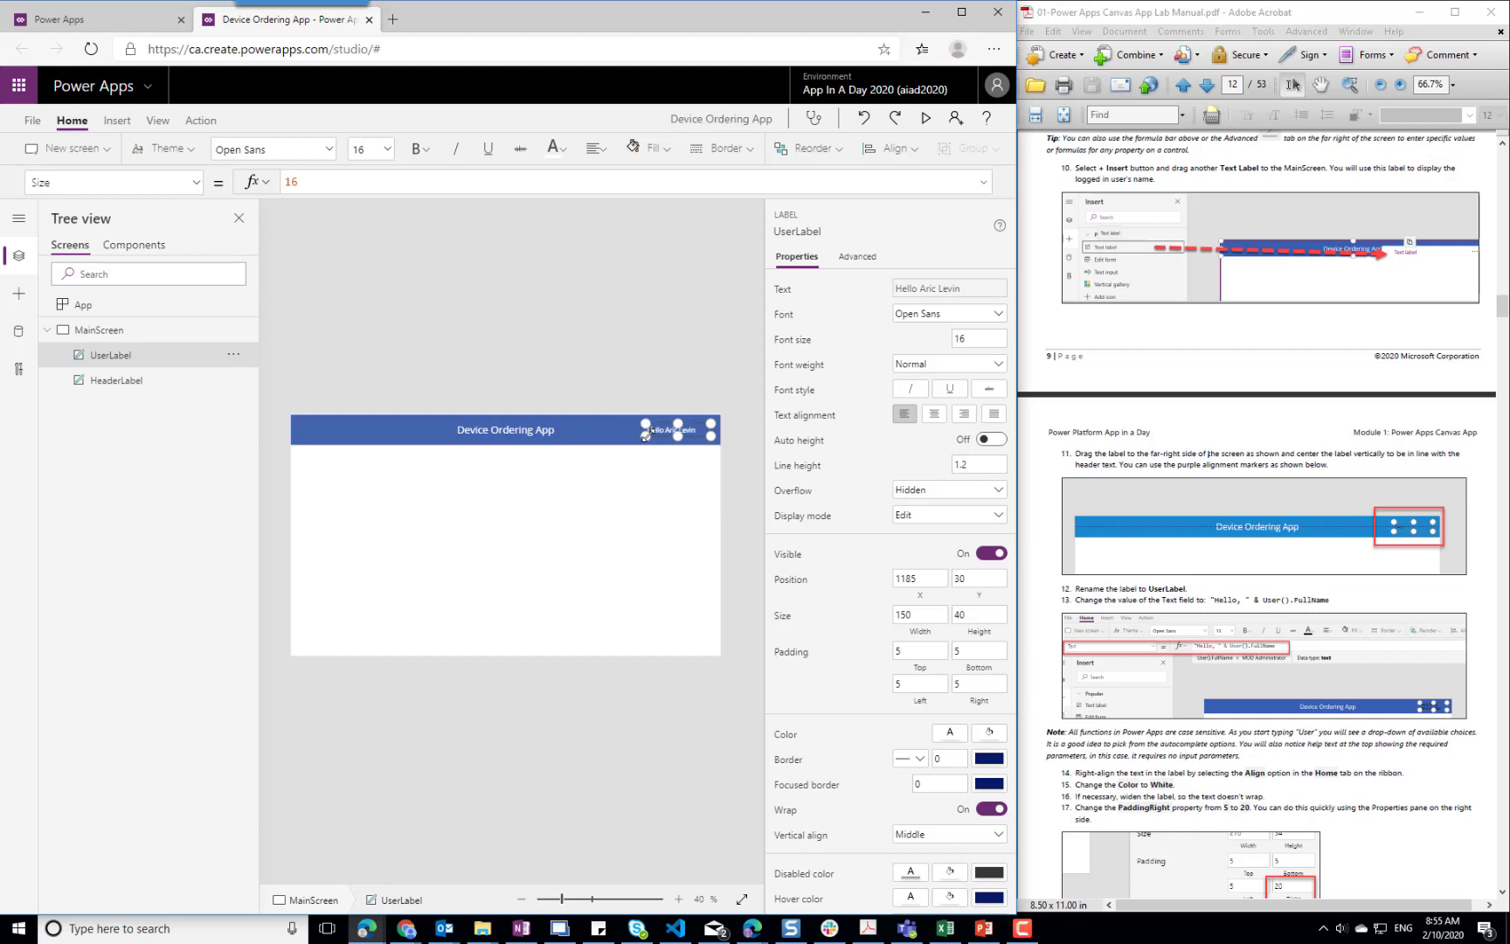
pyautogui.click(646, 479)
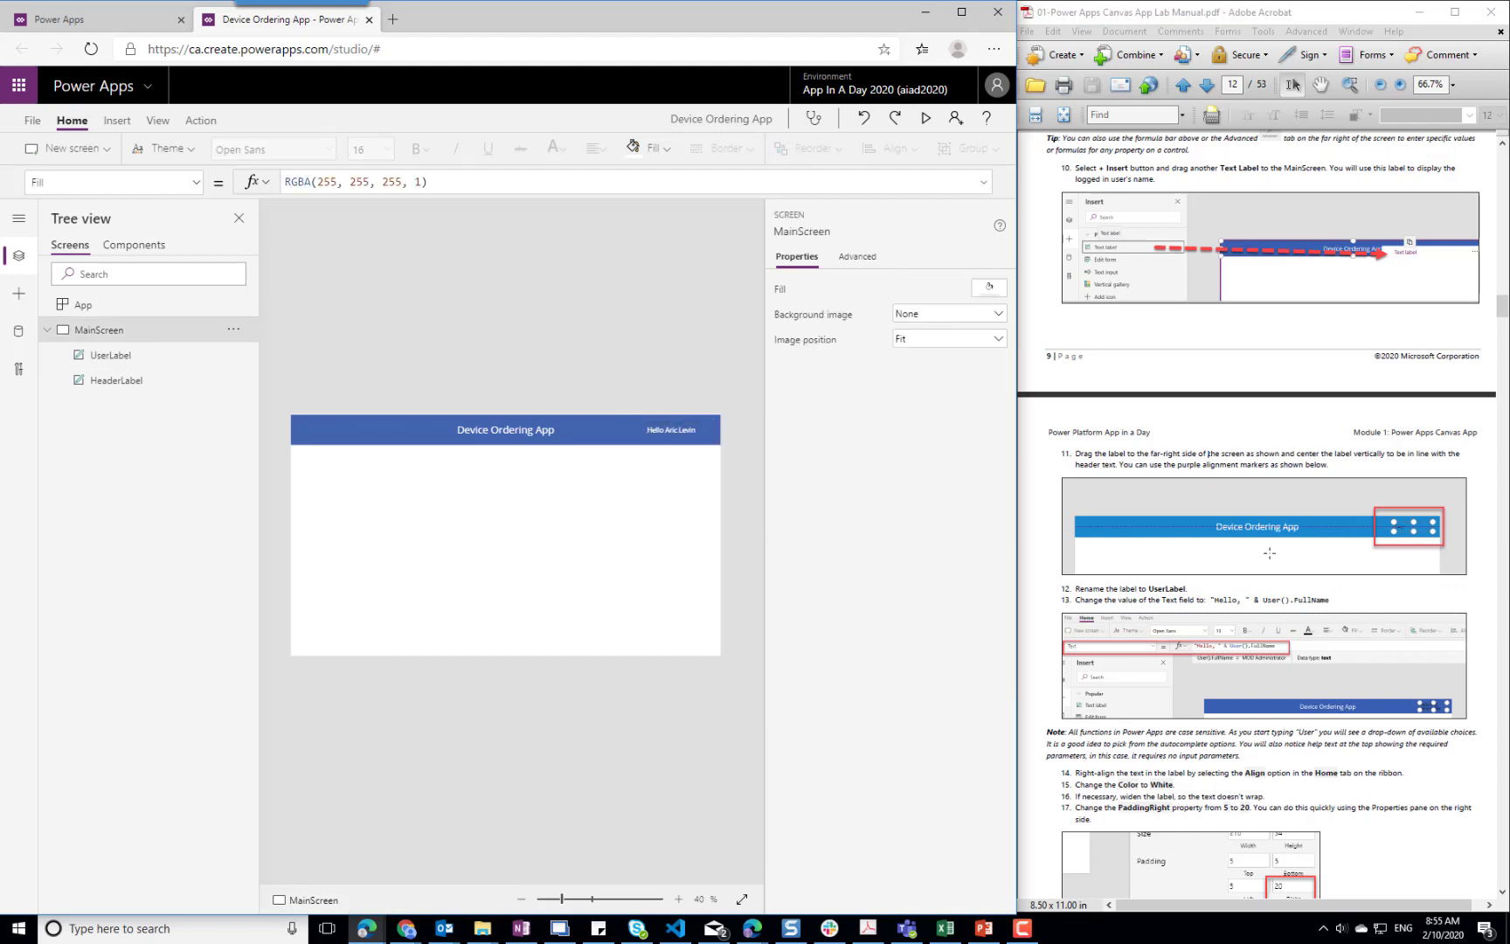
# Set the right padding of UserLabel to 20
pyautogui.click(669, 427)
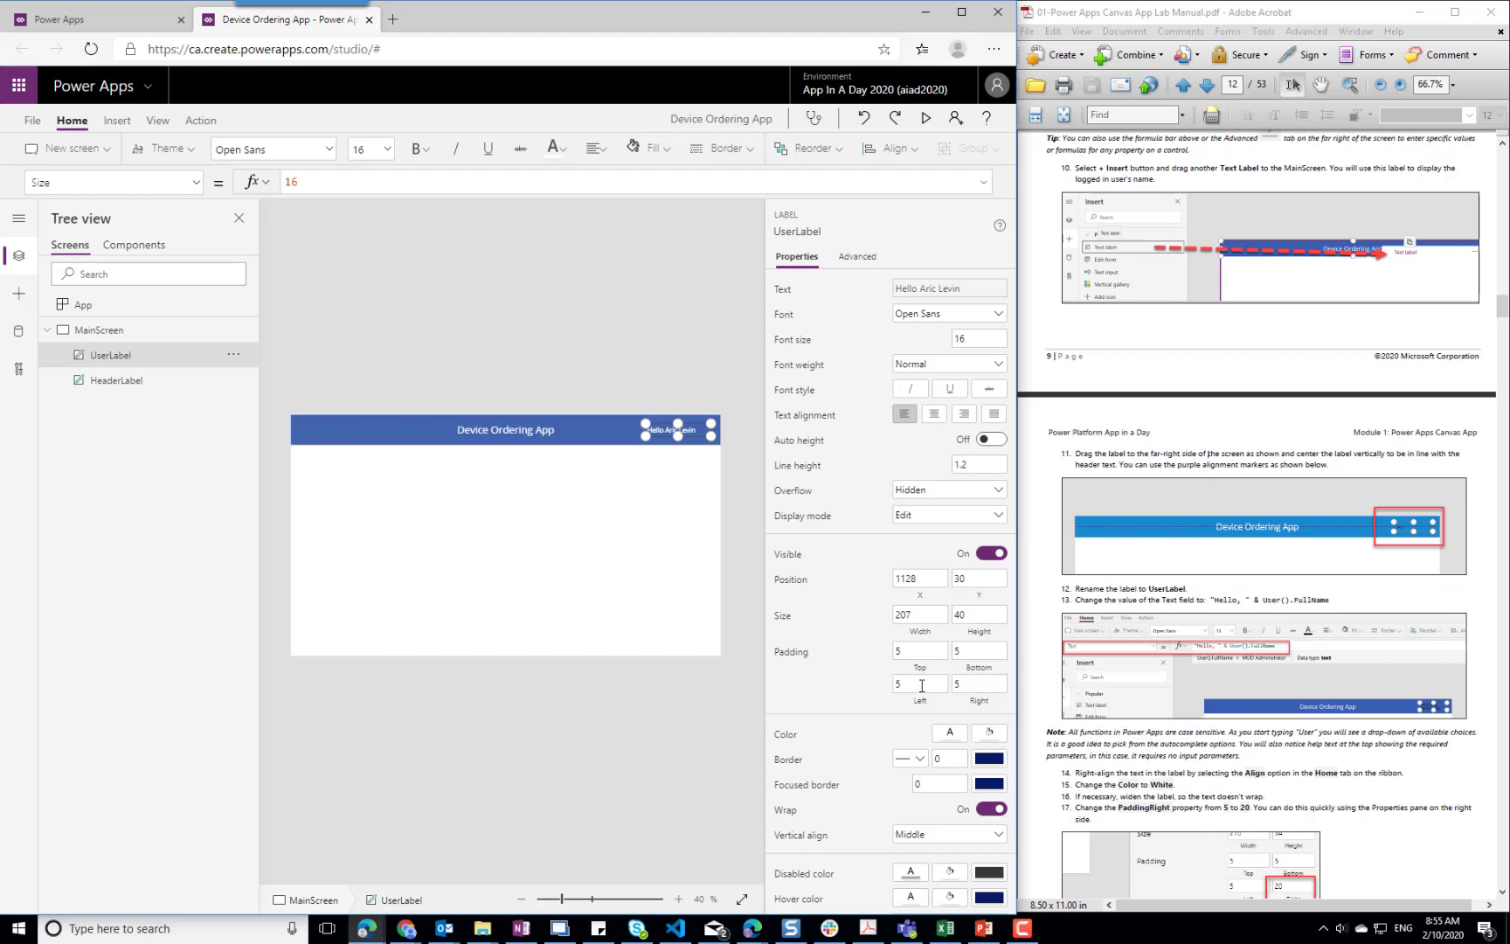
pyautogui.click(976, 684)
pyautogui.click(977, 652)
# Check the app for errors with the App checker, following Task 5 of the lab manual, and close the checker
pyautogui.scroll(-6, 1368, 725)
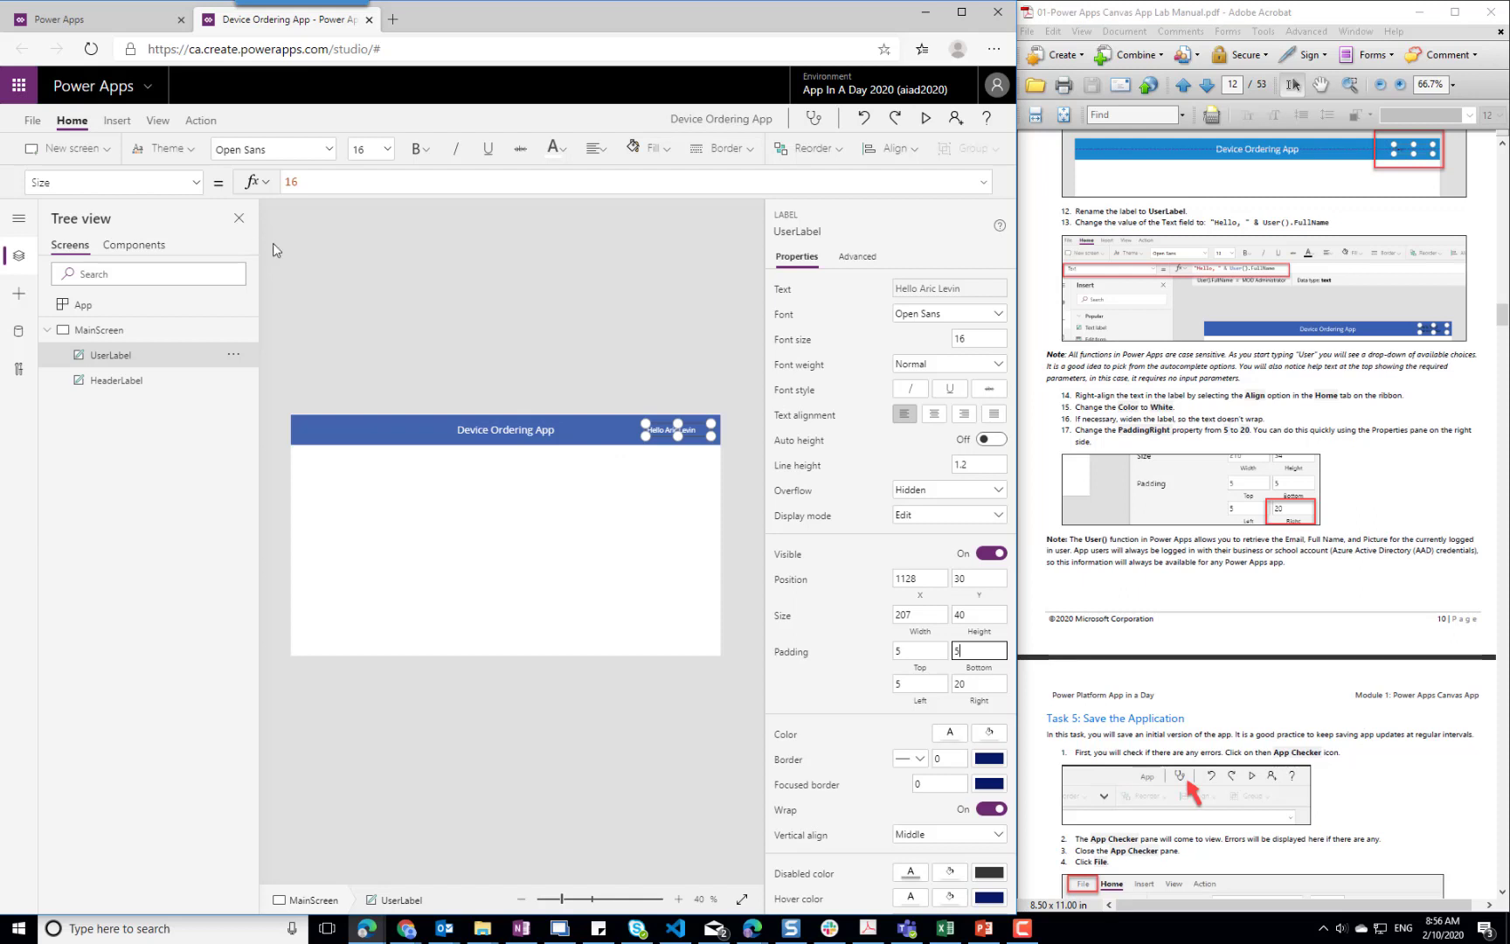
pyautogui.click(816, 120)
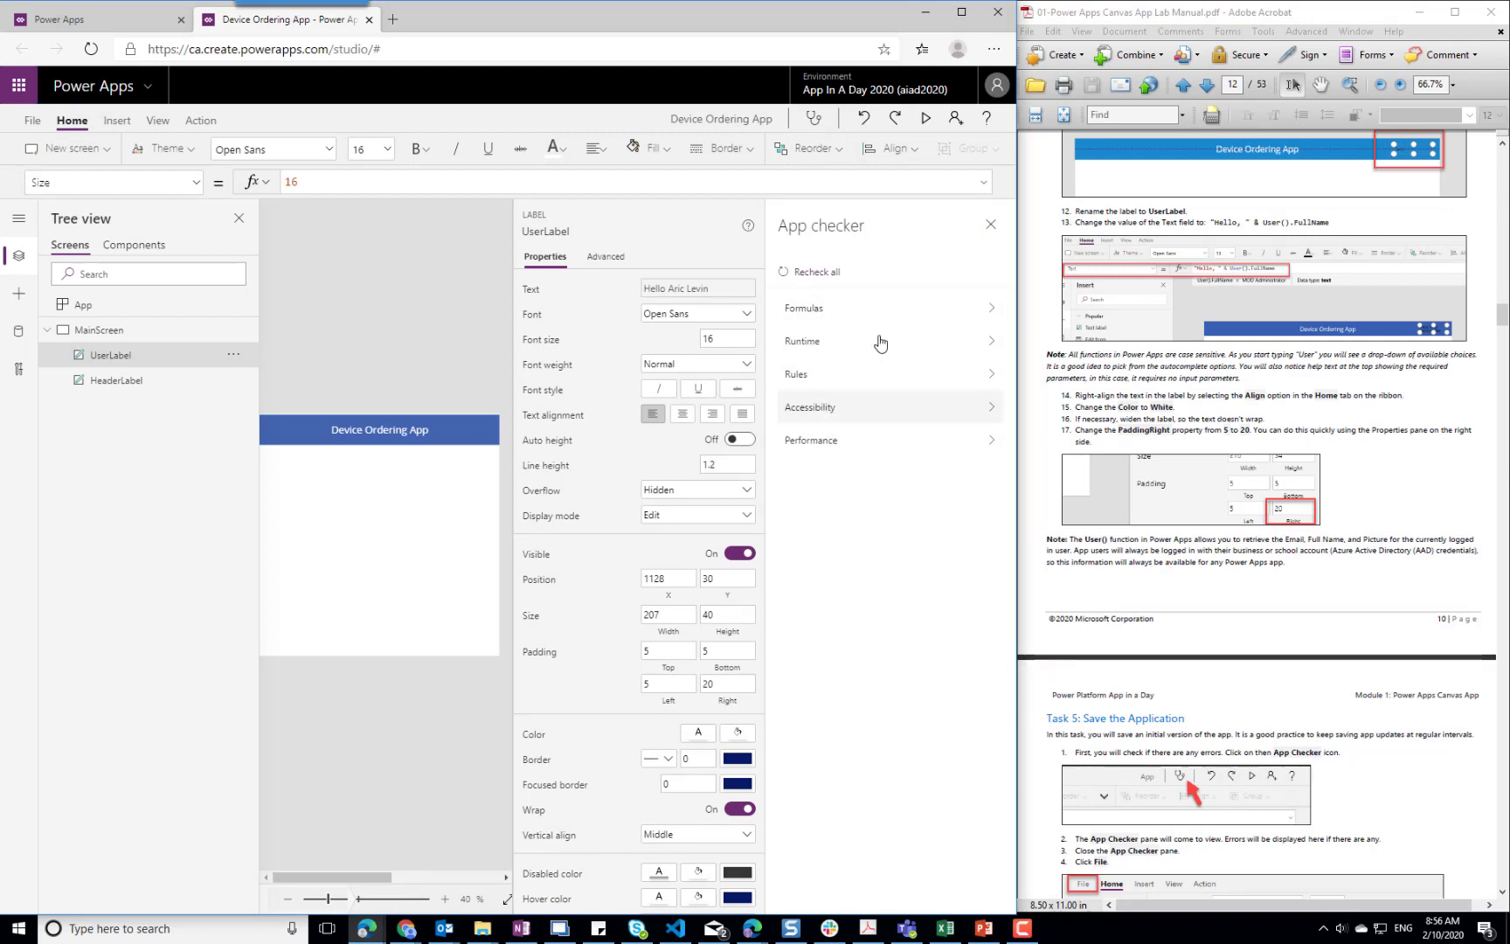
pyautogui.click(990, 229)
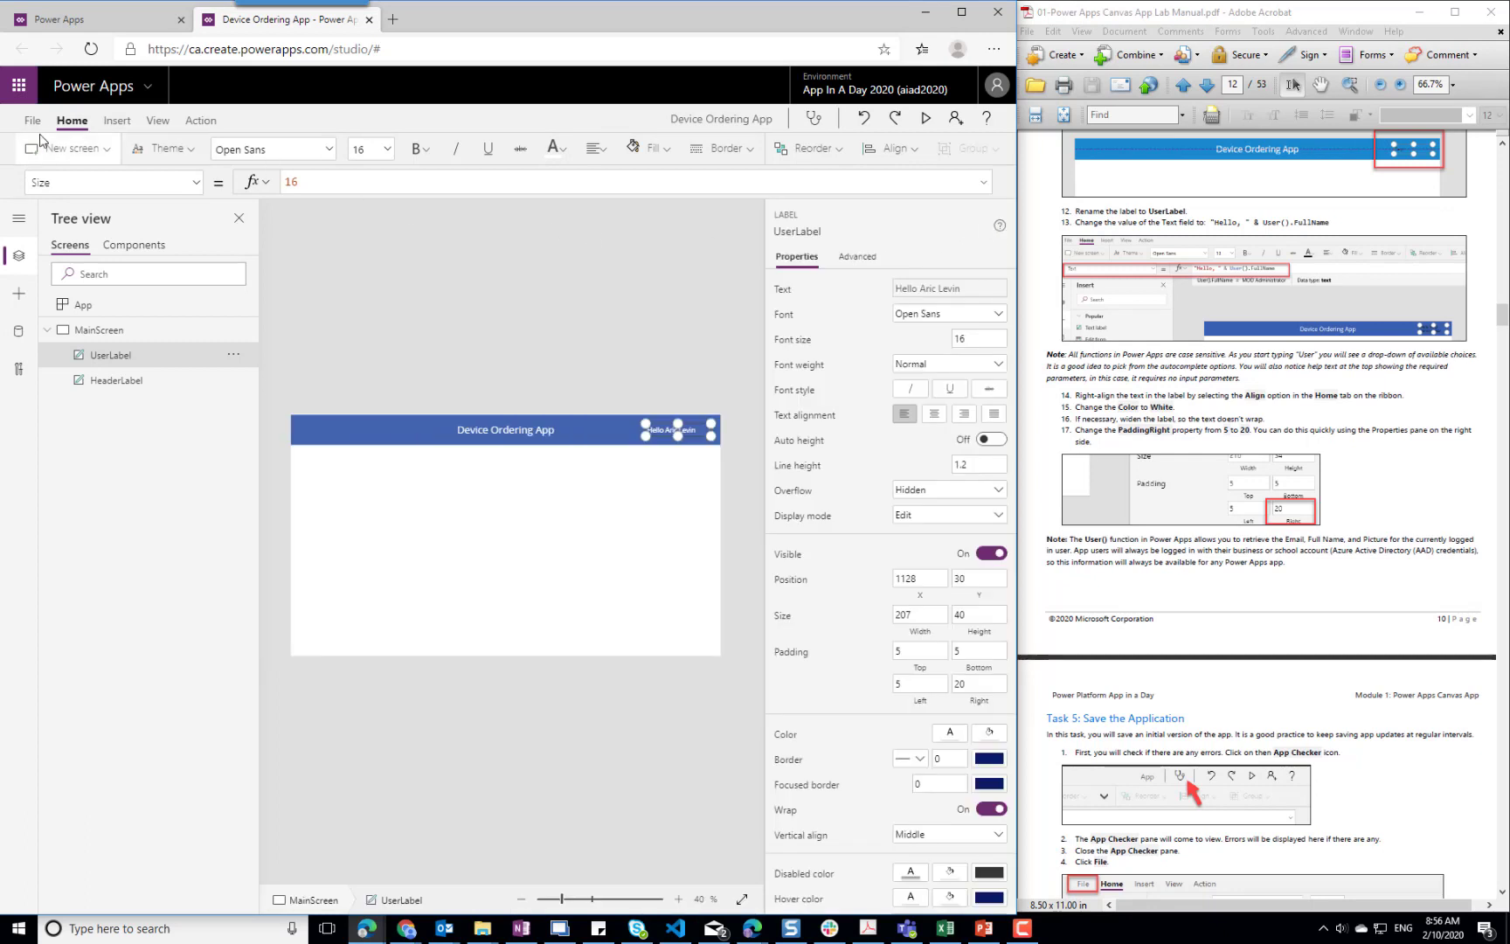
# Change the app's icon to the filled star in the app settings
pyautogui.click(31, 121)
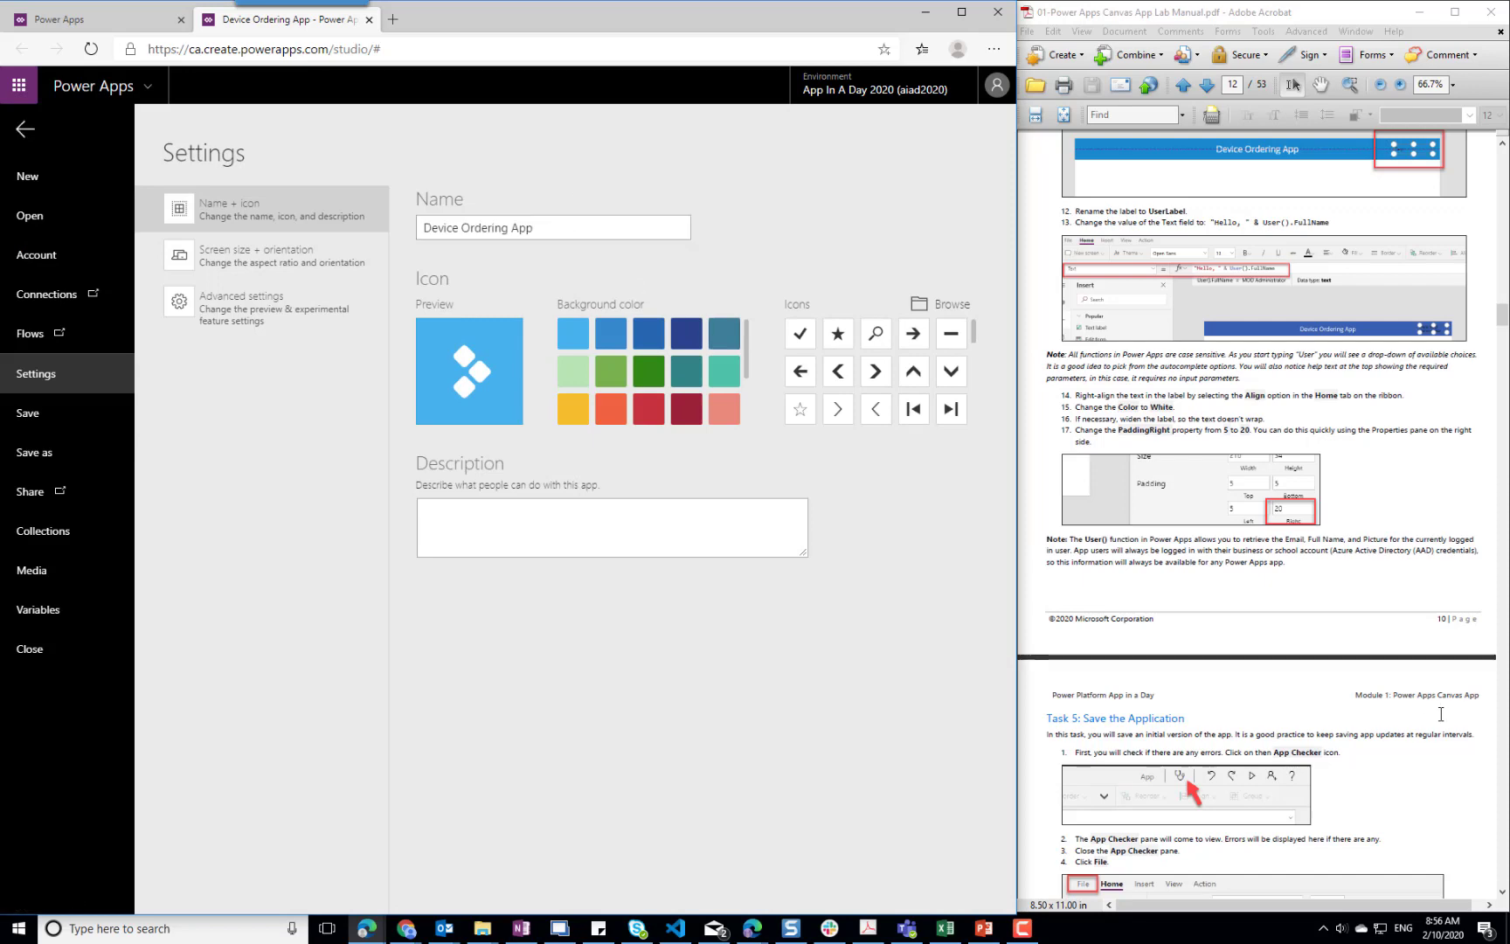
pyautogui.click(1405, 744)
pyautogui.scroll(-3, 1397, 722)
pyautogui.scroll(-3, 1397, 722)
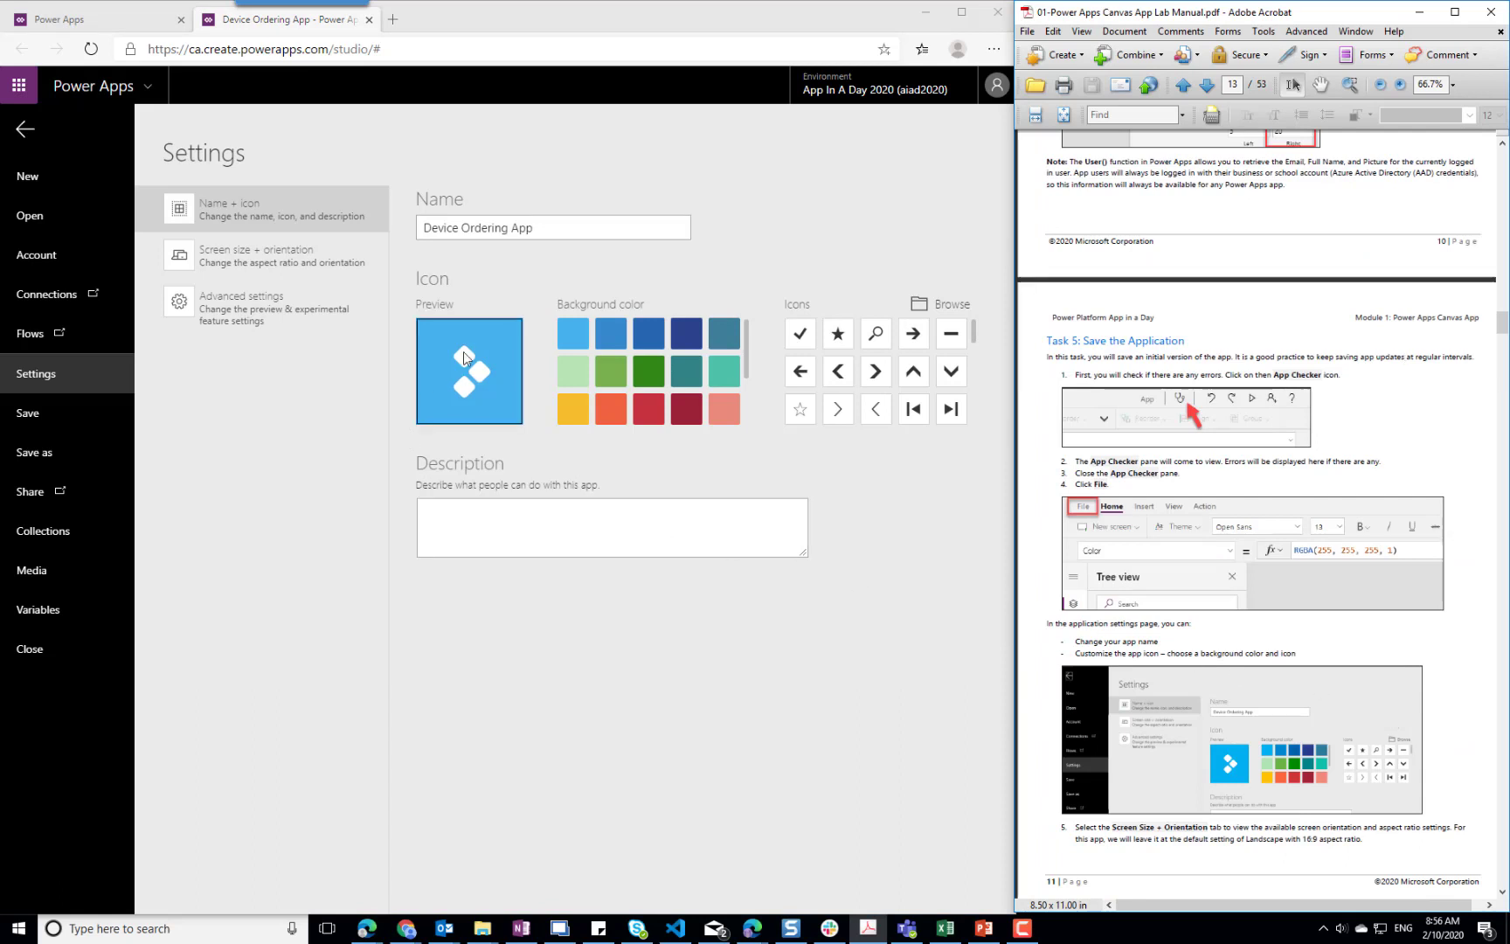
pyautogui.click(839, 335)
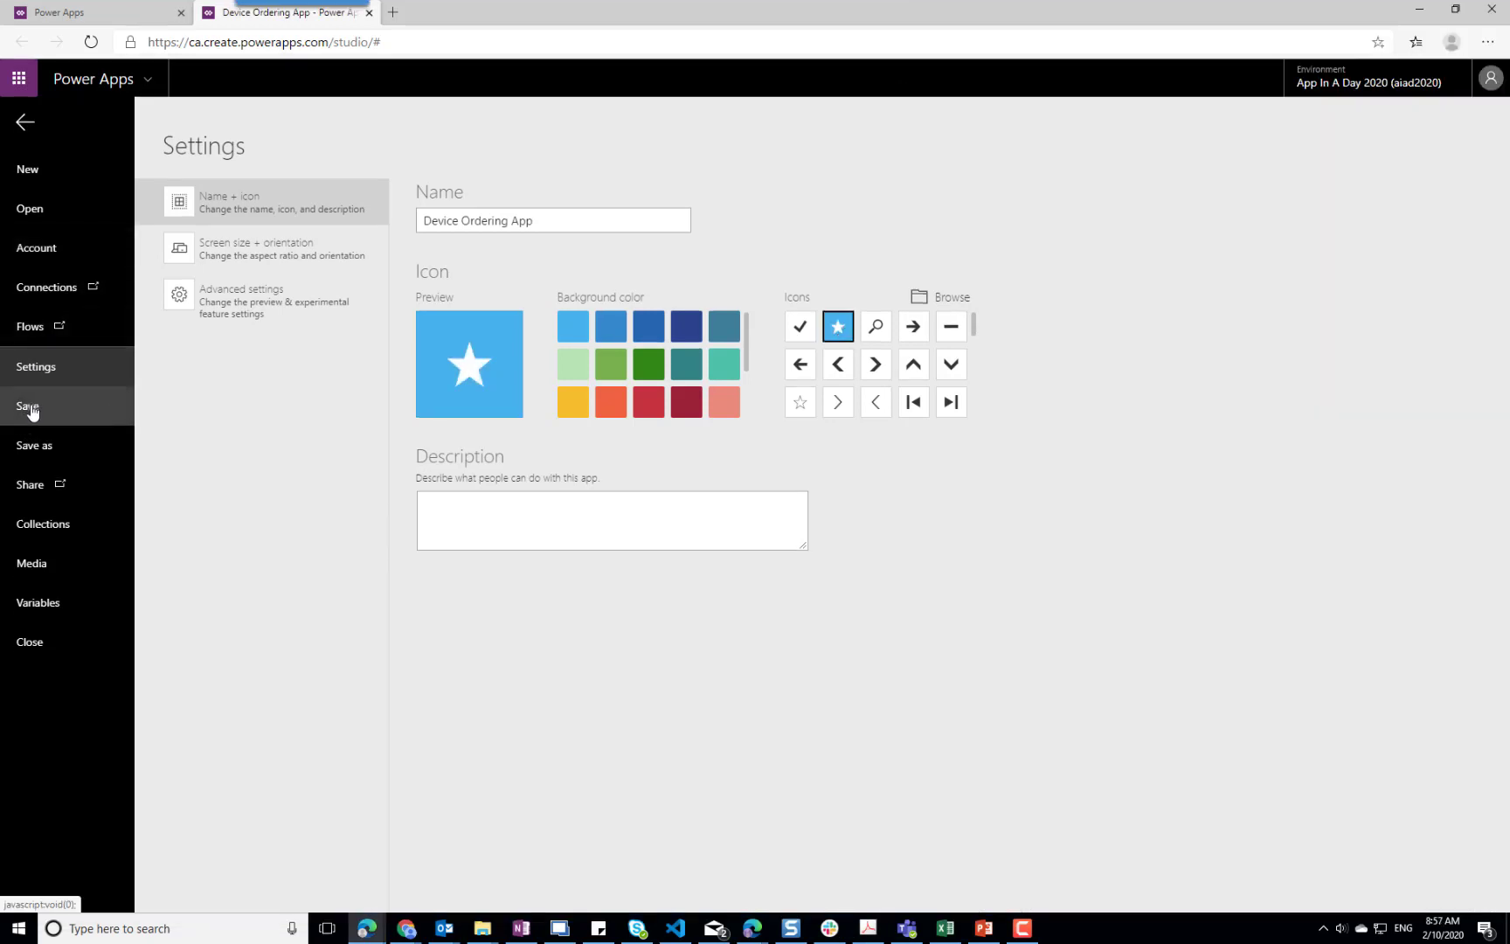
# Save the app to the cloud under the name Device Ordering App and restore the browser window beside the manual
pyautogui.click(28, 407)
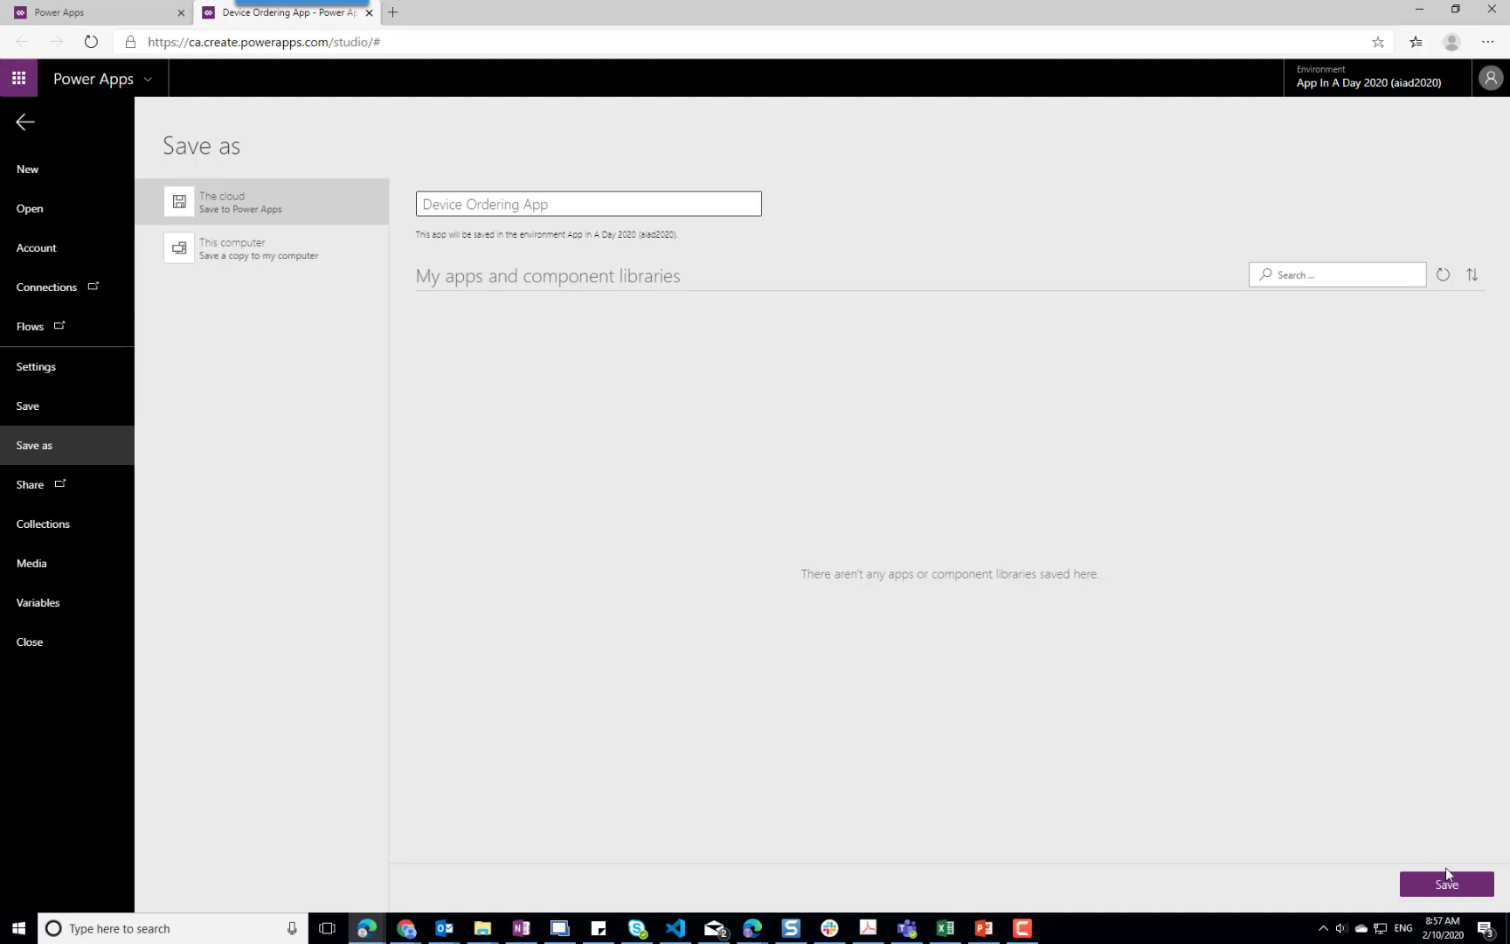
pyautogui.click(1447, 891)
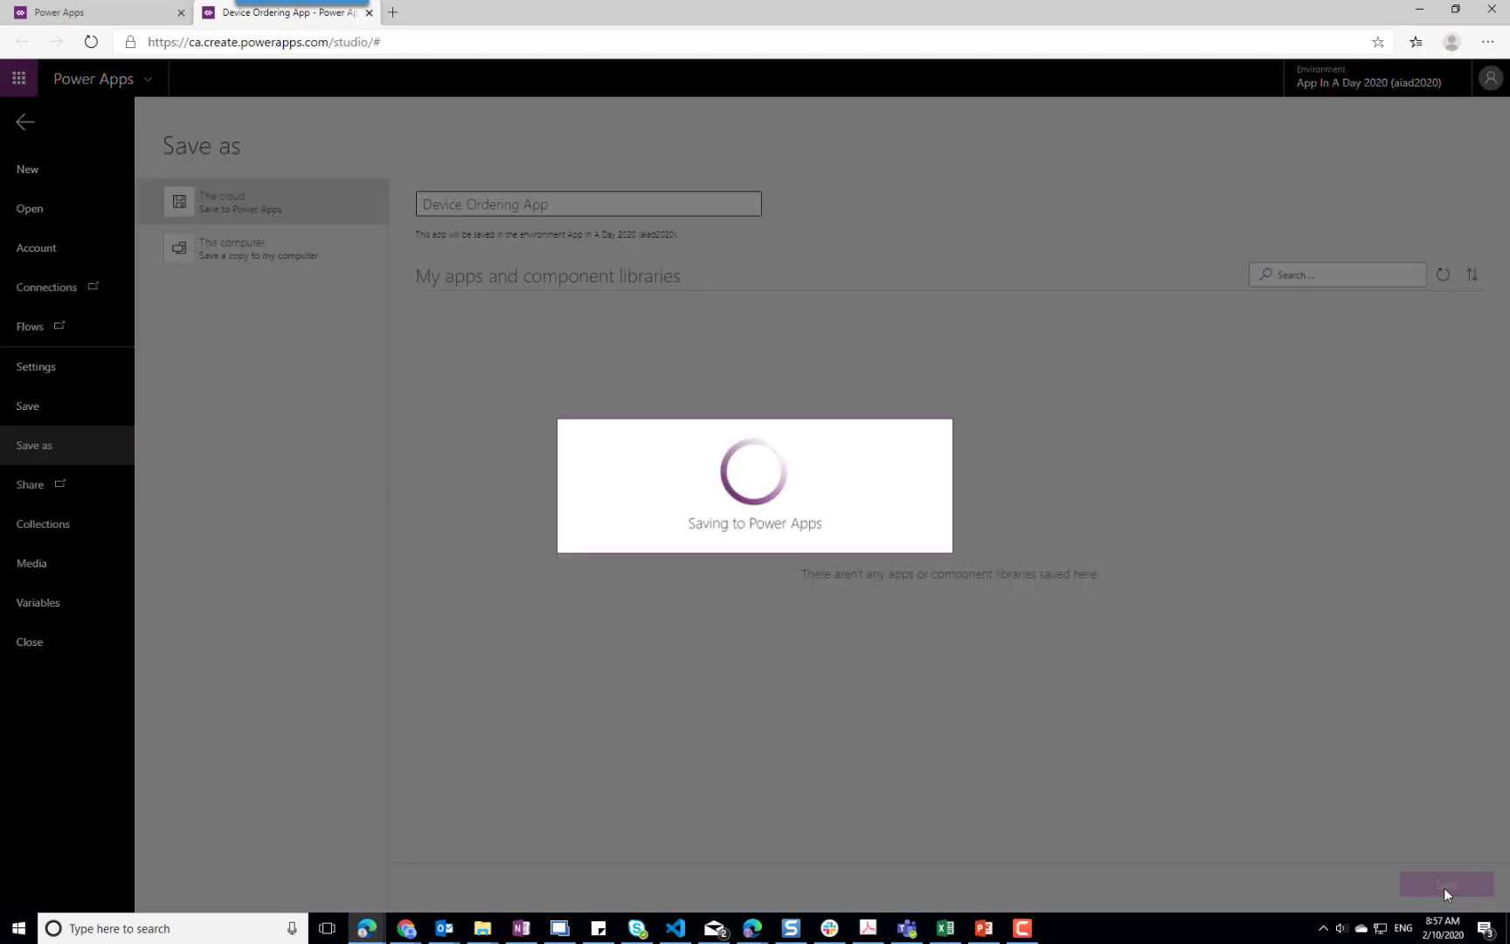
pyautogui.click(1456, 8)
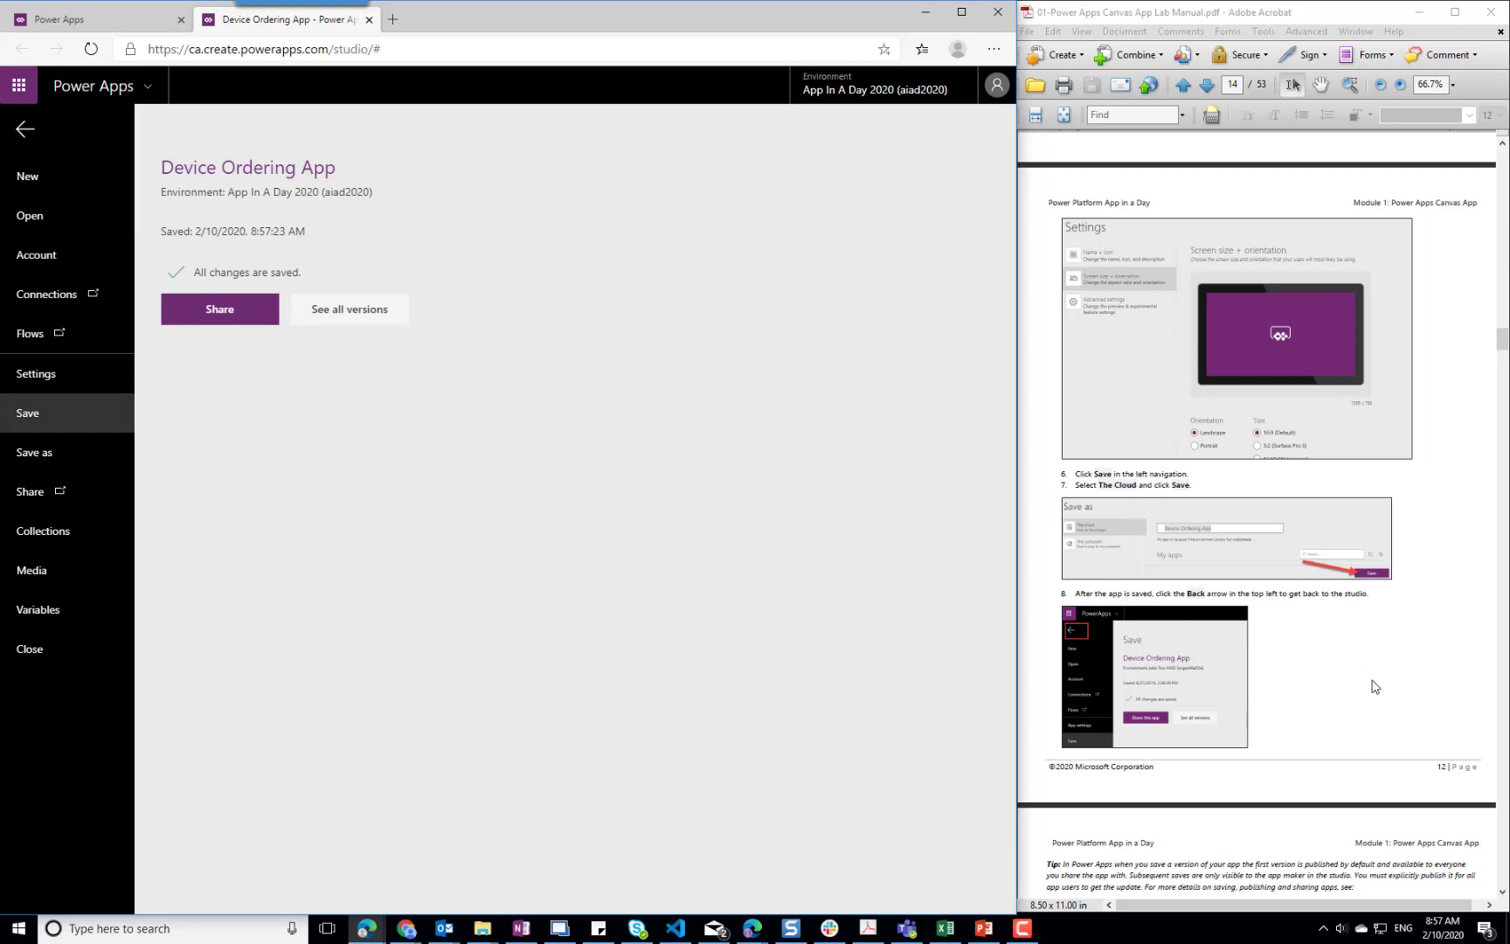
# Advance the lab manual to Exercise 2, Task 1 on adding the device gallery, and return to the studio canvas
pyautogui.scroll(-3, 1373, 686)
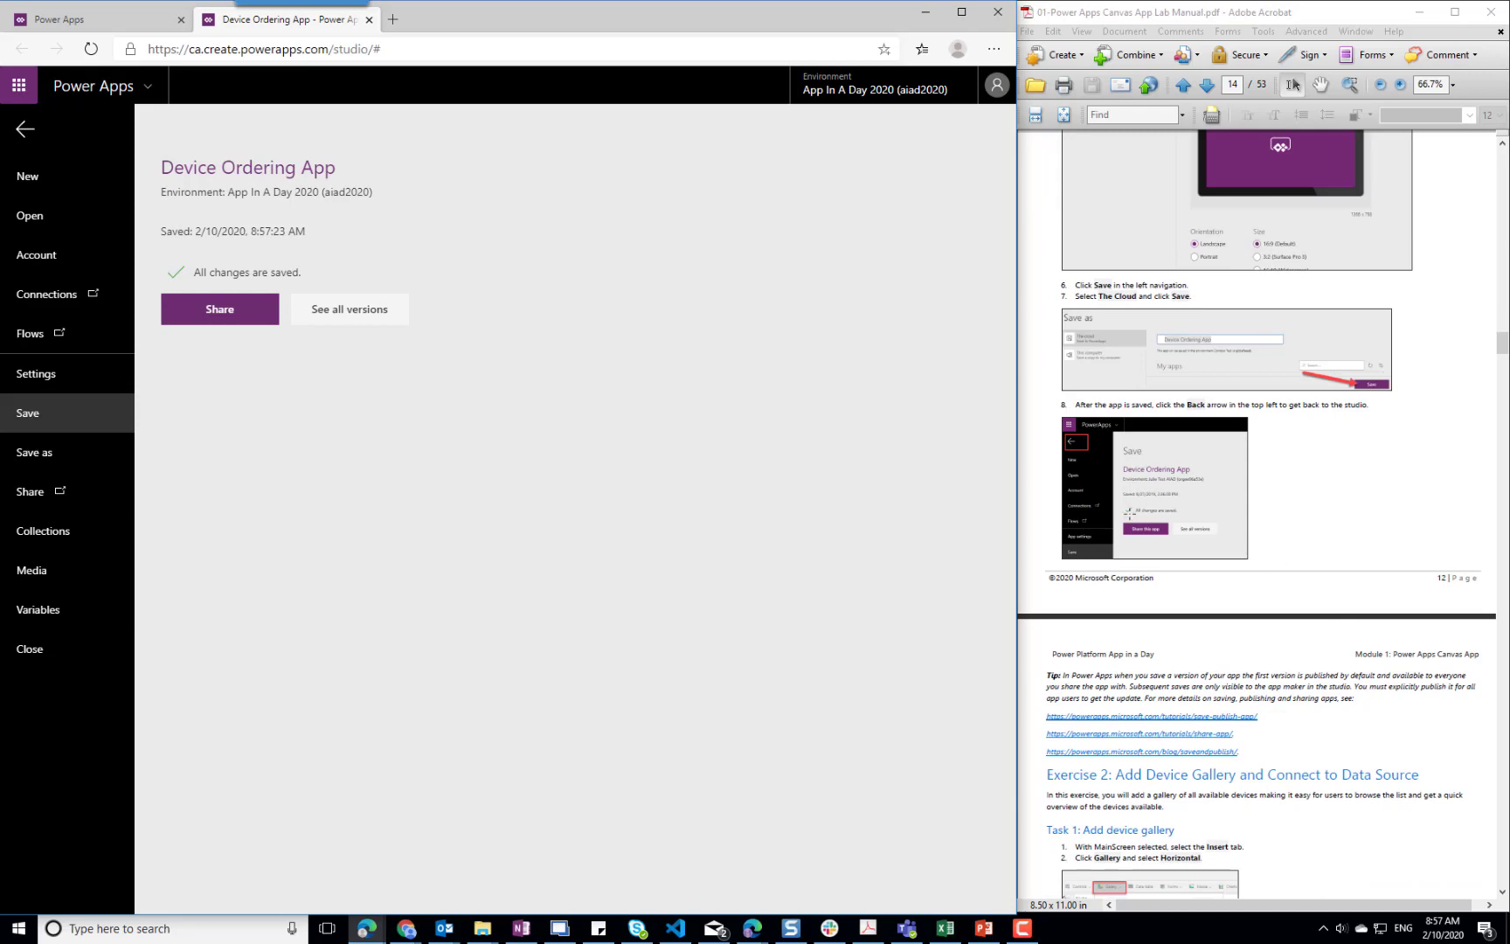
pyautogui.scroll(-6, 1306, 706)
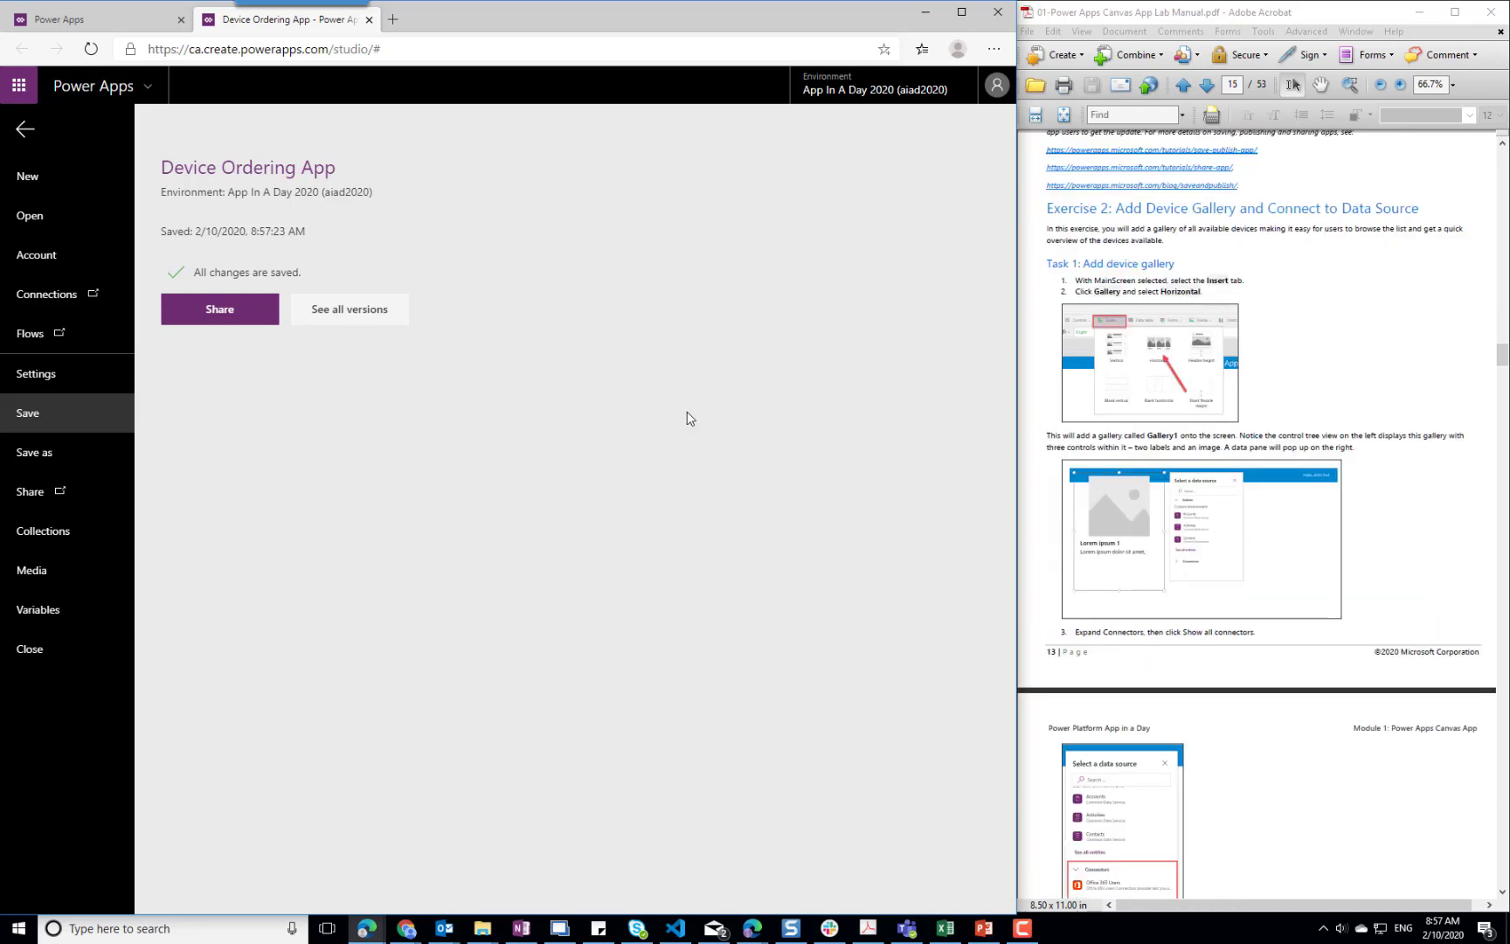
pyautogui.click(26, 131)
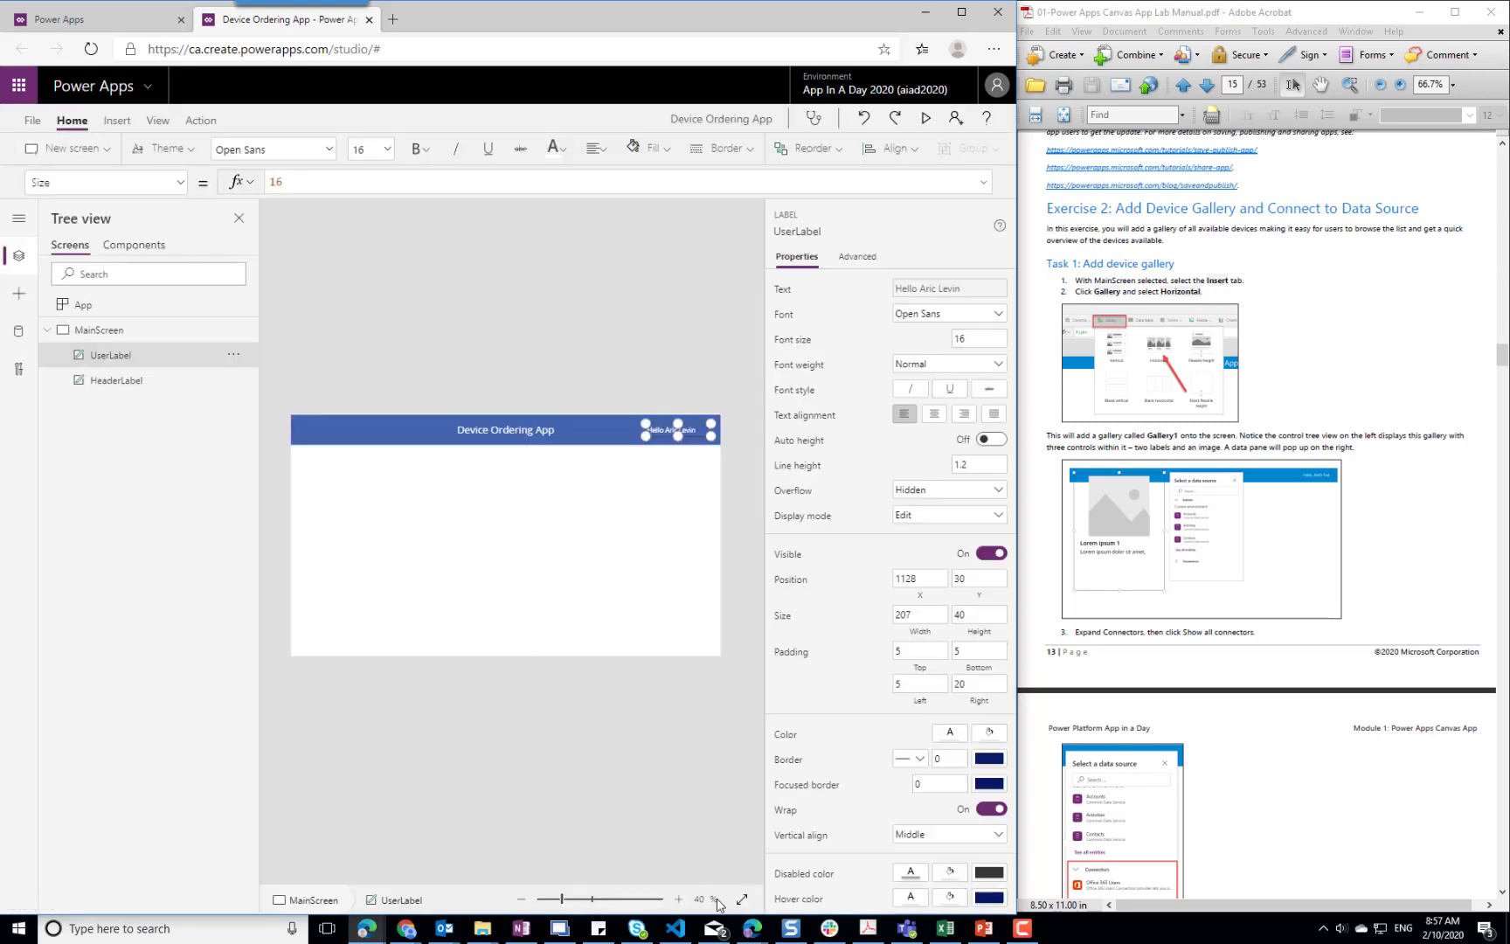
pyautogui.click(679, 900)
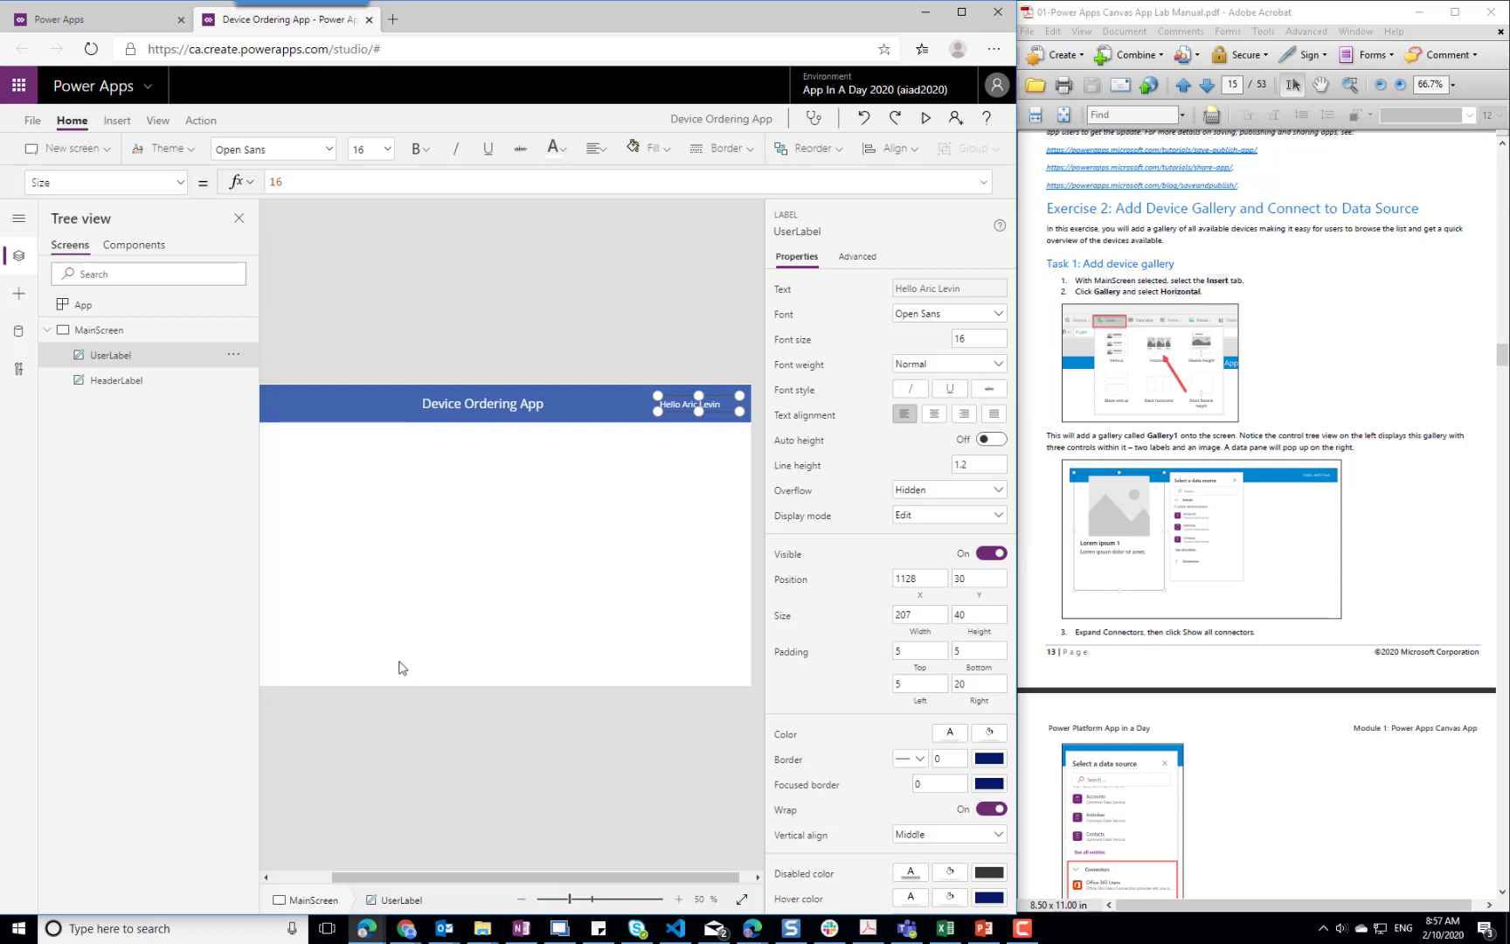
pyautogui.moveTo(510, 878); pyautogui.dragTo(469, 882)
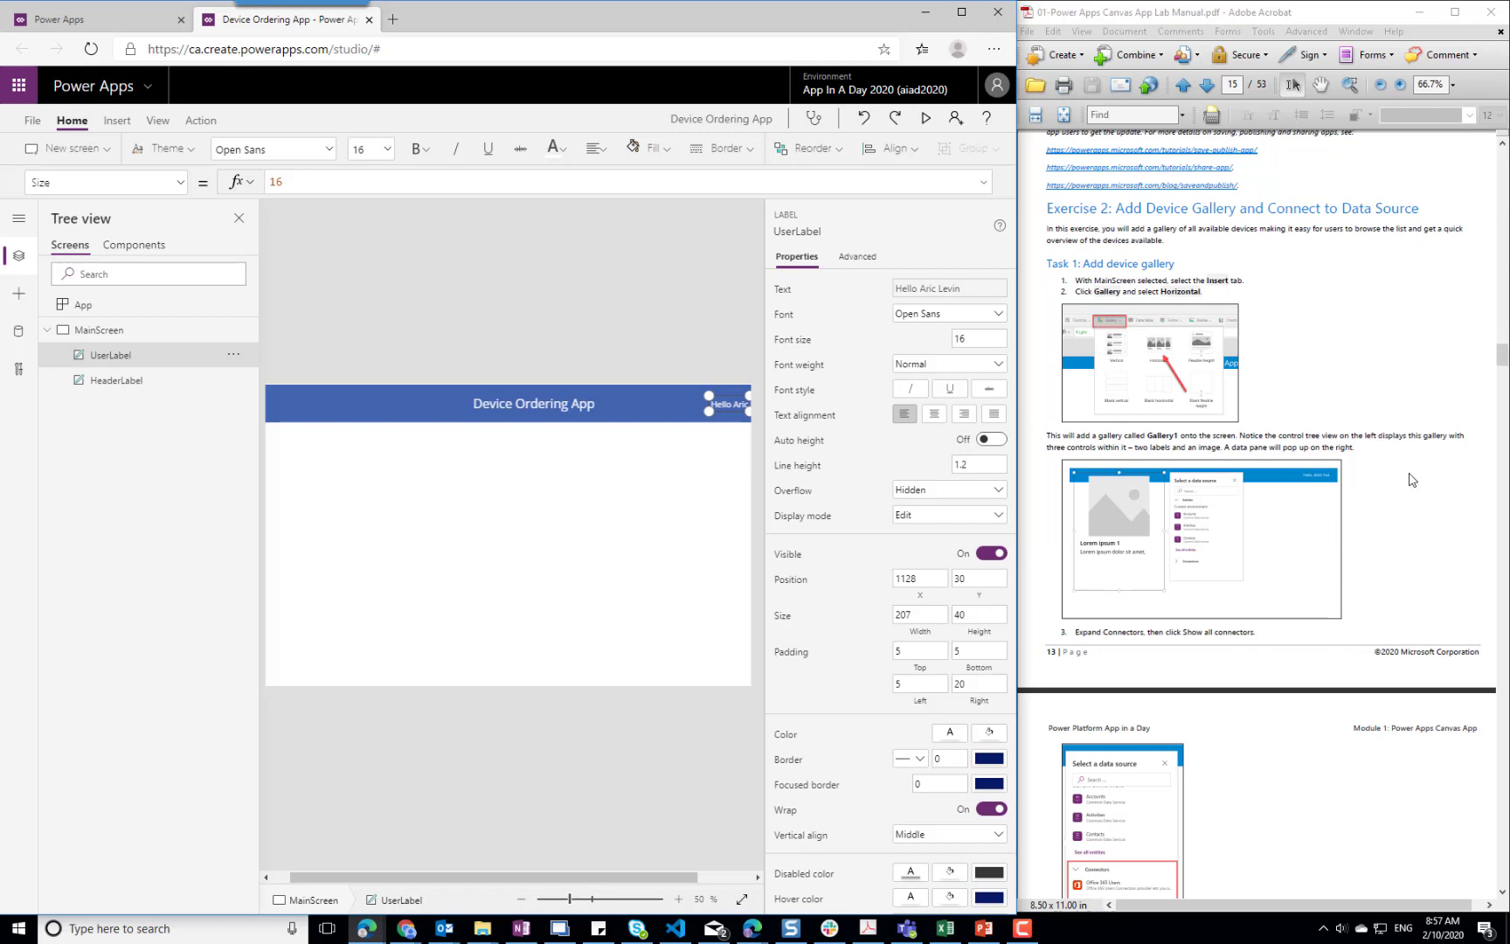
pyautogui.click(119, 121)
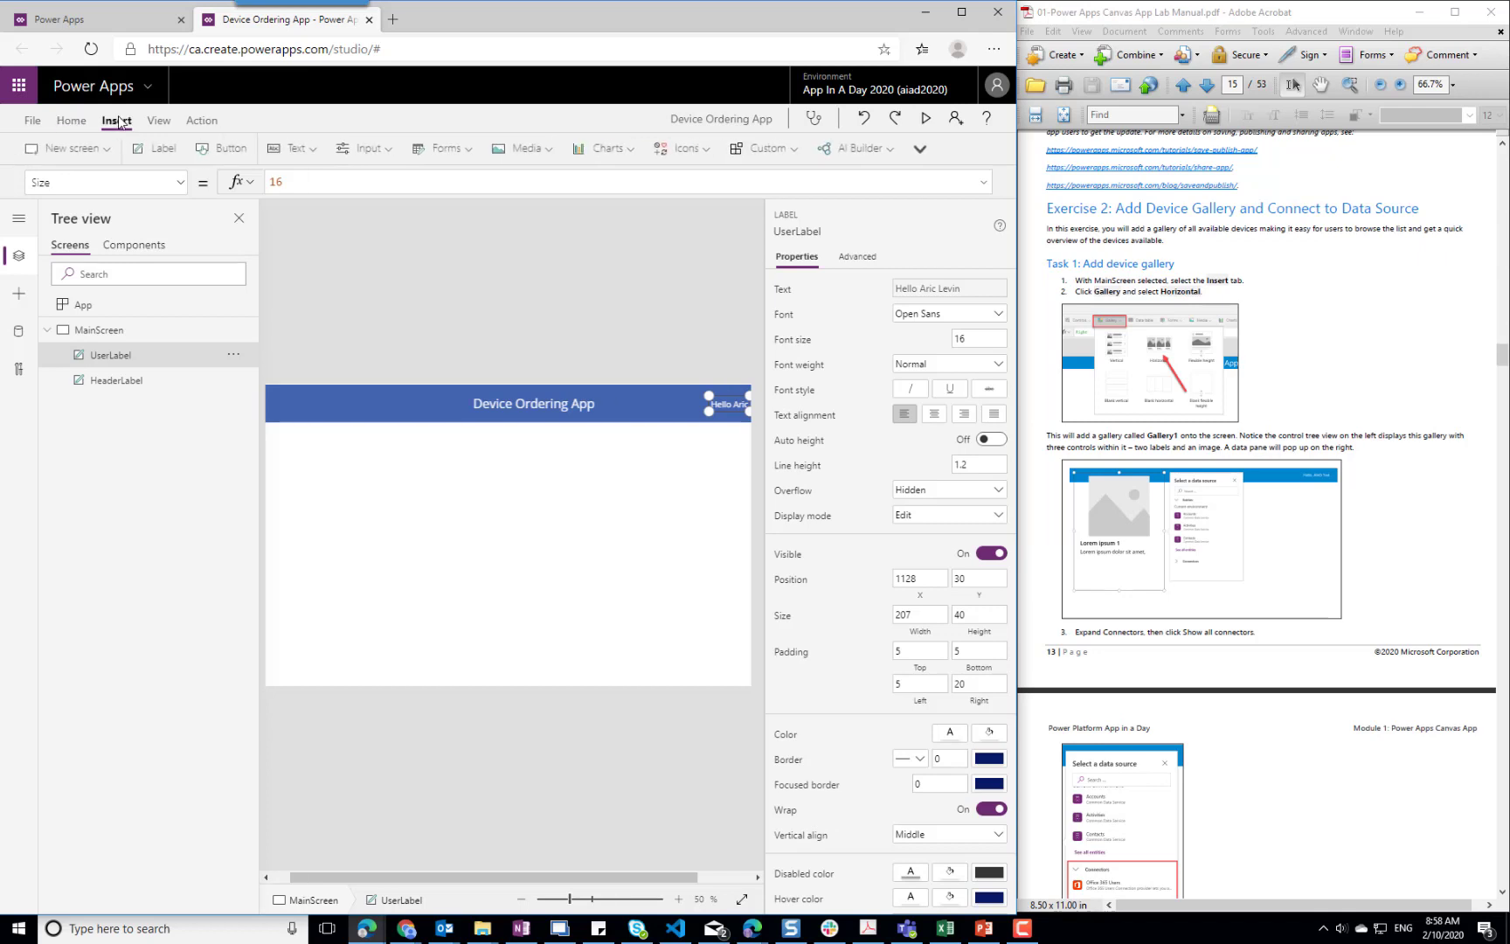
pyautogui.click(384, 155)
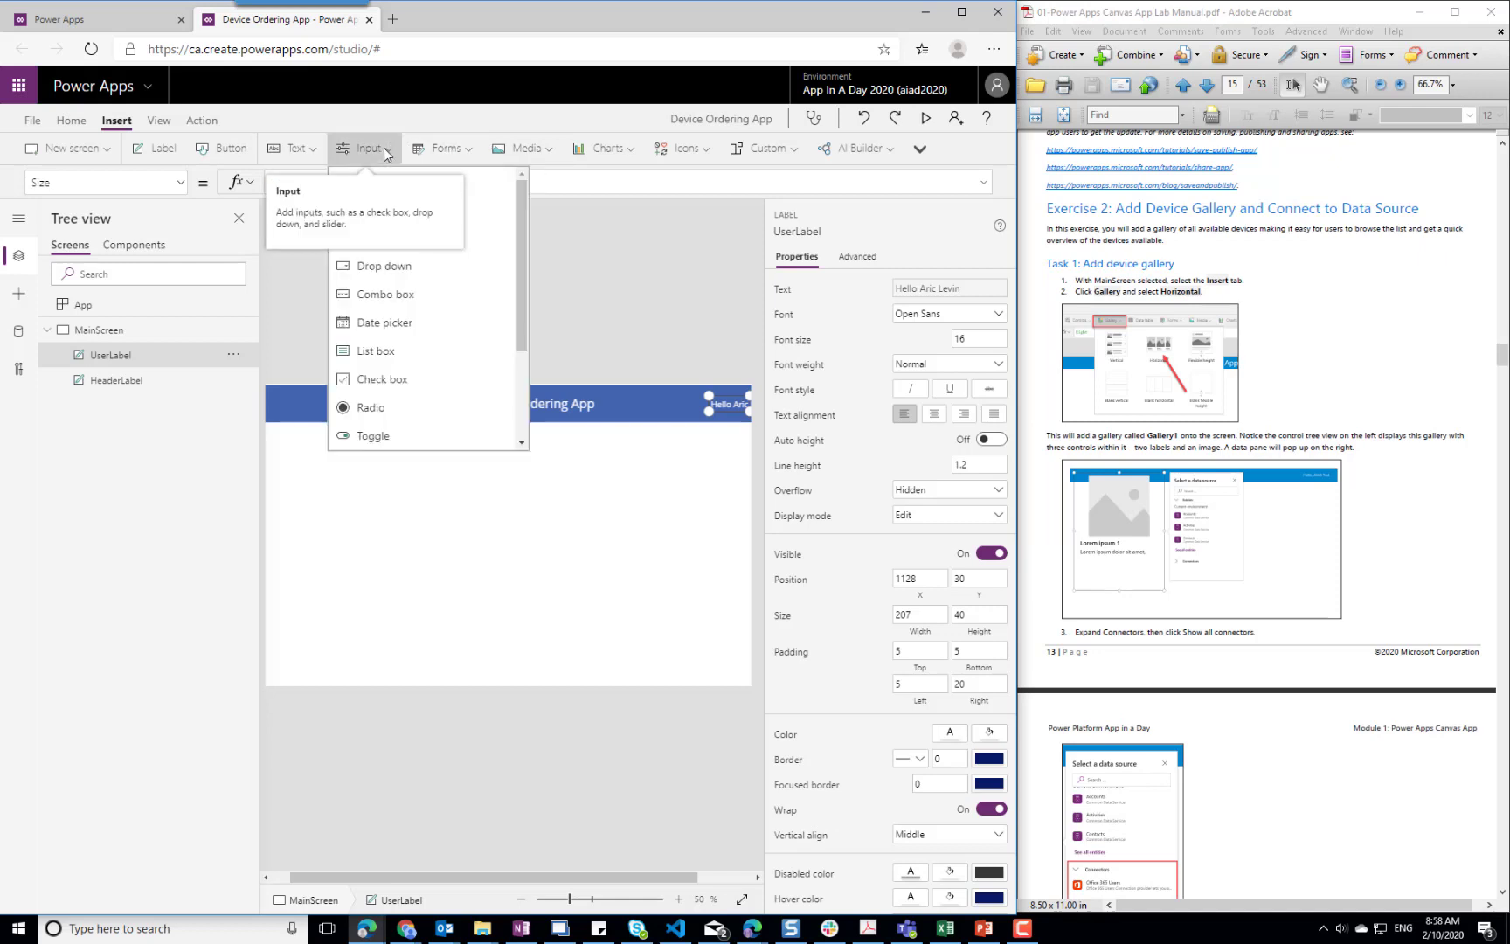
pyautogui.click(393, 149)
pyautogui.click(477, 154)
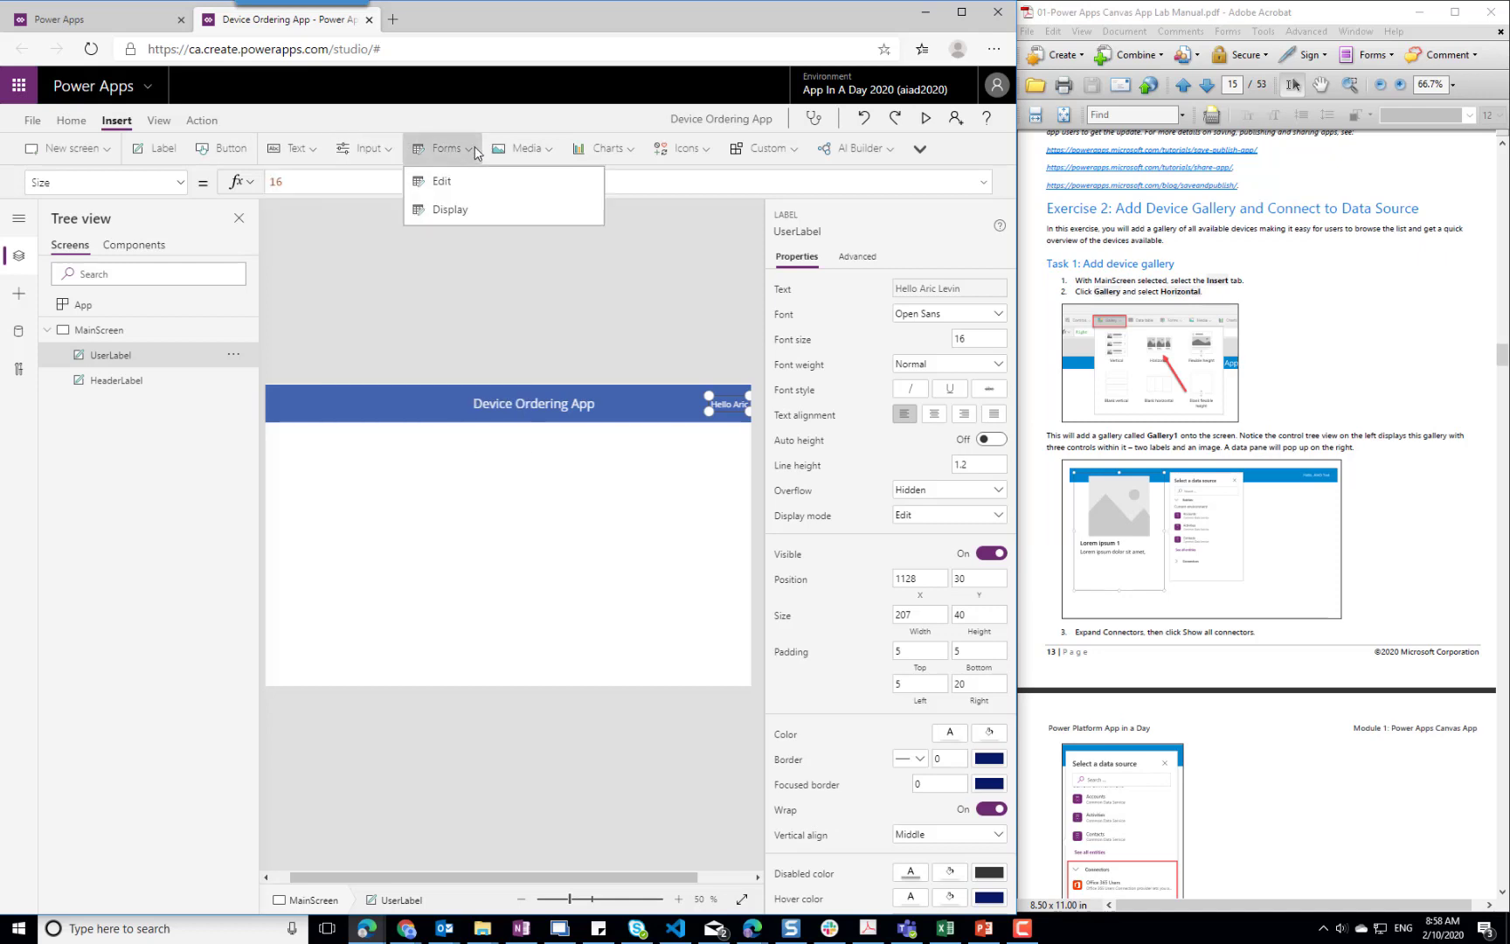
pyautogui.click(478, 154)
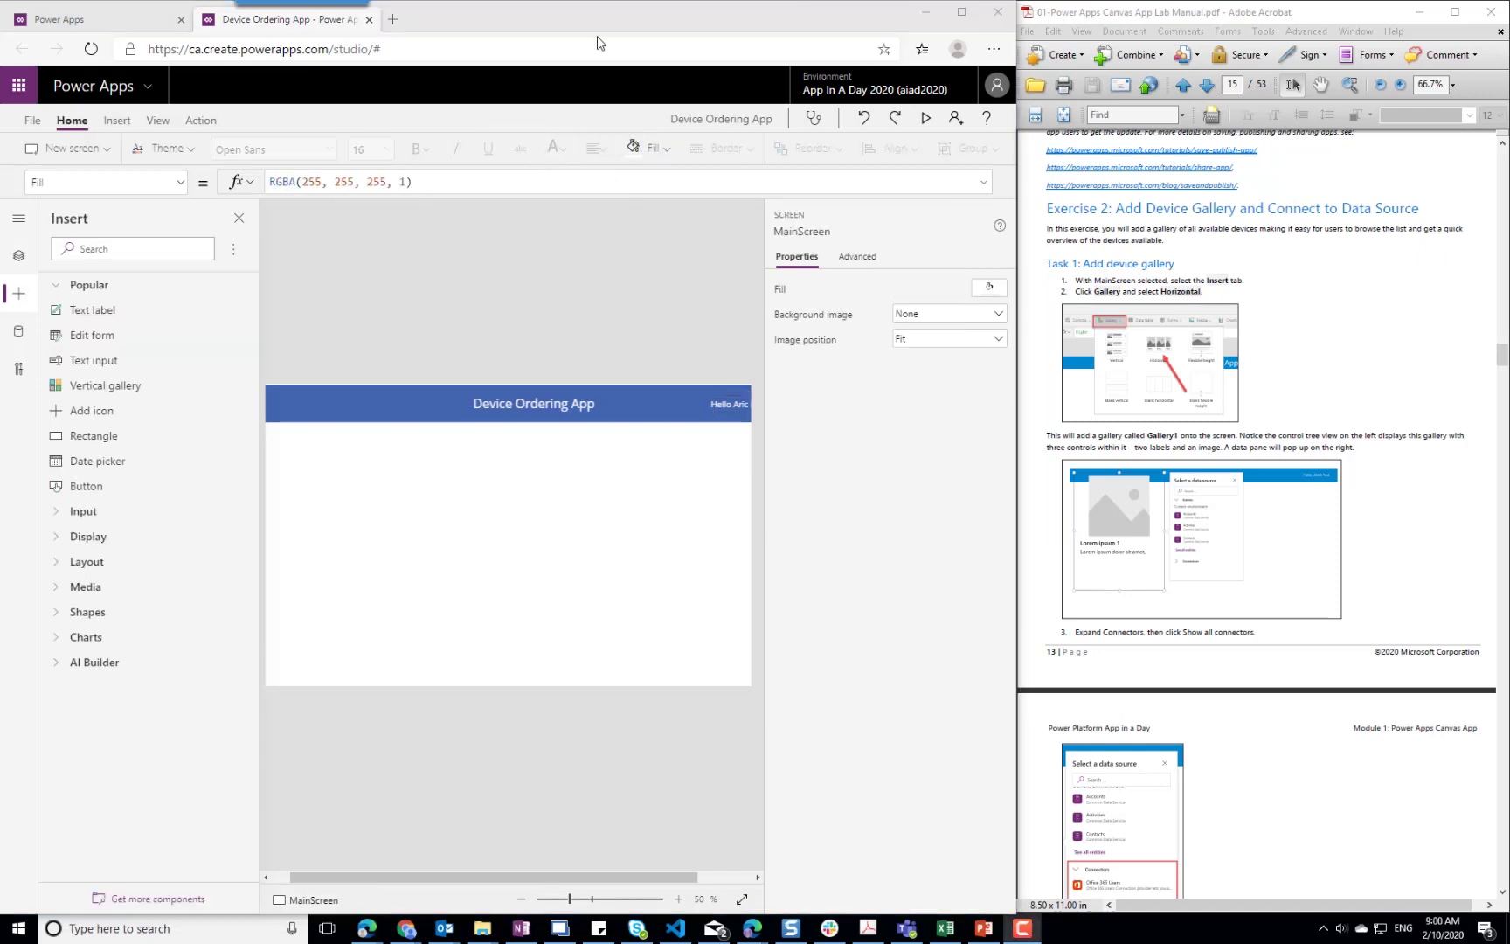
# Insert a horizontal gallery on MainScreen
pyautogui.click(116, 123)
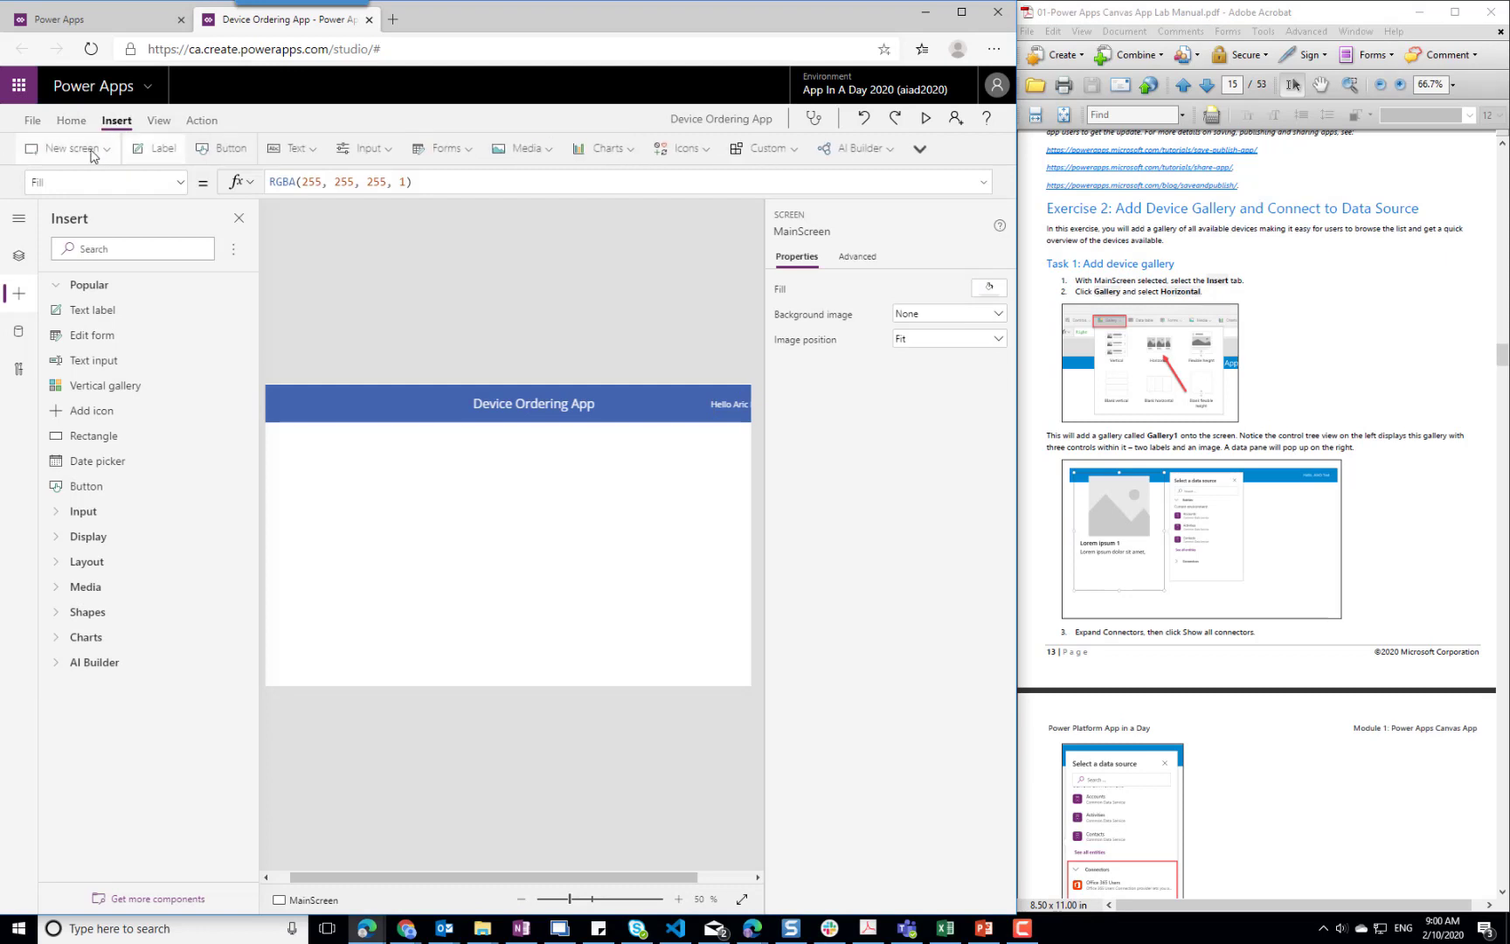
pyautogui.click(921, 149)
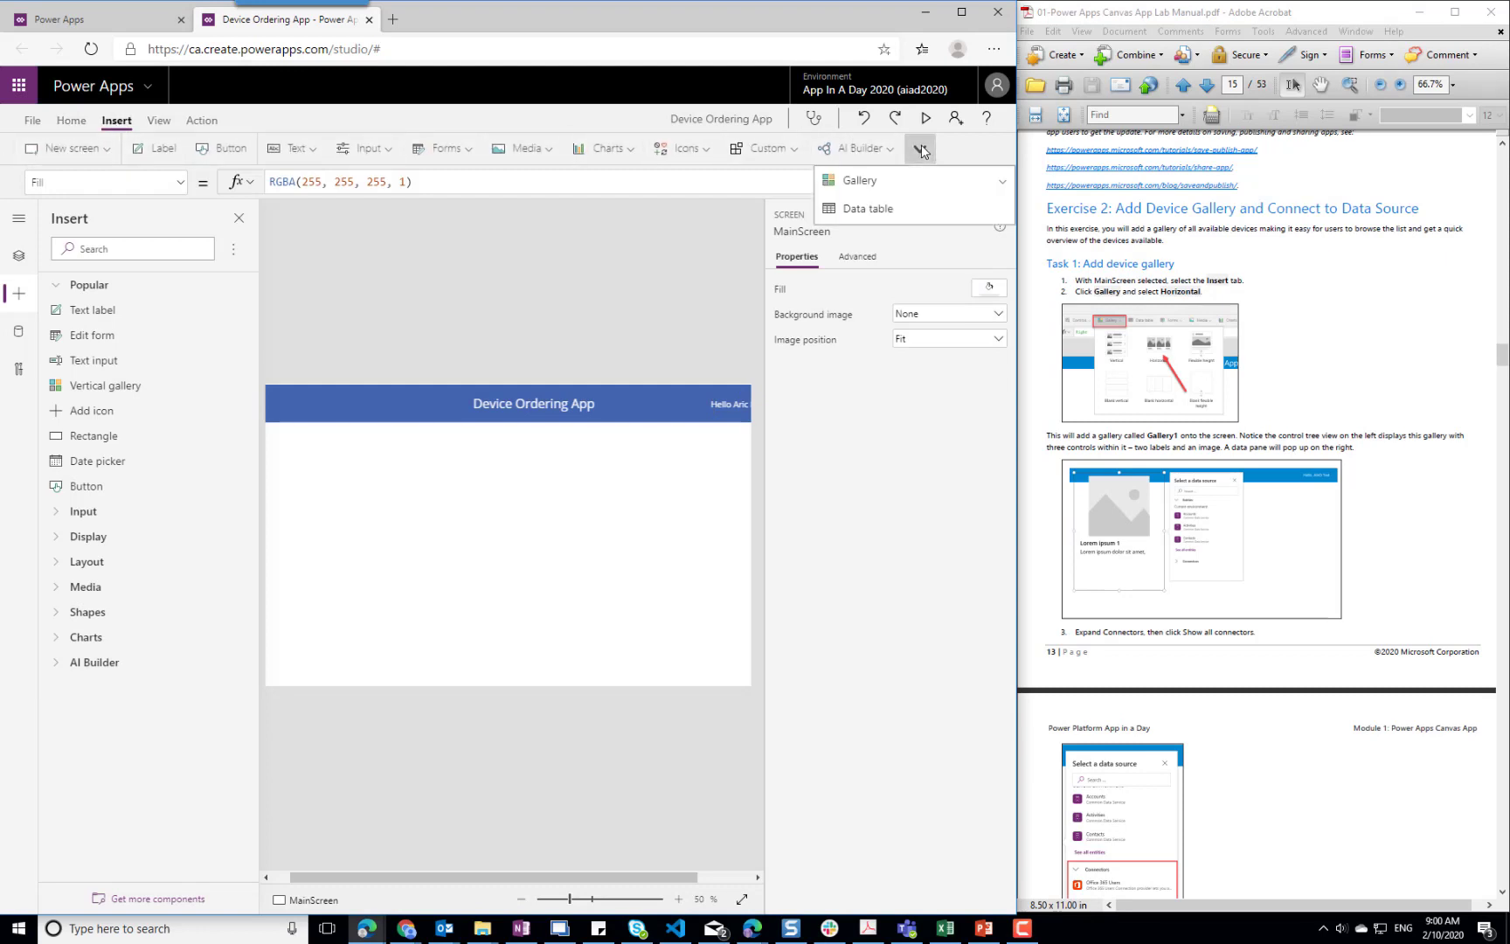
pyautogui.click(905, 189)
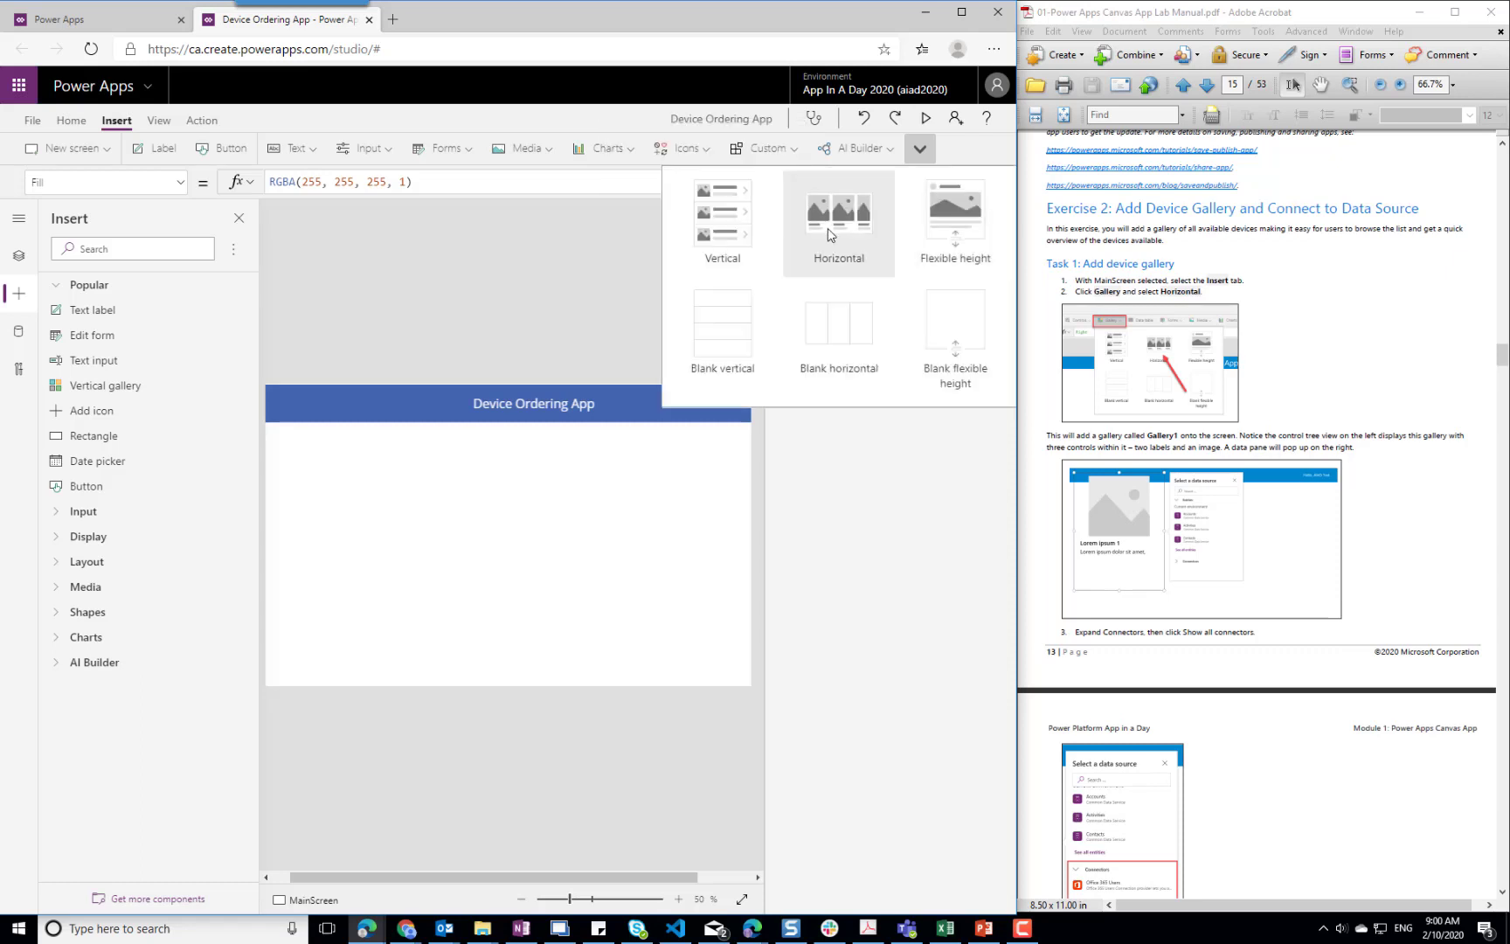
pyautogui.click(828, 235)
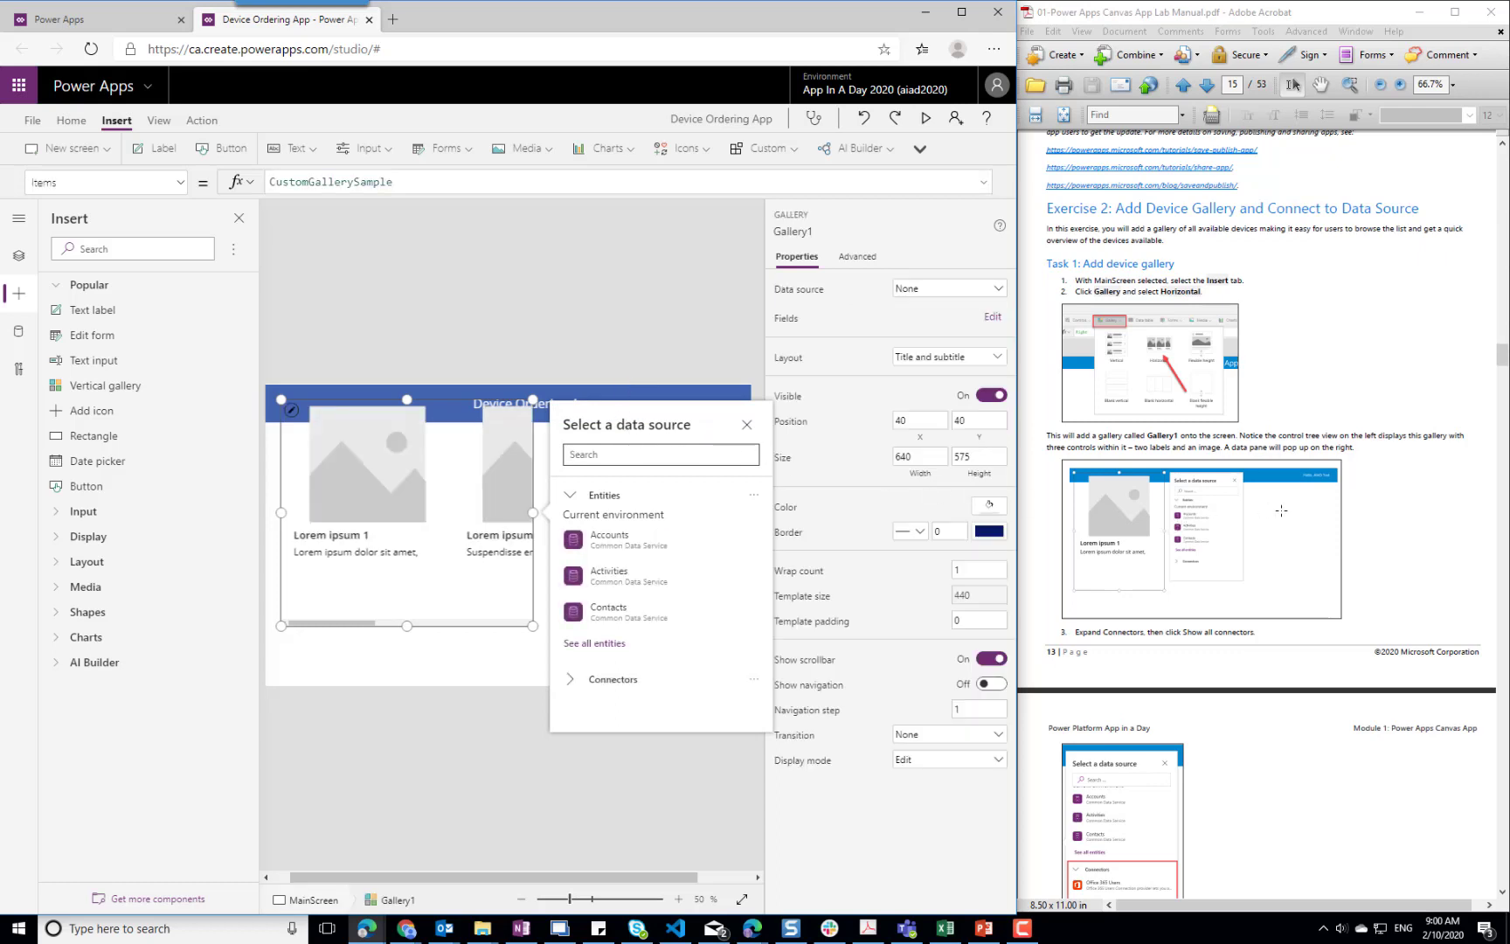
# Search the gallery's data sources for "import" and choose Import from Excel
pyautogui.scroll(-3, 1281, 511)
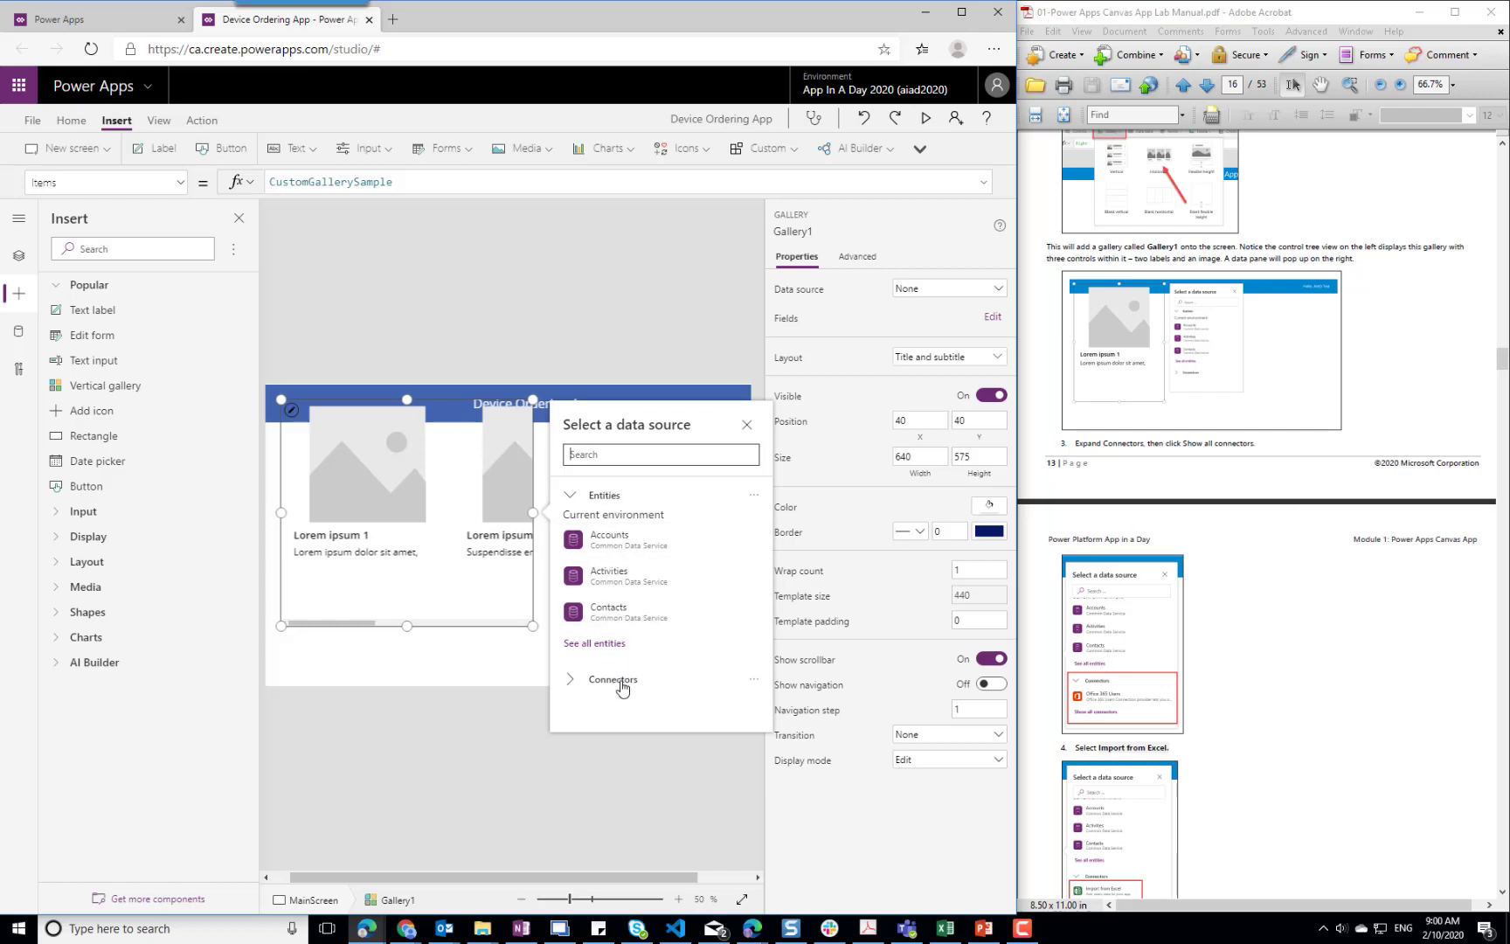
pyautogui.click(580, 680)
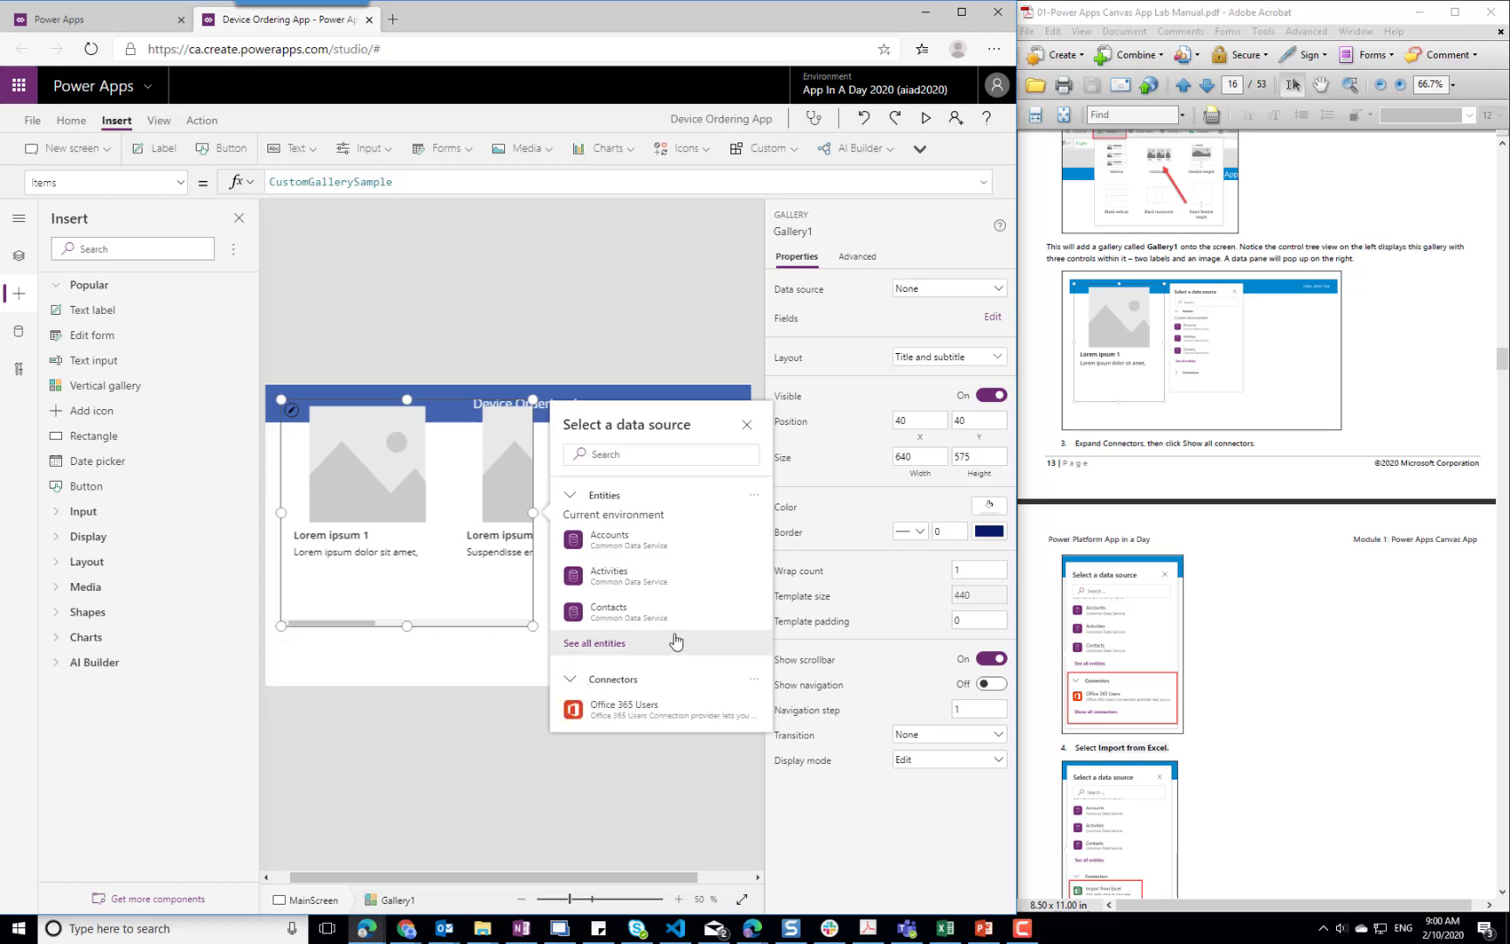
pyautogui.scroll(-1, 674, 636)
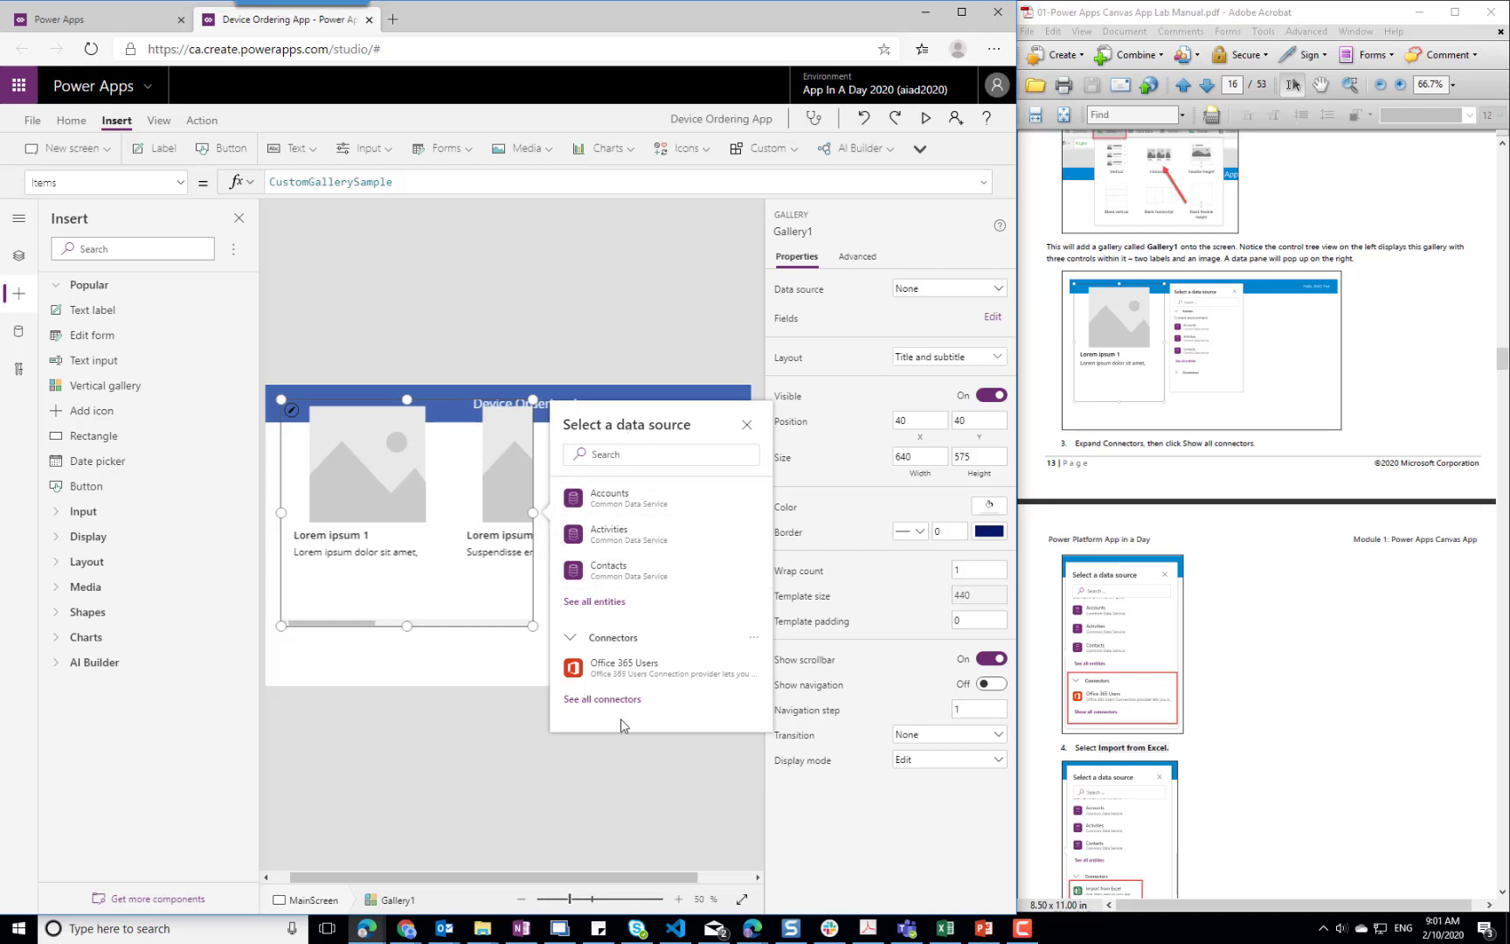
pyautogui.click(642, 455)
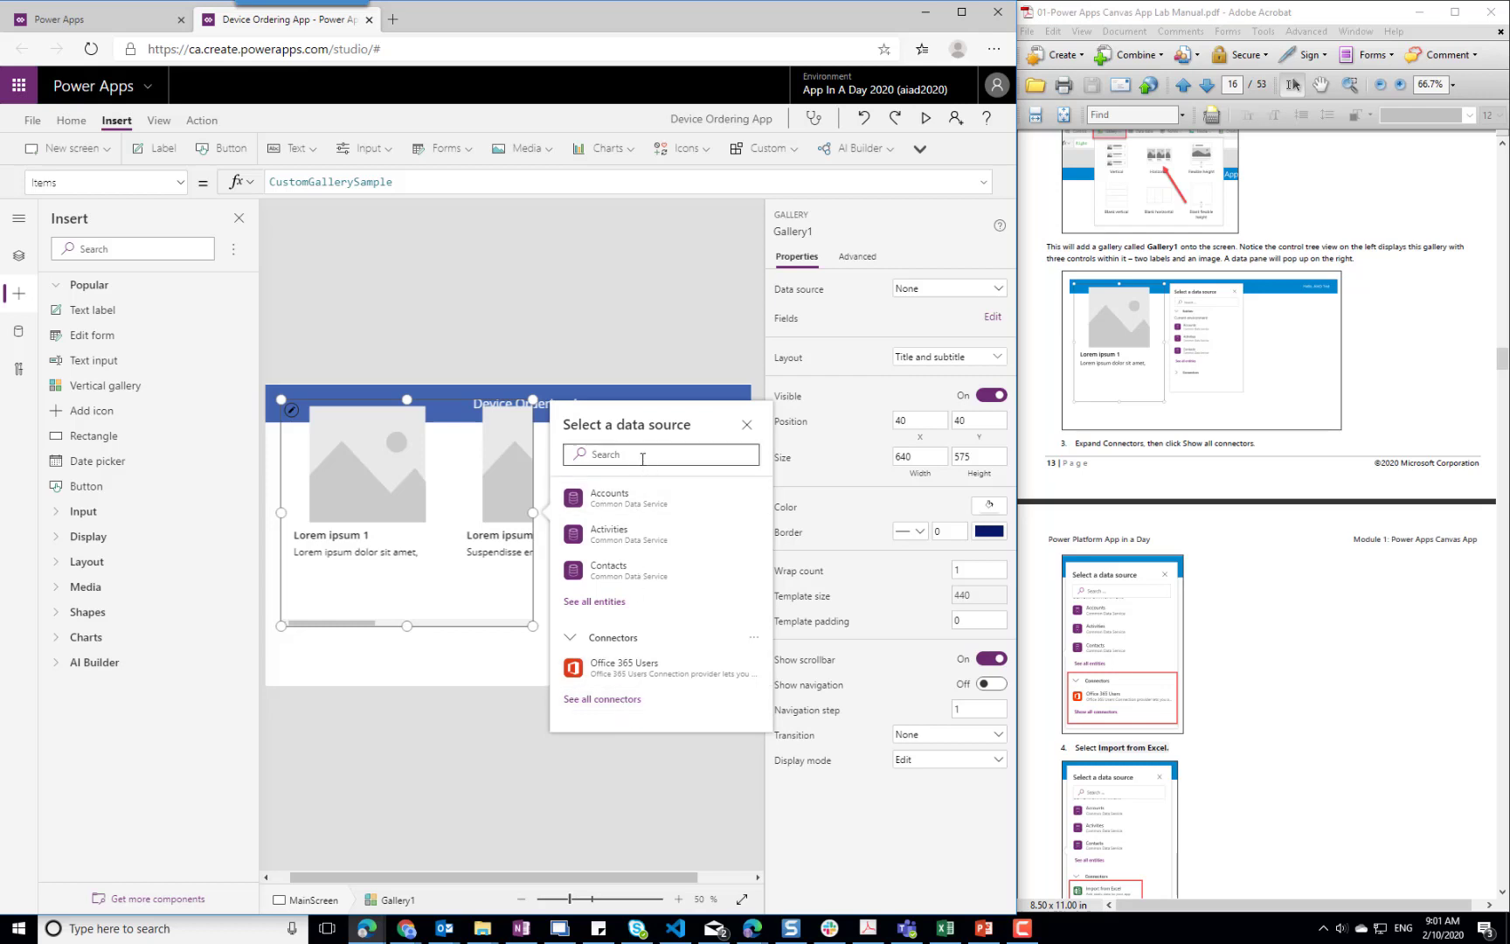
pyautogui.write('import')
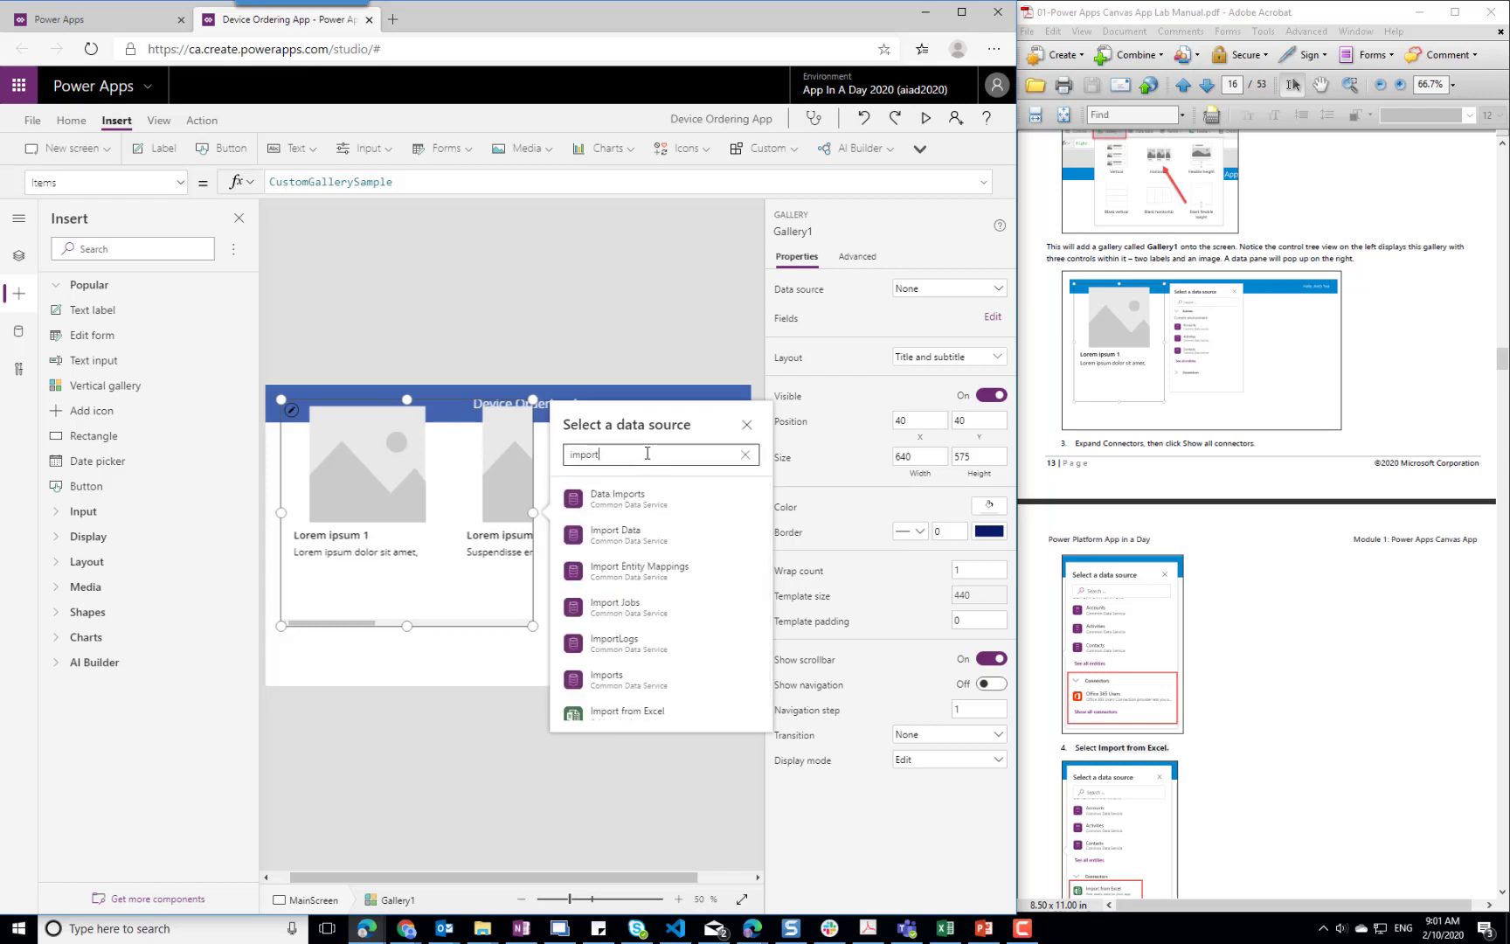
pyautogui.scroll(-1, 623, 681)
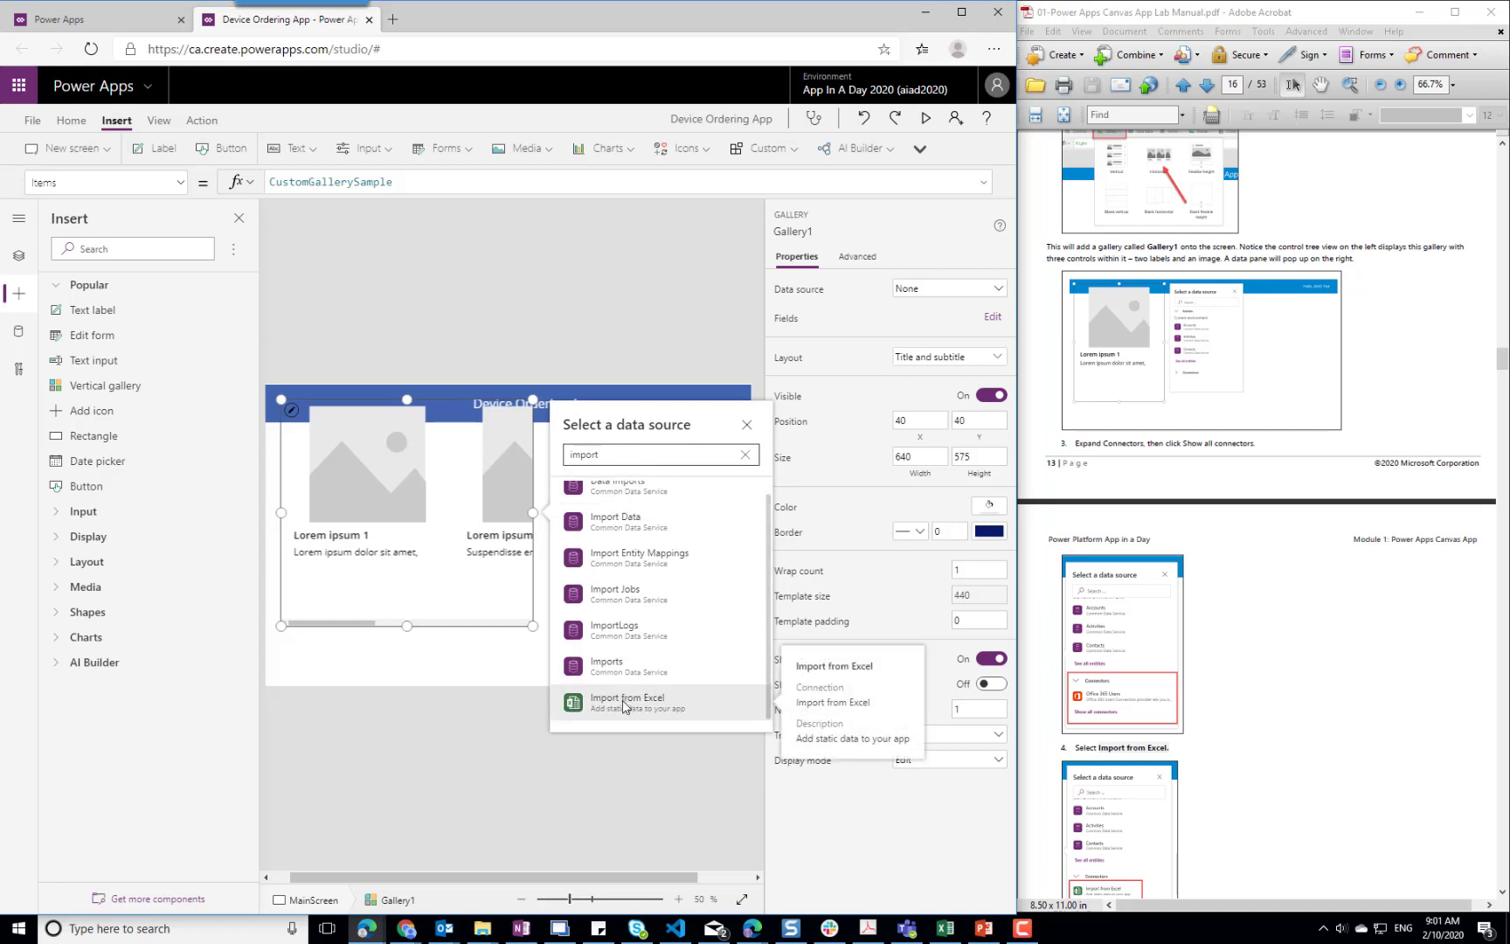
pyautogui.click(624, 706)
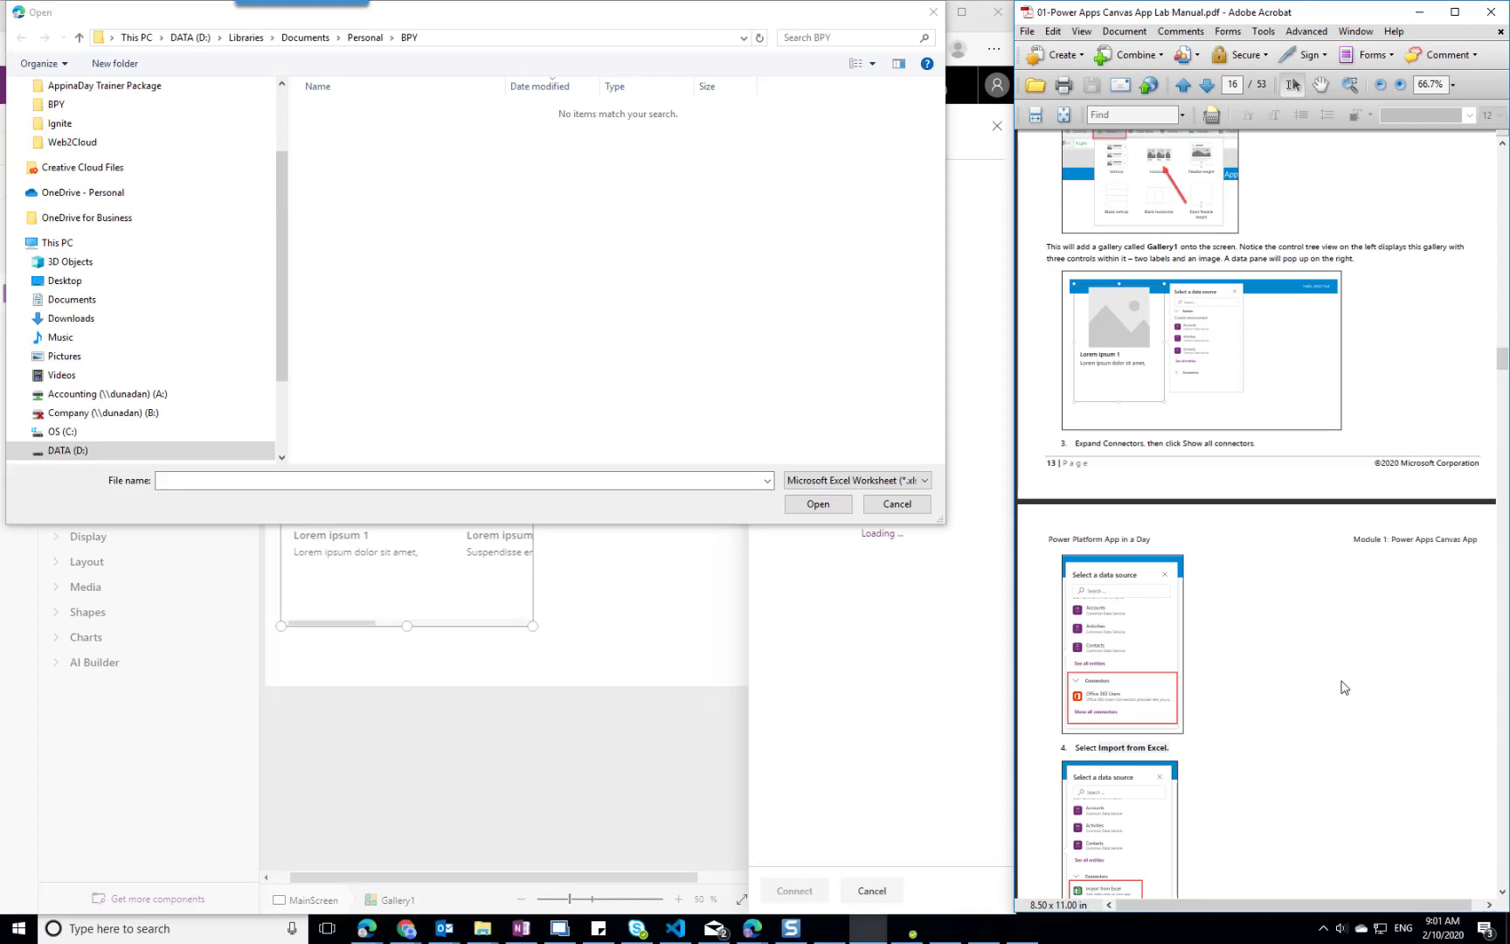
# Load the workbook Device-Order-Data.xlsx from Documents > Microsoft Dynamics > PowerPlatform > AppInADayStudent
pyautogui.scroll(-5, 1344, 687)
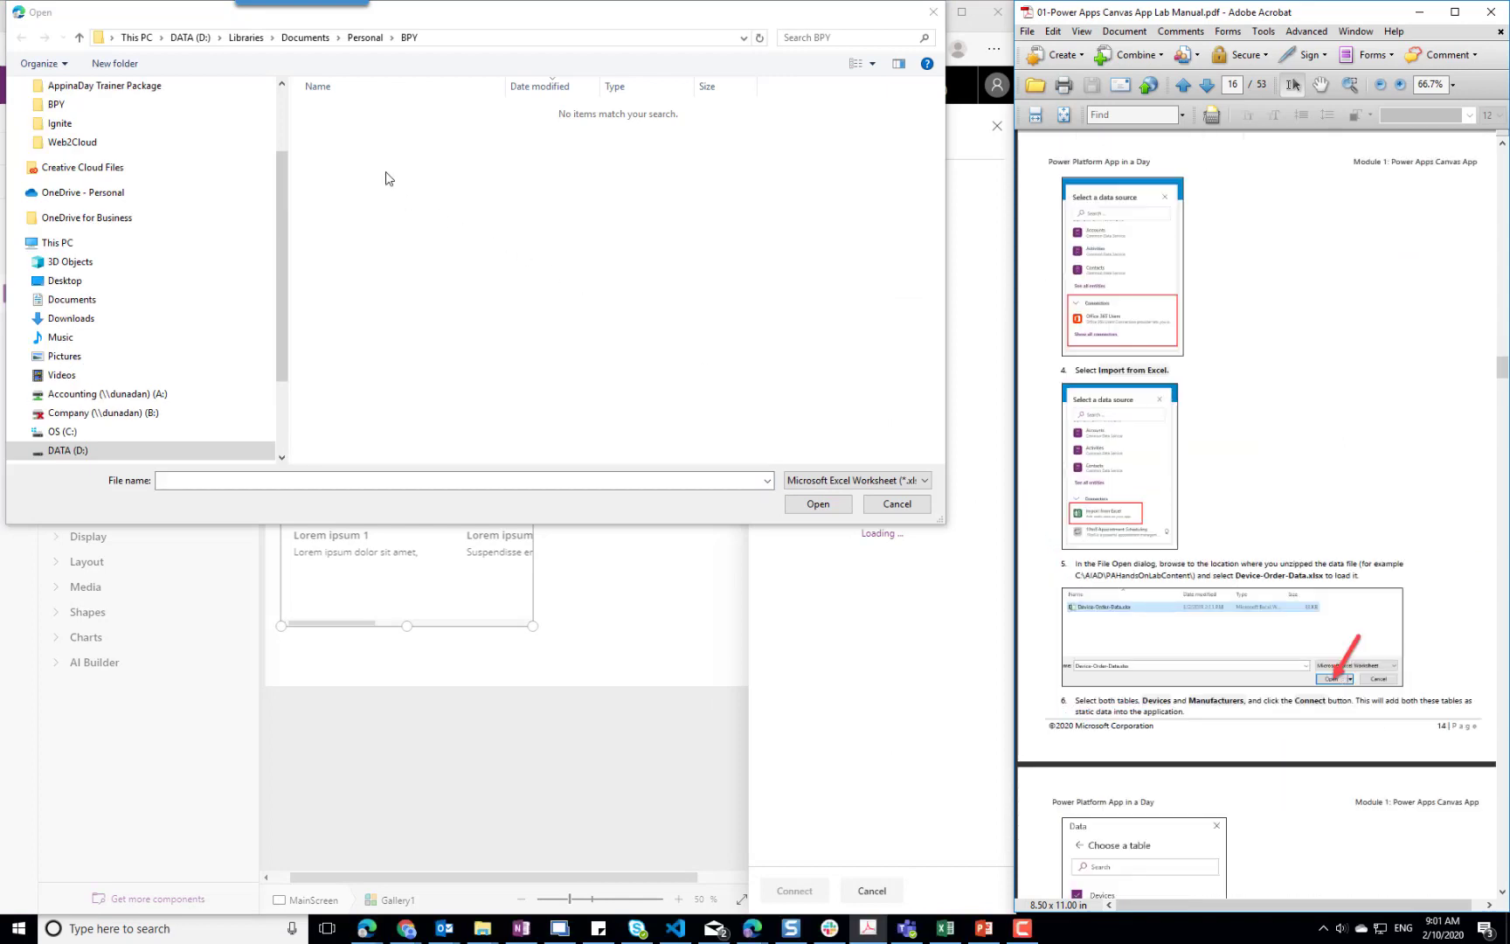
pyautogui.click(238, 41)
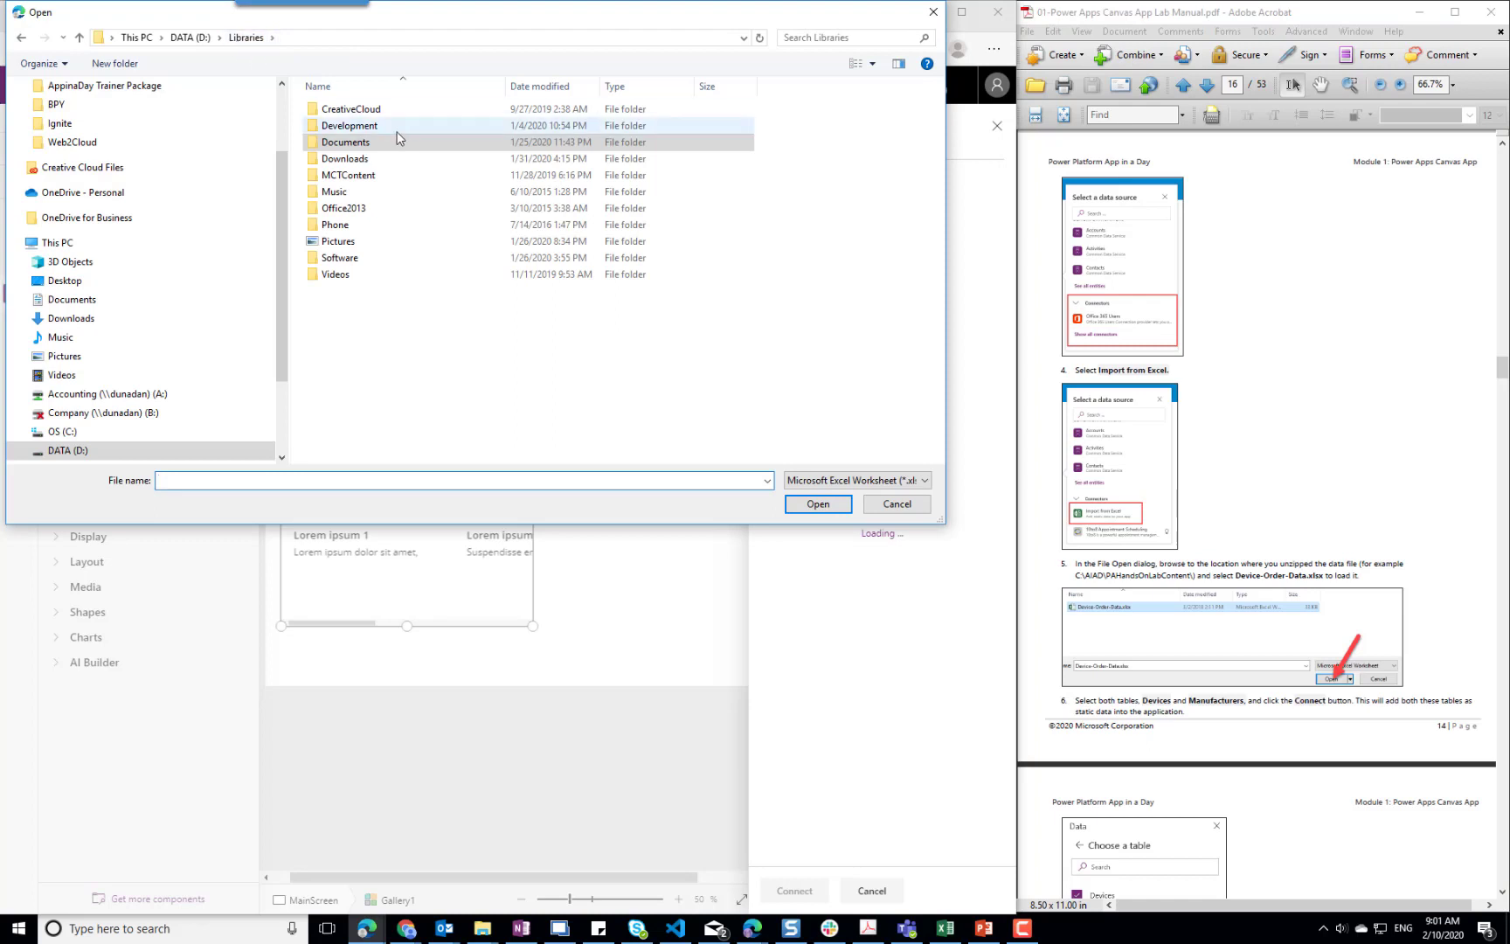
pyautogui.doubleClick(369, 148)
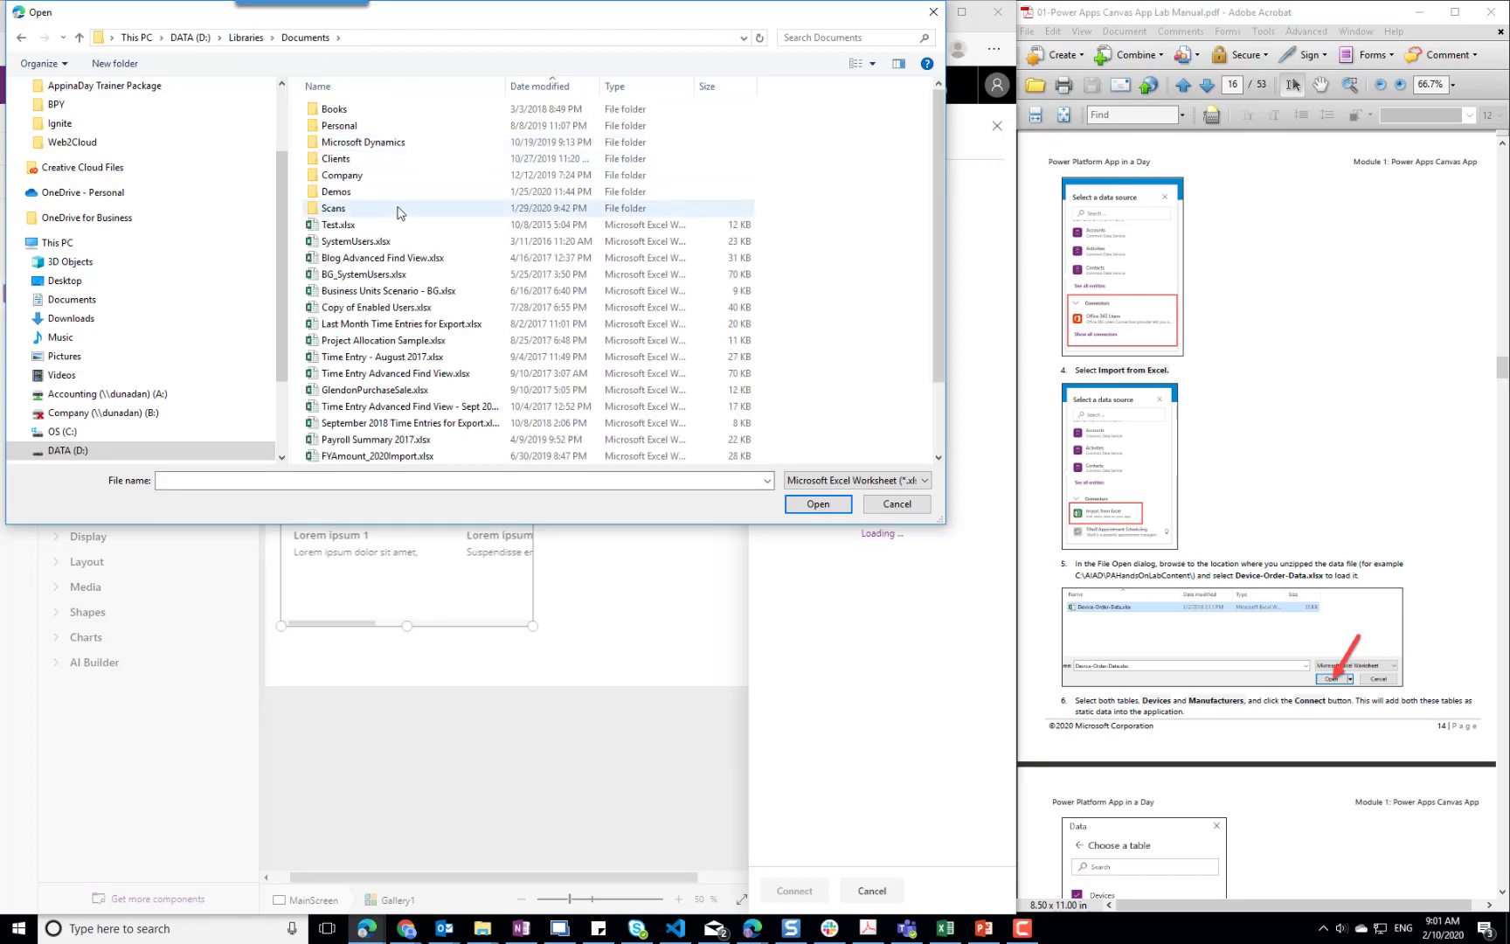
pyautogui.doubleClick(363, 142)
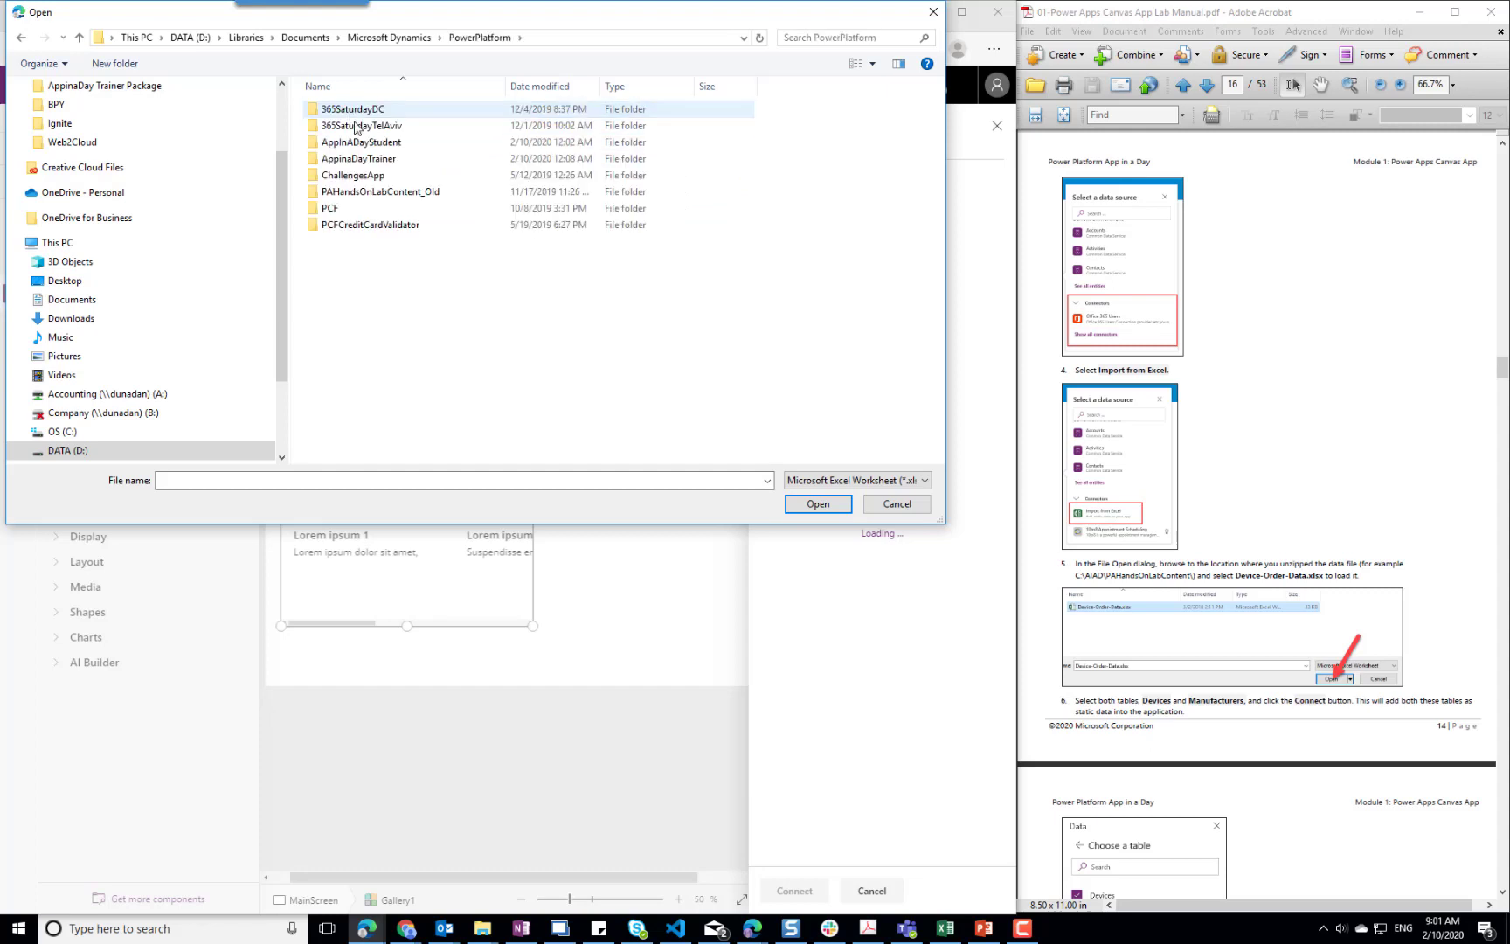
pyautogui.doubleClick(361, 141)
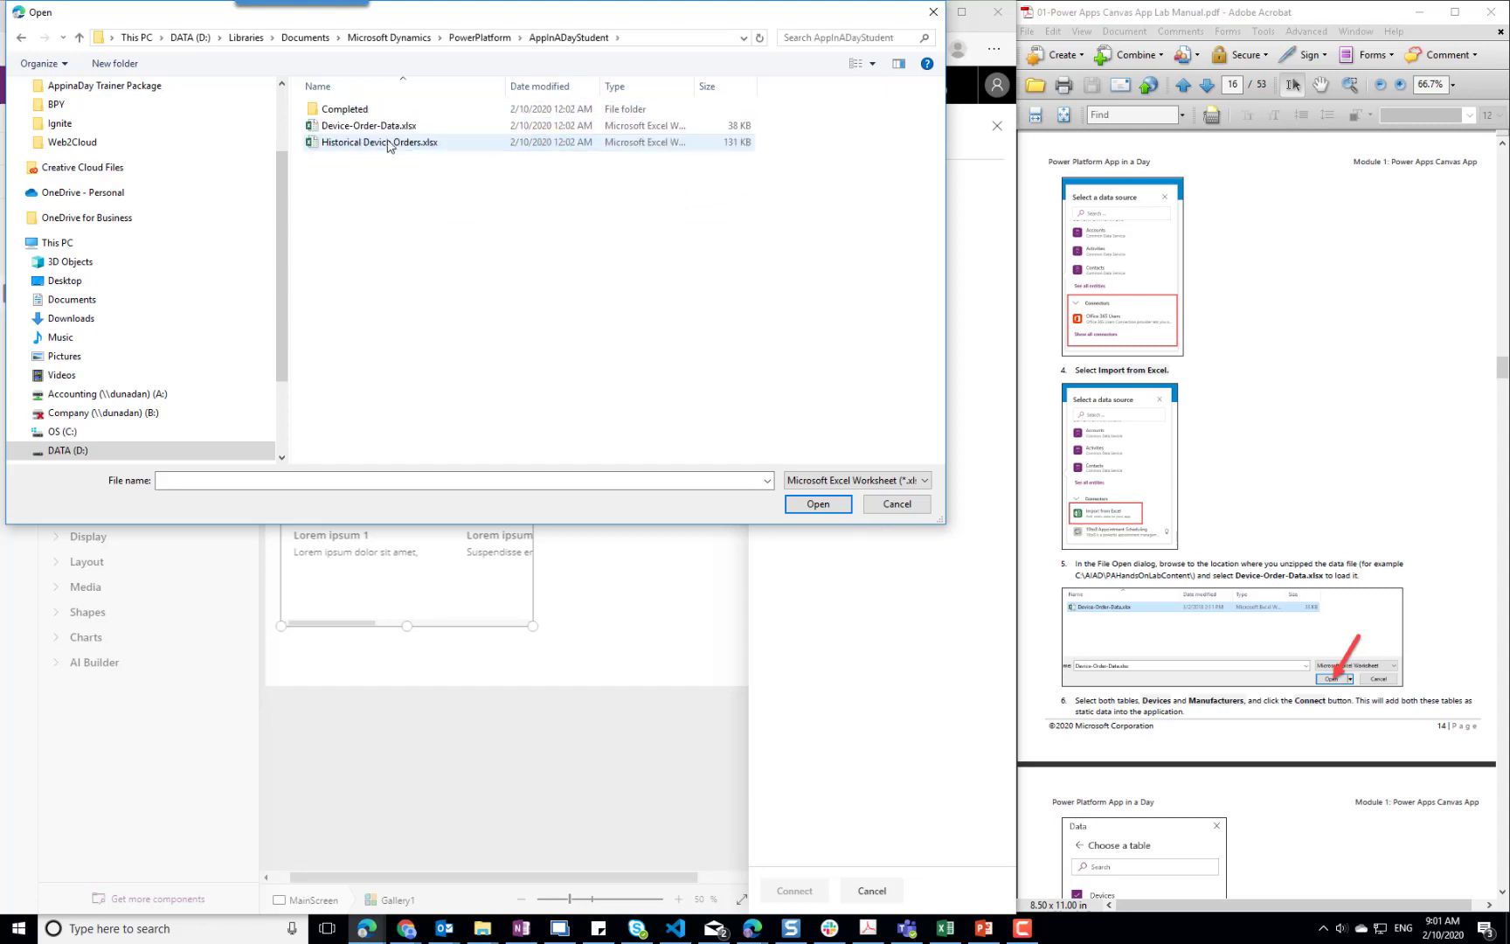
pyautogui.click(394, 131)
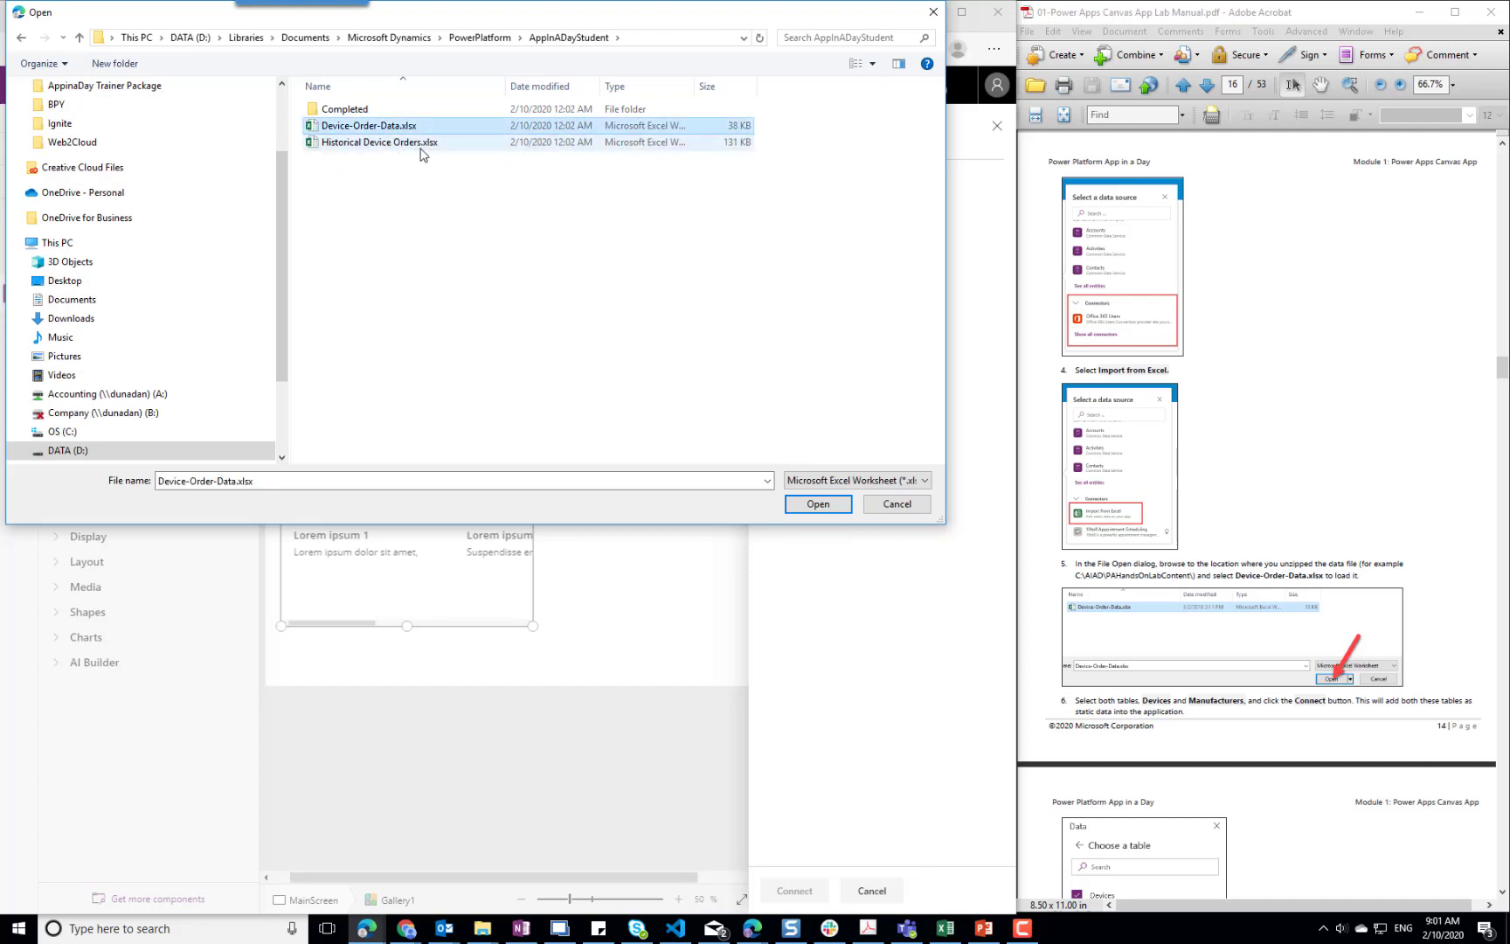
pyautogui.click(816, 504)
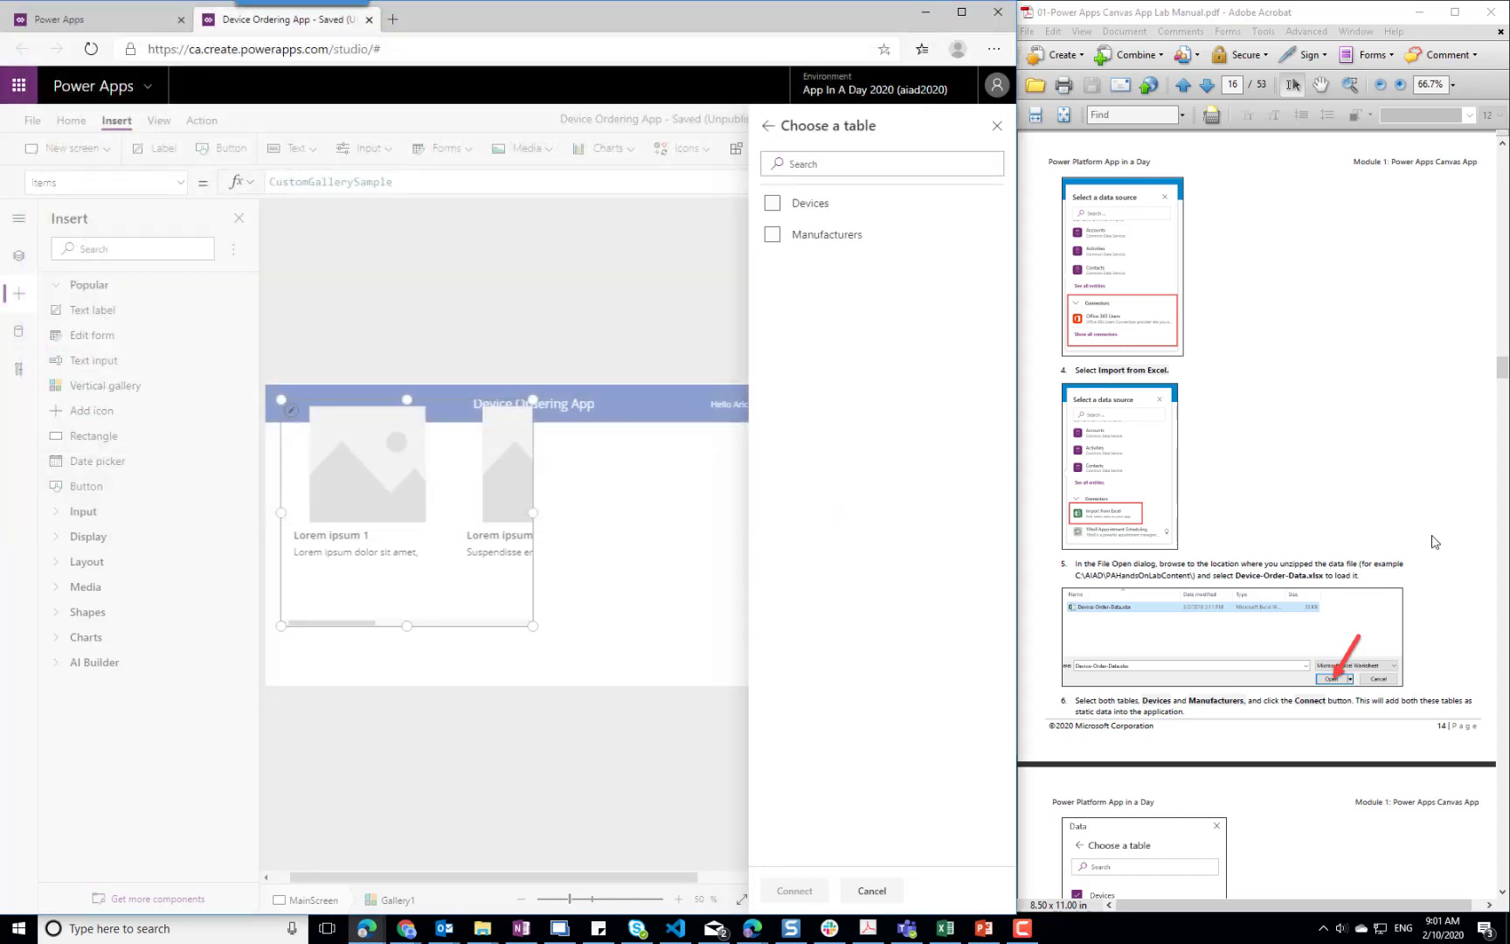
# Select both the Devices and Manufacturers tables, as the lab manual shows, and connect them to the app
pyautogui.click(831, 202)
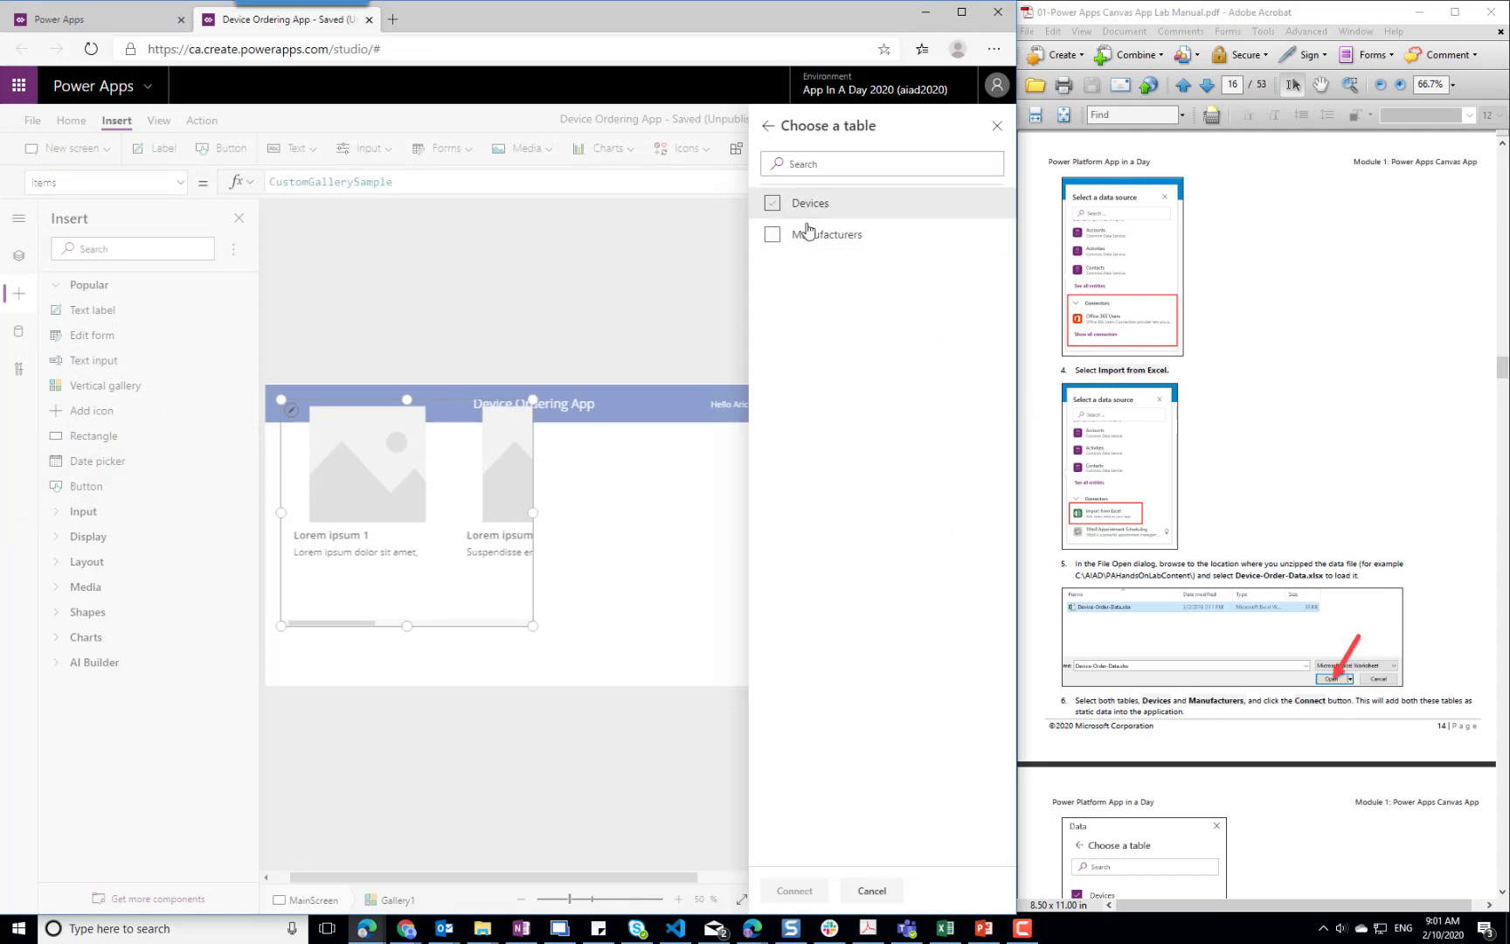
pyautogui.click(773, 236)
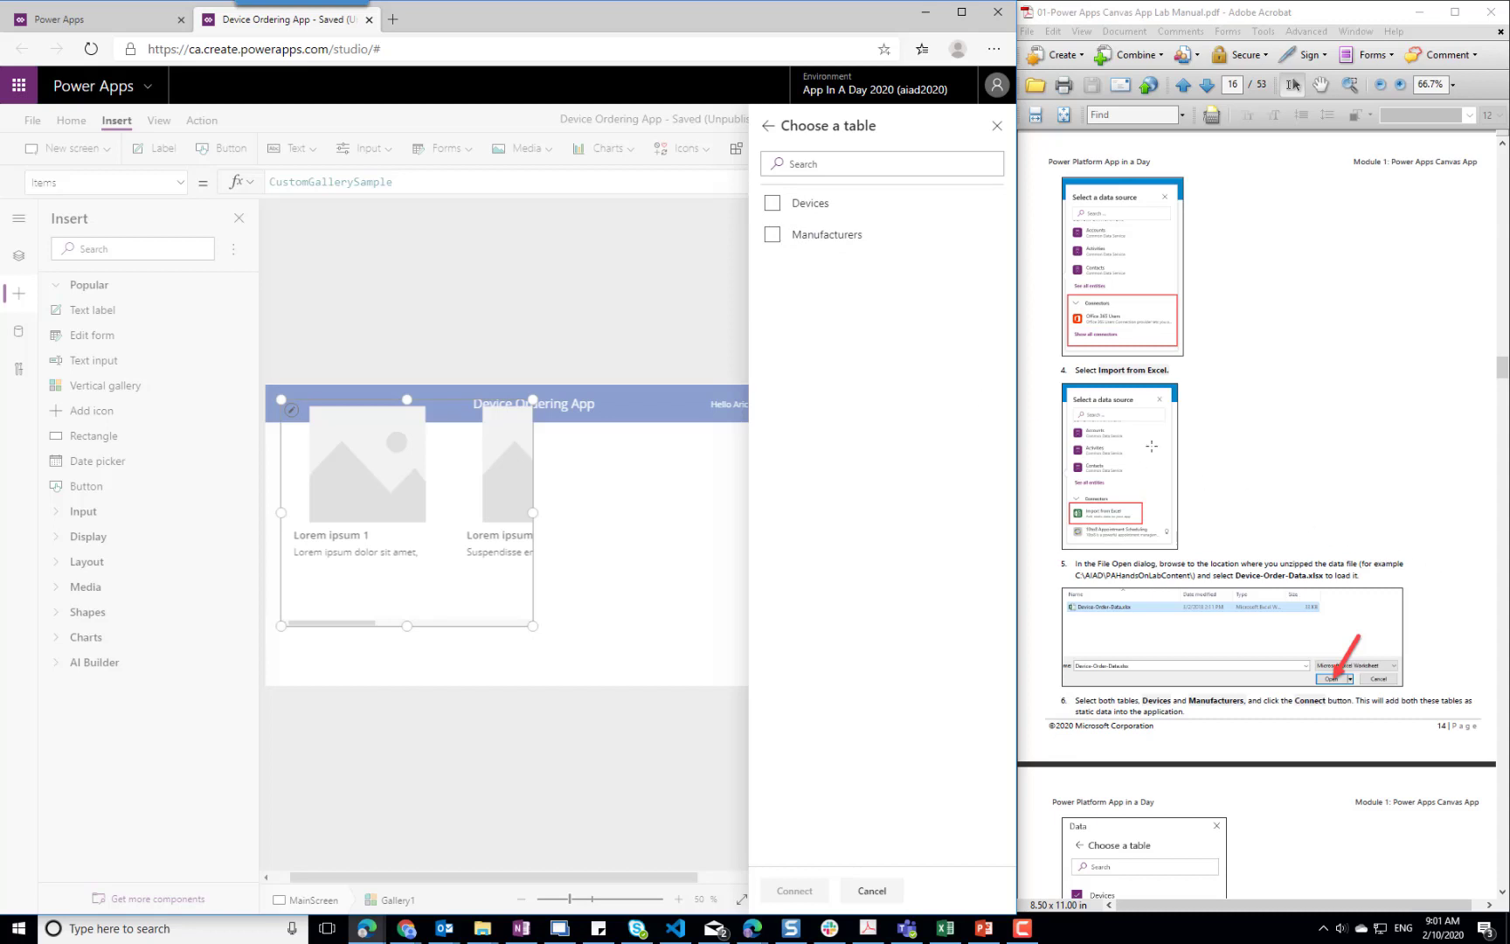
pyautogui.click(1395, 495)
pyautogui.scroll(-5, 1390, 492)
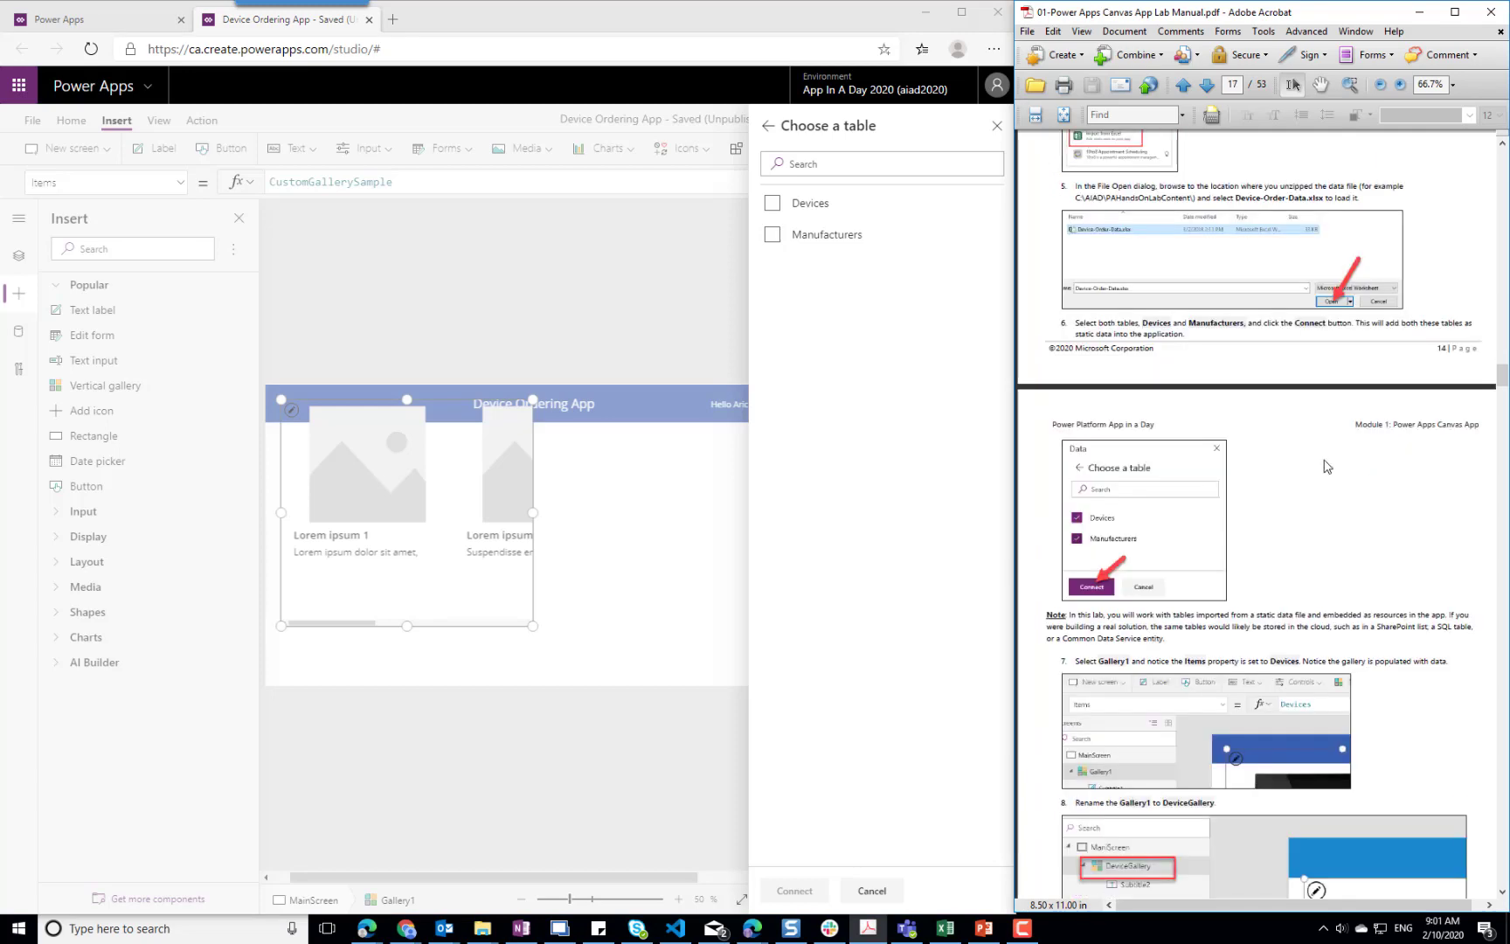
pyautogui.click(773, 202)
pyautogui.click(773, 234)
pyautogui.click(797, 891)
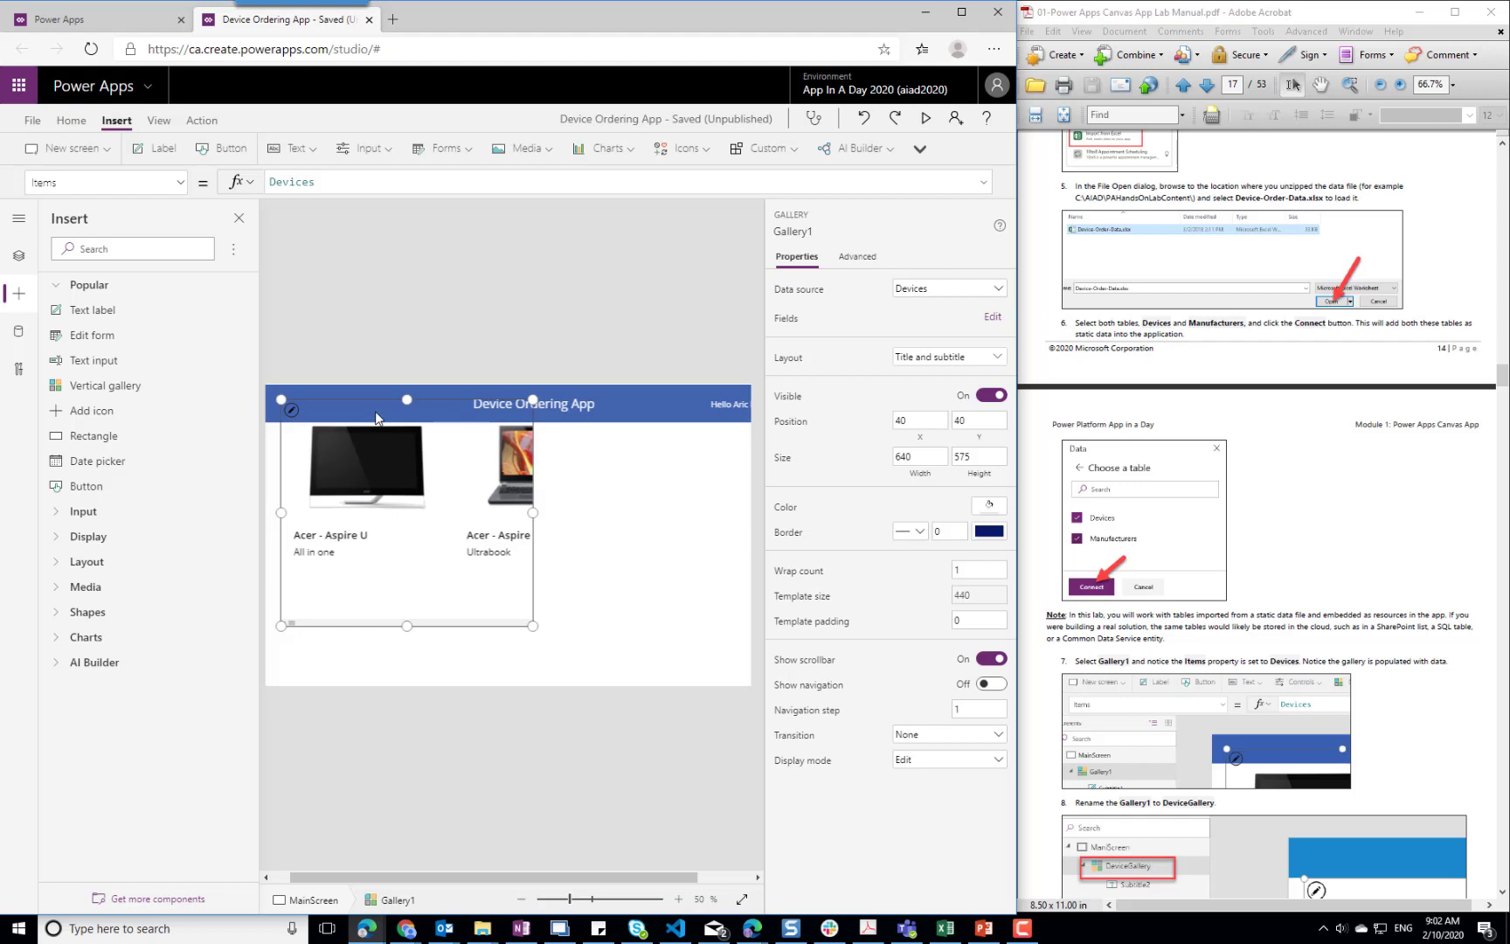
# Move the gallery below the header to X 208, Y 98 and widen it to about 1158, reaching the screen's right edge
pyautogui.moveTo(458, 478); pyautogui.dragTo(523, 504)
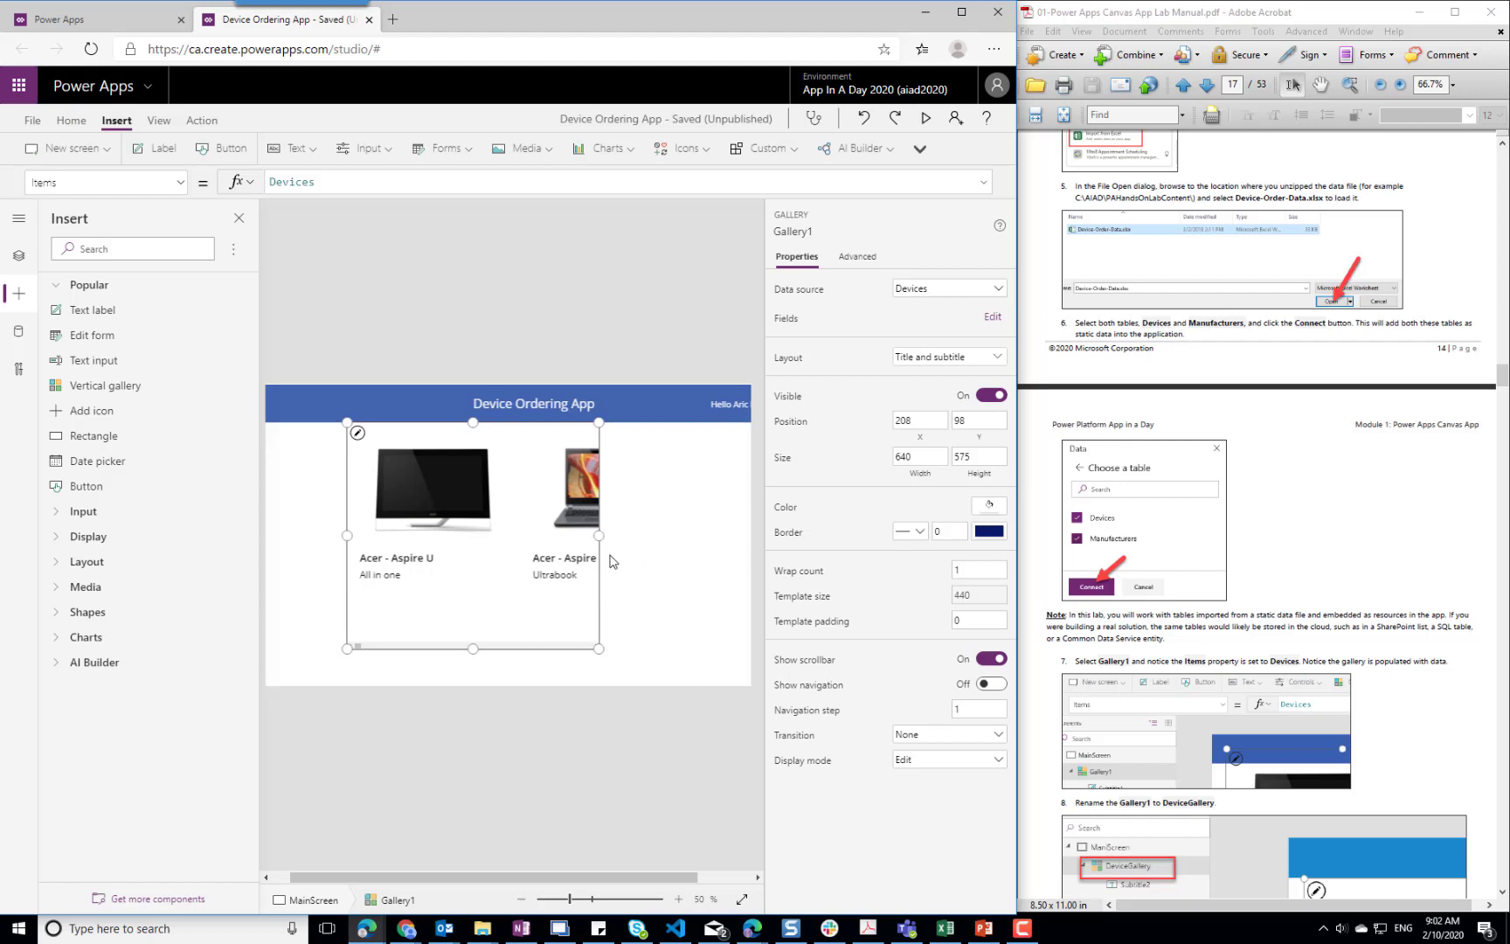
pyautogui.moveTo(567, 875); pyautogui.dragTo(622, 867)
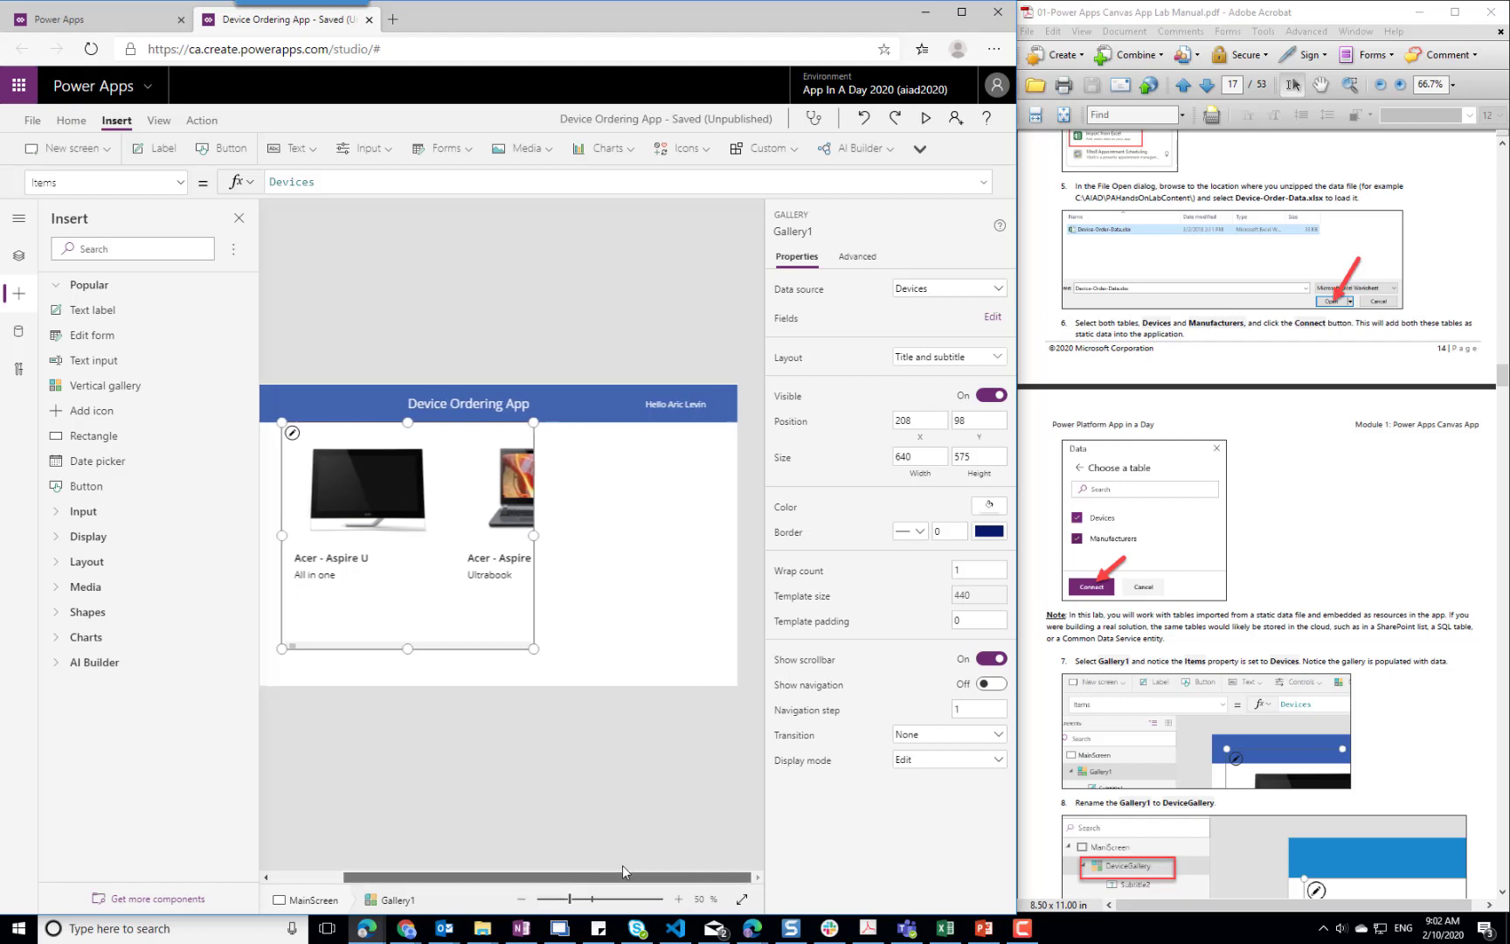
pyautogui.moveTo(534, 535); pyautogui.dragTo(741, 541)
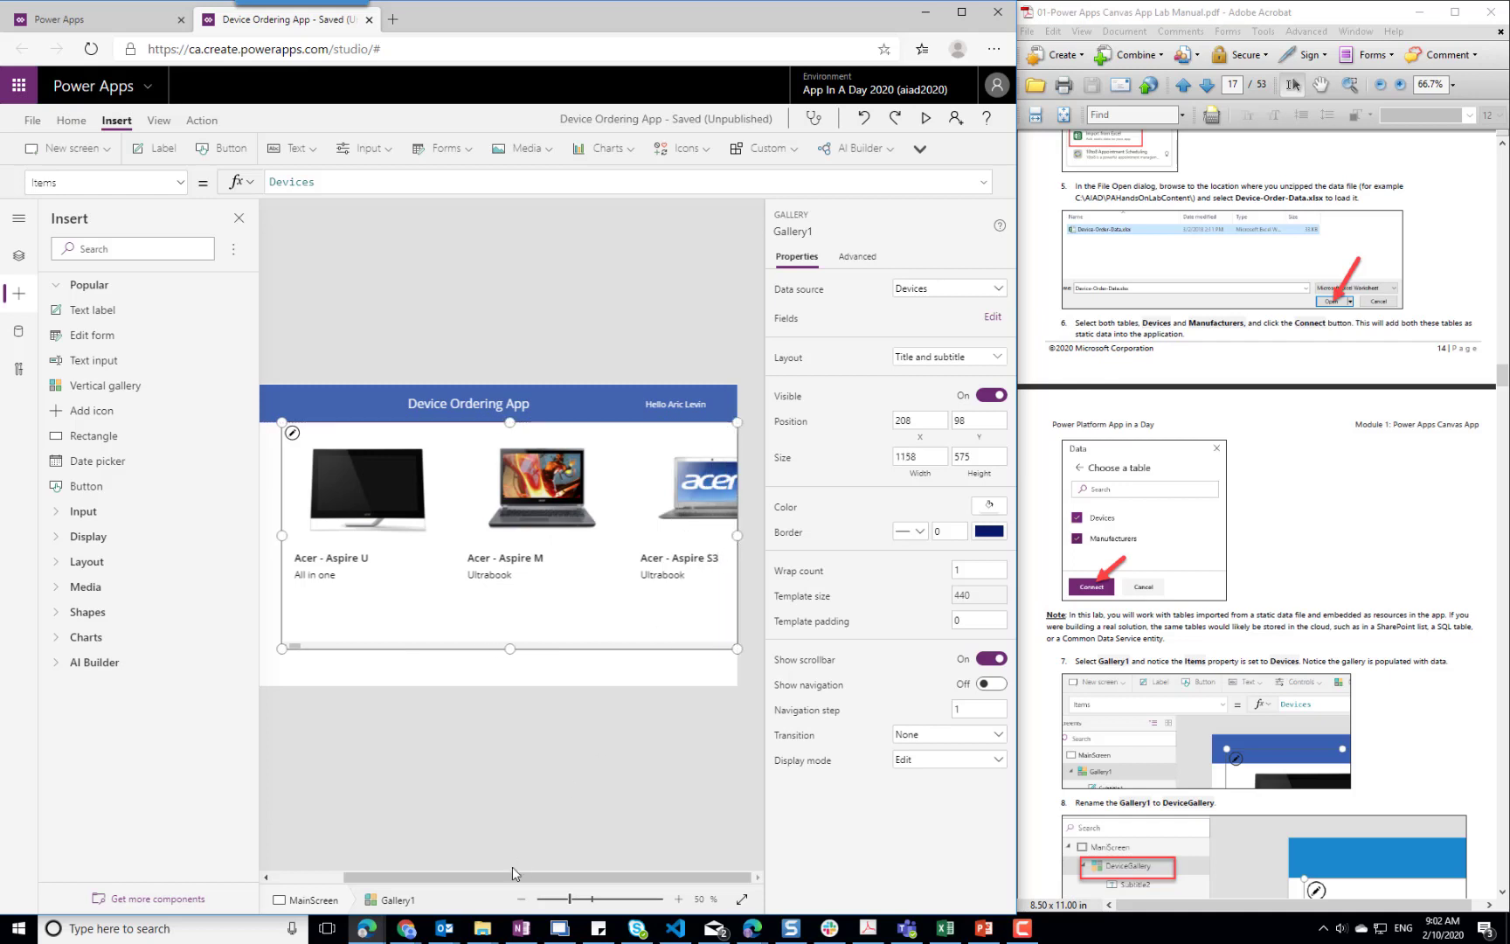
pyautogui.moveTo(511, 878); pyautogui.dragTo(419, 868)
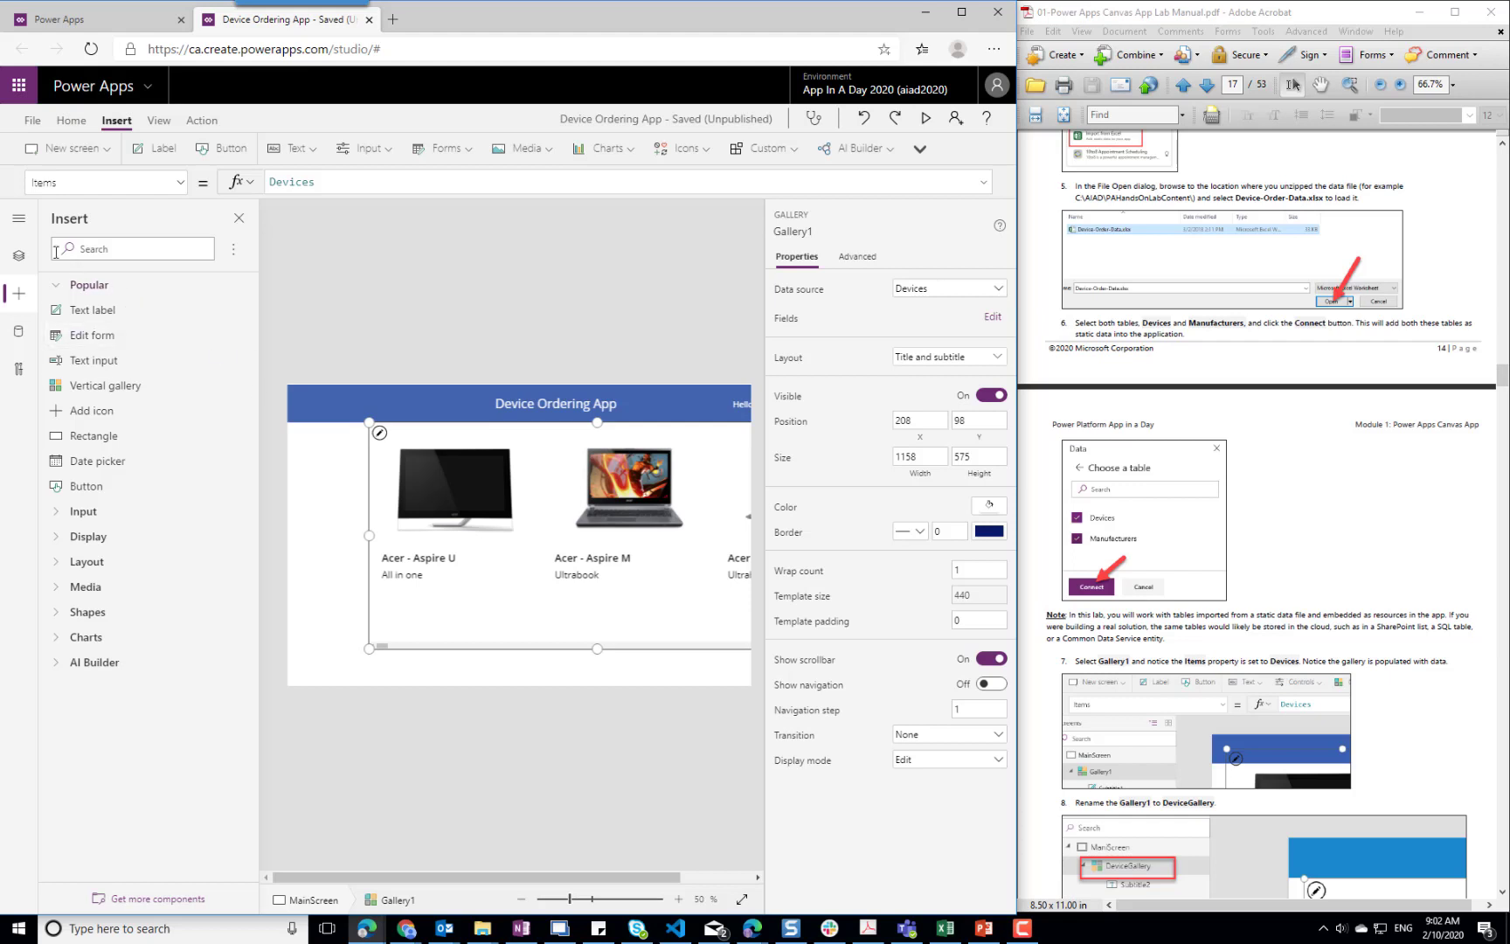
# Rename Gallery1 on MainScreen to DeviceGallery
pyautogui.click(19, 259)
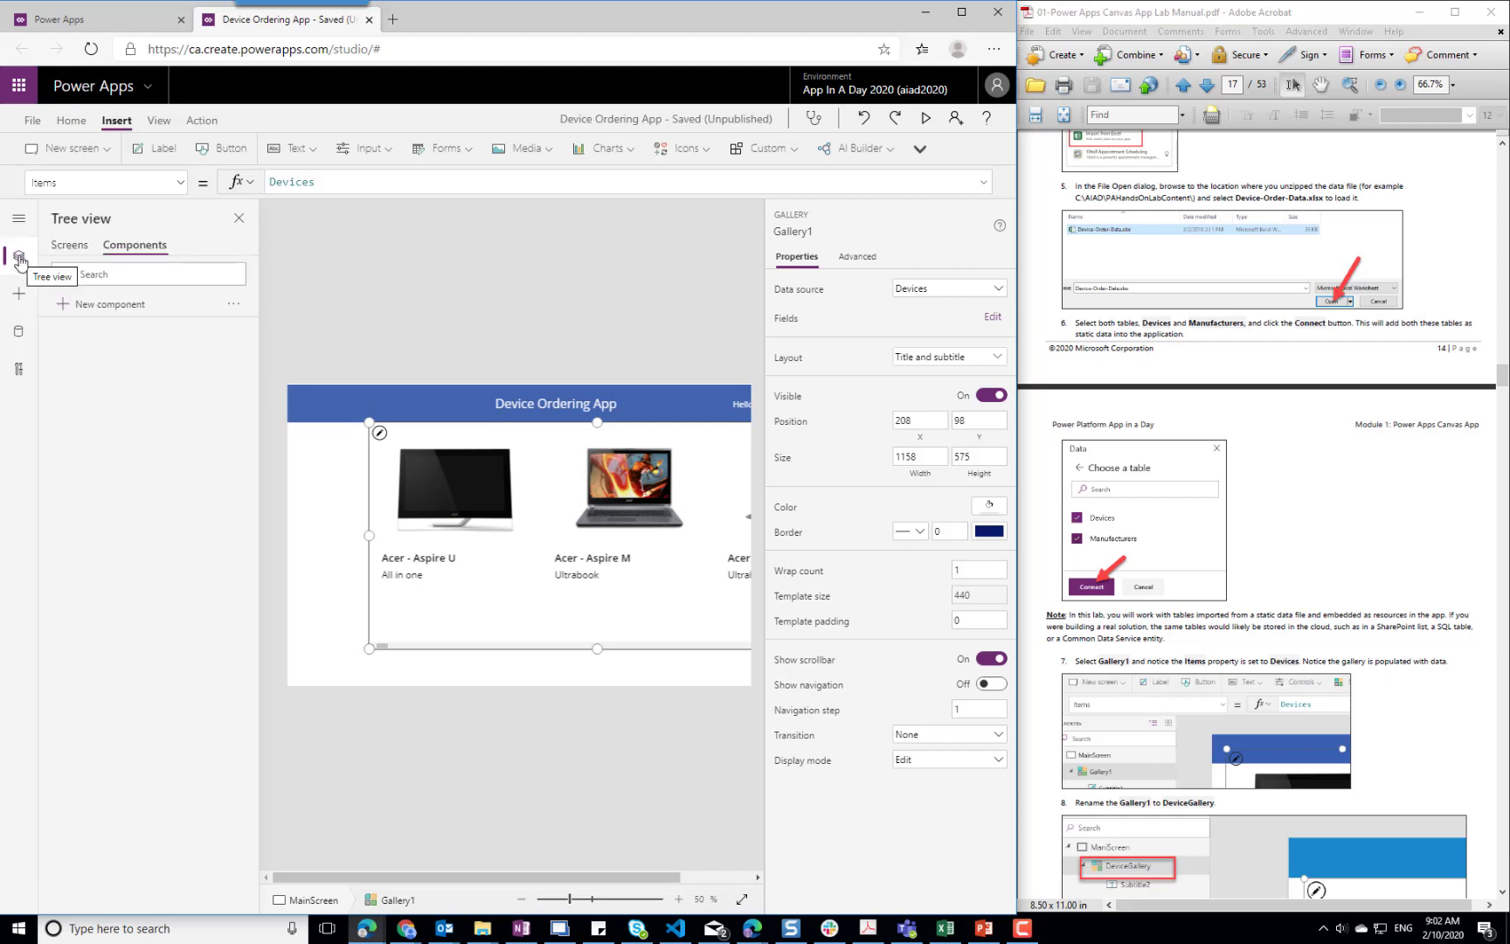
pyautogui.click(69, 247)
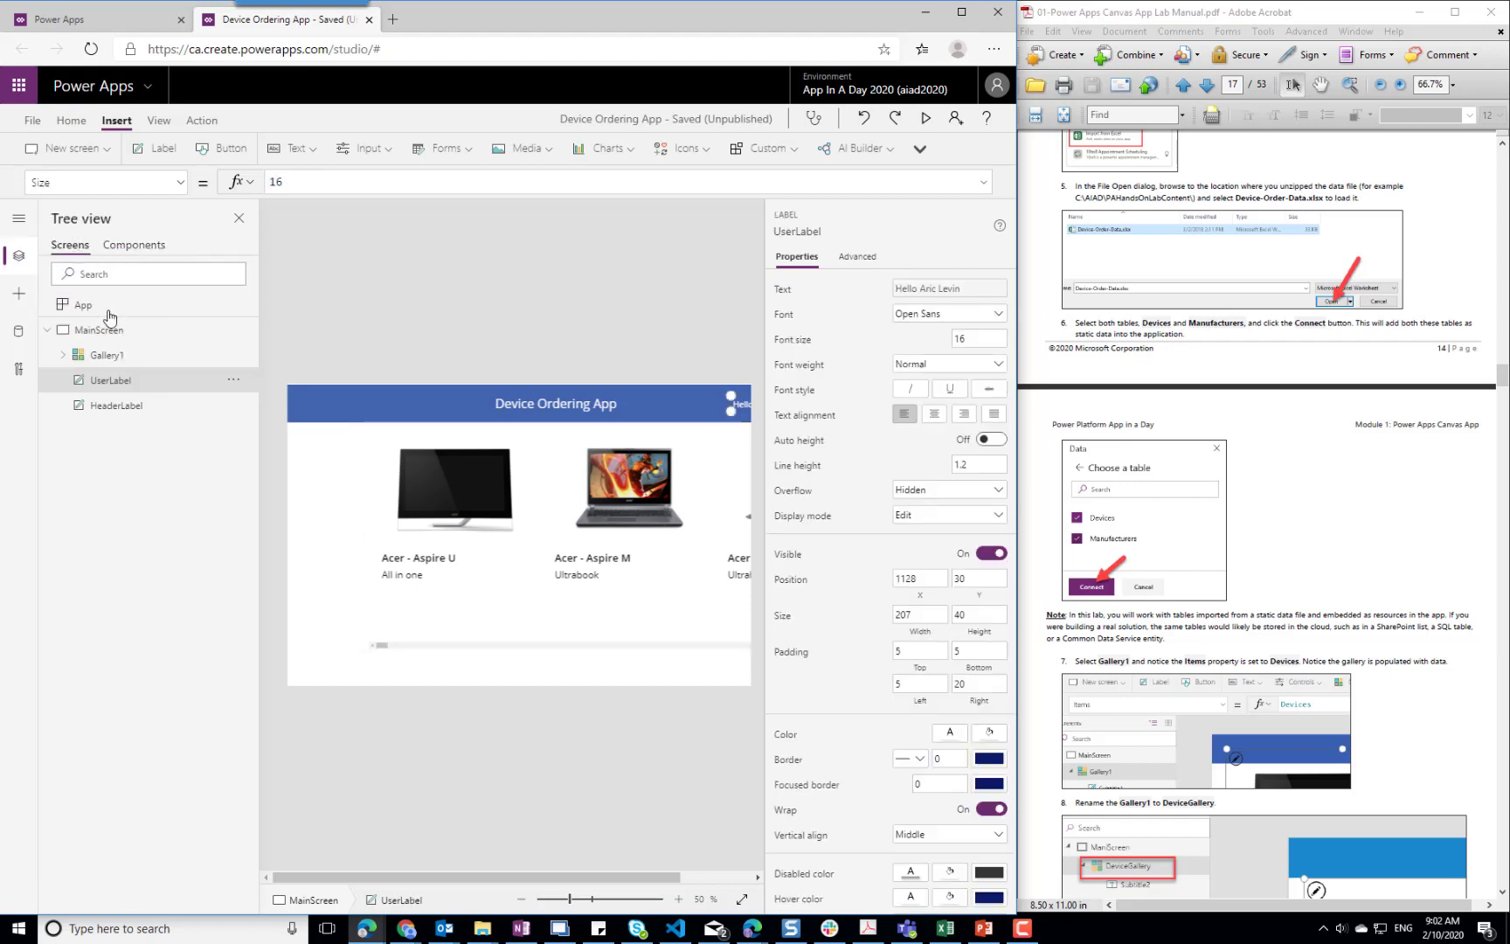
pyautogui.rightClick(112, 357)
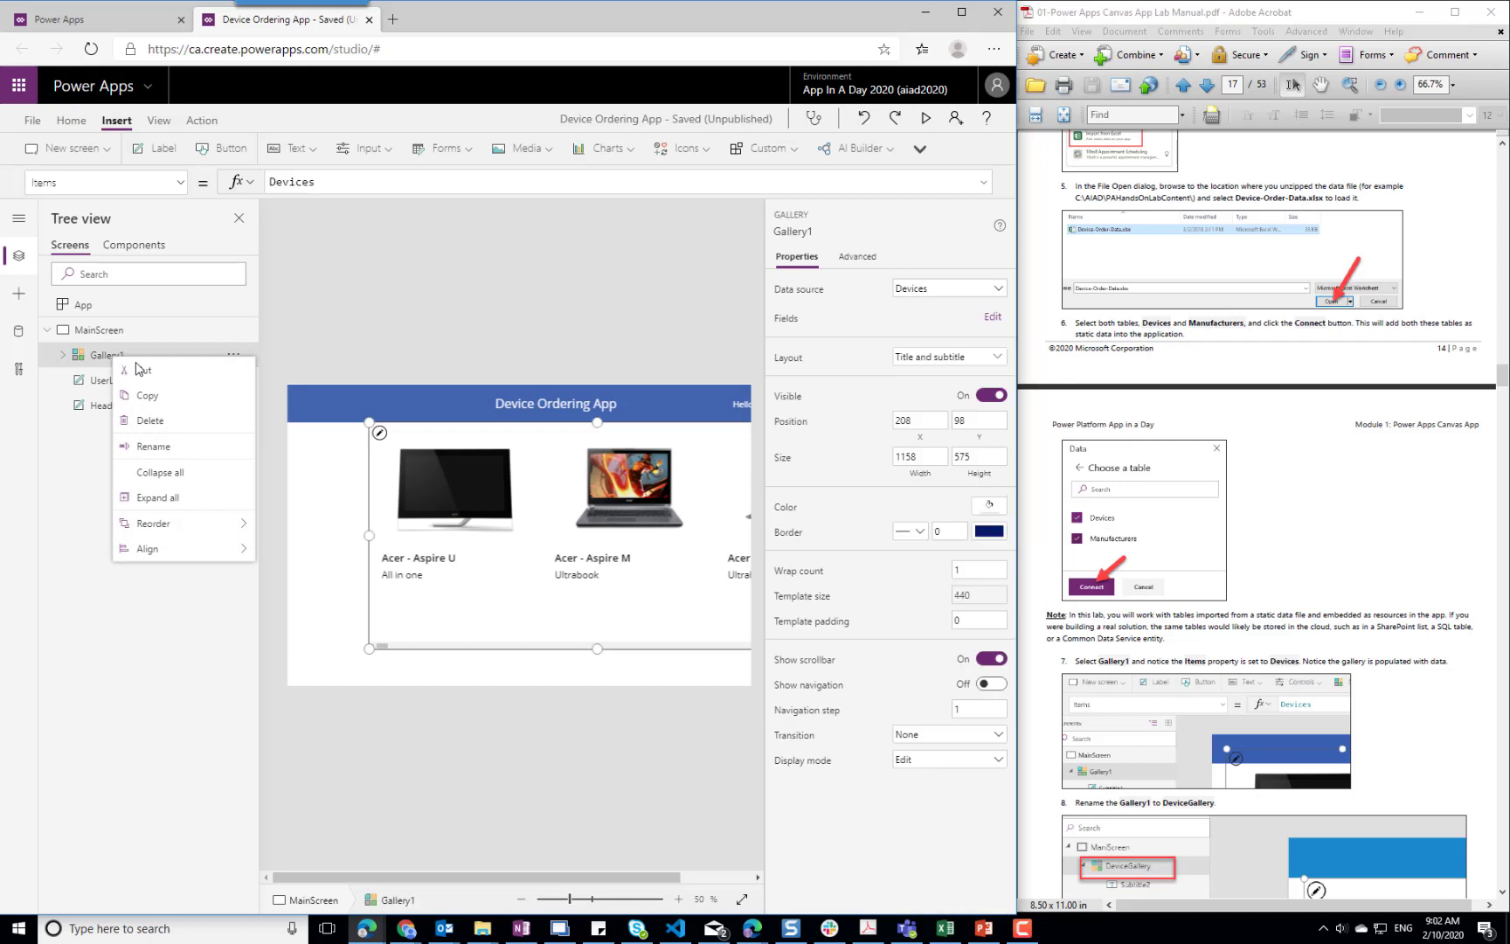
pyautogui.click(164, 445)
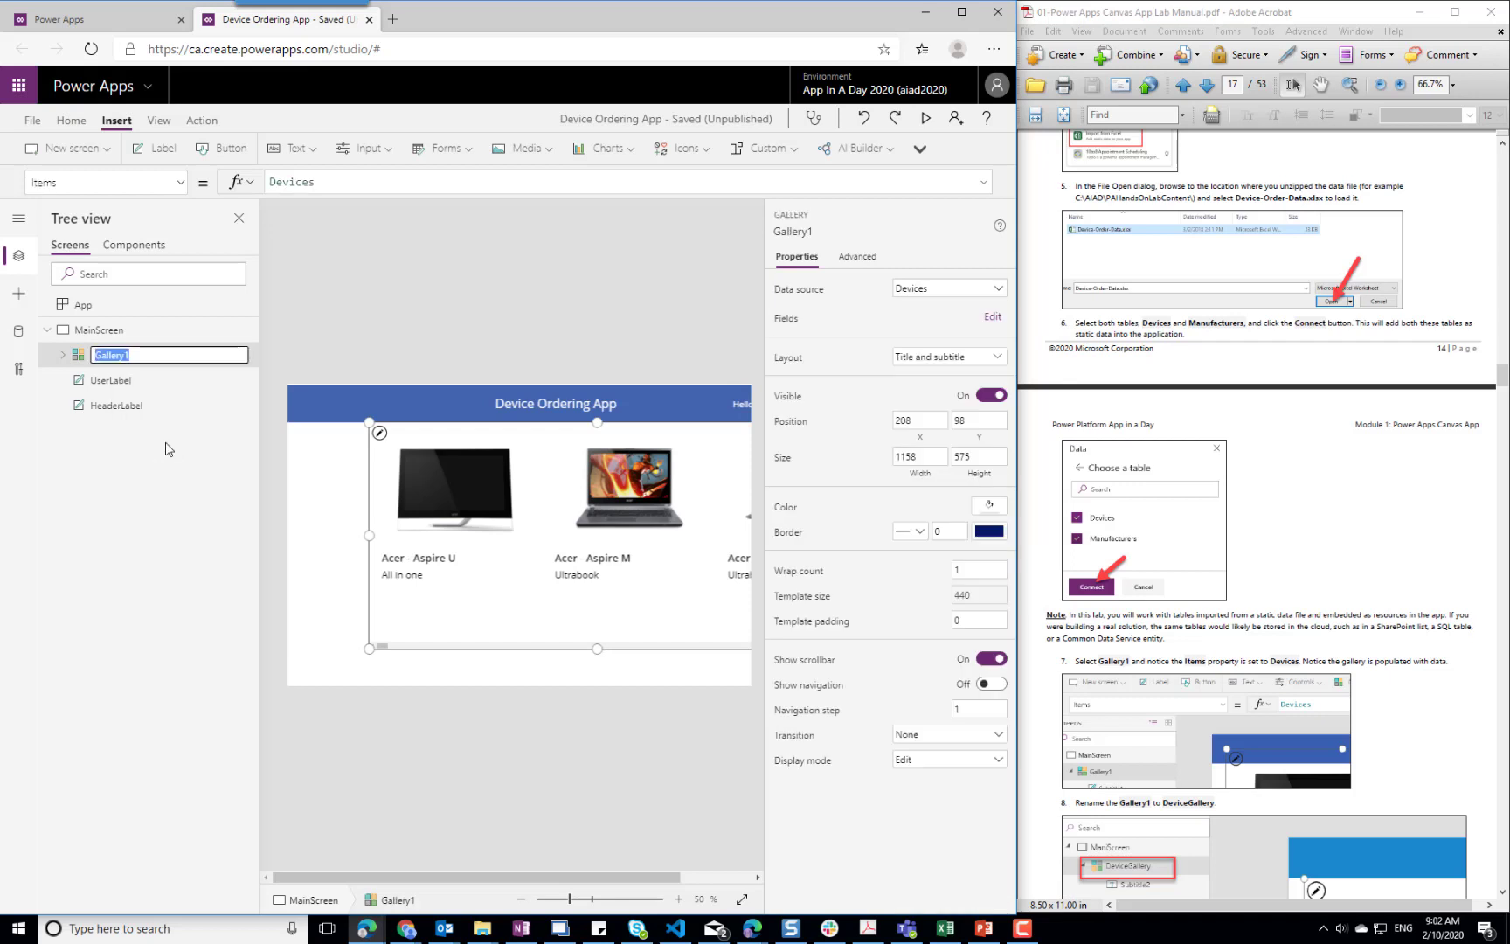
pyautogui.press('Home')
pyautogui.write('Device')
pyautogui.click(1417, 614)
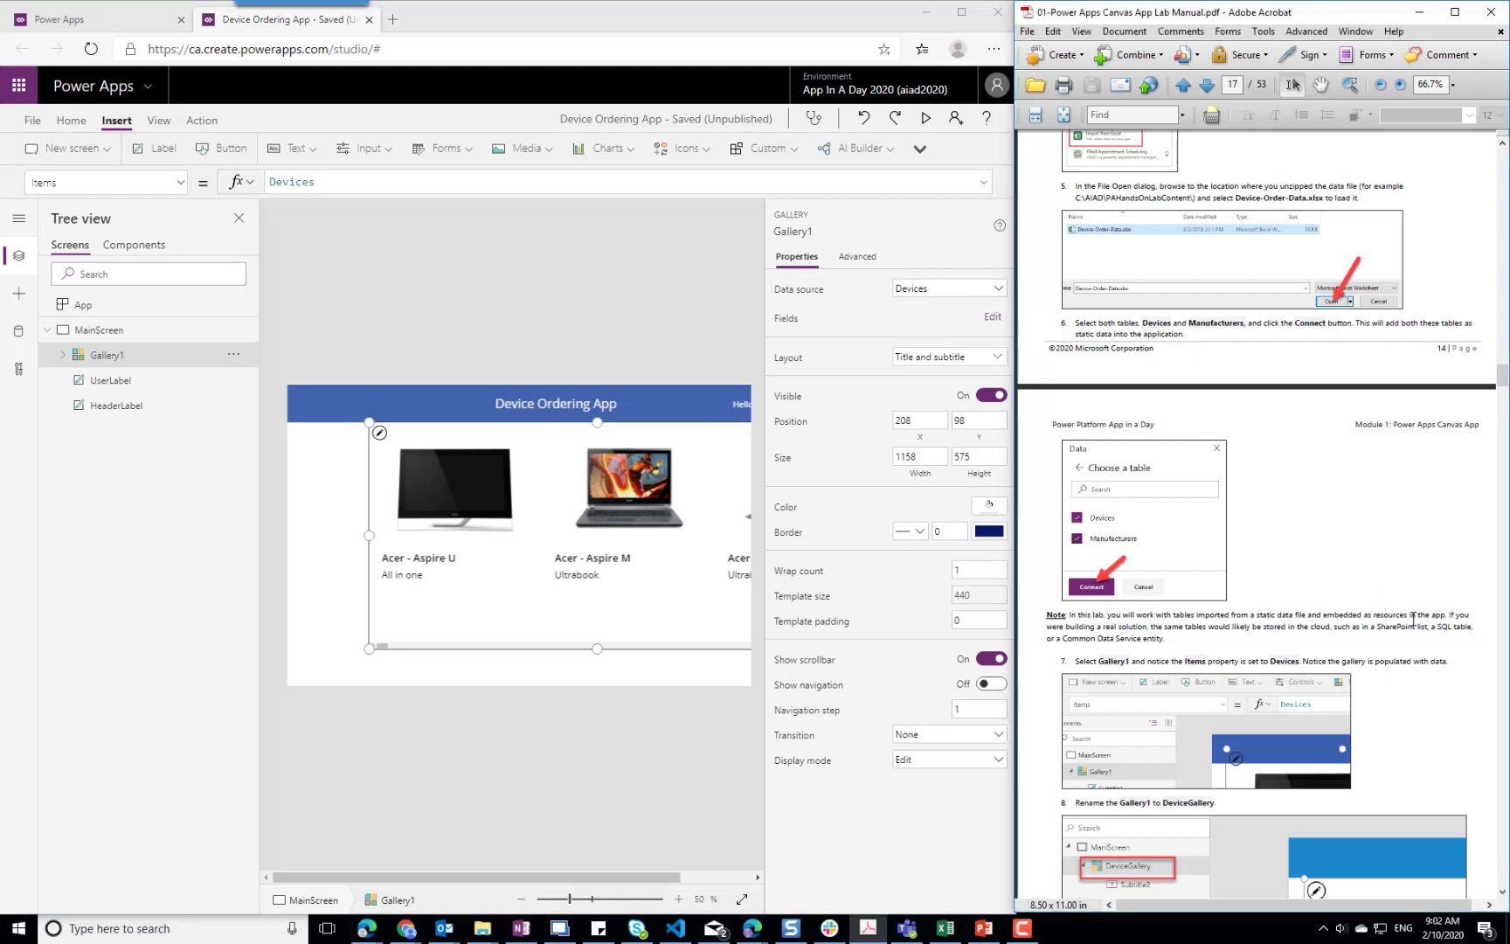
# Edit DeviceGallery's template cell and narrow it to a template size of about 298, following the lab manual
pyautogui.scroll(-6, 1415, 616)
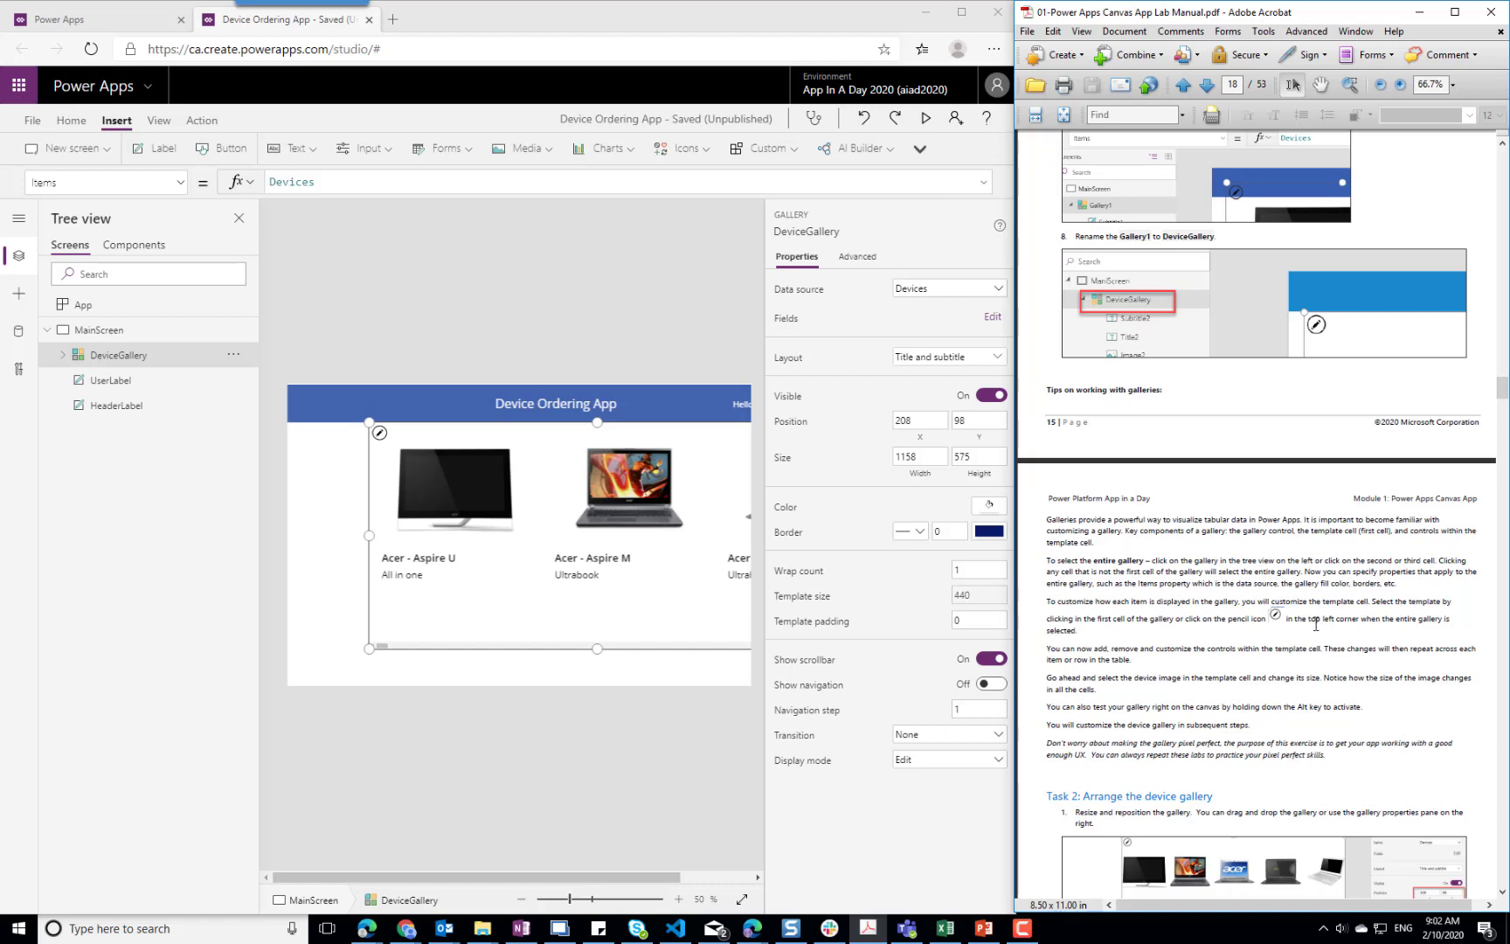
pyautogui.scroll(-6, 1258, 617)
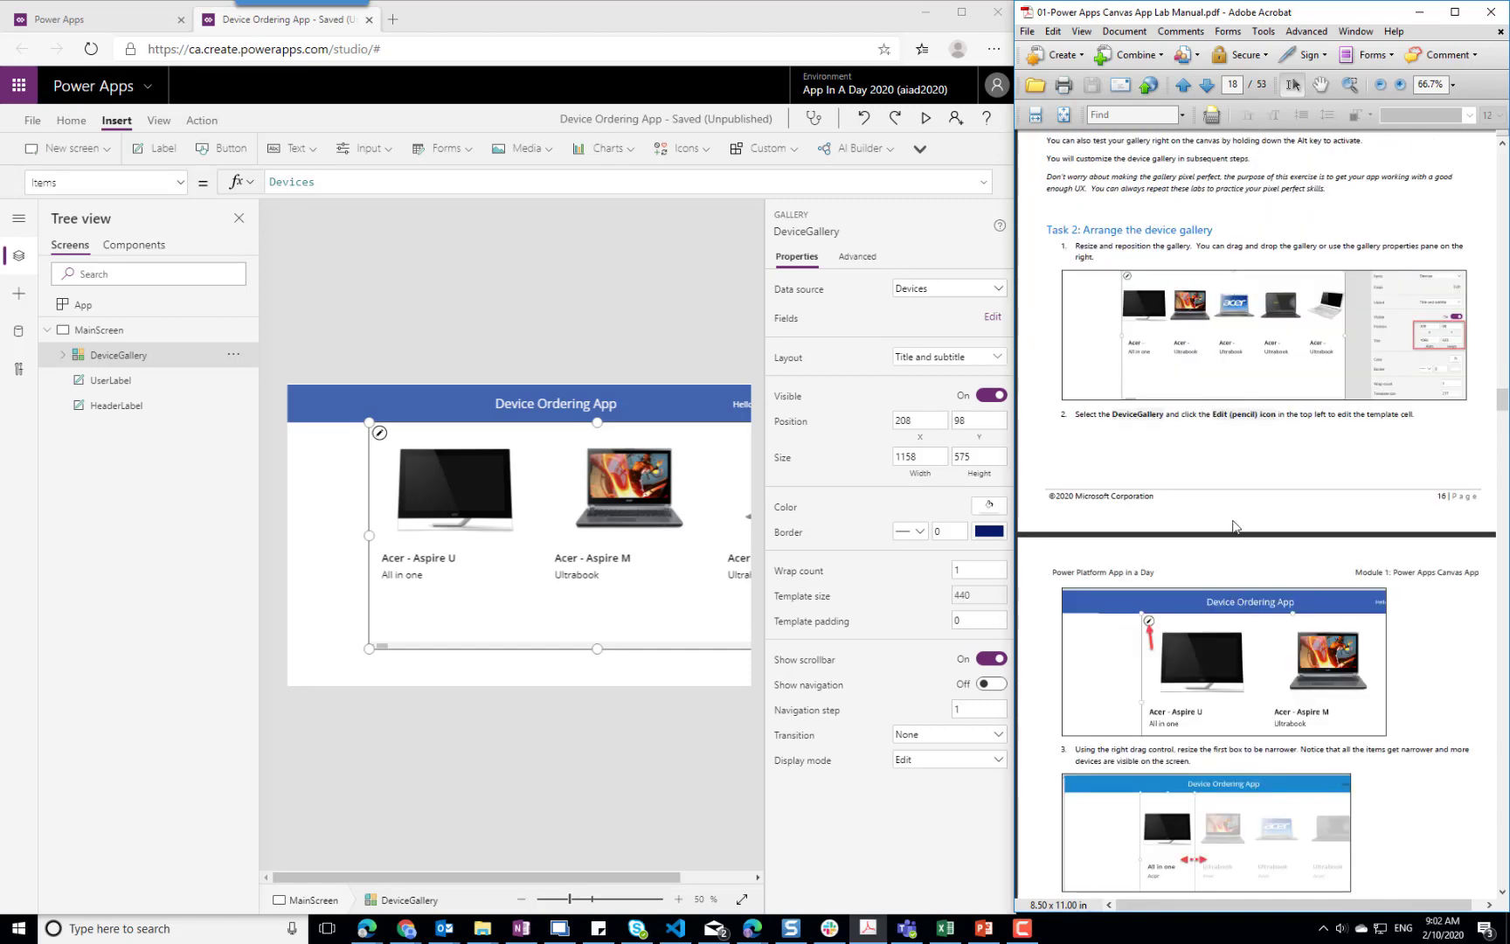
pyautogui.click(123, 357)
pyautogui.click(378, 434)
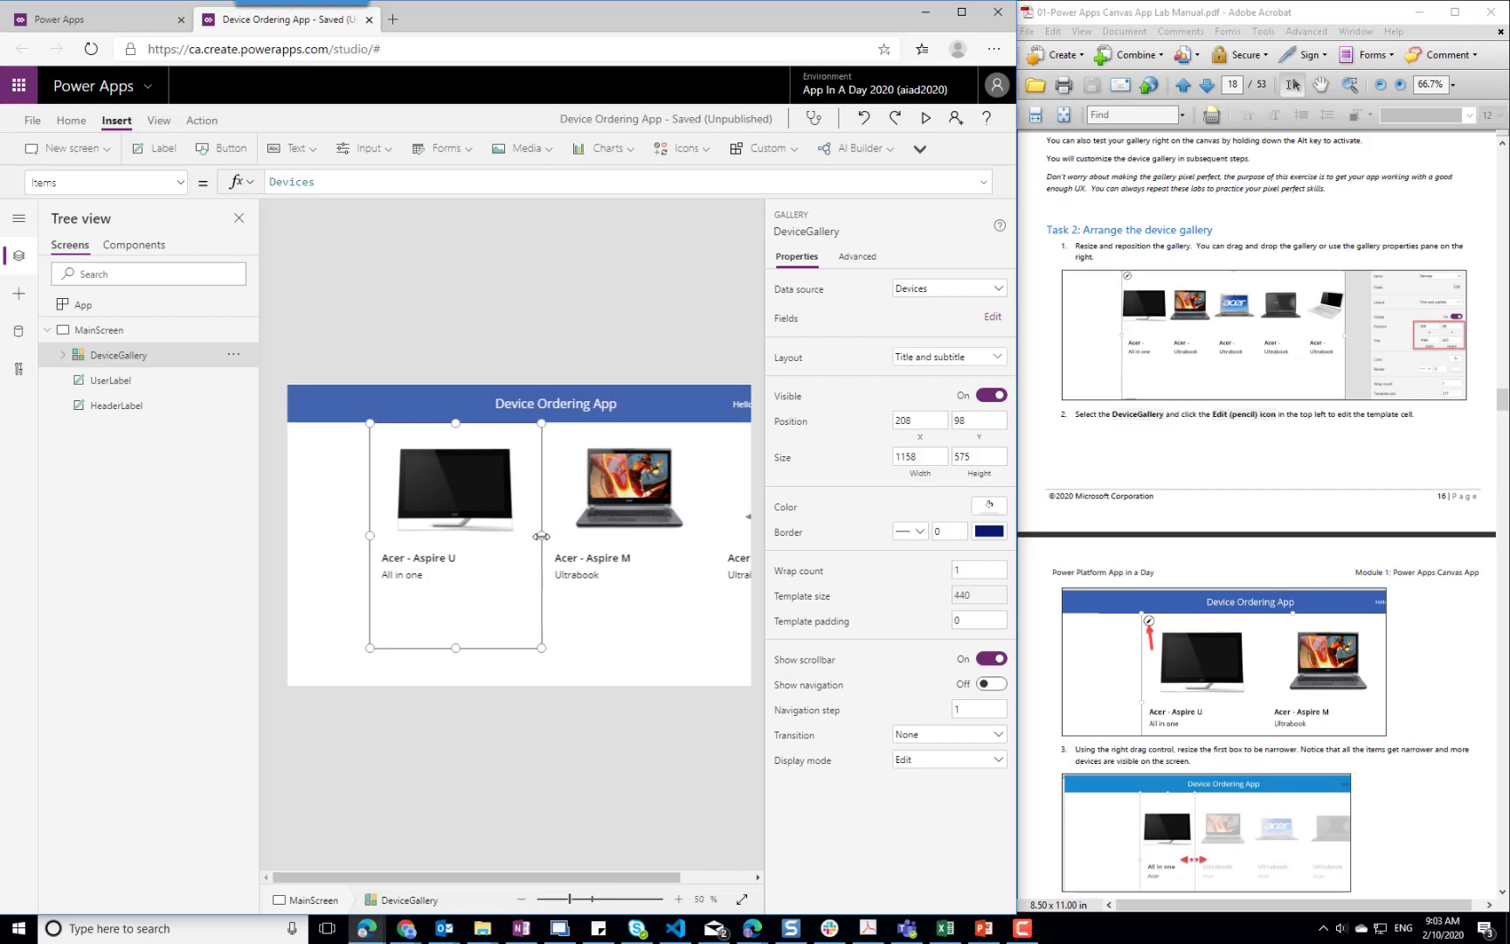
pyautogui.moveTo(542, 536); pyautogui.dragTo(486, 533)
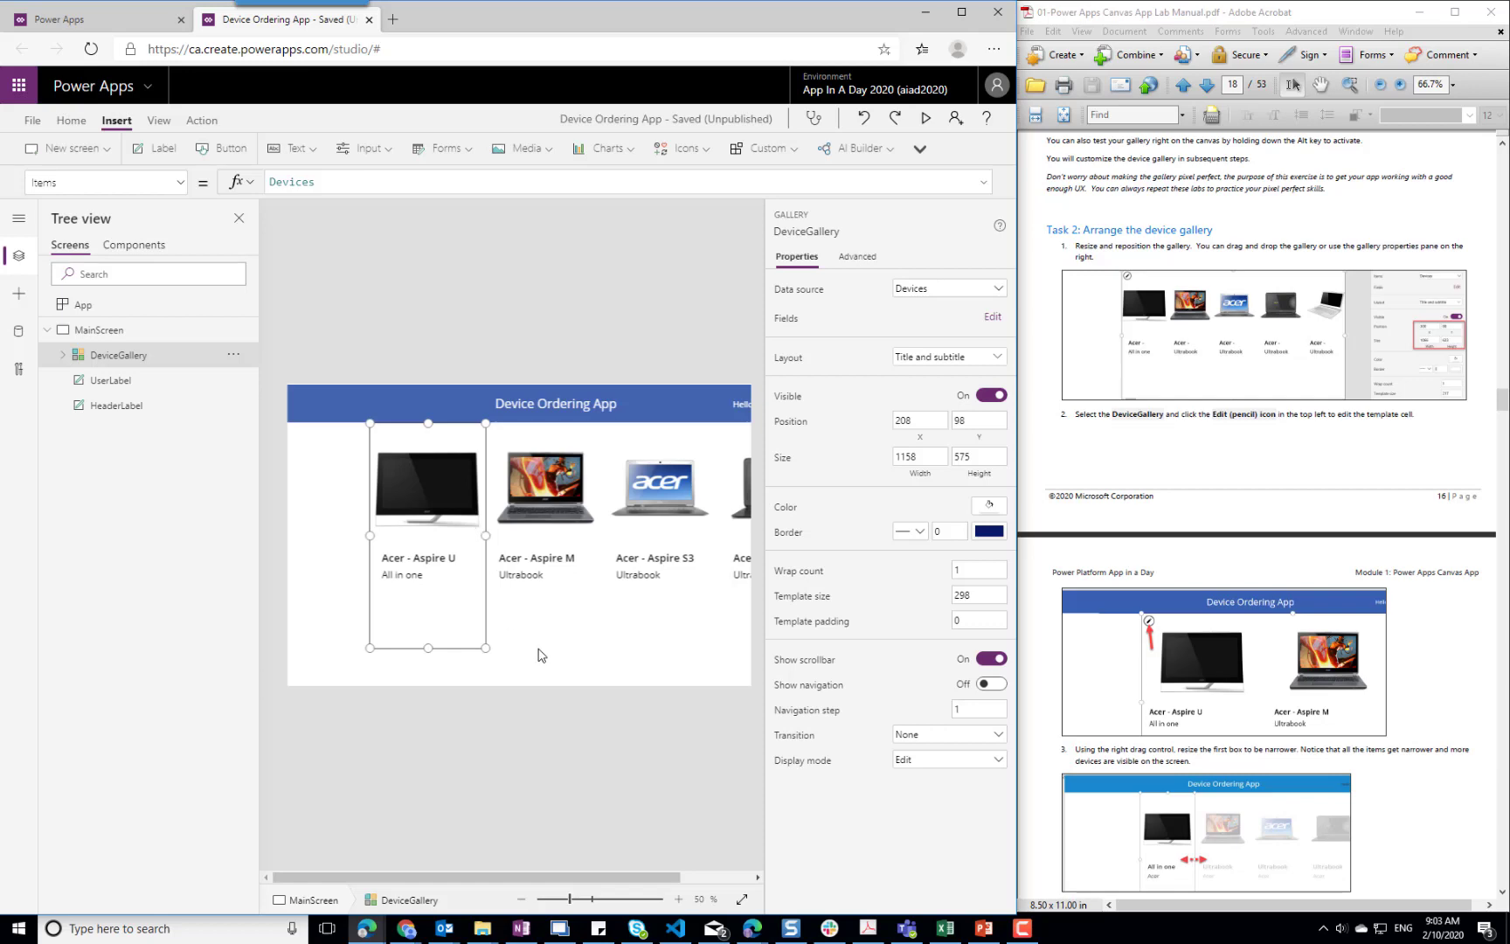
# Insert a vertical gallery on MainScreen, as described in Task 3 of the lab manual
pyautogui.click(1504, 402)
pyautogui.moveTo(1503, 402); pyautogui.dragTo(1504, 426)
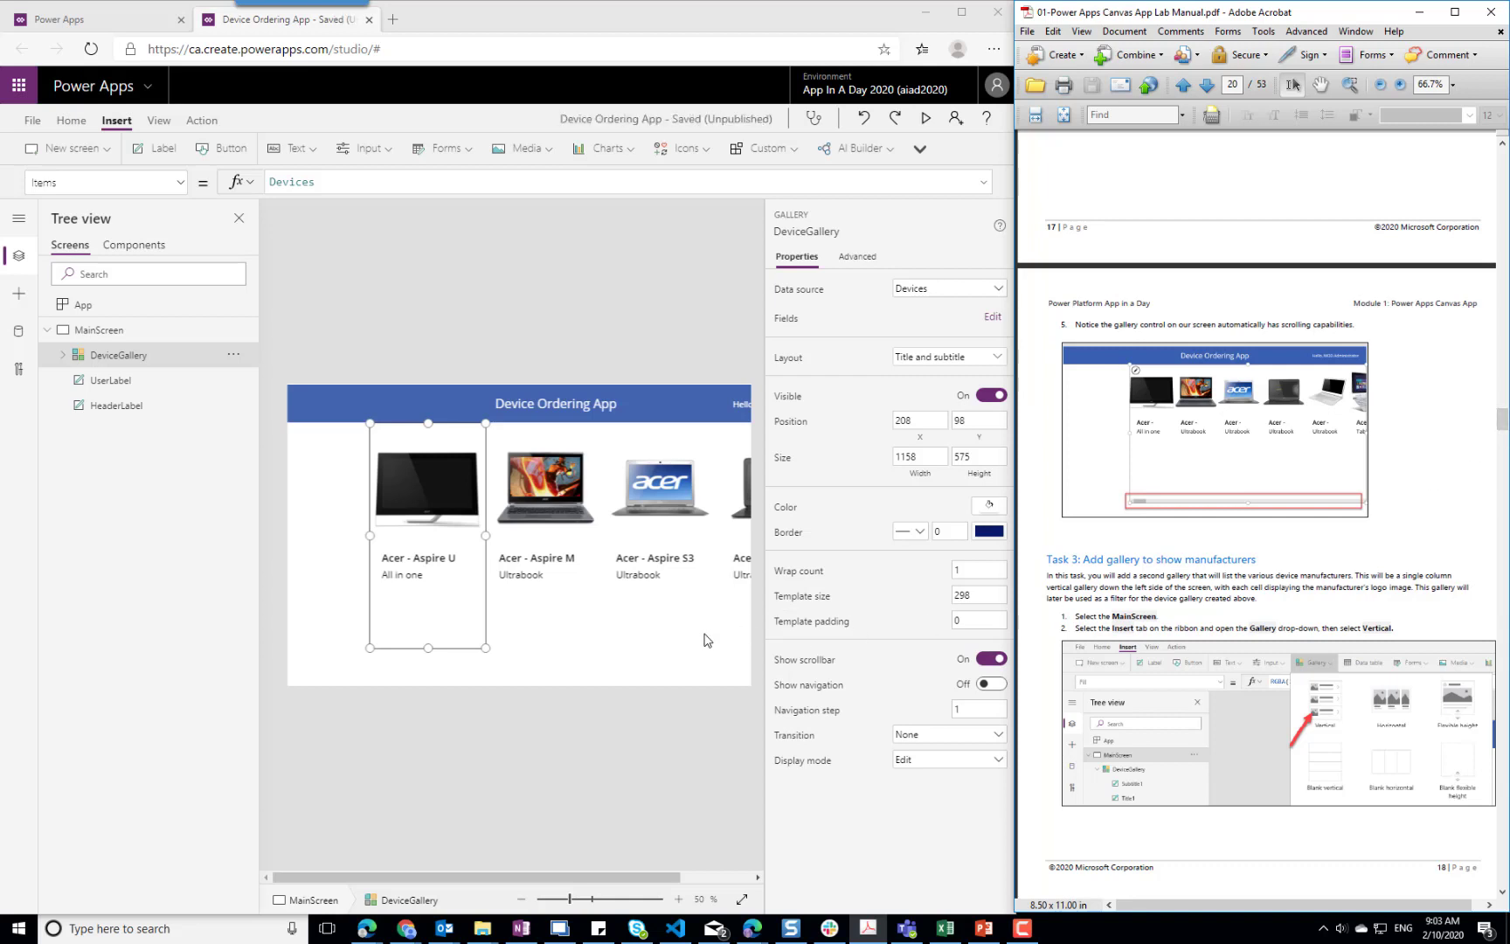
pyautogui.click(671, 622)
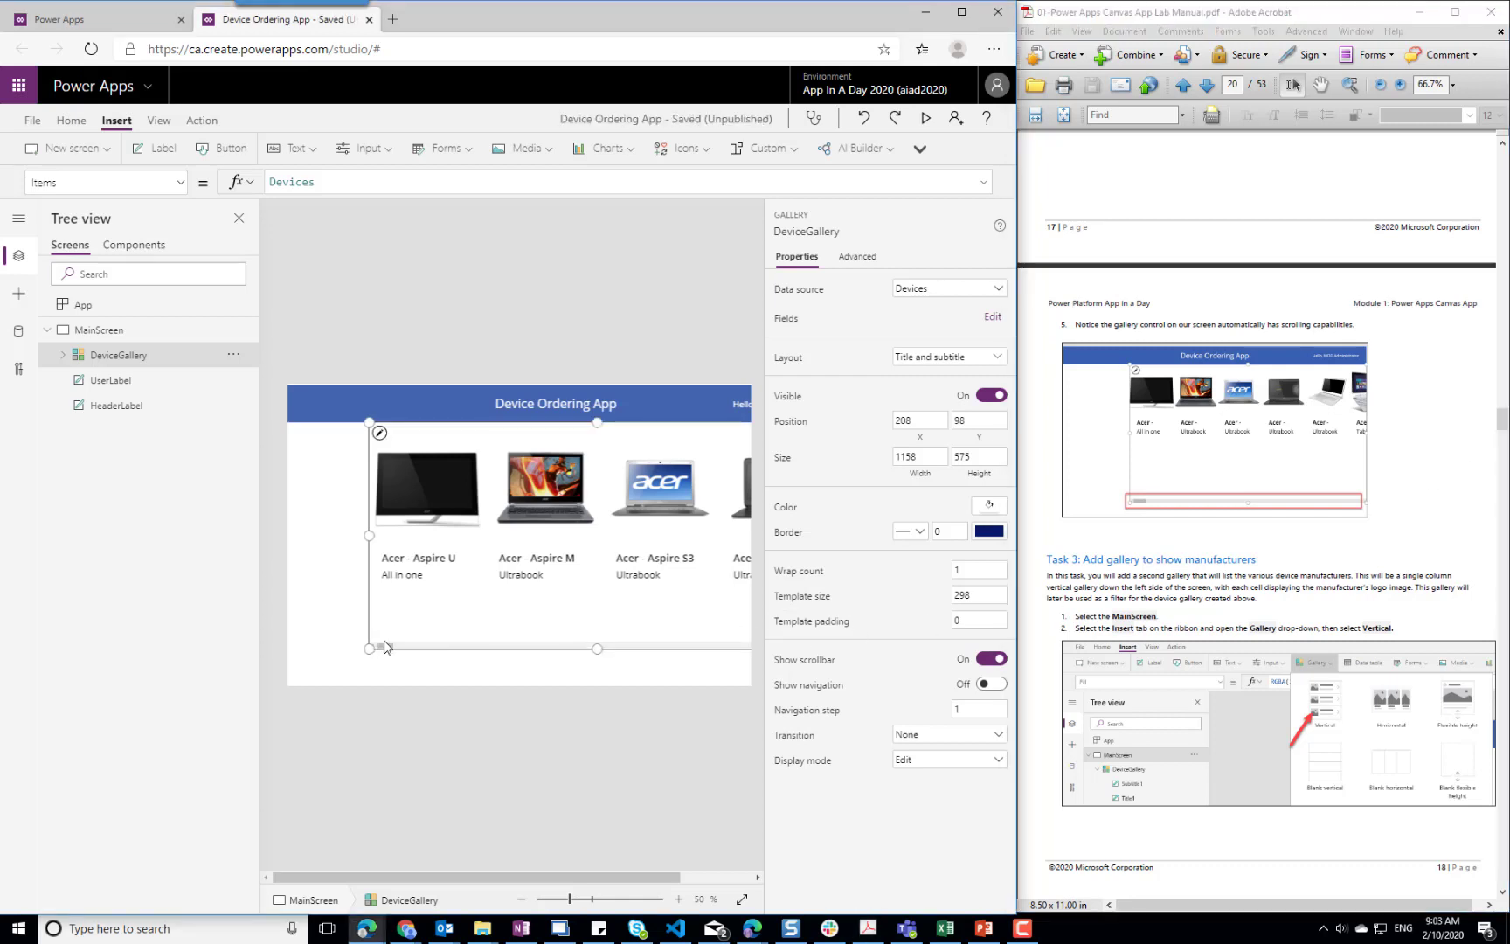
pyautogui.moveTo(385, 652)
pyautogui.mouseDown()
pyautogui.moveTo(499, 642)
pyautogui.moveTo(385, 651)
pyautogui.mouseUp()
pyautogui.click(332, 543)
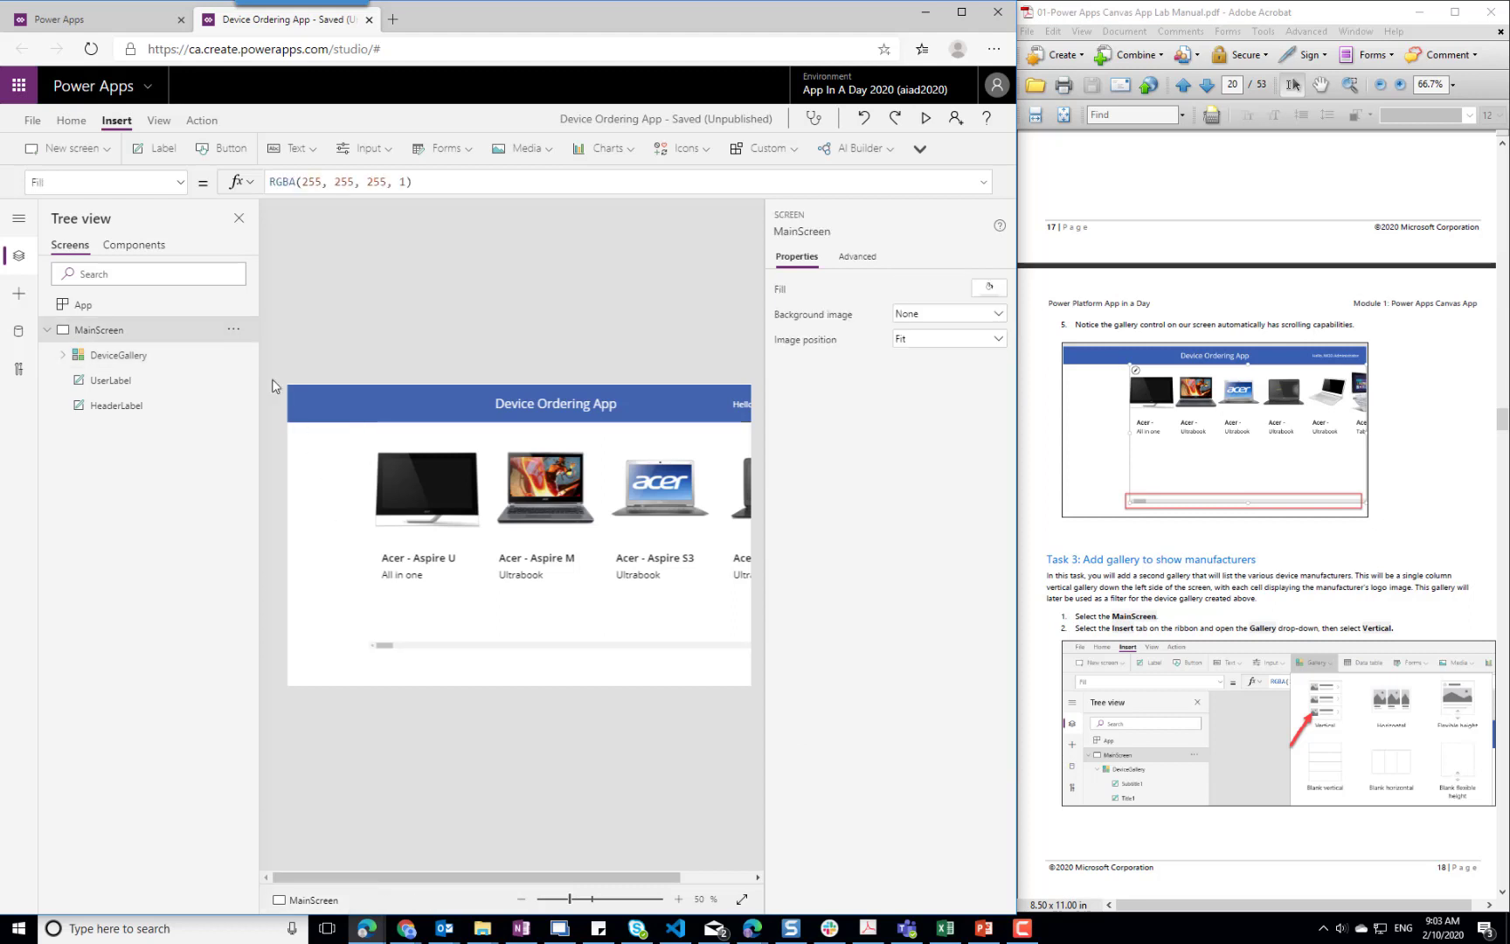
pyautogui.click(919, 150)
pyautogui.click(922, 179)
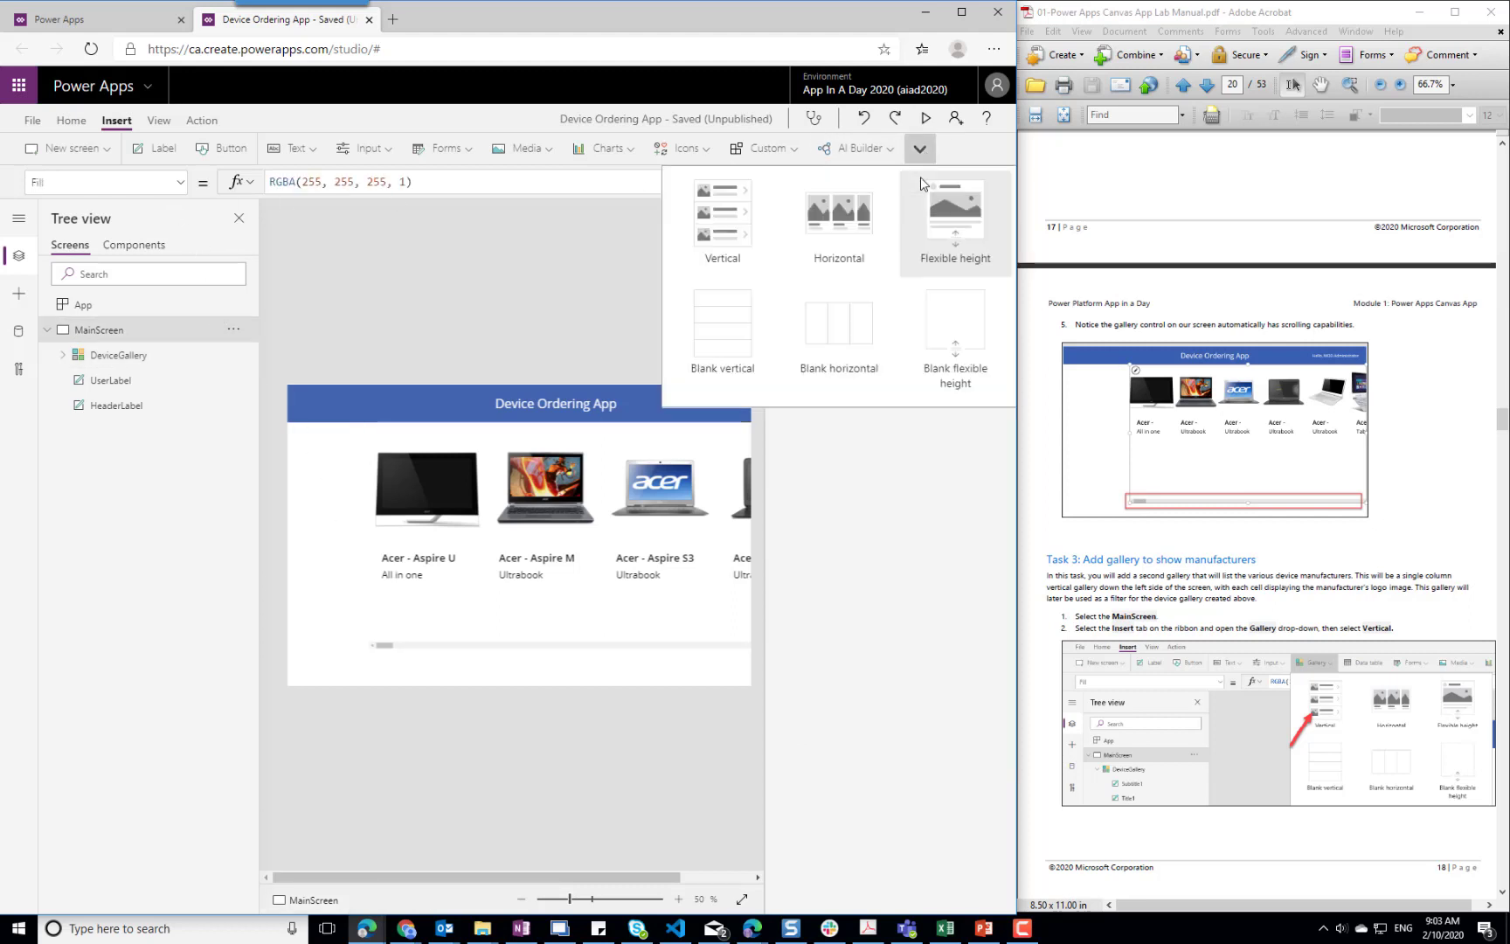
pyautogui.click(715, 229)
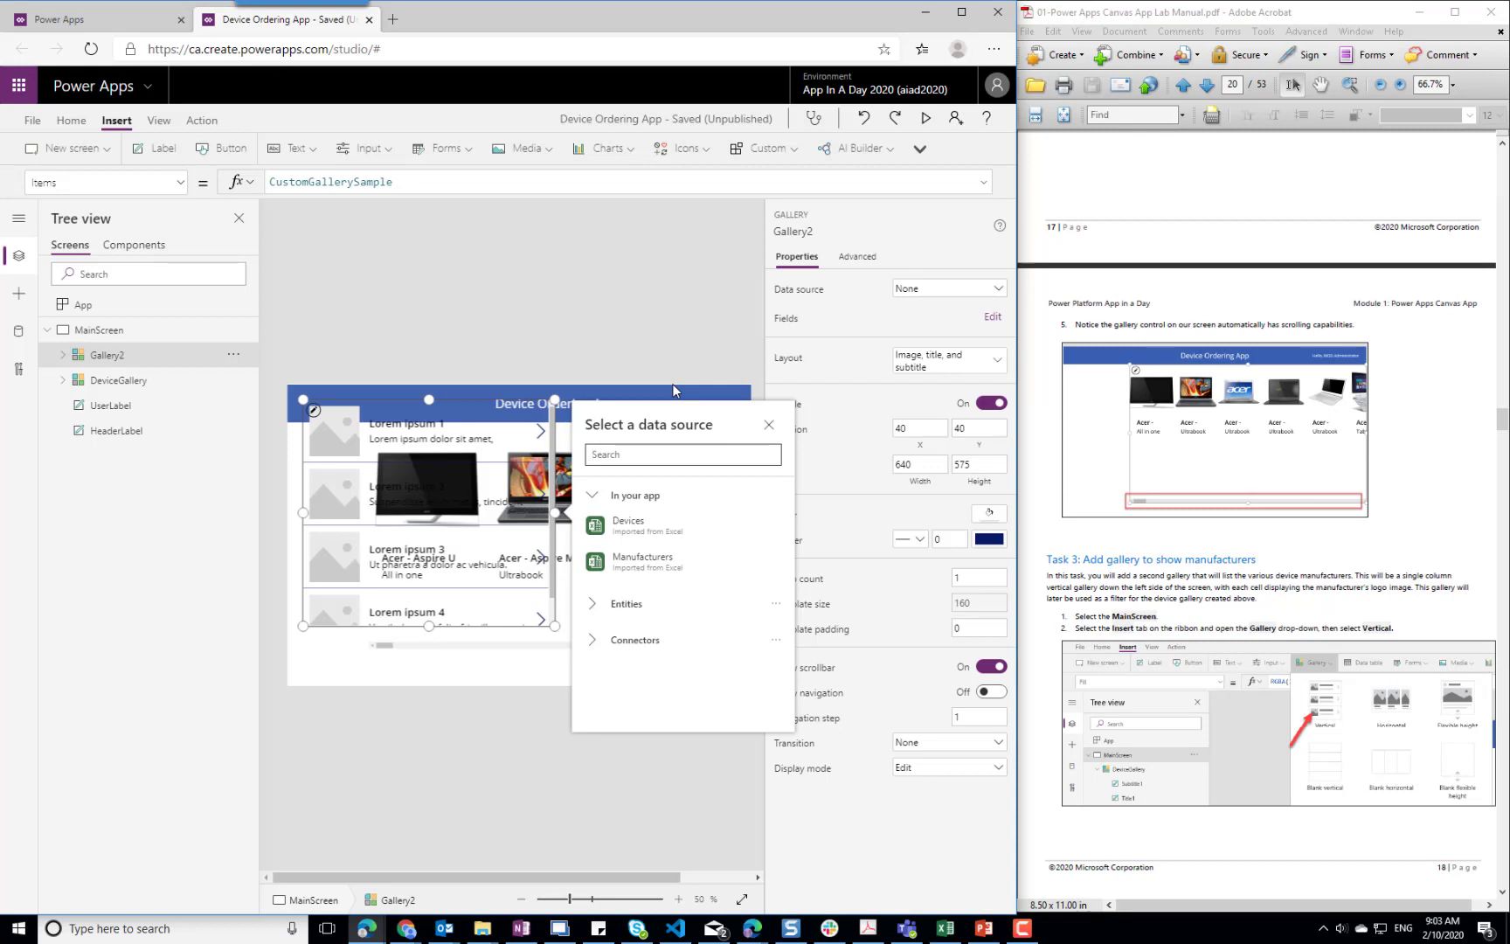
# Connect the vertical gallery to Manufacturers and fit it beside DeviceGallery at X 0, Y 98, with width 208
pyautogui.click(658, 569)
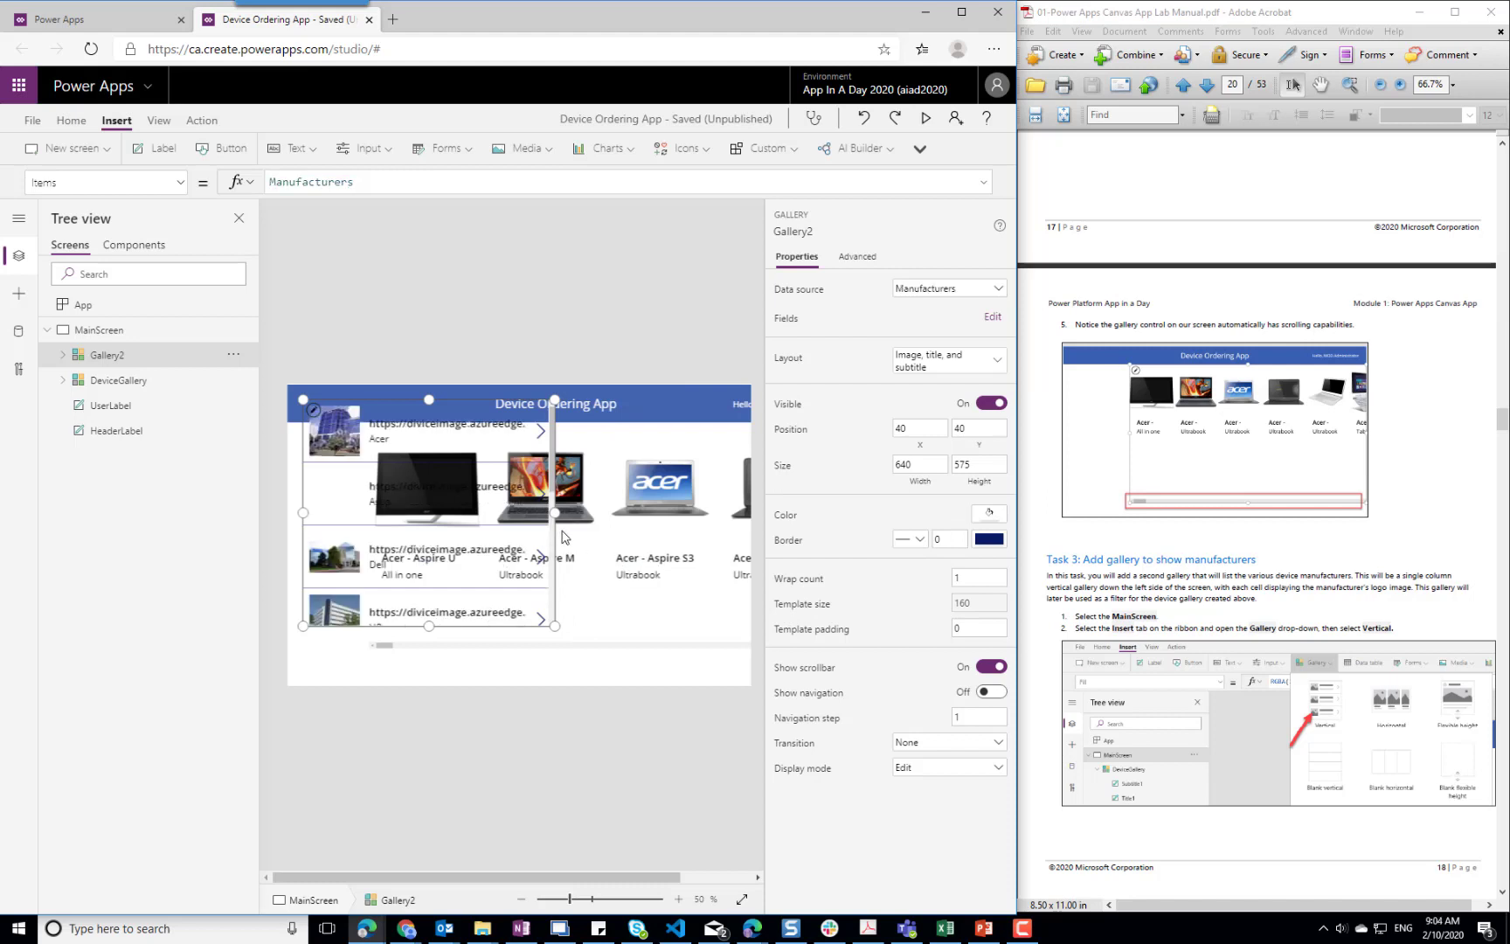
pyautogui.moveTo(554, 513); pyautogui.dragTo(370, 537)
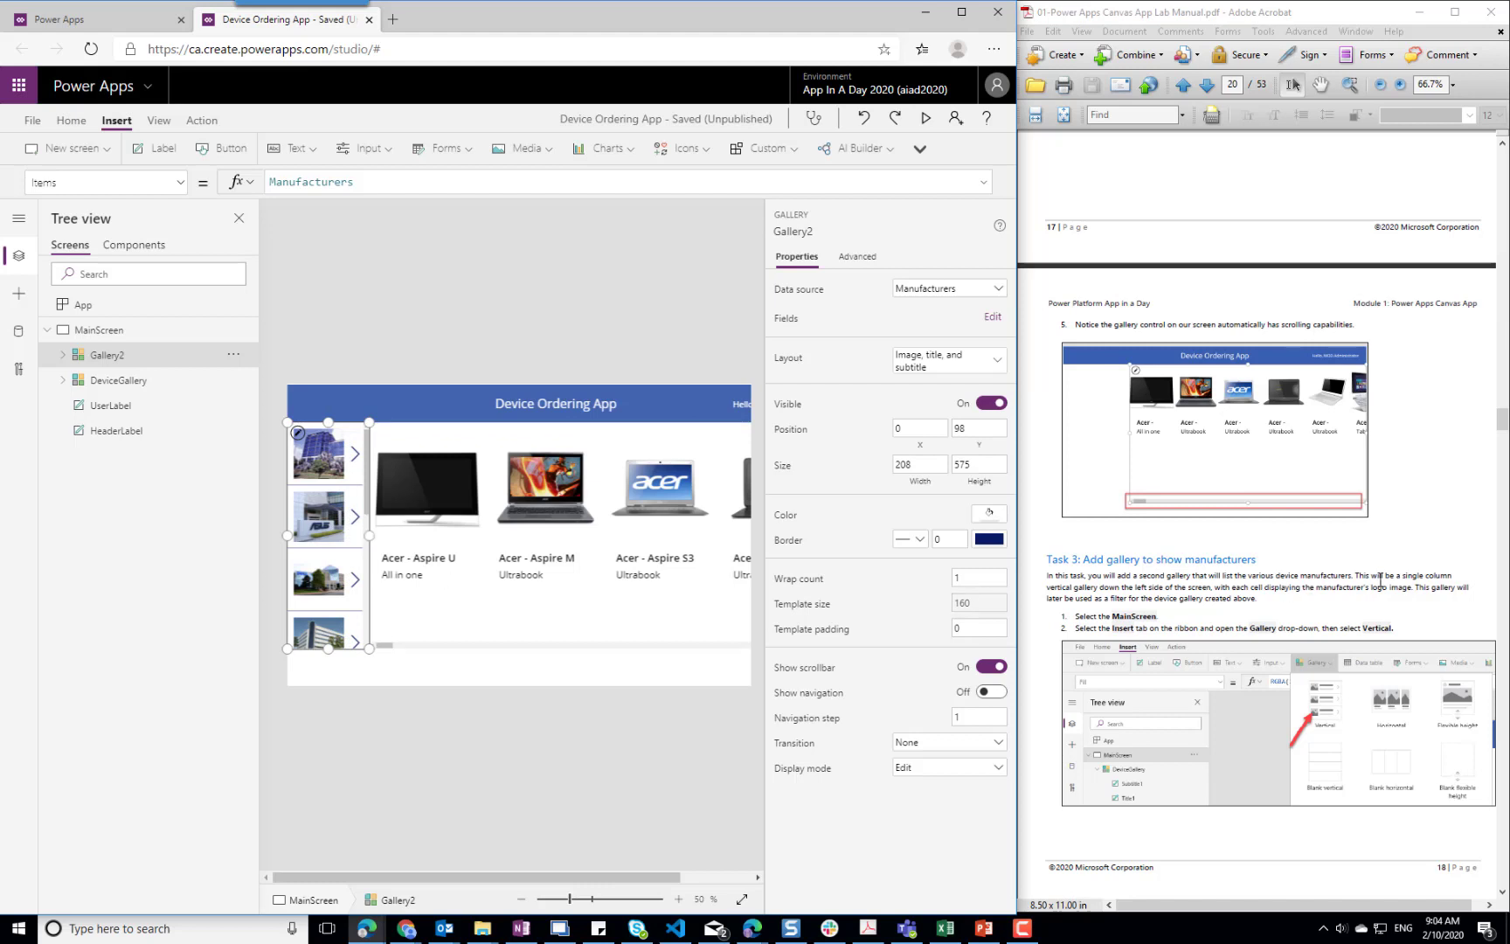
# Rename the manufacturers gallery, Gallery2, to ManufacturerGallery
pyautogui.scroll(-8, 1322, 573)
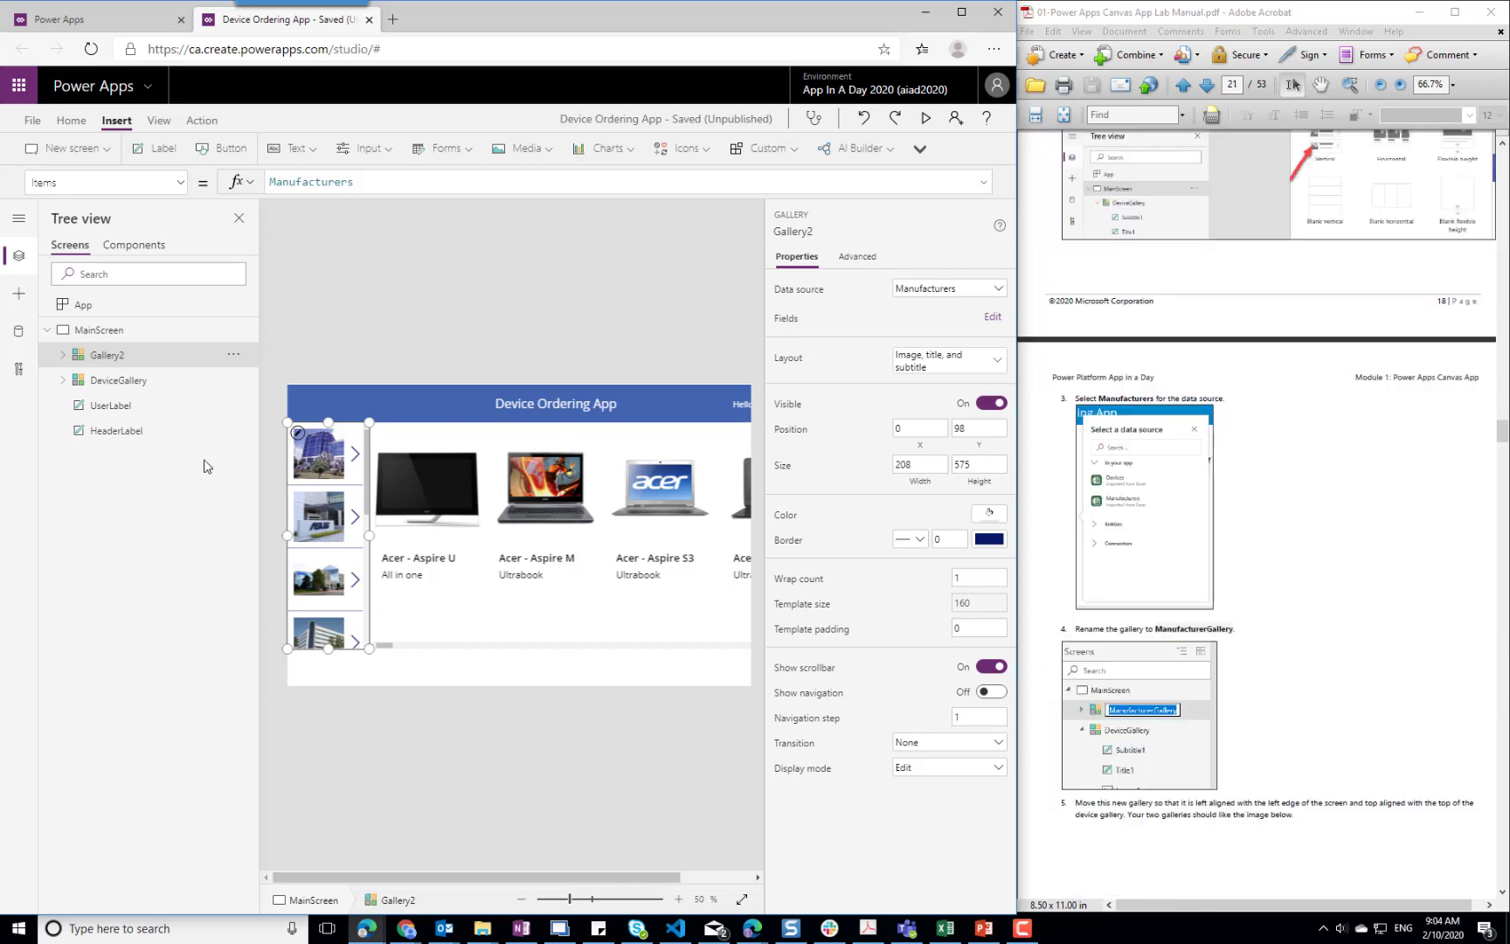
pyautogui.rightClick(106, 361)
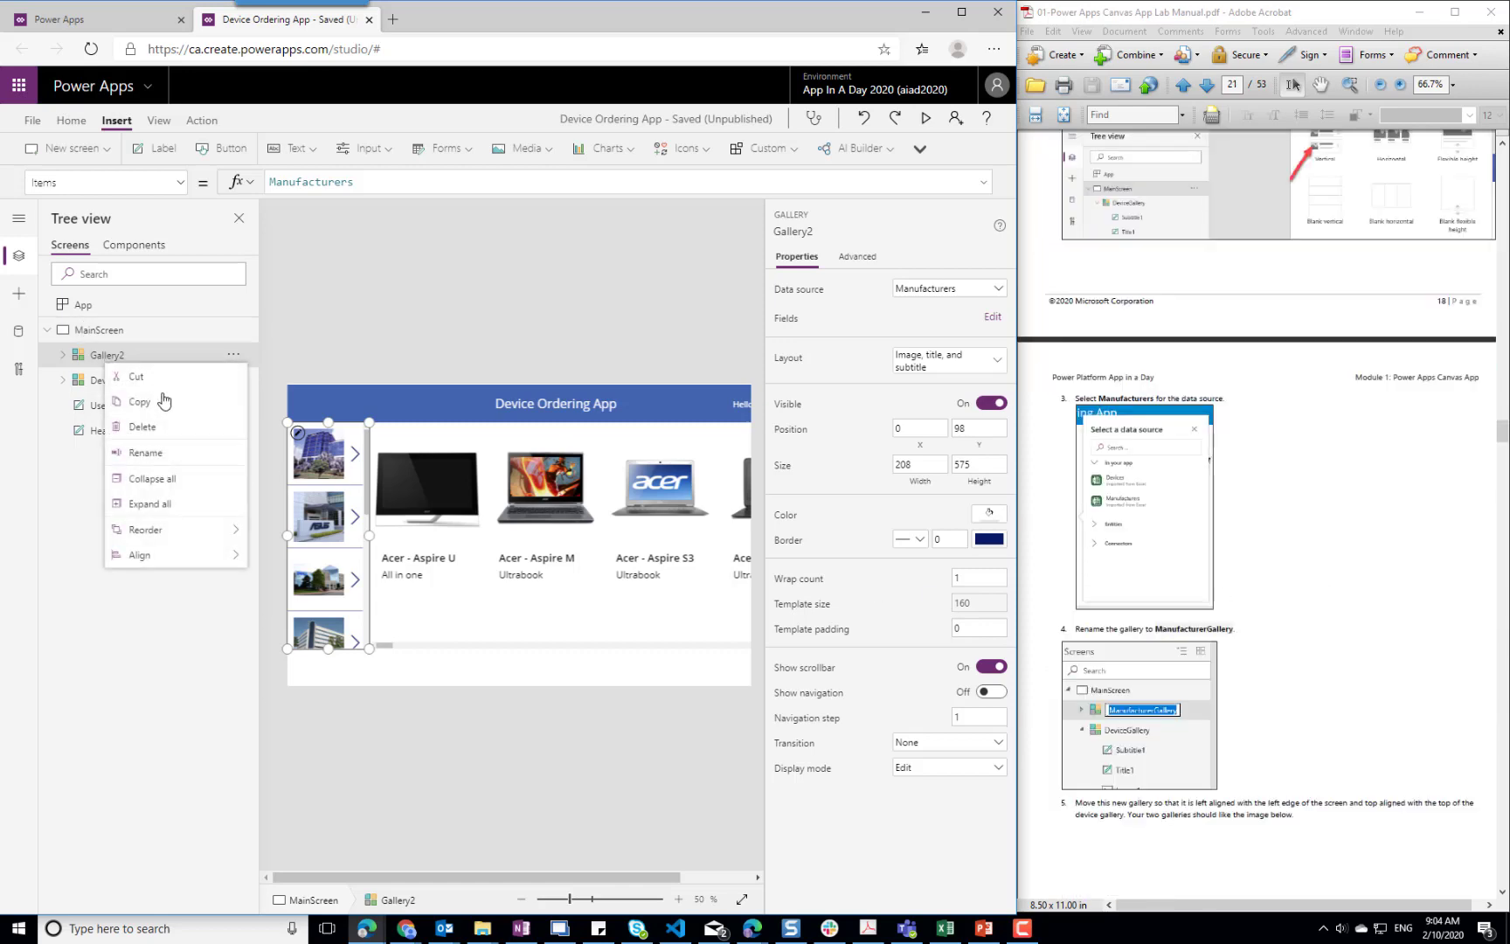
pyautogui.click(149, 448)
pyautogui.press('End')
pyautogui.press('BackSpace')
pyautogui.write('Manufa')
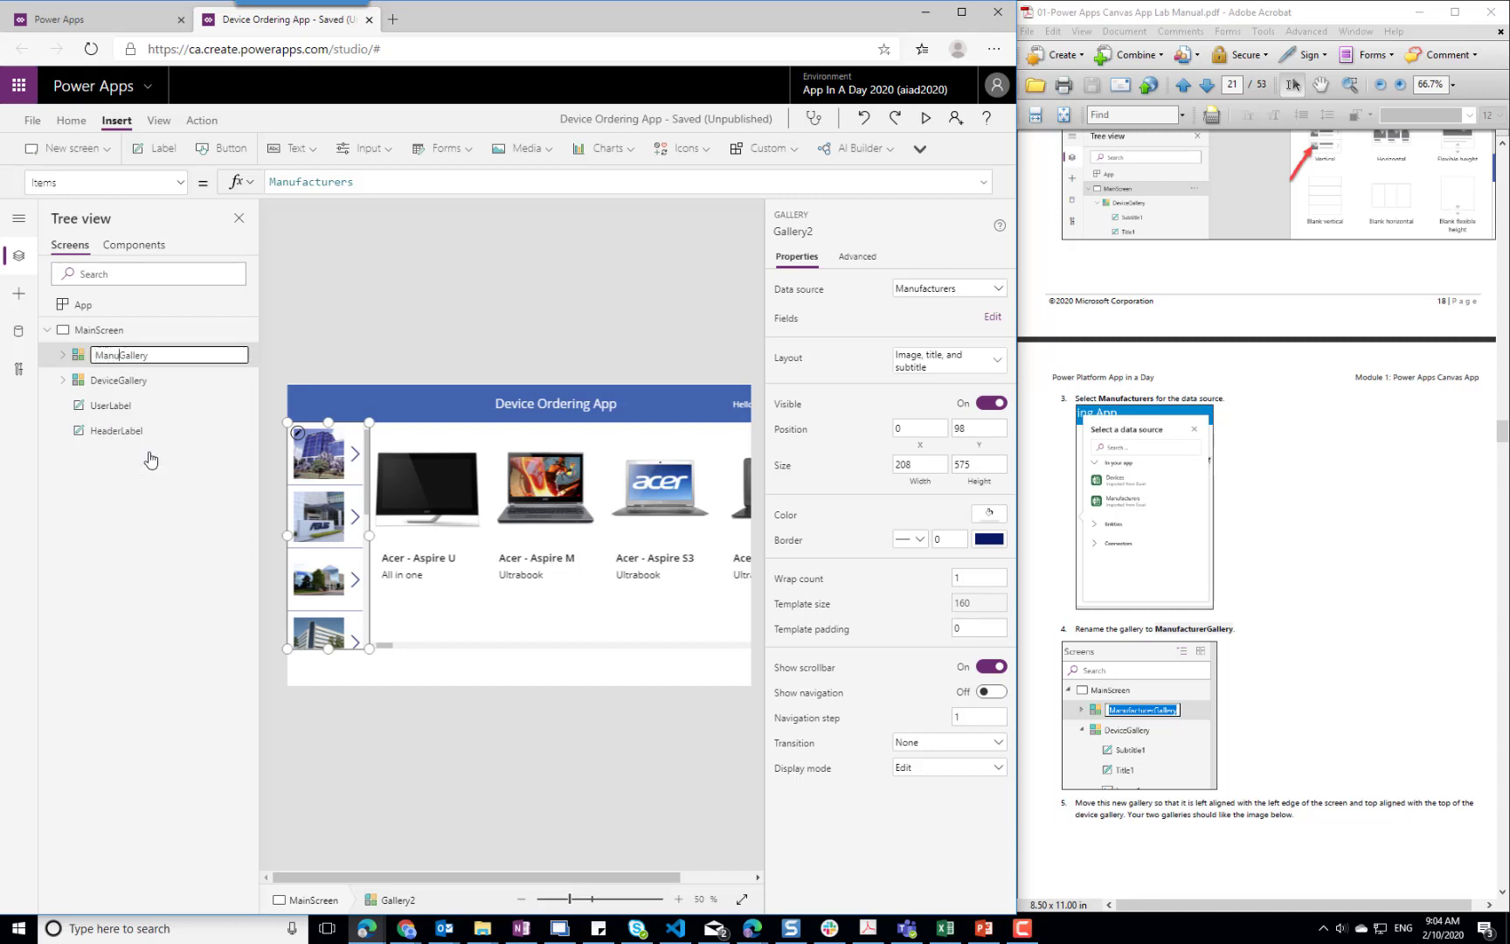
pyautogui.write('cturer')
pyautogui.click(1299, 675)
# Change ManufacturerGallery's layout to 2 columns and set its wrap count to 1
pyautogui.scroll(-5, 1297, 669)
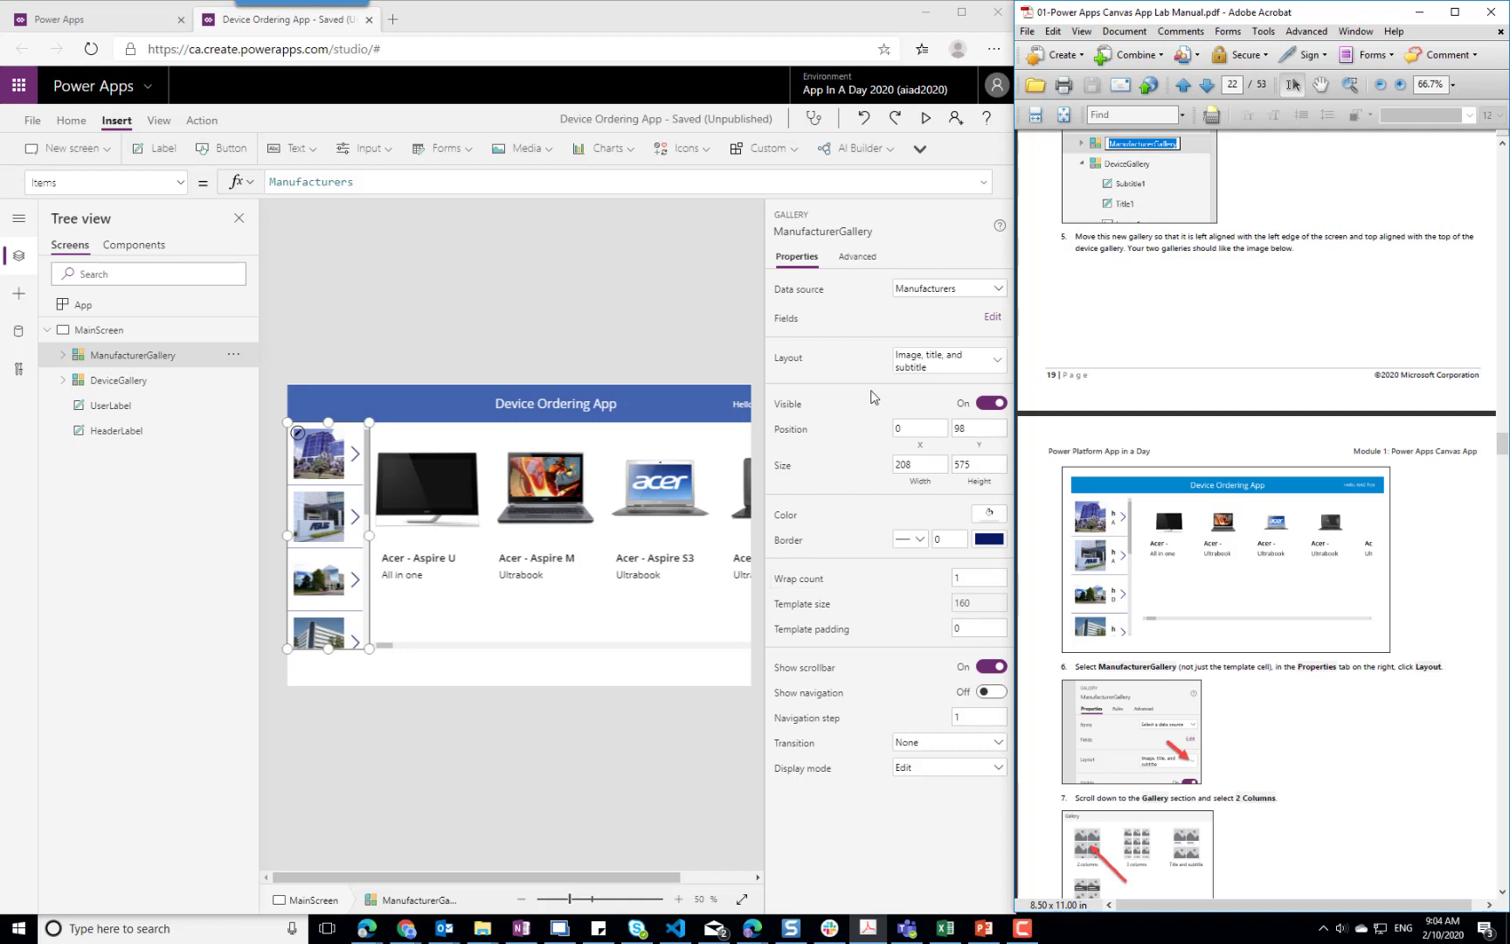
pyautogui.click(1003, 364)
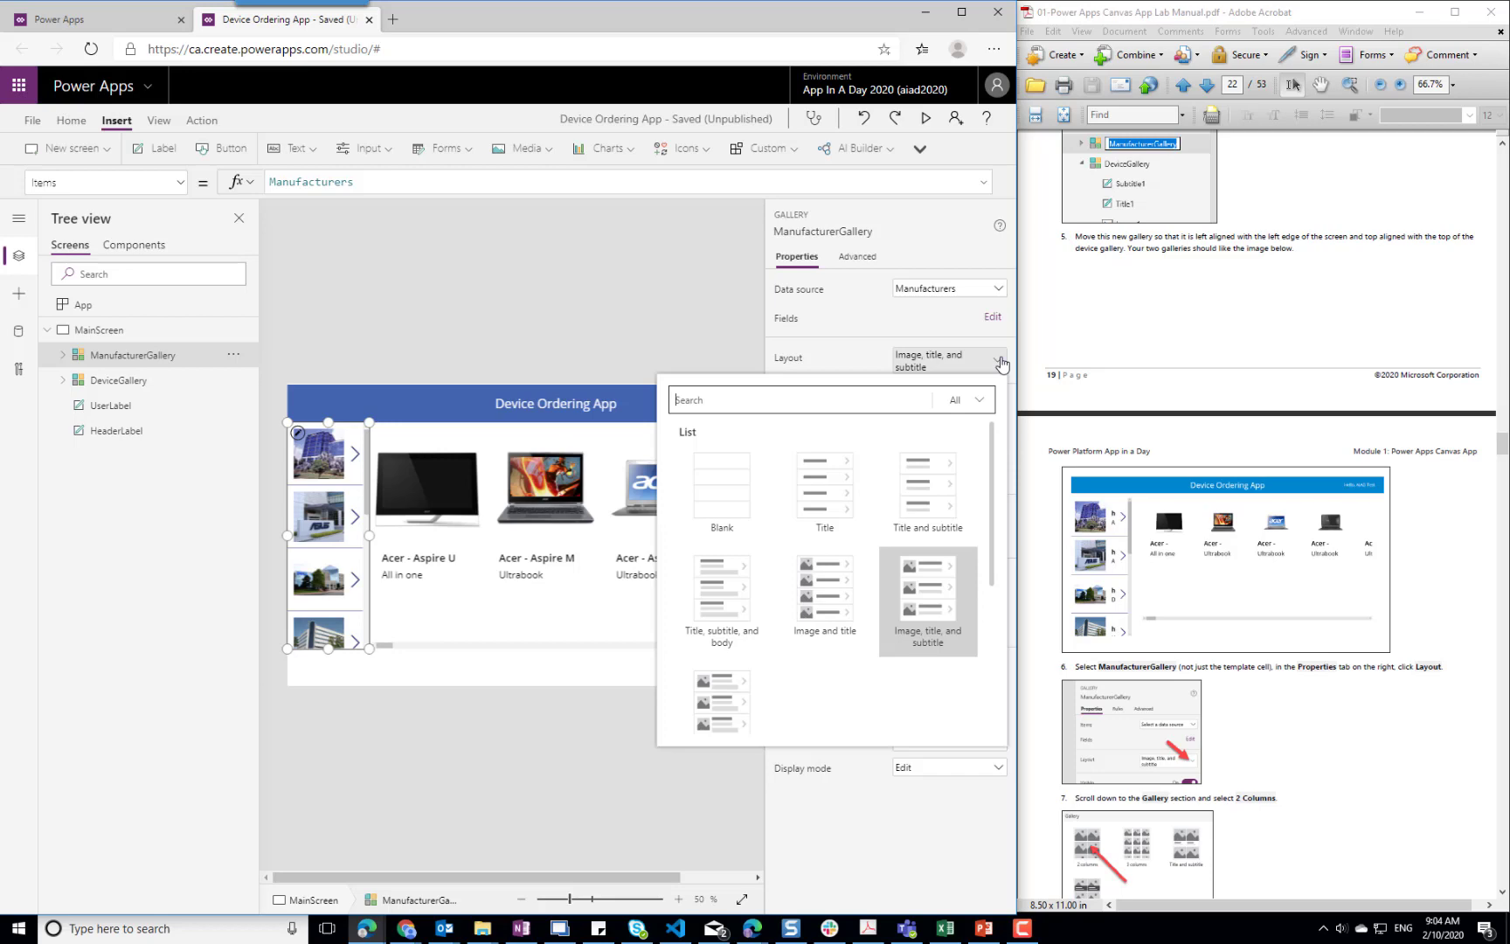
pyautogui.click(829, 597)
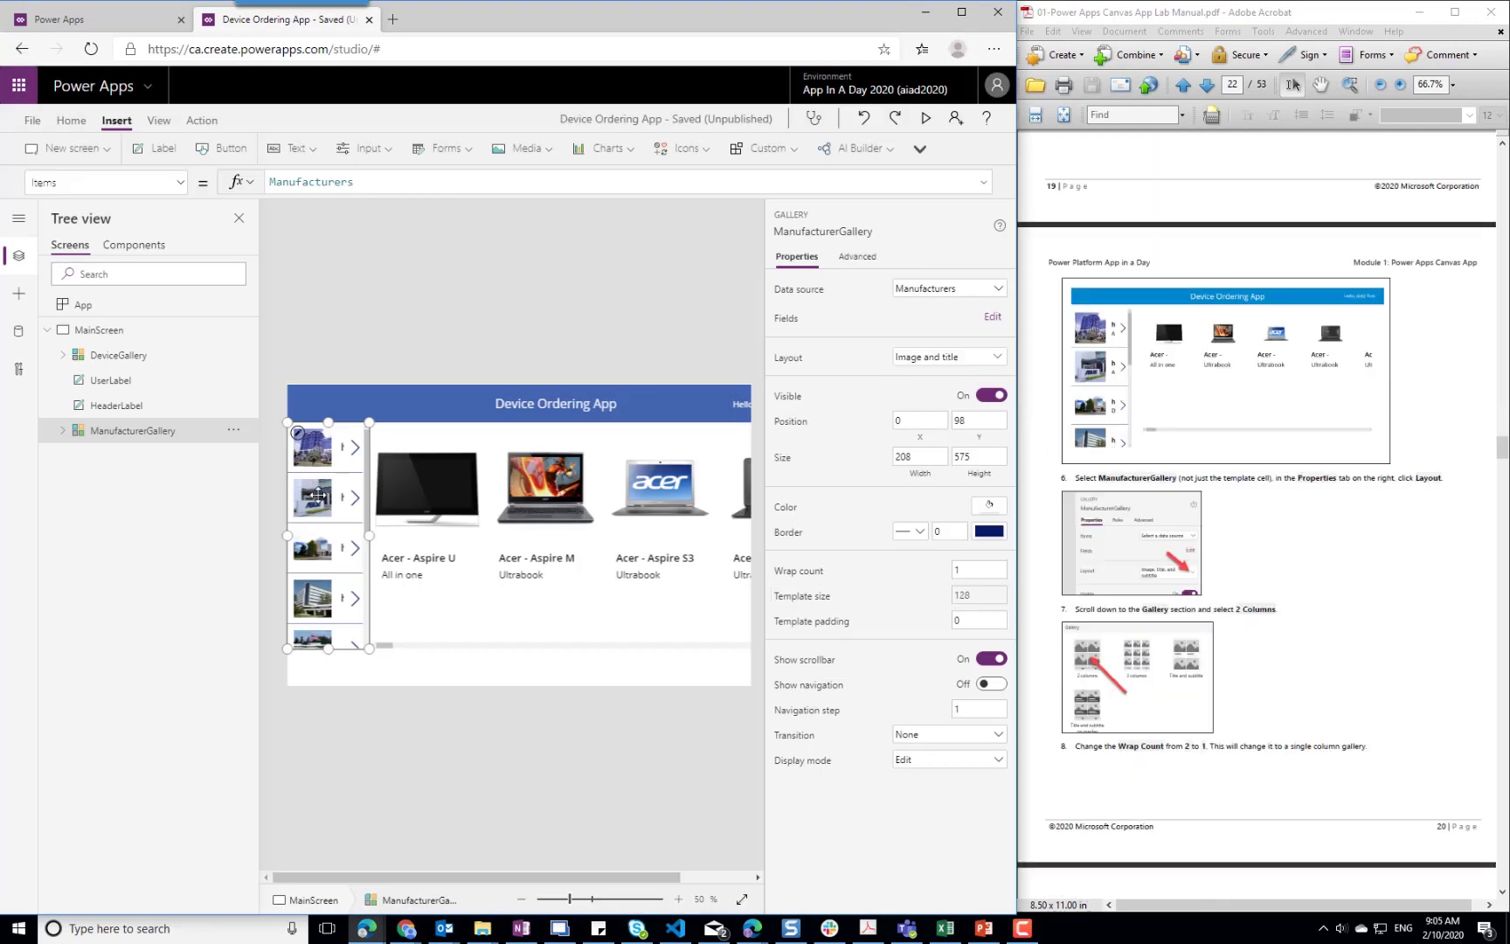
pyautogui.click(997, 366)
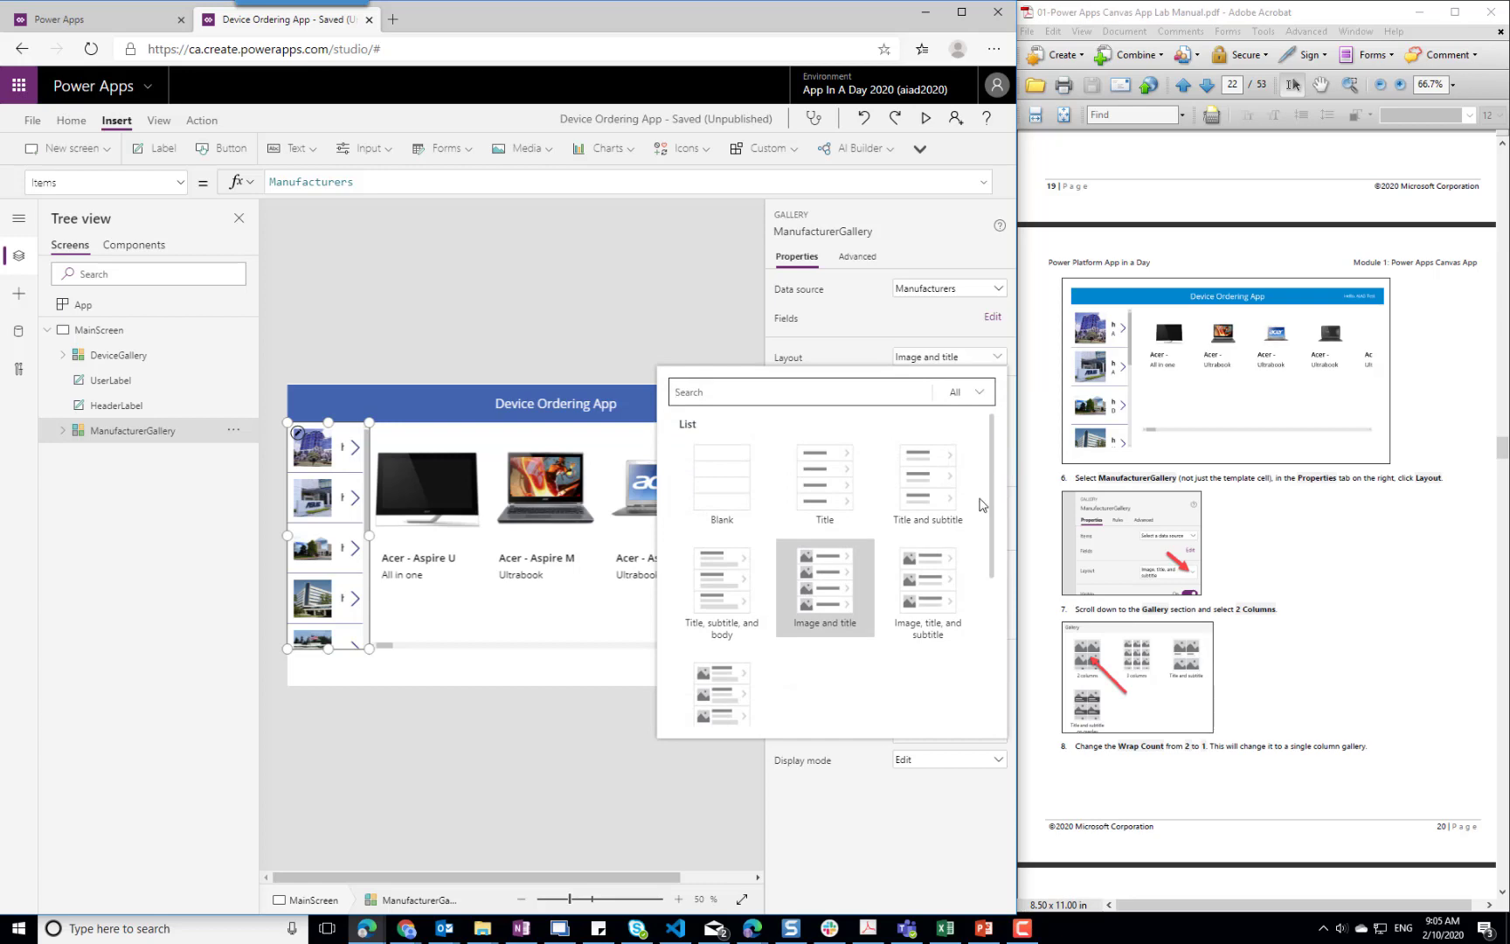
pyautogui.scroll(-3, 979, 503)
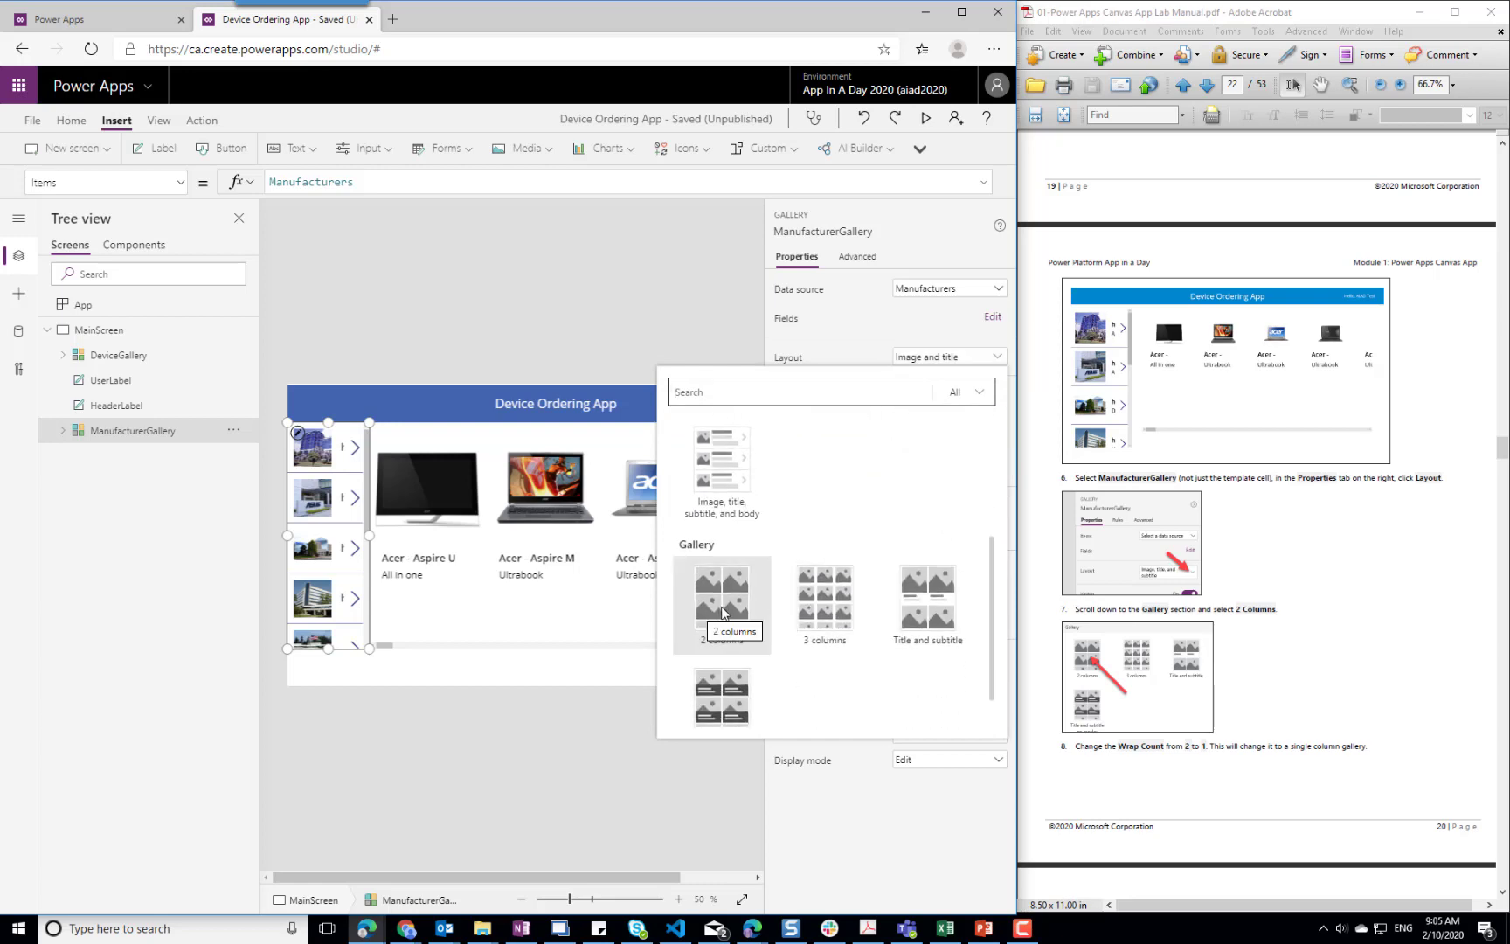
pyautogui.click(708, 616)
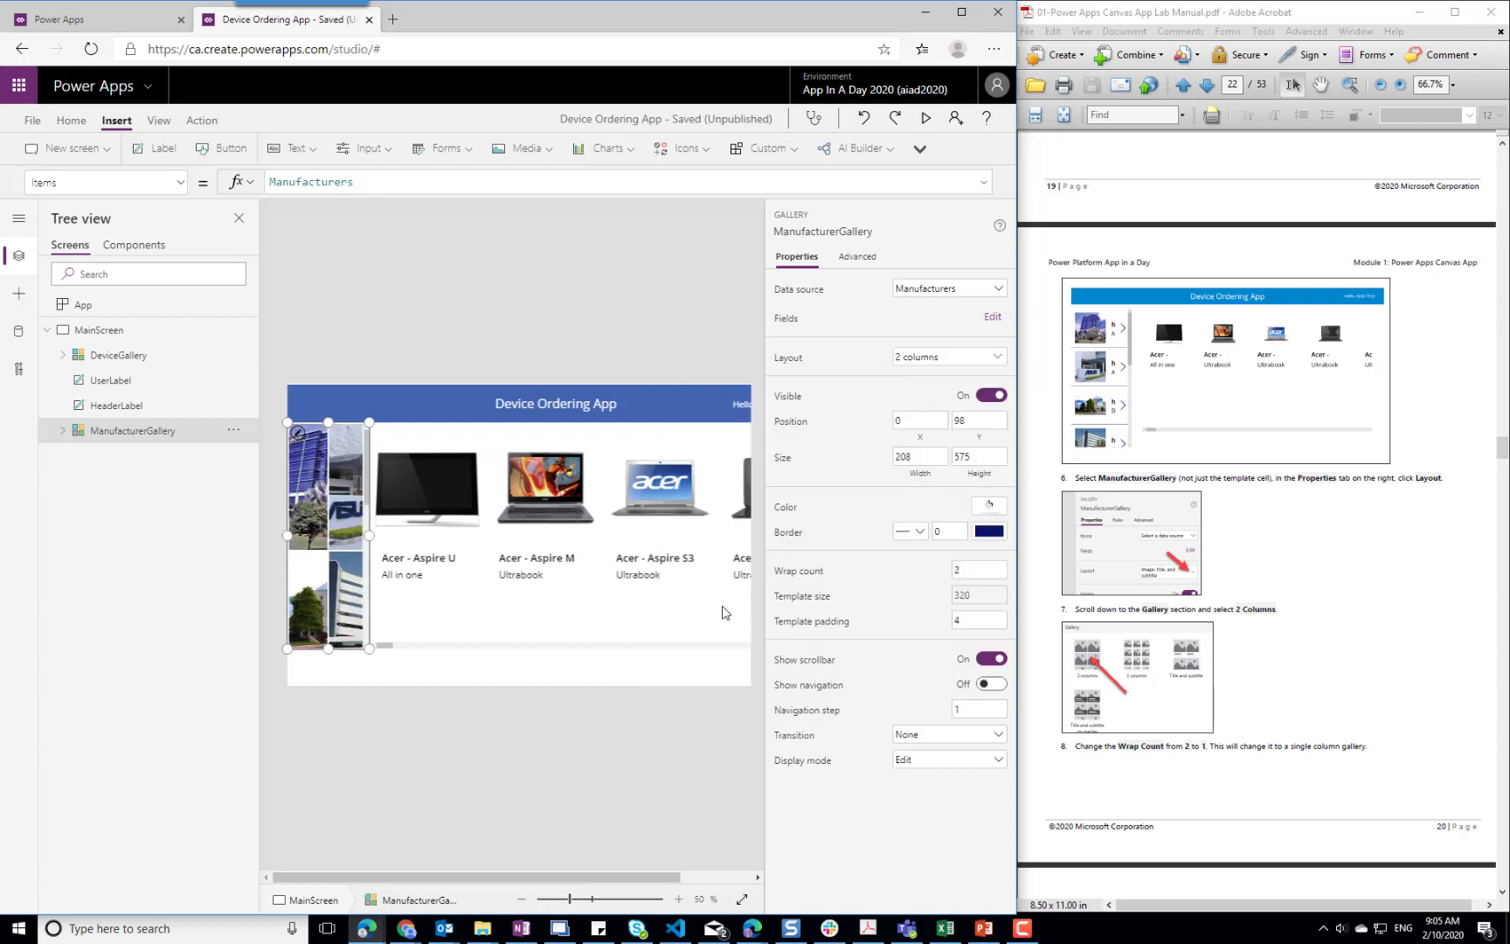
pyautogui.click(986, 569)
pyautogui.click(980, 622)
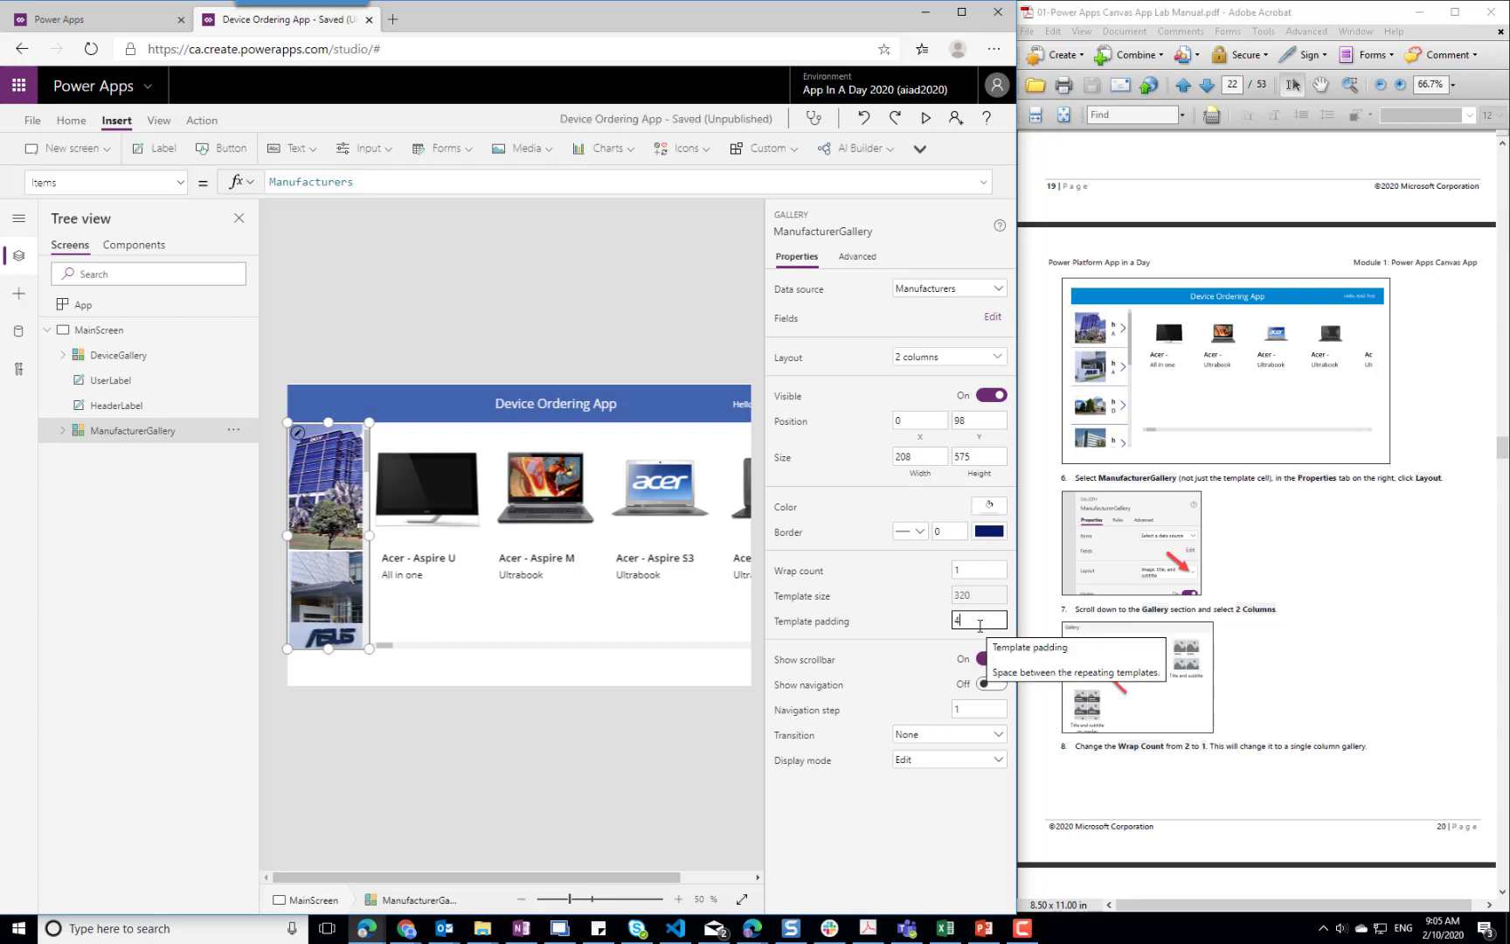
# Reduce the height of the image in ManufacturerGallery's template cell to about 156, as the lab manual shows
pyautogui.scroll(-4, 1383, 605)
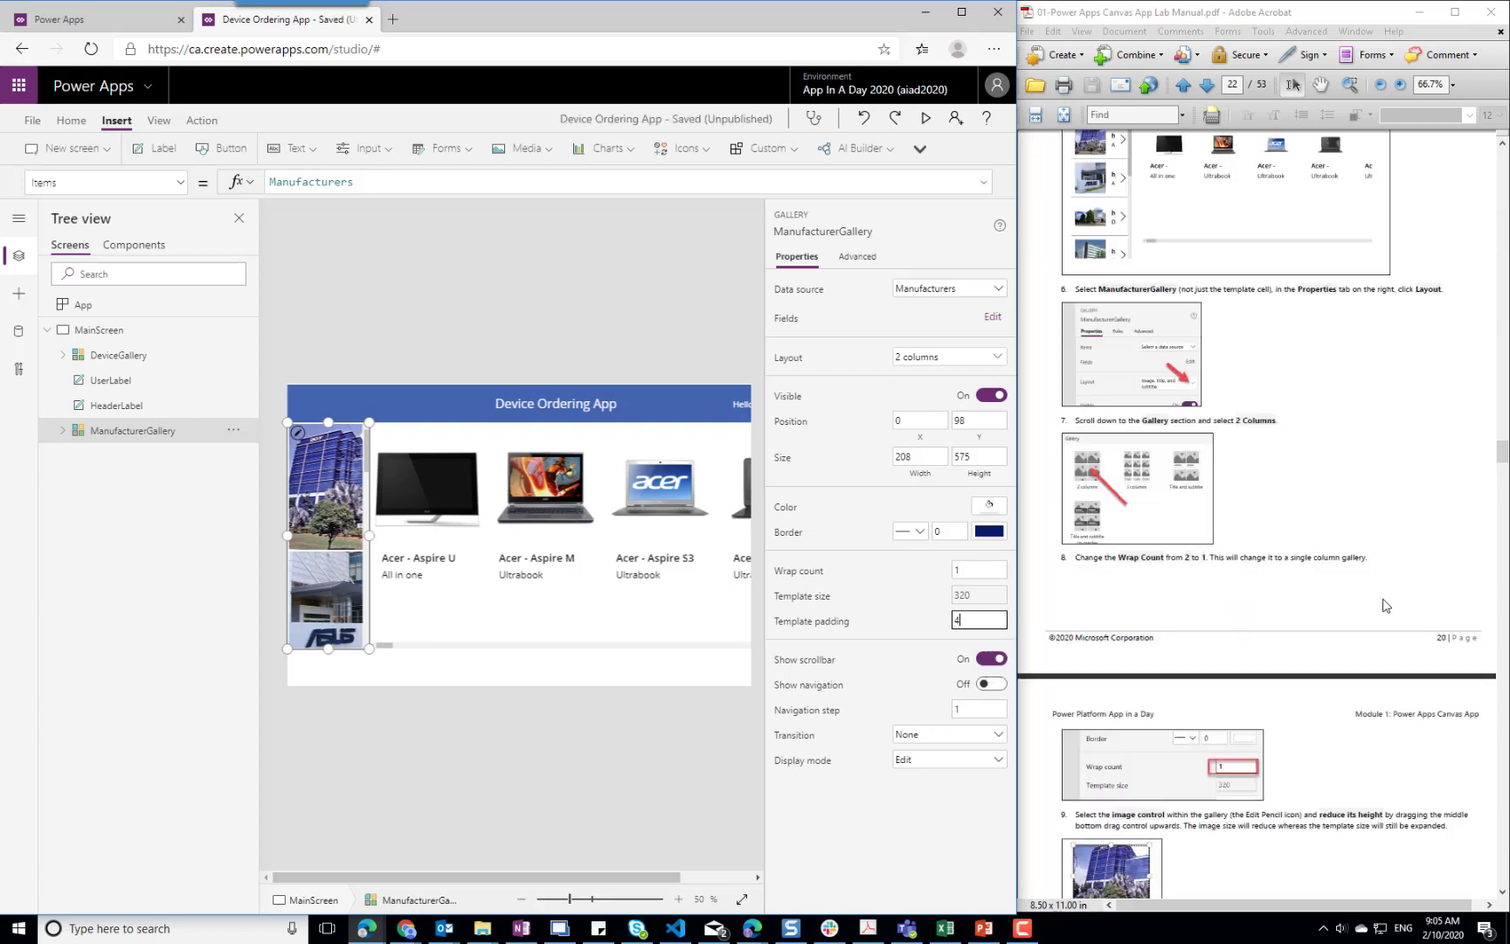
pyautogui.scroll(-4, 1383, 605)
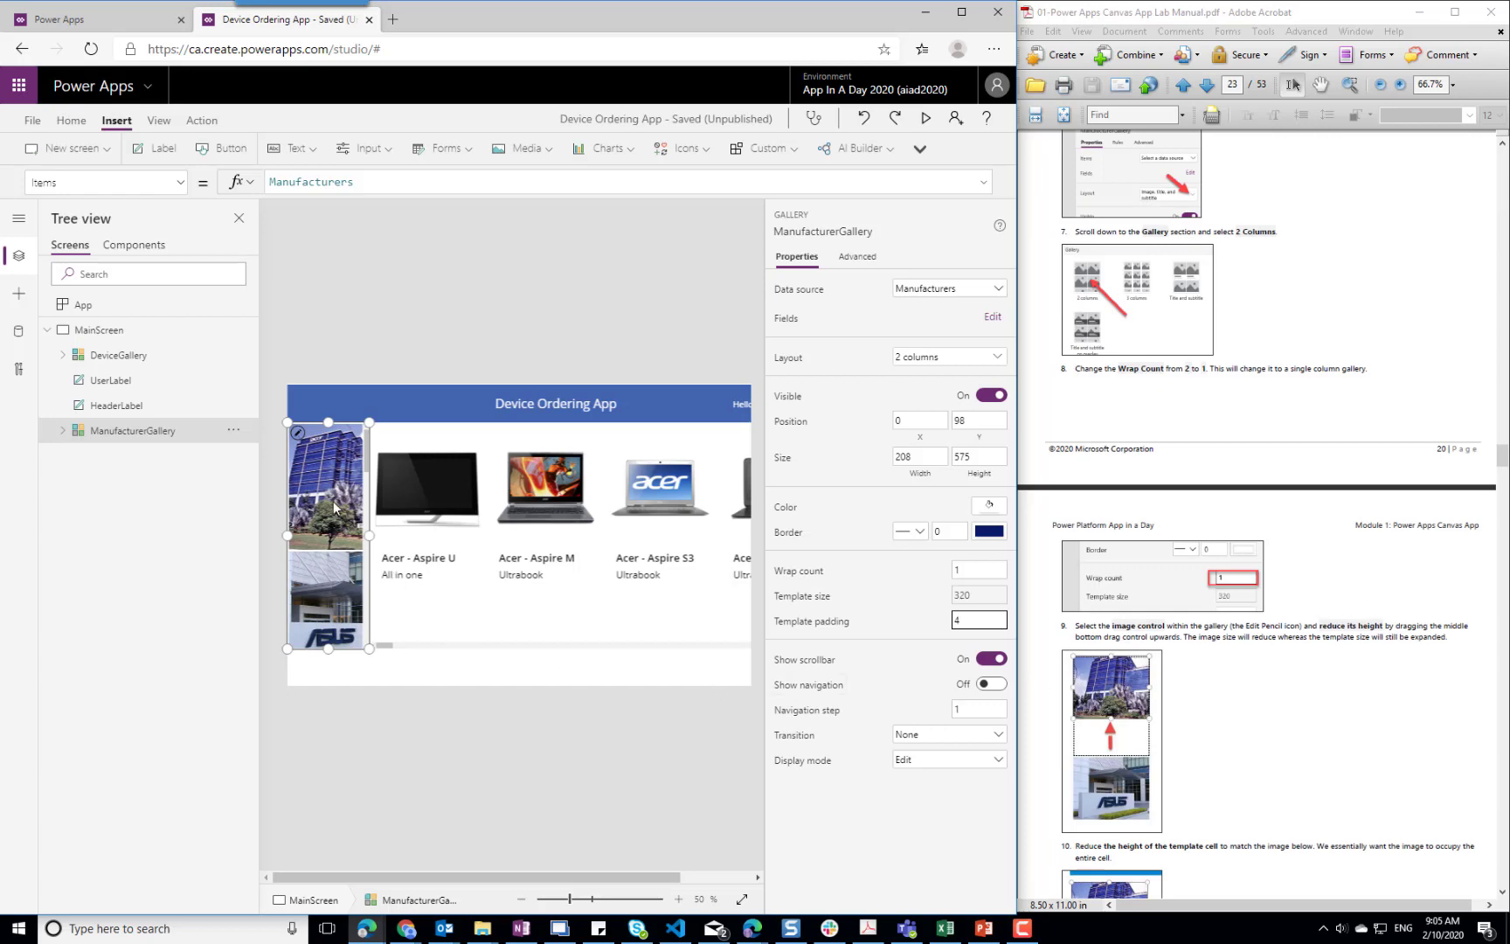
pyautogui.click(310, 453)
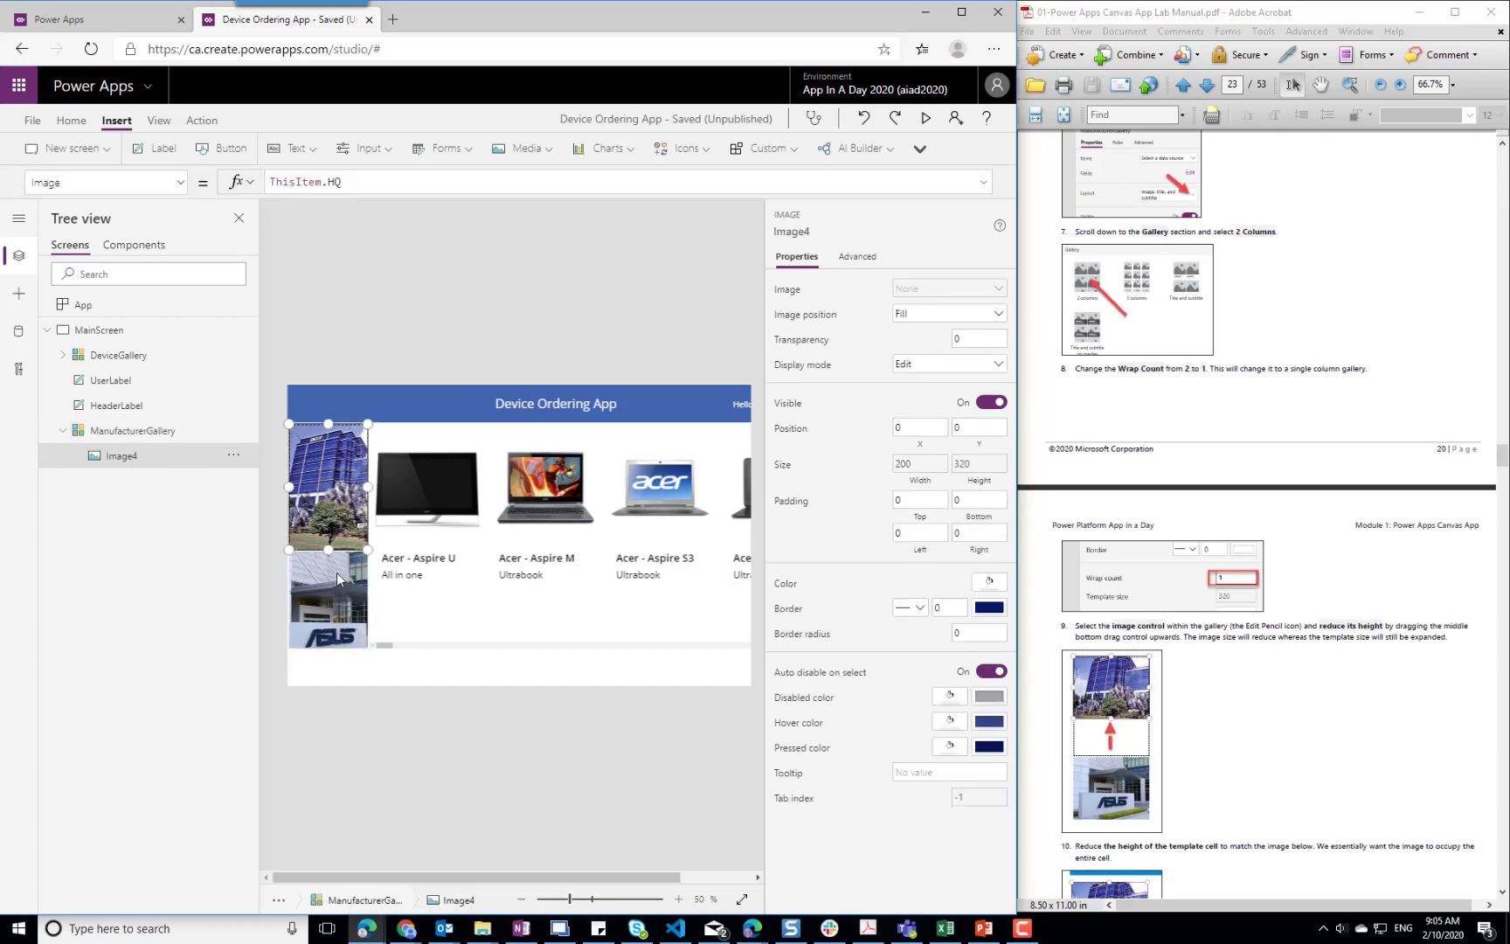
pyautogui.moveTo(328, 550); pyautogui.dragTo(325, 485)
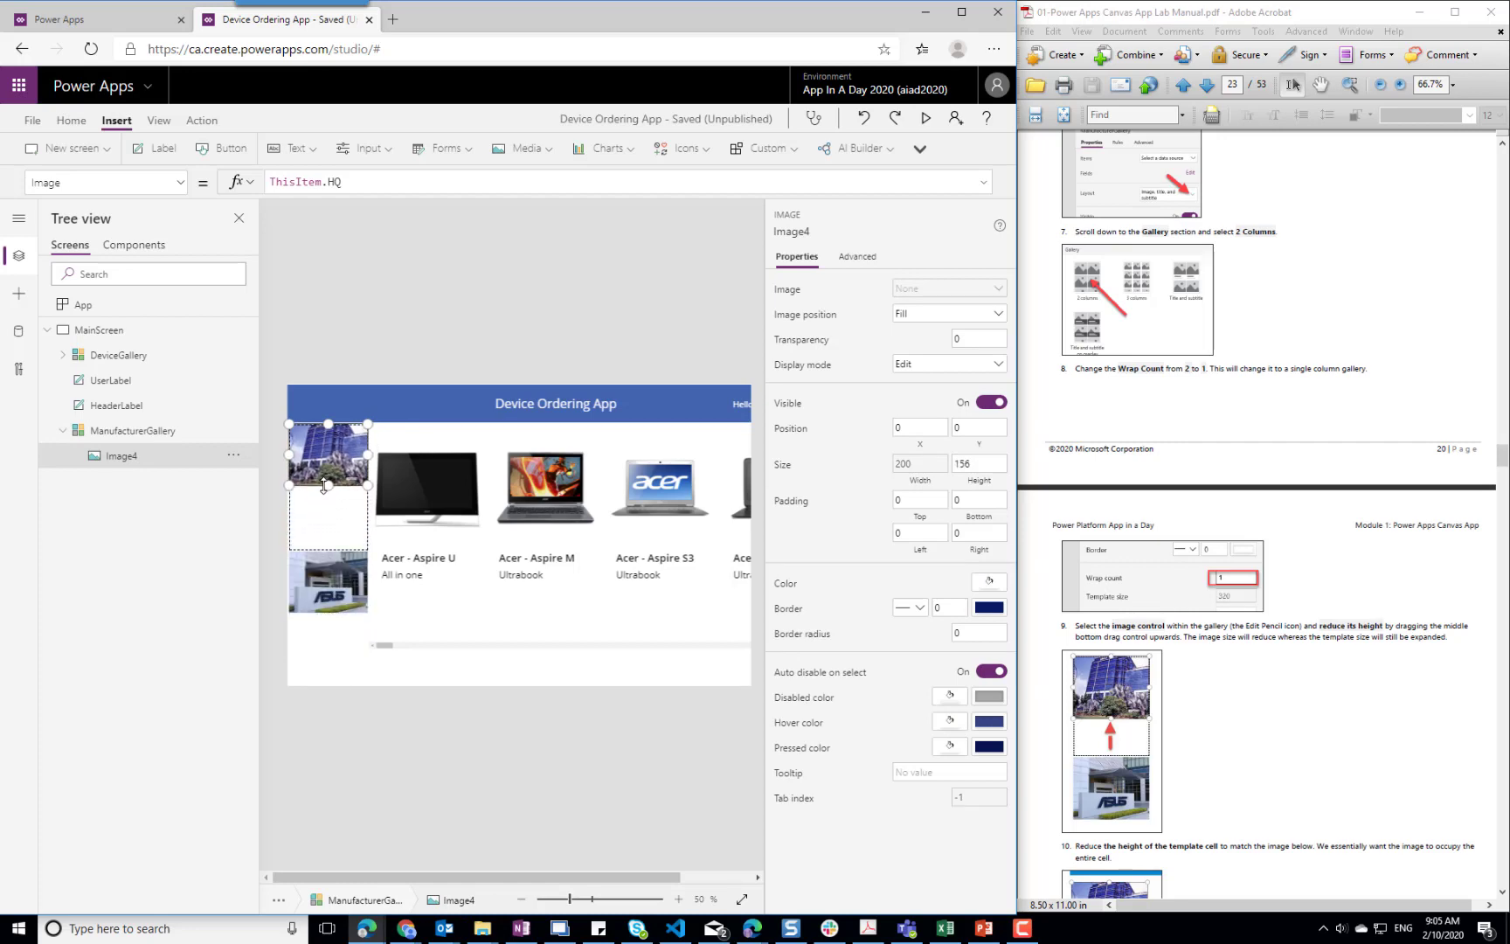
# Shrink ManufacturerGallery's template cell to a template size of about 170 so the image fills it
pyautogui.click(329, 540)
pyautogui.moveTo(328, 539); pyautogui.dragTo(321, 491)
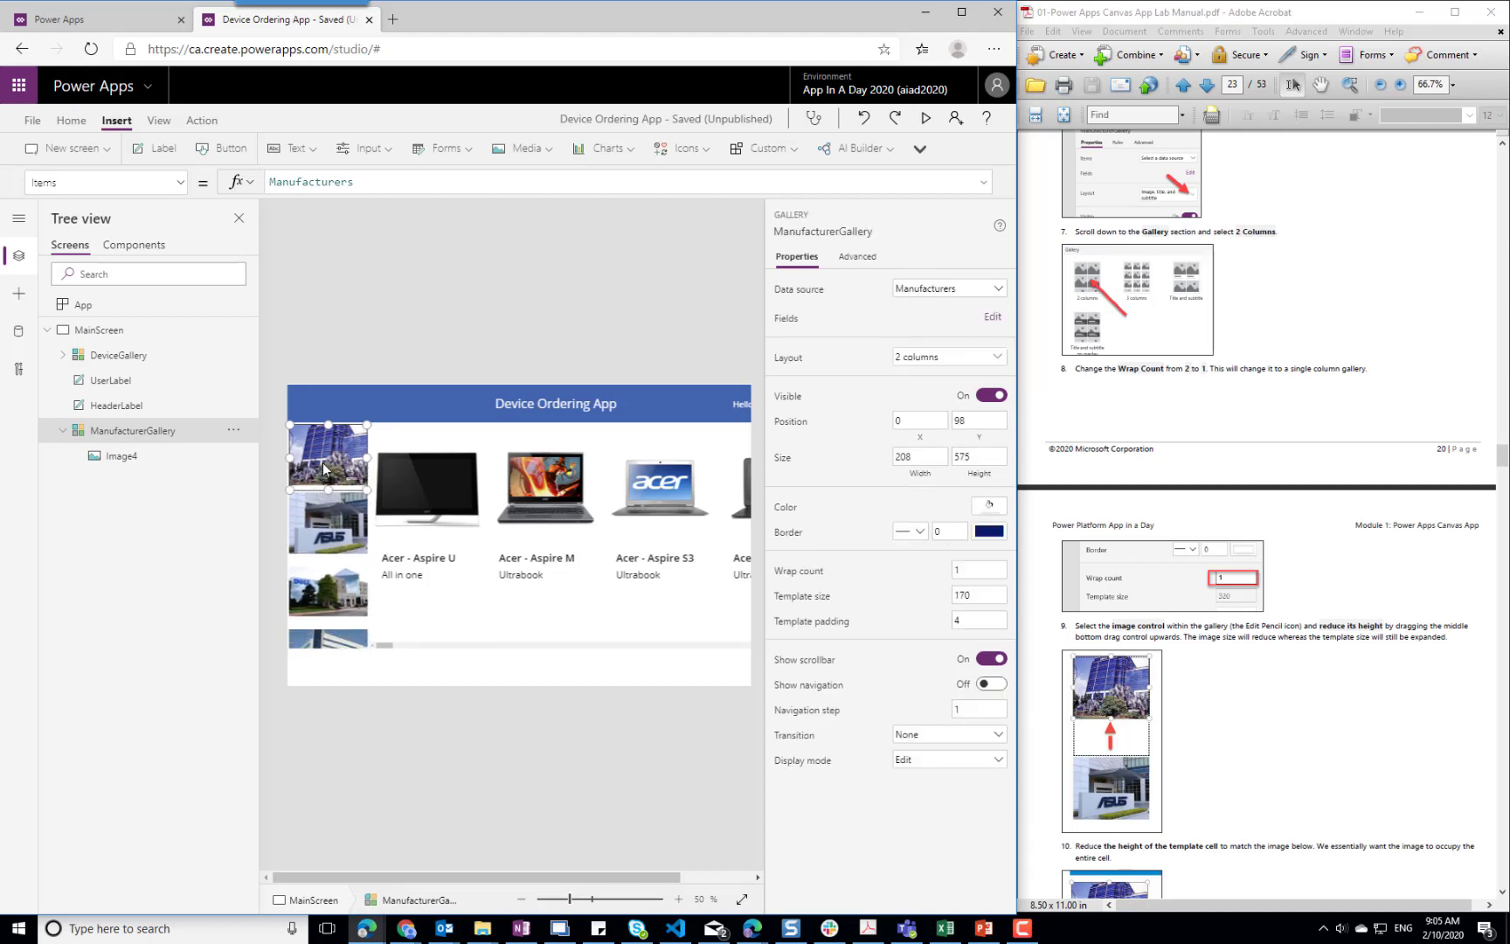
pyautogui.click(322, 462)
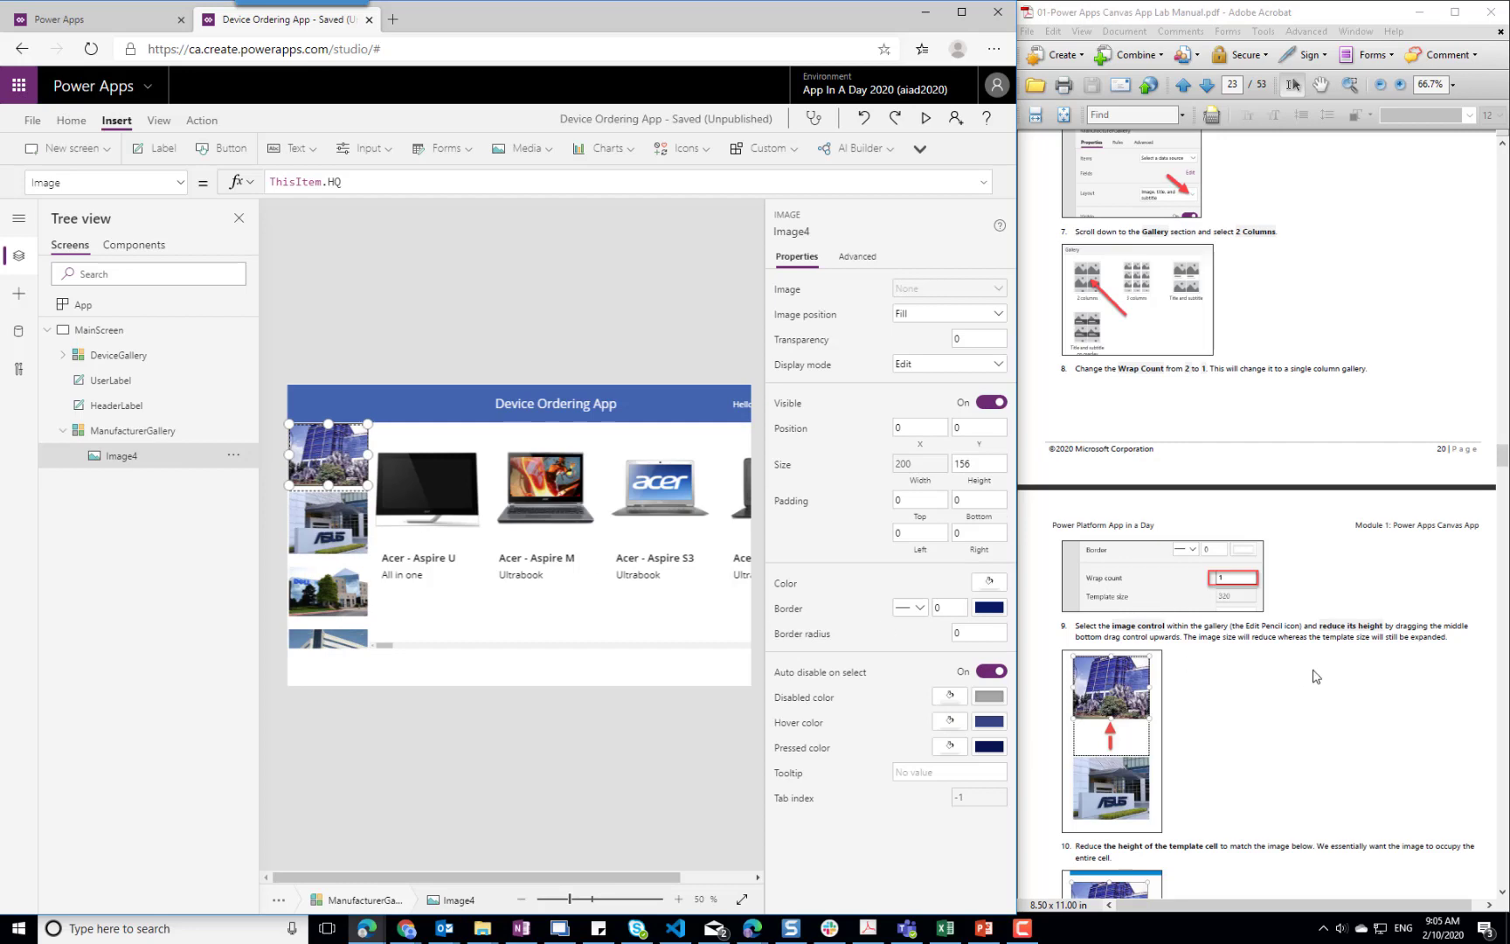
# Save the Device Ordering App, as the next lab manual instruction says
pyautogui.scroll(-3, 1343, 677)
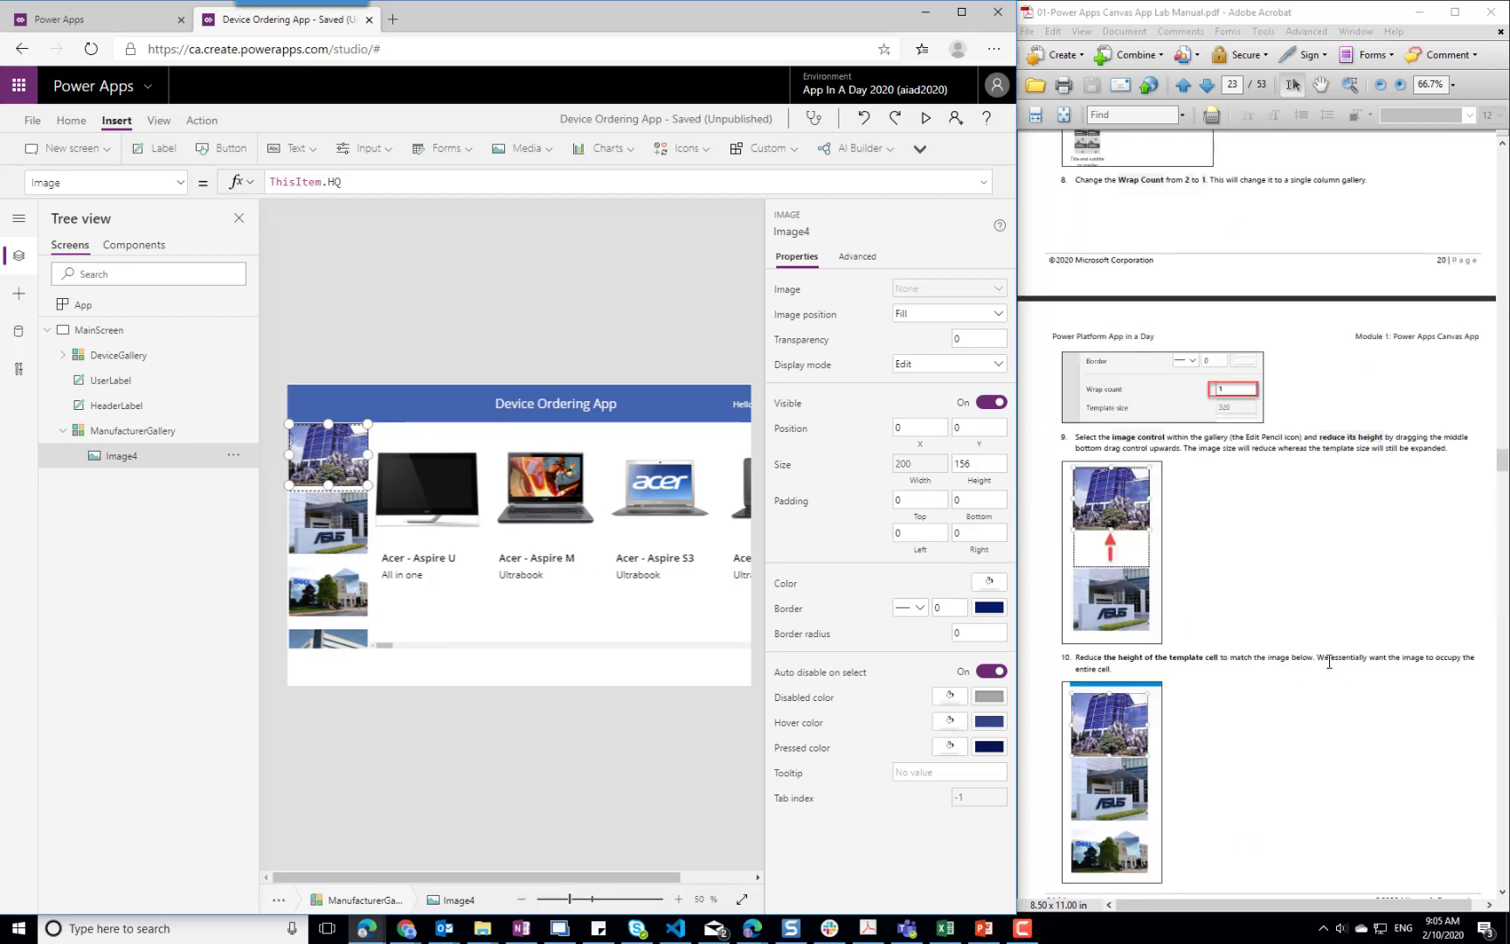
pyautogui.scroll(-3, 1327, 661)
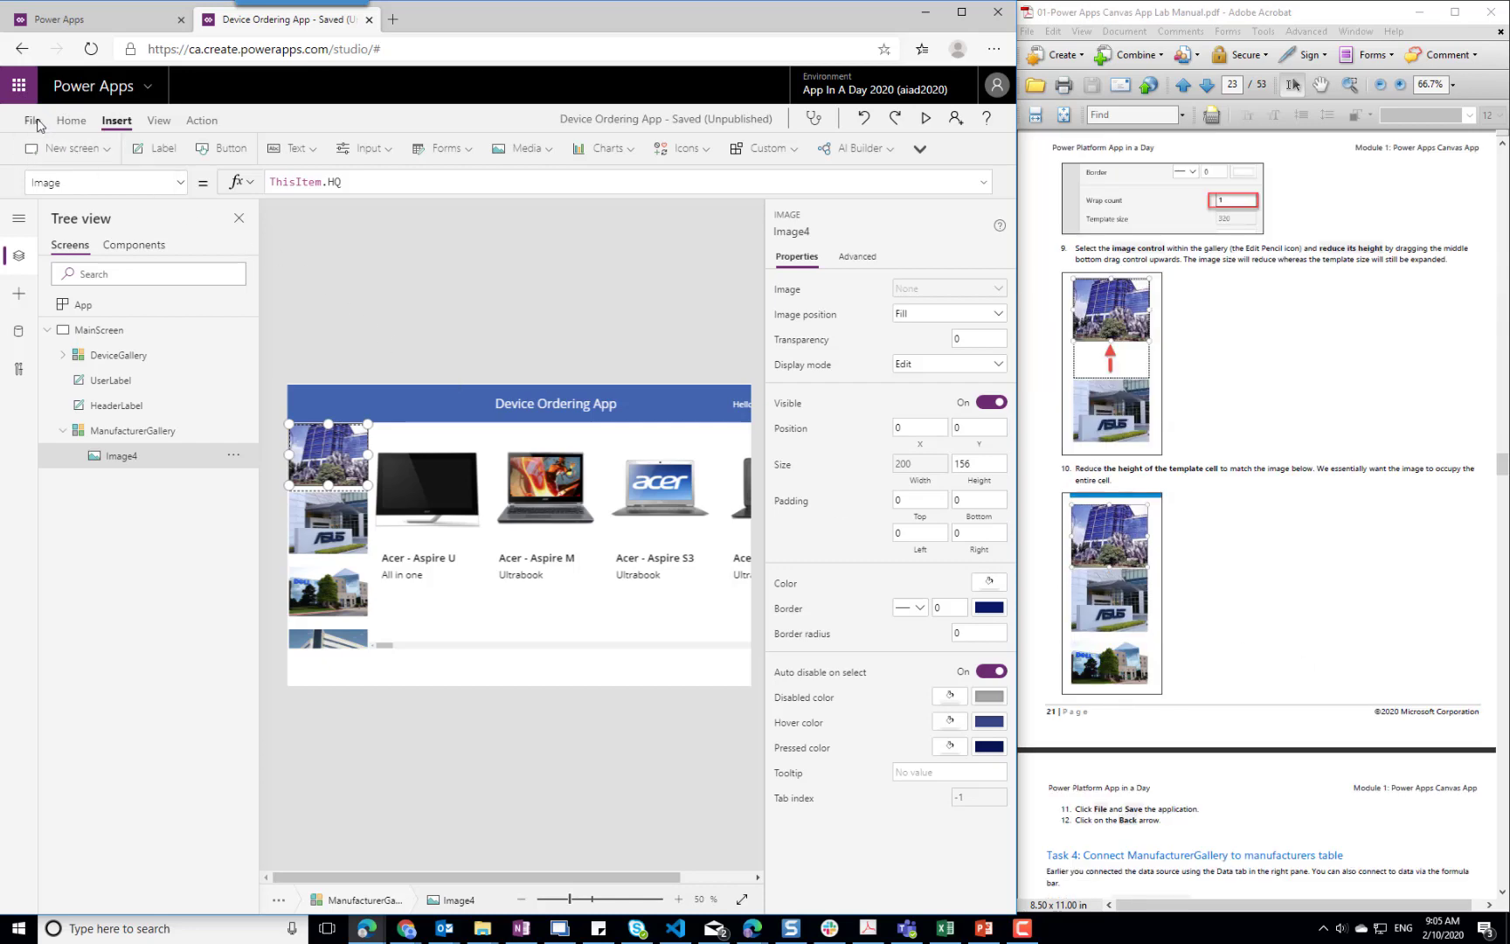
pyautogui.click(35, 125)
pyautogui.click(218, 358)
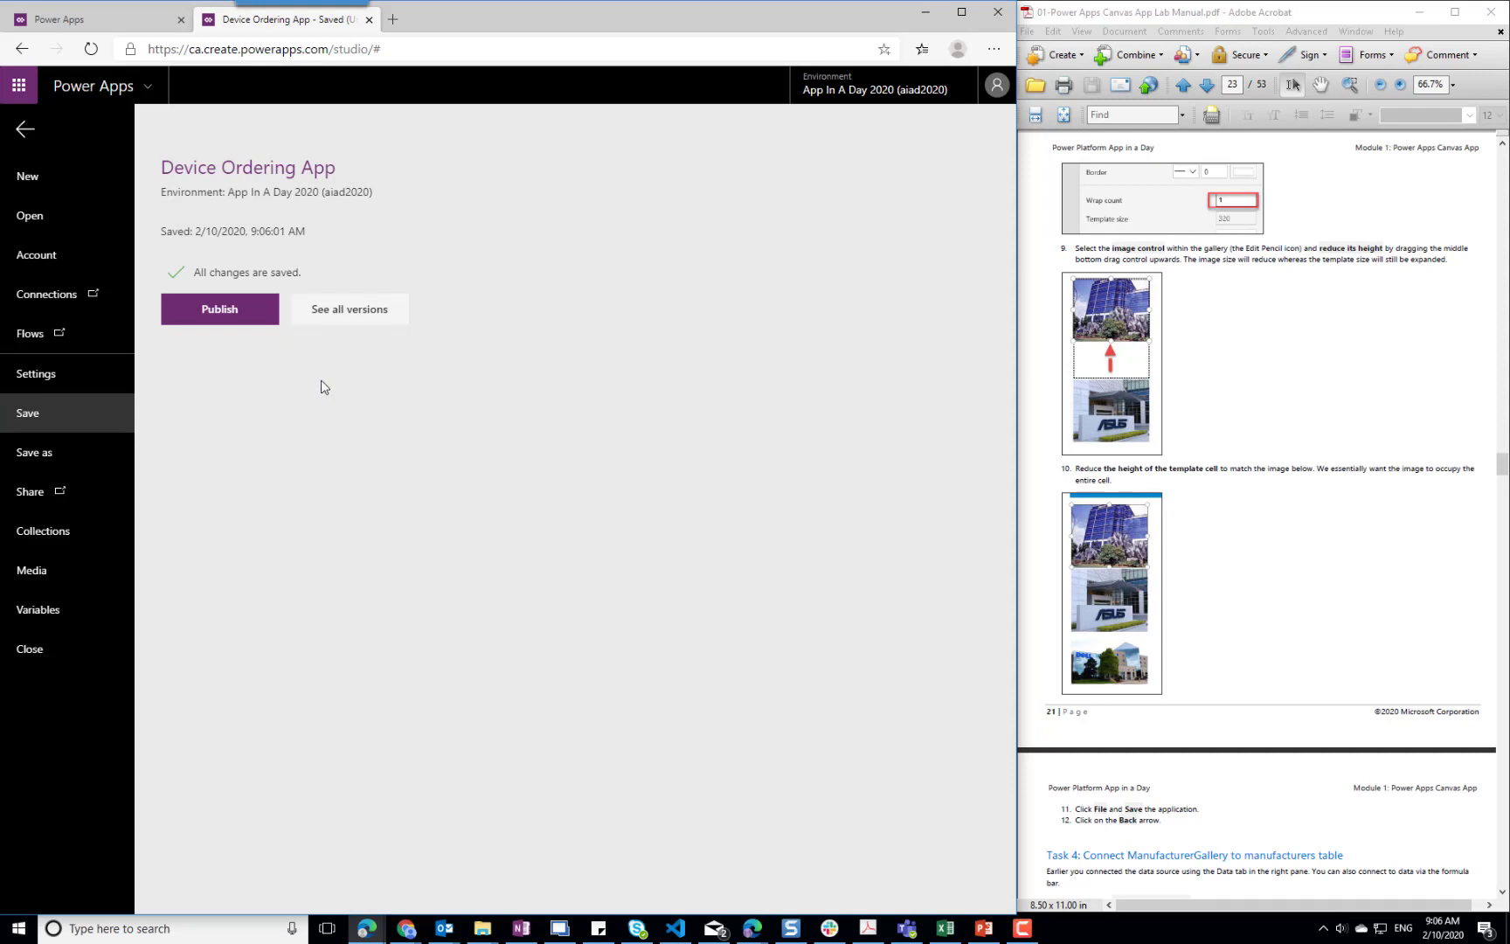
# Return to the app canvas and change the ManufacturerGallery image's Image formula to ThisItem.Logo
pyautogui.click(24, 130)
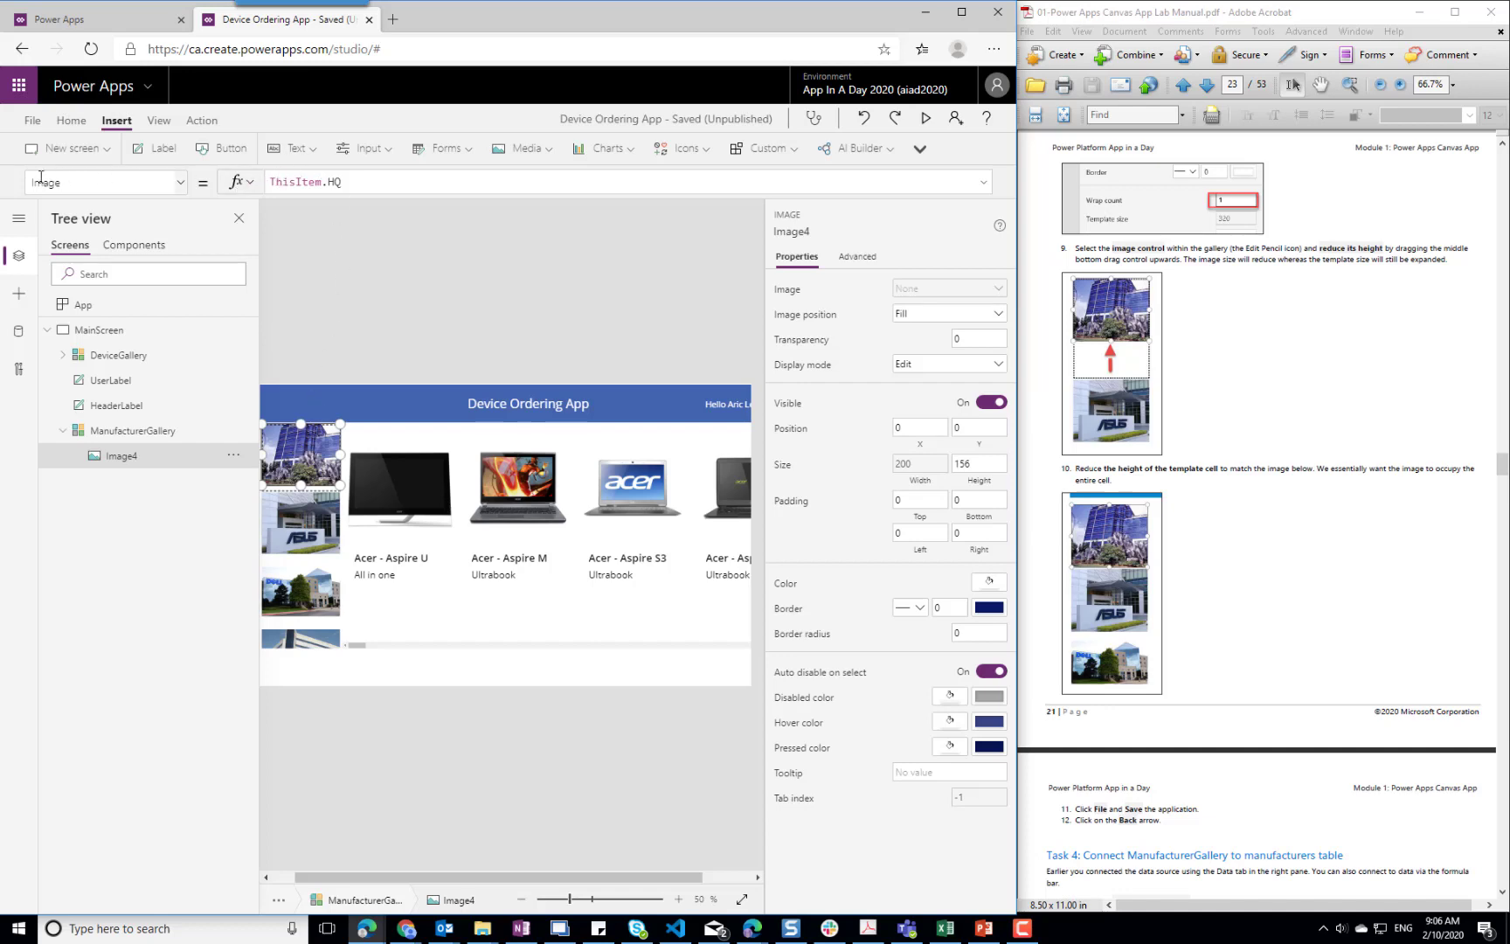
pyautogui.click(358, 182)
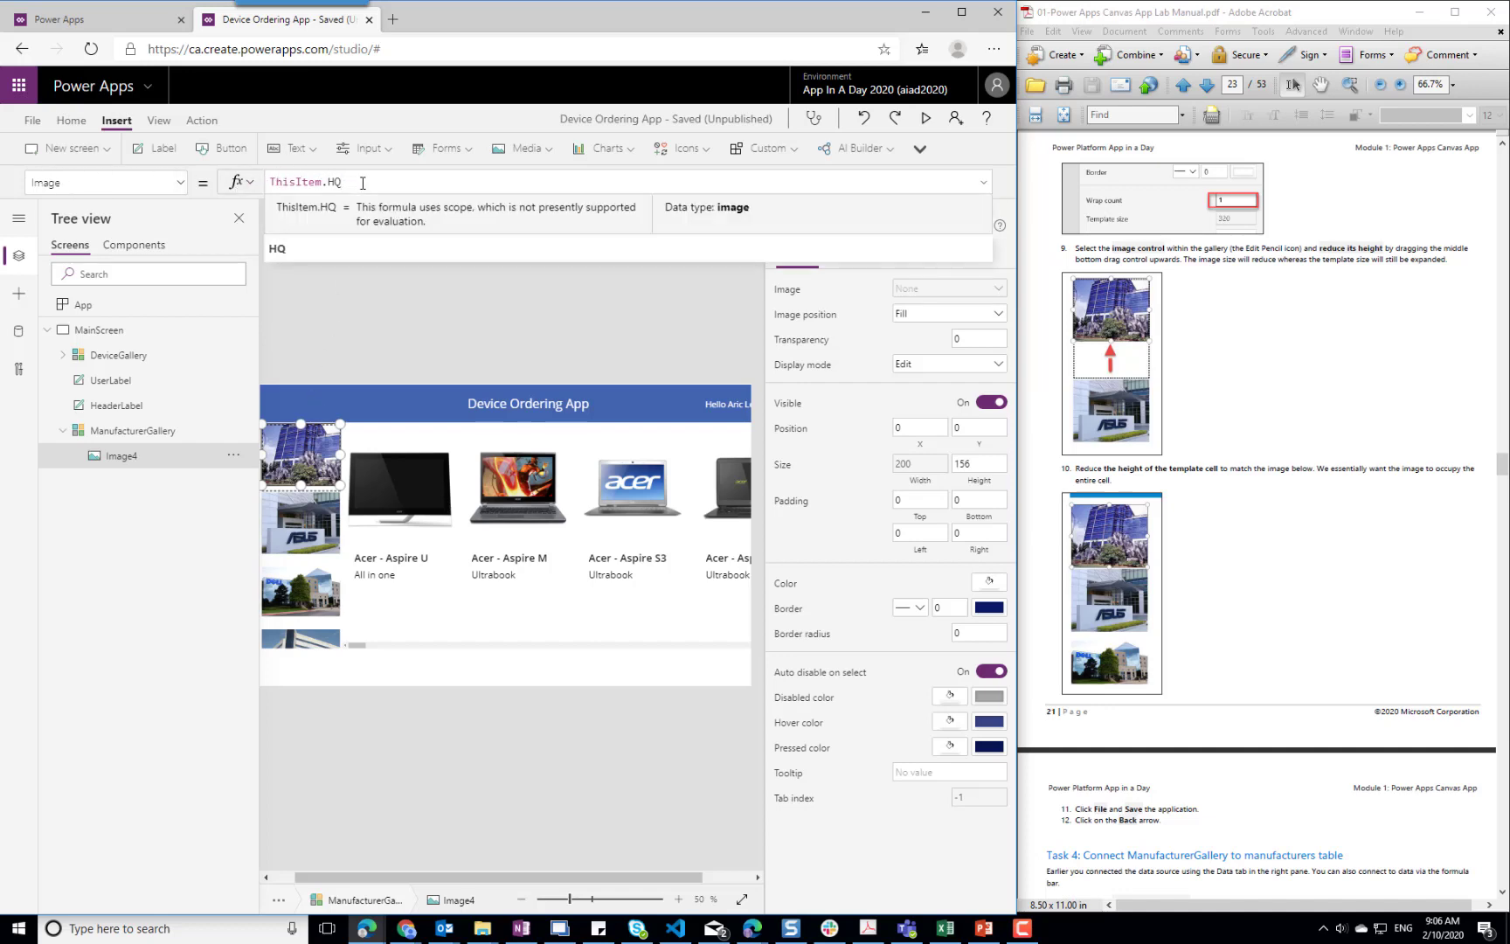
pyautogui.press('BackSpace')
pyautogui.press('BackSpace')
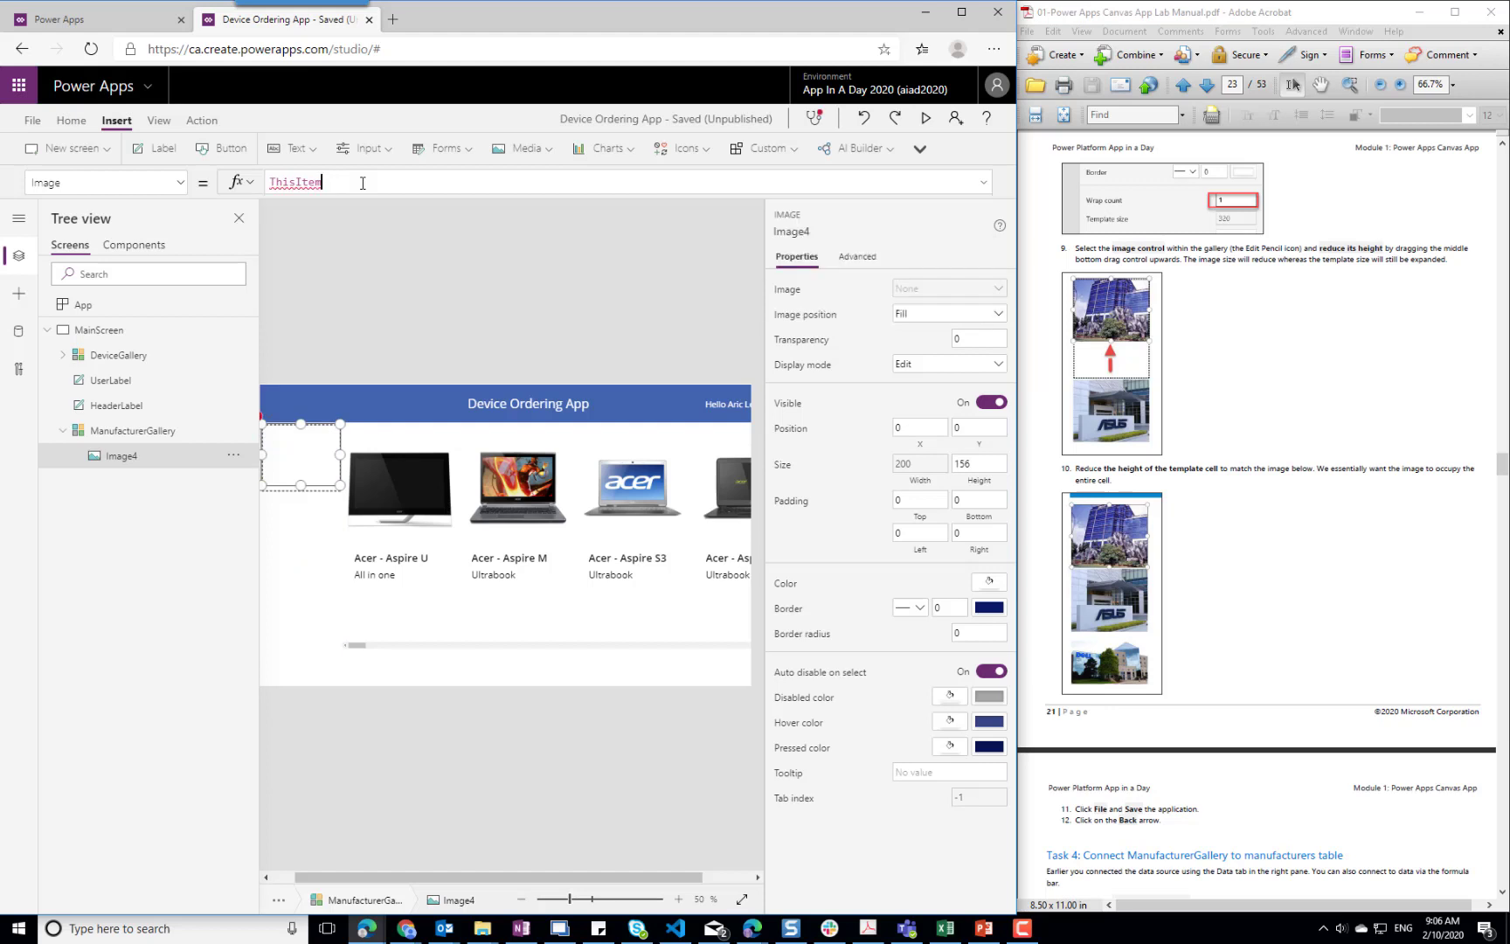
pyautogui.write('Logo')
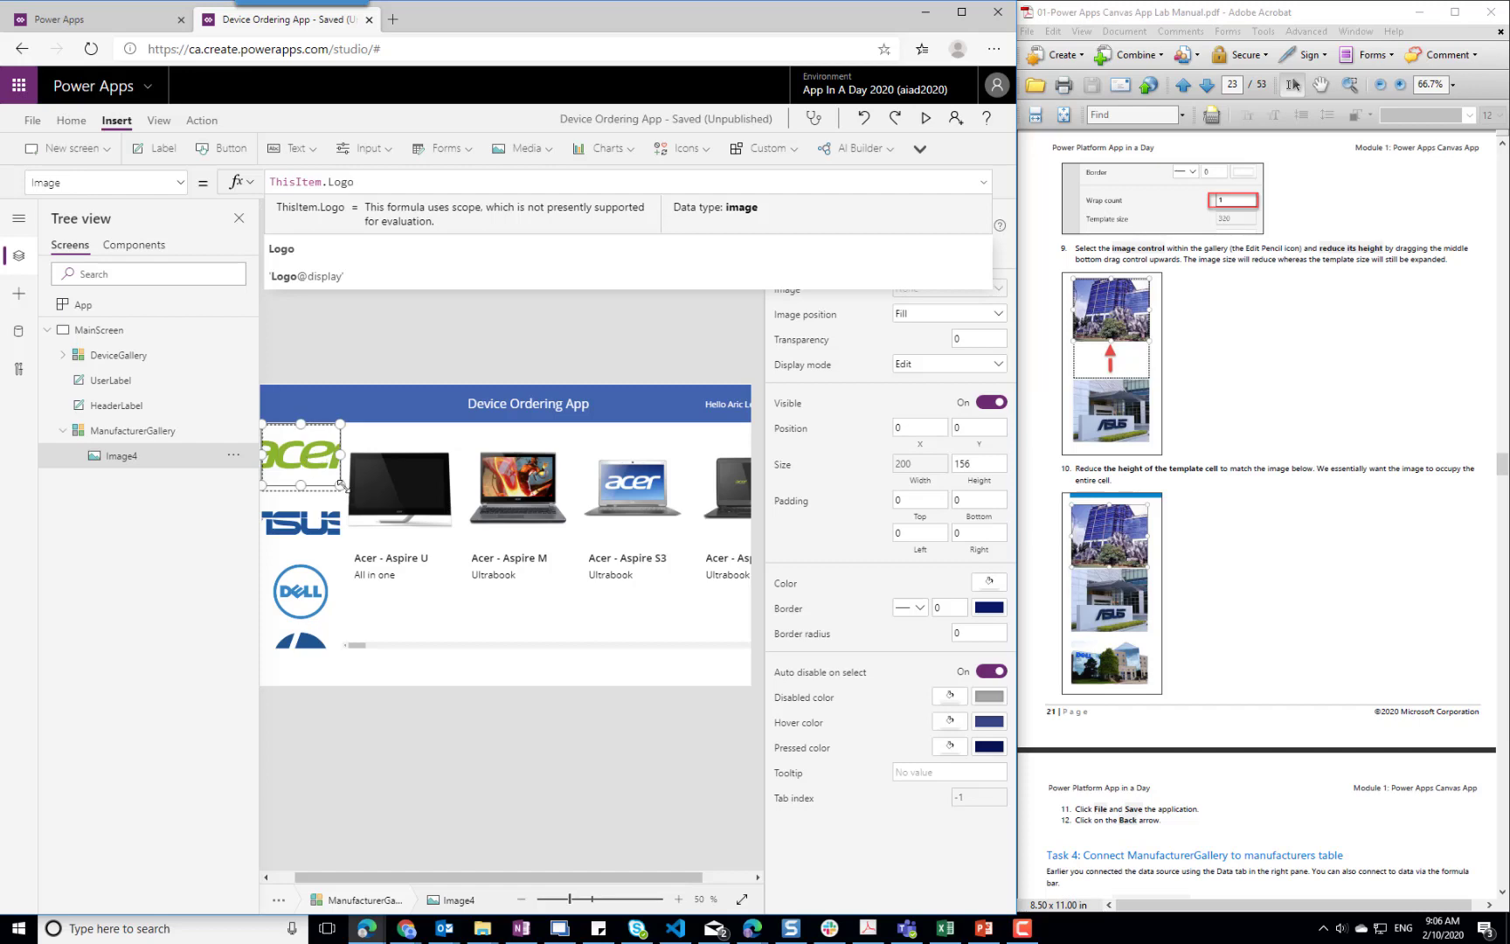
# Resize the logo image in ManufacturerGallery's first cell to about 180 by 100 and shrink the template size to about 96
pyautogui.moveTo(340, 484); pyautogui.dragTo(321, 462)
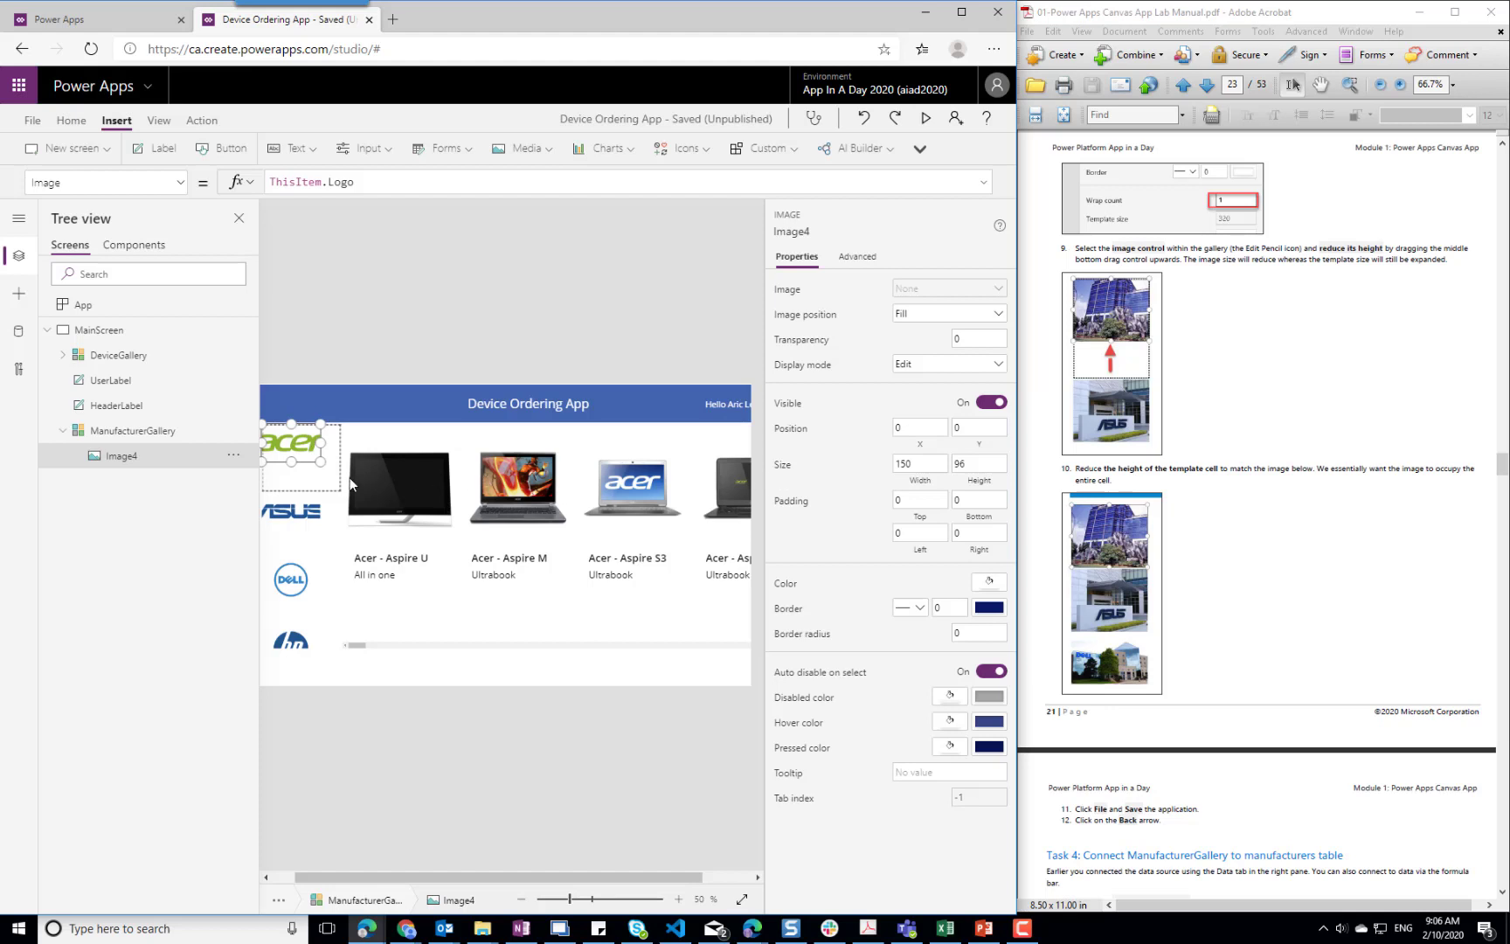
pyautogui.moveTo(298, 442); pyautogui.dragTo(310, 442)
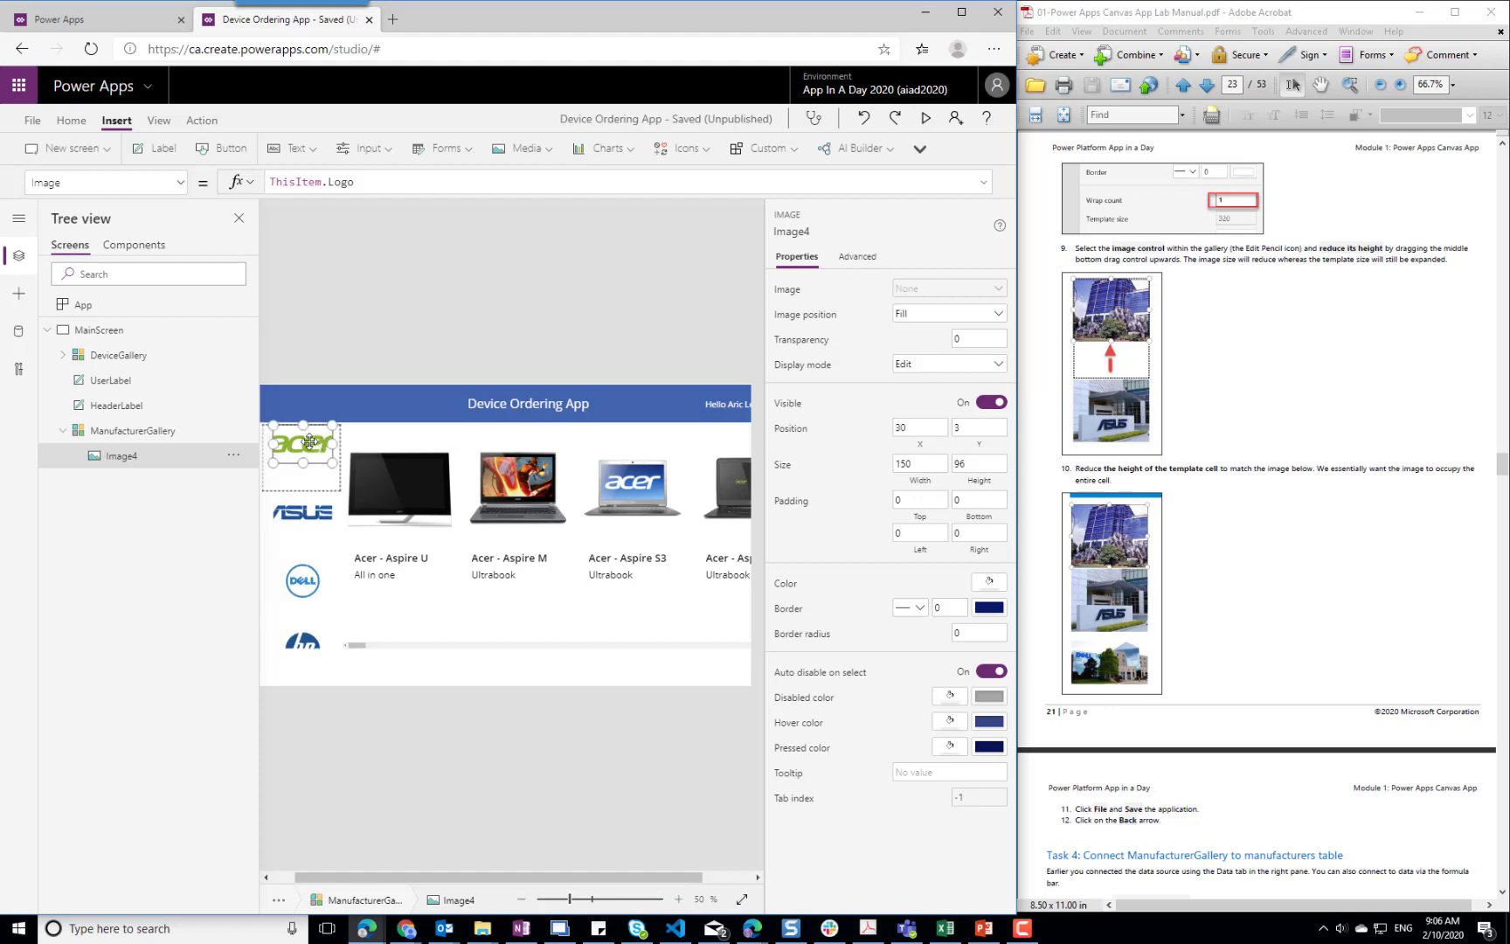
pyautogui.moveTo(274, 463)
pyautogui.mouseDown()
pyautogui.moveTo(333, 465)
pyautogui.moveTo(303, 483)
pyautogui.moveTo(304, 463)
pyautogui.mouseUp()
pyautogui.click(301, 492)
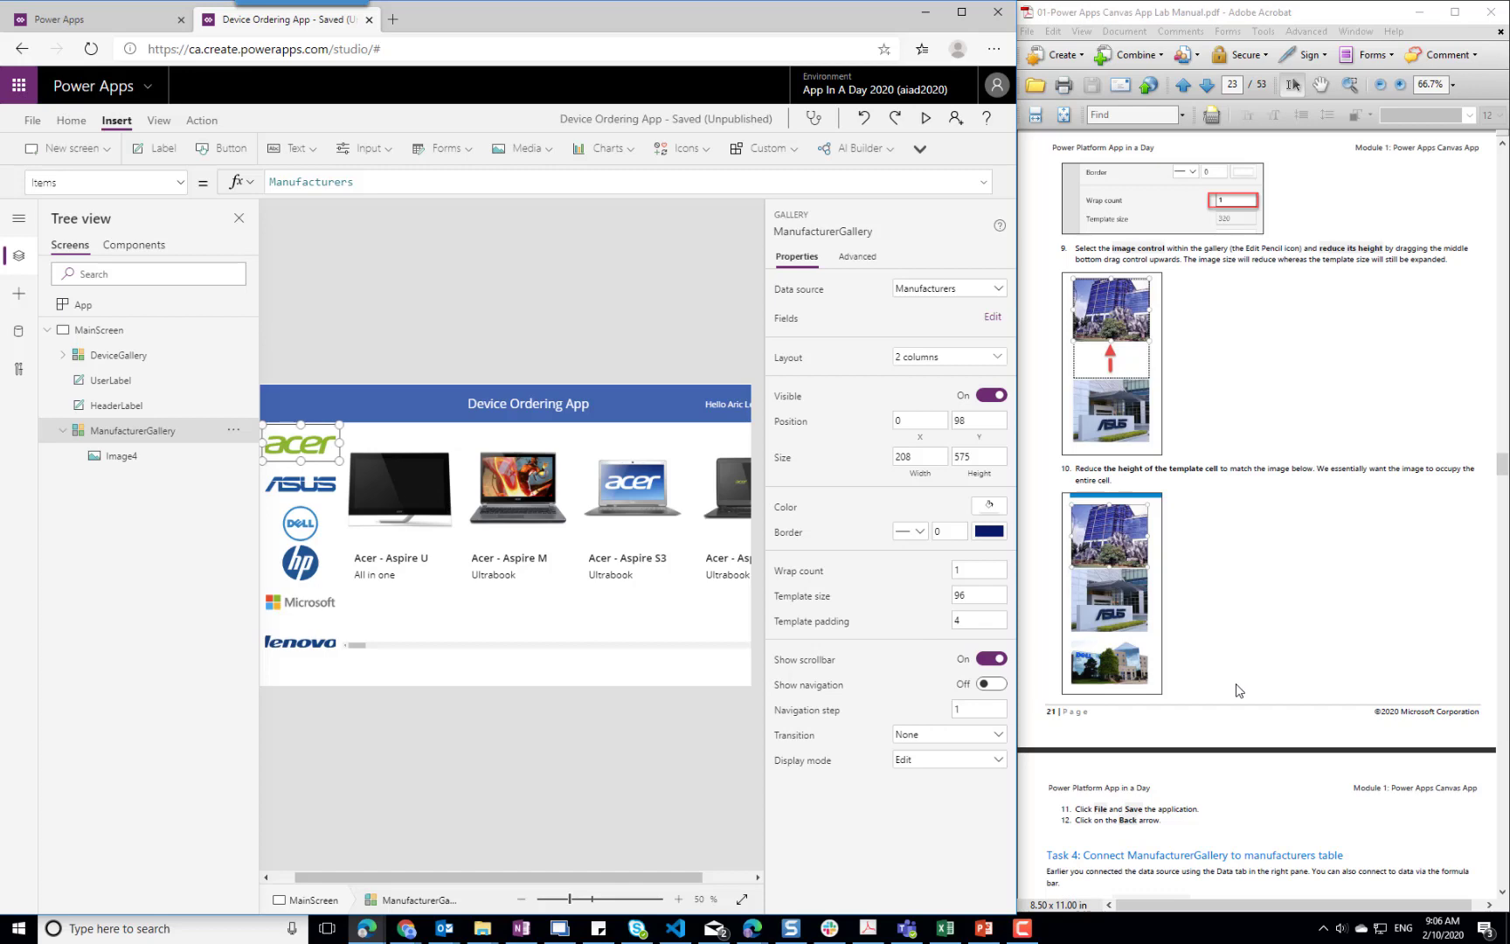
# Set the ManufacturerGallery logo image's Image position to Fit as the lab manual says, and bring Task 5 of the manual into view
pyautogui.scroll(-3, 1237, 690)
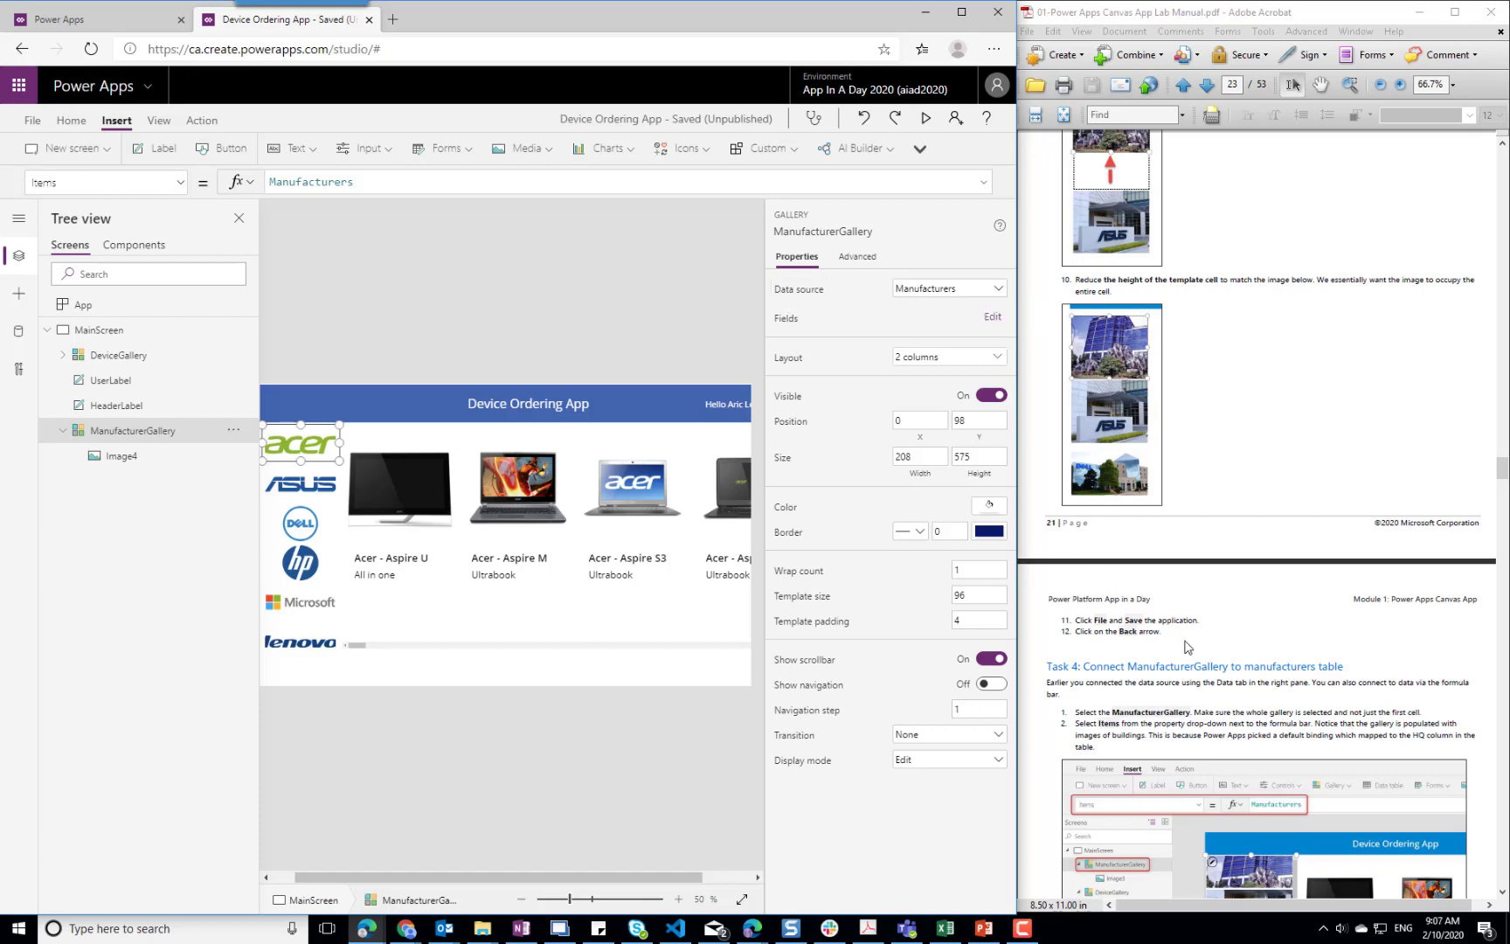
pyautogui.scroll(-3, 1187, 647)
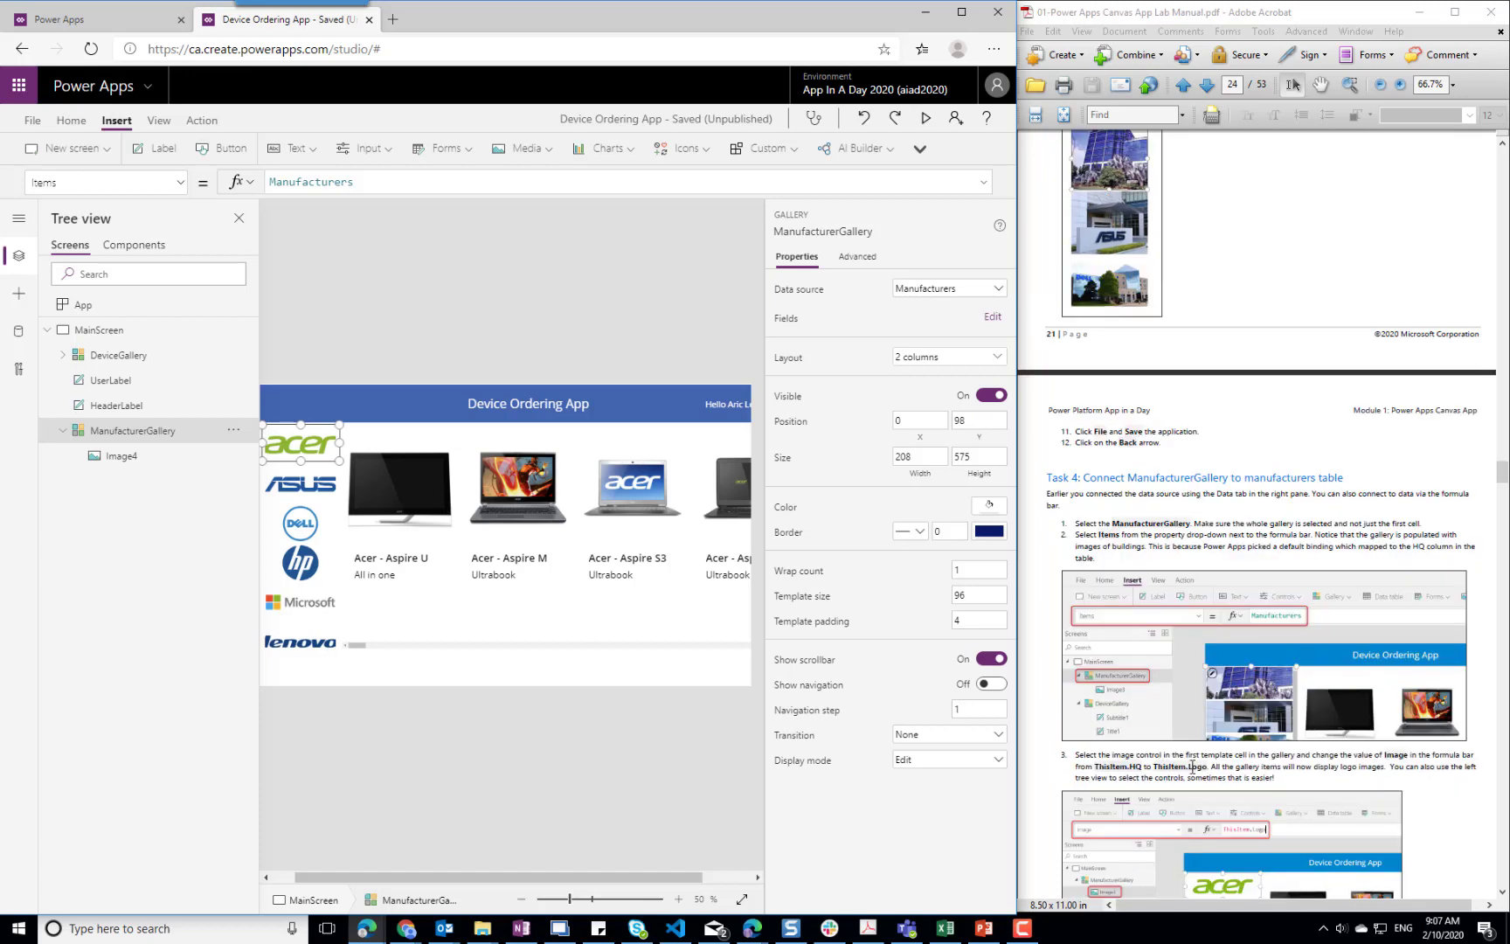
pyautogui.click(305, 447)
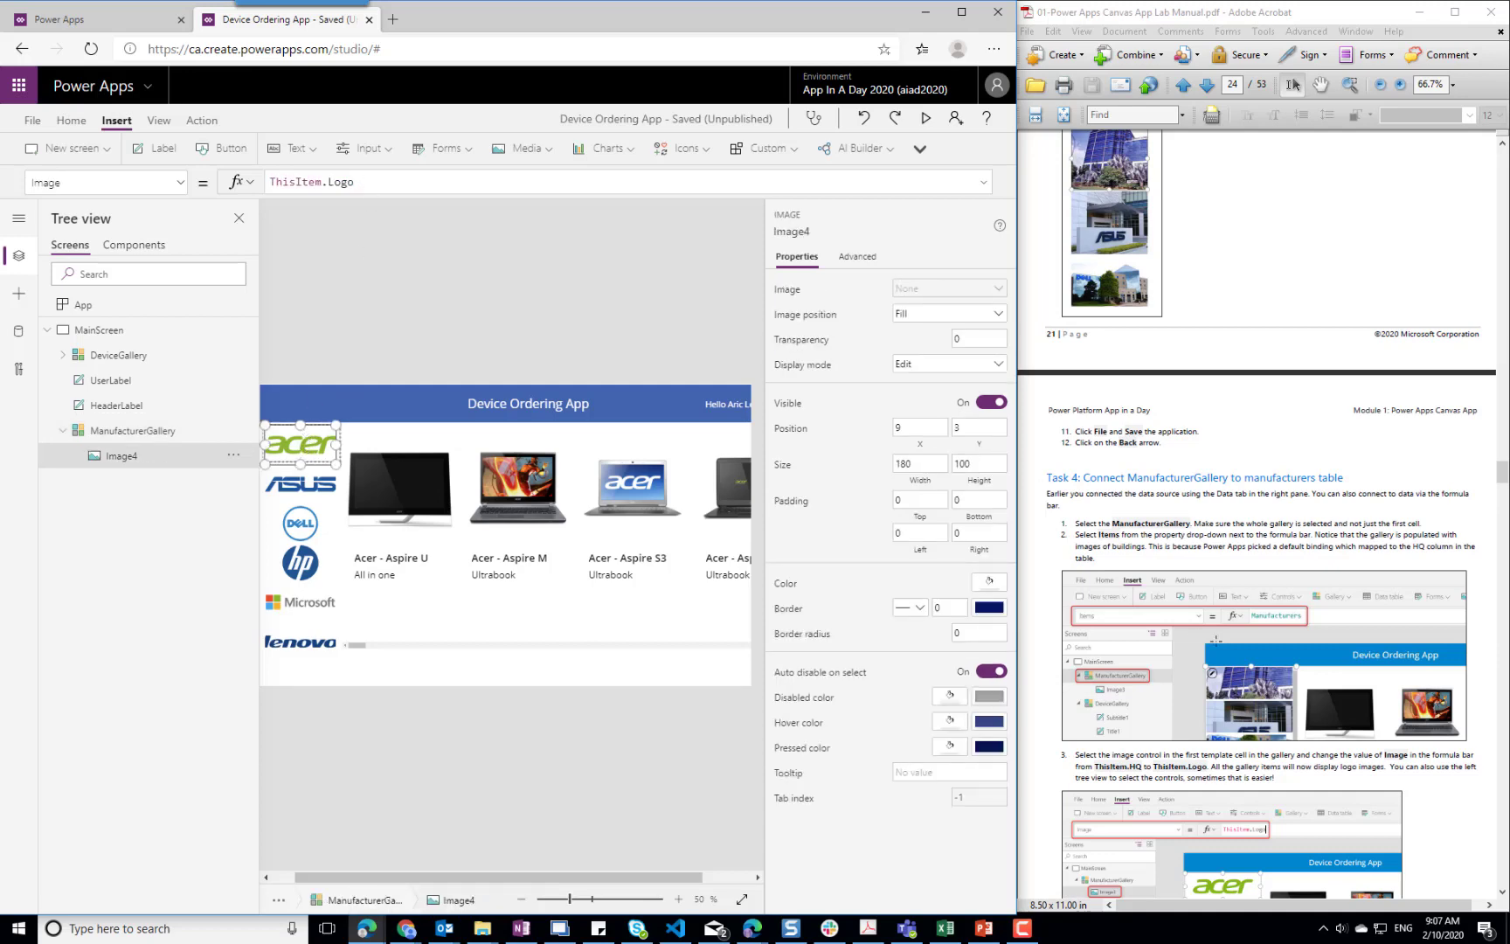
pyautogui.scroll(-3, 1329, 573)
pyautogui.scroll(-6, 1329, 573)
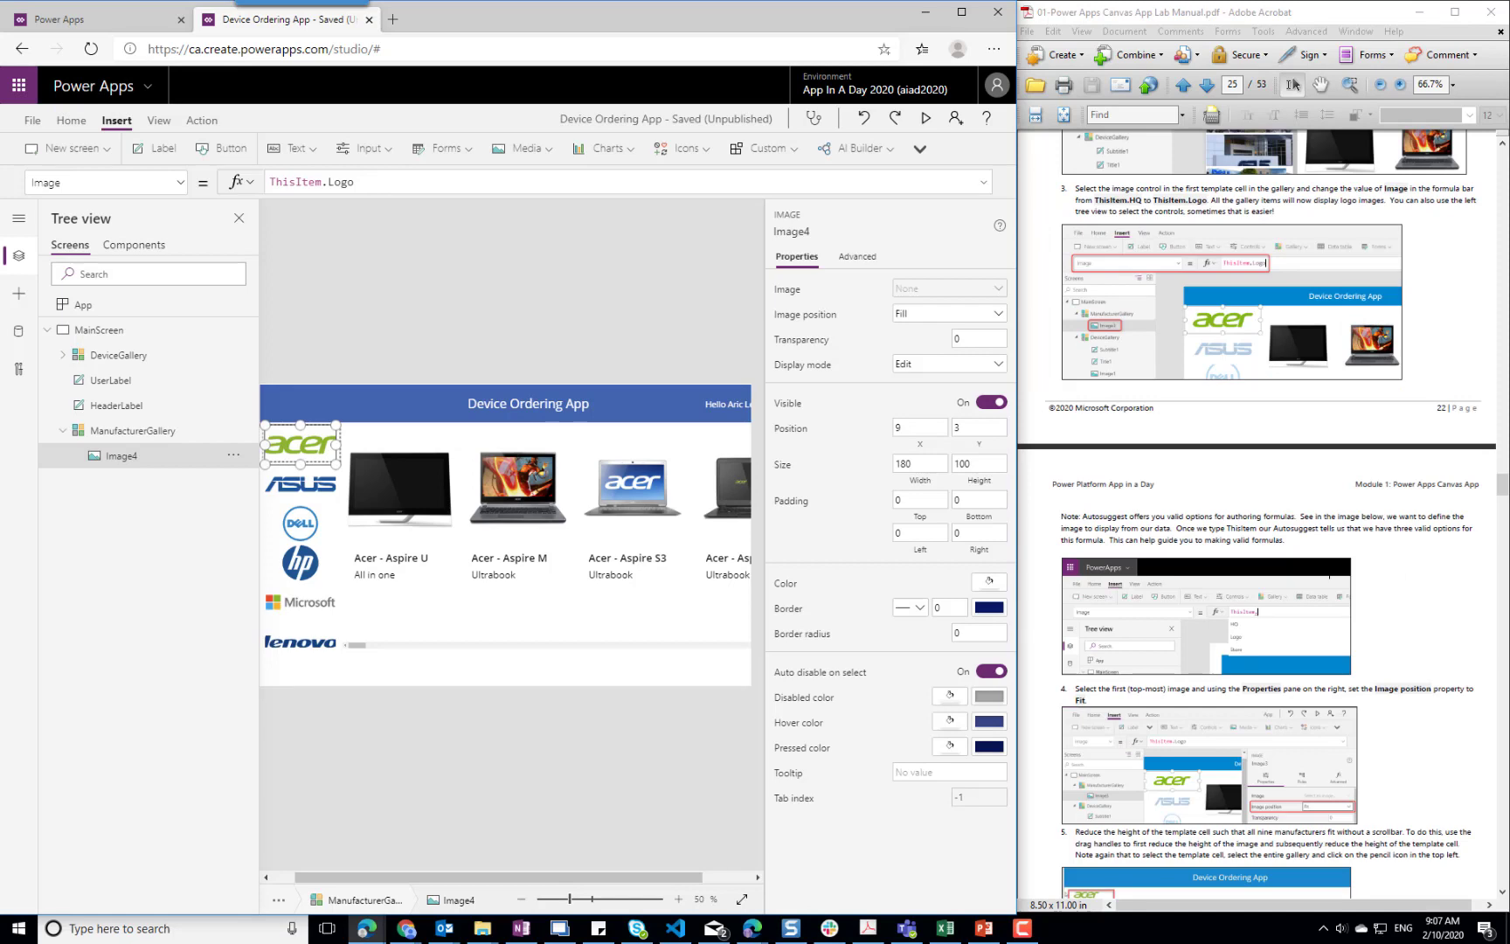
pyautogui.scroll(-3, 1329, 572)
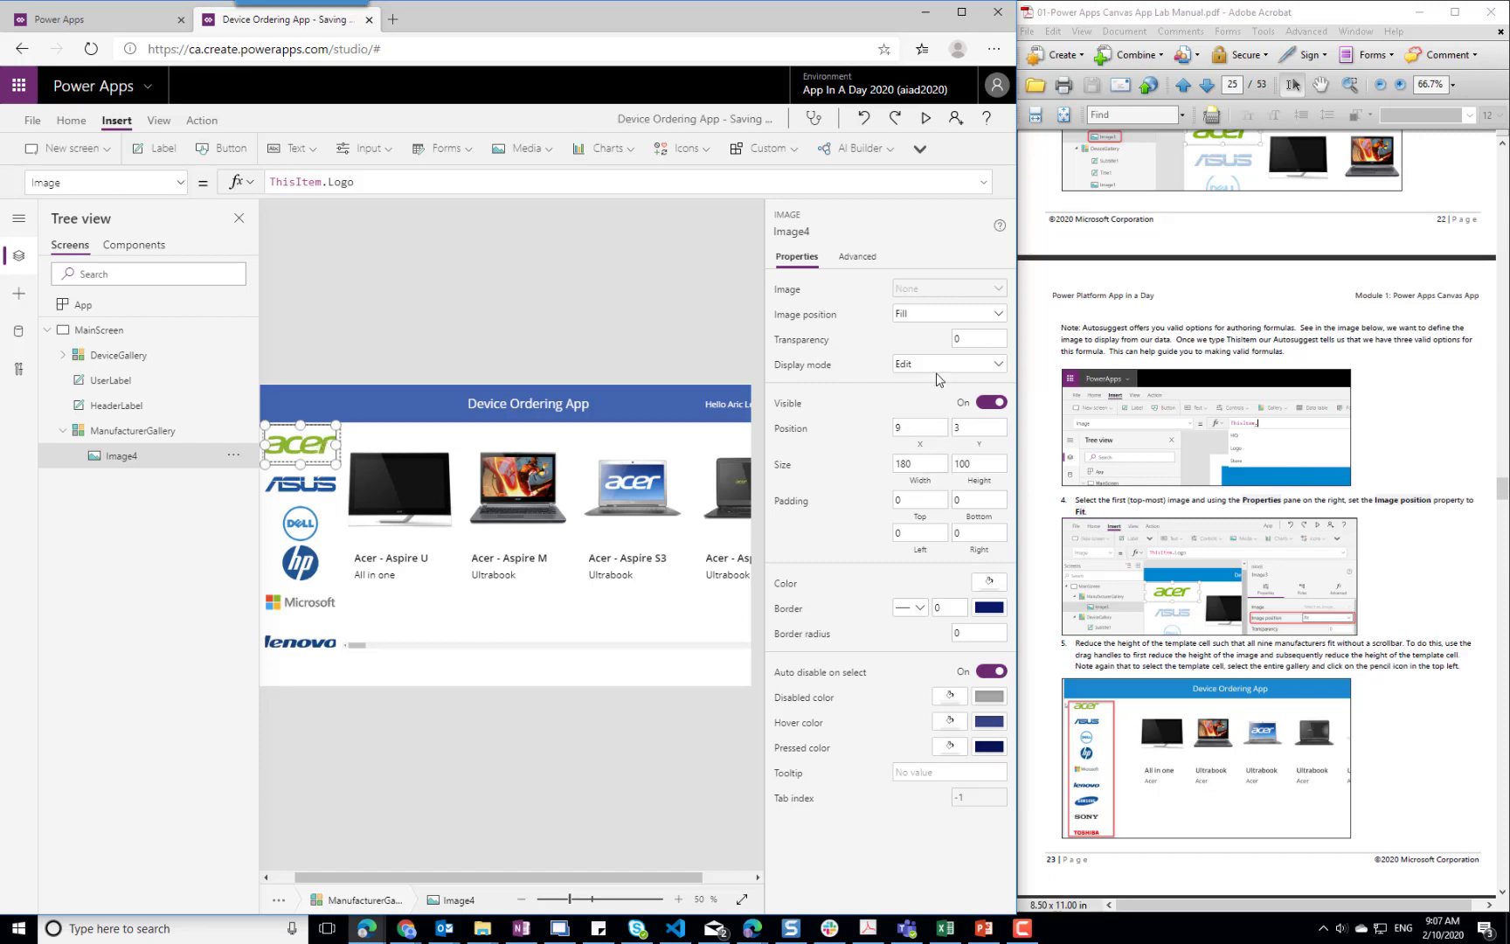
pyautogui.click(999, 318)
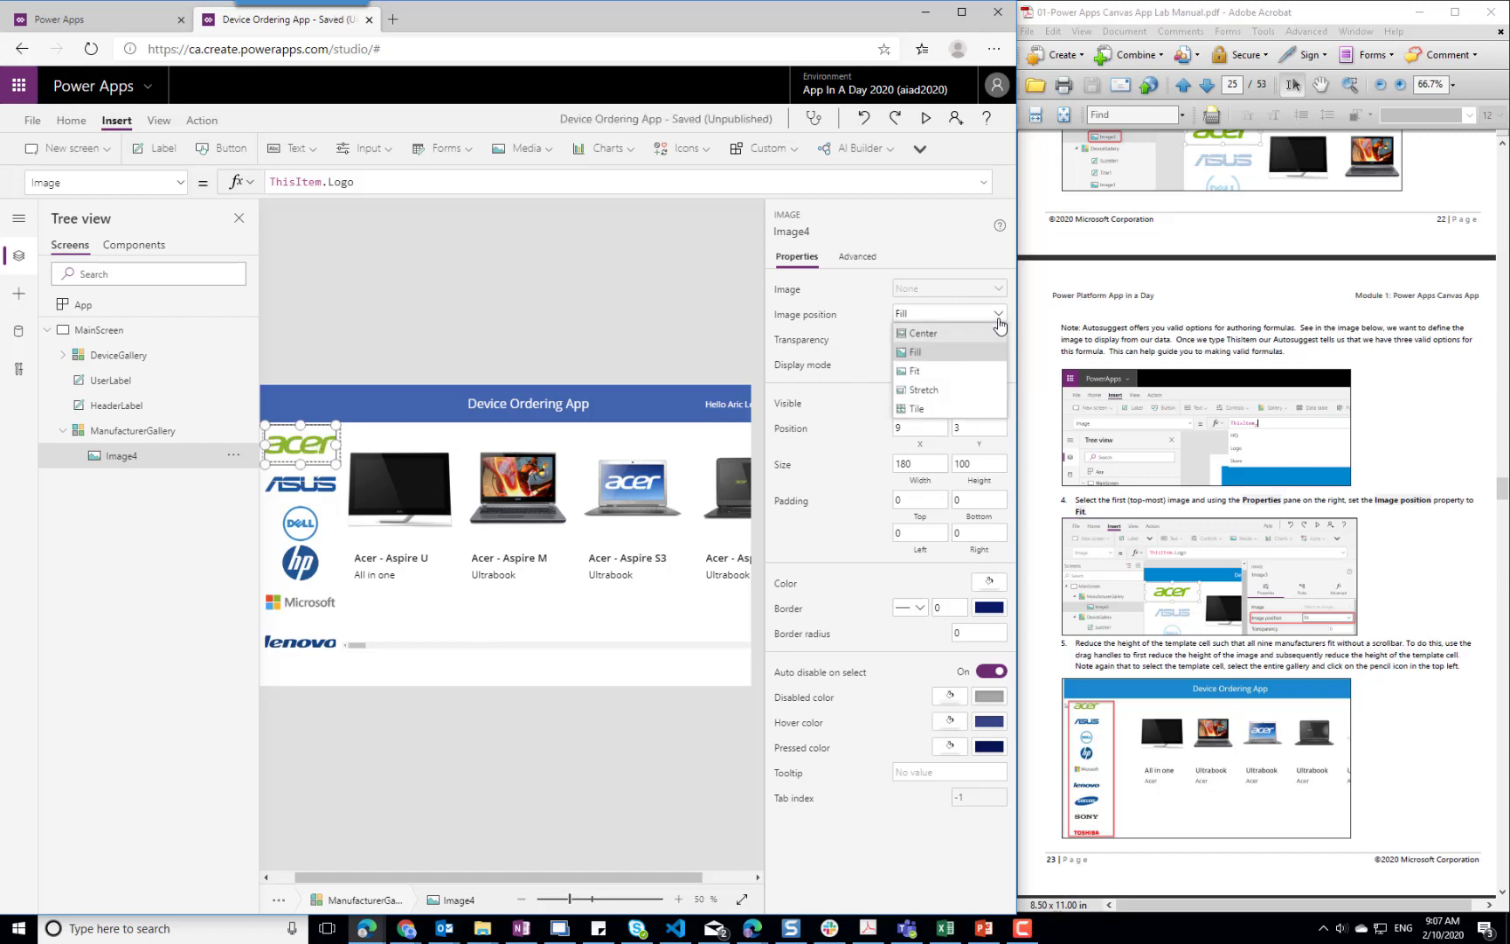
pyautogui.click(923, 370)
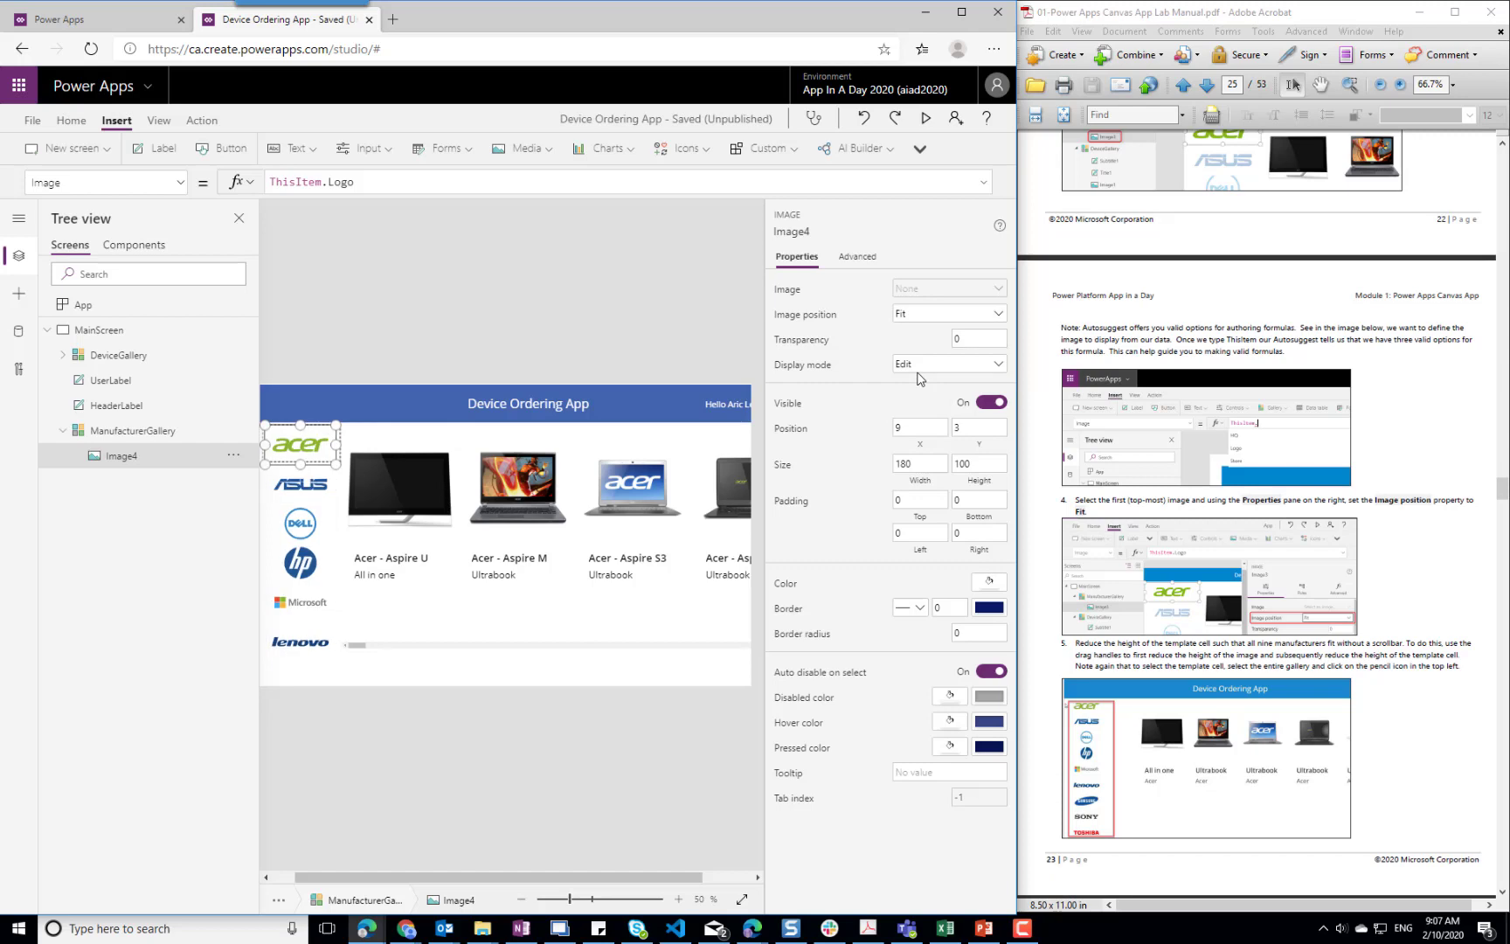
pyautogui.click(1400, 665)
pyautogui.scroll(-3, 1400, 662)
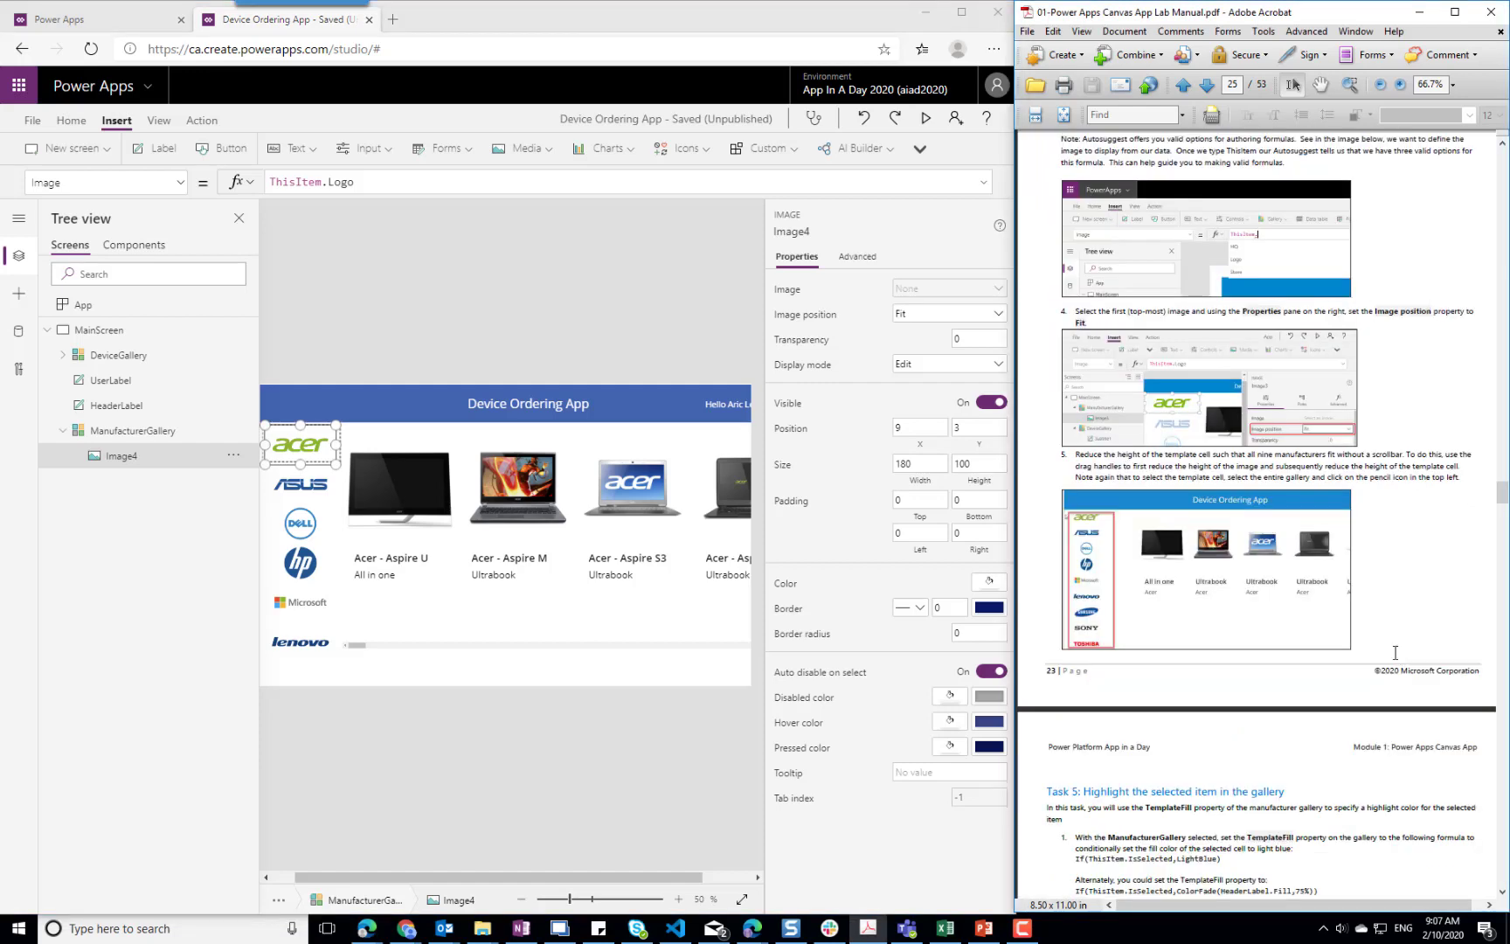
pyautogui.scroll(-3, 1382, 645)
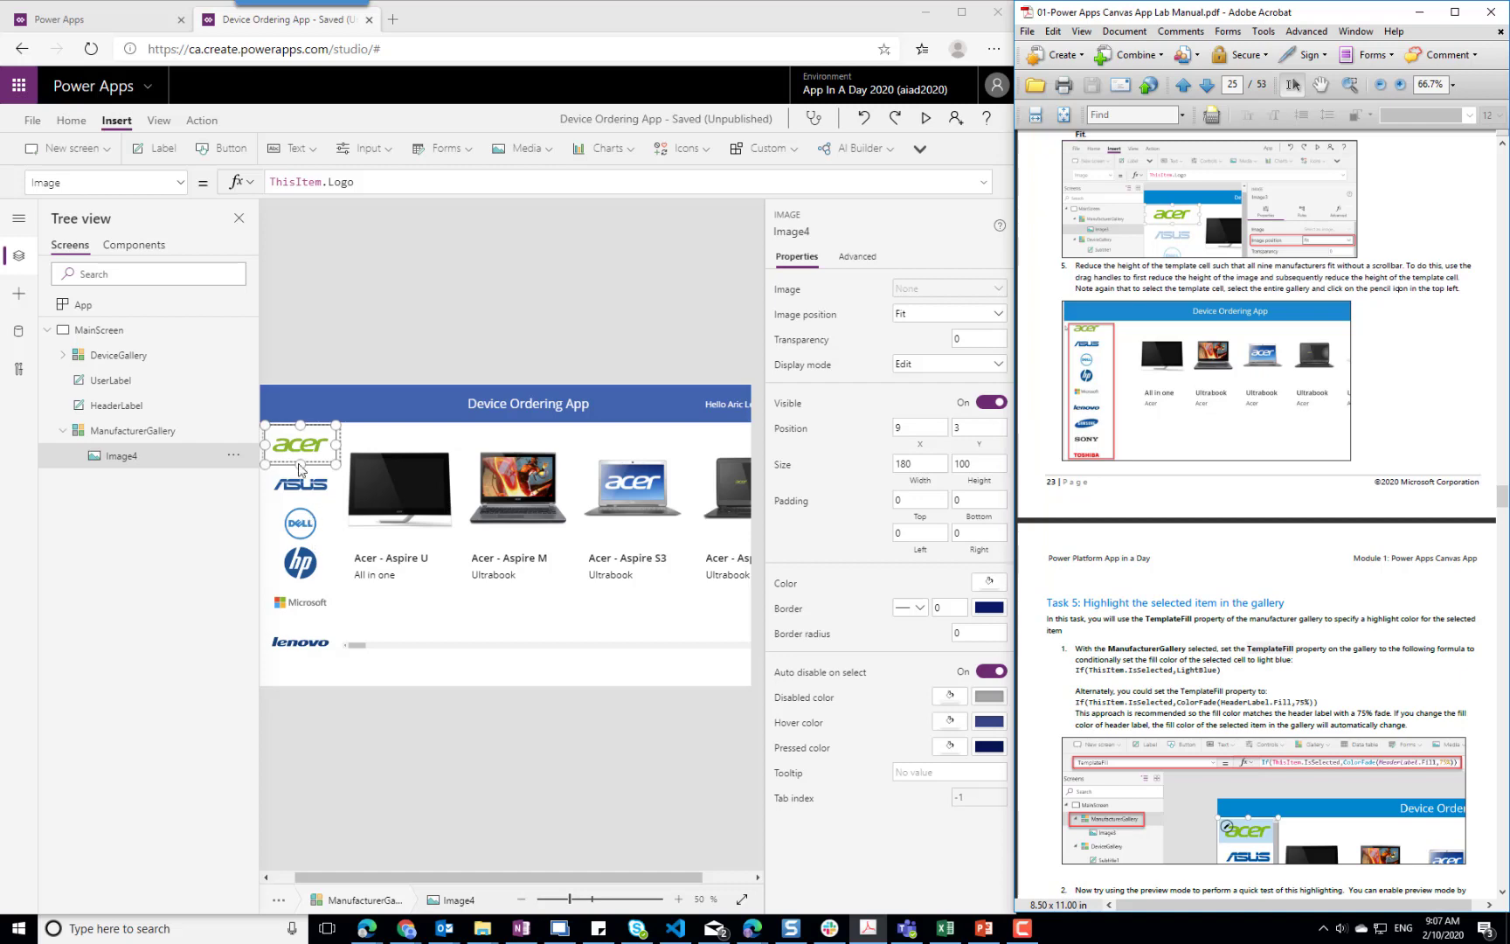
pyautogui.click(315, 436)
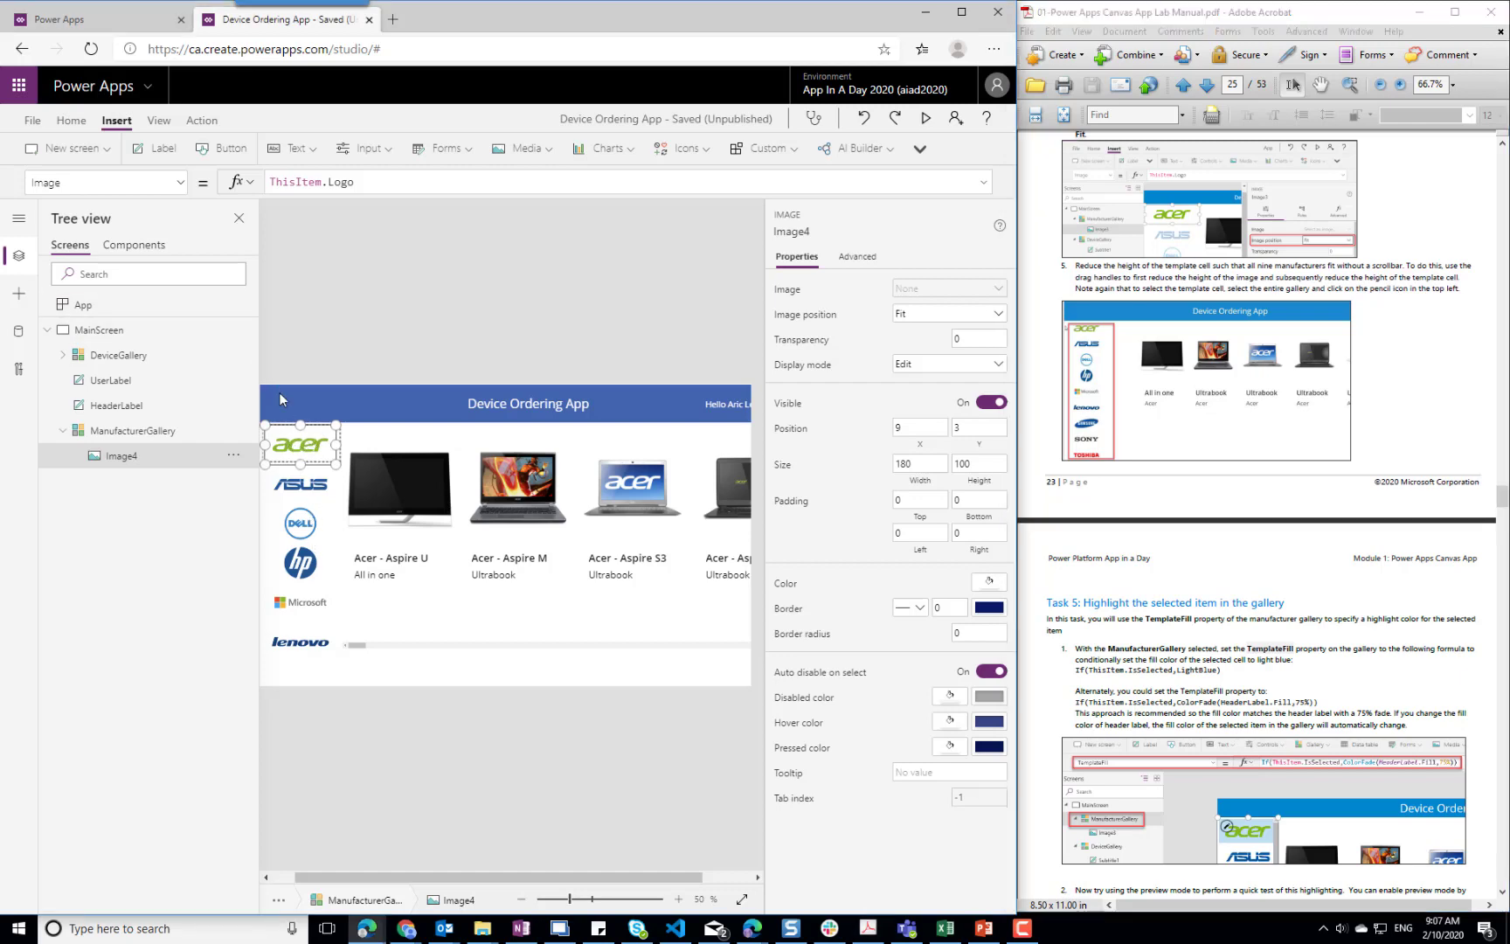
pyautogui.click(181, 182)
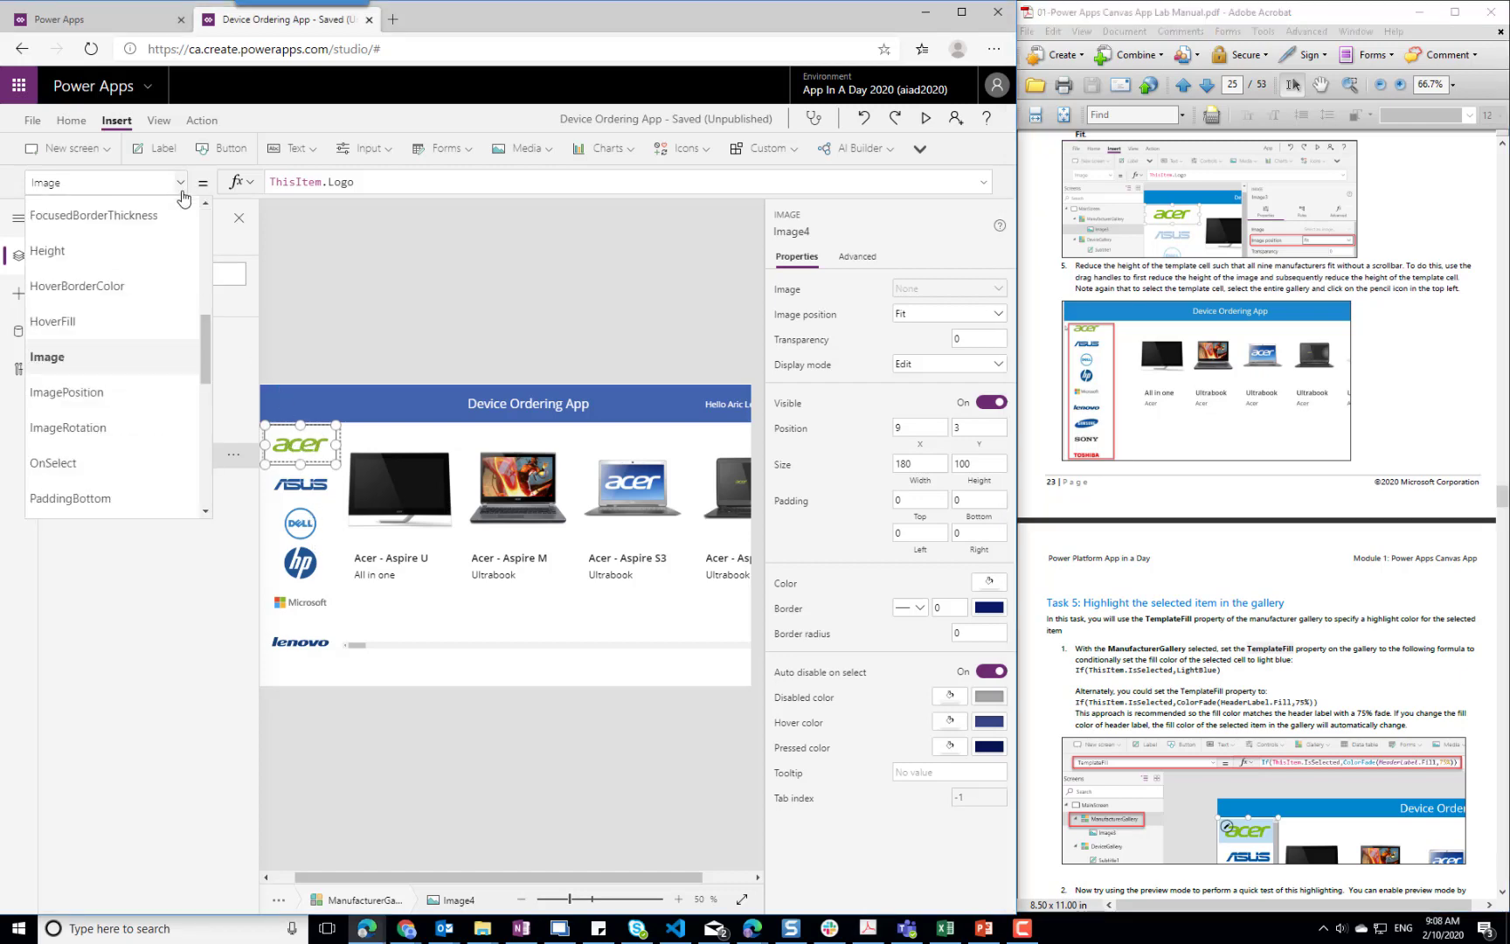
pyautogui.scroll(-3, 159, 401)
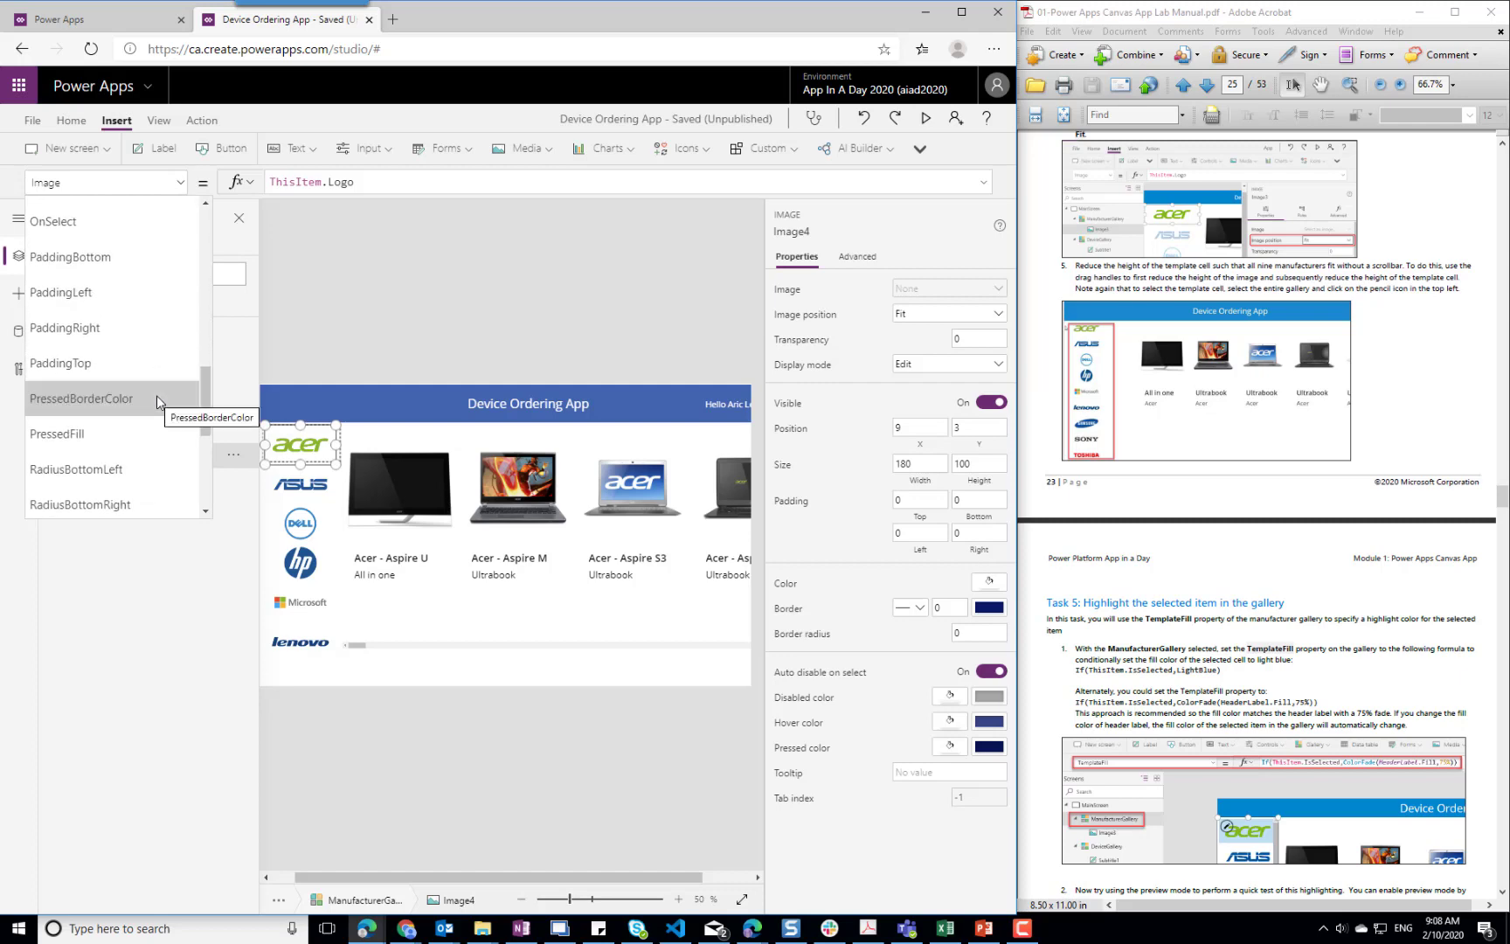
pyautogui.scroll(-3, 158, 395)
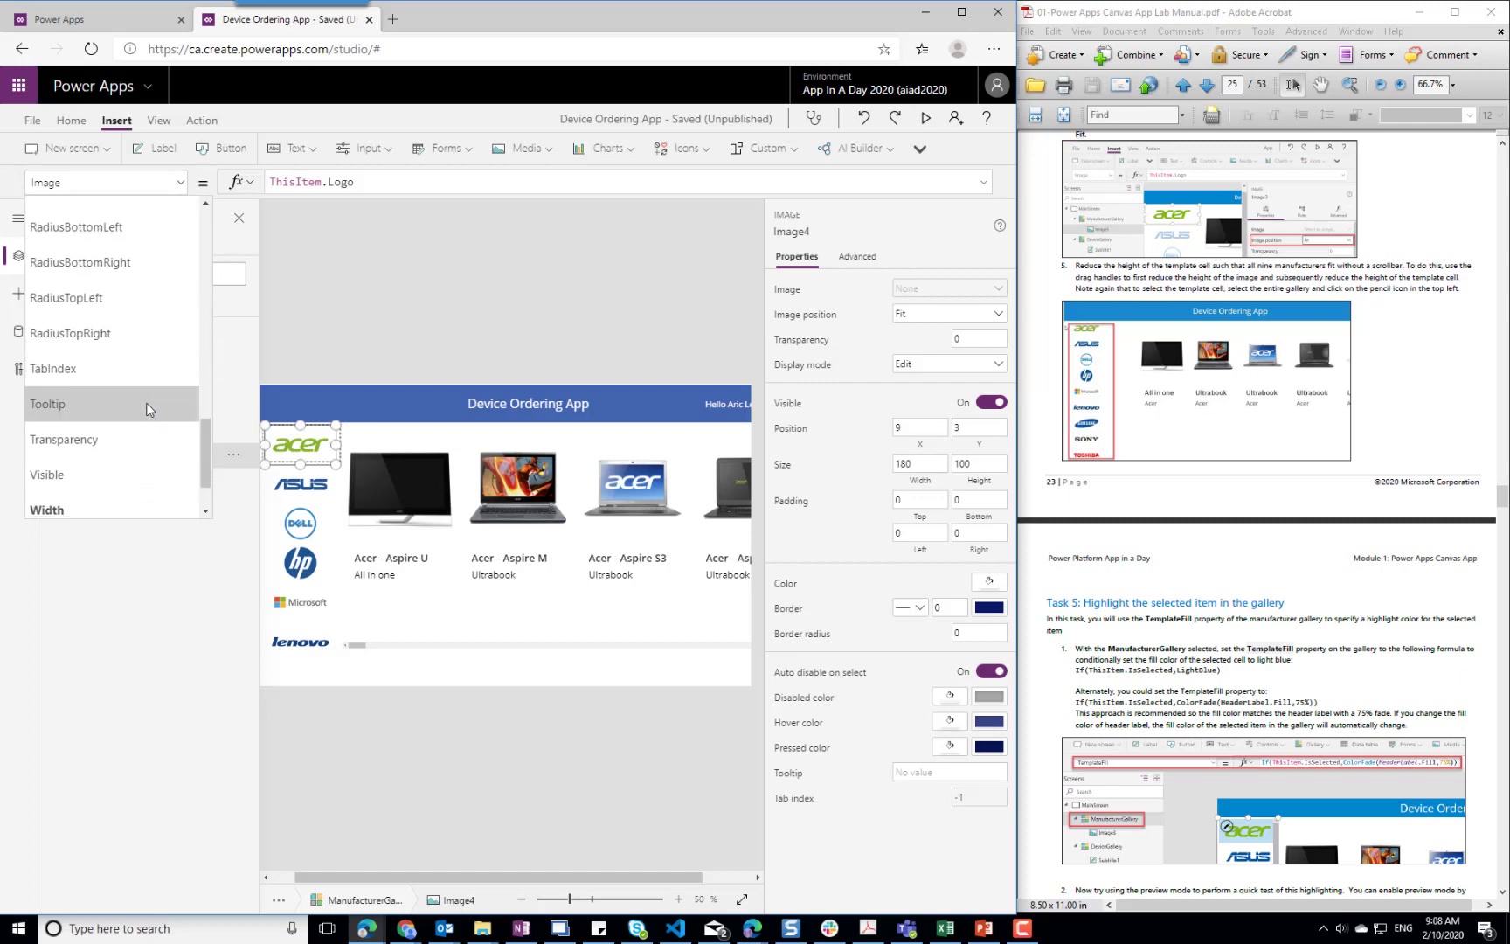
pyautogui.scroll(6, 118, 367)
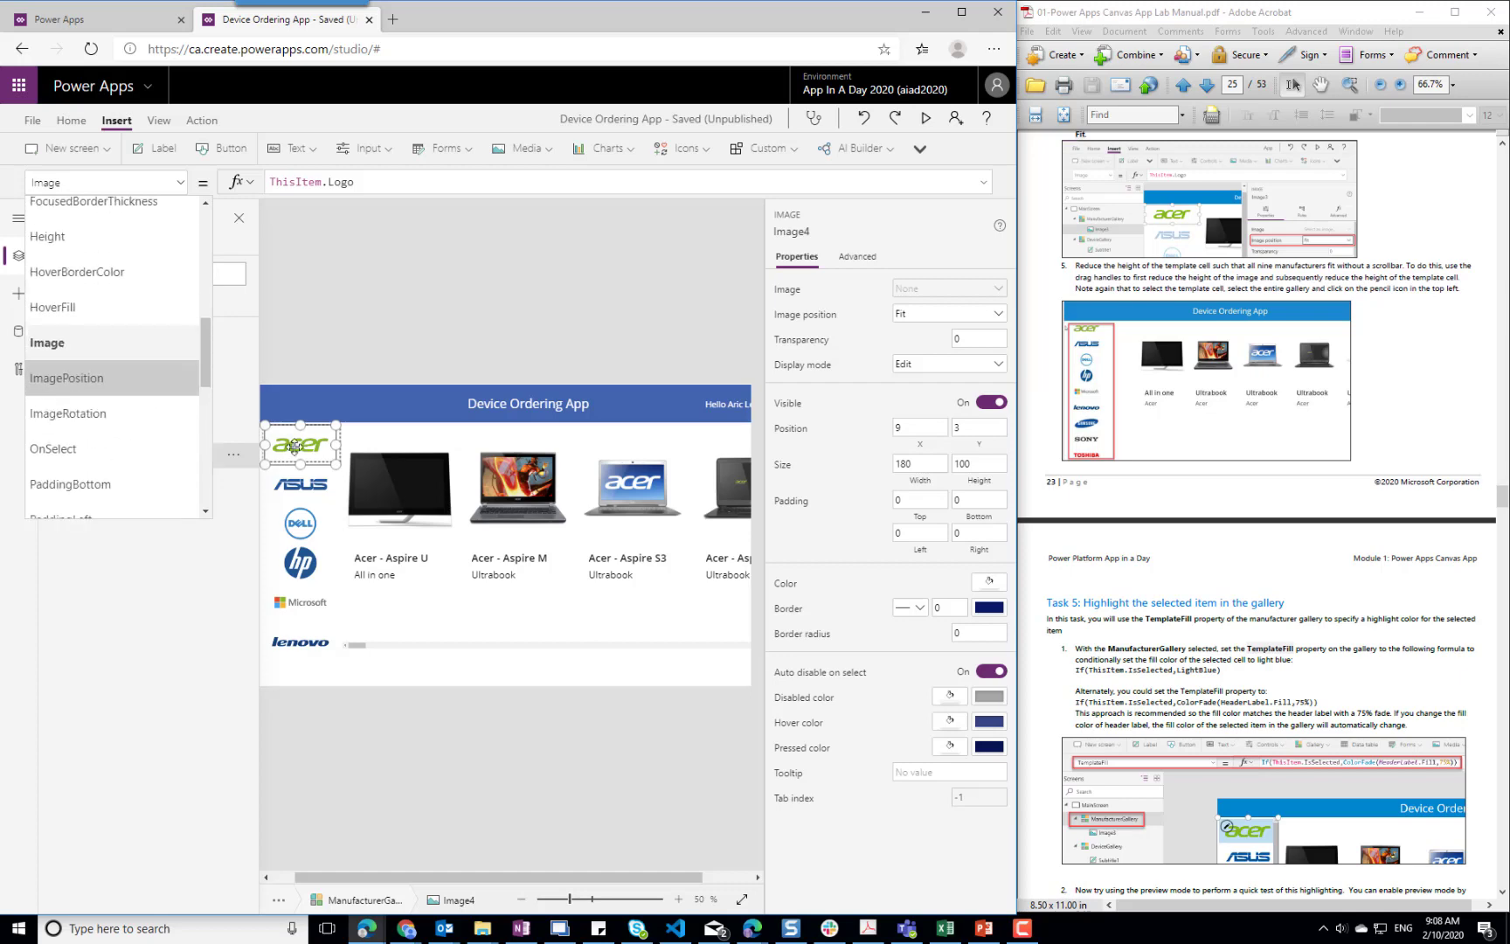
pyautogui.press('Escape')
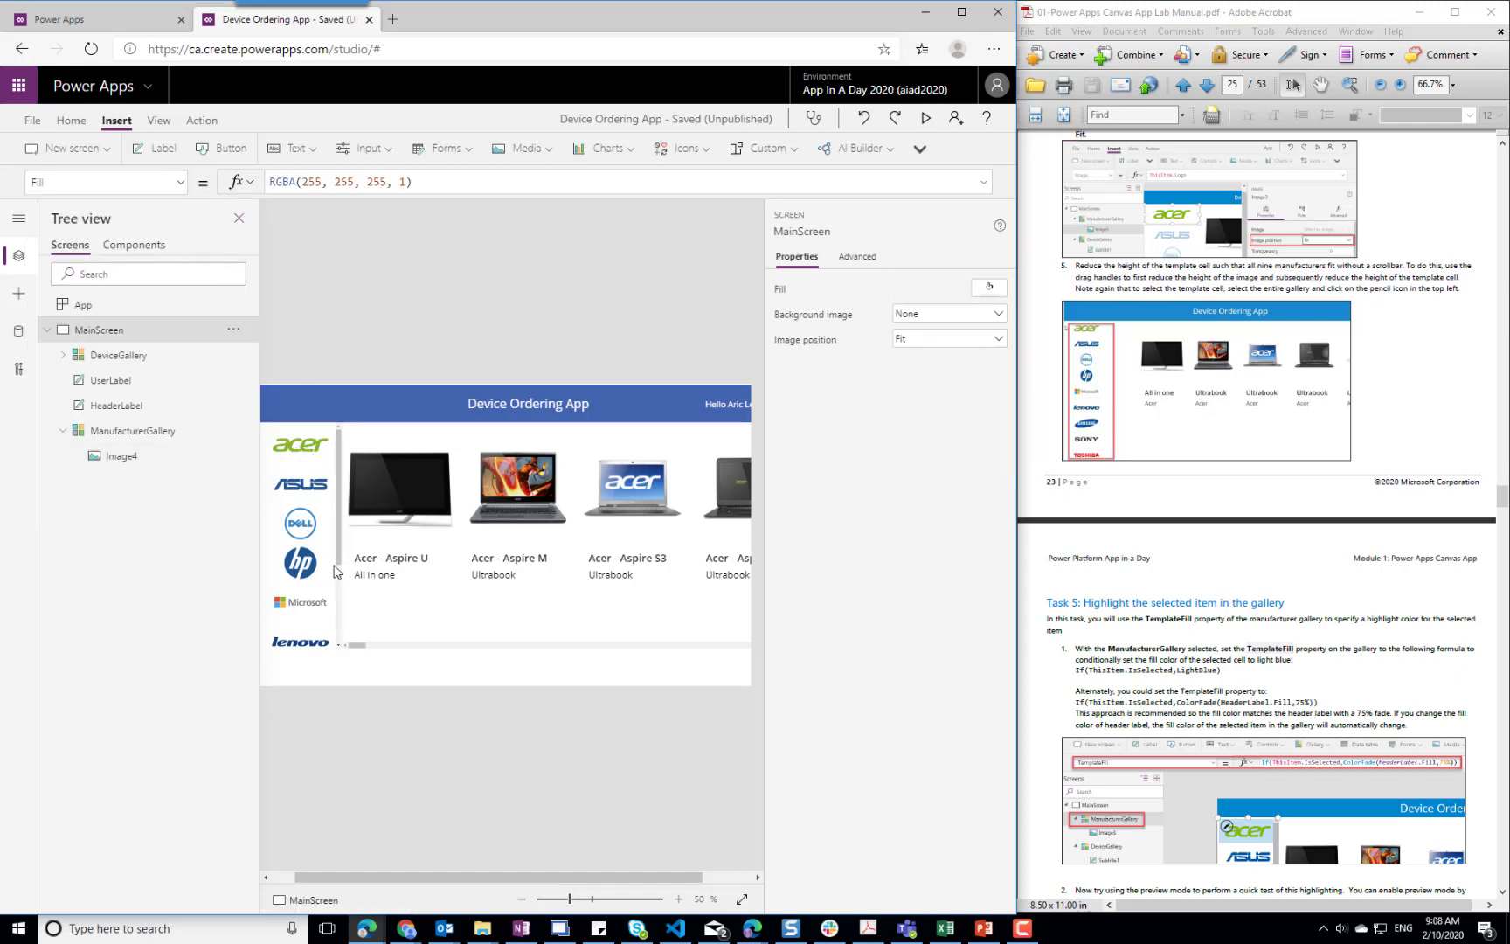
# Replace ManufacturerGallery's TemplateFill formula with the opening condition If(ThisItem.IsSelected, as Task 5 describes
pyautogui.click(329, 565)
pyautogui.click(179, 182)
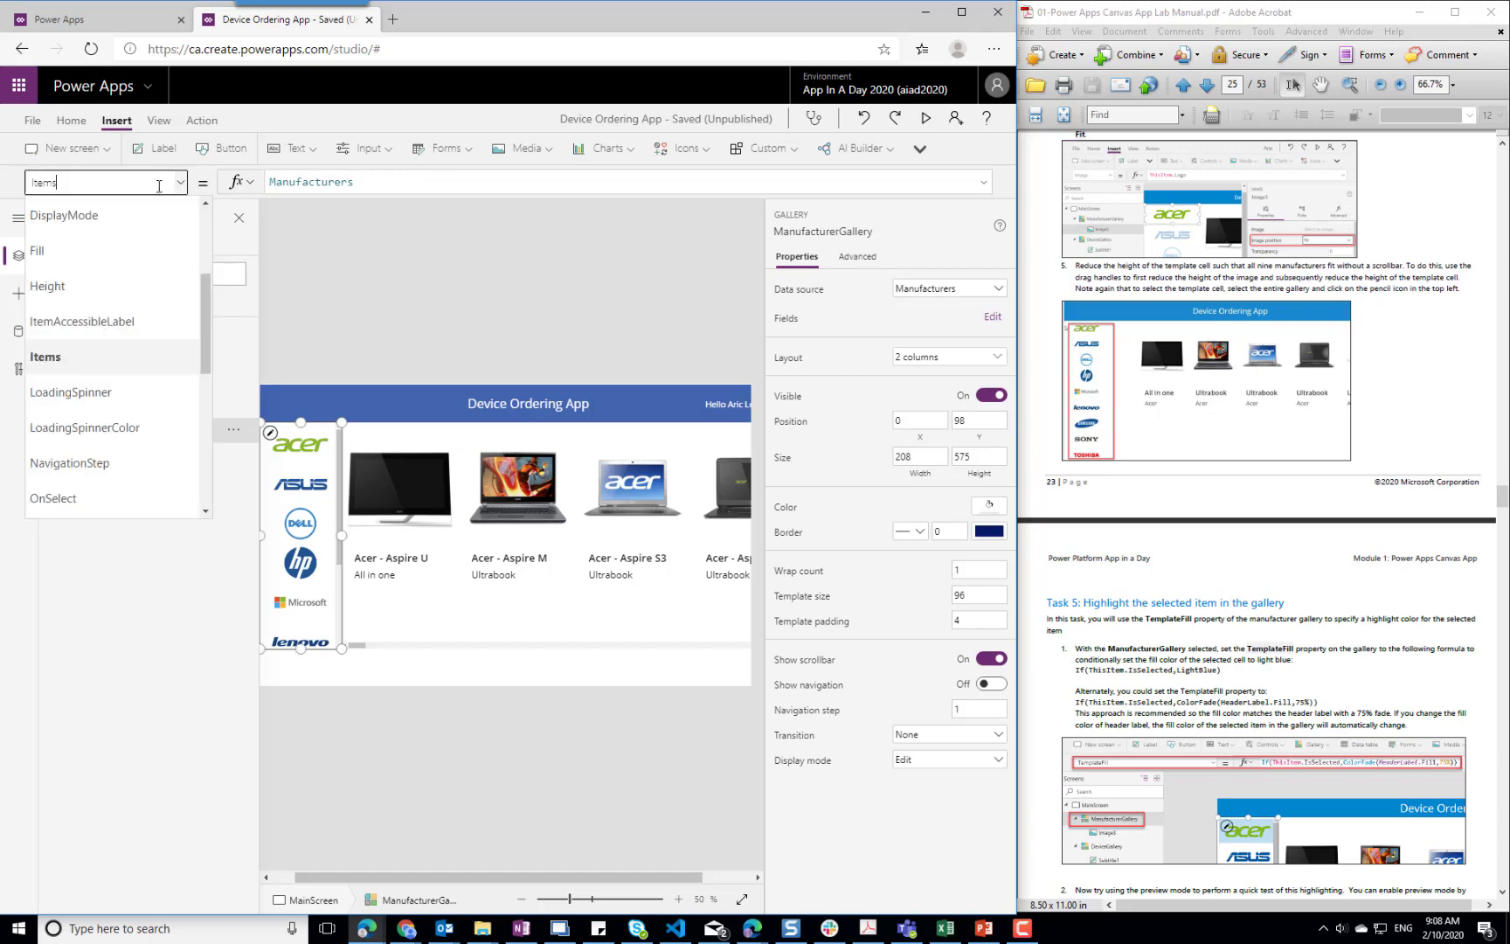
pyautogui.scroll(-3, 131, 367)
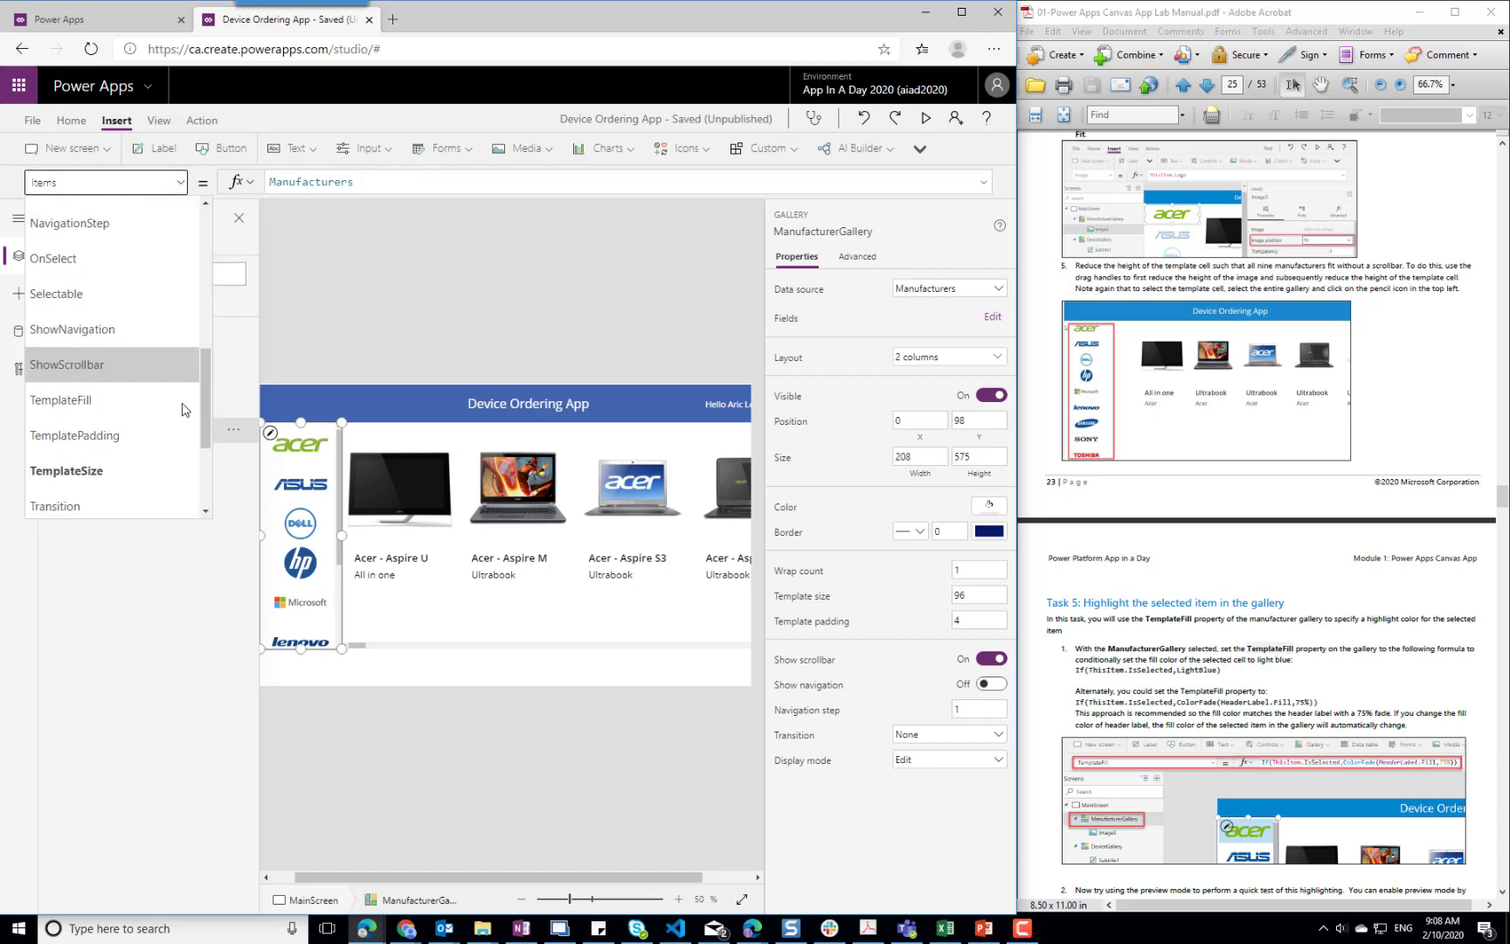
pyautogui.click(129, 394)
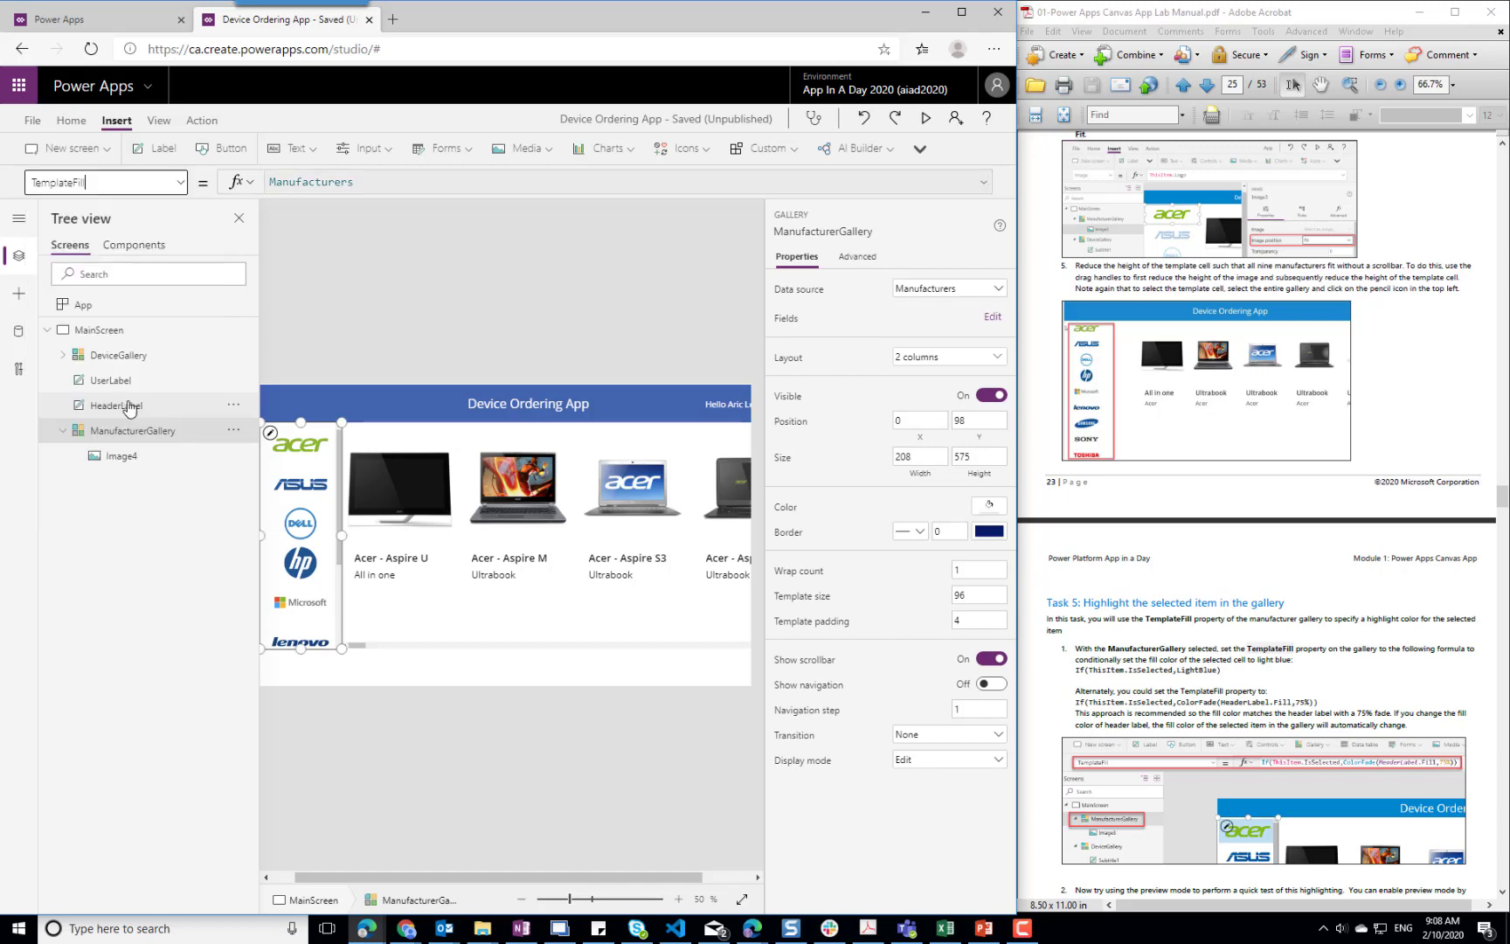
pyautogui.tripleClick(370, 181)
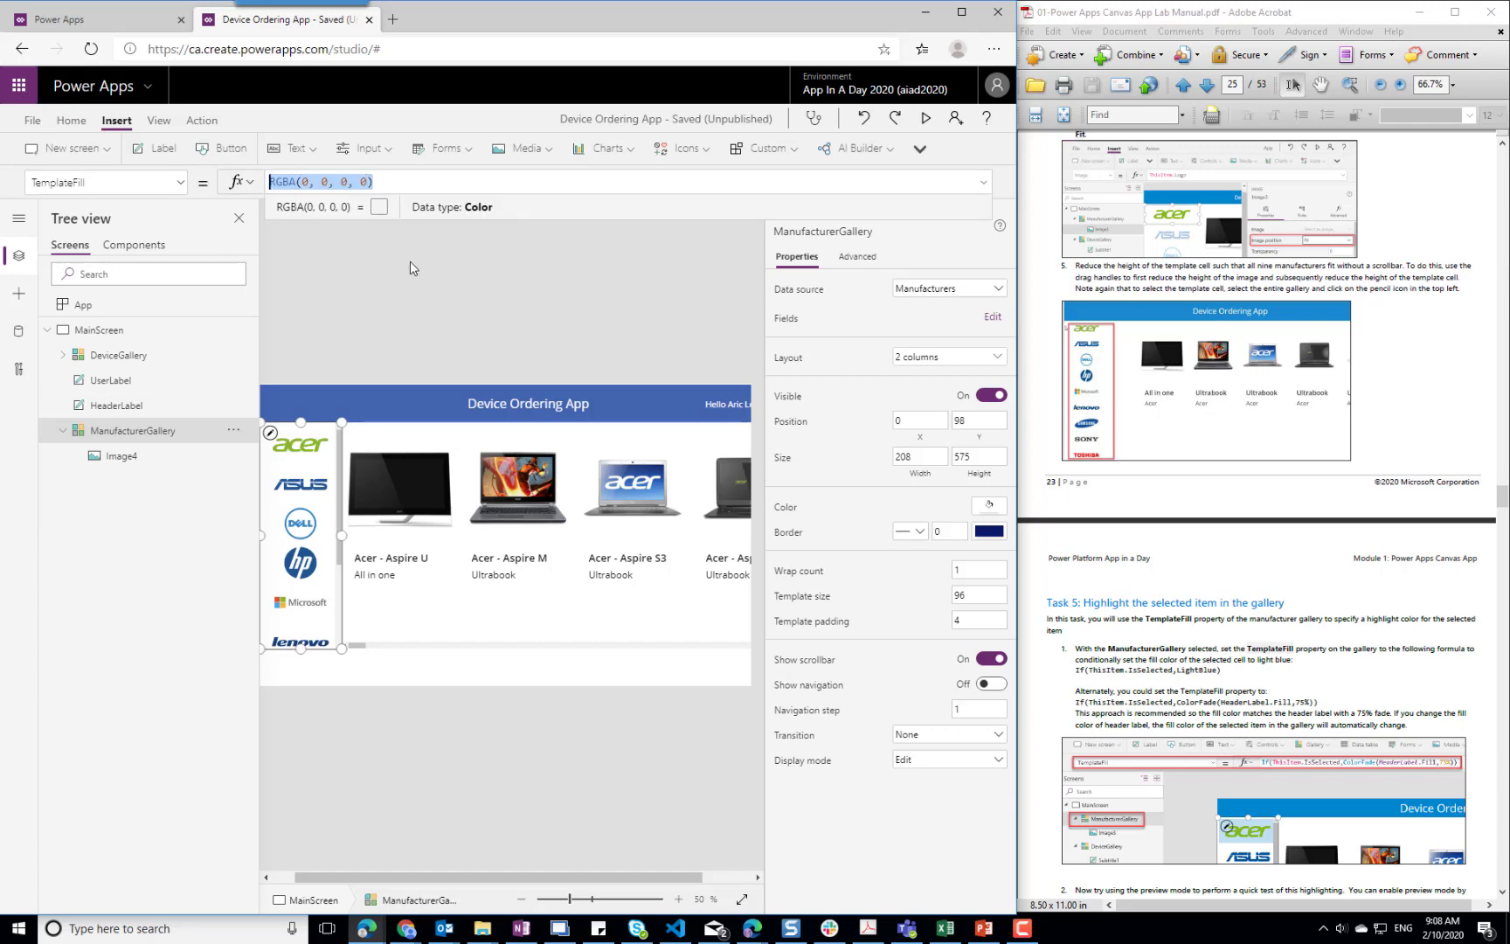
pyautogui.write('If(ThisItem.Sele')
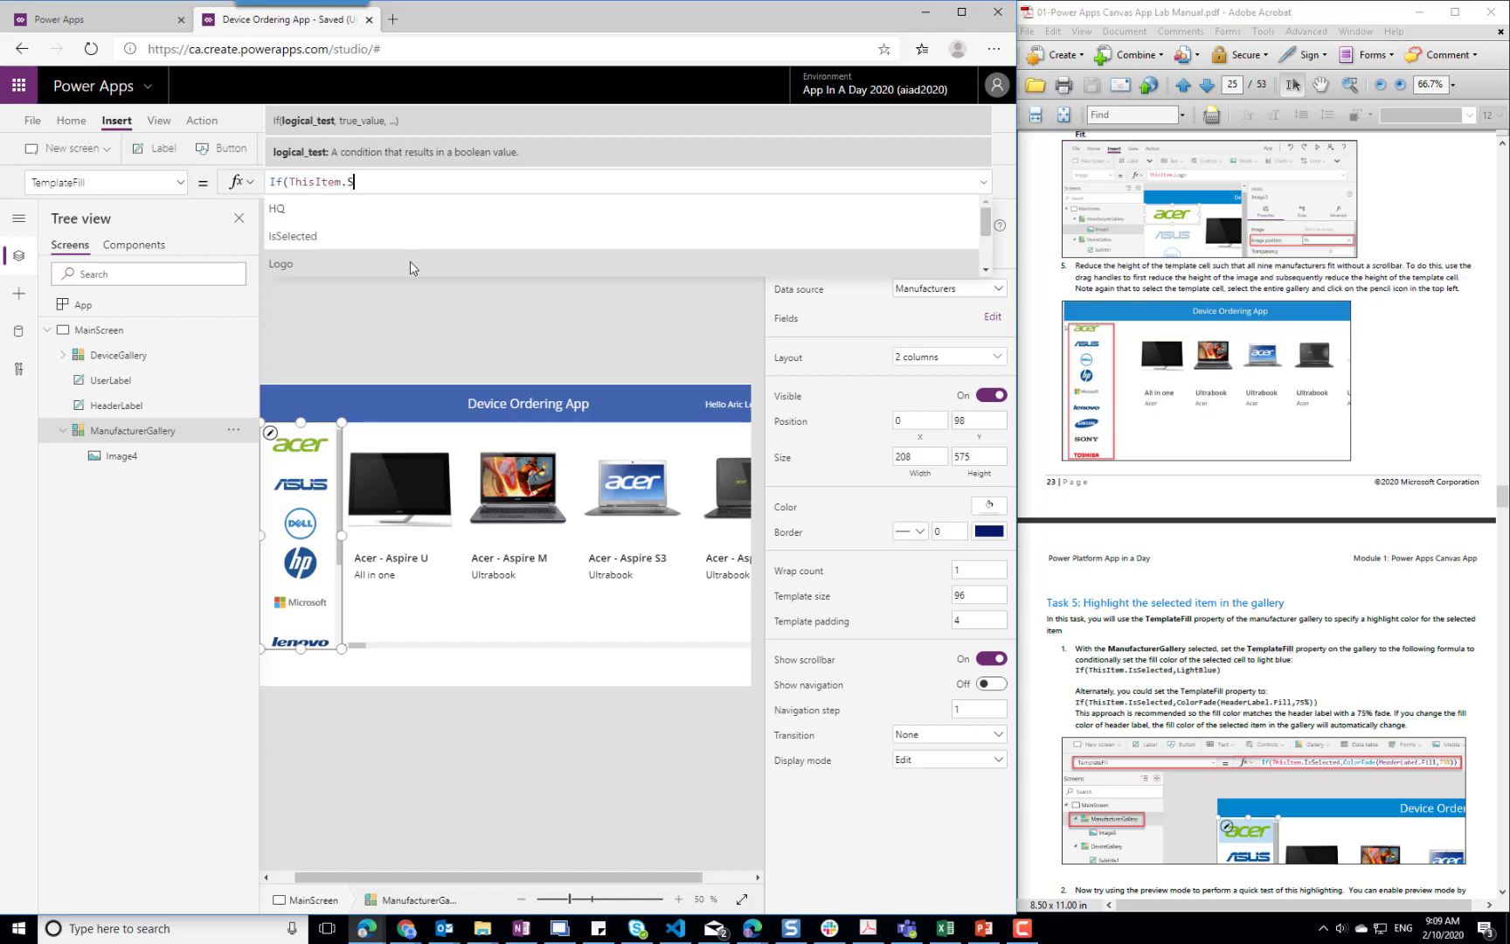
pyautogui.press('BackSpace')
pyautogui.press('BackSpace')
pyautogui.press('BackSpace')
pyautogui.press('BackSpace')
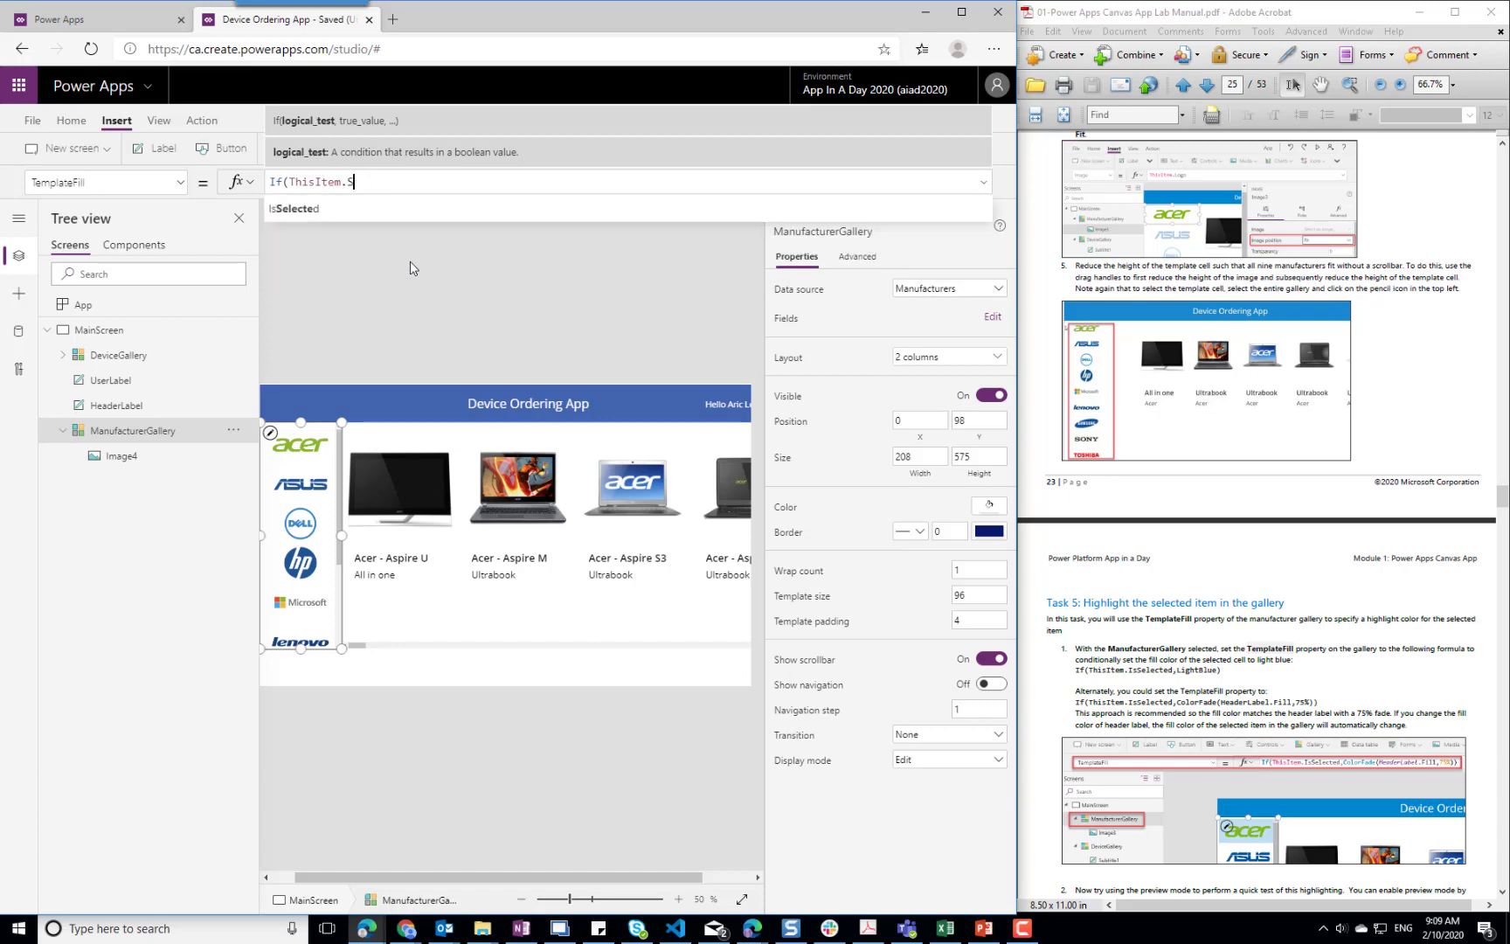
pyautogui.write('IS')
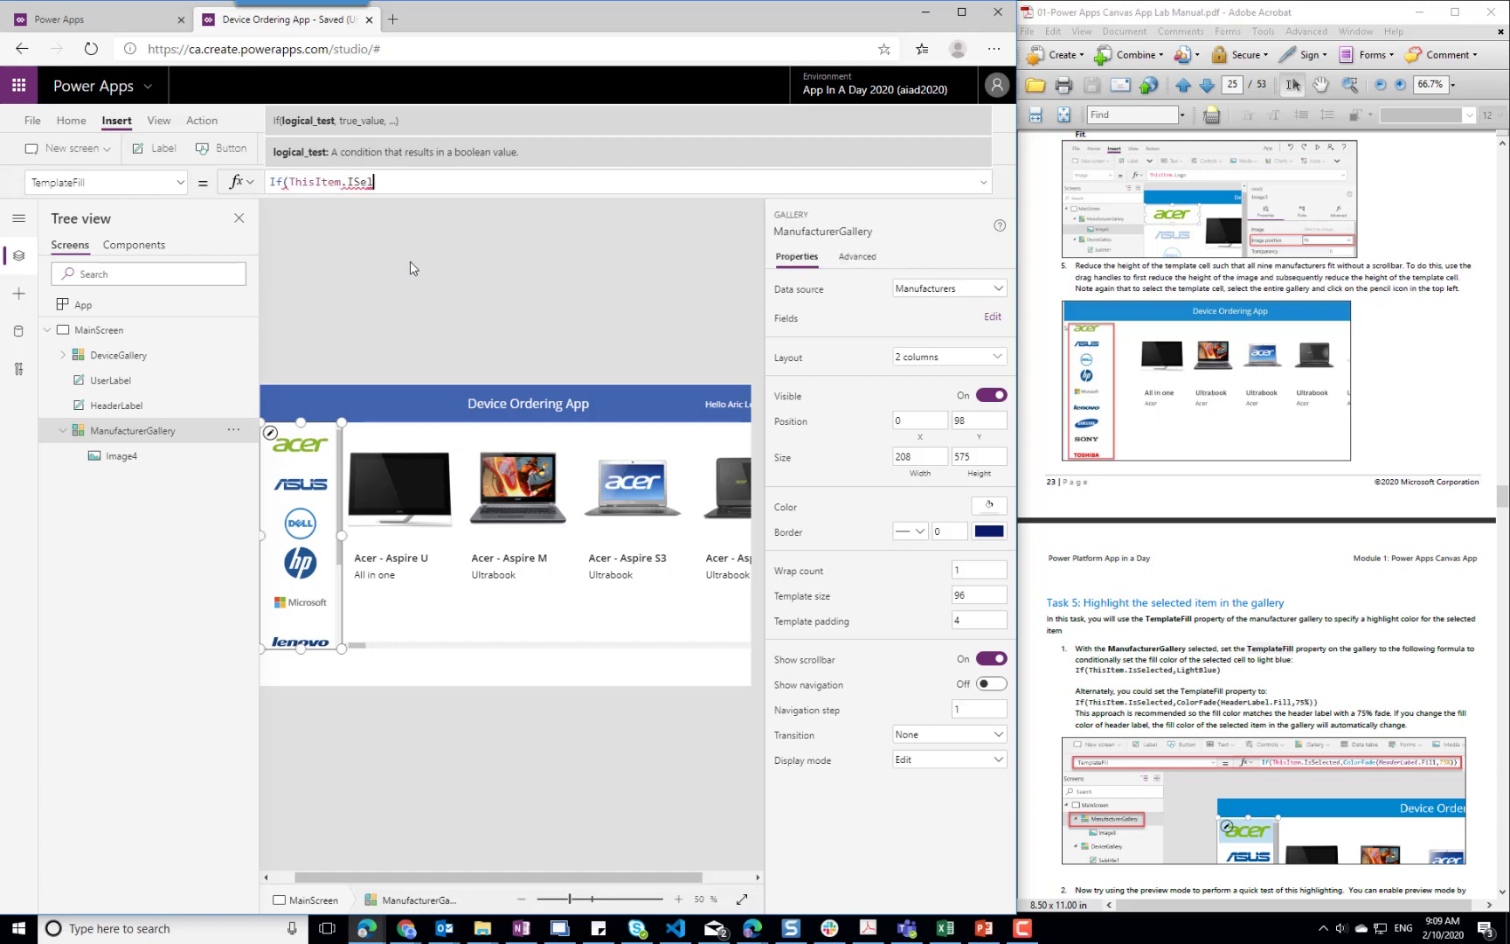
pyautogui.write('Sel')
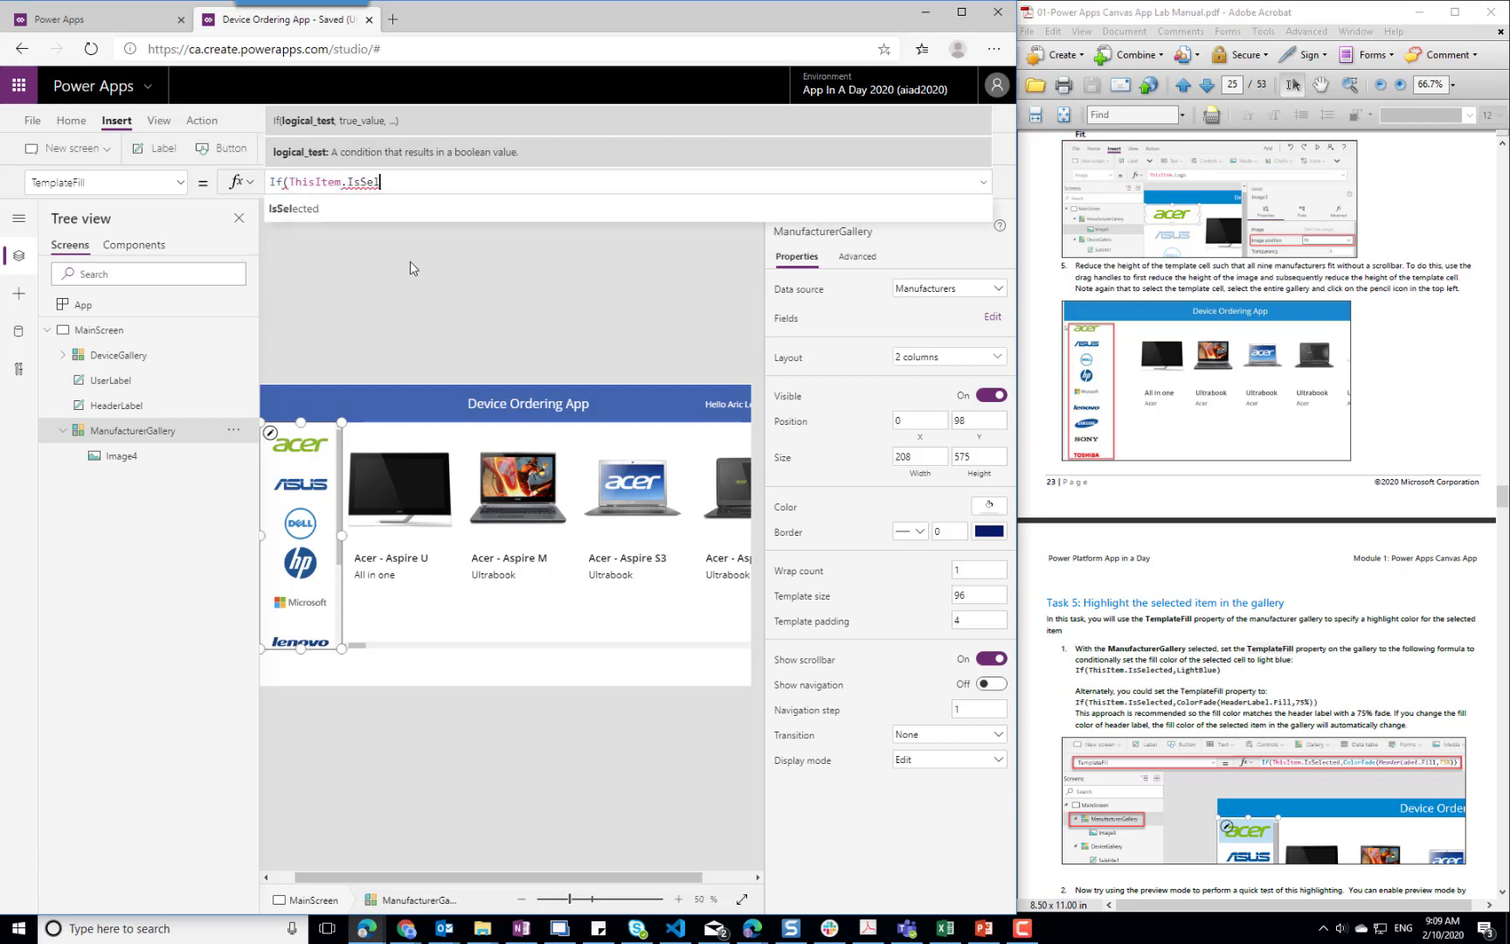
pyautogui.press('Tab')
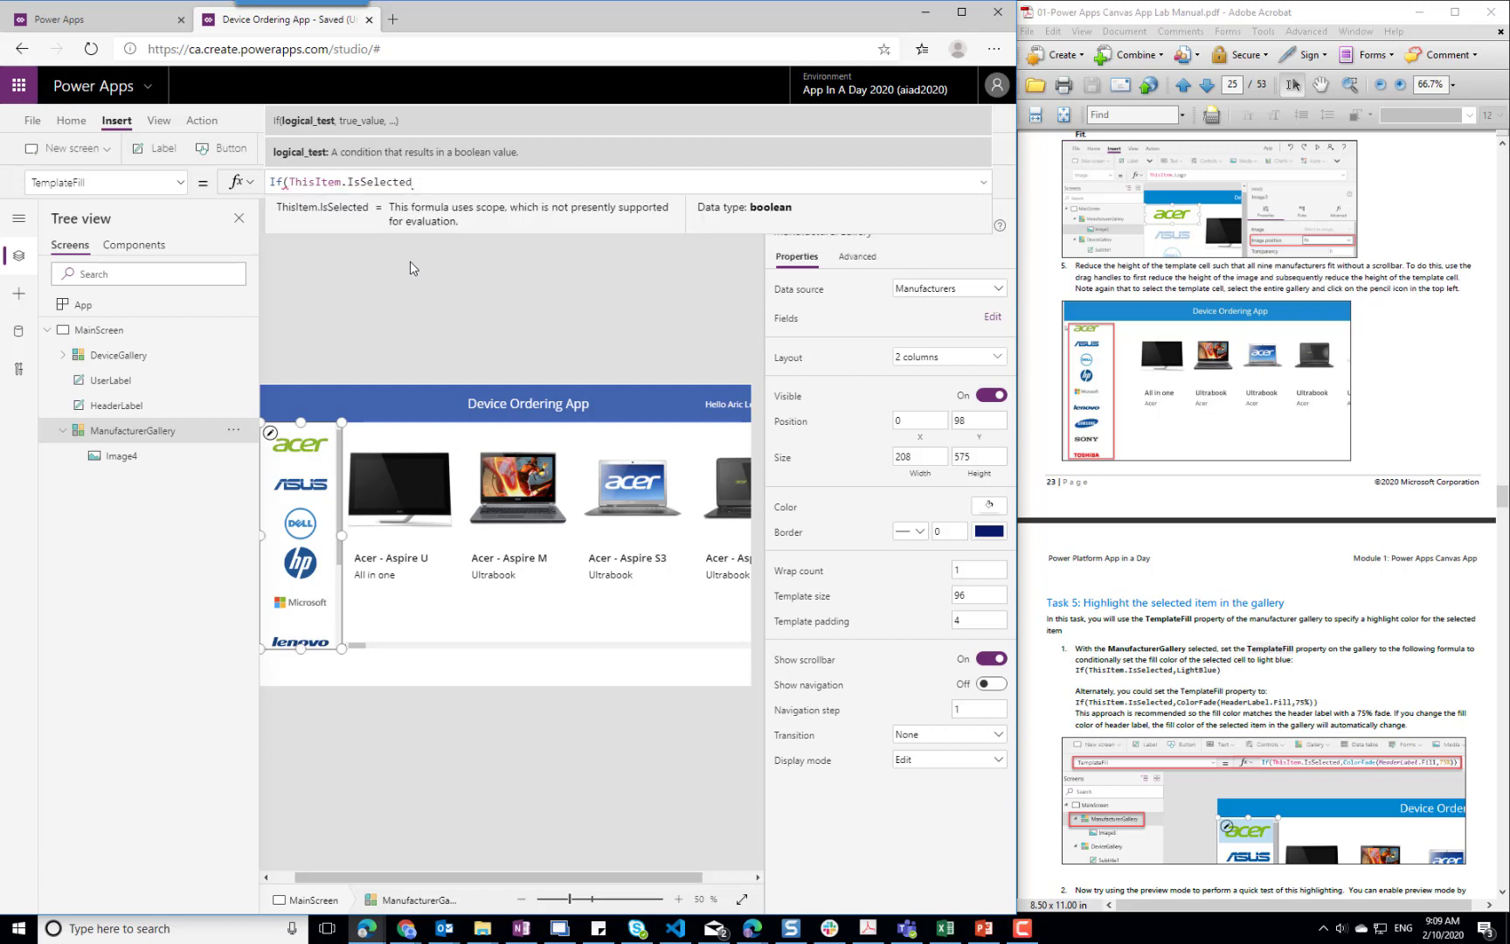
pyautogui.write(',')
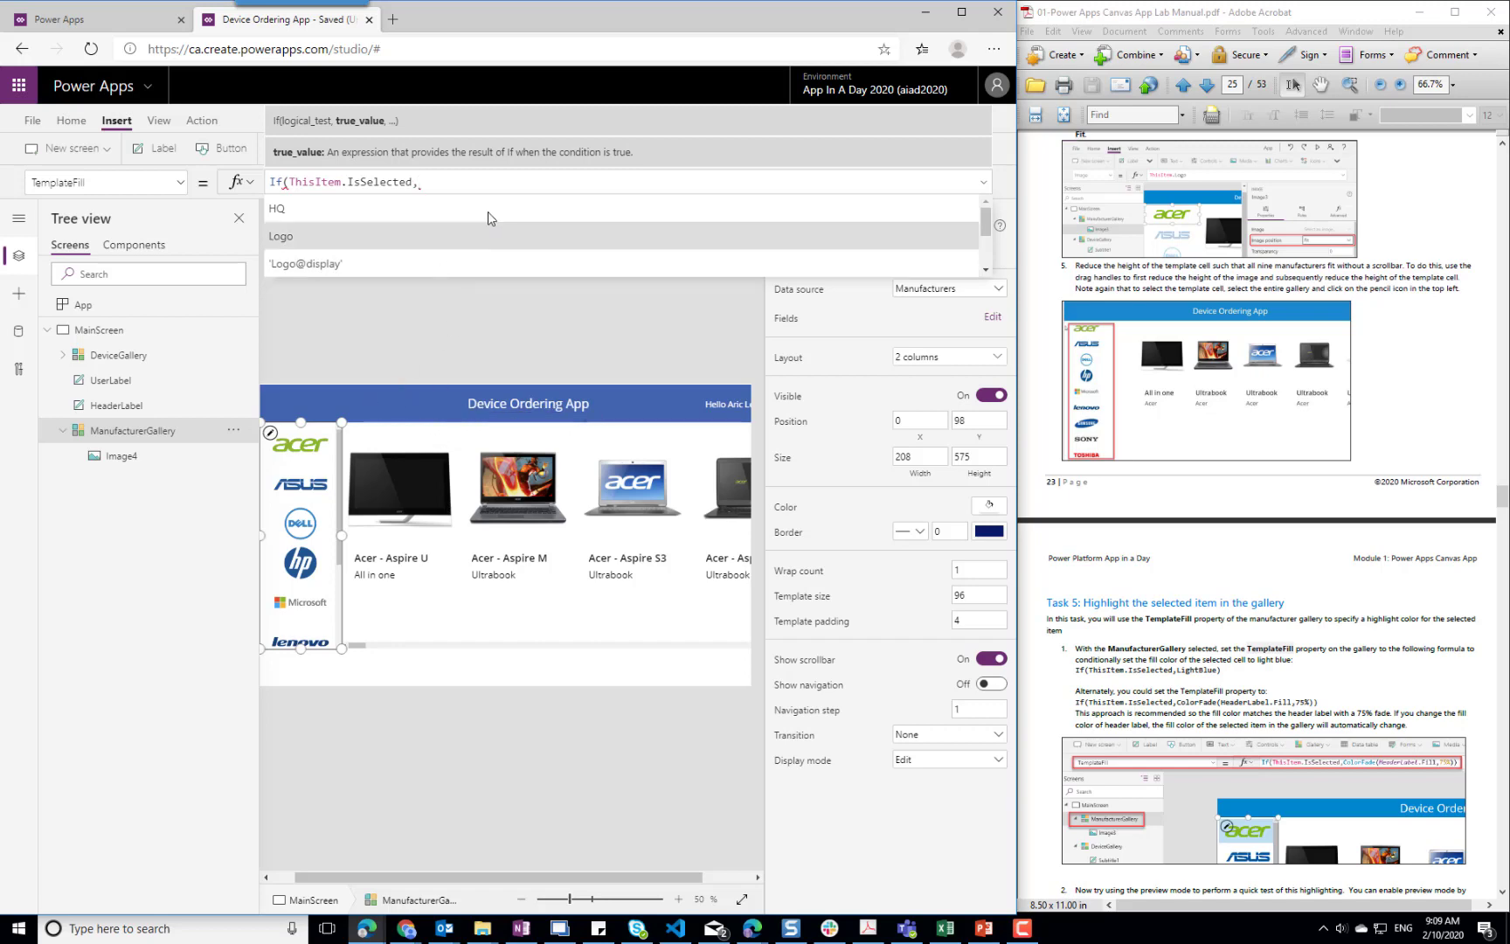
# Complete ManufacturerGallery's TemplateFill formula with ColorFade(HeaderLabel.Fill, 75%)) so the selected manufacturer is highlighted
pyautogui.write('ColorFad')
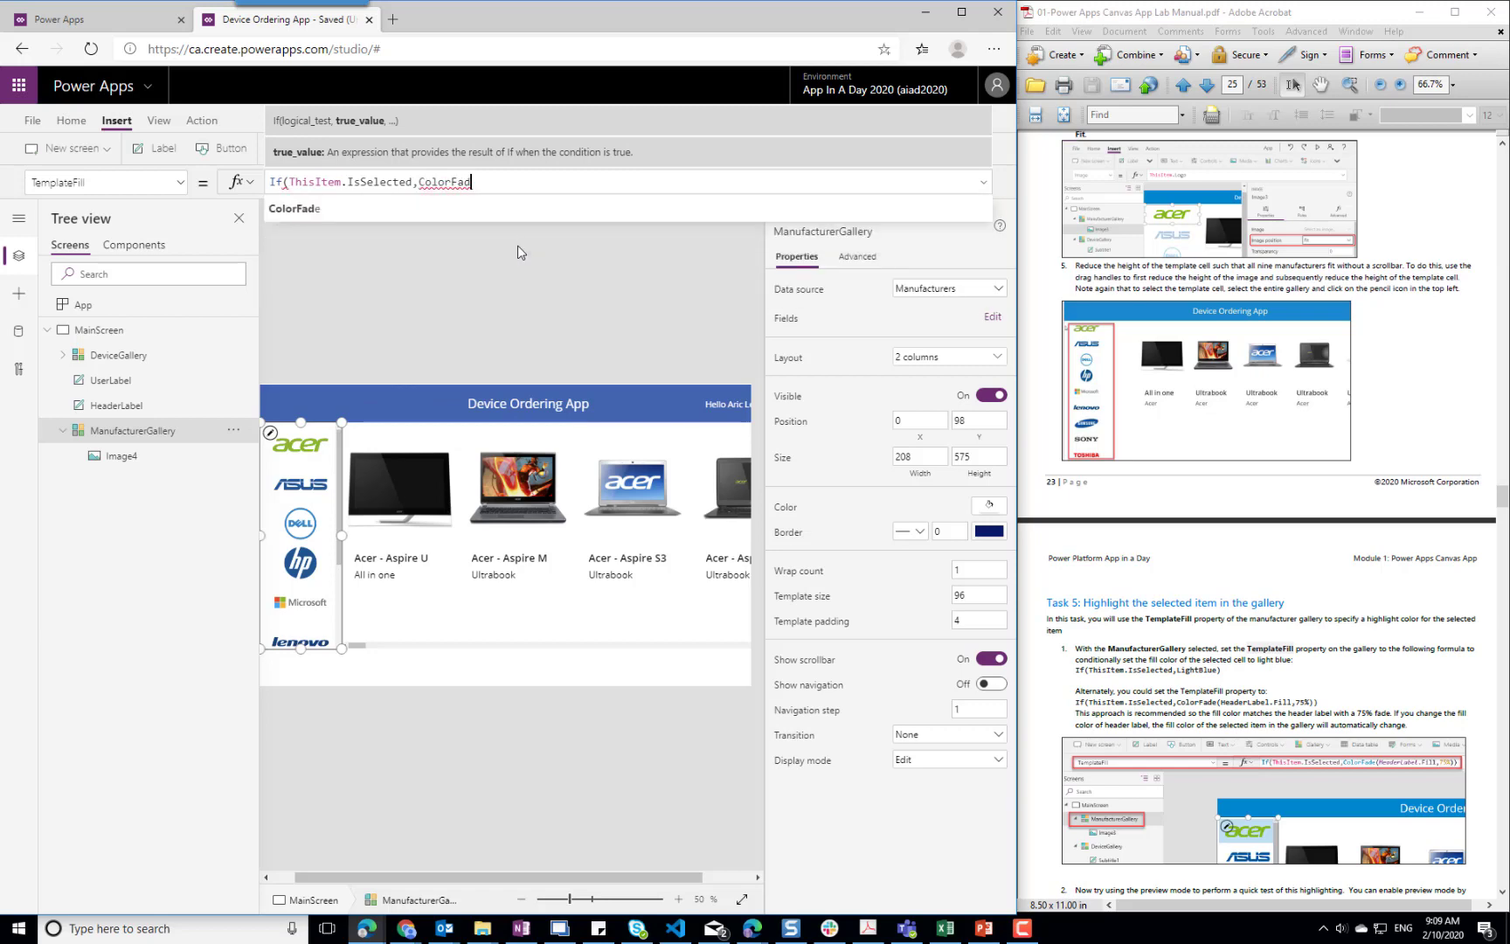
pyautogui.write('e(')
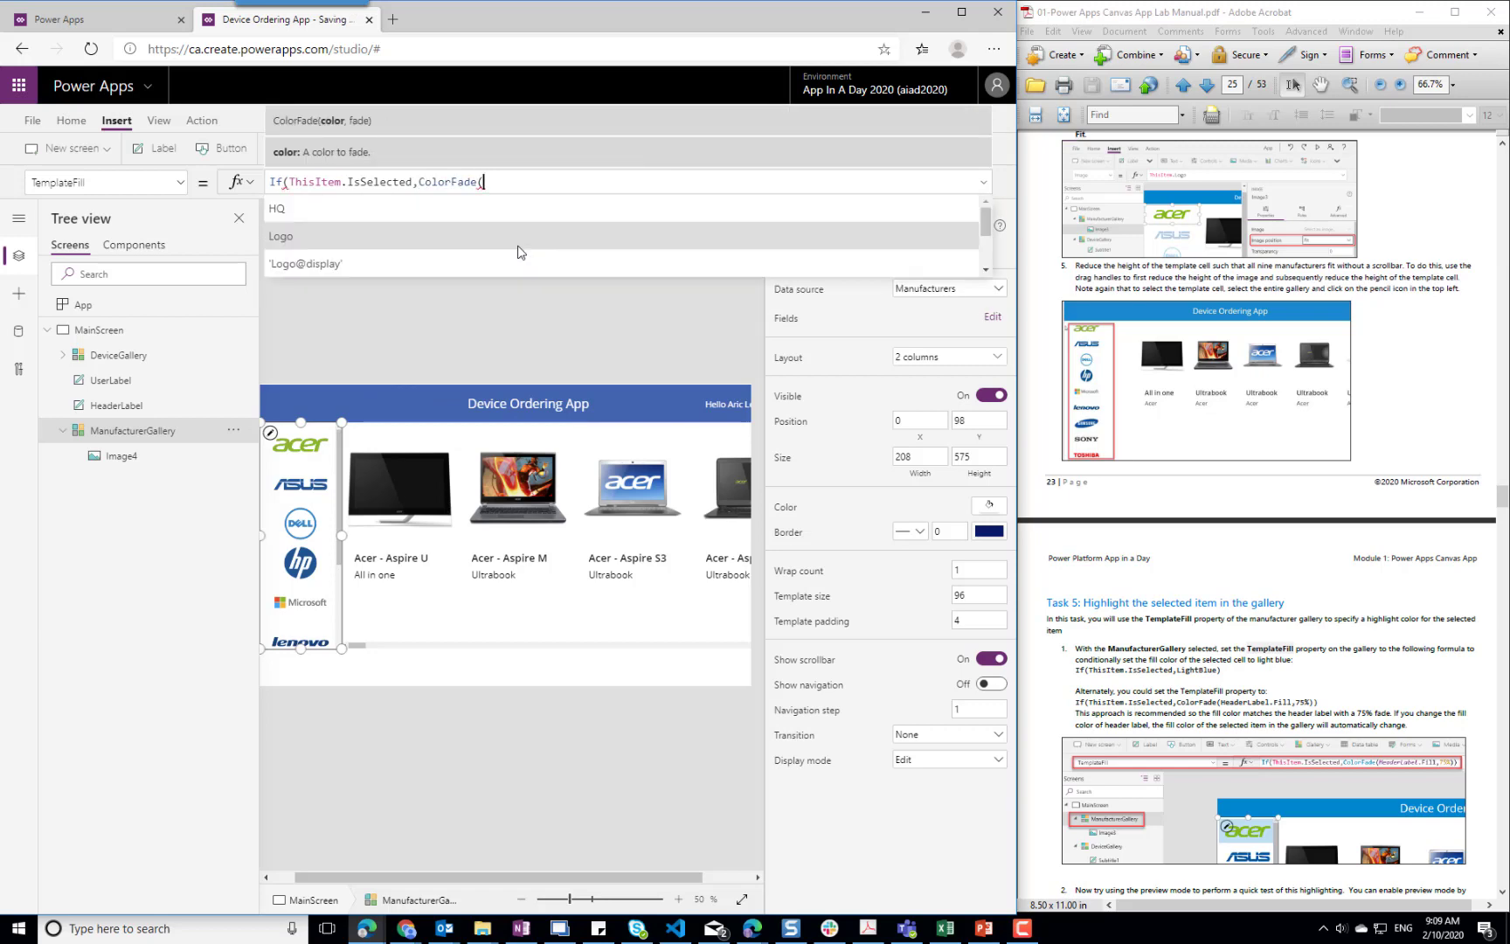
pyautogui.write('Header')
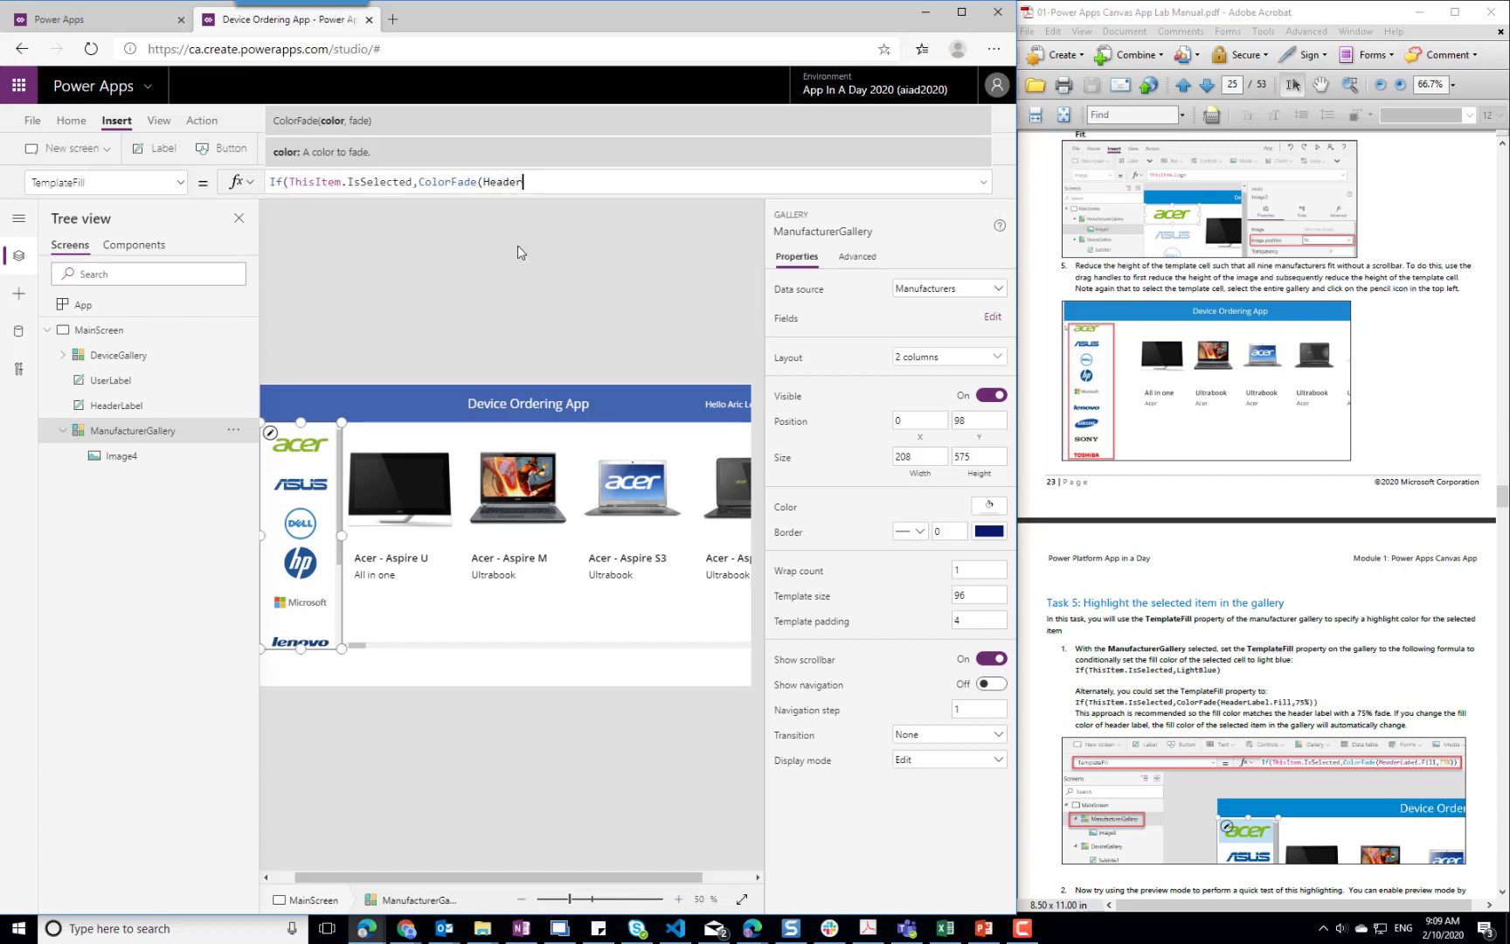
pyautogui.write('Label.Fill')
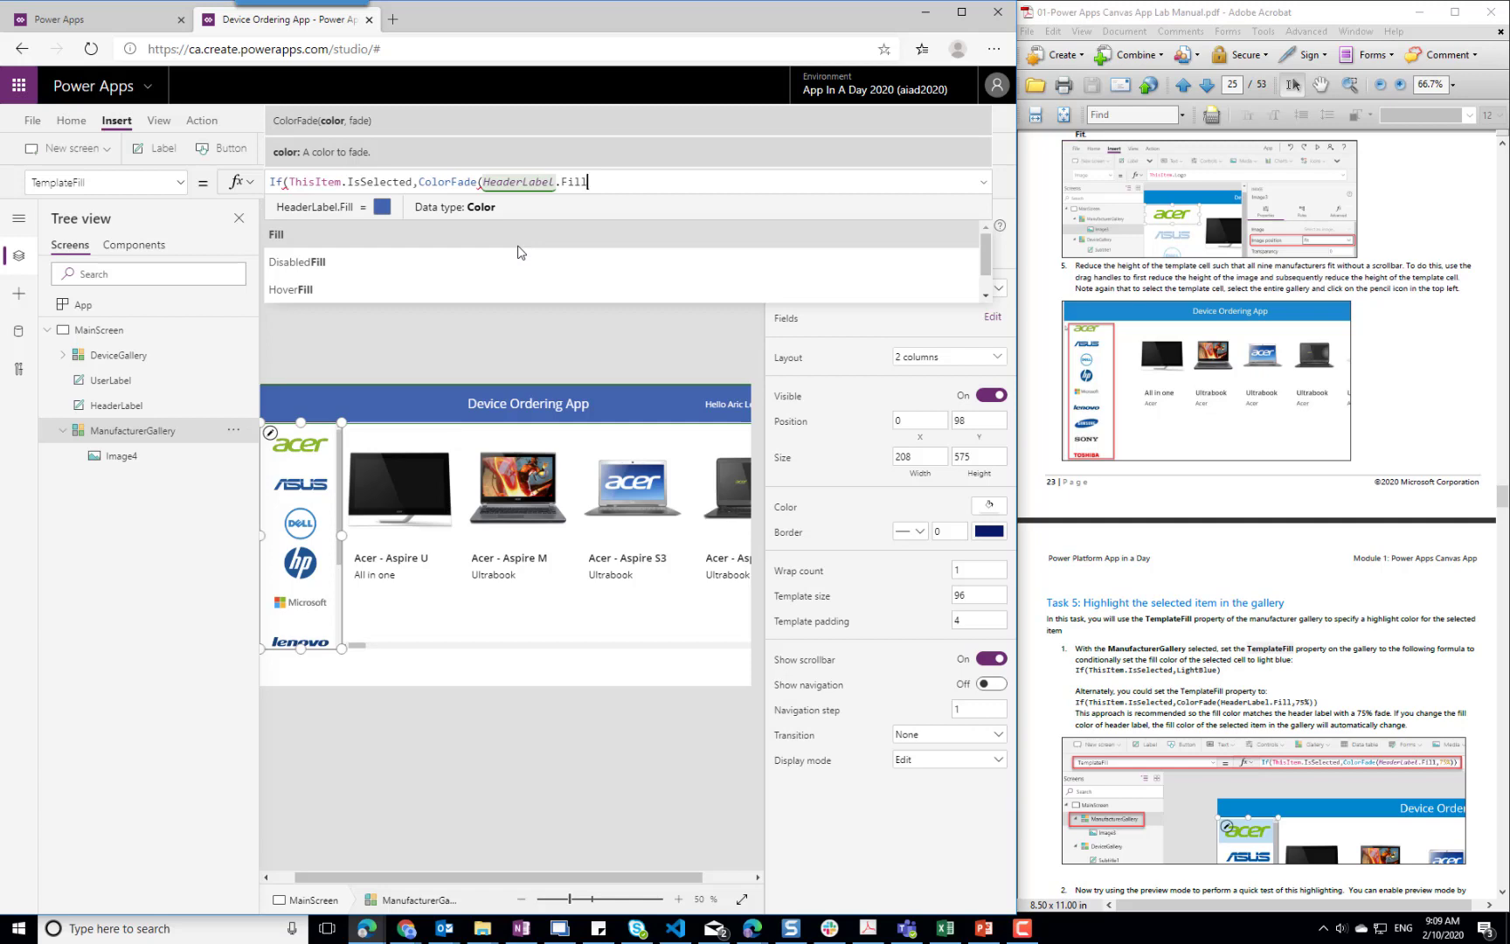
pyautogui.write(', 7')
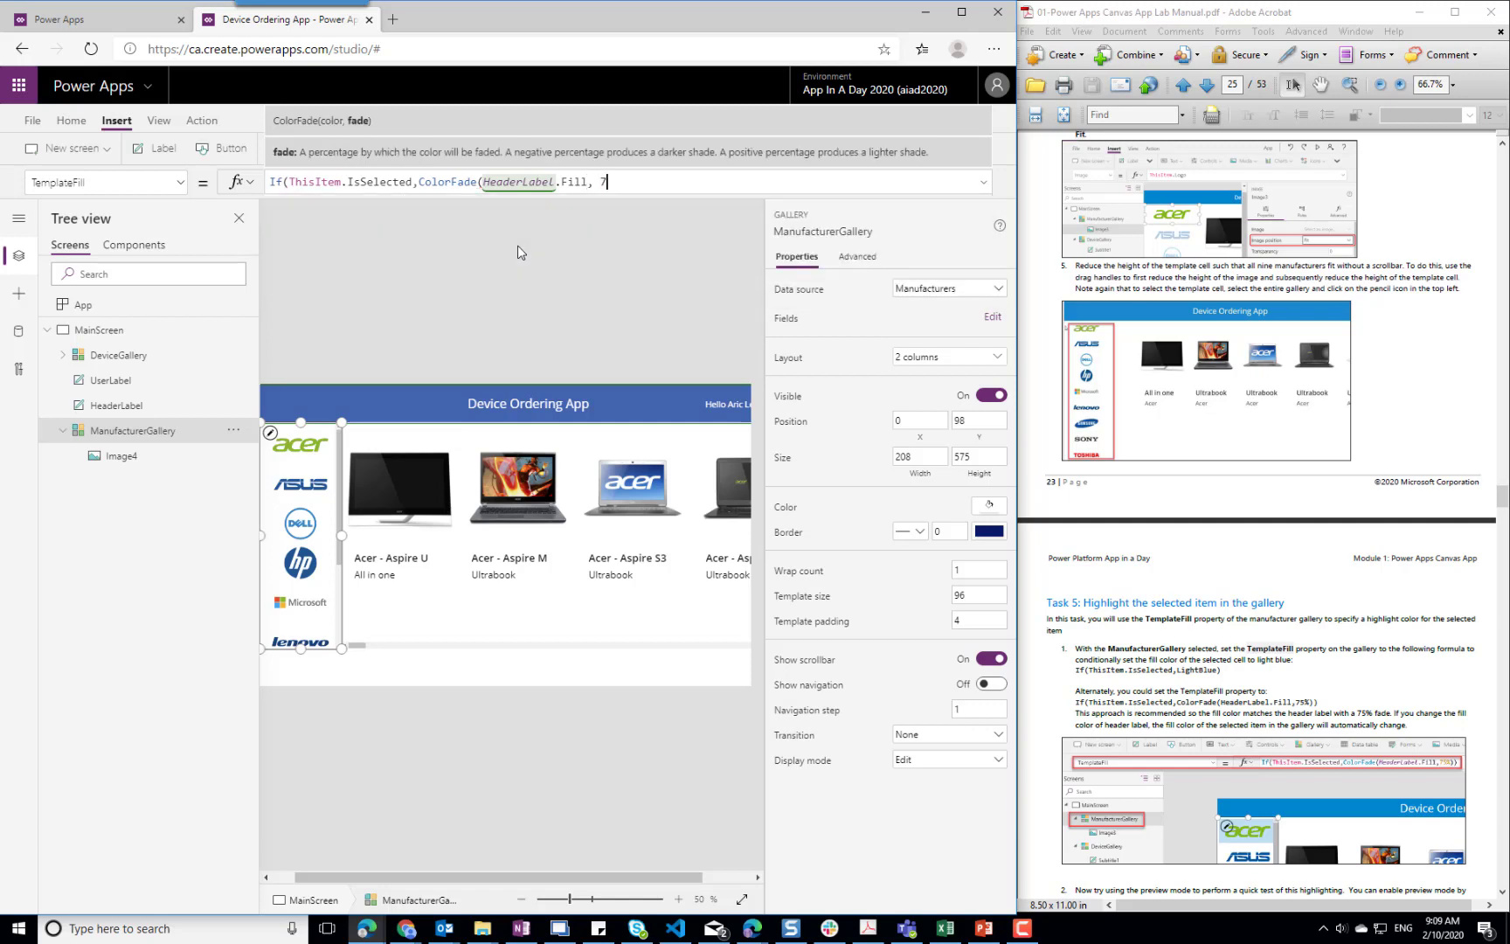
pyautogui.write('5%))')
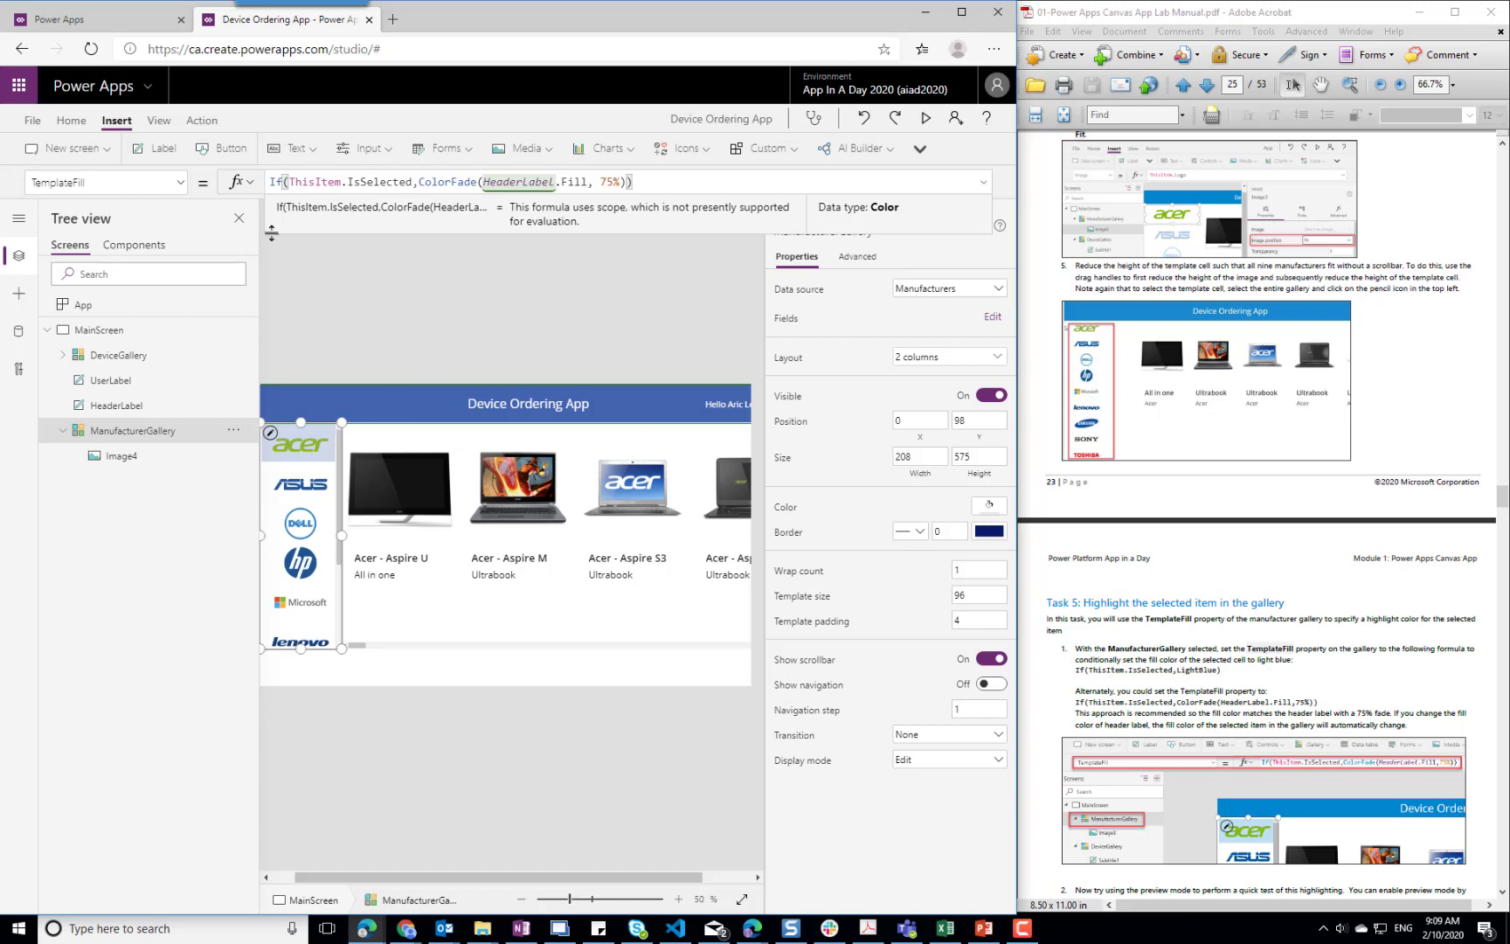
pyautogui.click(411, 287)
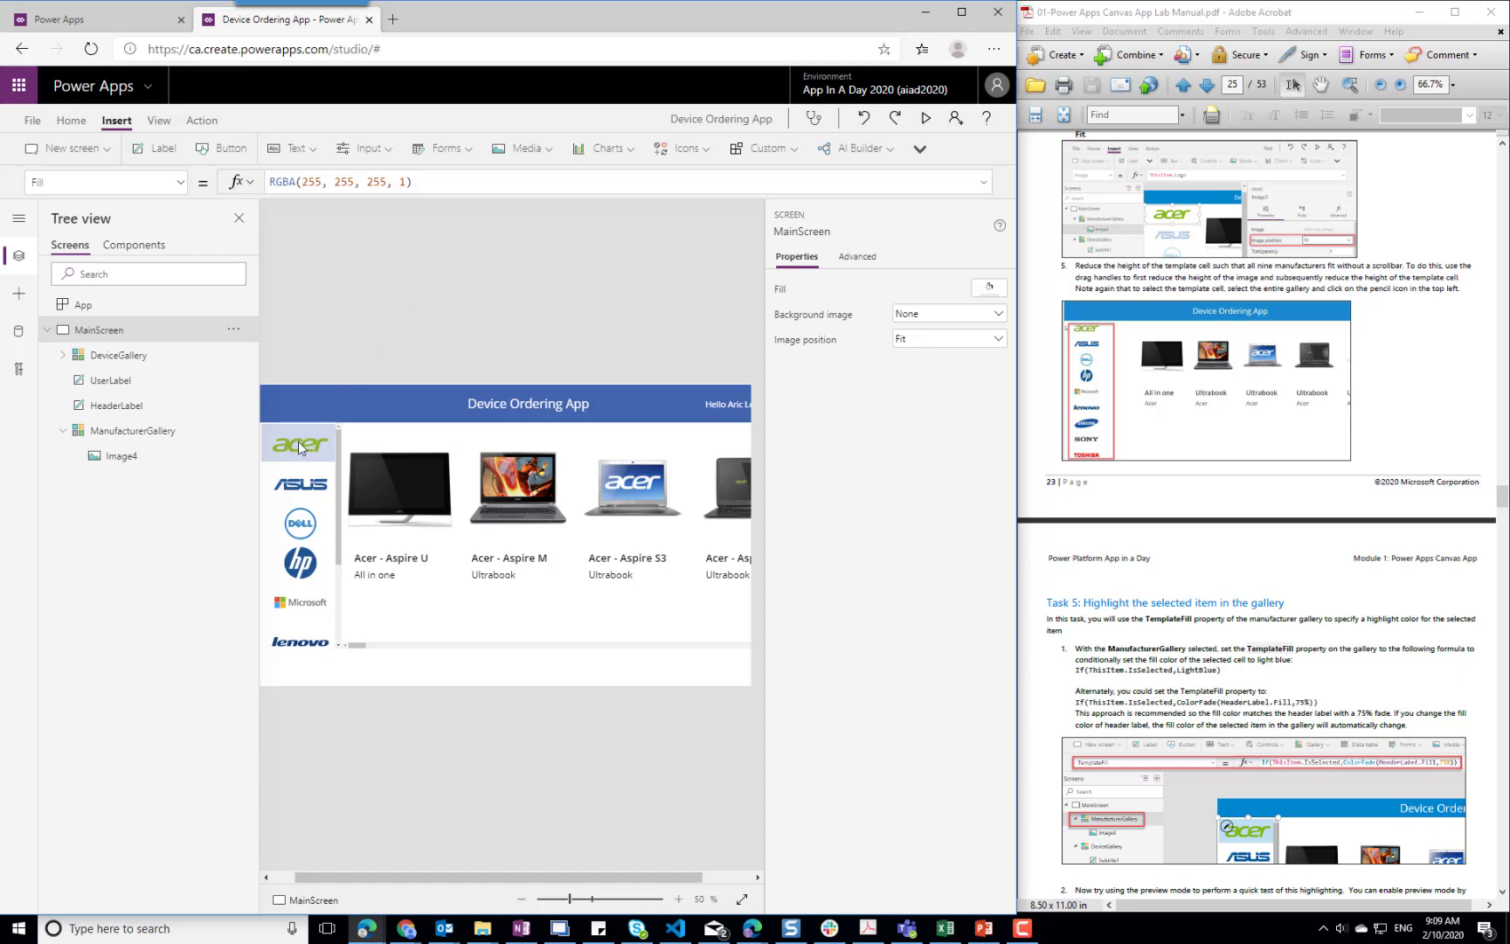
# Test the ManufacturerGallery highlight in preview mode by selecting ASUS, Dell and HP, ending on Acer
pyautogui.click(296, 488)
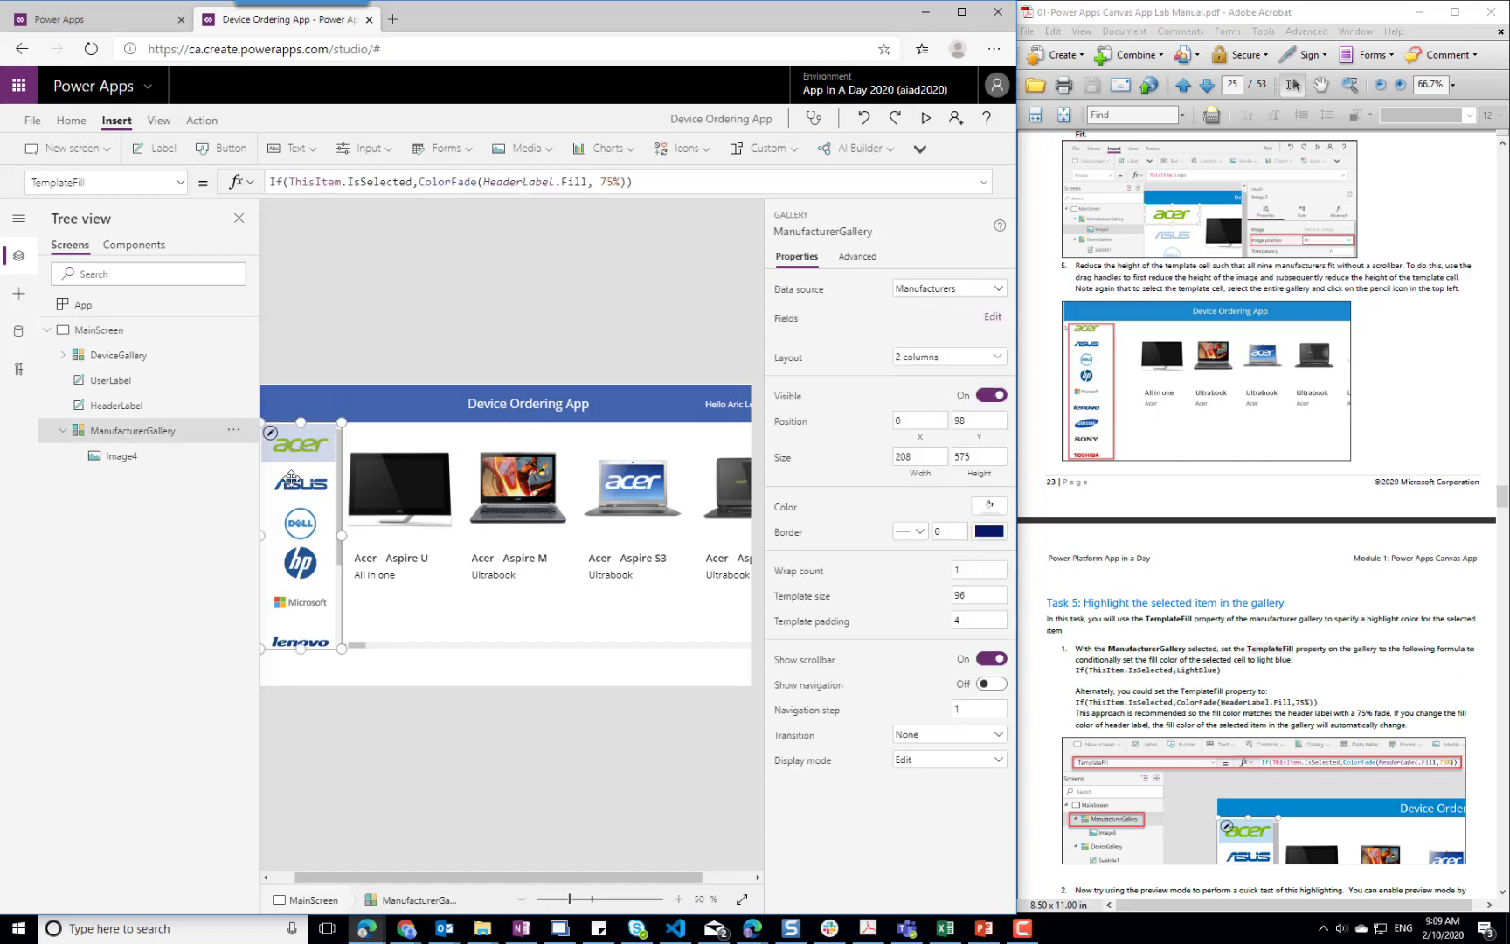
pyautogui.keyDown('alt'); pyautogui.click(291, 478); pyautogui.keyUp('alt')
pyautogui.keyDown('alt'); pyautogui.click(292, 523); pyautogui.keyUp('alt')
pyautogui.keyDown('alt'); pyautogui.click(294, 558); pyautogui.keyUp('alt')
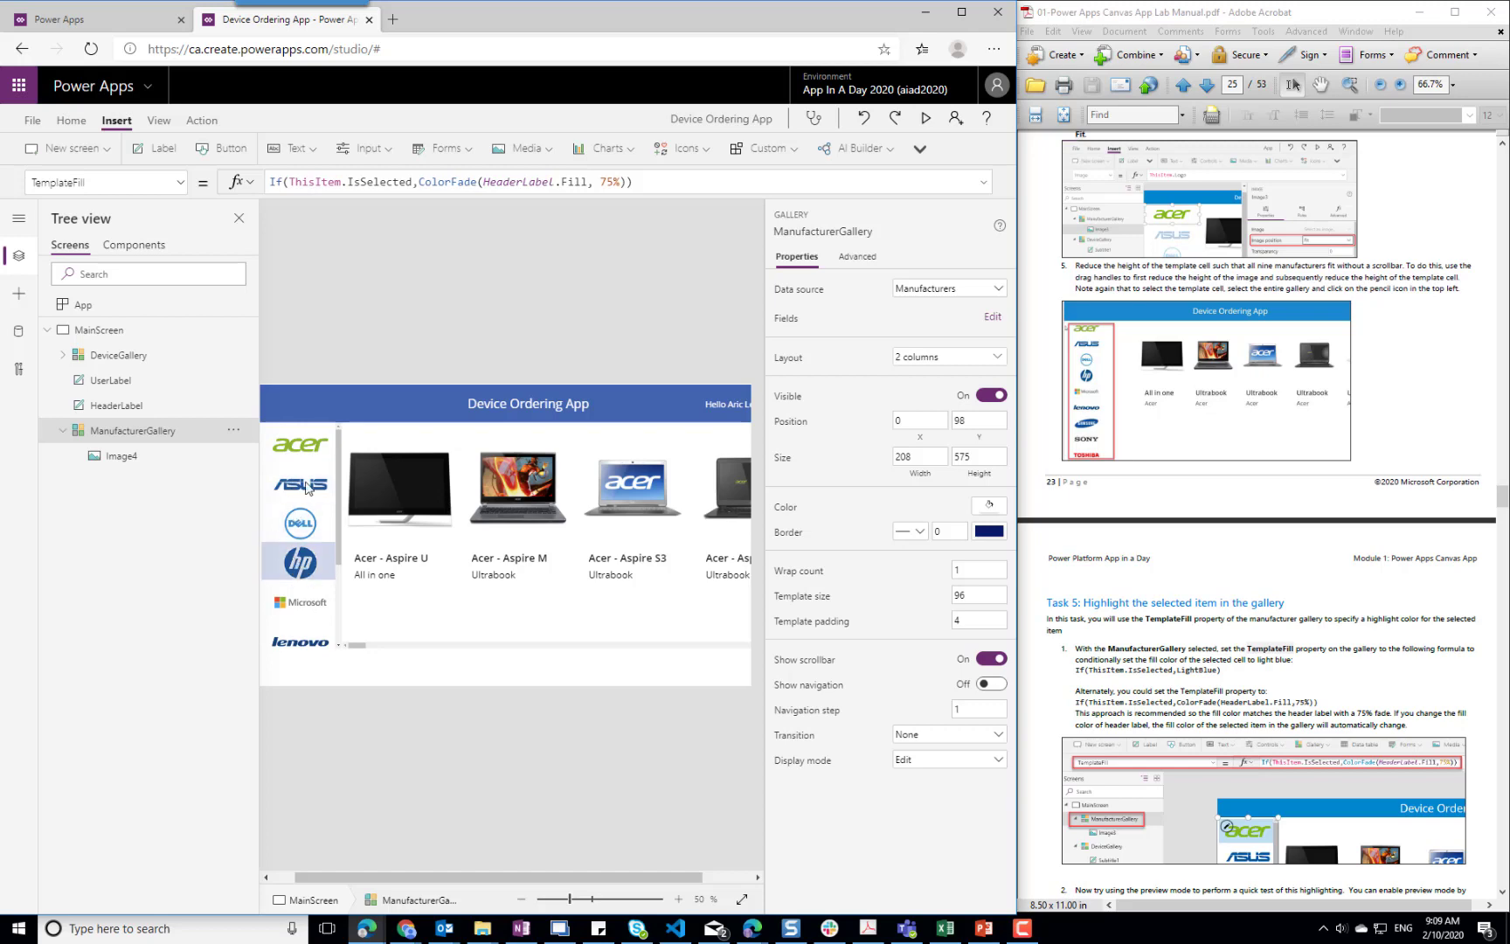
pyautogui.keyDown('alt'); pyautogui.click(305, 446); pyautogui.keyUp('alt')
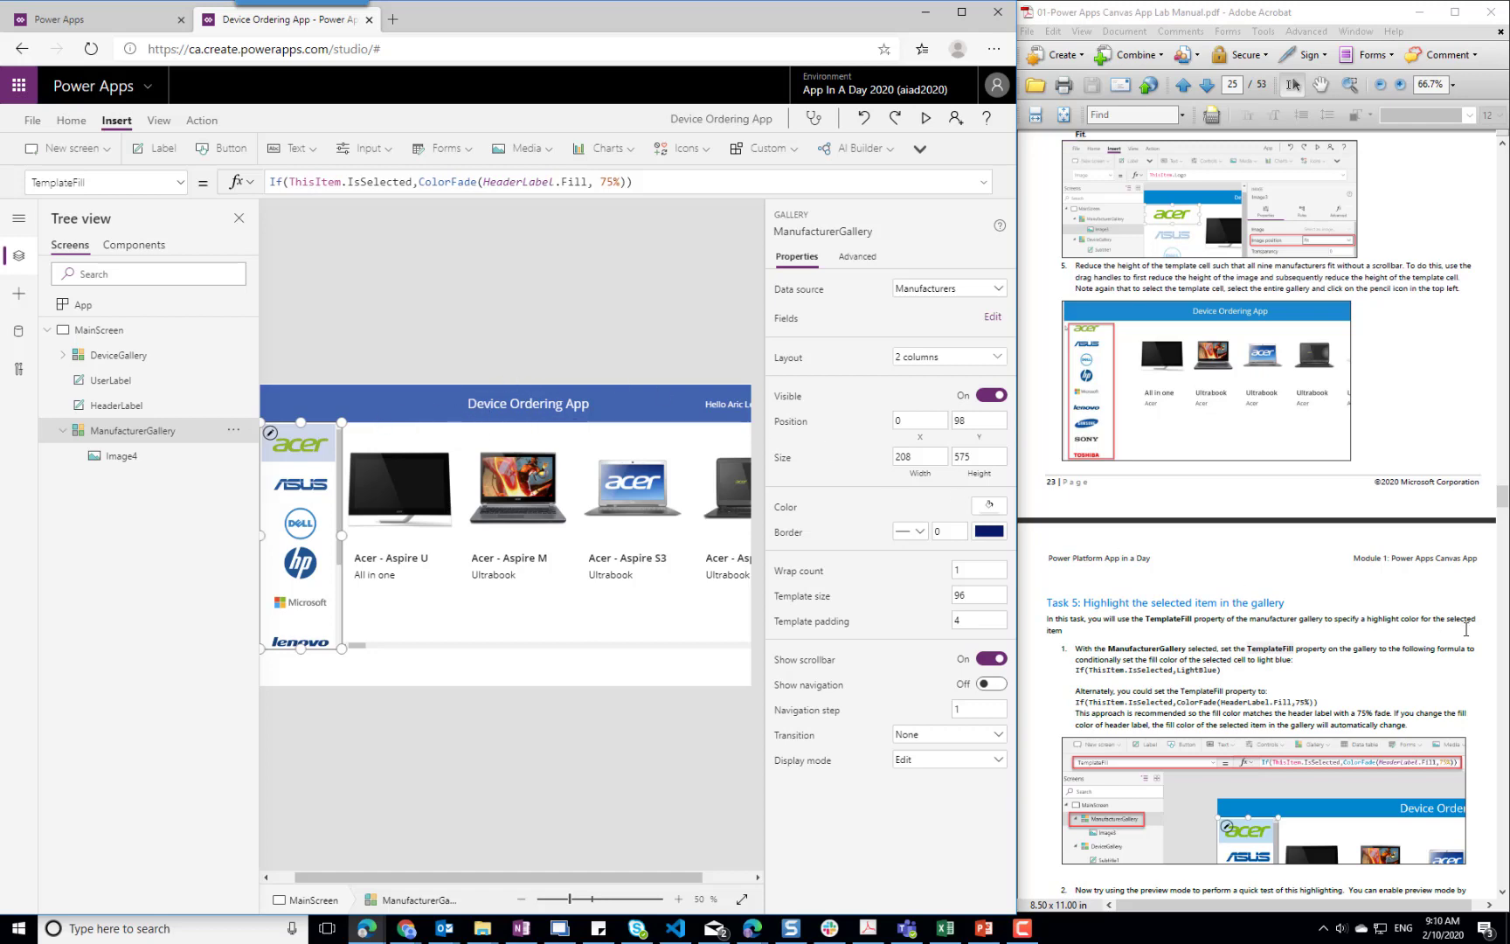
# Bring the lab manual's preview test and Task 6 into view, and retest the highlight on ASUS, Dell, HP and Acer
pyautogui.click(1386, 629)
pyautogui.scroll(-5, 1386, 629)
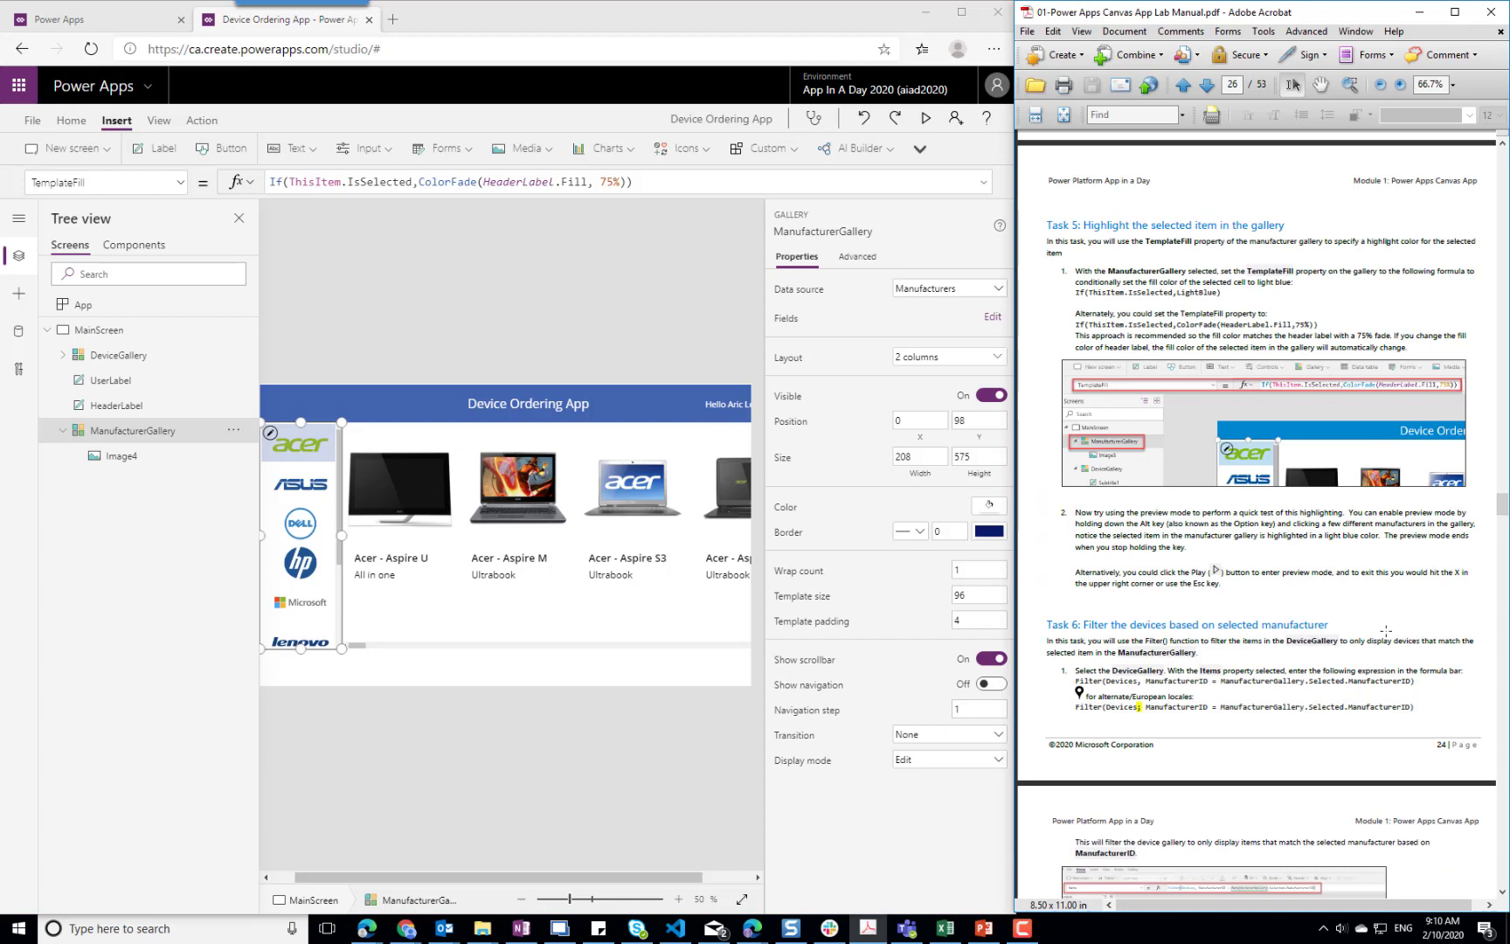
pyautogui.click(301, 484)
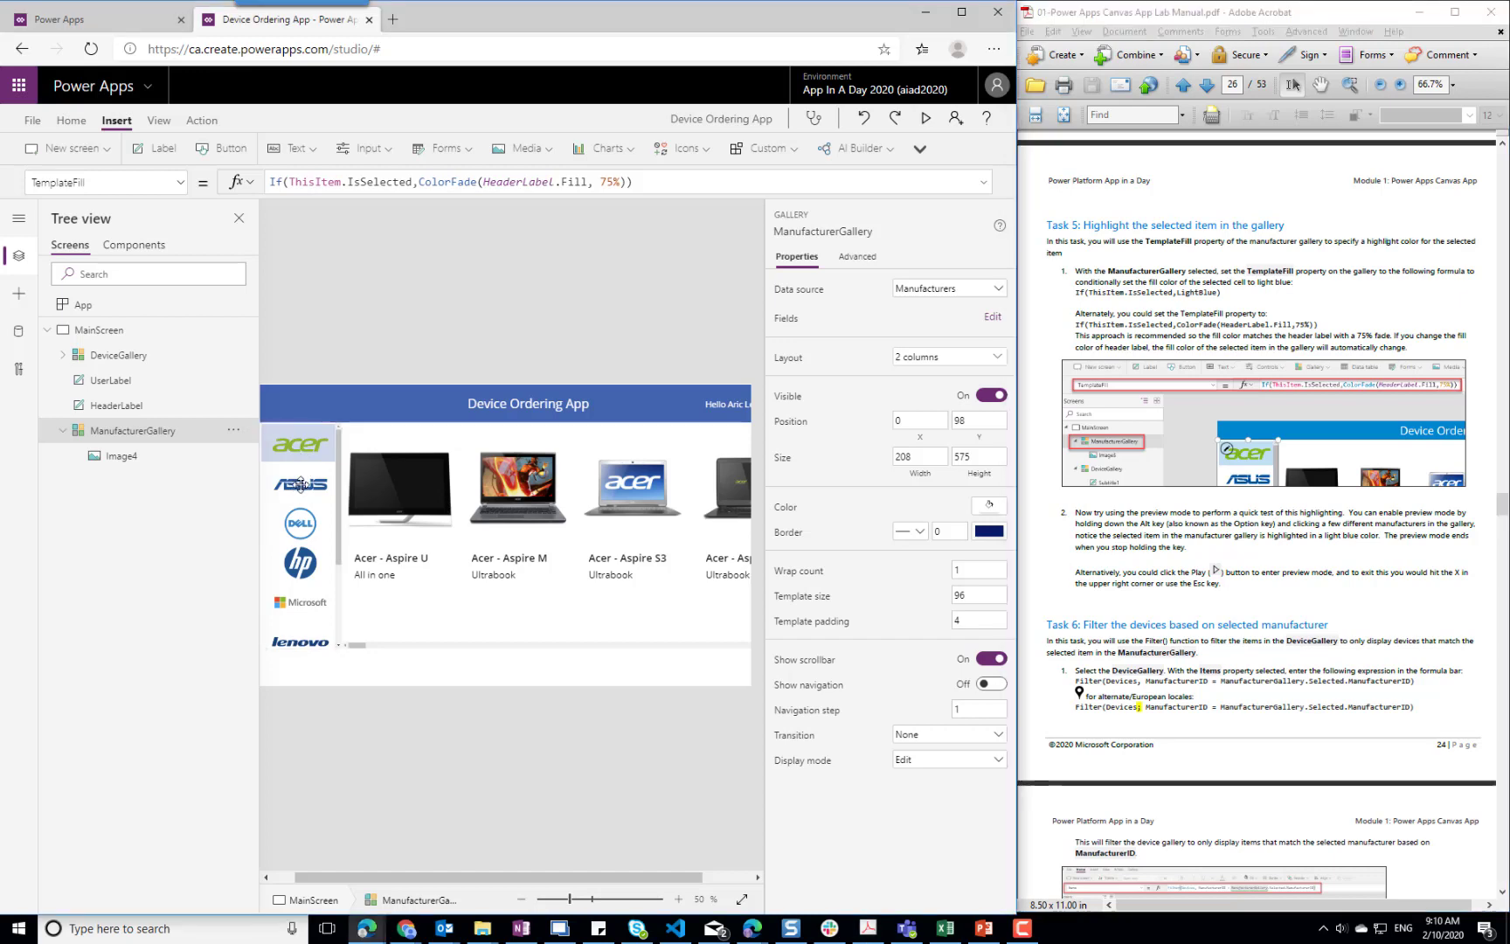
pyautogui.keyDown('alt'); pyautogui.click(288, 488); pyautogui.keyUp('alt')
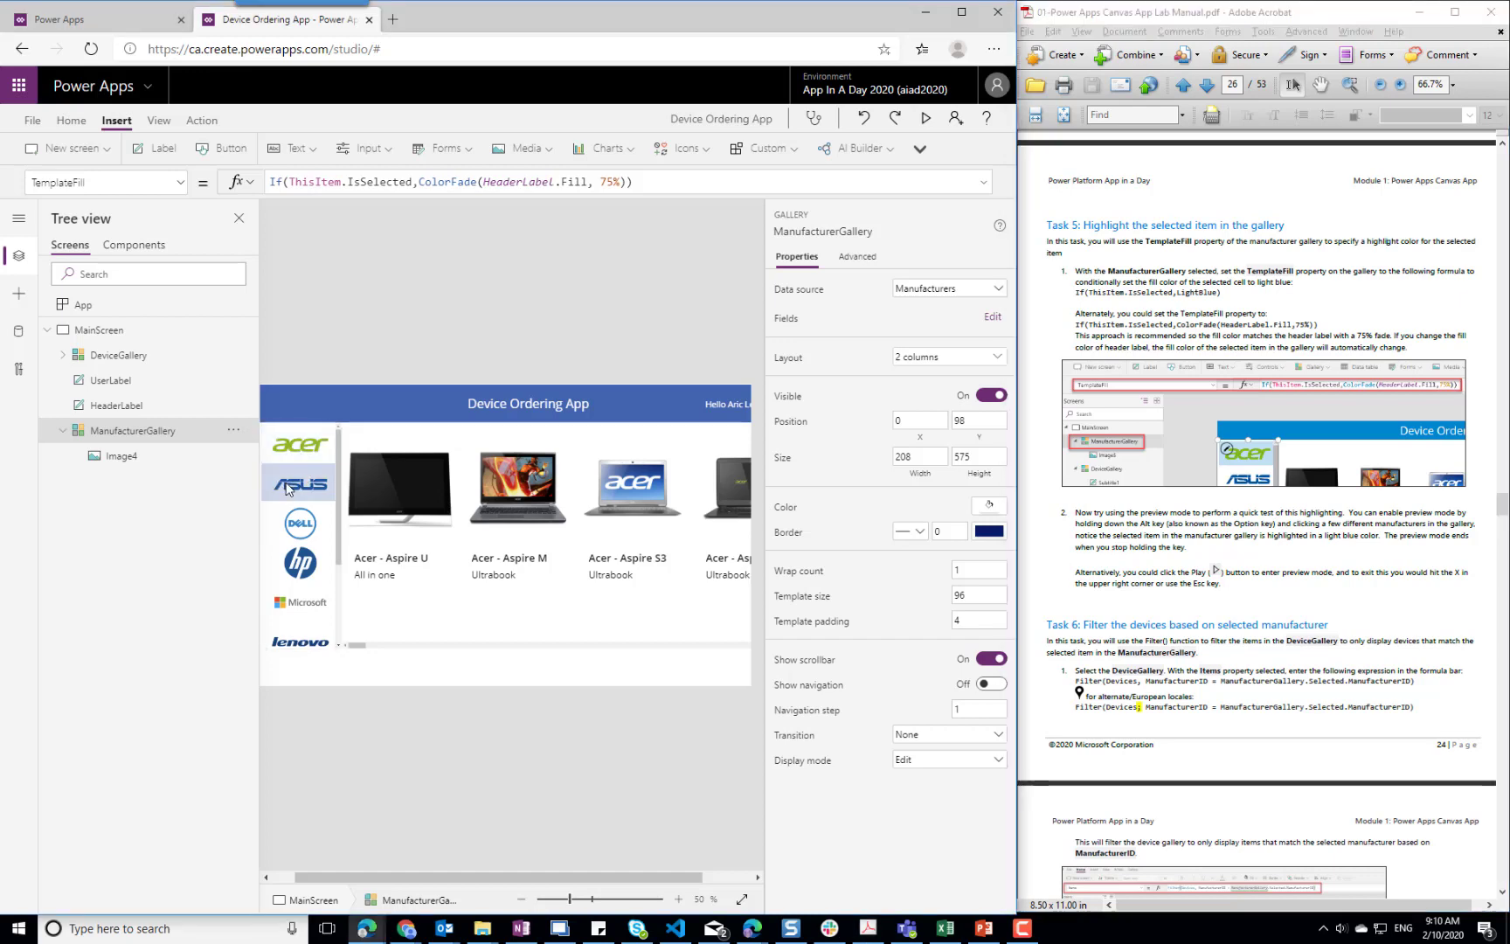
pyautogui.keyDown('alt'); pyautogui.click(286, 529); pyautogui.keyUp('alt')
pyautogui.keyDown('alt'); pyautogui.click(280, 561); pyautogui.keyUp('alt')
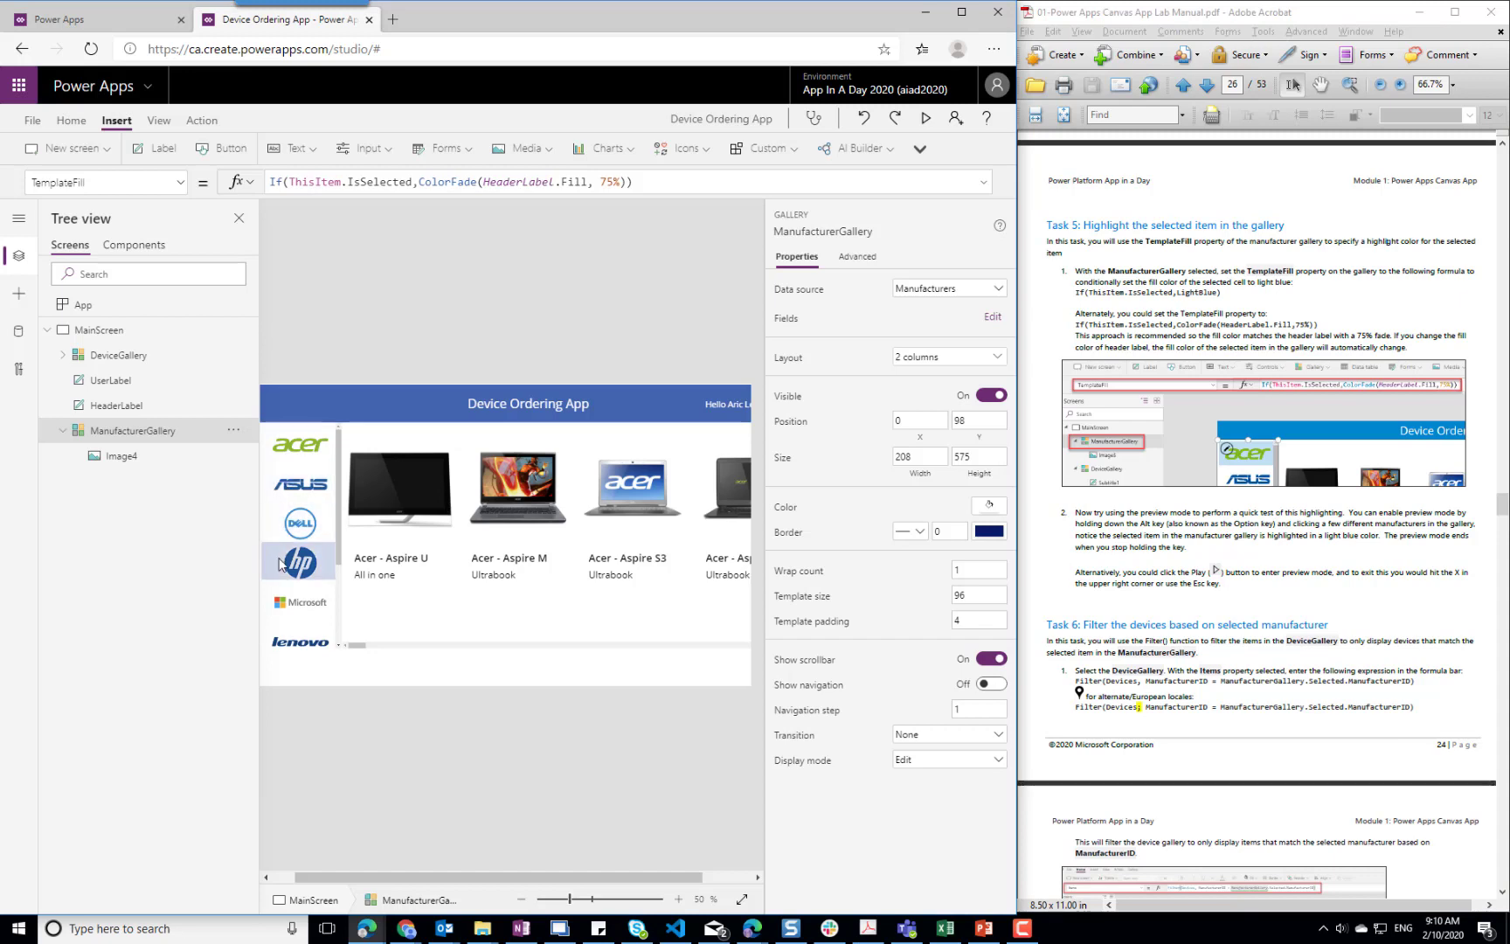
pyautogui.keyDown('alt'); pyautogui.click(295, 452); pyautogui.keyUp('alt')
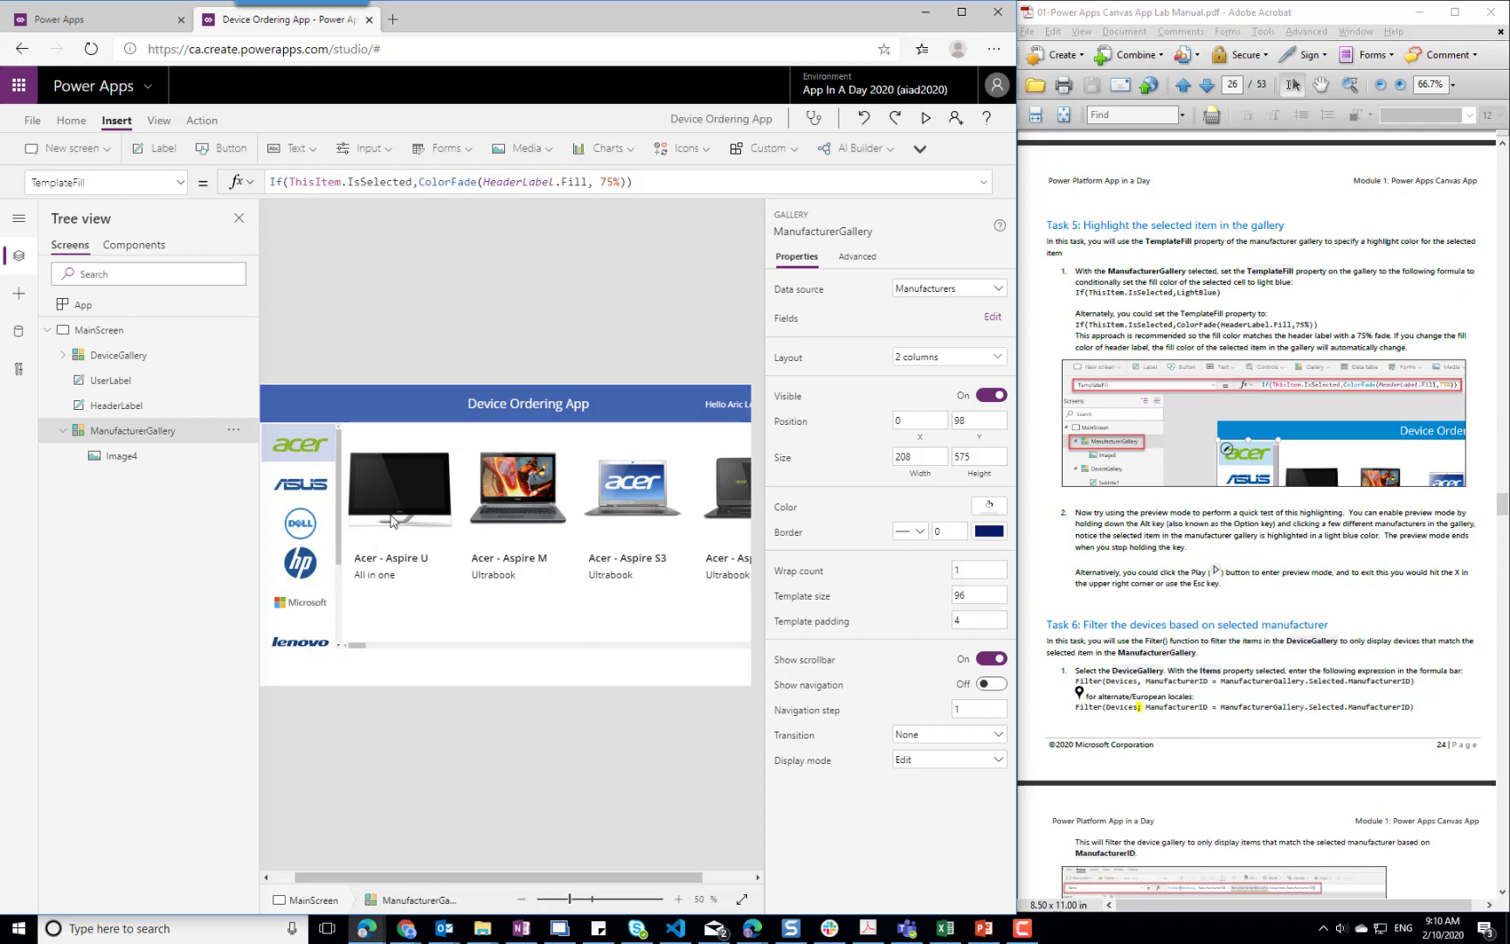
pyautogui.click(287, 487)
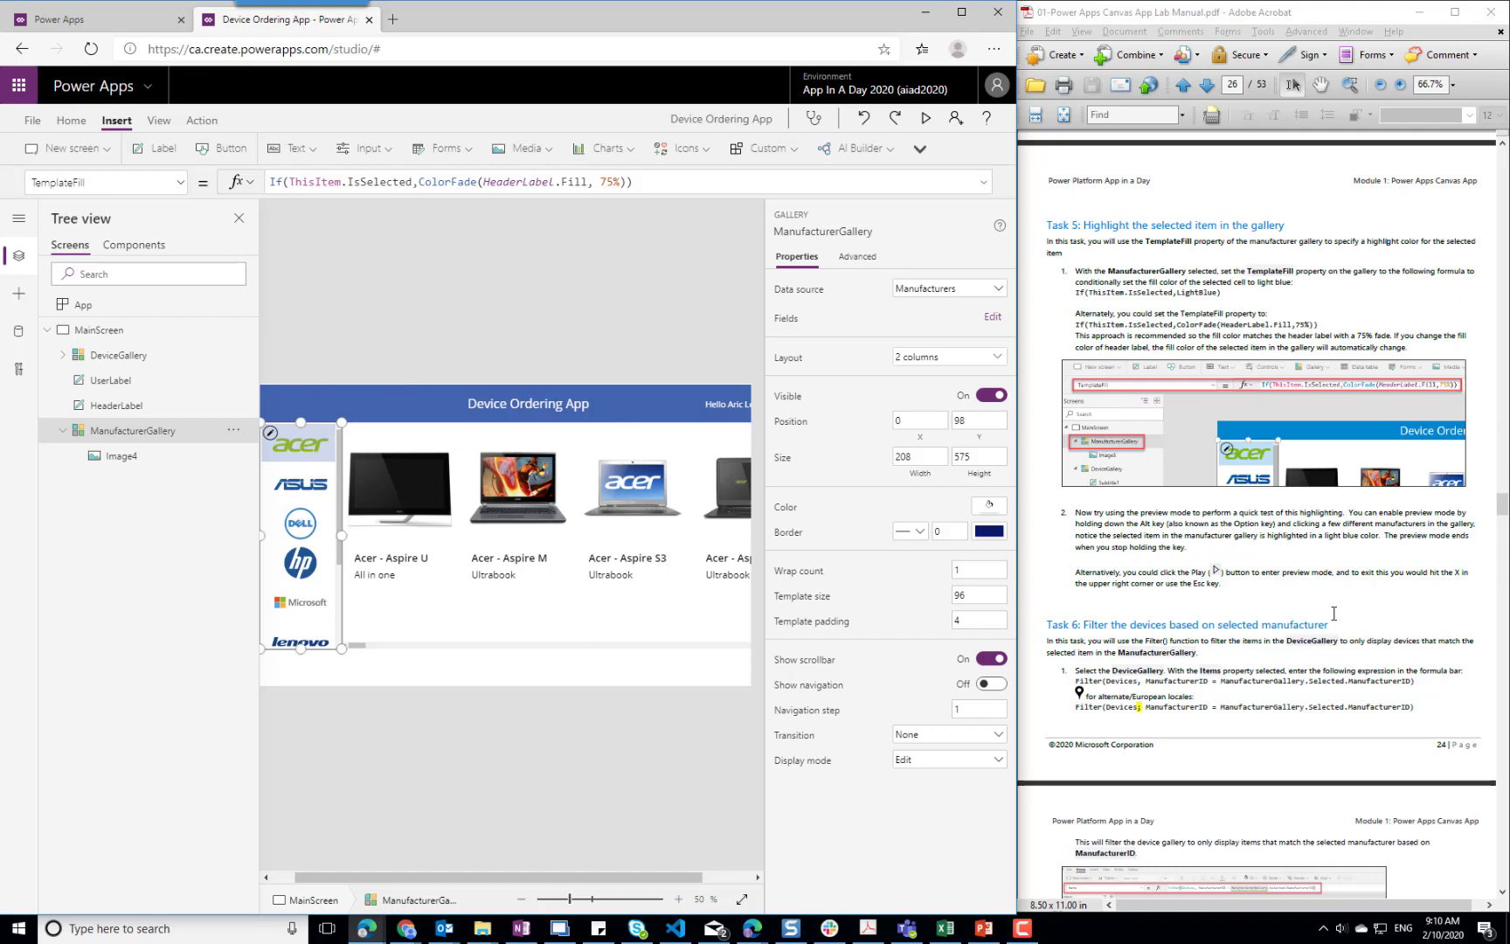
# Wrap DeviceGallery's Items formula in a filter that starts with Filter(Devices, ManufacturerID
pyautogui.click(539, 435)
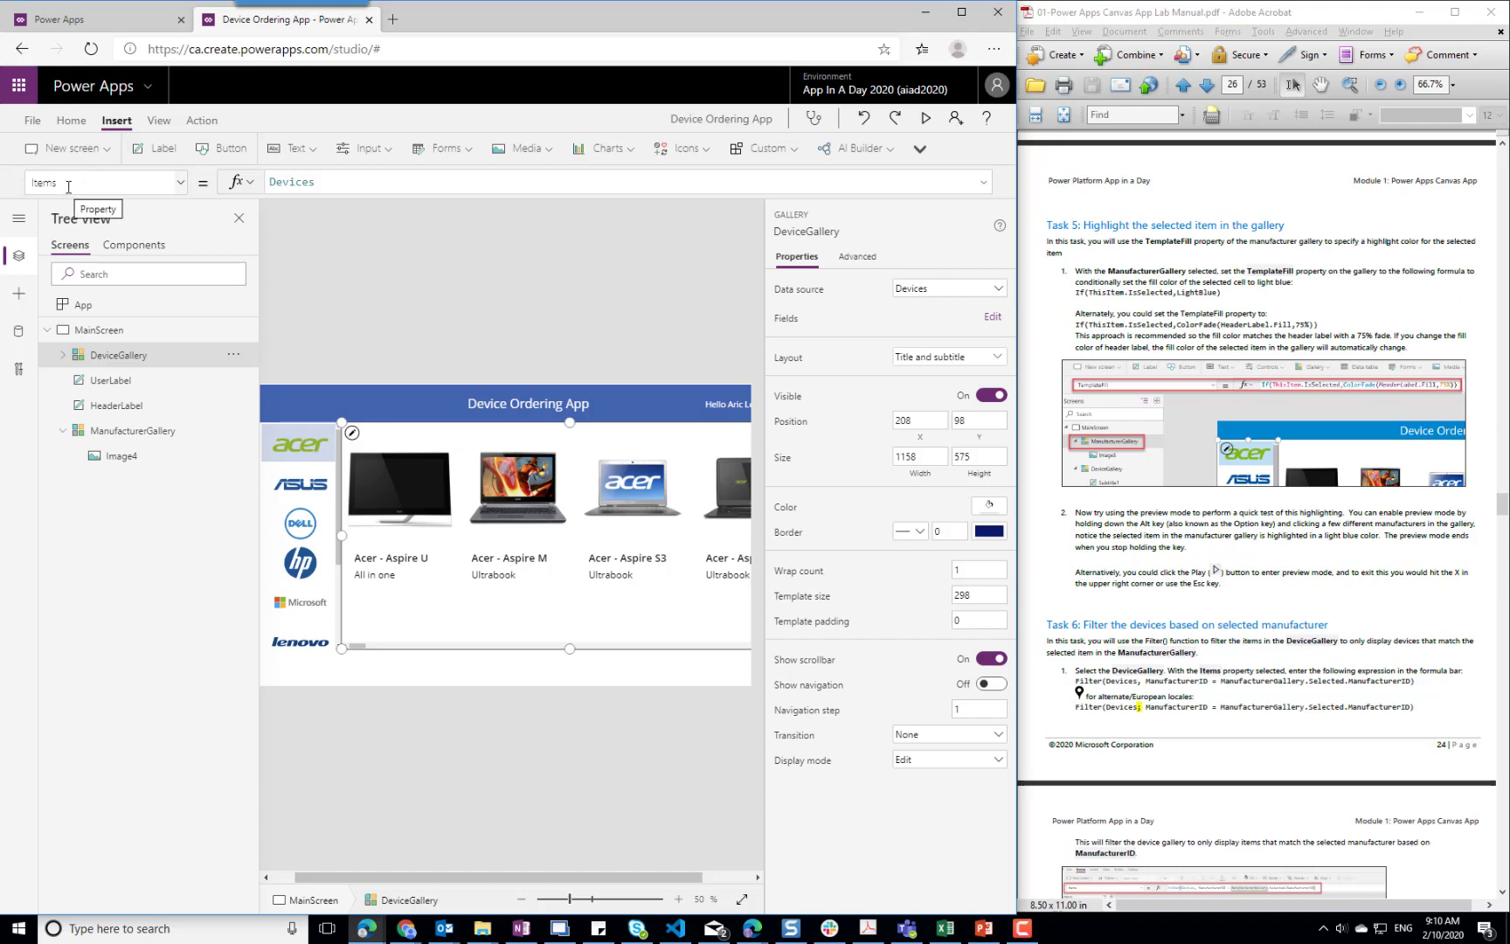
pyautogui.click(369, 183)
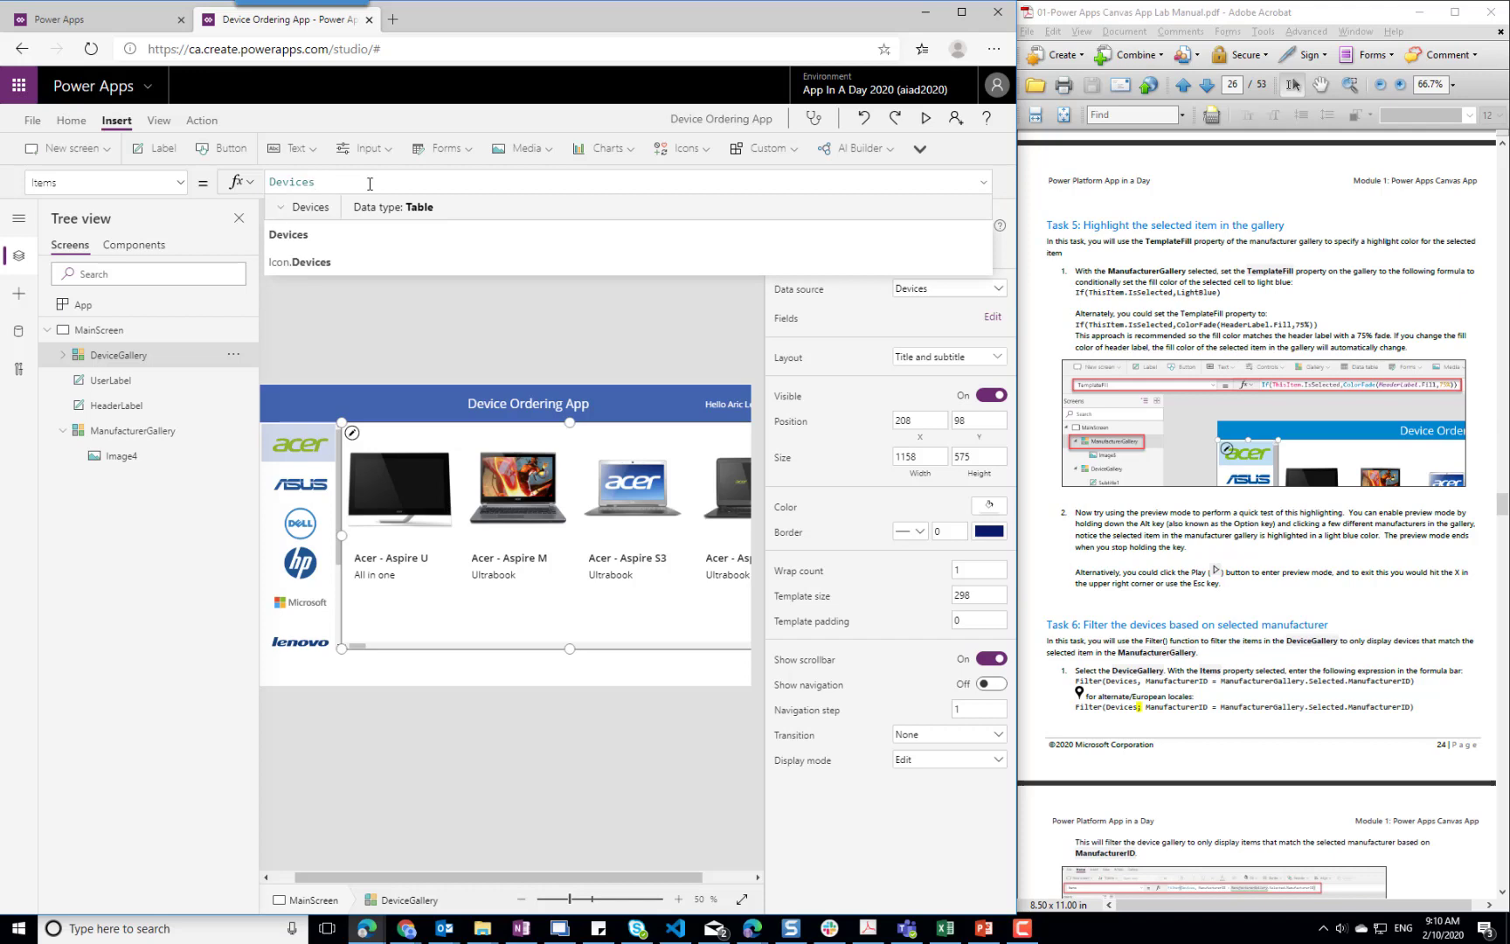
pyautogui.hotkey('ctrl', 'a')
pyautogui.press('Home')
pyautogui.write('Filter(')
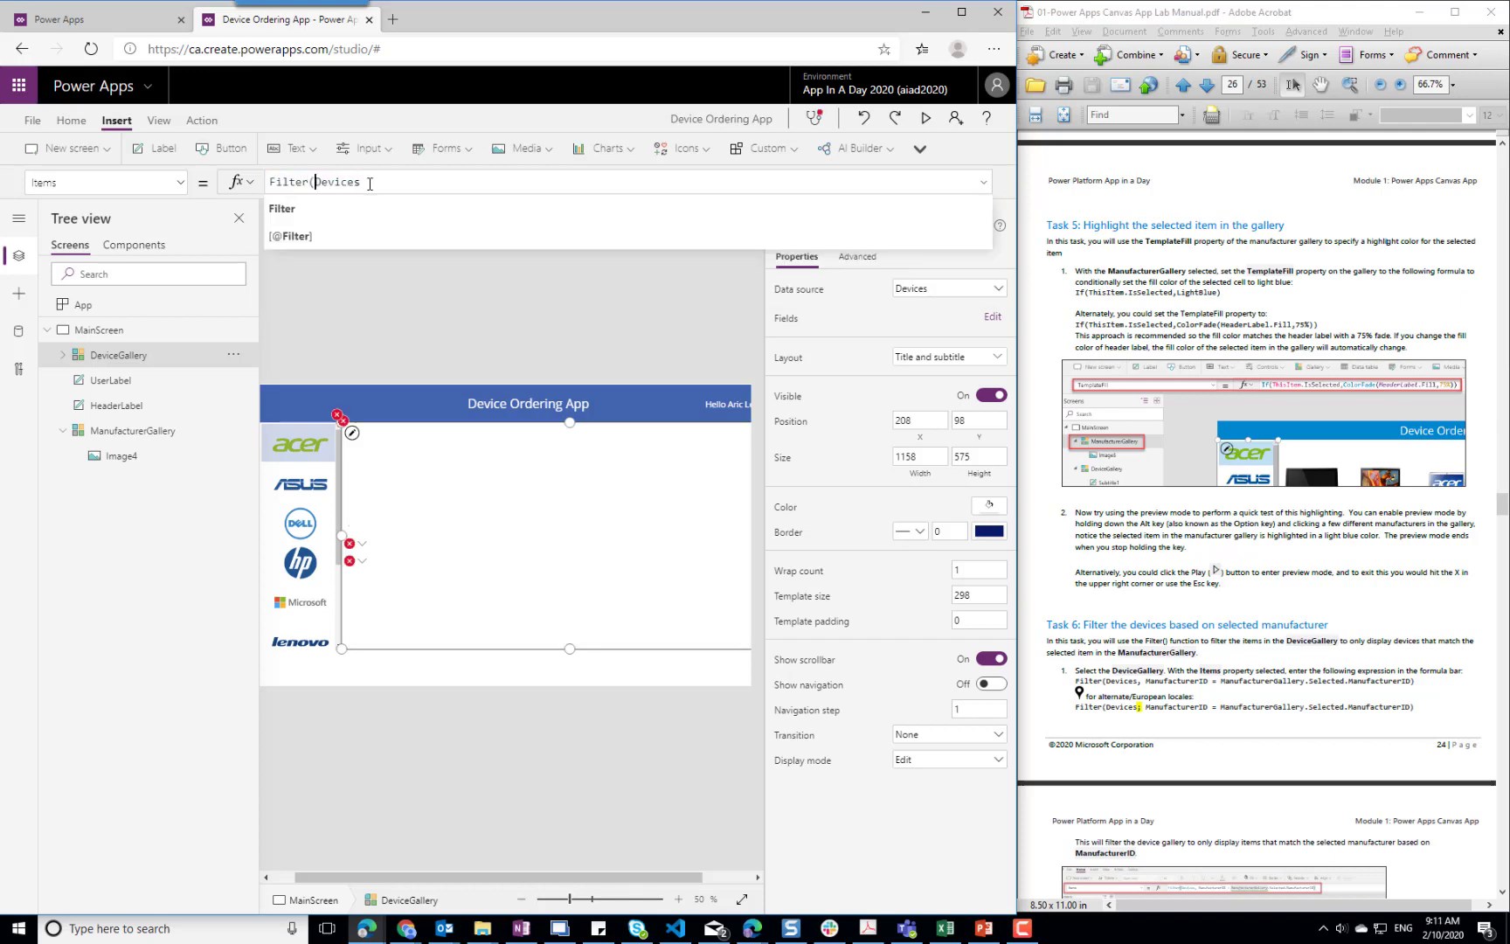
pyautogui.write(',,')
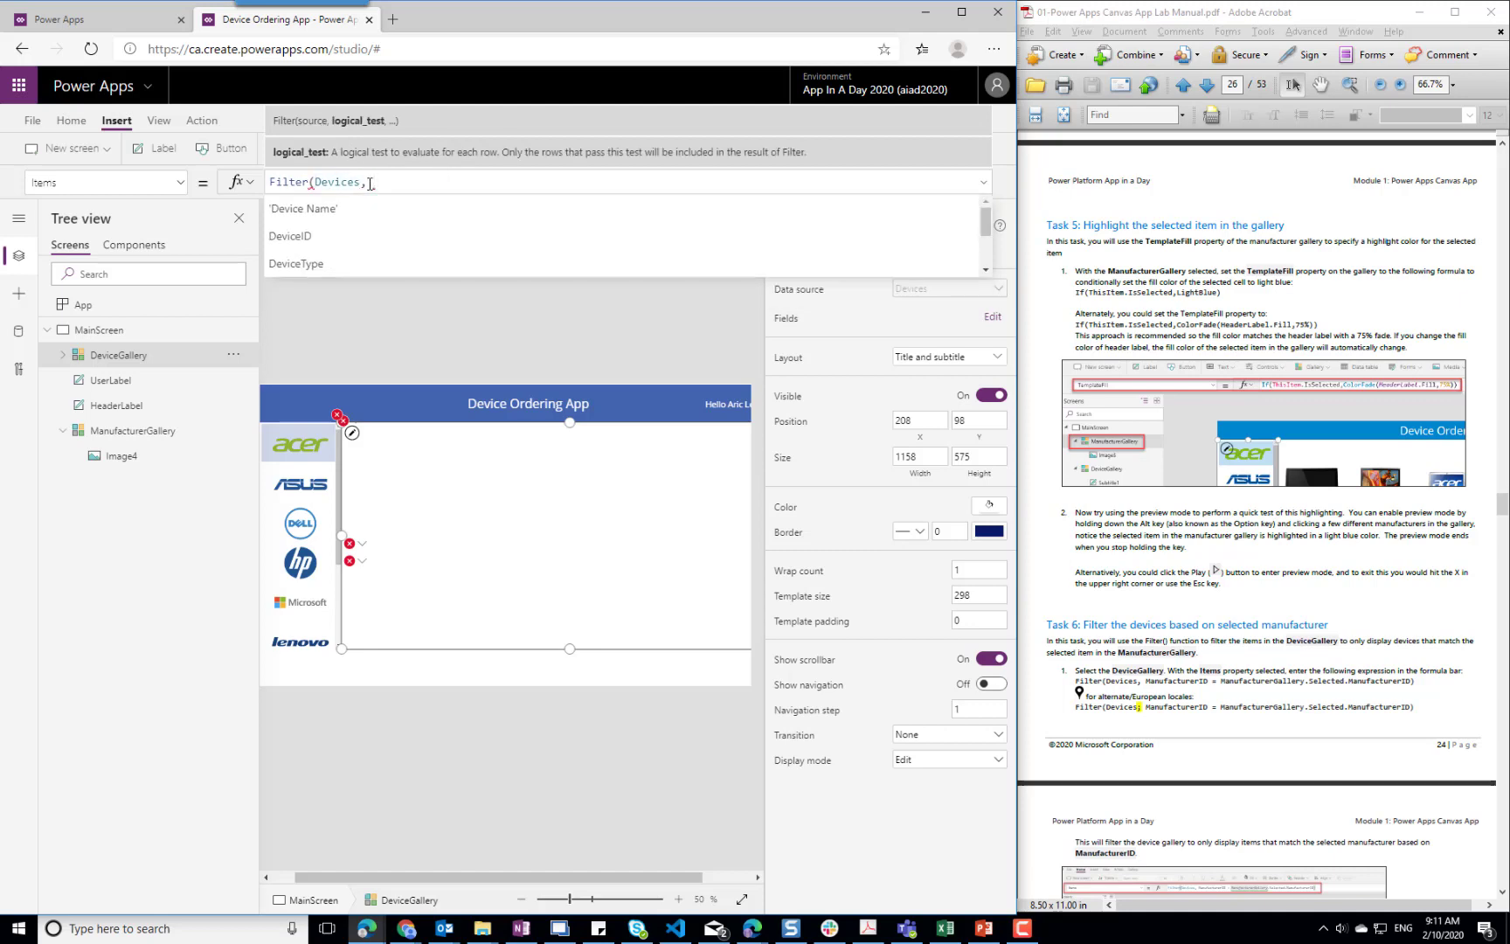
pyautogui.write('Ma')
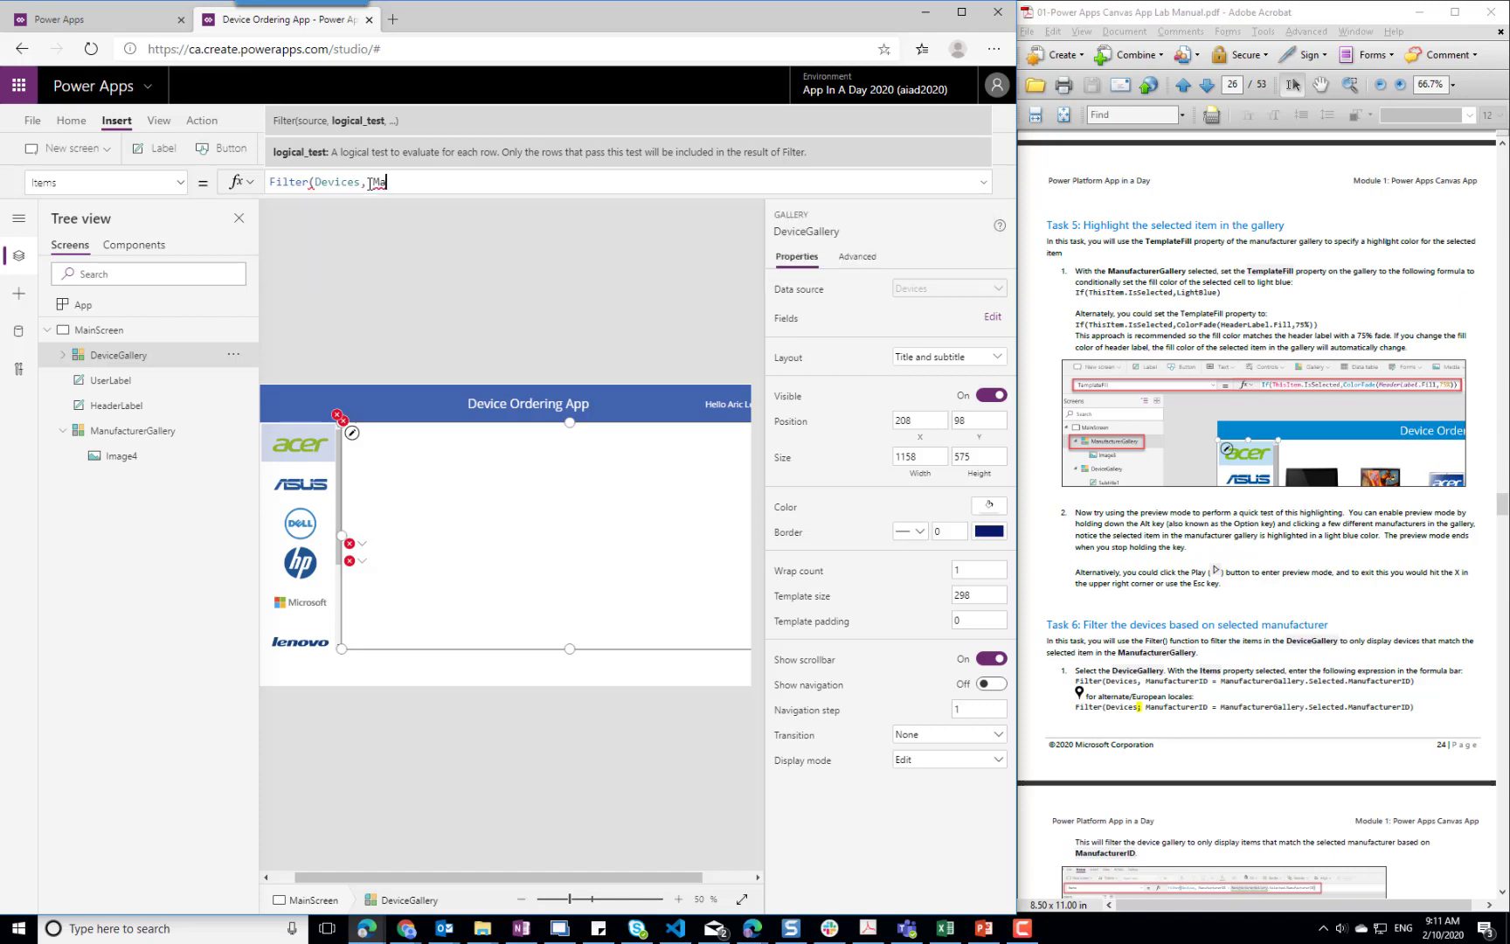
pyautogui.write('nufa')
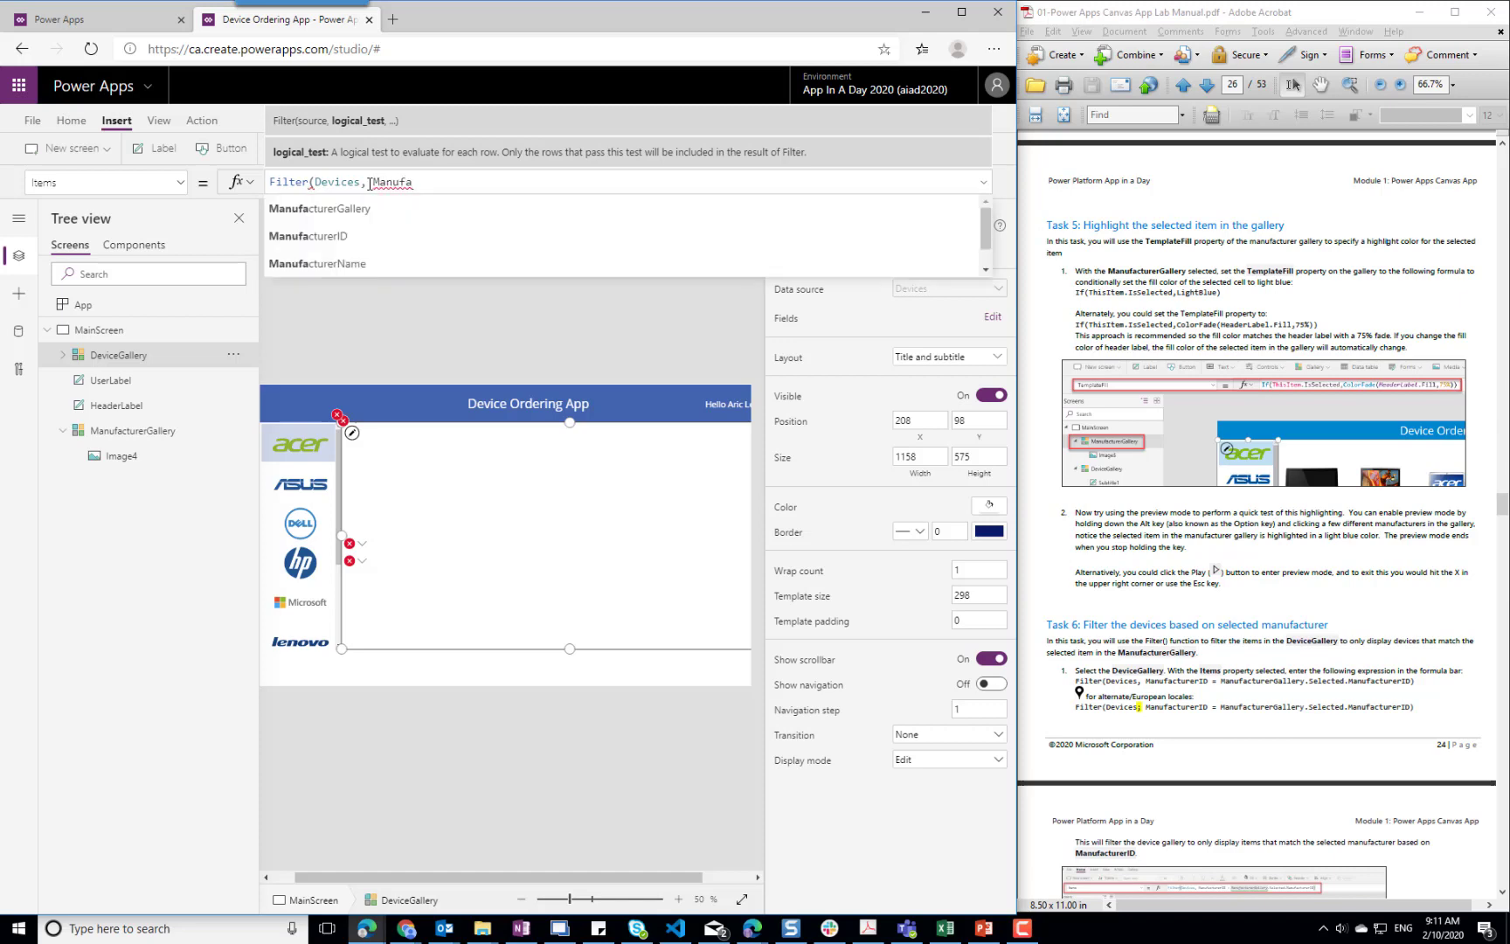
pyautogui.press('Down')
pyautogui.press('Down')
pyautogui.press('Tab')
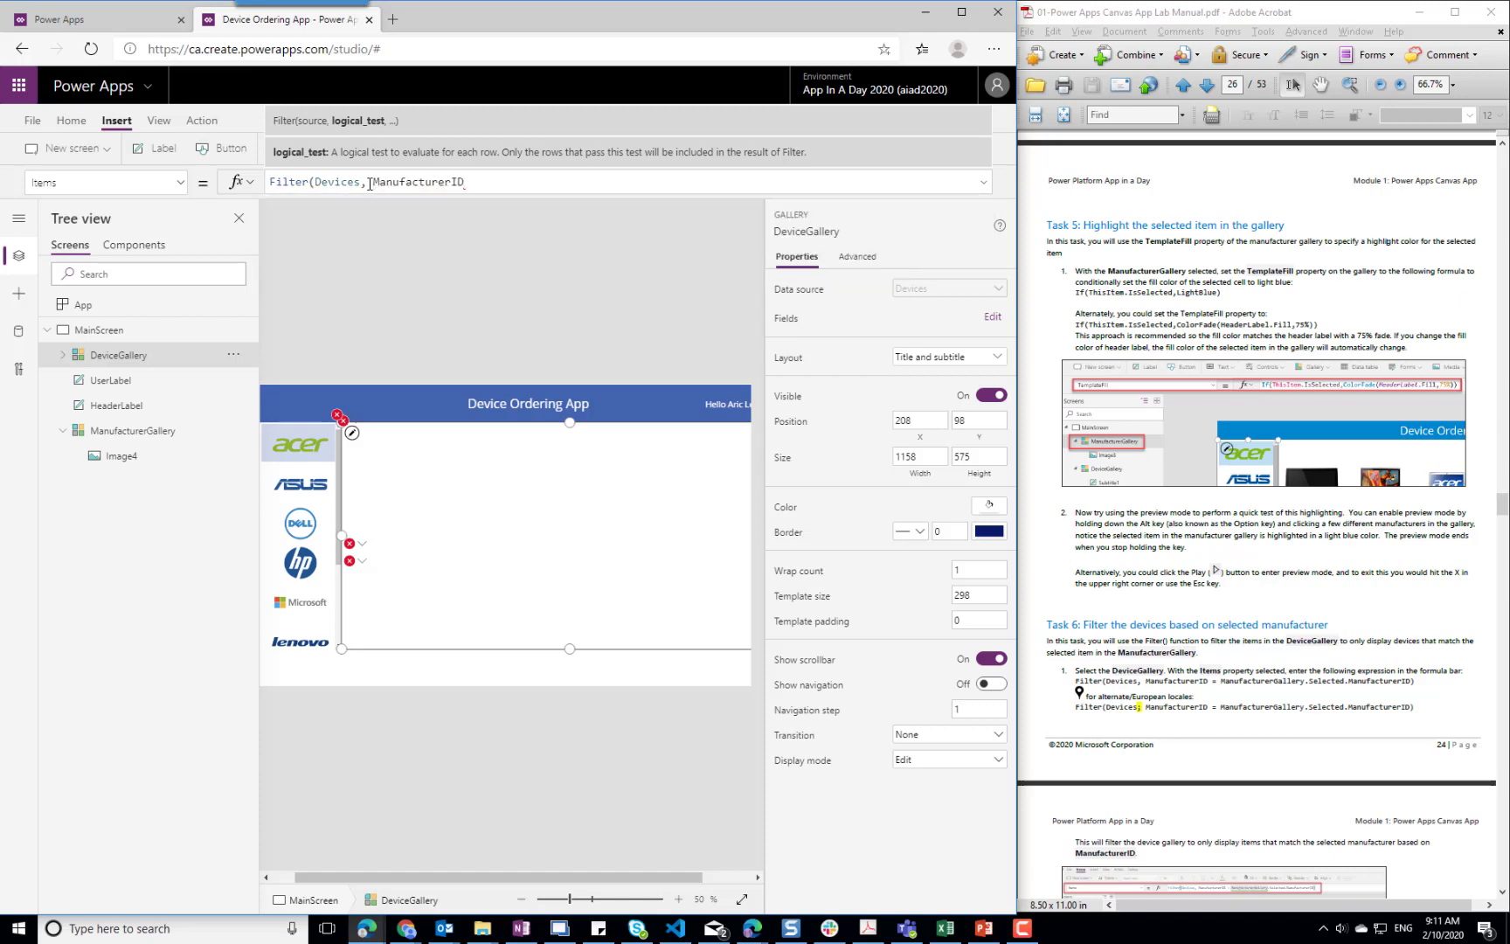
# Complete DeviceGallery's filter condition with = ManufacturerGallery.Selected.ManufacturerID) and close the formula editing
pyautogui.write('= ')
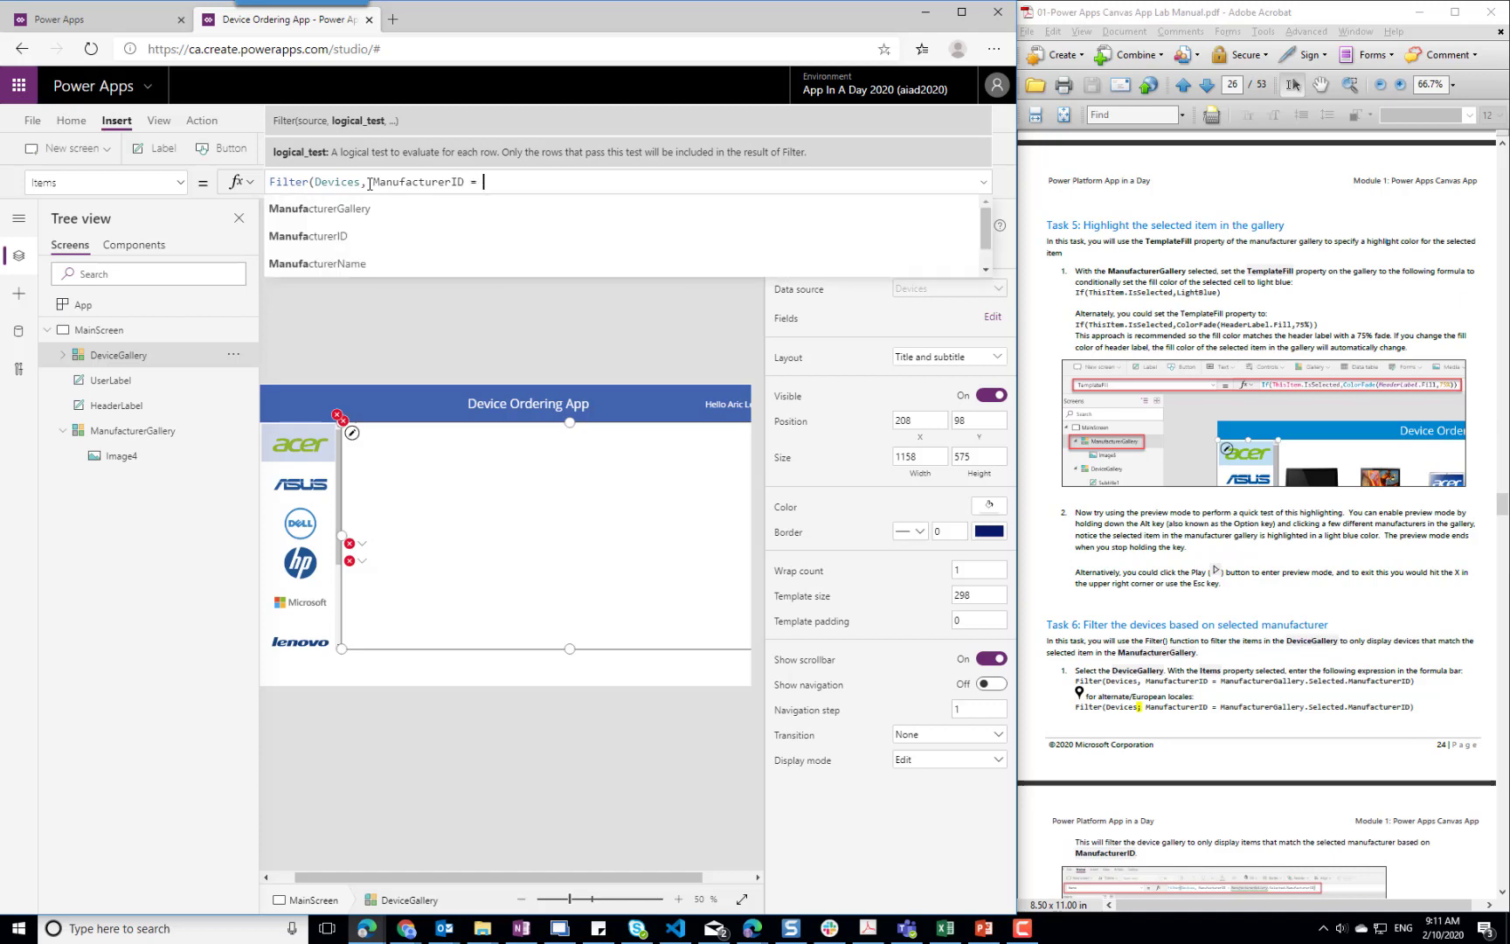
pyautogui.write('Manufac')
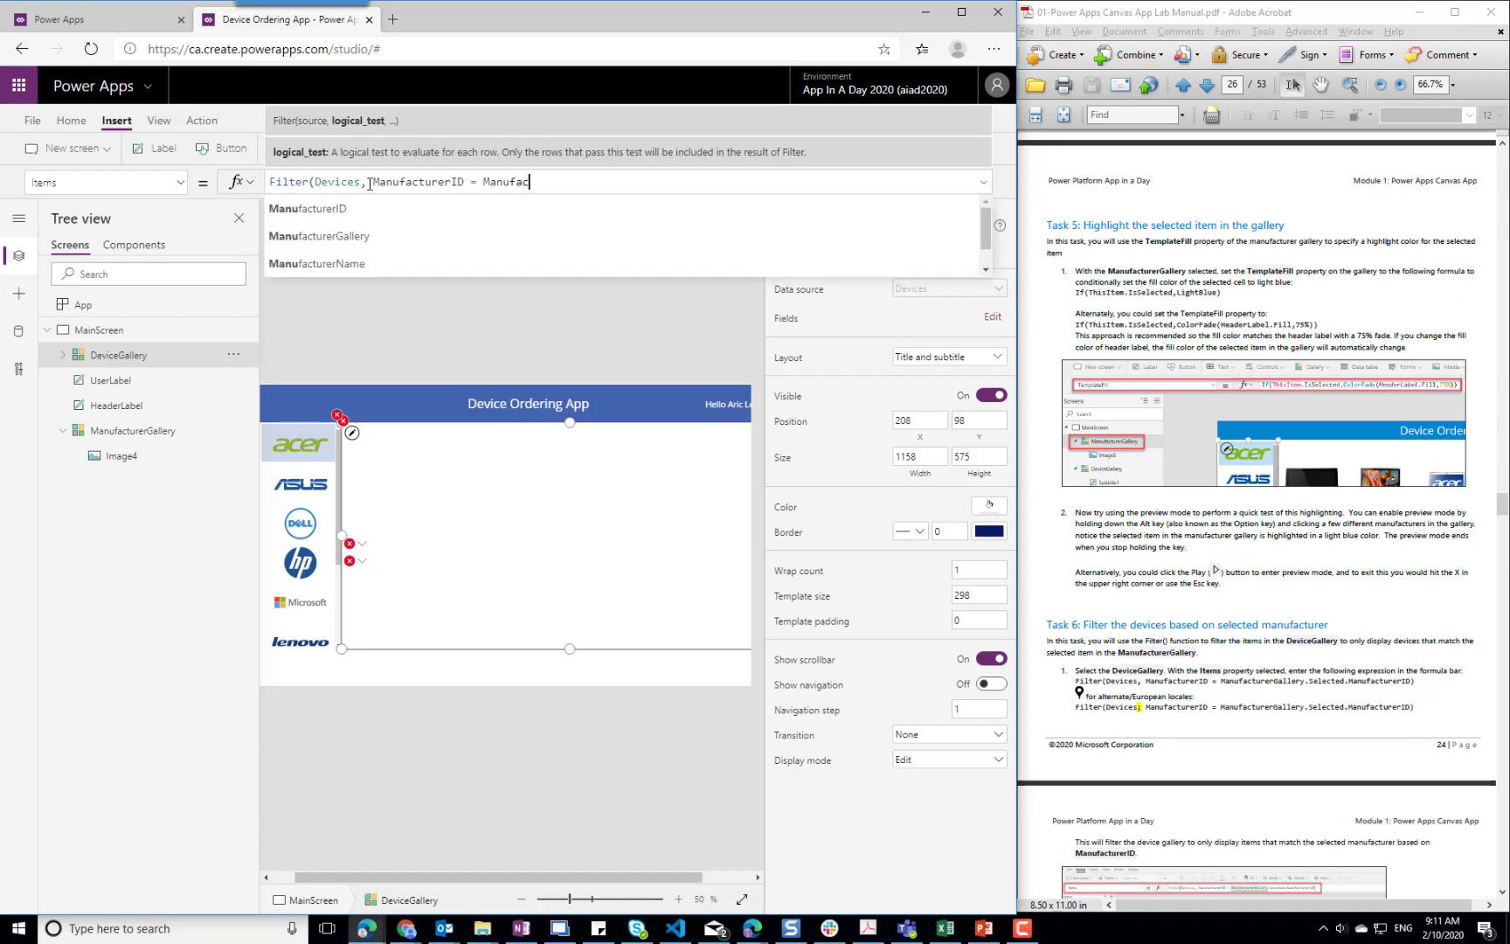
pyautogui.write('turerGa')
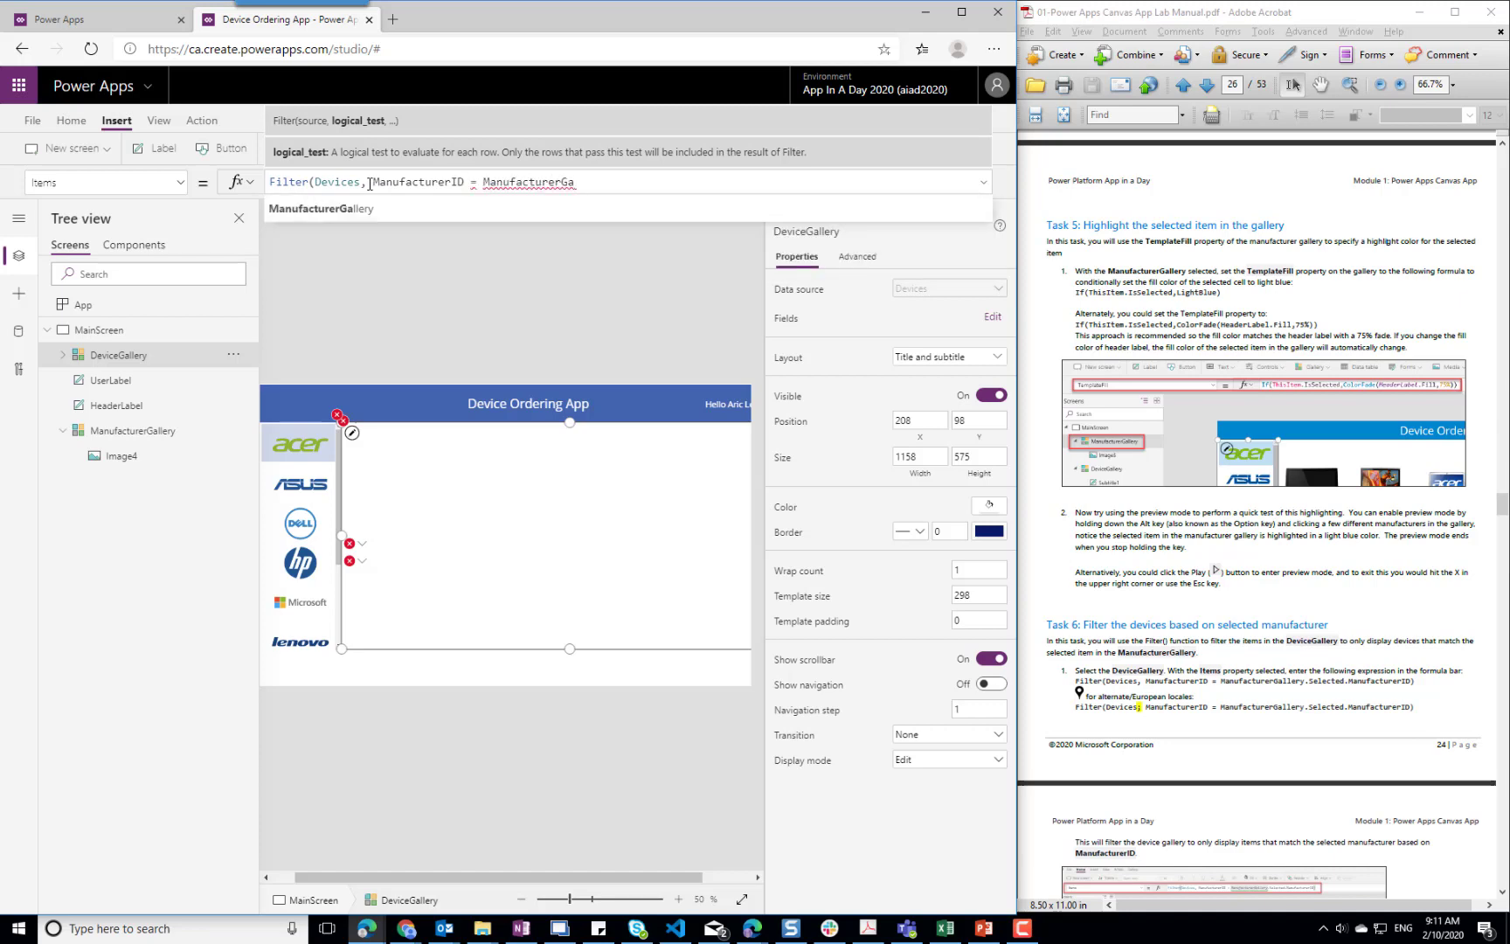
pyautogui.write('llery.')
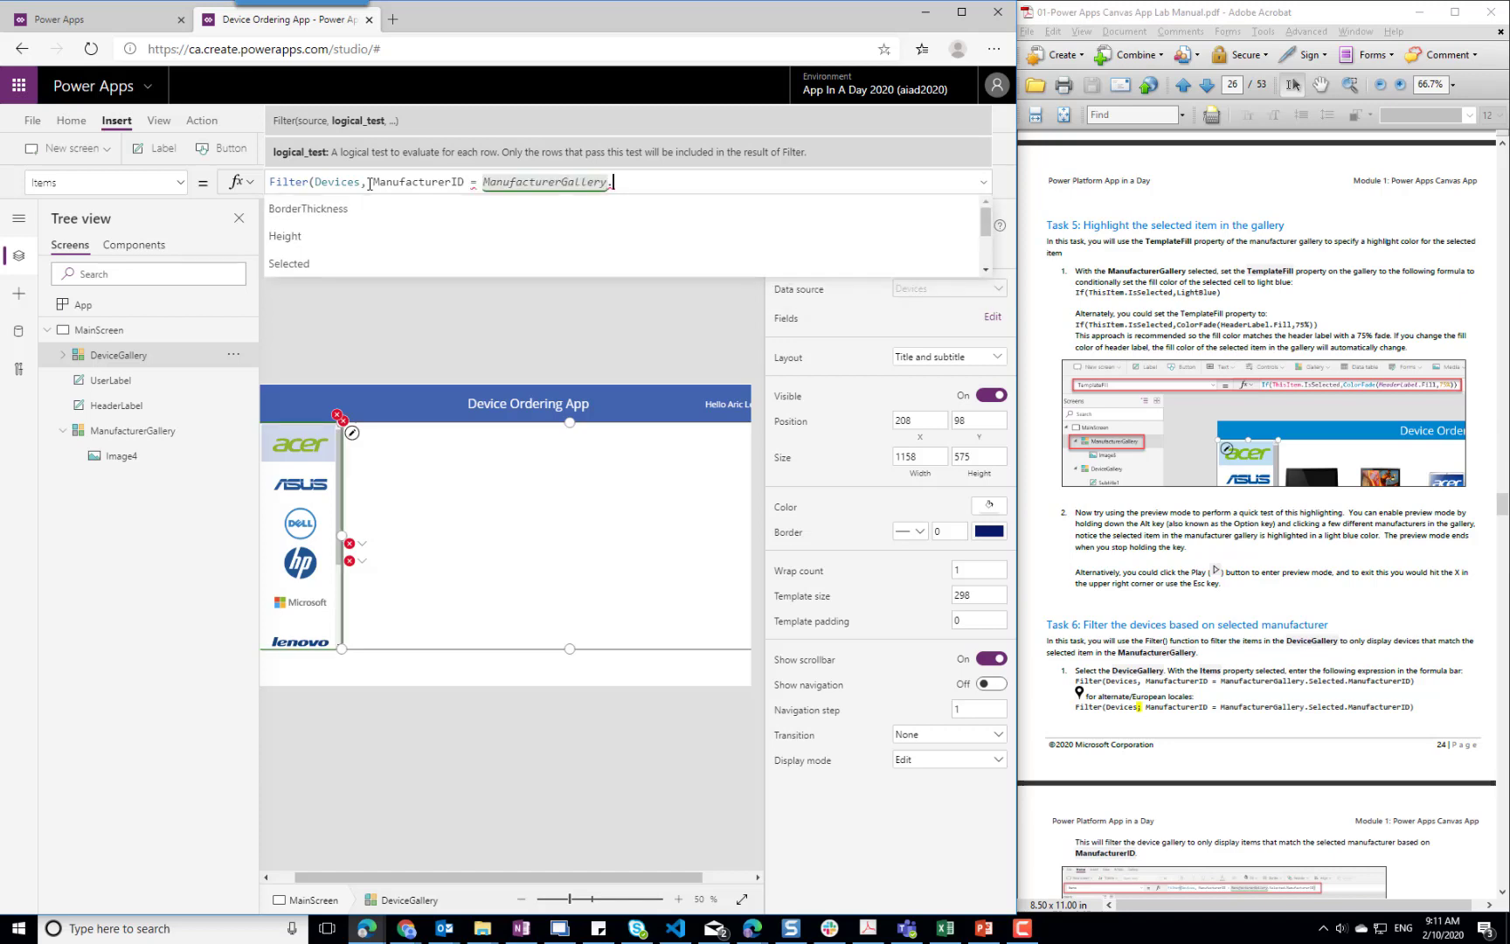
pyautogui.write('Selected')
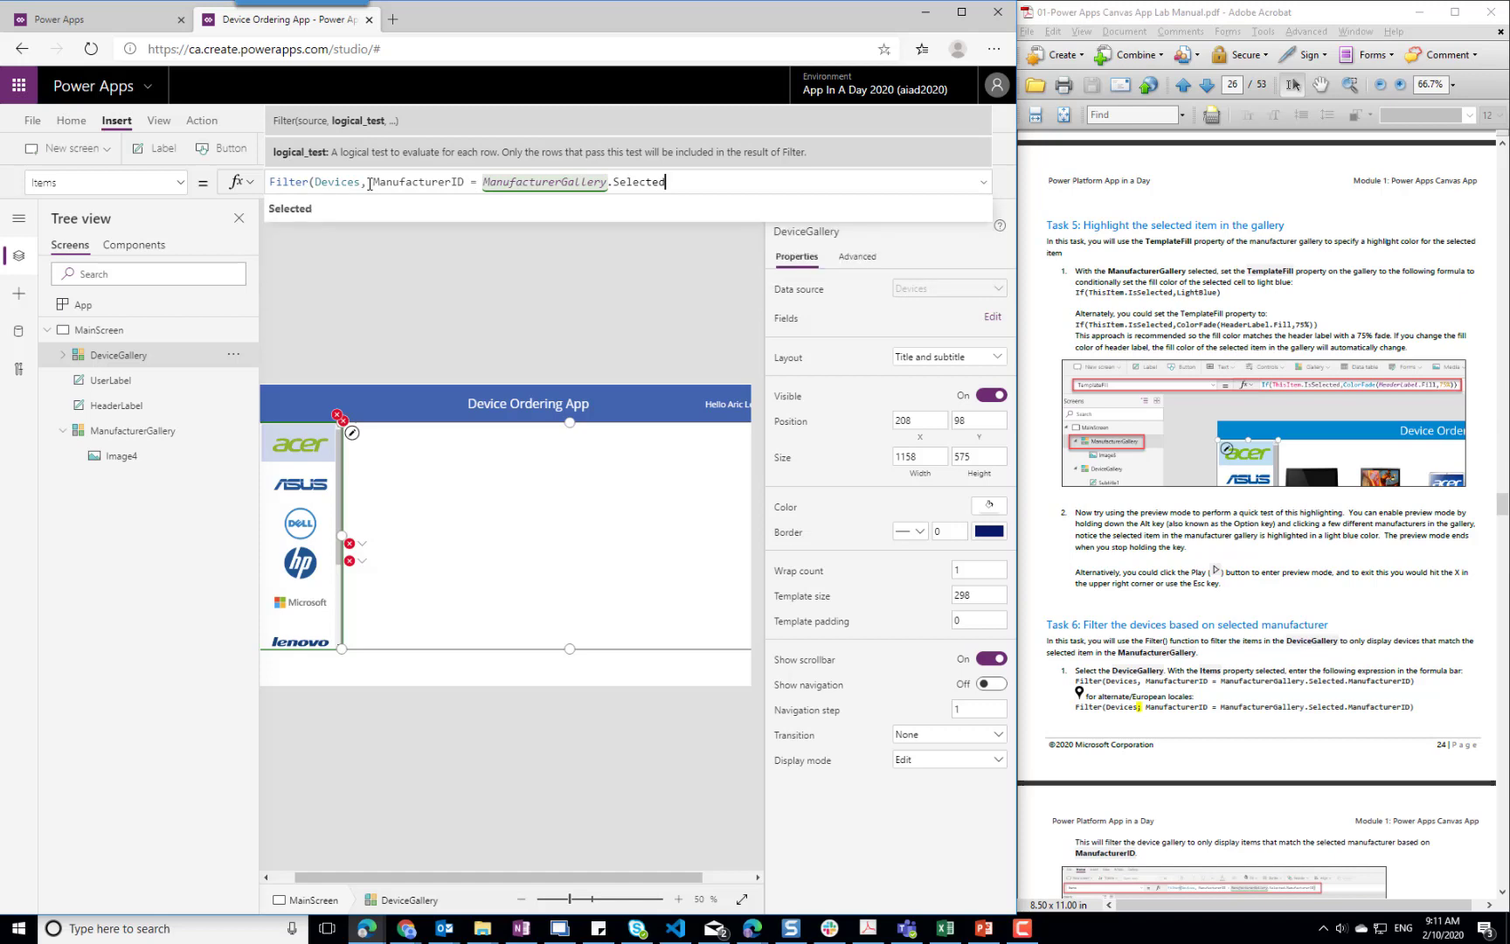
pyautogui.write('.ManufacturerID)')
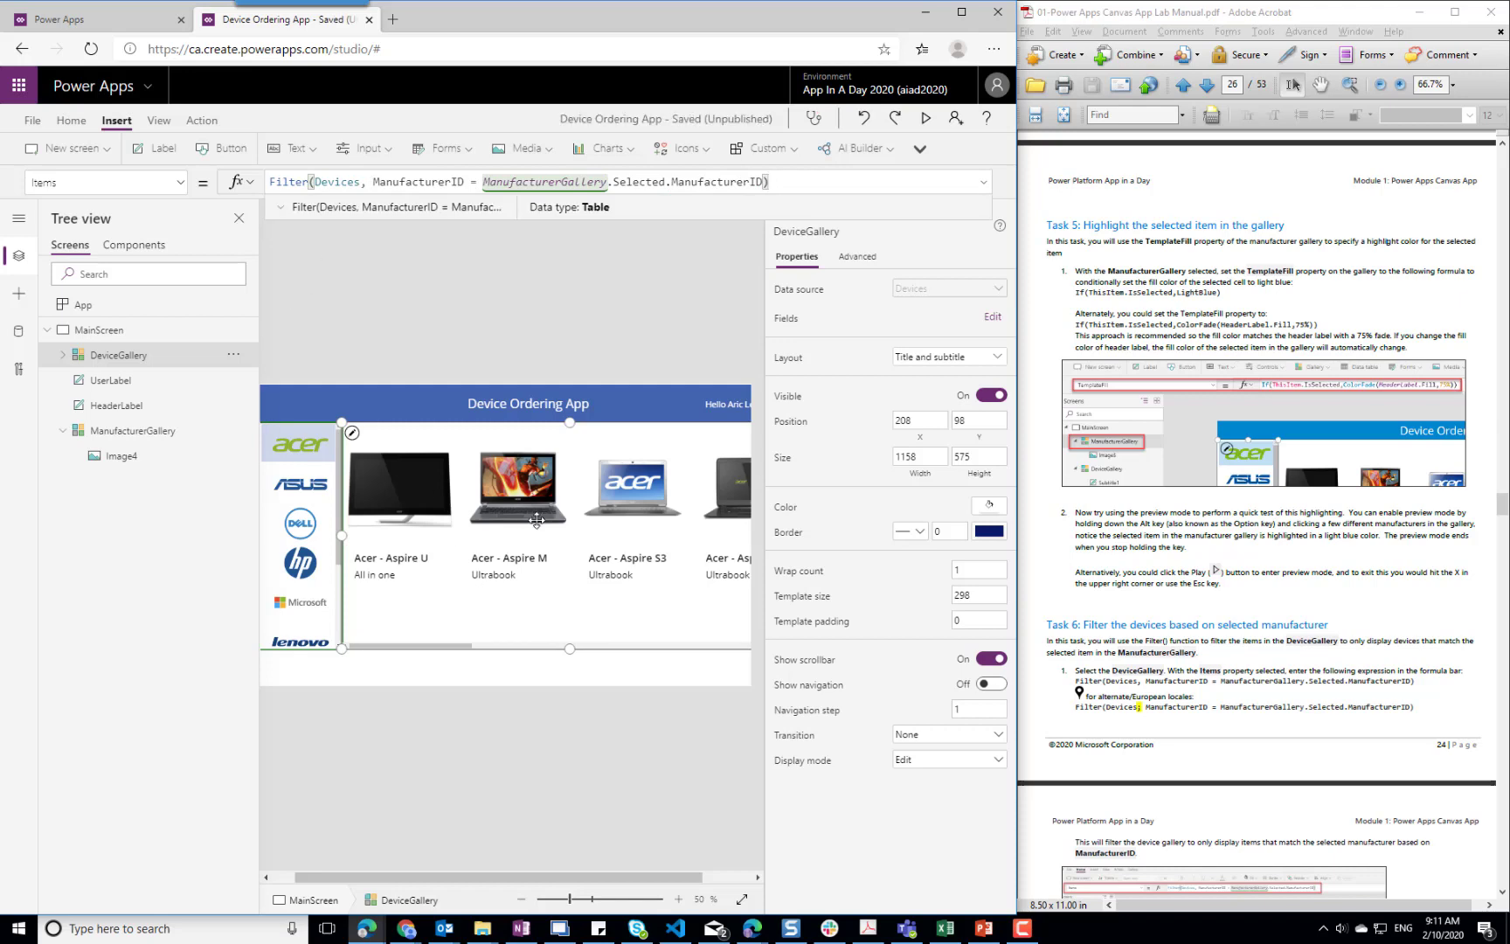
pyautogui.click(597, 275)
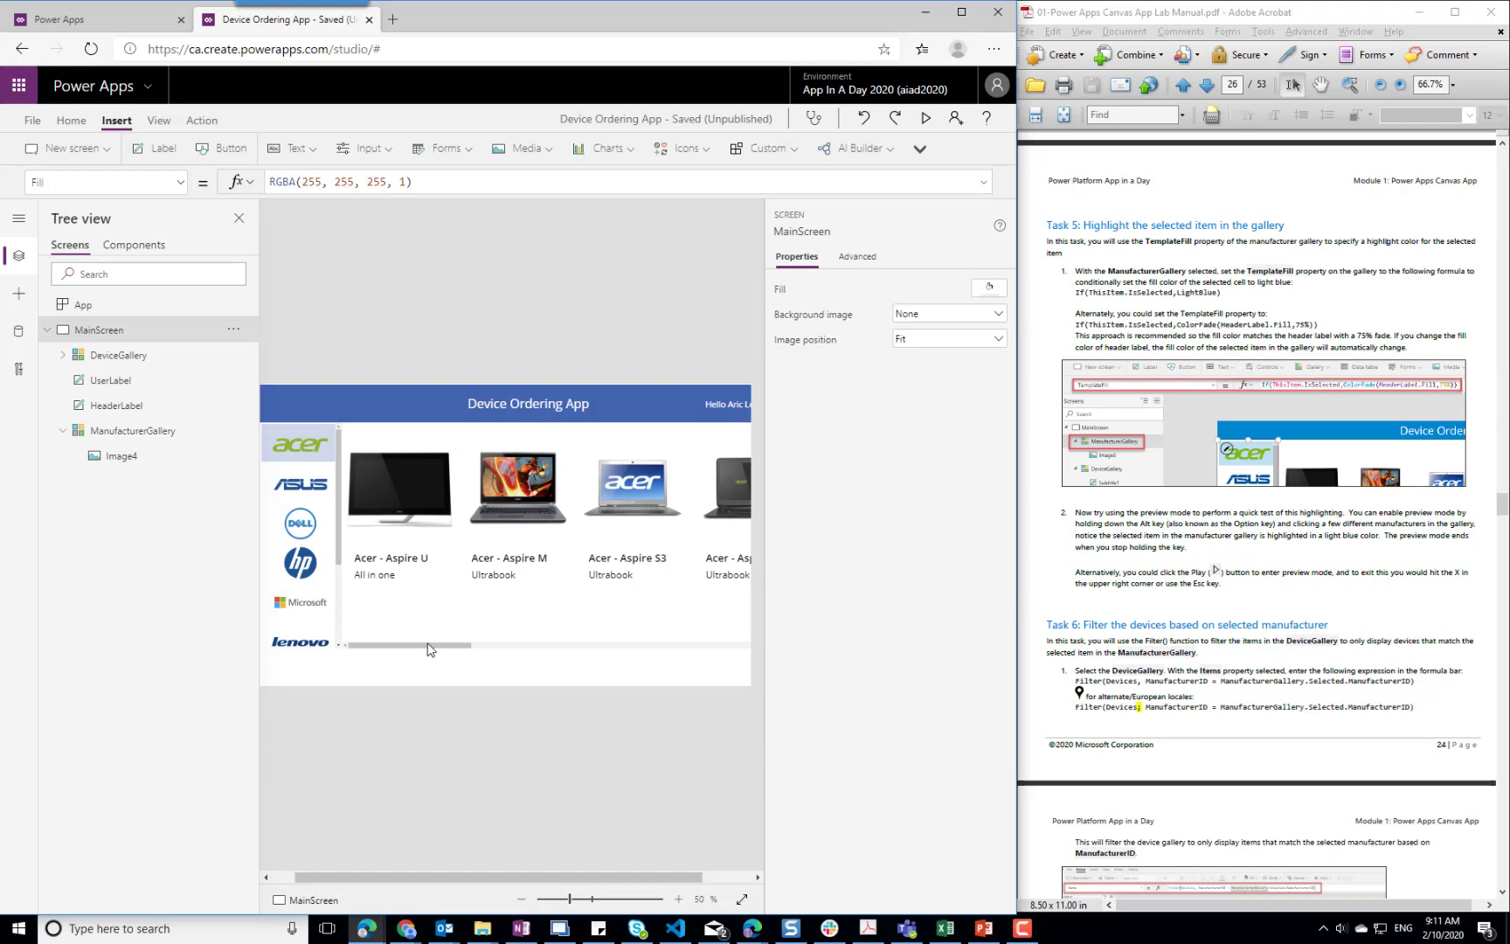
# Test the DeviceGallery filter in preview mode by selecting Dell, Microsoft and HP, ending on Acer
pyautogui.click(503, 650)
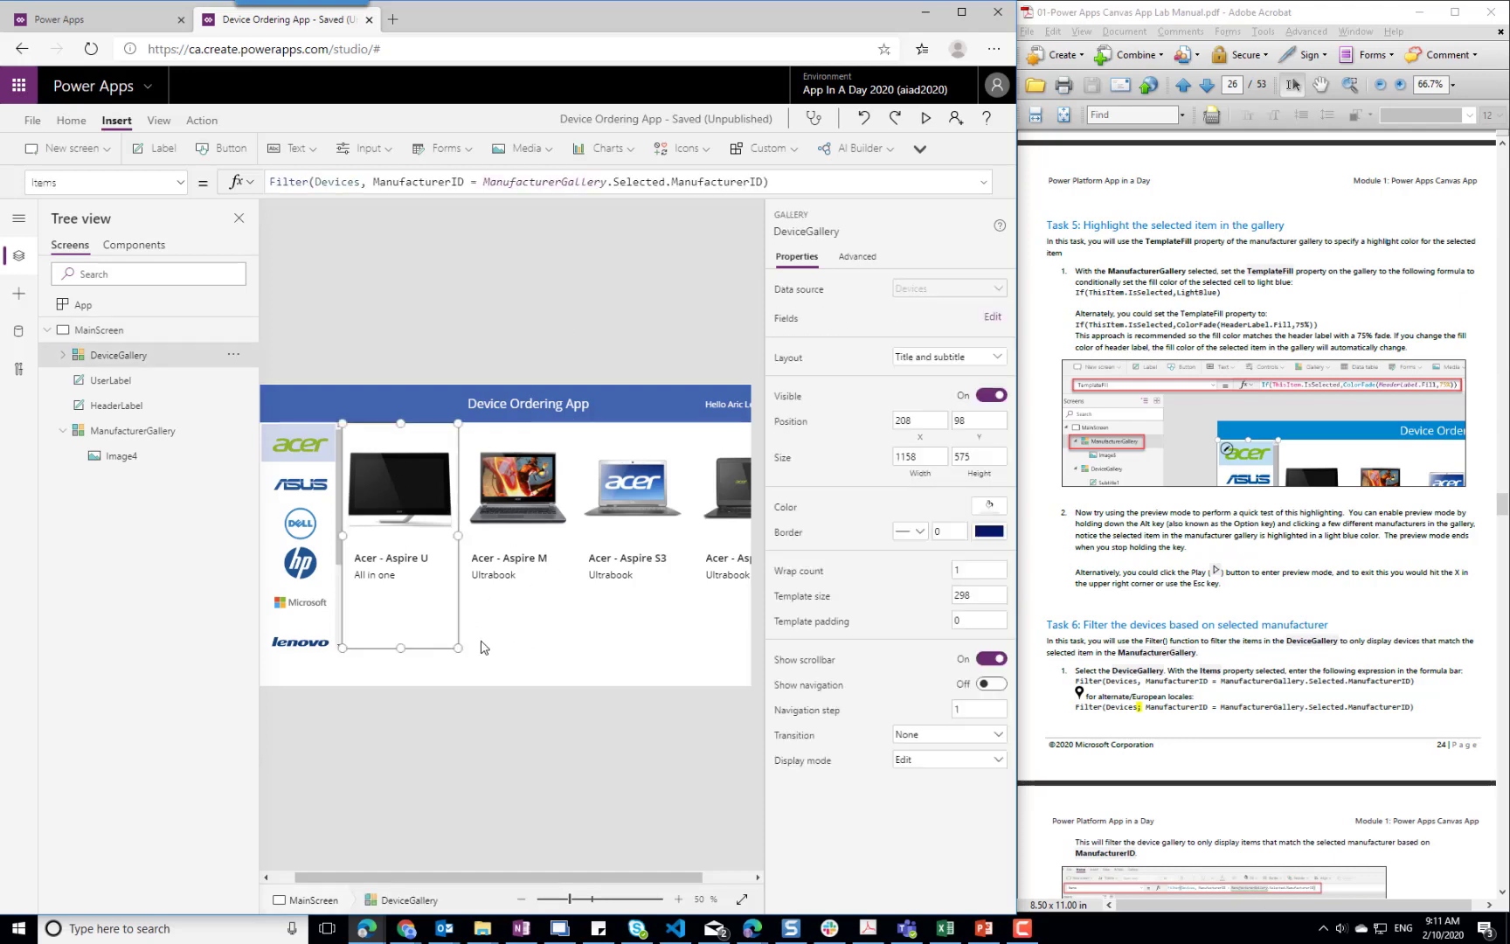
pyautogui.moveTo(445, 650); pyautogui.dragTo(477, 651)
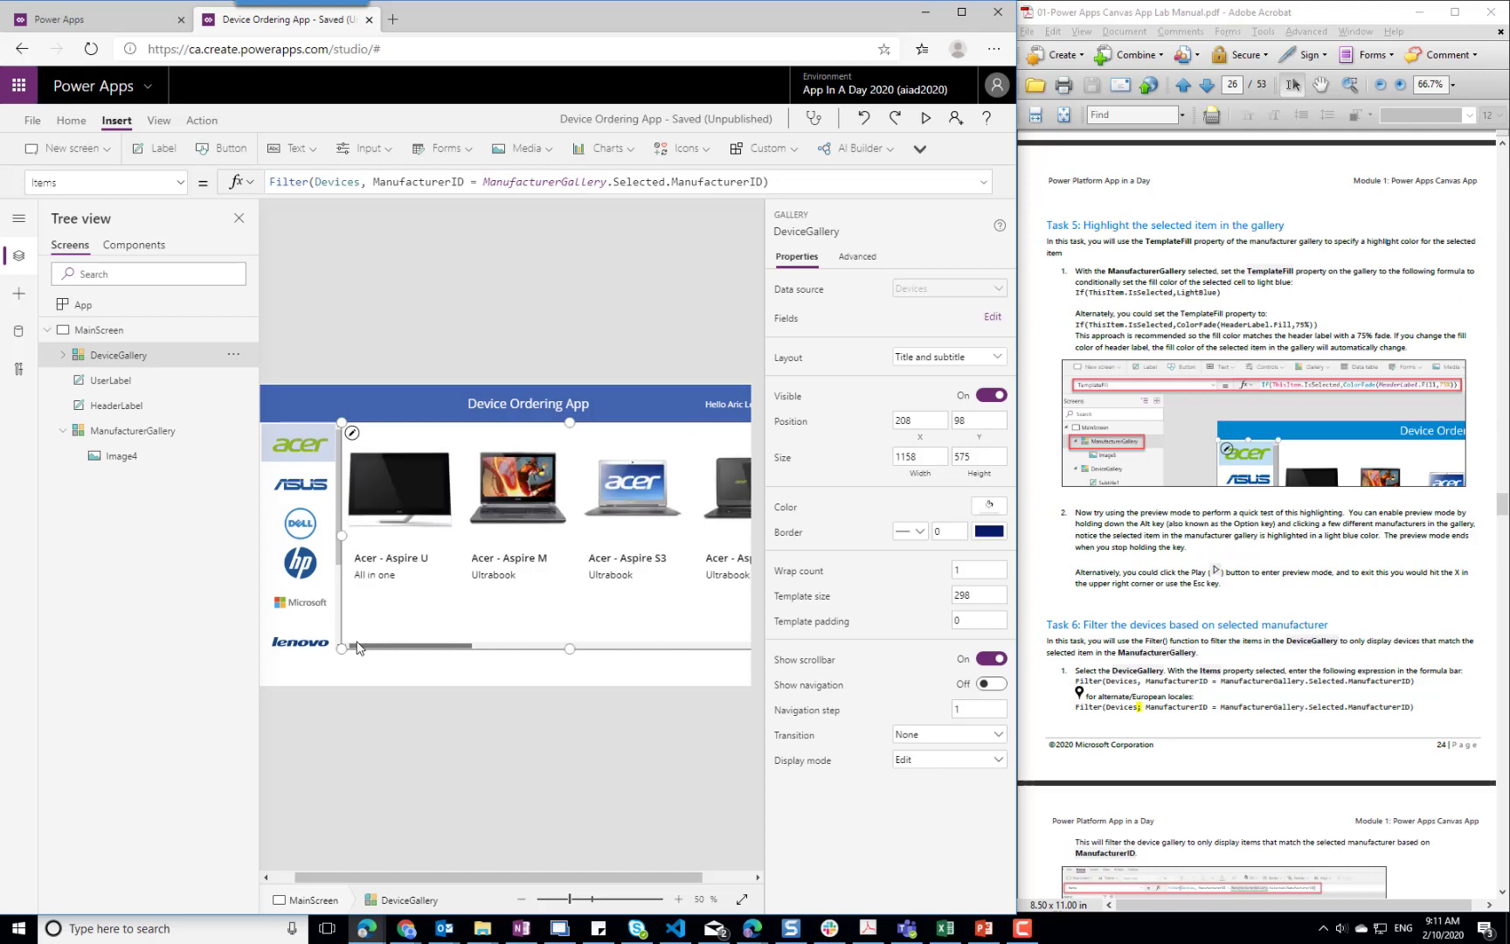
pyautogui.keyDown('alt'); pyautogui.click(306, 525); pyautogui.keyUp('alt')
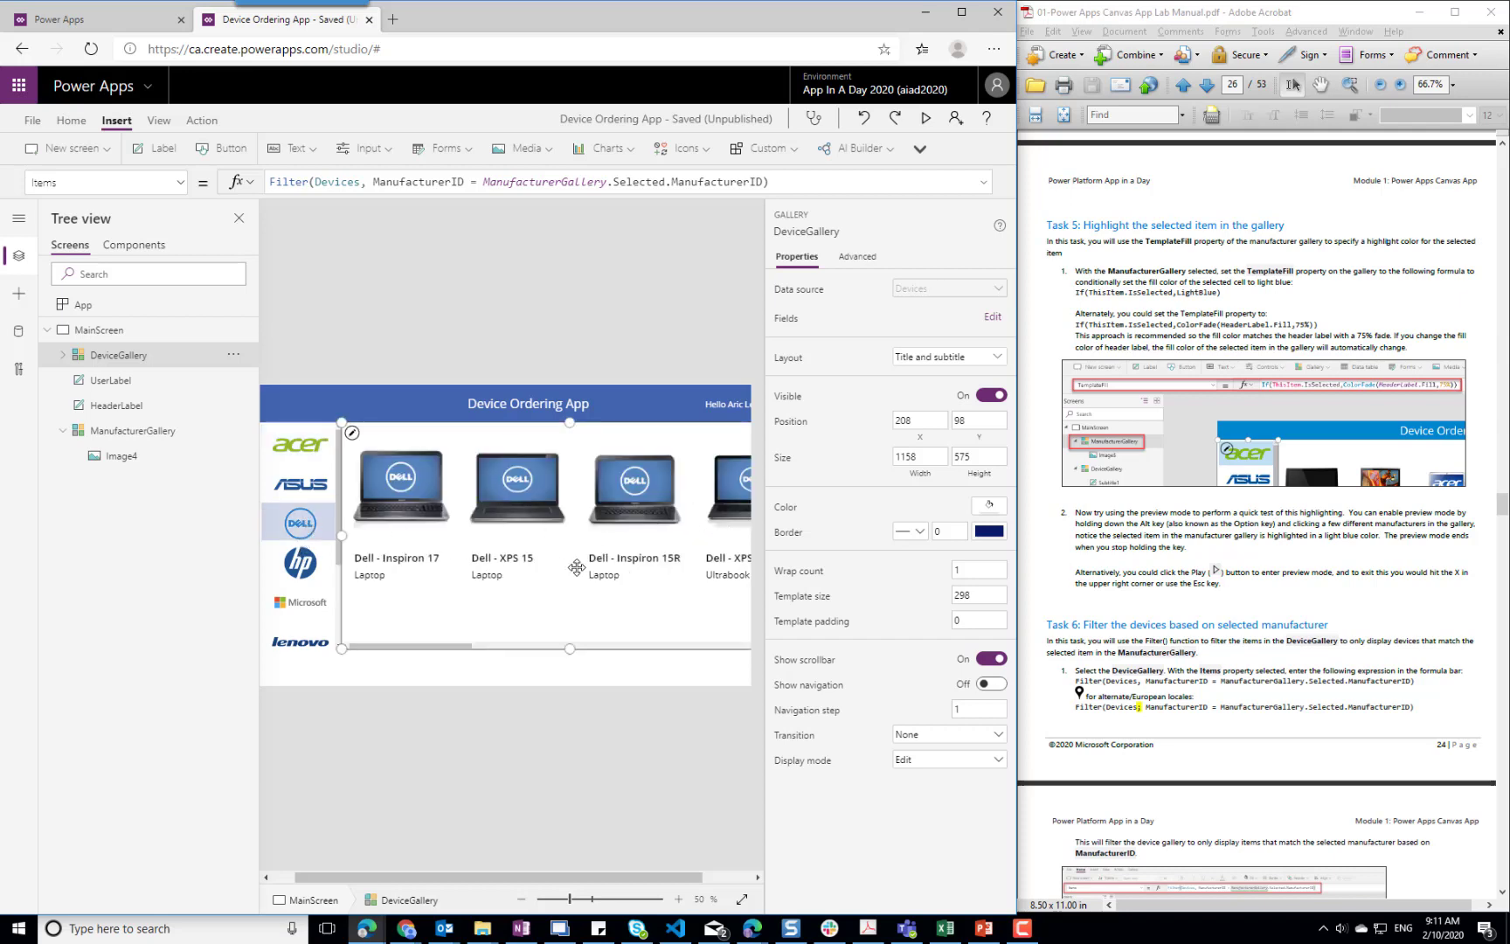
pyautogui.keyDown('alt'); pyautogui.click(302, 604); pyautogui.keyUp('alt')
pyautogui.keyDown('alt'); pyautogui.click(301, 566); pyautogui.keyUp('alt')
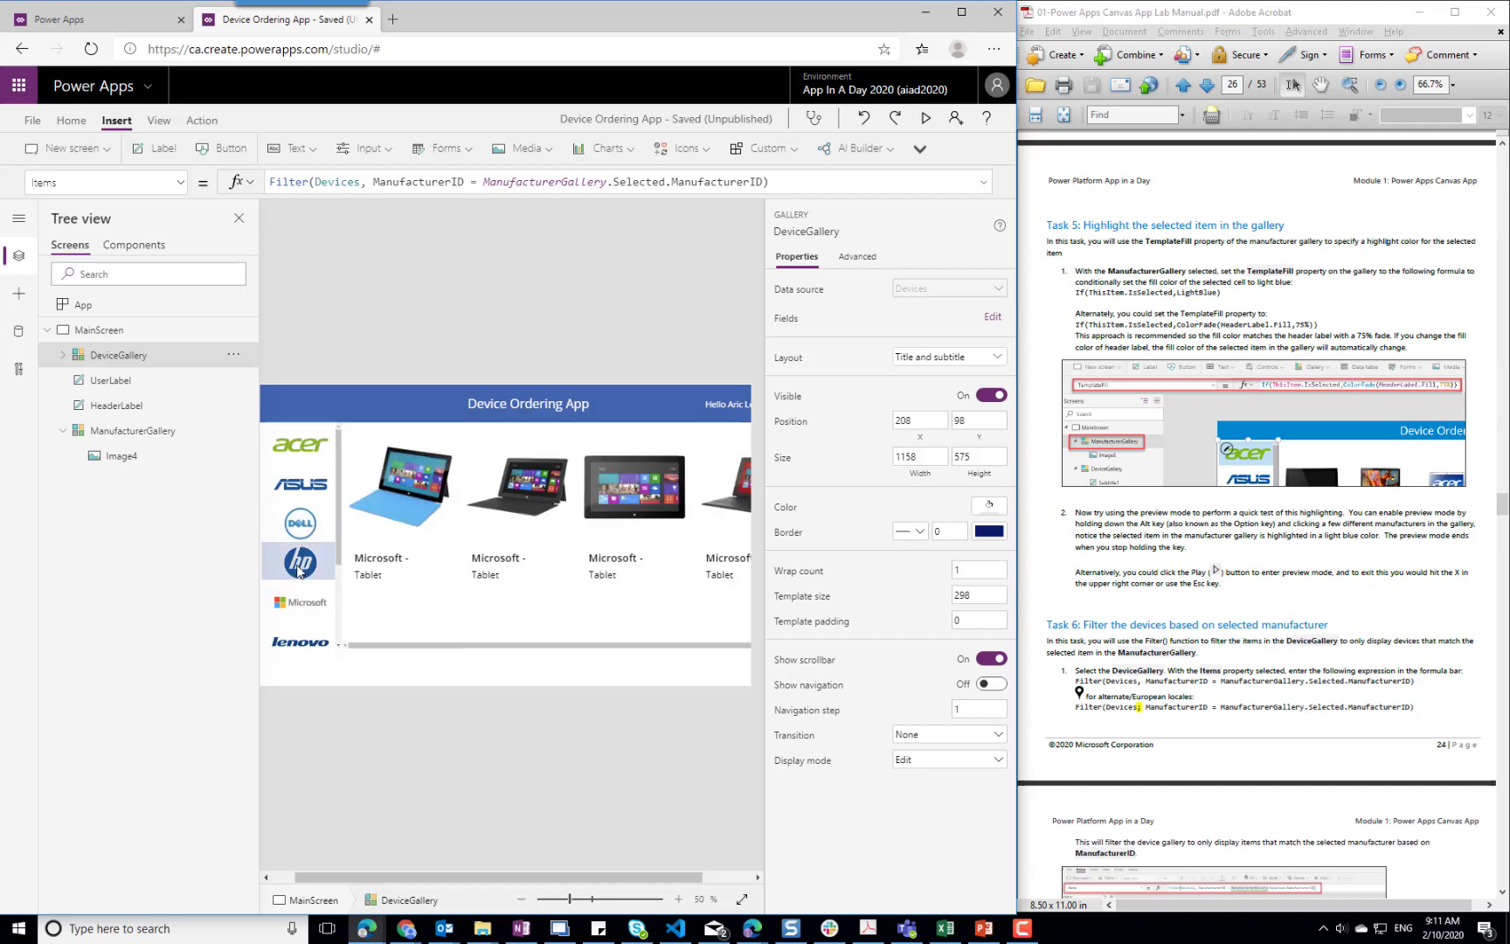
pyautogui.keyDown('alt'); pyautogui.click(306, 454); pyautogui.keyUp('alt')
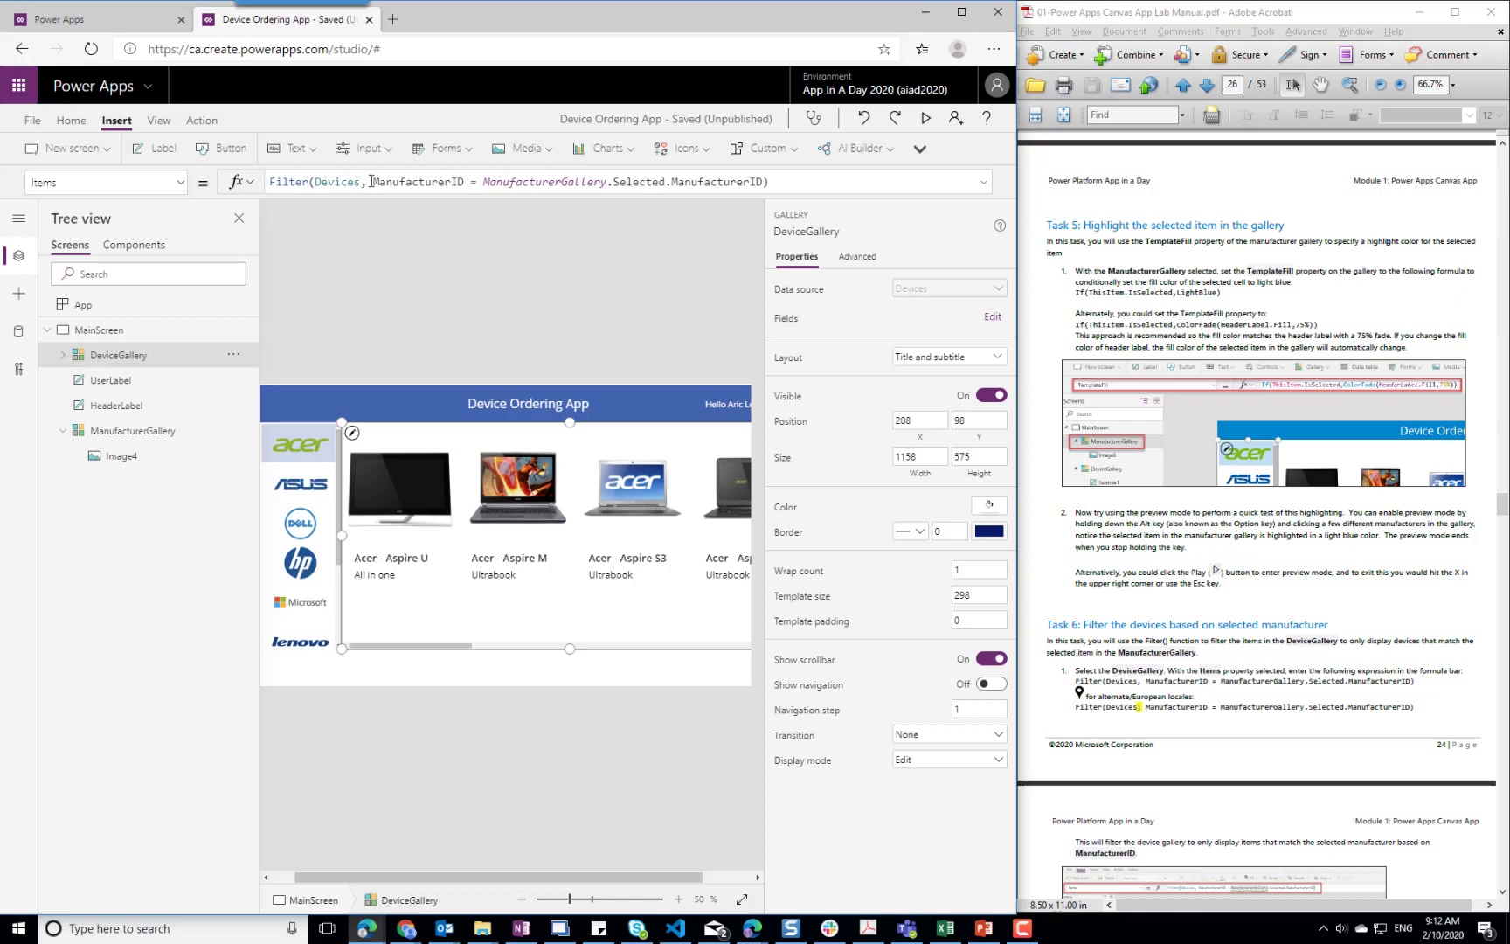
# Try a semicolon in place of the comma after Devices in DeviceGallery's Filter formula, and restore the comma
pyautogui.click(340, 182)
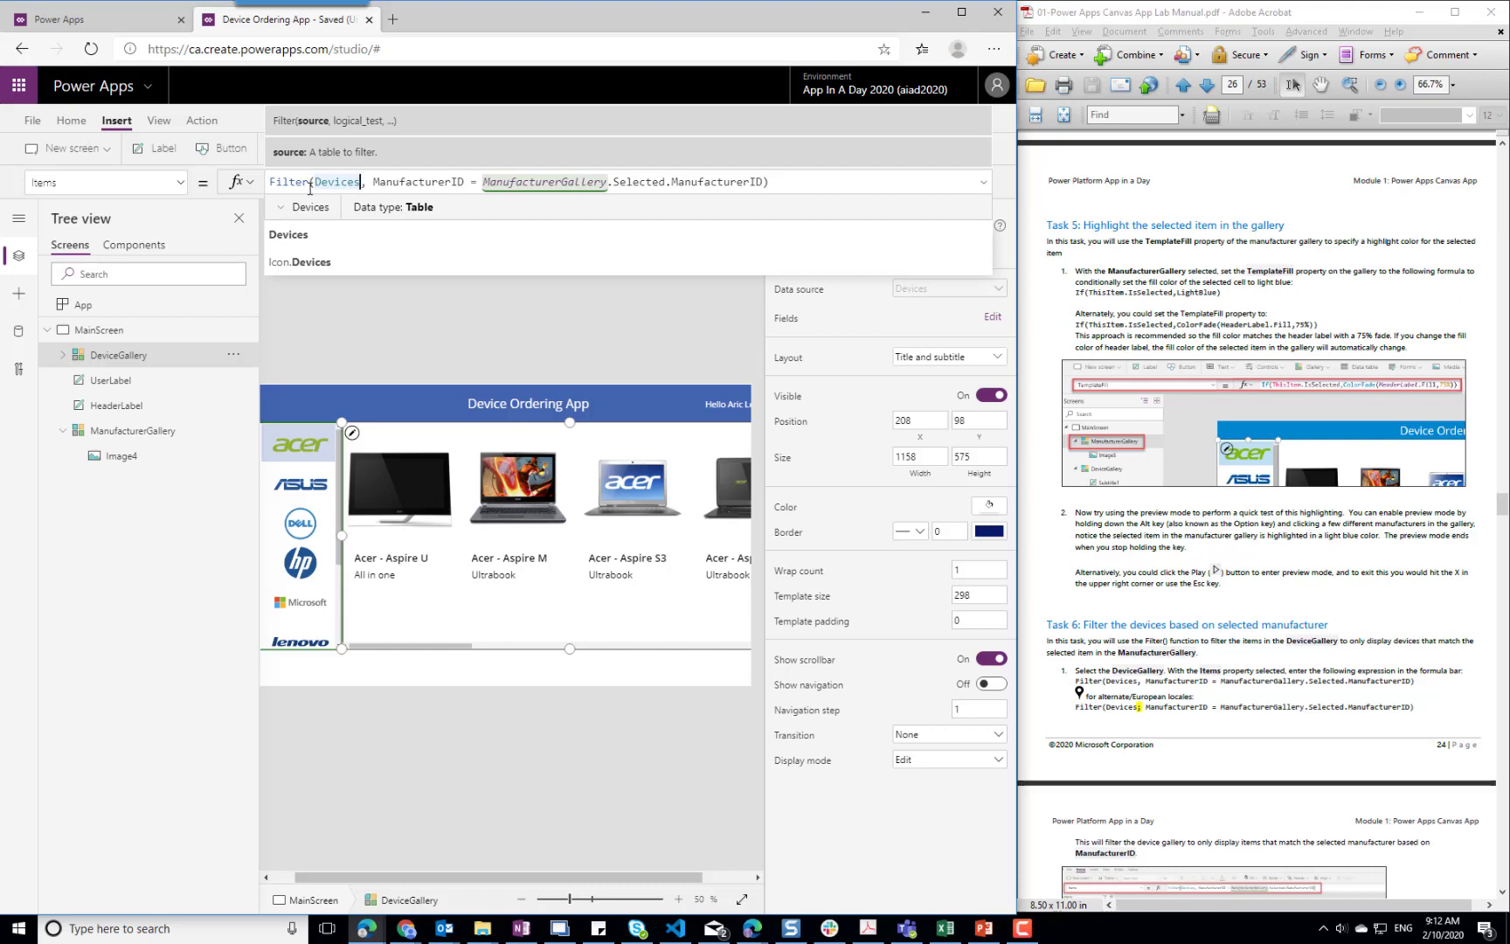
pyautogui.click(364, 184)
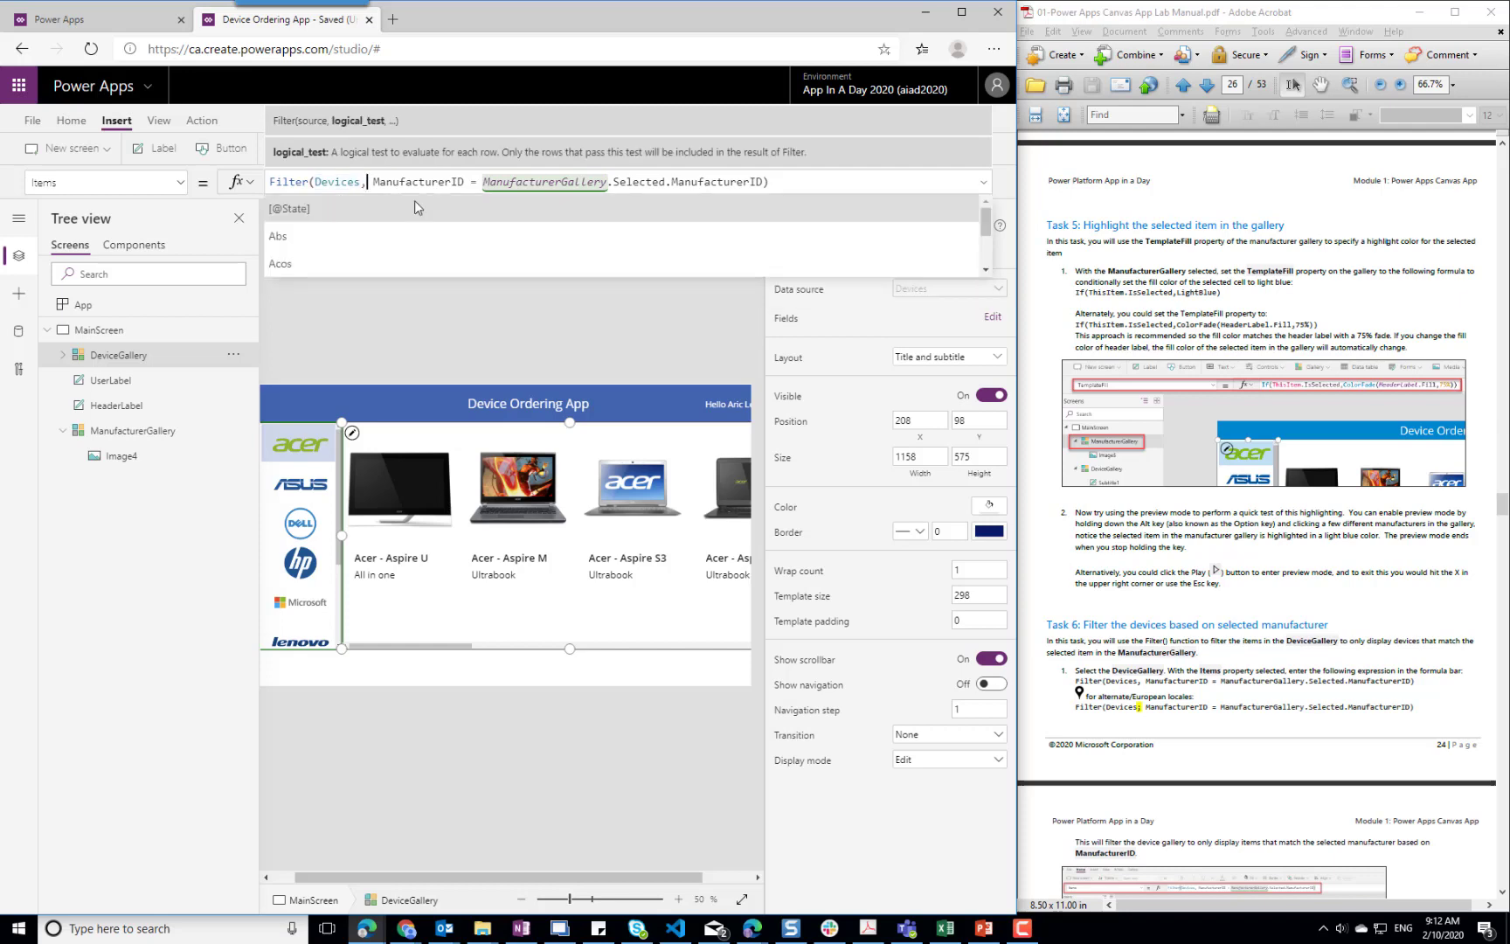
pyautogui.press('Right')
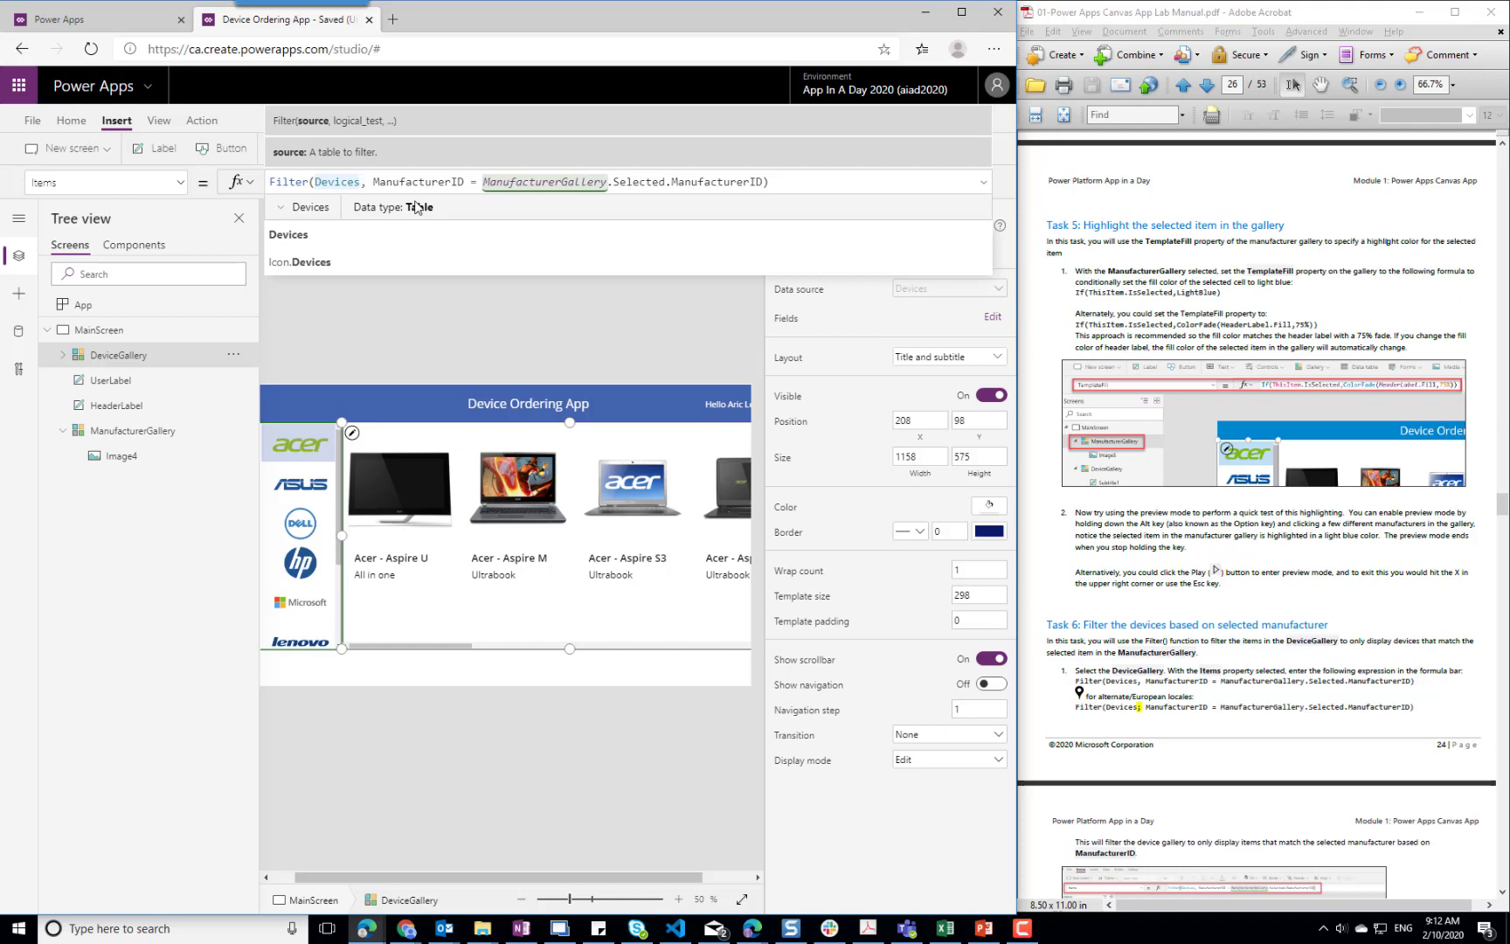
pyautogui.press('Right')
pyautogui.press('BackSpace')
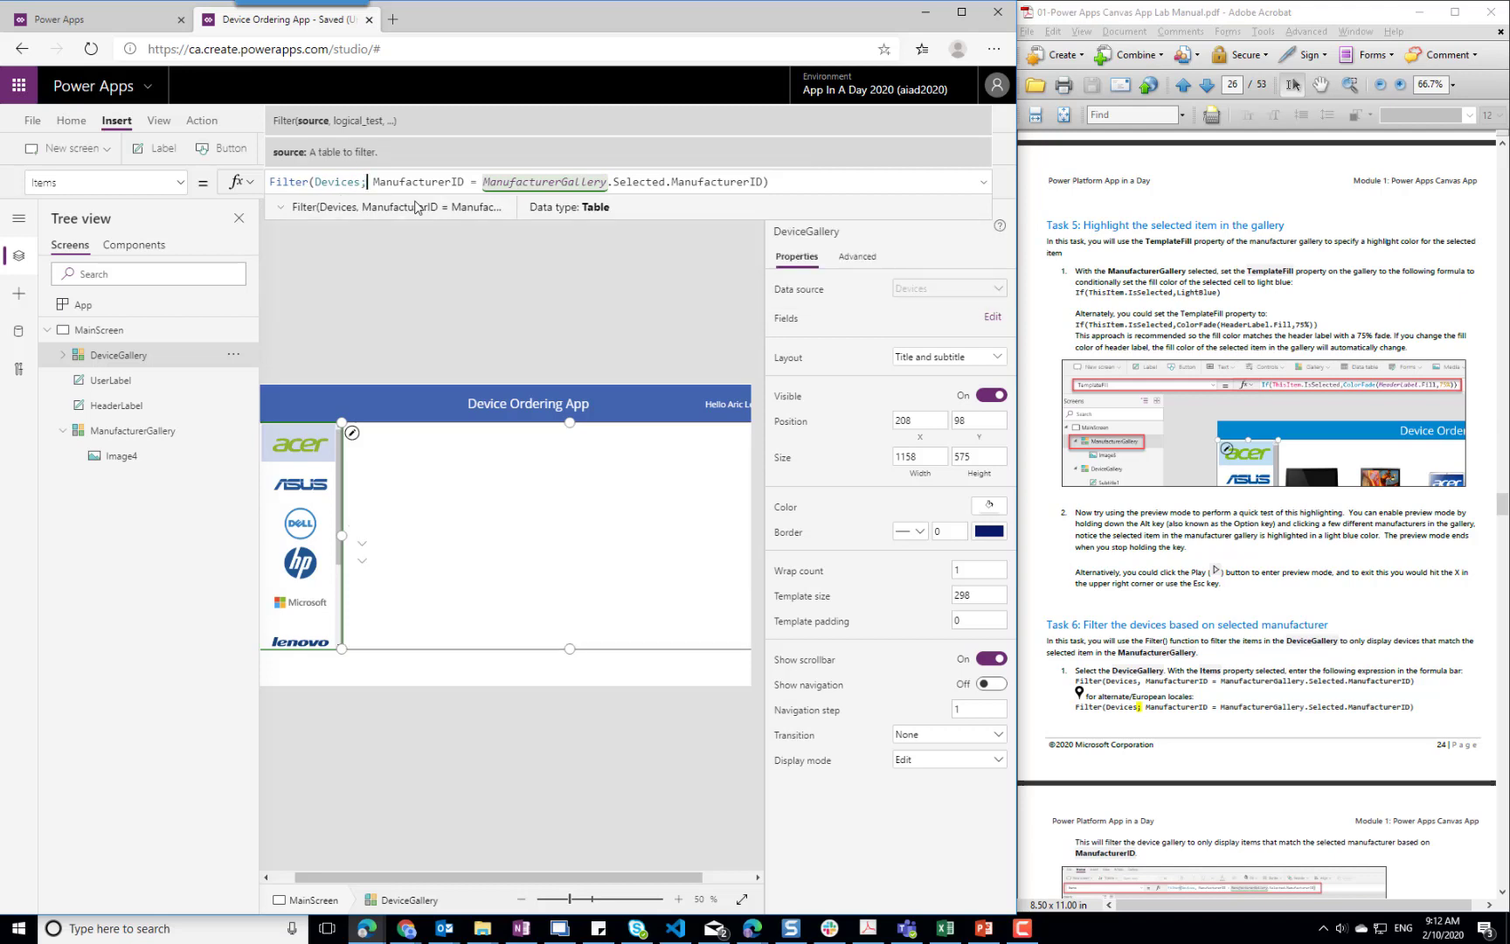
pyautogui.write(',')
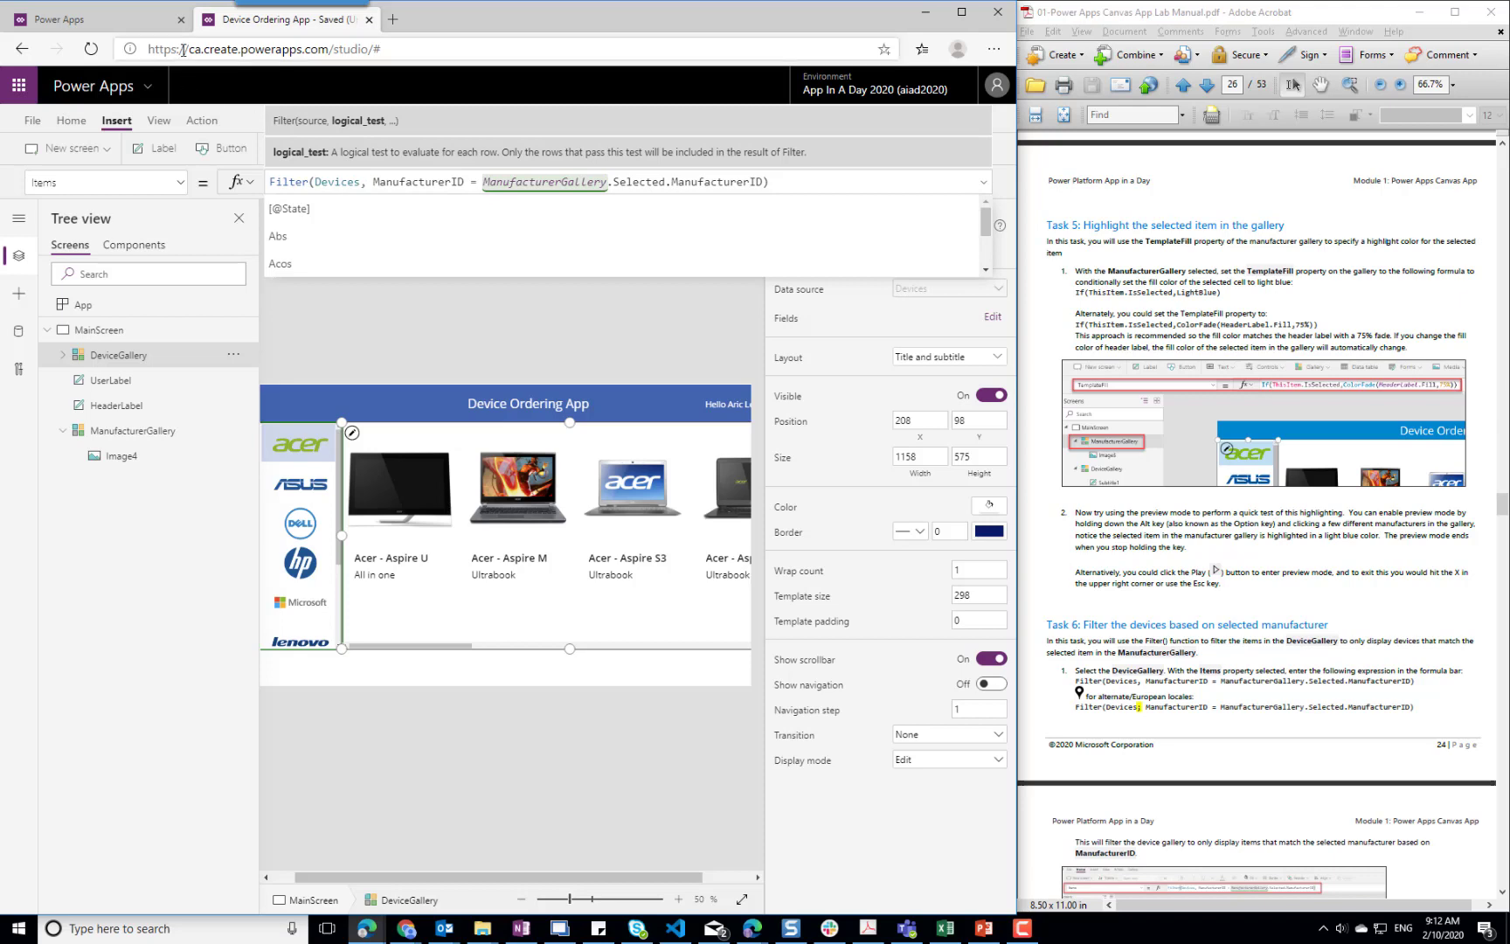
pyautogui.moveTo(189, 49); pyautogui.dragTo(208, 58)
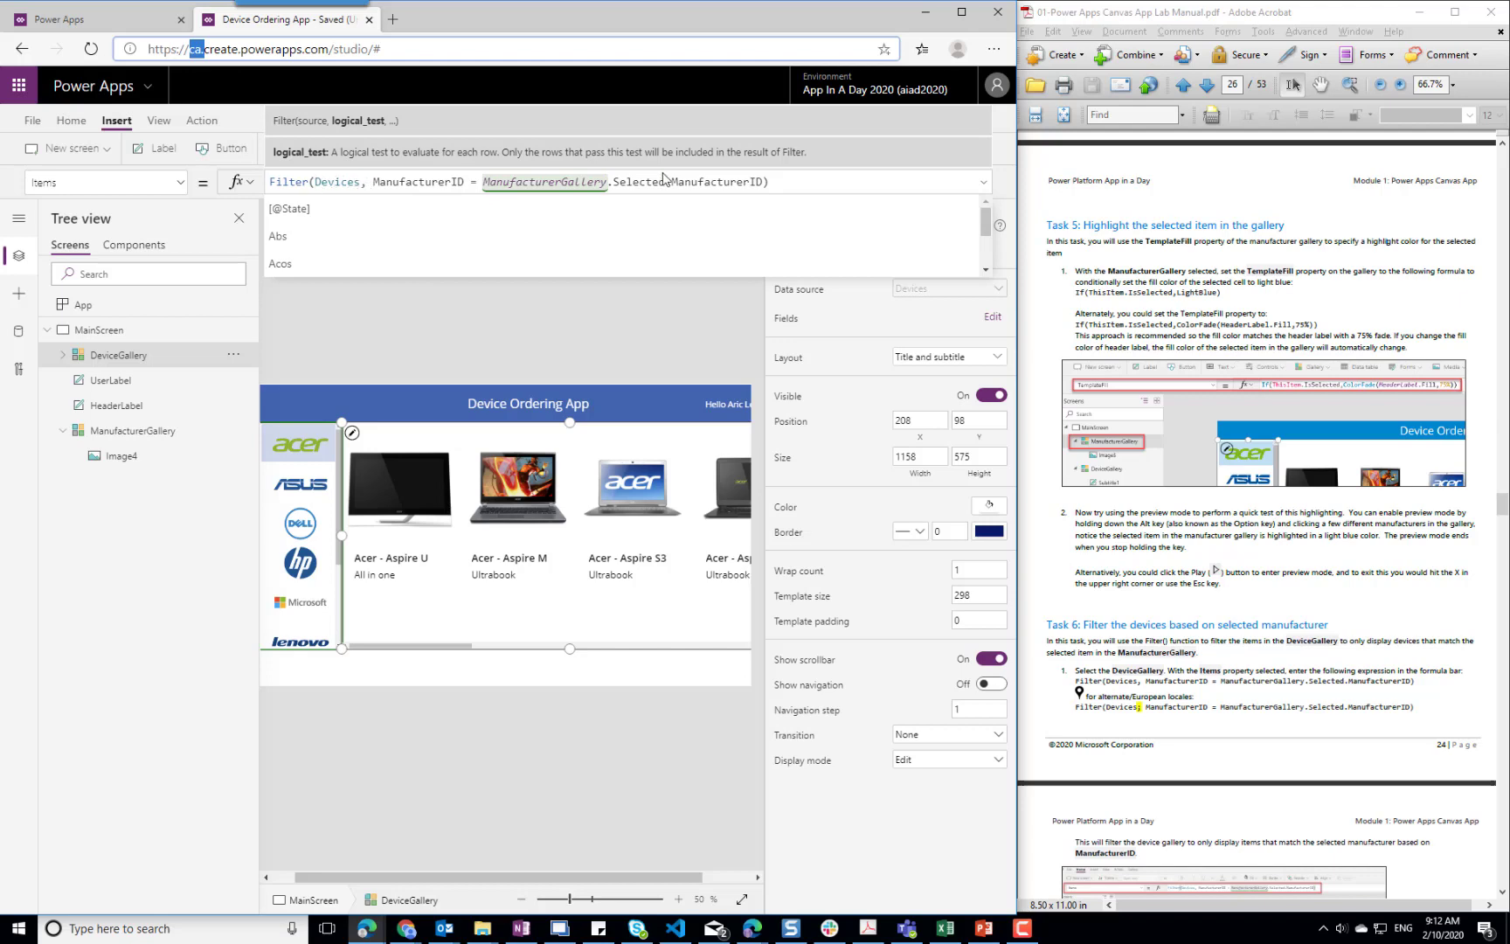
pyautogui.click(471, 332)
# Bring Task 7 of the lab manual into view and inspect the formulas of the device gallery's image, title and subtitle
pyautogui.click(1366, 632)
pyautogui.scroll(-5, 1366, 632)
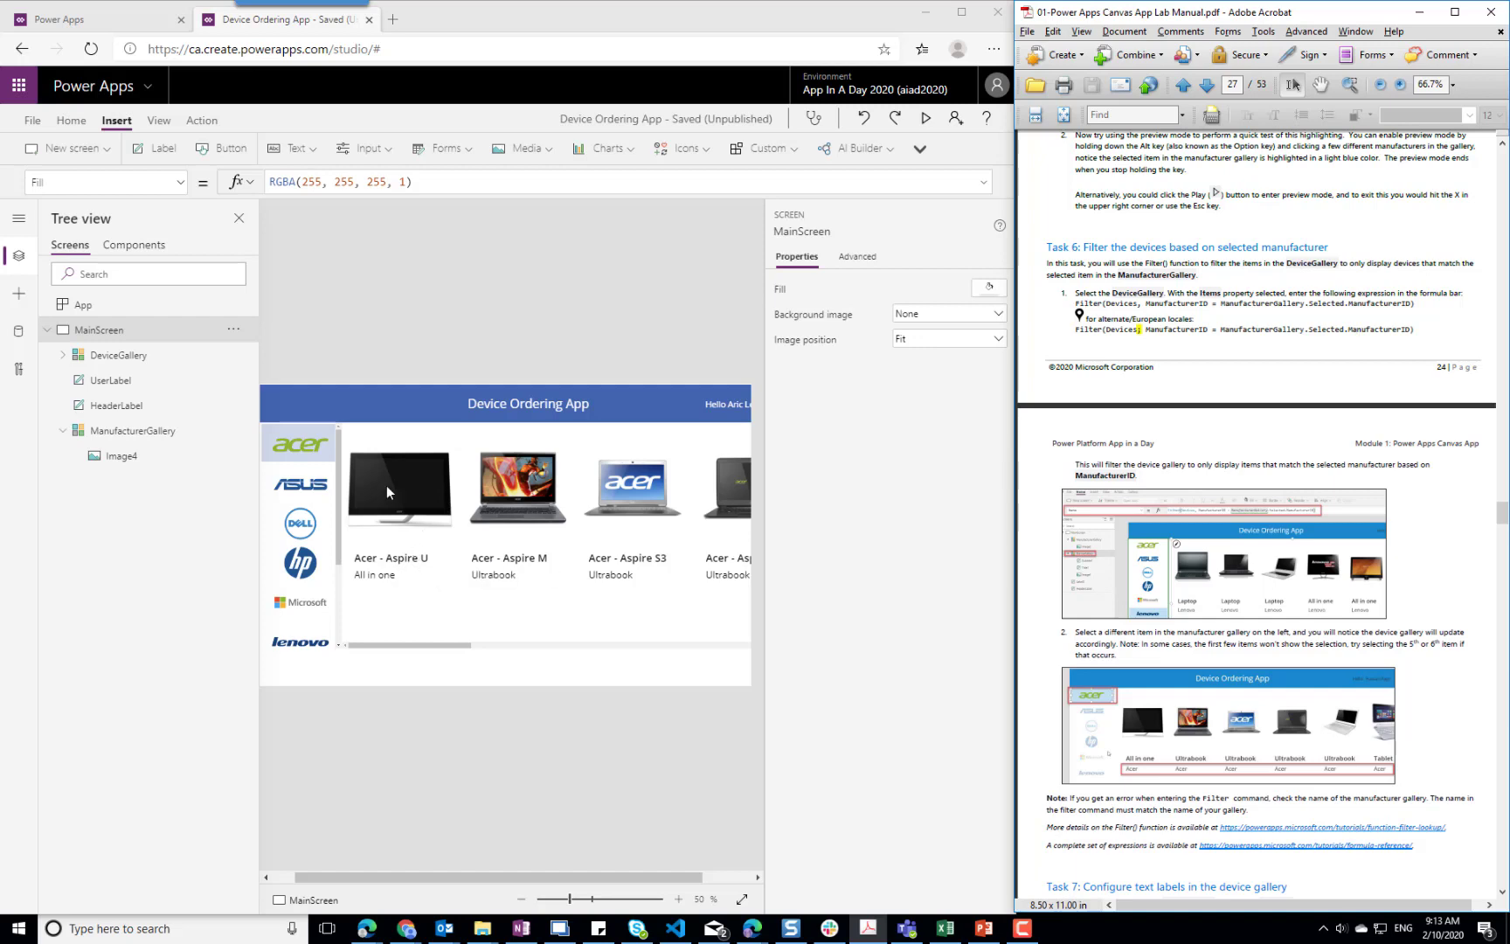
pyautogui.click(389, 452)
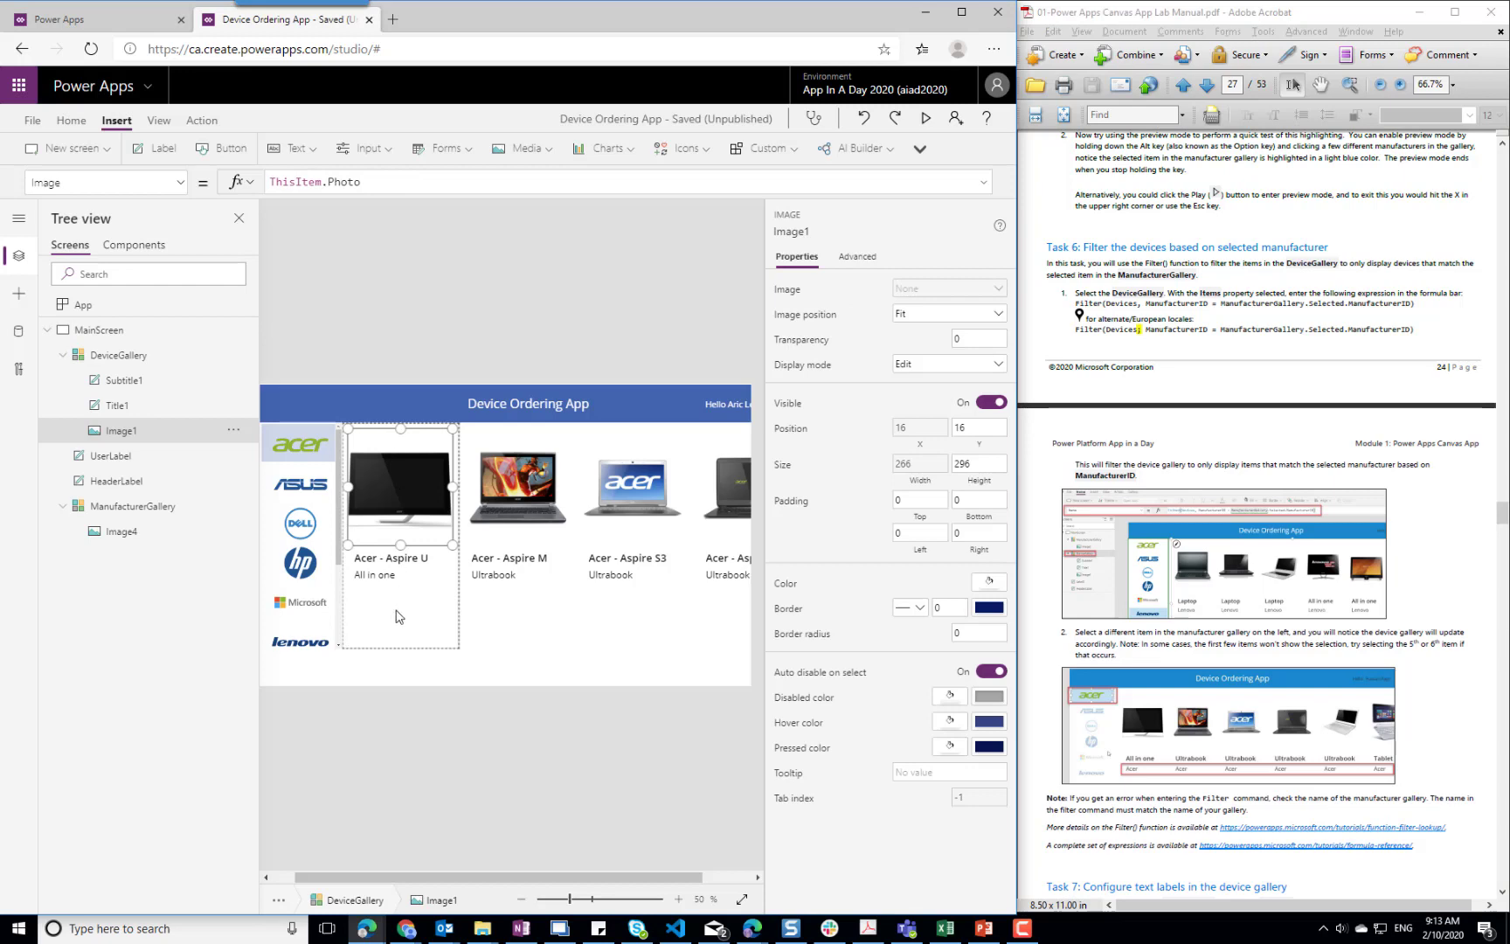
pyautogui.click(390, 558)
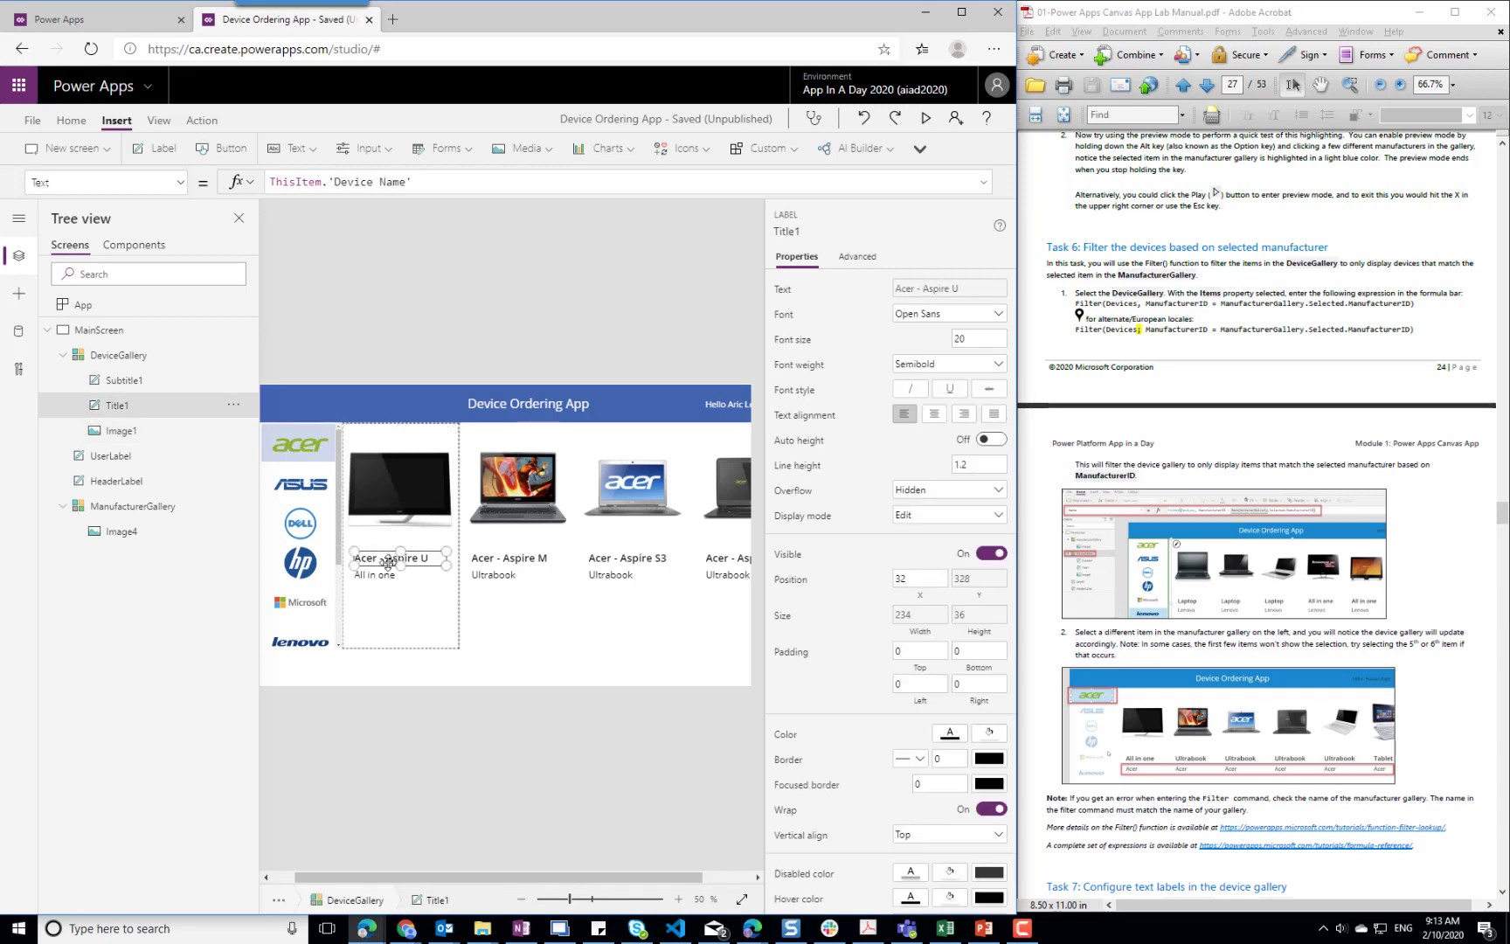
pyautogui.click(385, 574)
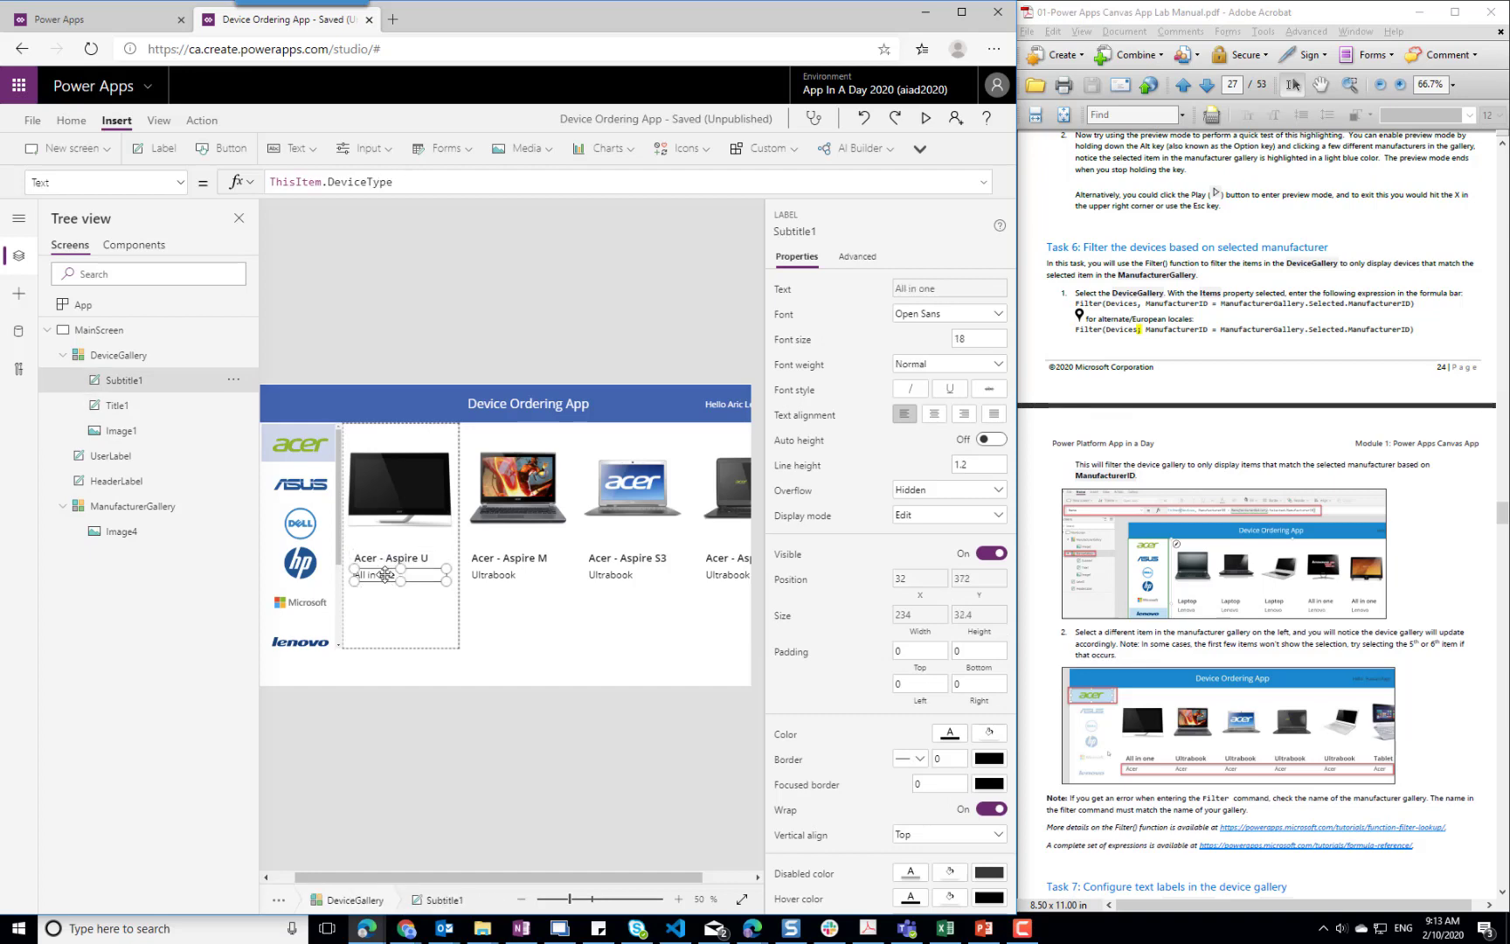
pyautogui.scroll(-5, 1416, 642)
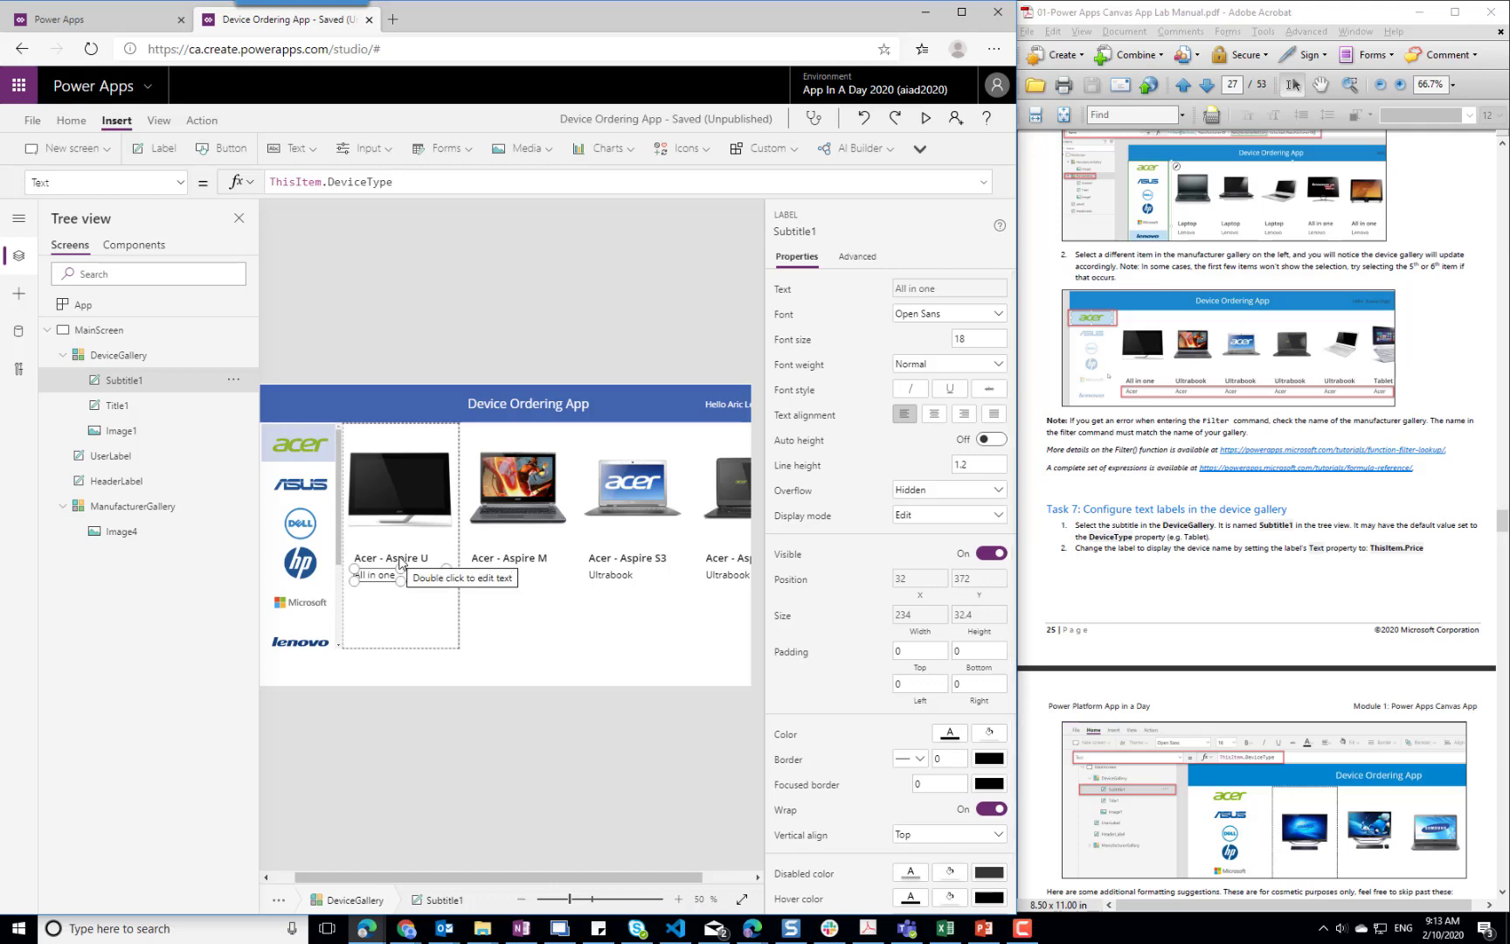
pyautogui.scroll(-3, 1206, 541)
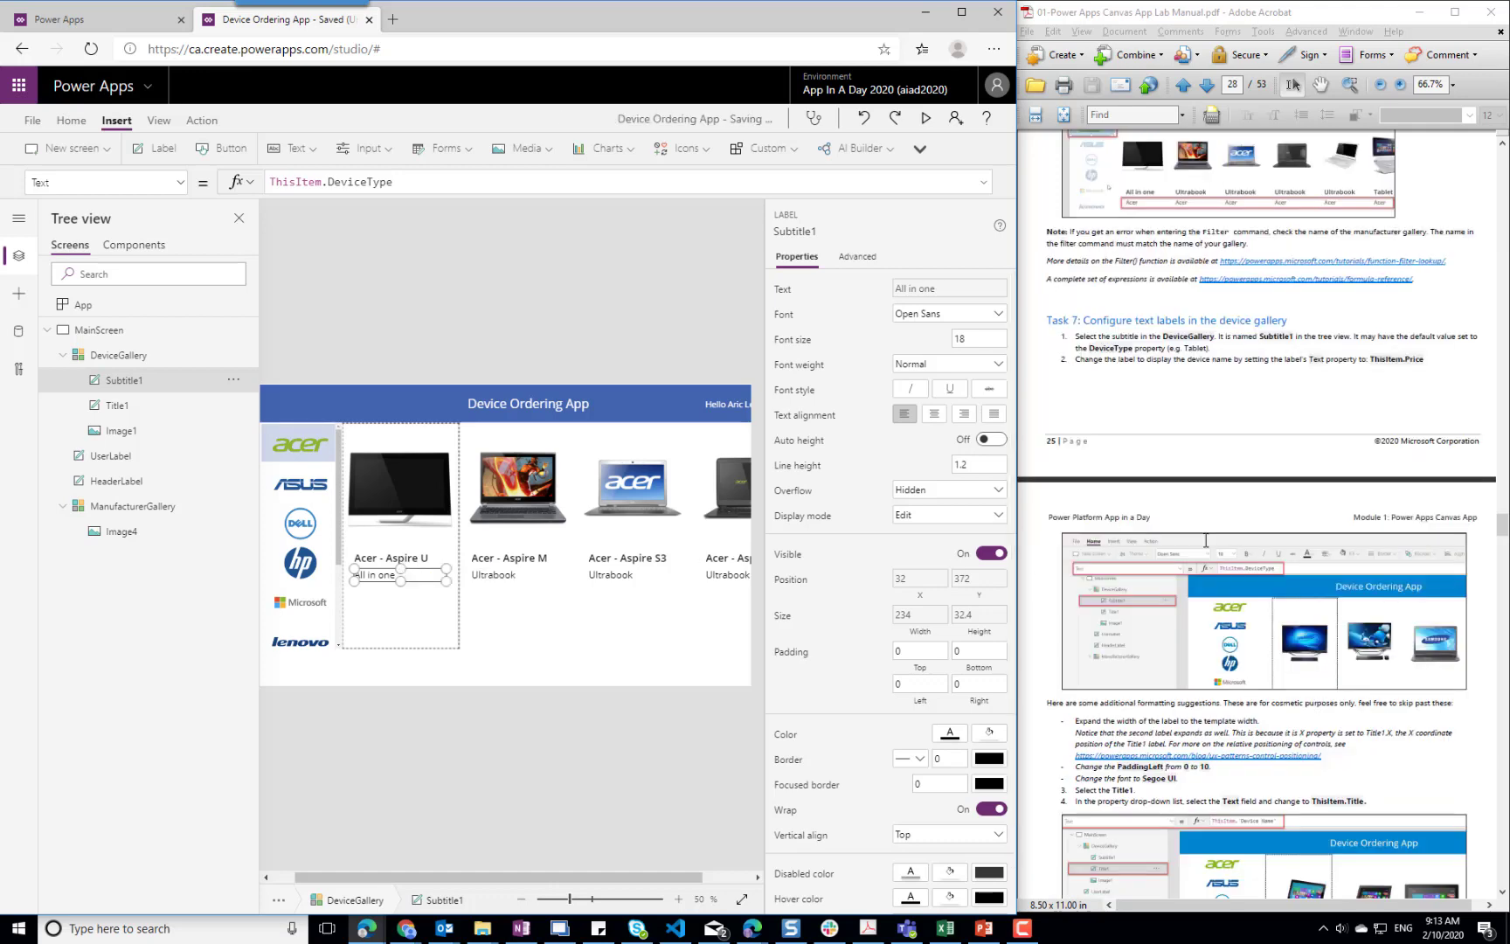
pyautogui.scroll(-3, 1206, 540)
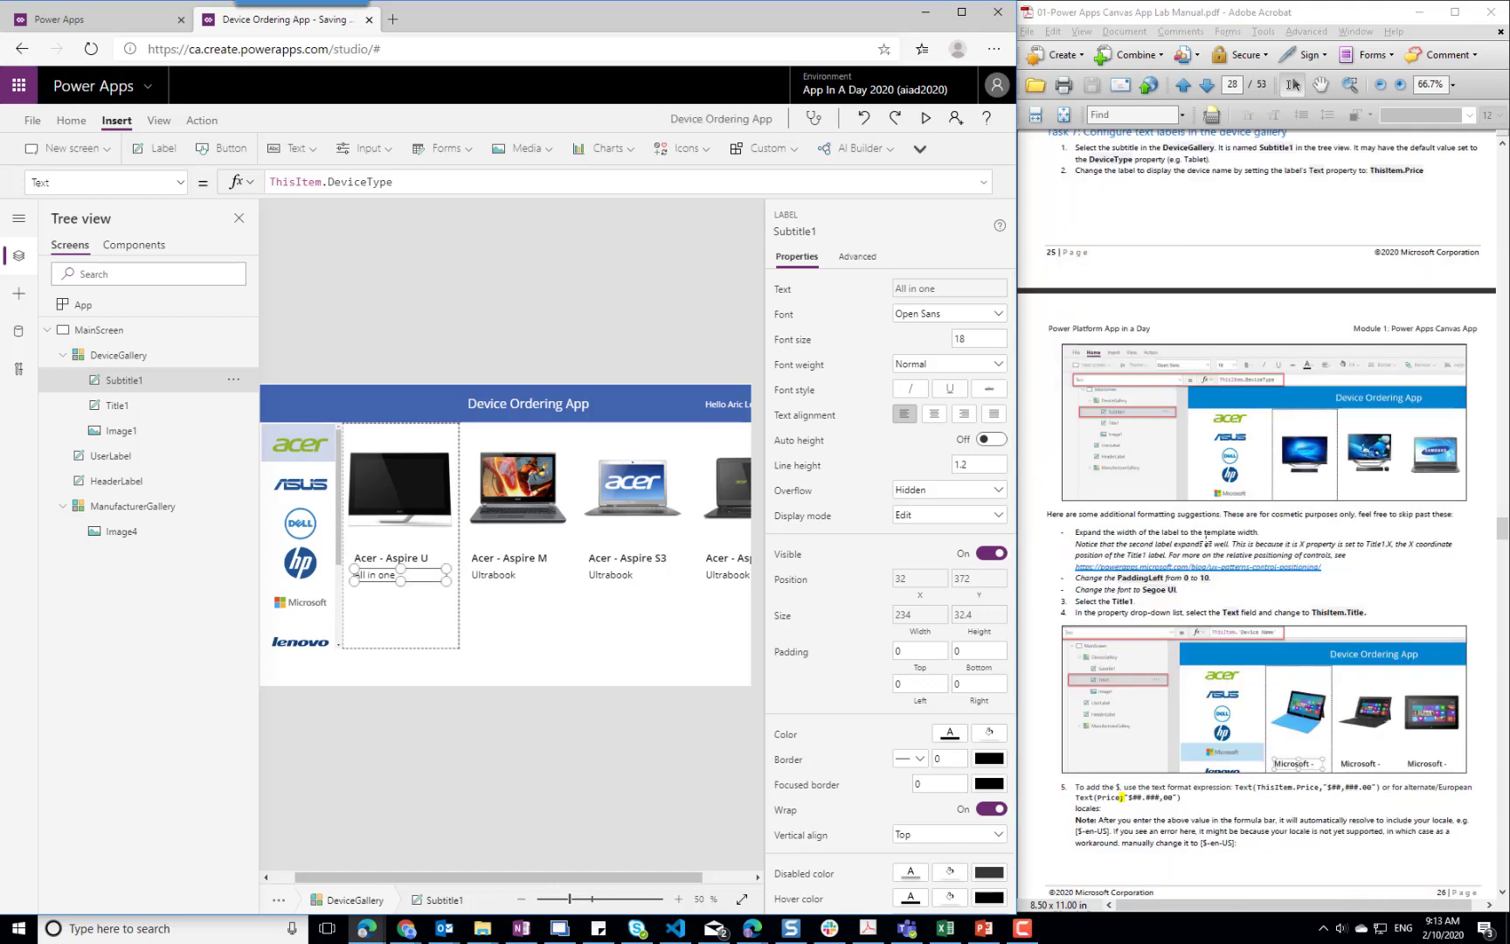
# Set the Text formula of Title1 in the device gallery to ThisItem.ManufacturerName
pyautogui.click(385, 558)
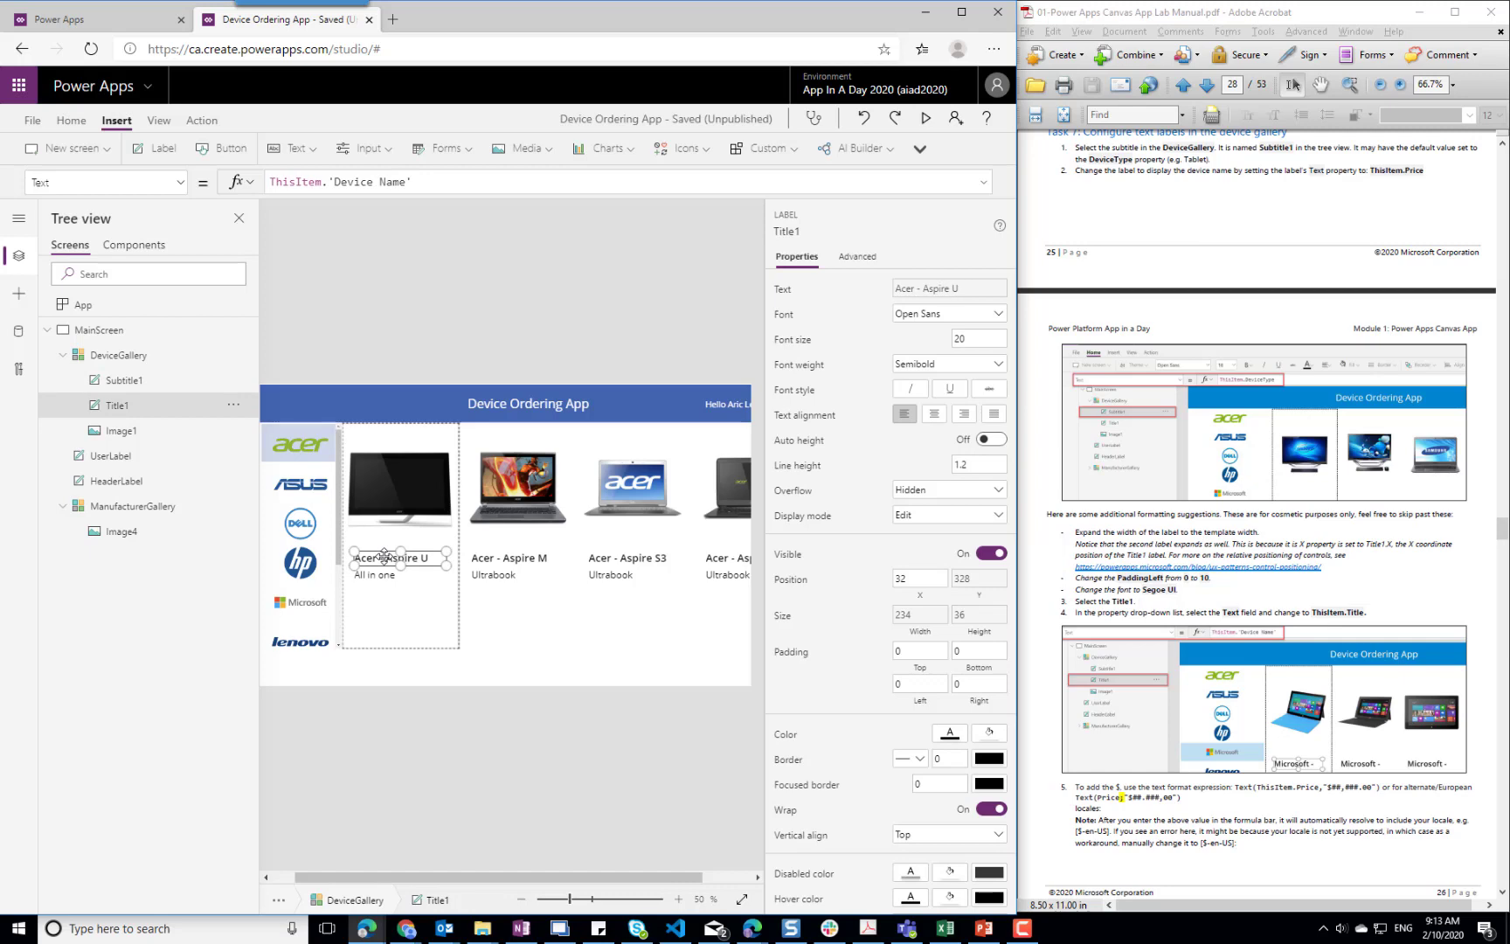
pyautogui.click(434, 185)
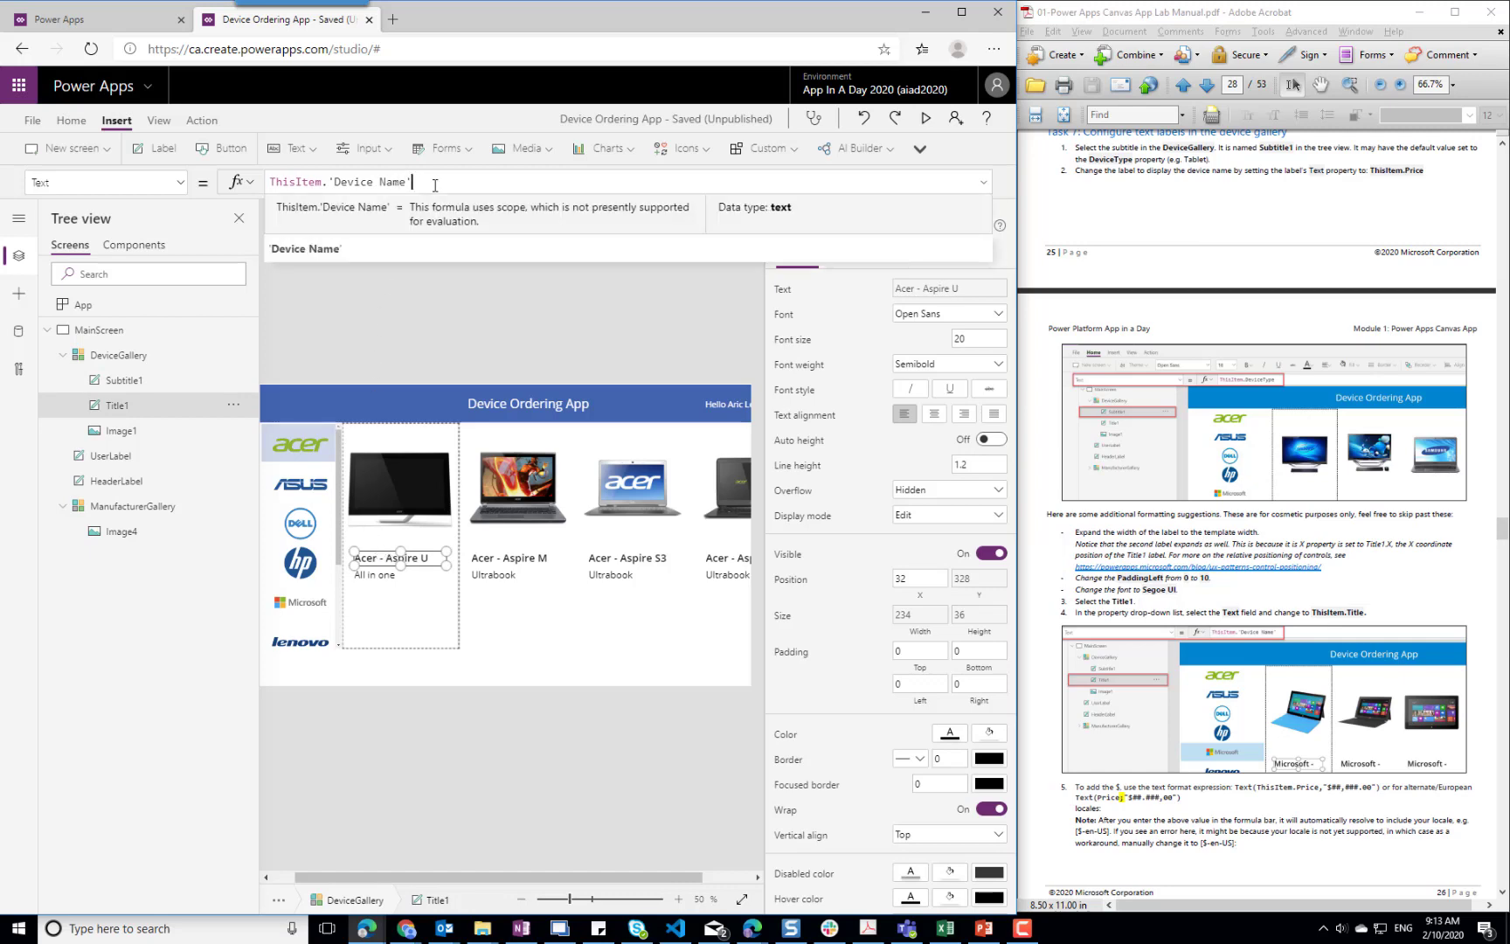
pyautogui.hotkey('ctrl', 'shift', 'Left')
pyautogui.hotkey('ctrl', 'shift', 'Left')
pyautogui.hotkey('ctrl', 'shift', 'Left')
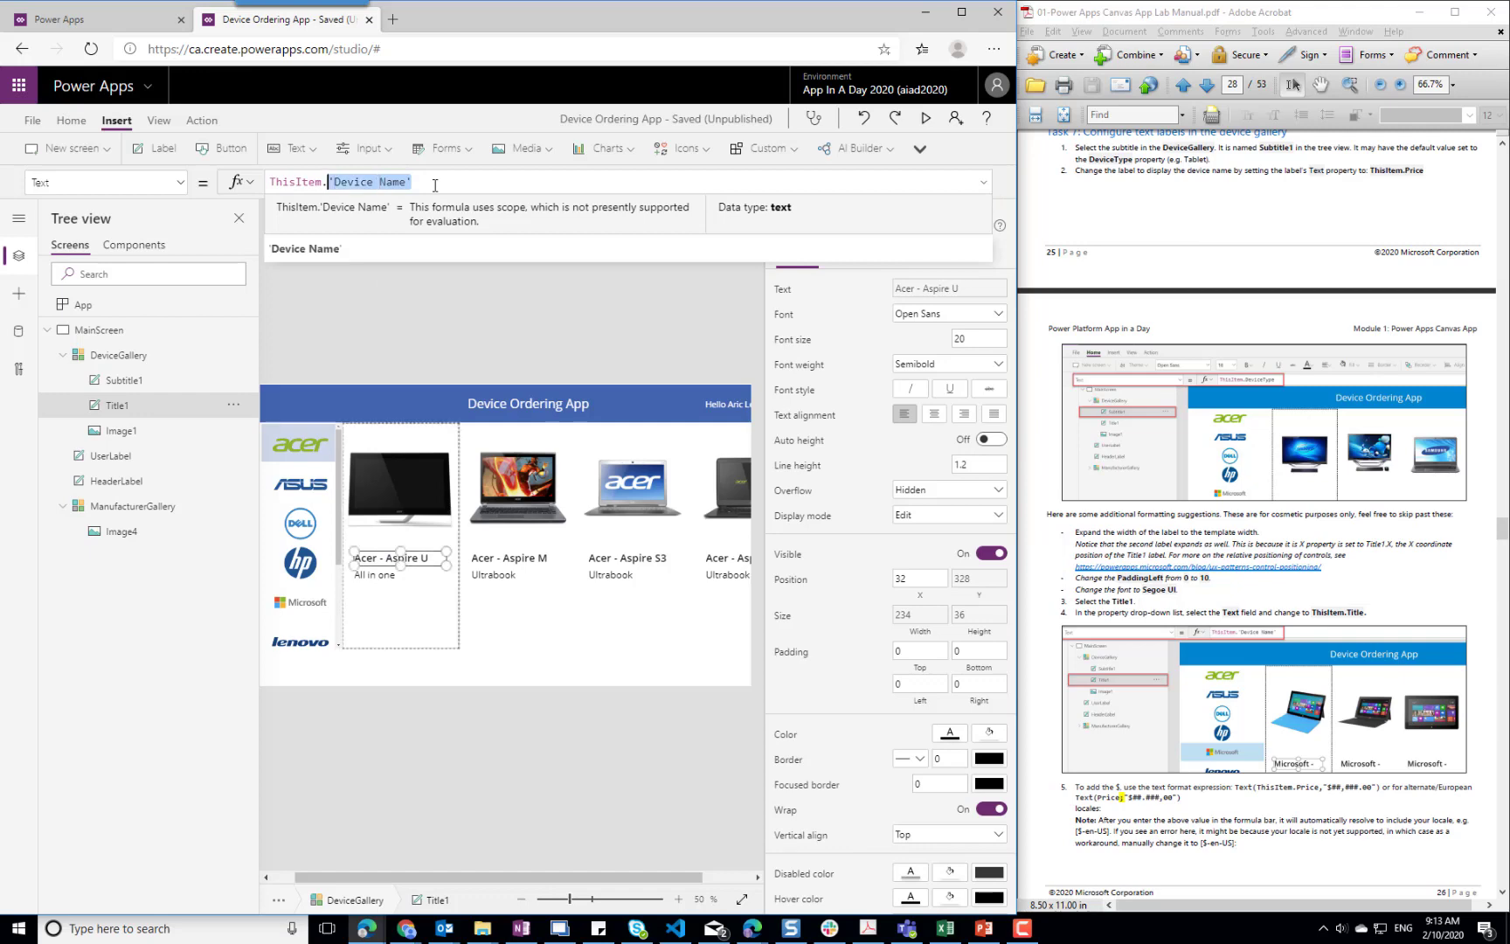
pyautogui.write('.Ma')
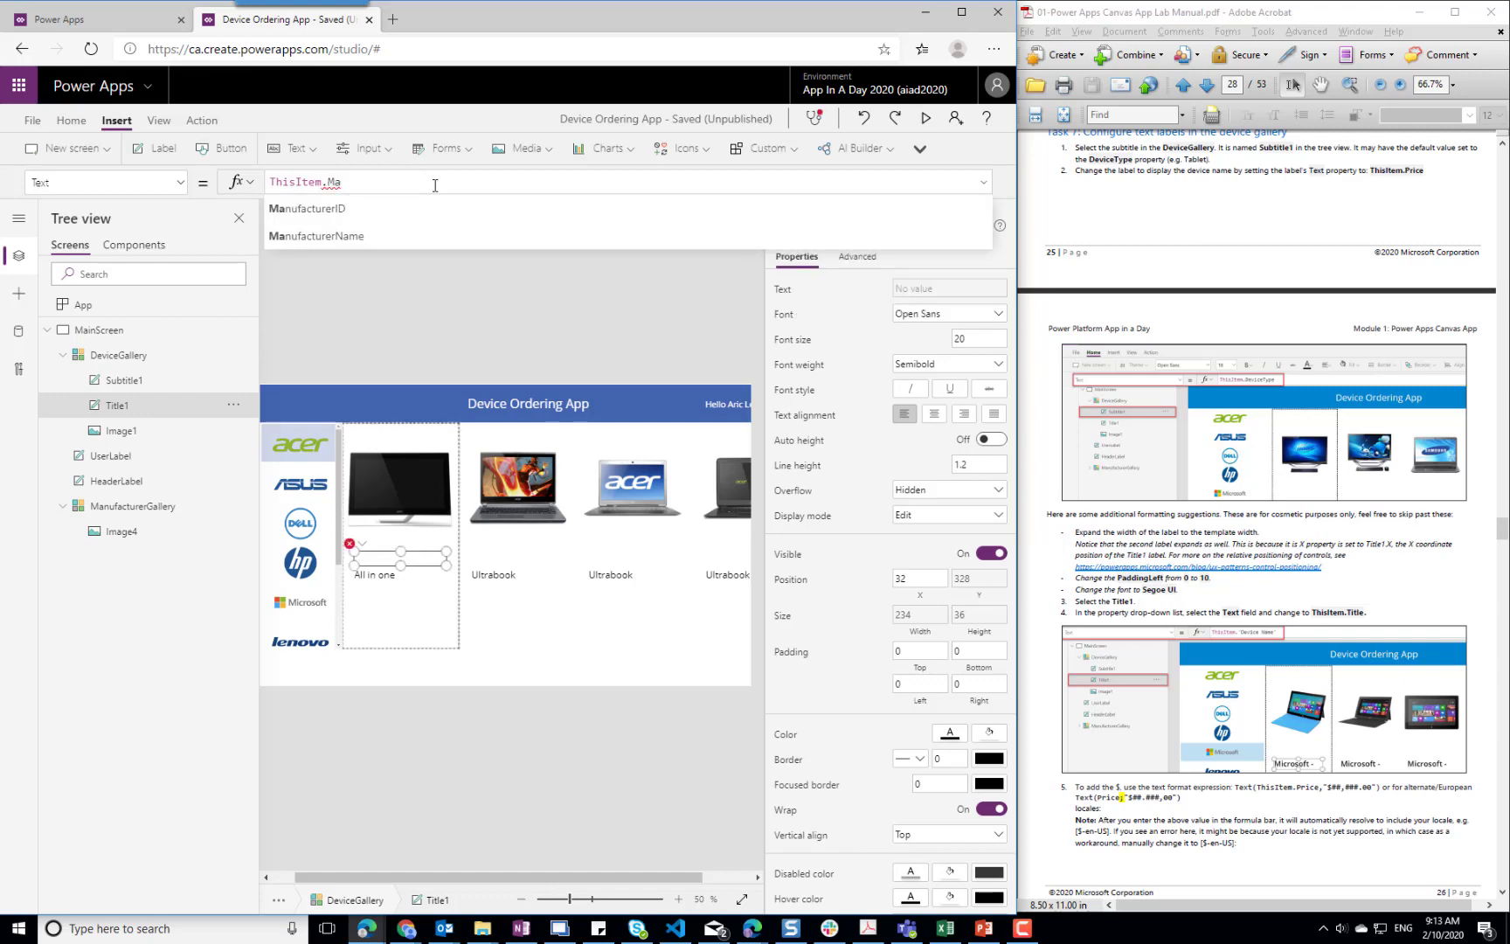
pyautogui.click(355, 236)
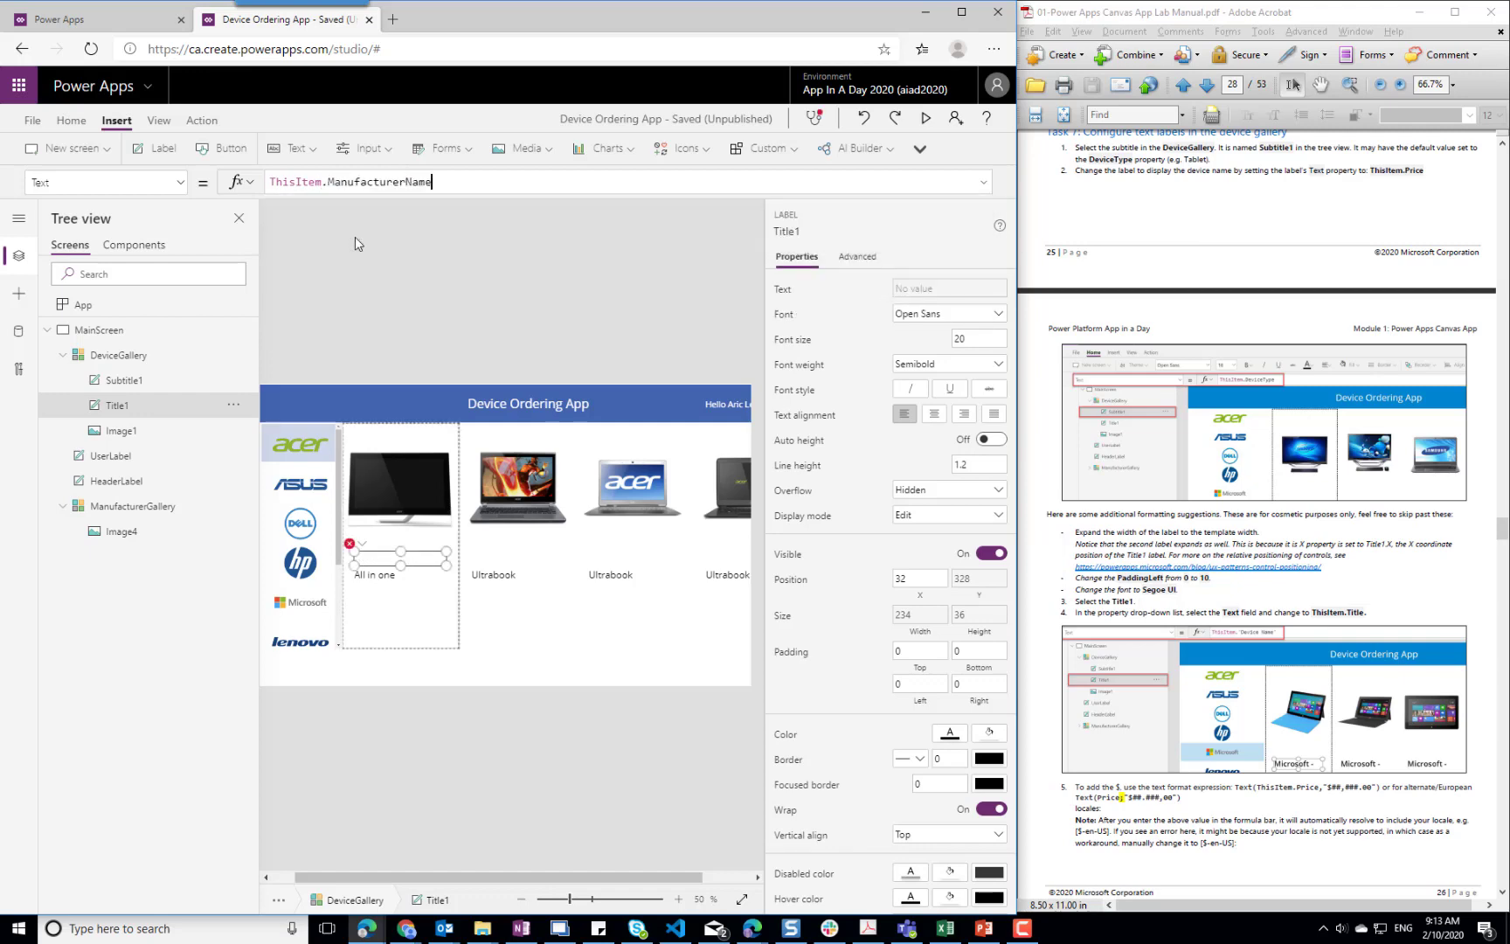
# Set the Text formula of Subtitle1 in the device gallery to ThisItem.Title
pyautogui.click(388, 577)
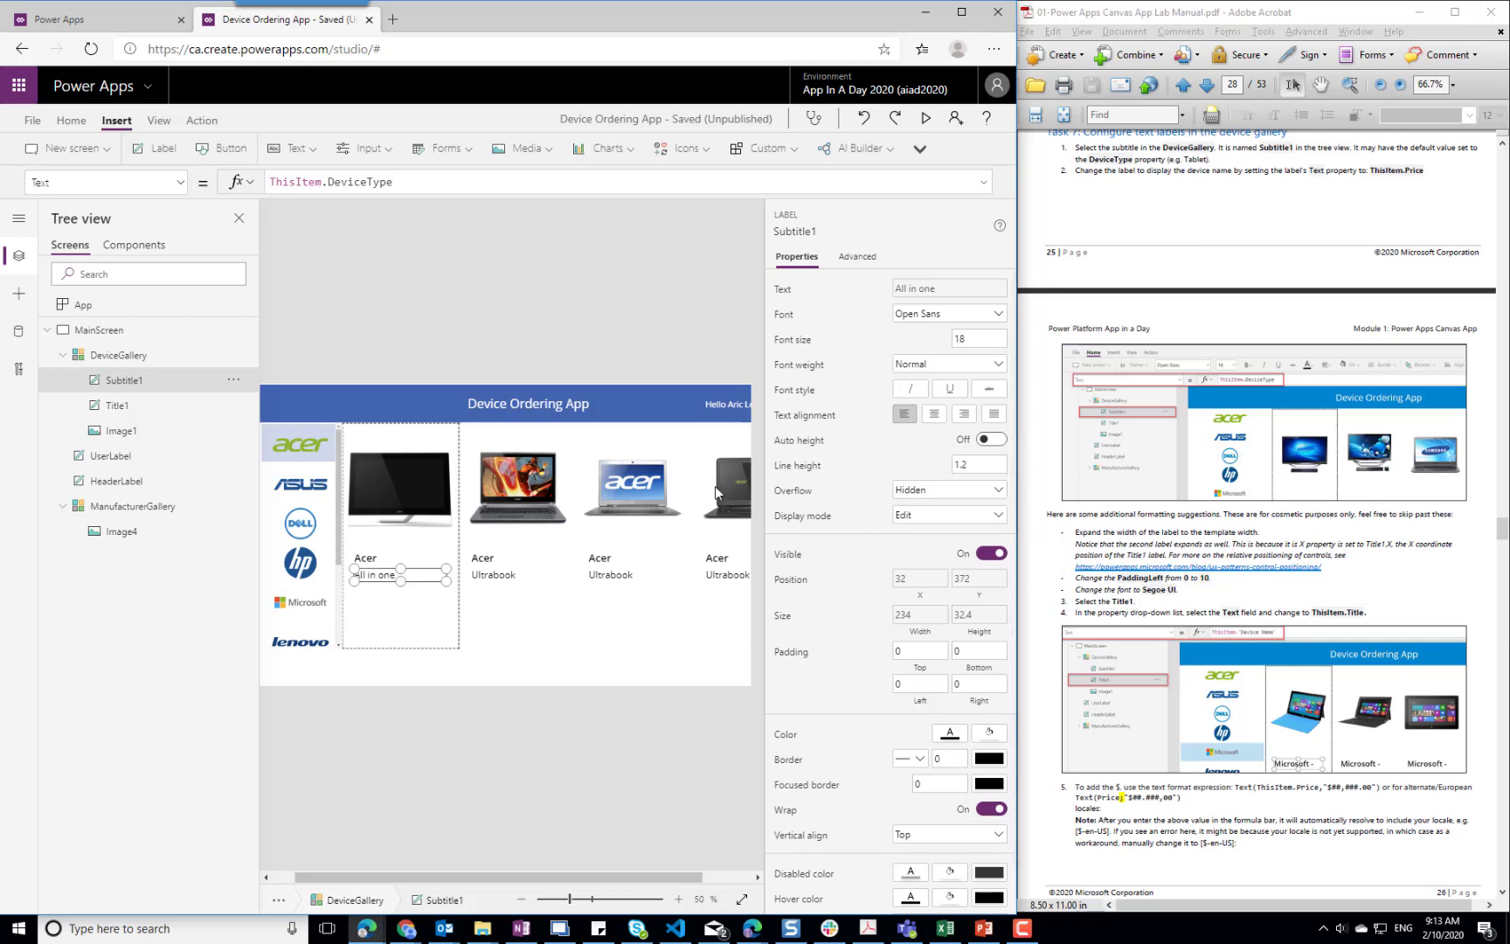
pyautogui.doubleClick(329, 182)
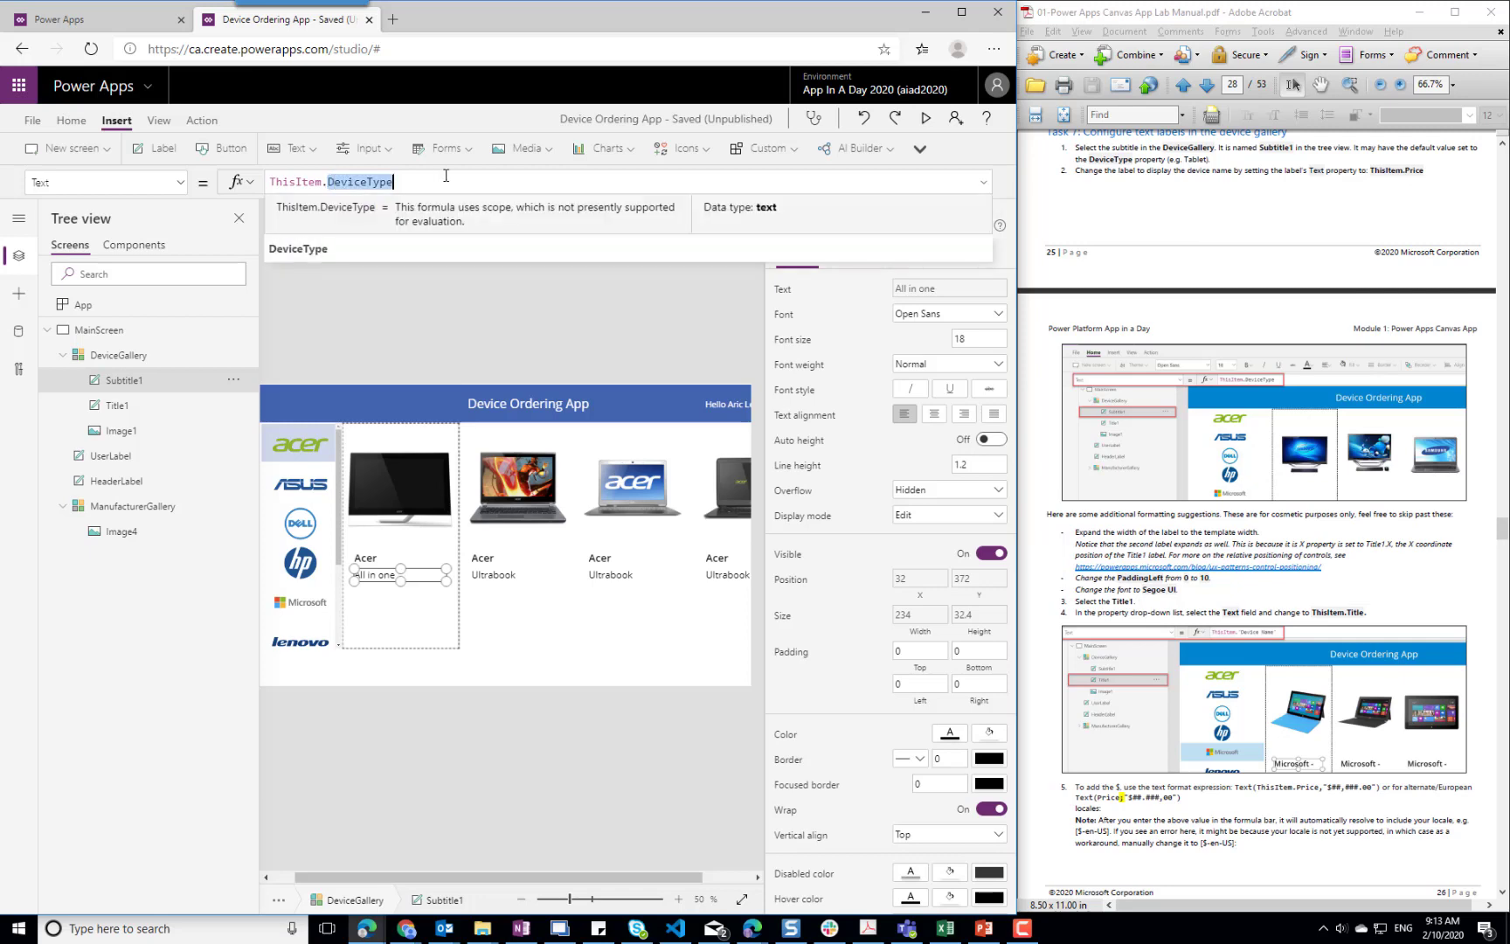
pyautogui.write('Title')
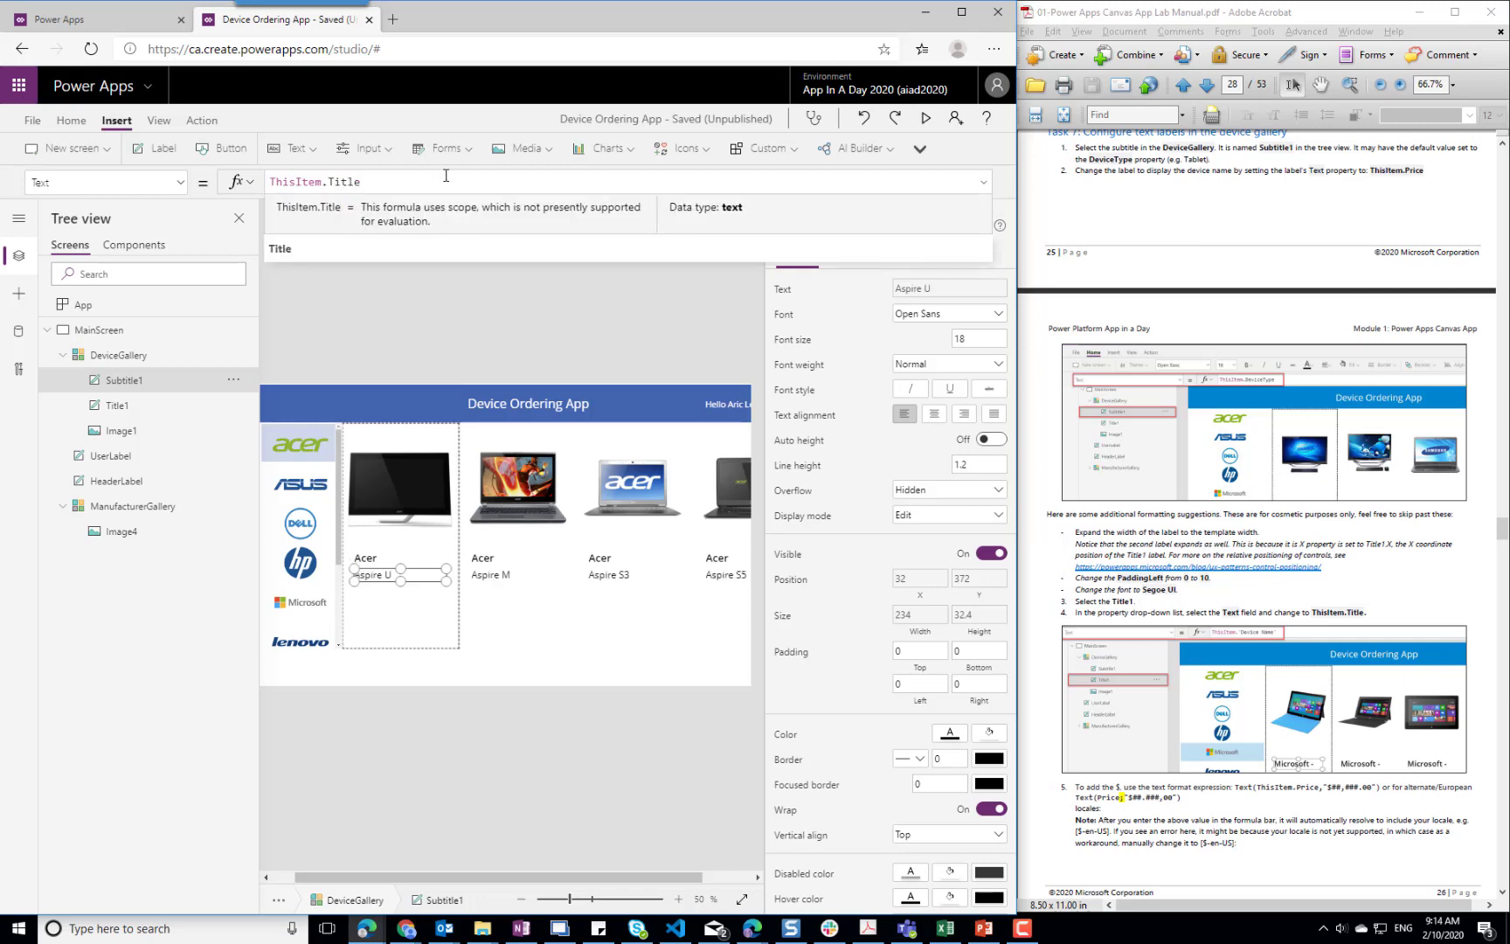
pyautogui.click(422, 633)
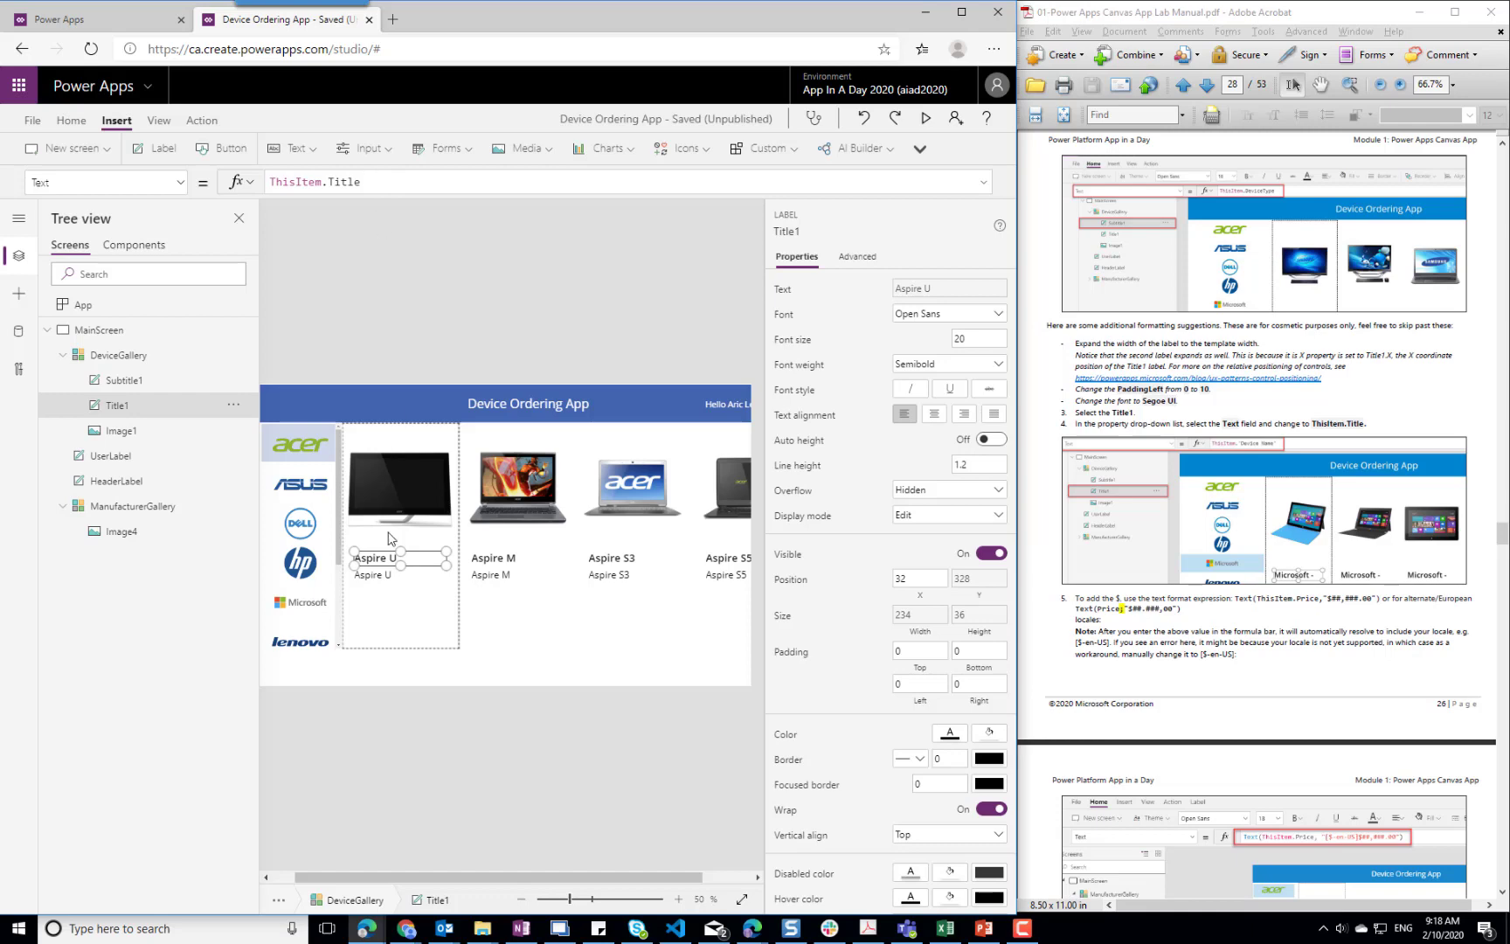
# Set the Text formula of Subtitle1 in the device gallery to ThisItem.Price
pyautogui.click(376, 575)
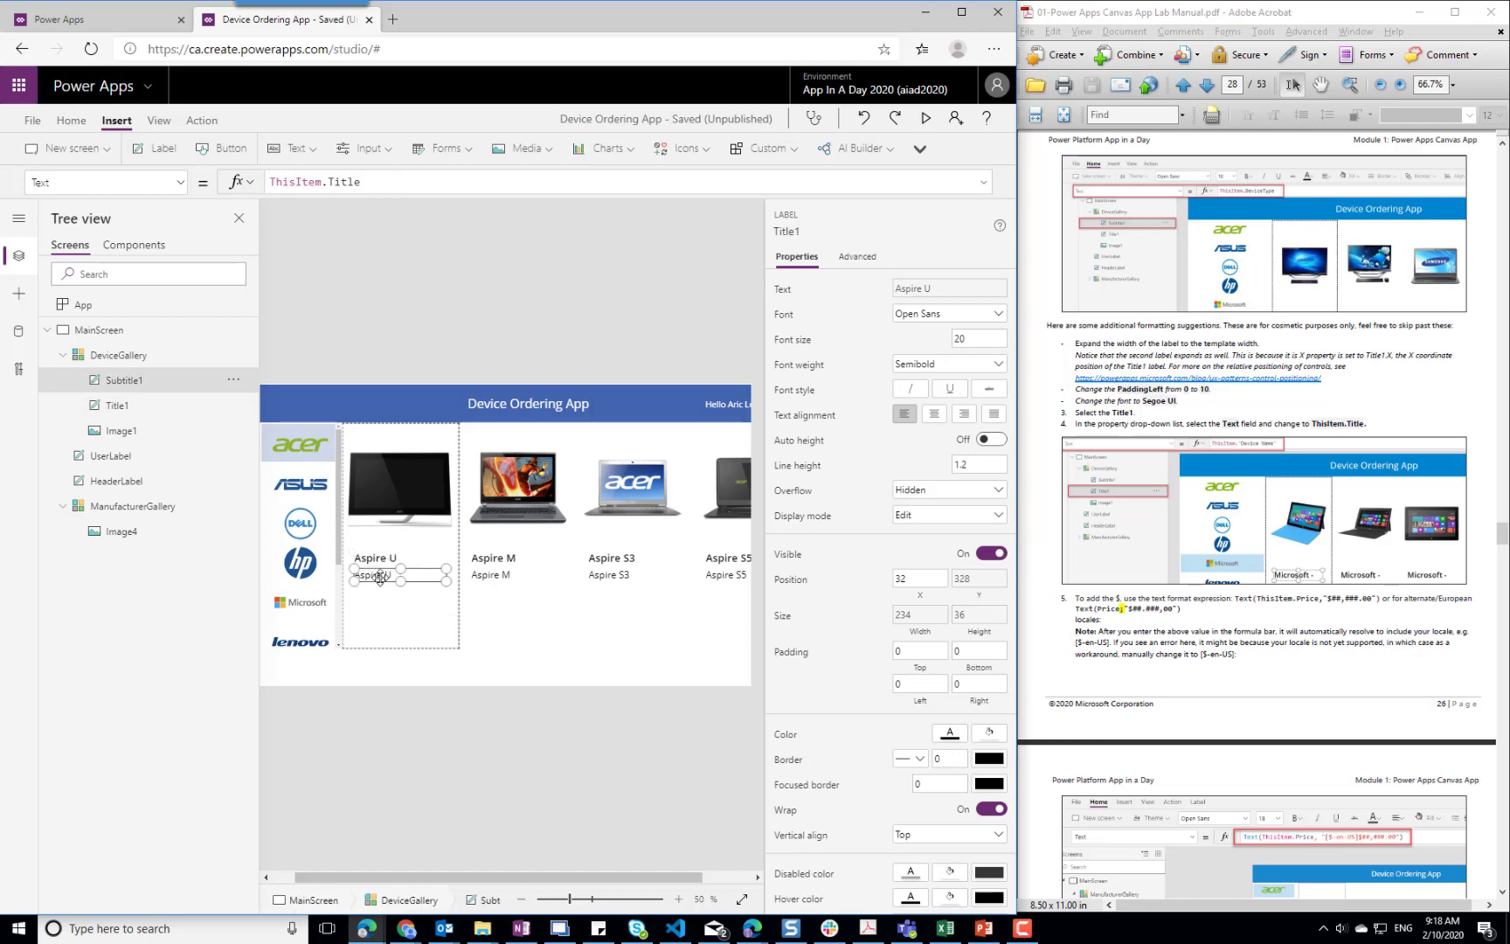
pyautogui.doubleClick(367, 182)
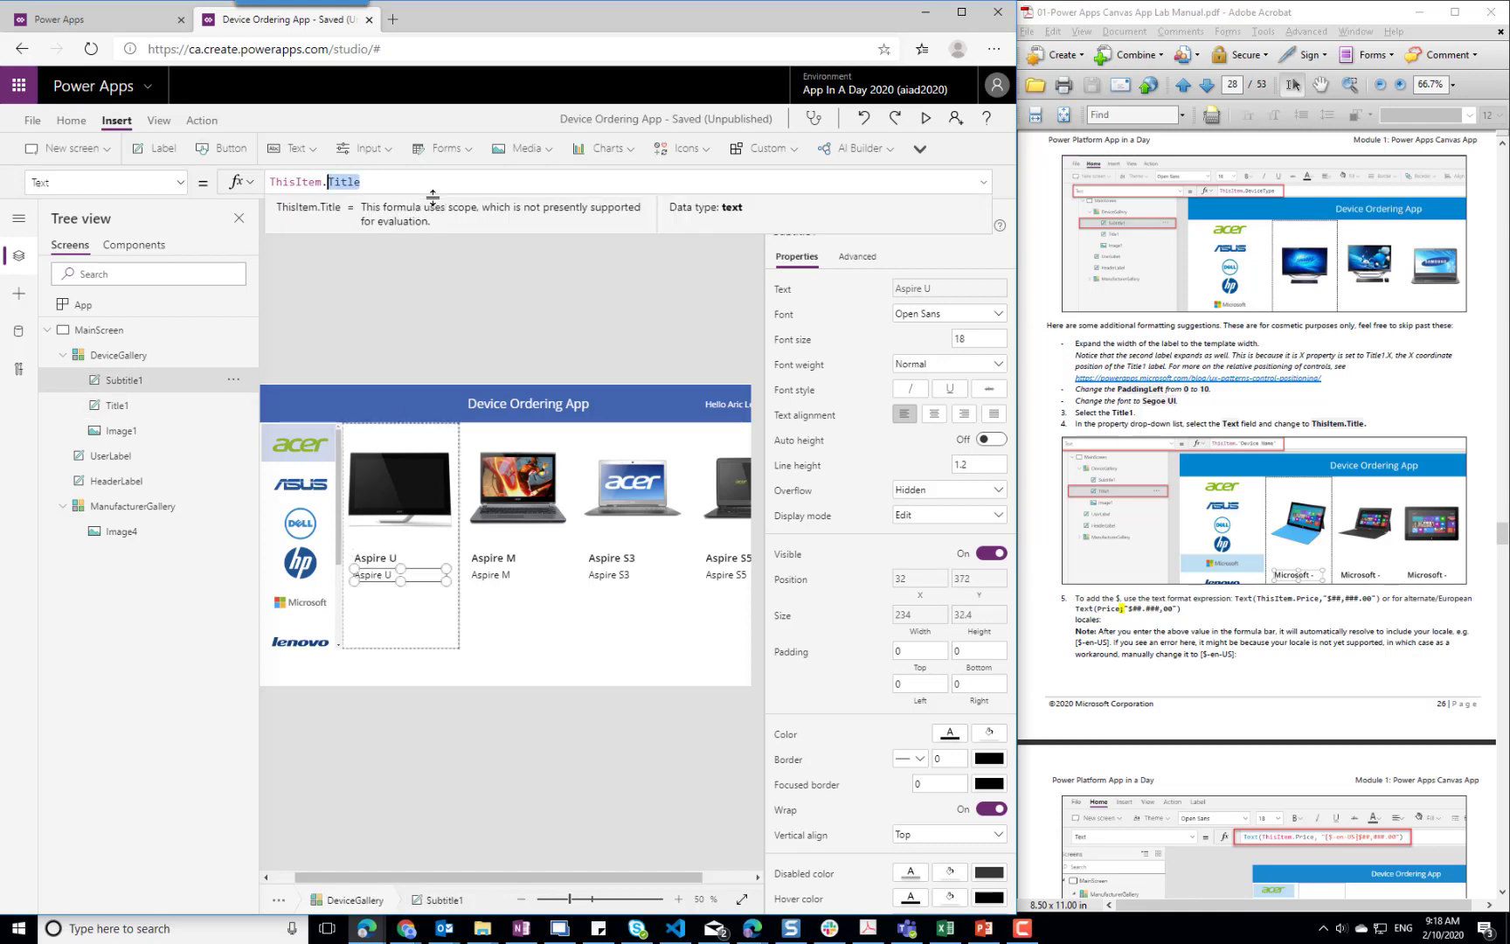
pyautogui.write('Price')
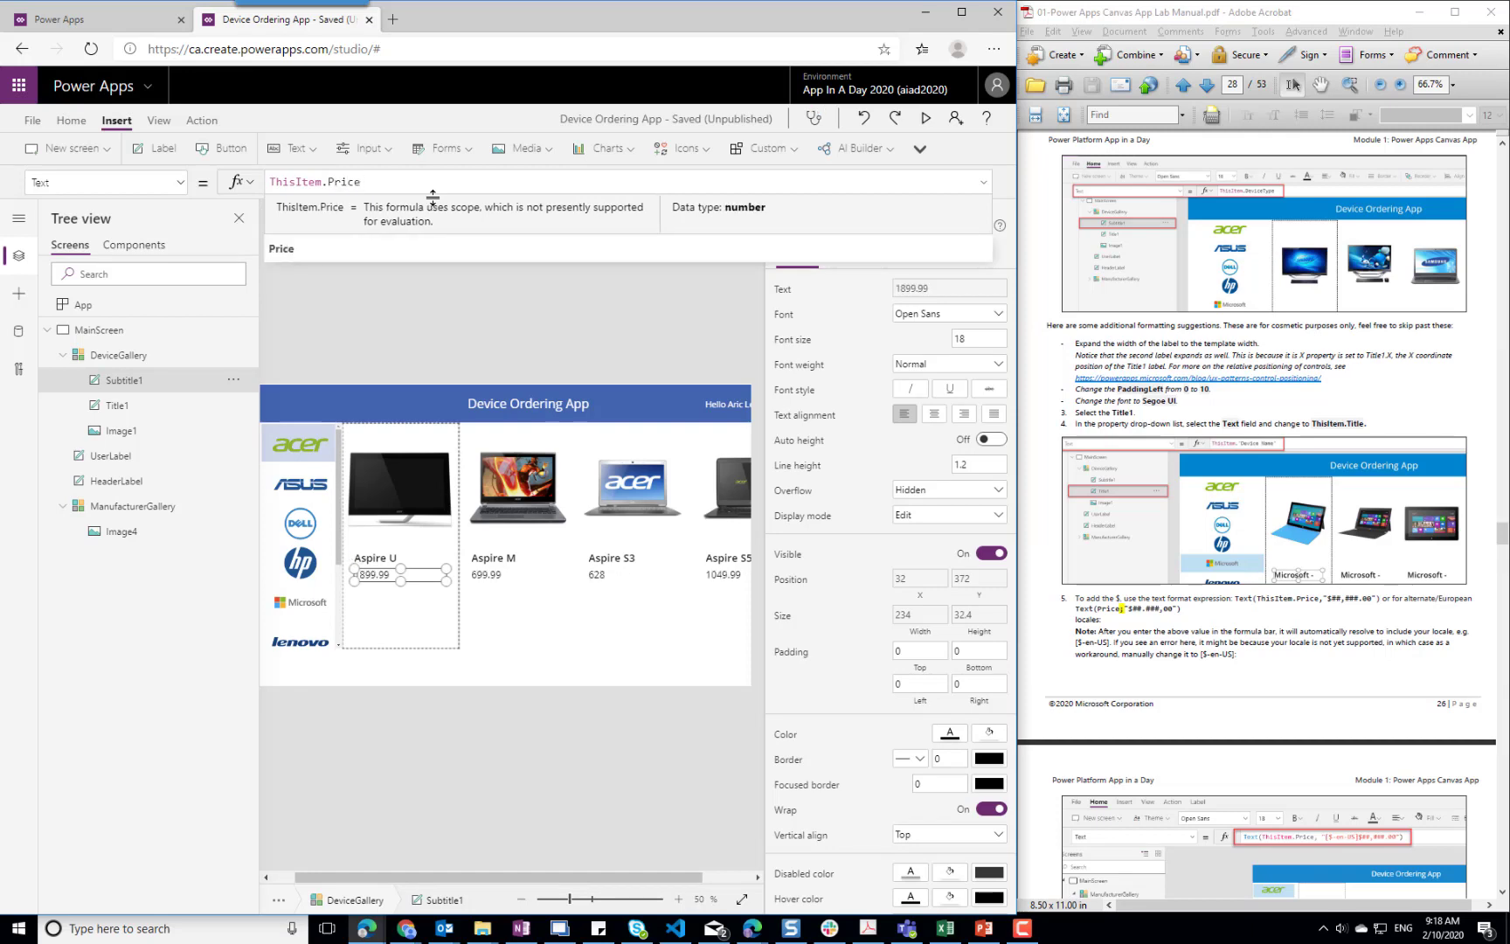
pyautogui.click(406, 603)
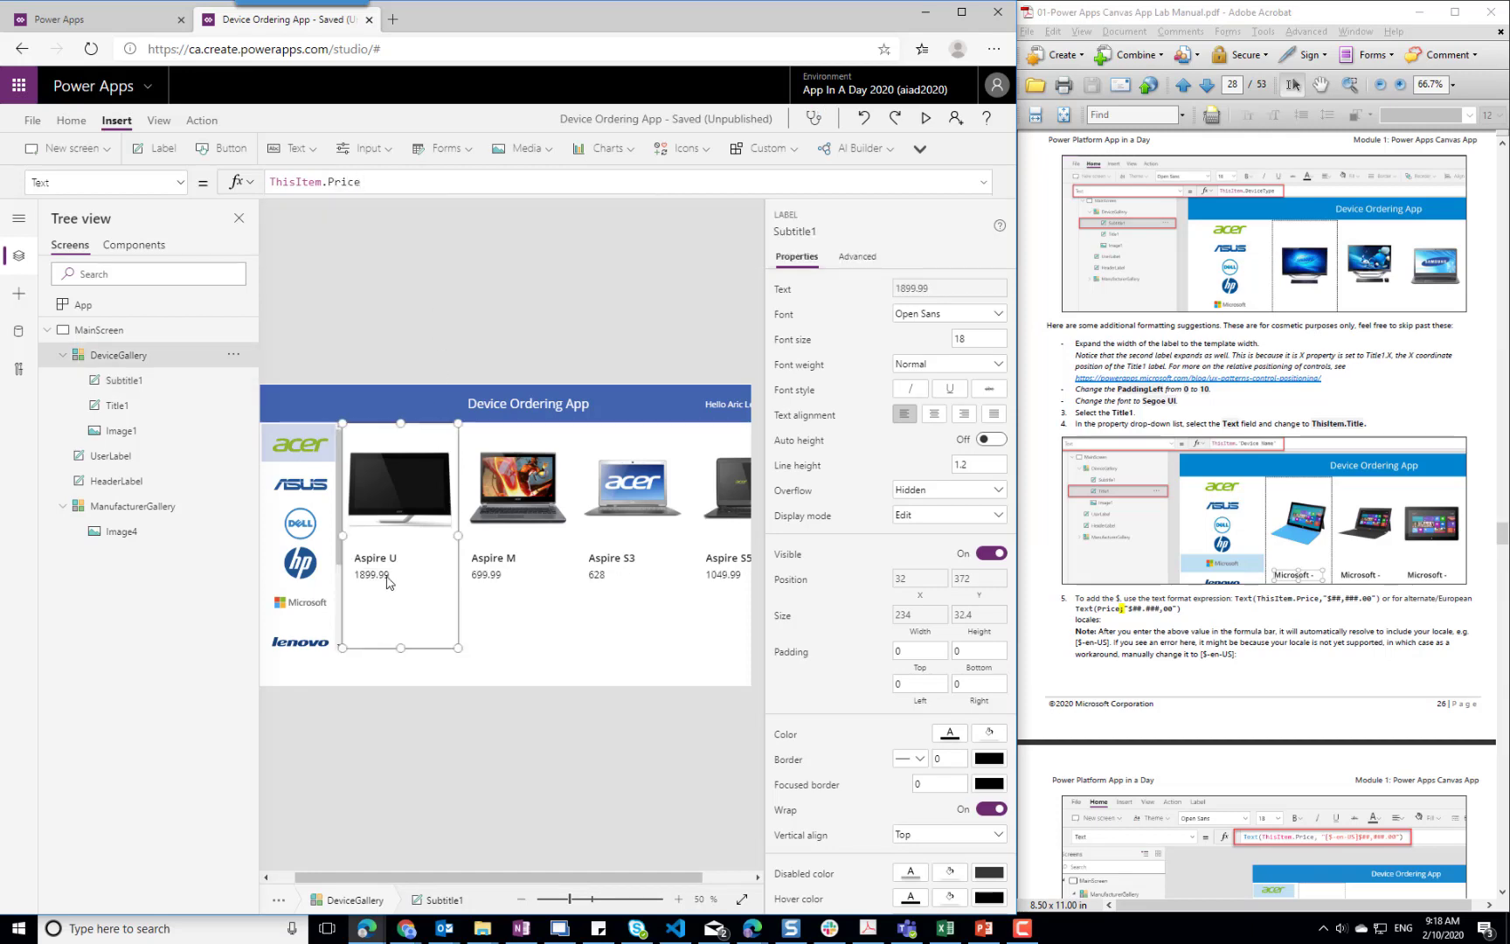
# Format Subtitle1's price as currency with the formula Text(ThisItem.Price, "$##,###.00") and review the stored formula
pyautogui.click(370, 577)
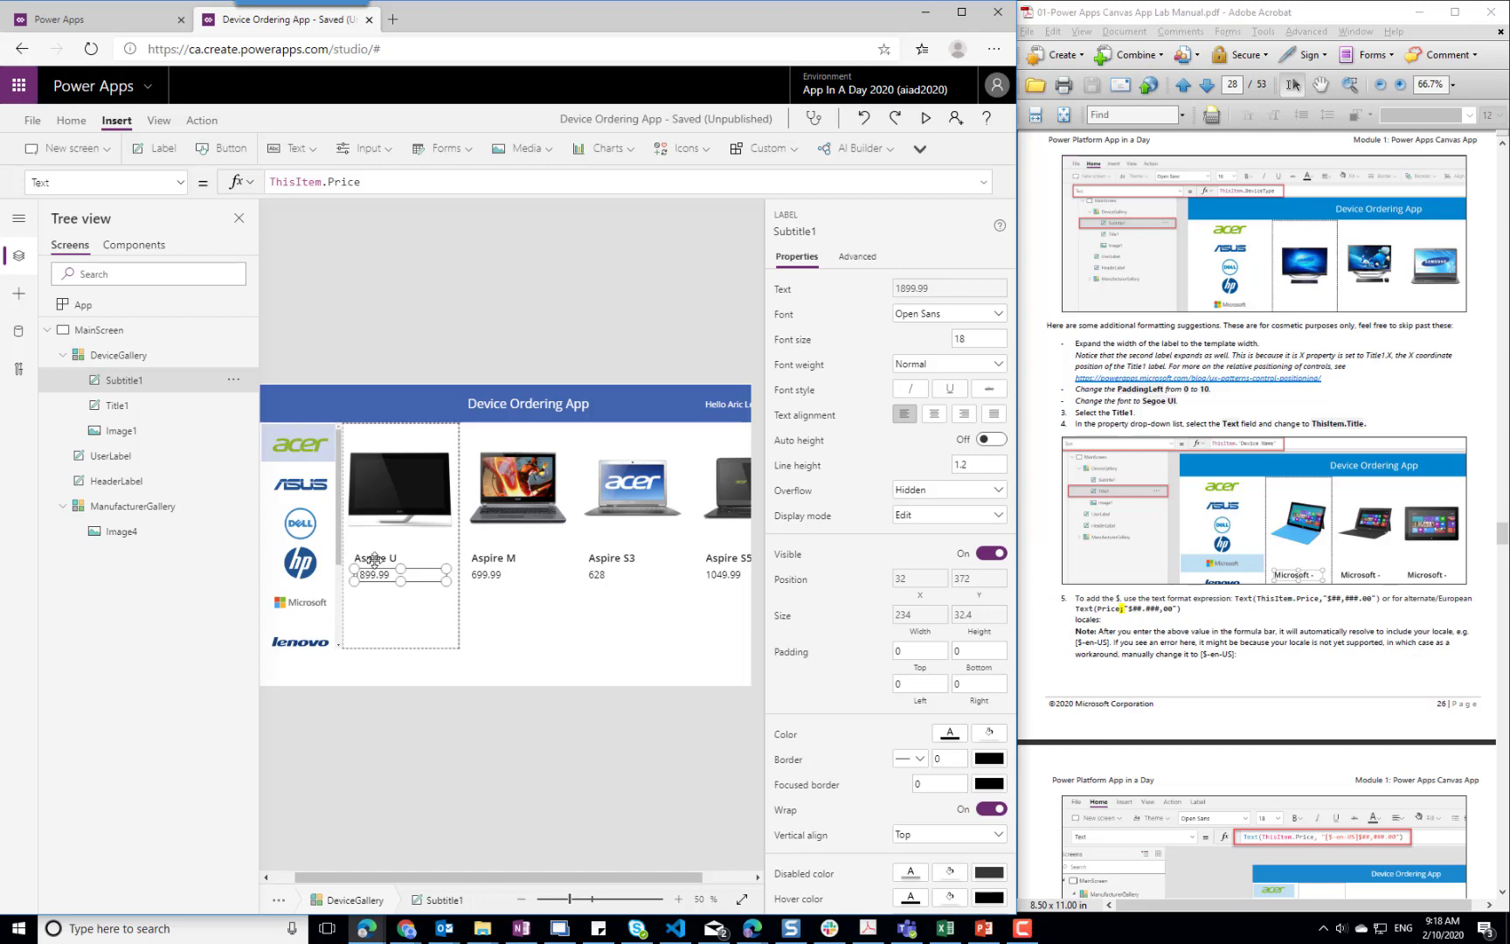
pyautogui.click(384, 179)
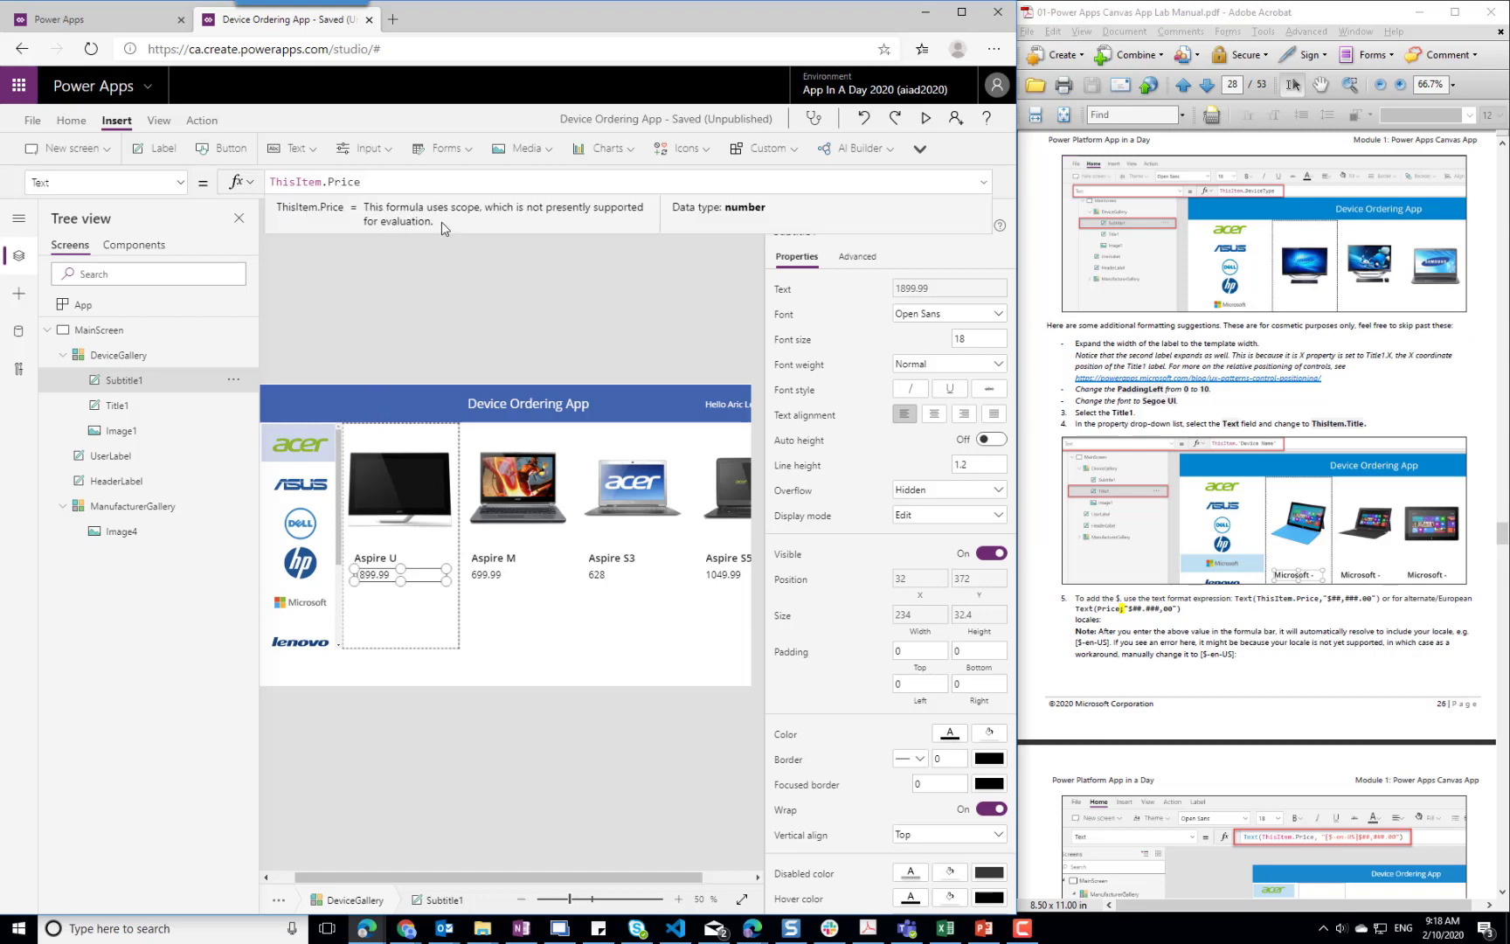
pyautogui.press('Home')
pyautogui.hotkey('ctrl', 'shift', 'Right')
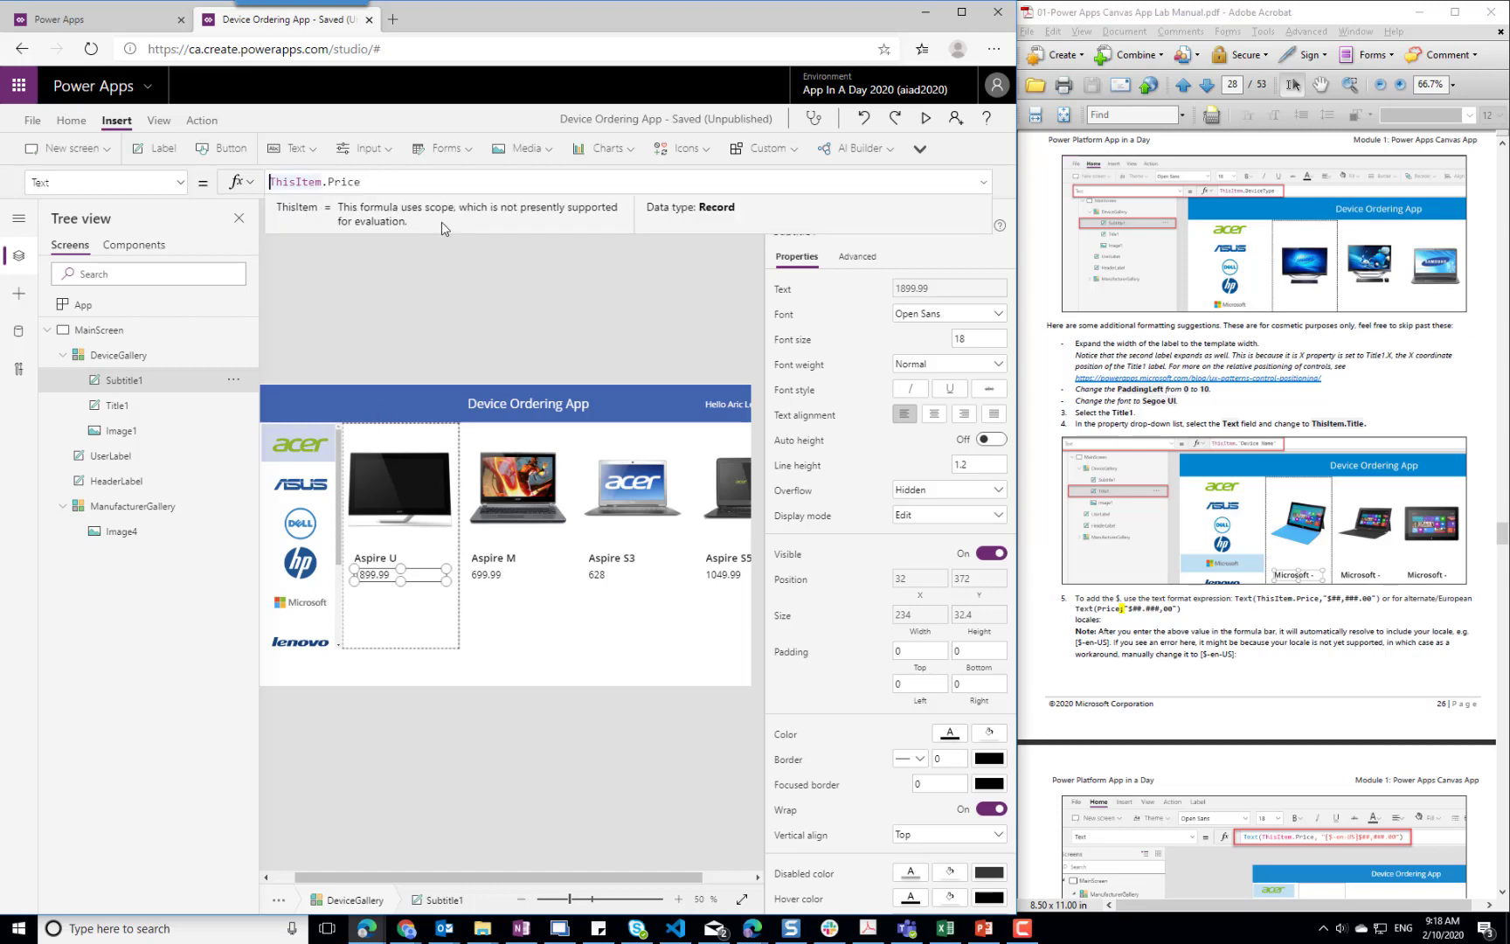
pyautogui.write('Text(')
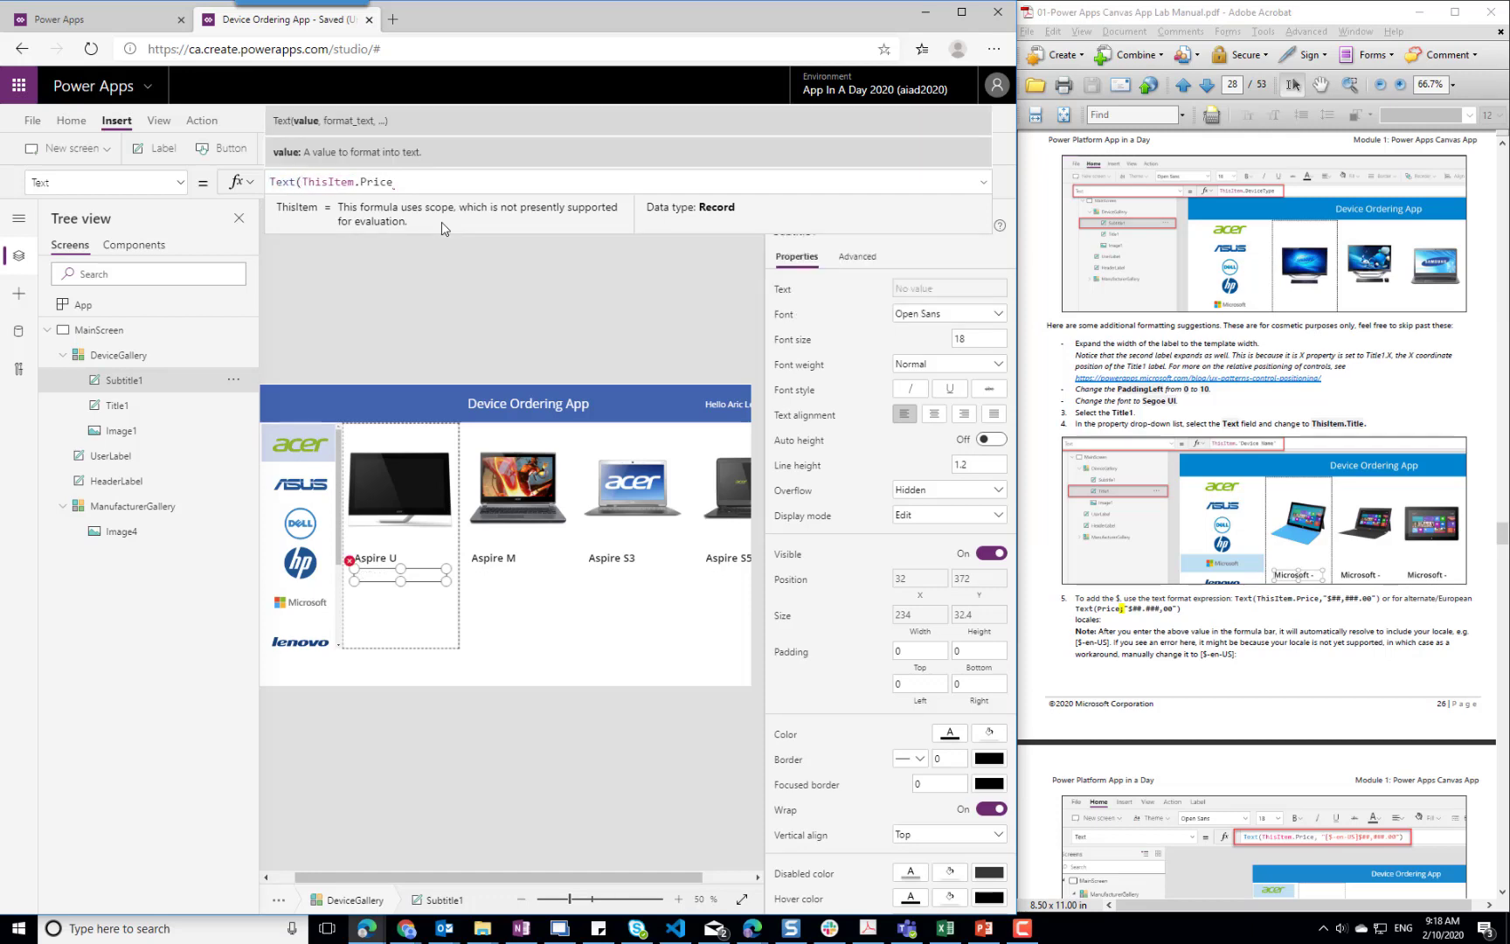
pyautogui.press('End')
pyautogui.write(', ')
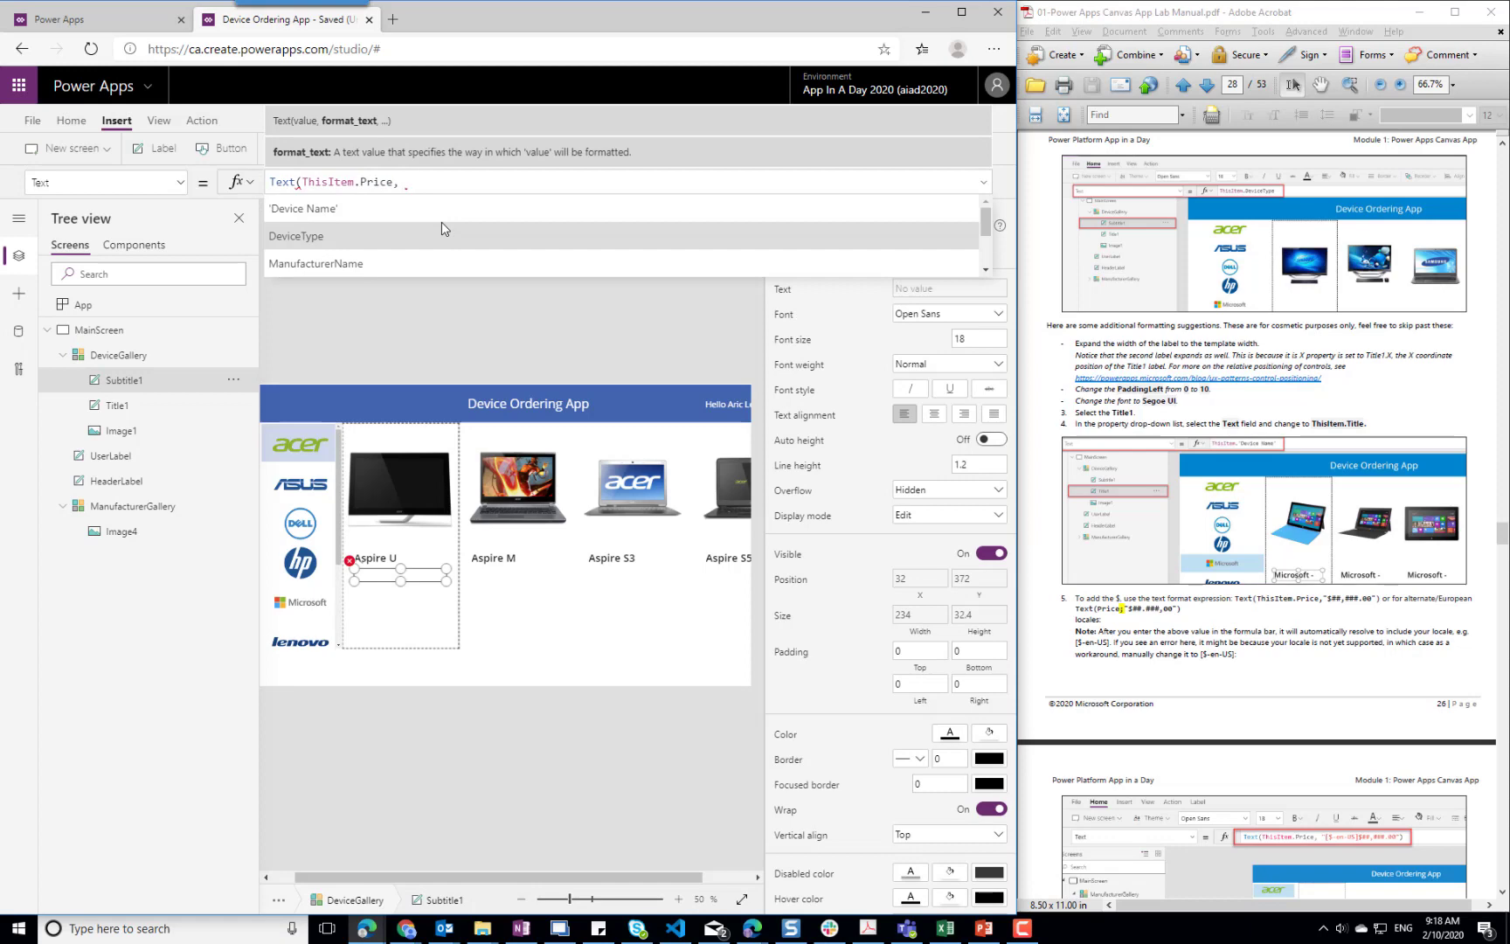
pyautogui.write('"$')
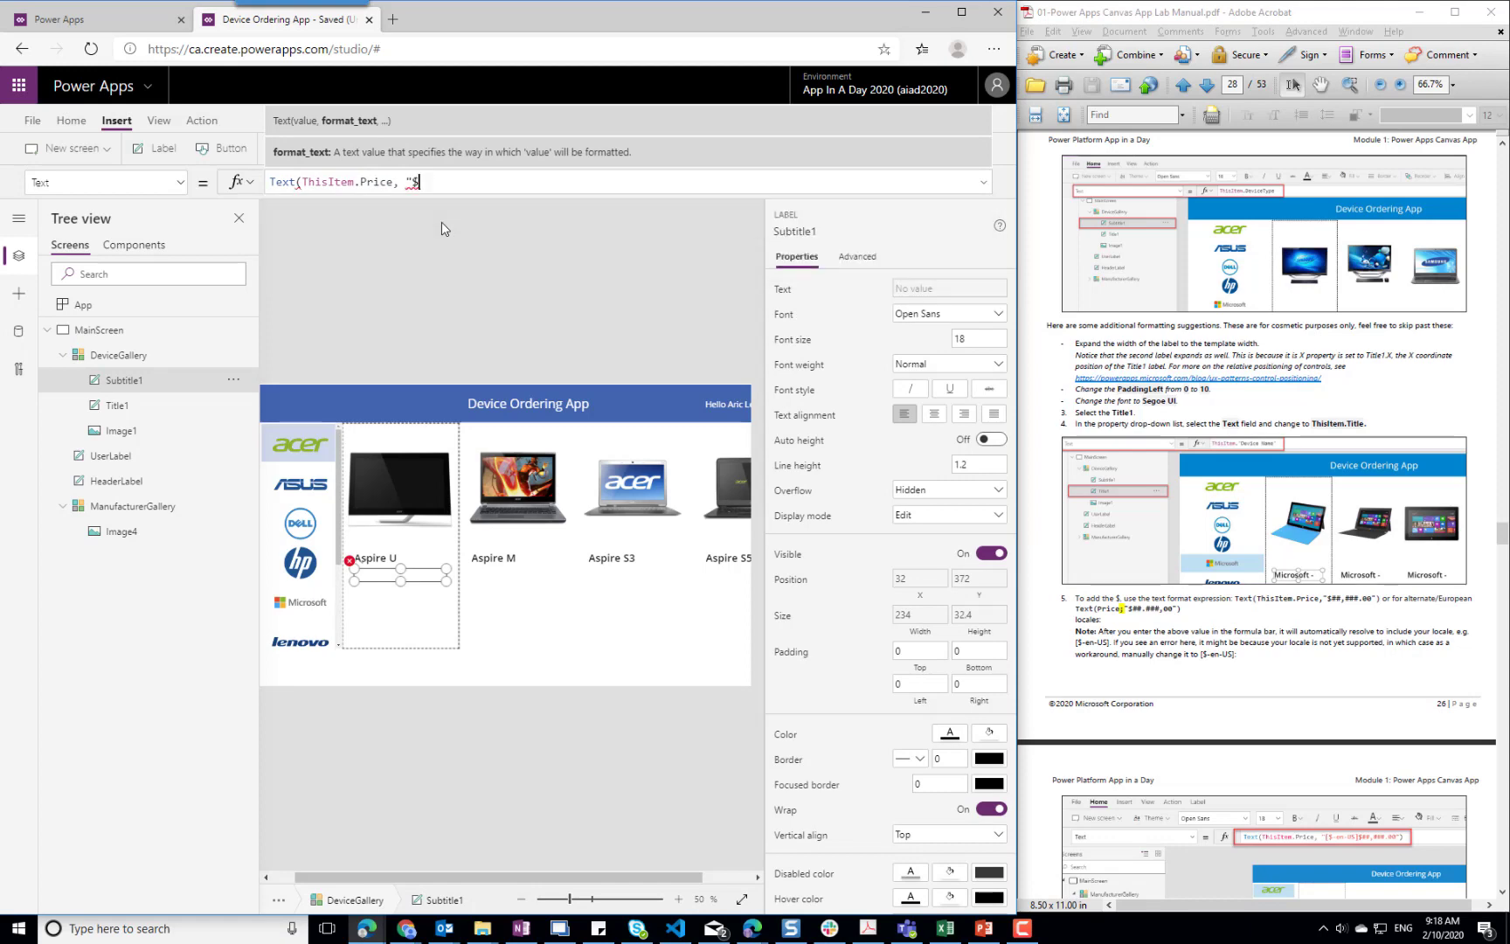
pyautogui.write('##,###.00")')
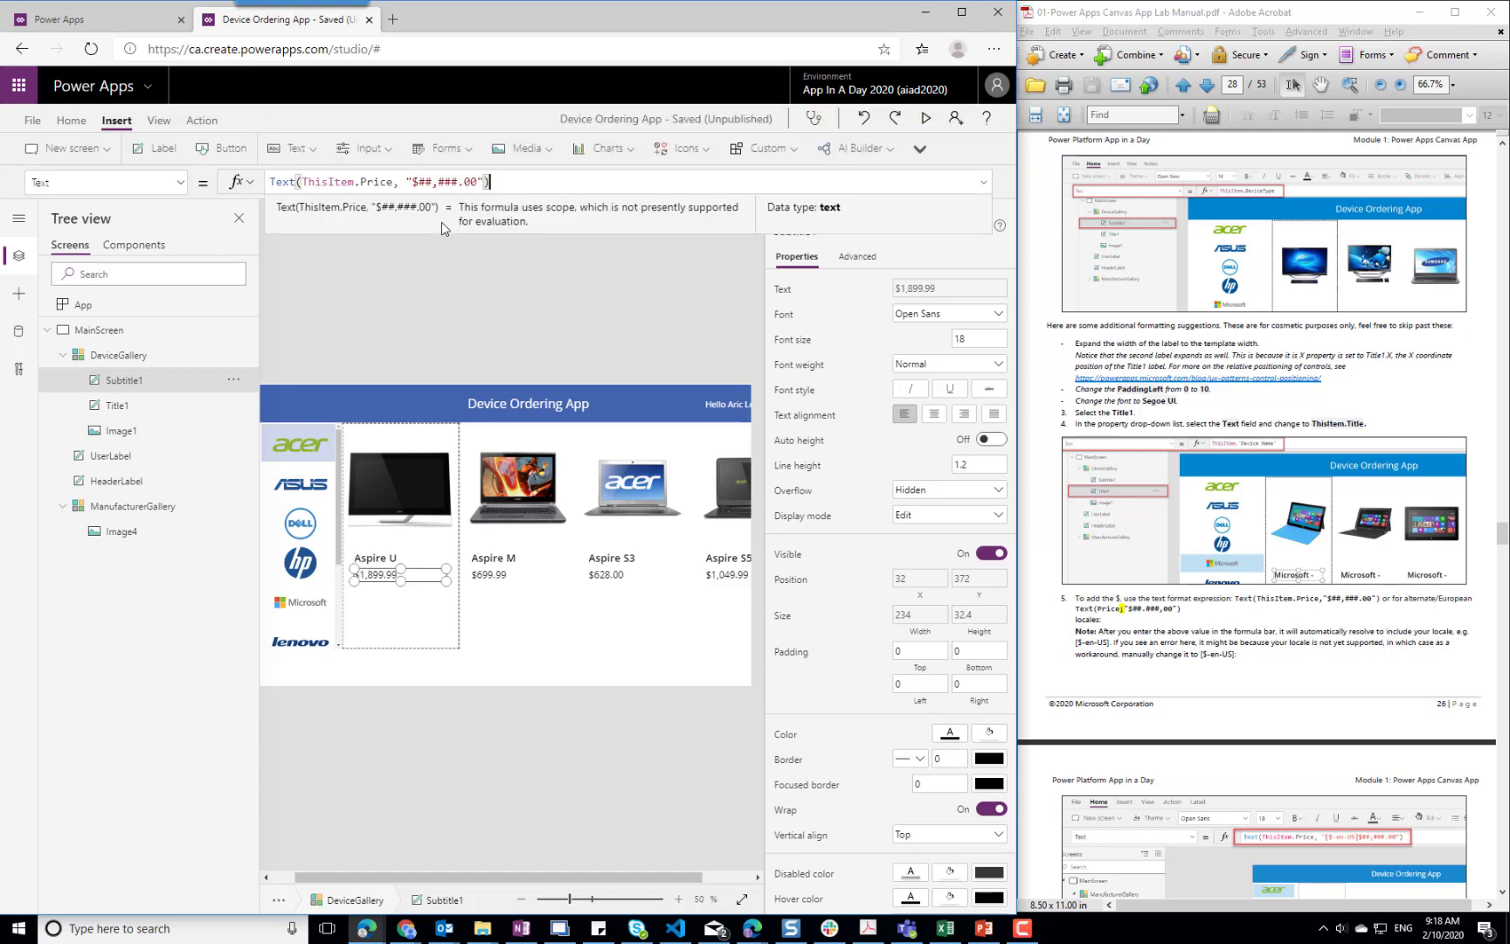
pyautogui.click(449, 331)
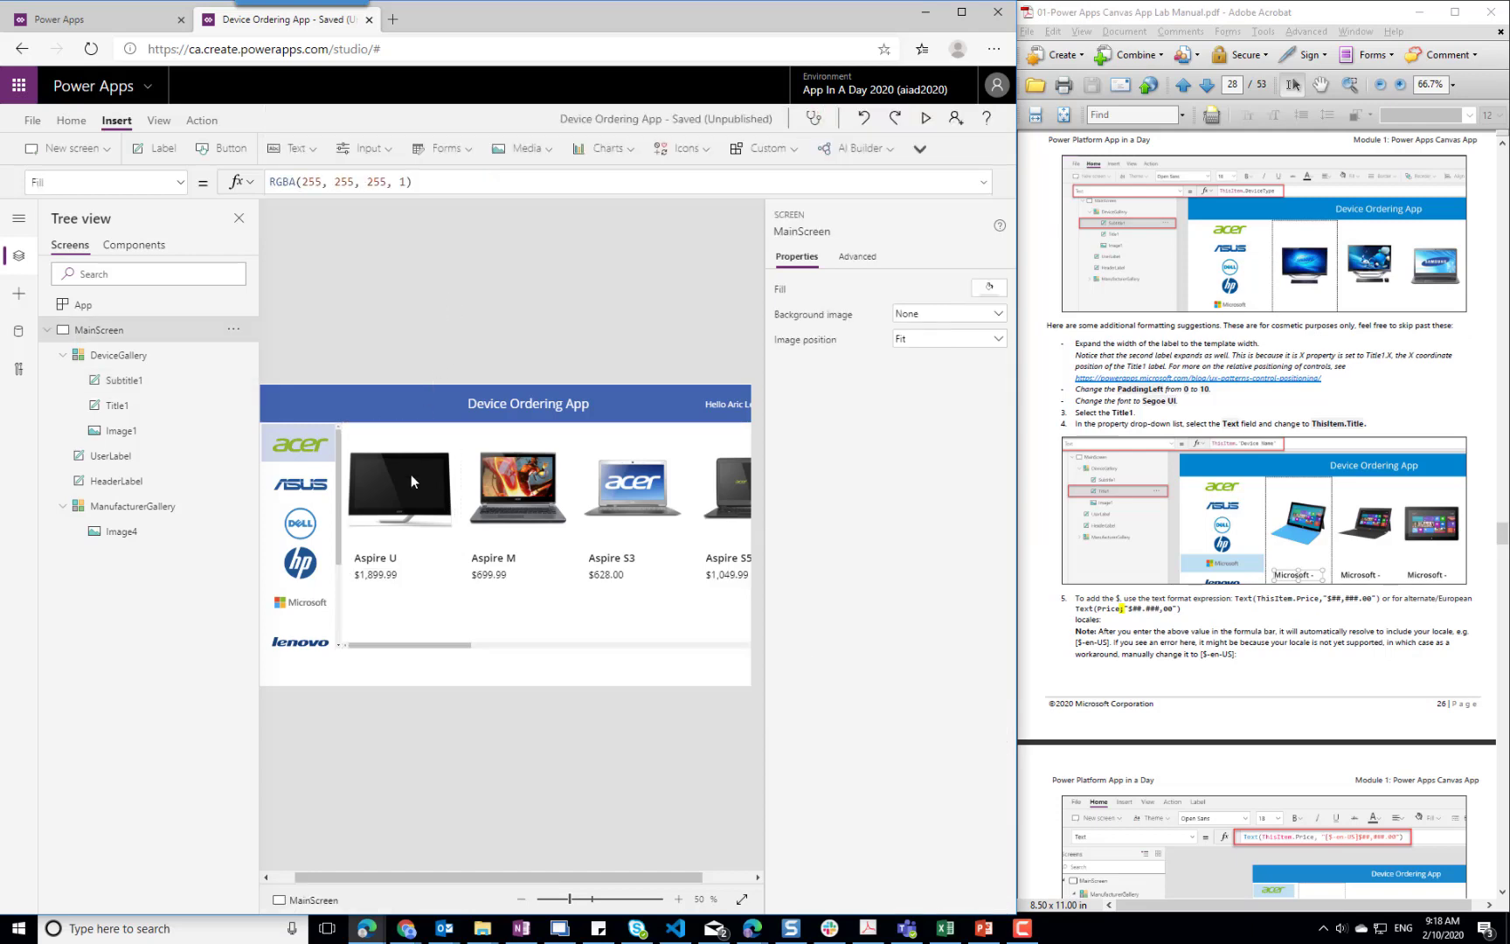
pyautogui.click(393, 574)
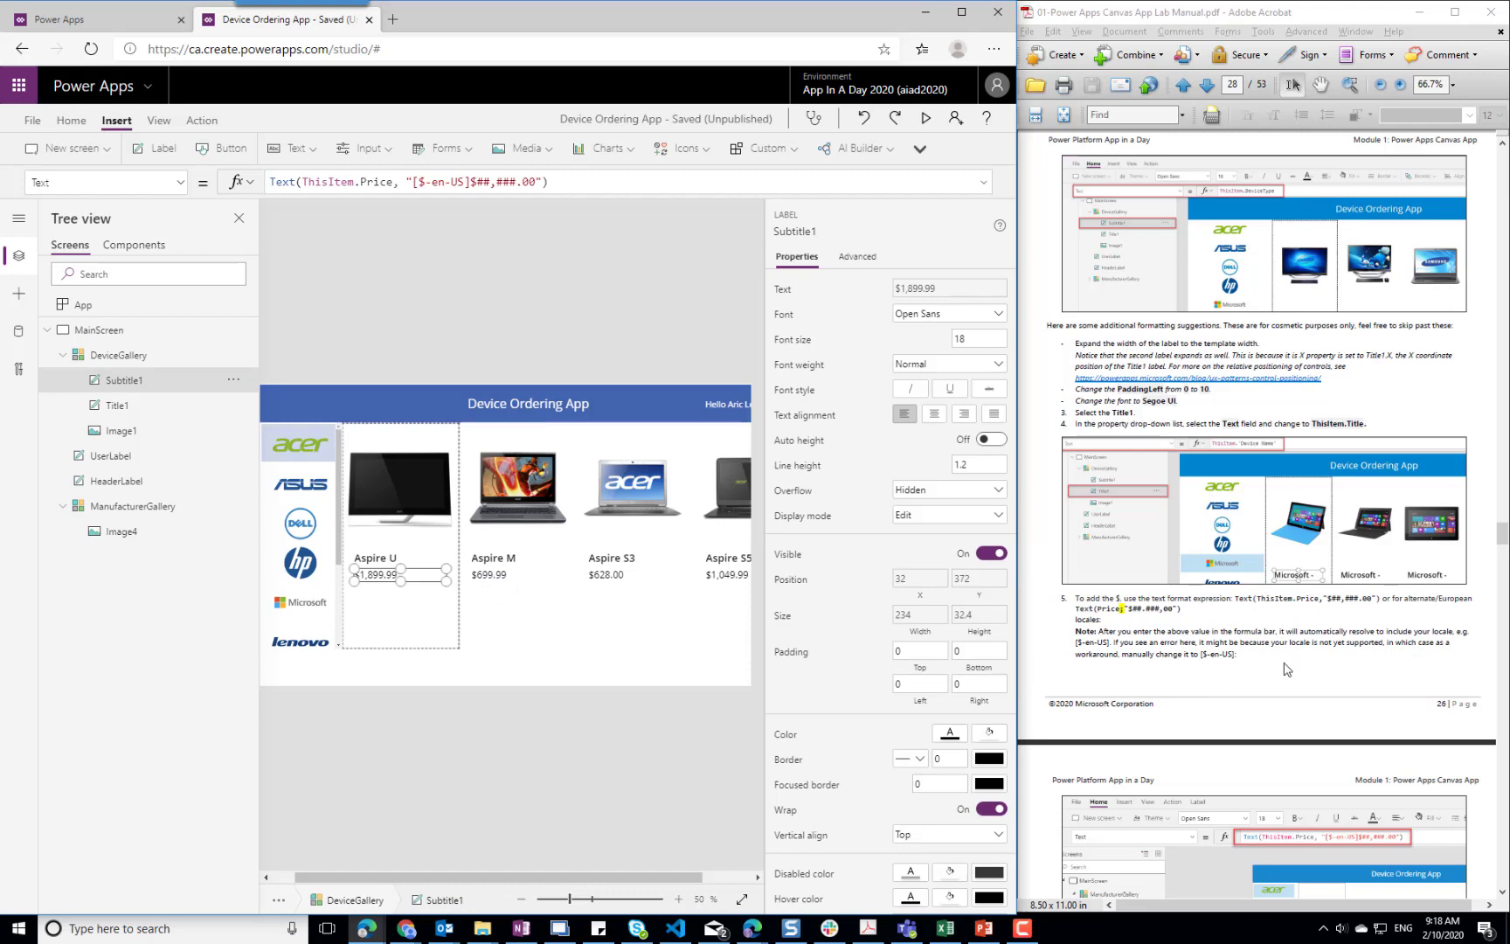
# Consult the optional formatting suggestions in the lab manual and set the font of Subtitle1 in the device gallery to Segoe UI
pyautogui.click(1305, 647)
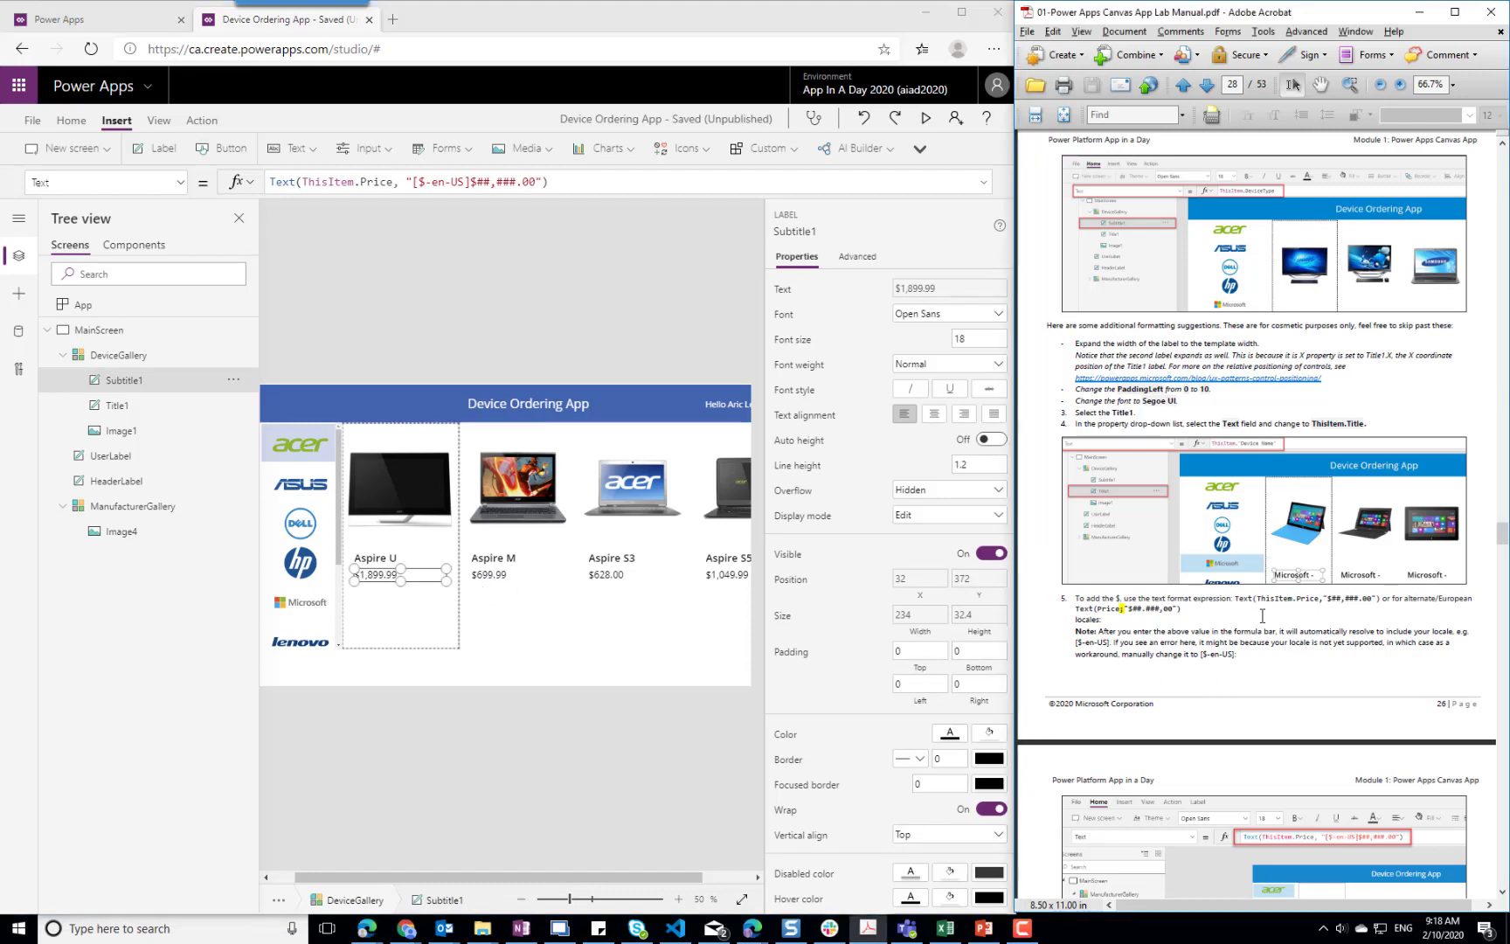
pyautogui.scroll(-3, 1262, 615)
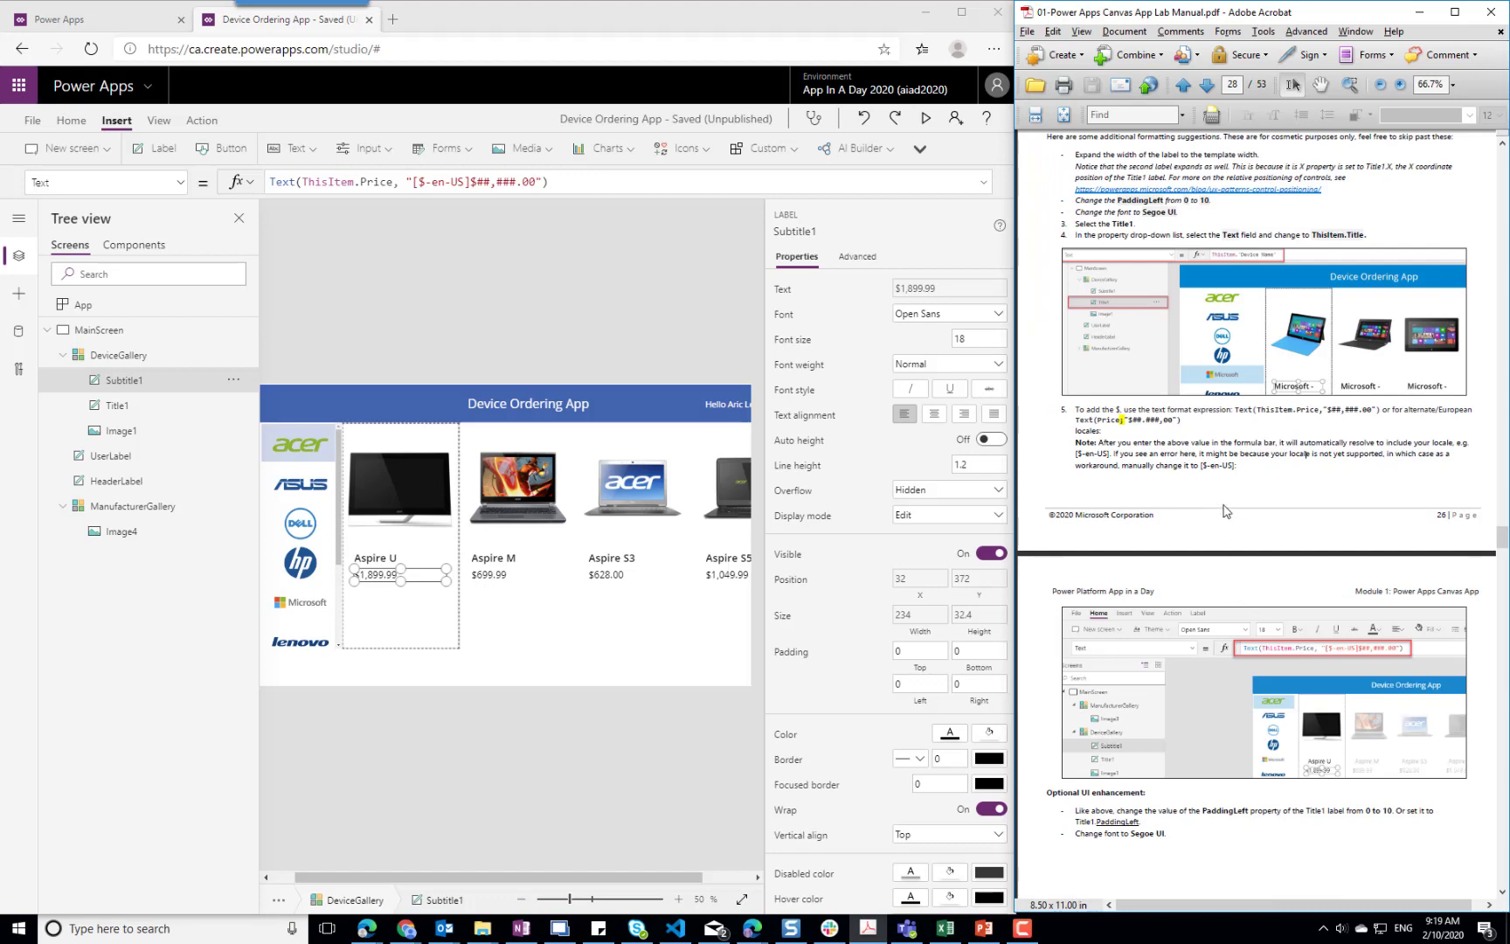
pyautogui.scroll(-6, 1227, 511)
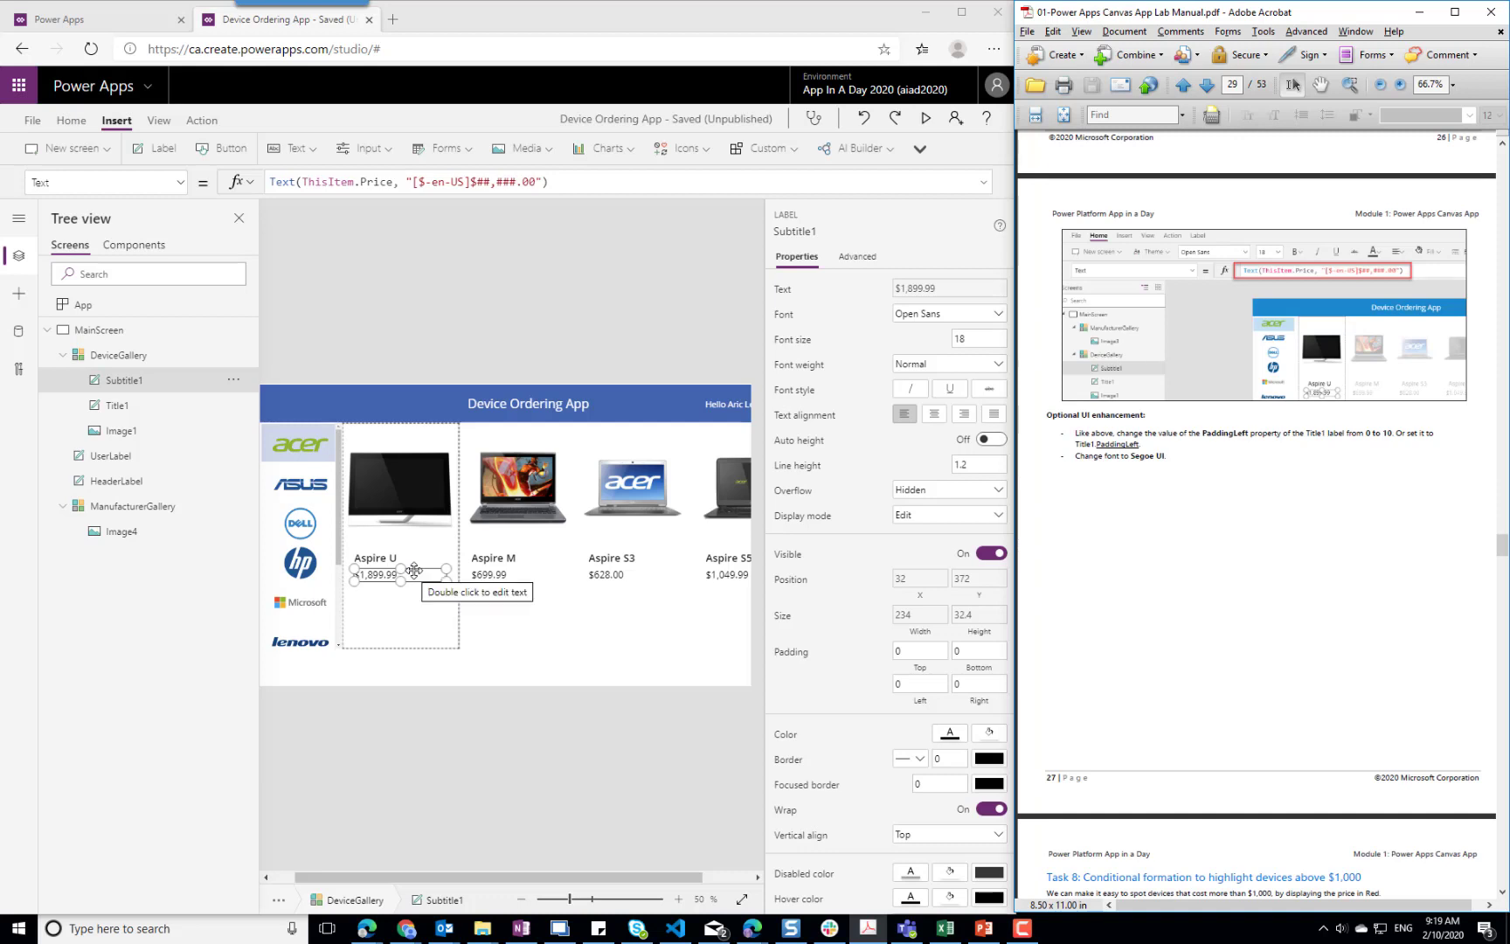
pyautogui.click(1001, 319)
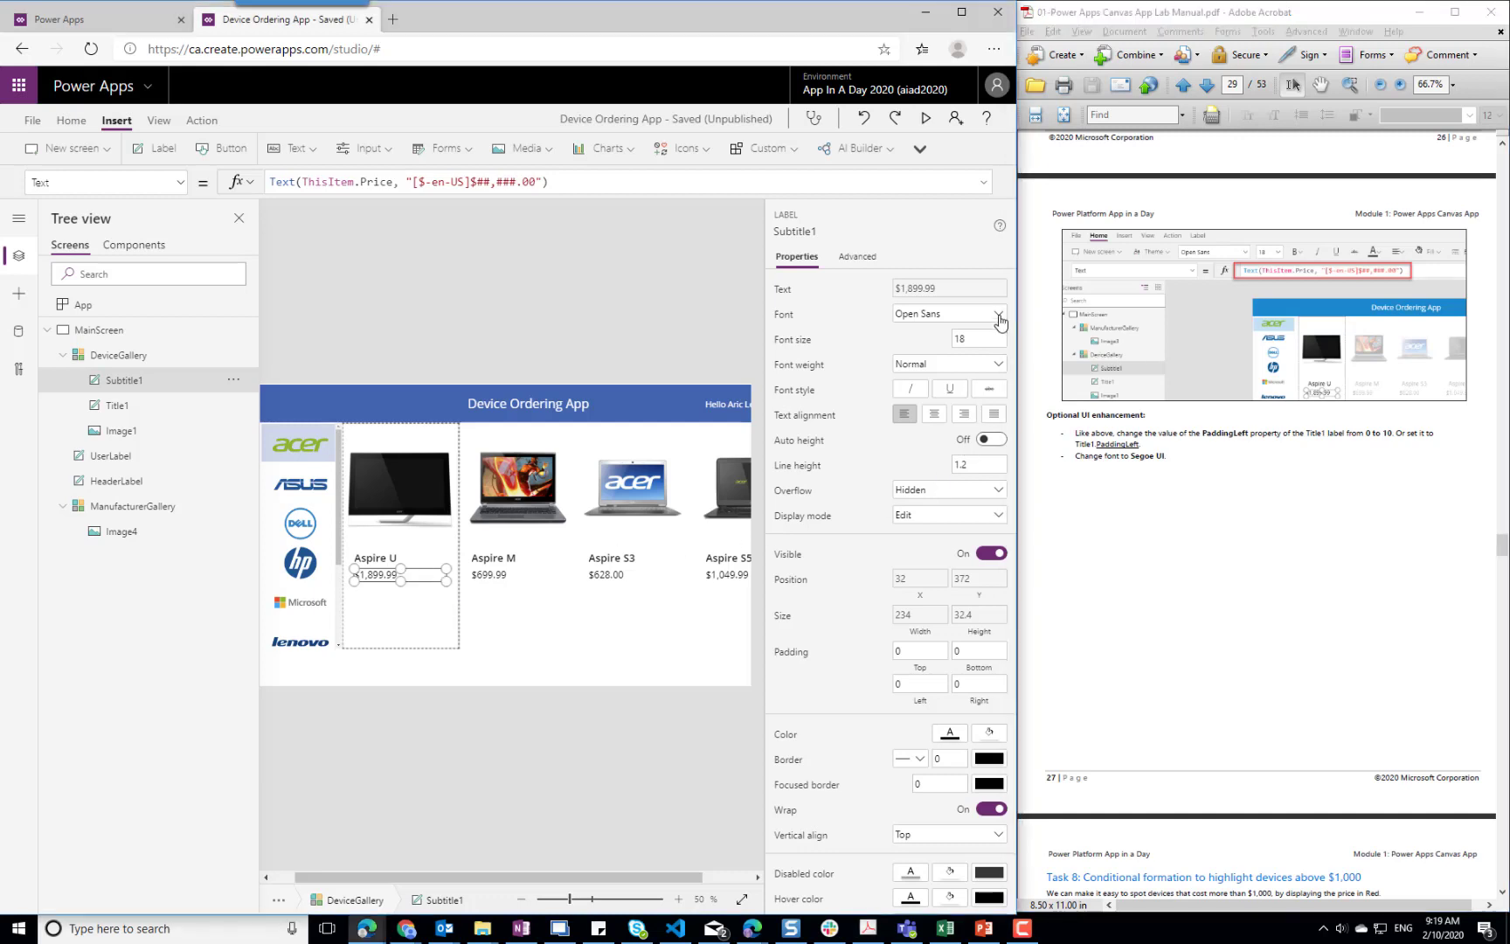
pyautogui.click(999, 314)
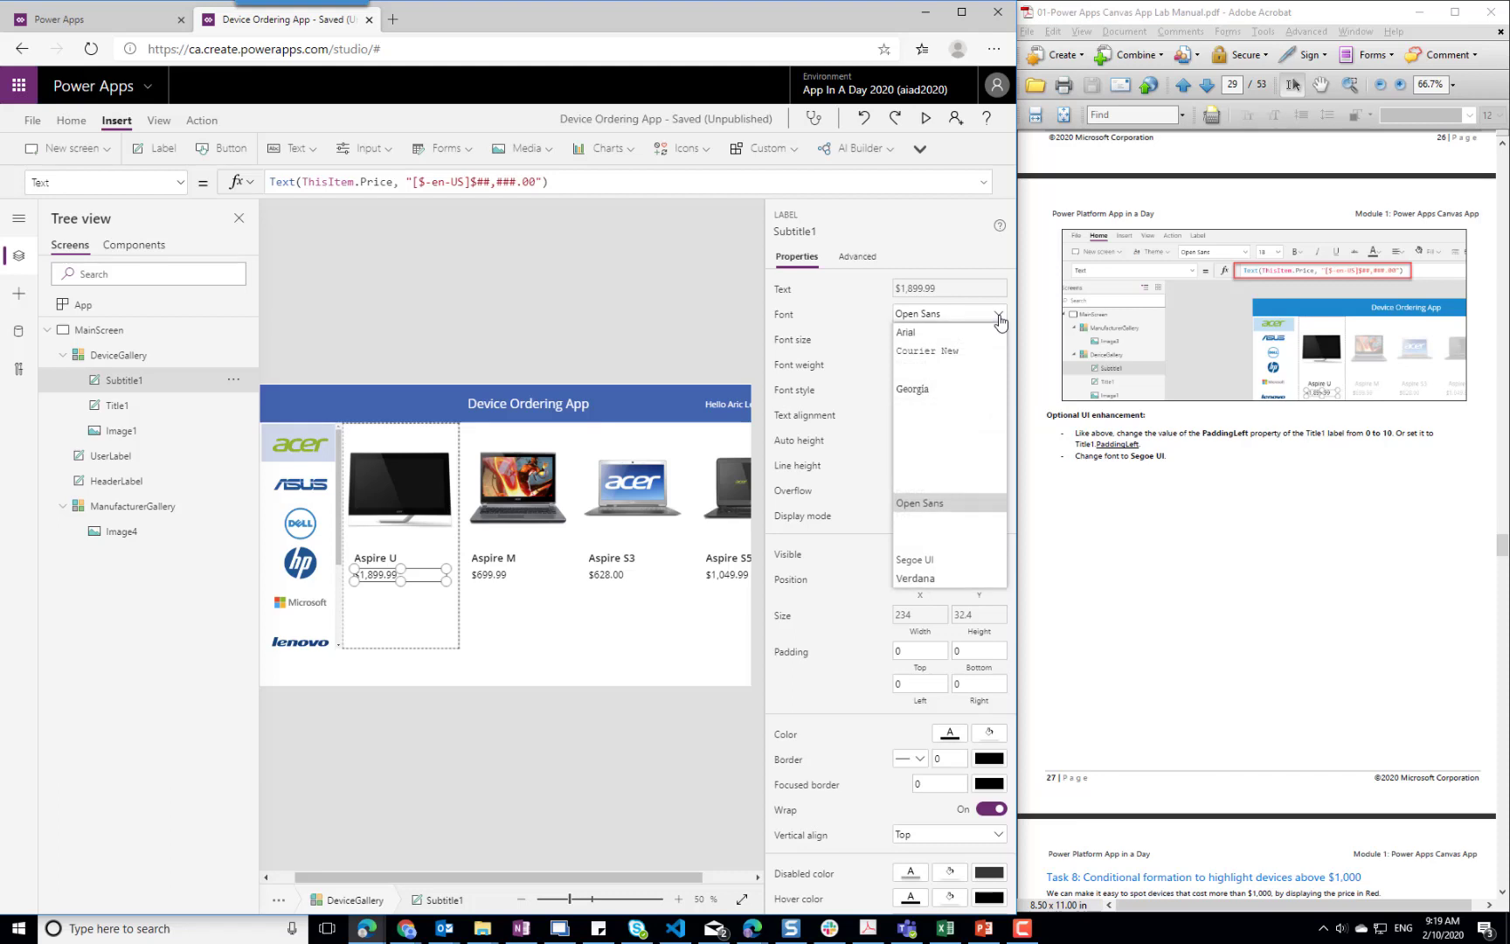
pyautogui.click(928, 563)
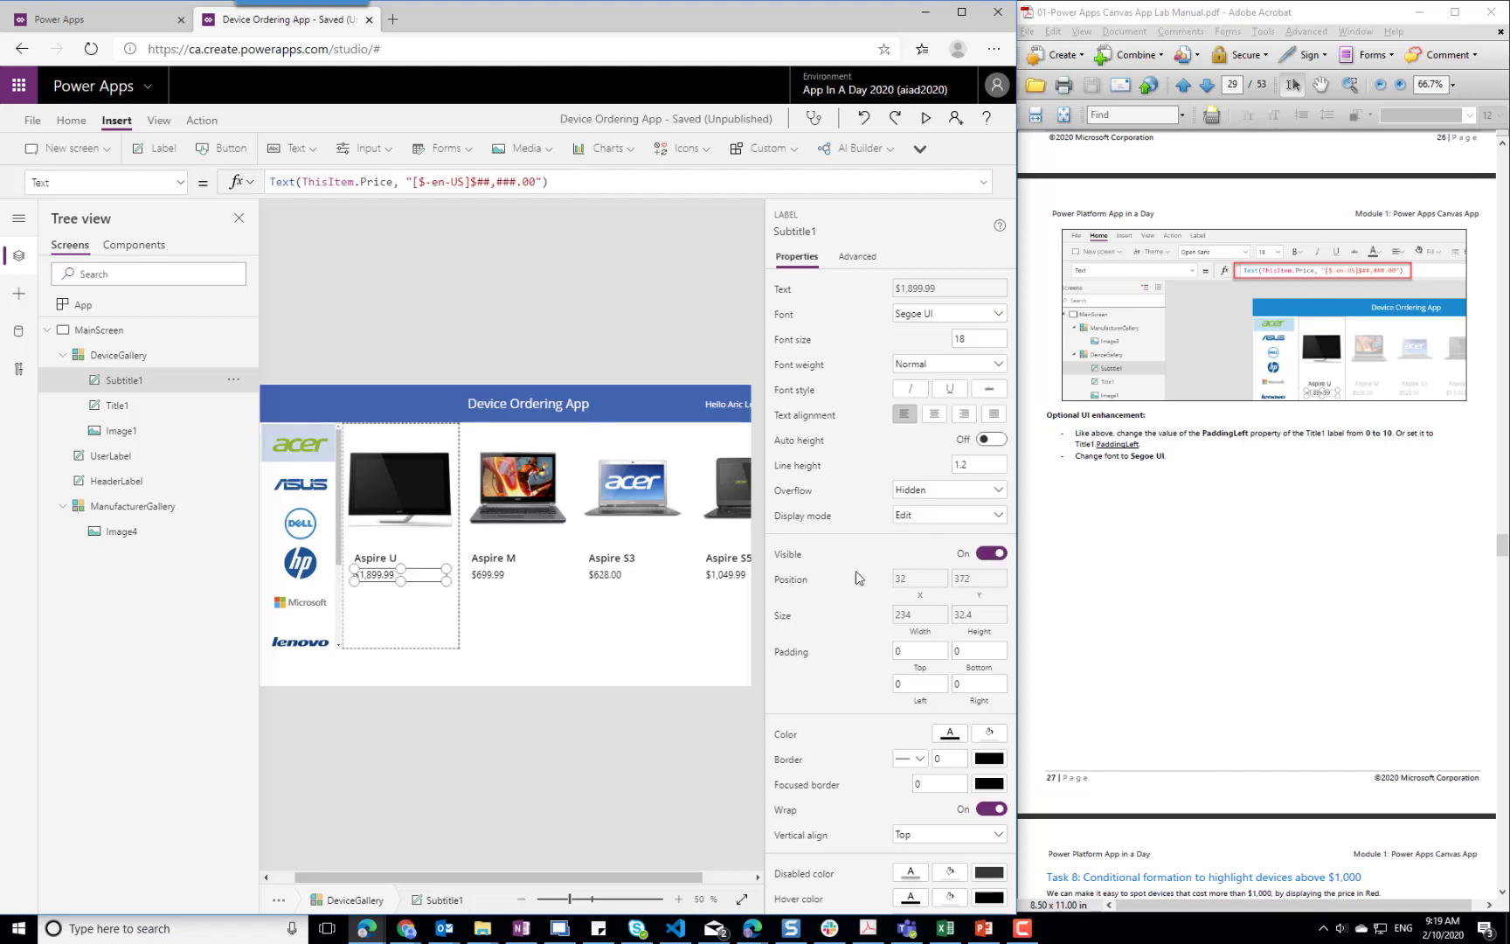
# Set the font of Title1 in the device gallery to Segoe UI
pyautogui.click(380, 560)
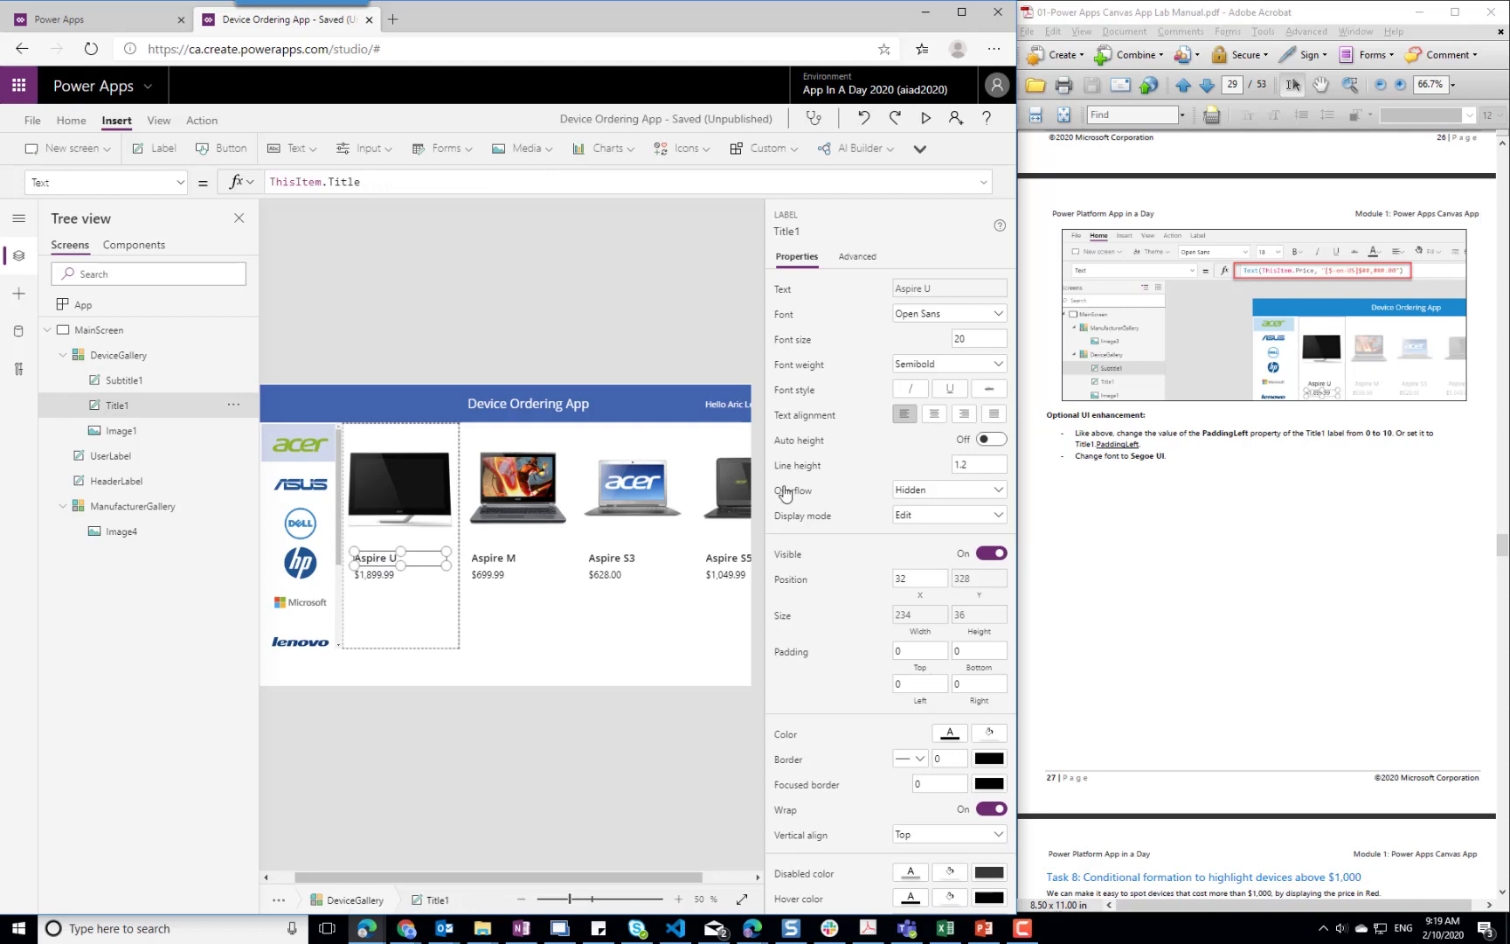
pyautogui.click(1001, 314)
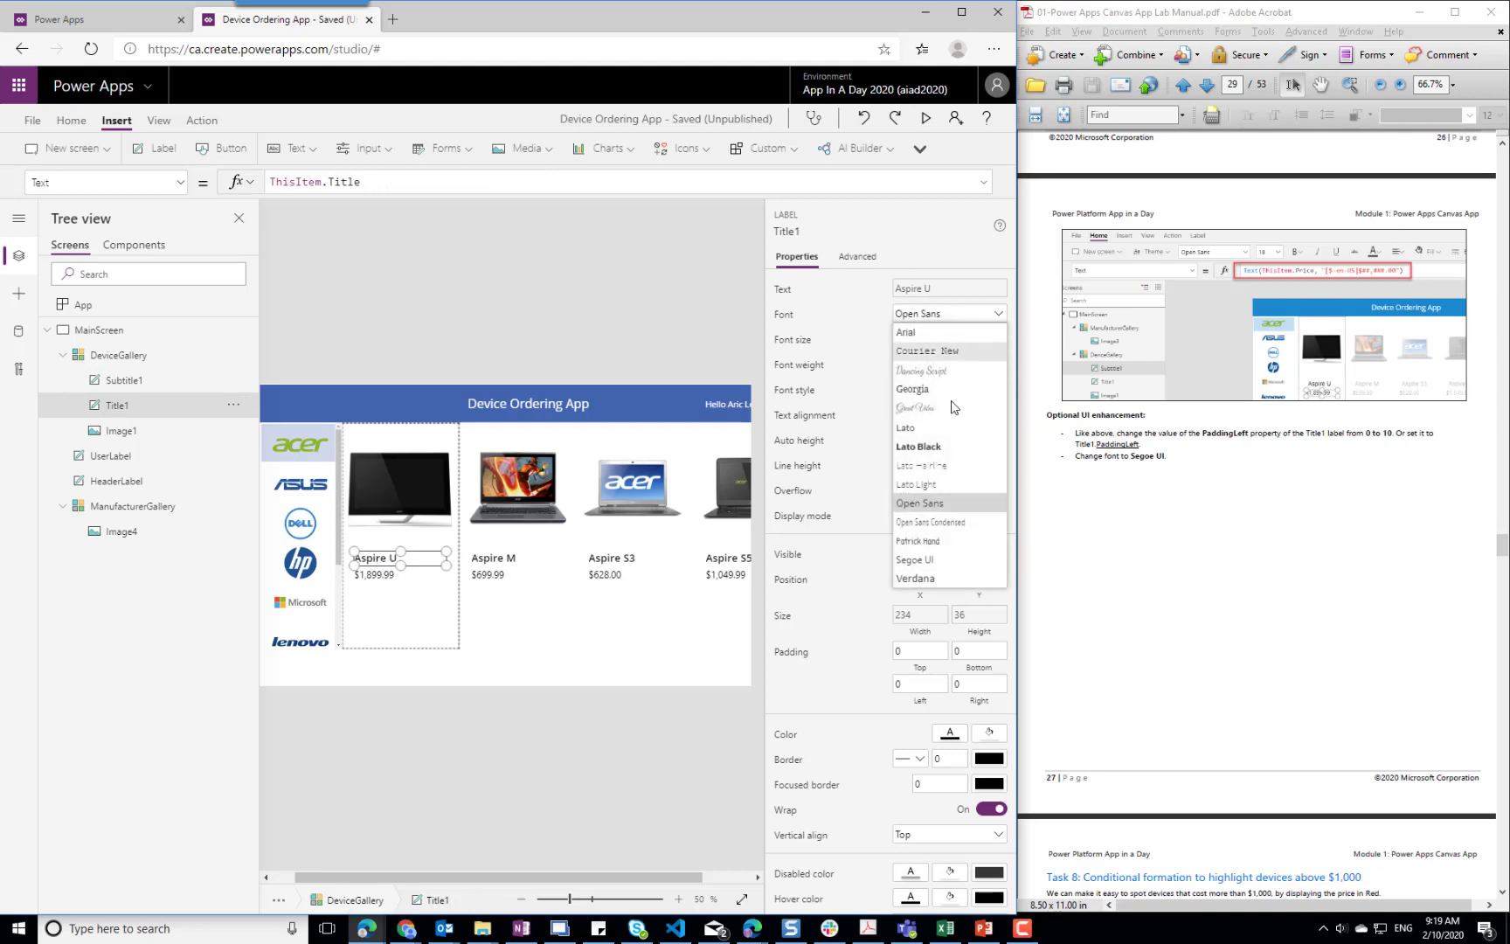
pyautogui.click(928, 568)
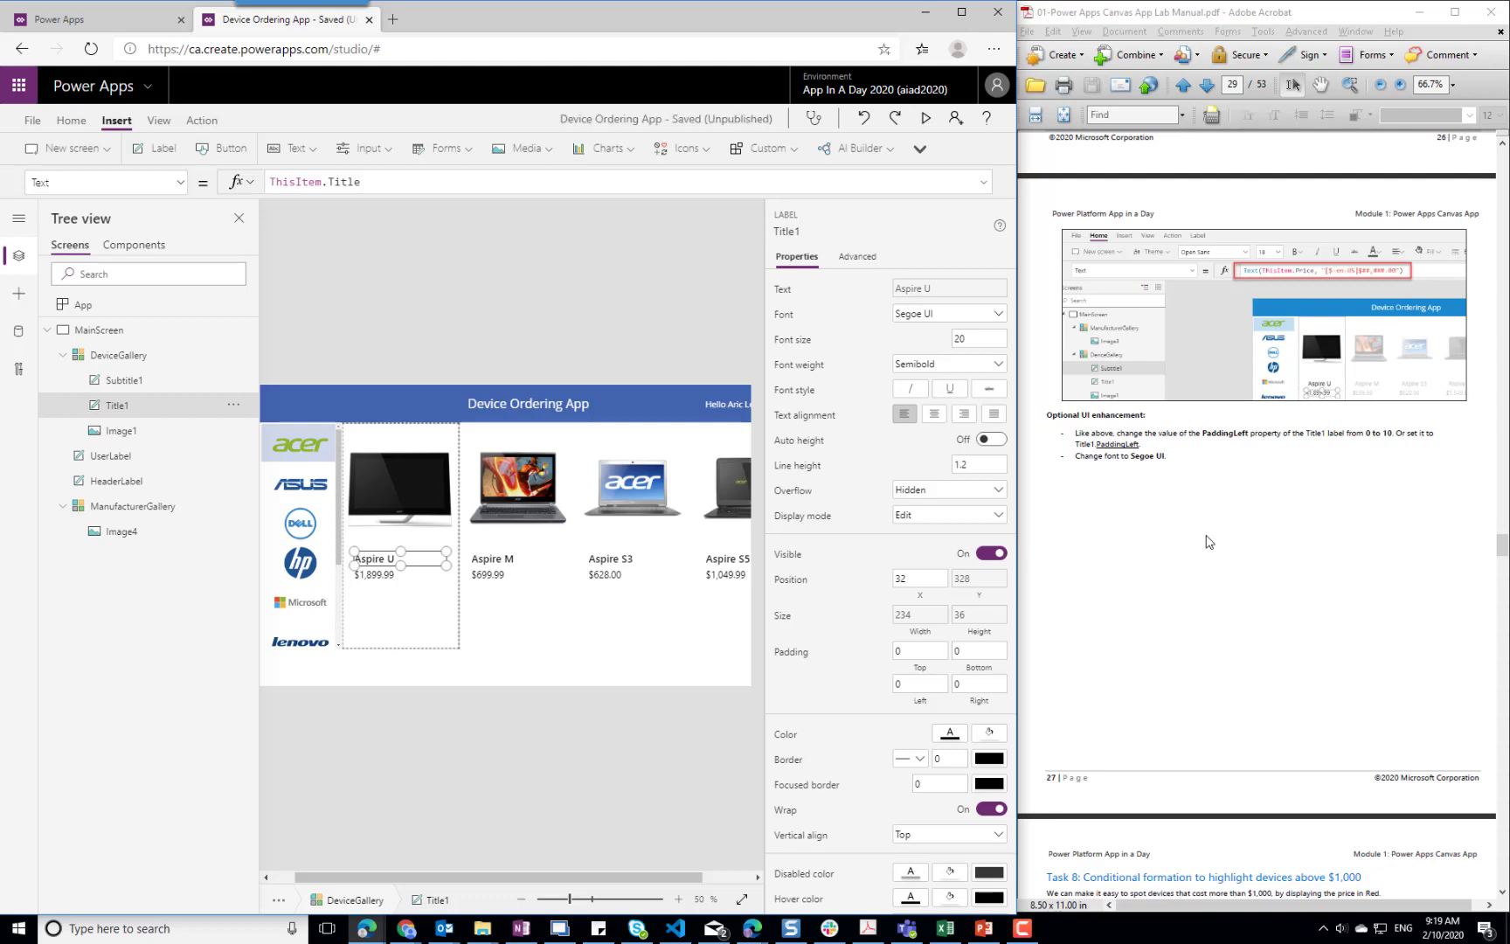
# Following Task 8 of the lab manual, set Subtitle1's Color formula to If(Price>1000, Color.OrangeRed, Color.Gray)
pyautogui.click(376, 575)
pyautogui.scroll(-5, 1269, 553)
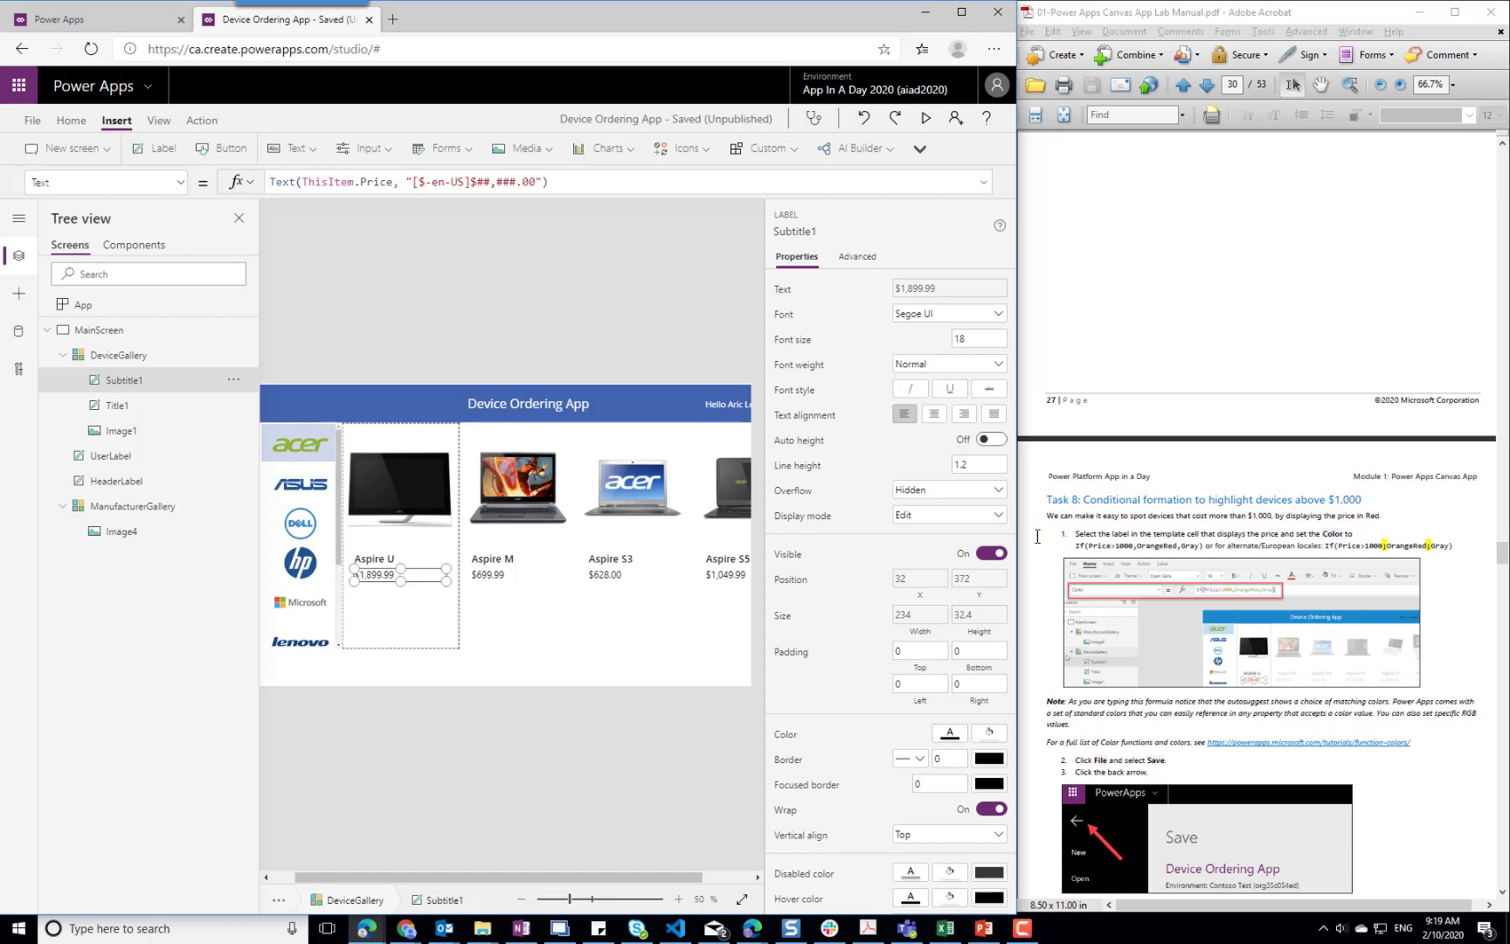
pyautogui.click(181, 191)
pyautogui.scroll(3, 208, 241)
pyautogui.scroll(9, 208, 241)
pyautogui.scroll(2, 205, 235)
pyautogui.click(90, 384)
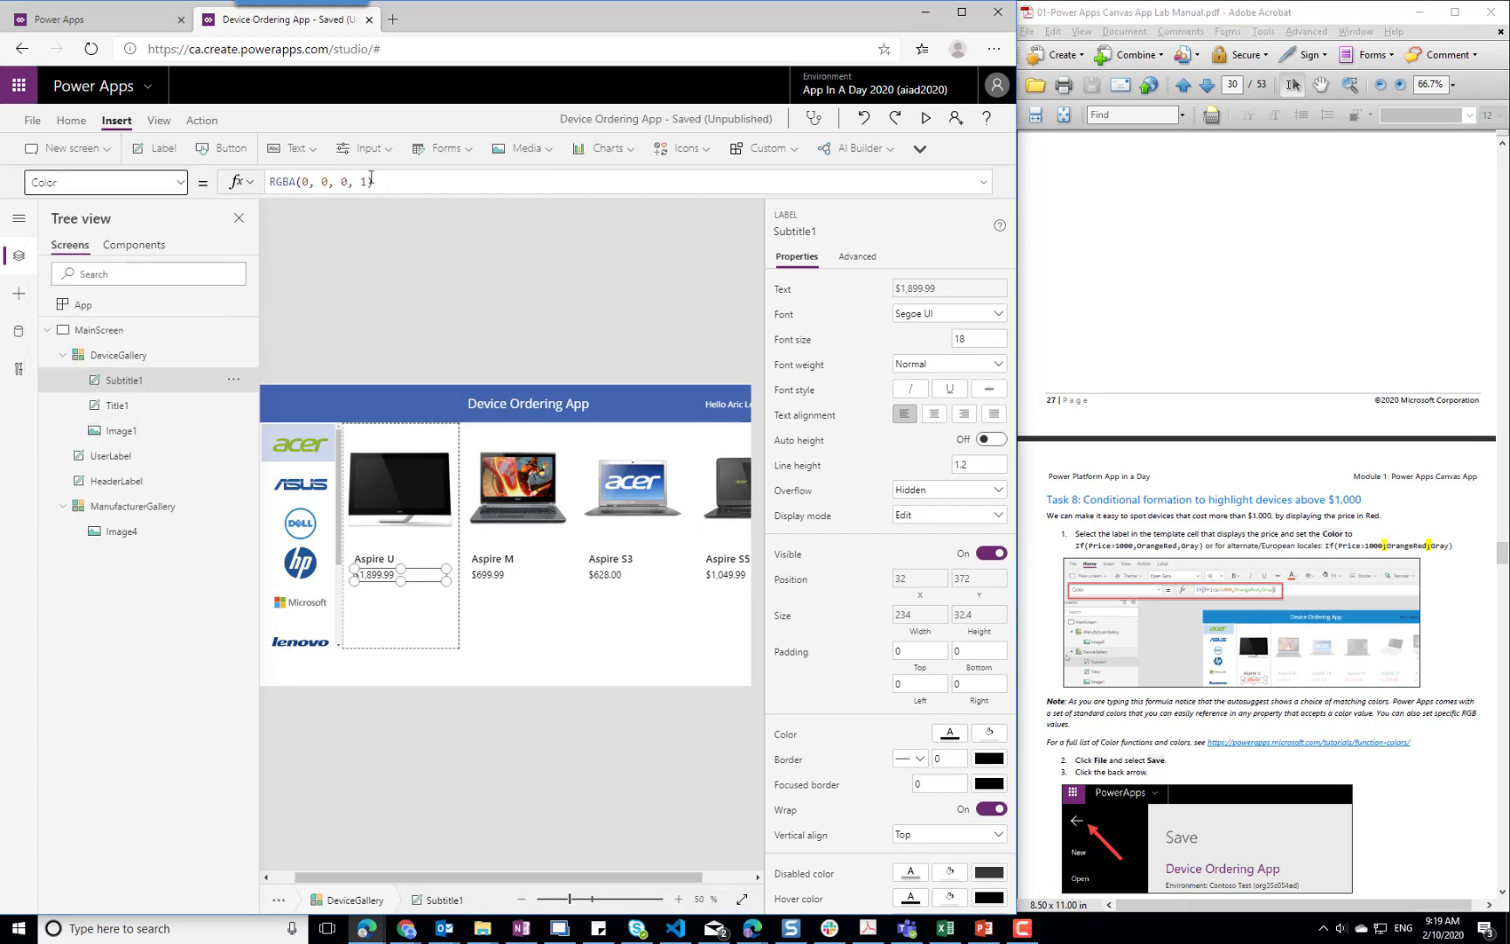
pyautogui.click(407, 179)
pyautogui.hotkey('ctrl', 'a')
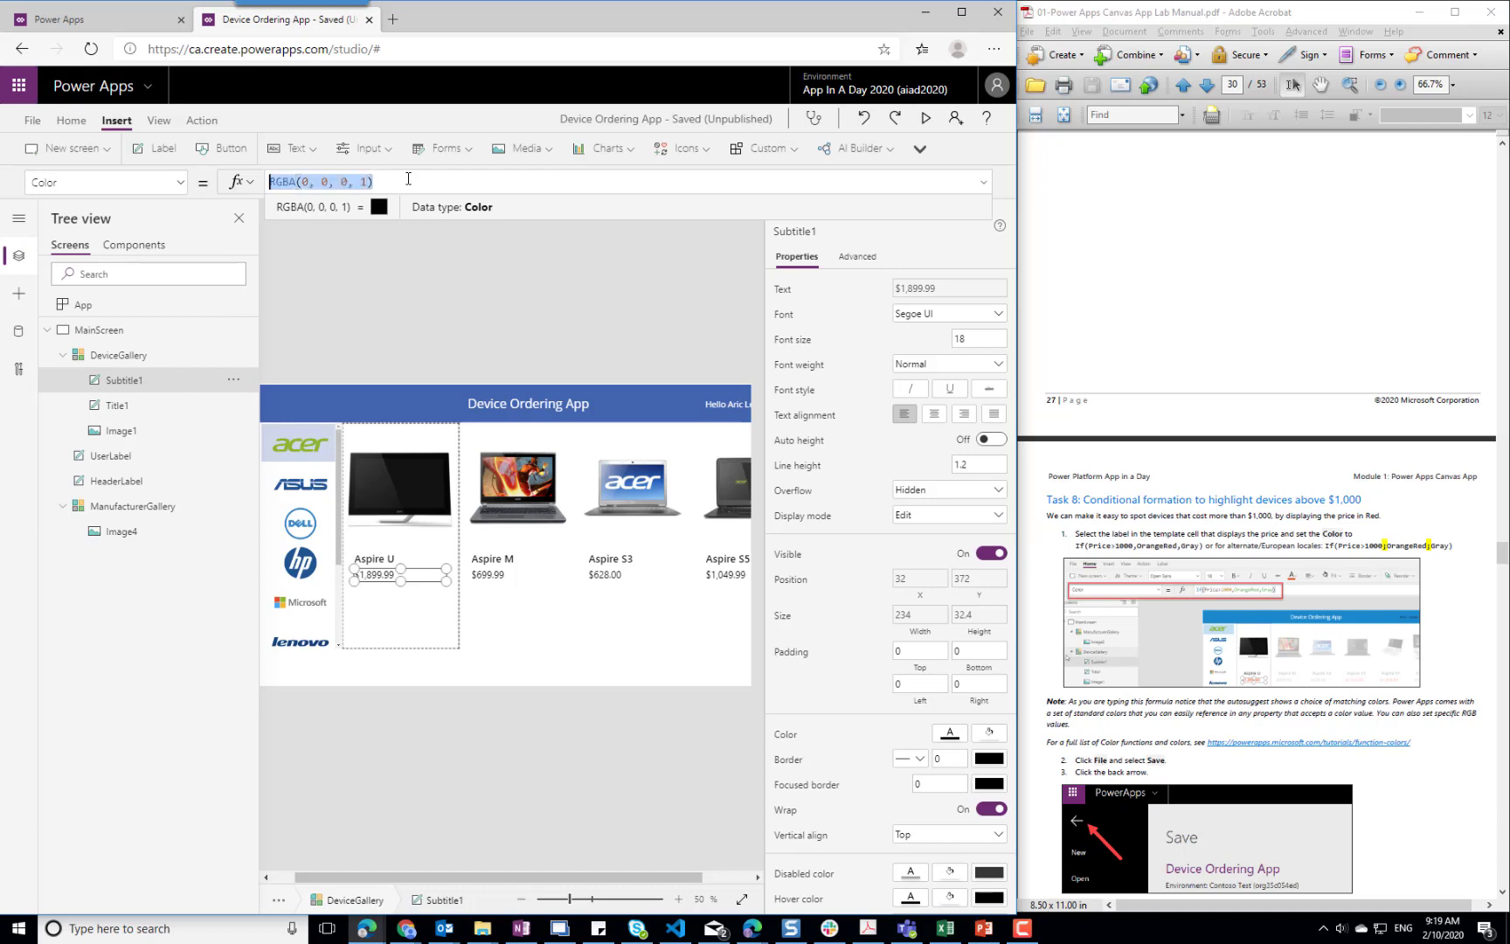
pyautogui.write('If')
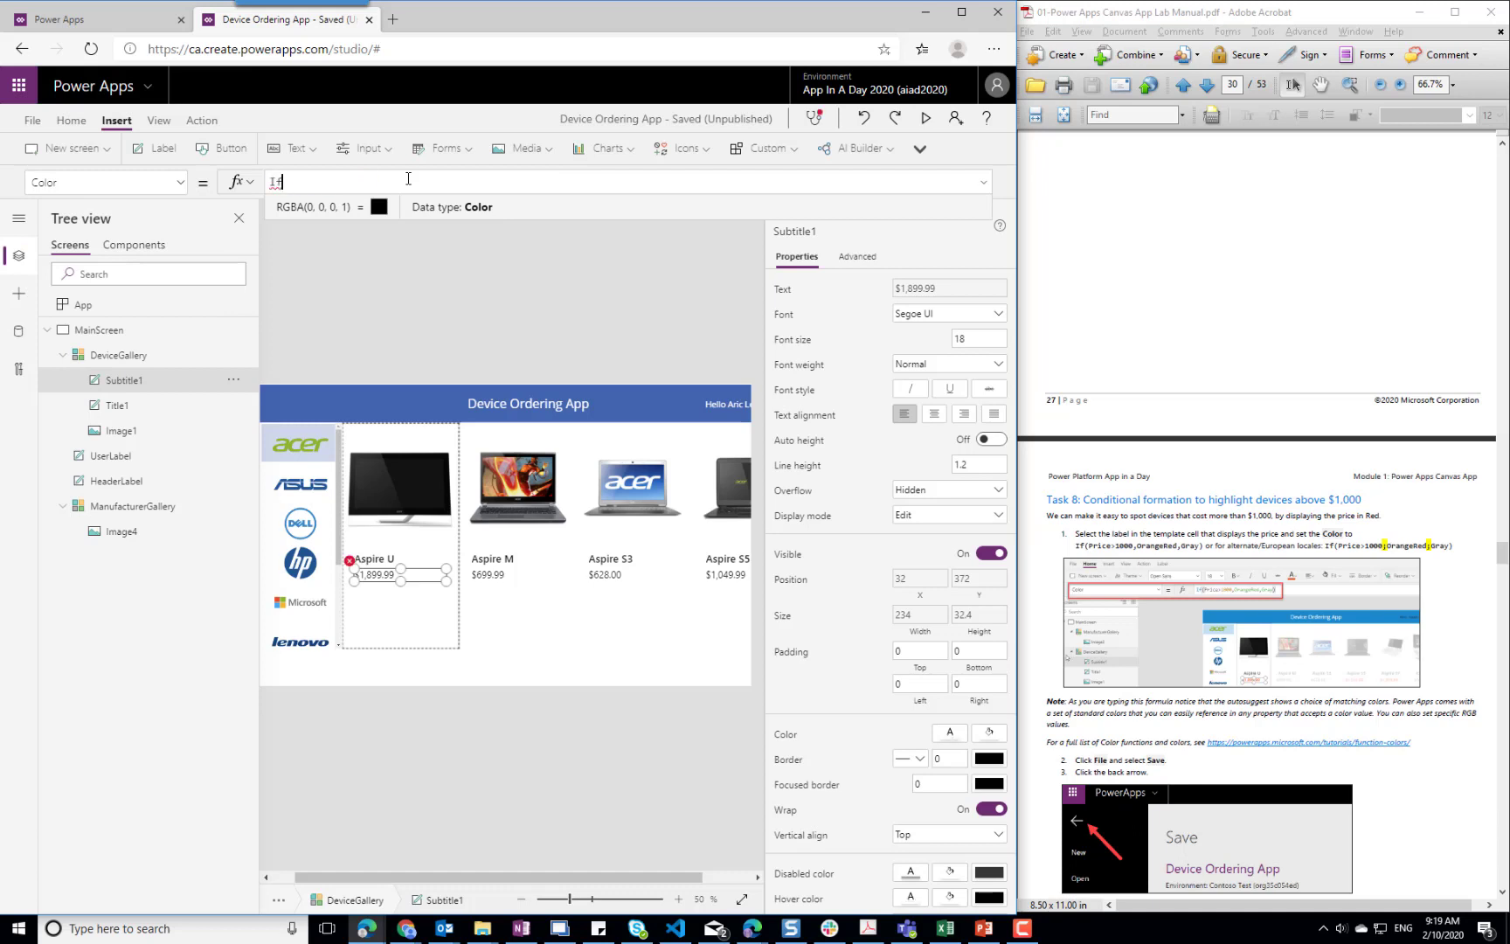
pyautogui.write('(Proce')
pyautogui.press('BackSpace')
pyautogui.press('BackSpace')
pyautogui.press('BackSpace')
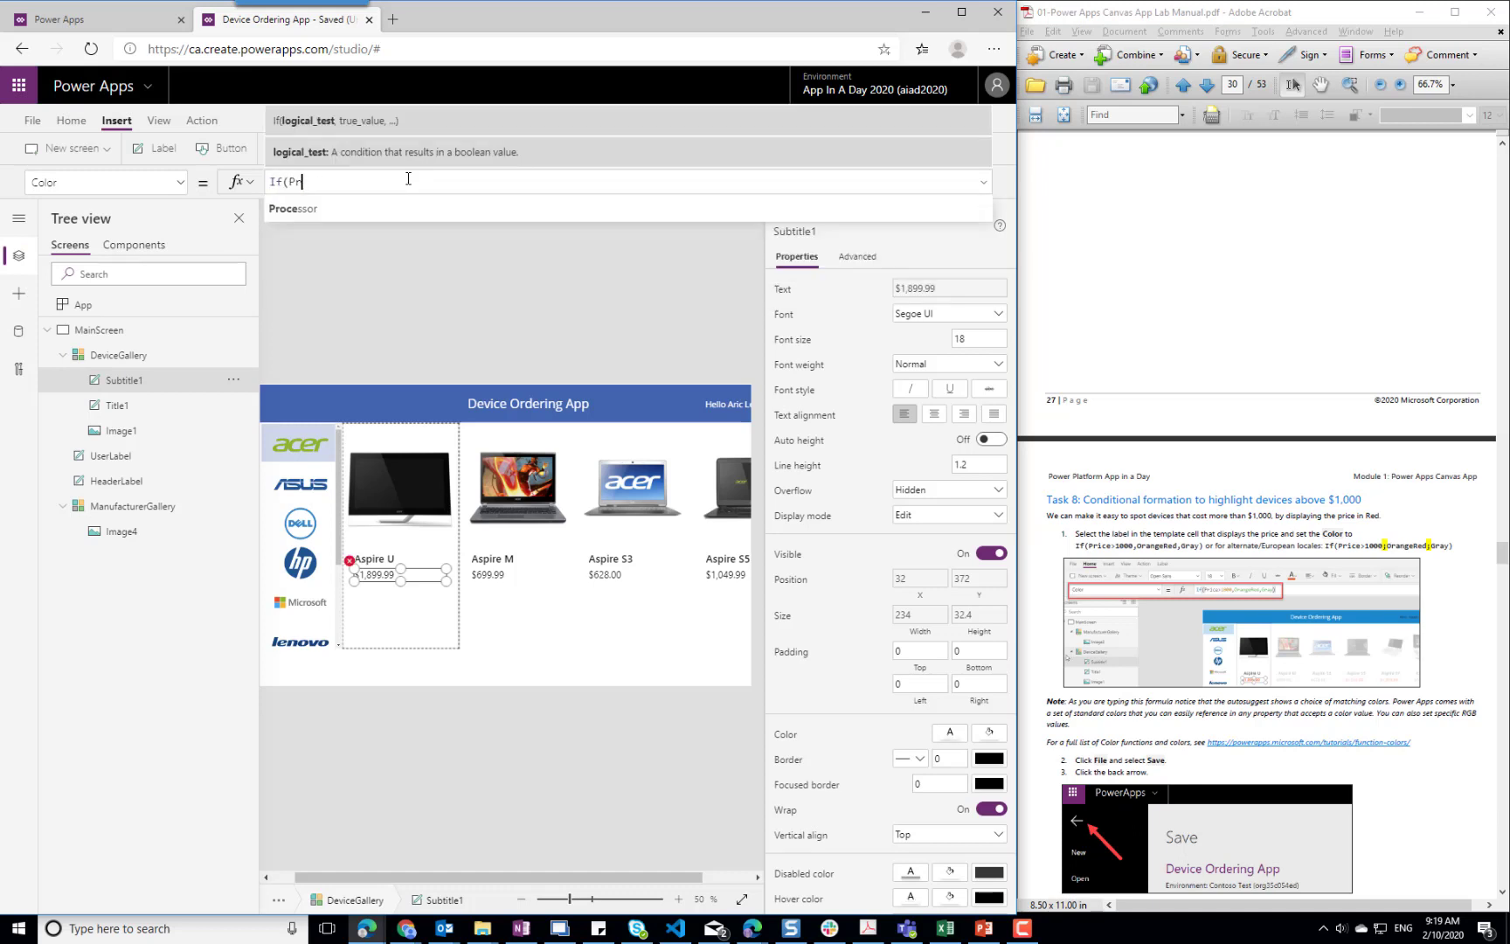
pyautogui.write('ice')
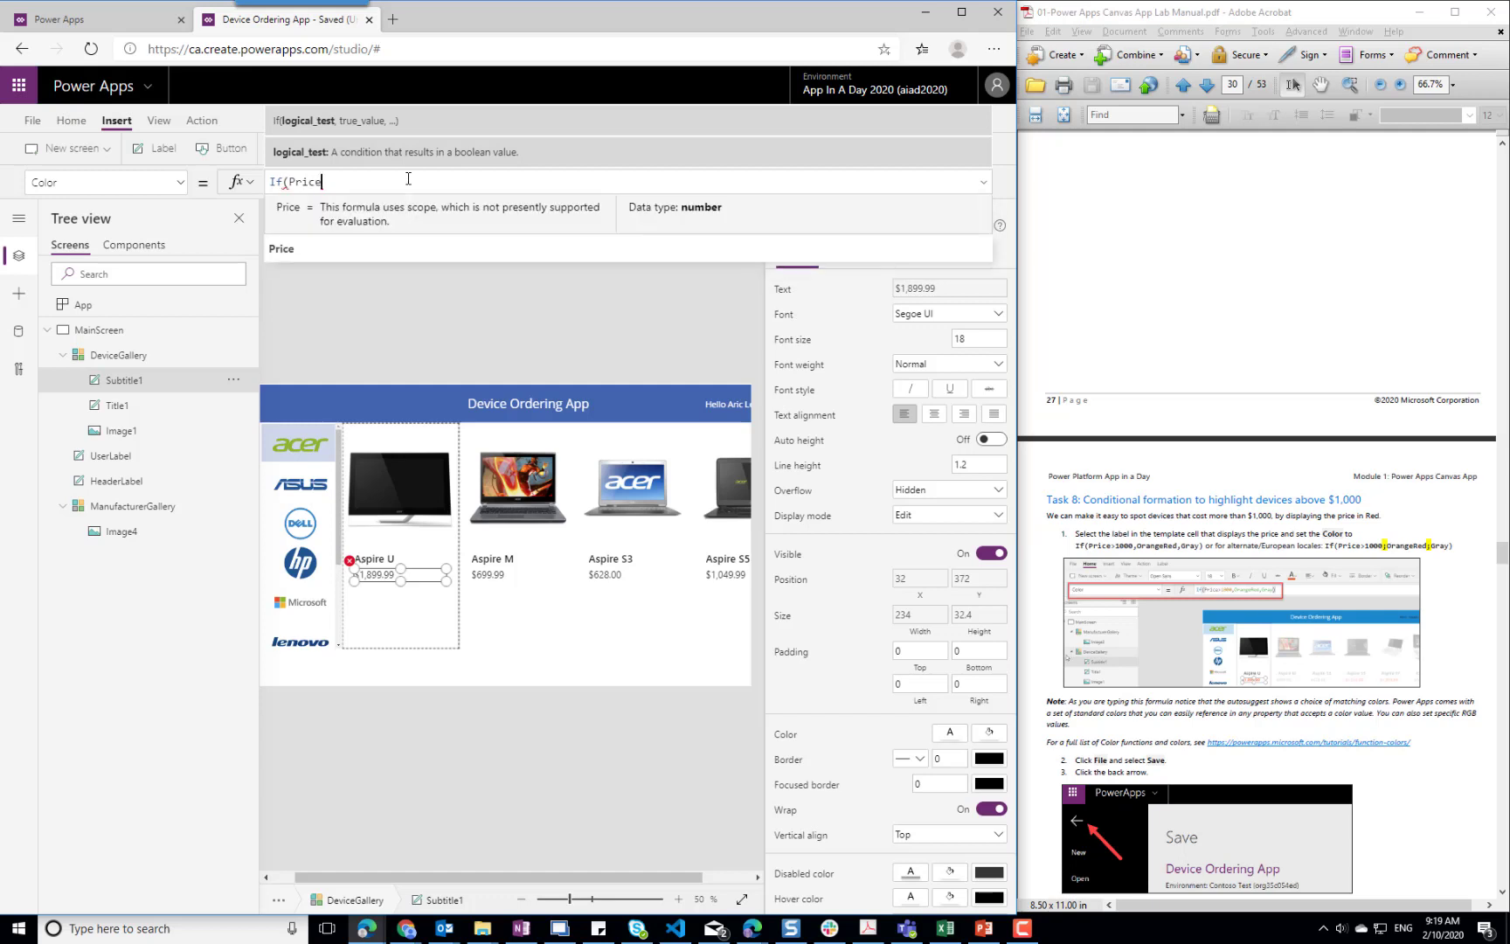
pyautogui.write('>1000')
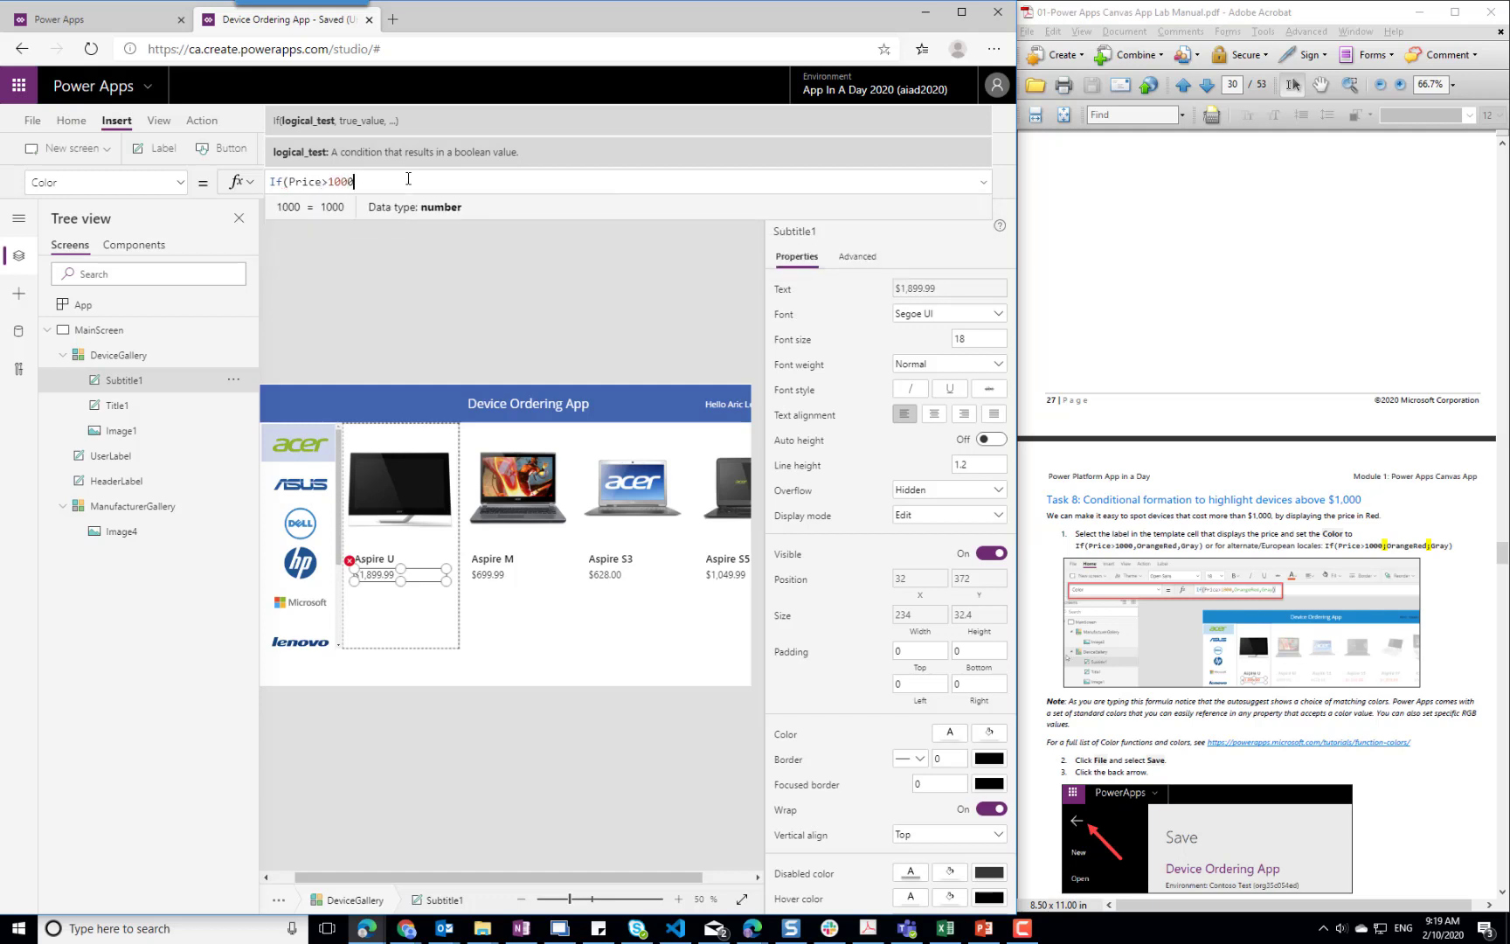
pyautogui.write(', Color.')
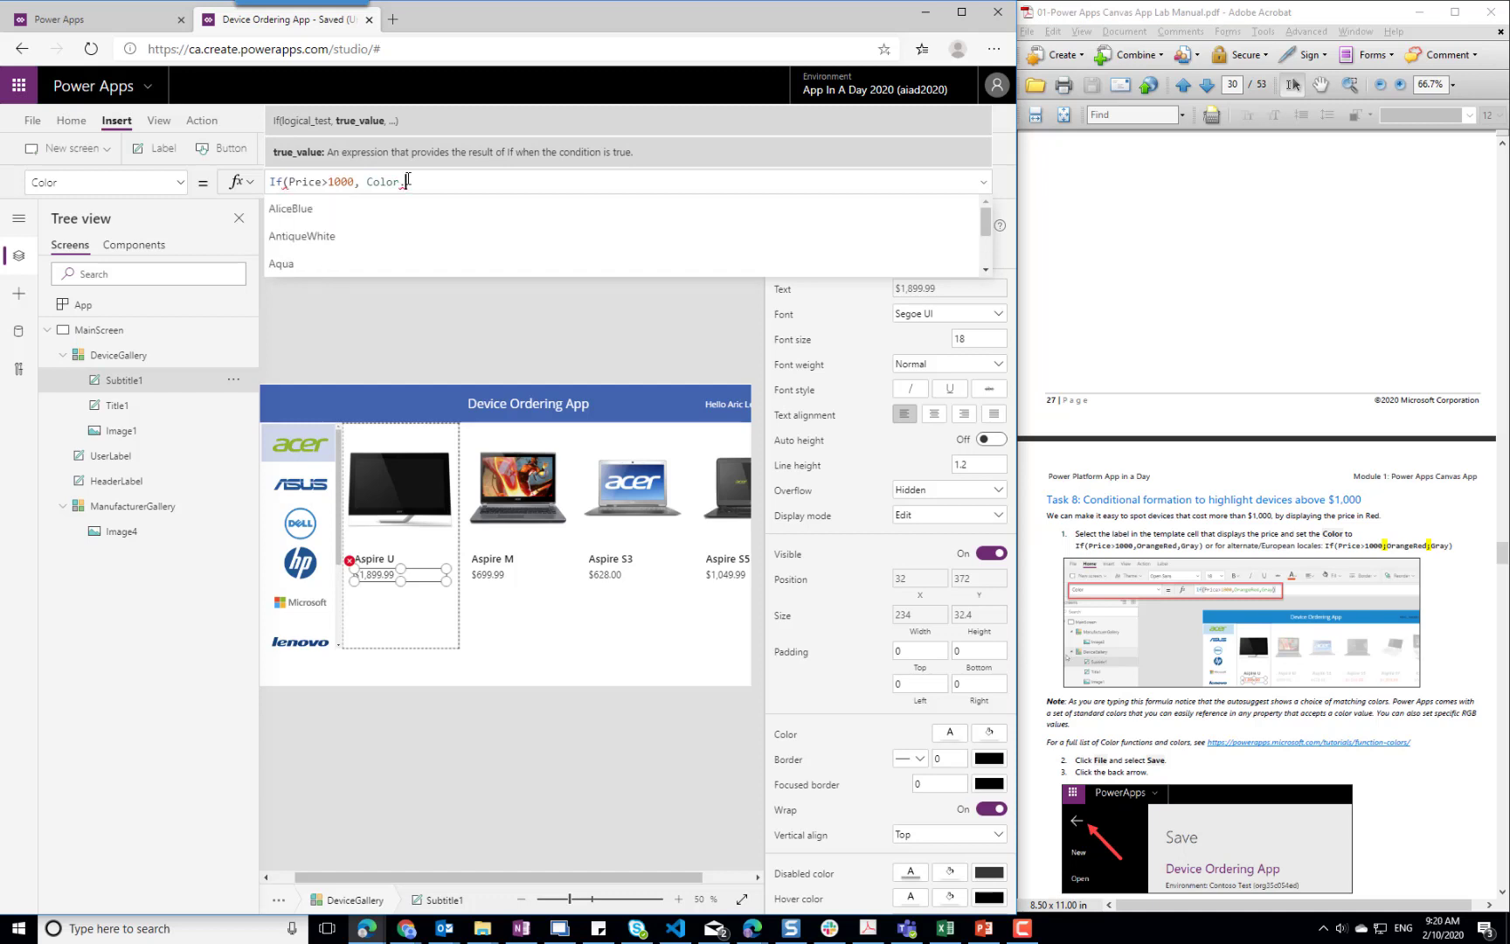
pyautogui.write('OrangeRef')
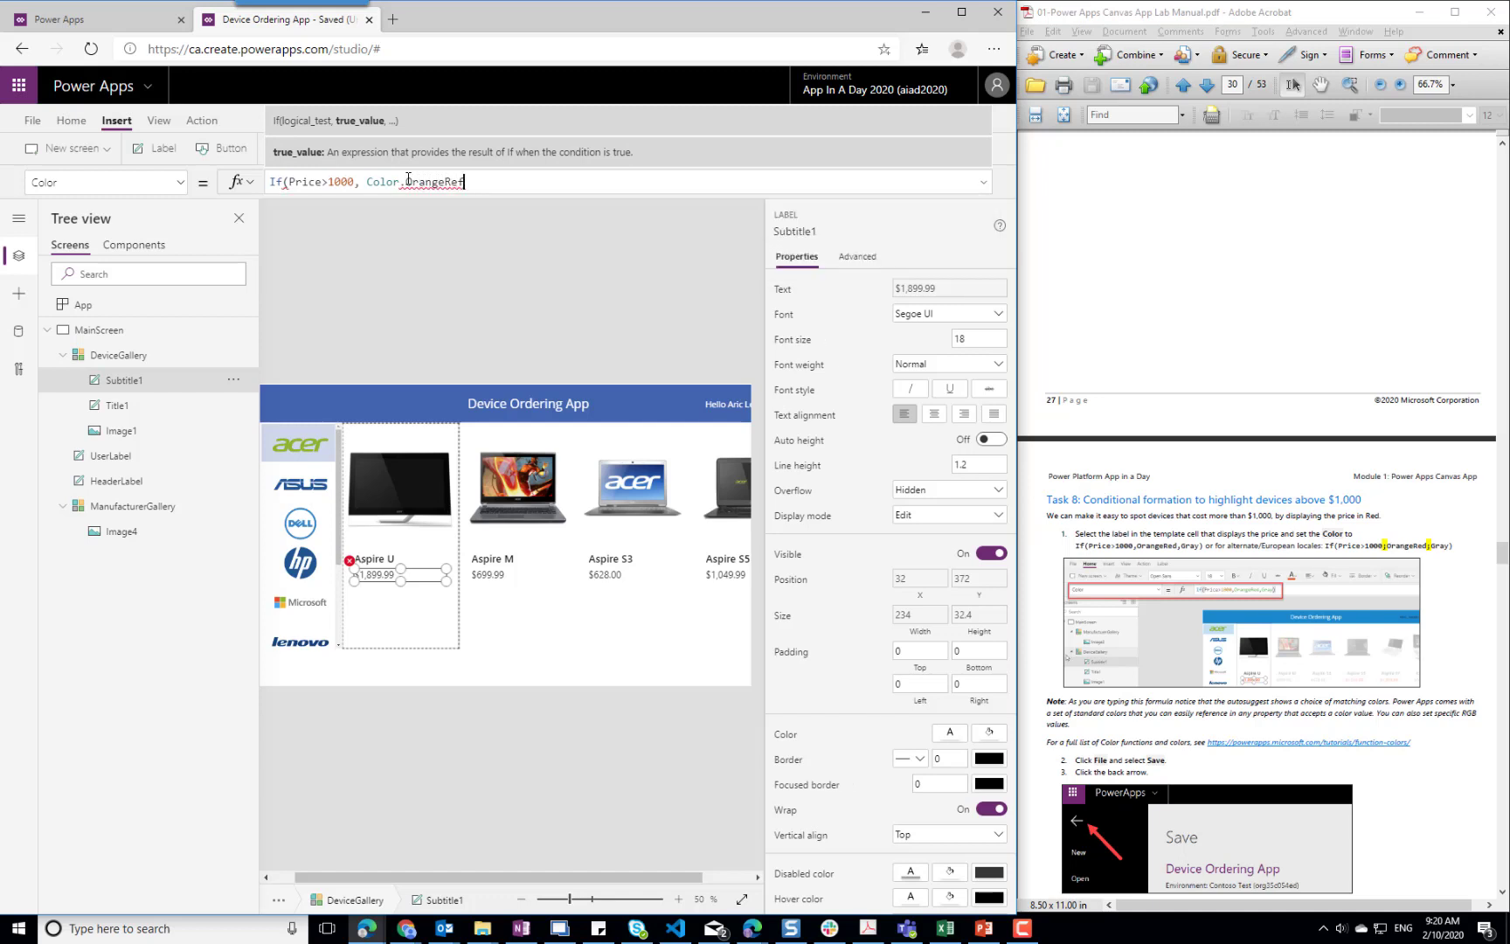
pyautogui.press('BackSpace')
pyautogui.write('d, ')
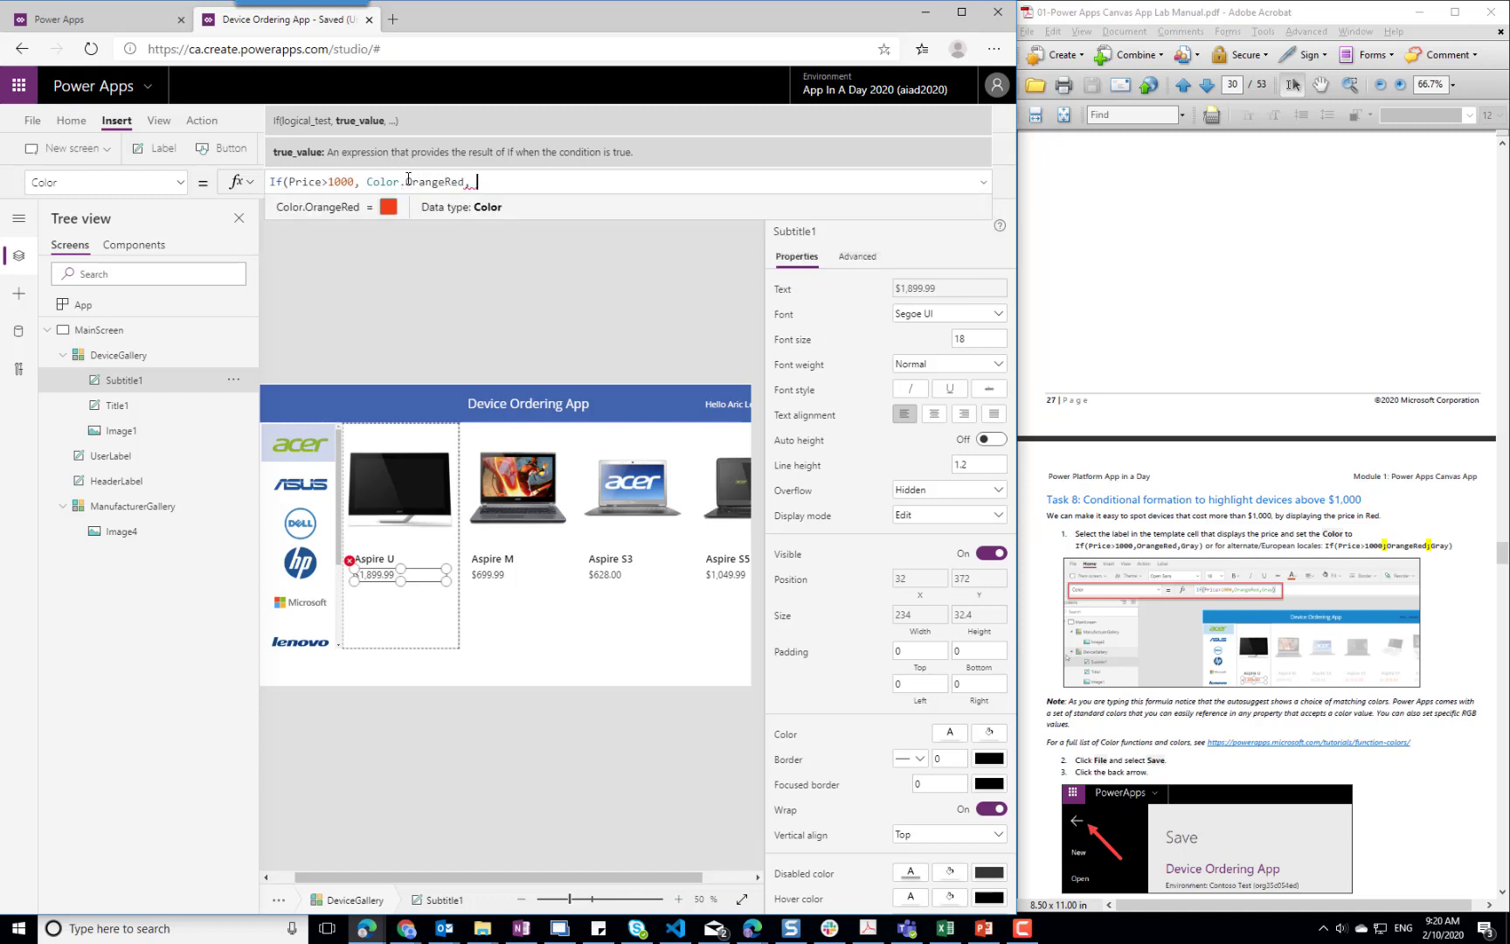
pyautogui.write('Color.Grea')
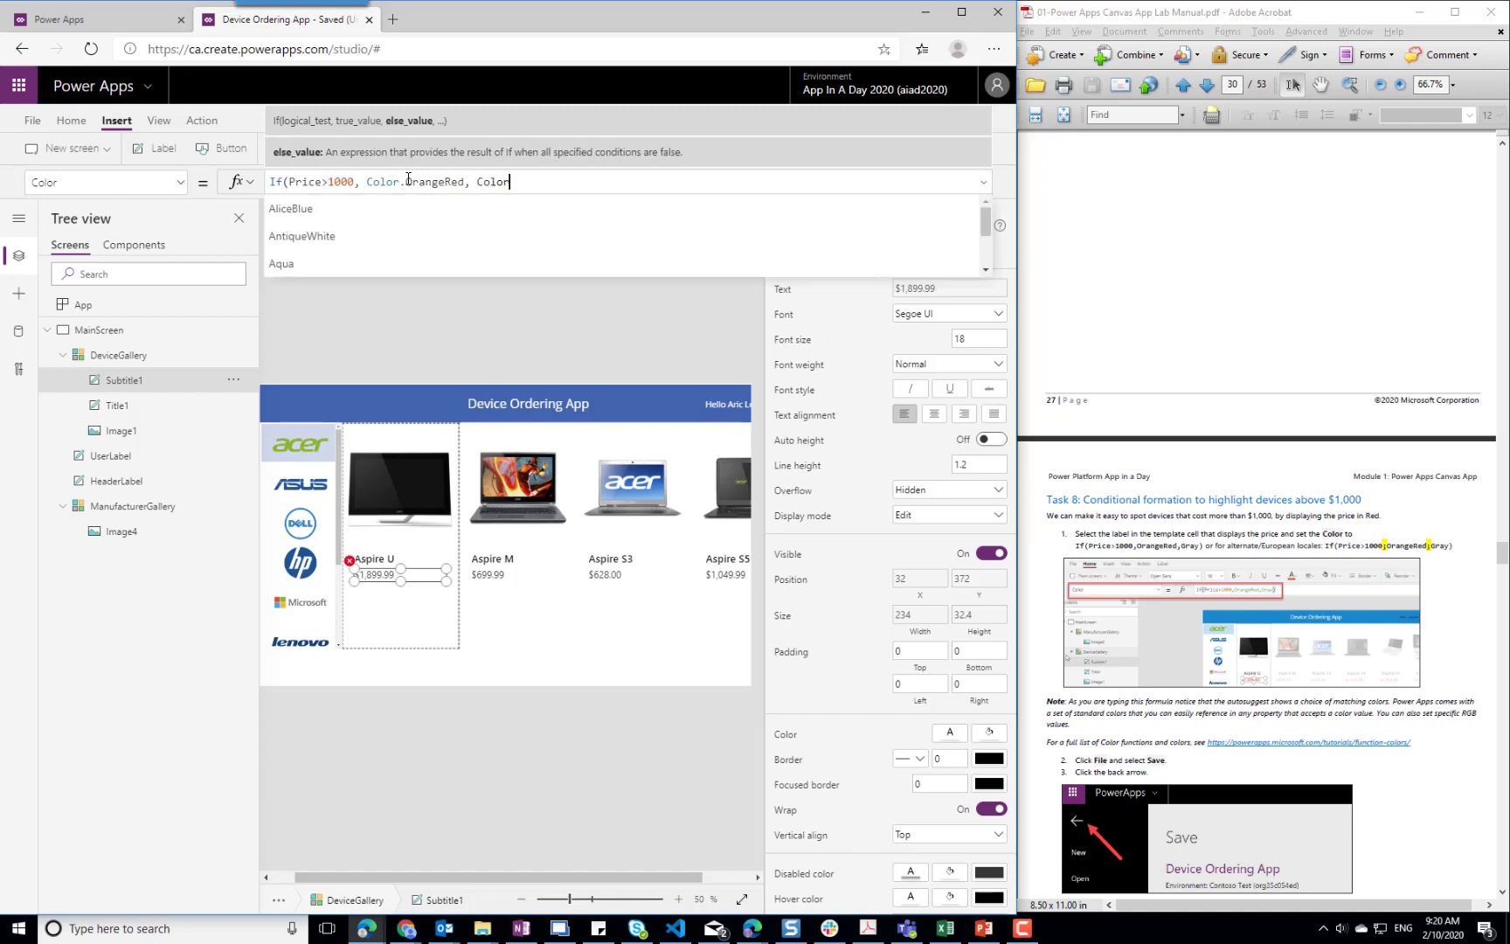
pyautogui.press('BackSpace')
pyautogui.press('BackSpace')
pyautogui.write('ay')
pyautogui.press('BackSpace')
pyautogui.press('BackSpace')
pyautogui.write('y')
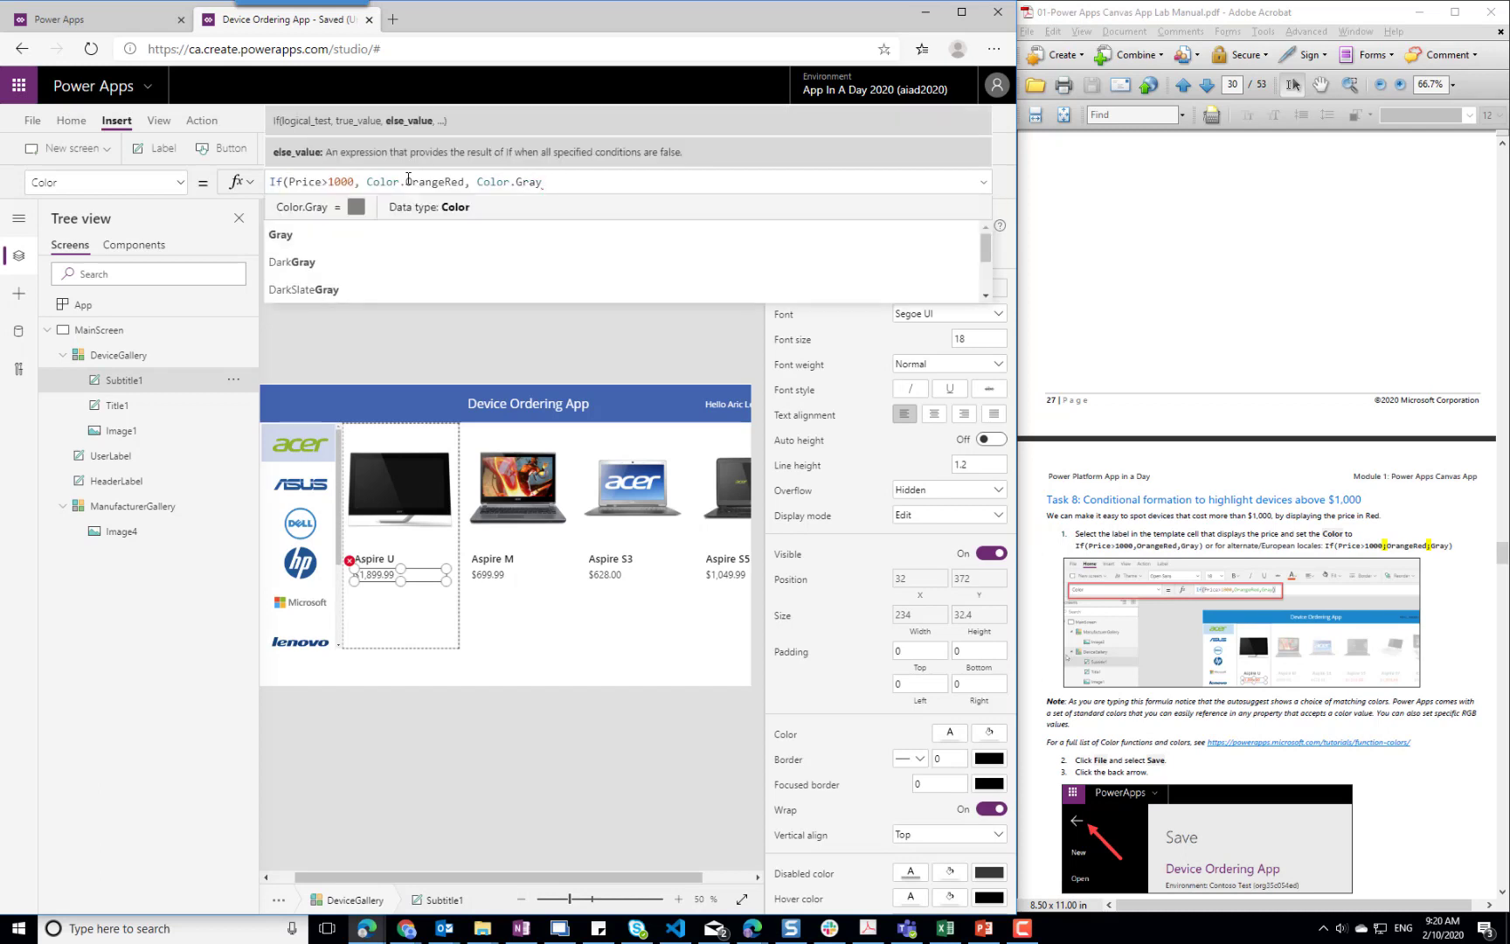
pyautogui.write(')')
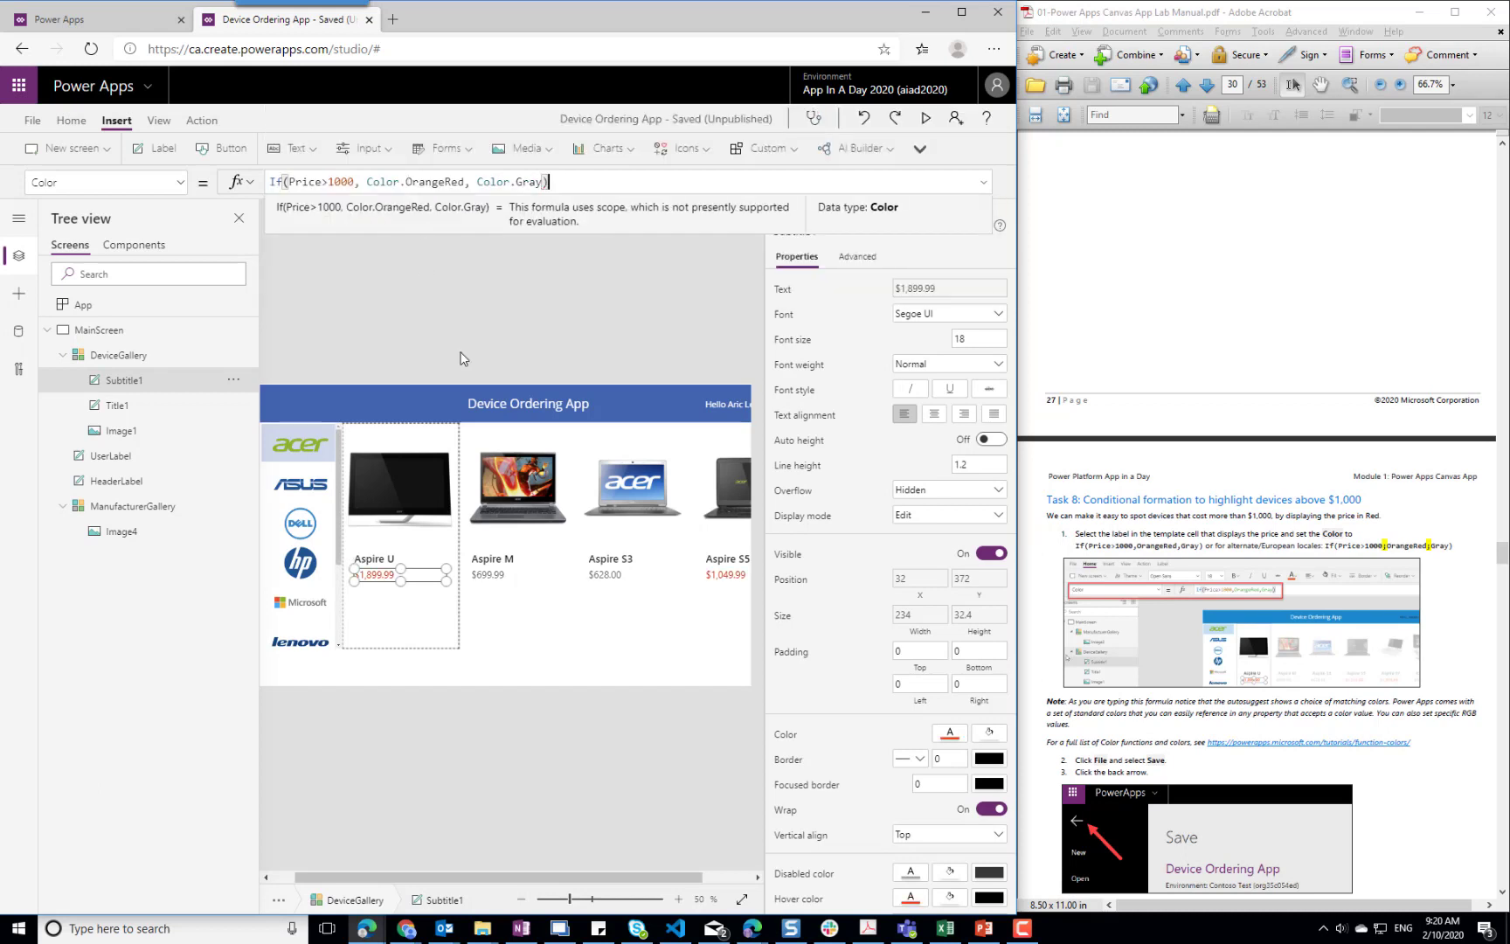
pyautogui.click(538, 628)
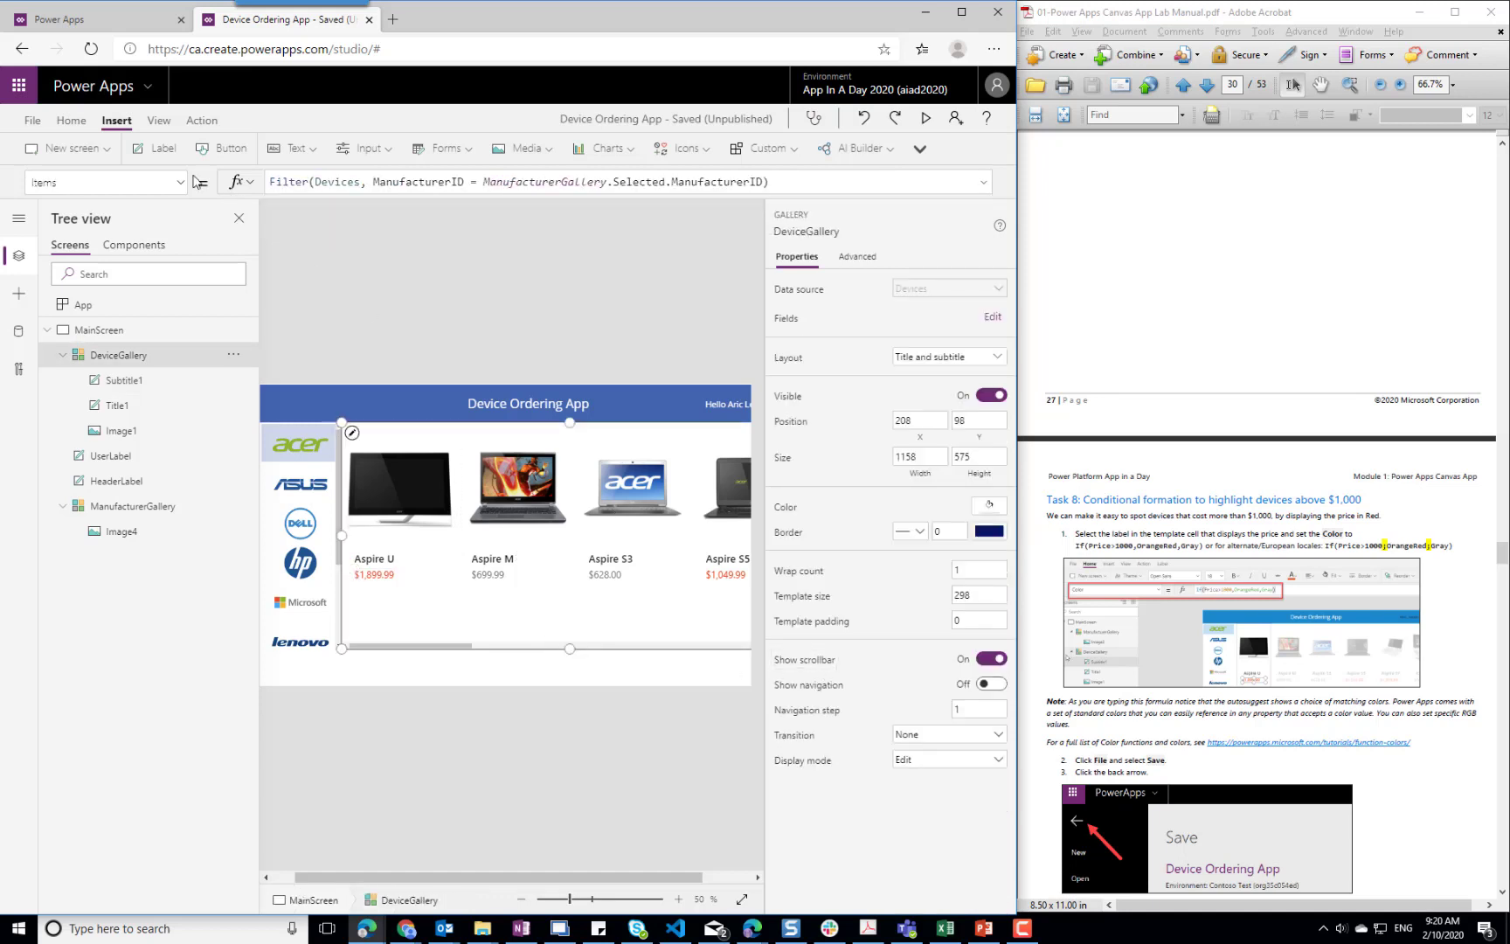
# Save the Device Ordering App and return to the editor after consulting Task 9 of the lab manual
pyautogui.click(32, 120)
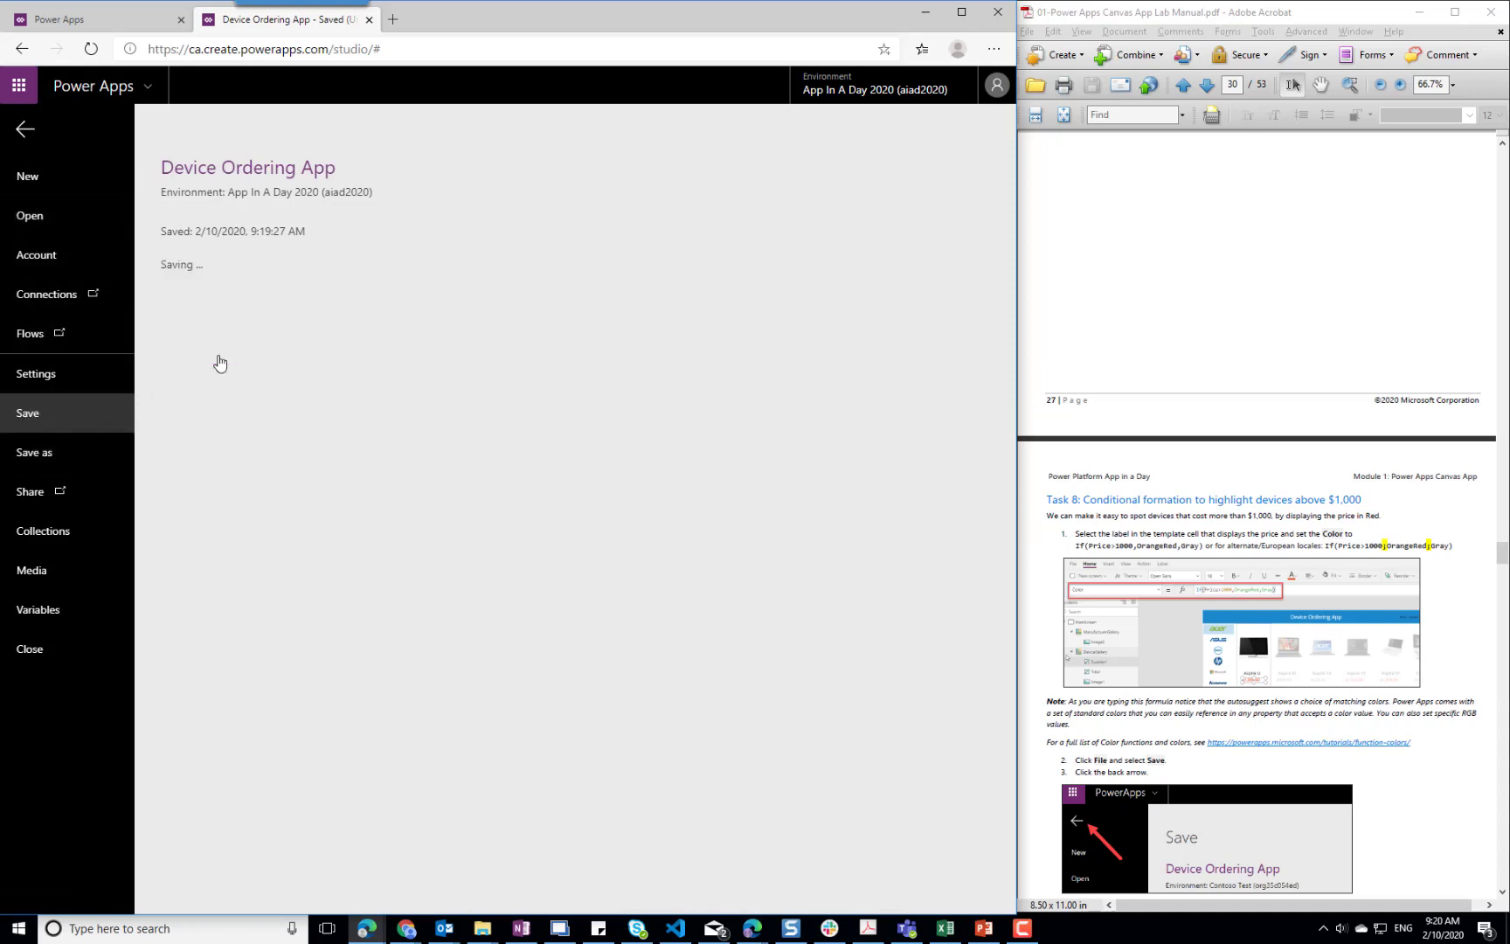
pyautogui.click(222, 353)
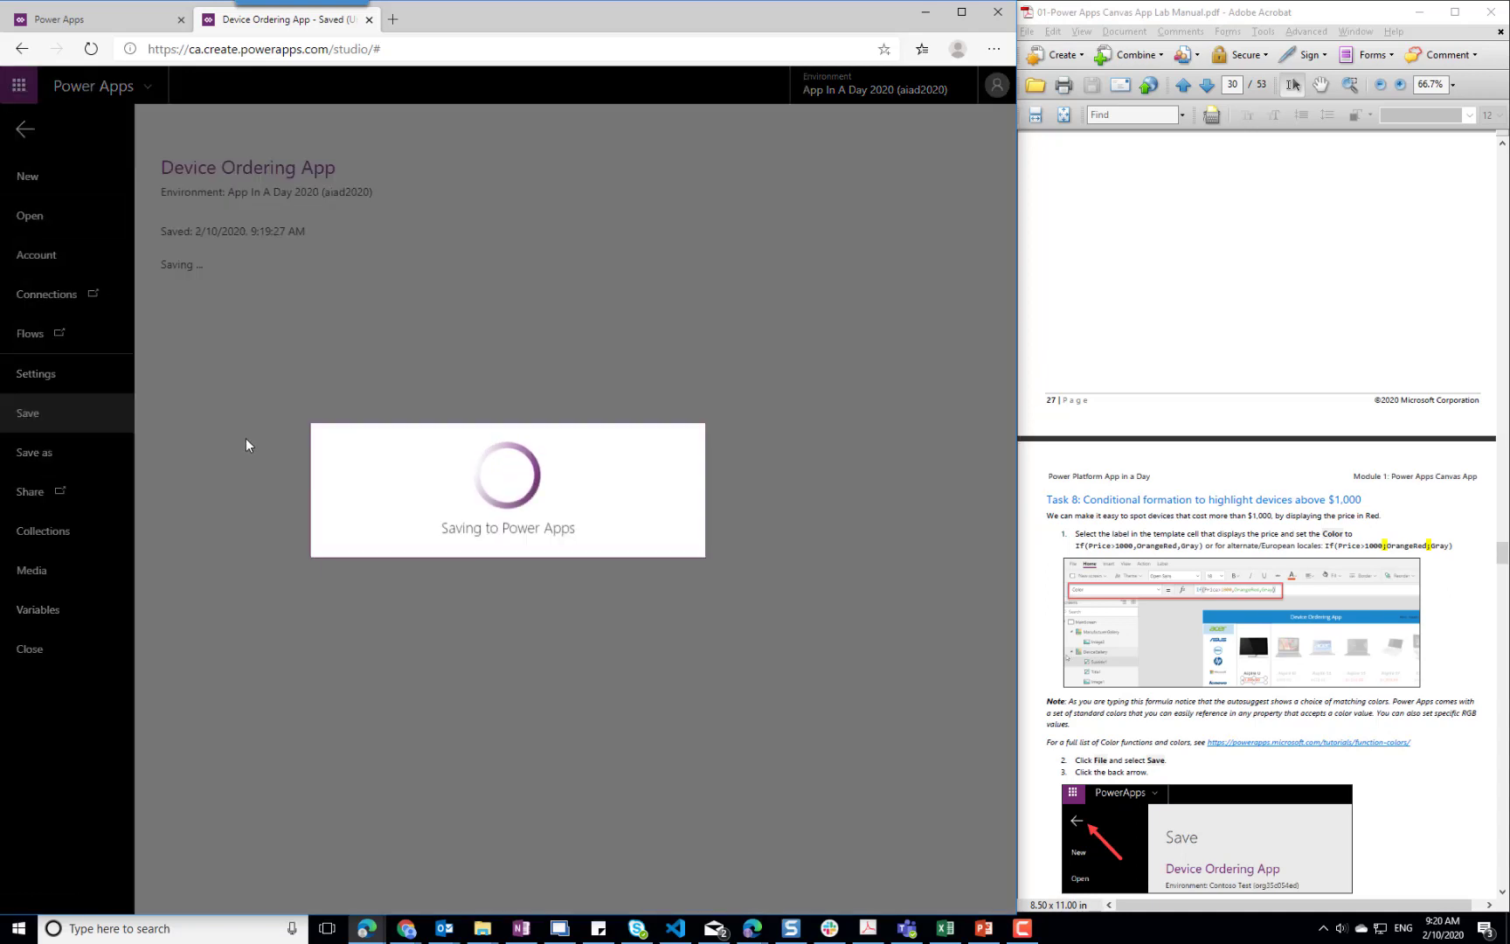
pyautogui.click(1429, 791)
pyautogui.scroll(-3, 1430, 794)
pyautogui.scroll(-3, 1430, 796)
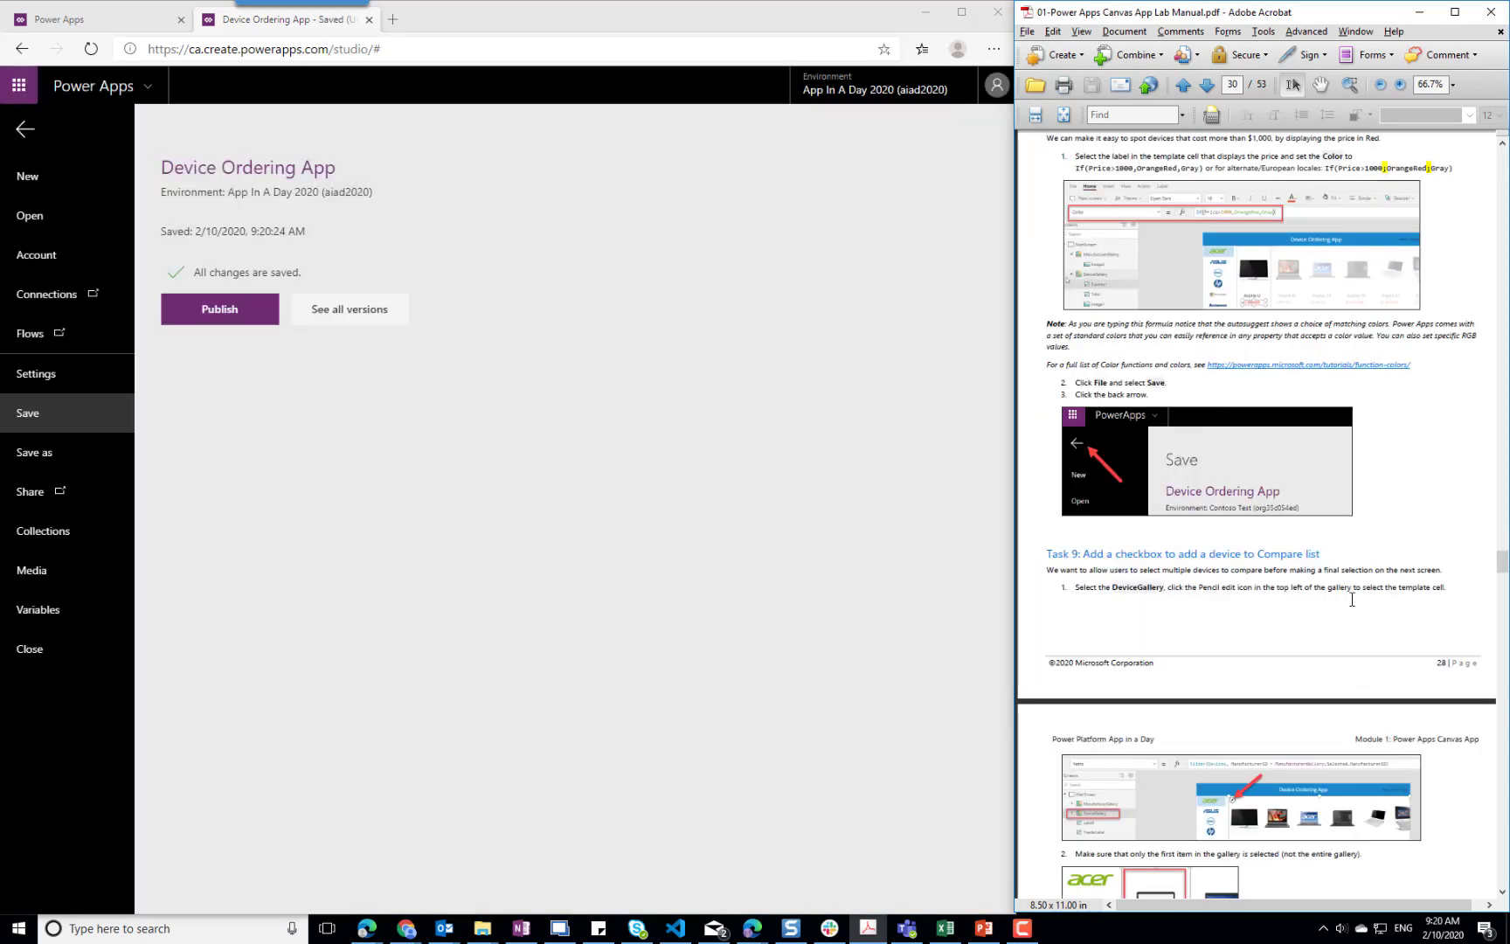
pyautogui.scroll(-3, 1352, 599)
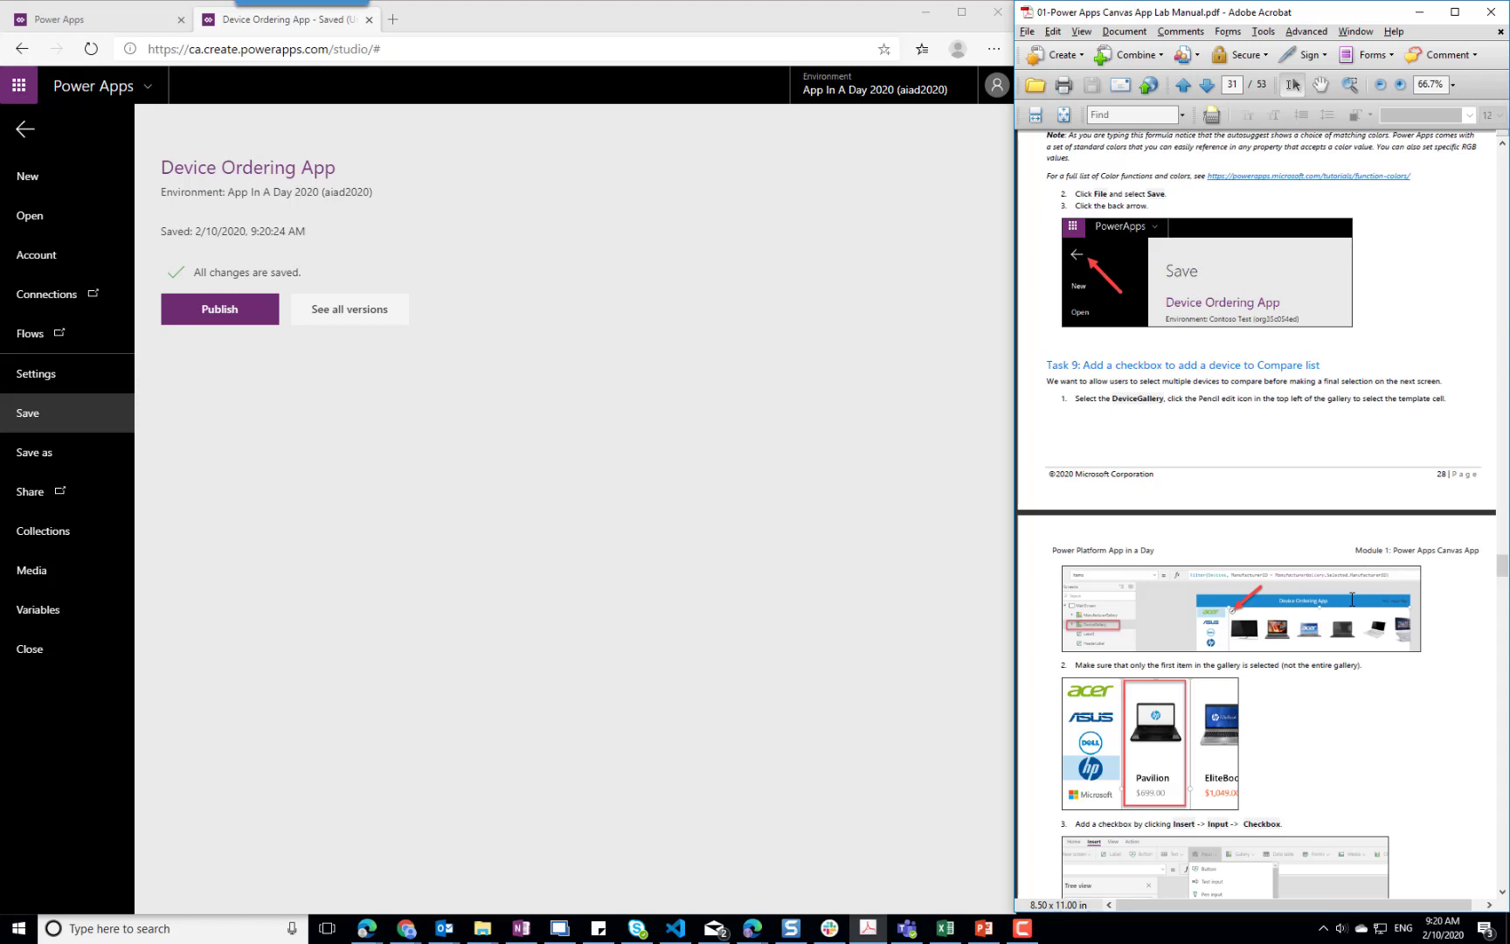
pyautogui.click(26, 131)
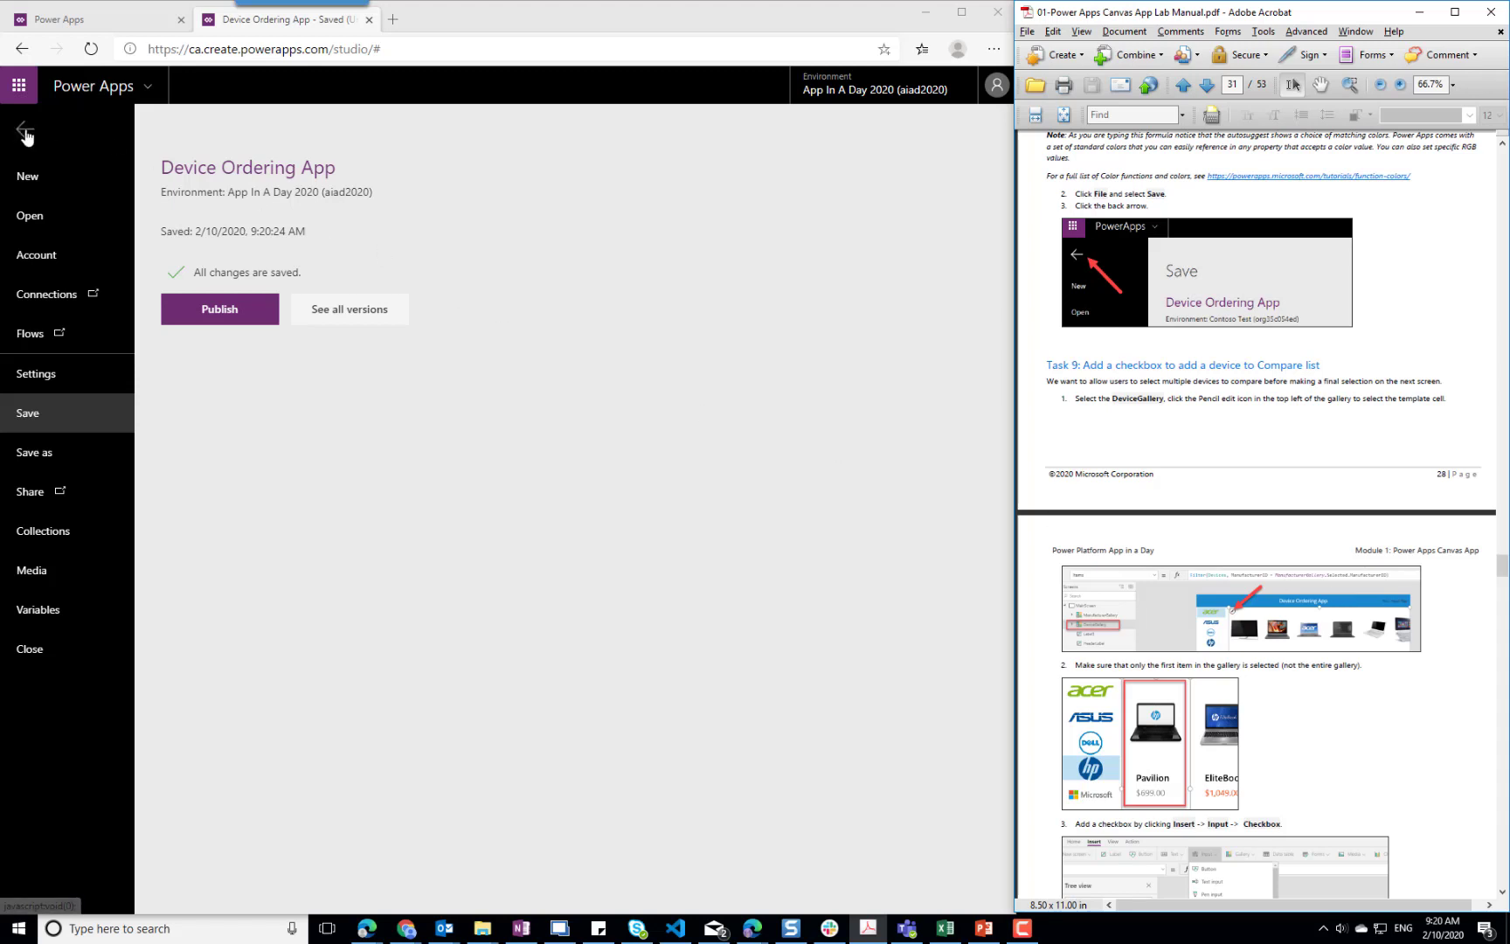
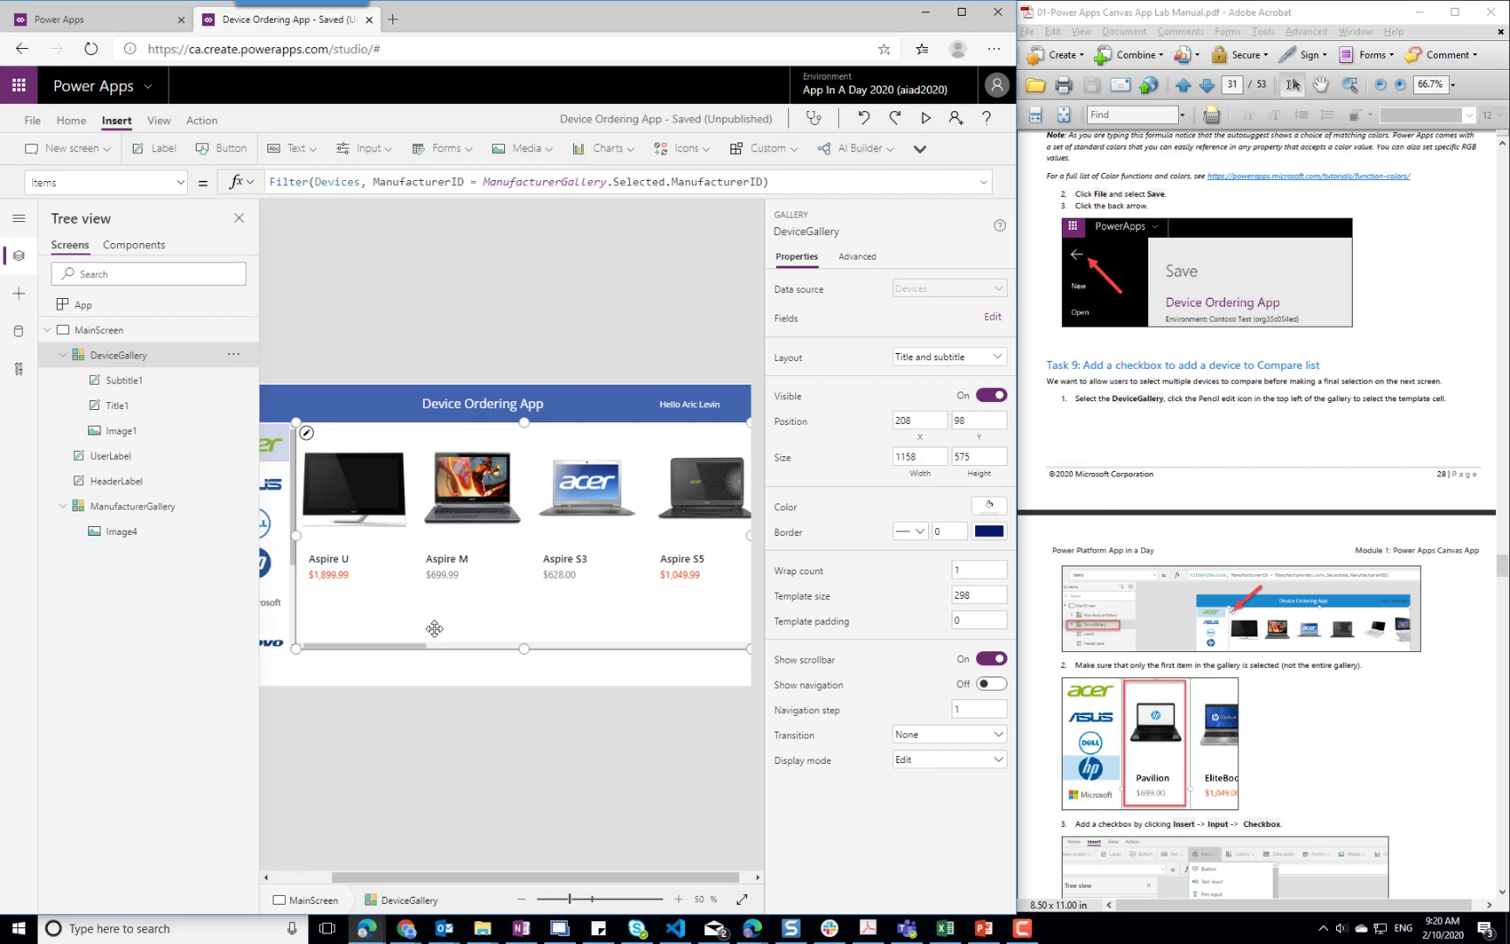
# Insert a check box into the DeviceGallery item template and place it at X 16, Y 16
pyautogui.click(307, 434)
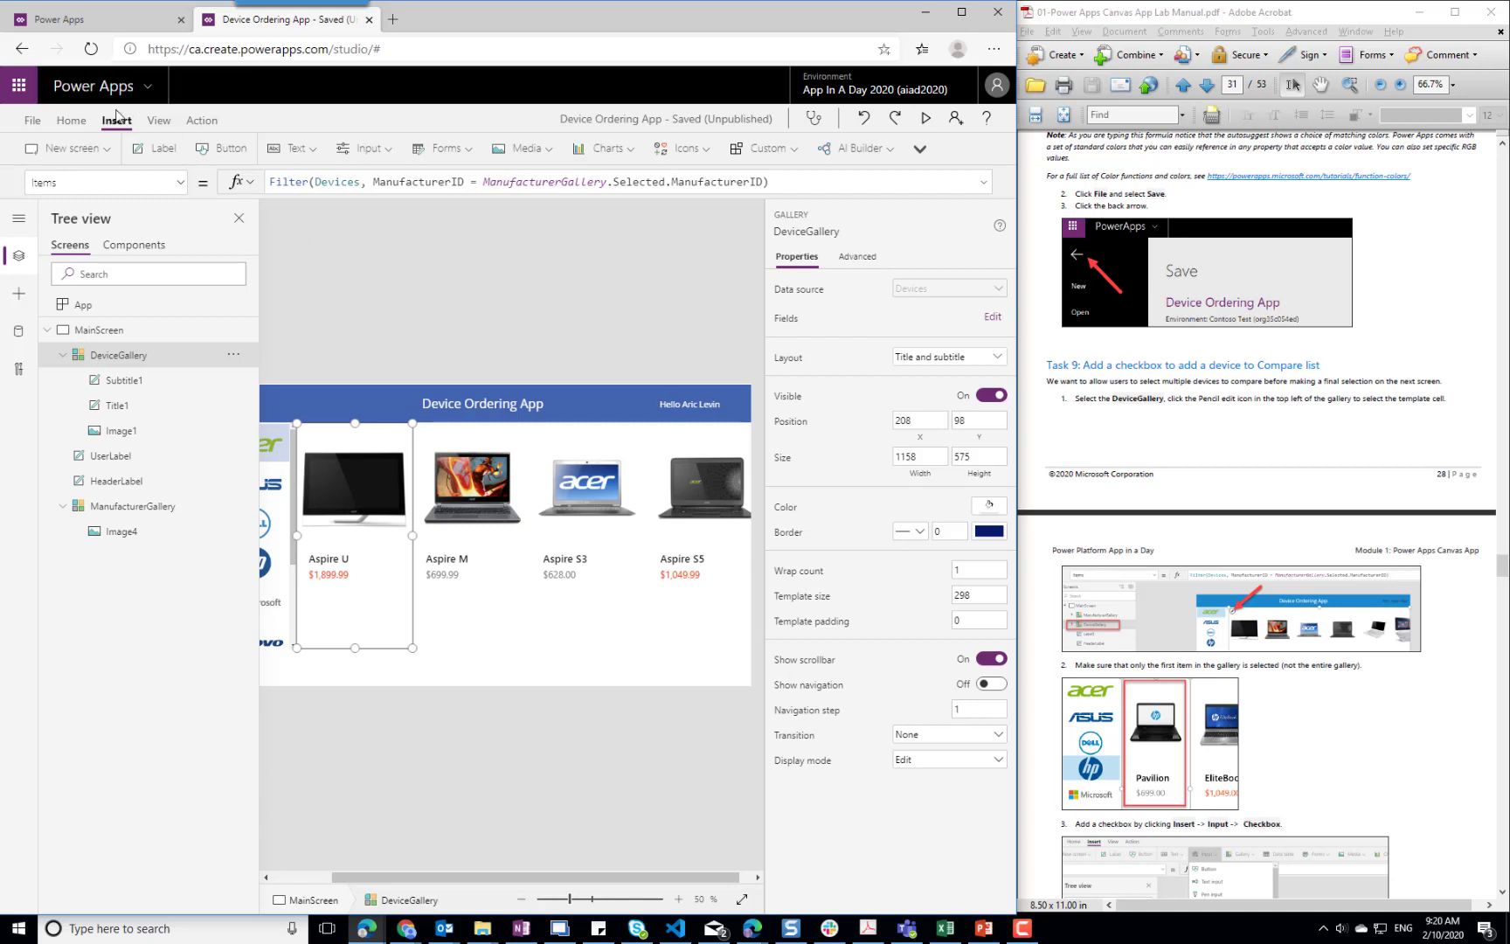
pyautogui.click(385, 153)
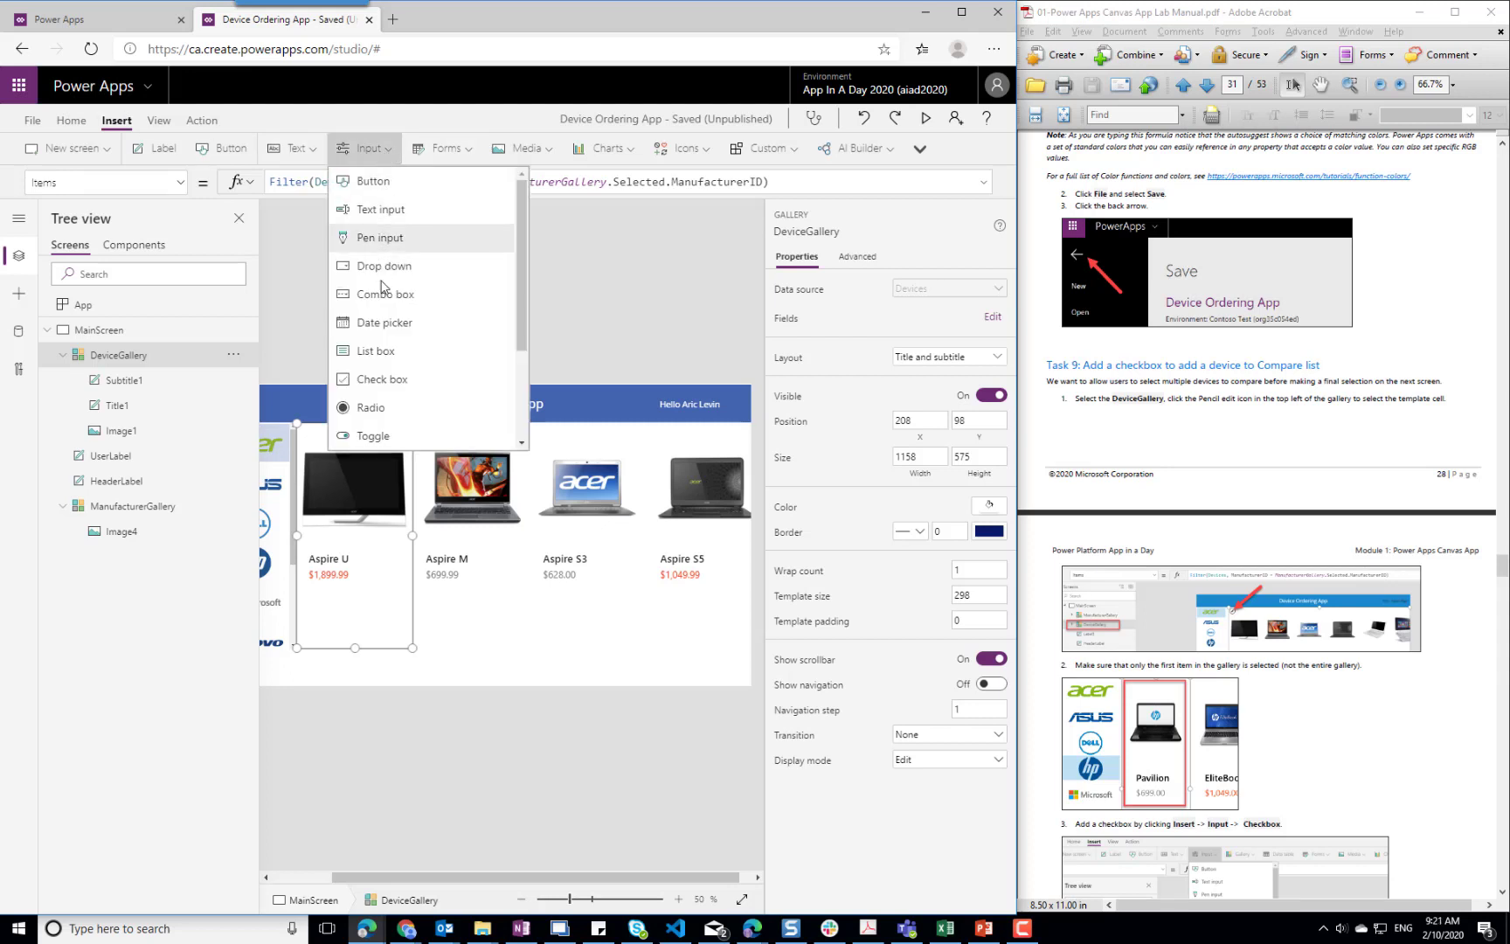
pyautogui.click(380, 381)
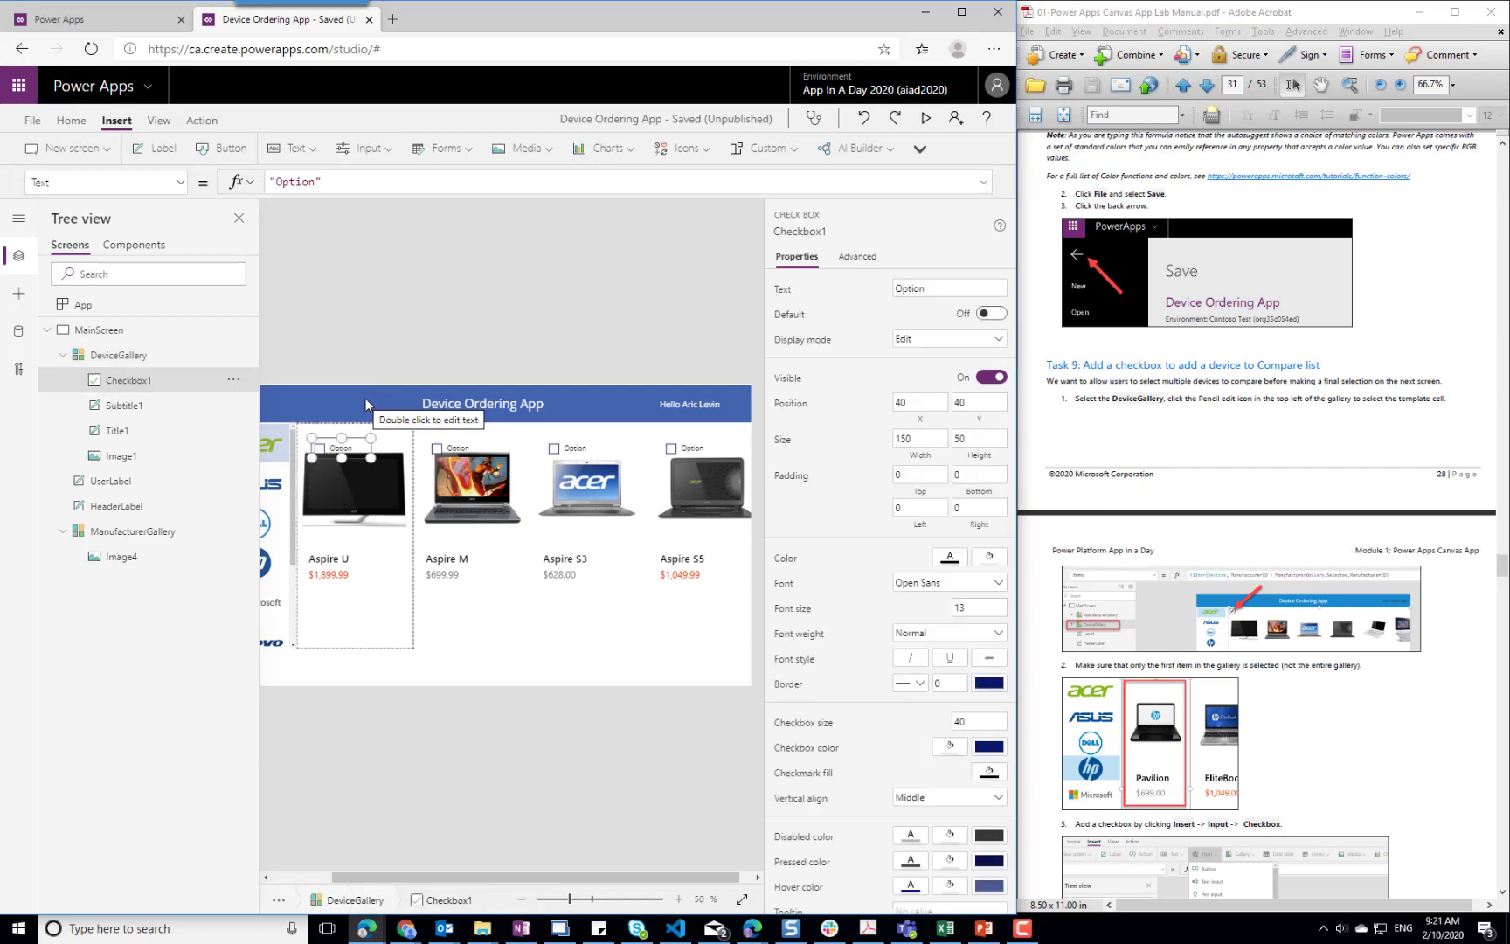
pyautogui.moveTo(340, 454); pyautogui.dragTo(319, 435)
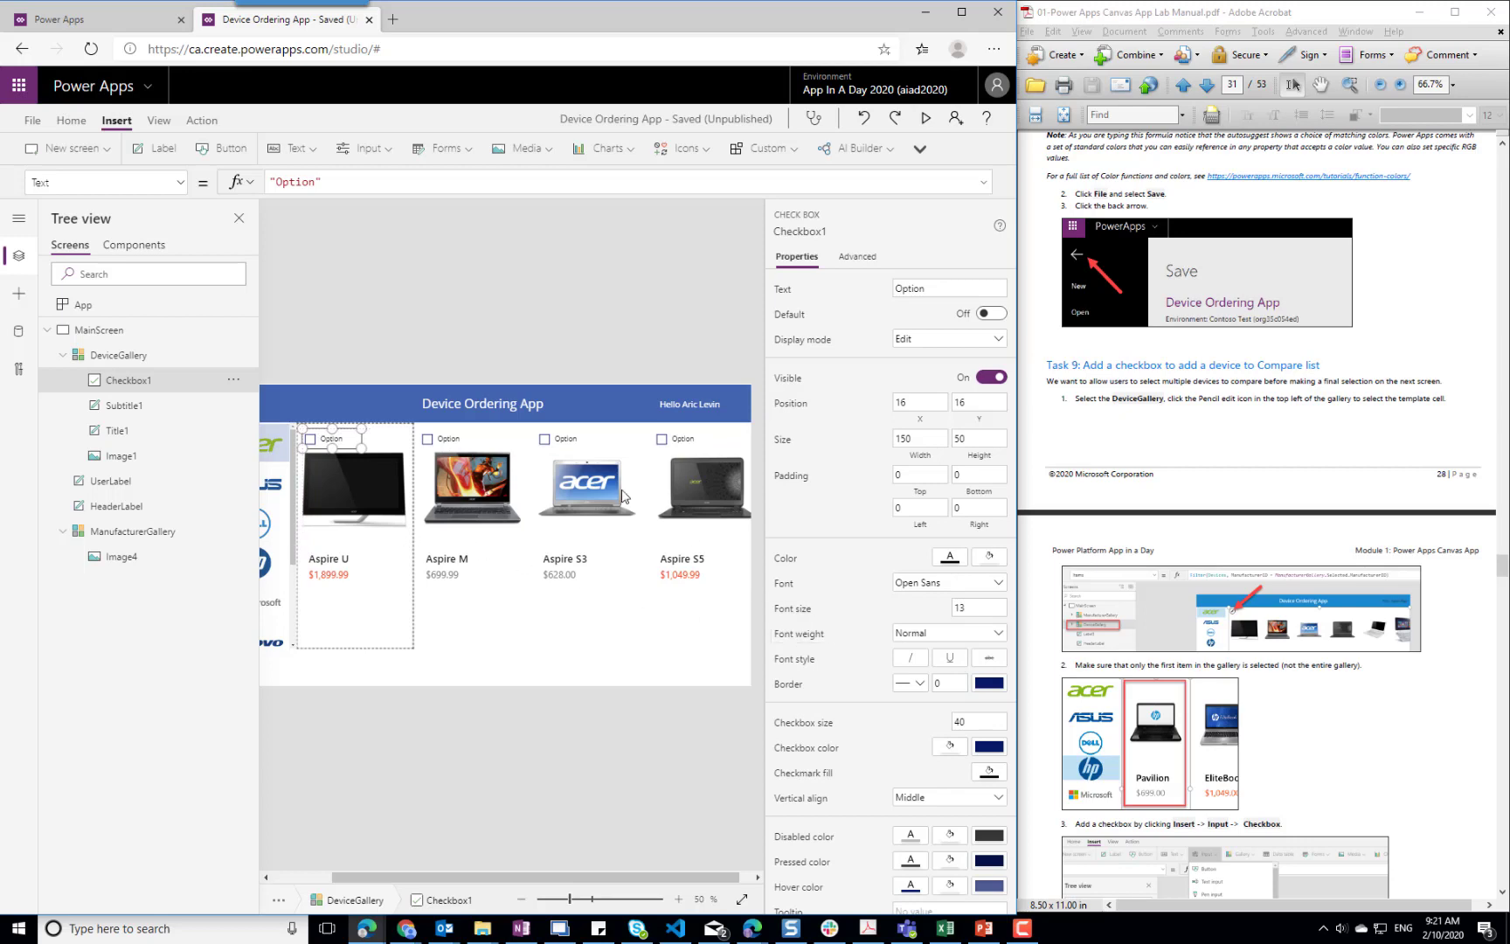
# Consult the lab manual's checkbox instructions and set the checkbox's Text property to "Compare"
pyautogui.click(1435, 783)
pyautogui.scroll(-4, 1433, 769)
pyautogui.scroll(-4, 1433, 750)
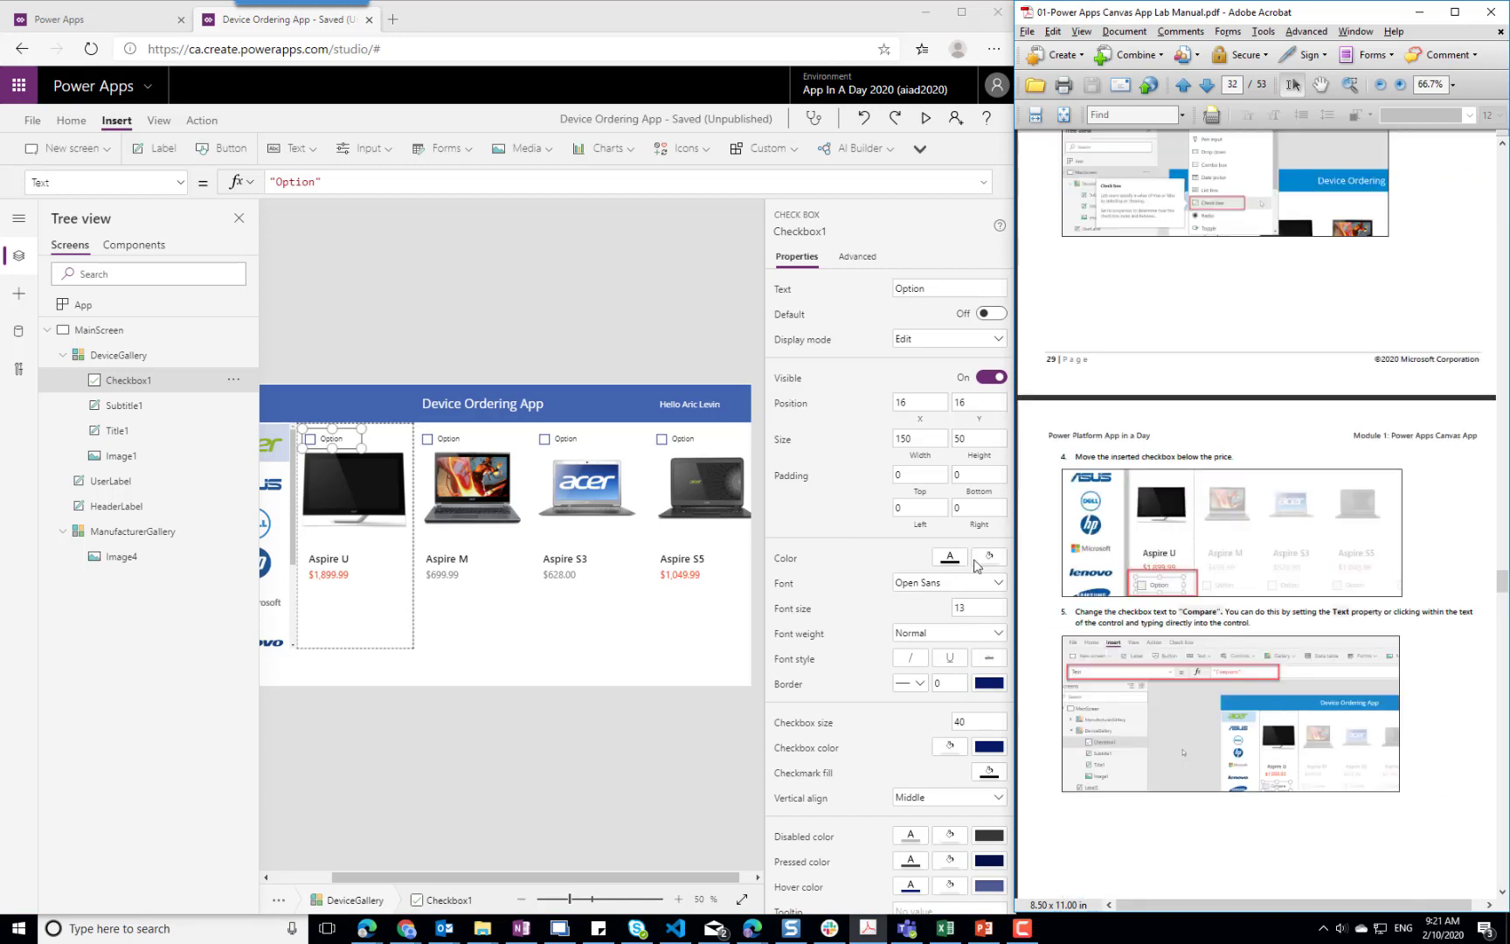
pyautogui.click(318, 181)
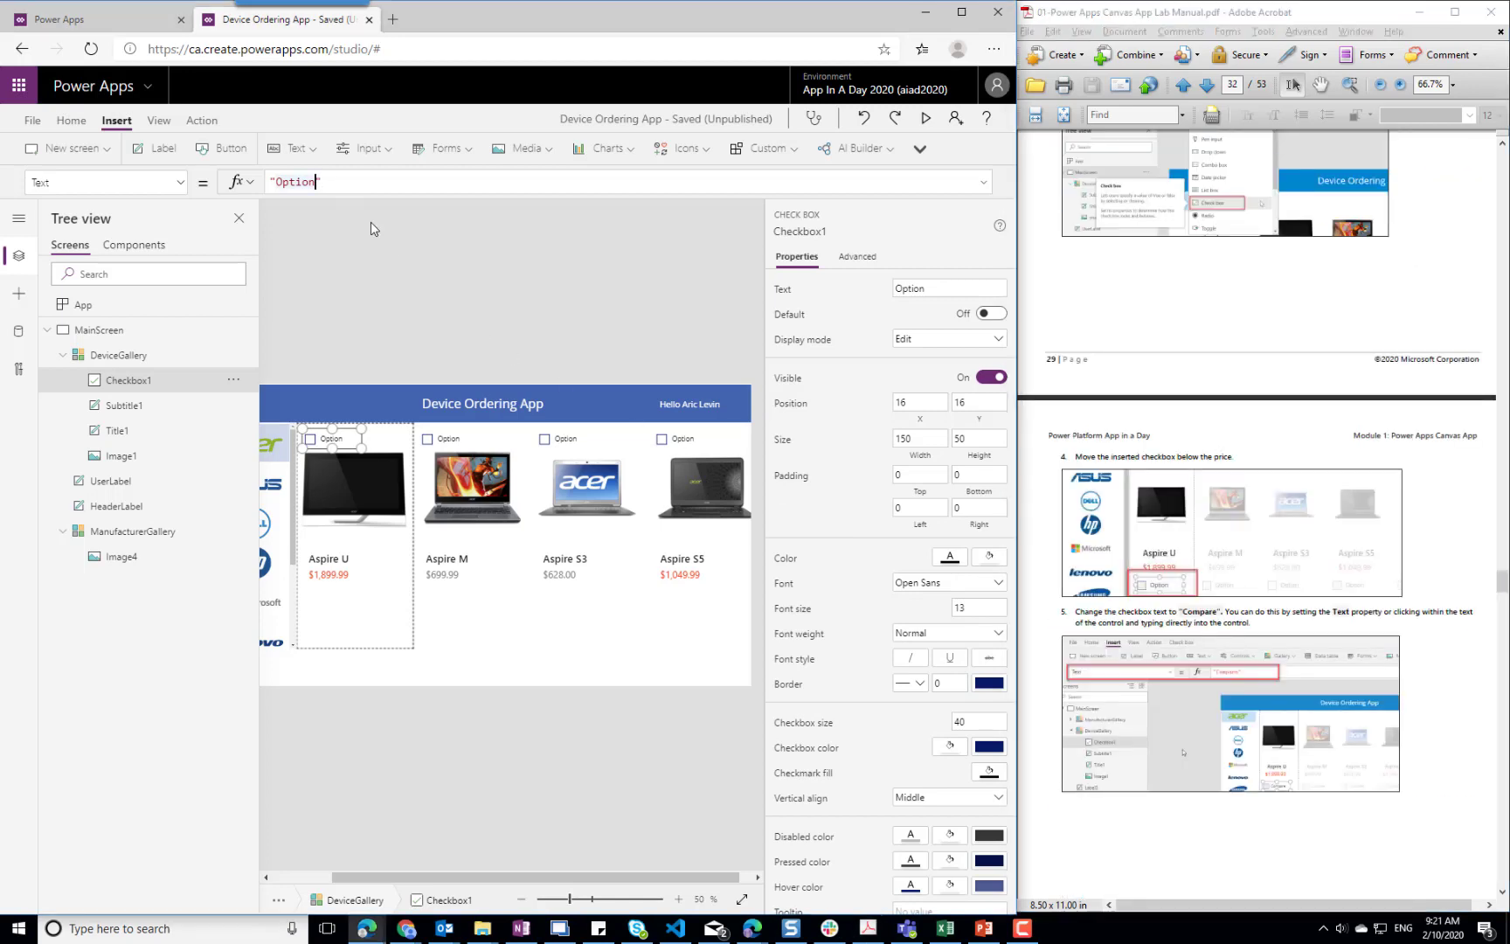
pyautogui.hotkey('ctrl', 'shift', 'Left')
pyautogui.write('Compare')
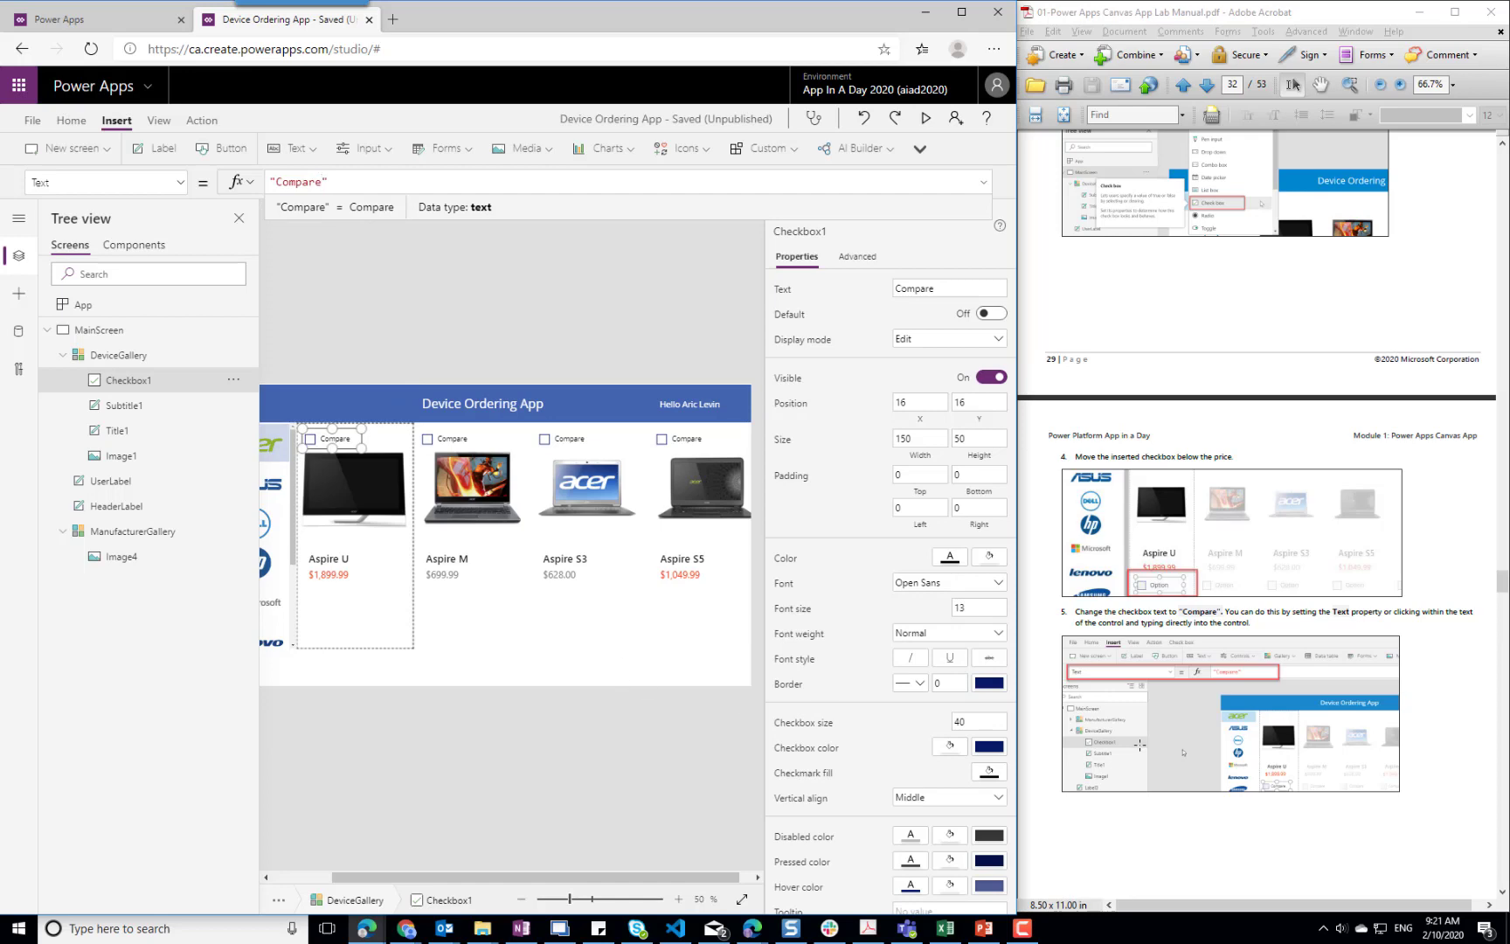
# Following Task 10 of the lab manual, set the checkbox's OnCheck formula to Collect(CompareList, ThisItem)
pyautogui.click(1447, 715)
pyautogui.scroll(-3, 1444, 706)
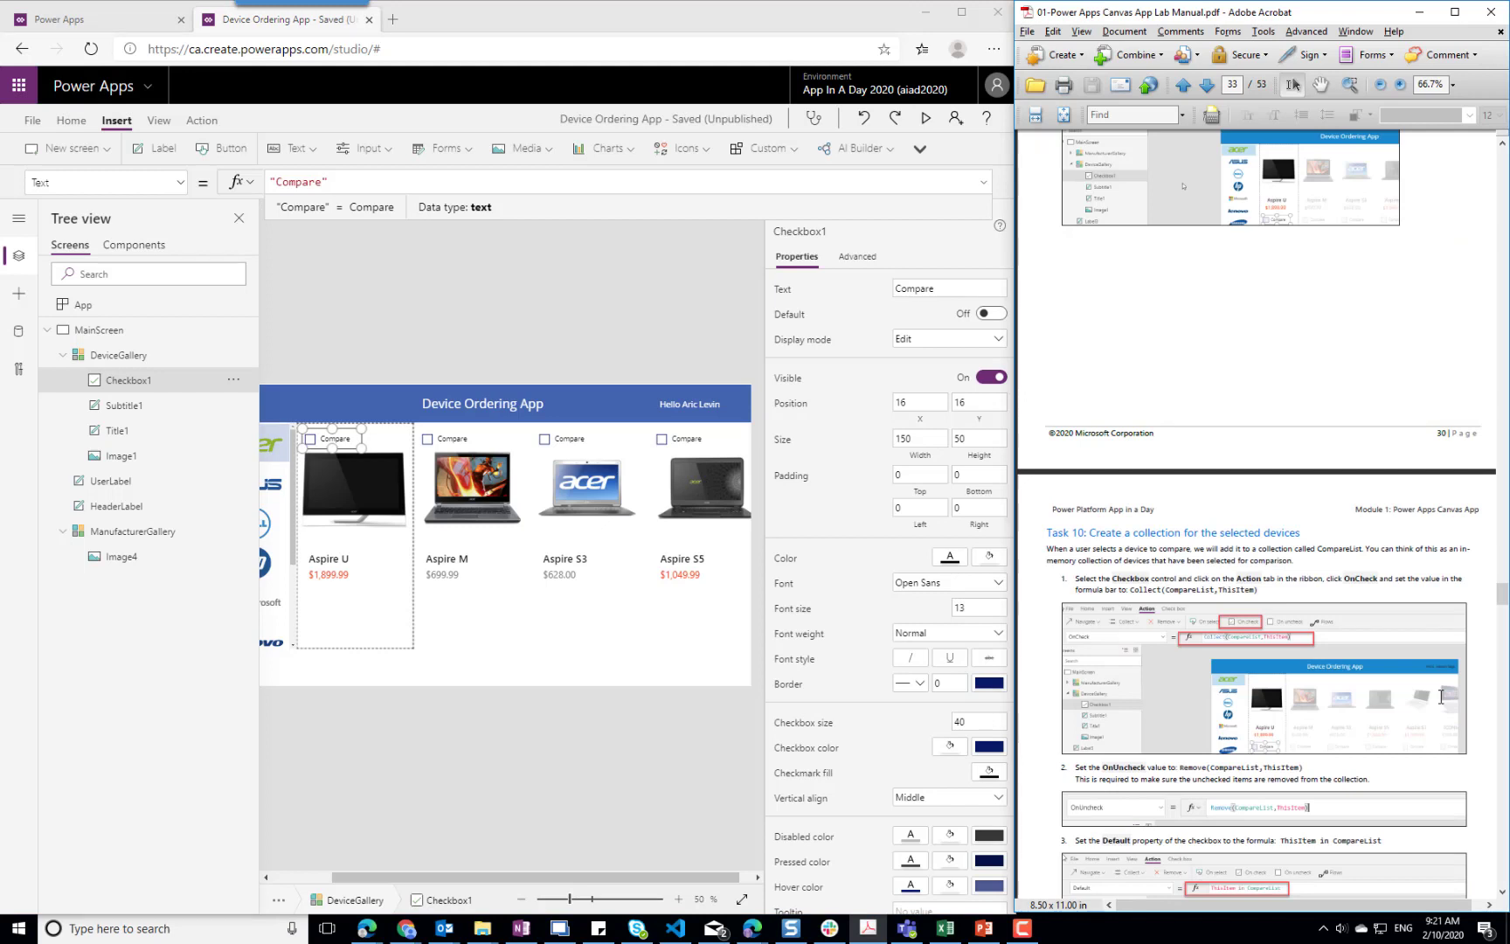
pyautogui.click(330, 437)
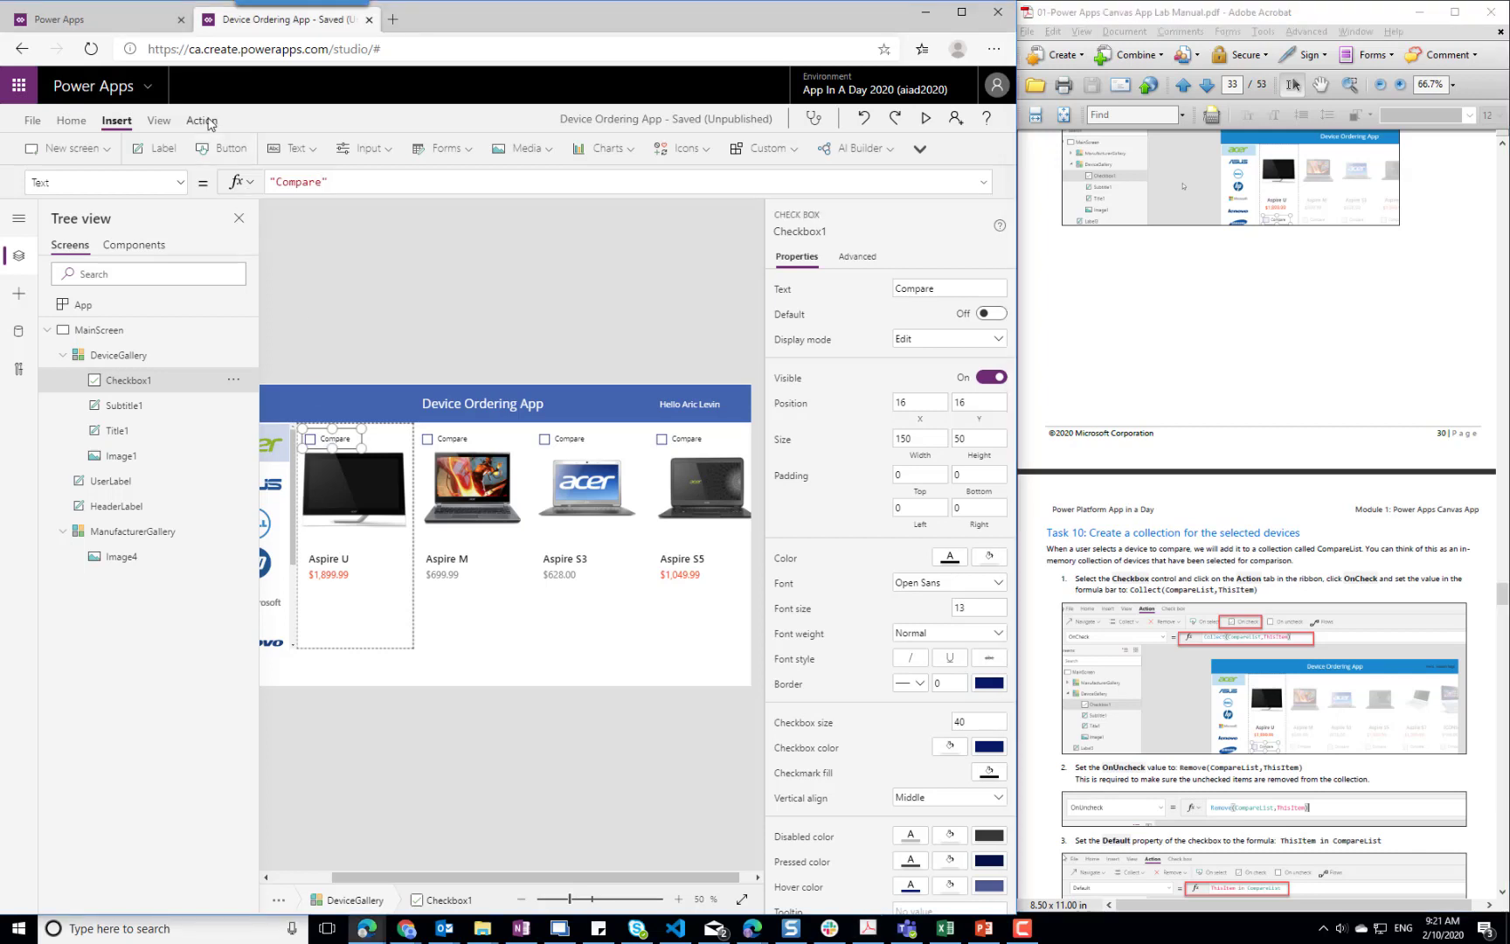
pyautogui.click(203, 121)
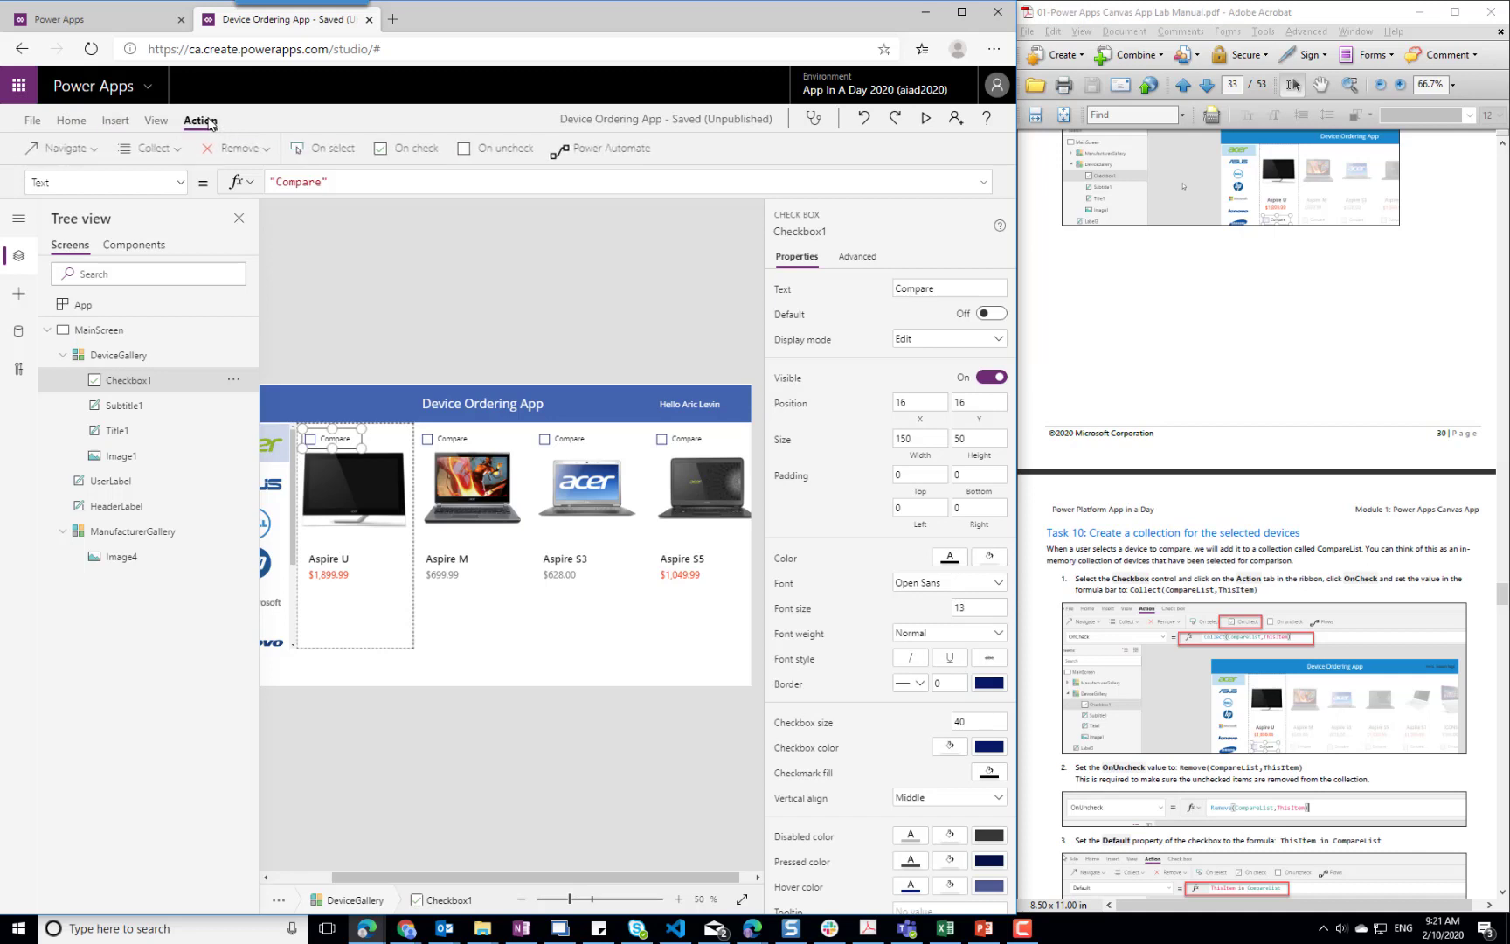
pyautogui.click(174, 153)
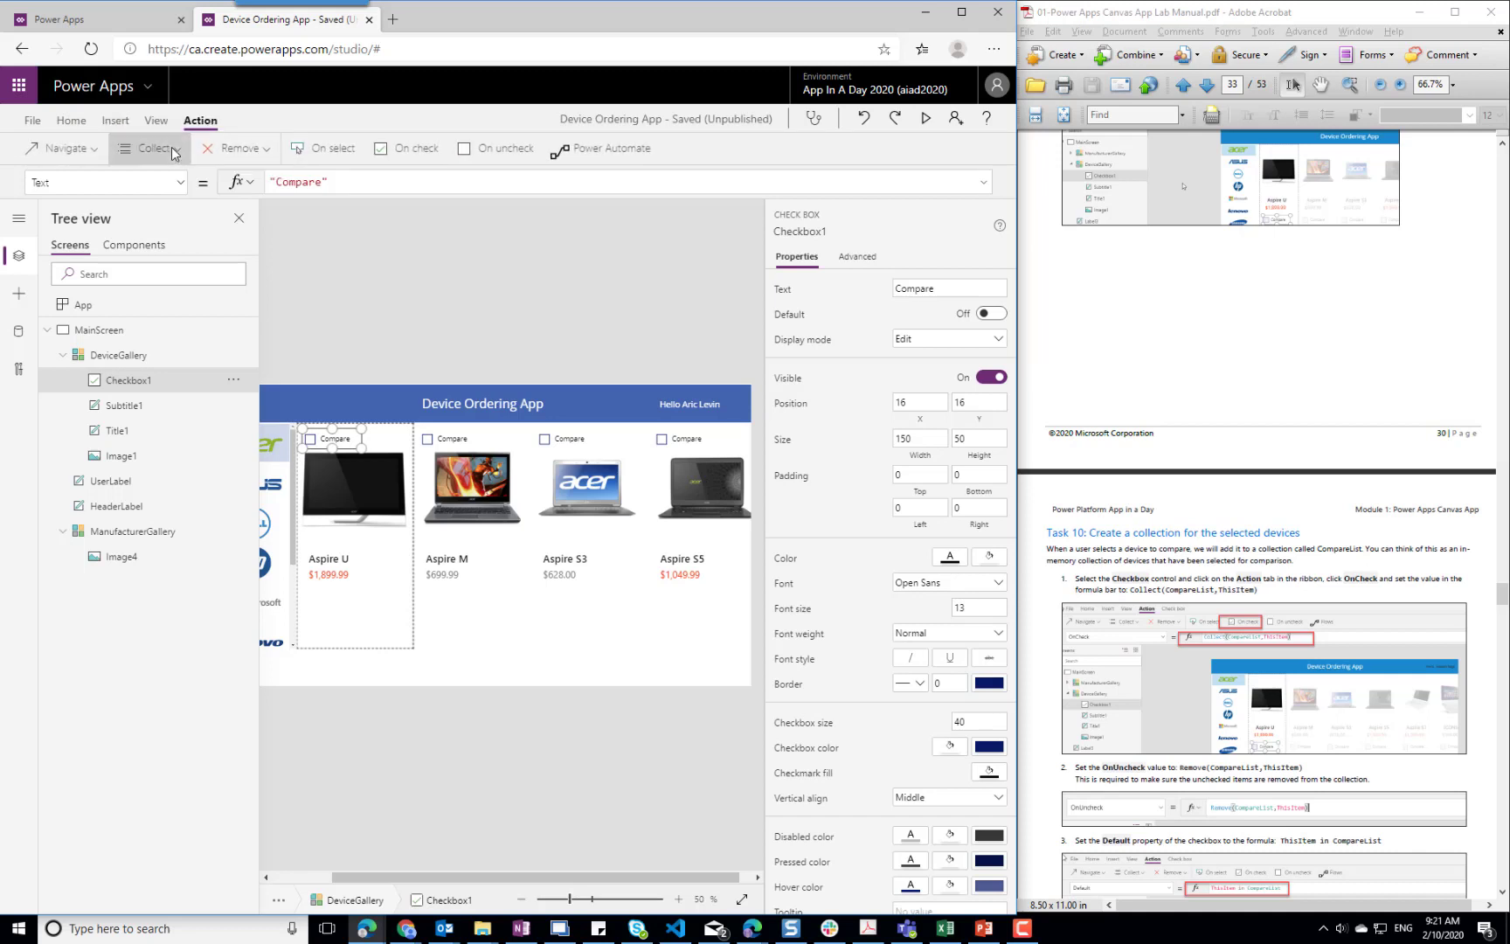
pyautogui.click(175, 153)
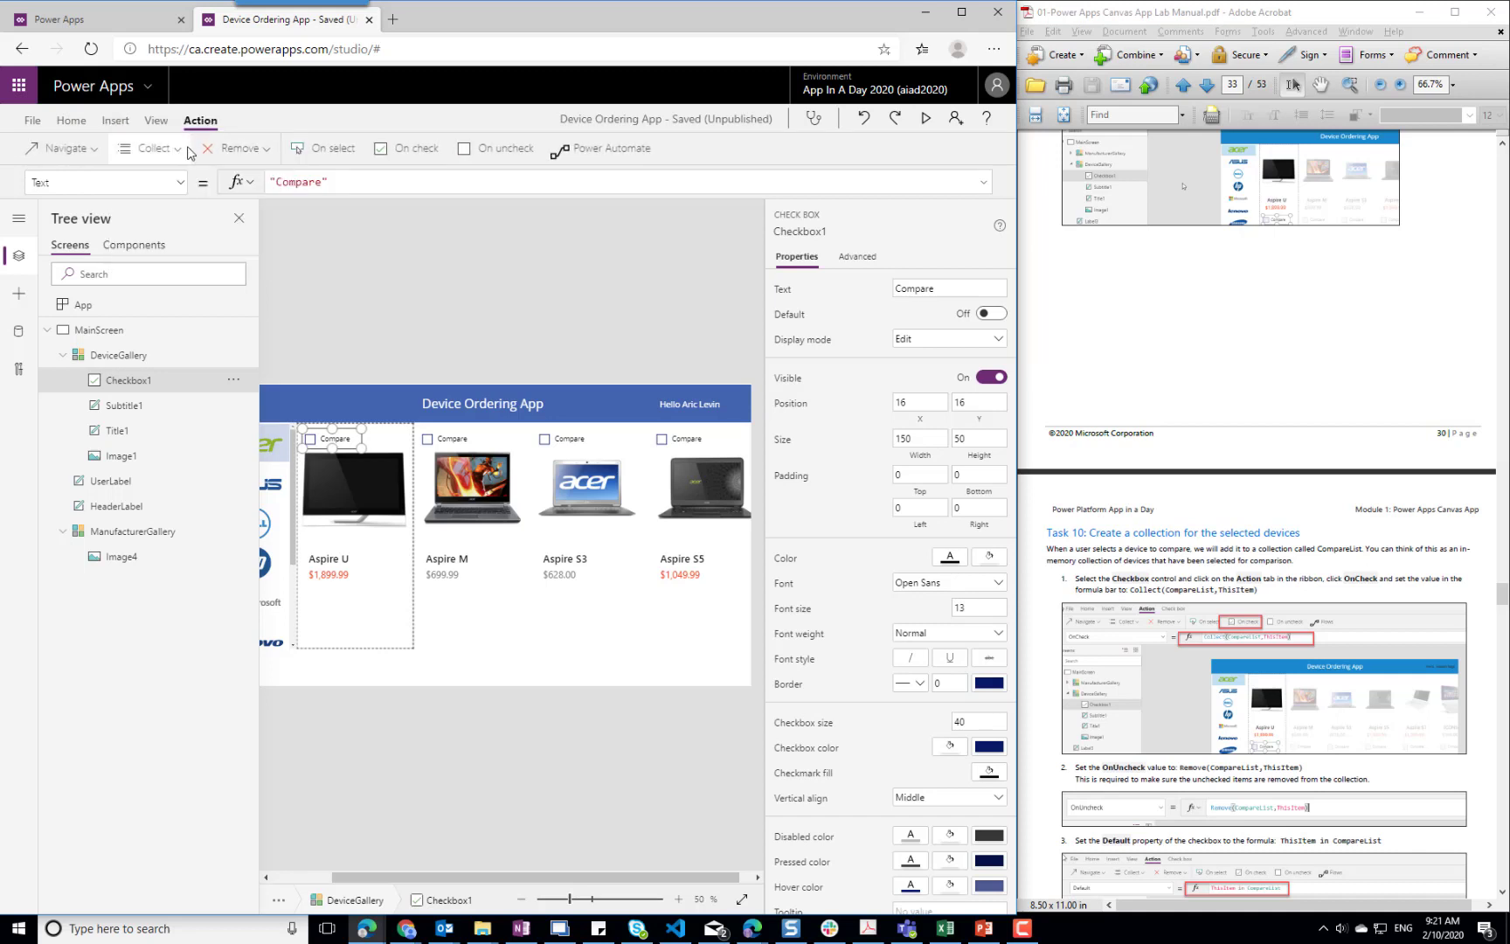
pyautogui.click(419, 151)
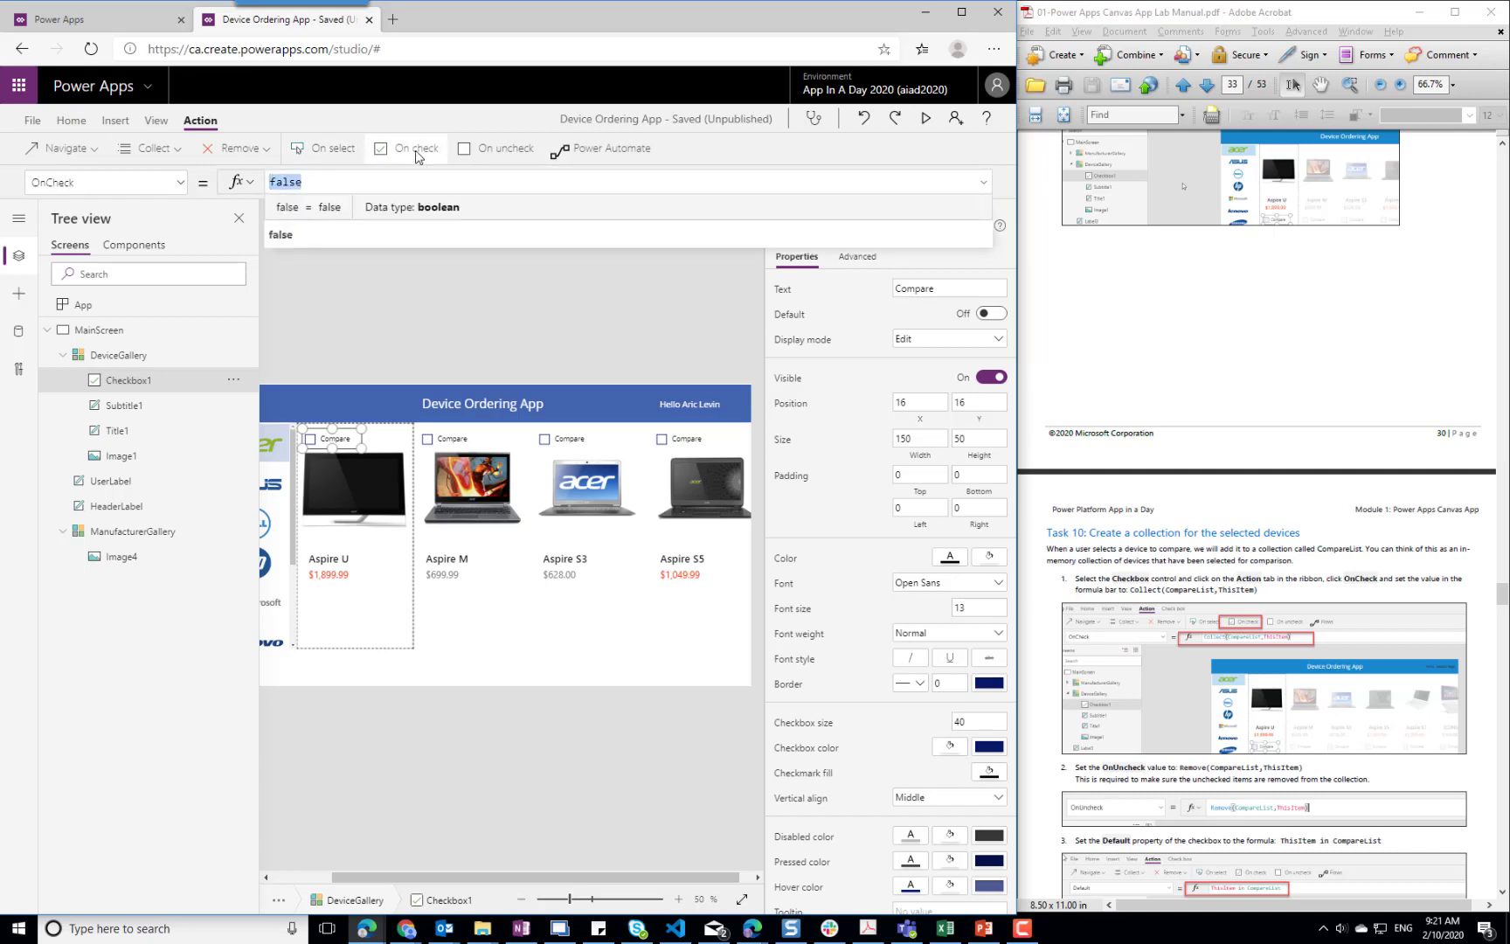
pyautogui.write('Collect(')
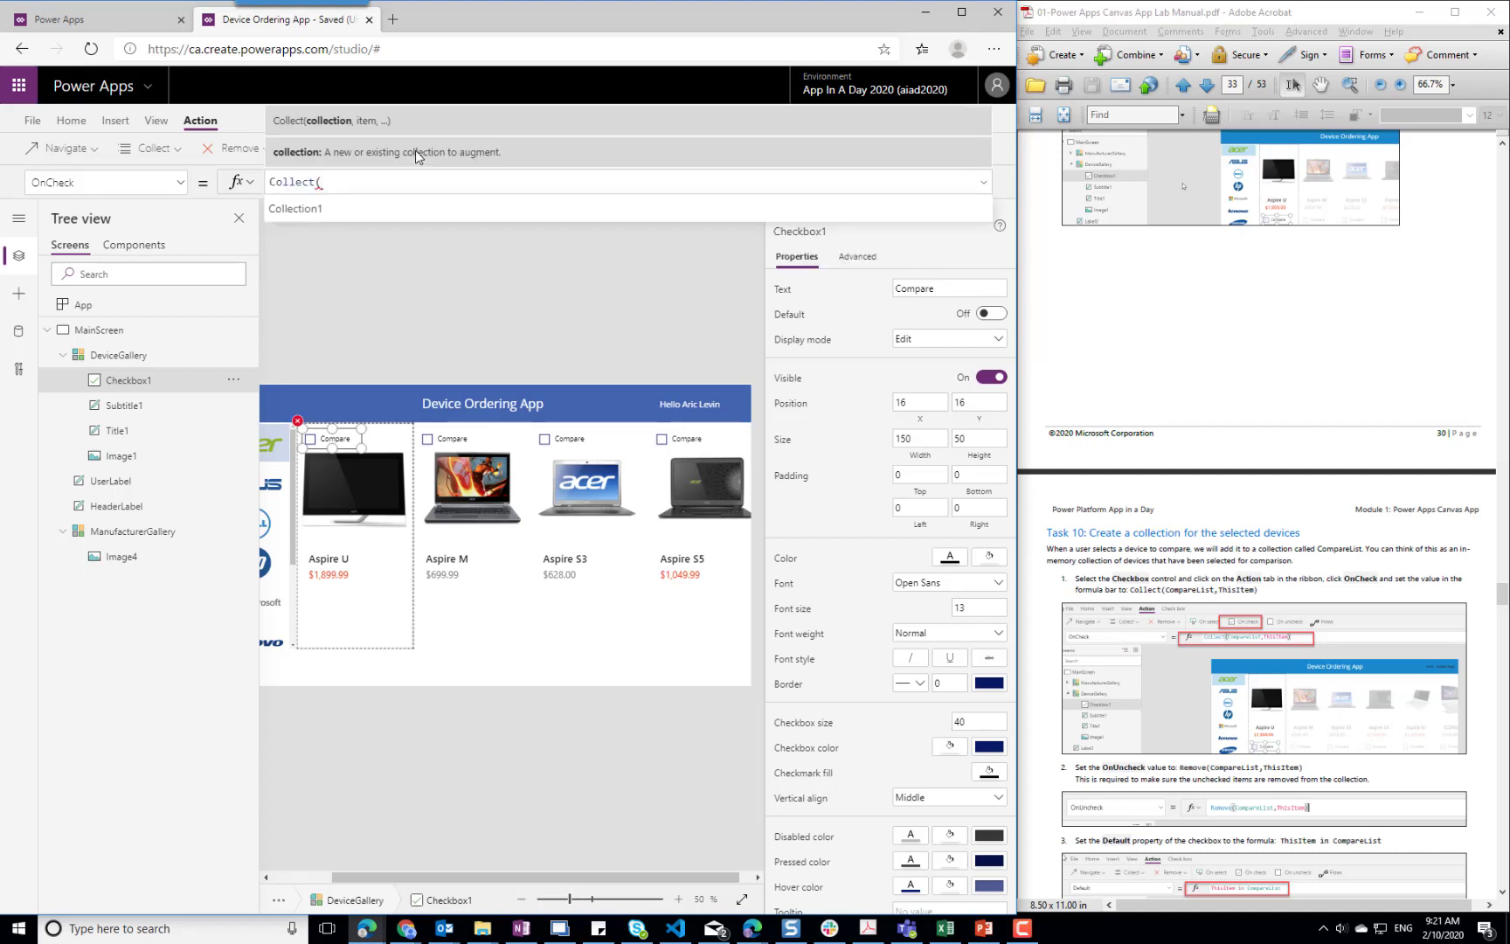
pyautogui.write('CompareList')
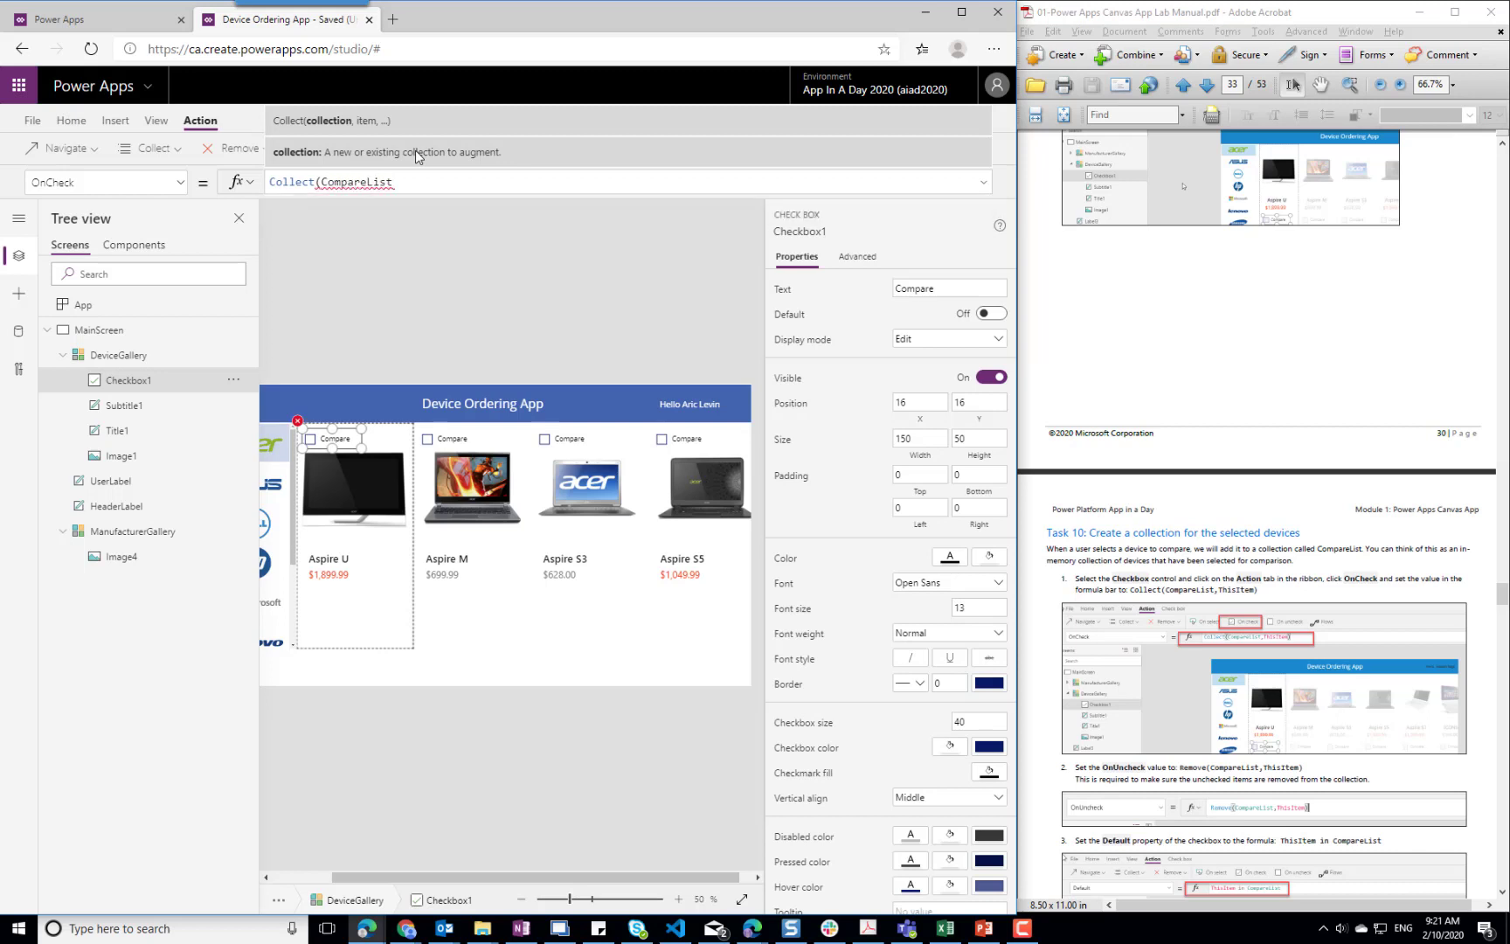
pyautogui.write(', ThisItem)')
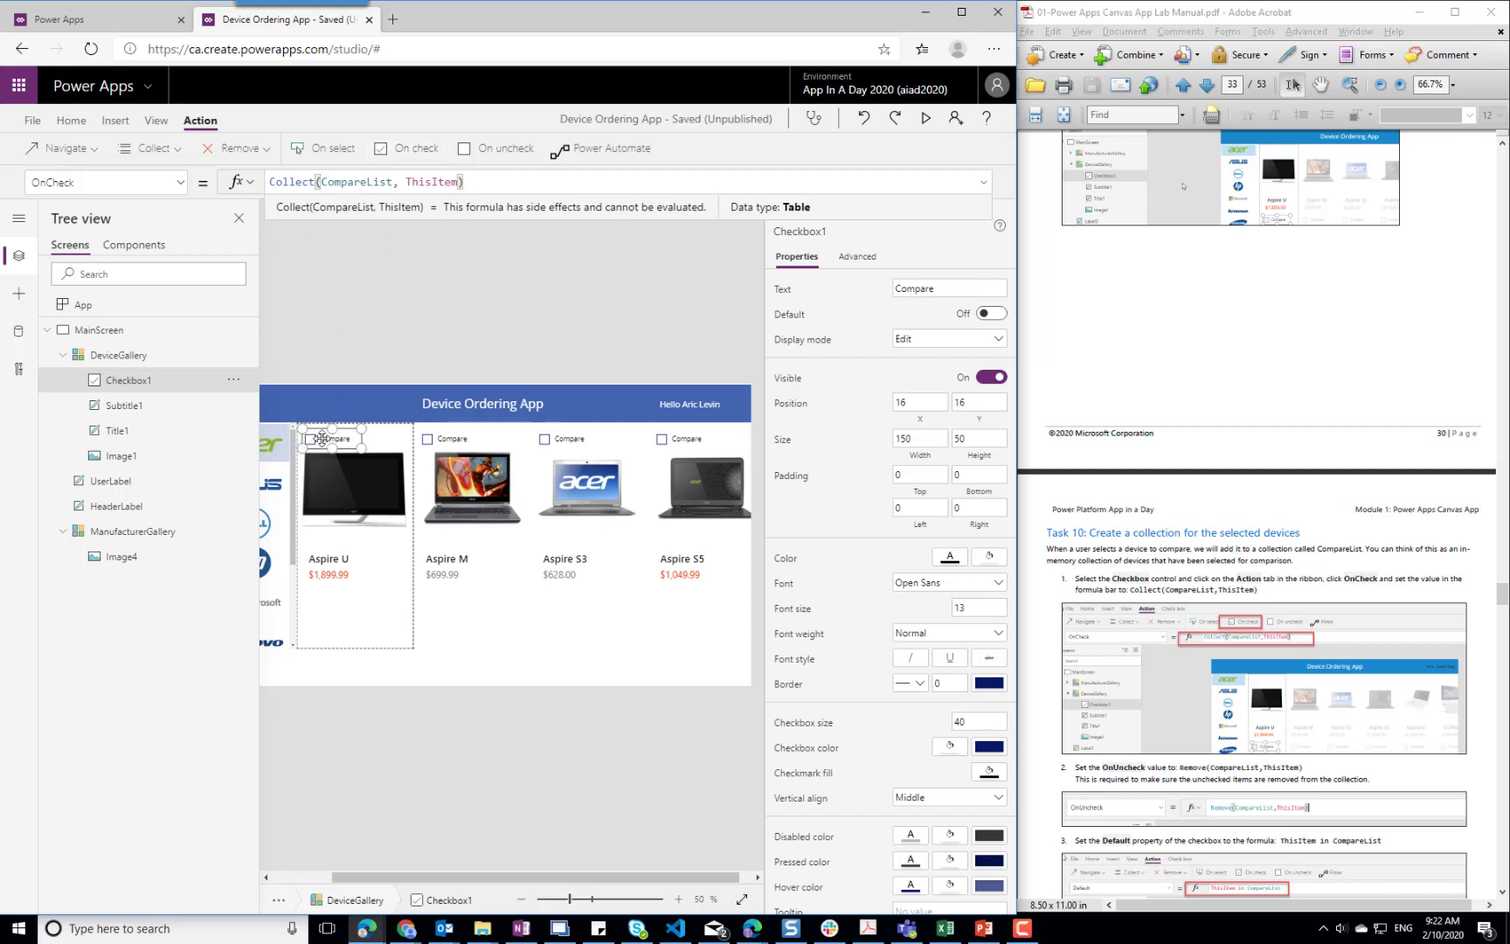
# Set the checkbox's OnUncheck formula to Remove(CompareList, ThisItem)
pyautogui.click(489, 149)
pyautogui.doubleClick(312, 182)
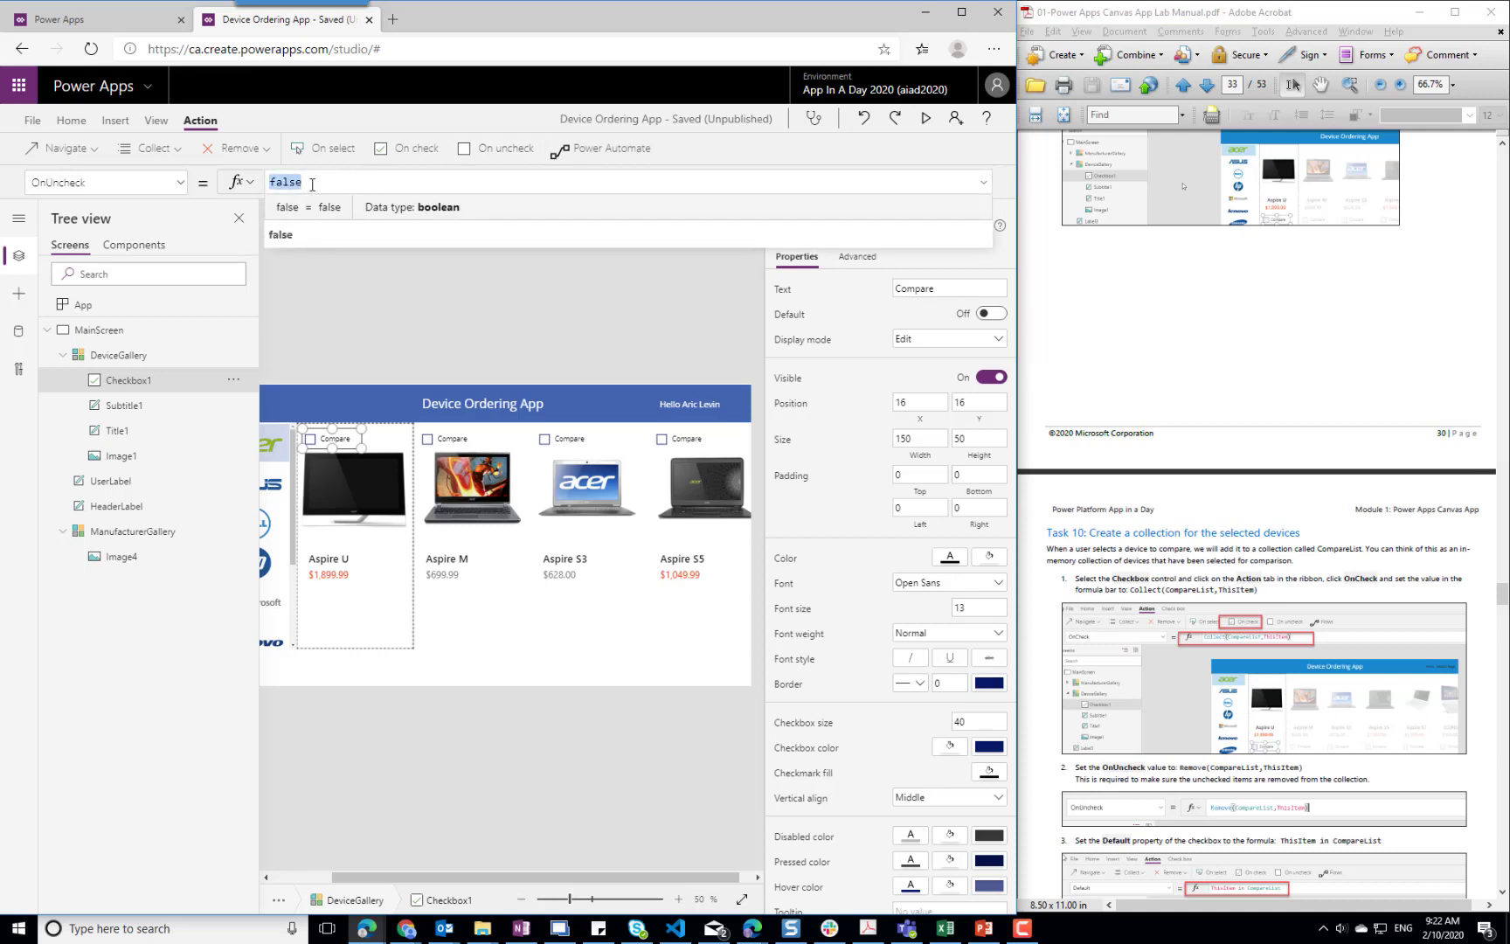
pyautogui.write('Remove(')
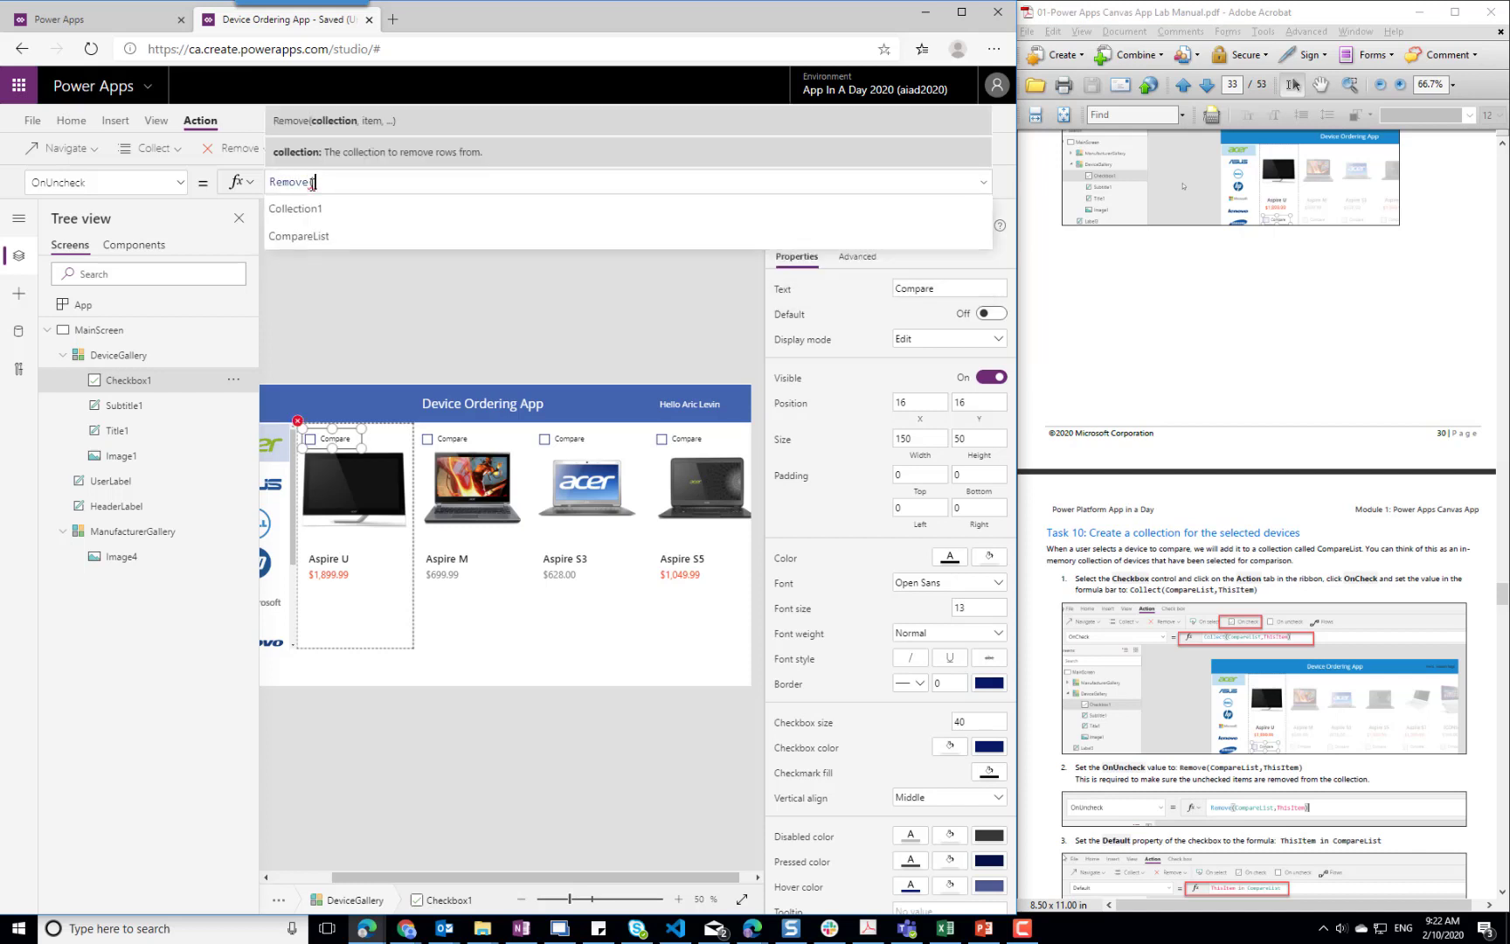
pyautogui.write('CompareList,')
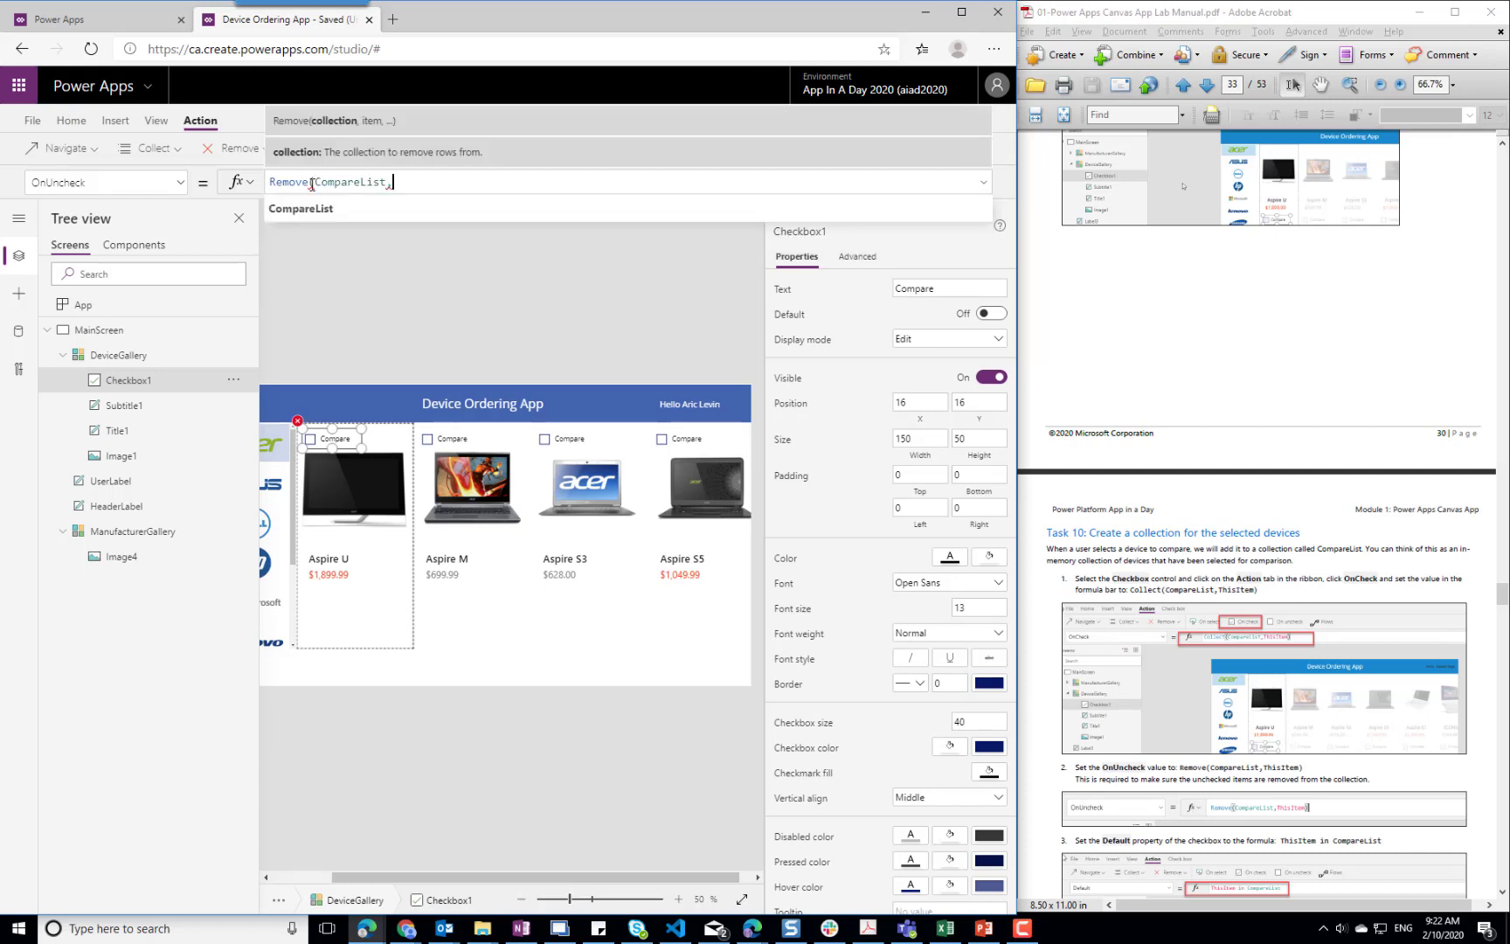
pyautogui.write(' ThisItem)')
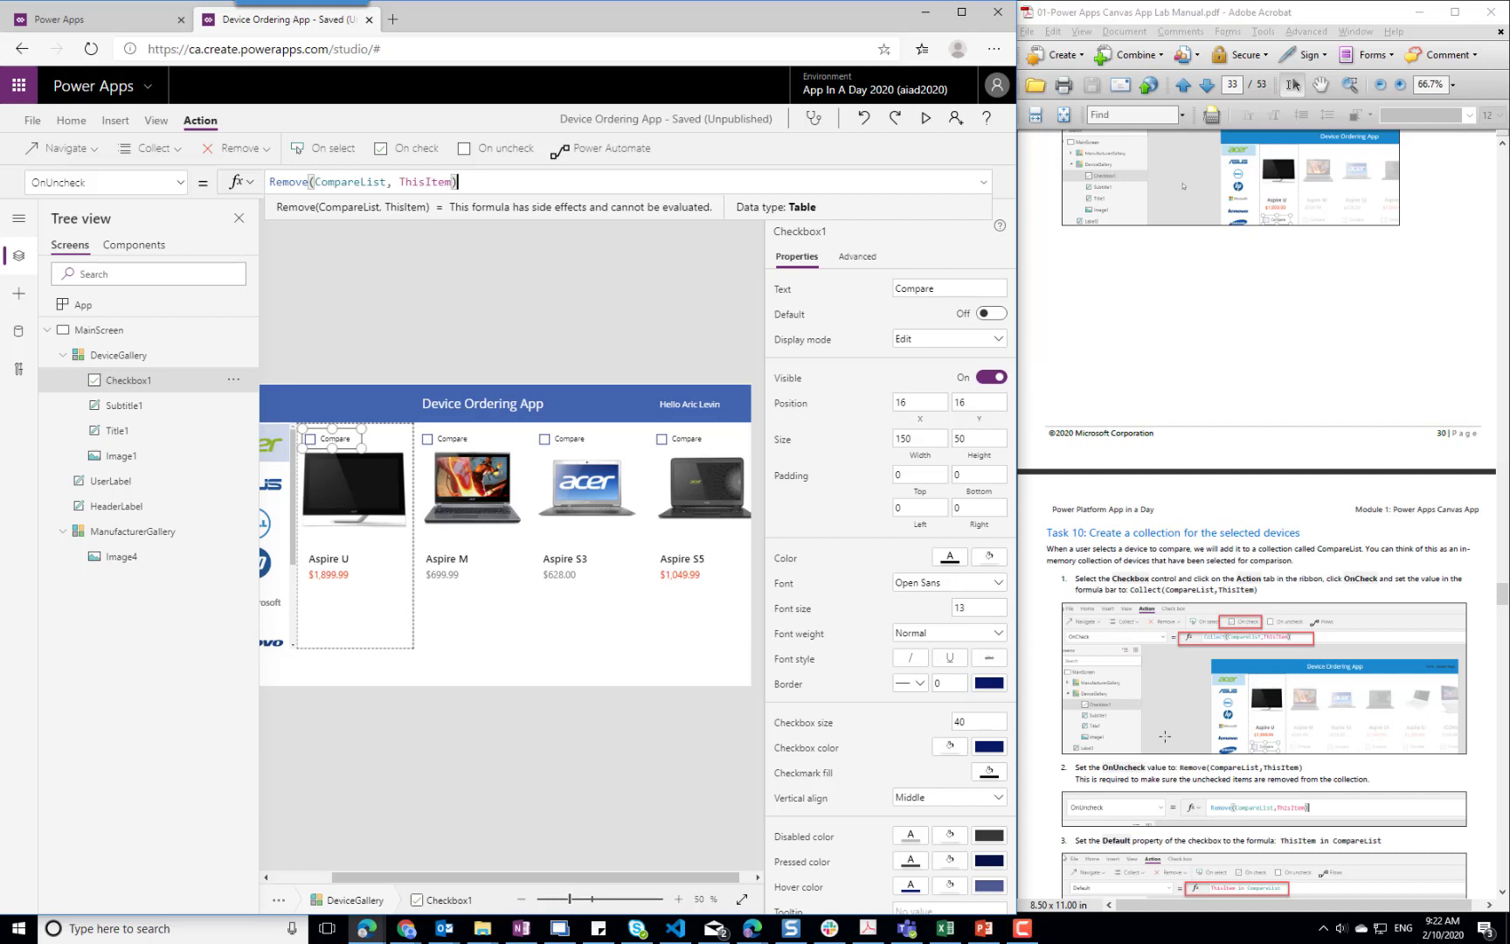
# Set the checkbox's Default property to the formula ThisItem in CompareList
pyautogui.click(181, 184)
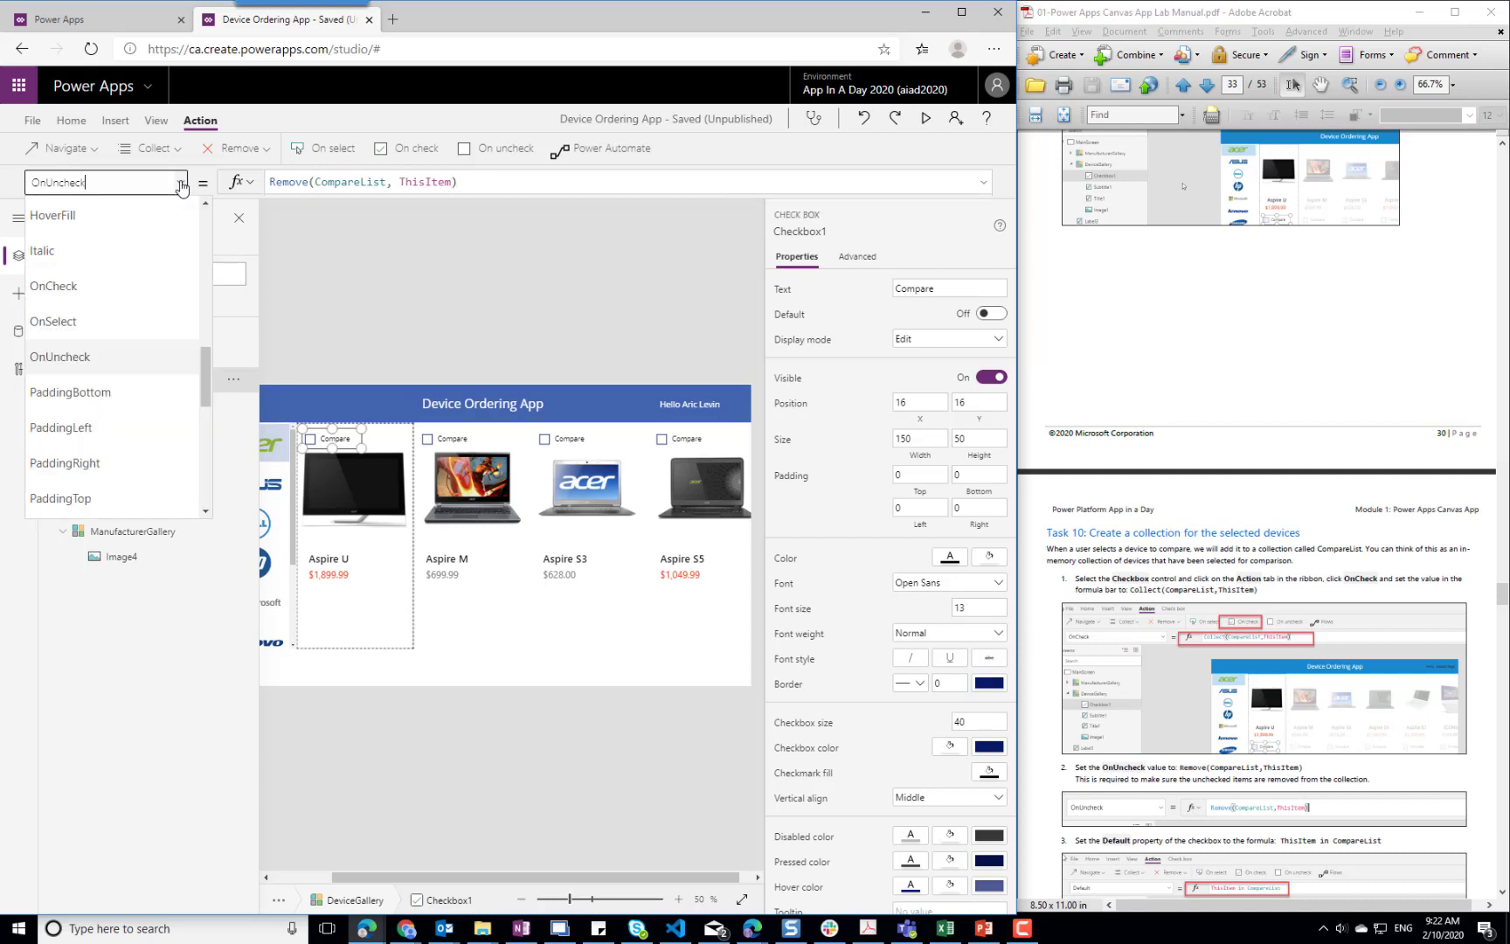
pyautogui.scroll(3, 150, 310)
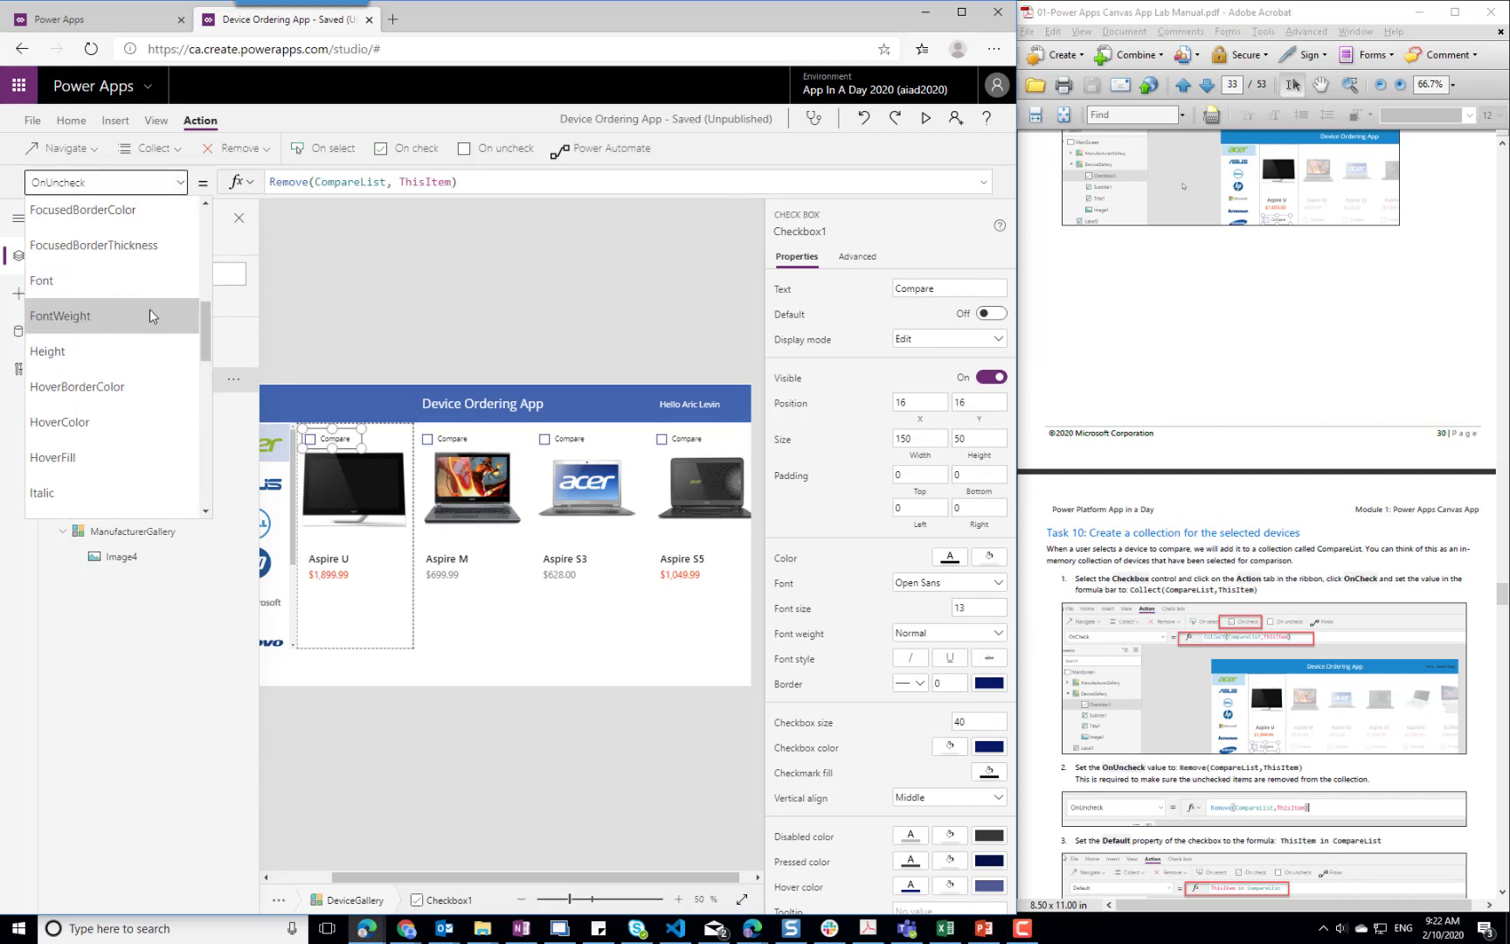
pyautogui.scroll(5, 150, 308)
pyautogui.click(71, 250)
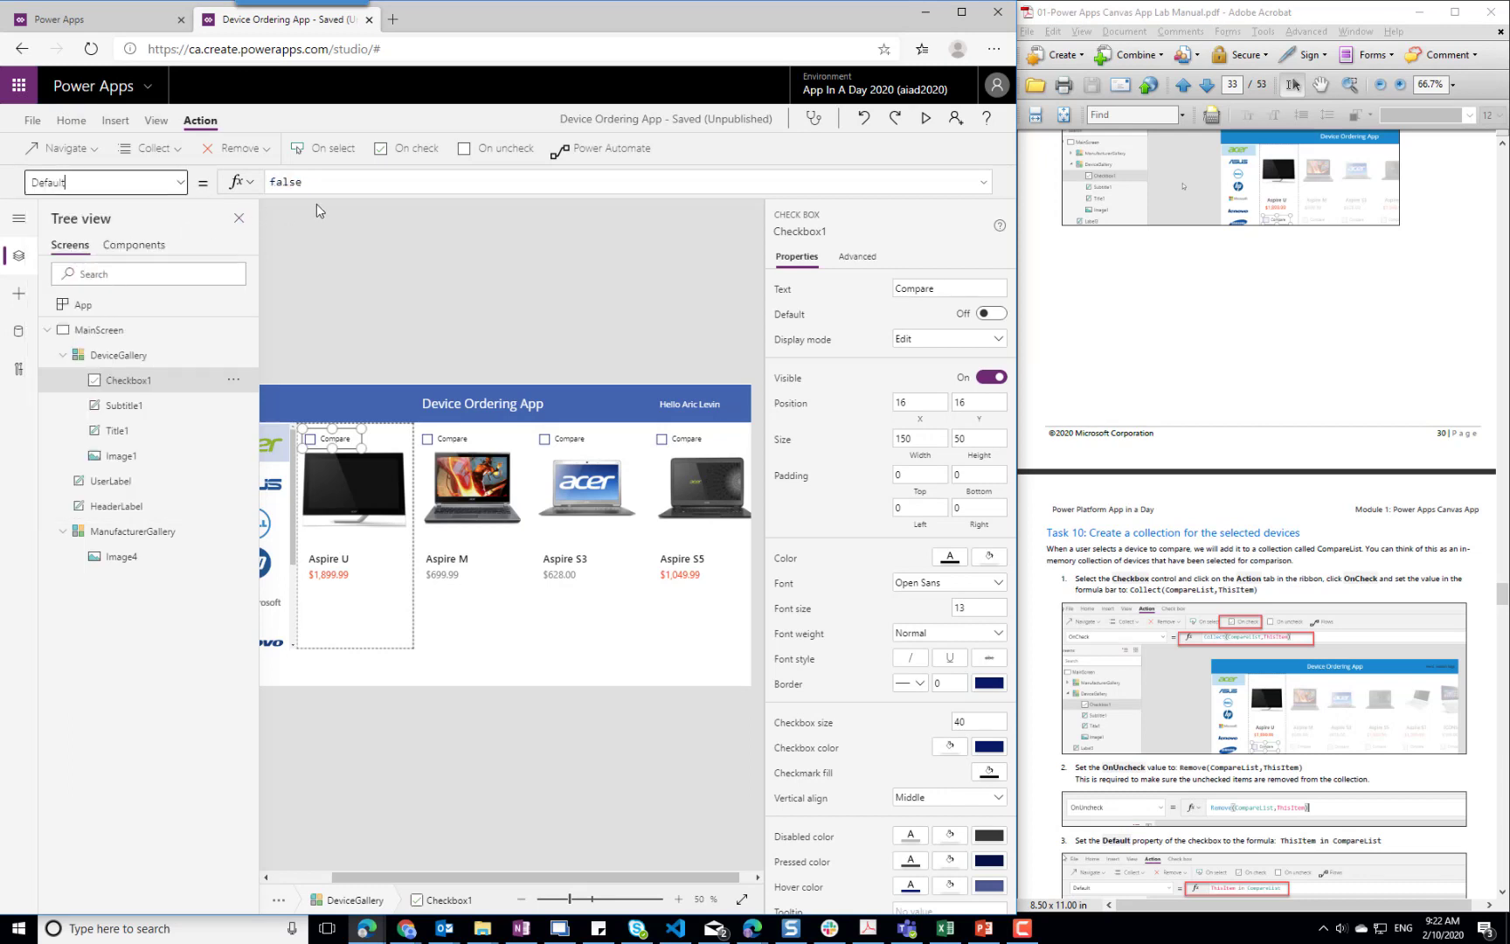
pyautogui.doubleClick(335, 175)
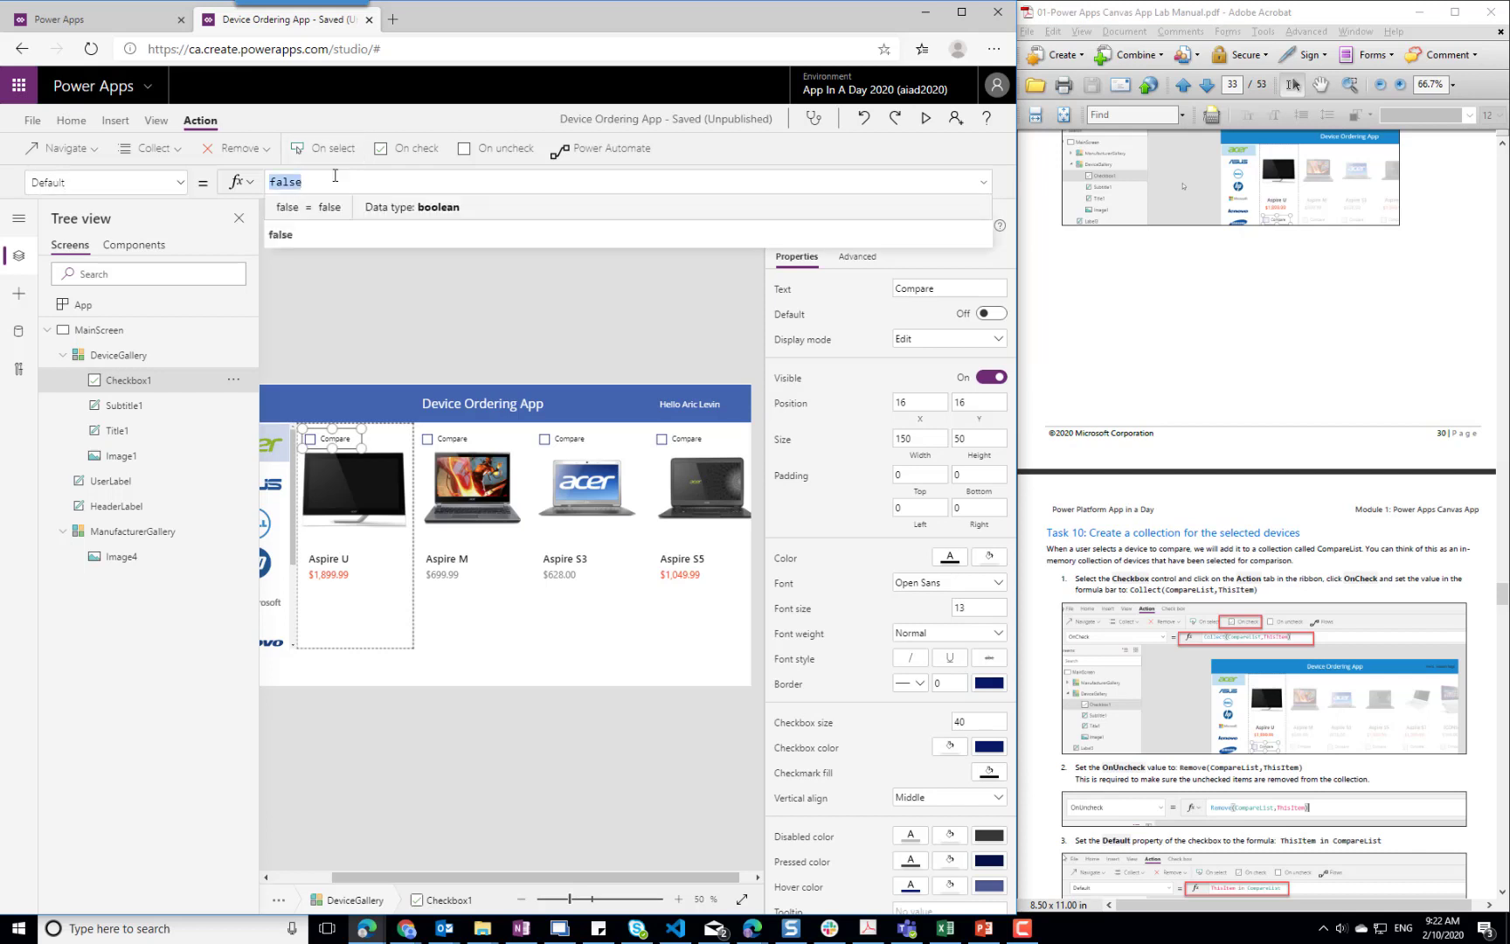
pyautogui.write('ThisItem i')
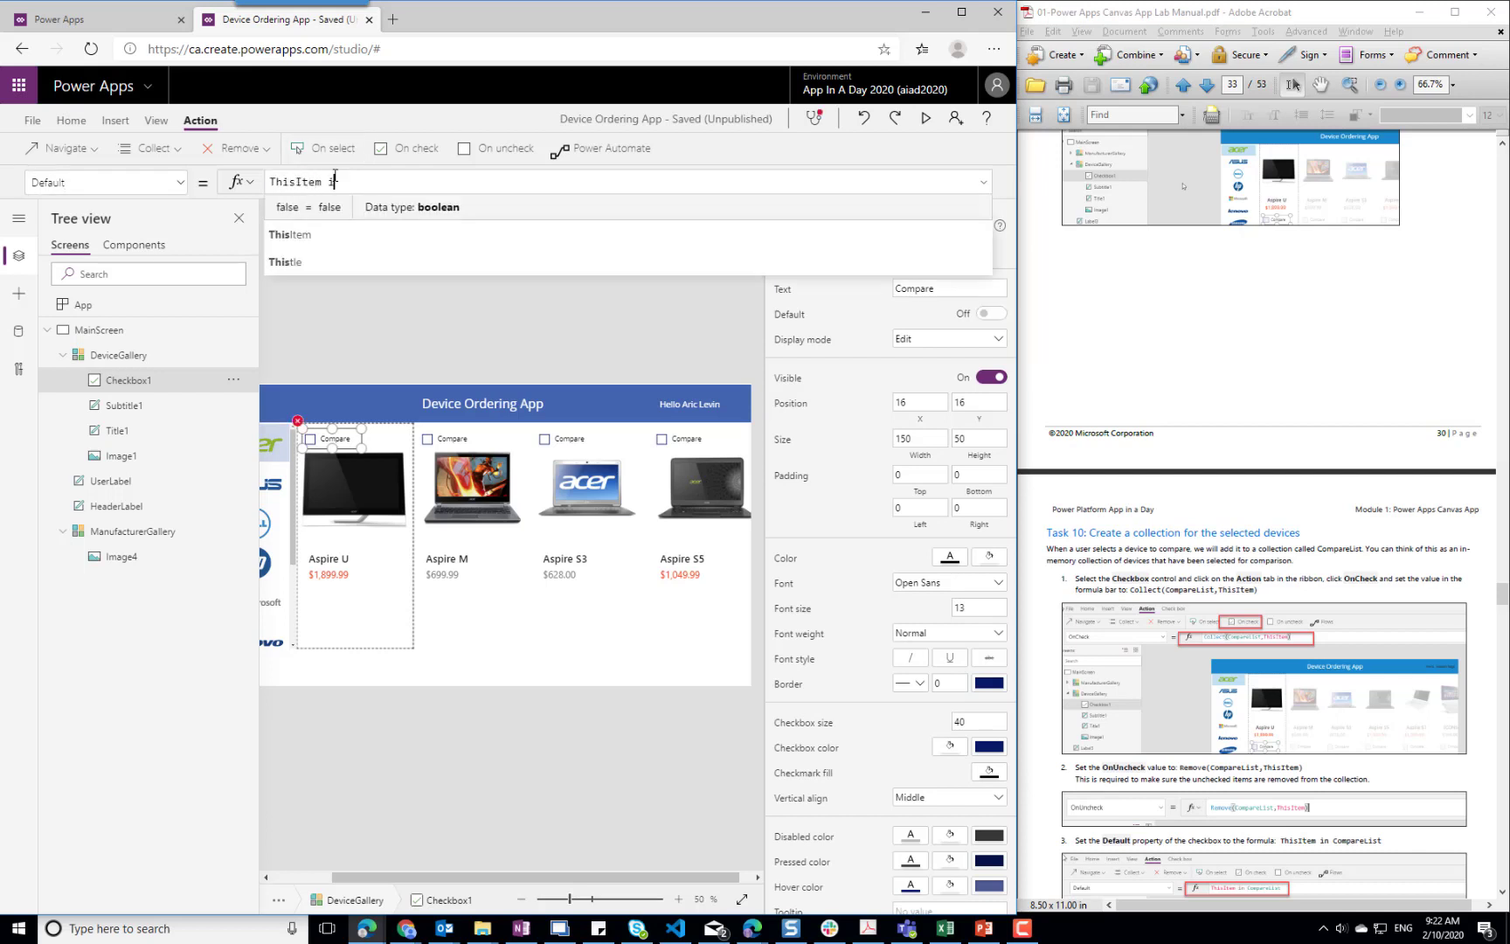
pyautogui.write('n CompareList')
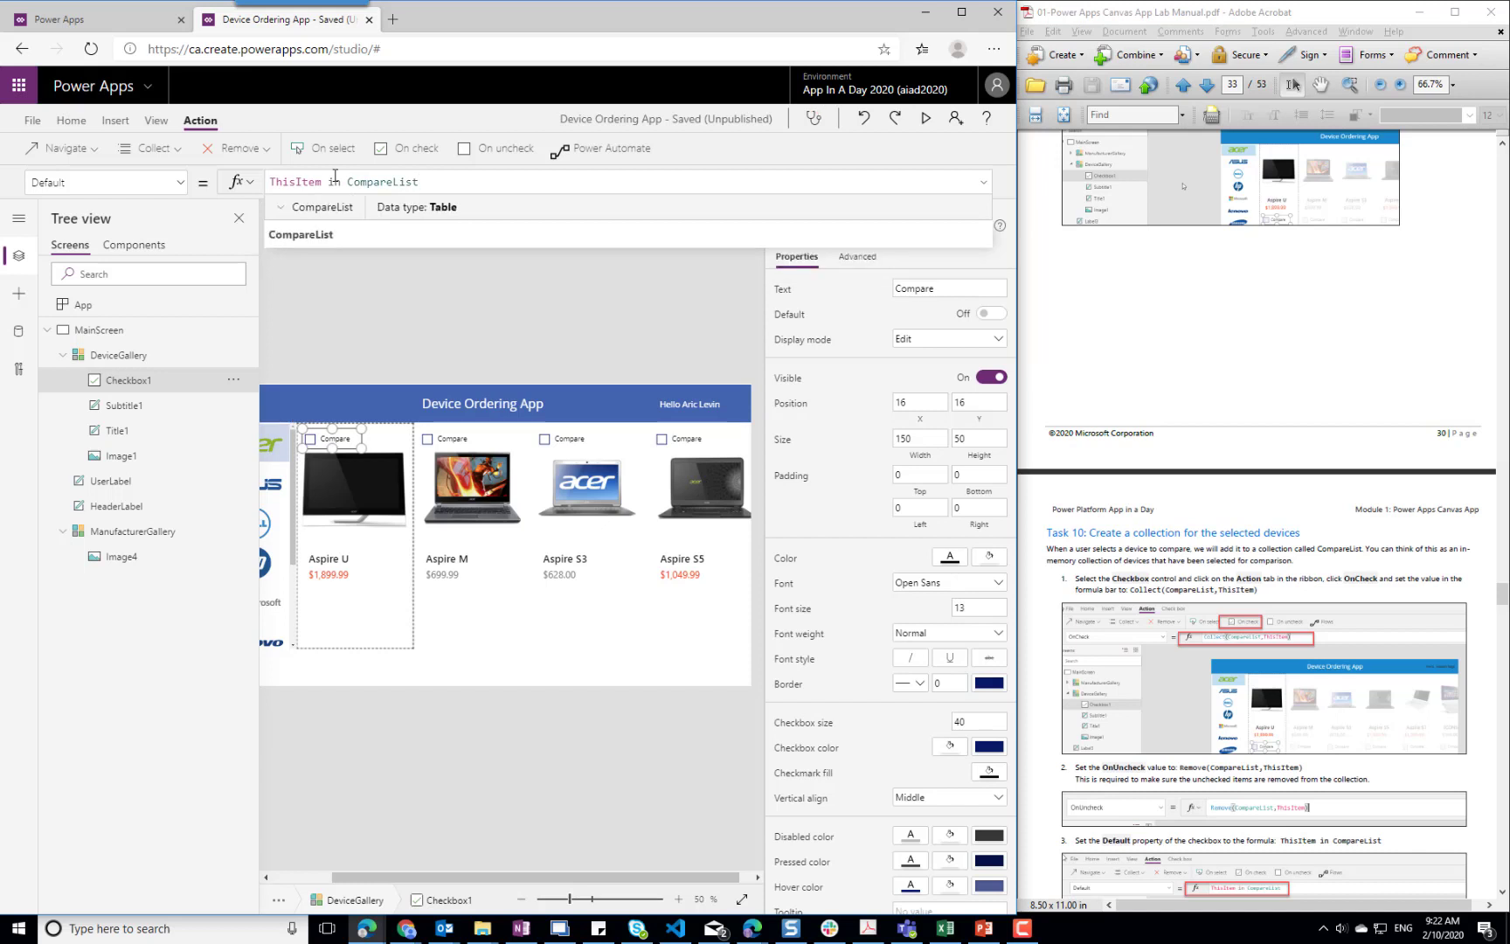
pyautogui.click(381, 321)
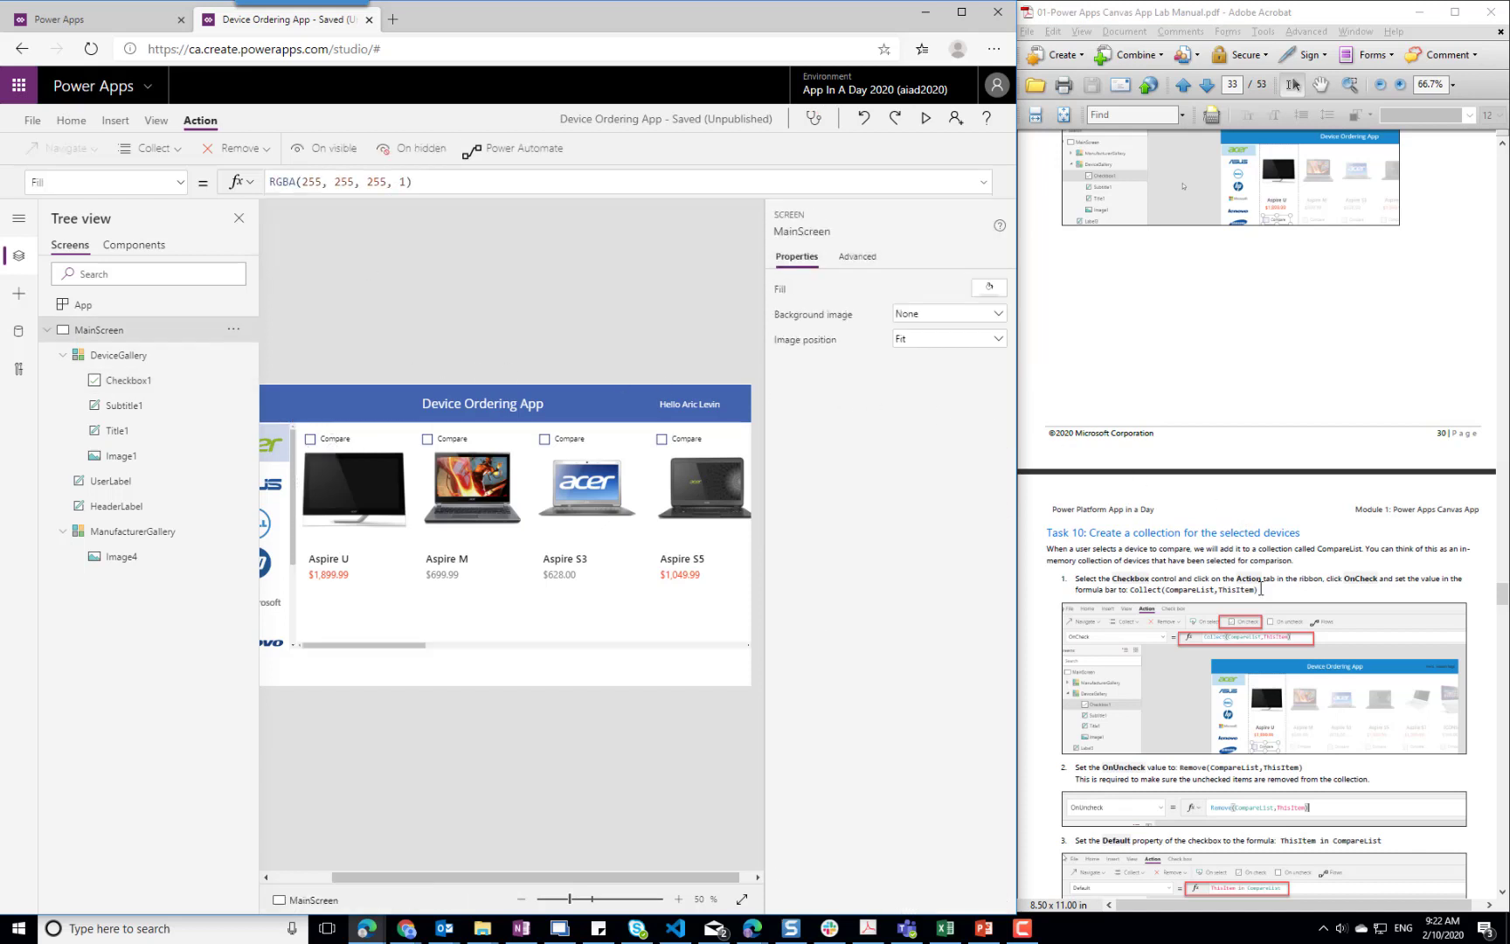
# Consult the collection test instructions in the lab manual and move the Compare checkbox below the price, to X 32, Y 416
pyautogui.click(1312, 571)
pyautogui.scroll(-5, 1312, 571)
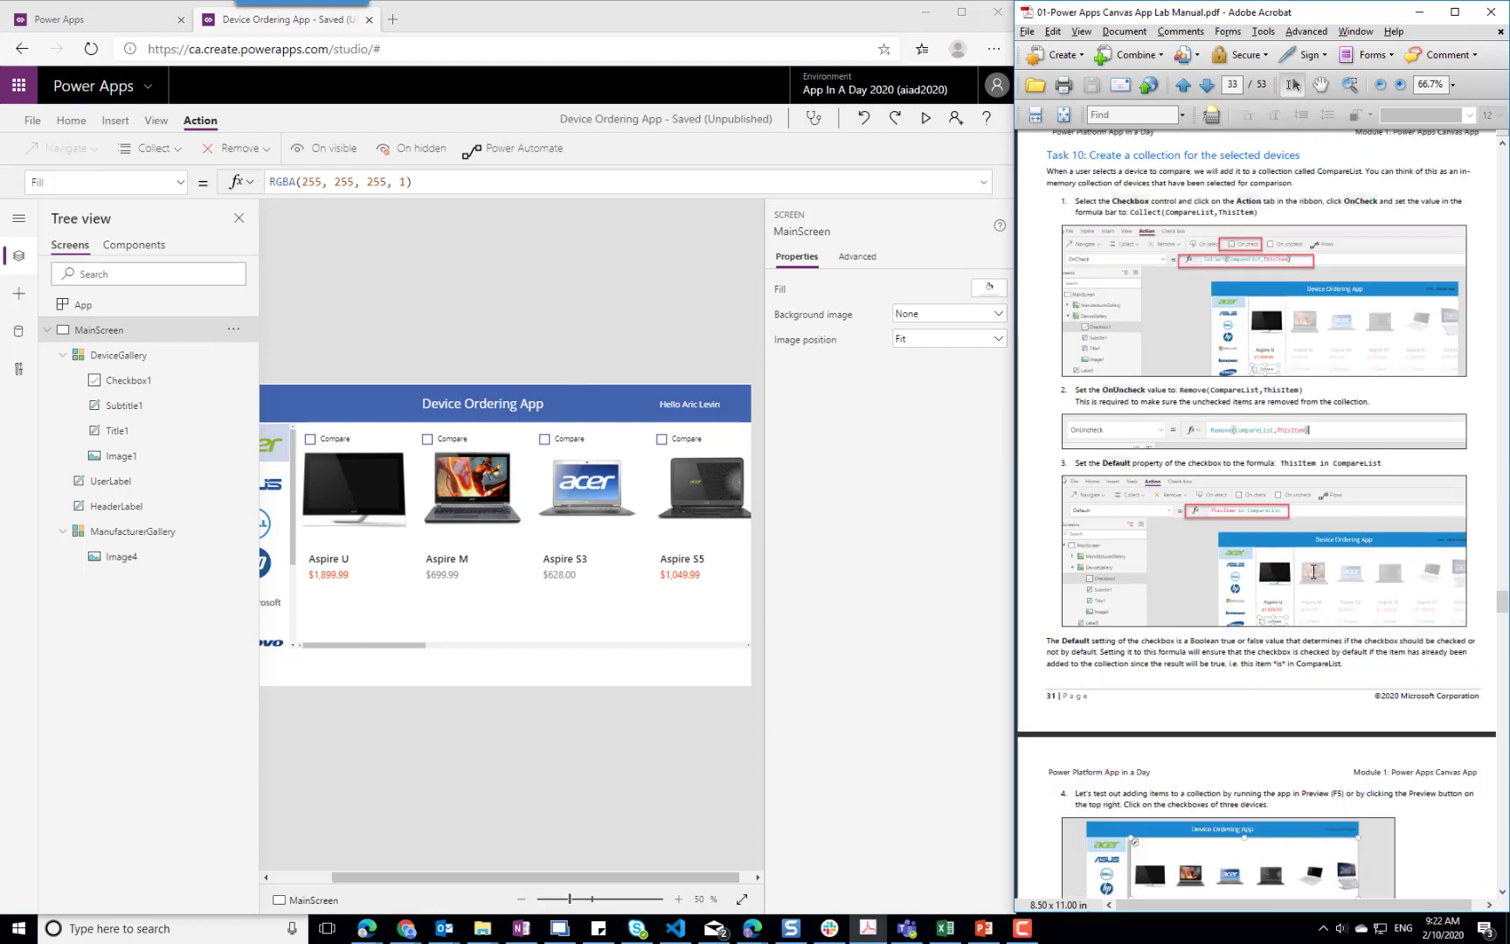
pyautogui.scroll(-3, 1312, 571)
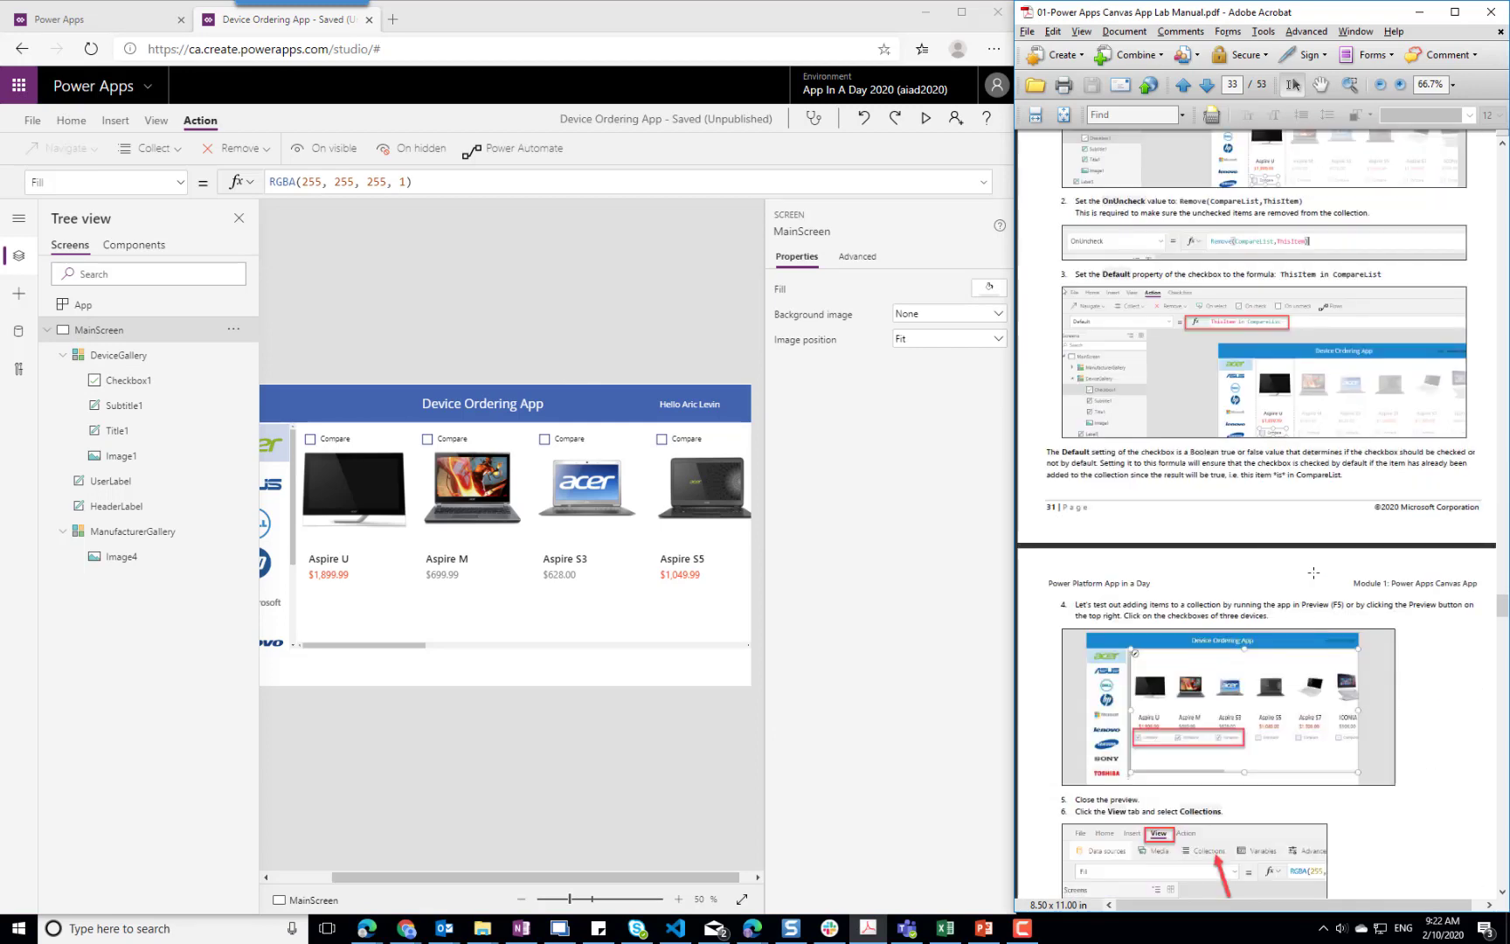
pyautogui.click(332, 435)
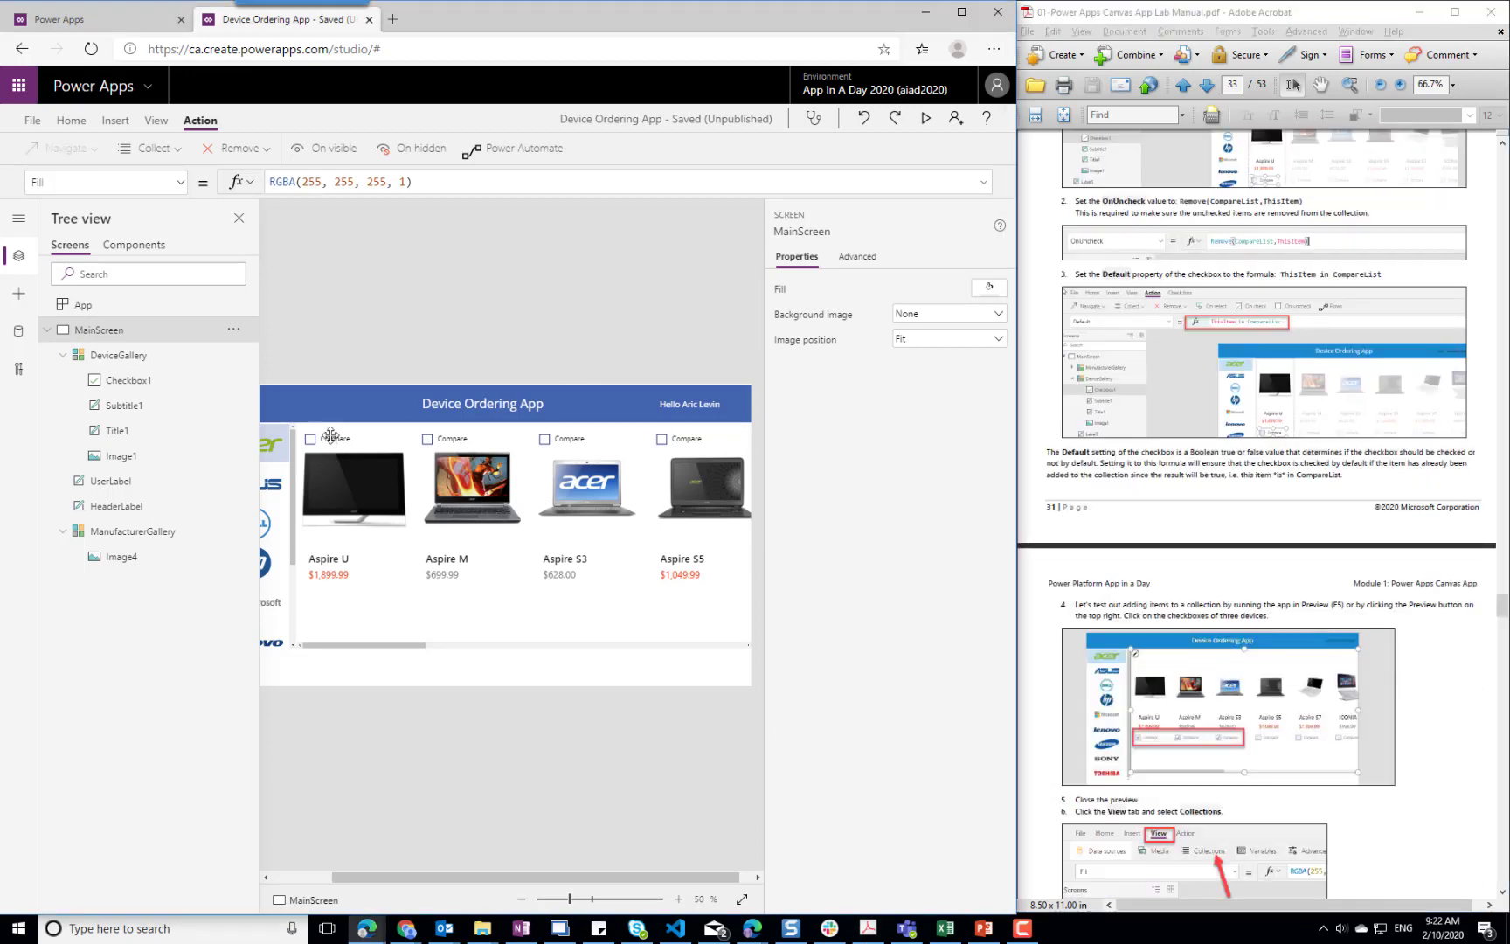
pyautogui.click(331, 436)
pyautogui.moveTo(331, 435); pyautogui.dragTo(340, 595)
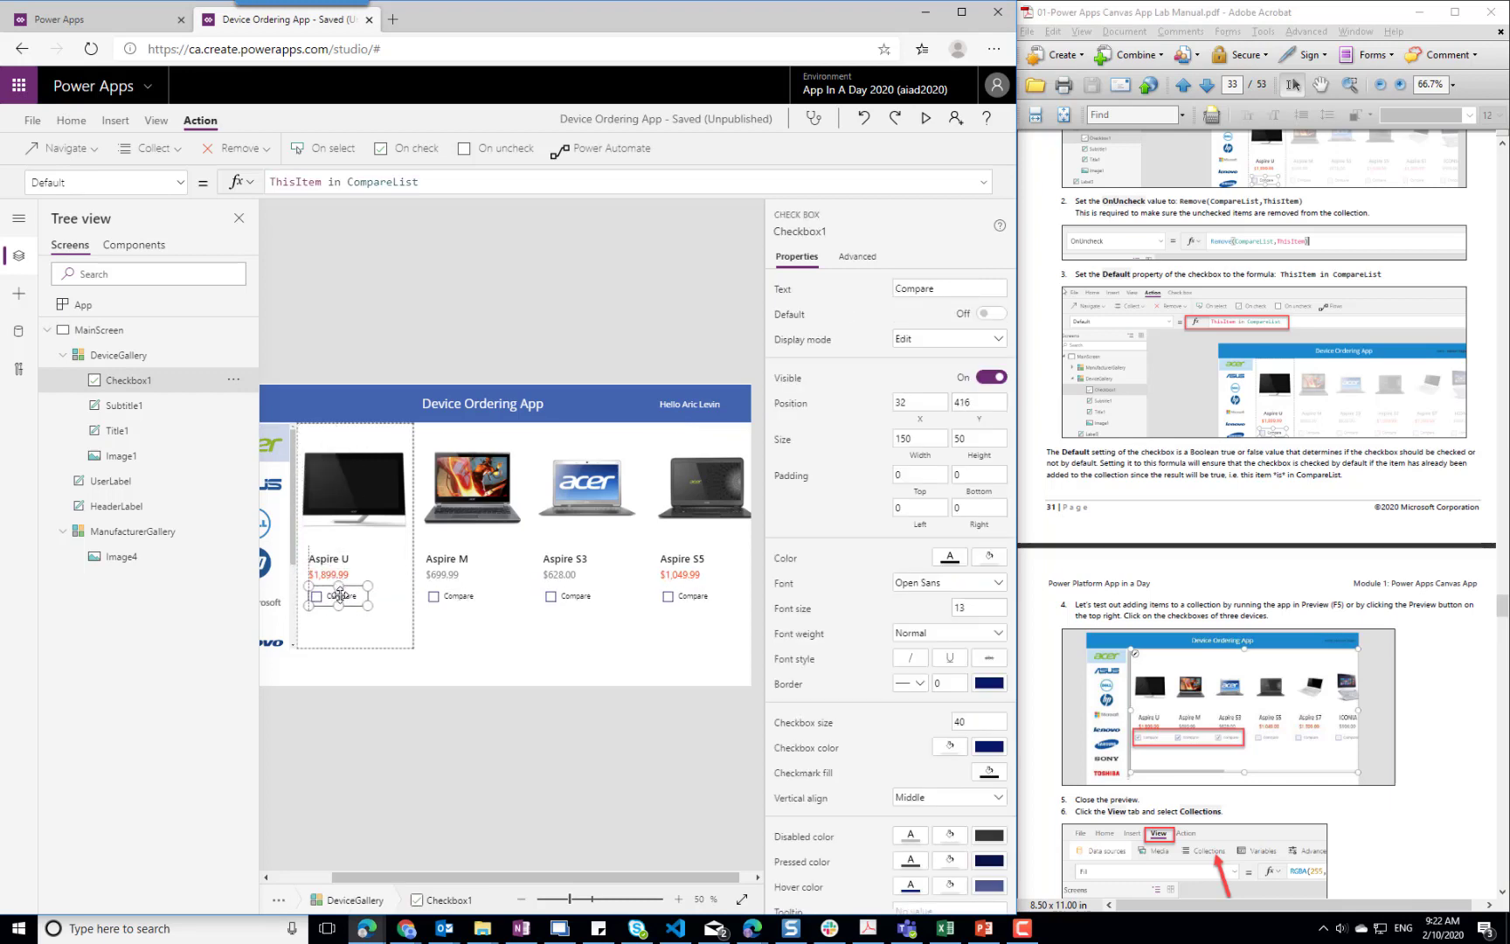
# Shorten the device image in the gallery template from its lower edge and move the Compare checkbox up to Y 338
pyautogui.click(347, 465)
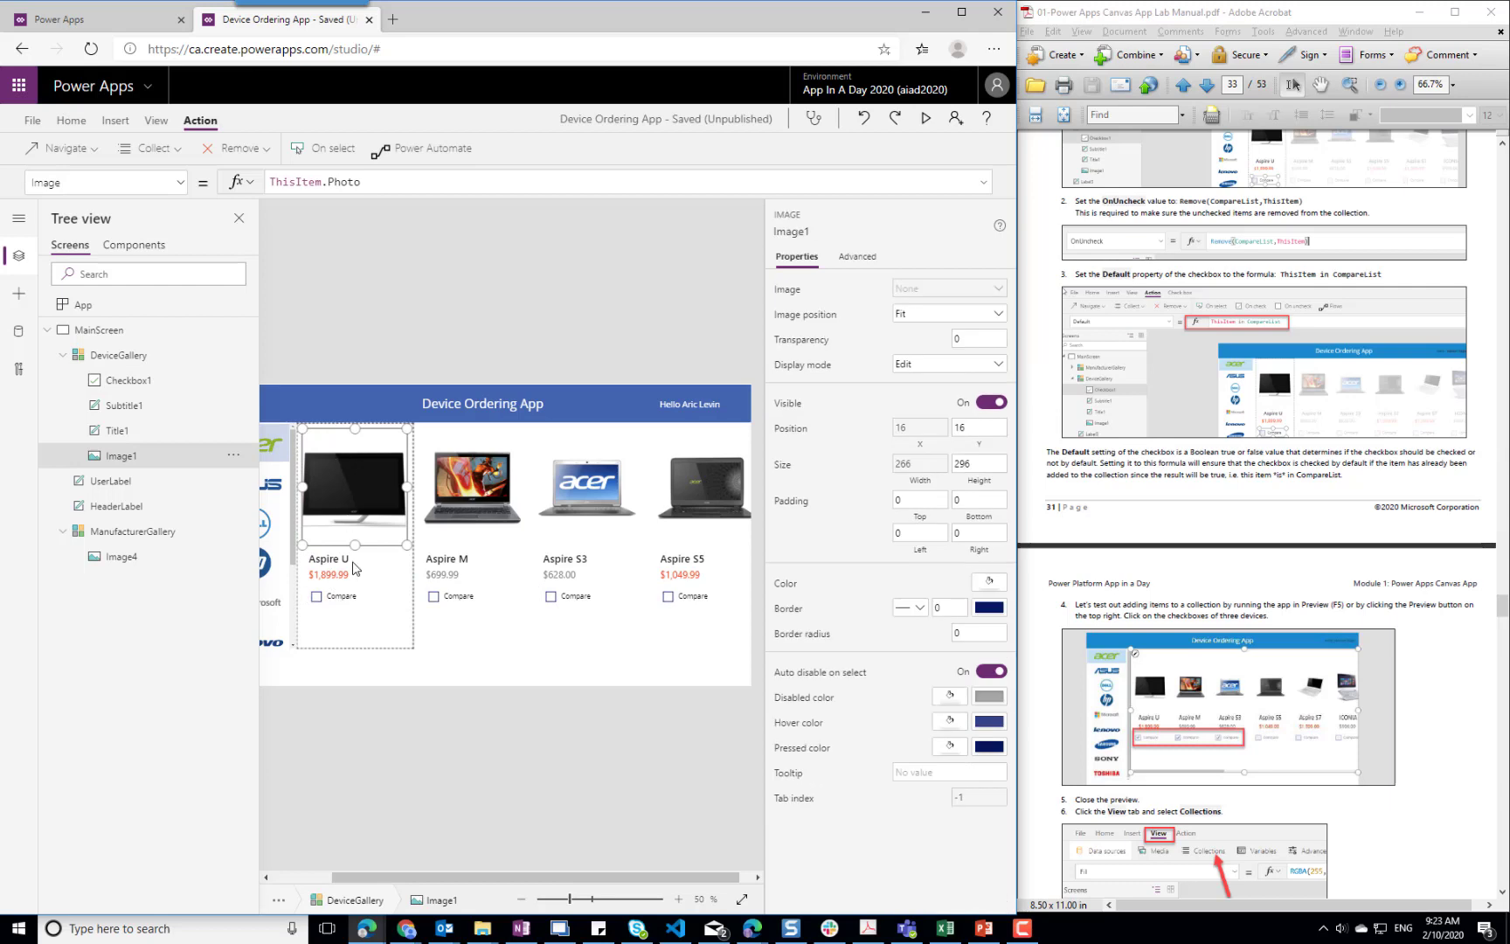
pyautogui.moveTo(355, 544); pyautogui.dragTo(356, 519)
pyautogui.click(337, 595)
pyautogui.moveTo(337, 595); pyautogui.dragTo(337, 561)
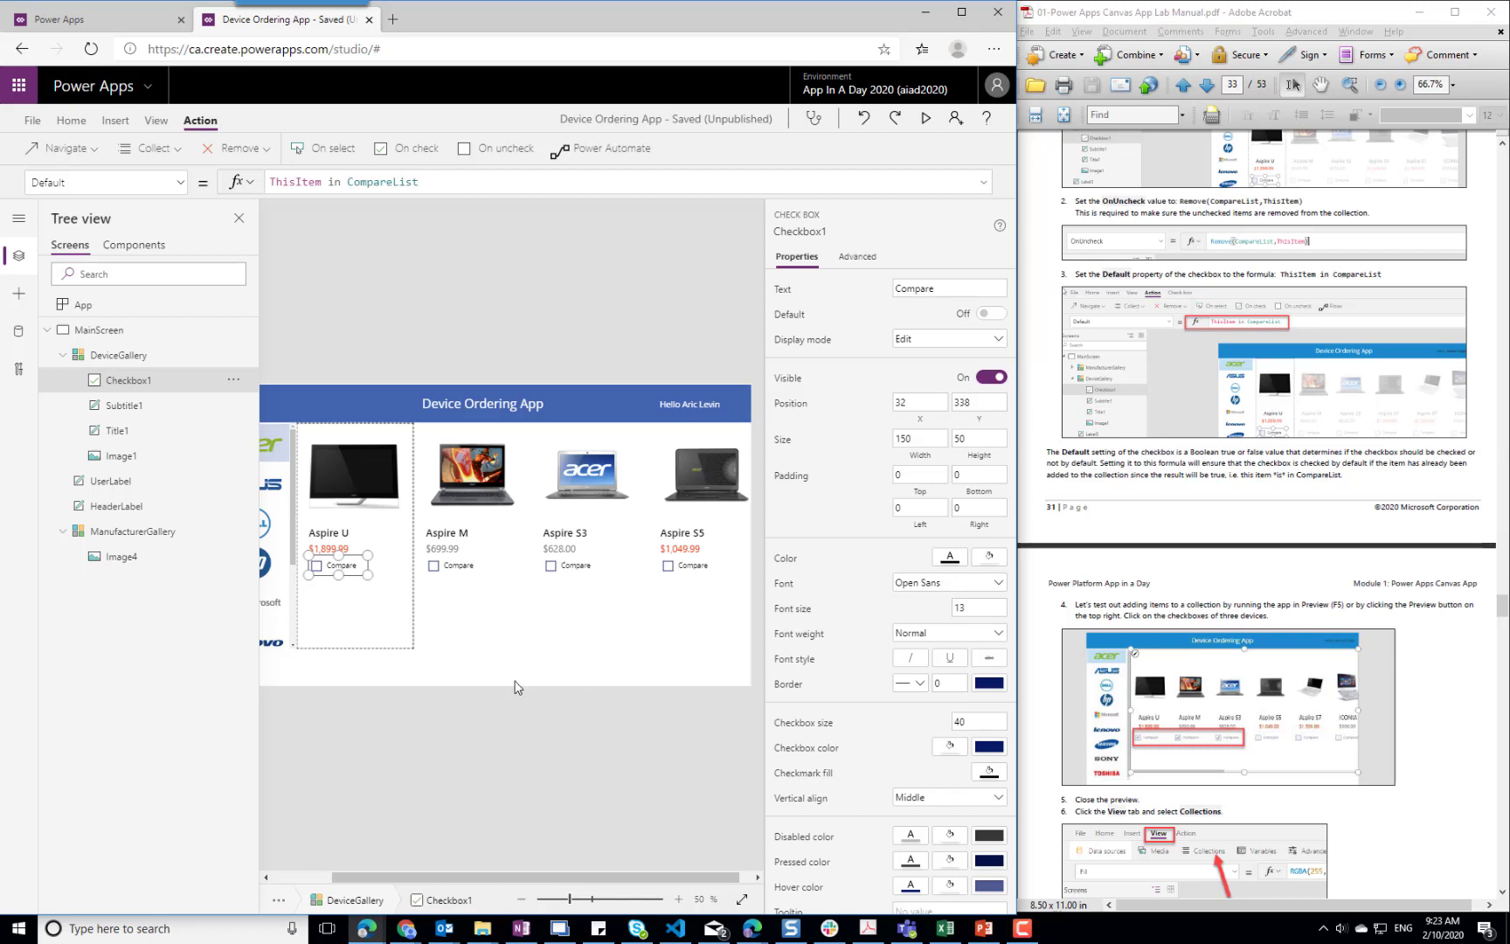
# Tick the Compare checkboxes of Aspire U and Aspire M in the device gallery
pyautogui.keyDown('alt'); pyautogui.click(313, 566); pyautogui.keyUp('alt')
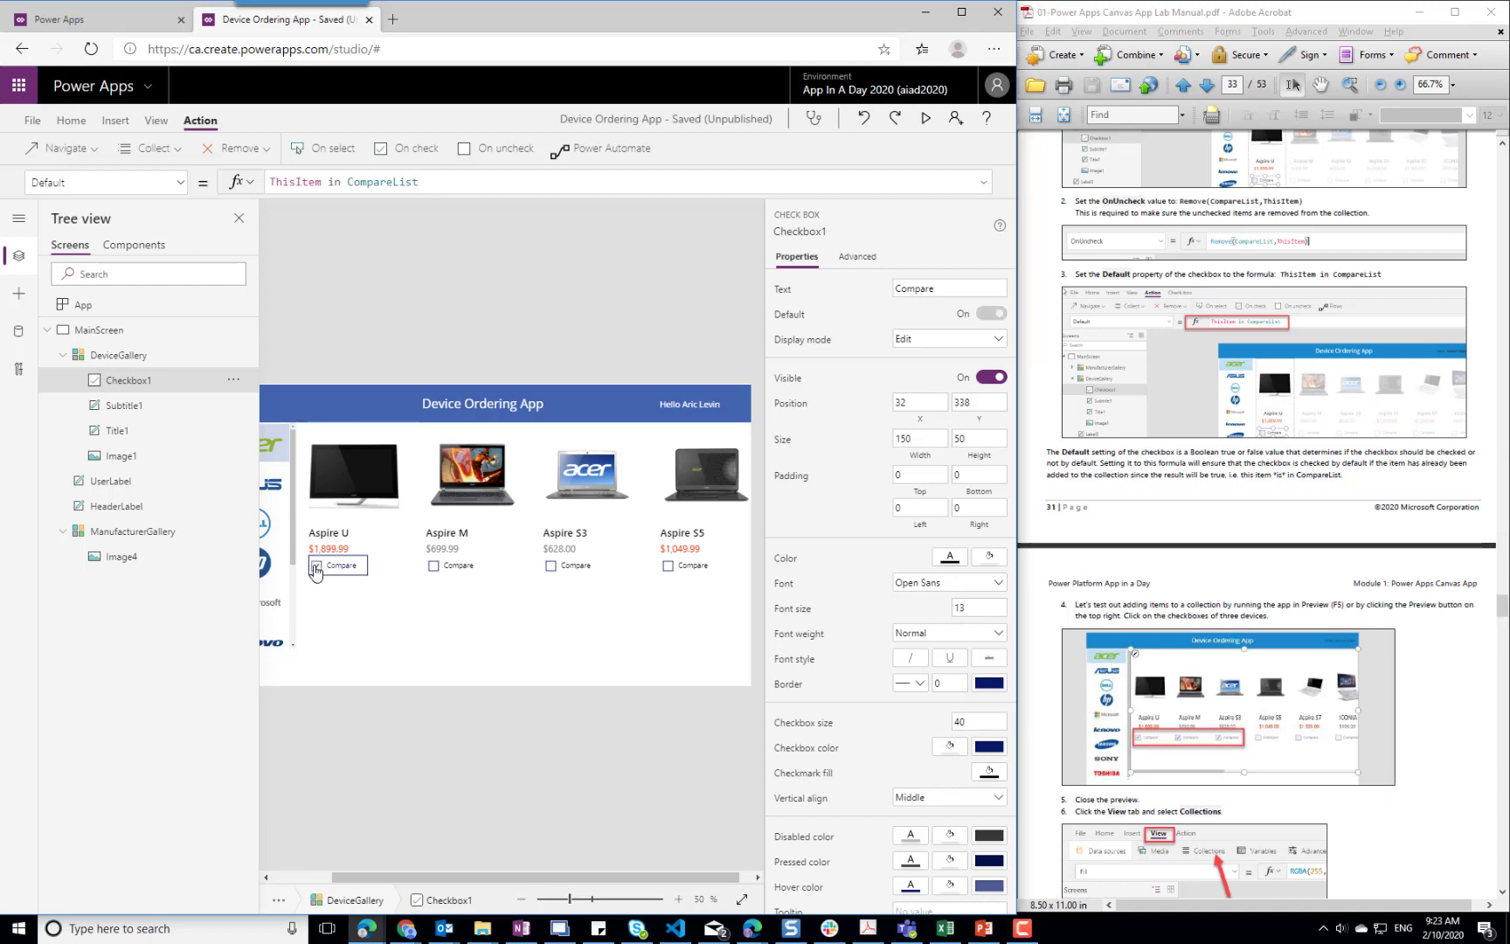
pyautogui.keyDown('alt'); pyautogui.click(433, 566); pyautogui.keyUp('alt')
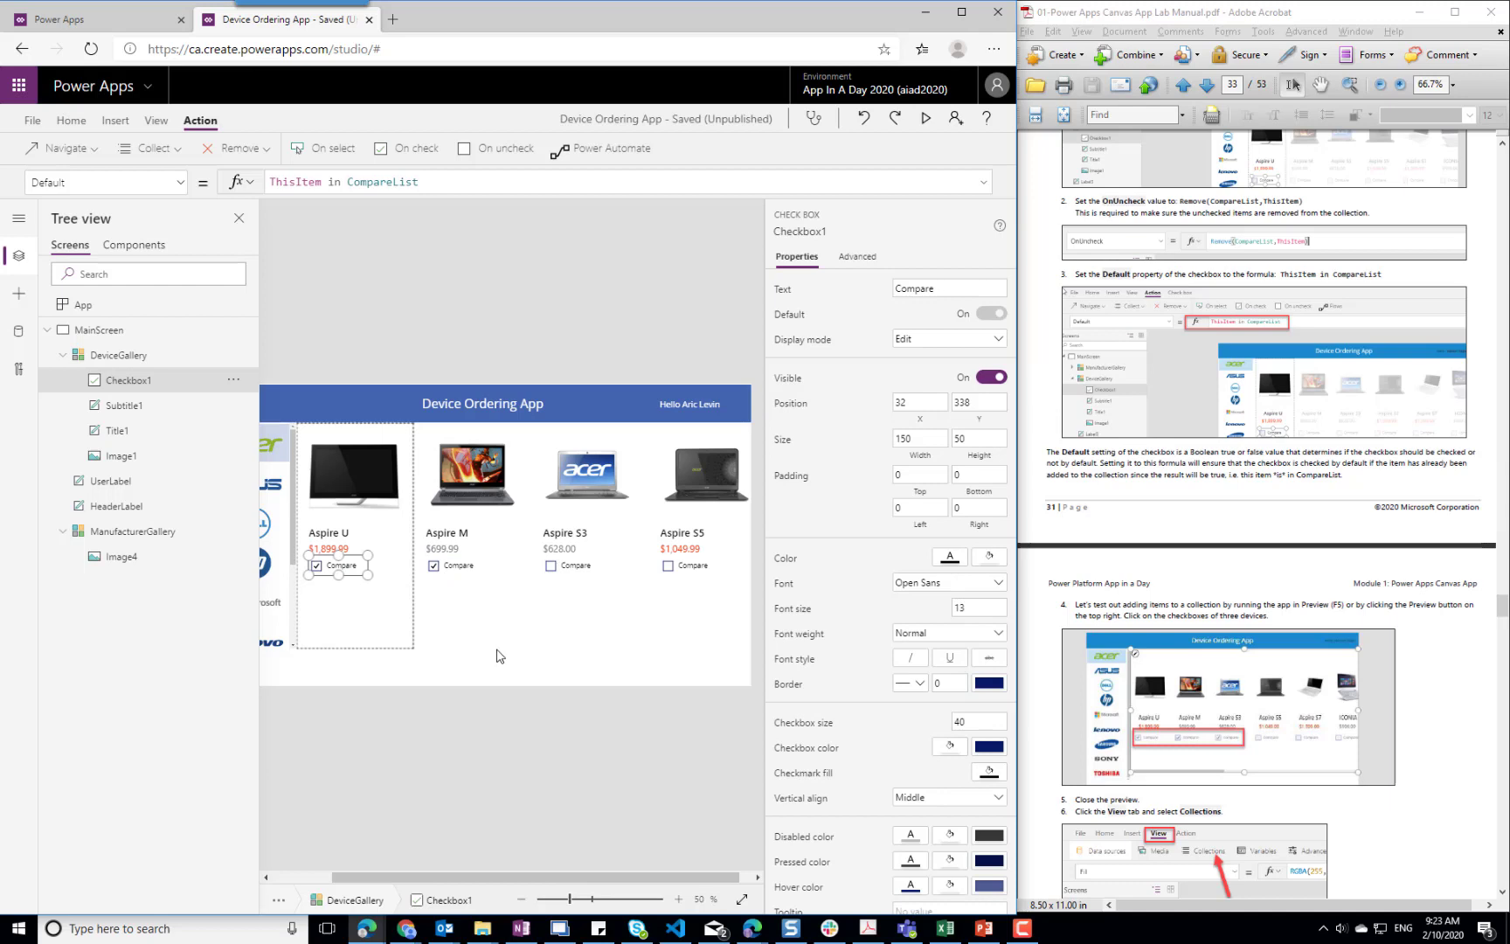
# Preview the contents of the CompareList collection and return to the app canvas
pyautogui.click(156, 122)
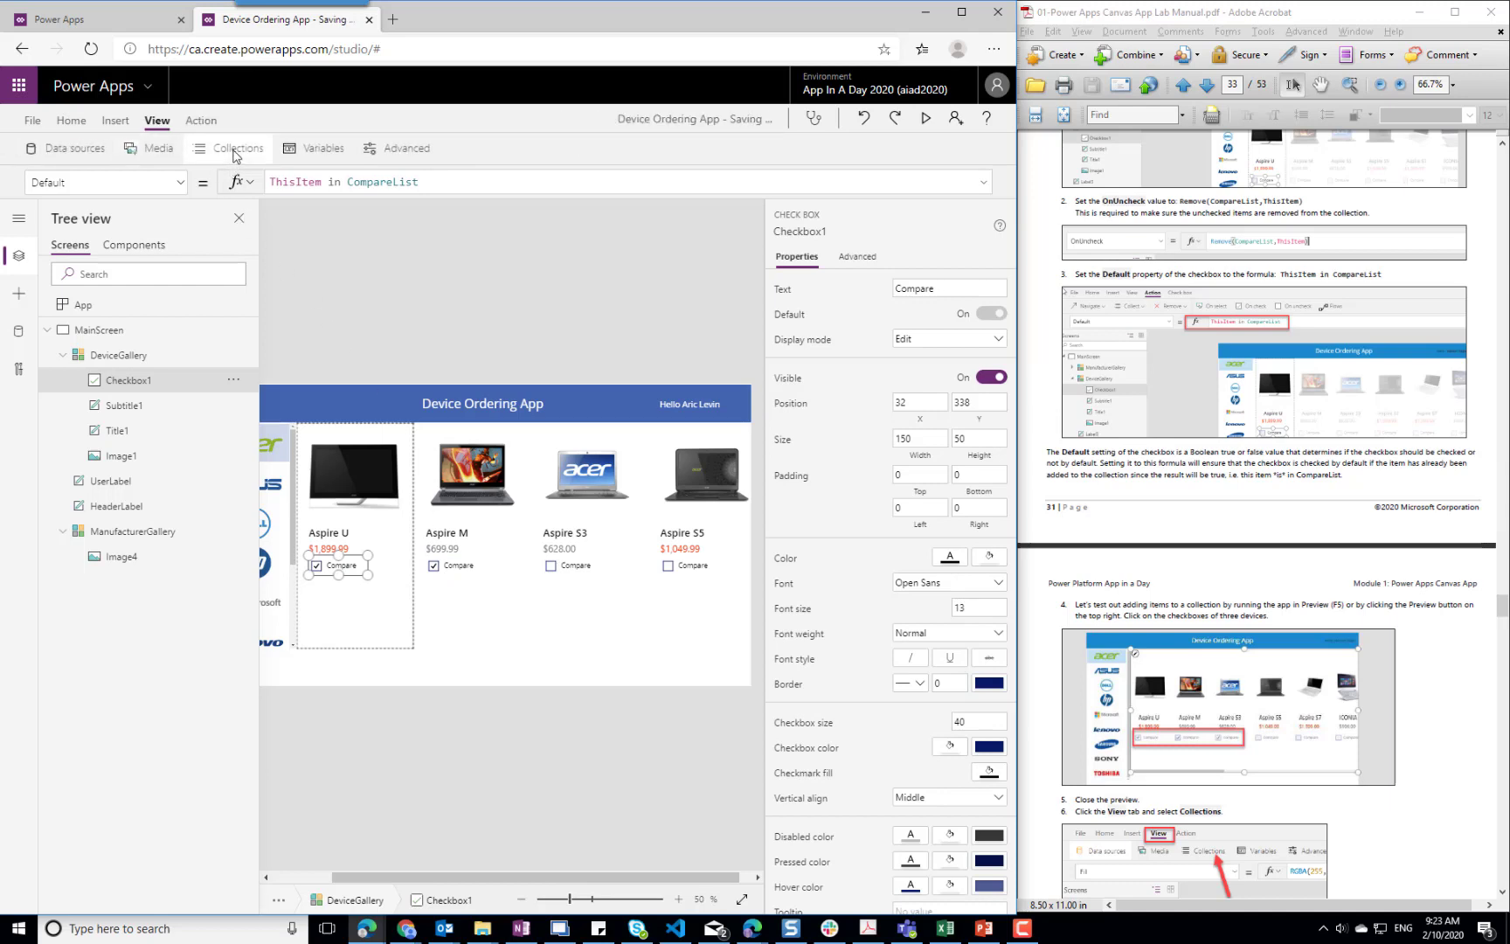
pyautogui.click(206, 148)
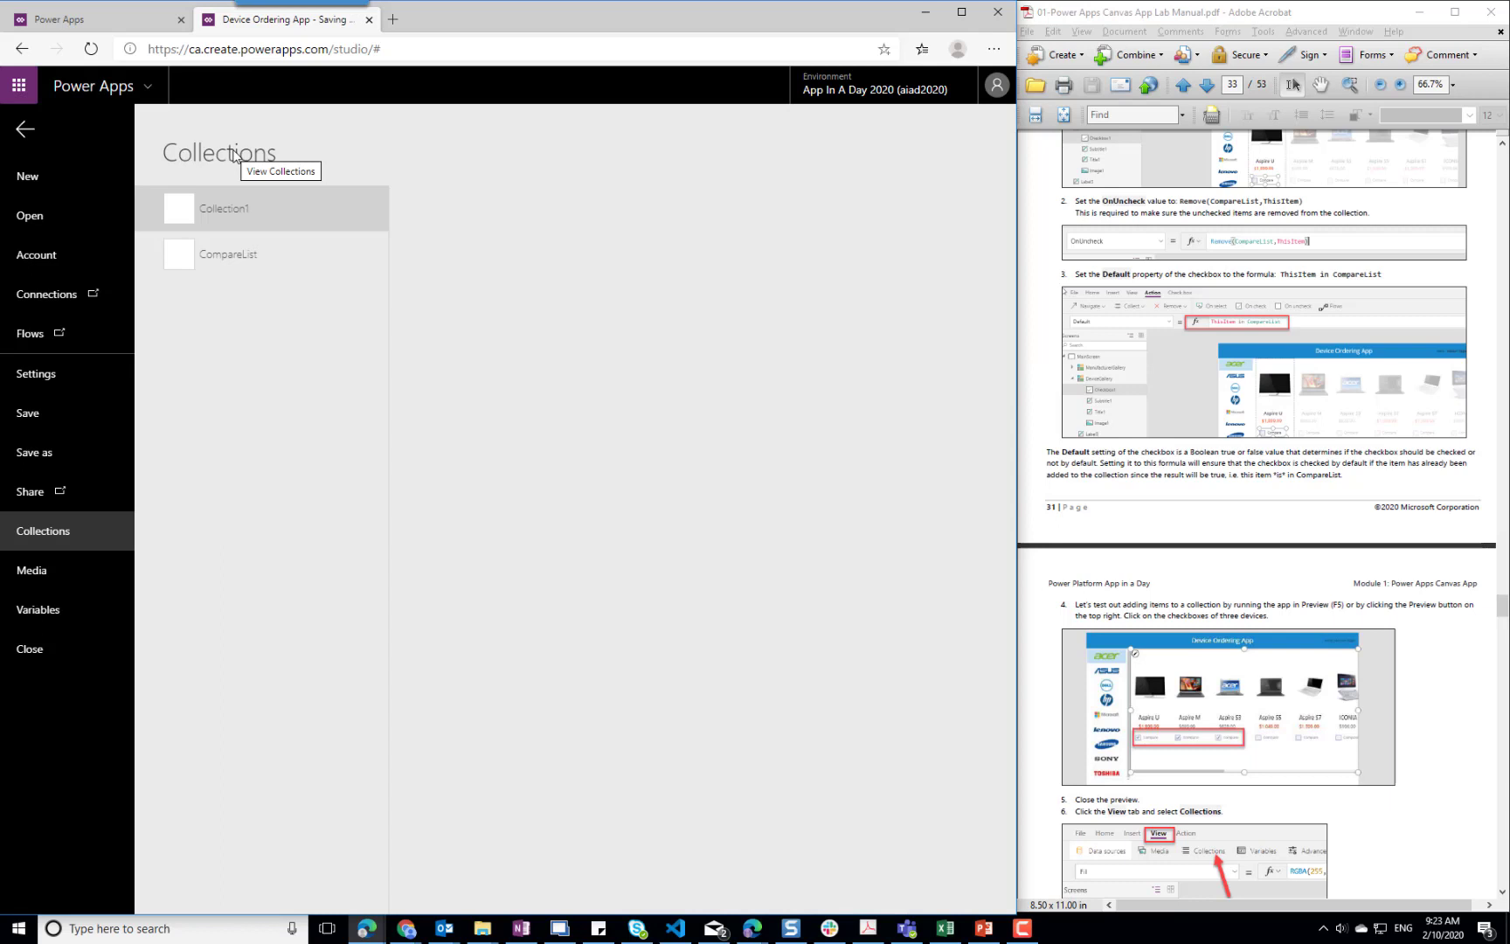
pyautogui.click(232, 255)
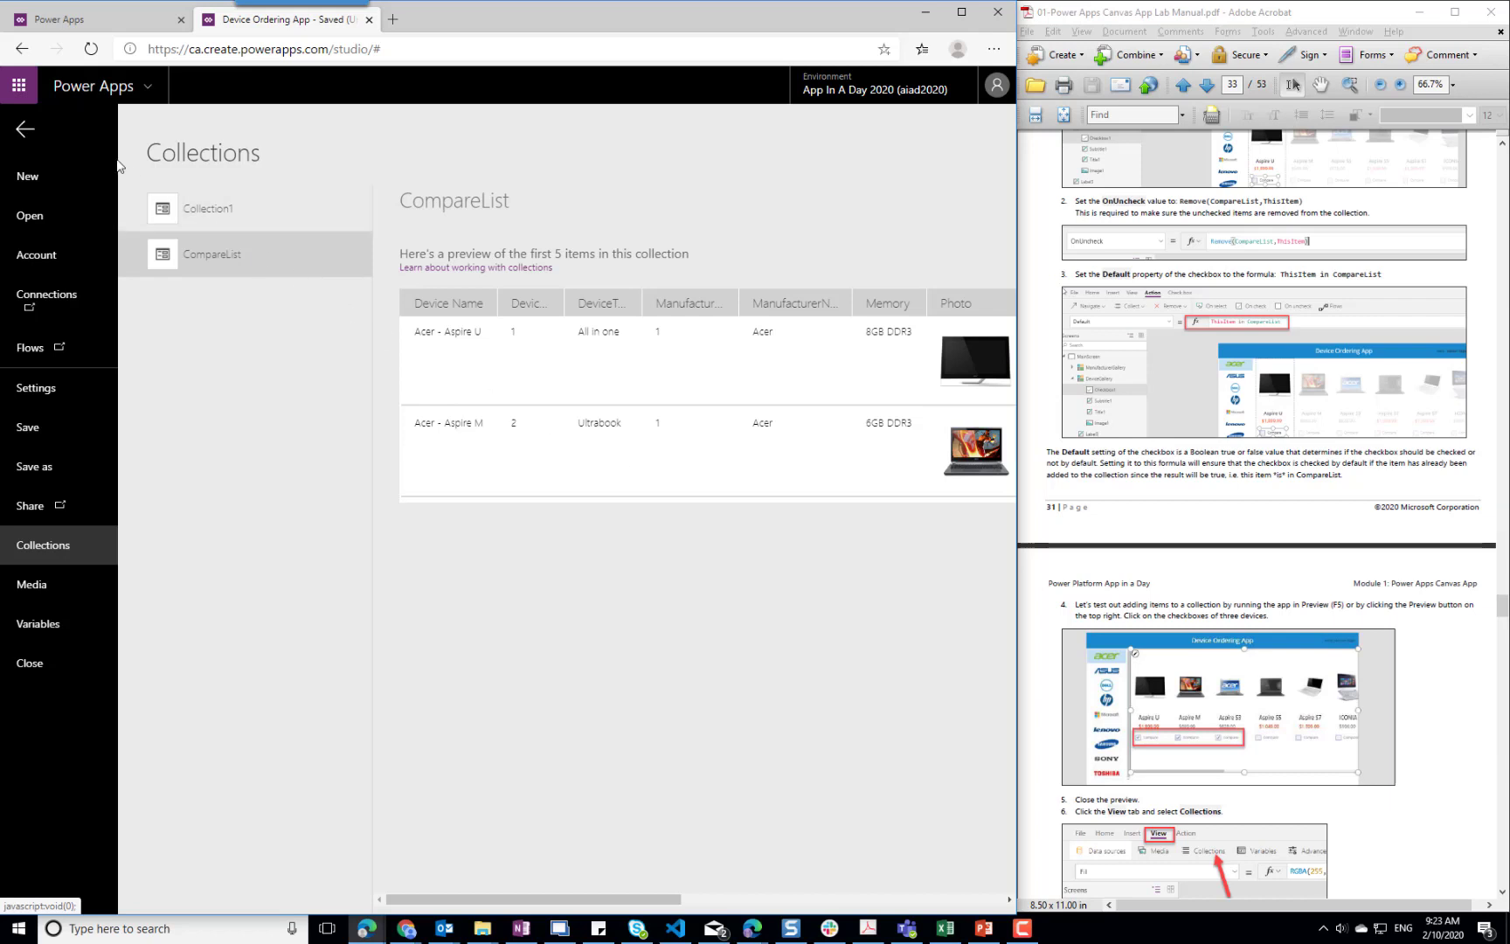
pyautogui.click(23, 130)
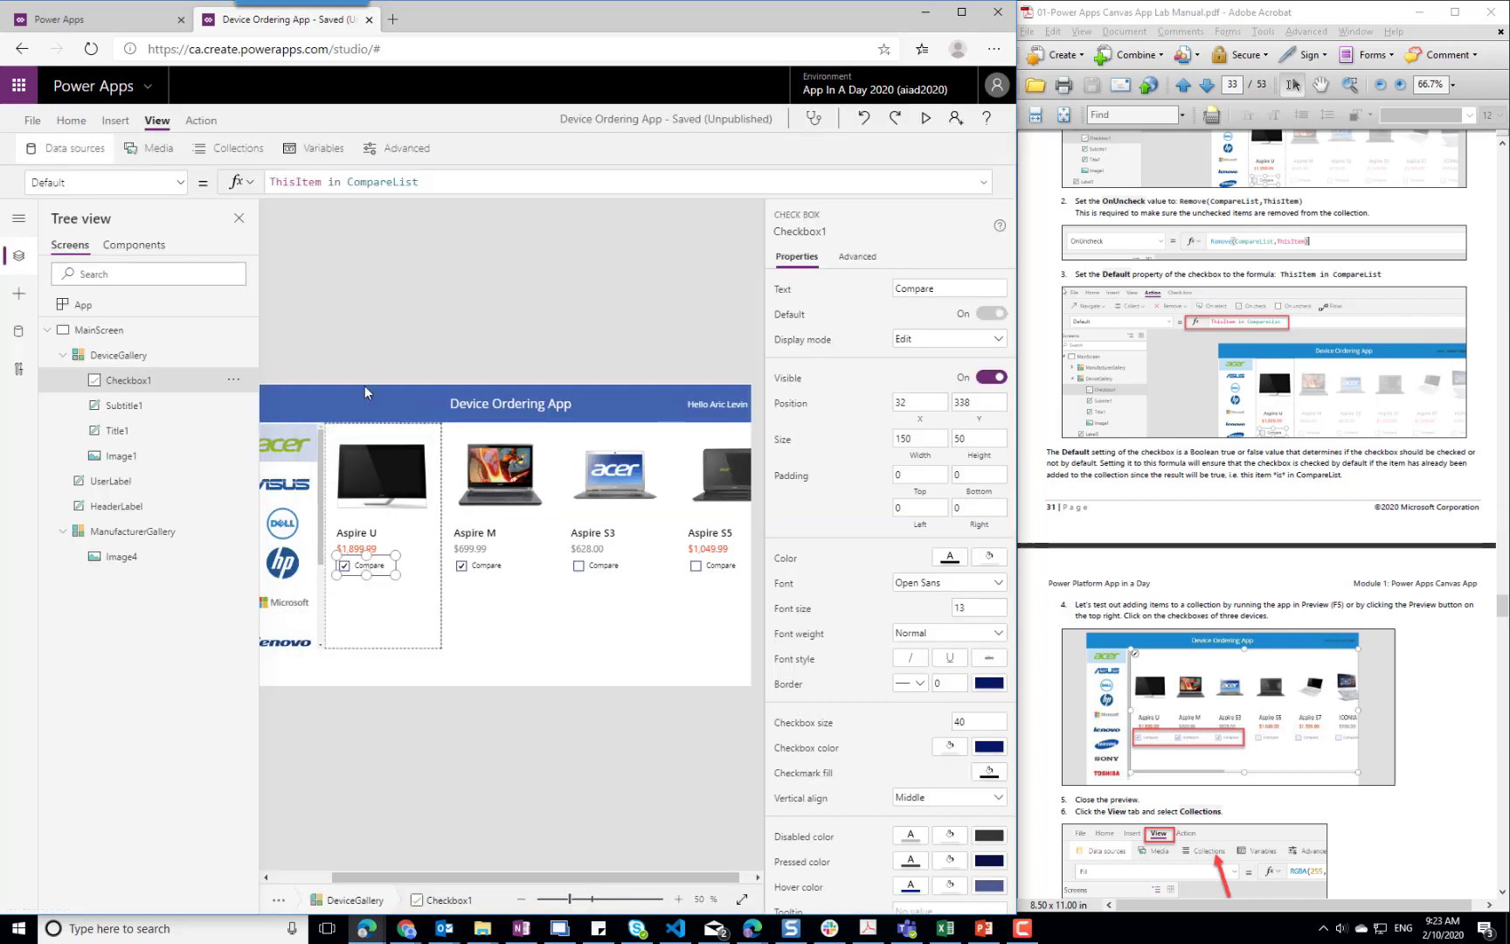
# Untick the Compare checkboxes of Aspire M and Aspire U, and check the CompareList collection's contents again
pyautogui.keyDown('alt'); pyautogui.click(479, 567); pyautogui.keyUp('alt')
pyautogui.keyDown('alt'); pyautogui.click(362, 566); pyautogui.keyUp('alt')
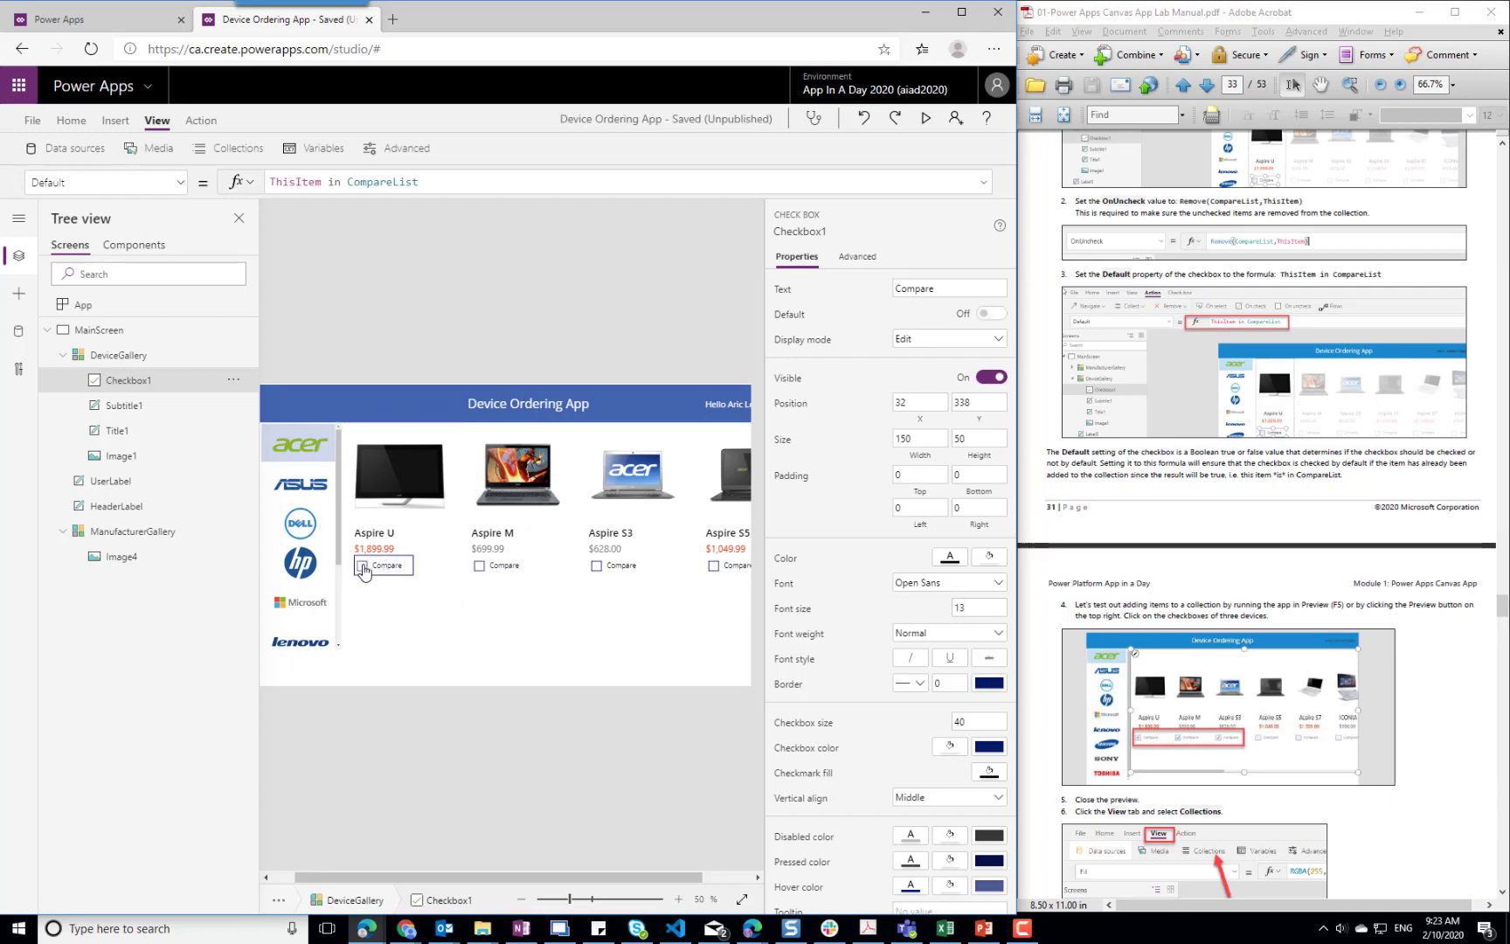
pyautogui.click(234, 149)
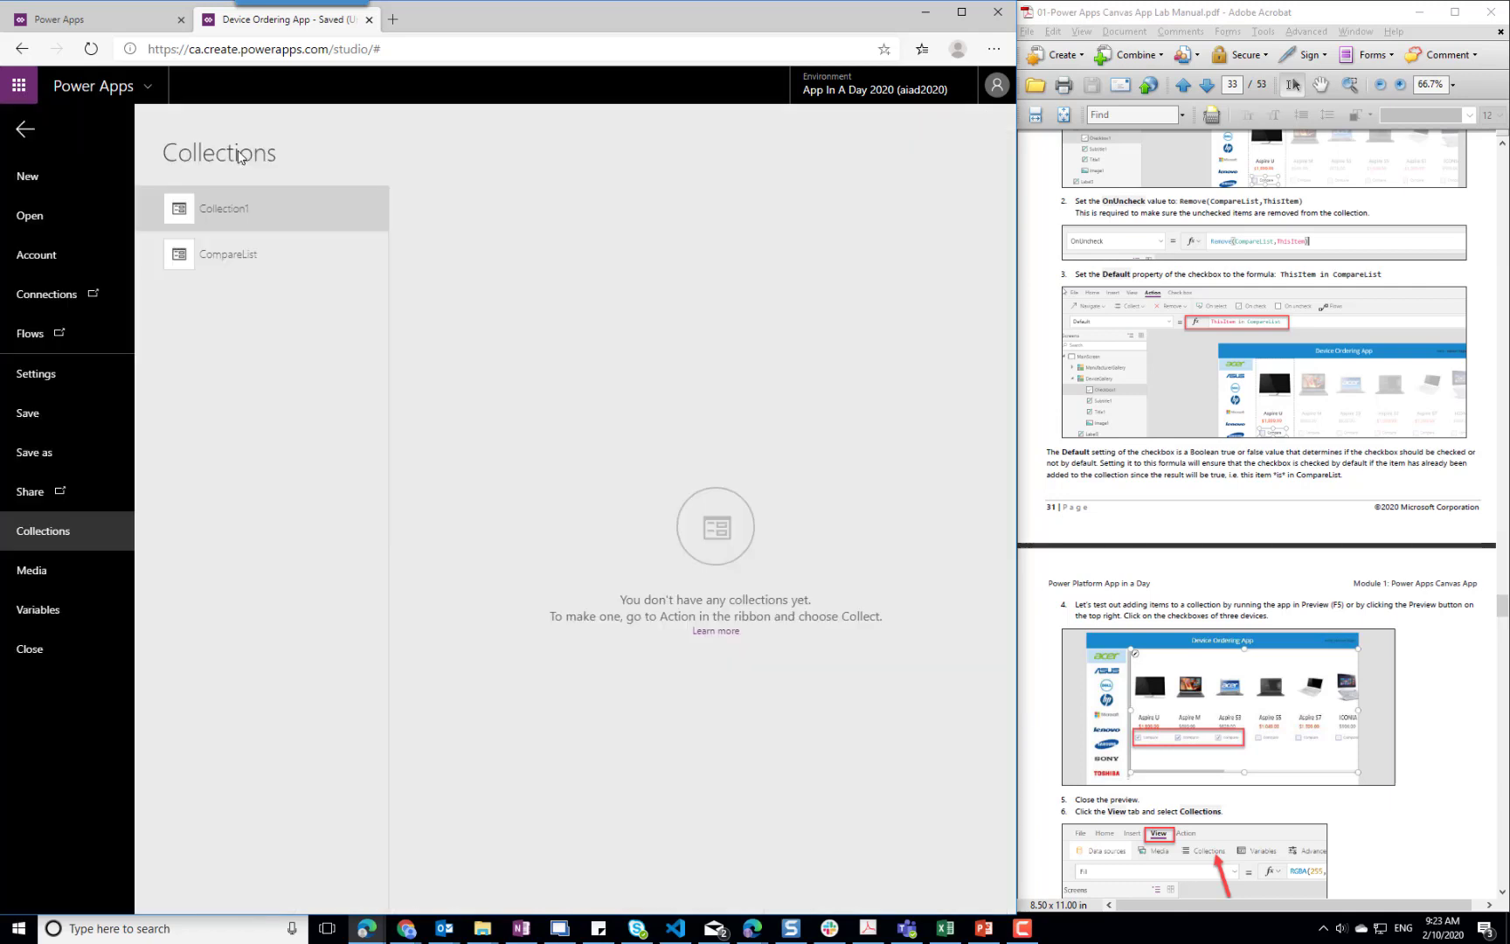
pyautogui.click(229, 260)
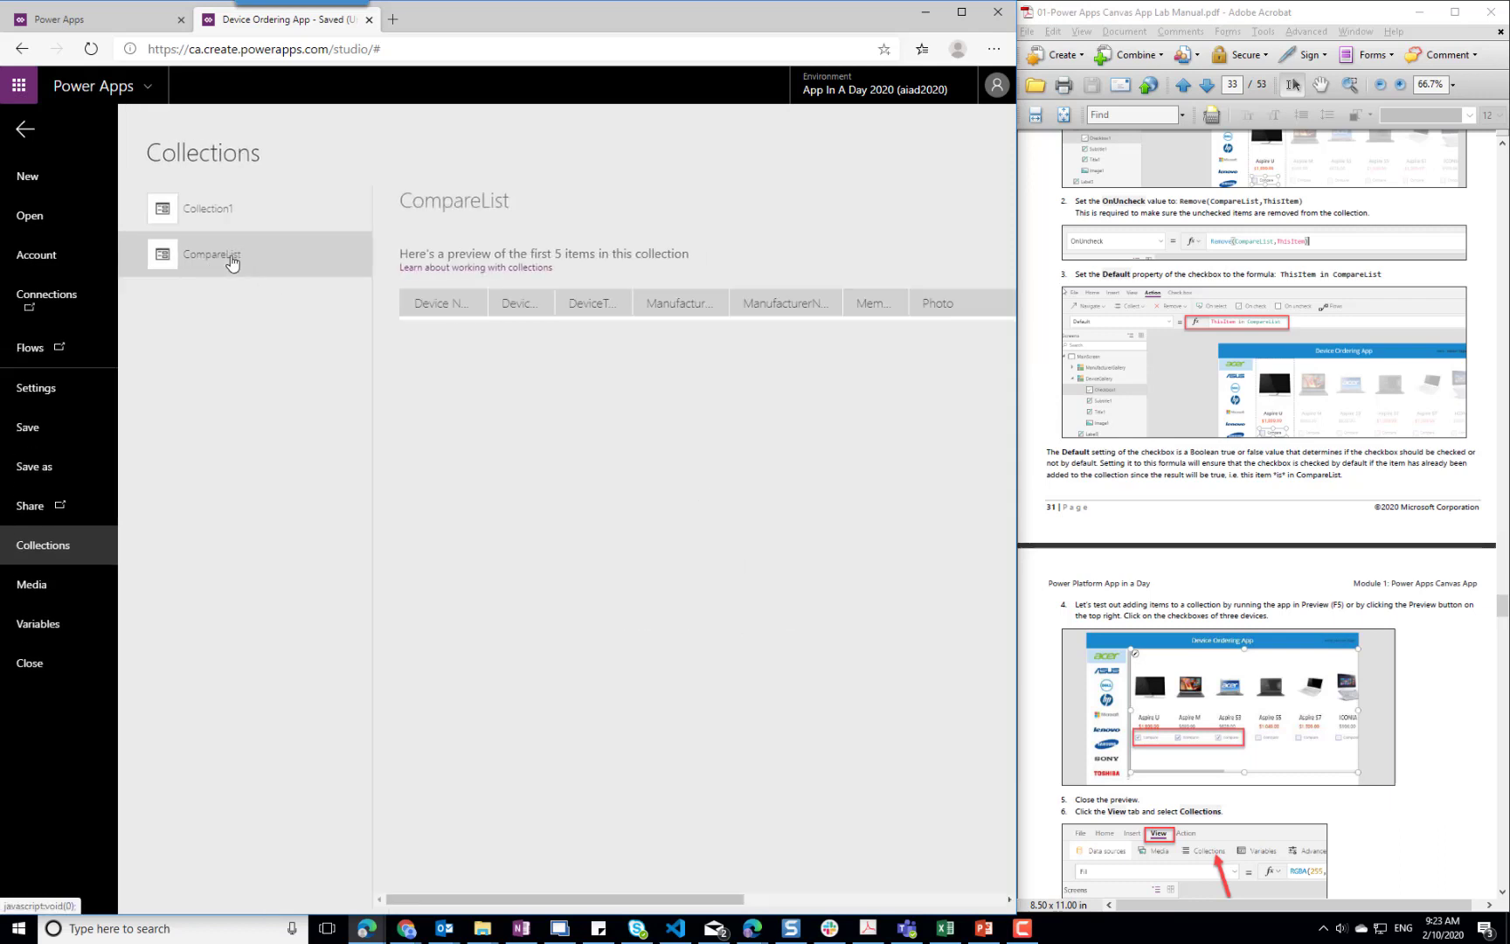
pyautogui.click(210, 212)
pyautogui.click(25, 130)
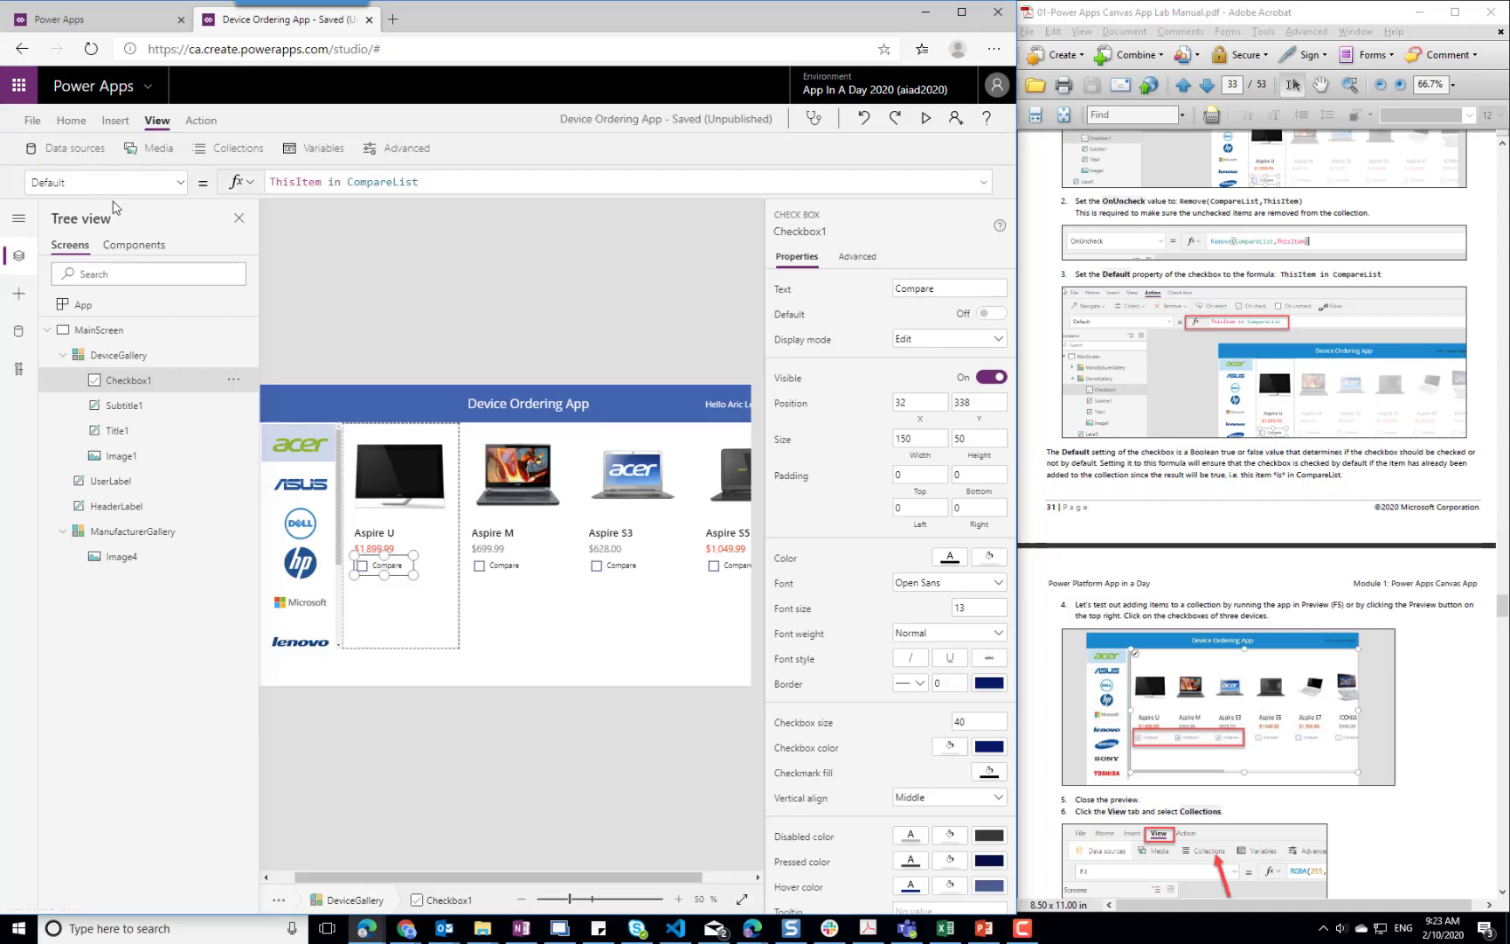
# Read on in the lab manual through the collection test to Task 11 about the default manufacturer selection
pyautogui.click(1438, 808)
pyautogui.scroll(-5, 1434, 804)
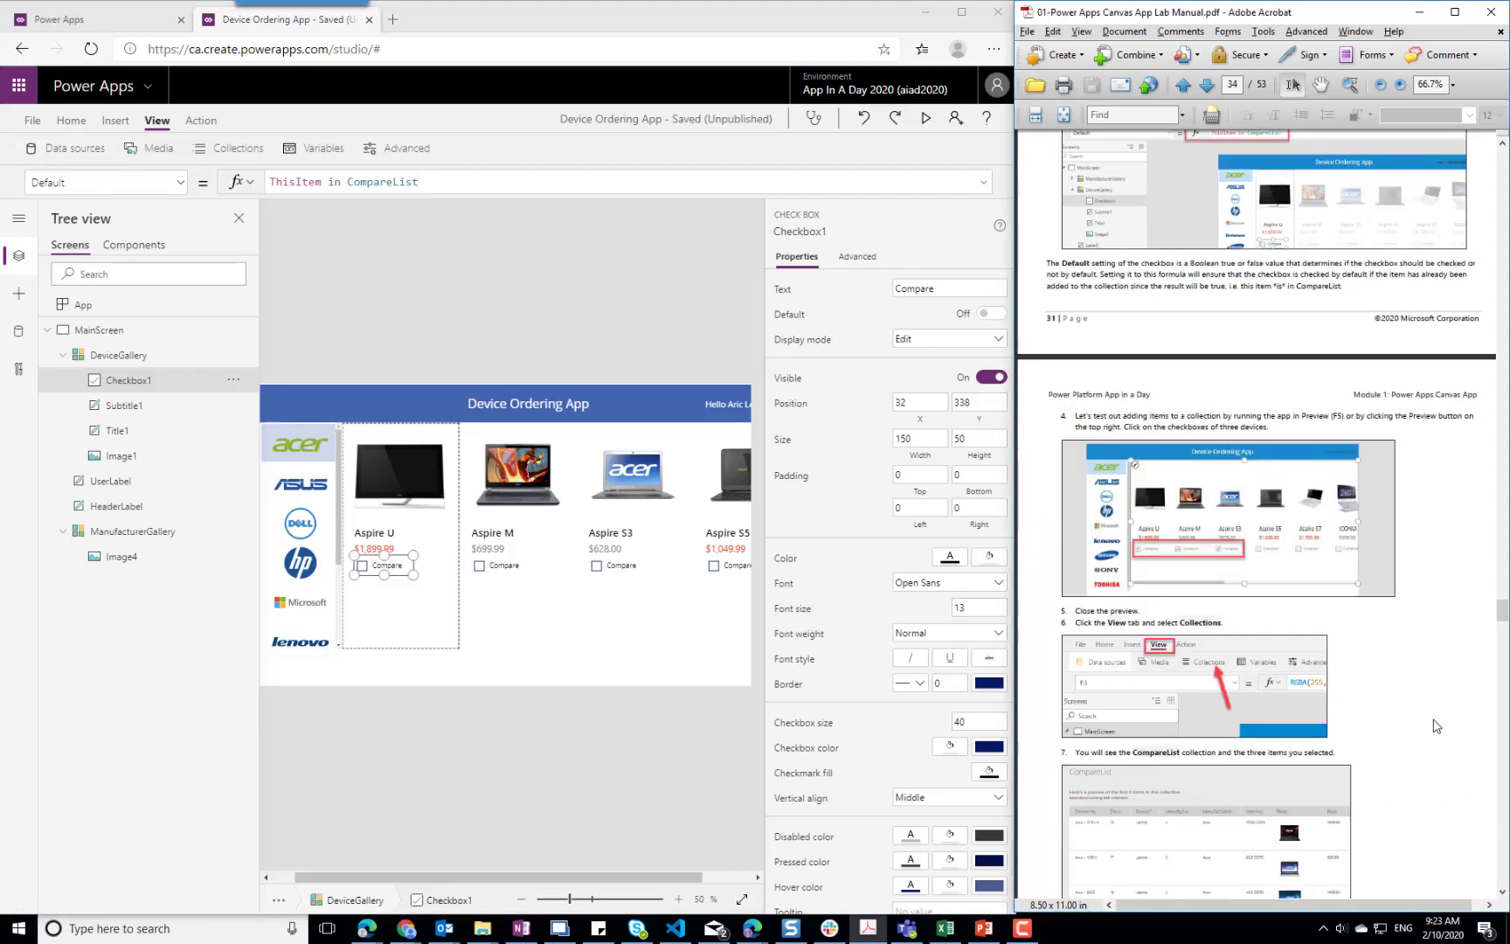
pyautogui.scroll(-3, 1438, 726)
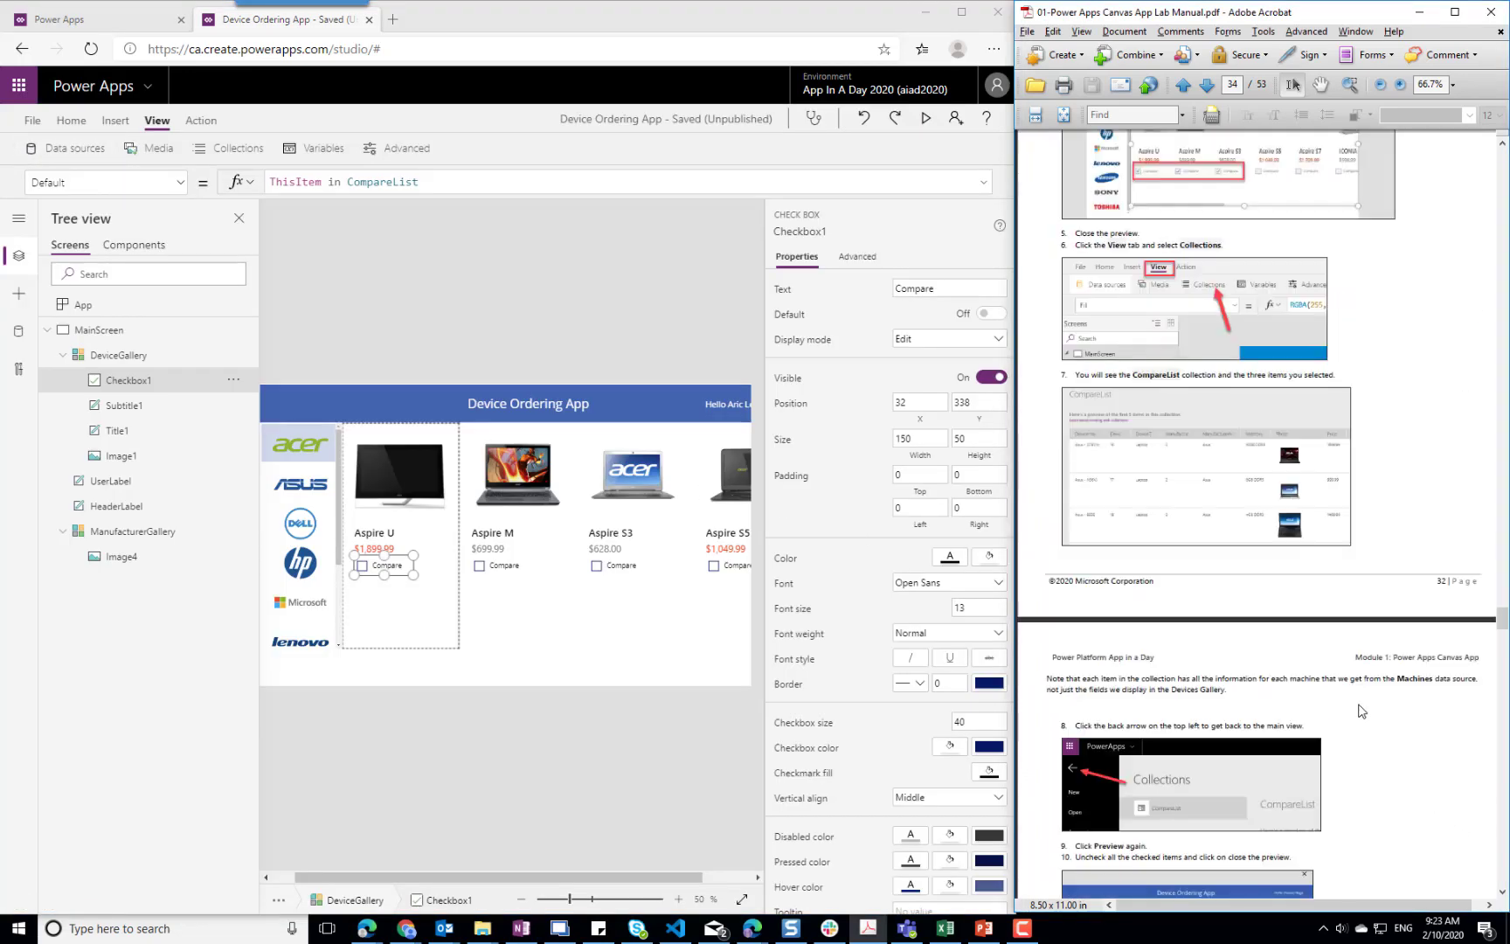
pyautogui.scroll(-3, 1364, 710)
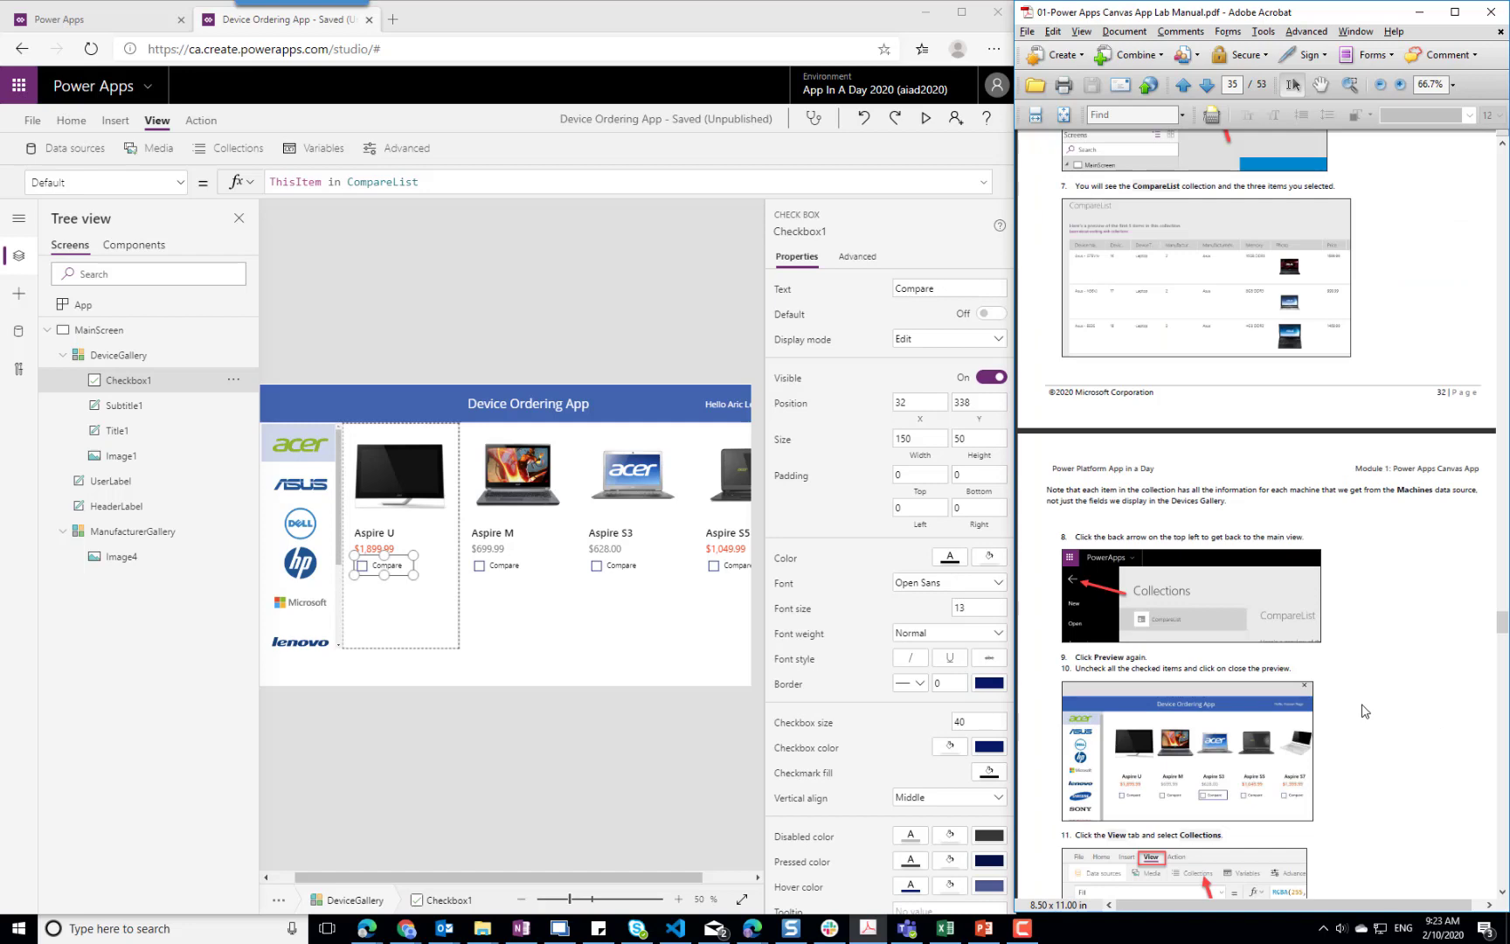
pyautogui.scroll(-5, 1363, 711)
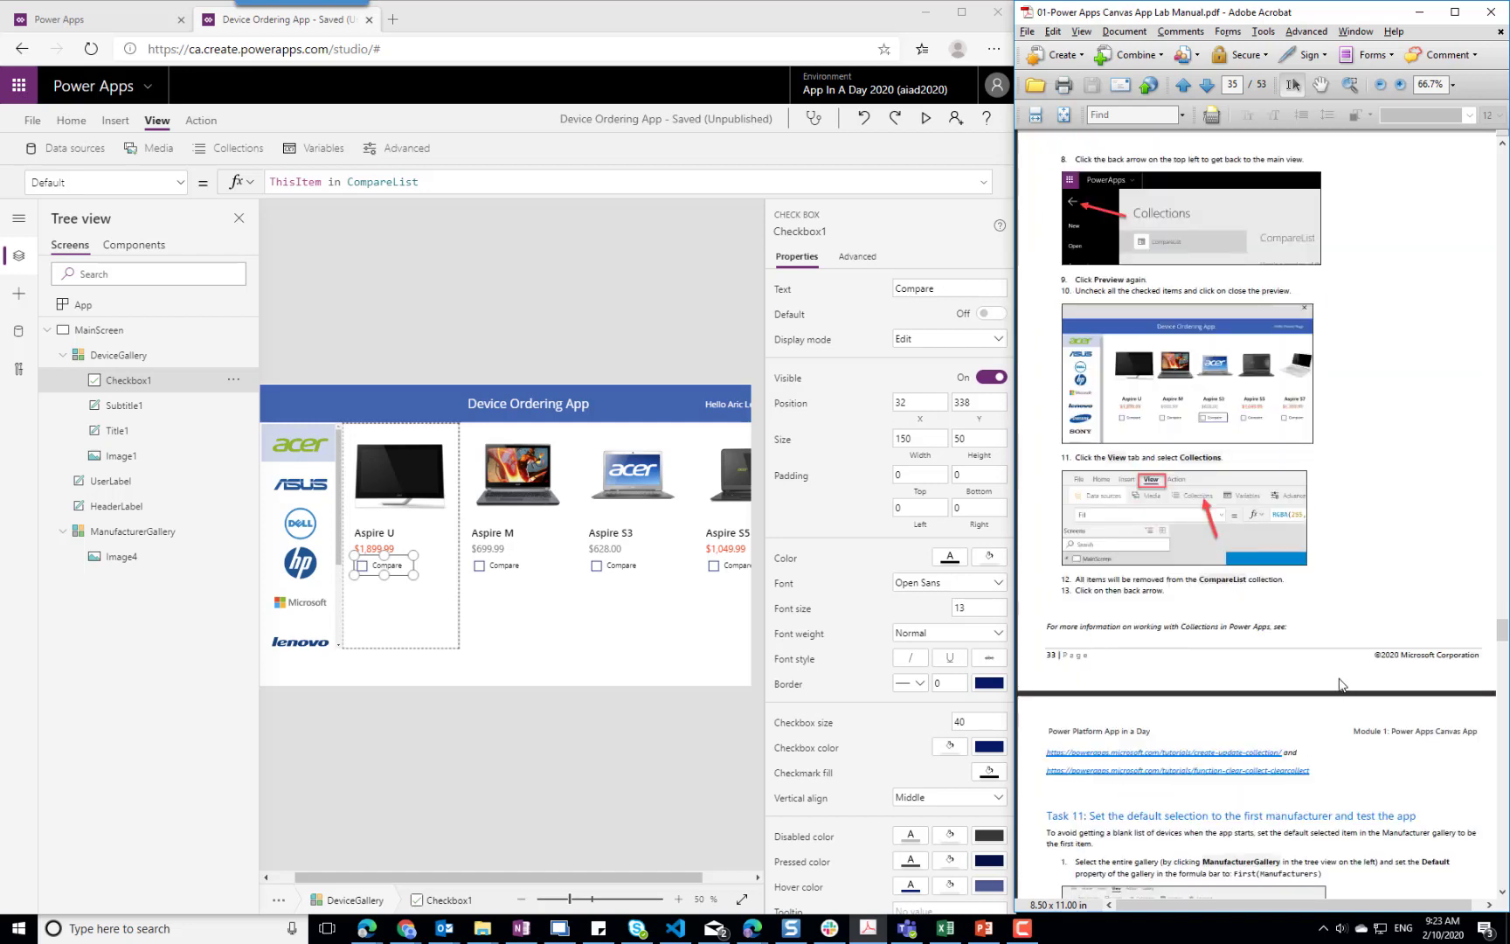
pyautogui.scroll(-2, 1338, 677)
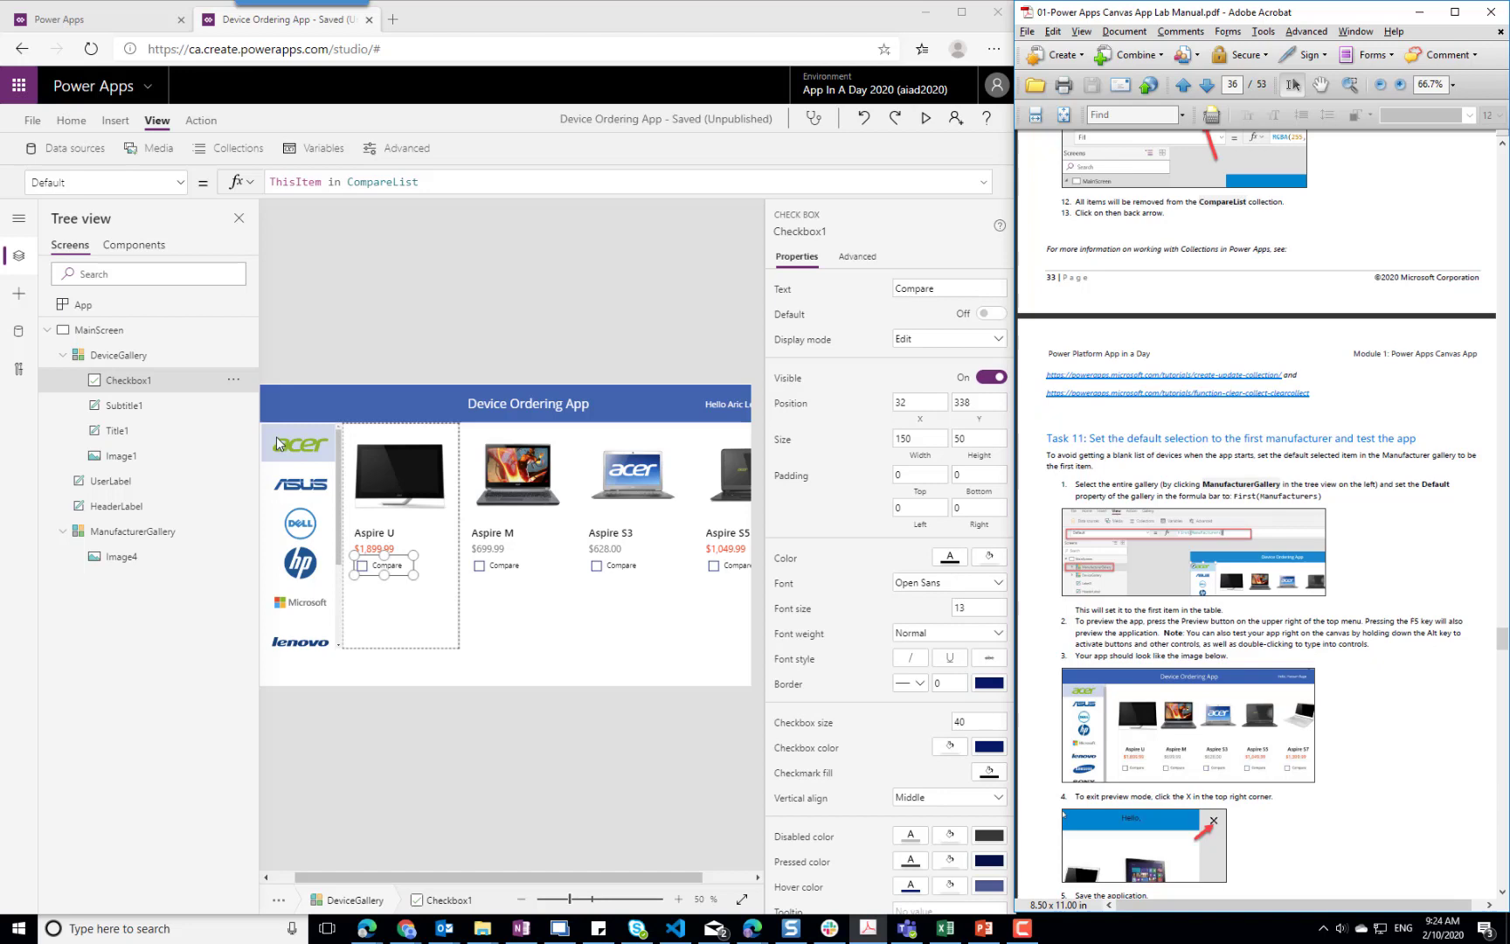
# Set the Default property of ManufacturerGallery to the formula First(Manufacturers)
pyautogui.click(264, 554)
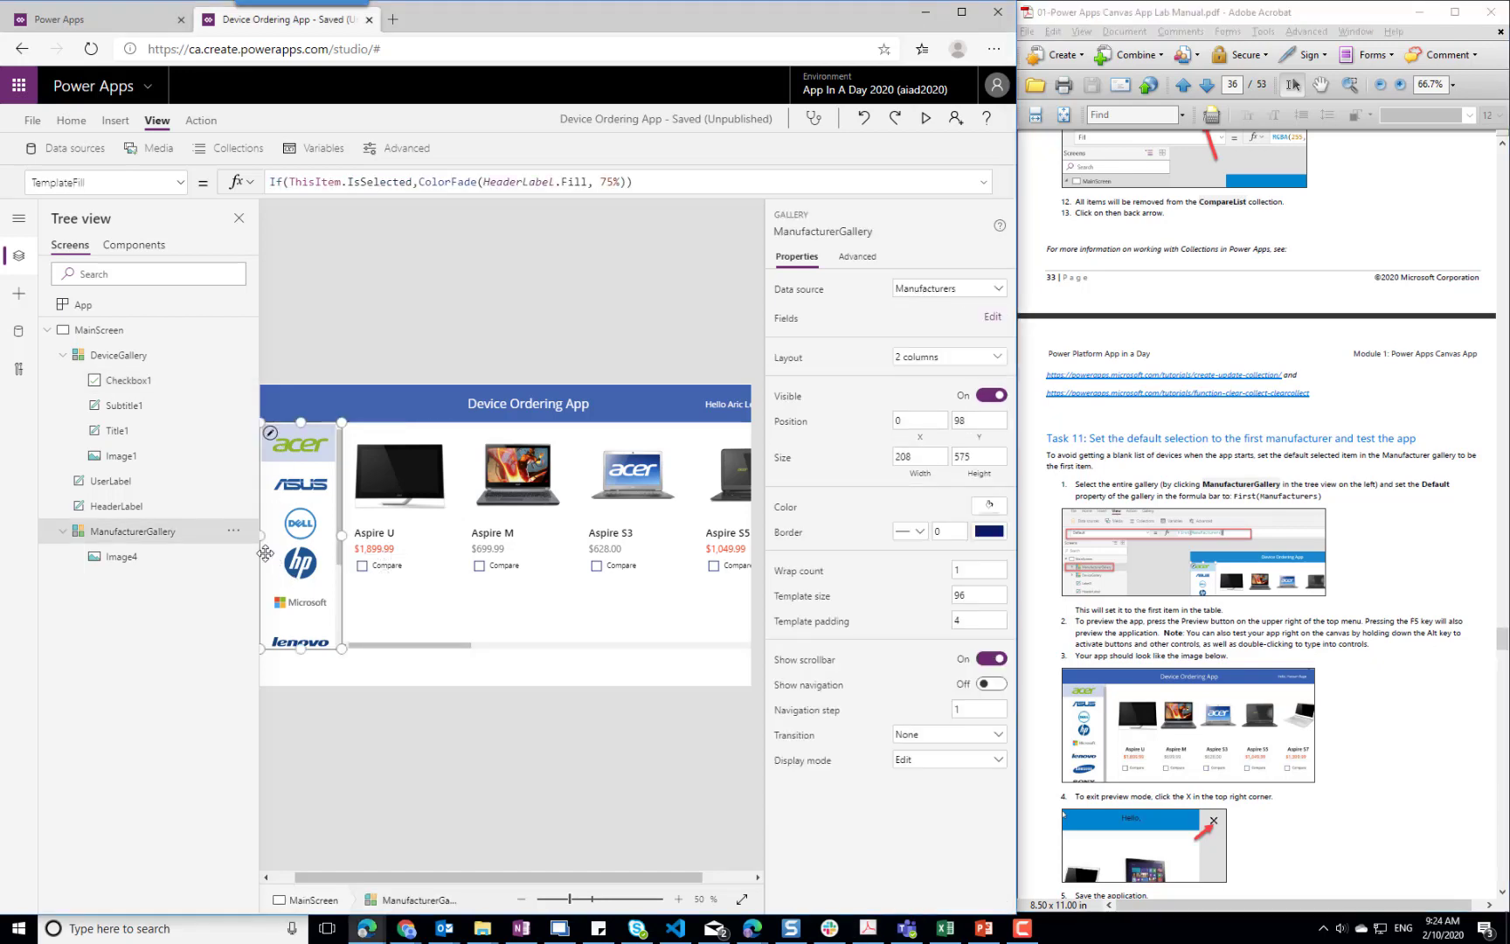
pyautogui.click(183, 184)
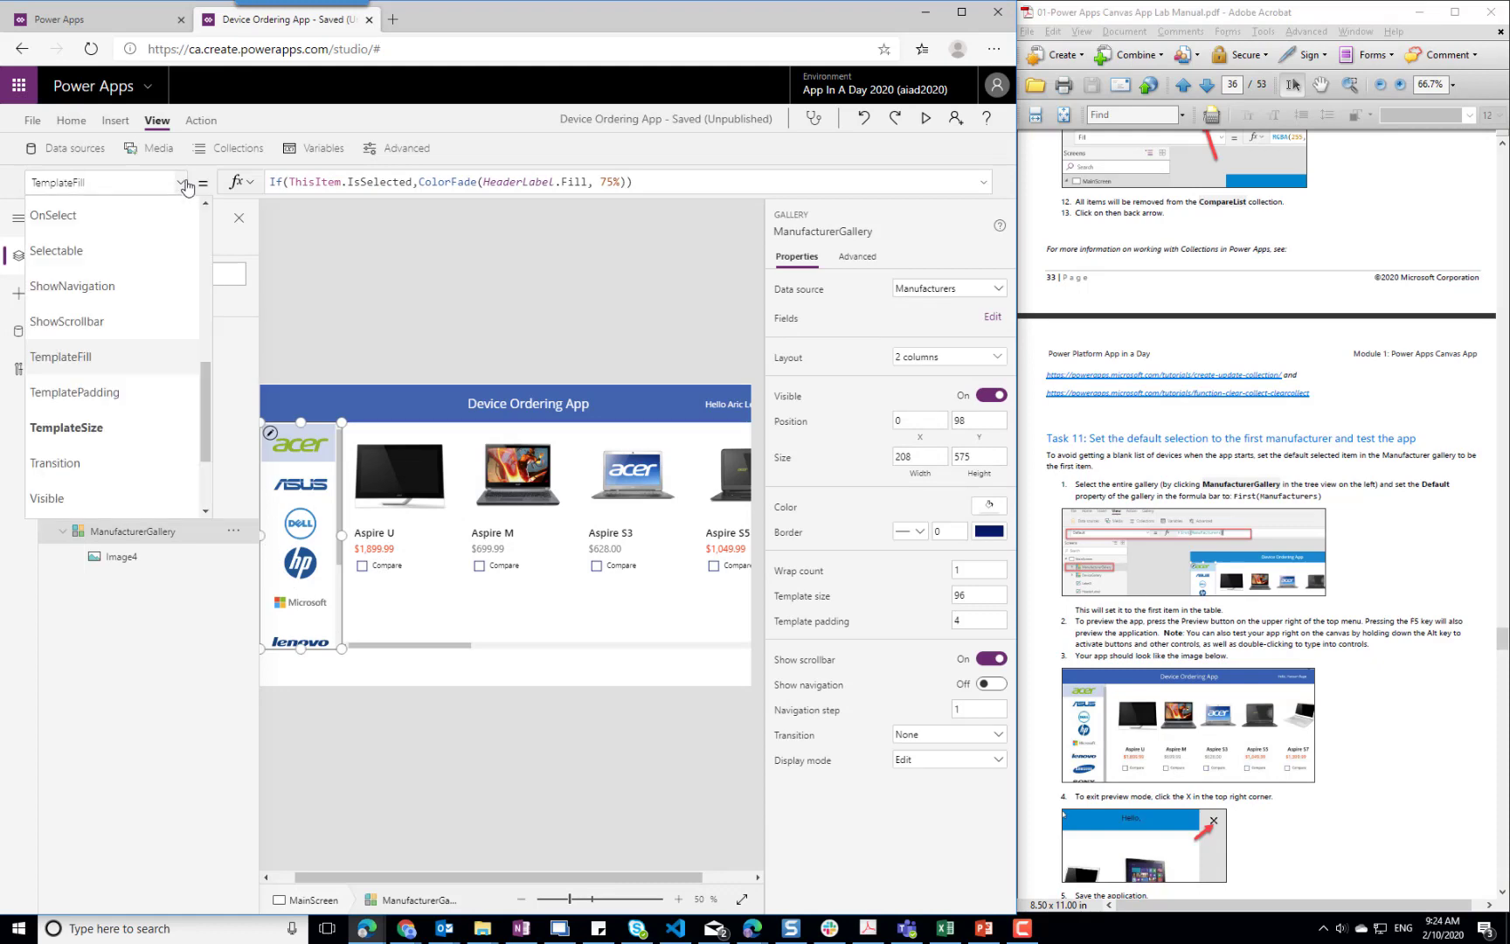
pyautogui.scroll(4, 203, 232)
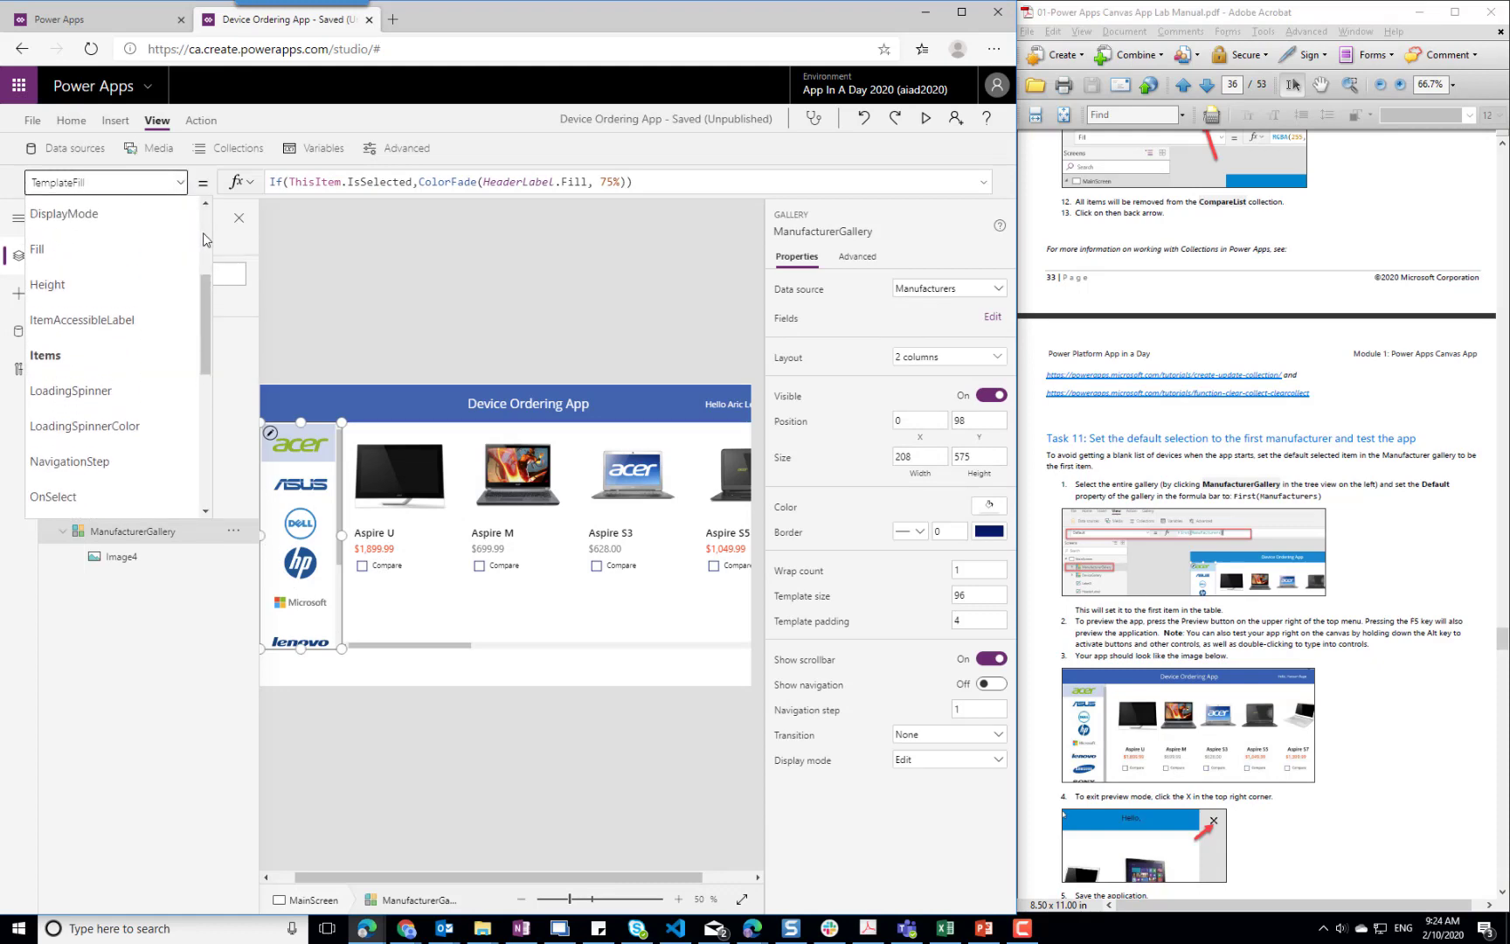
pyautogui.scroll(2, 203, 232)
pyautogui.click(88, 347)
pyautogui.click(335, 187)
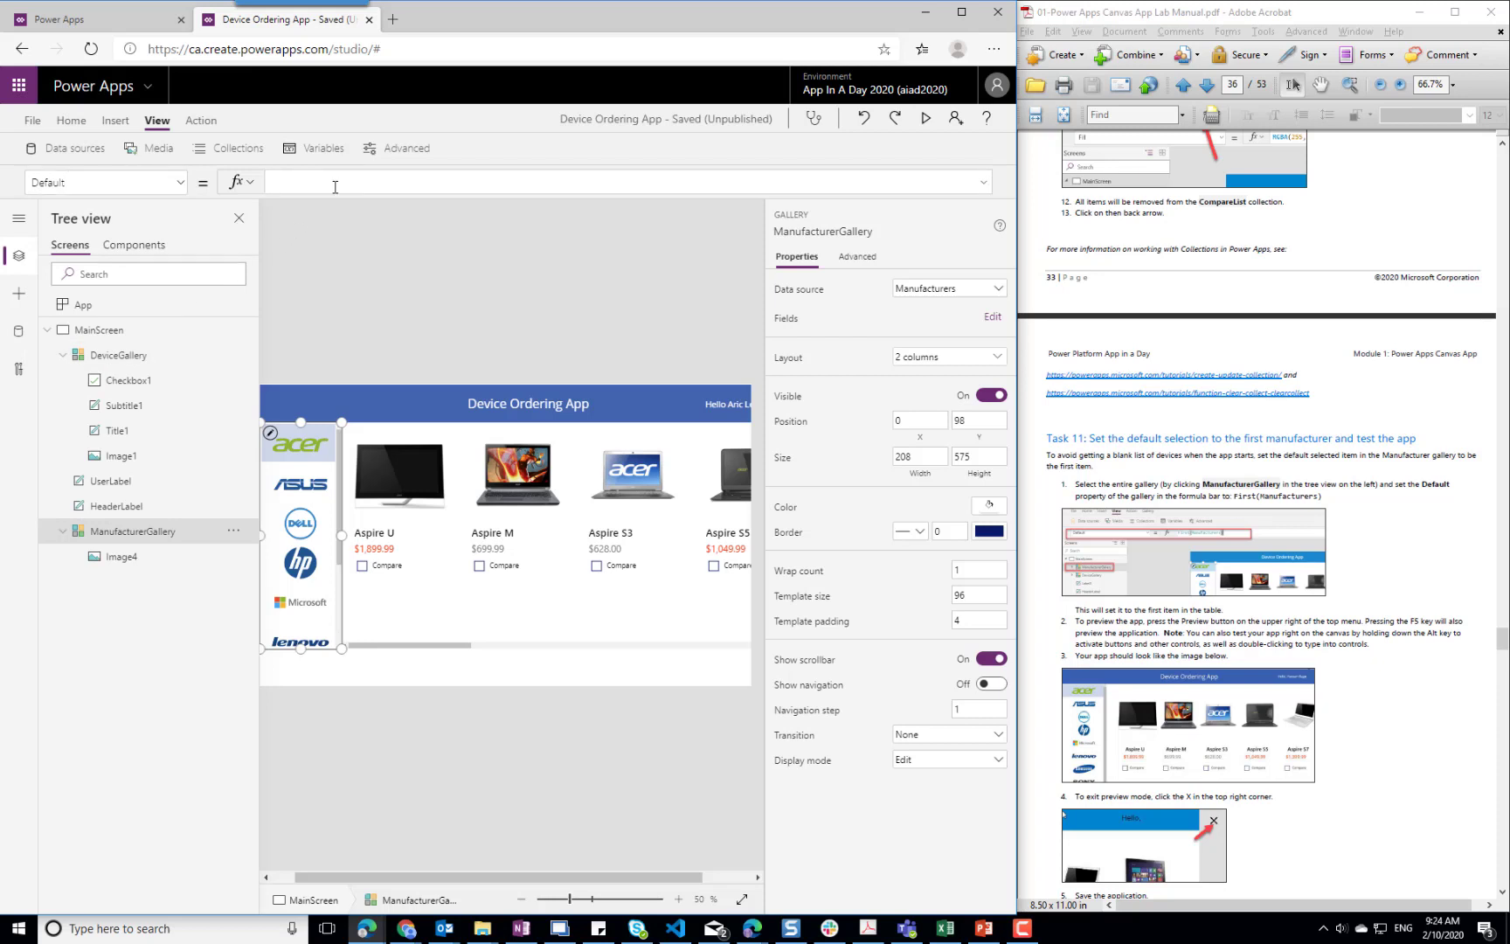
pyautogui.write('First(Manu')
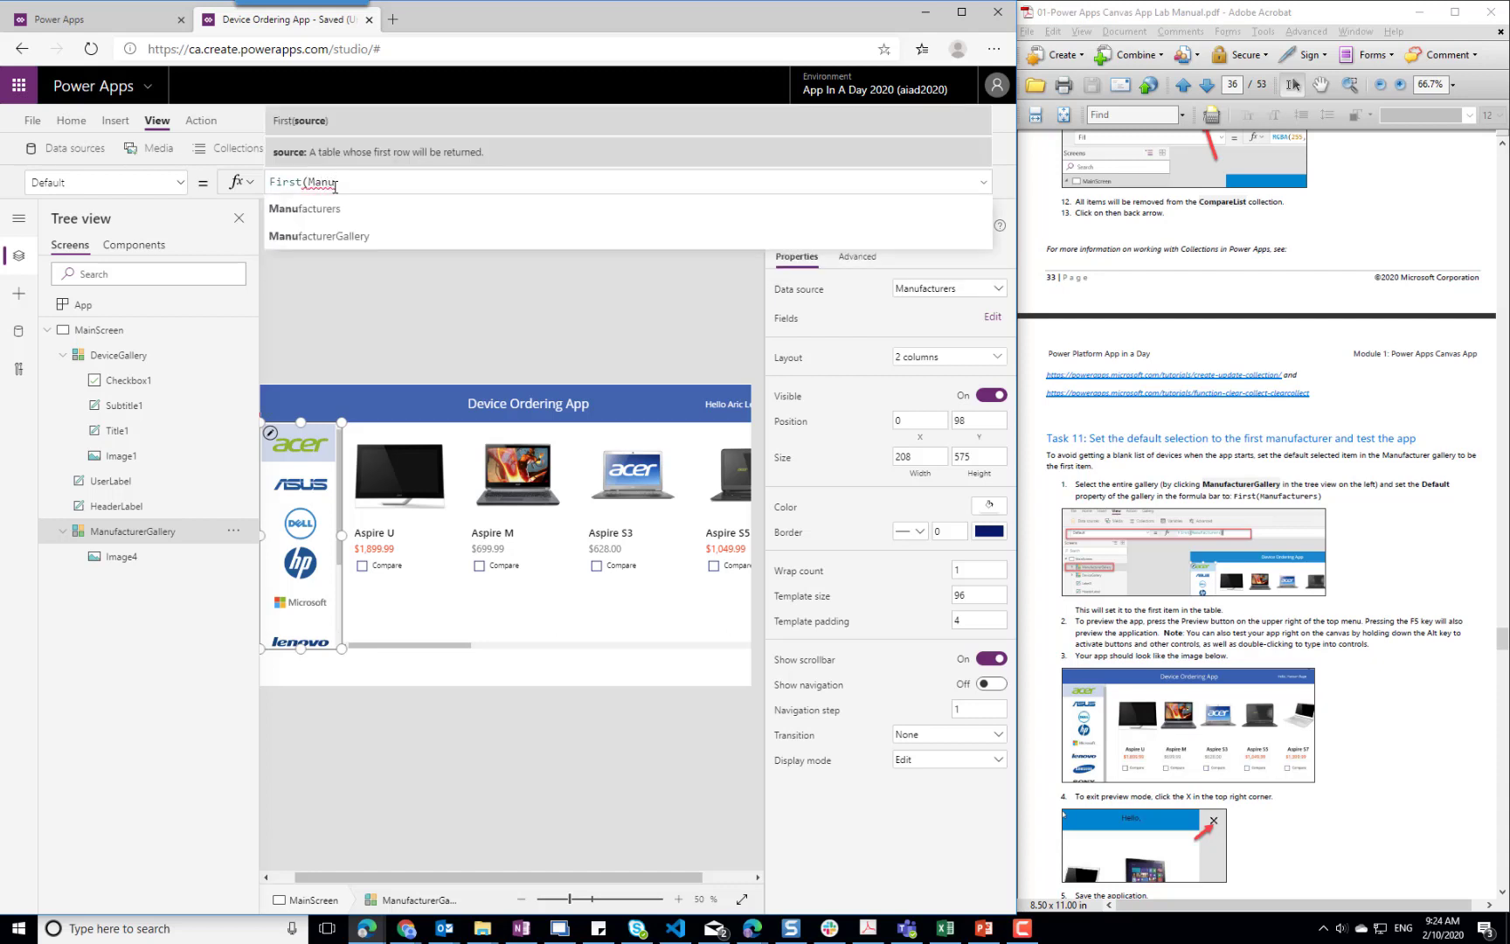
pyautogui.press('Tab')
pyautogui.write(')')
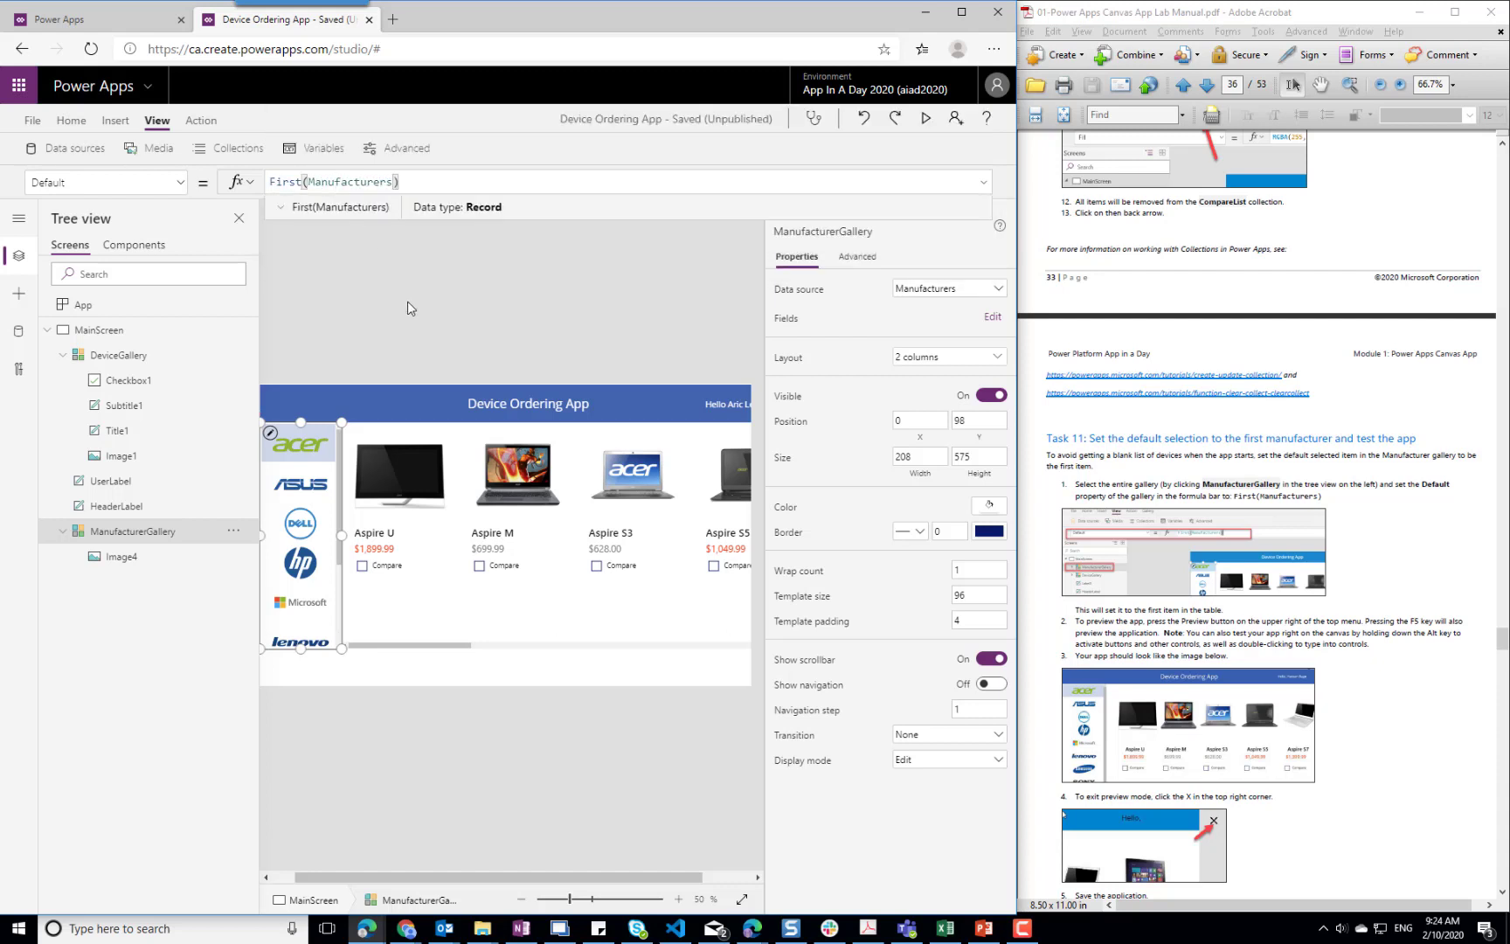
pyautogui.click(407, 301)
pyautogui.click(286, 453)
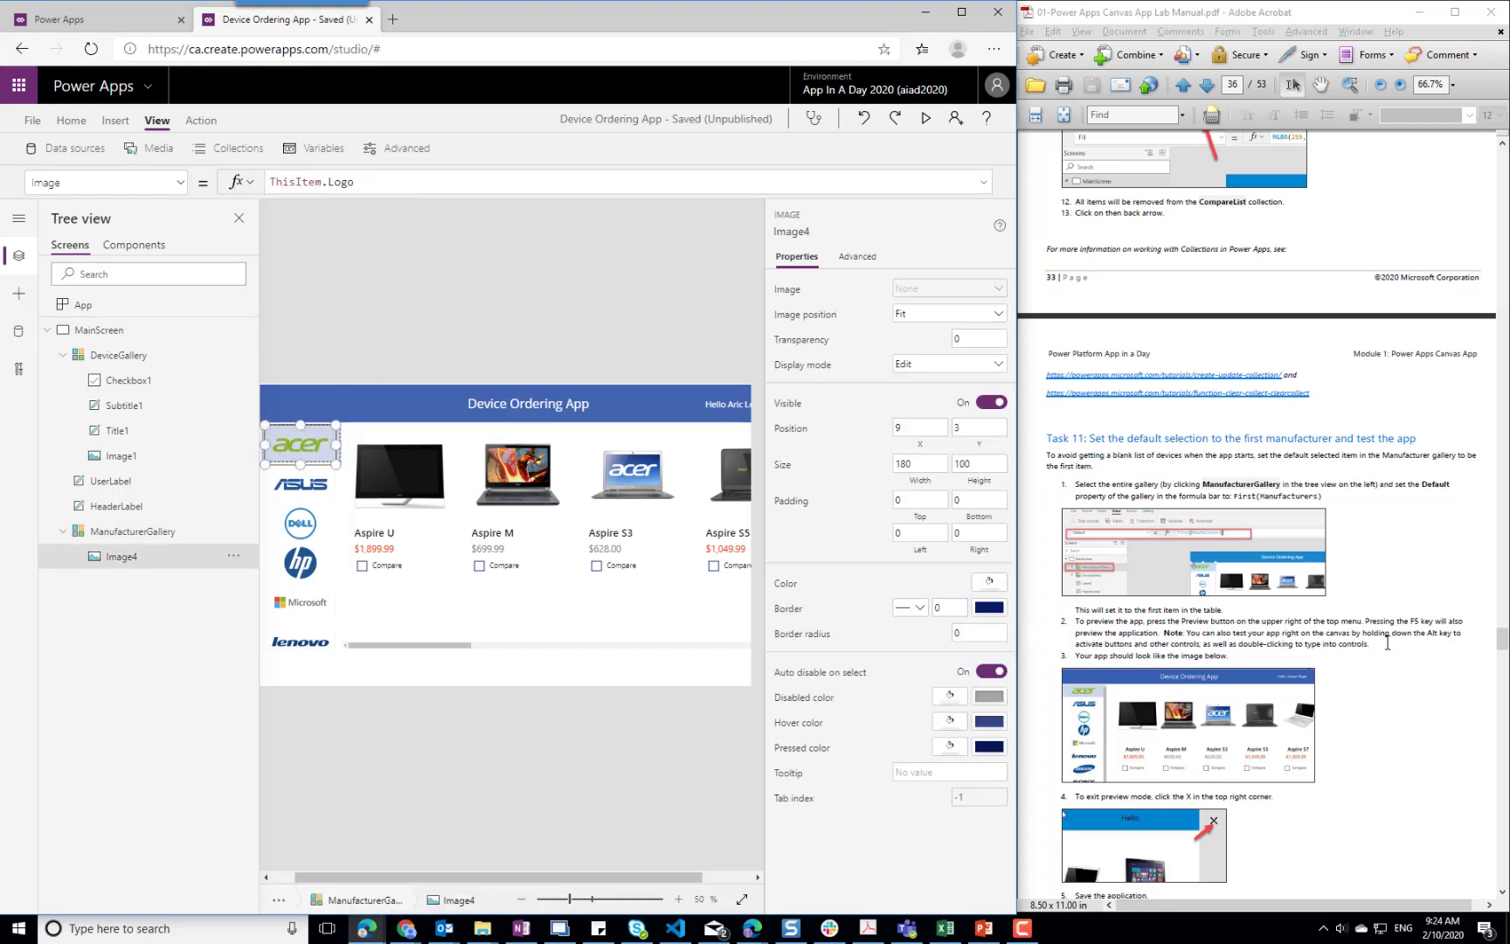
# Shorten the device image in the gallery template to a height of 184 and move the title up to Y 196
pyautogui.scroll(-3, 1388, 644)
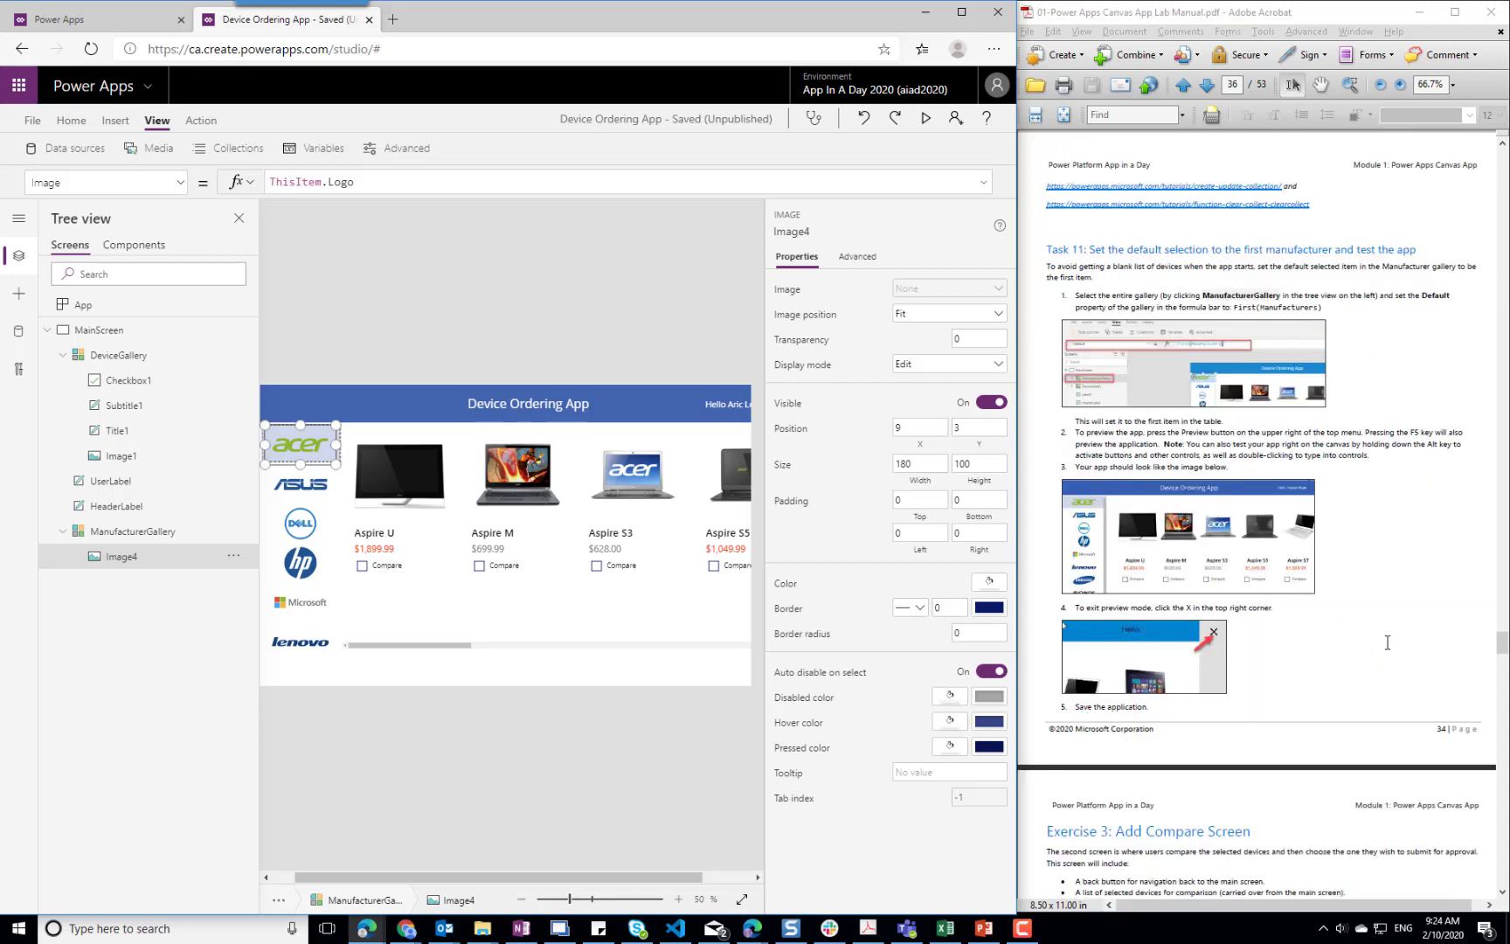
pyautogui.scroll(-3, 1387, 643)
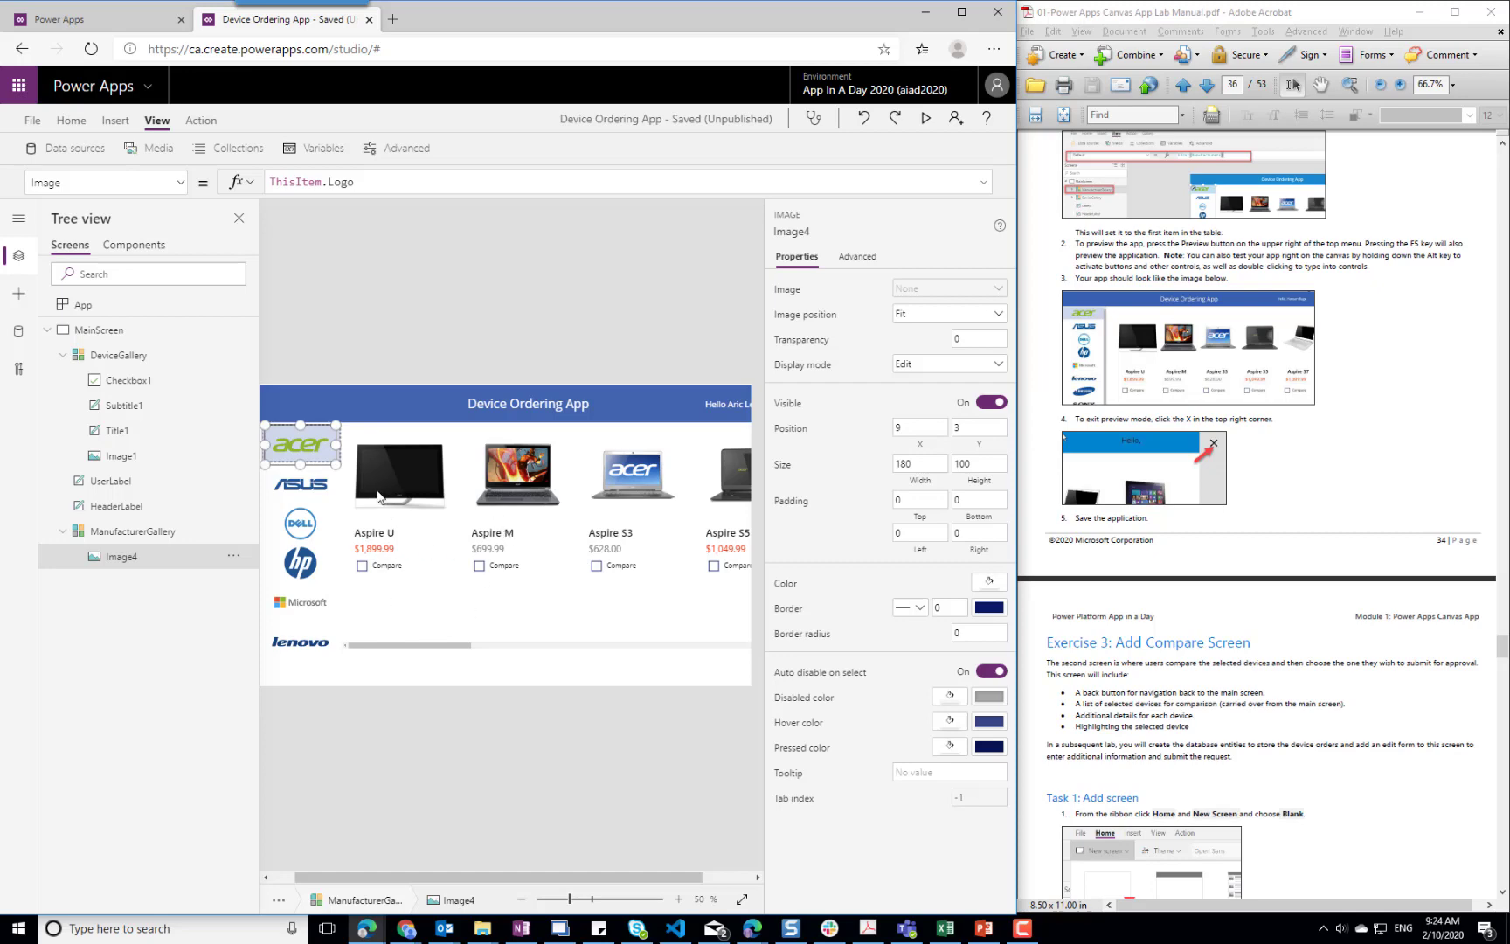
pyautogui.click(388, 459)
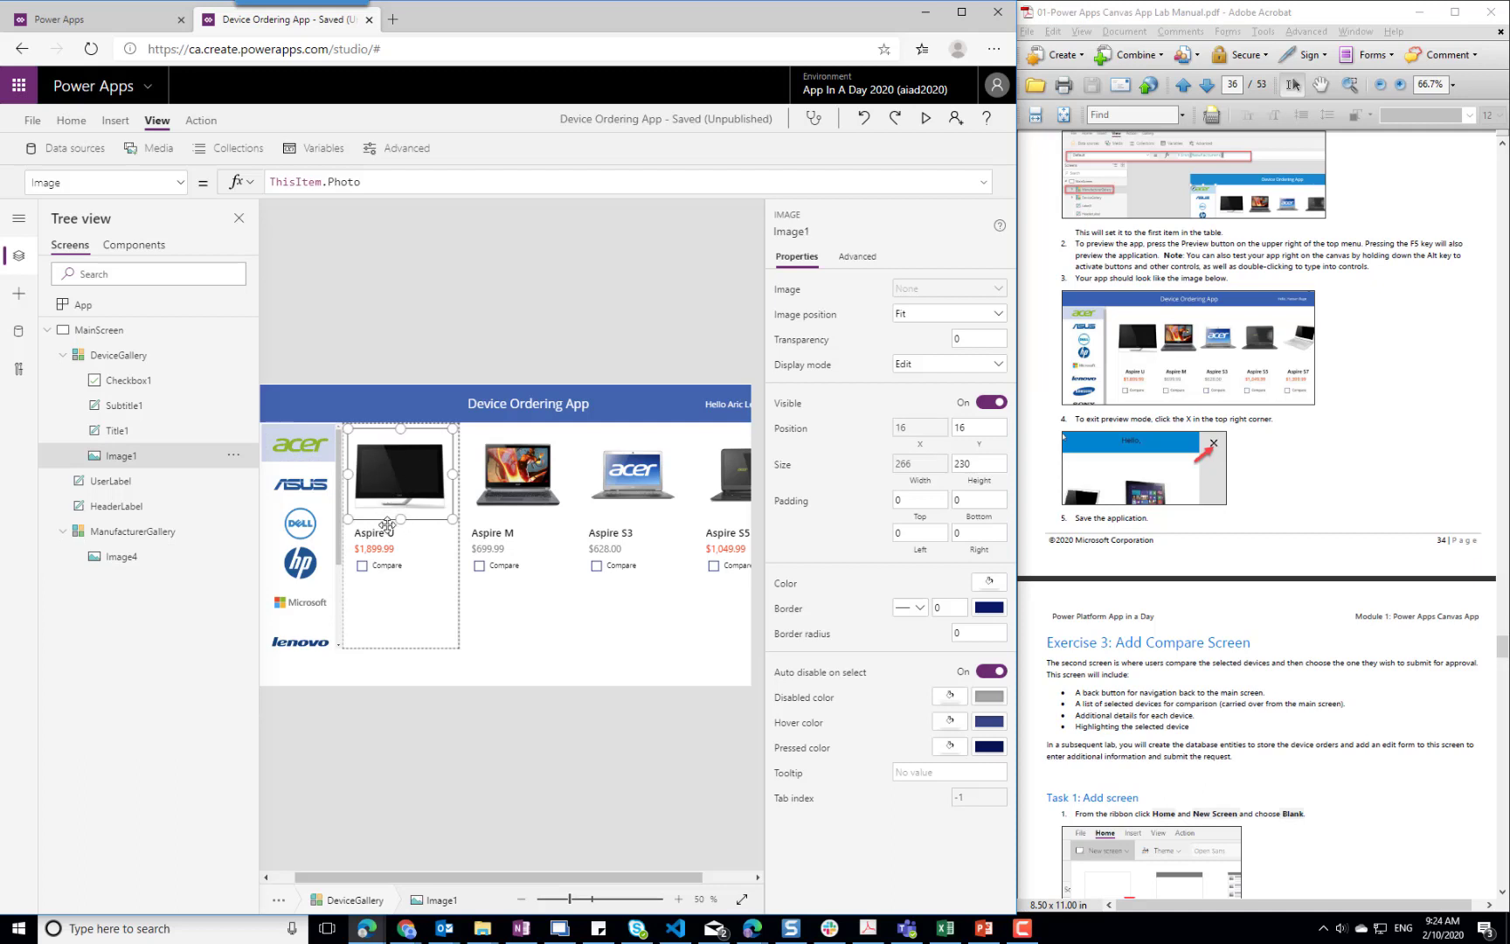
pyautogui.moveTo(400, 519); pyautogui.dragTo(400, 499)
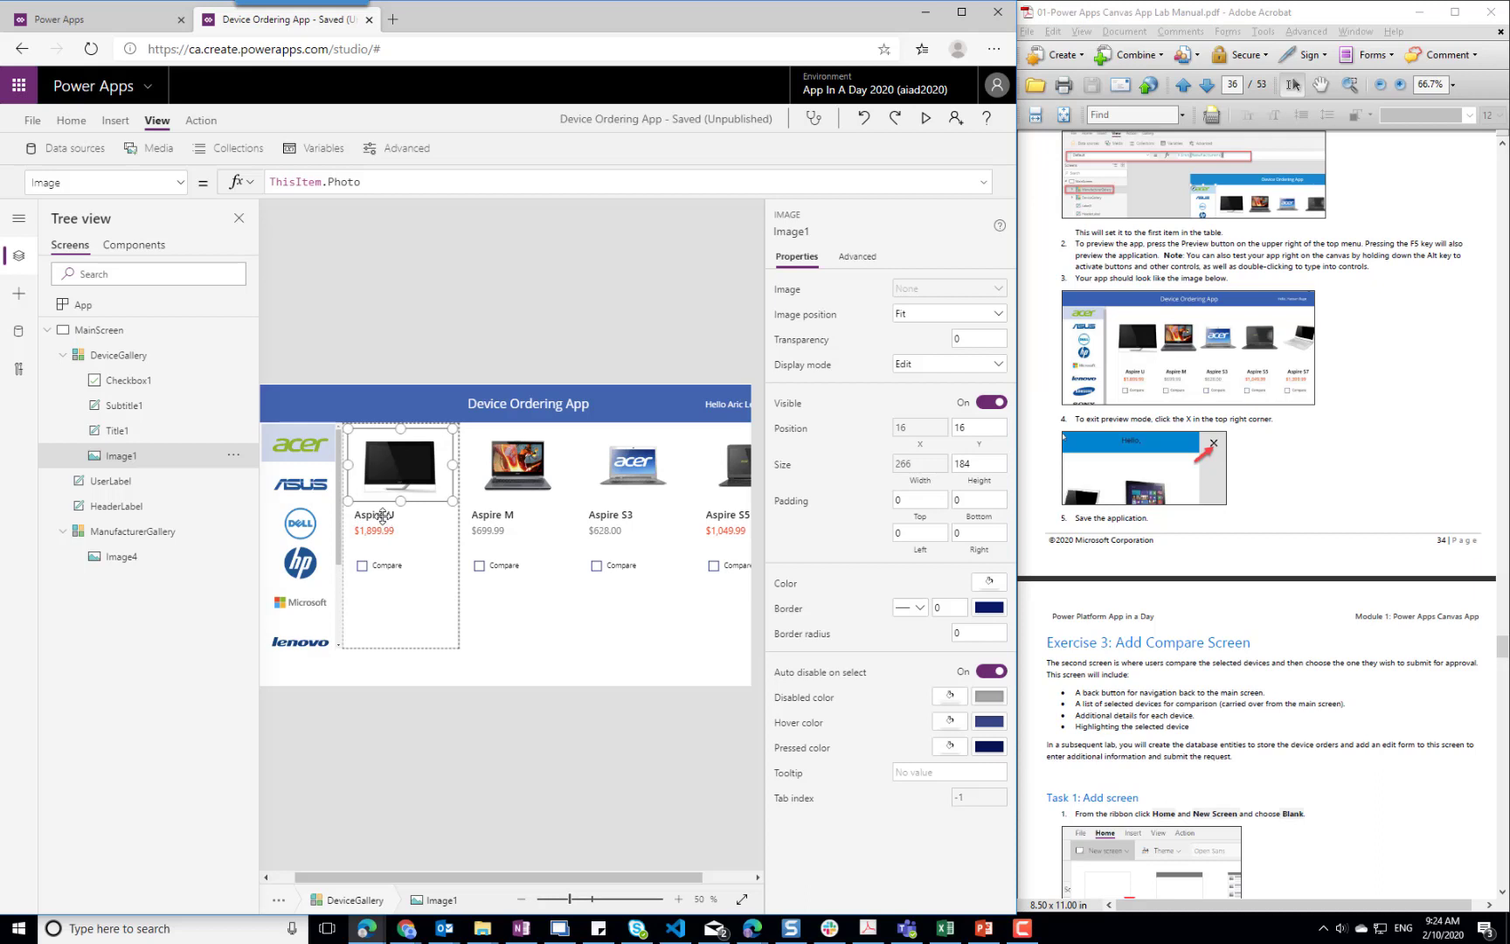
pyautogui.click(385, 514)
pyautogui.hotkey('ctrl', 'z')
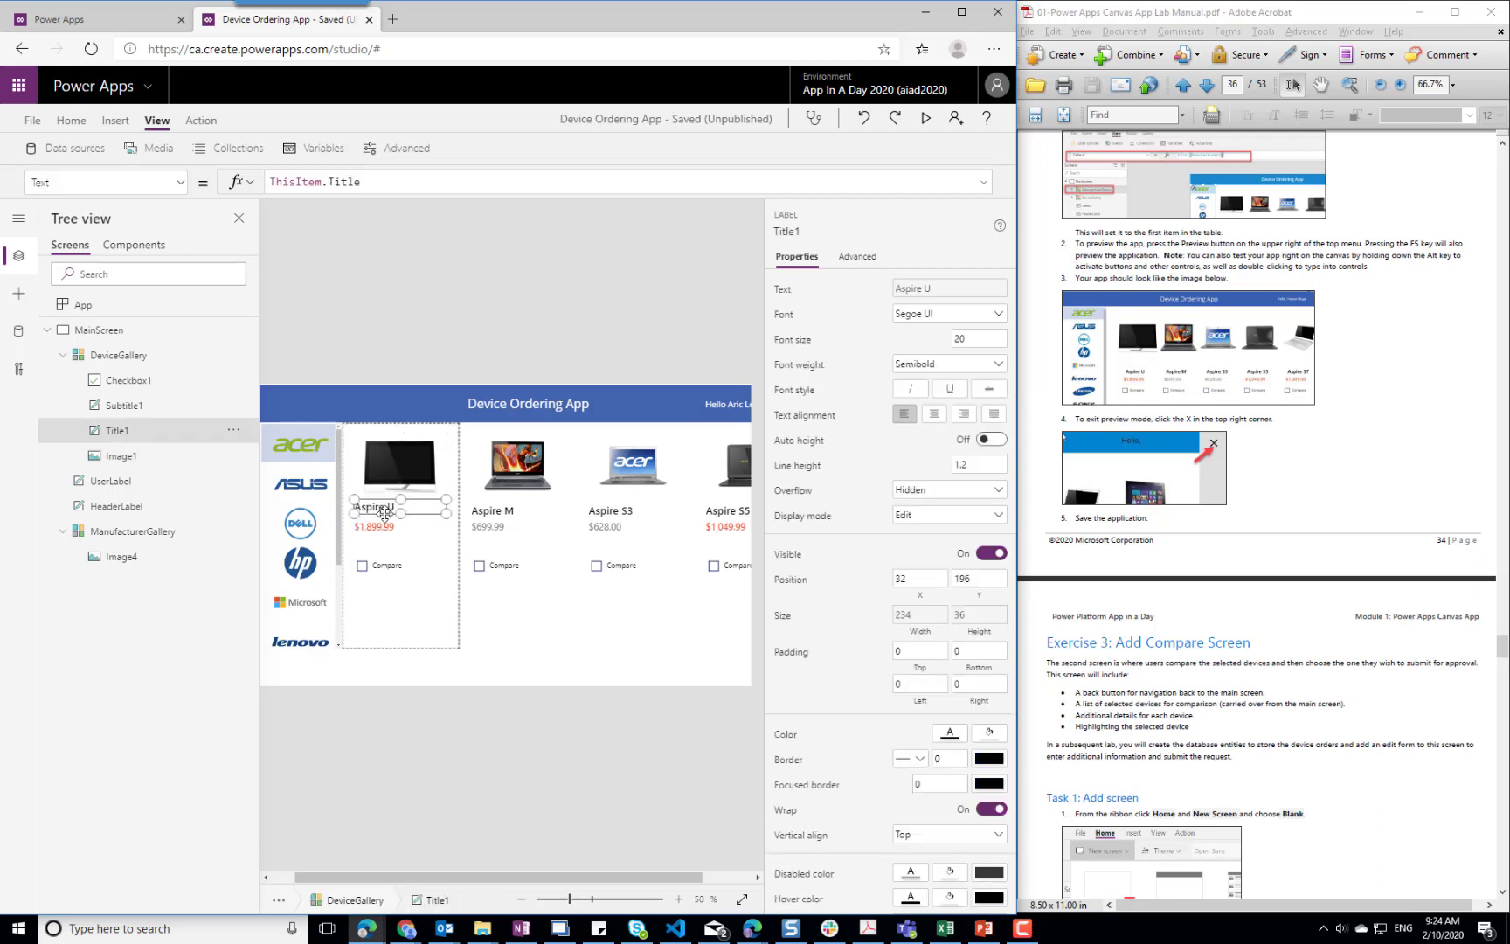
# Move the Compare checkbox in the gallery template up to Y 288
pyautogui.click(382, 569)
pyautogui.press('Up')
pyautogui.press('Up')
pyautogui.press('Up')
pyautogui.press('Up')
pyautogui.press('Up')
pyautogui.press('Up')
pyautogui.press('Up')
pyautogui.press('Up')
pyautogui.press('Up')
pyautogui.press('Up')
pyautogui.press('Up')
pyautogui.press('Up')
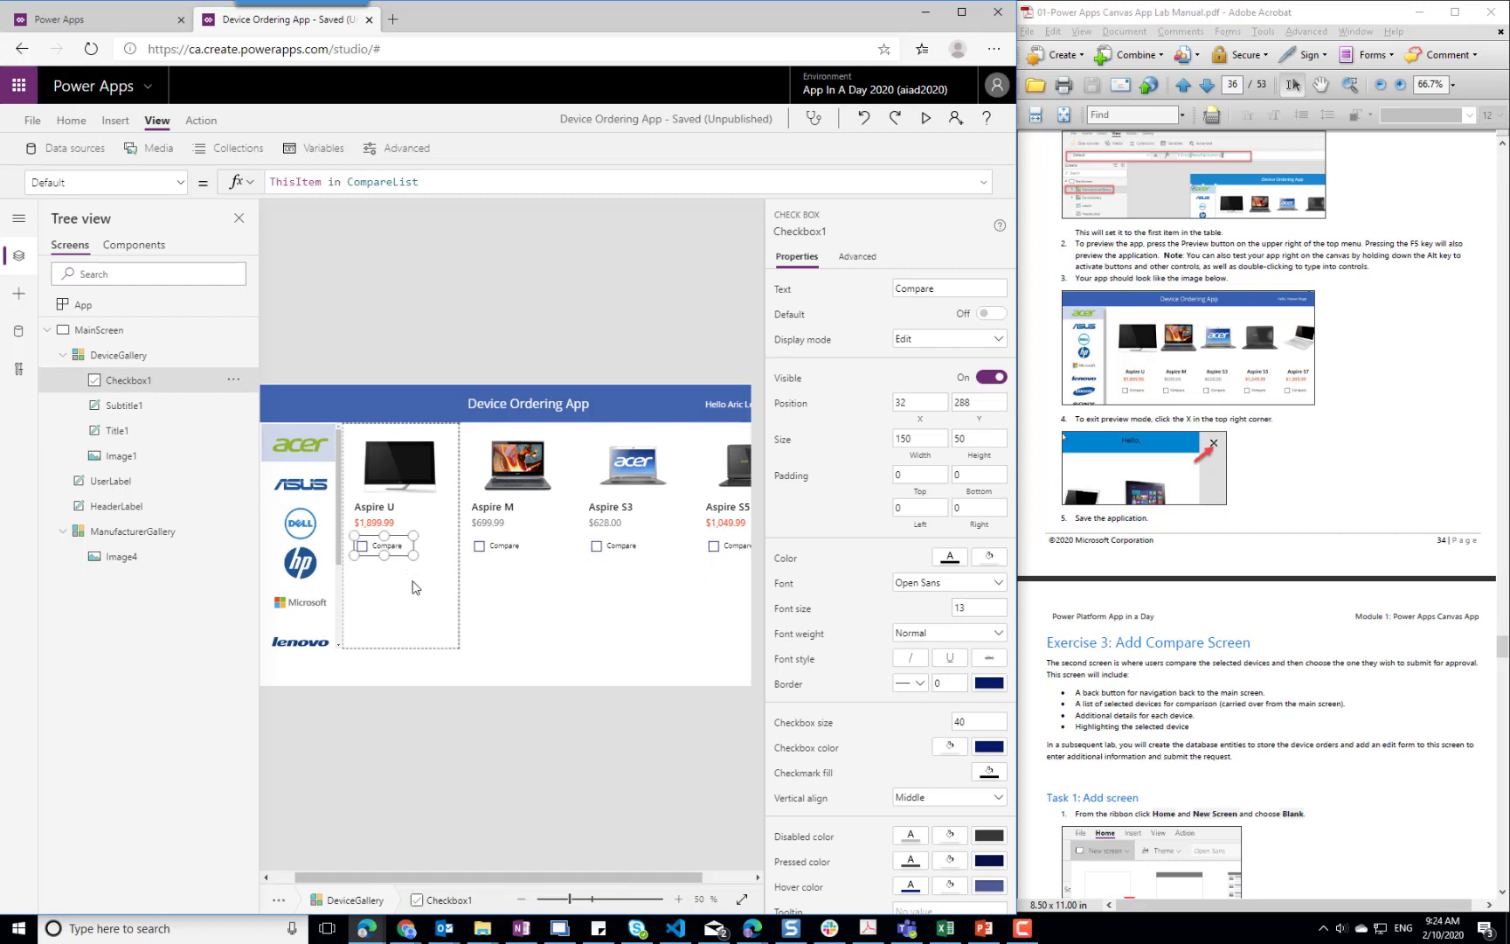
# Set the wrap count of DeviceGallery to 2
pyautogui.click(536, 630)
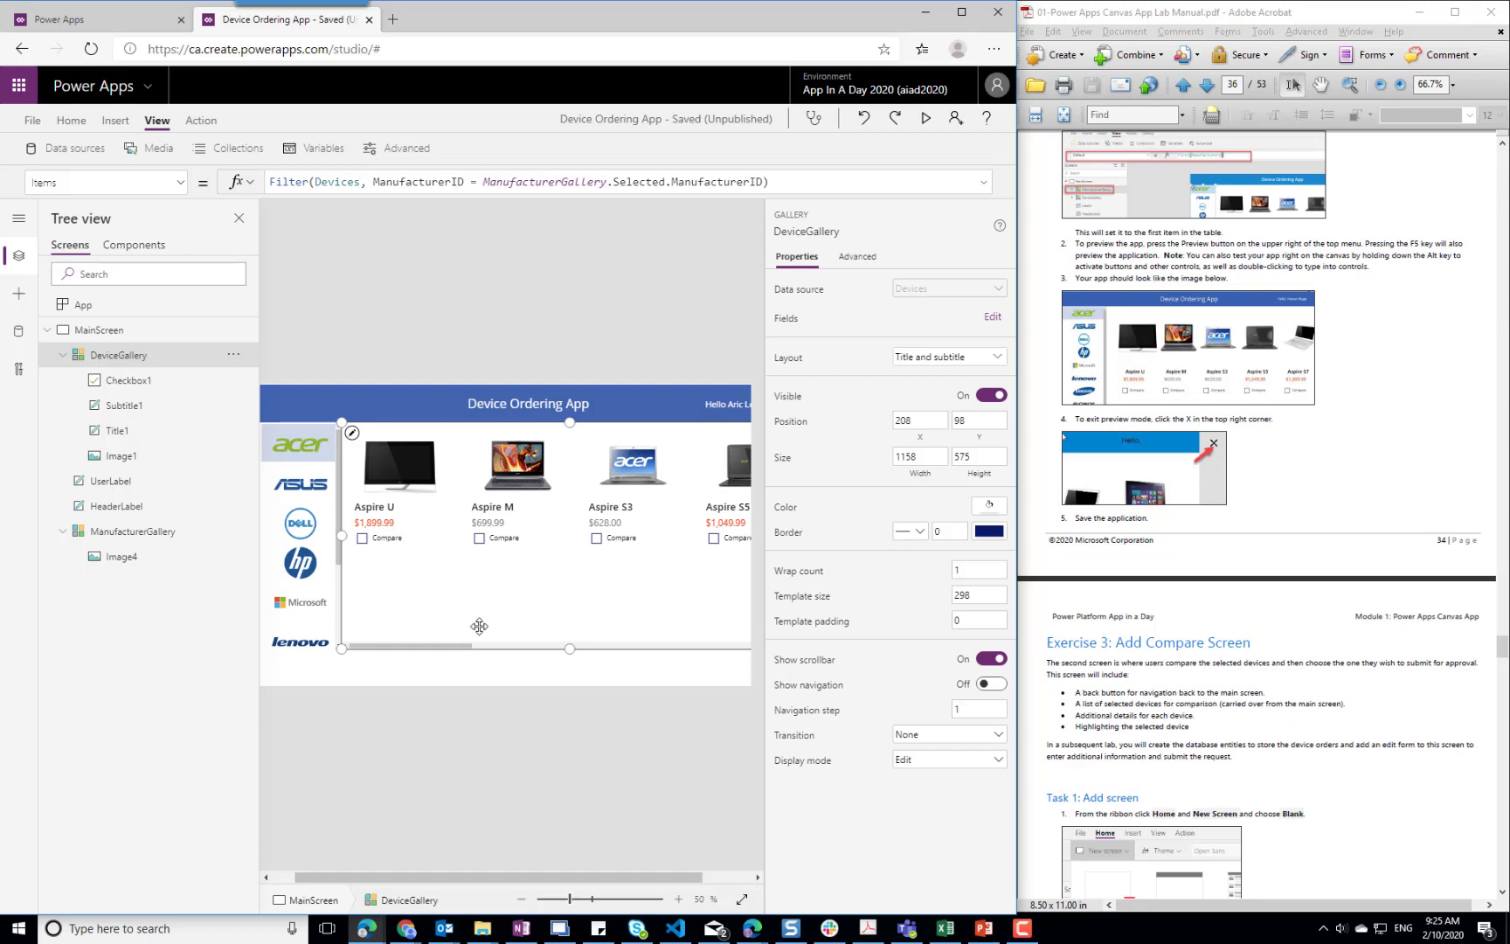
pyautogui.click(978, 564)
pyautogui.click(979, 599)
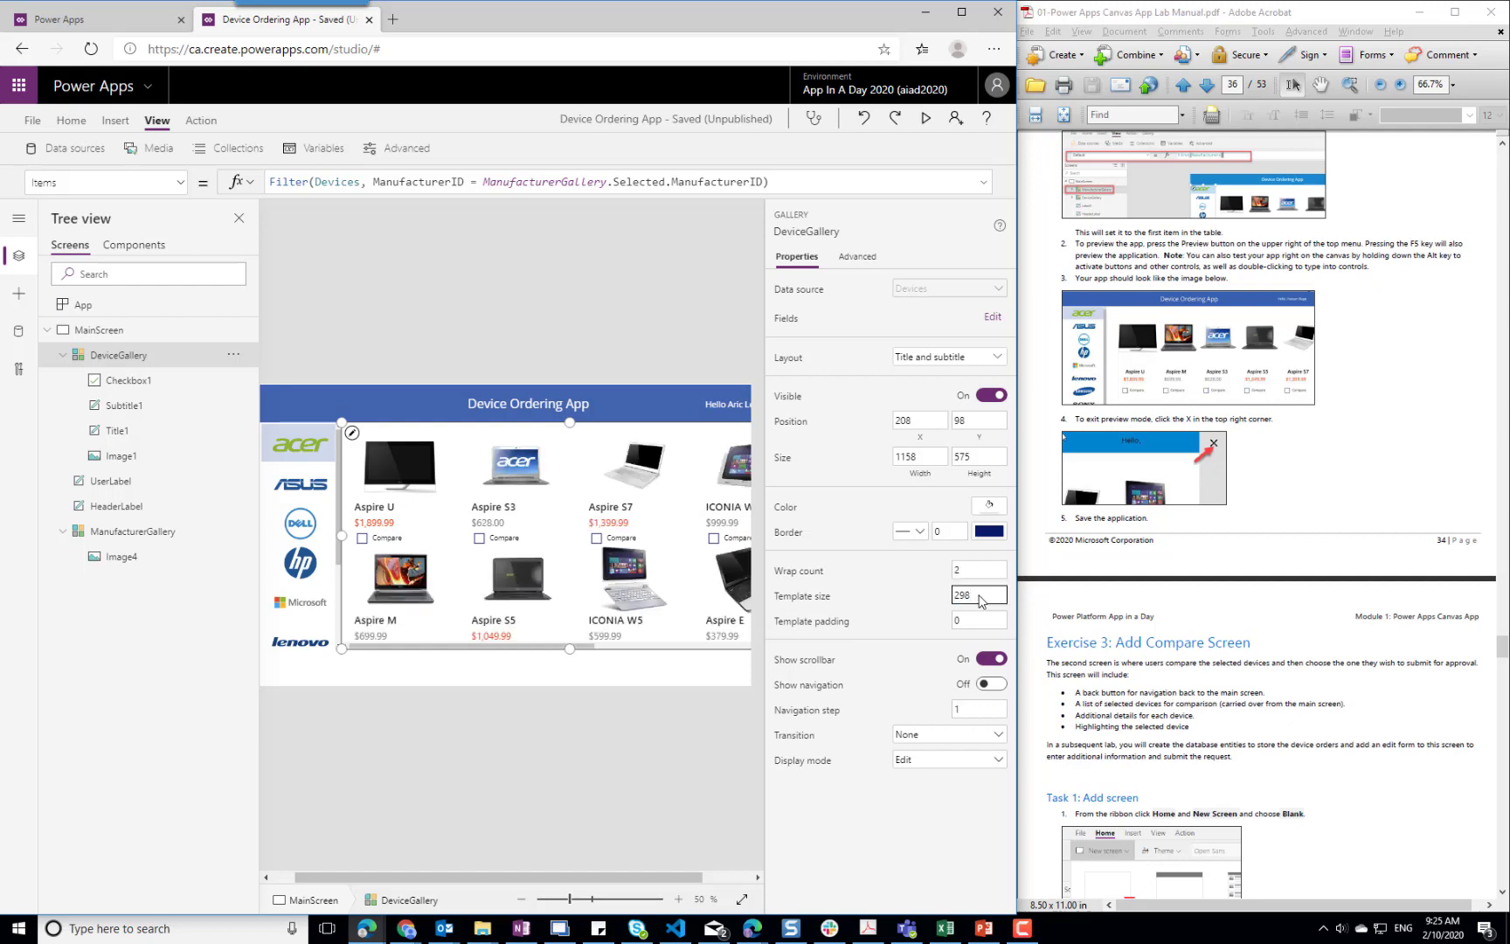
# Reduce the device image's height to 146 and move the title up to Y 156 in the gallery template
pyautogui.click(397, 476)
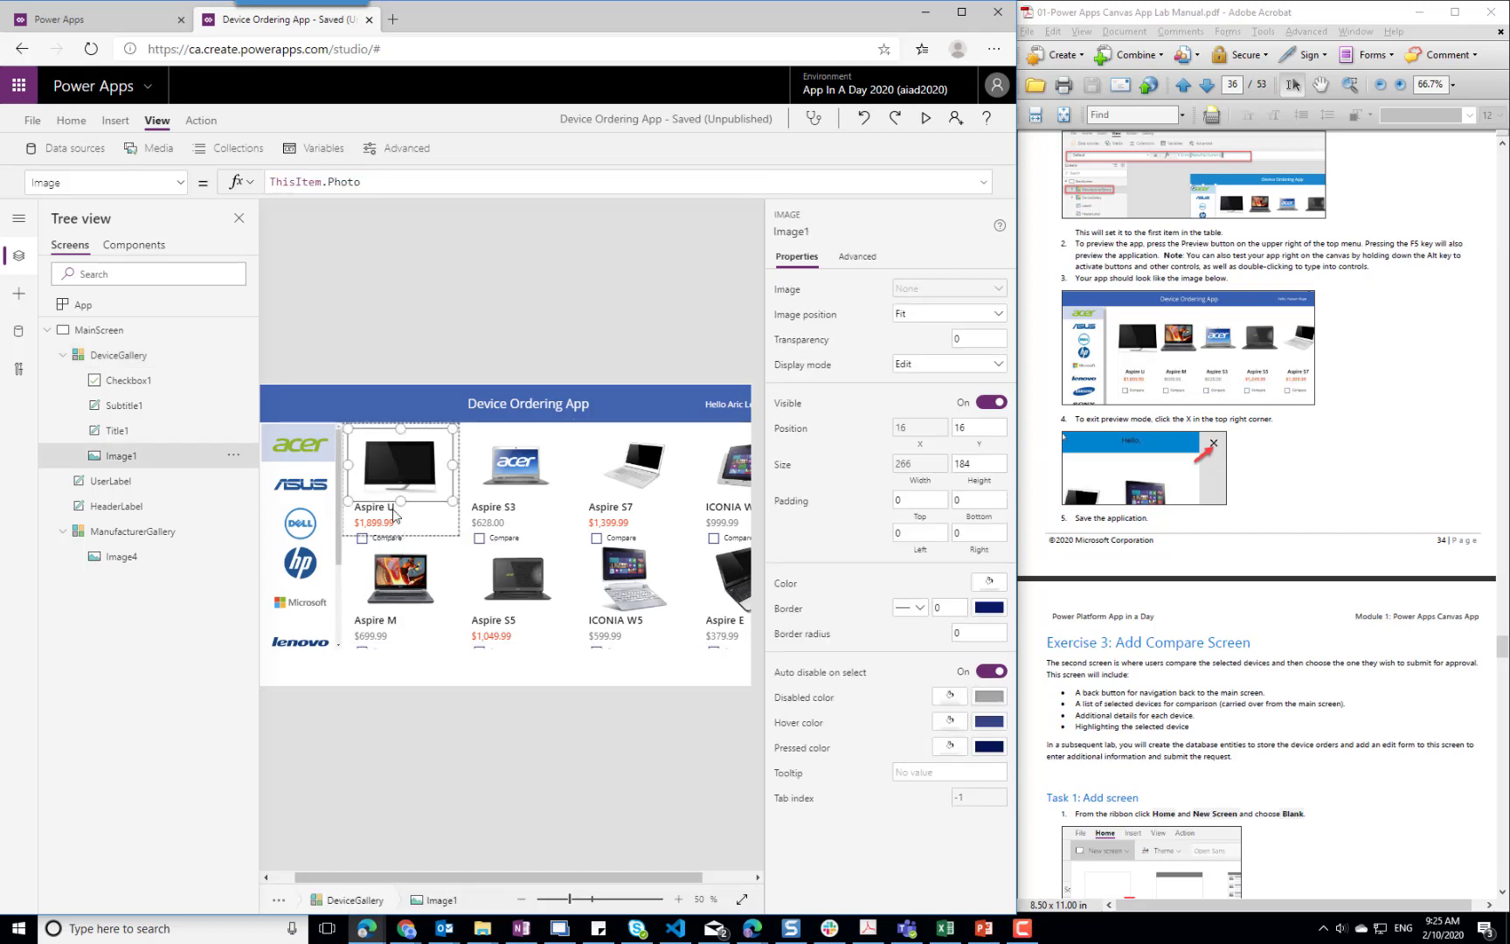
pyautogui.moveTo(401, 501); pyautogui.dragTo(400, 490)
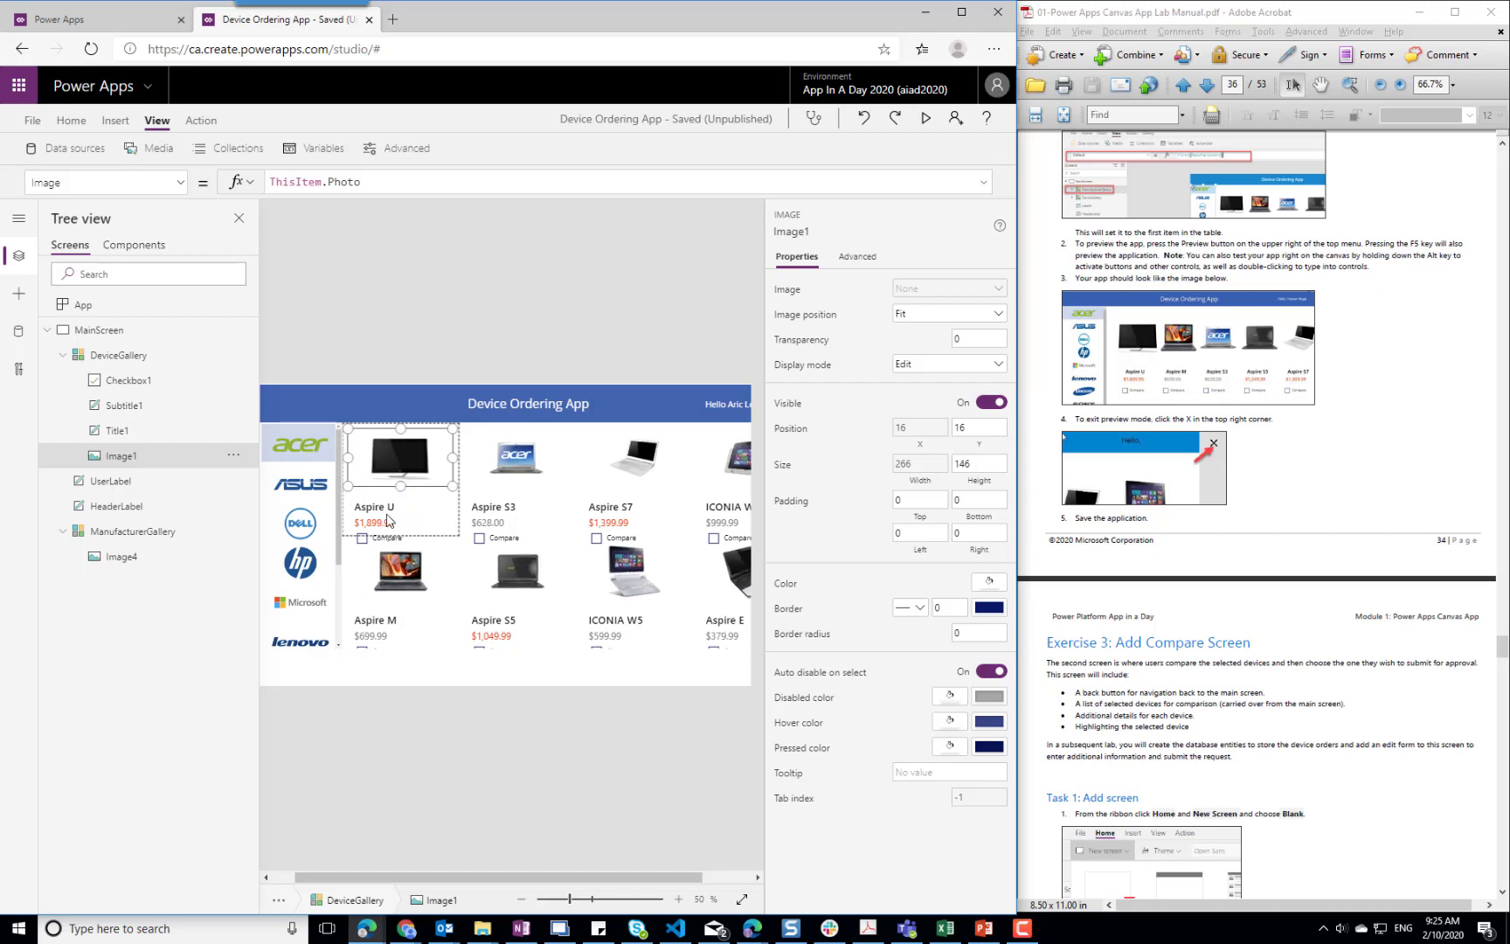
pyautogui.click(380, 505)
pyautogui.press('Up')
pyautogui.press('Up')
pyautogui.press('Up')
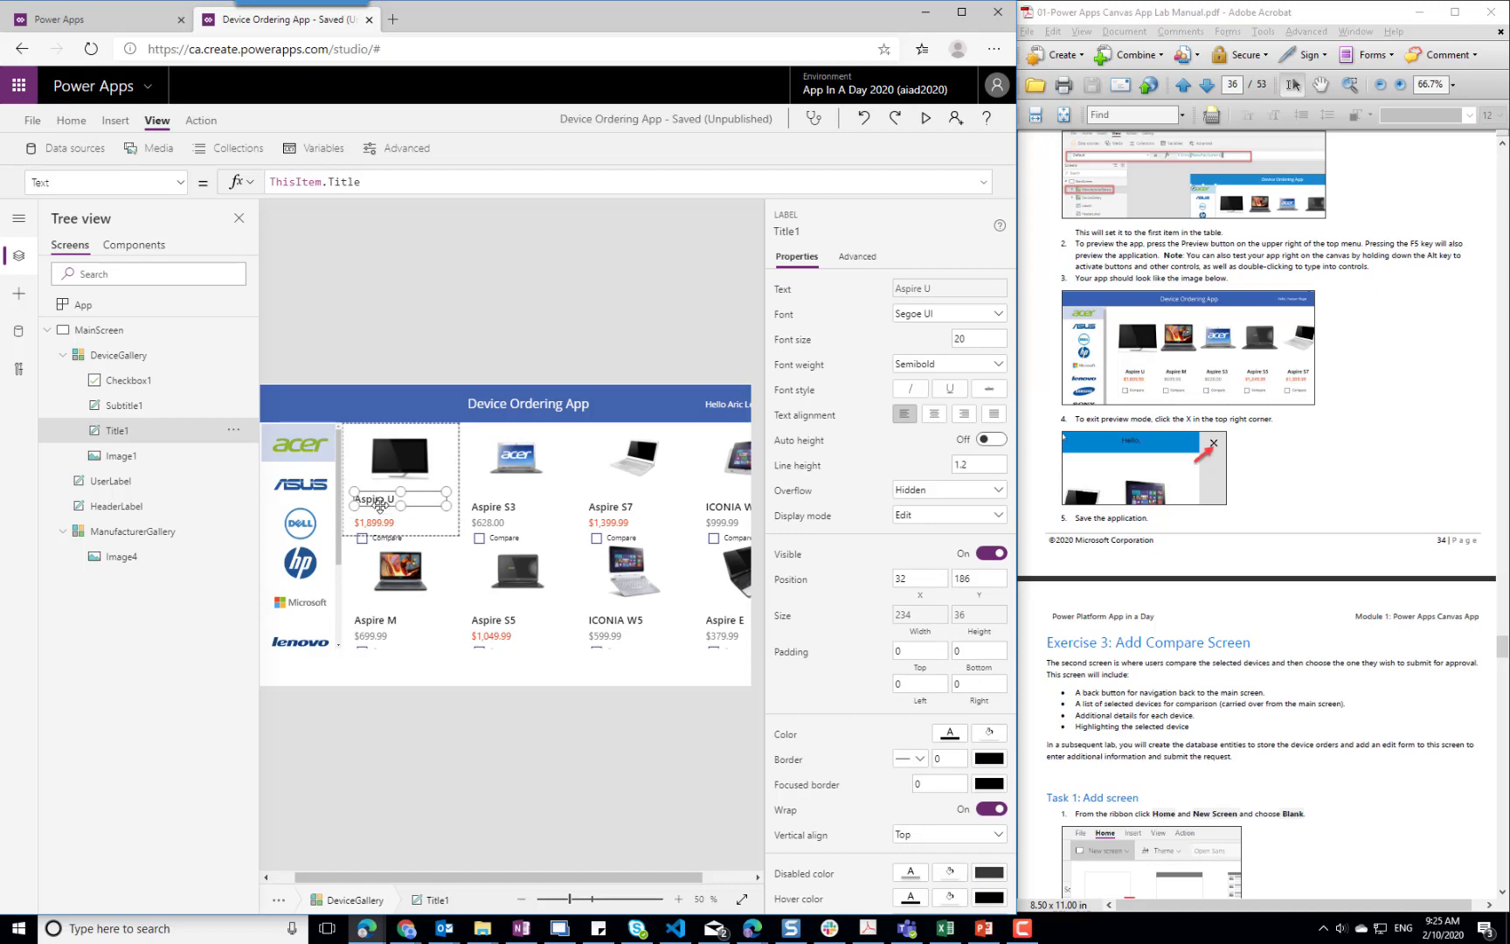
pyautogui.press('Up')
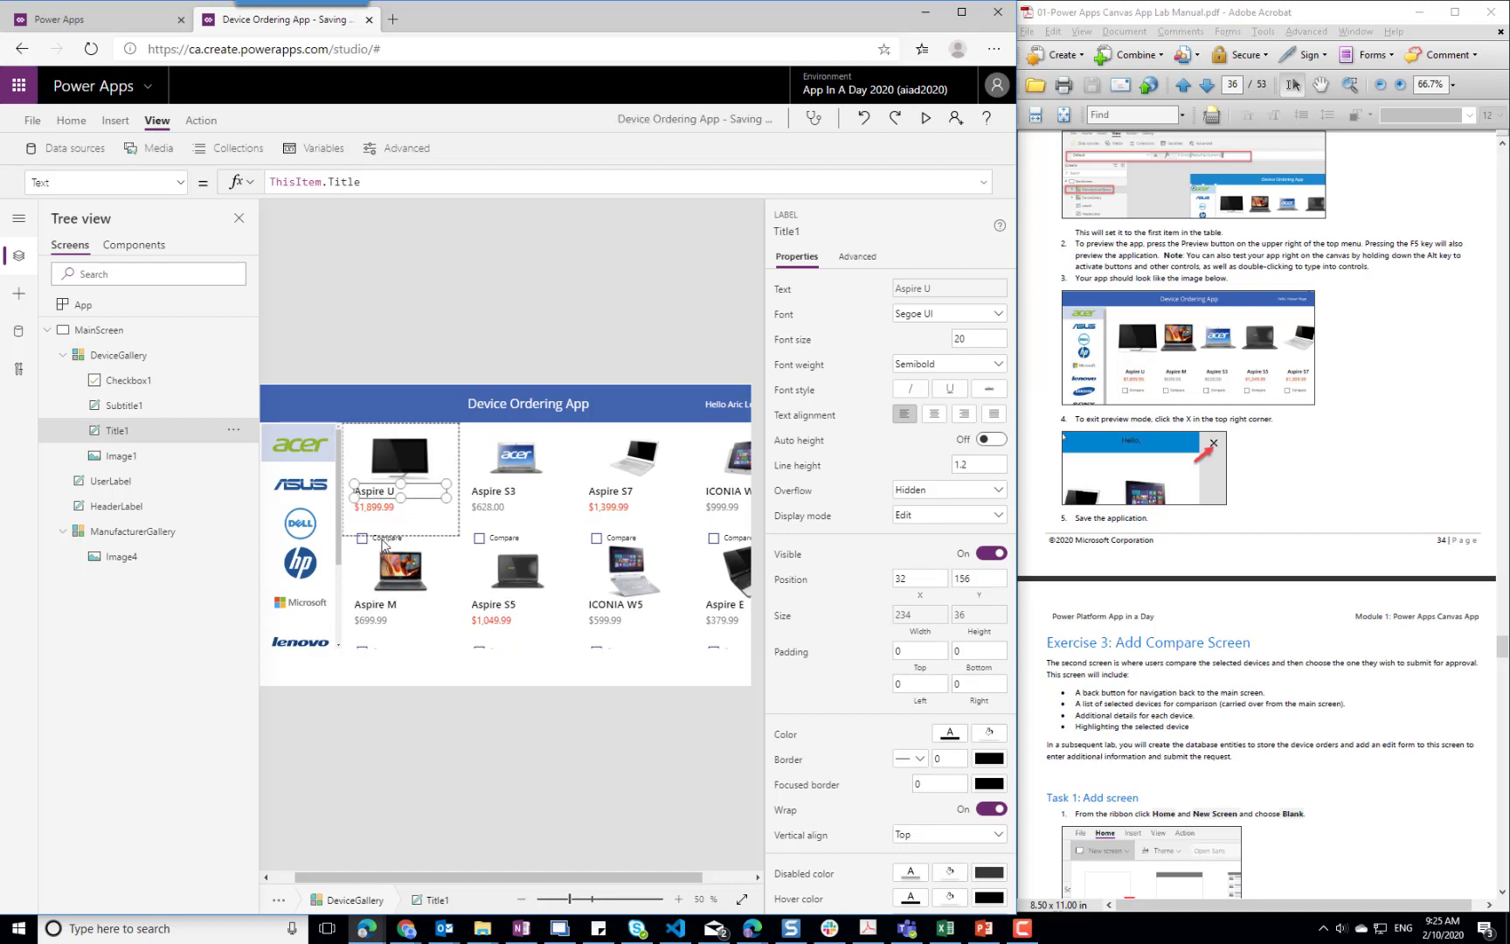
# Move the Compare checkbox up to Y 218, just below the price in the gallery template
pyautogui.click(384, 540)
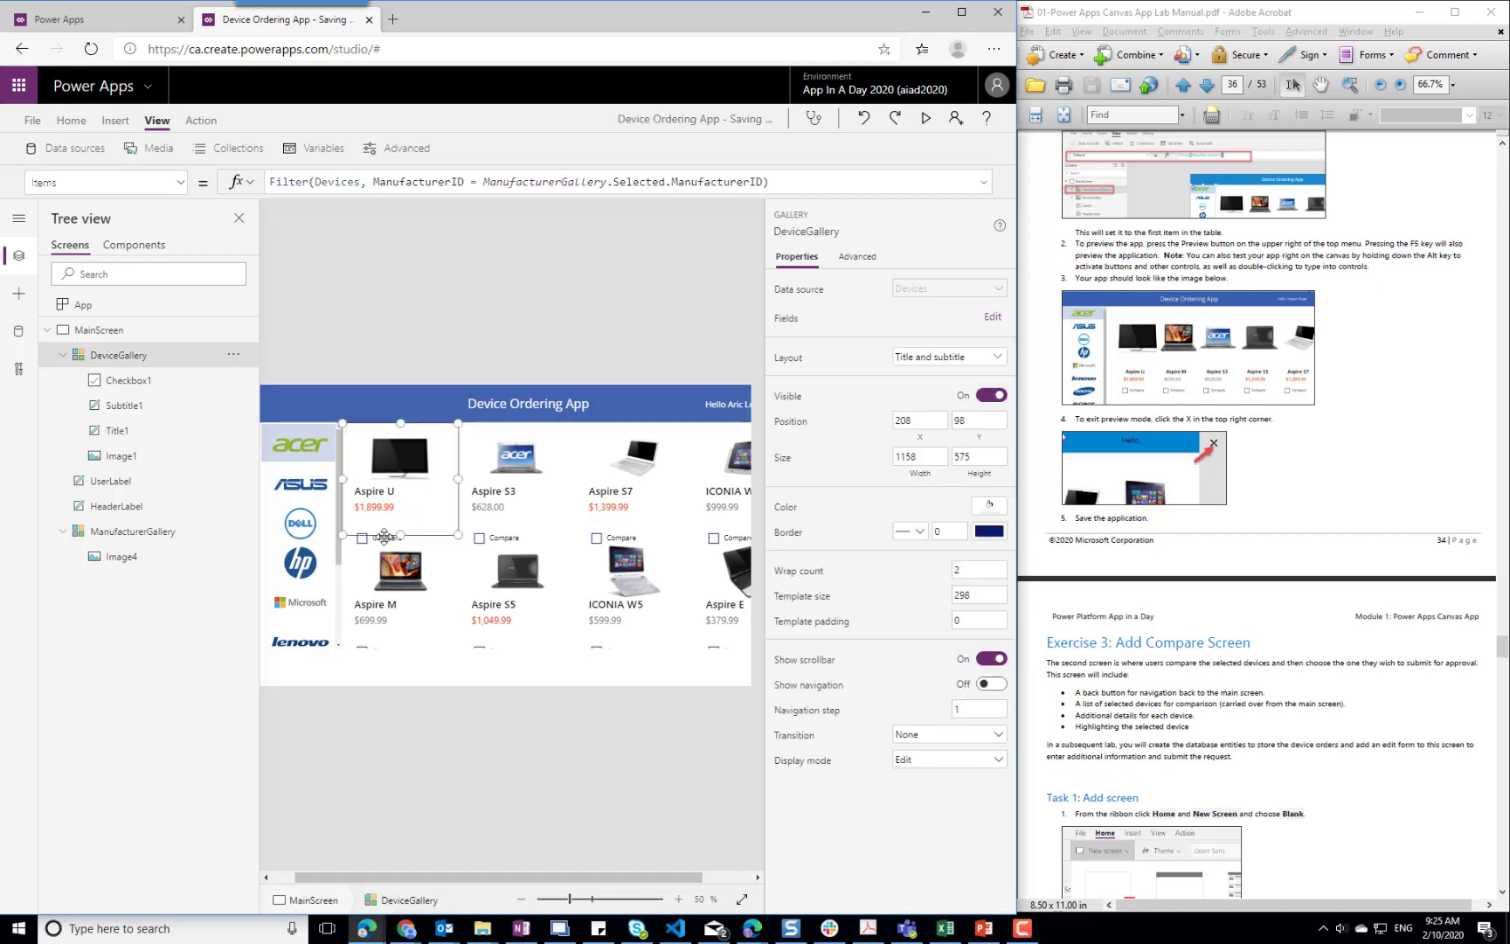
pyautogui.moveTo(362, 541); pyautogui.dragTo(361, 541)
pyautogui.click(384, 535)
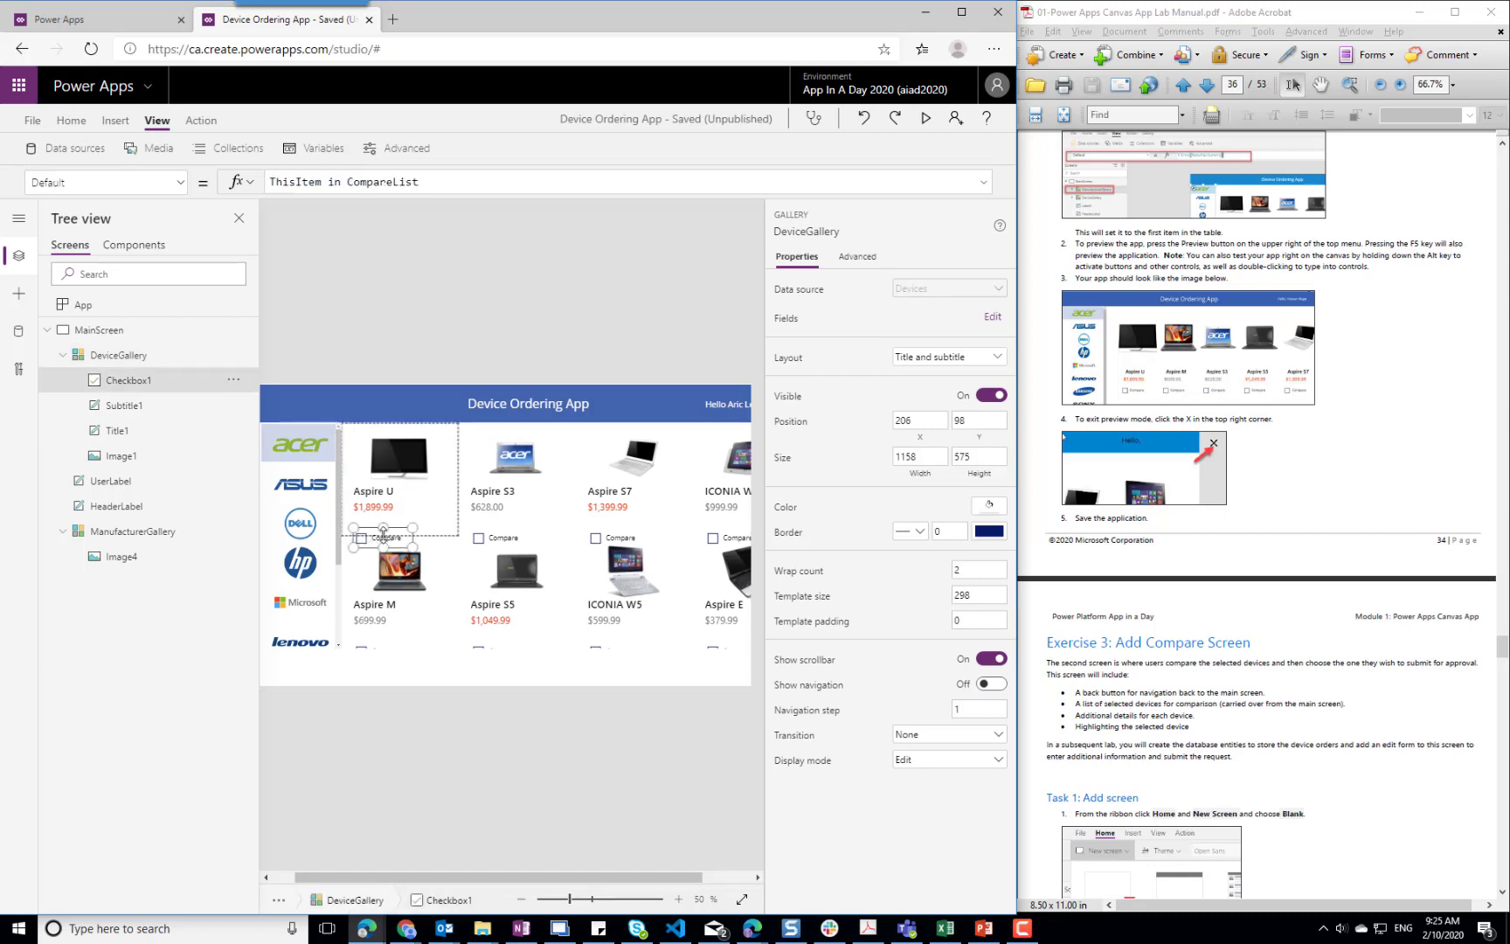
pyautogui.press('Up')
pyautogui.press('Up')
pyautogui.press('Up')
pyautogui.press('Up')
pyautogui.press('Up')
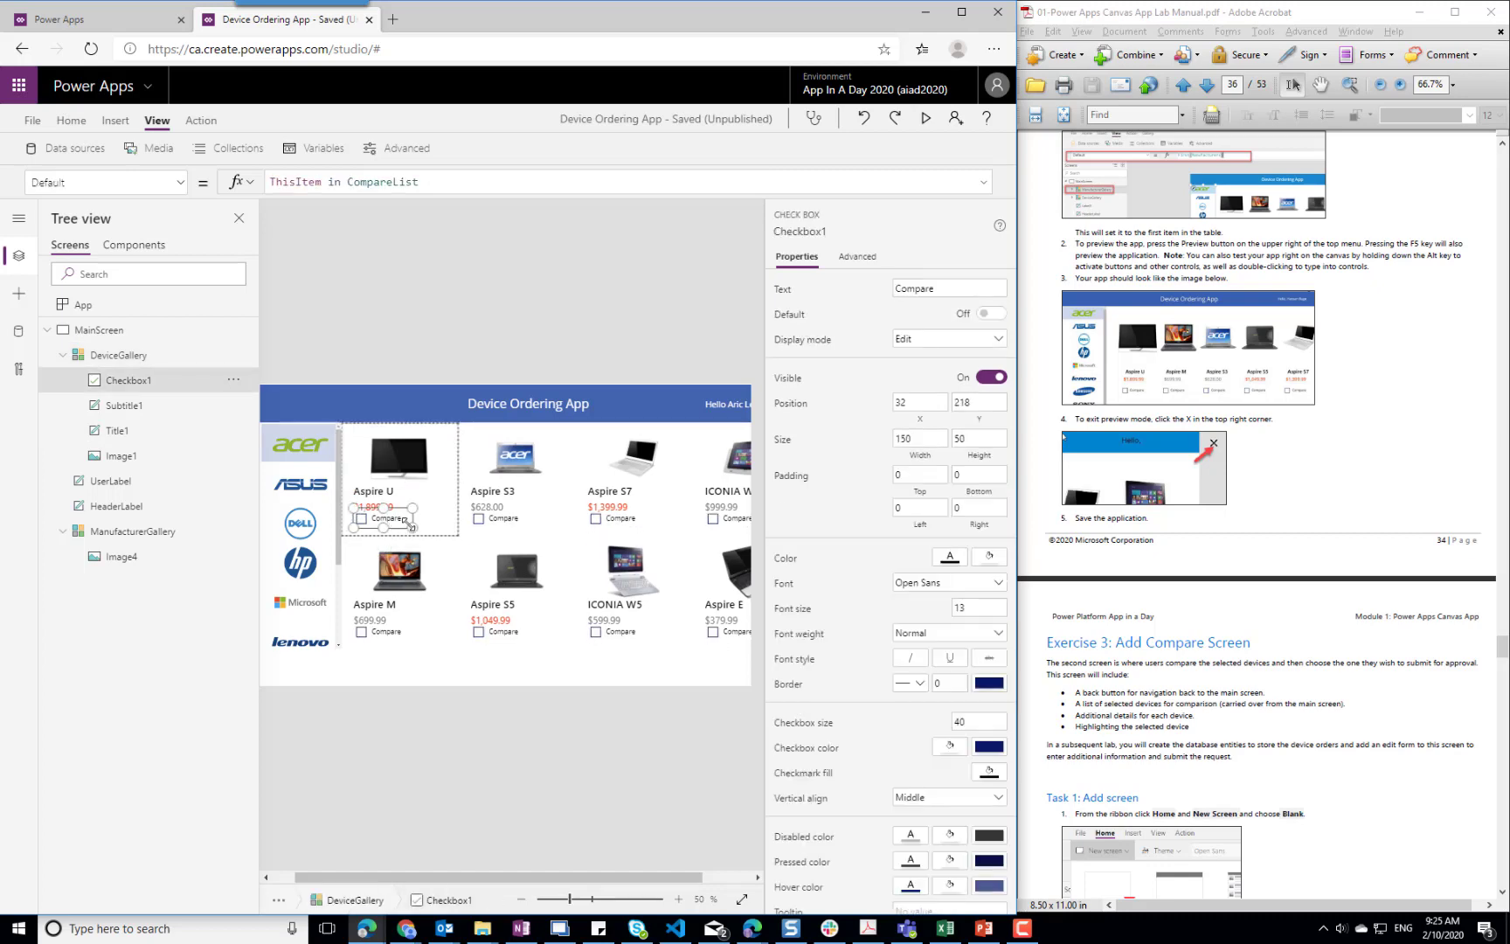
# Nudge the Compare checkbox down to Y 228 in the gallery template
pyautogui.press('Down')
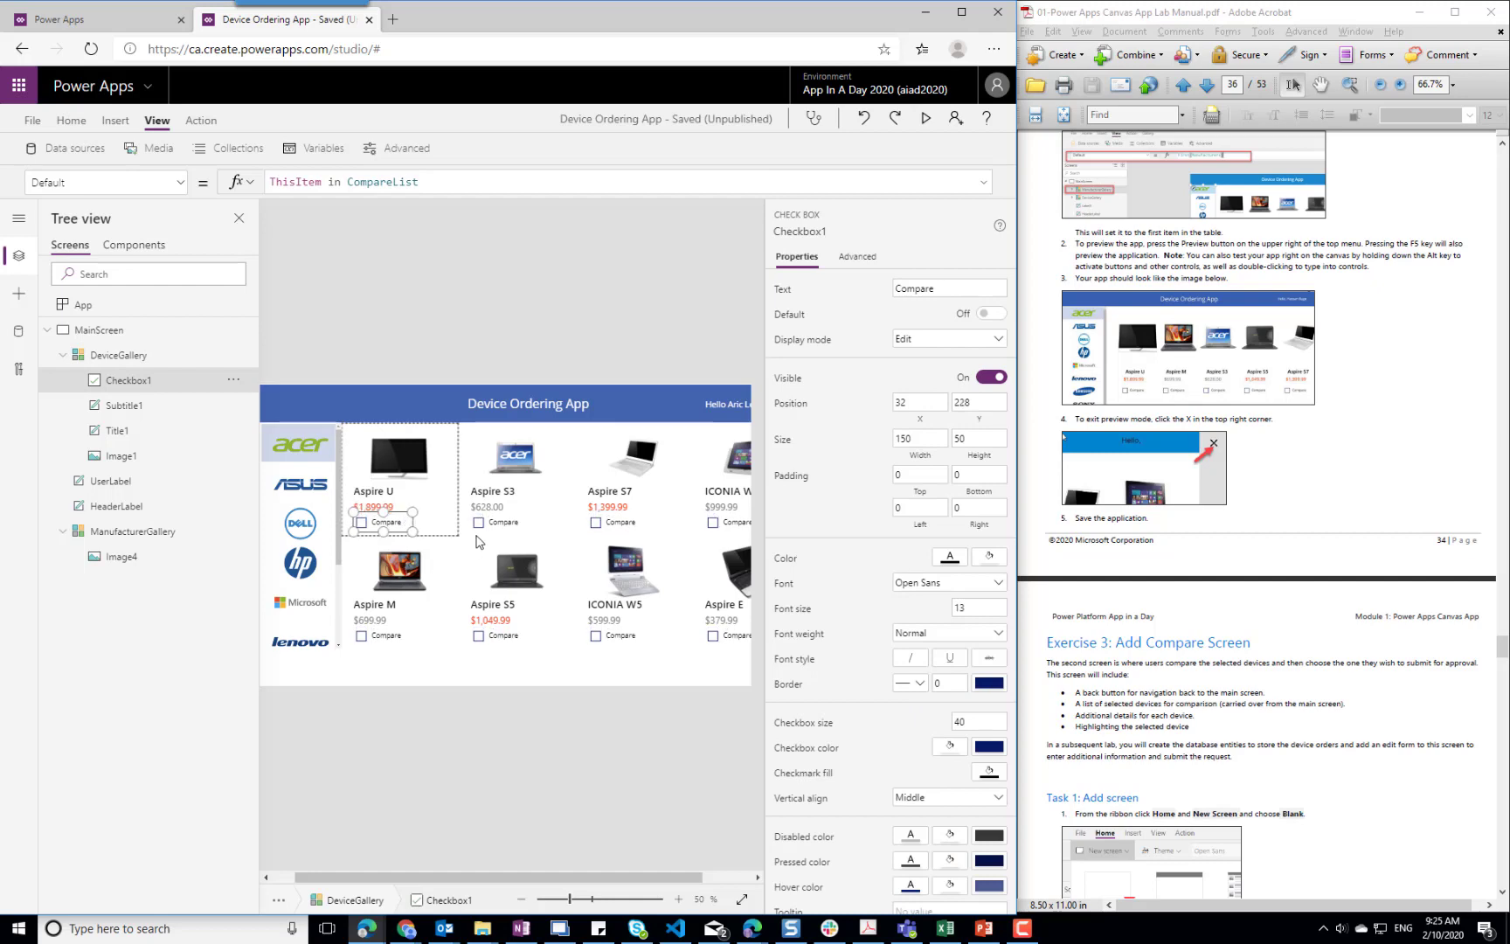
pyautogui.click(470, 557)
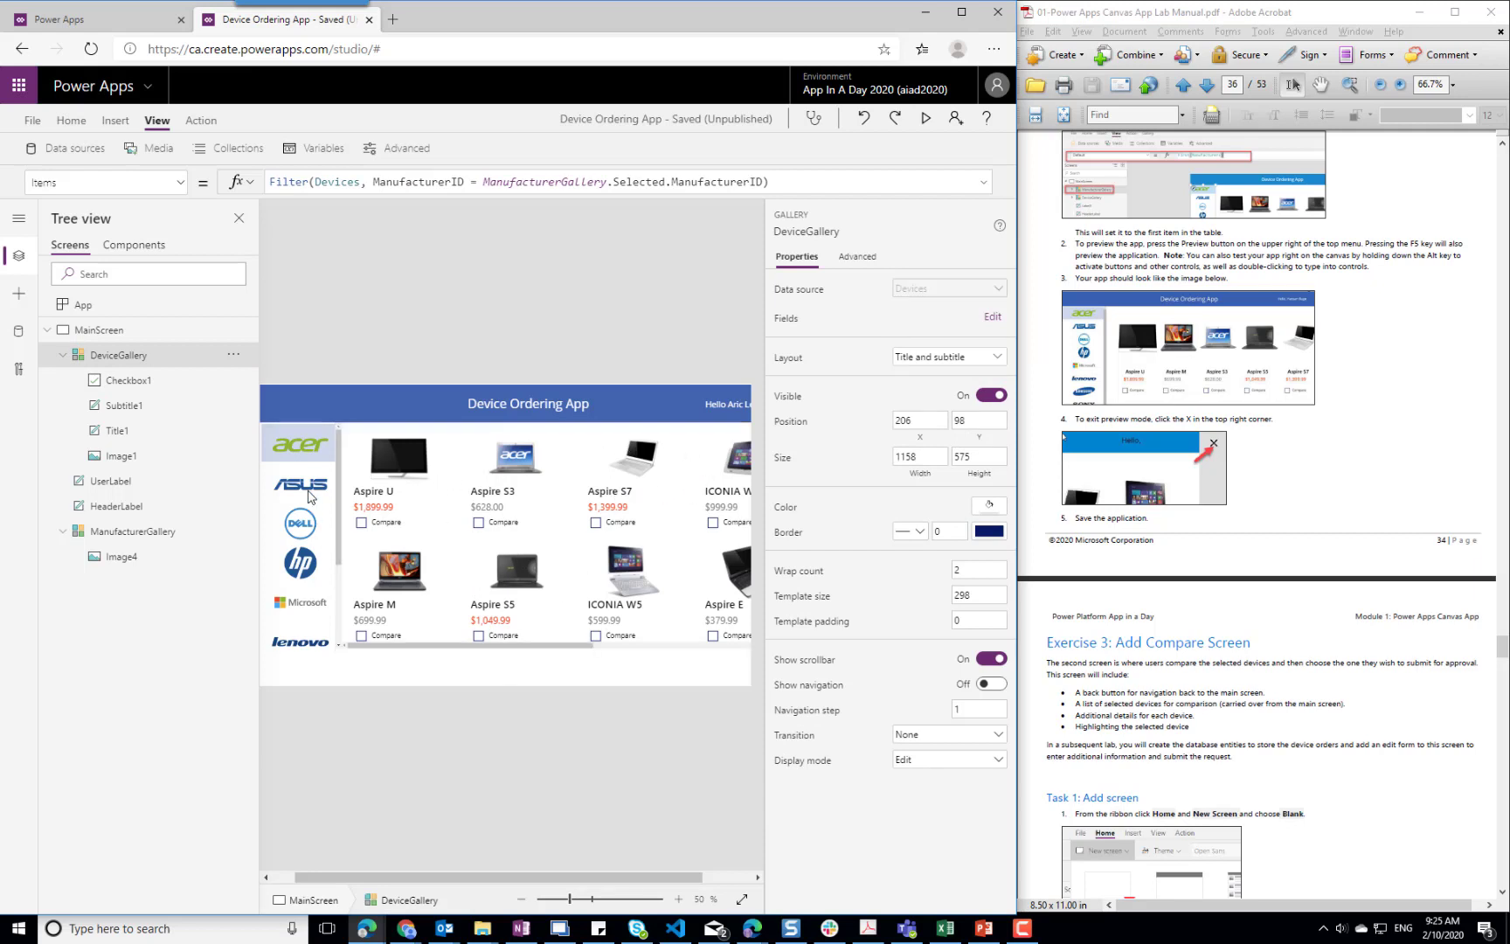
# Check how the device gallery filters by selecting the ASUS, Dell and Acer manufacturers on the canvas
pyautogui.keyDown('alt'); pyautogui.click(301, 485); pyautogui.keyUp('alt')
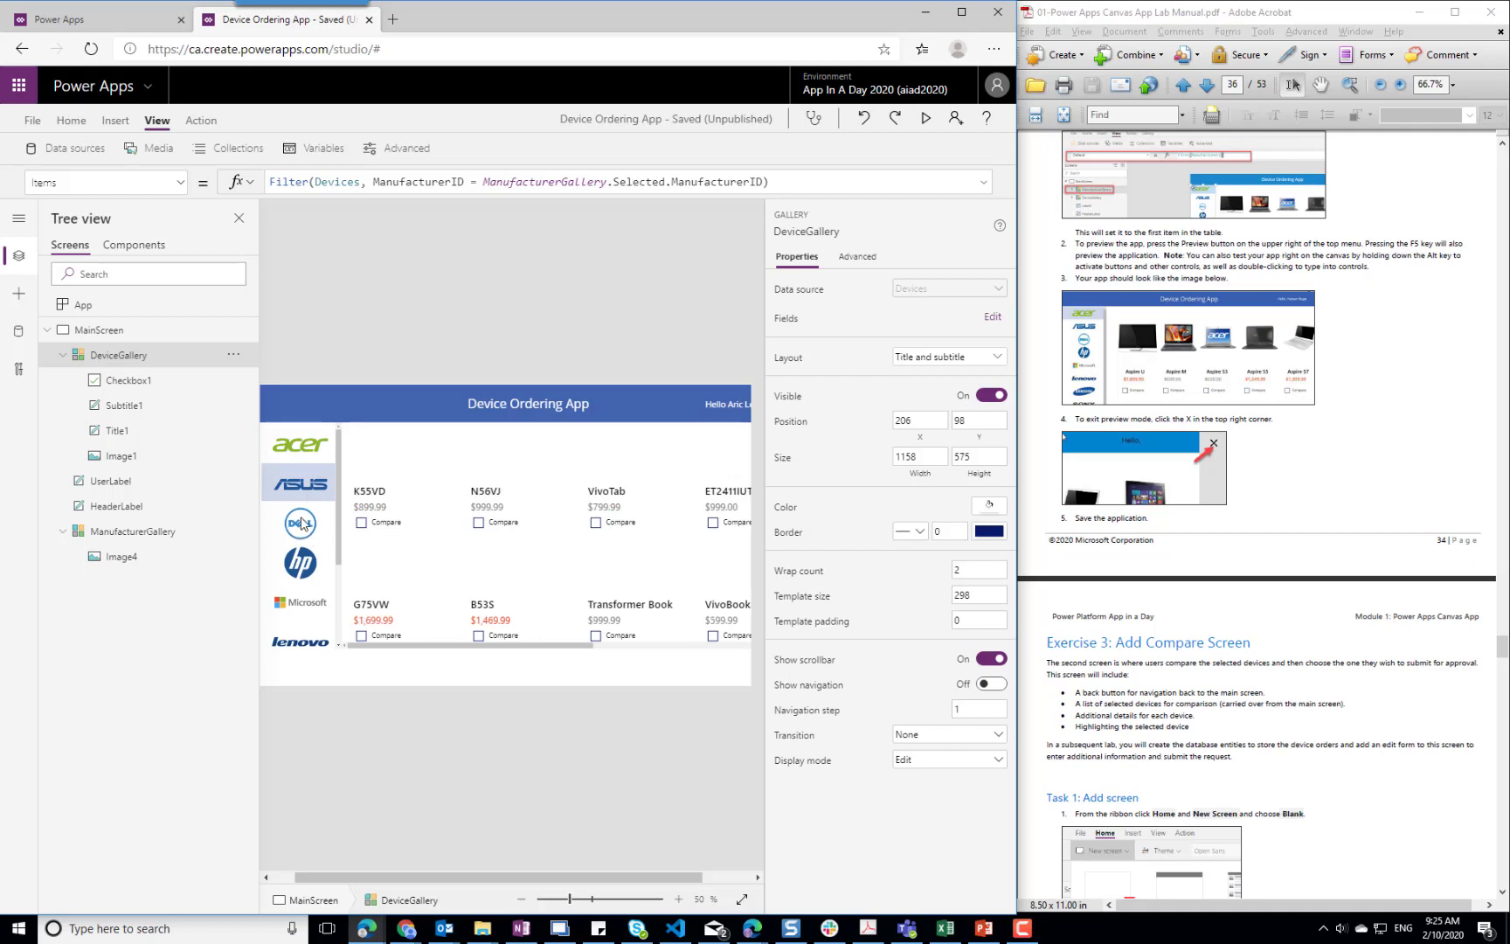
pyautogui.keyDown('alt'); pyautogui.click(303, 530); pyautogui.keyUp('alt')
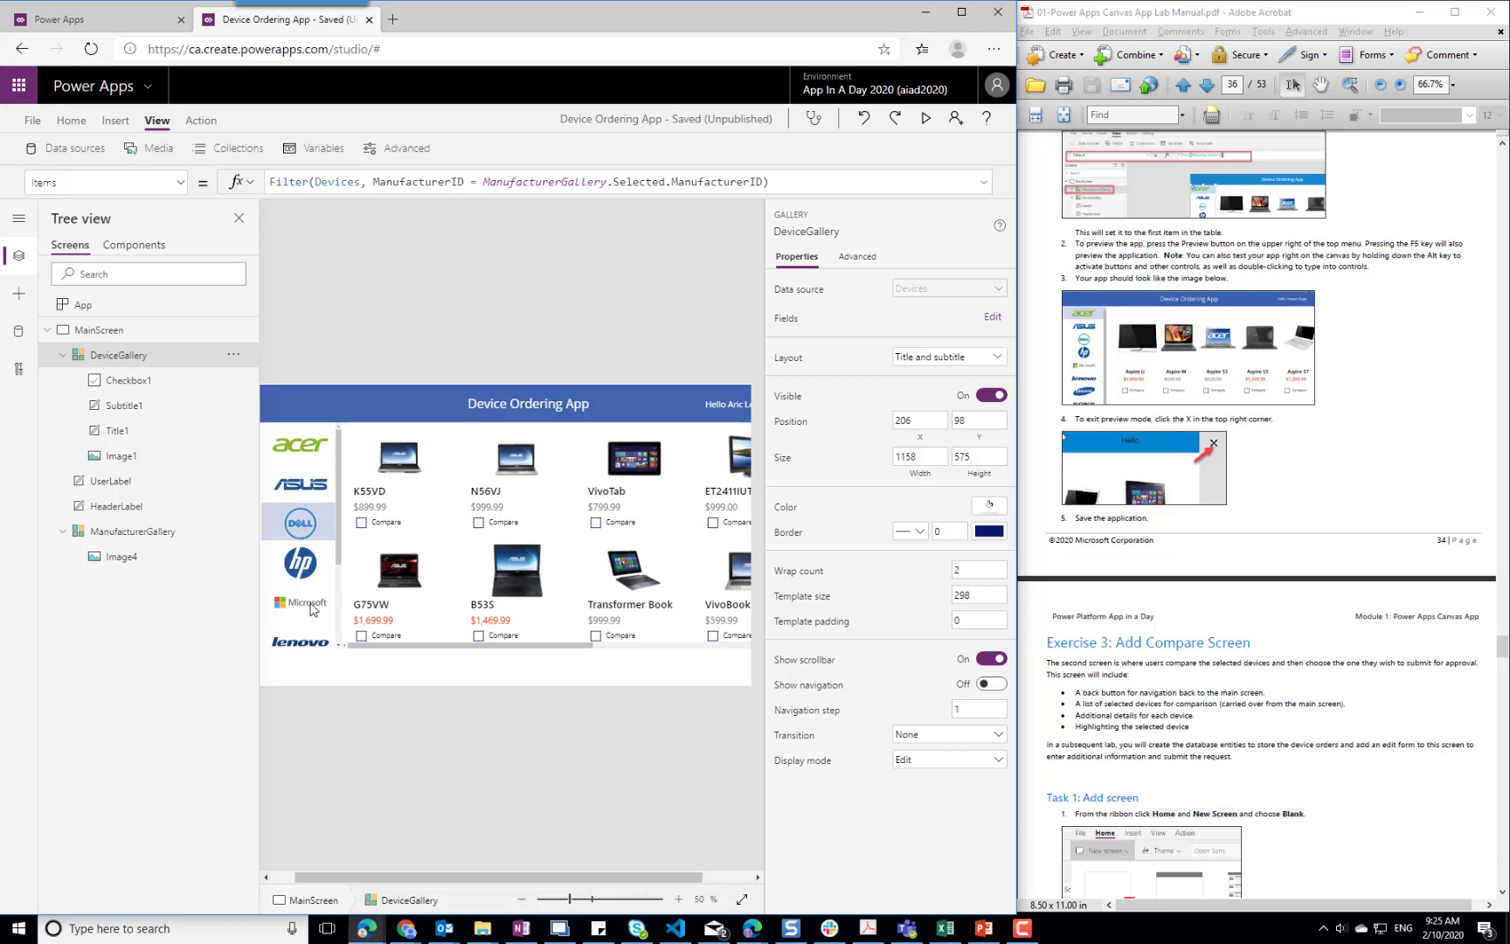
pyautogui.keyDown('alt'); pyautogui.click(297, 449); pyautogui.keyUp('alt')
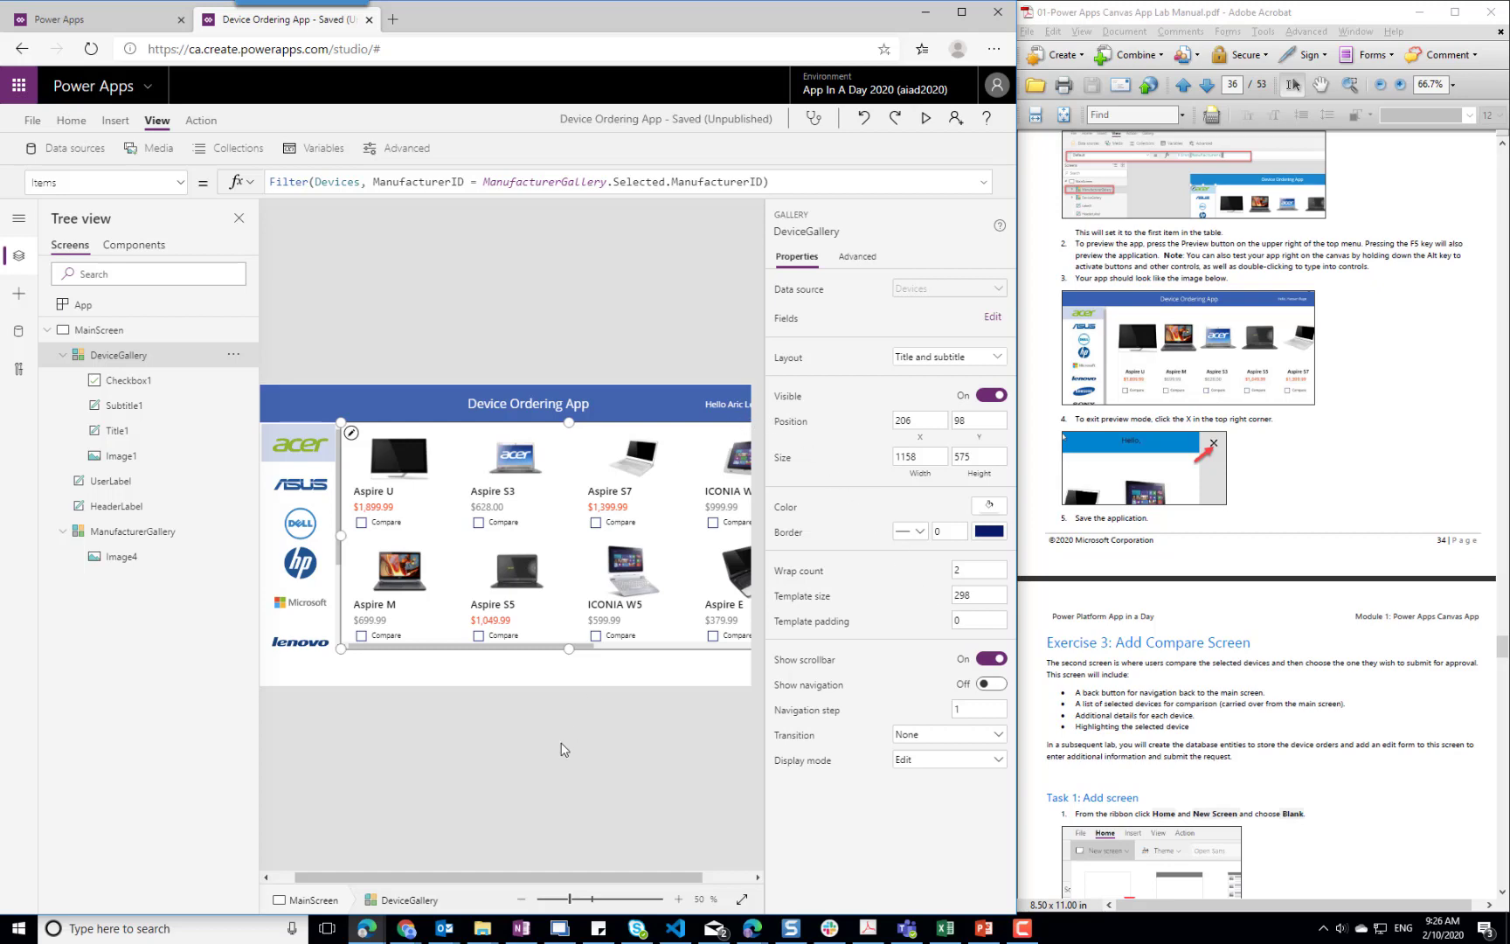
# Collapse DeviceGallery in the tree and add a new blank screen to the app
pyautogui.click(63, 356)
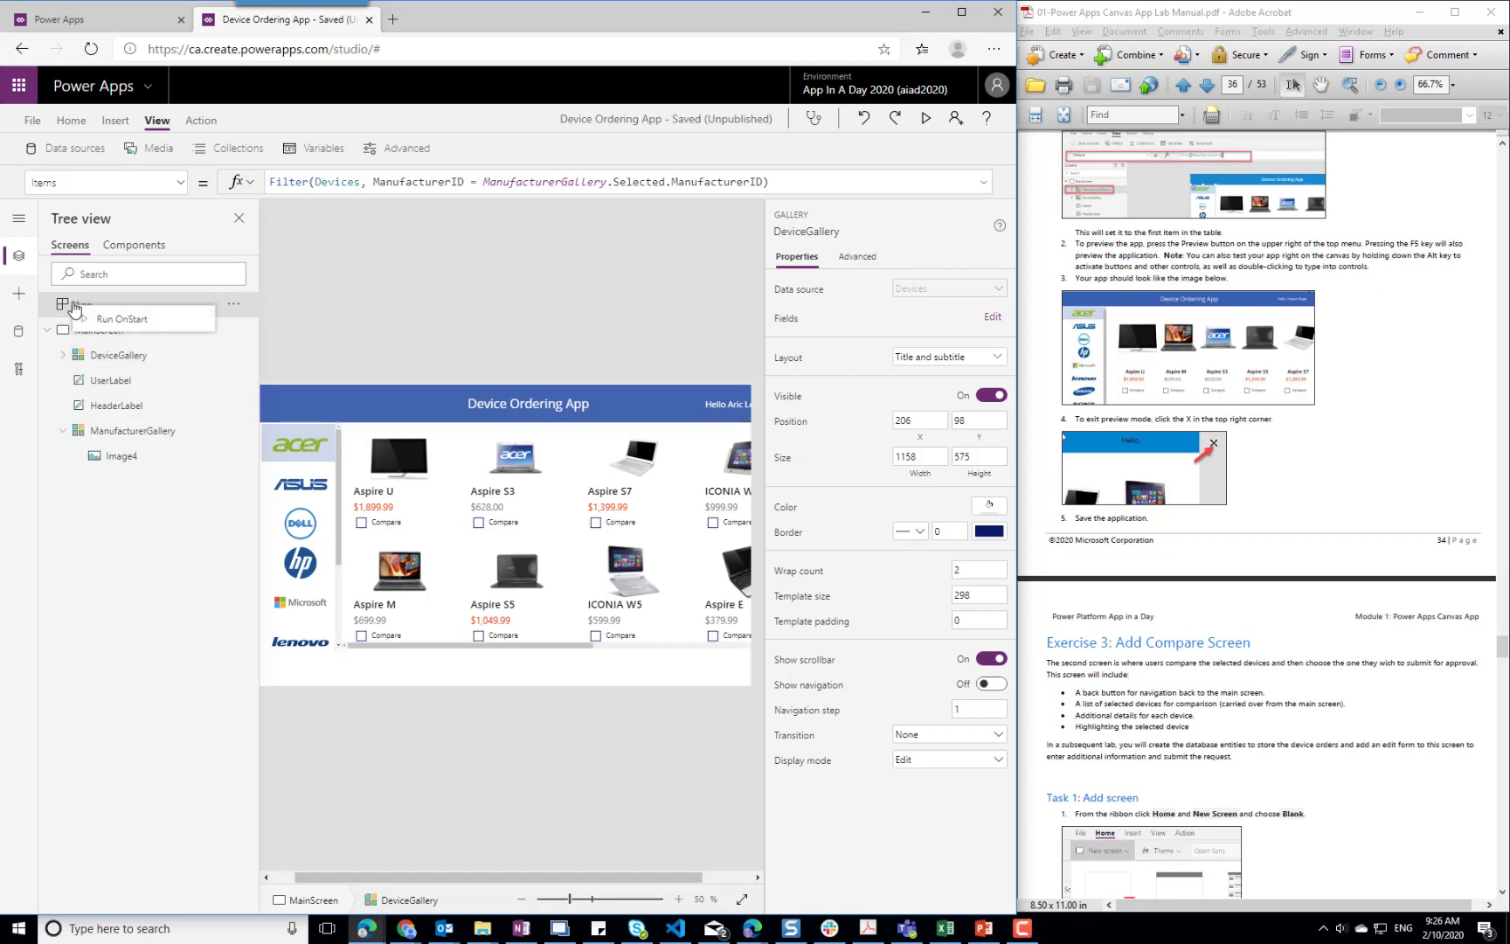
pyautogui.click(61, 307)
pyautogui.click(100, 332)
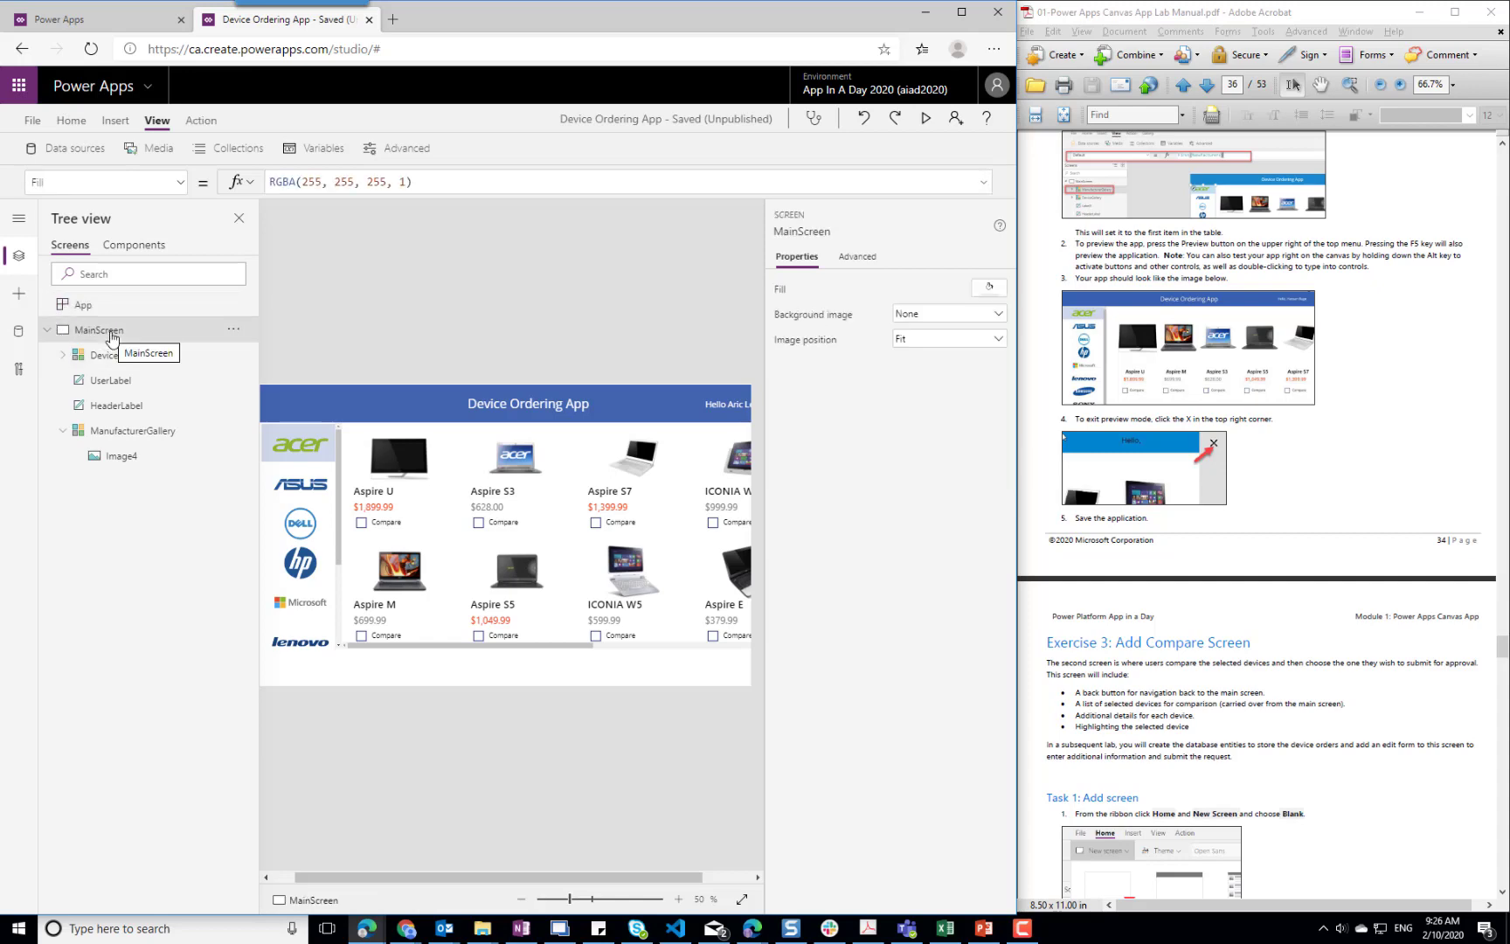
pyautogui.click(69, 116)
pyautogui.click(125, 128)
pyautogui.click(102, 152)
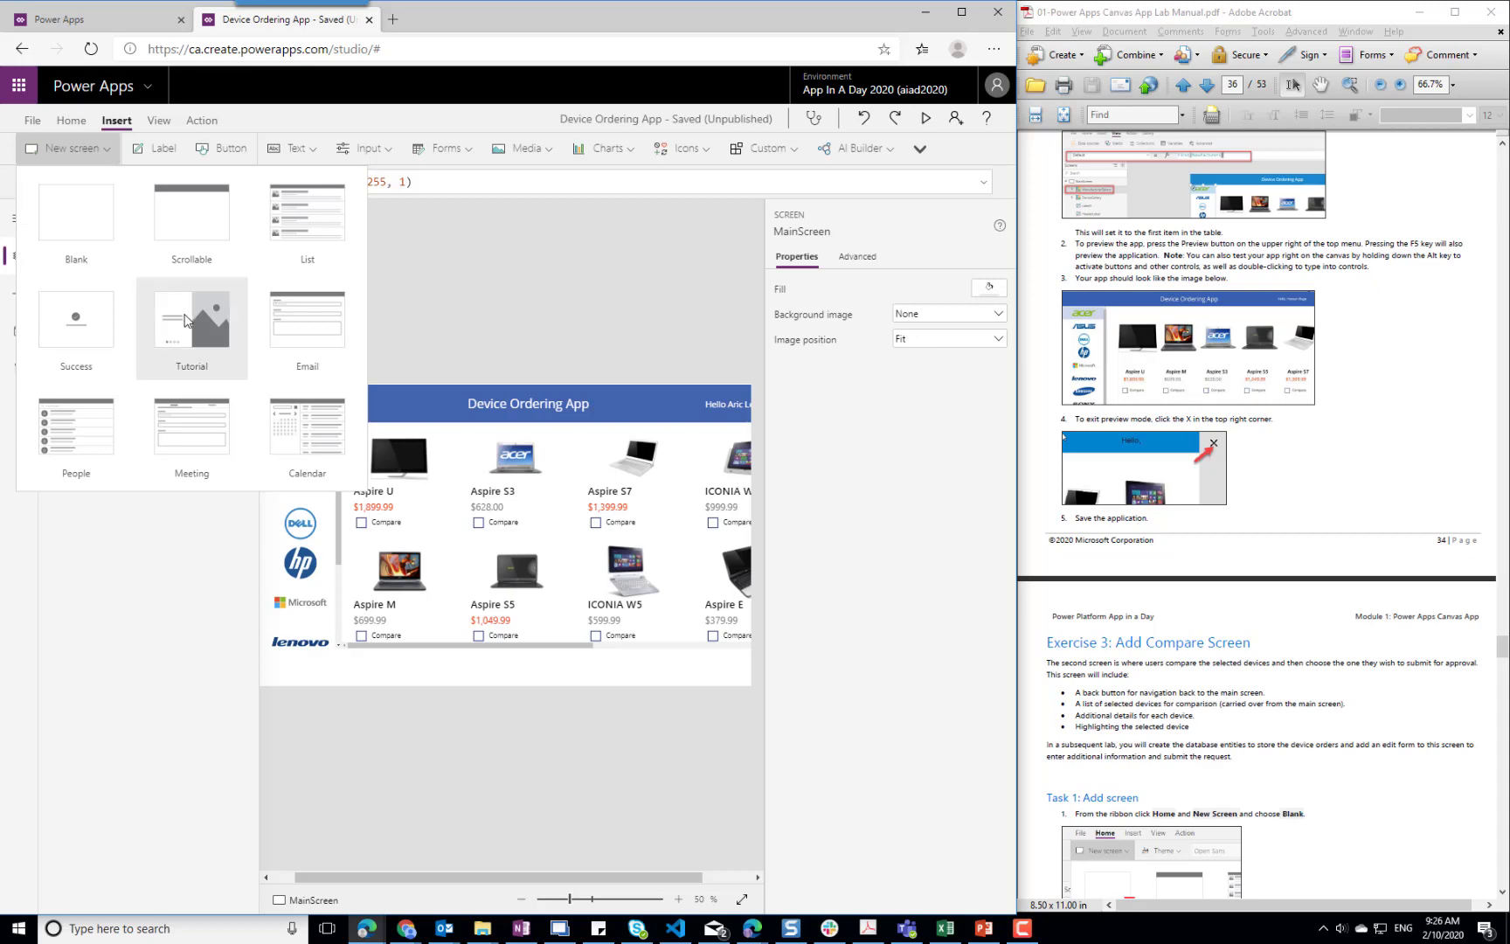
pyautogui.click(70, 226)
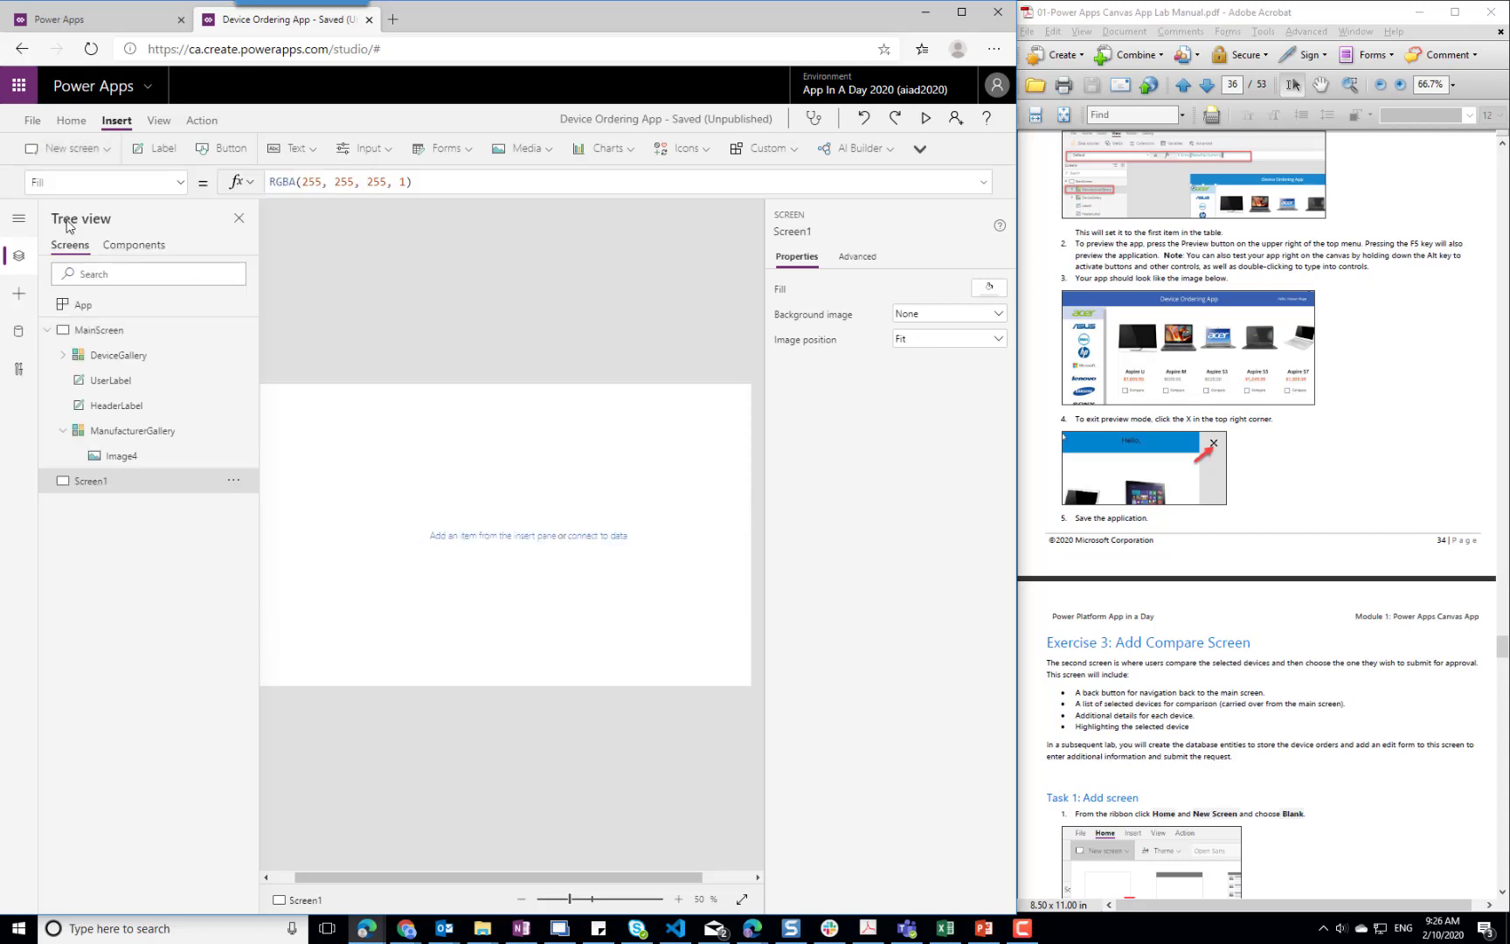
# Rename the new blank screen as CompareScreen
pyautogui.click(234, 479)
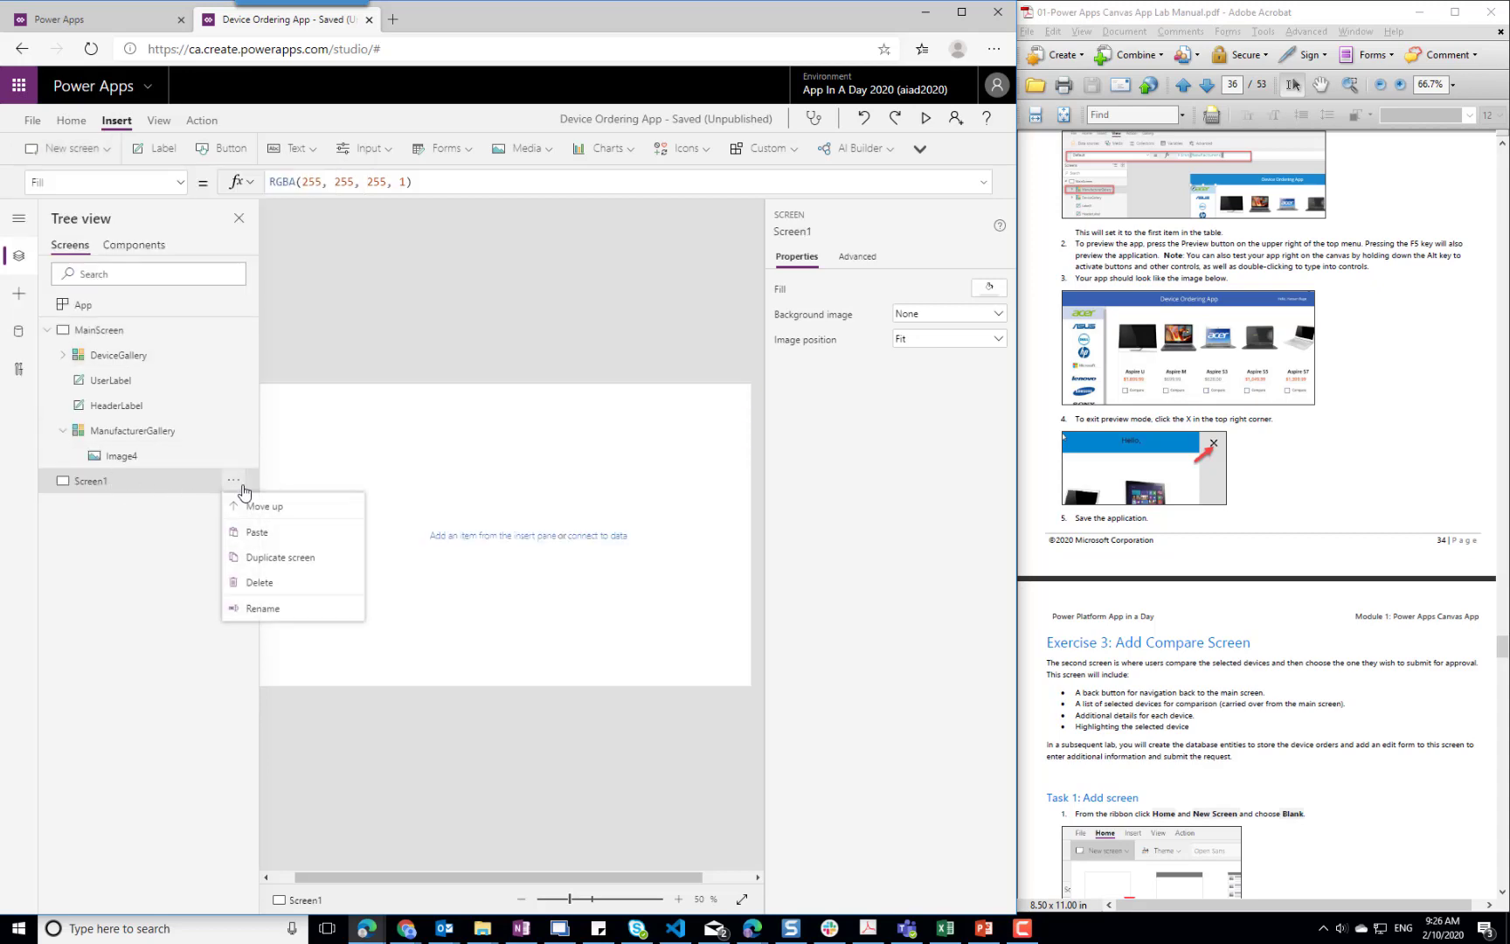
pyautogui.click(260, 608)
pyautogui.press('End')
pyautogui.press('BackSpace')
pyautogui.write('Compare')
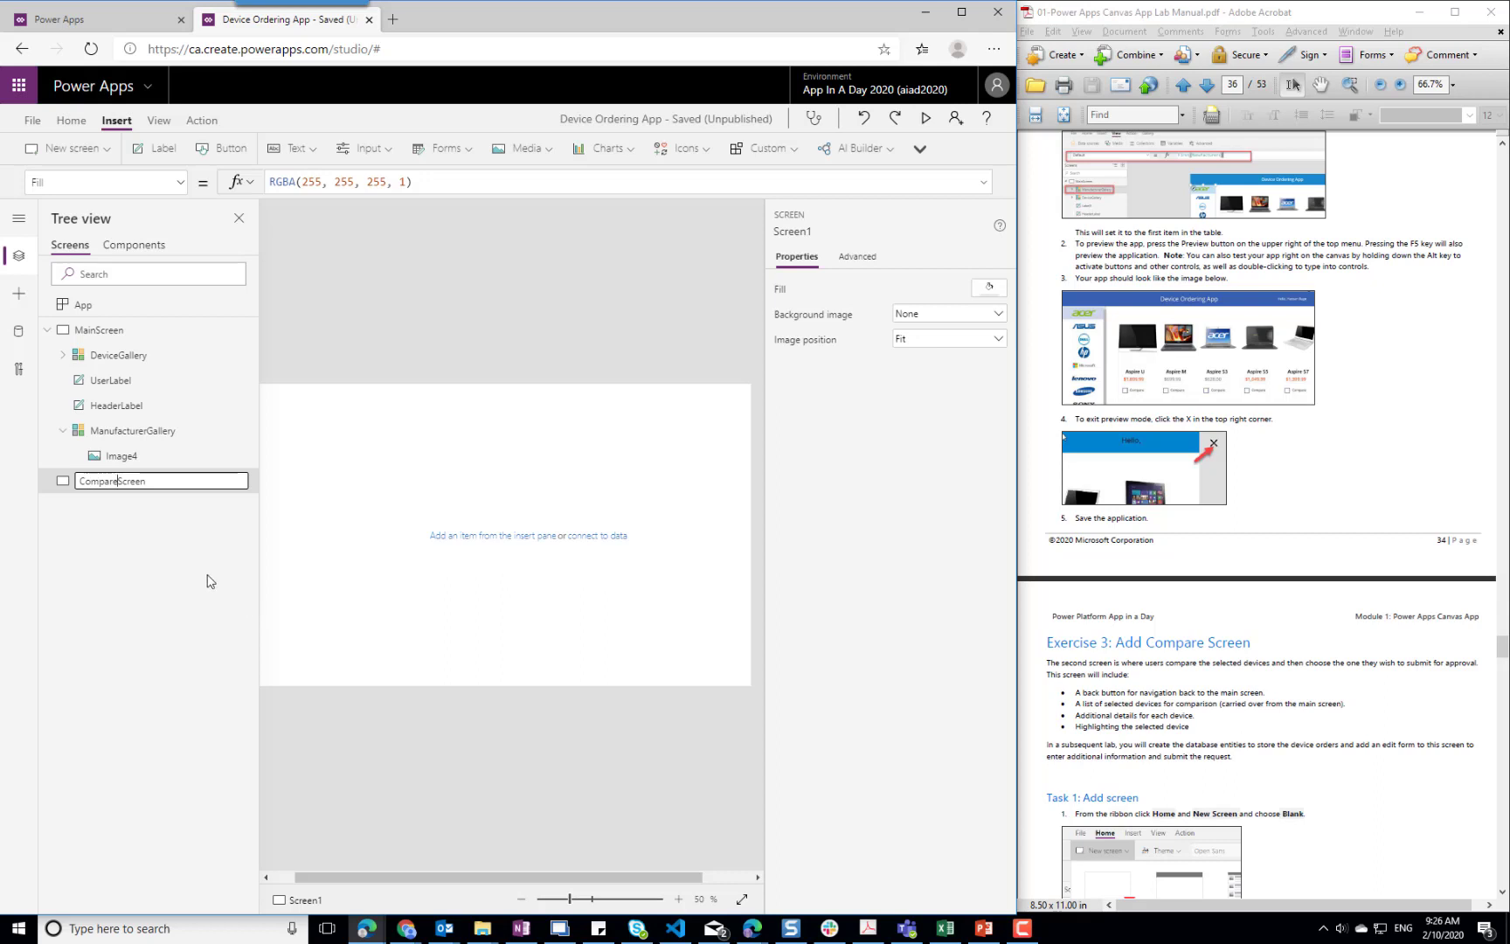
pyautogui.click(182, 549)
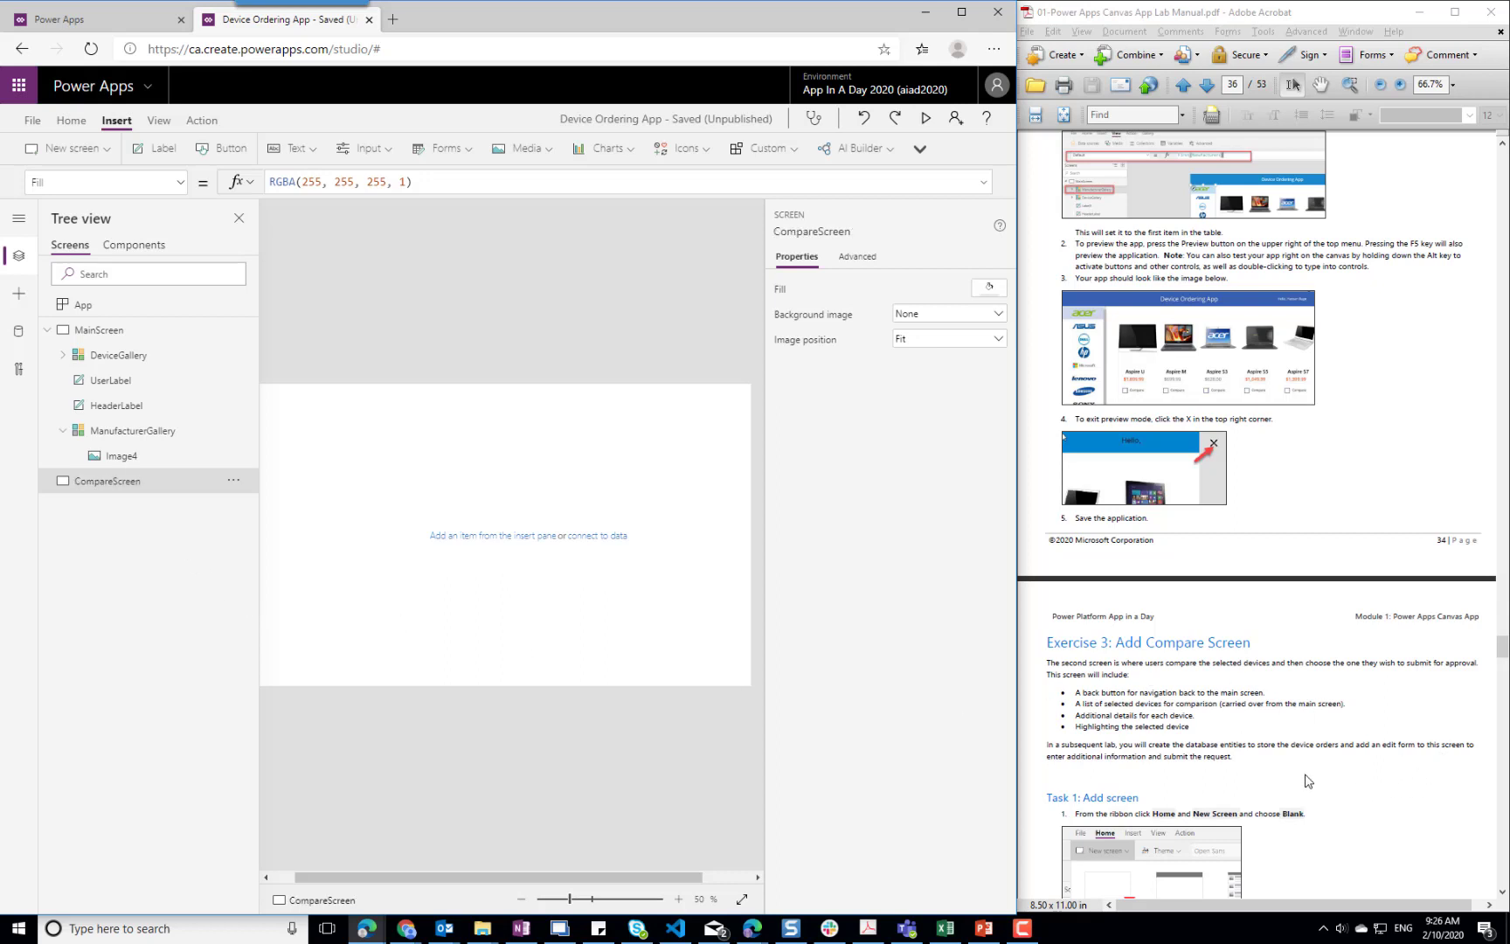
# Follow the lab manual's next instructions and add a button to MainScreen
pyautogui.click(1358, 773)
pyautogui.scroll(-4, 1350, 770)
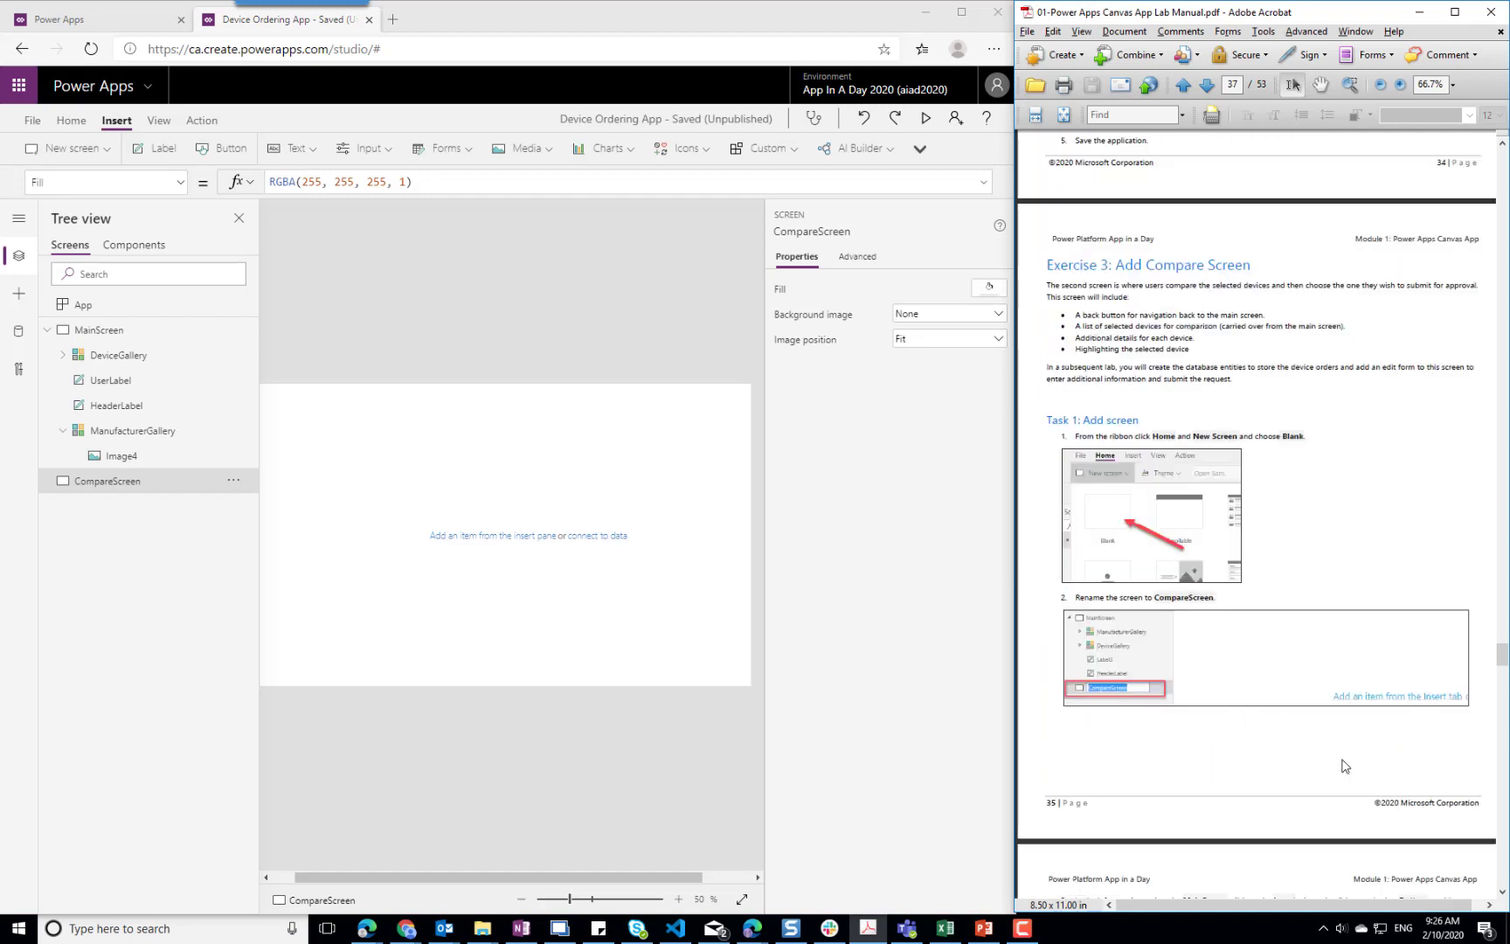
pyautogui.scroll(-4, 1337, 765)
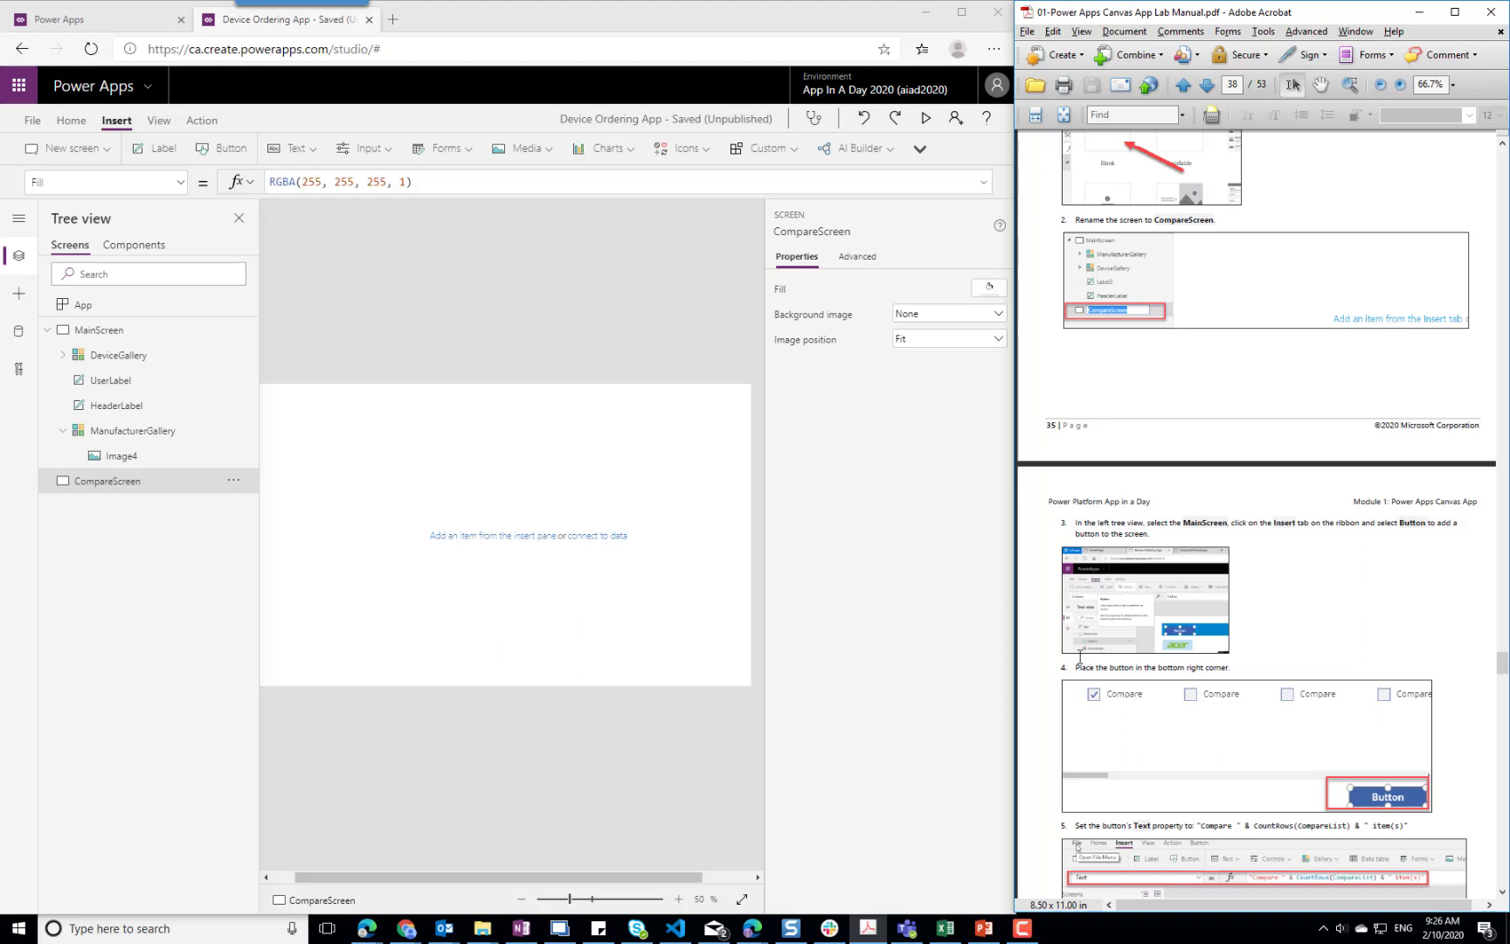
pyautogui.click(101, 332)
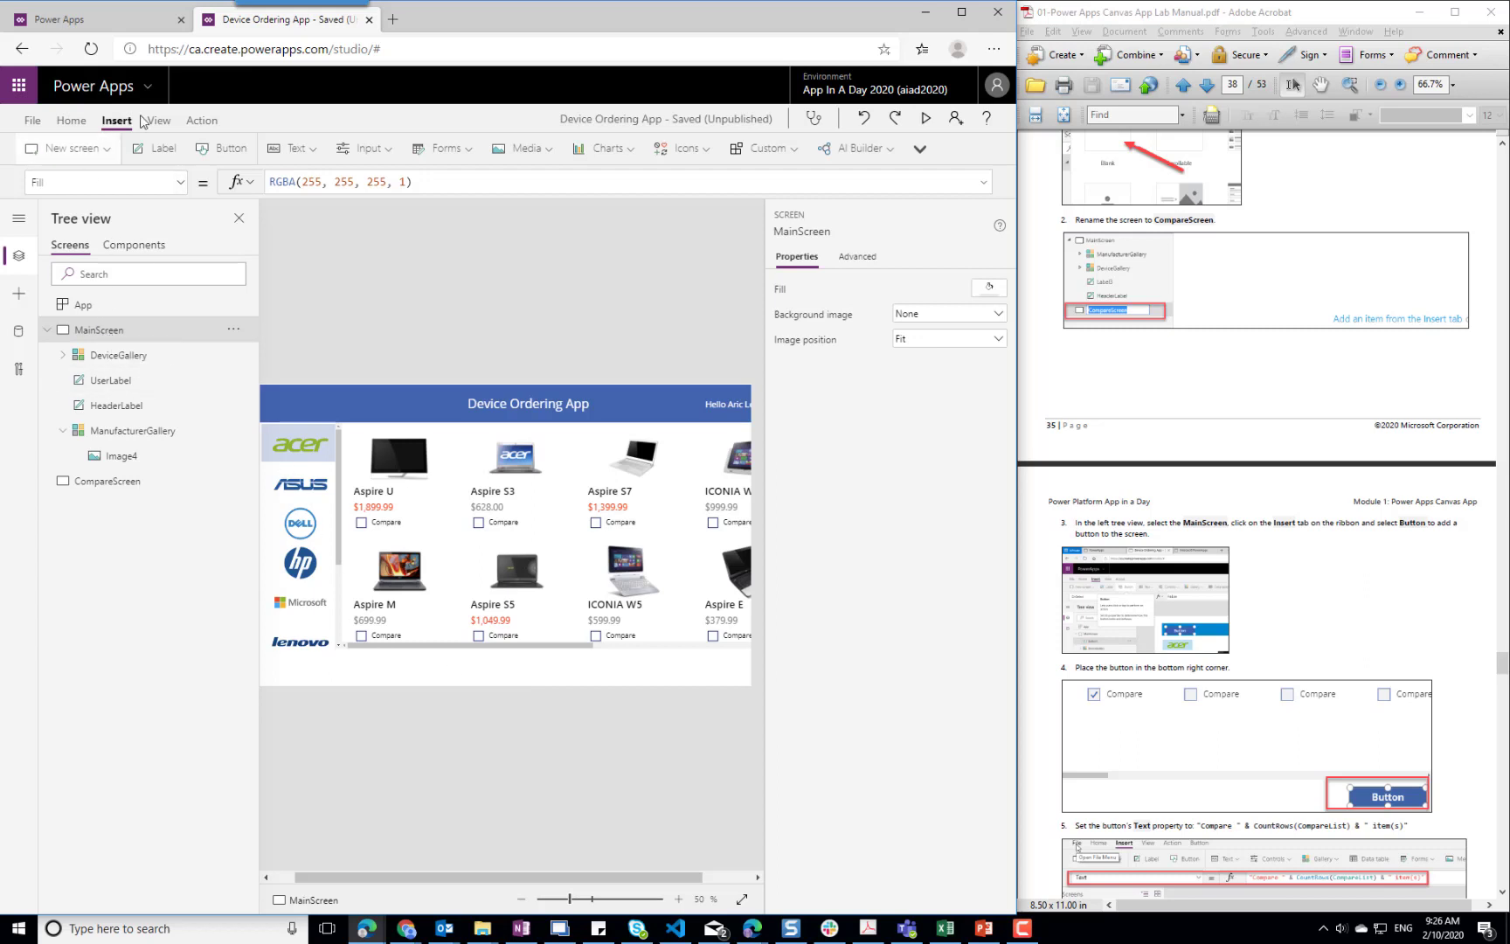
pyautogui.click(221, 150)
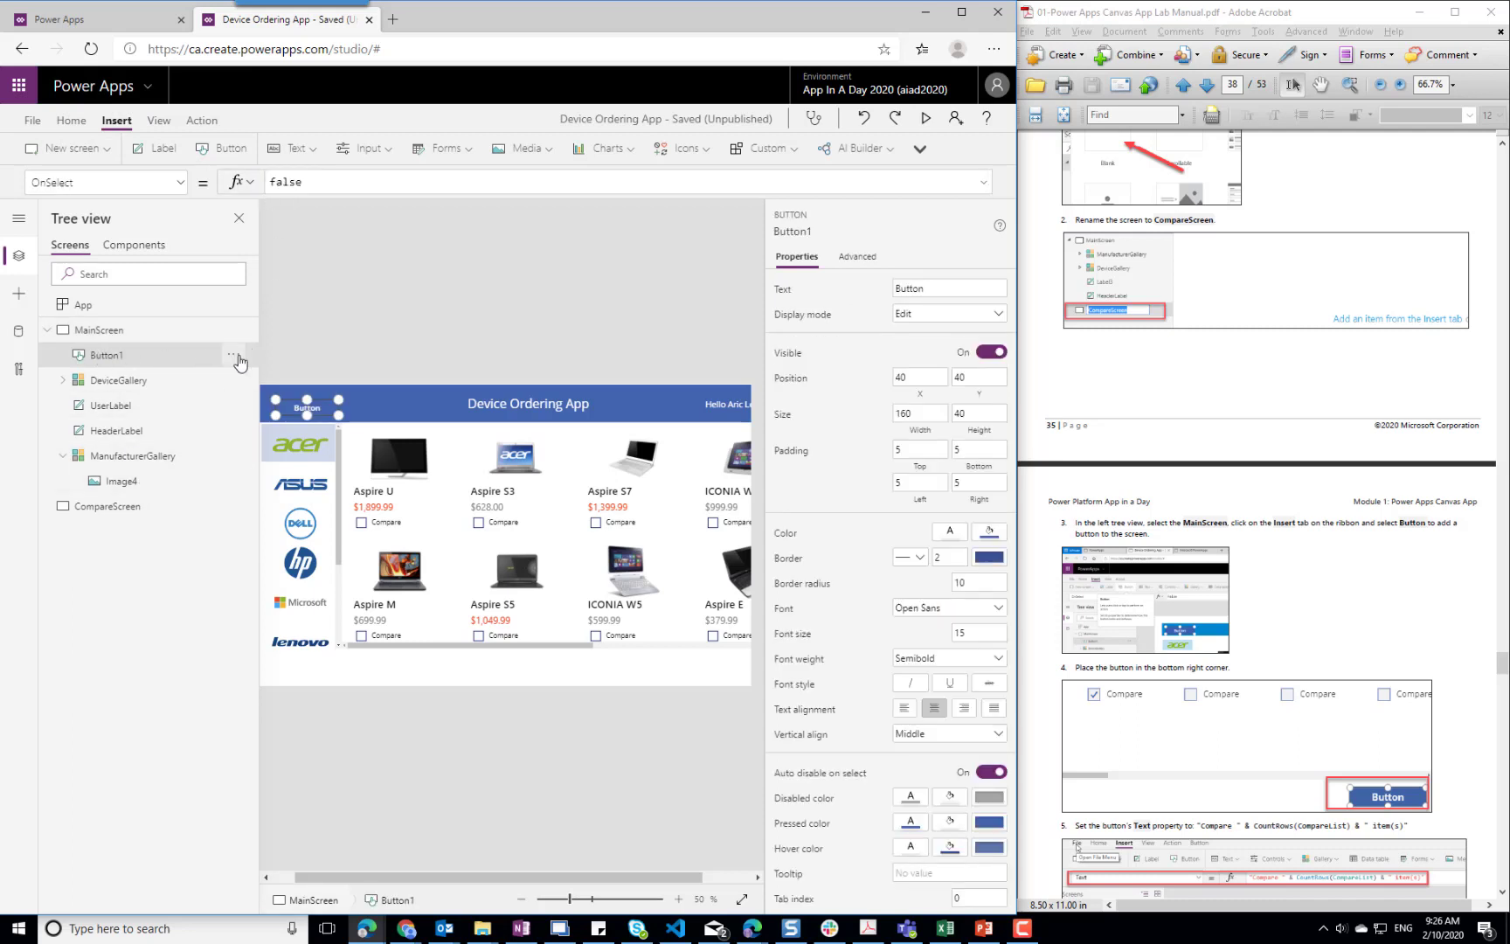
# Rename the new button on MainScreen as CompareButton
pyautogui.click(236, 357)
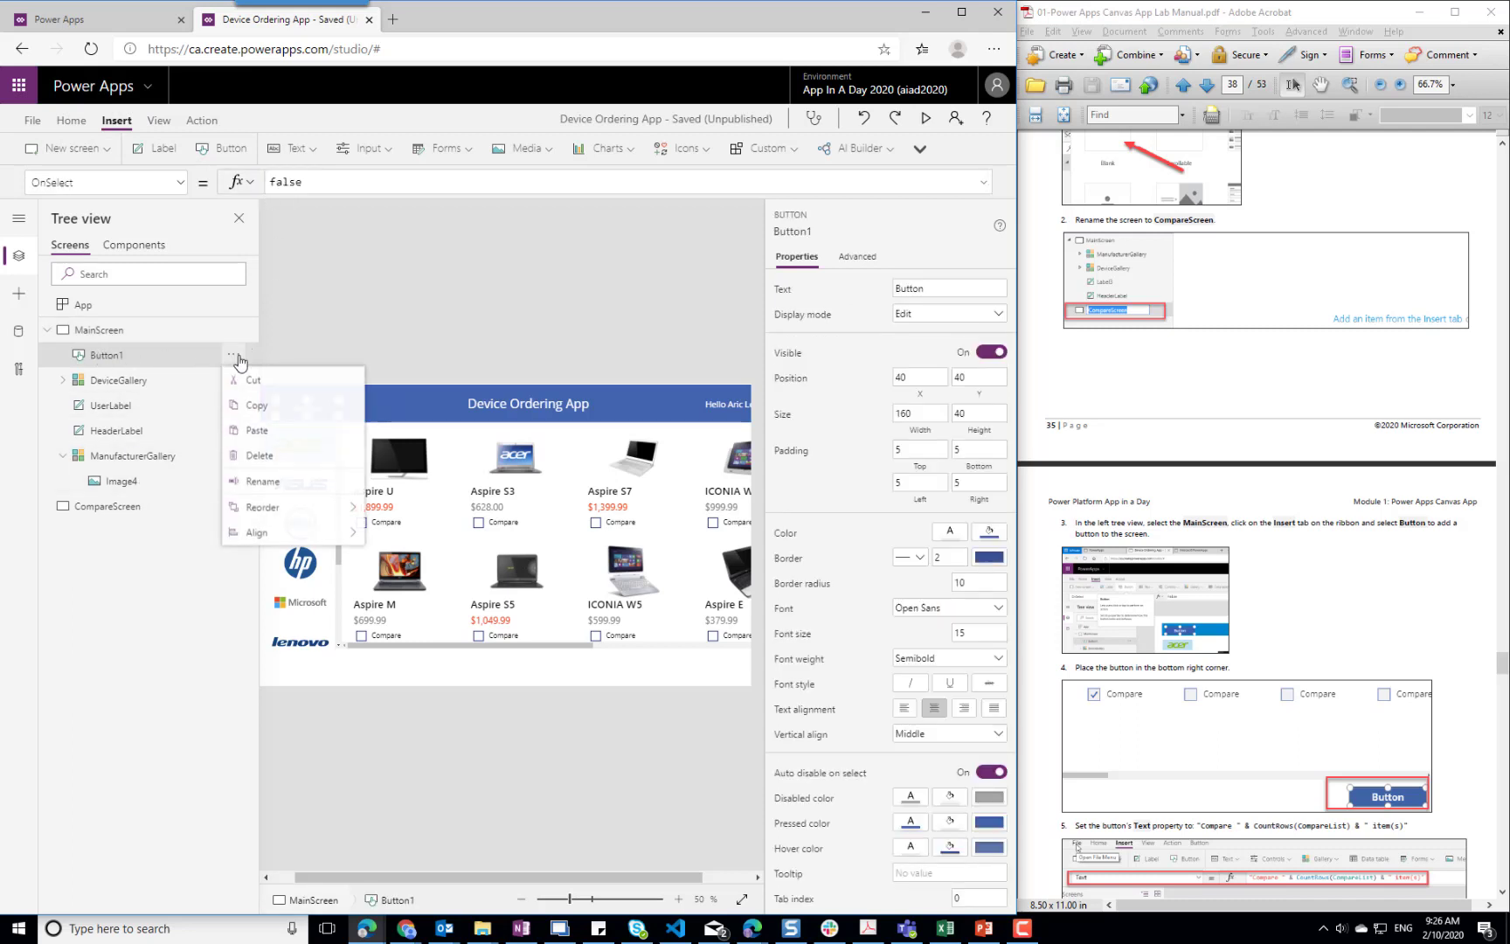
pyautogui.click(263, 483)
pyautogui.press('End')
pyautogui.press('BackSpace')
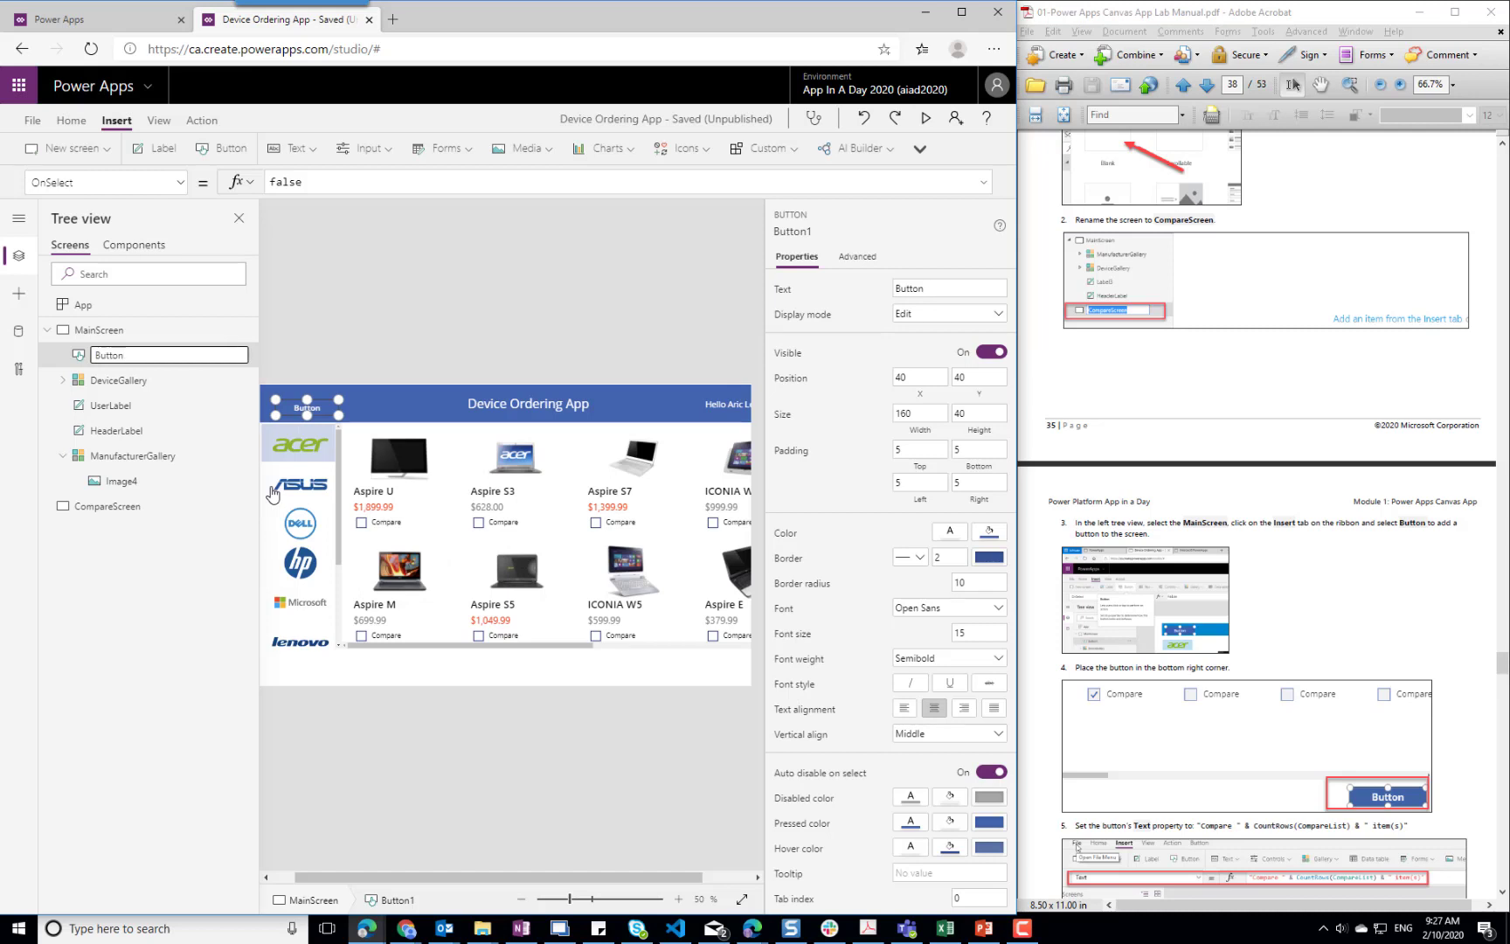
pyautogui.write('Compare')
pyautogui.press('Return')
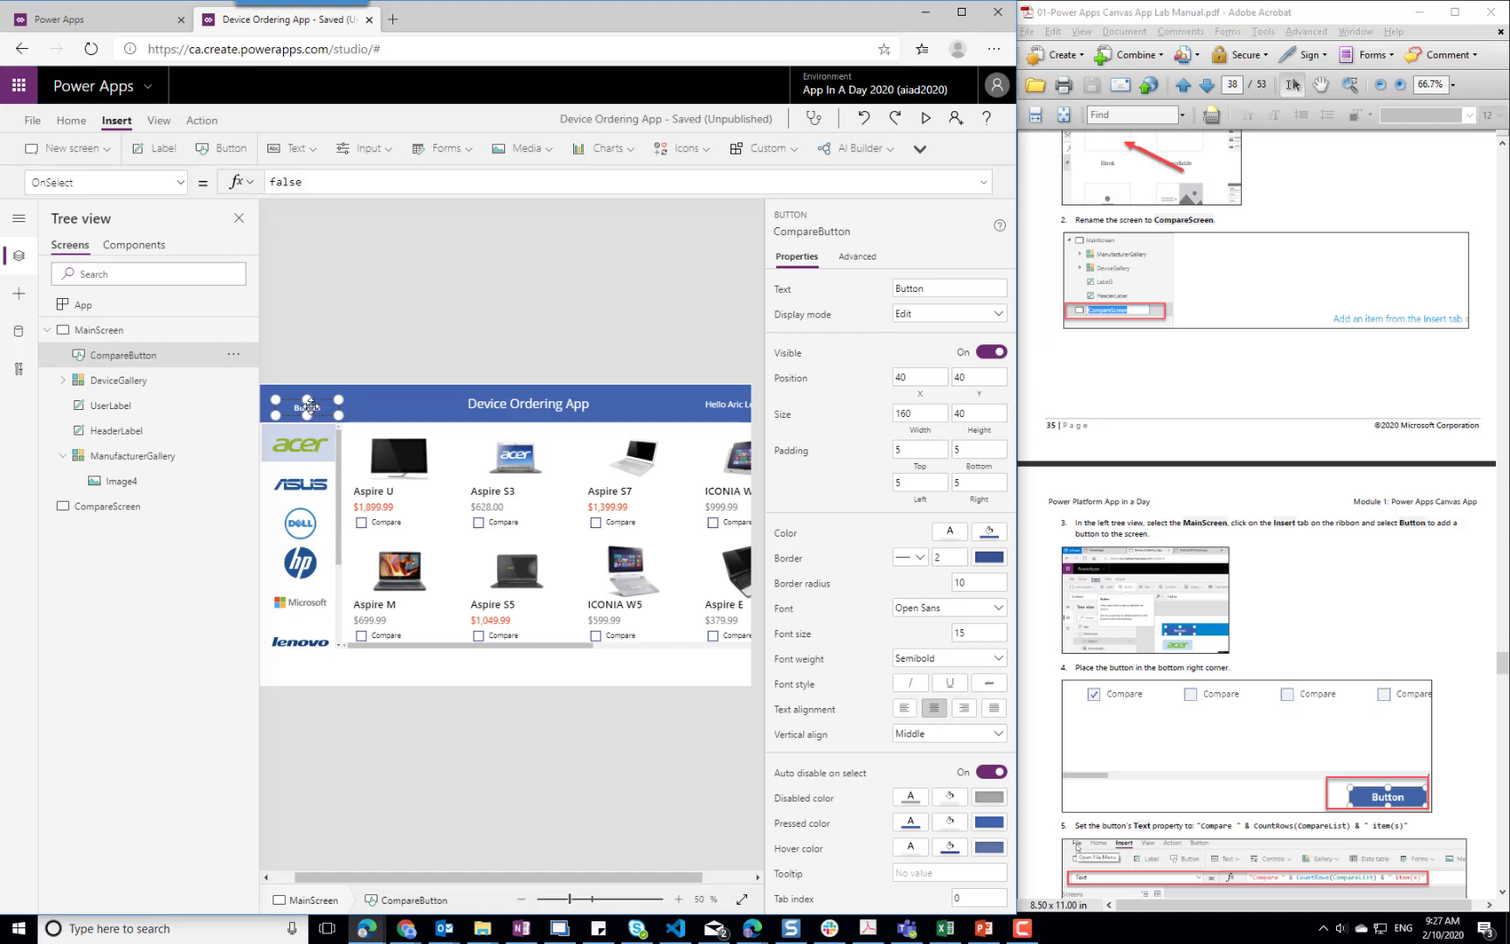
# Move CompareButton to the lower-right corner of MainScreen at about X 1175, Y 707, and extend DeviceGallery's height to about 589
pyautogui.moveTo(312, 408); pyautogui.dragTo(590, 670)
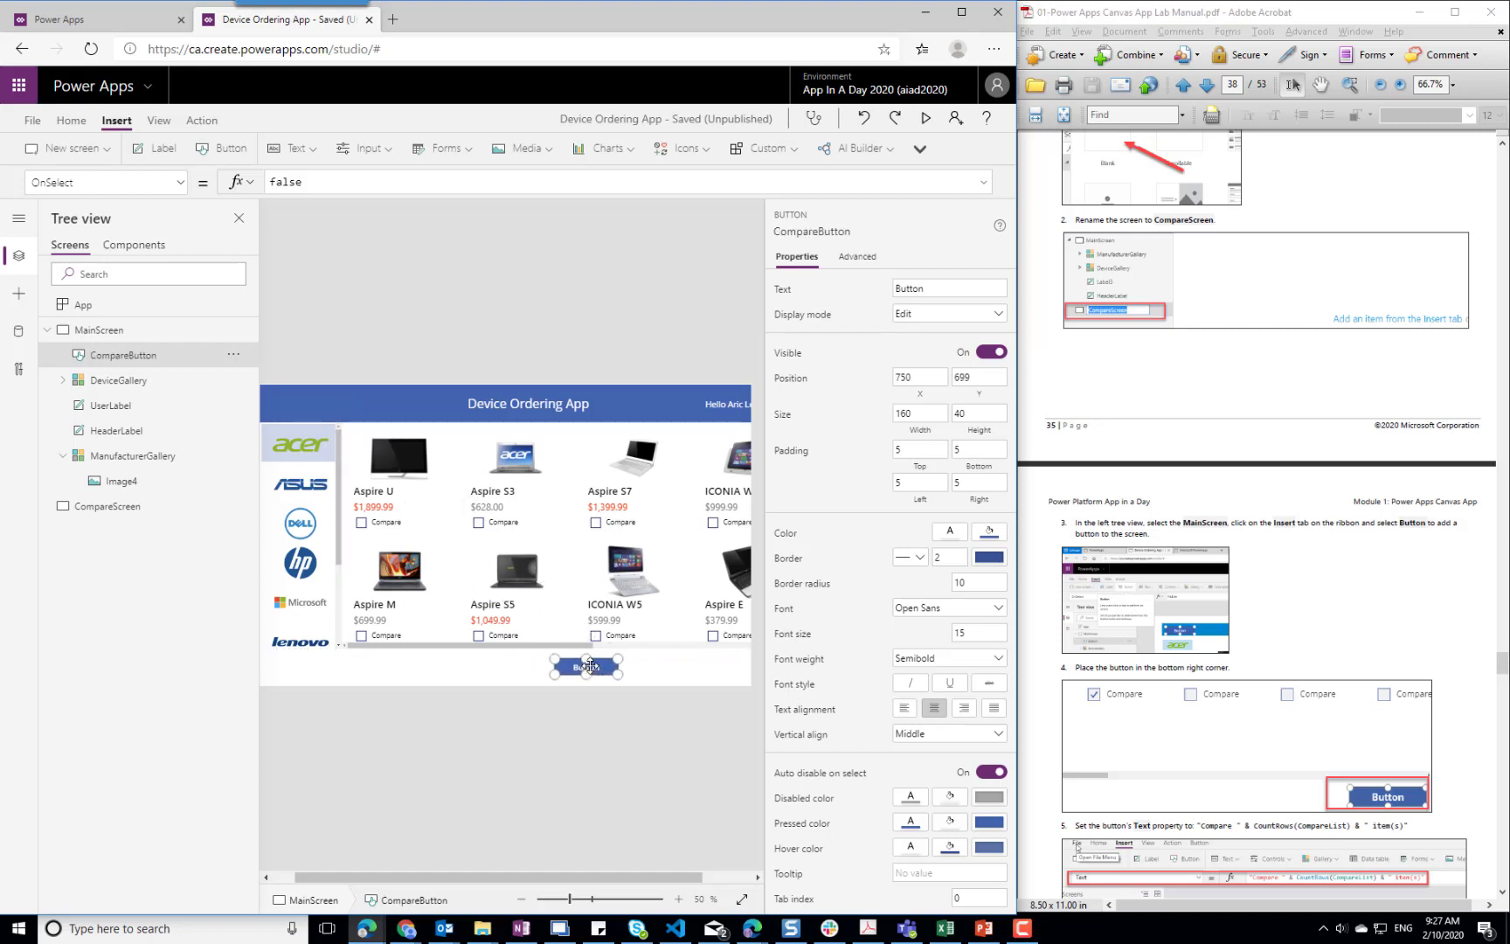
pyautogui.moveTo(683, 877); pyautogui.dragTo(763, 881)
pyautogui.moveTo(551, 670); pyautogui.dragTo(708, 671)
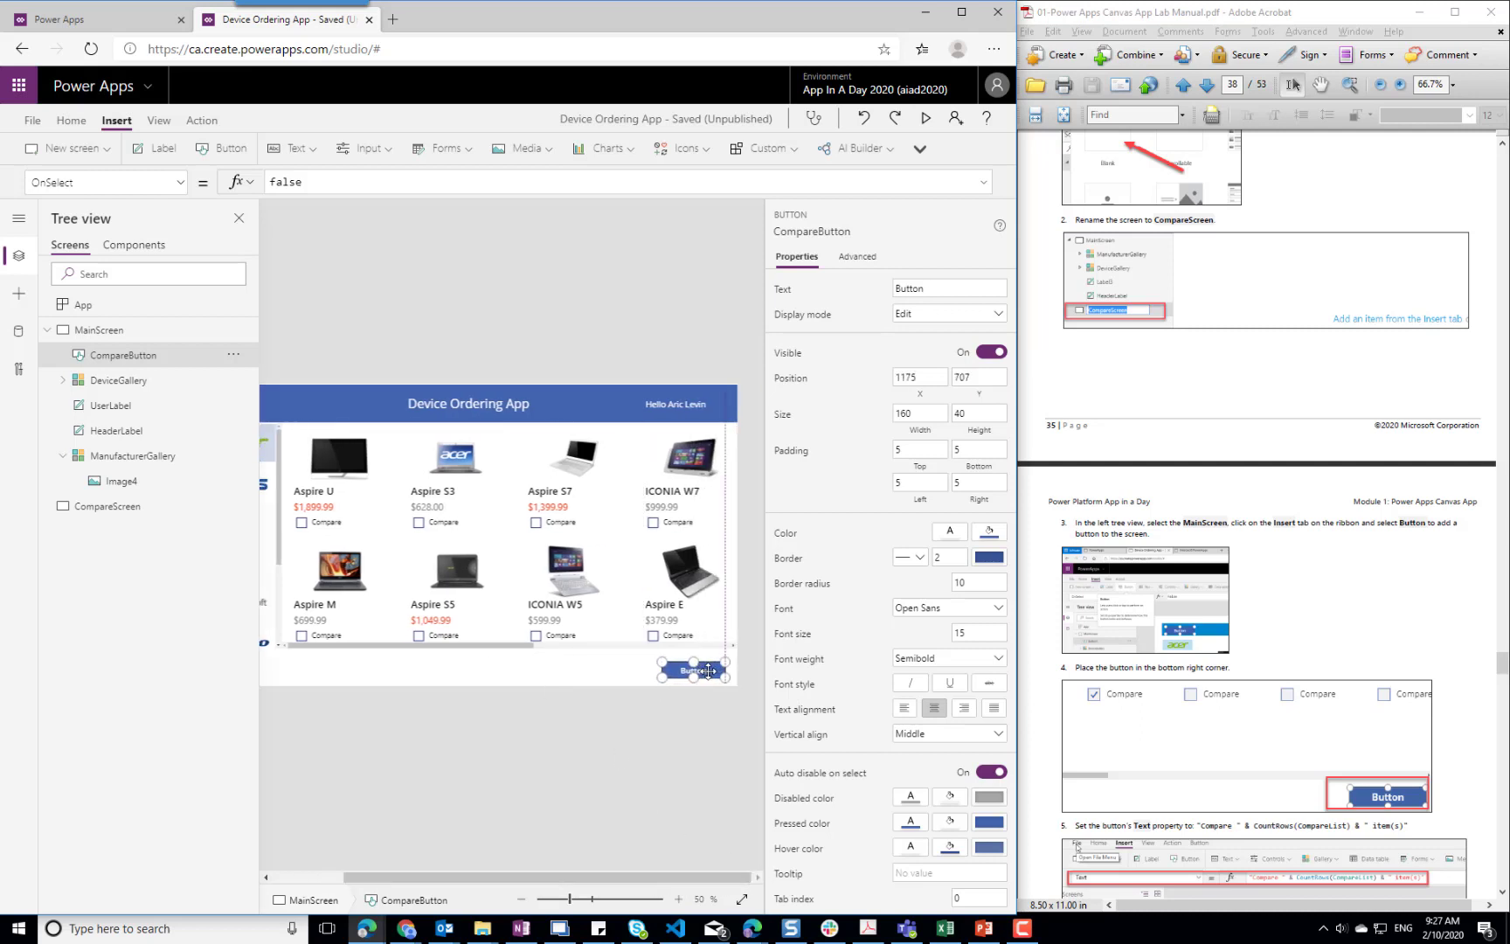
pyautogui.click(515, 650)
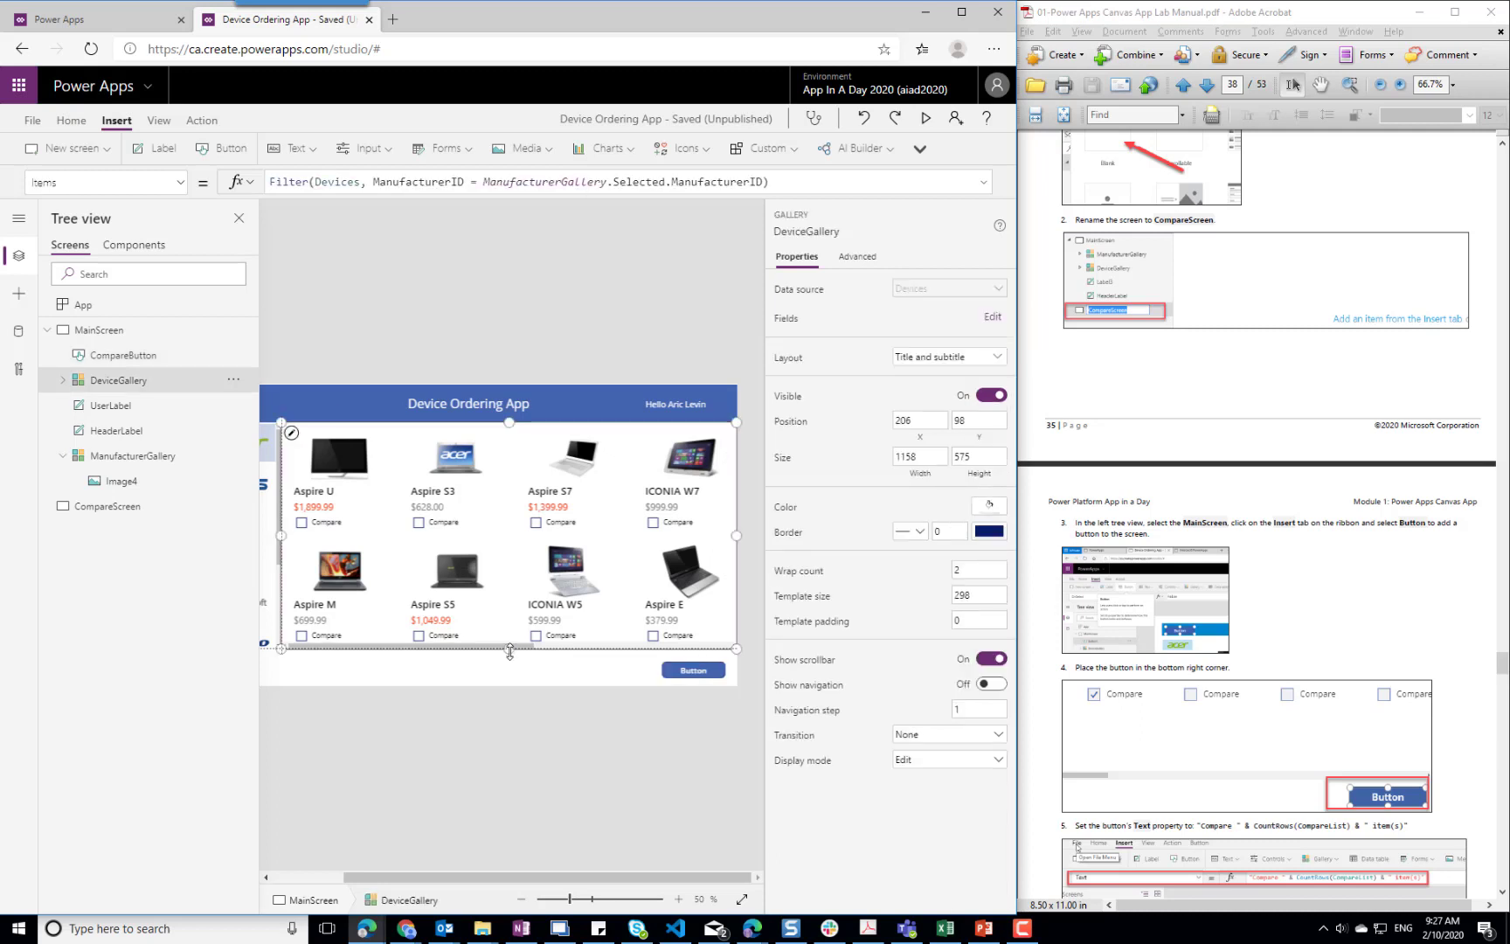
pyautogui.moveTo(510, 652); pyautogui.dragTo(513, 663)
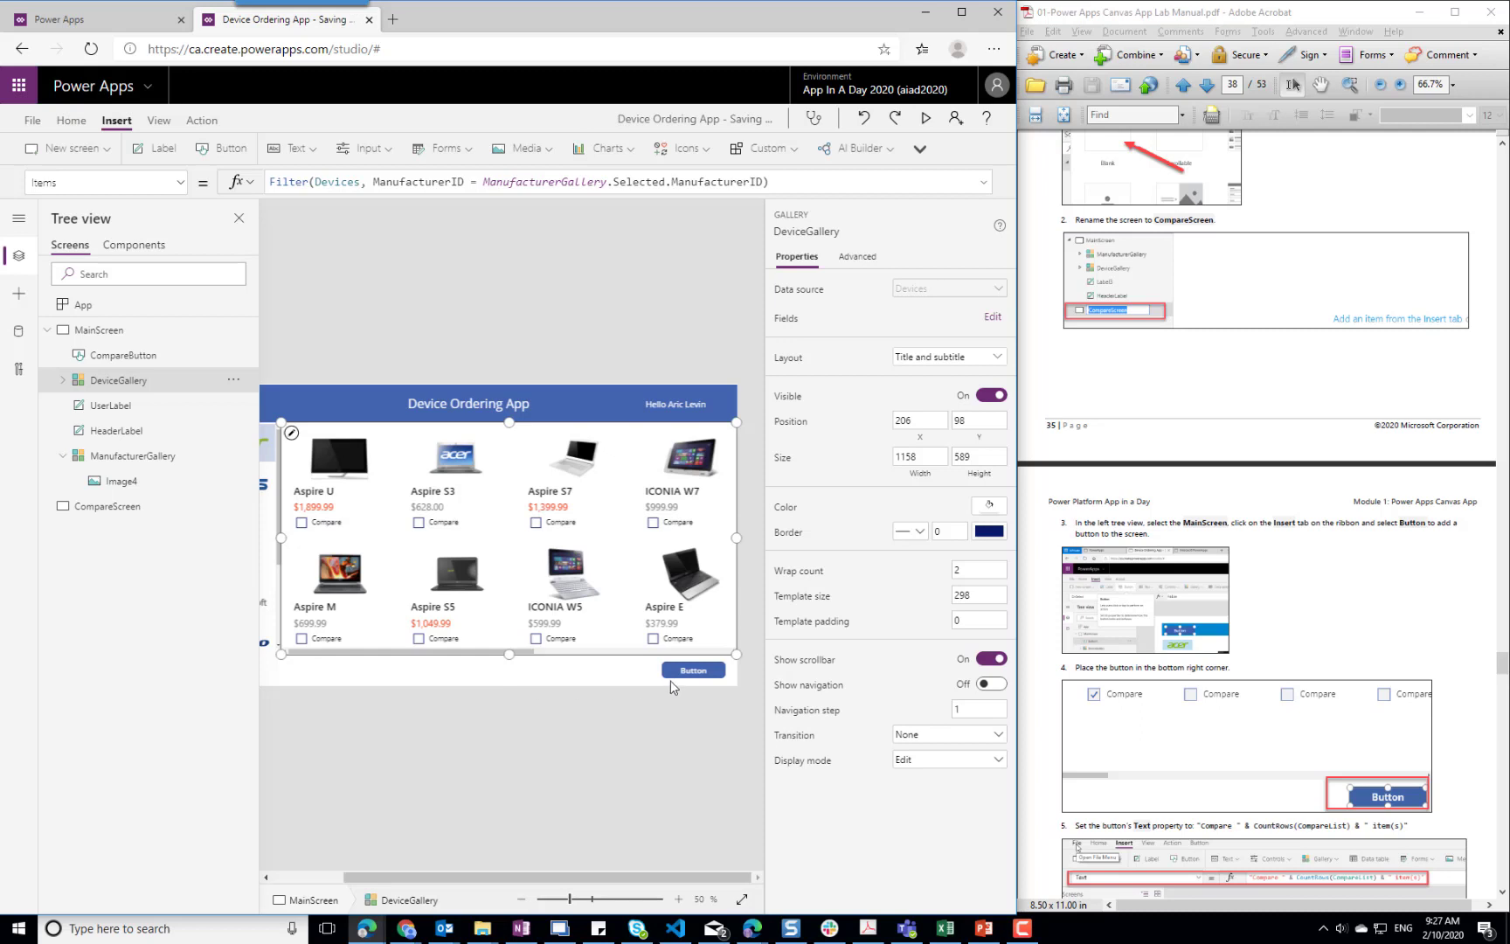
# Switch to the Text property of CompareButton and replace its text with "Compare"
pyautogui.click(693, 670)
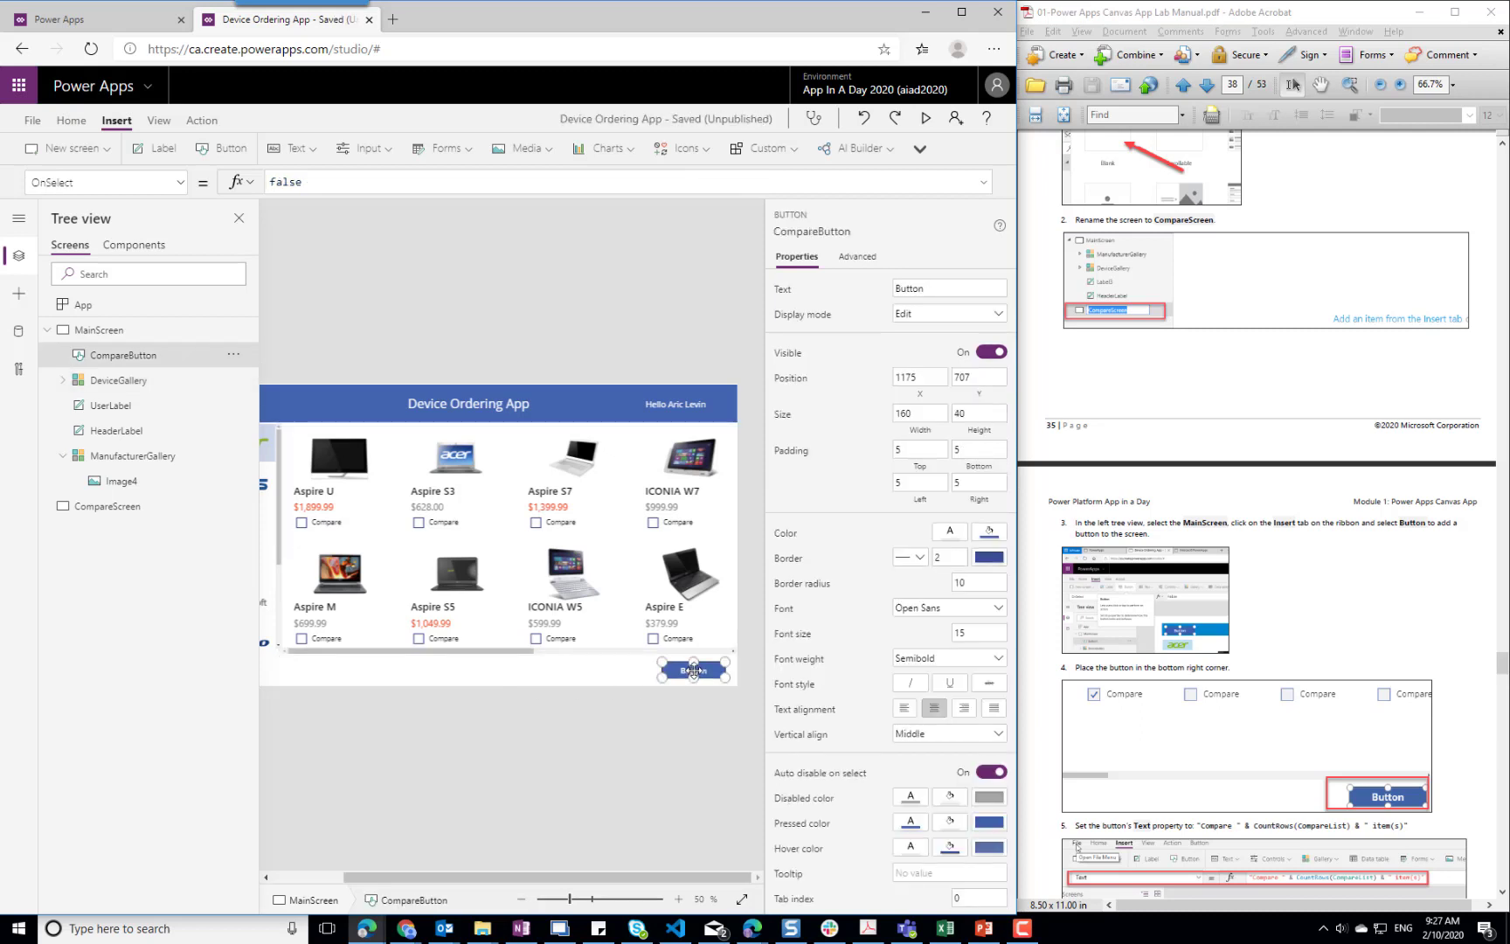
pyautogui.click(340, 181)
pyautogui.doubleClick(340, 181)
pyautogui.click(934, 291)
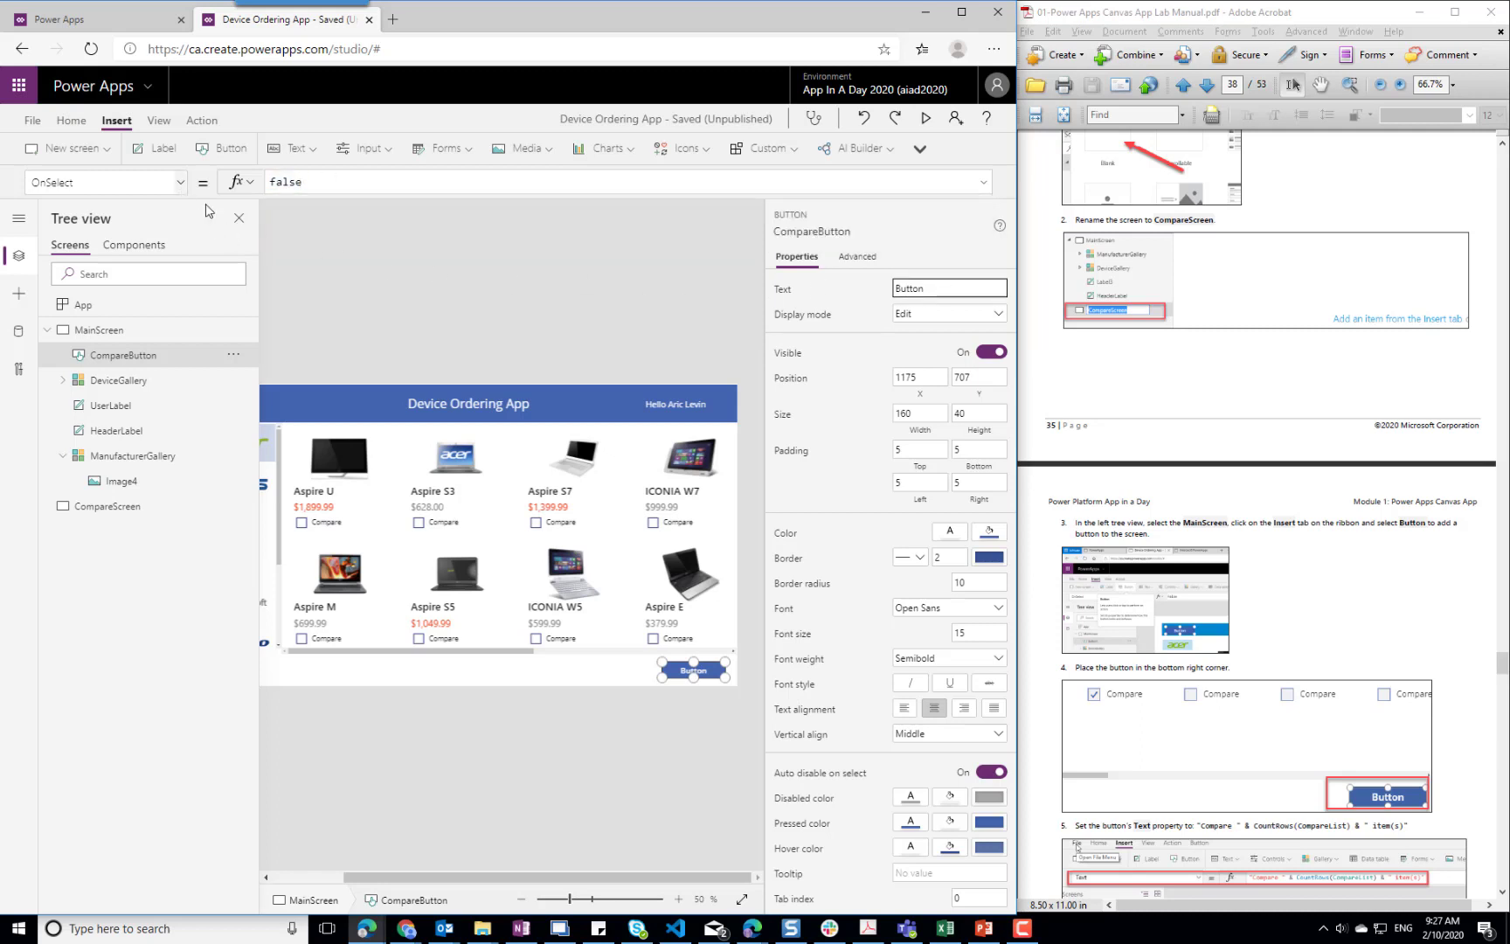
pyautogui.click(180, 185)
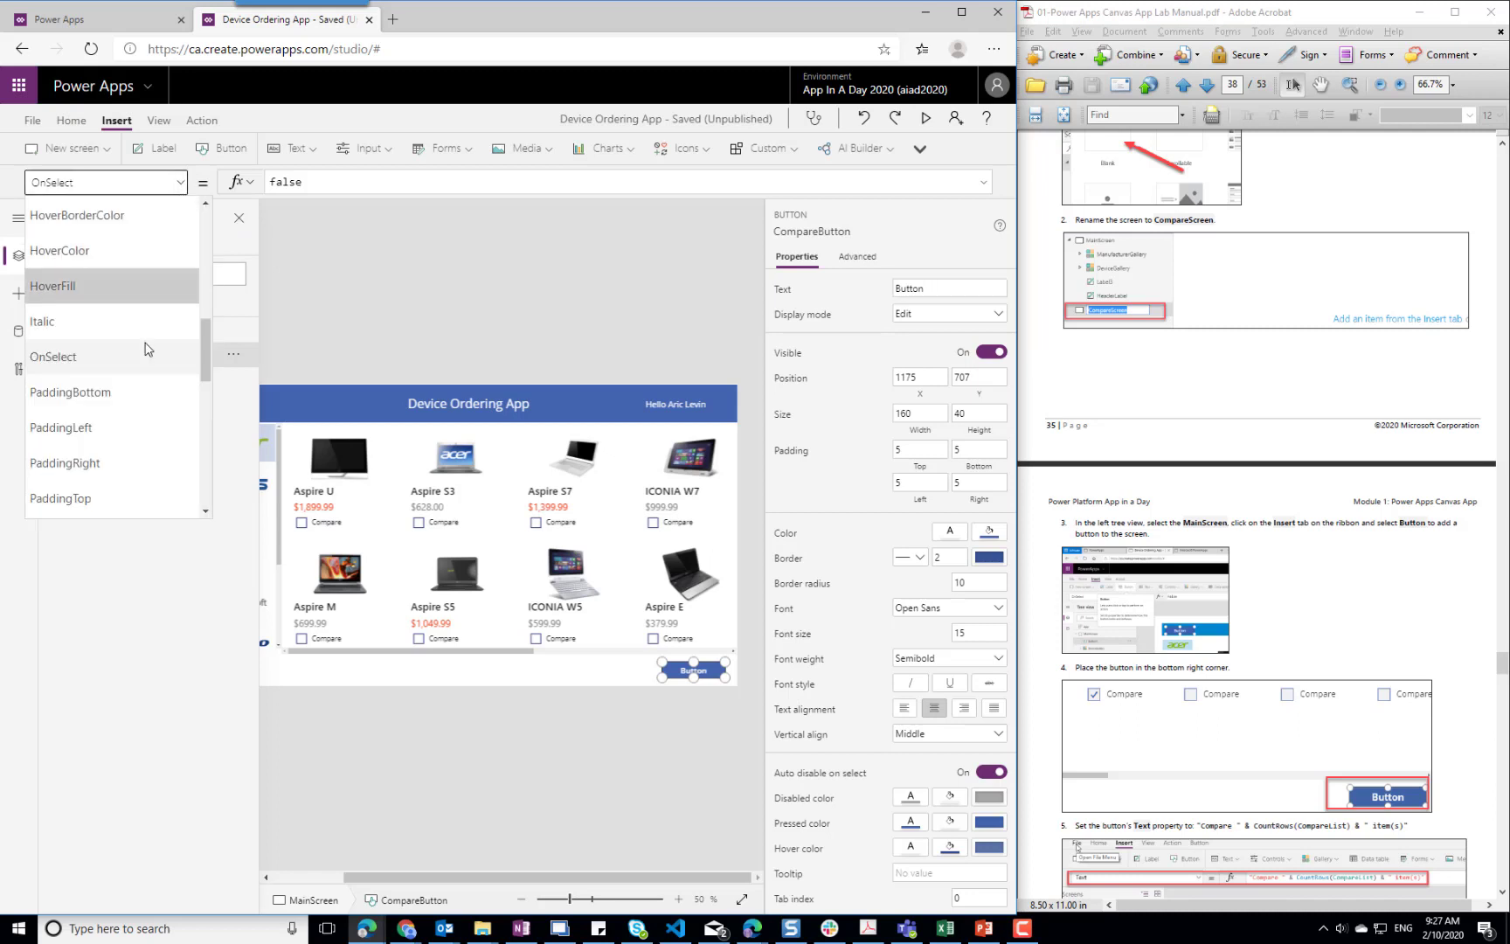
pyautogui.scroll(-6, 152, 320)
pyautogui.click(84, 252)
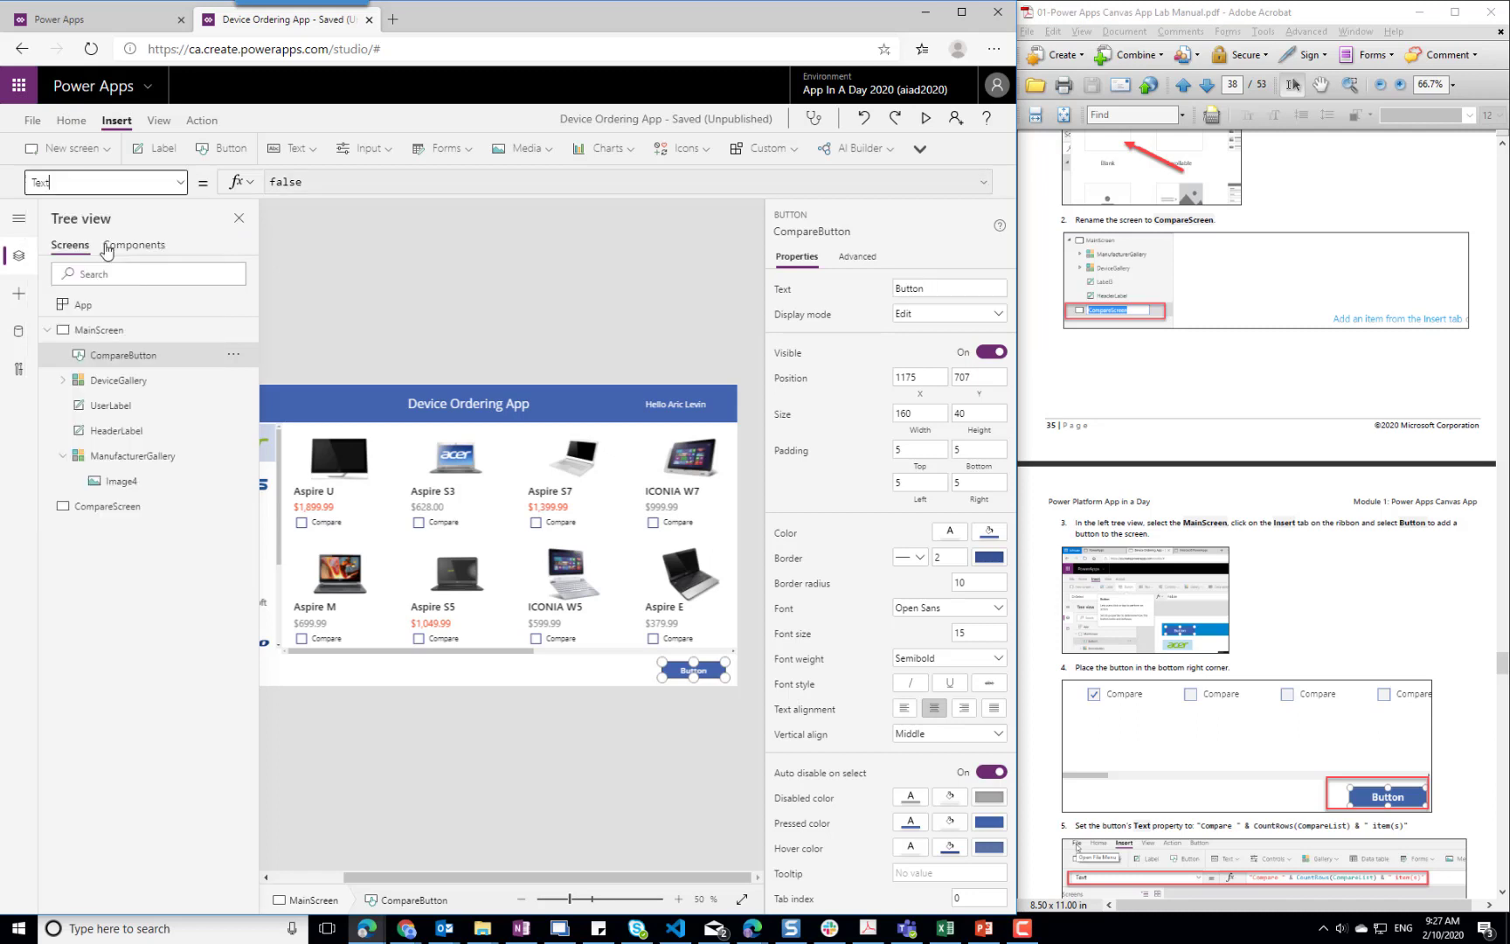
pyautogui.click(320, 184)
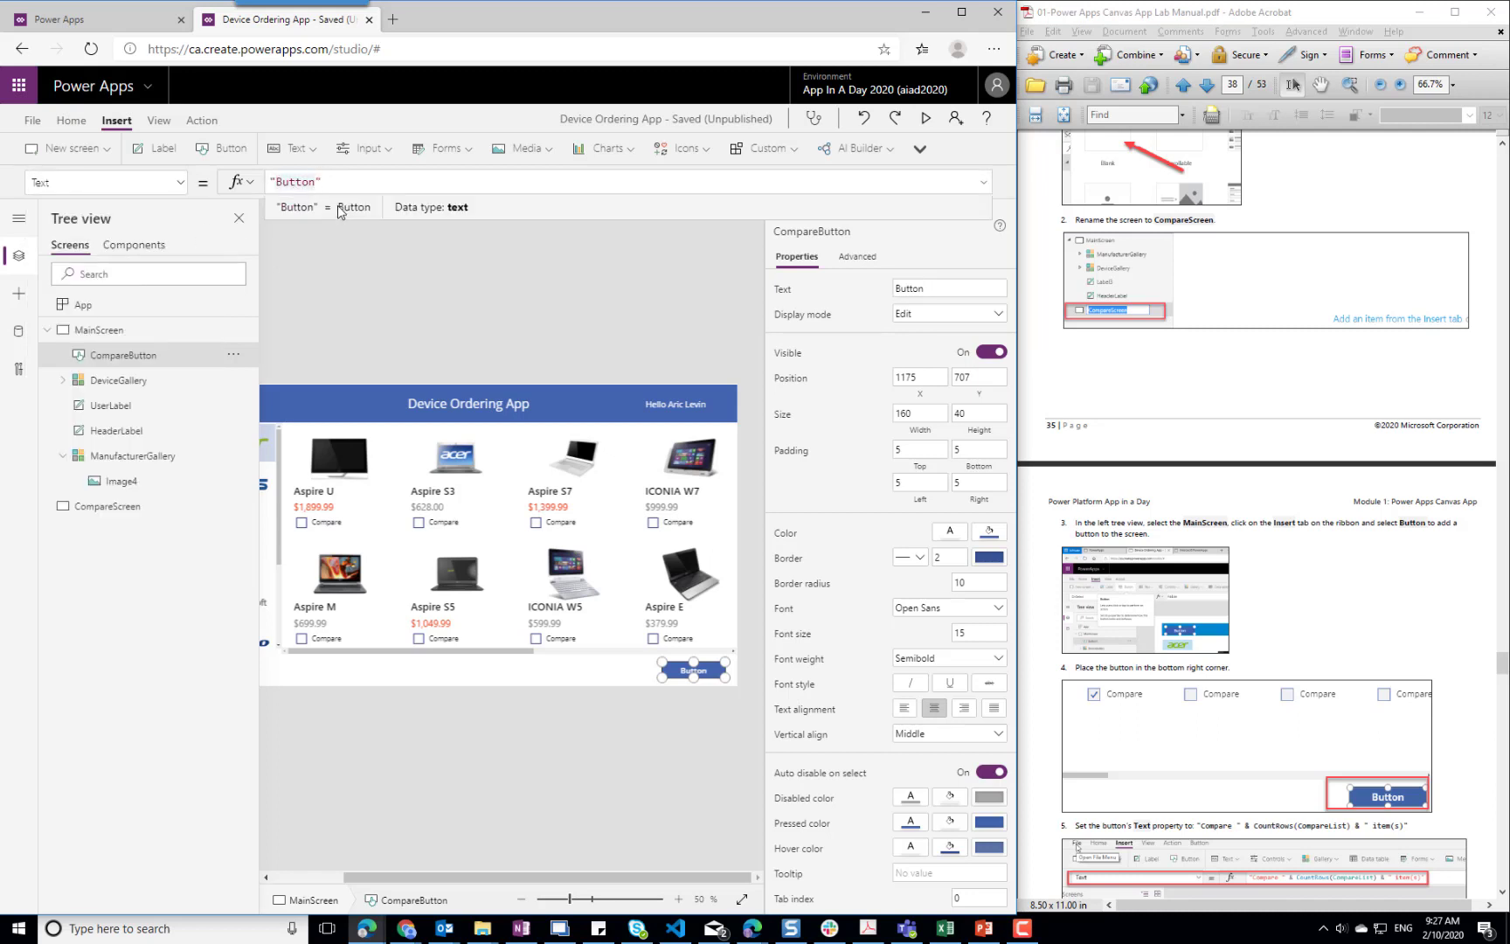
pyautogui.press('BackSpace')
pyautogui.press('BackSpace')
pyautogui.press('BackSpace')
pyautogui.press('BackSpace')
pyautogui.press('BackSpace')
pyautogui.press('BackSpace')
pyautogui.write('Compare')
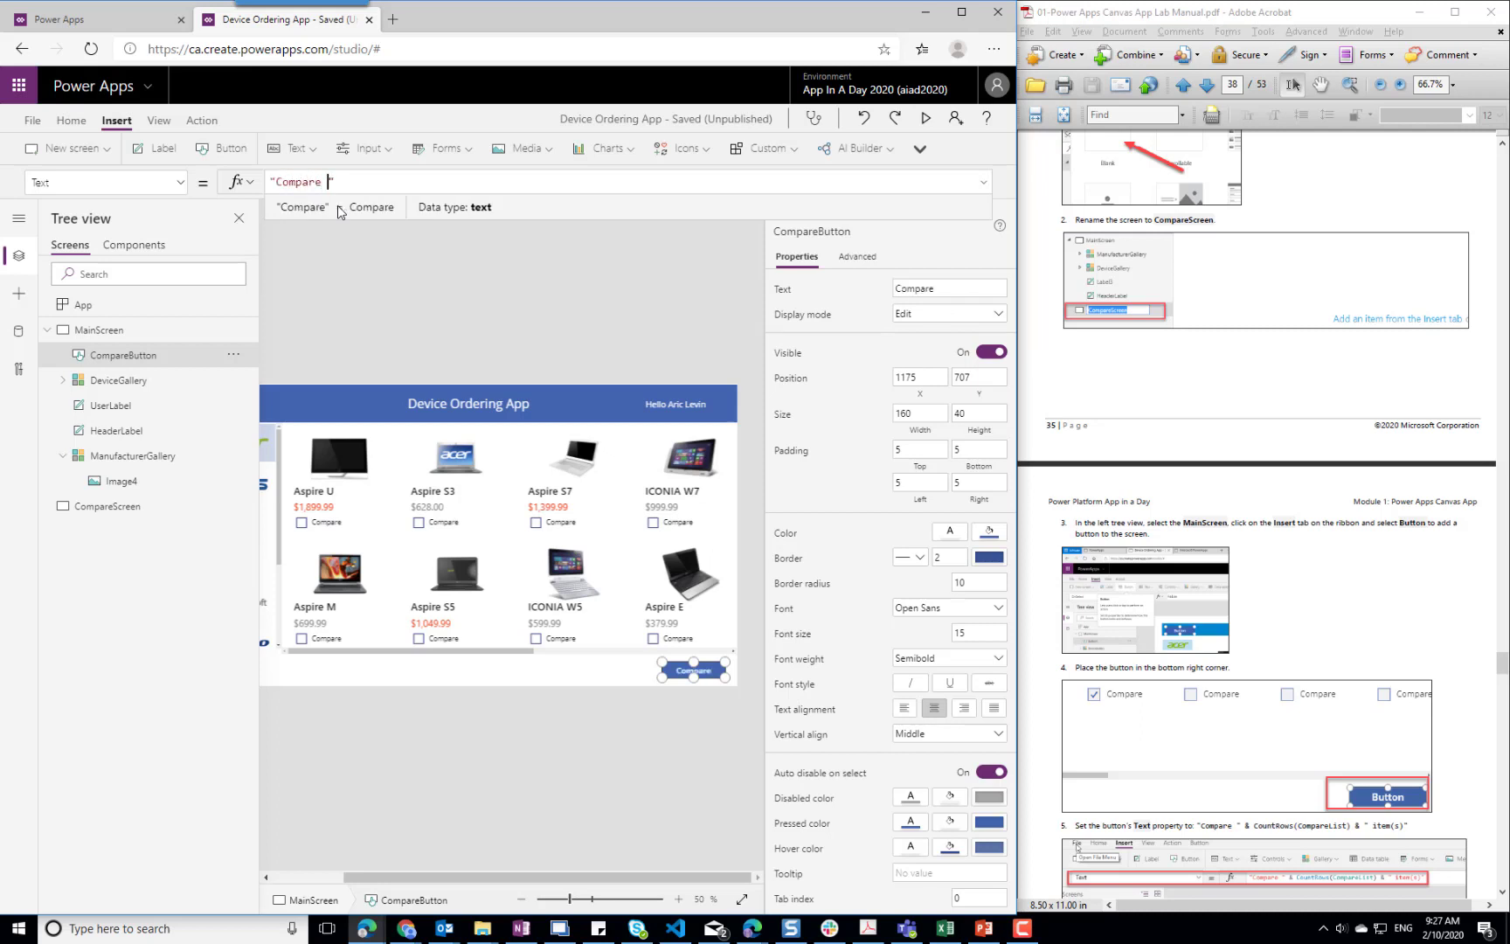
pyautogui.write(' " &')
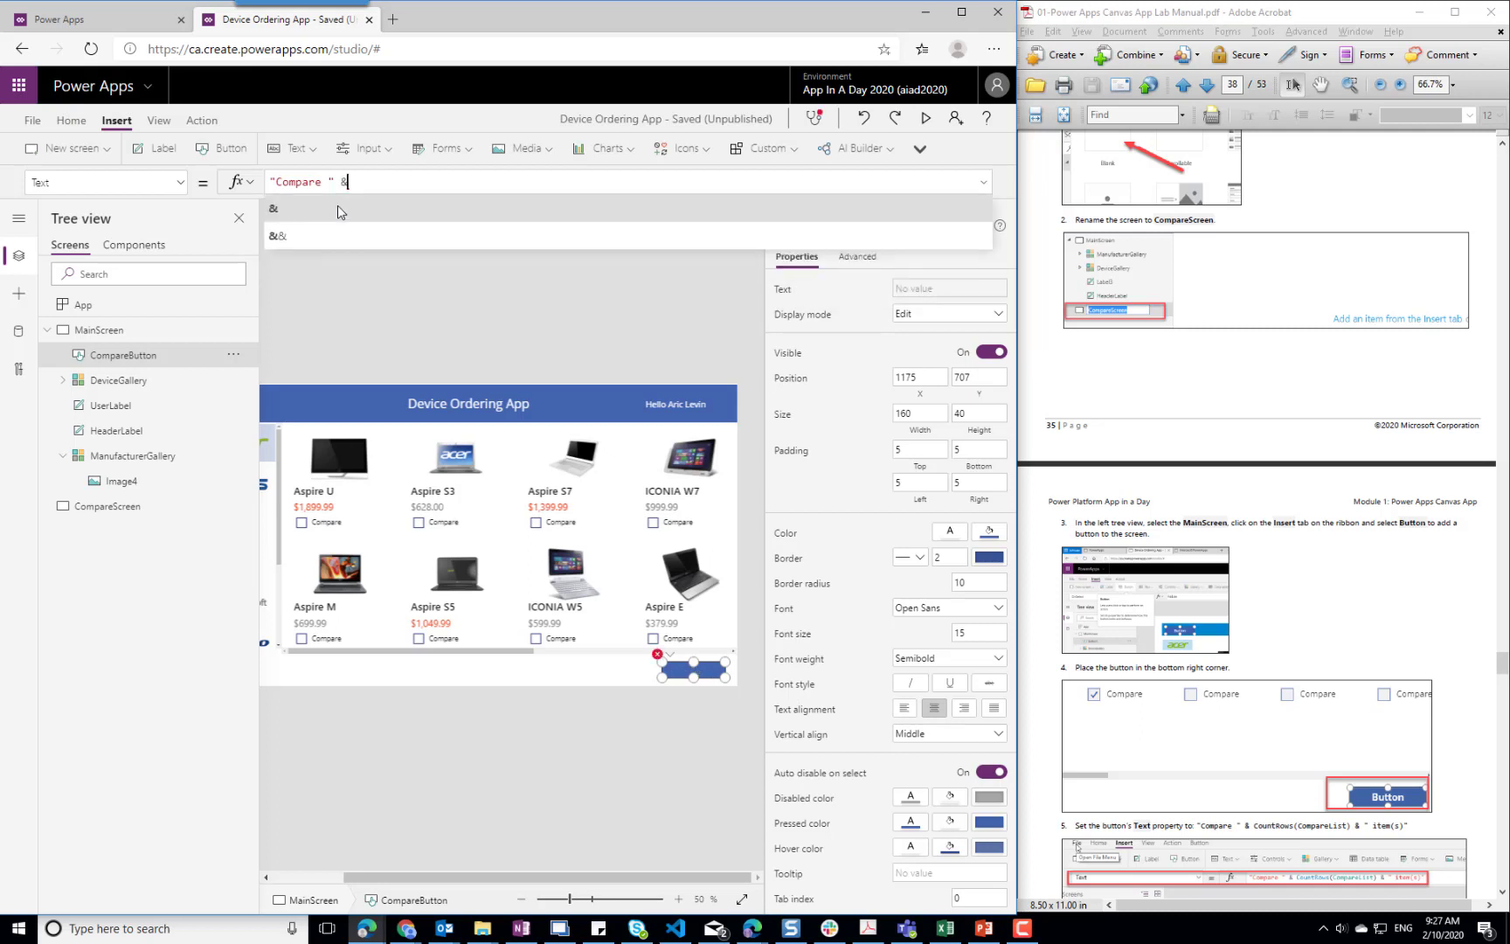
pyautogui.write('Coun')
# Extend CompareButton's Text formula to "Compare " & CountRows(CompareList) & " items"
pyautogui.press('BackSpace')
pyautogui.press('BackSpace')
pyautogui.write('CountRows')
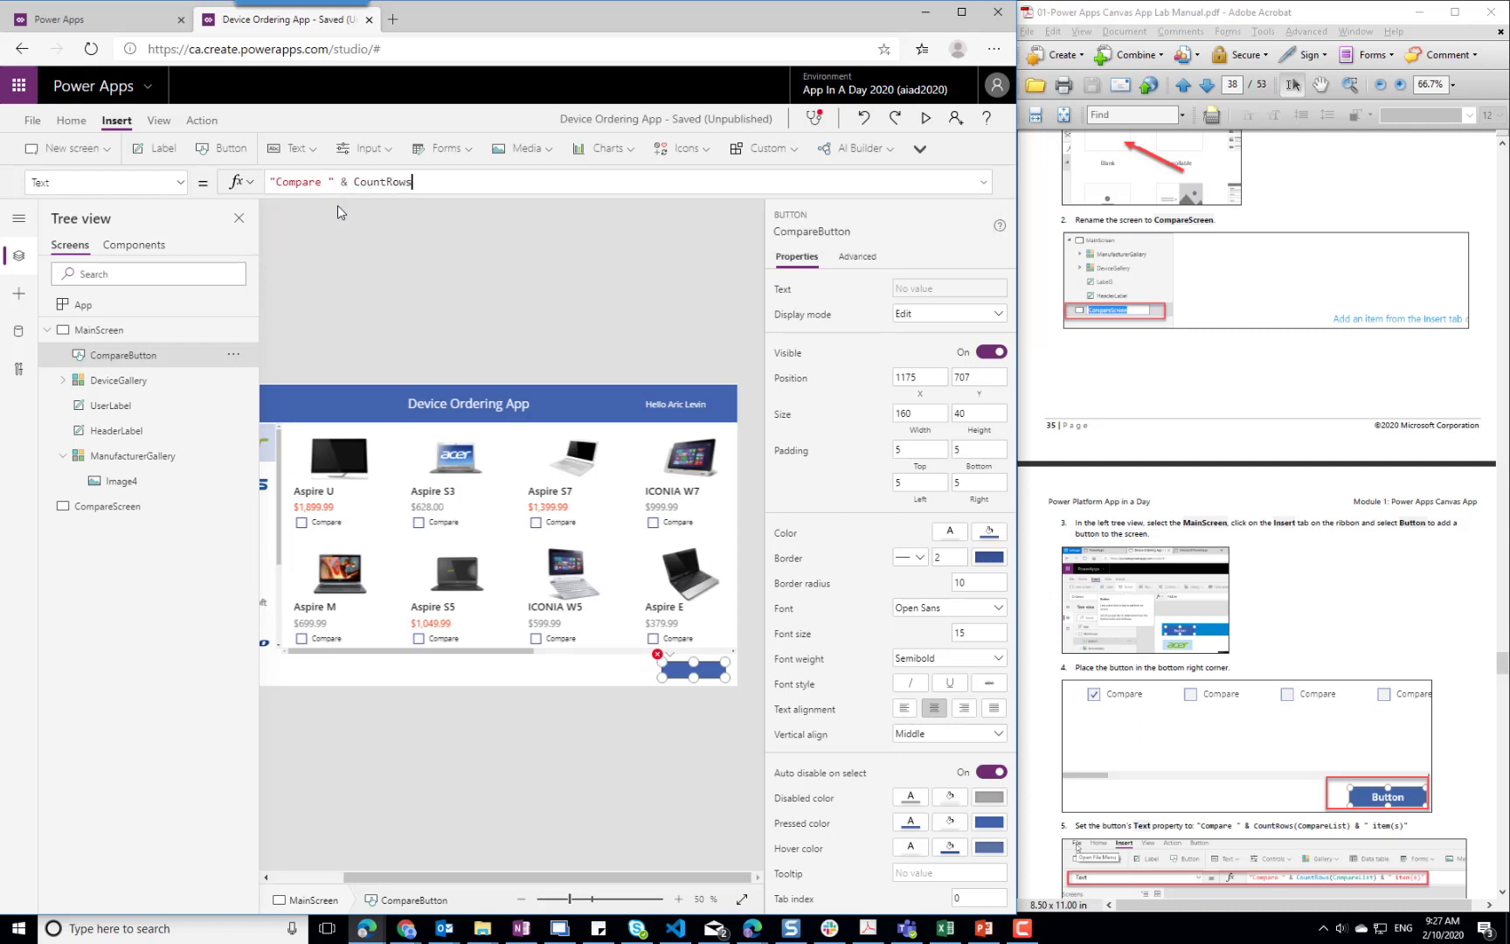
pyautogui.write('(CompareList)')
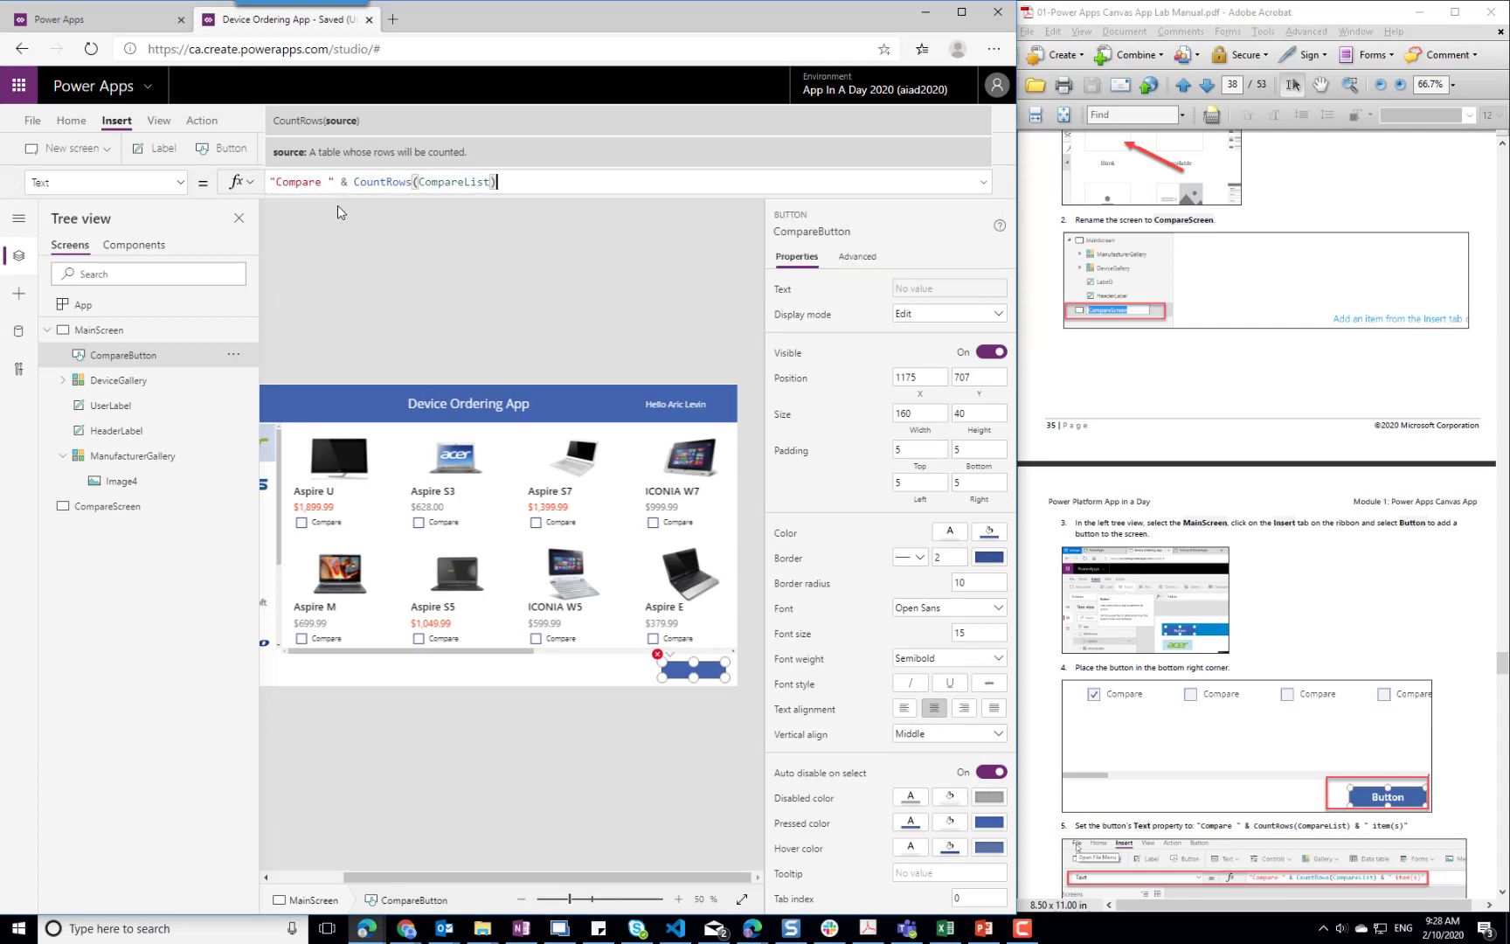
pyautogui.write(' & ')
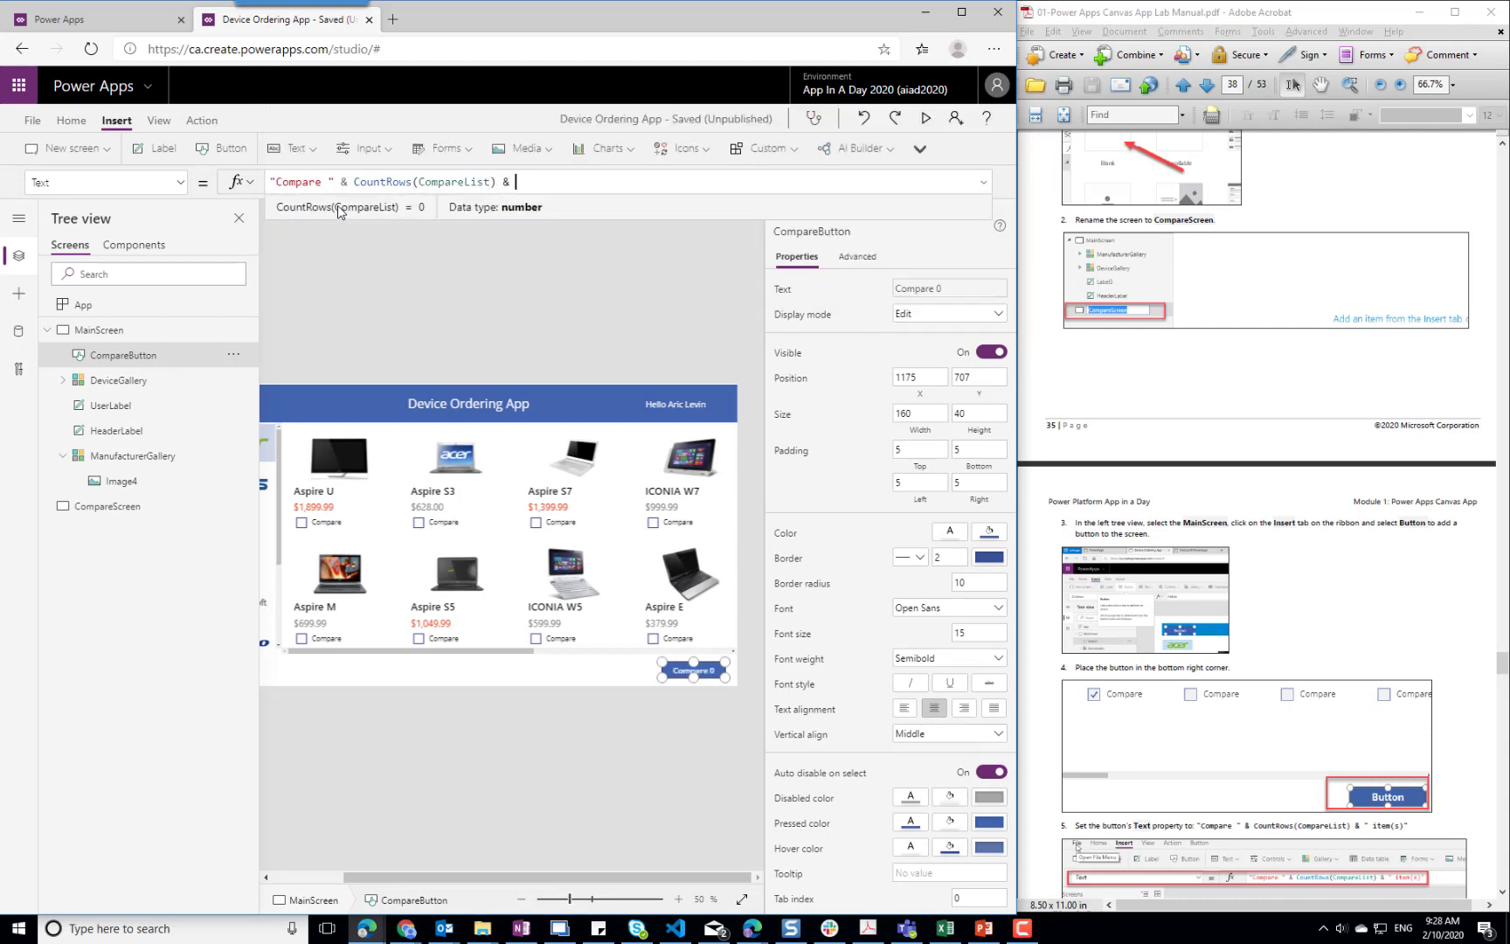
pyautogui.write('" items')
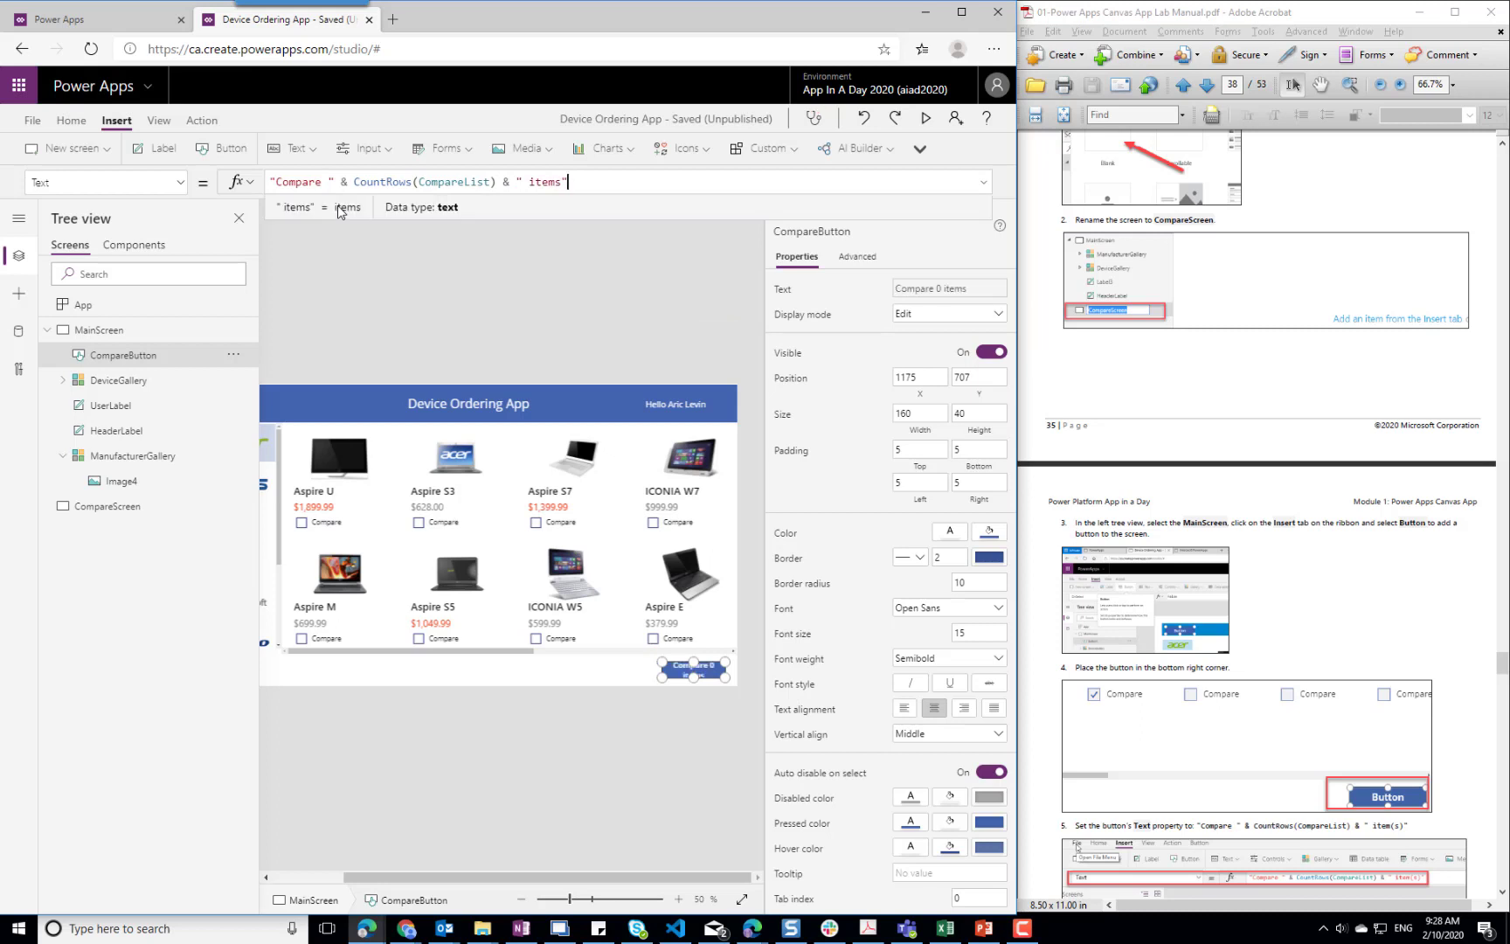
pyautogui.click(391, 296)
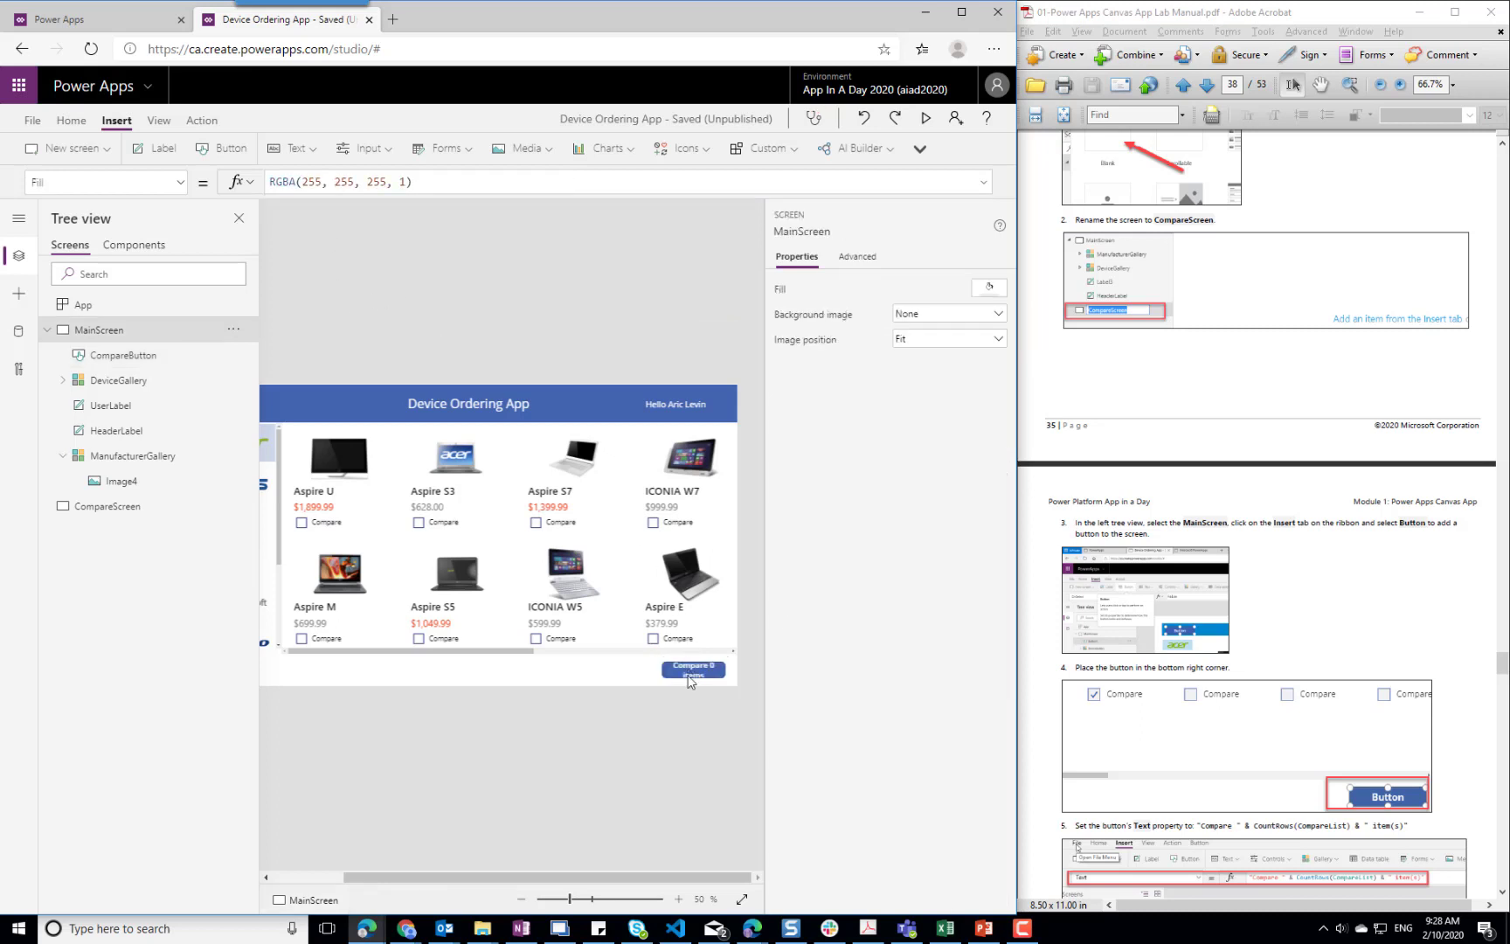
# Widen CompareButton toward the left to a width of about 228, putting its X at about 1107, so its text fits
pyautogui.click(691, 673)
pyautogui.moveTo(657, 679); pyautogui.dragTo(631, 680)
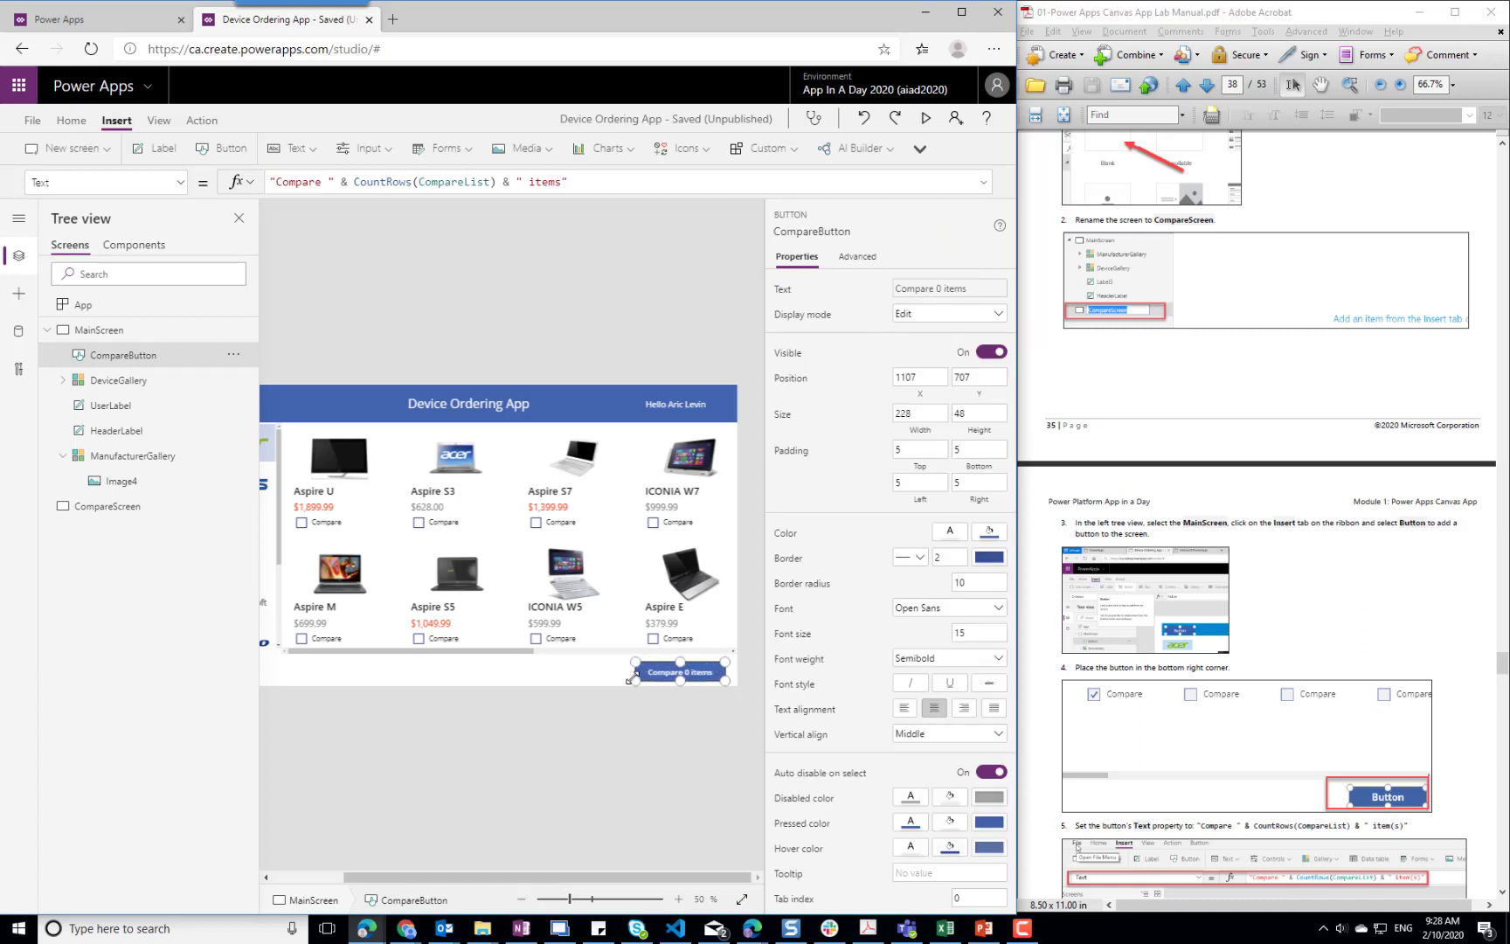
pyautogui.click(556, 677)
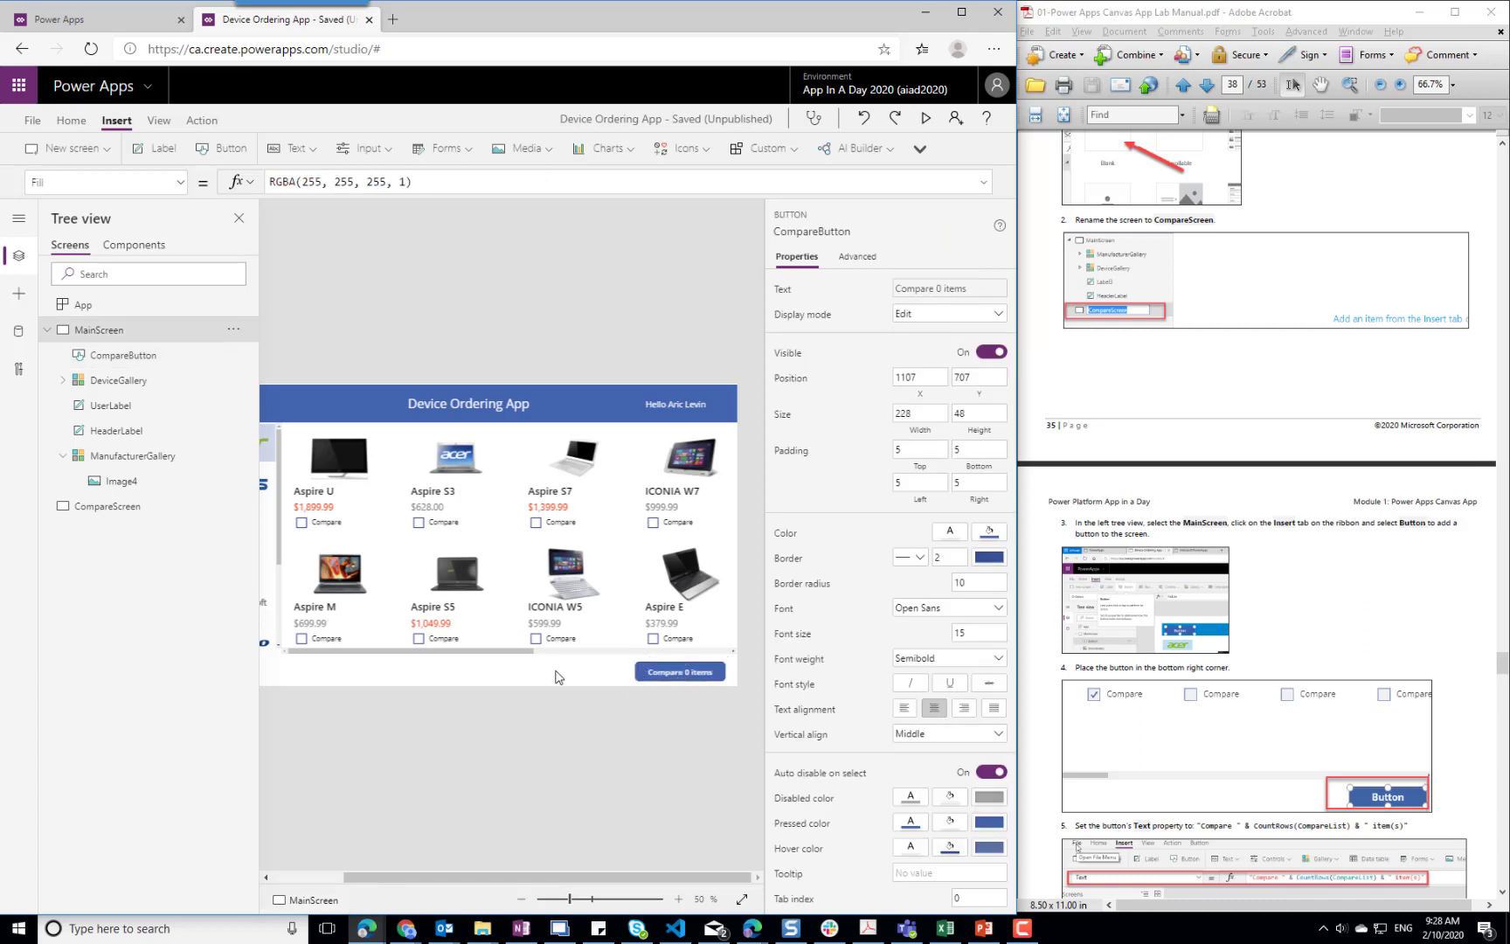
# Consult the manual's next instruction and show CompareButton's DisplayMode property for editing
pyautogui.click(1460, 645)
pyautogui.scroll(-6, 1451, 642)
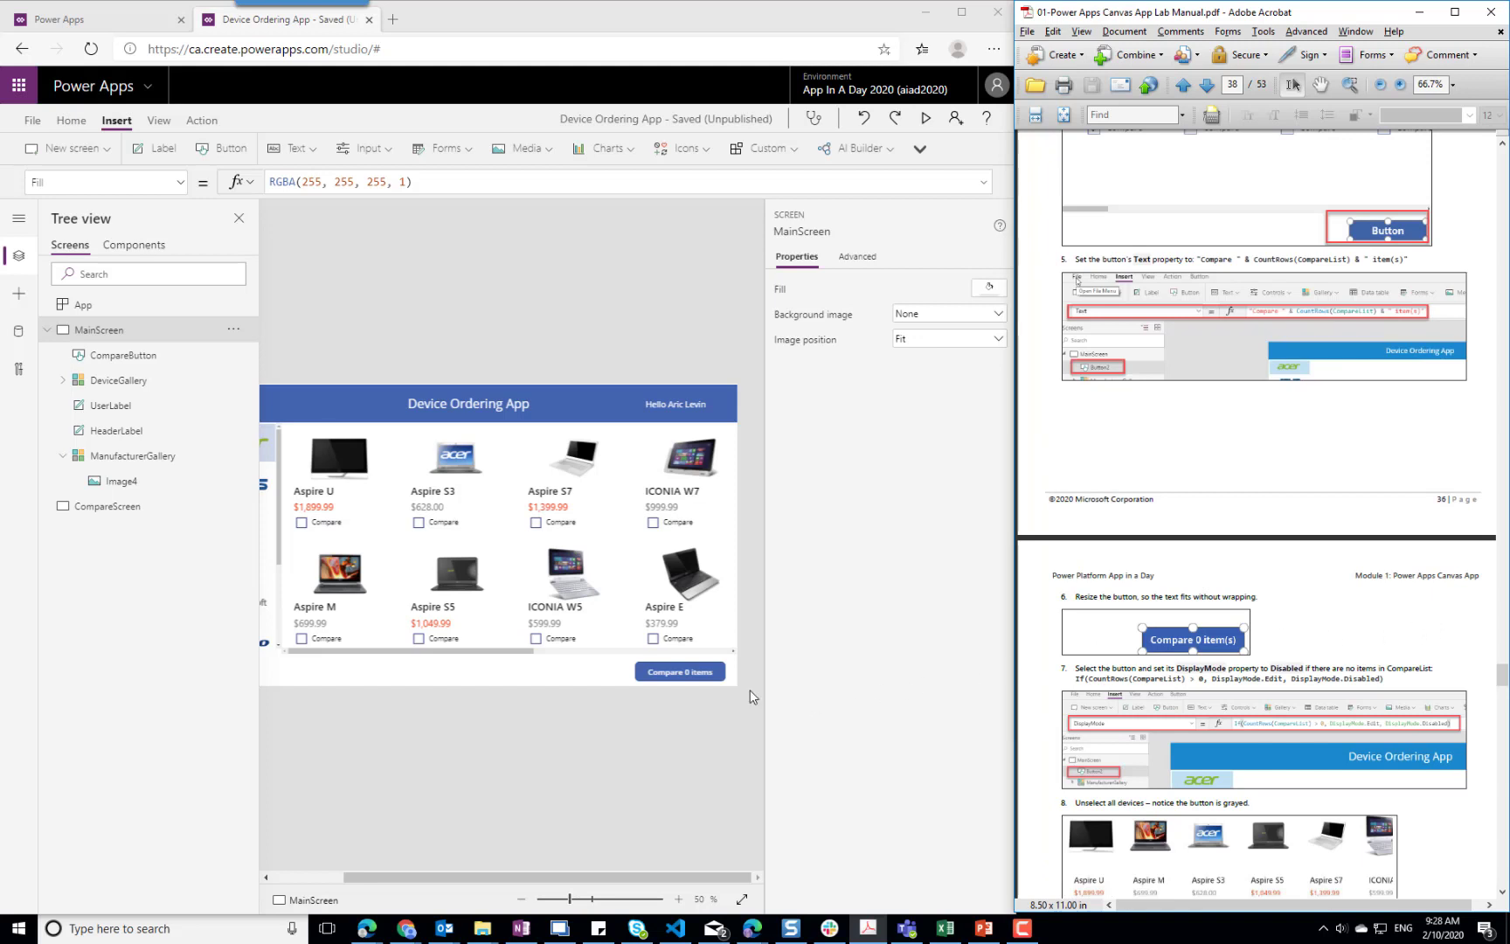
pyautogui.click(687, 671)
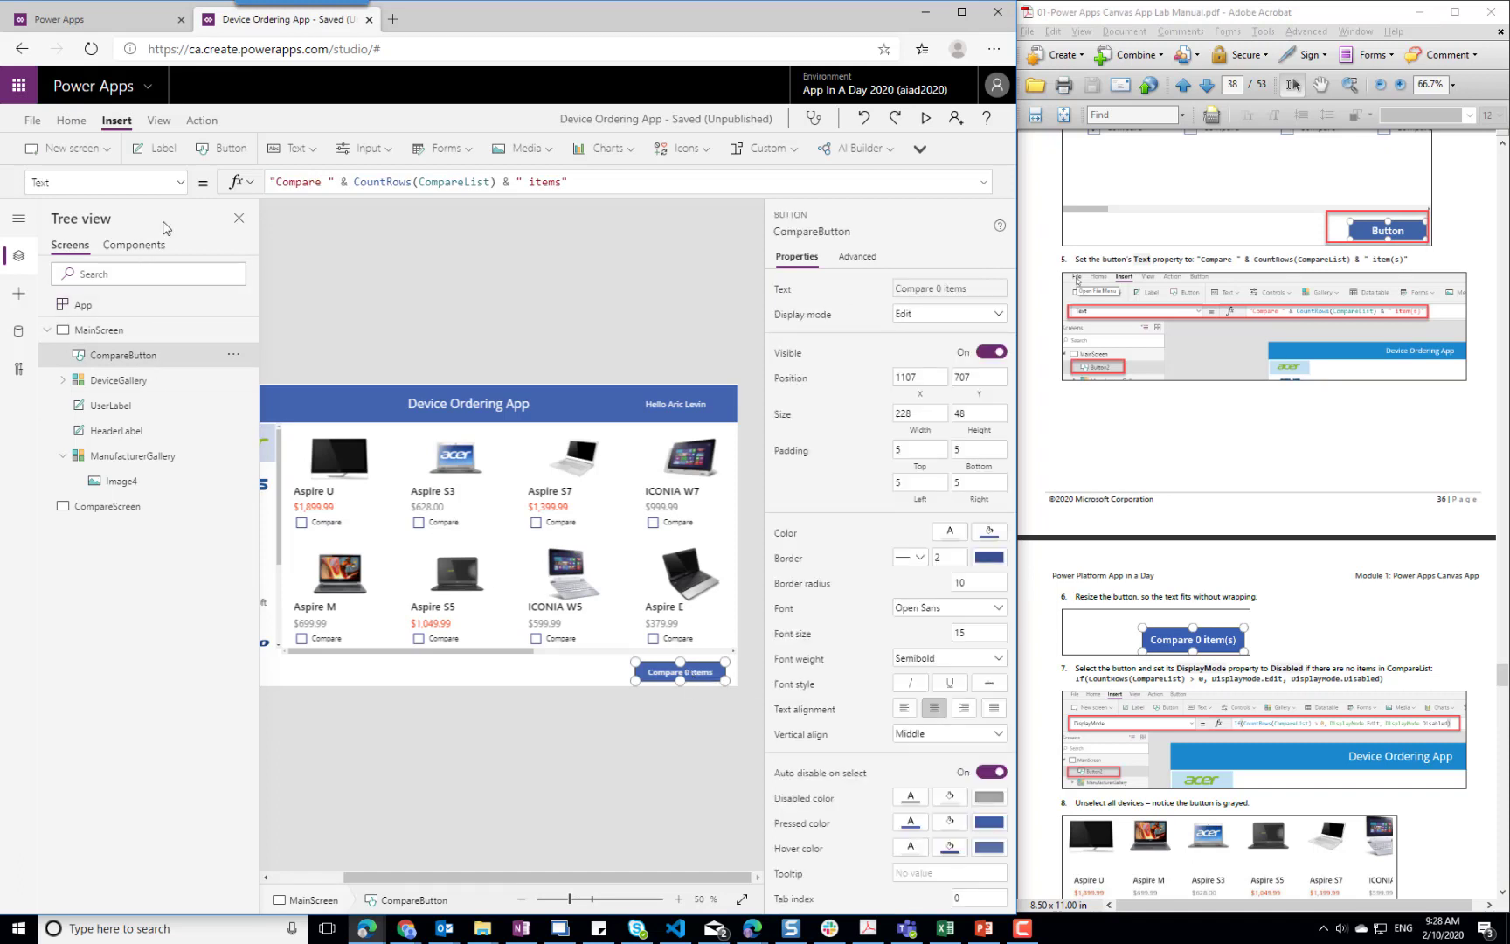
pyautogui.click(180, 183)
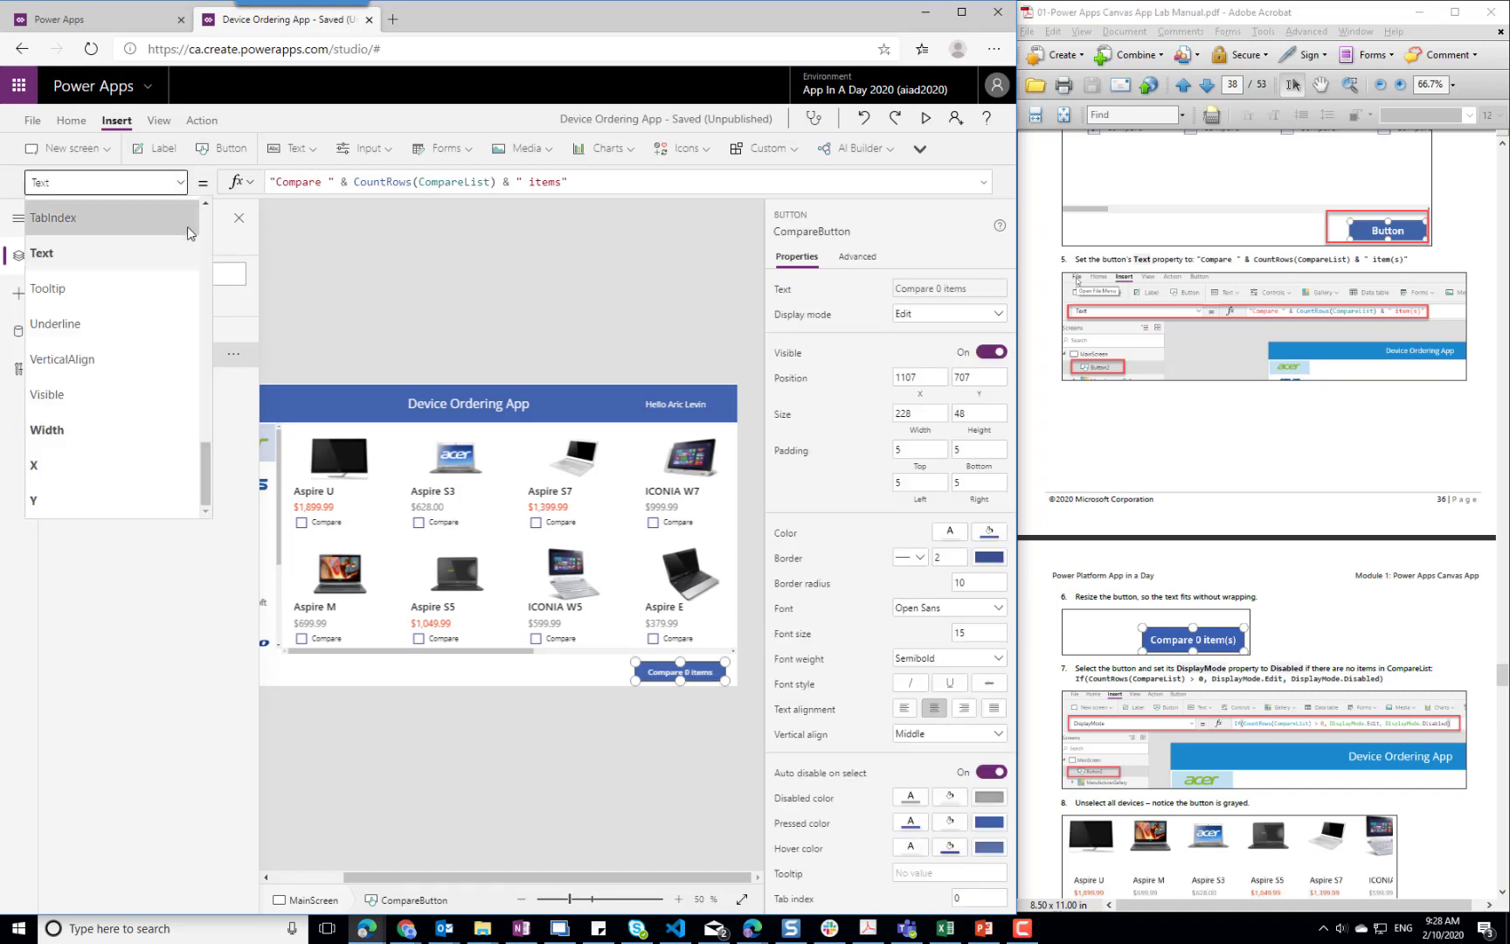
pyautogui.scroll(2, 210, 242)
pyautogui.scroll(8, 210, 242)
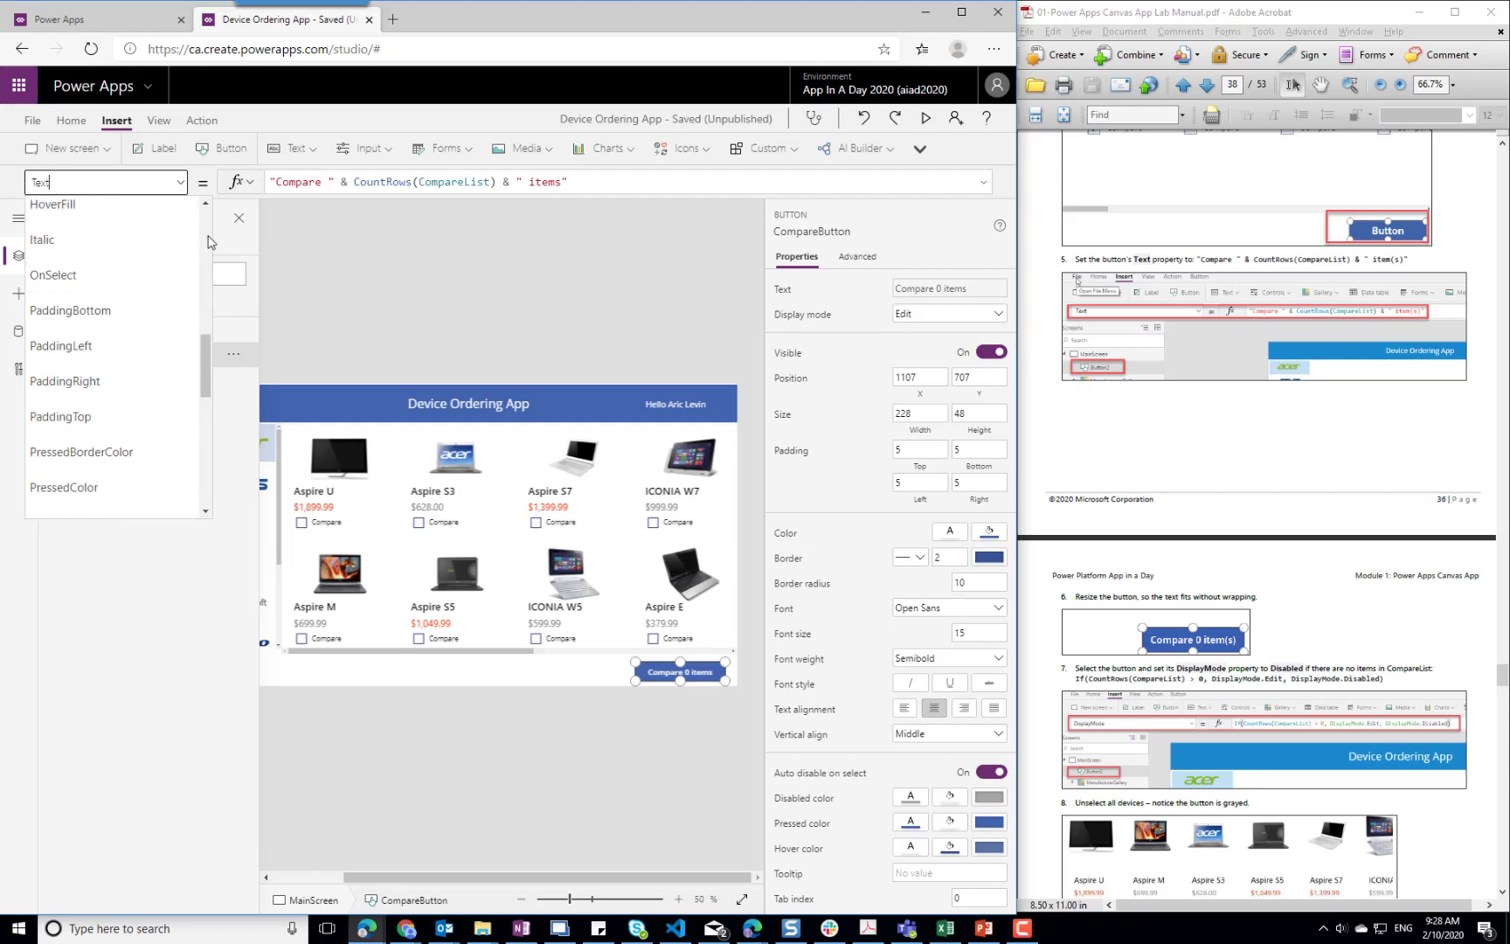
pyautogui.scroll(1, 210, 242)
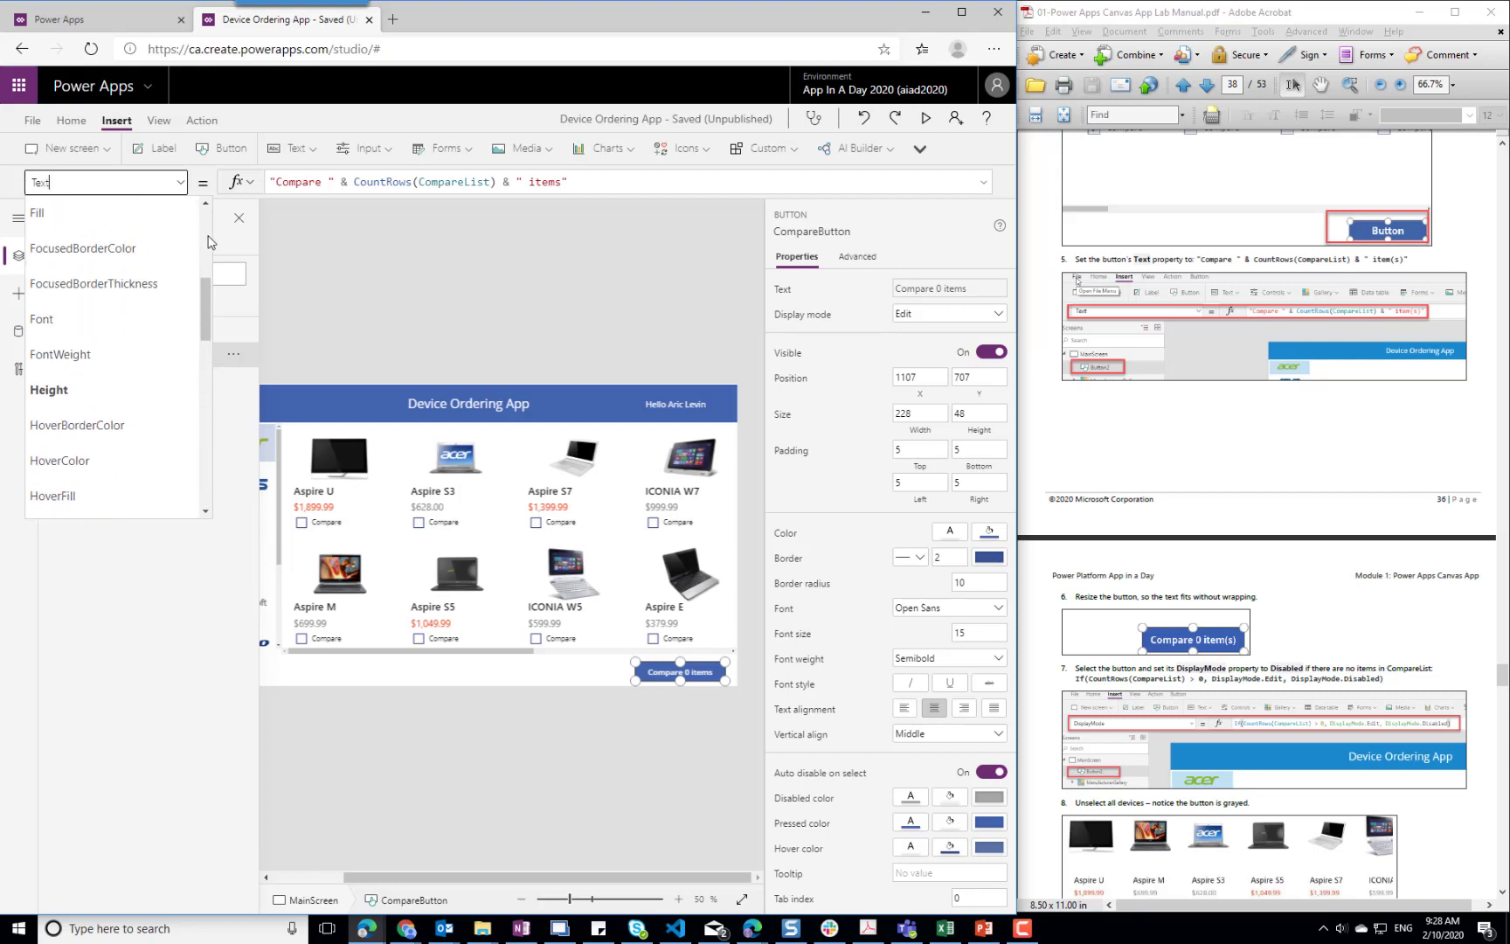
pyautogui.scroll(4, 210, 242)
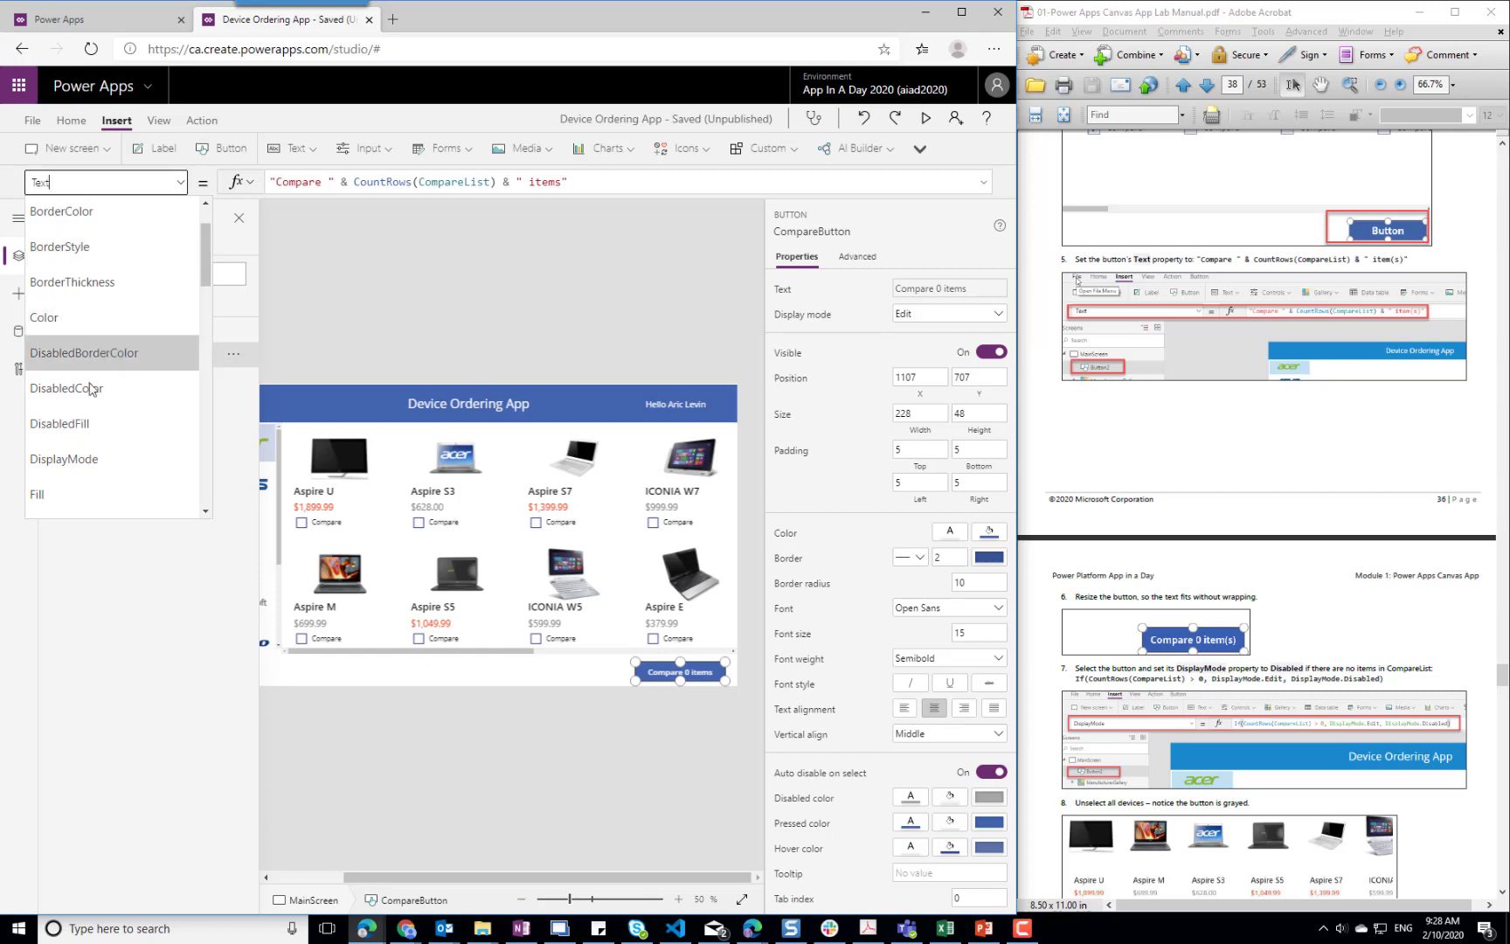
pyautogui.click(79, 459)
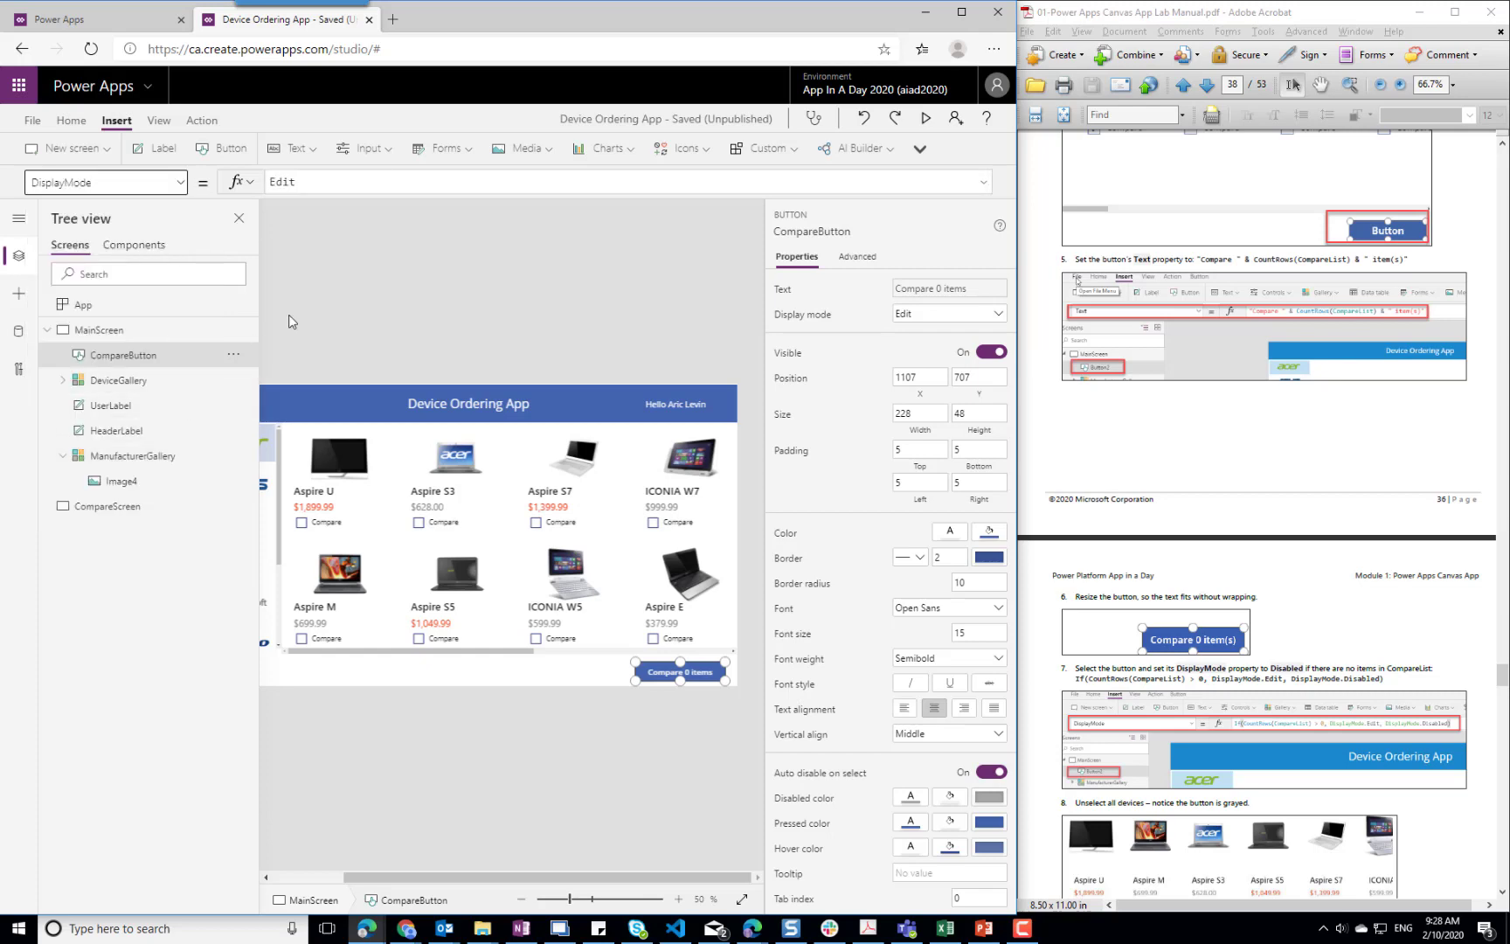
# Replace CompareButton's DisplayMode formula with the opening part If(CountRows(CompareList) > 0, DisplayMode.Edit
pyautogui.click(312, 181)
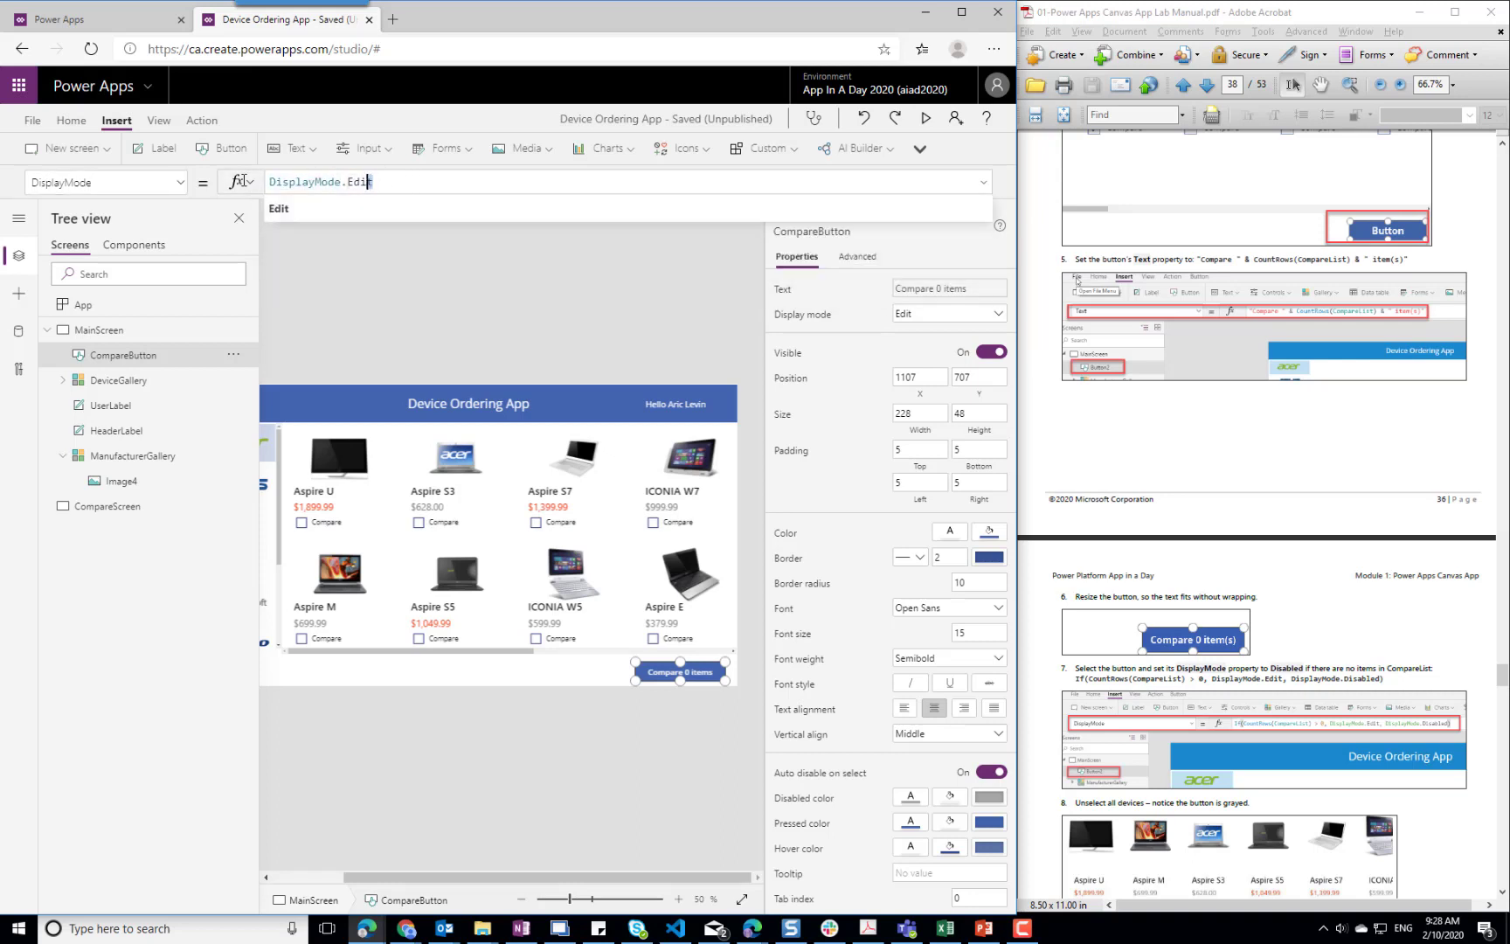
pyautogui.hotkey('ctrl', 'a')
pyautogui.write('If(')
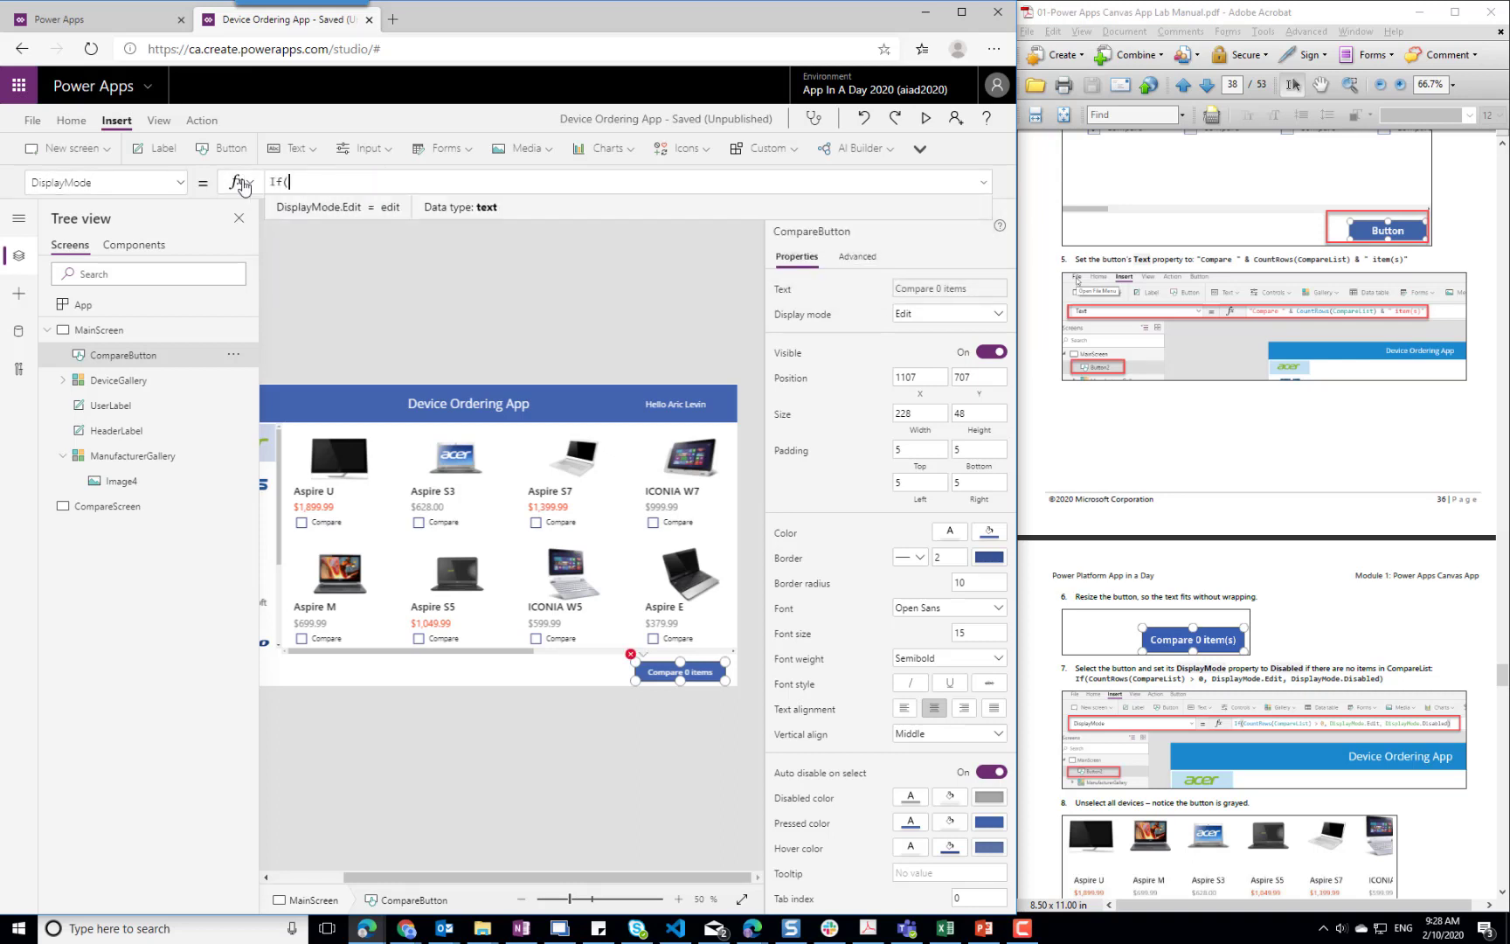
pyautogui.write('CountRows(CompareList)')
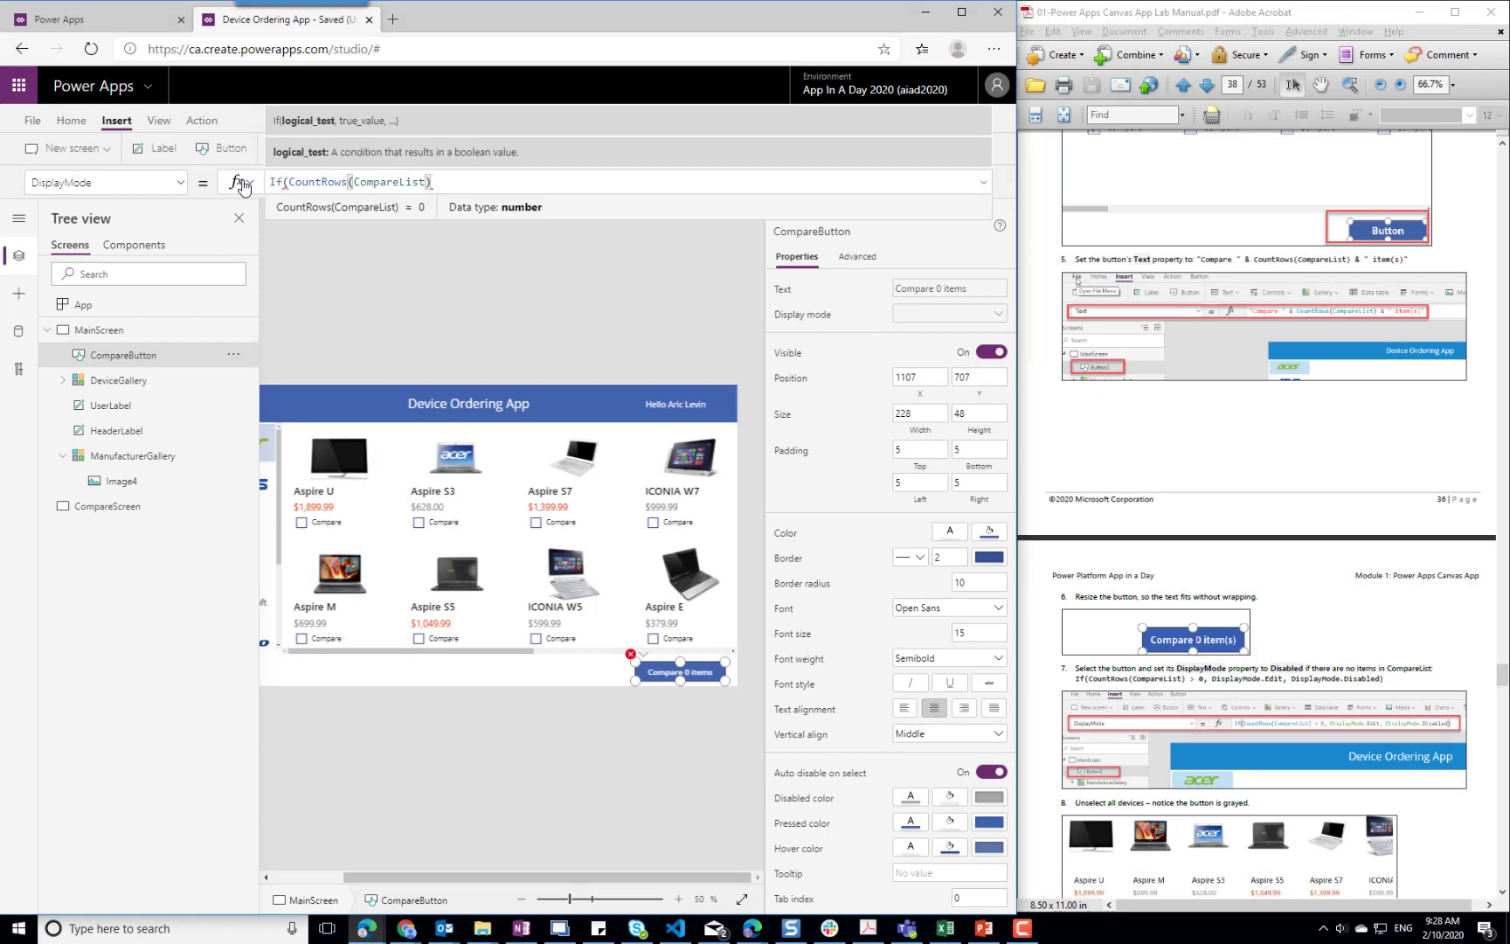
pyautogui.write(' > 0,')
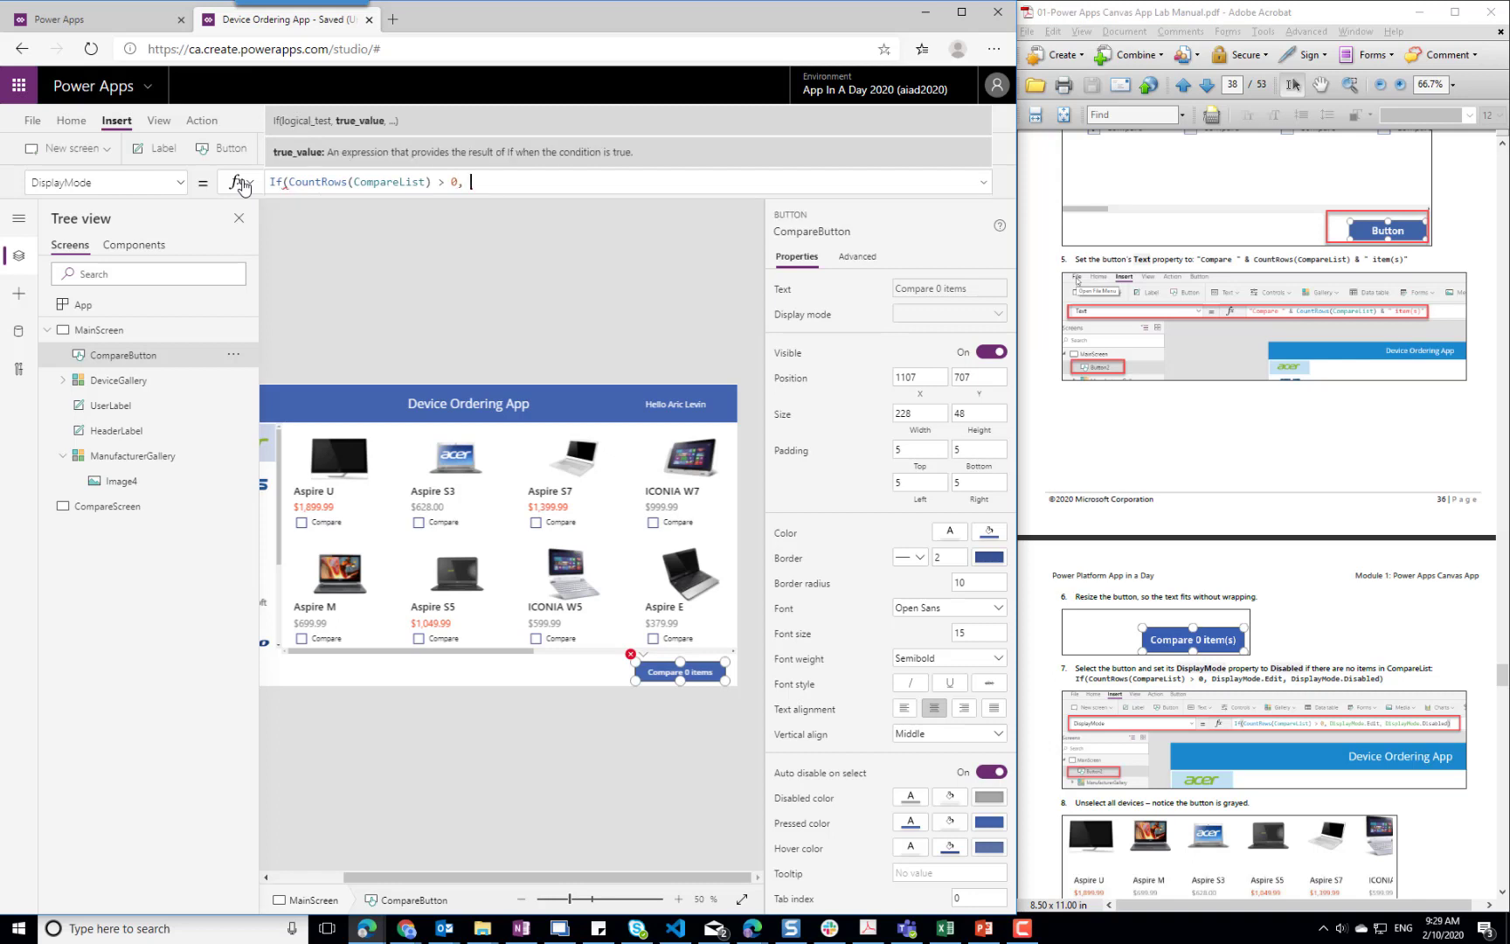
pyautogui.write('D')
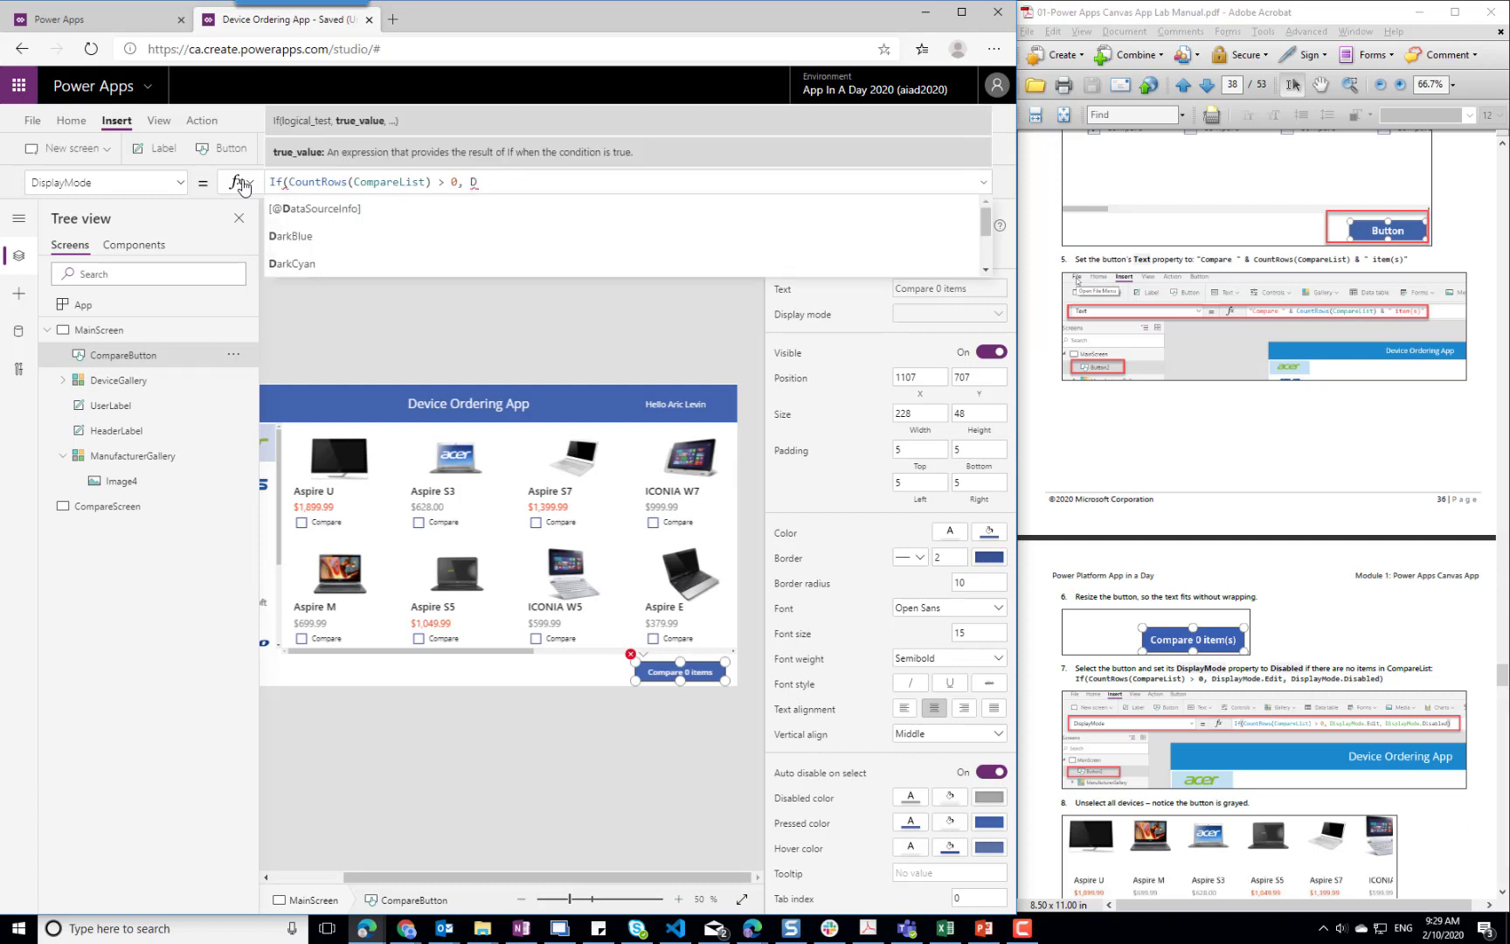
pyautogui.write('Issplay')
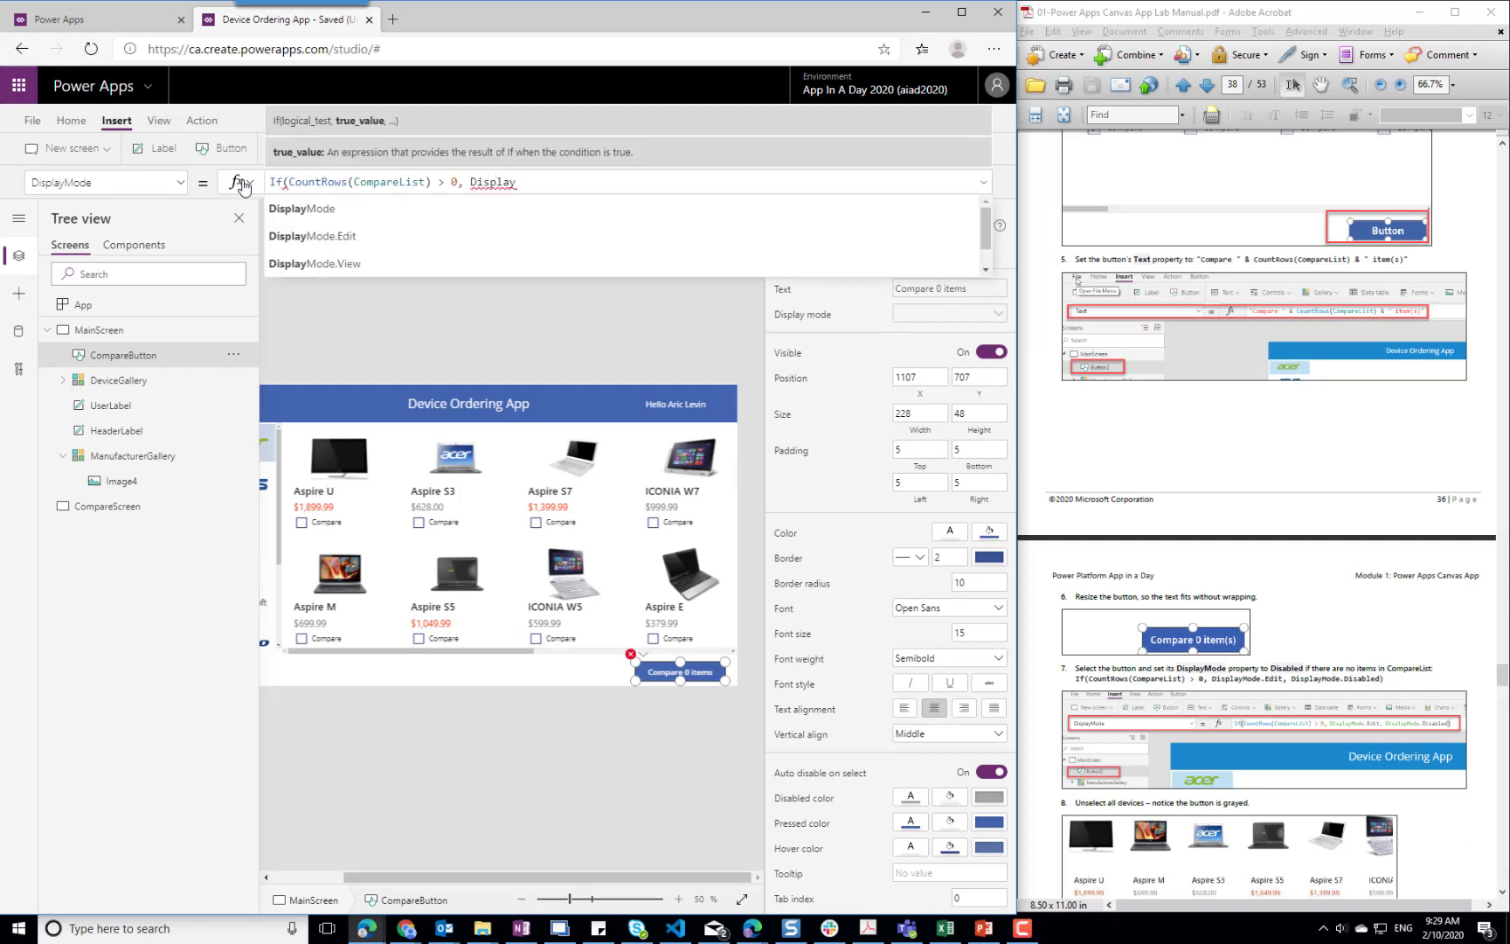
pyautogui.press('Down')
pyautogui.press('Tab')
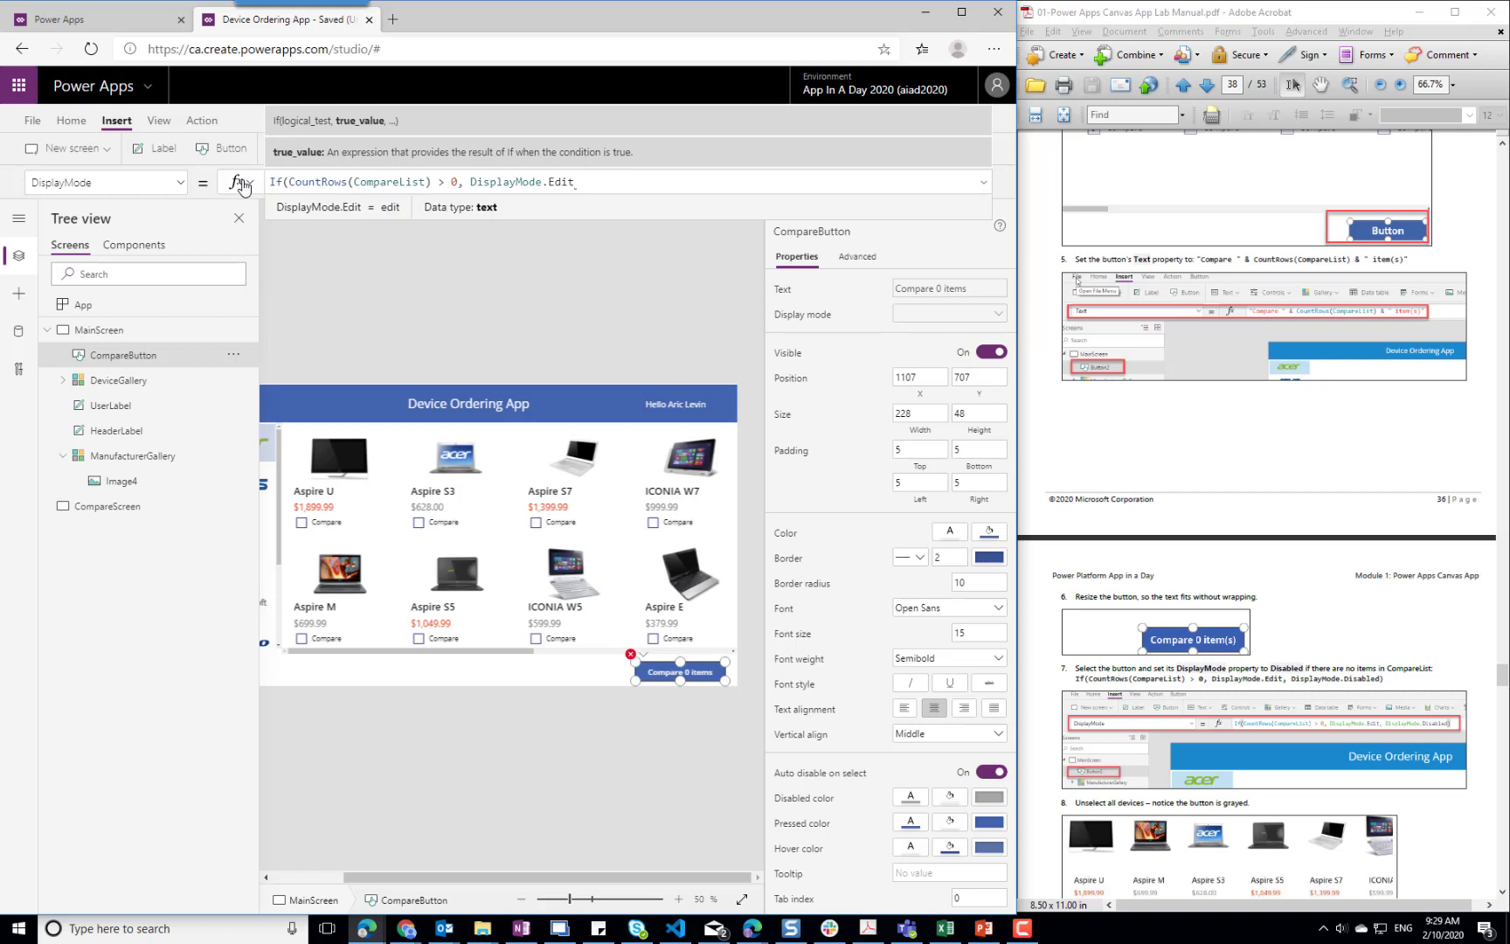
# Complete CompareButton's DisplayMode formula with DisplayMode.Disabled as the else value and close the parenthesis
pyautogui.write(',')
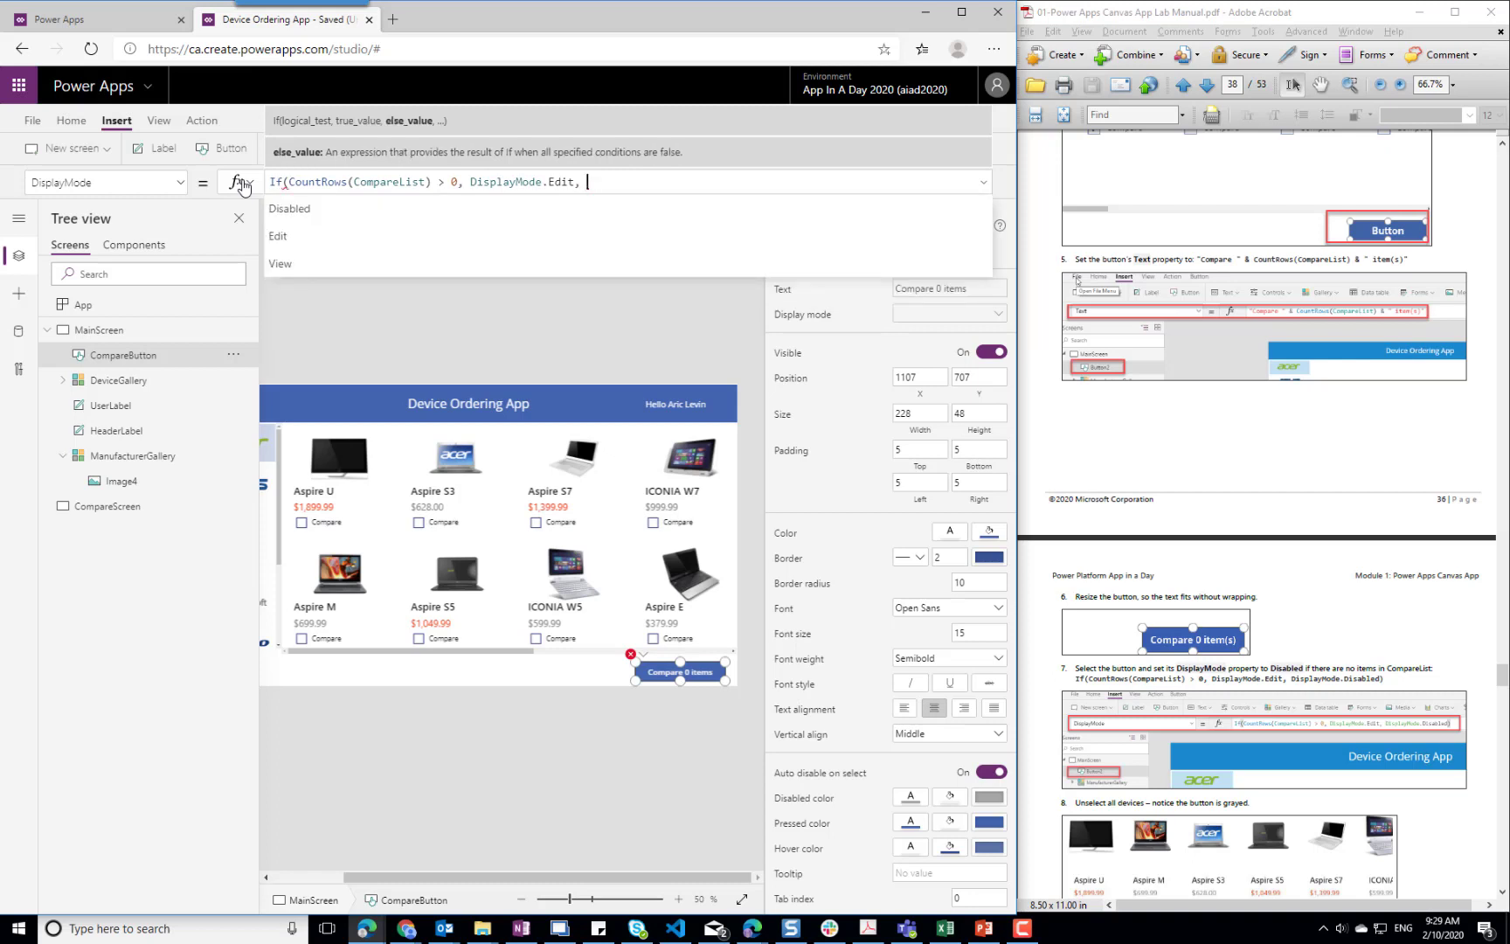
pyautogui.press('Tab')
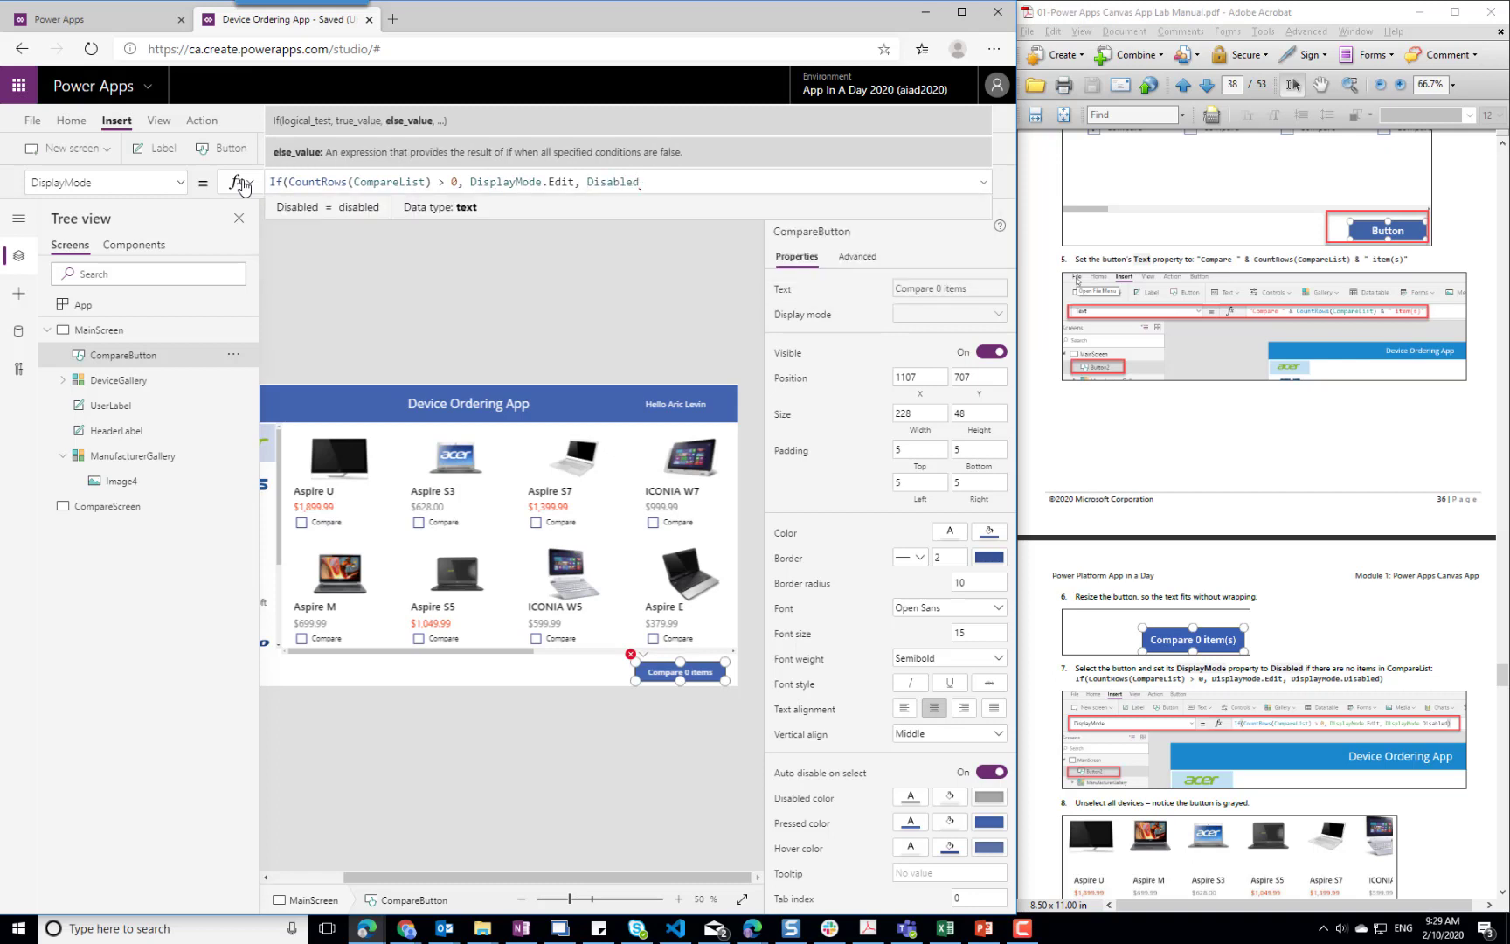
pyautogui.write('DisplayMode')
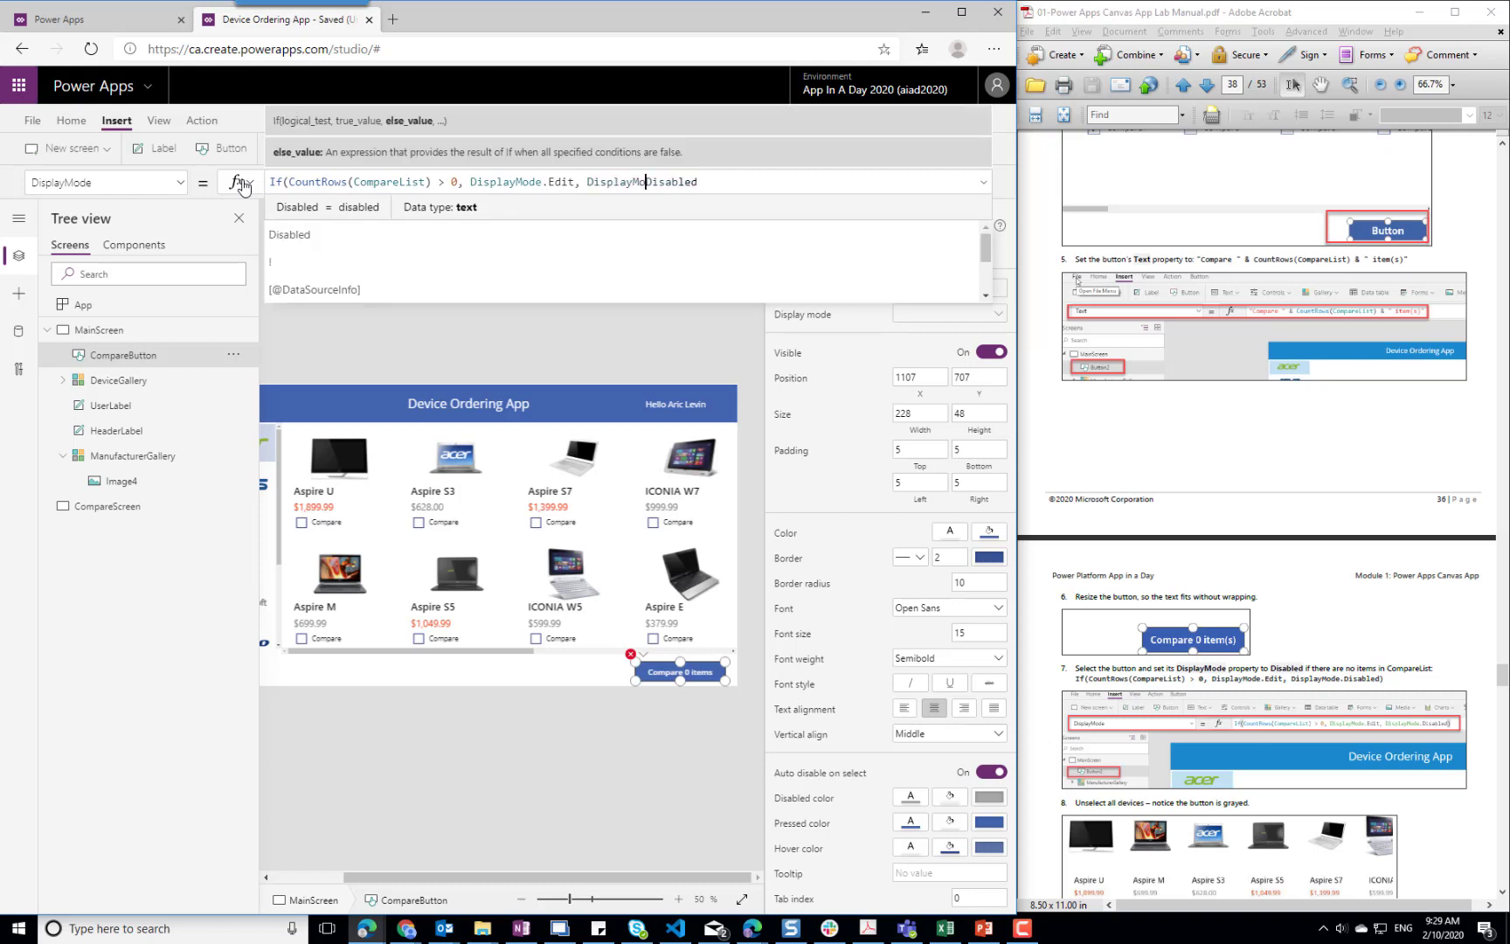
pyautogui.write('.')
pyautogui.press('End')
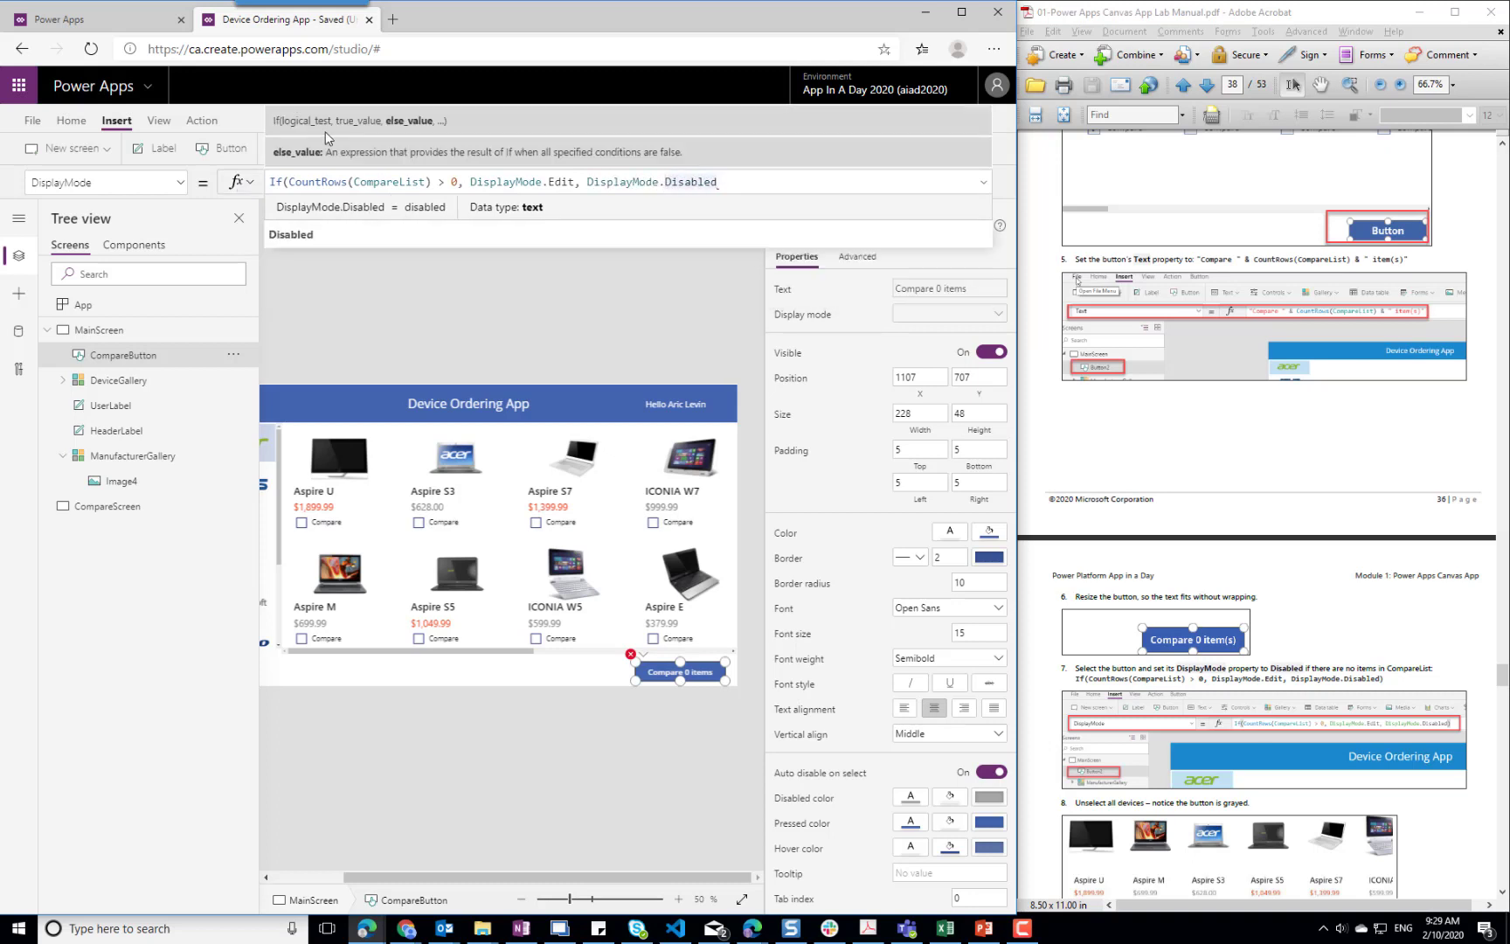
pyautogui.write(')')
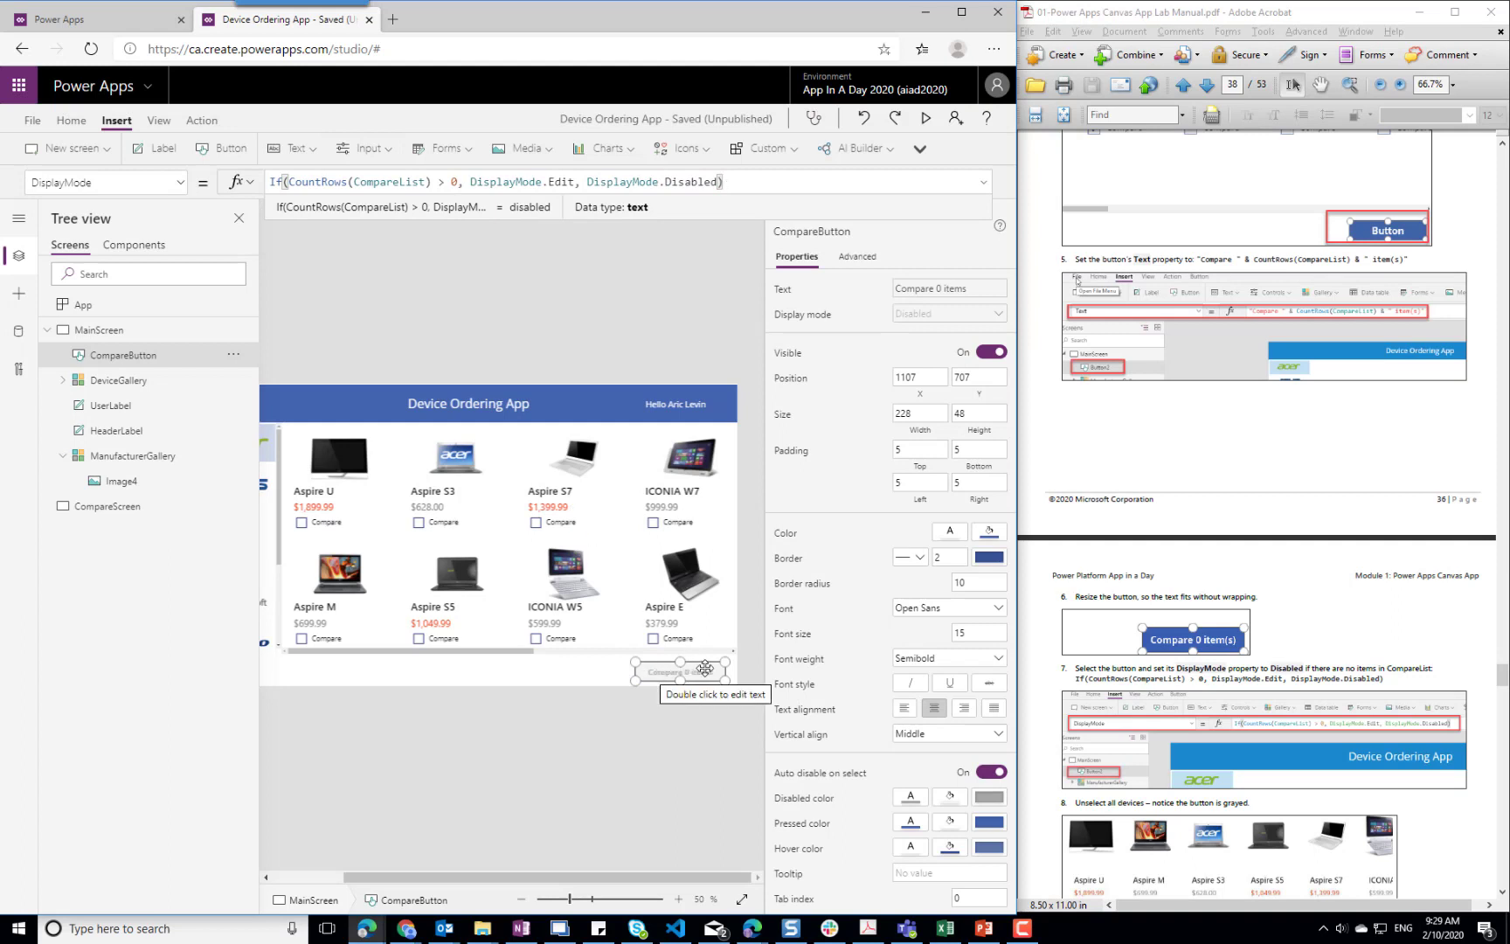
# Test CompareButton's enabling by ticking and unticking the Compare checkbox of Aspire U
pyautogui.click(533, 679)
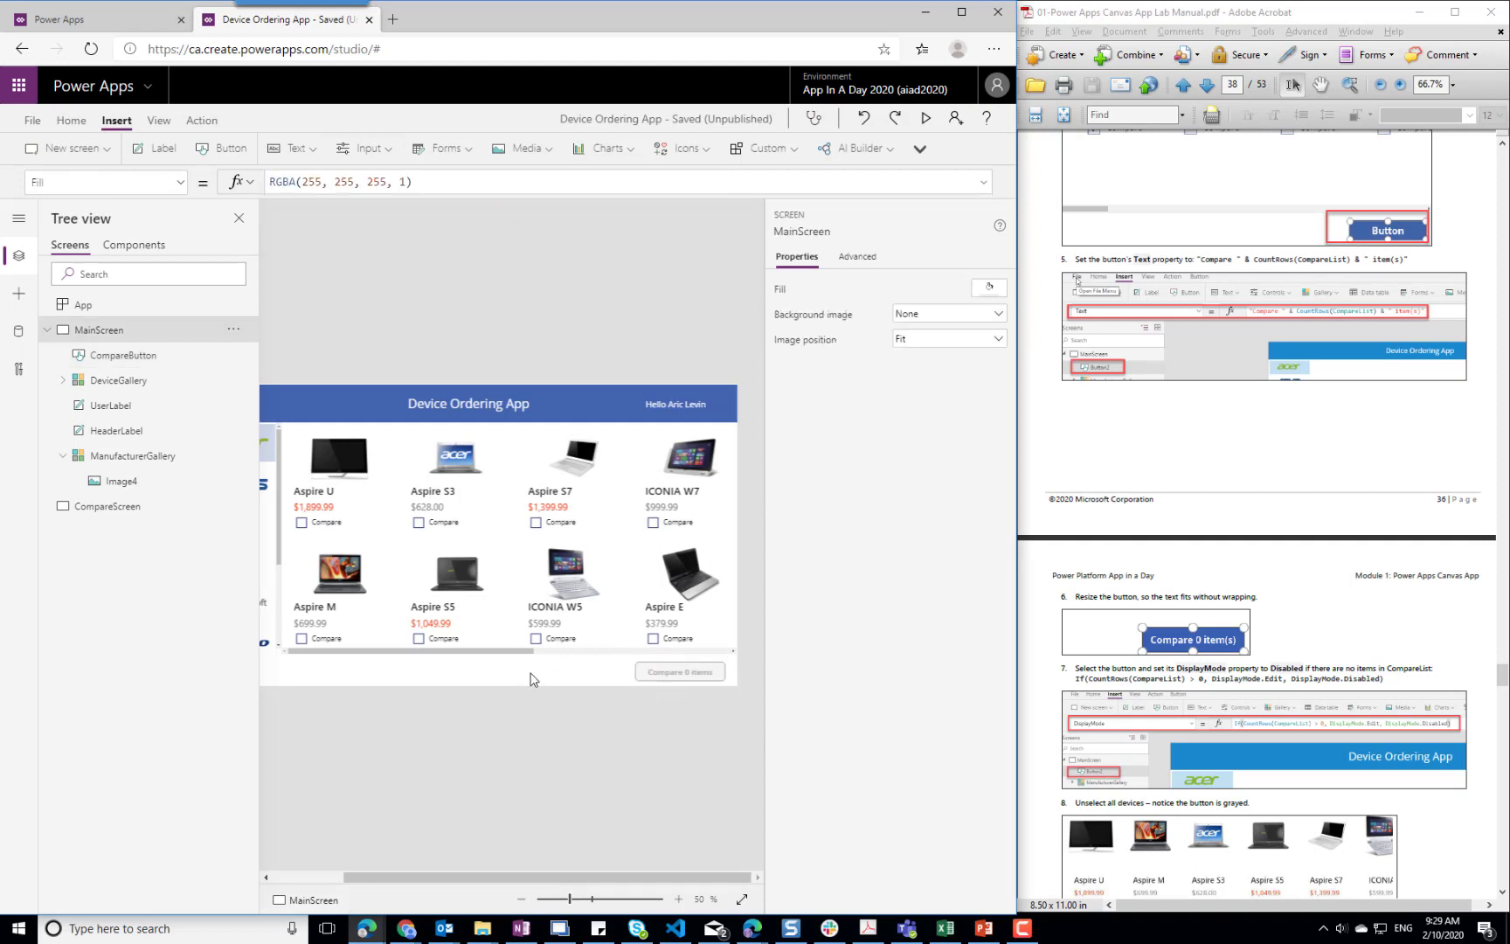
pyautogui.click(301, 523)
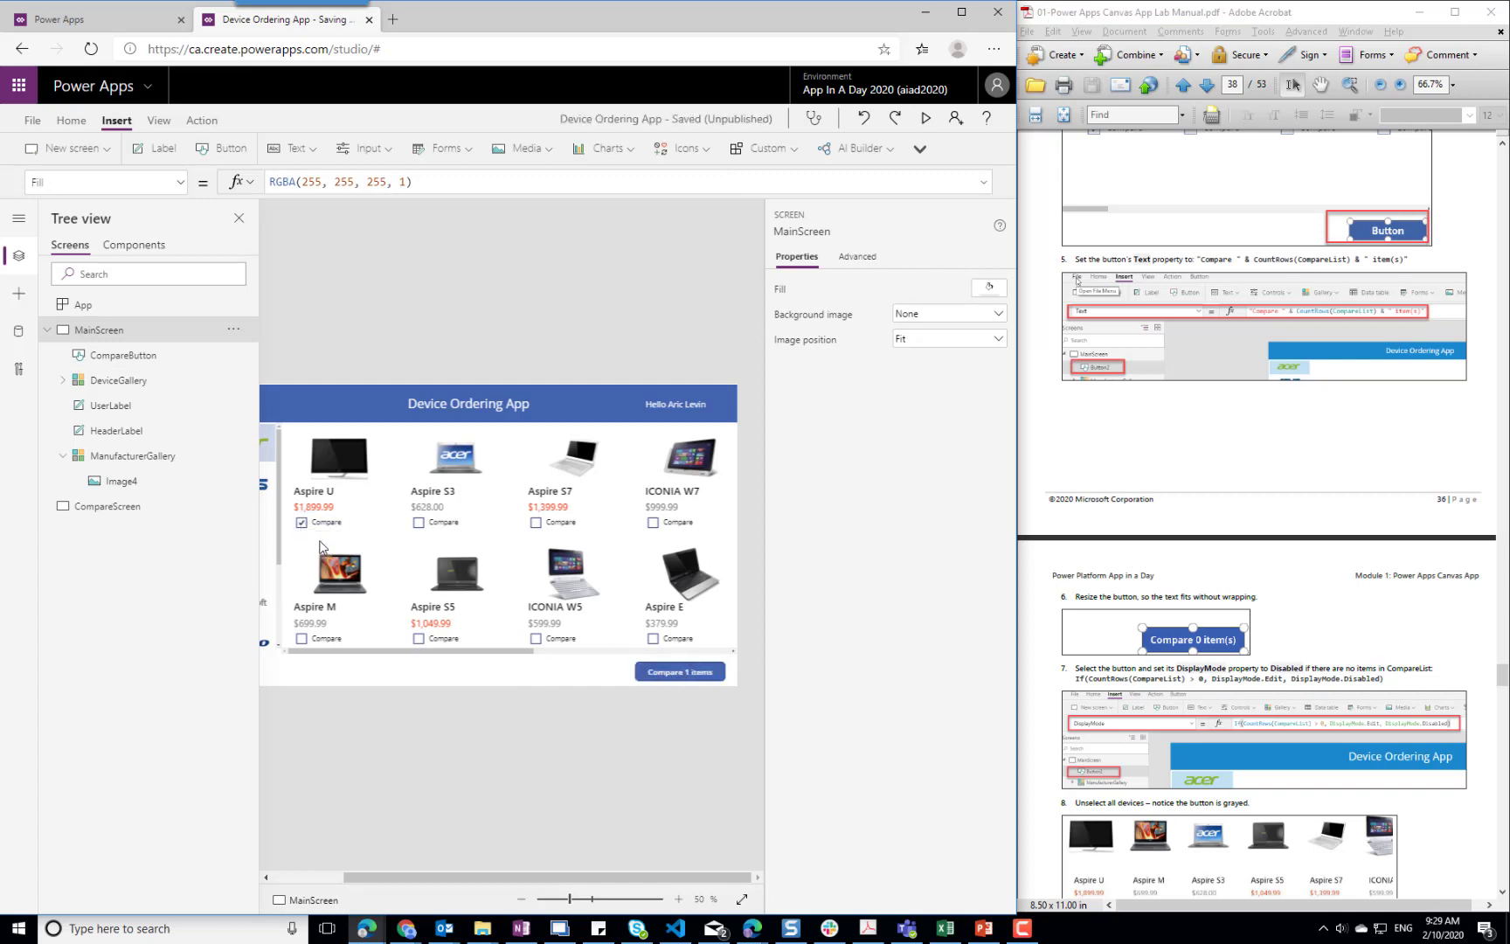
pyautogui.click(302, 523)
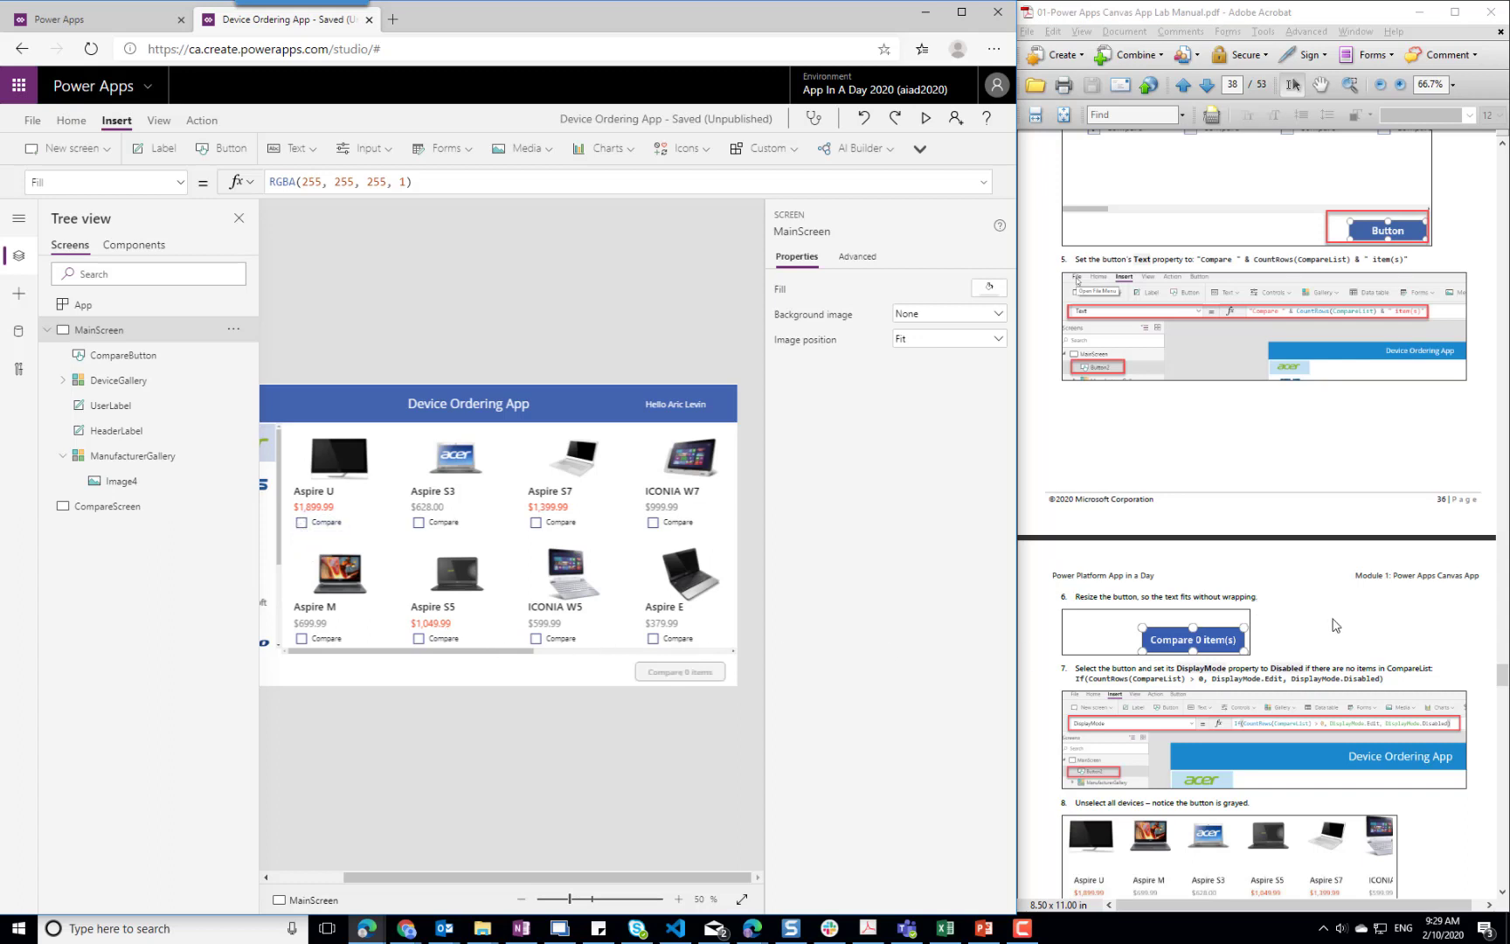
# Duplicate CompareButton on MainScreen as the manual instructs and place the copy to its left at about X 832, Y 707
pyautogui.click(1408, 647)
pyautogui.scroll(-3, 1409, 647)
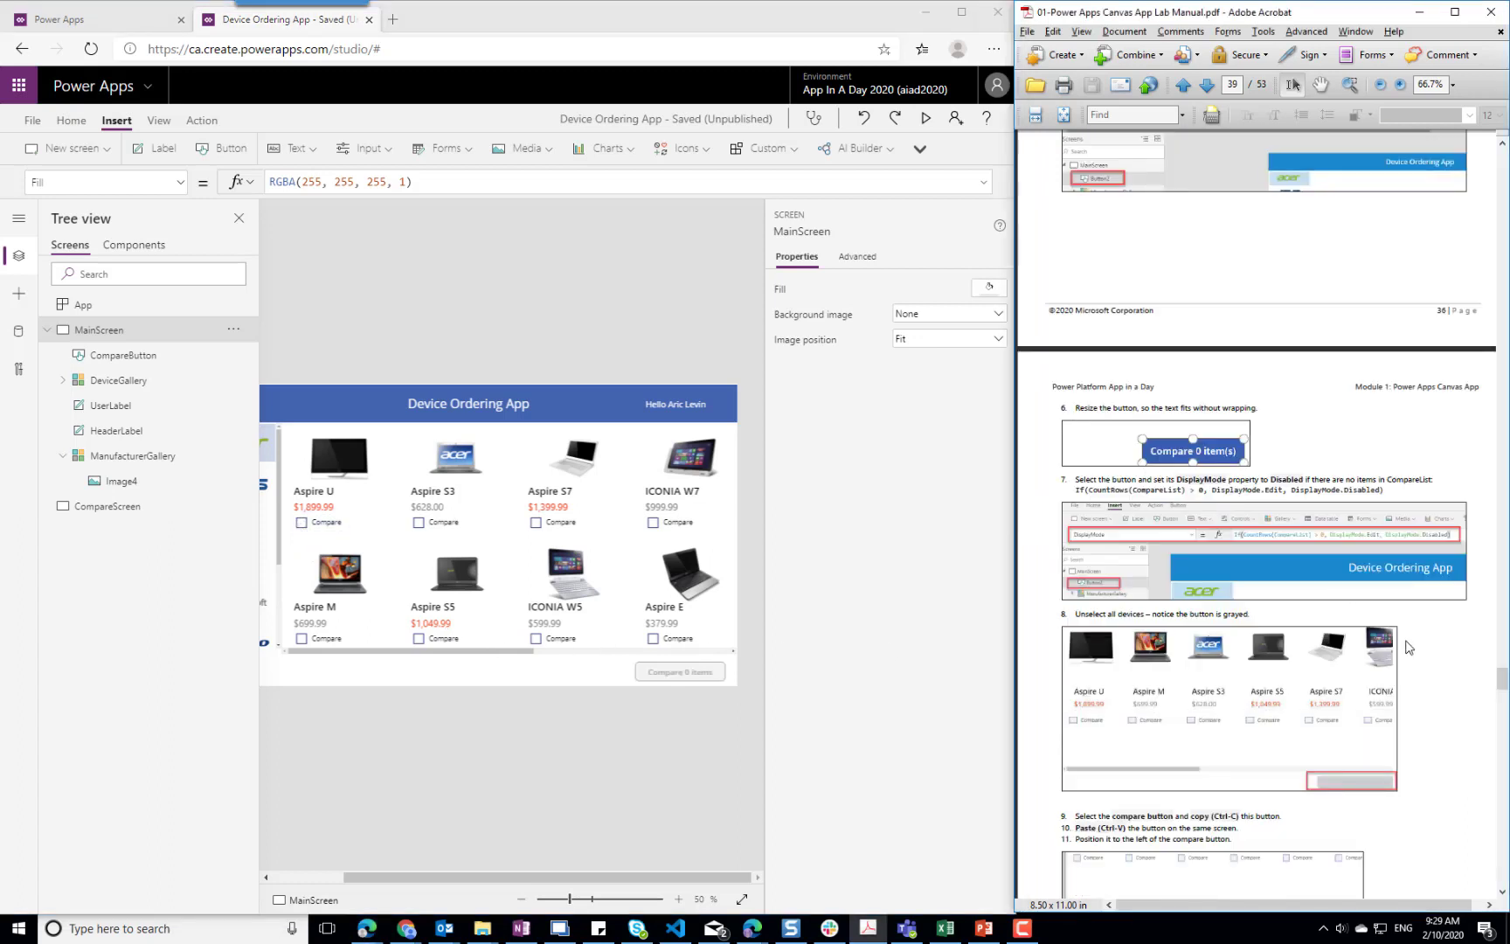
pyautogui.scroll(-3, 1416, 671)
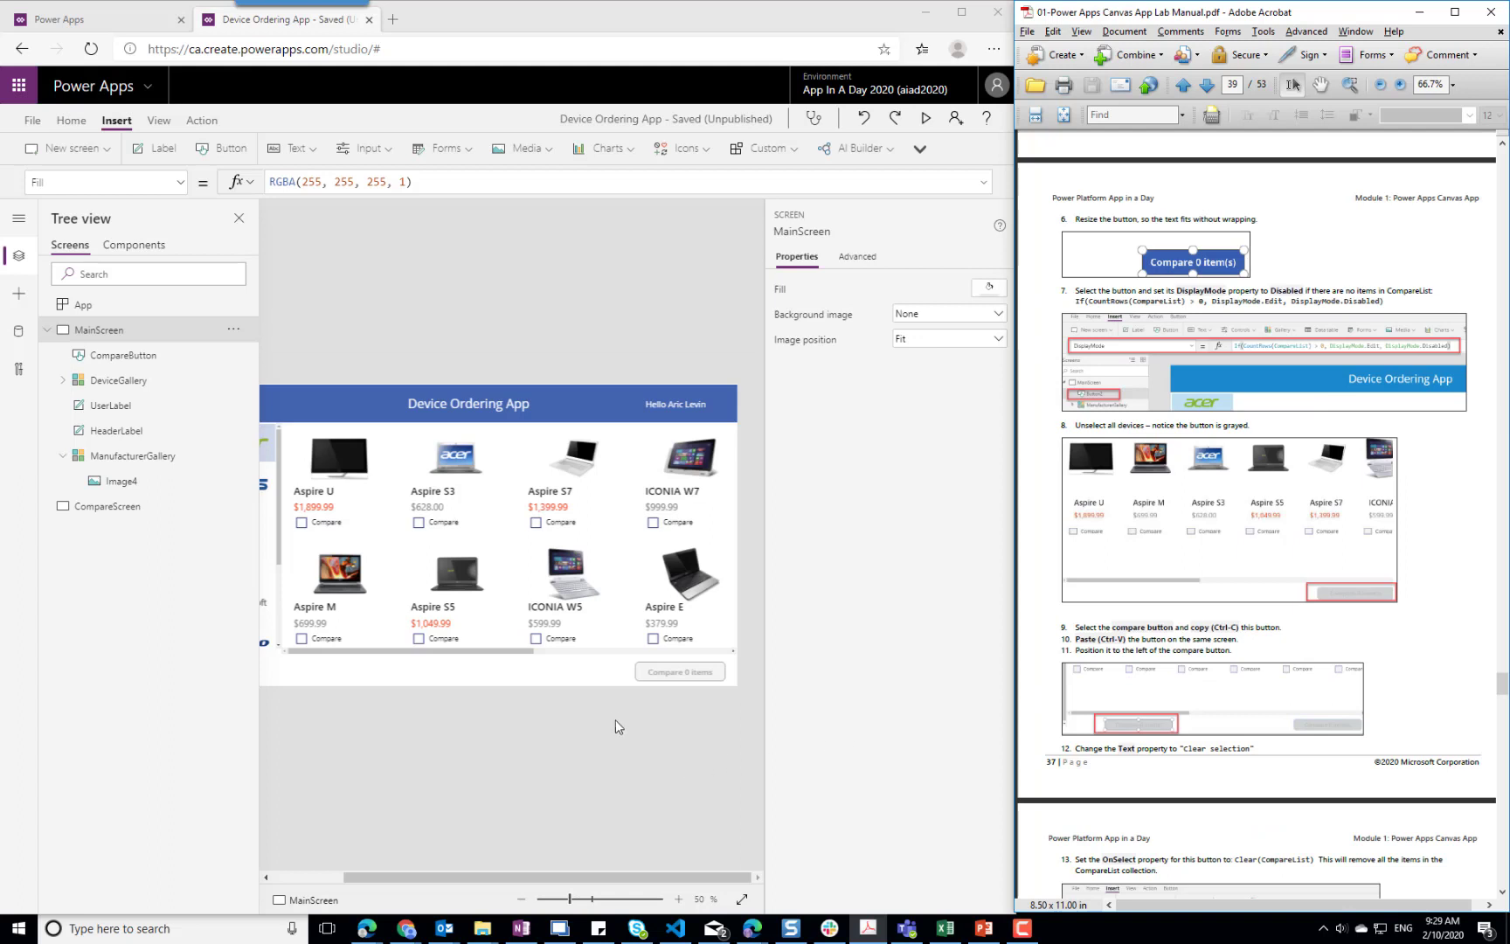
pyautogui.click(662, 673)
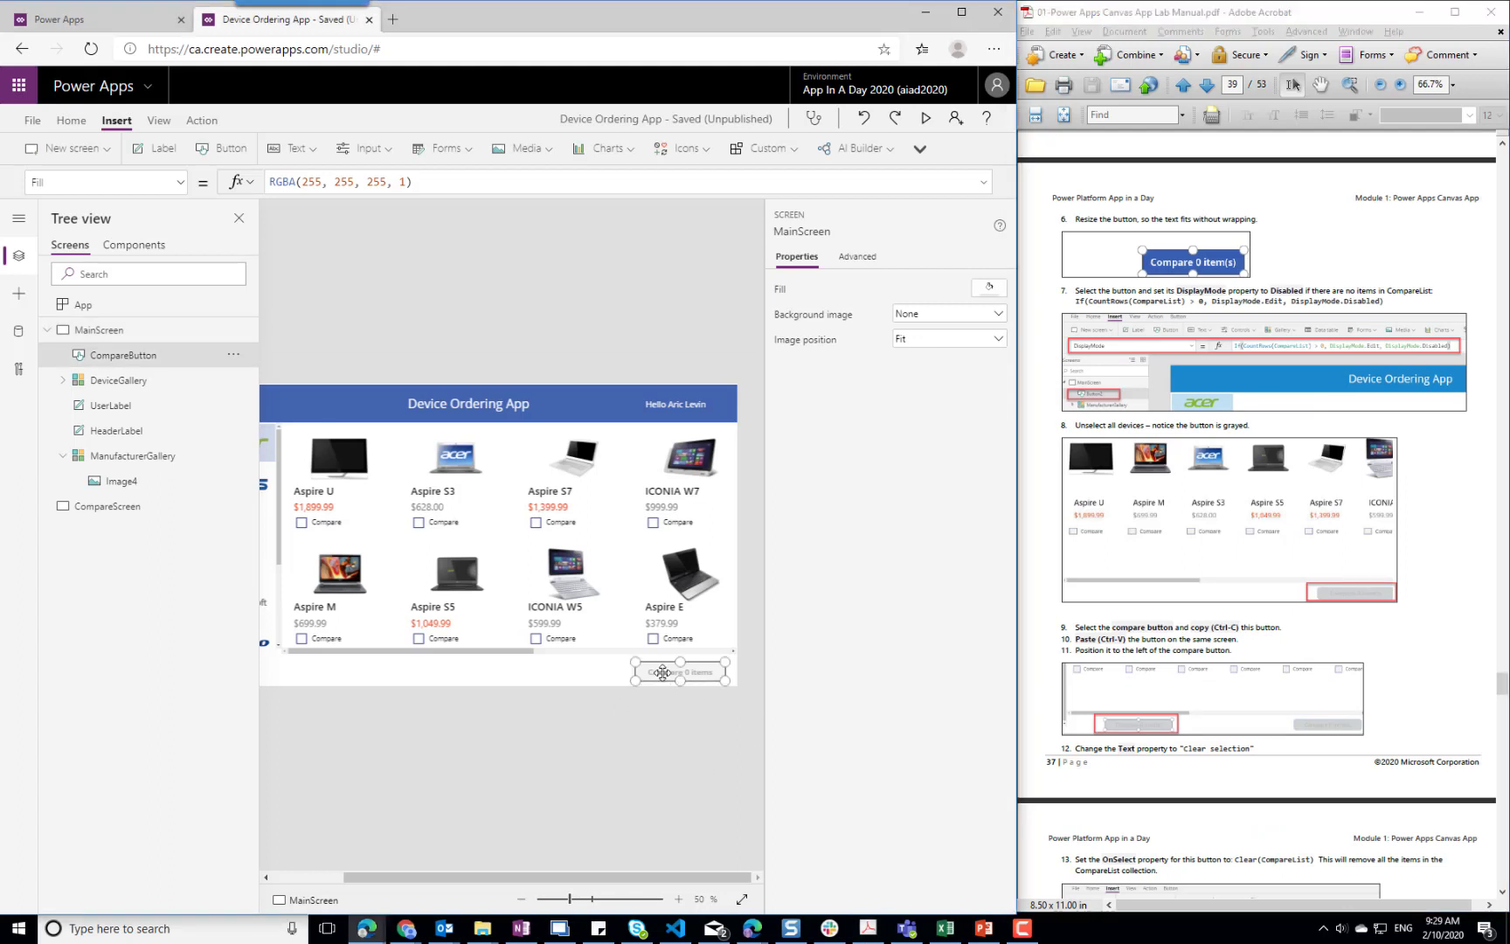
pyautogui.click(564, 682)
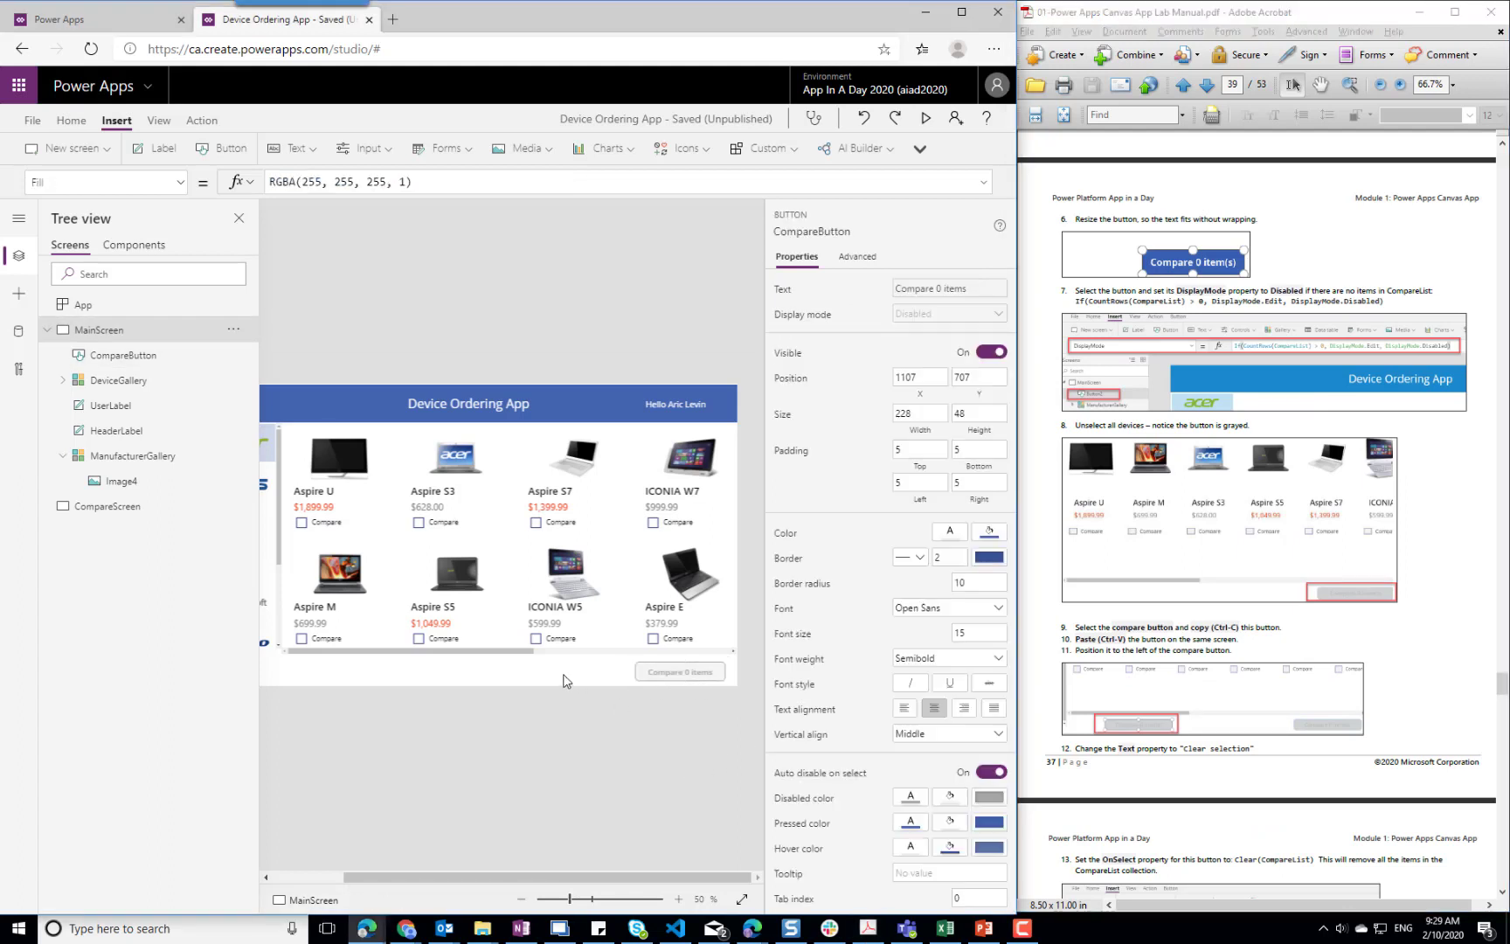
pyautogui.hotkey('ctrl', 'v')
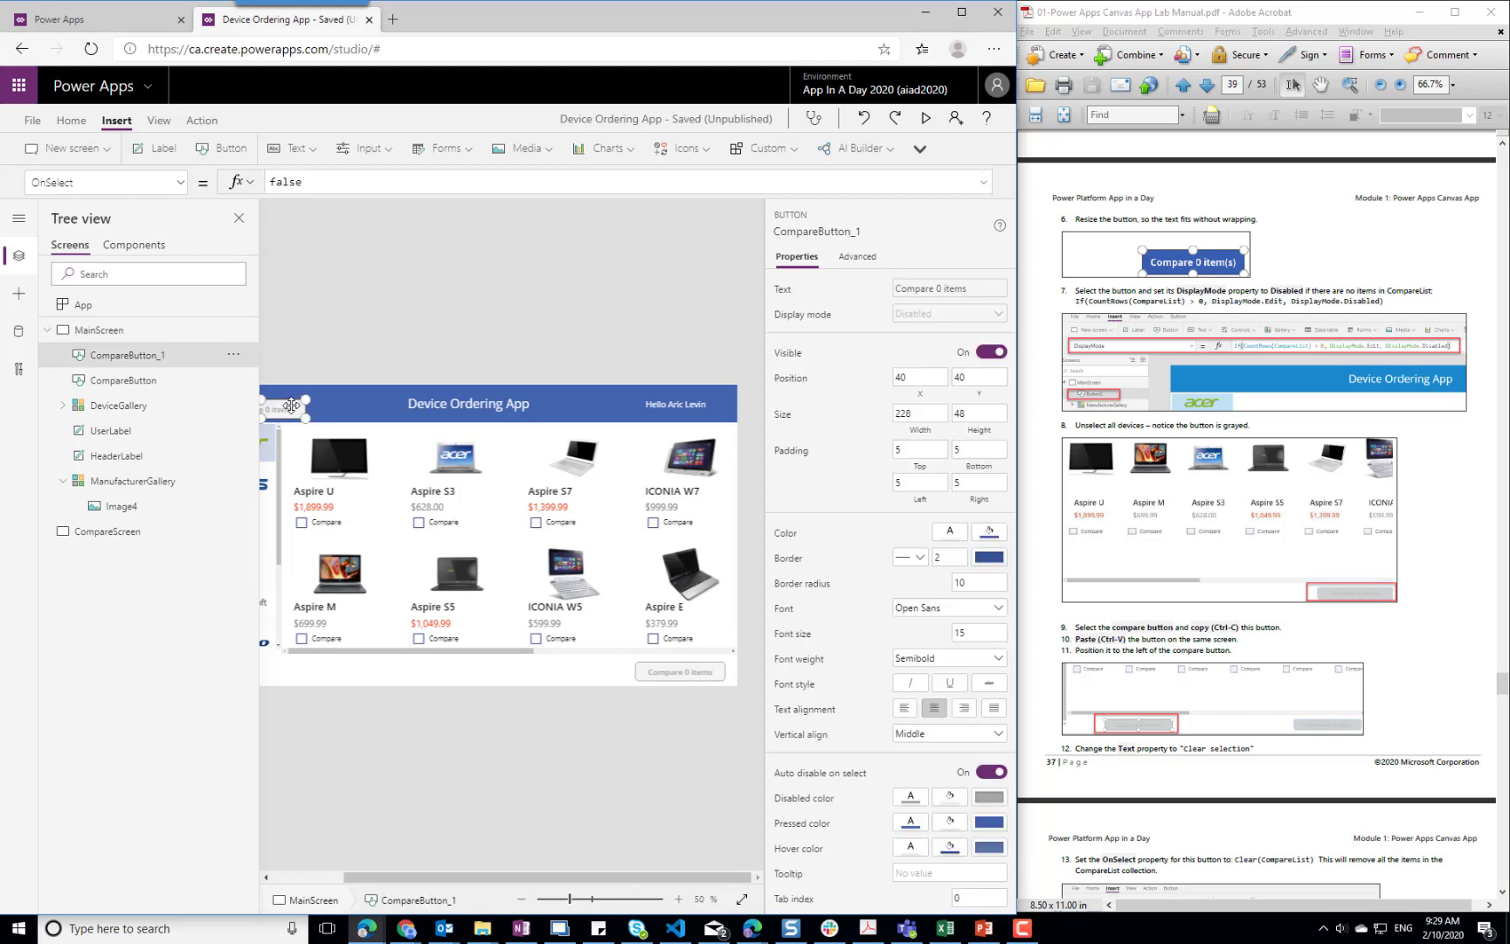
pyautogui.moveTo(295, 406); pyautogui.dragTo(597, 679)
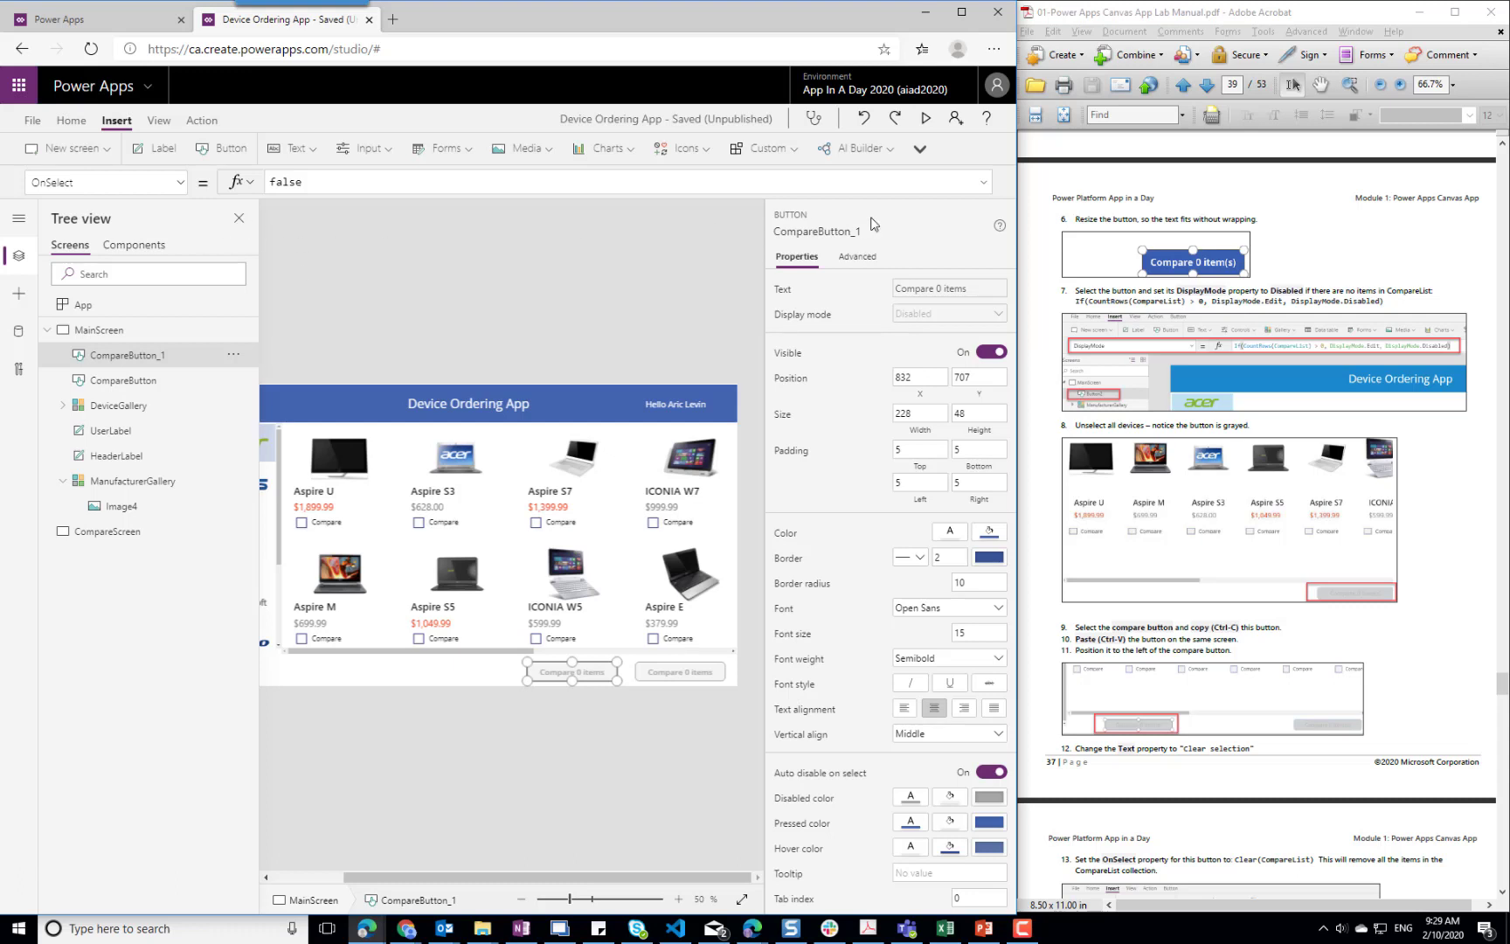
# Switch to the copied button's Text property and remove the CountRows(CompareList) part, leaving only "Compare items" as plain text
pyautogui.click(181, 184)
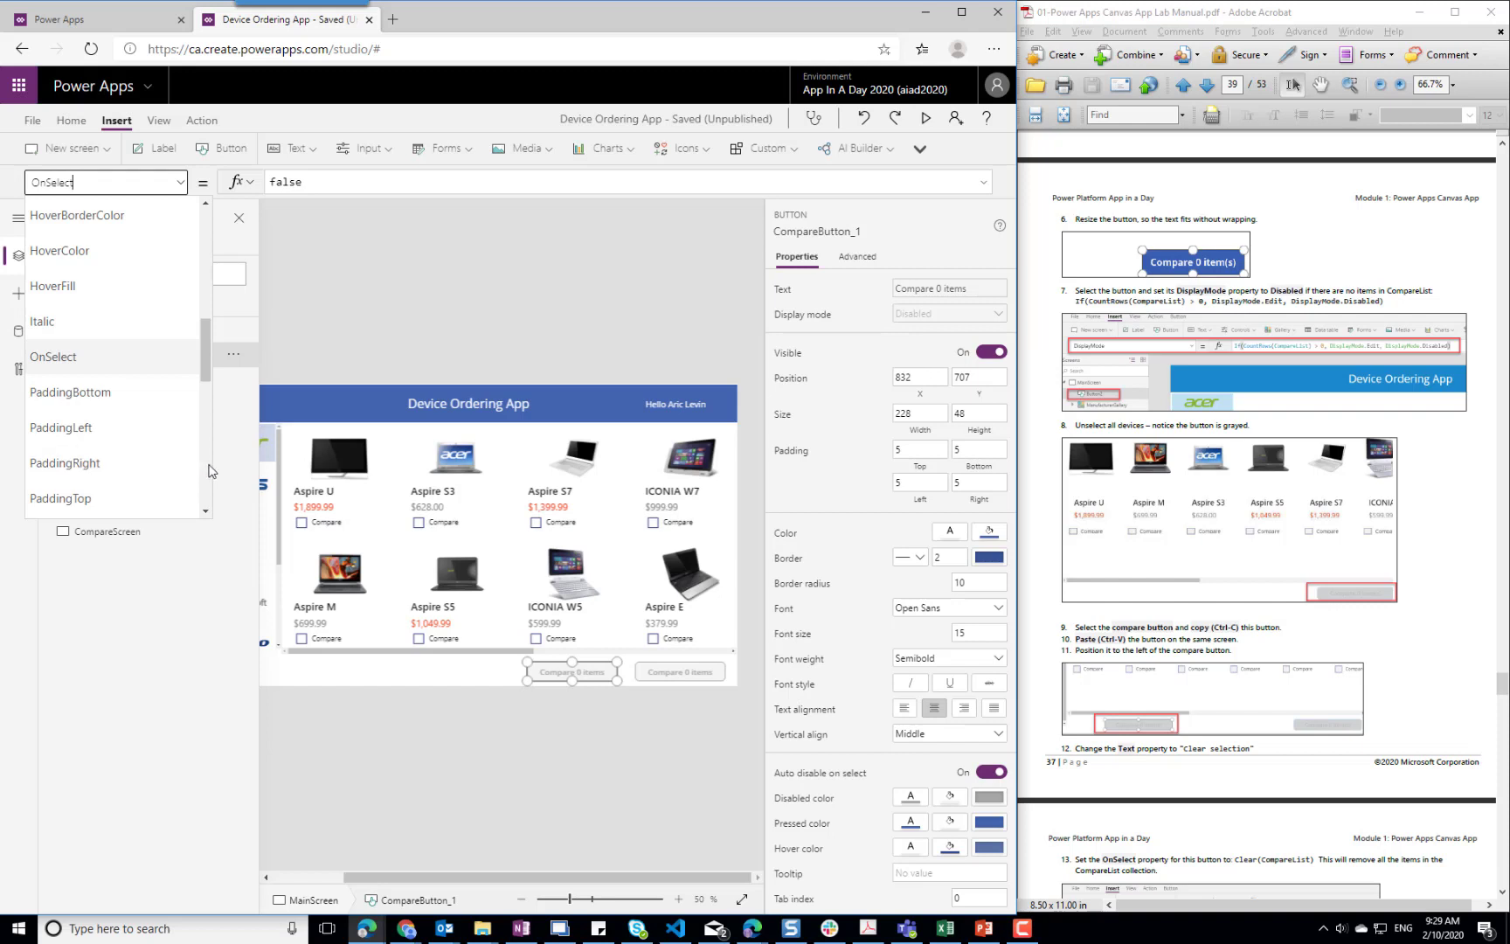
pyautogui.scroll(-3, 206, 464)
pyautogui.scroll(-3, 206, 481)
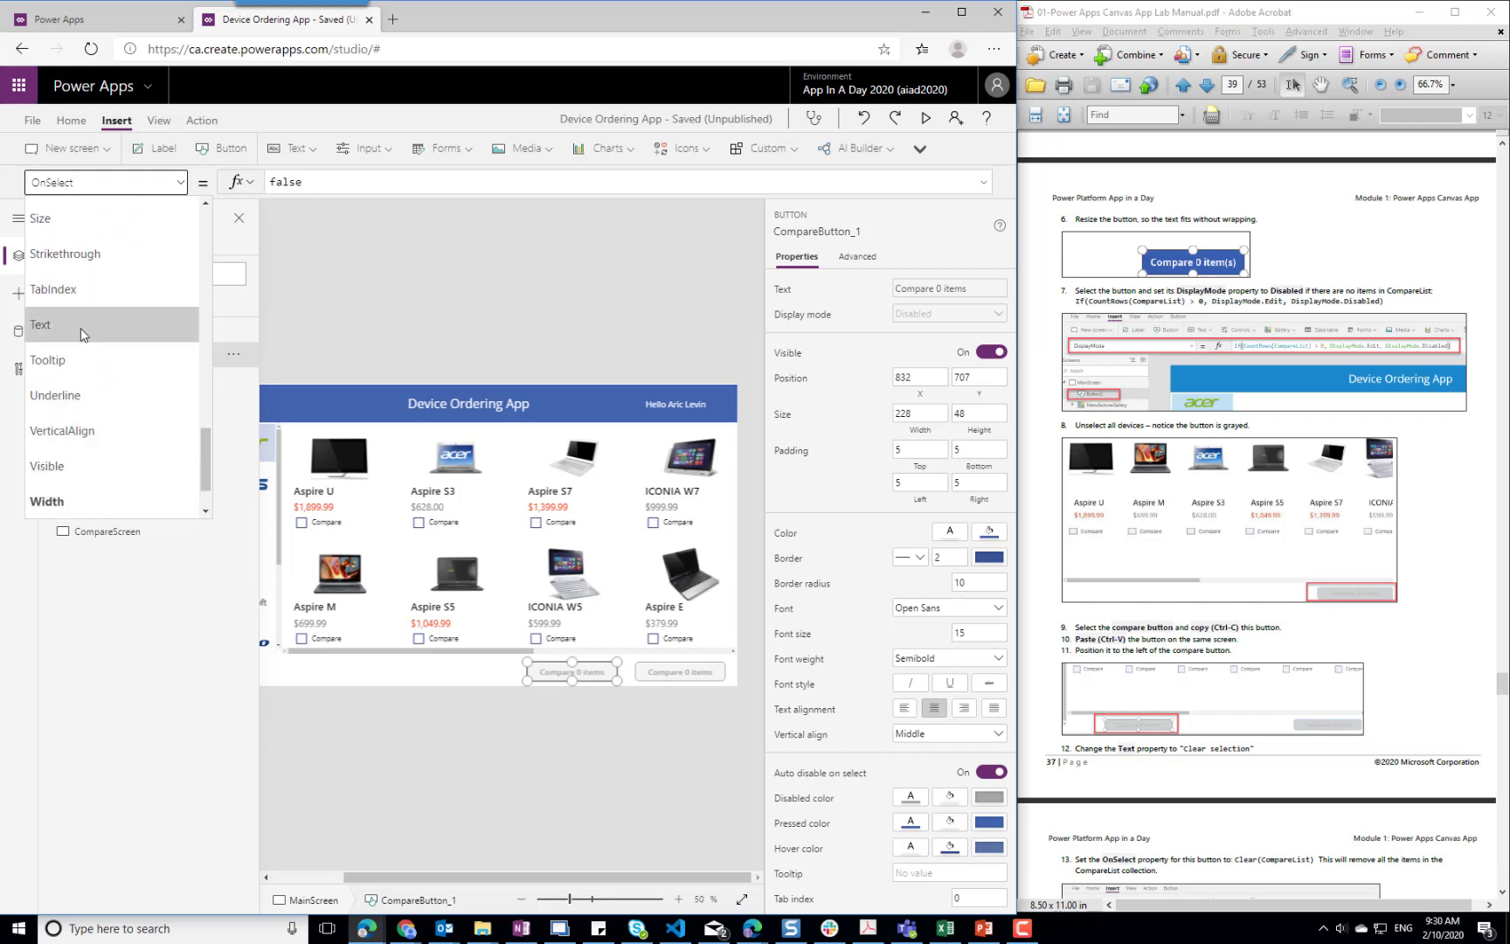
pyautogui.click(82, 333)
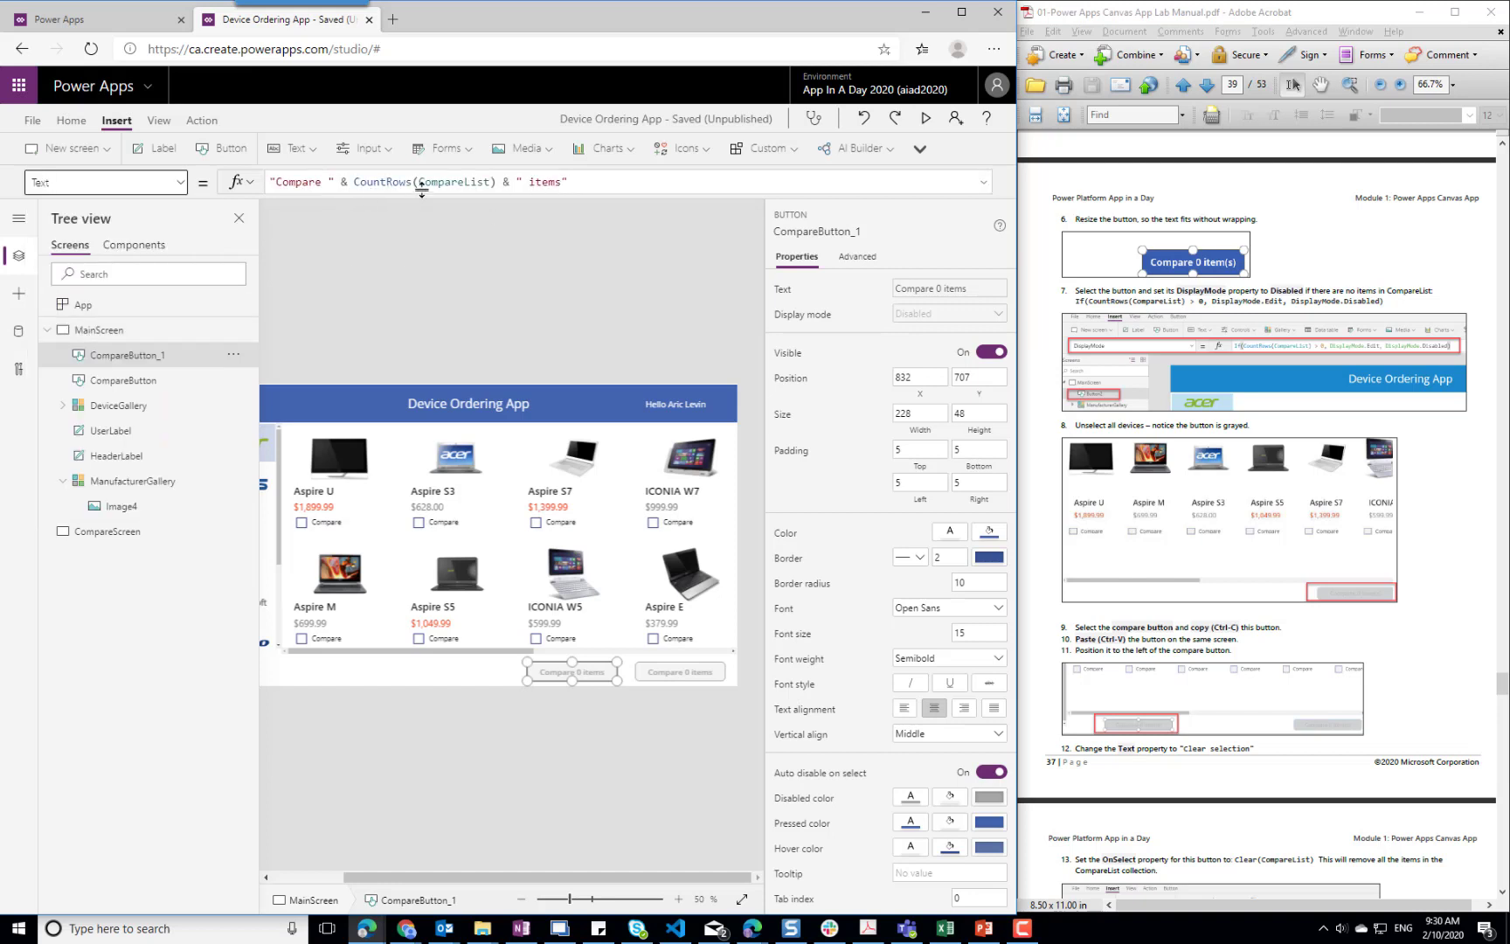
pyautogui.click(546, 184)
pyautogui.hotkey('shift', 'Left')
pyautogui.hotkey('shift', 'Left')
pyautogui.hotkey('shift', 'Left')
pyautogui.hotkey('shift', 'Left')
pyautogui.hotkey('shift', 'Left')
pyautogui.hotkey('shift', 'Left')
pyautogui.hotkey('shift', 'Left')
pyautogui.hotkey('shift', 'Left')
pyautogui.hotkey('shift', 'Left')
pyautogui.hotkey('shift', 'Left')
pyautogui.hotkey('shift', 'Left')
pyautogui.hotkey('shift', 'Left')
pyautogui.hotkey('shift', 'Left')
pyautogui.hotkey('shift', 'Left')
pyautogui.hotkey('shift', 'Left')
pyautogui.hotkey('shift', 'Left')
pyautogui.hotkey('shift', 'Left')
pyautogui.hotkey('shift', 'Left')
pyautogui.hotkey('shift', 'Left')
pyautogui.hotkey('shift', 'Left')
pyautogui.hotkey('shift', 'Left')
pyautogui.hotkey('shift', 'Left')
pyautogui.hotkey('shift', 'Left')
pyautogui.hotkey('shift', 'Left')
pyautogui.press('BackSpace')
# Replace the copied button's text with "Clear selection"
pyautogui.hotkey('ctrl', 'shift', 'Left')
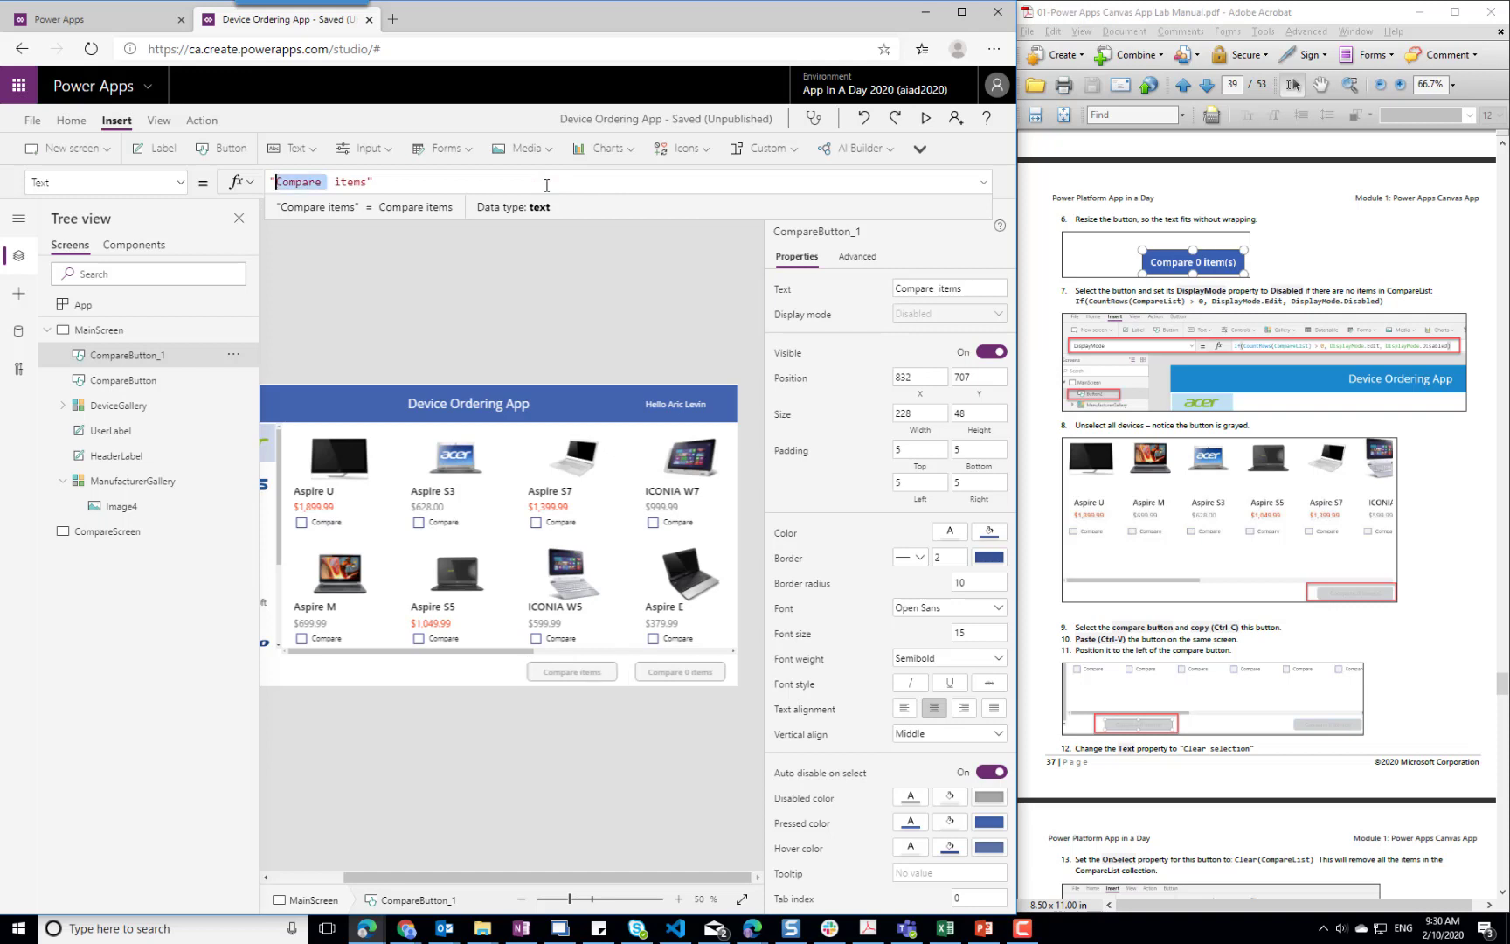
pyautogui.write('Clearn')
pyautogui.press('BackSpace')
pyautogui.write('selection')
pyautogui.press('Delete')
pyautogui.press('Delete')
pyautogui.press('Delete')
pyautogui.press('Delete')
pyautogui.press('Delete')
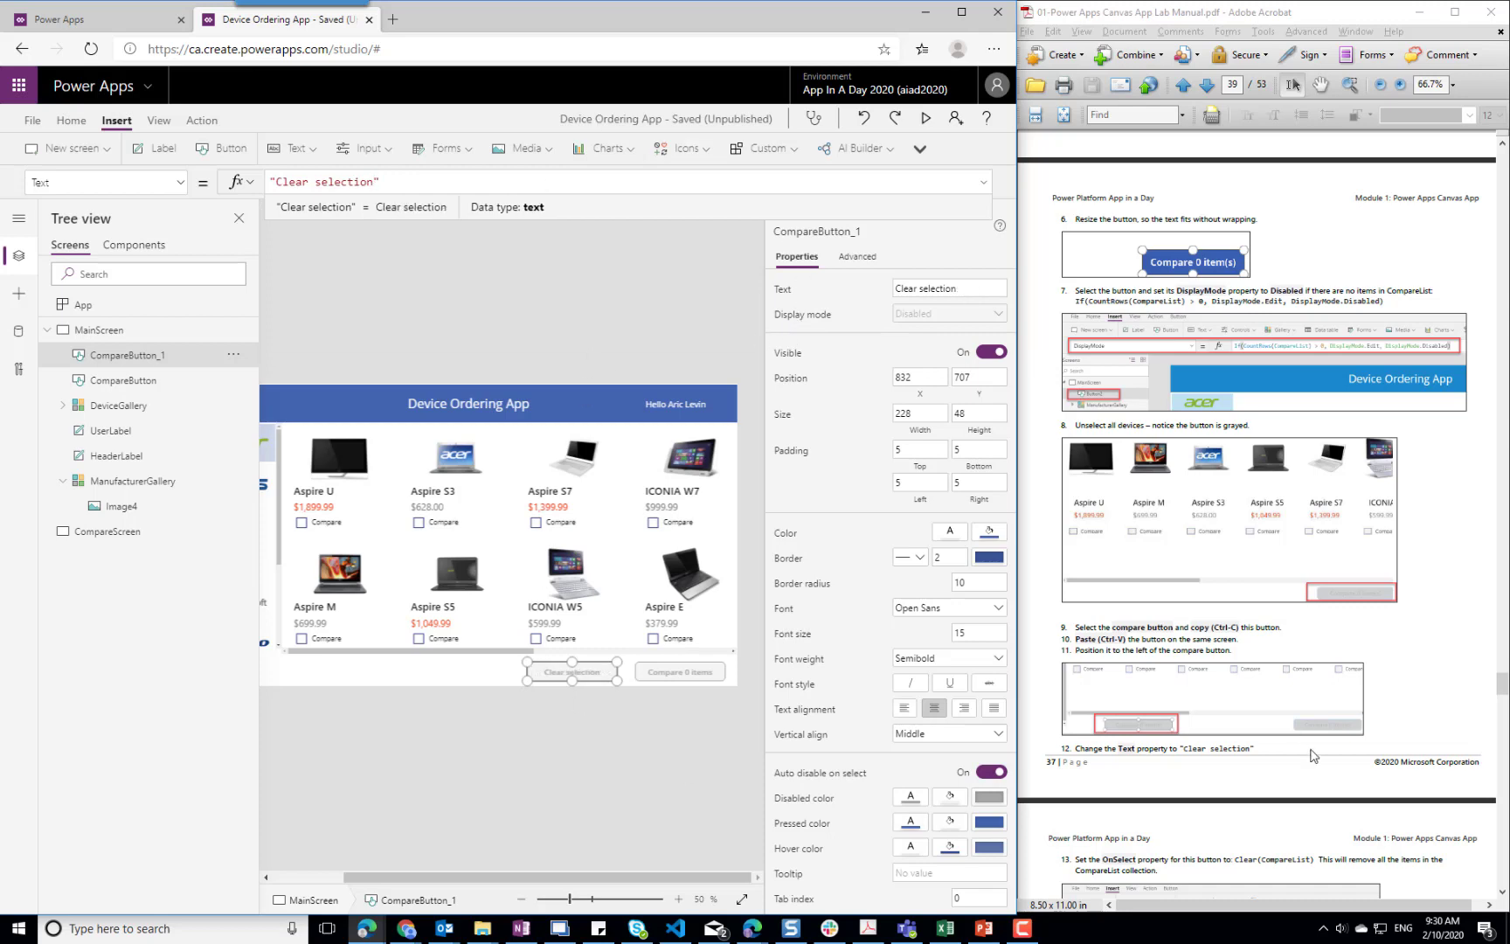
# Set the OnSelect property of the Clear selection button to Clear(CompareList), following step 13 of the manual
pyautogui.click(1243, 784)
pyautogui.scroll(-3, 1236, 777)
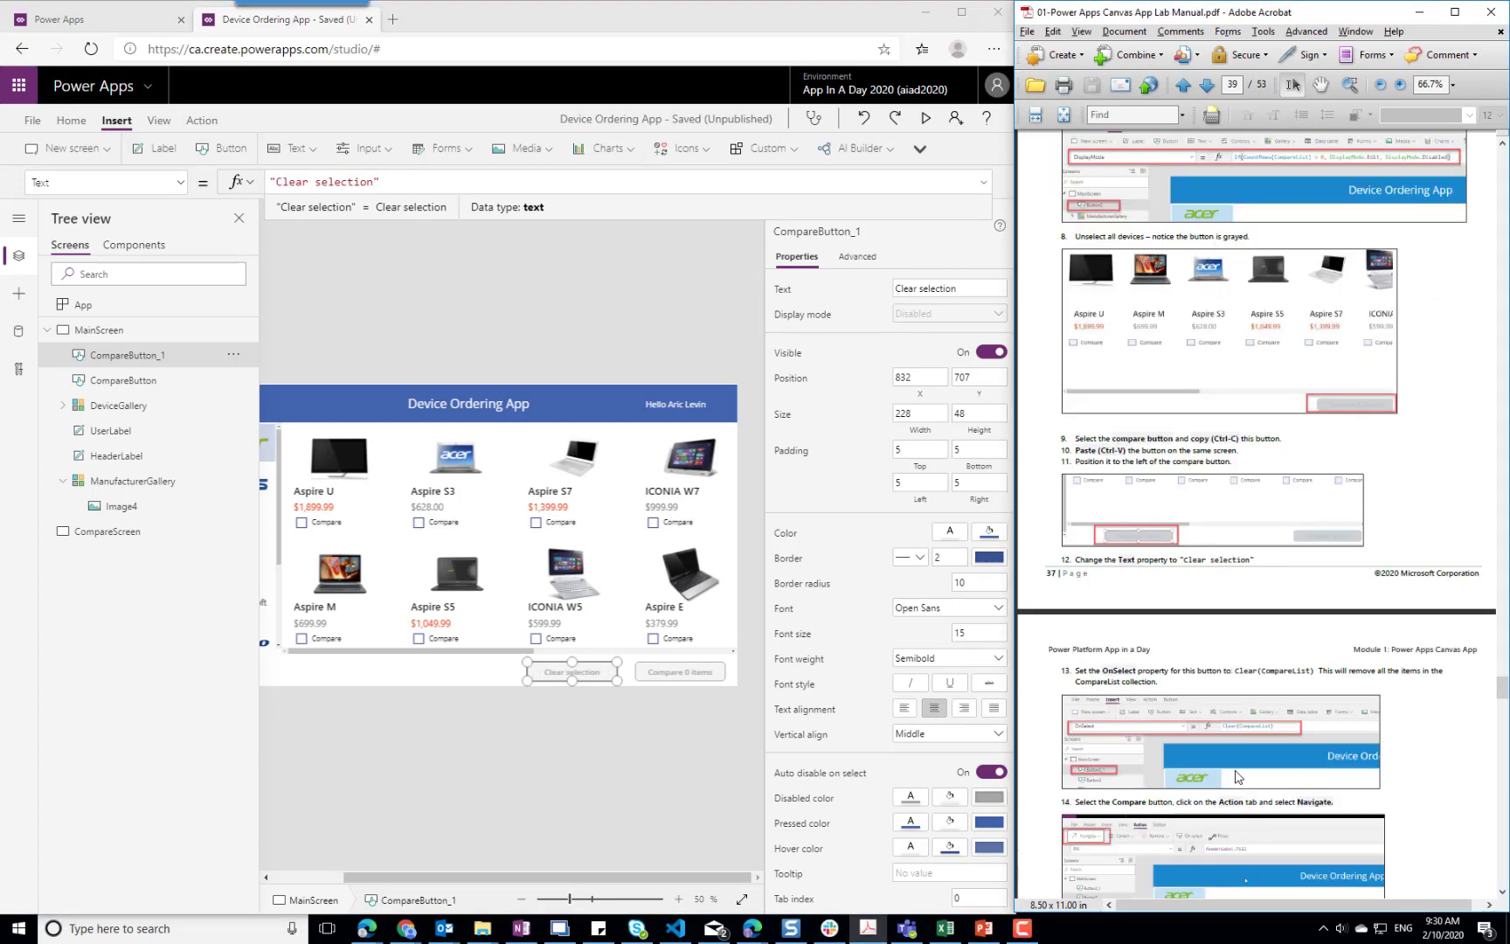
pyautogui.click(551, 720)
pyautogui.click(560, 674)
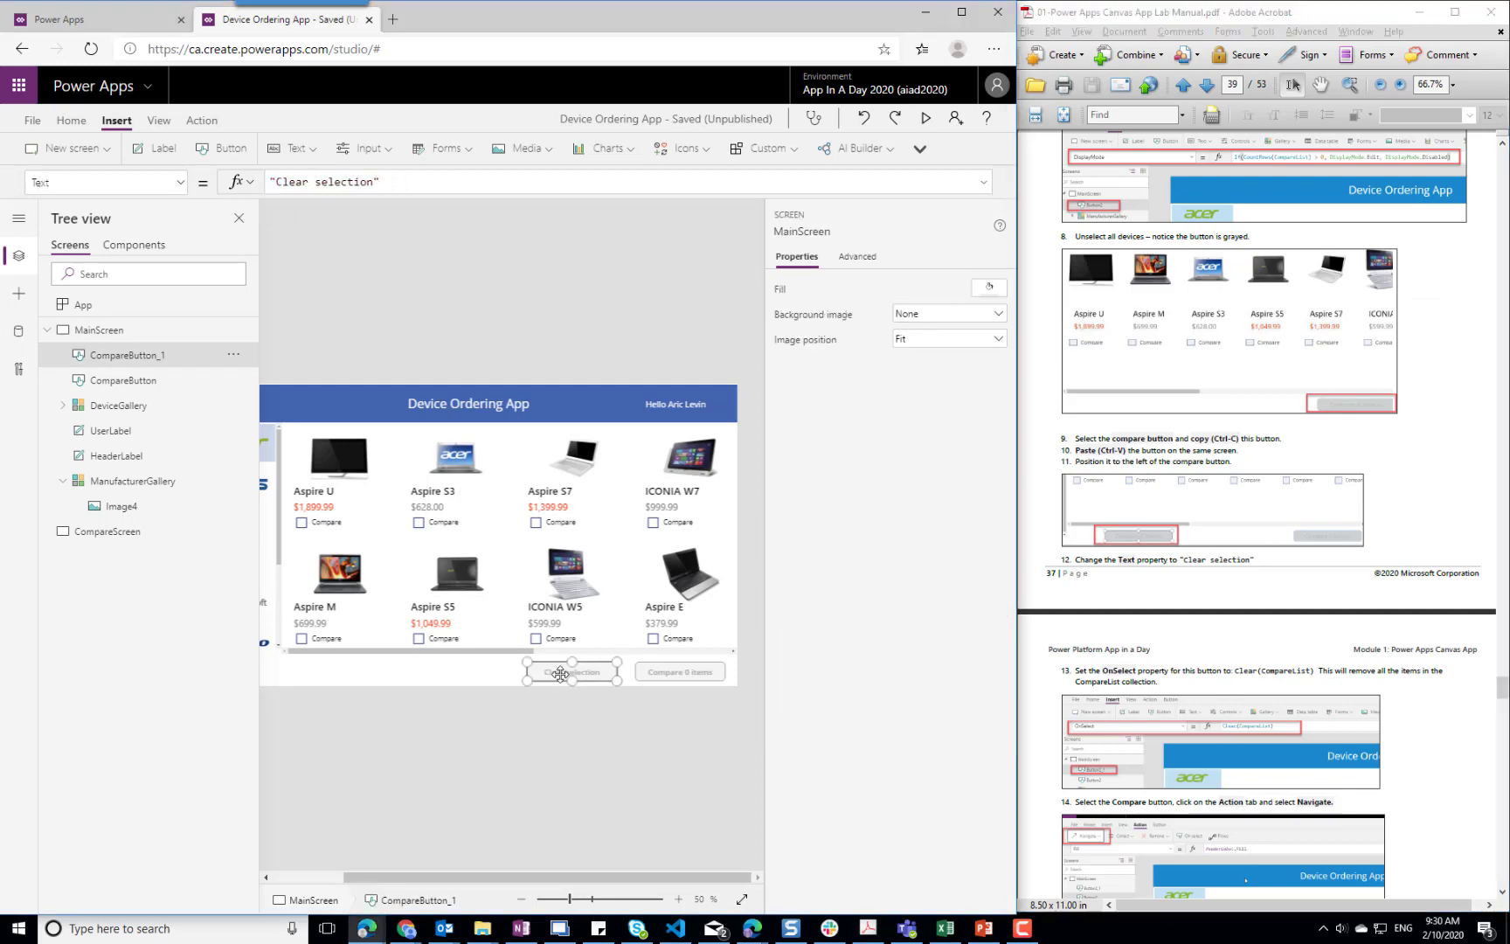
pyautogui.click(201, 122)
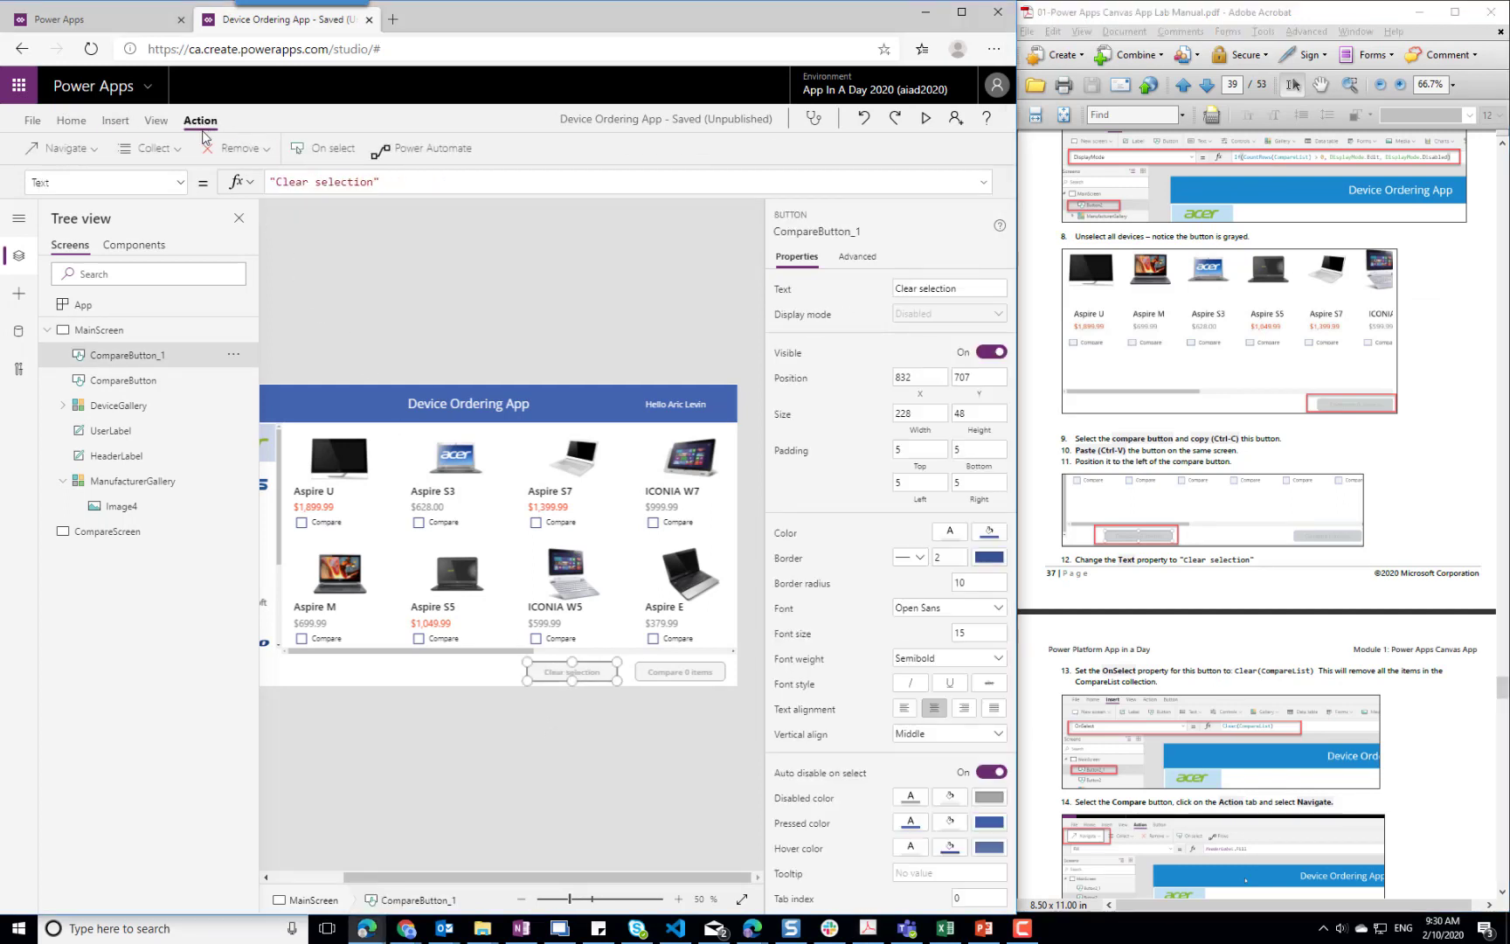
pyautogui.click(321, 148)
pyautogui.doubleClick(321, 181)
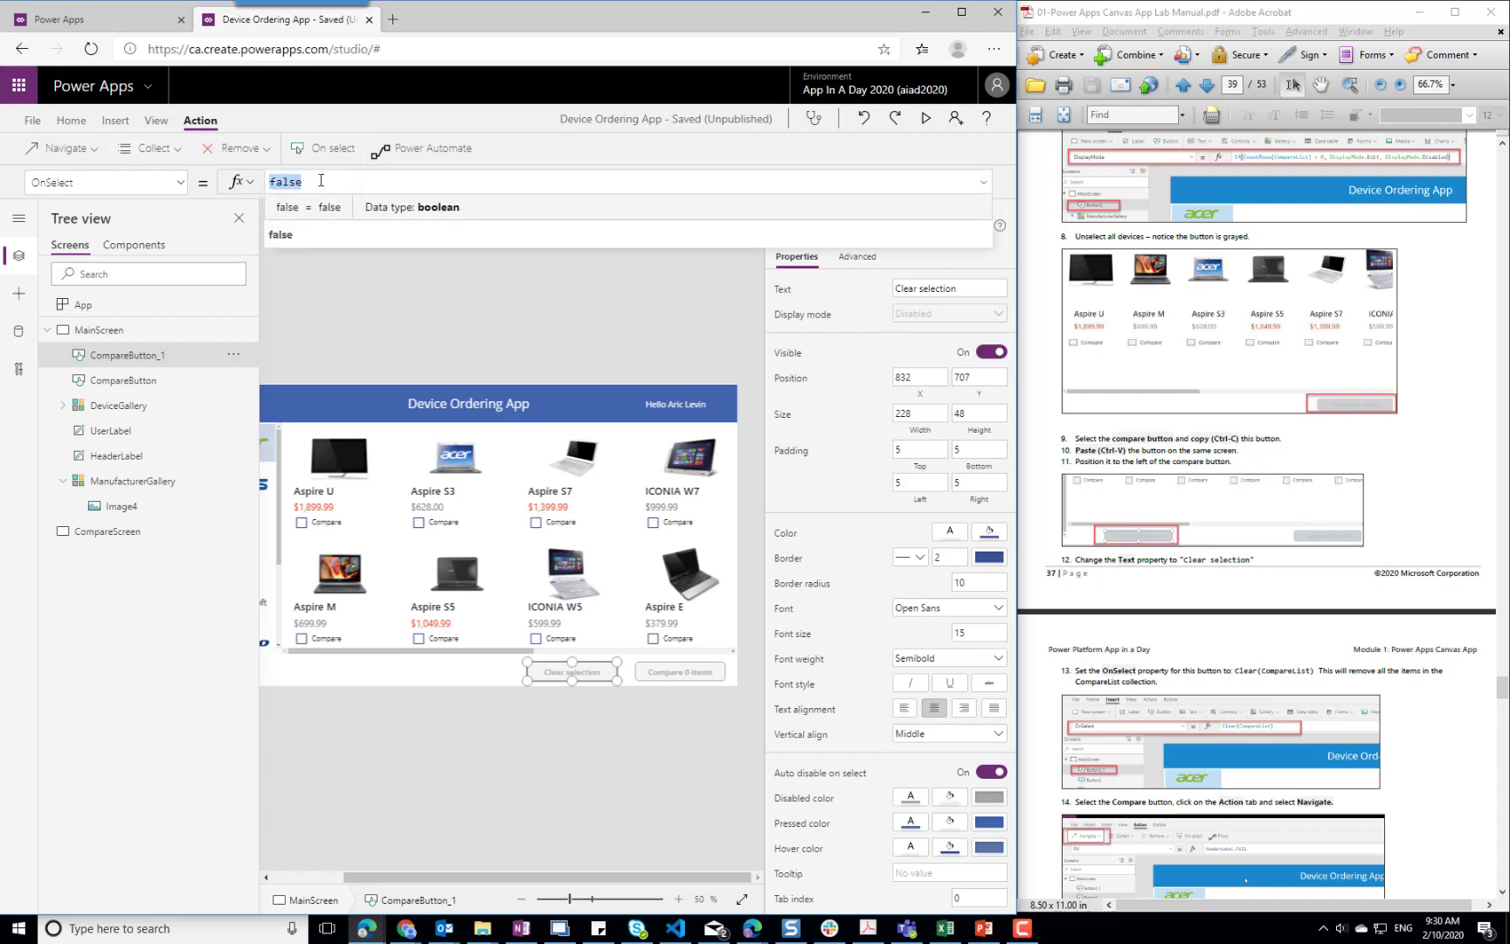
pyautogui.write('Clea')
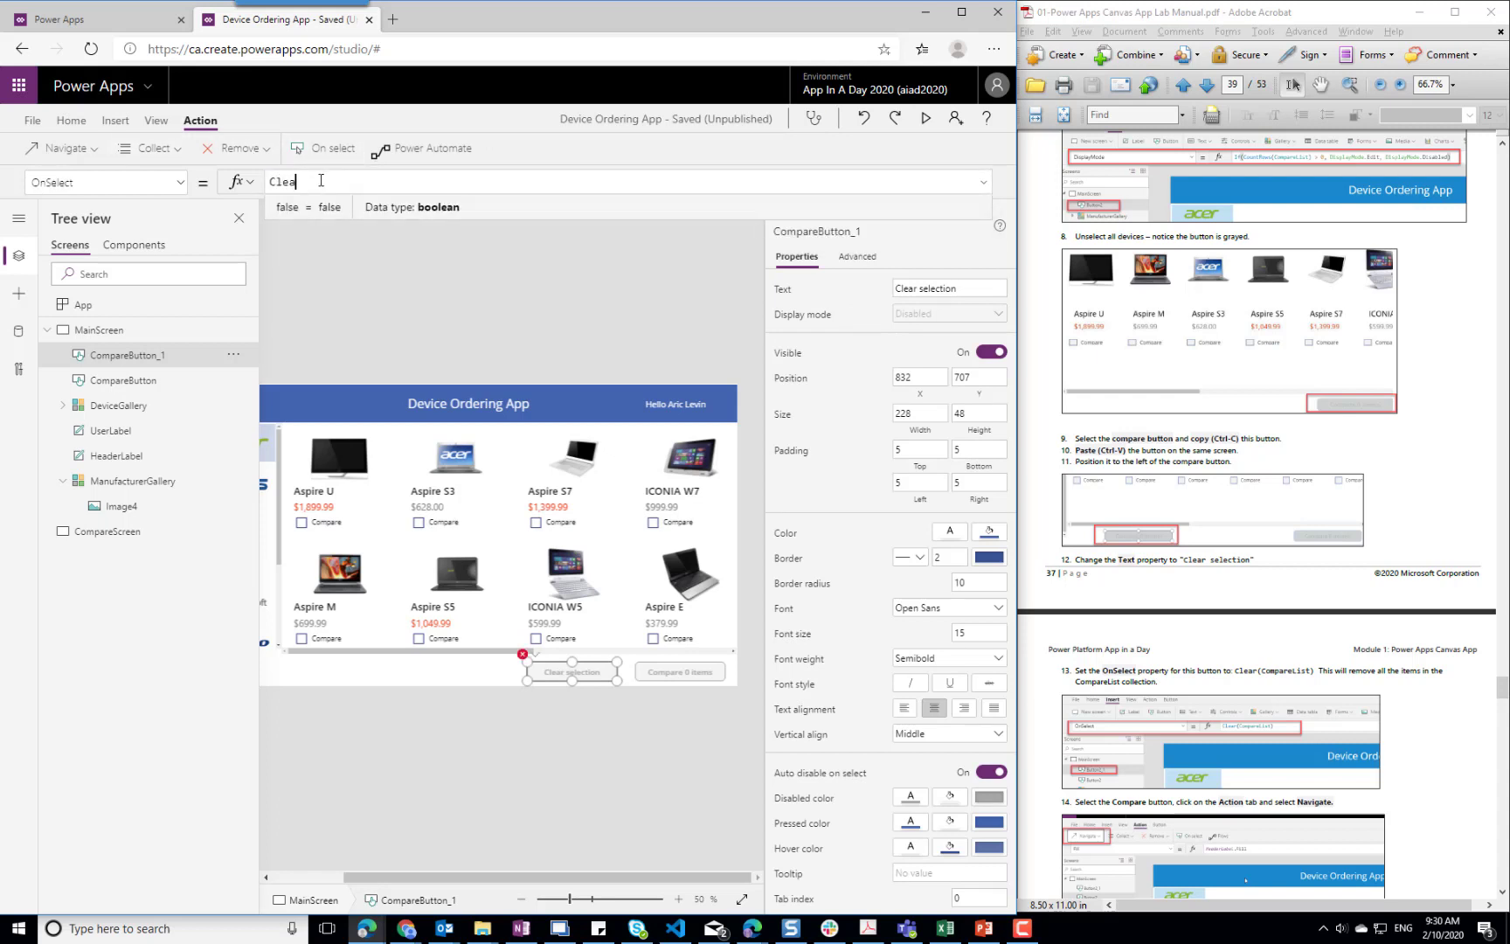
pyautogui.write('r(CompareList)')
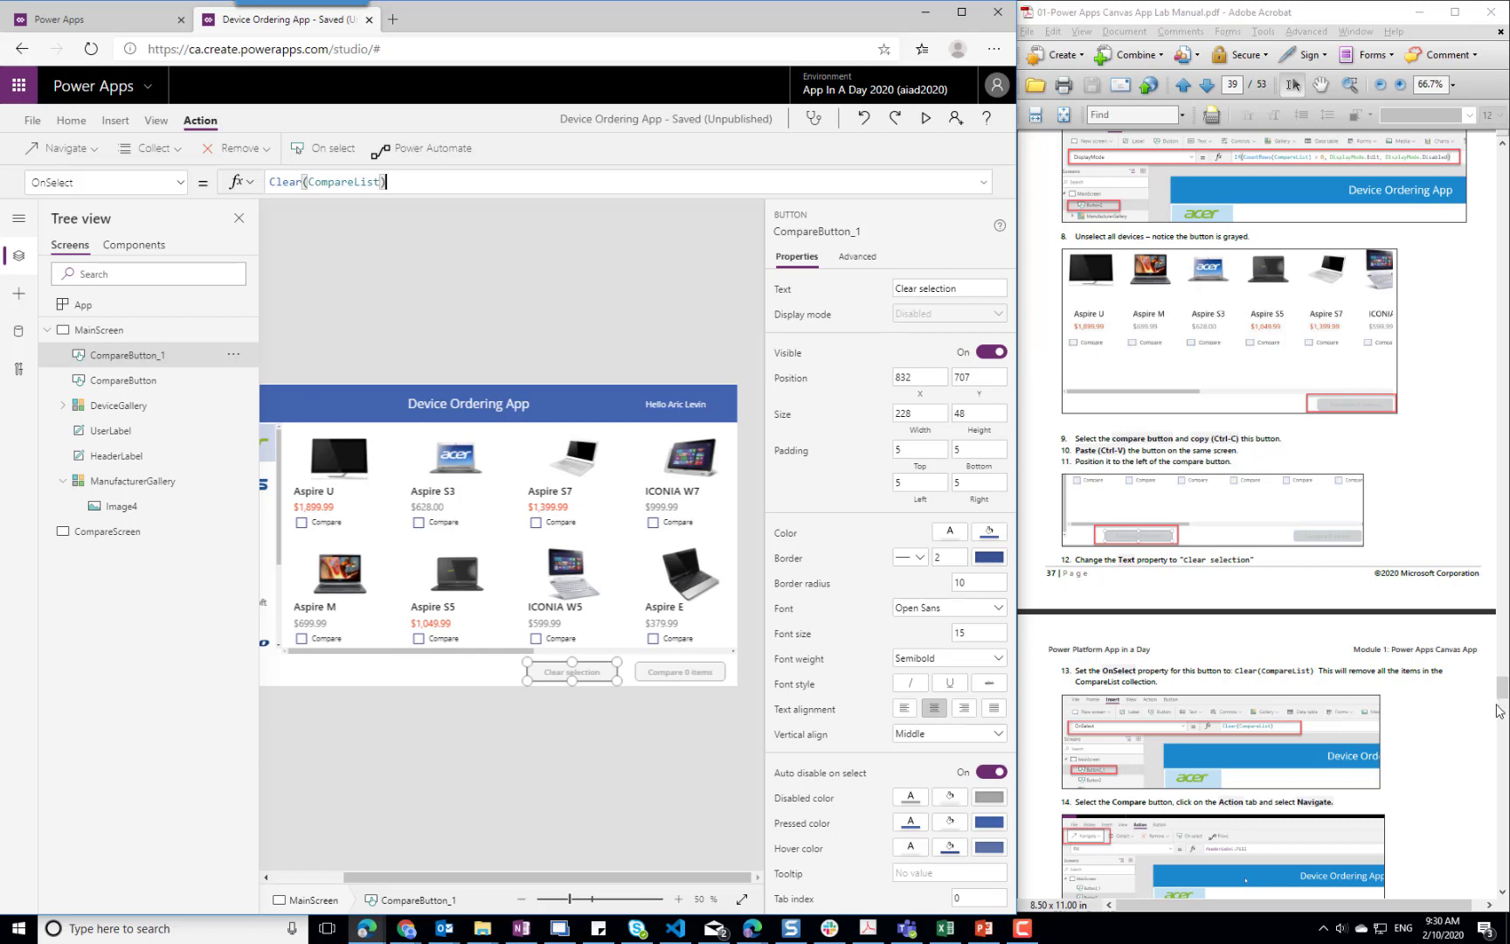
# Replace the Clear selection button's DisplayMode formula with DisplayMode.Edit
pyautogui.click(1413, 719)
pyautogui.scroll(-5, 1414, 718)
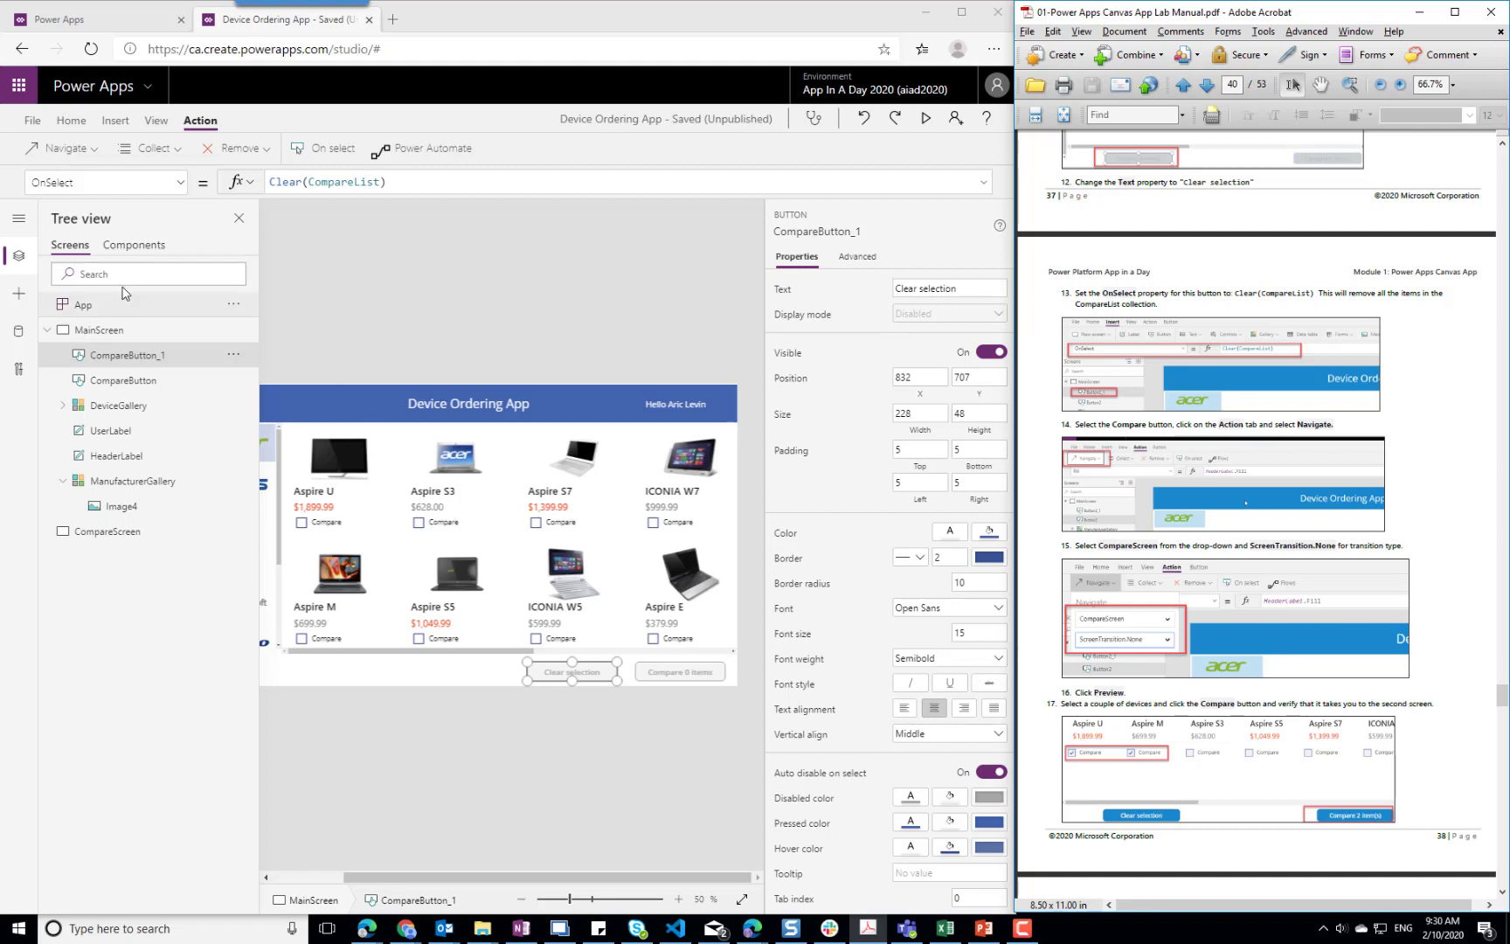
pyautogui.click(180, 182)
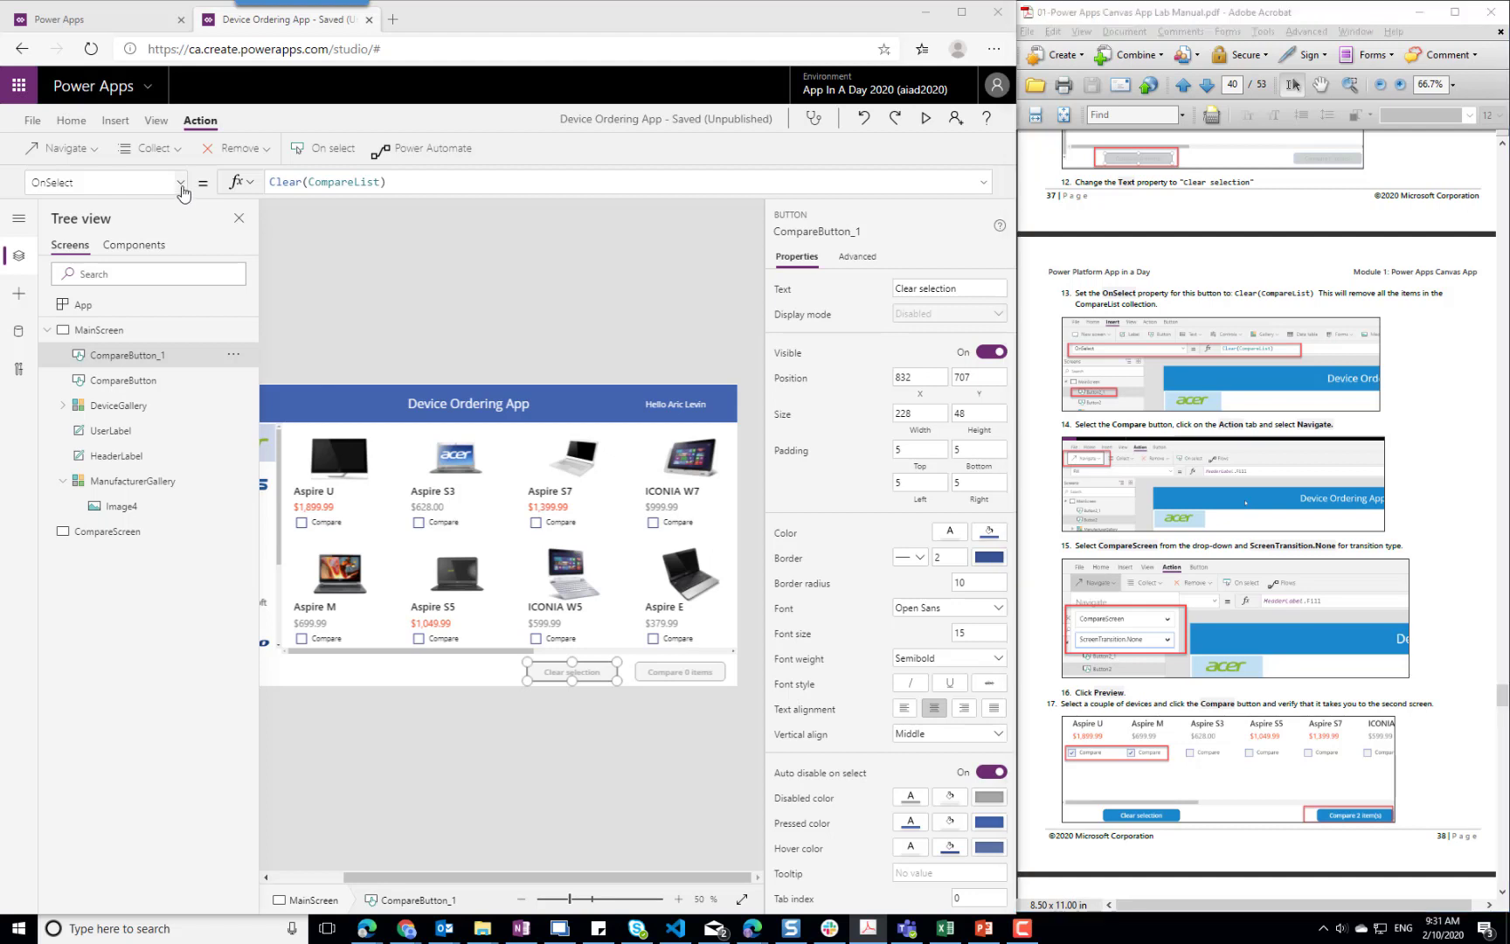
pyautogui.scroll(6, 203, 254)
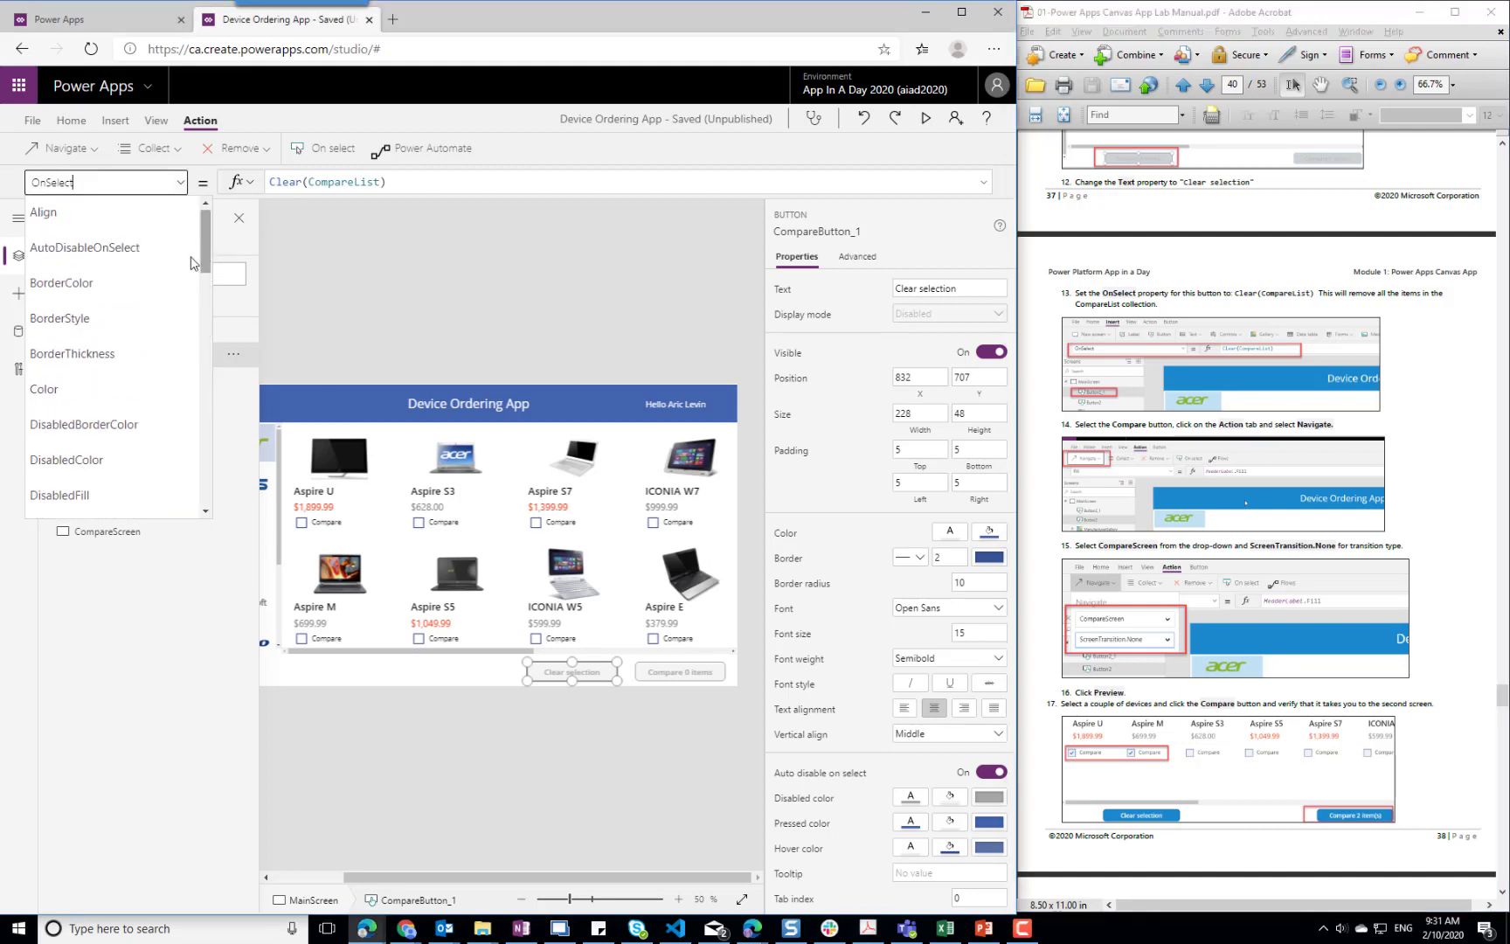
pyautogui.scroll(-1, 210, 514)
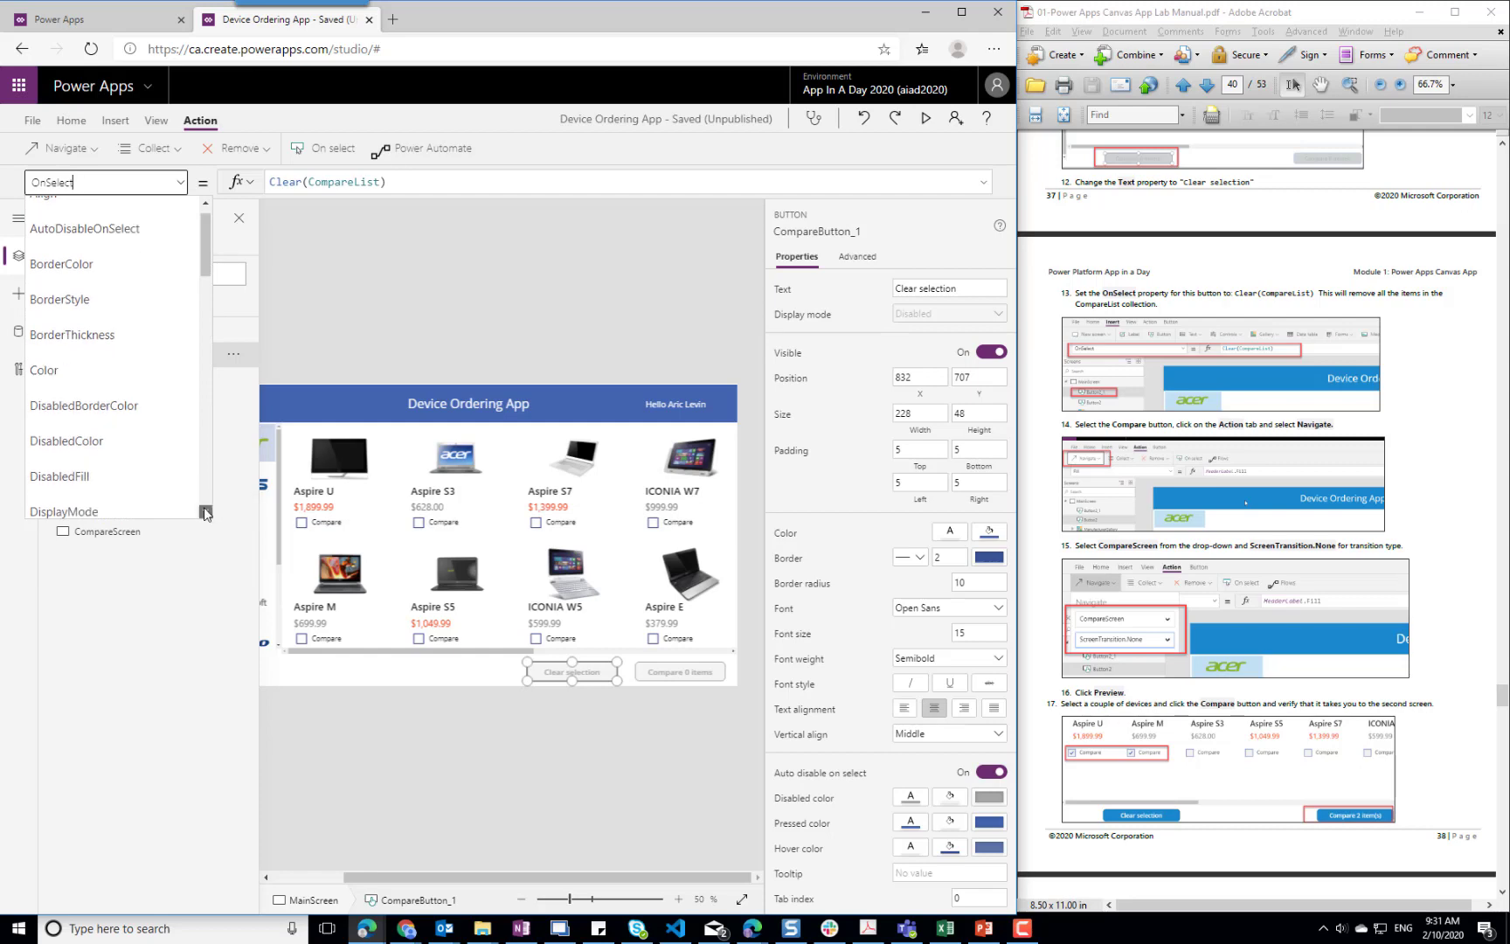
pyautogui.click(88, 498)
pyautogui.click(614, 181)
pyautogui.hotkey('ctrl', 'a')
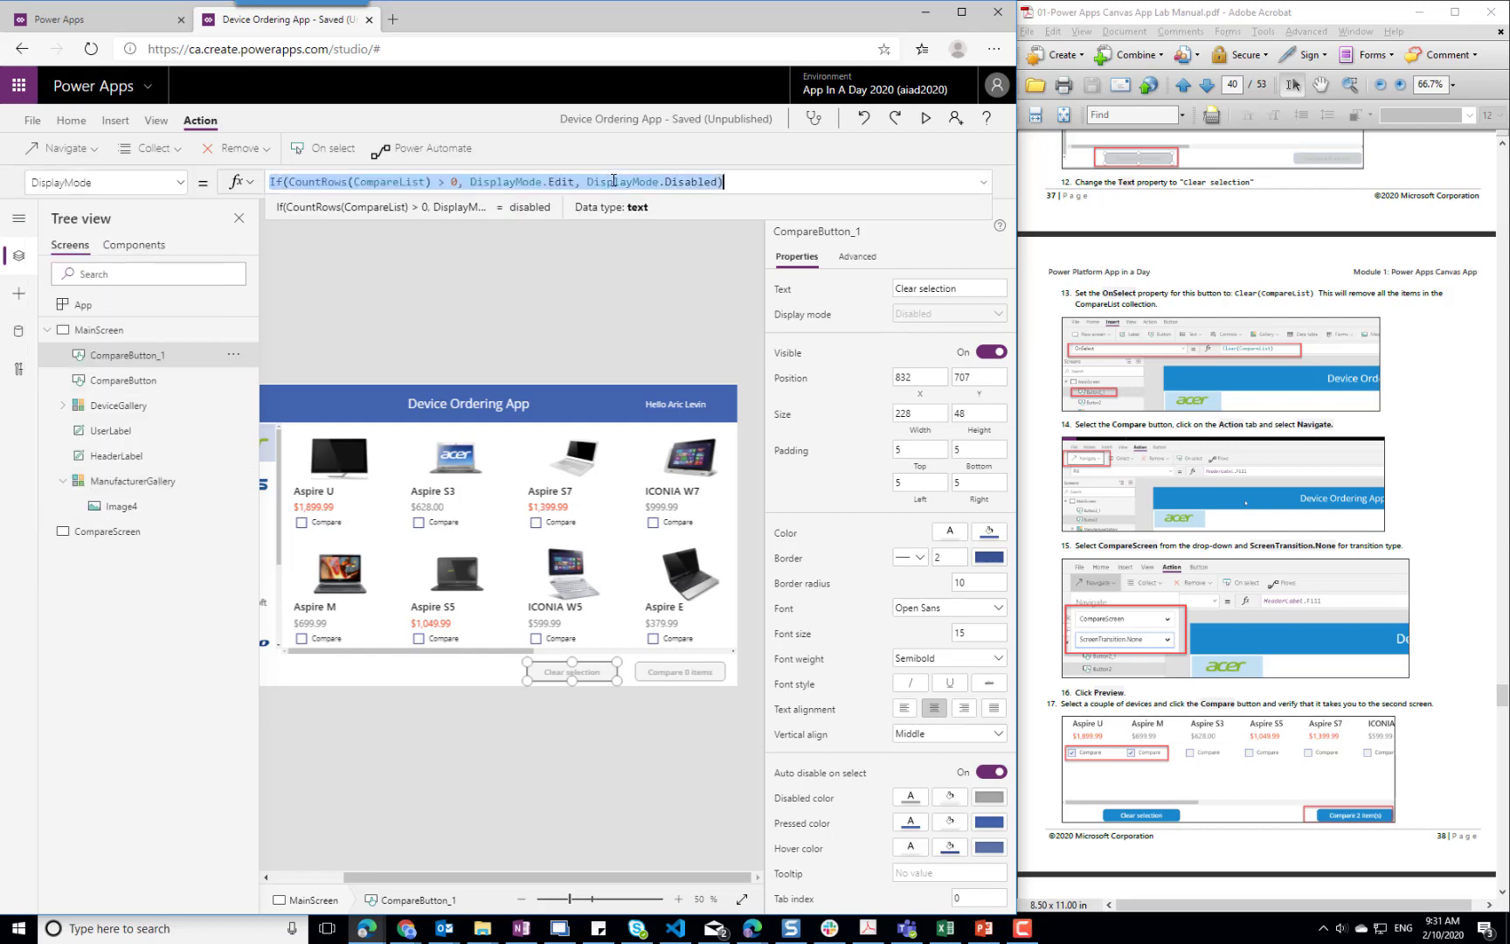
pyautogui.write('Dispa')
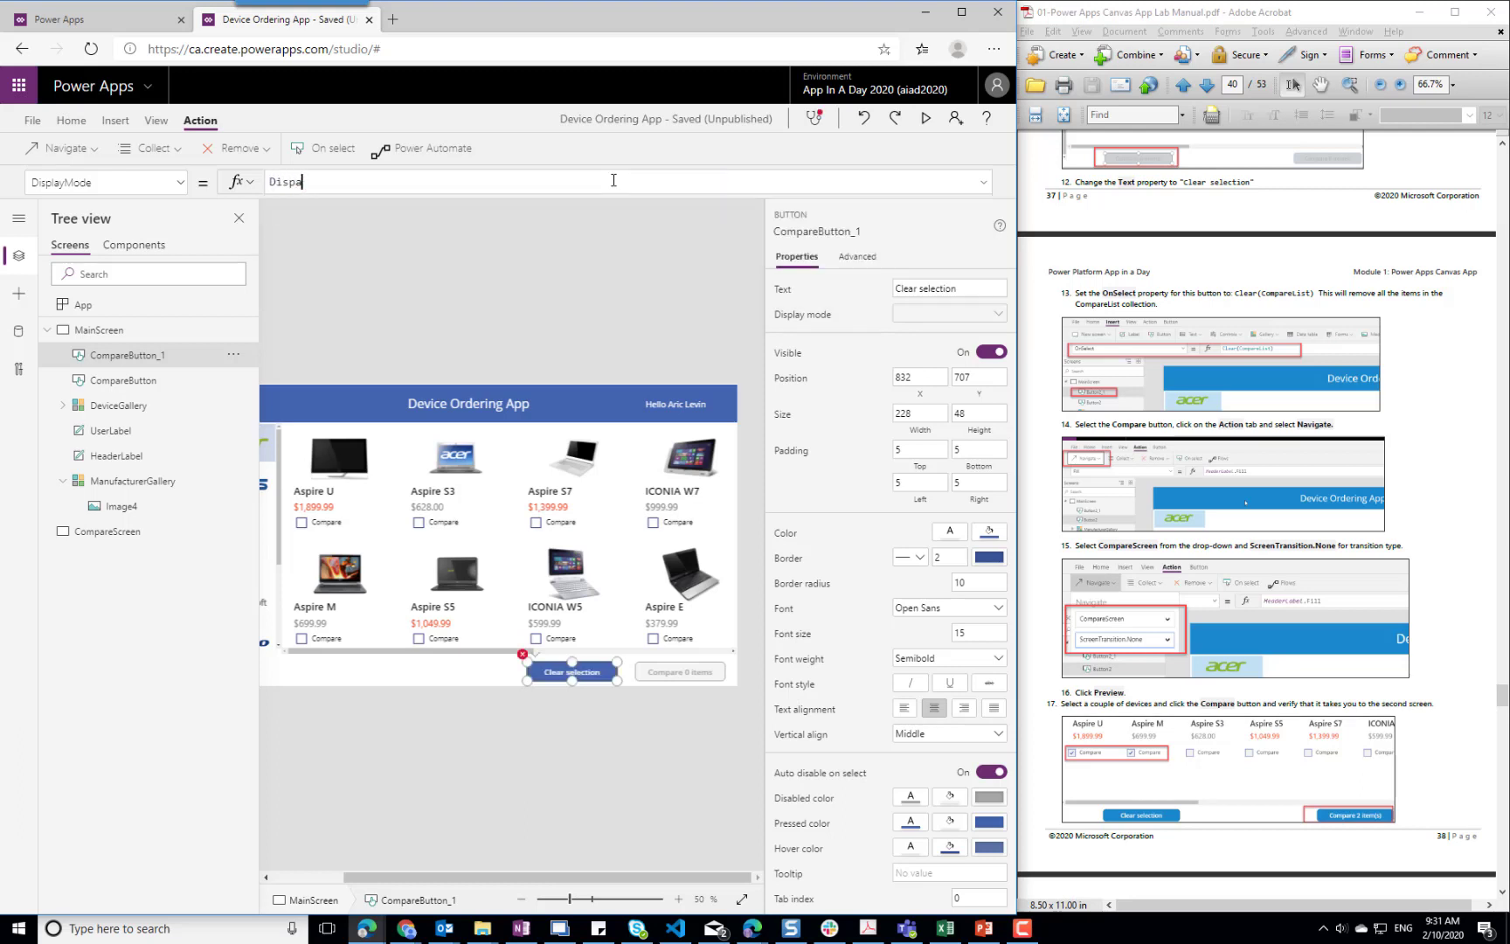
pyautogui.press('BackSpace')
pyautogui.write('lay')
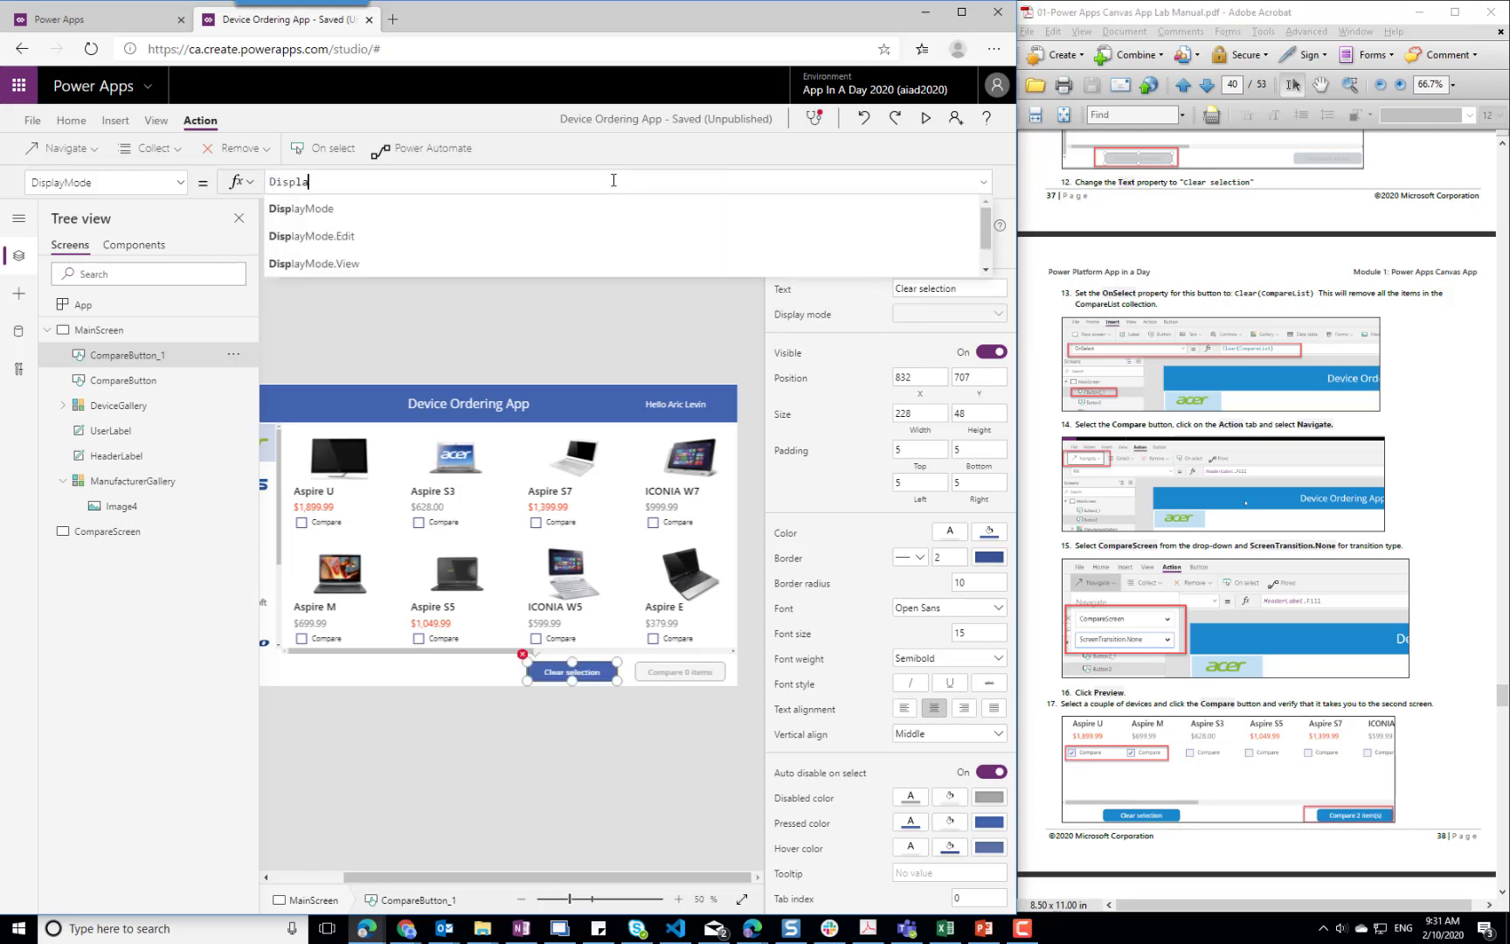
pyautogui.press('Down')
pyautogui.press('Down')
pyautogui.press('Return')
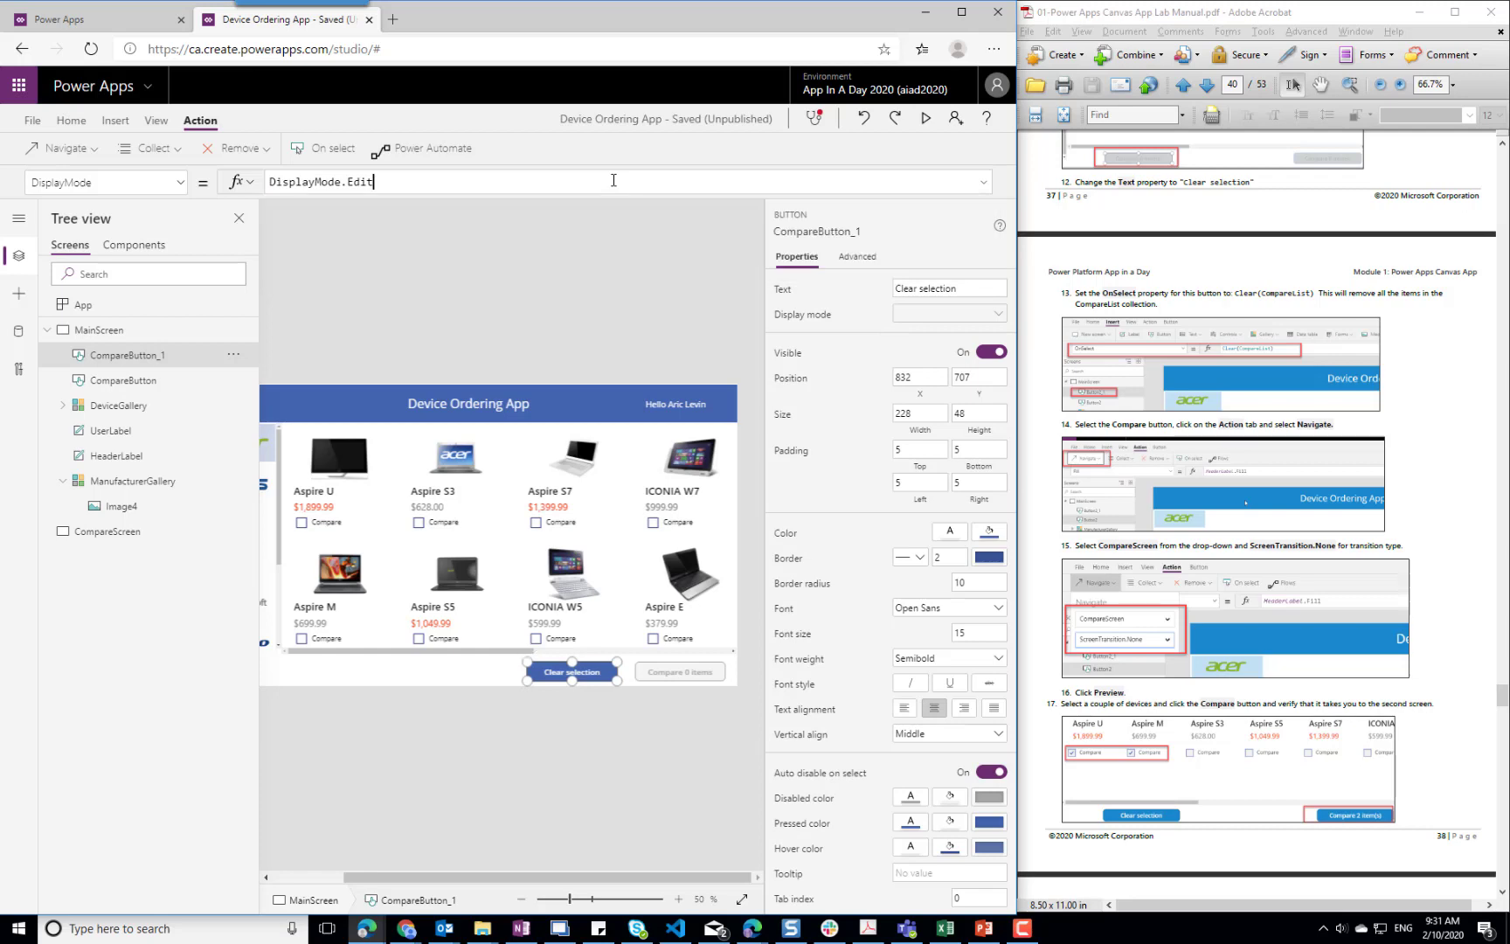
pyautogui.click(439, 675)
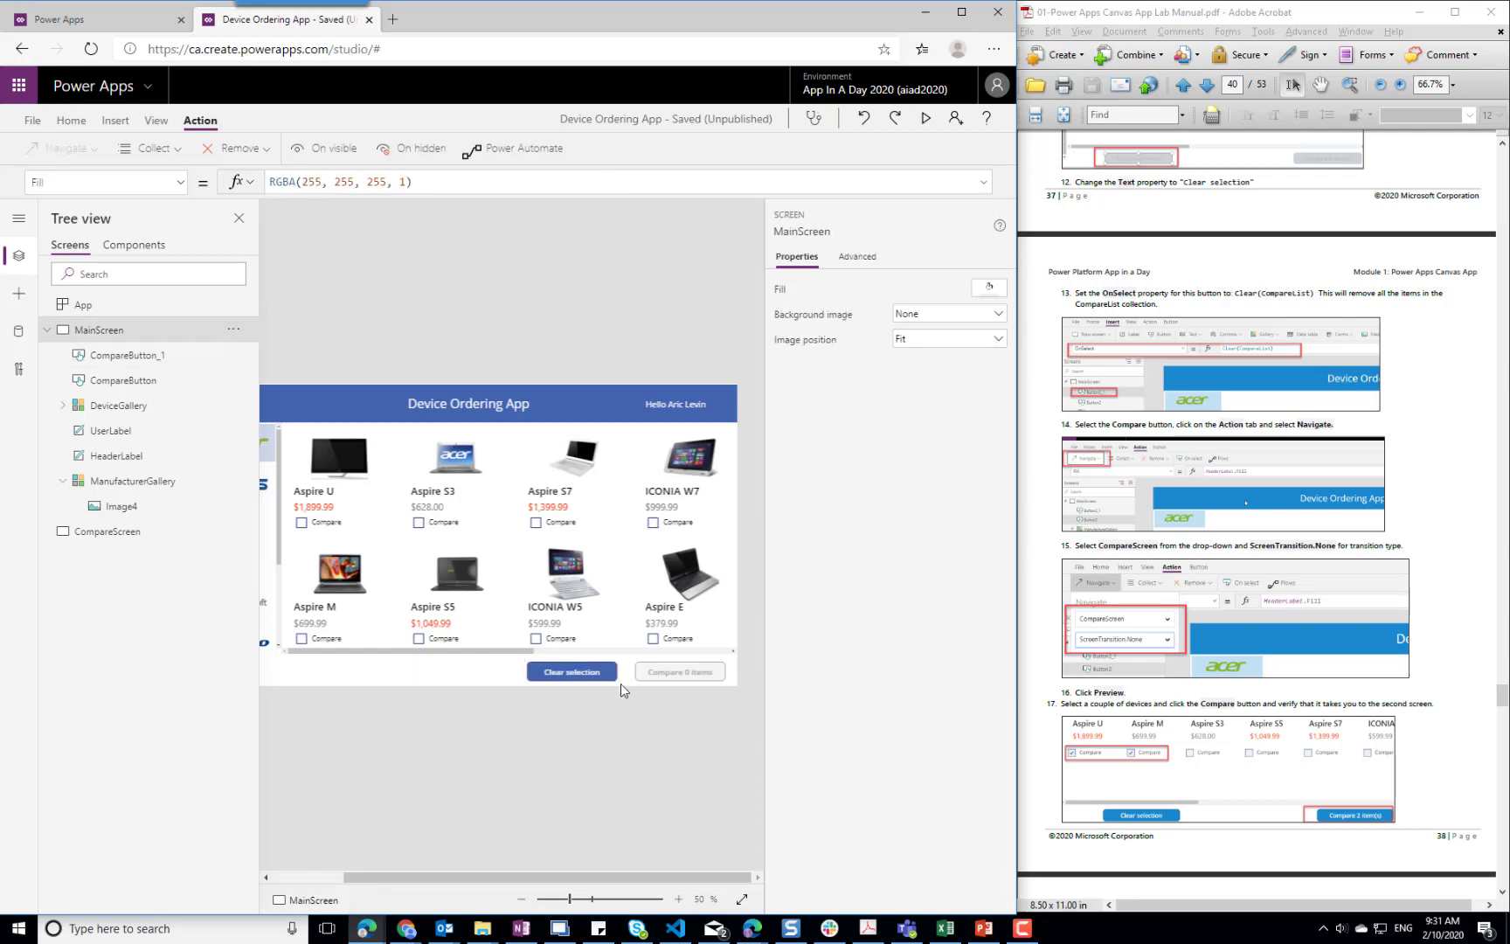
# Add a Navigate action to CompareButton that goes to CompareScreen with ScreenTransition.None
pyautogui.click(667, 672)
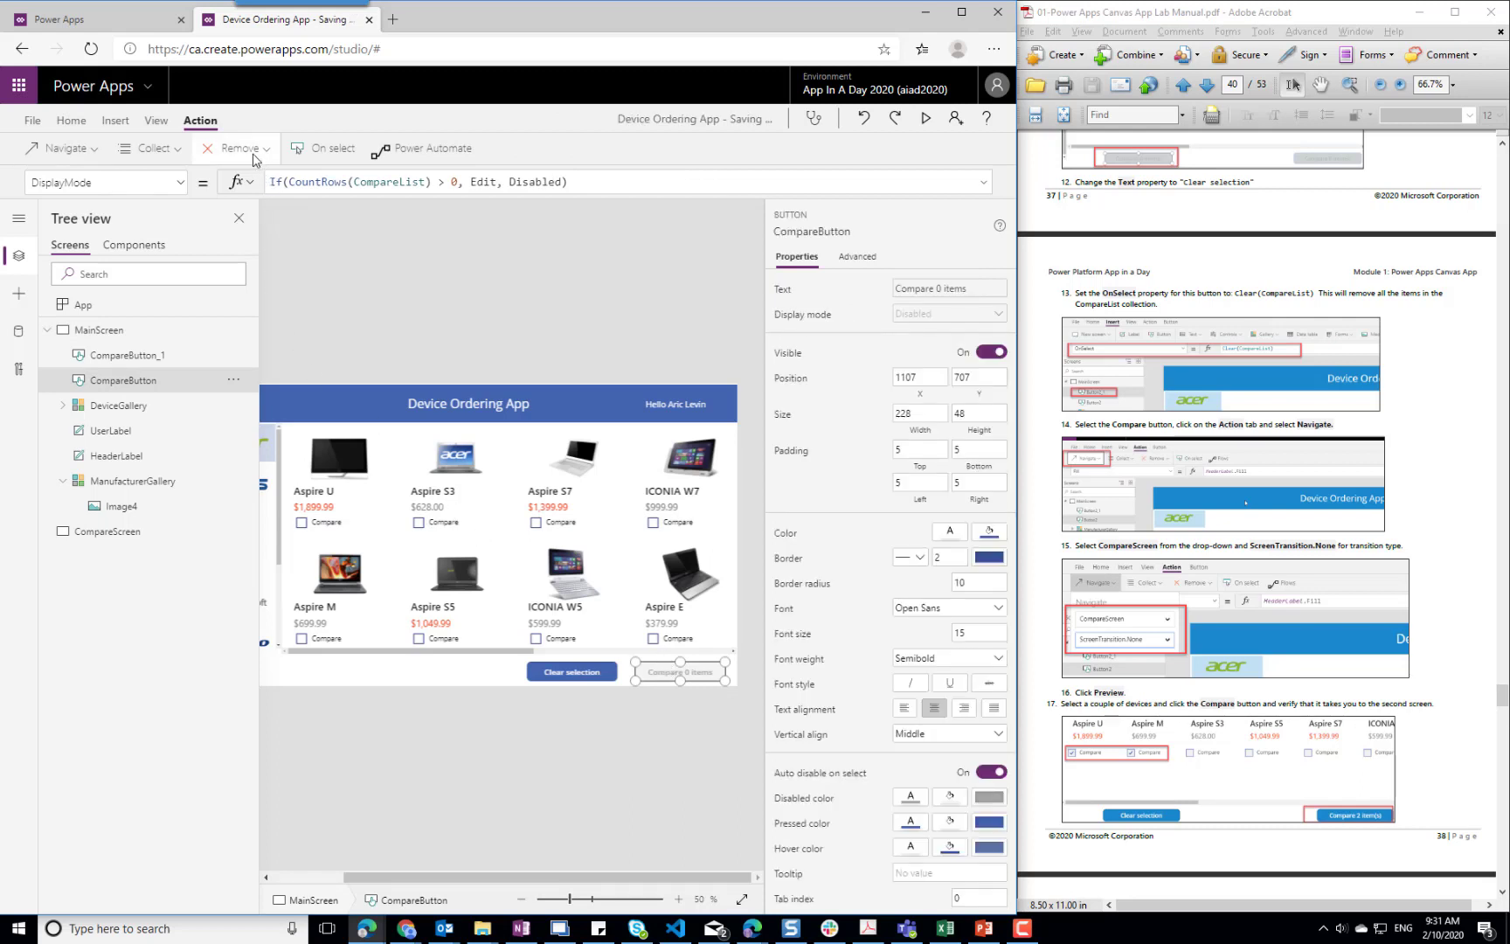
pyautogui.click(92, 149)
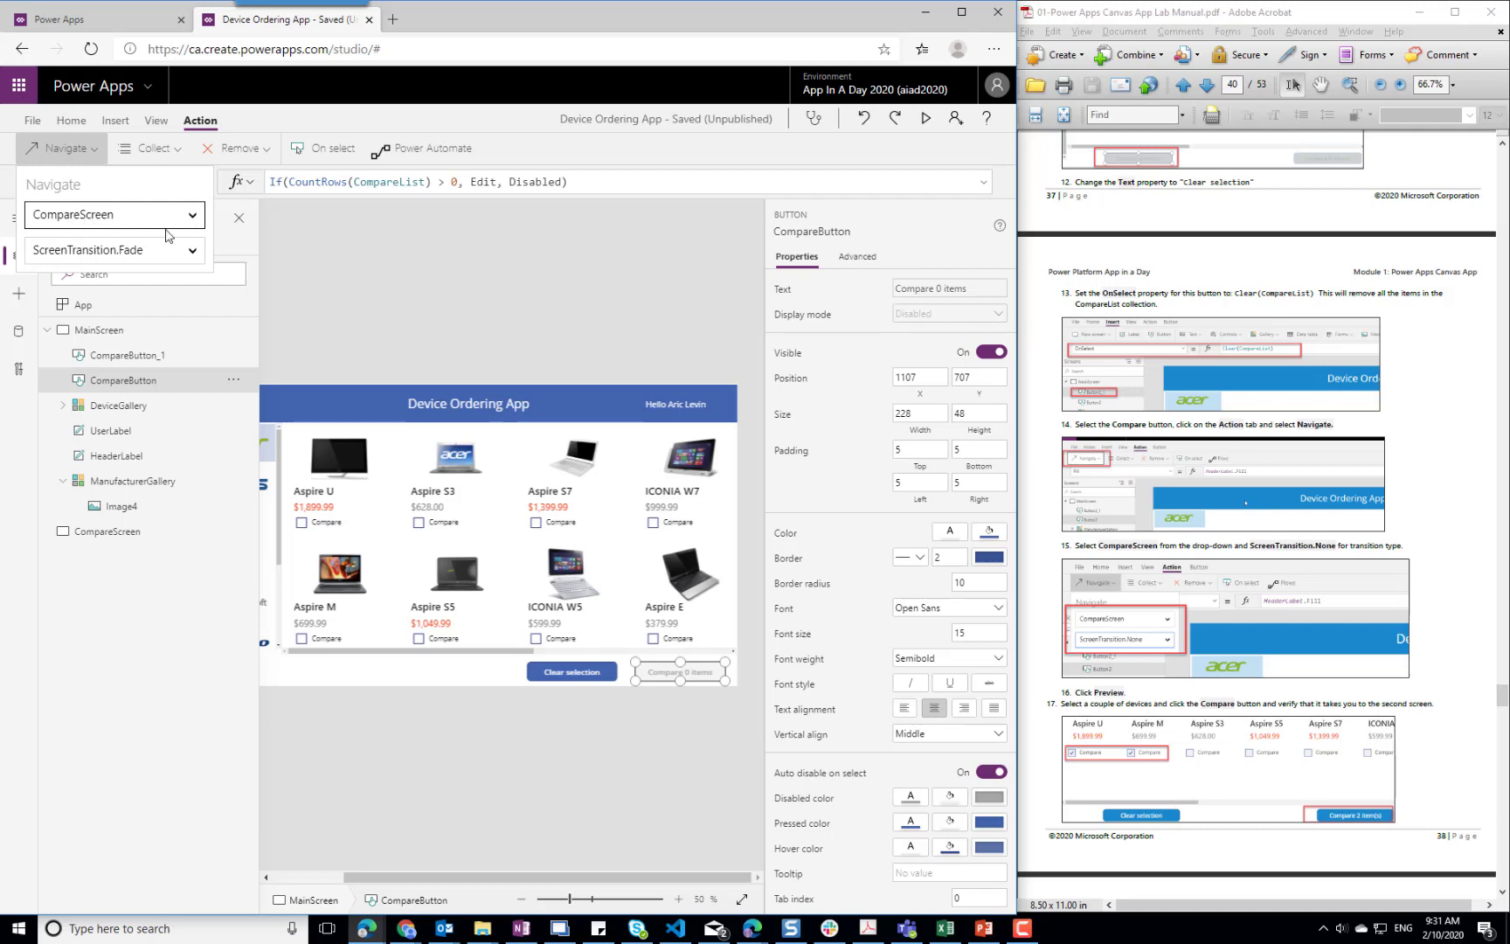
pyautogui.click(186, 253)
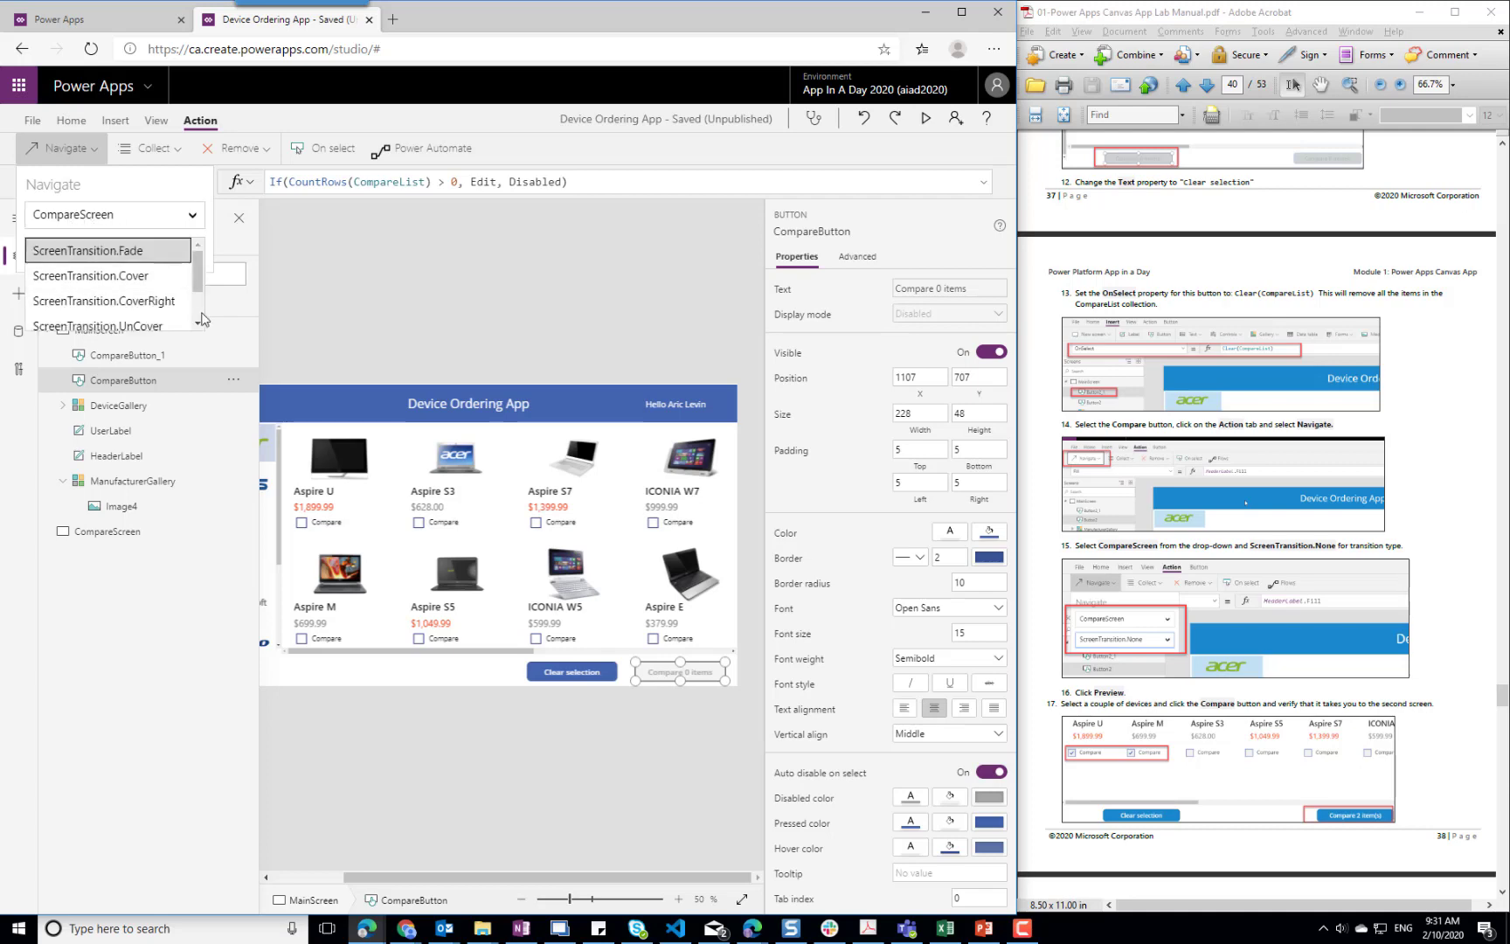
pyautogui.scroll(-3, 186, 315)
pyautogui.click(131, 318)
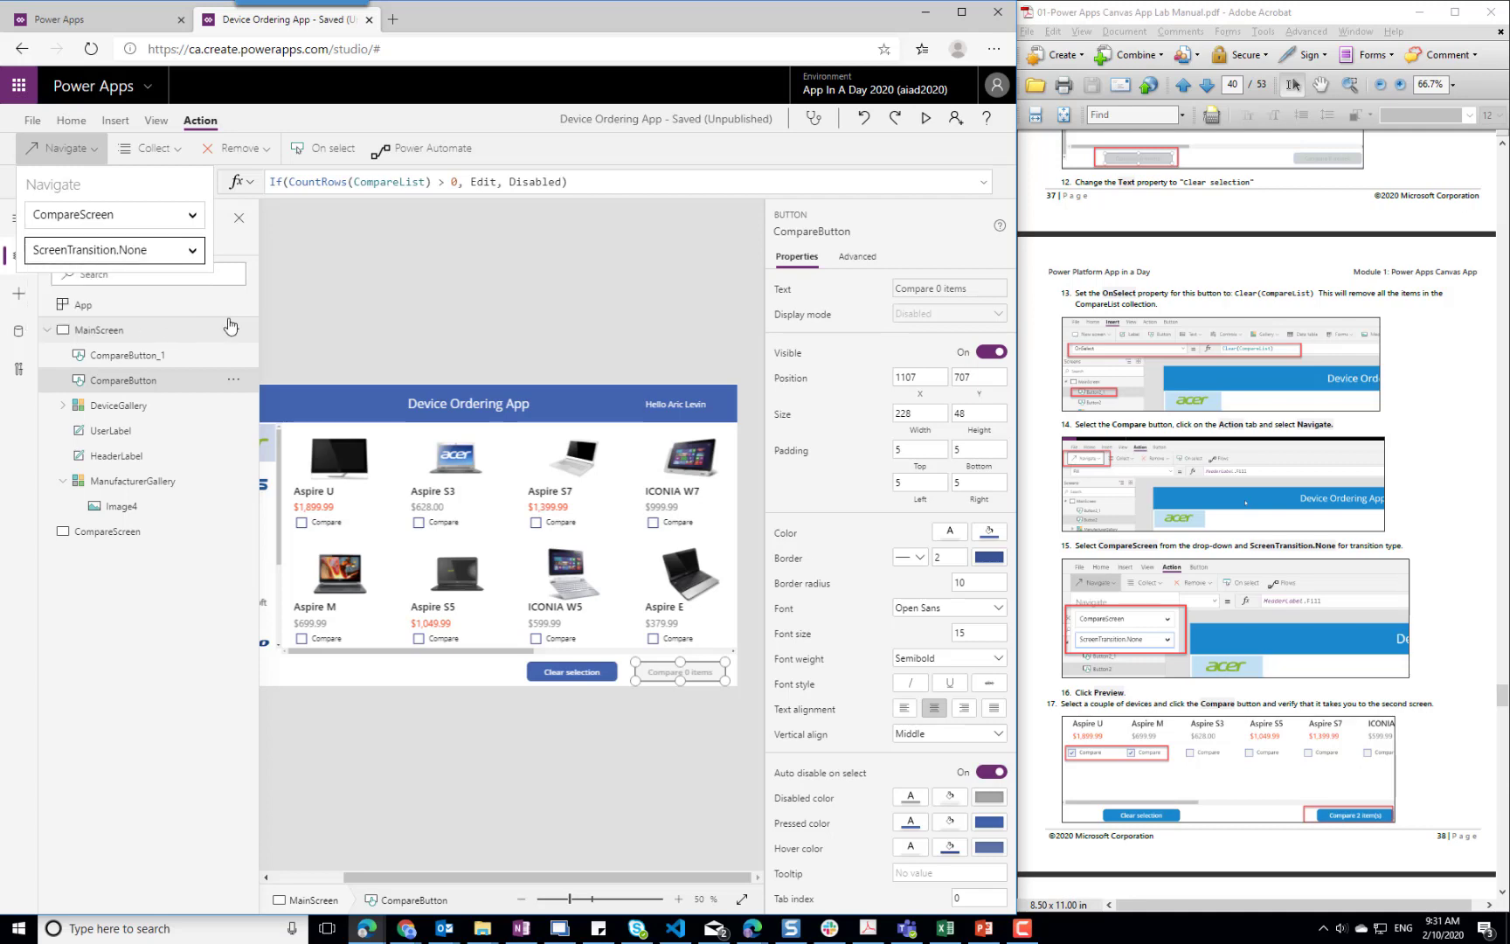
pyautogui.click(382, 294)
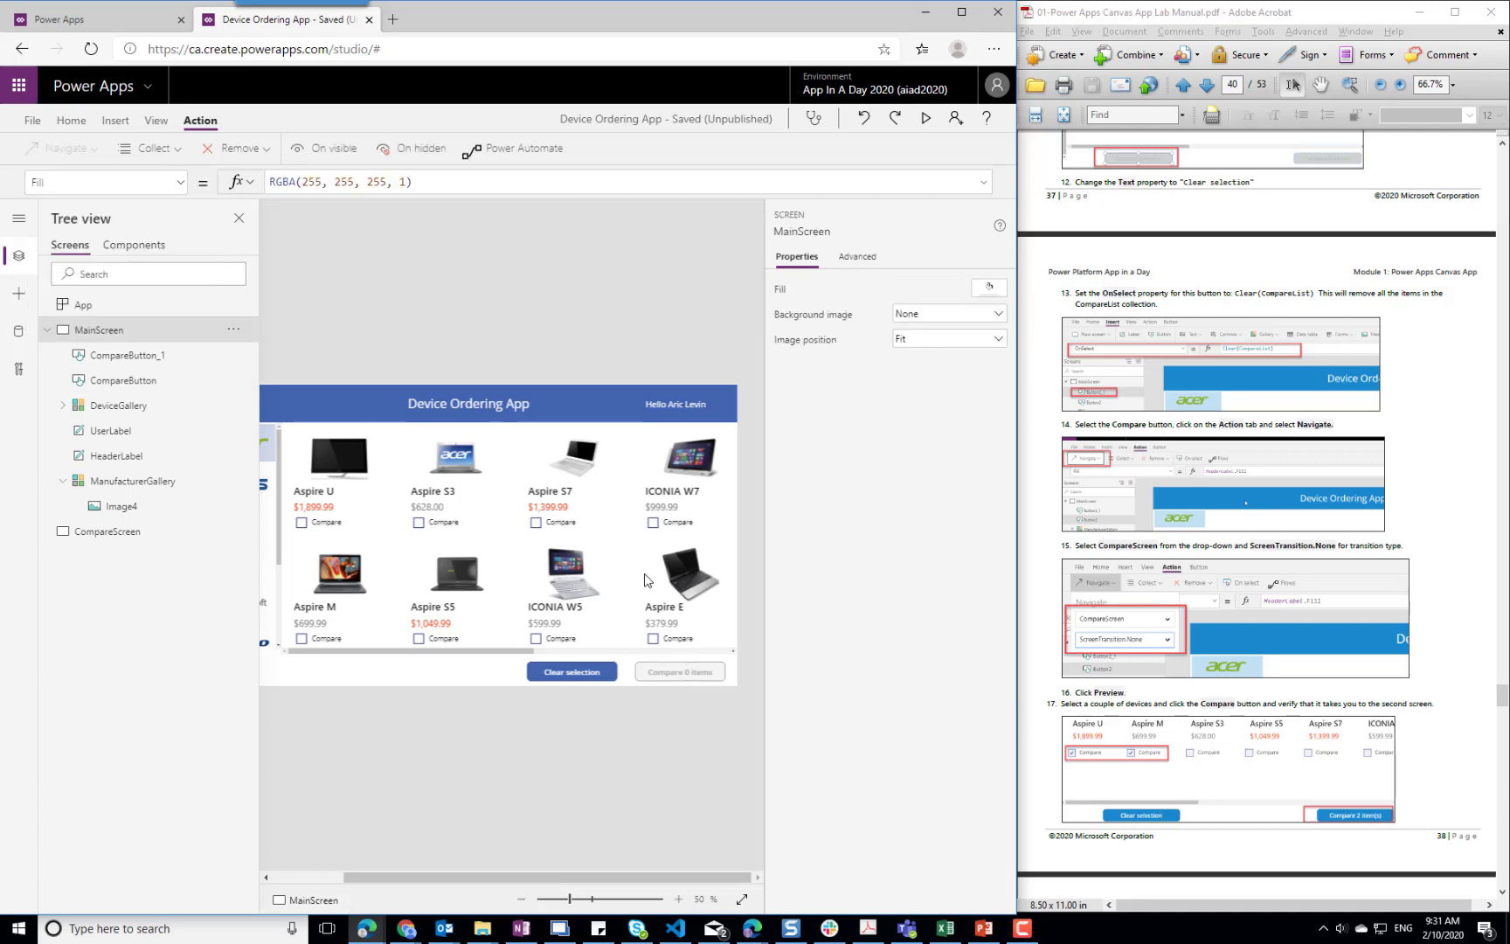
# Display CompareButton's OnSelect property to check its navigation formula
pyautogui.click(699, 677)
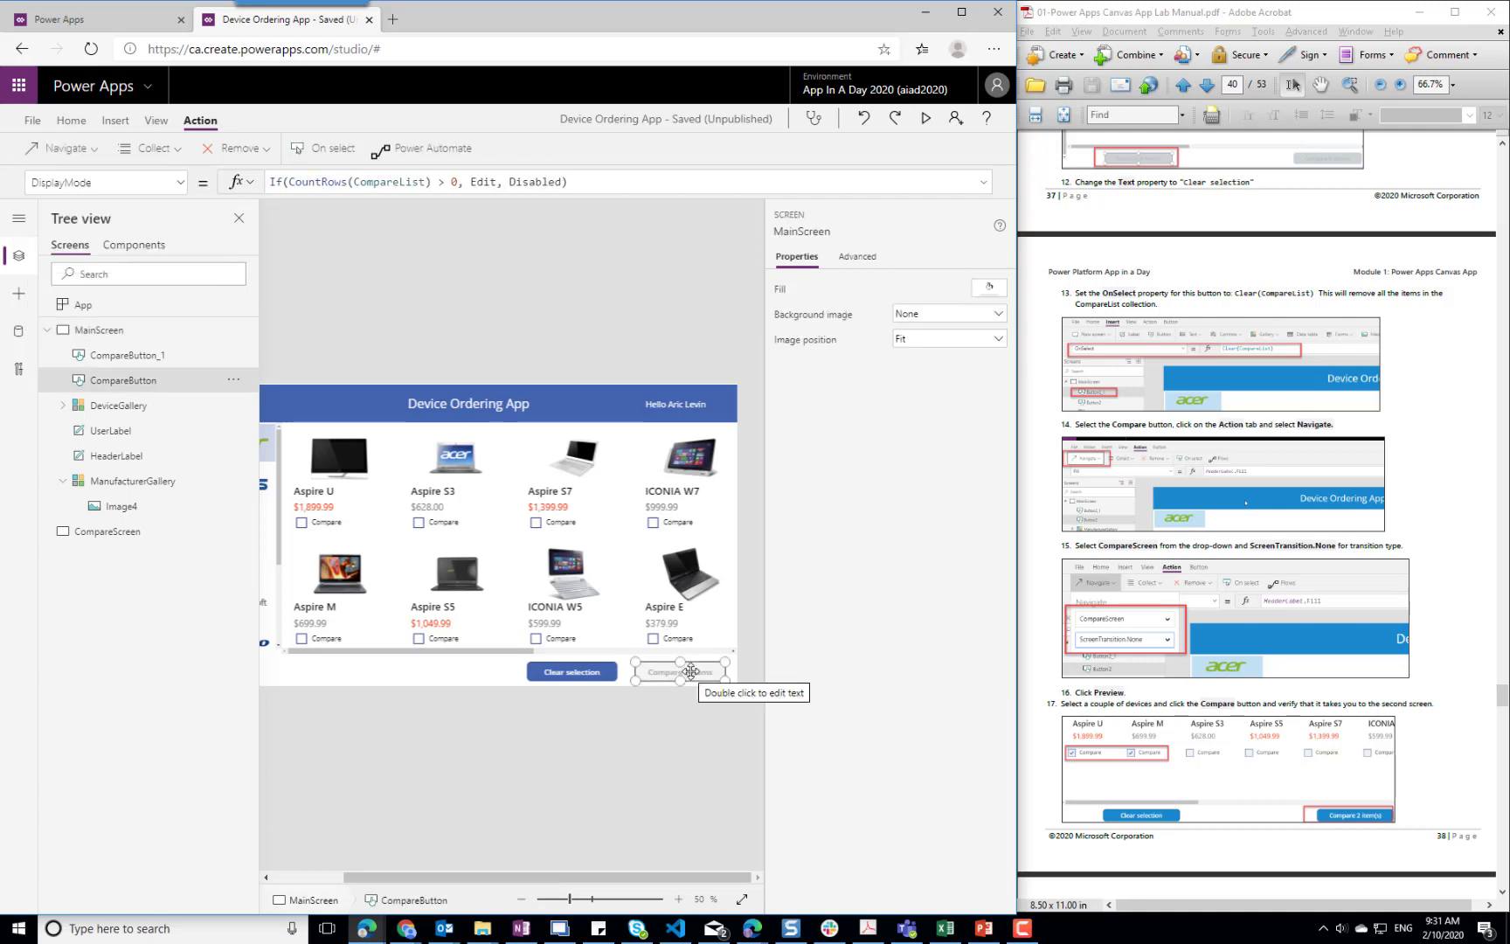
pyautogui.click(179, 183)
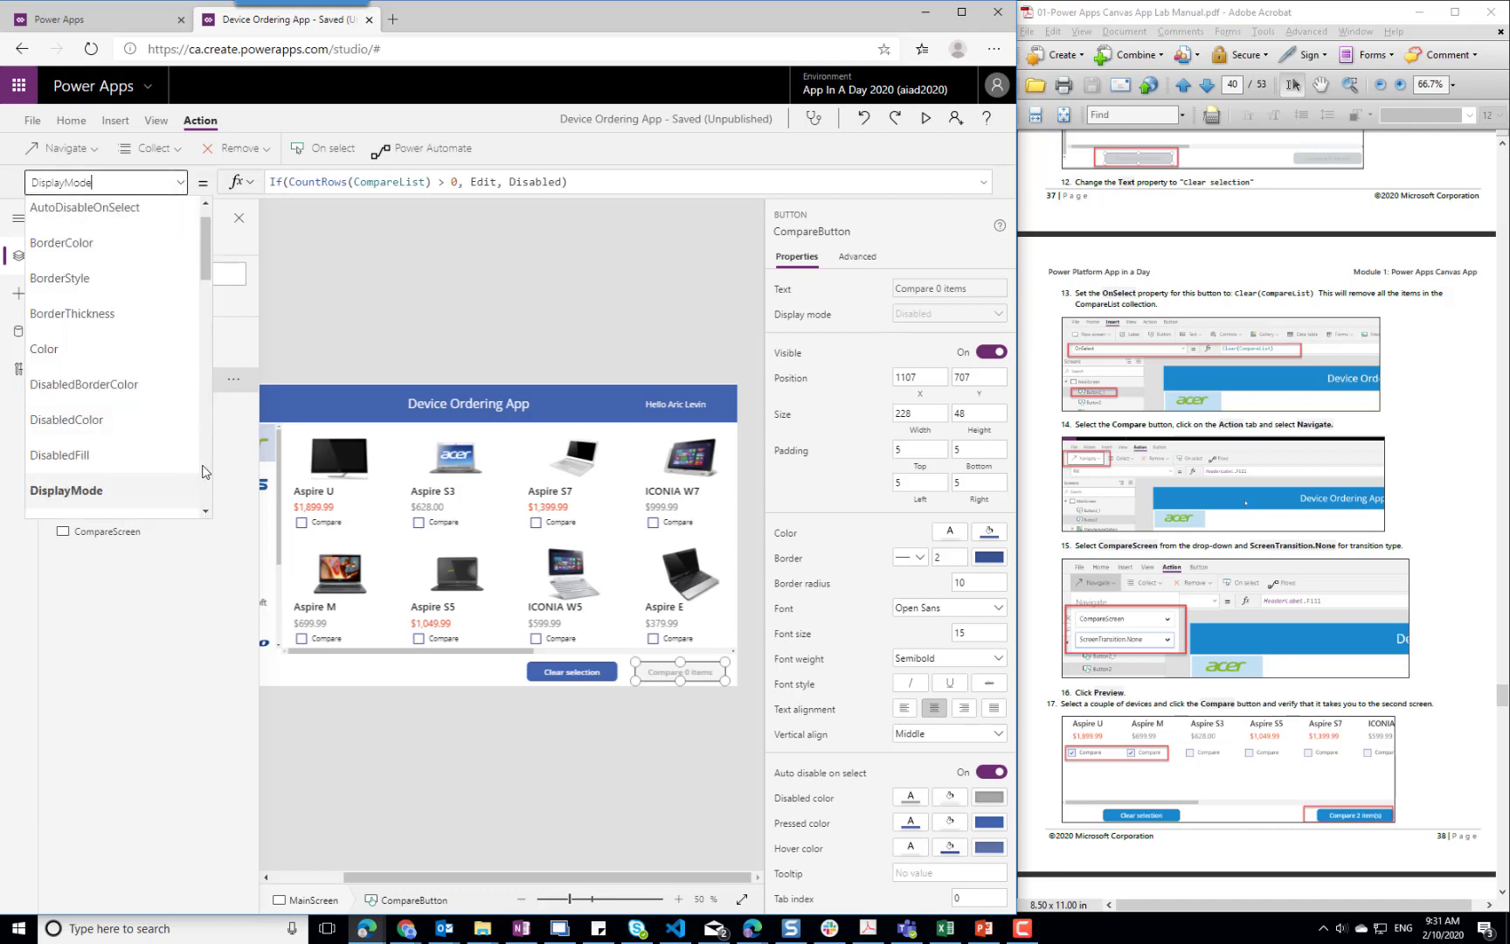
pyautogui.scroll(-3, 204, 472)
pyautogui.scroll(-3, 204, 472)
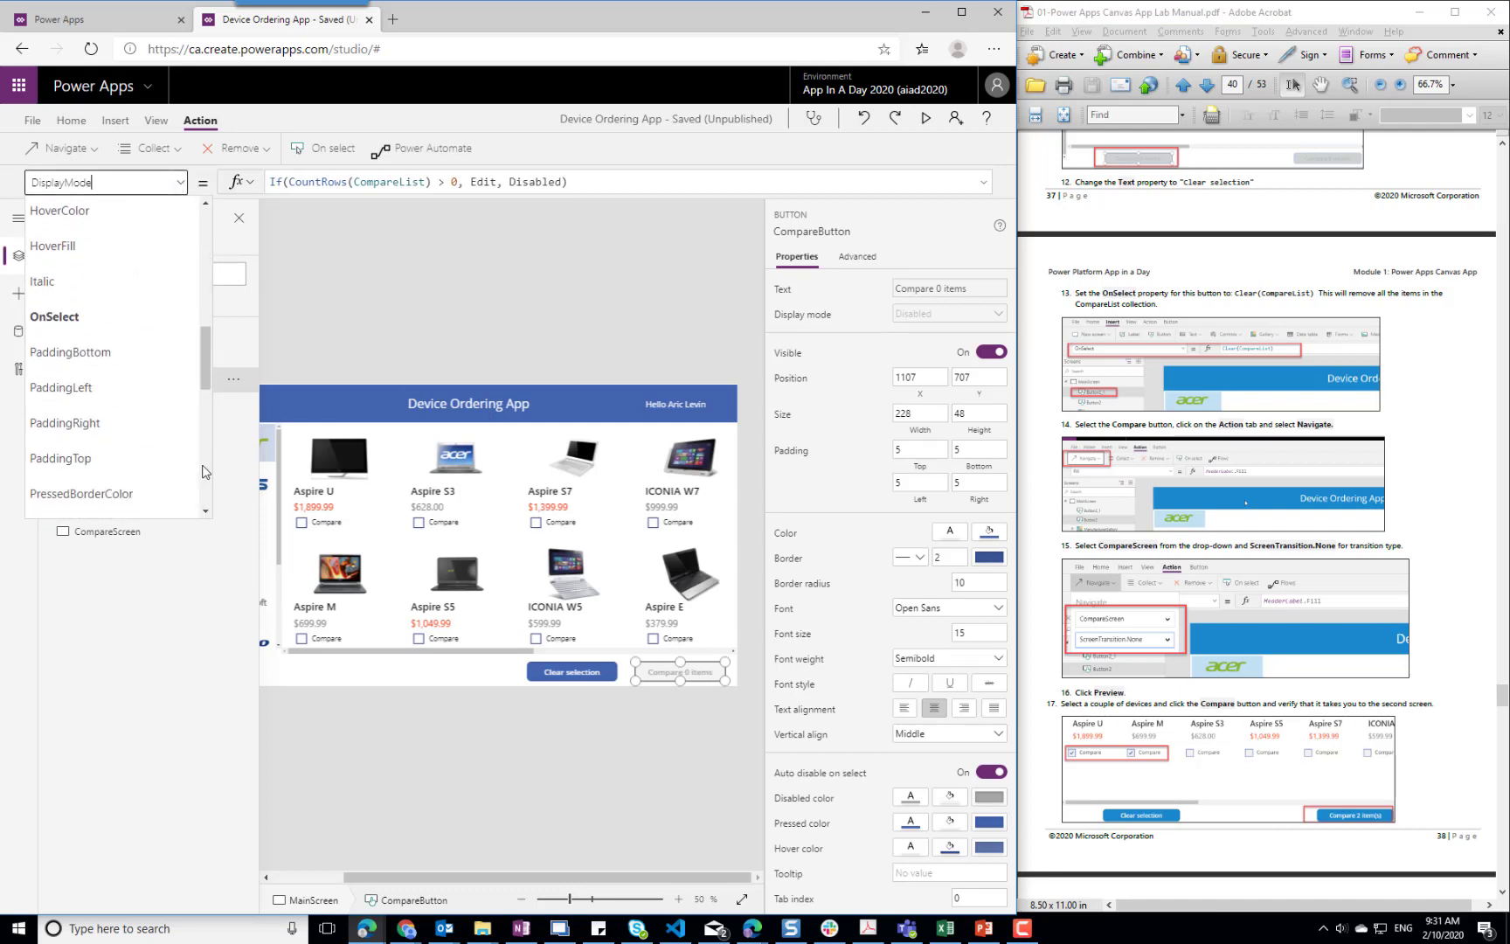
pyautogui.click(102, 322)
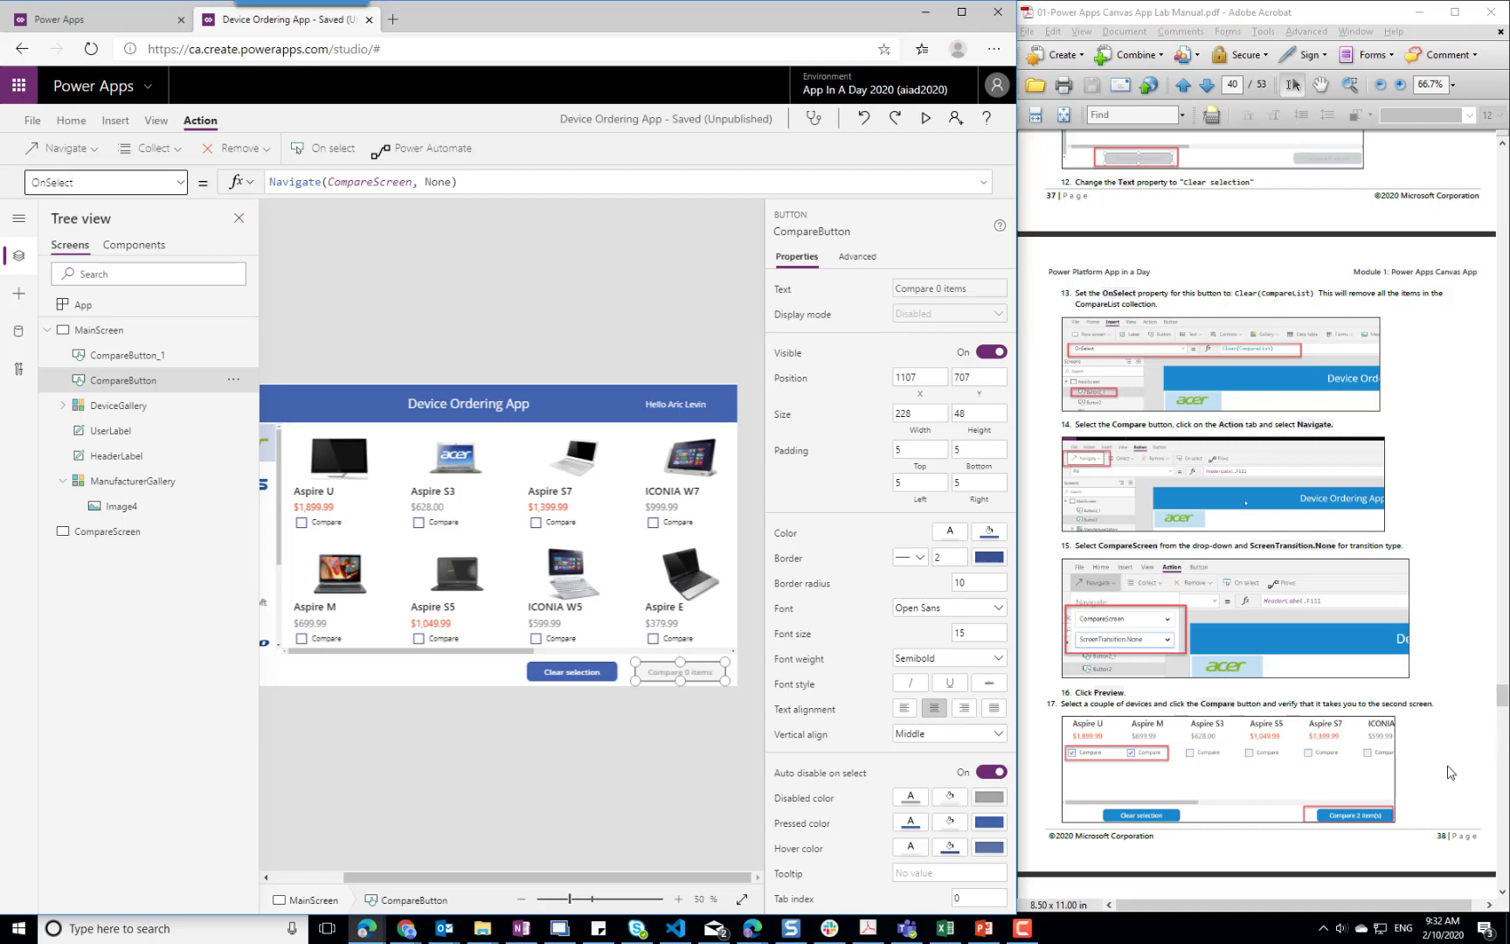
# Save the Device Ordering App without a version note and return to the editor
pyautogui.click(1472, 770)
pyautogui.scroll(-3, 1472, 770)
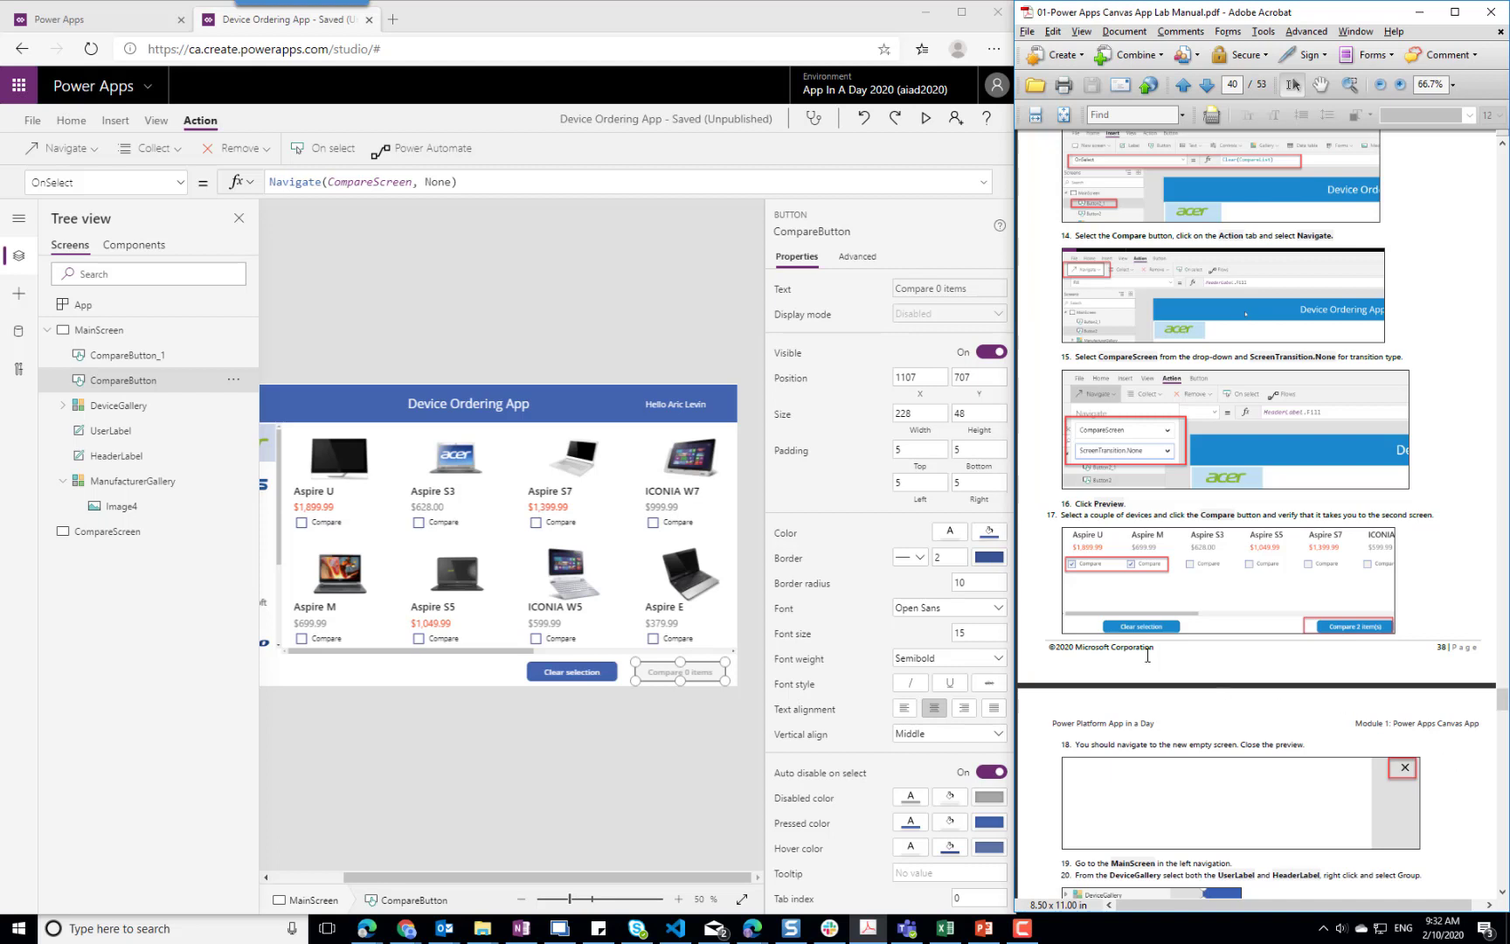
pyautogui.click(32, 119)
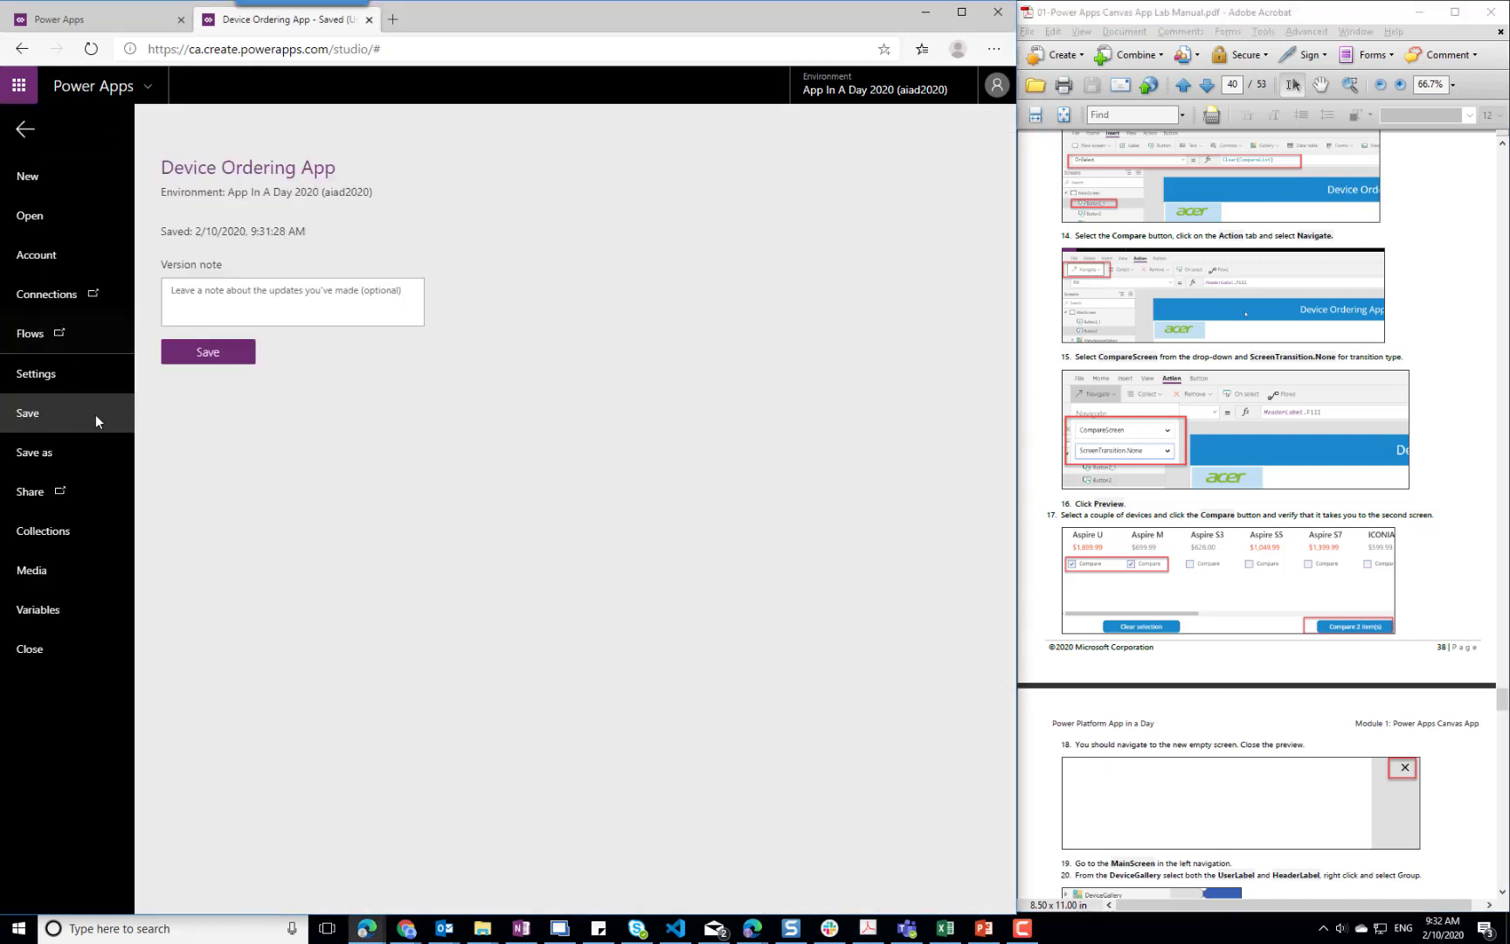
pyautogui.click(198, 353)
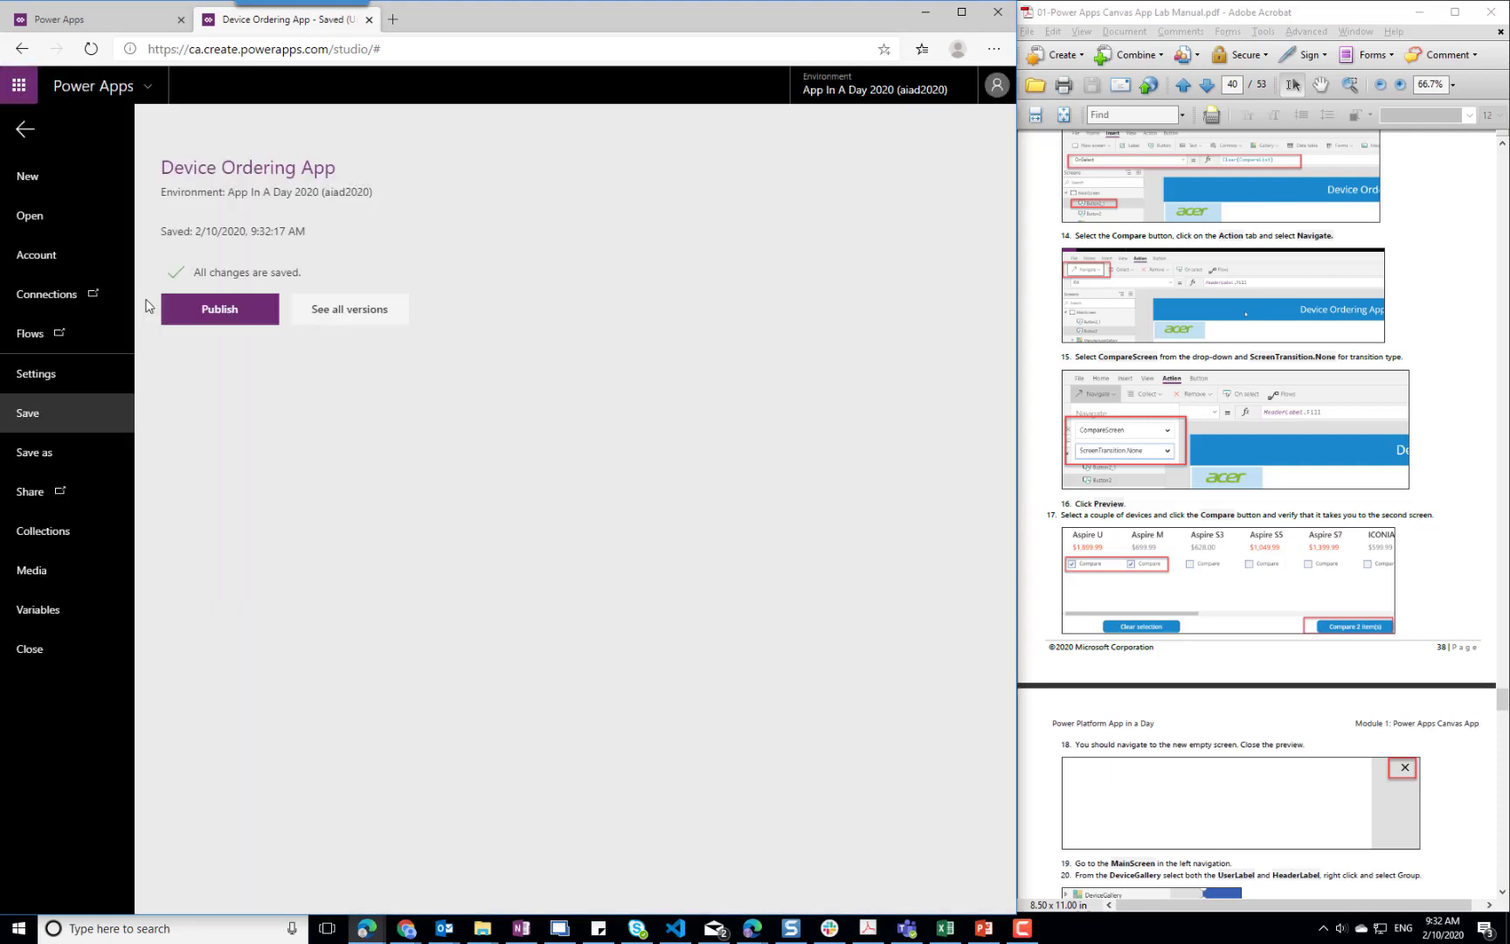
pyautogui.click(19, 131)
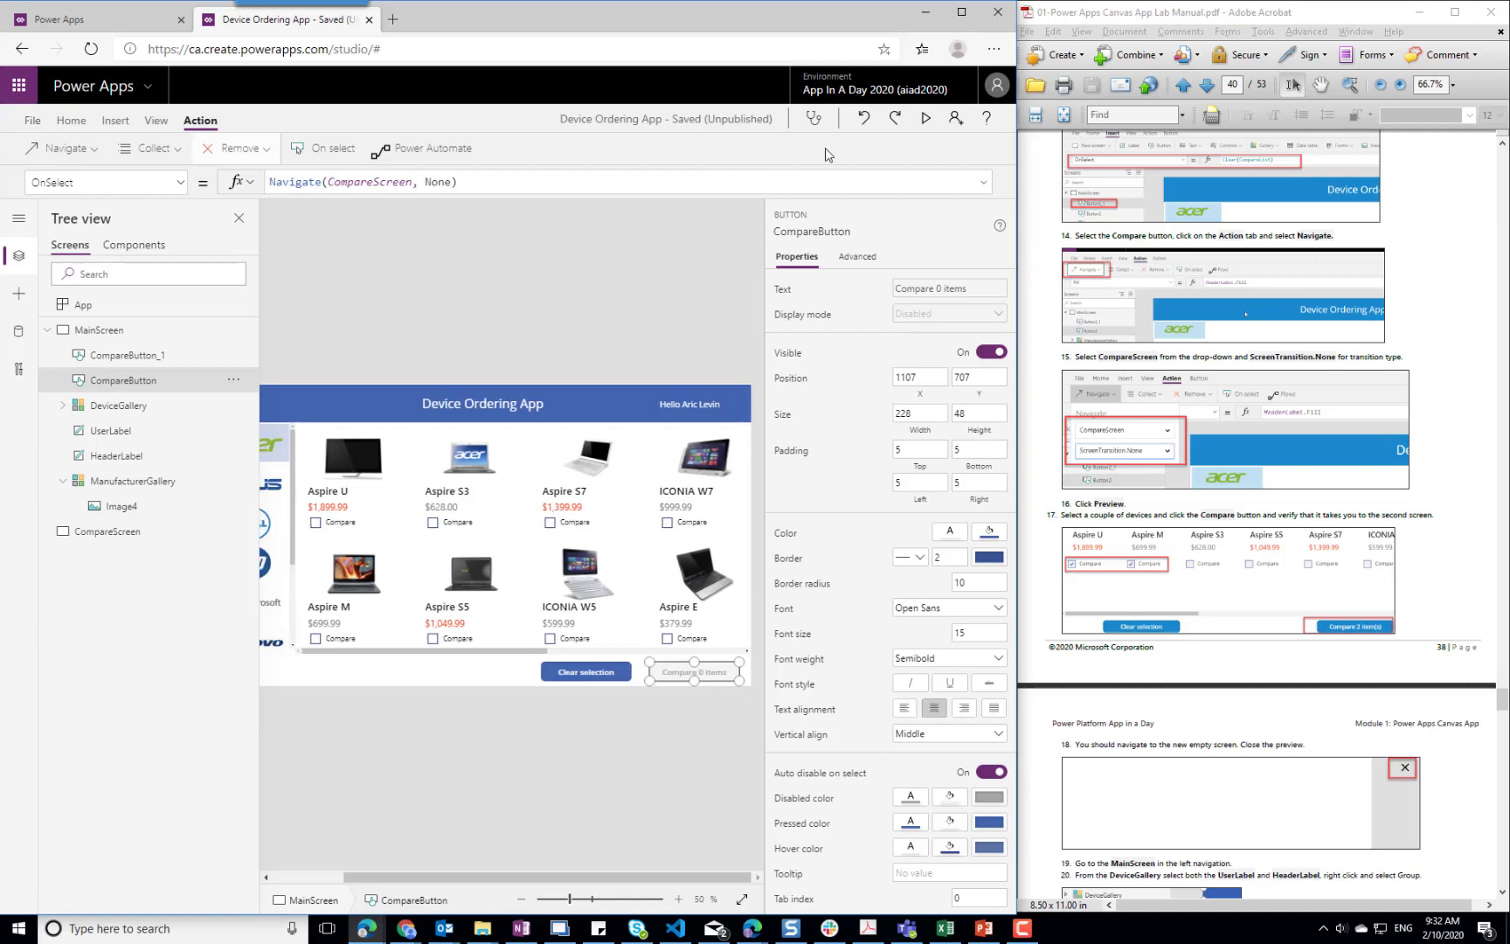
# Preview the app, select Aspire U for comparison, test the compare button's navigation, and close the preview along with its tip
pyautogui.click(926, 120)
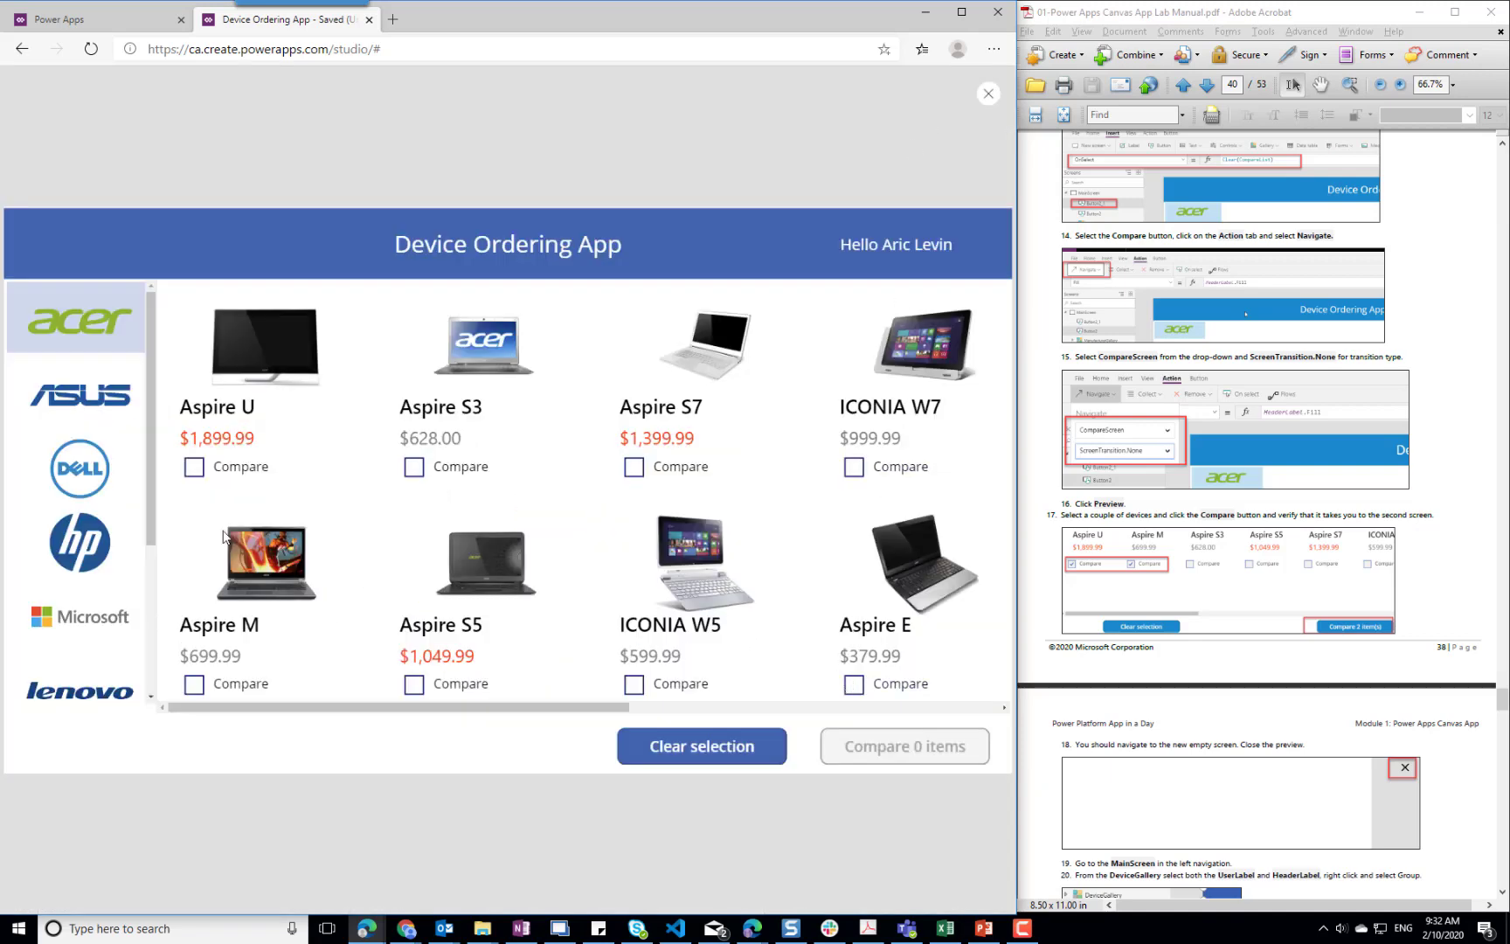
pyautogui.click(196, 469)
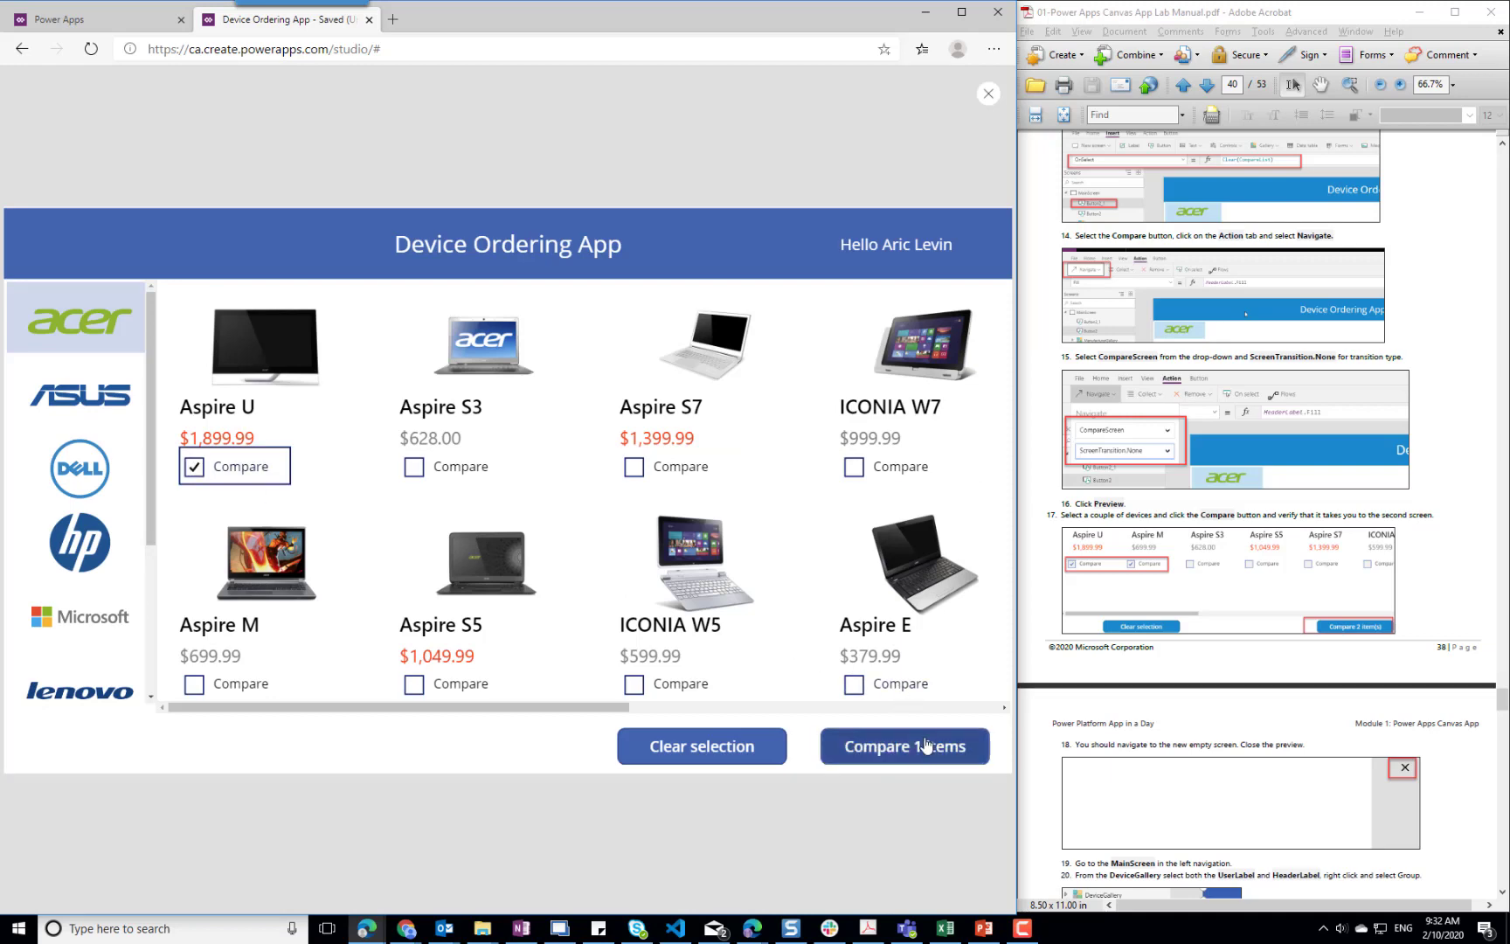
pyautogui.click(915, 752)
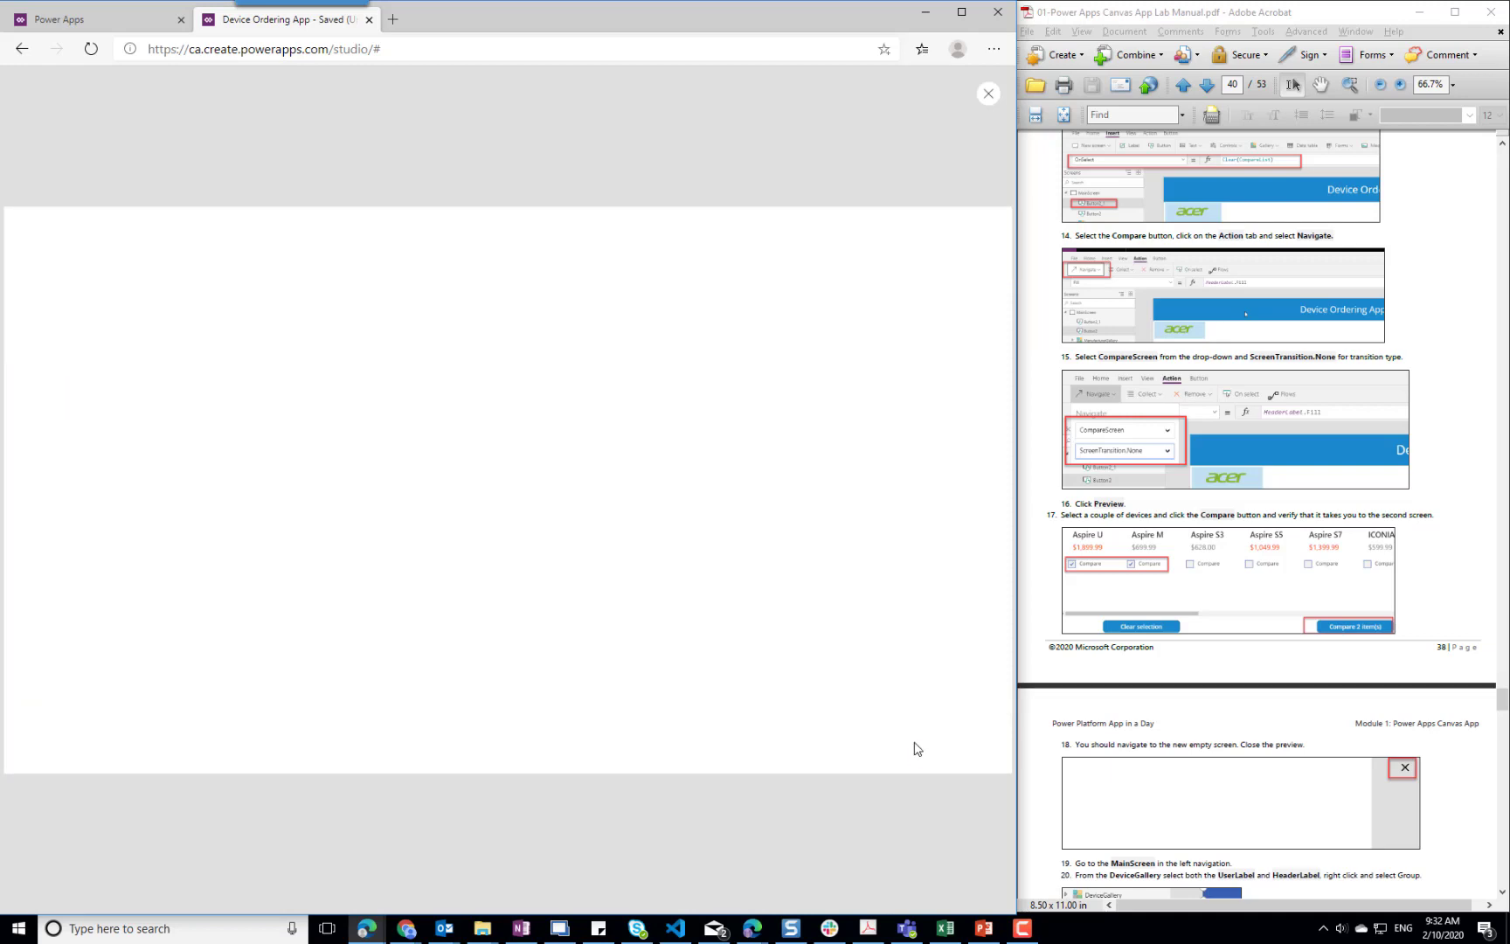
pyautogui.click(988, 94)
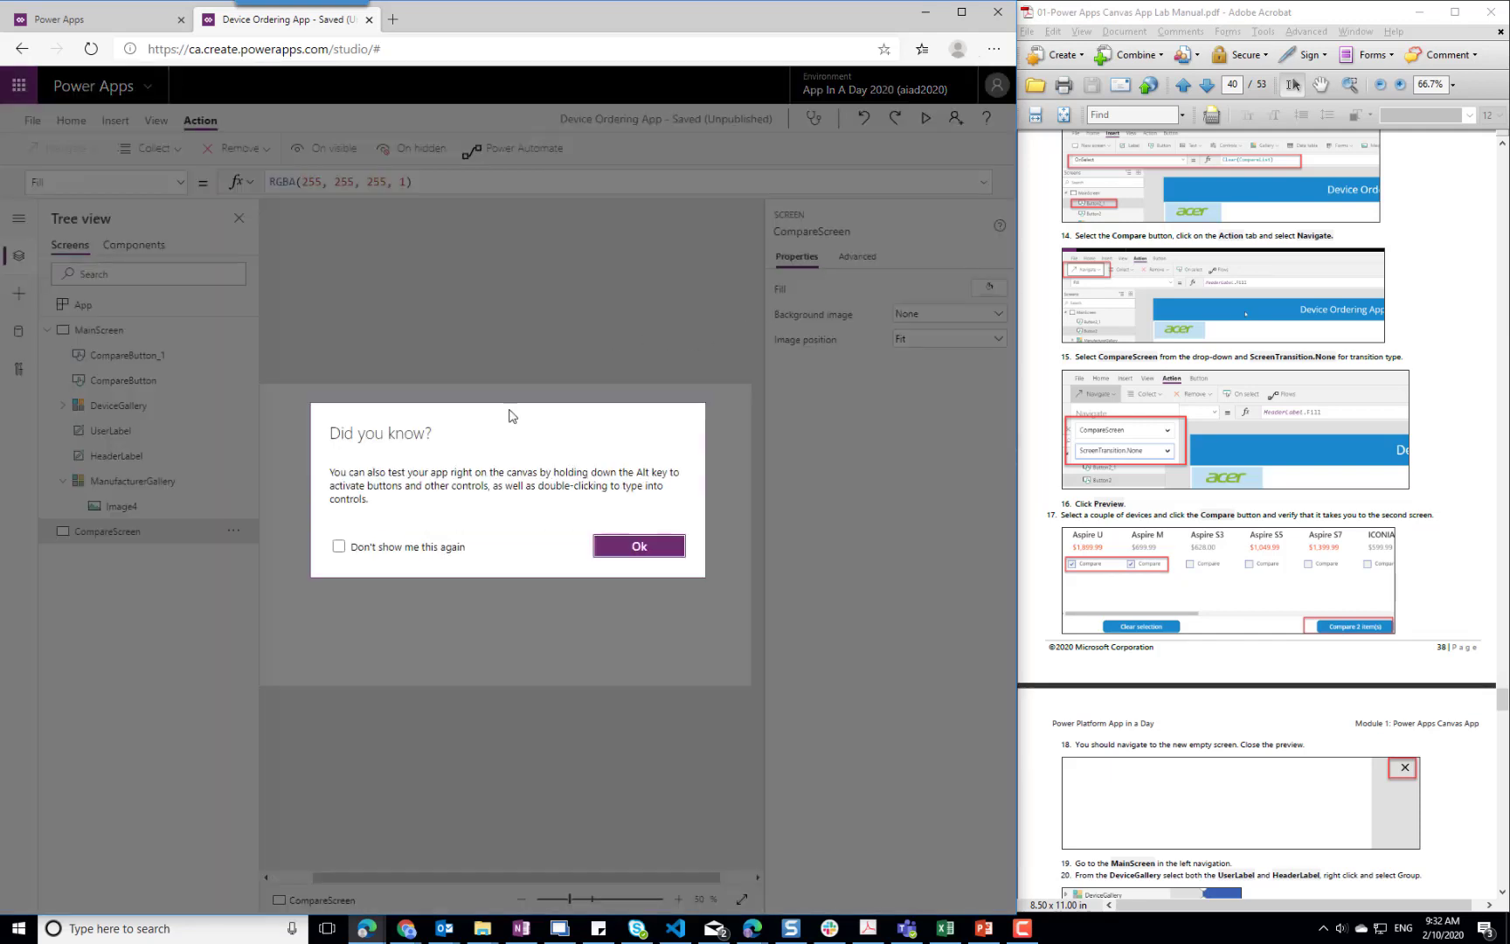
pyautogui.click(636, 549)
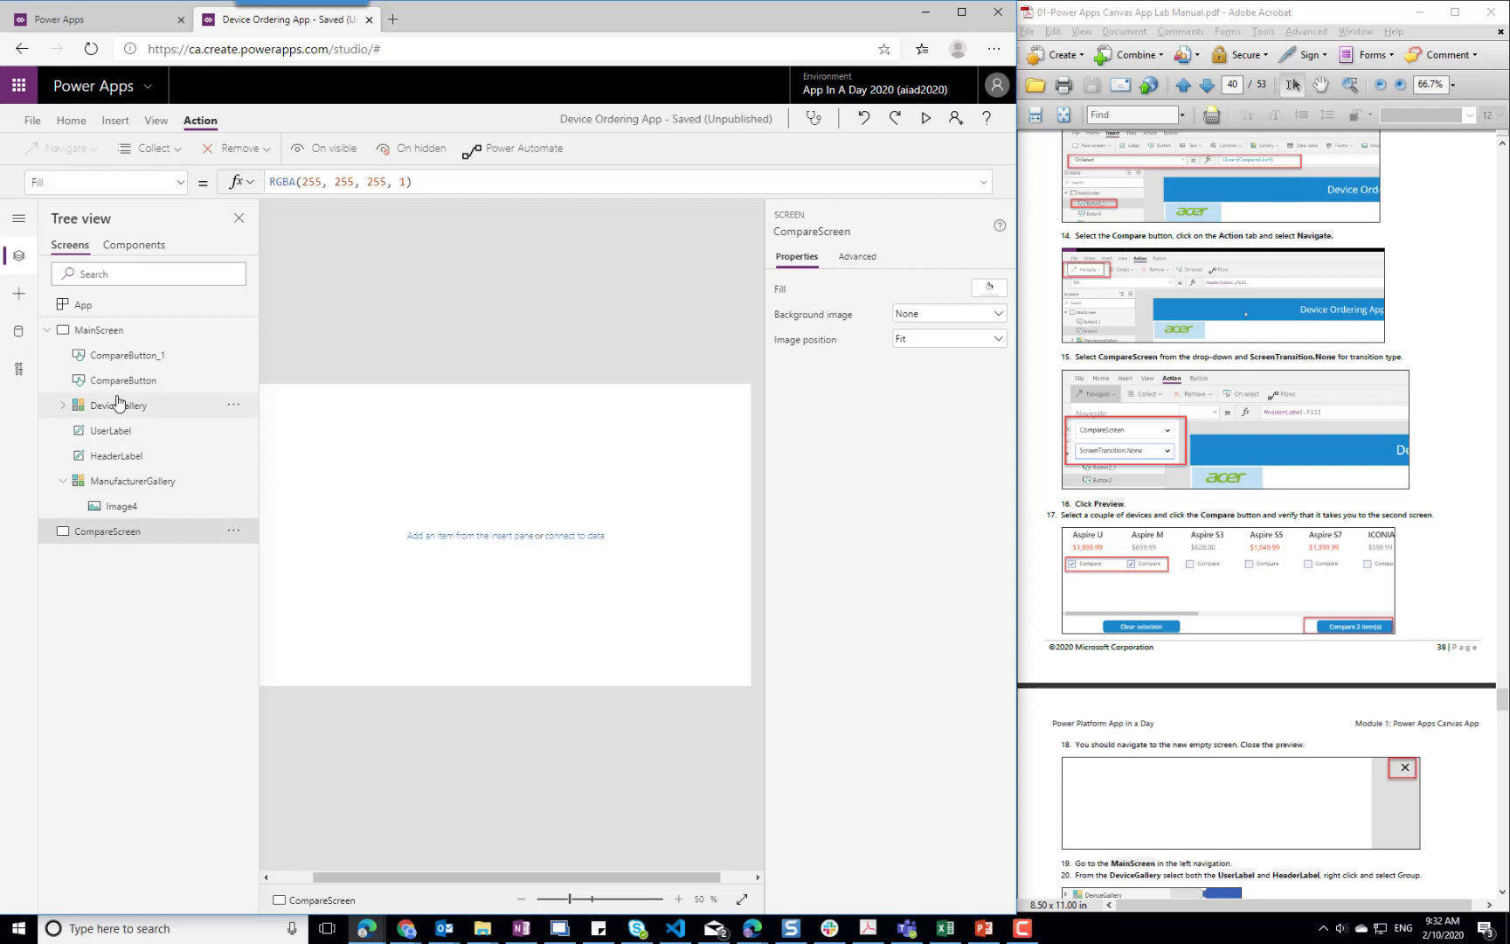
# Rename MainScreen's CompareButton_1 as ClearSelectionButton
pyautogui.click(104, 340)
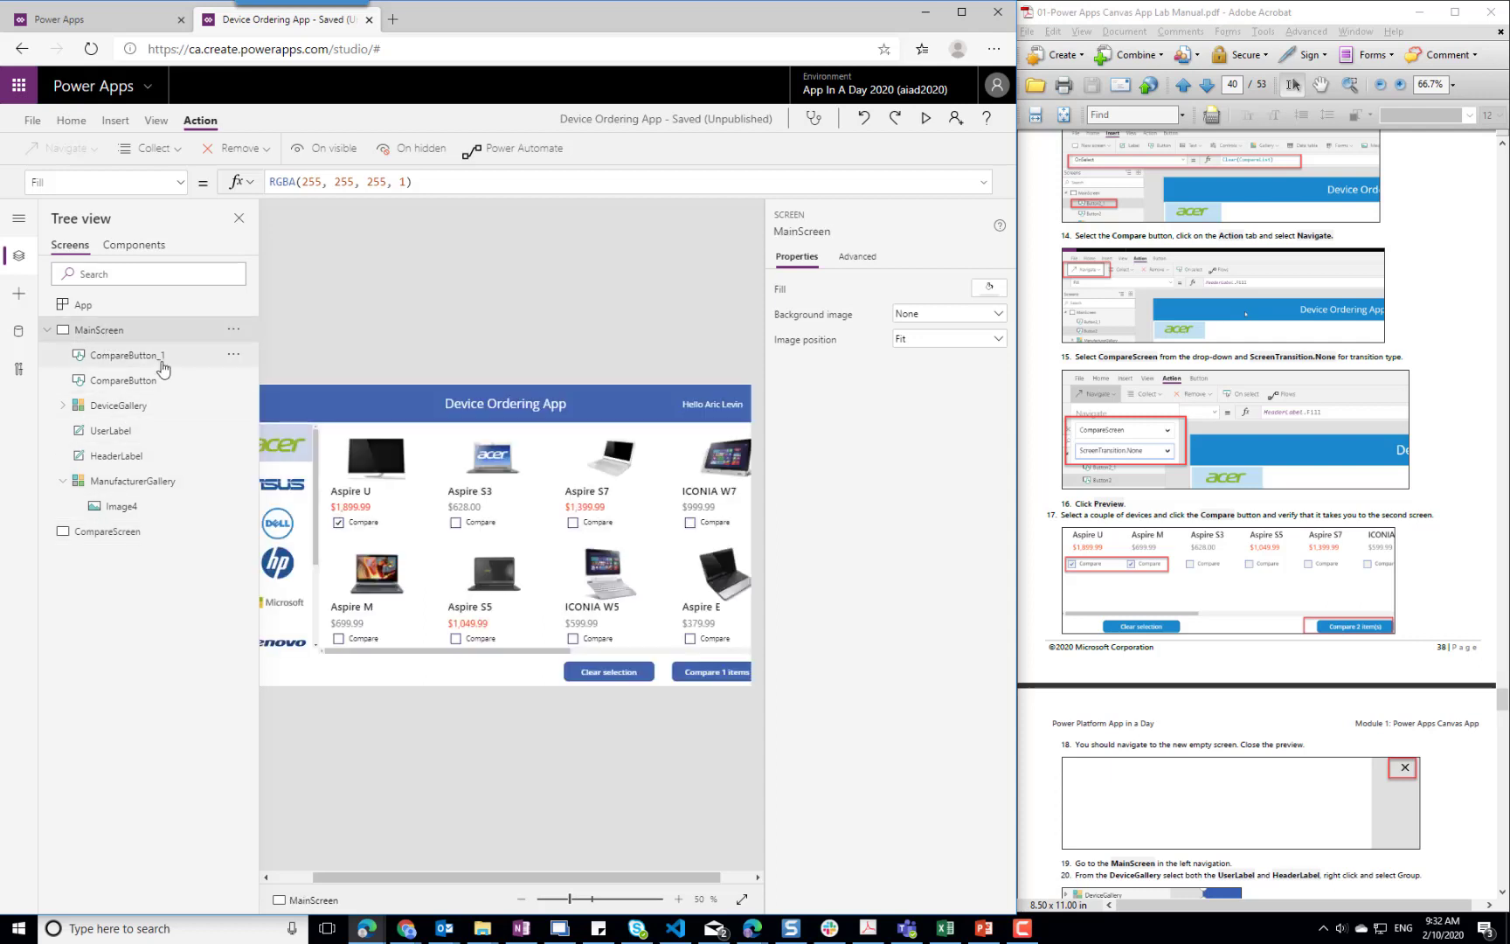
pyautogui.click(233, 354)
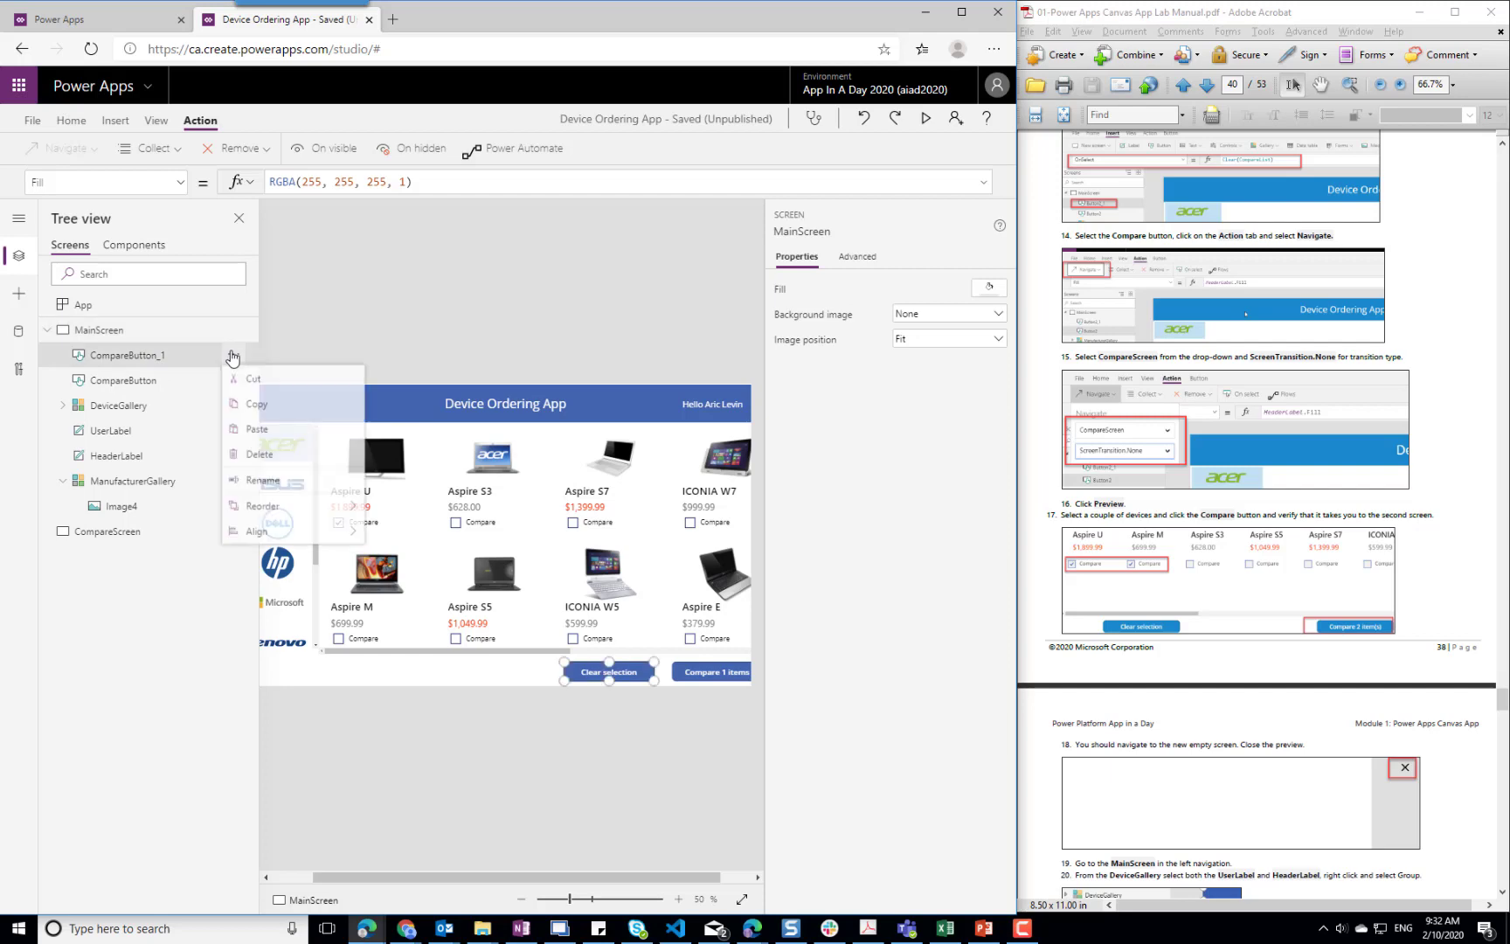
pyautogui.click(289, 480)
pyautogui.press('End')
pyautogui.press('Home')
pyautogui.hotkey('shift', 'Right')
pyautogui.hotkey('shift', 'Right')
pyautogui.hotkey('shift', 'Right')
pyautogui.write('ClearSelection')
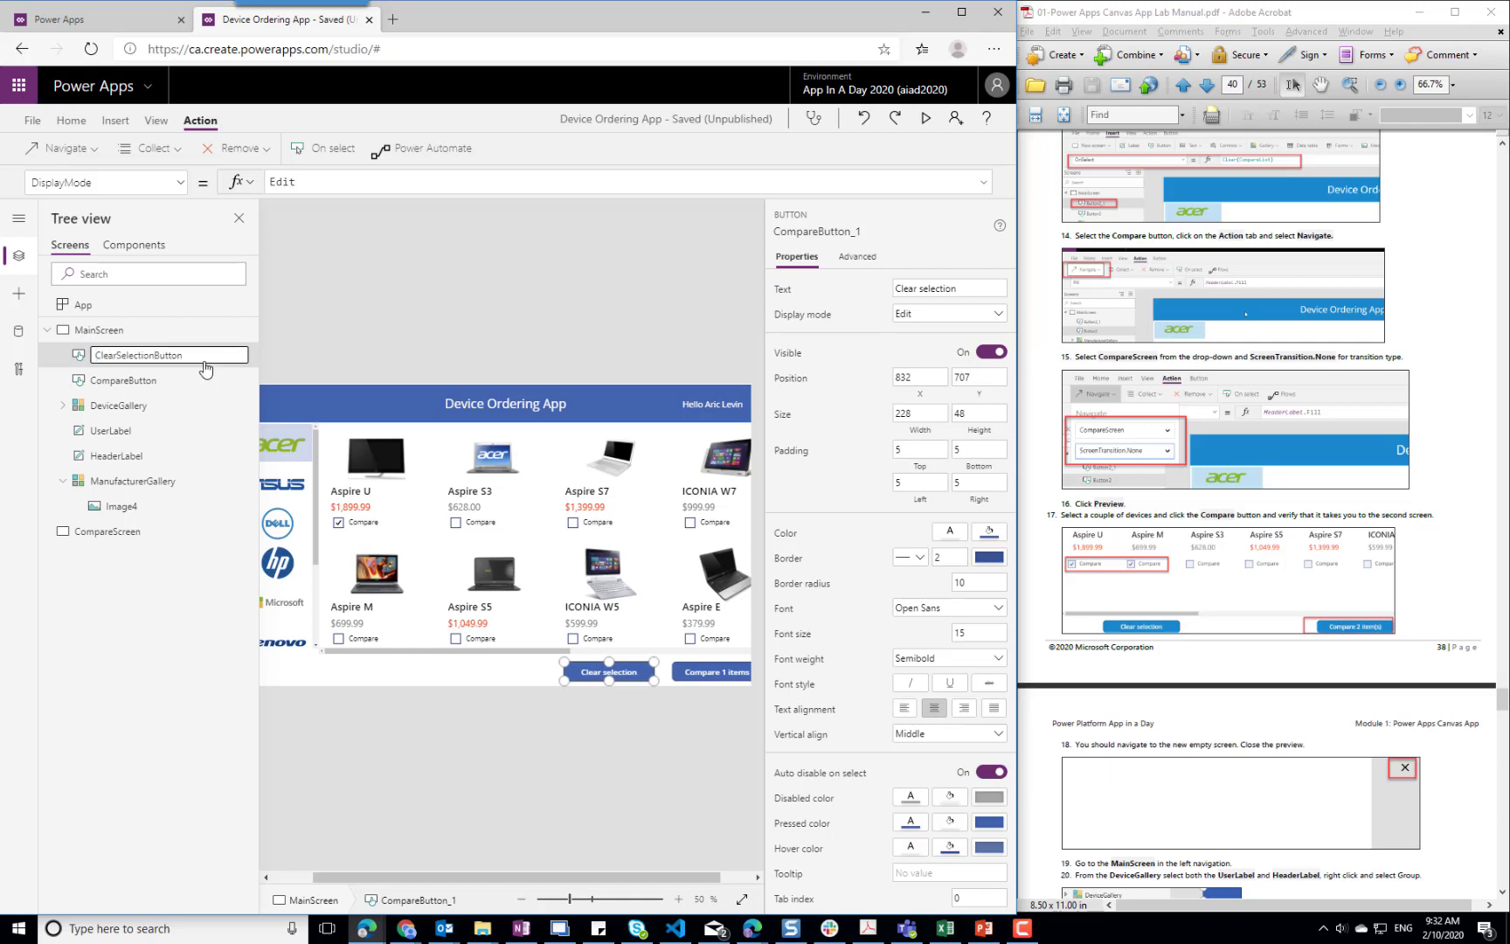
pyautogui.click(458, 677)
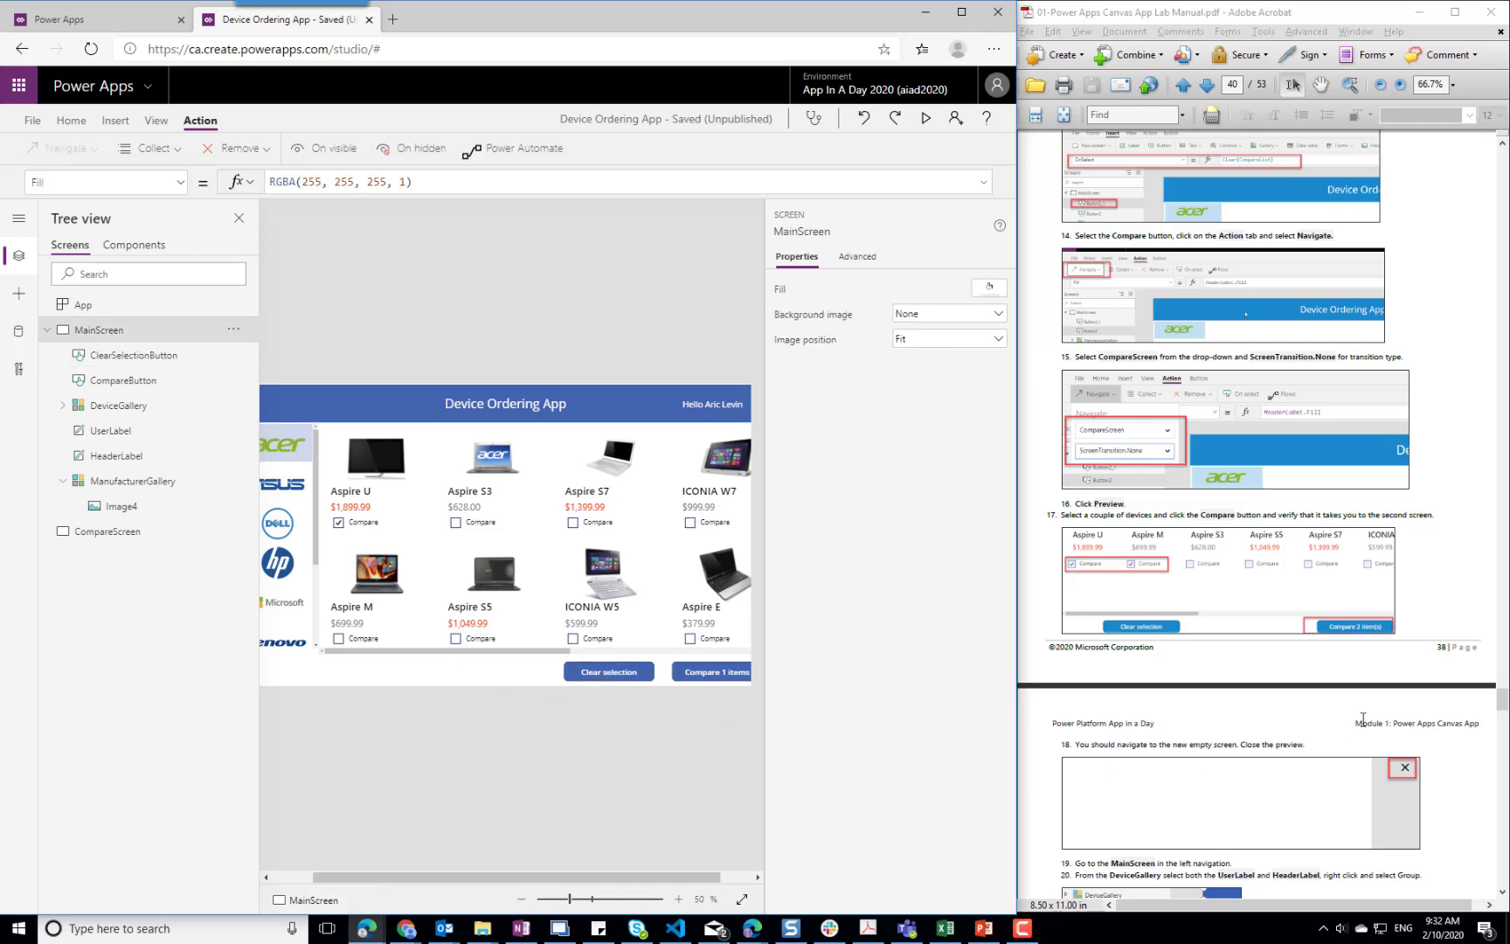
# Copy UserLabel and HeaderLabel from MainScreen to CompareScreen and move the copies to the screen's upper edge
pyautogui.click(1461, 805)
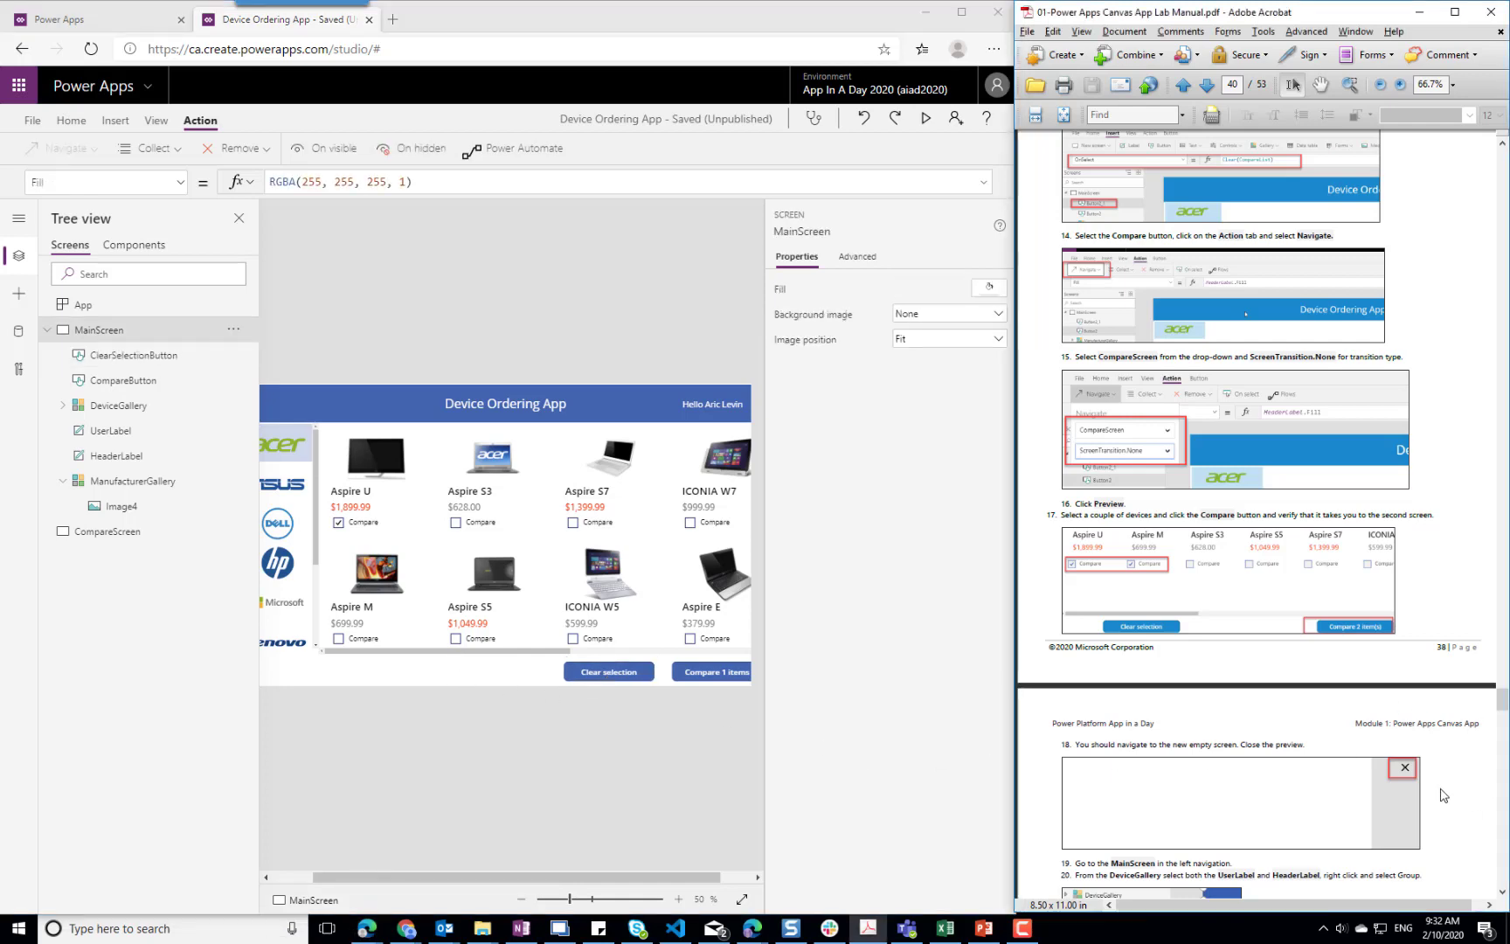
pyautogui.scroll(-3, 1443, 795)
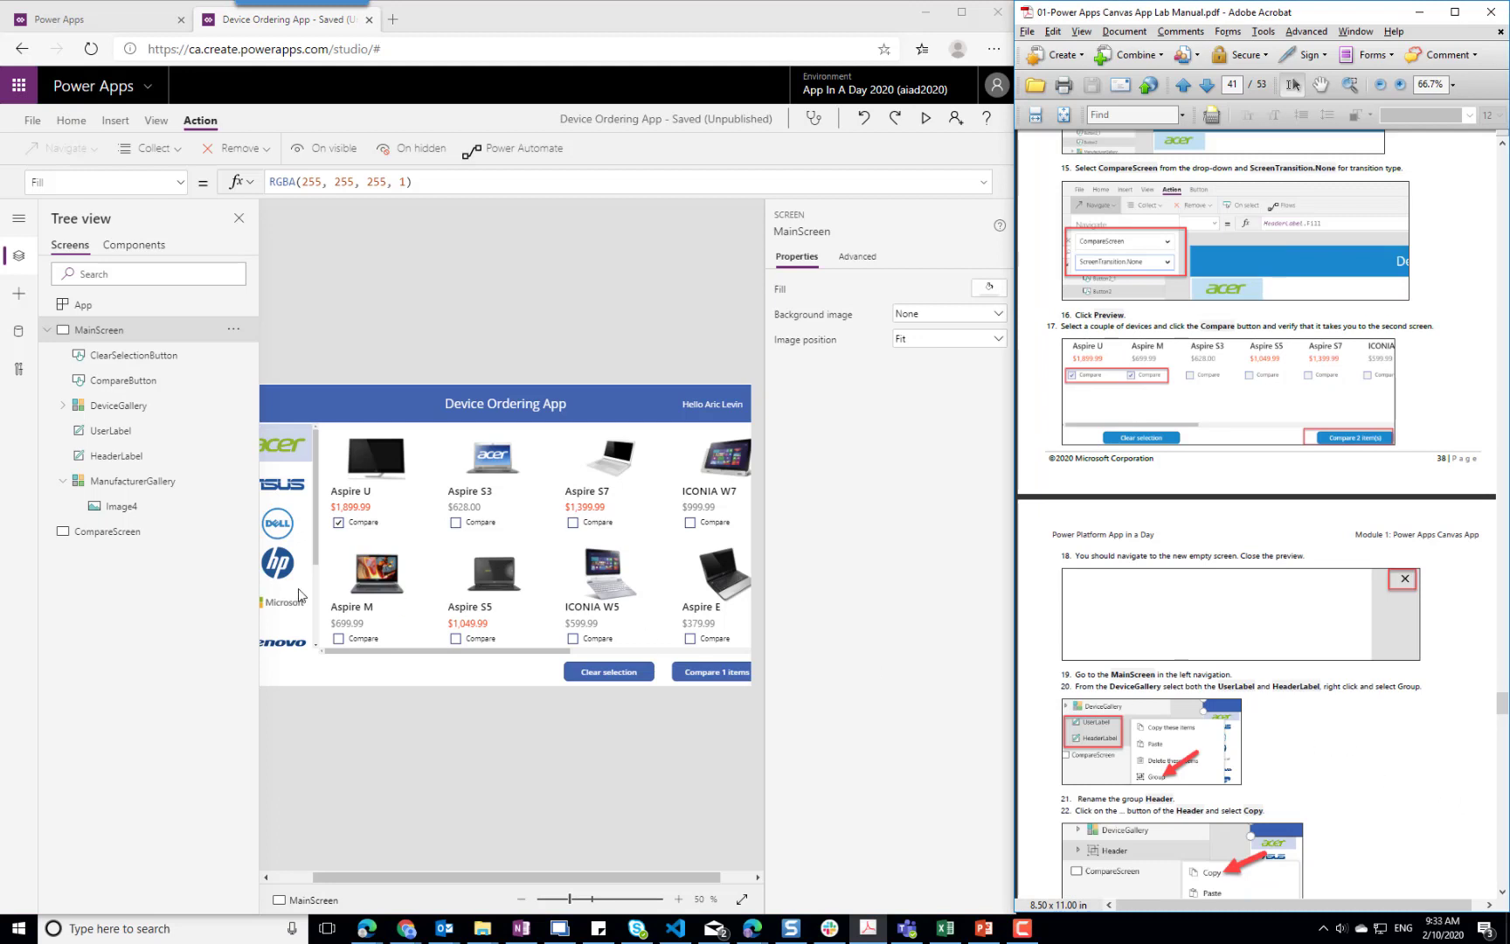
pyautogui.click(122, 431)
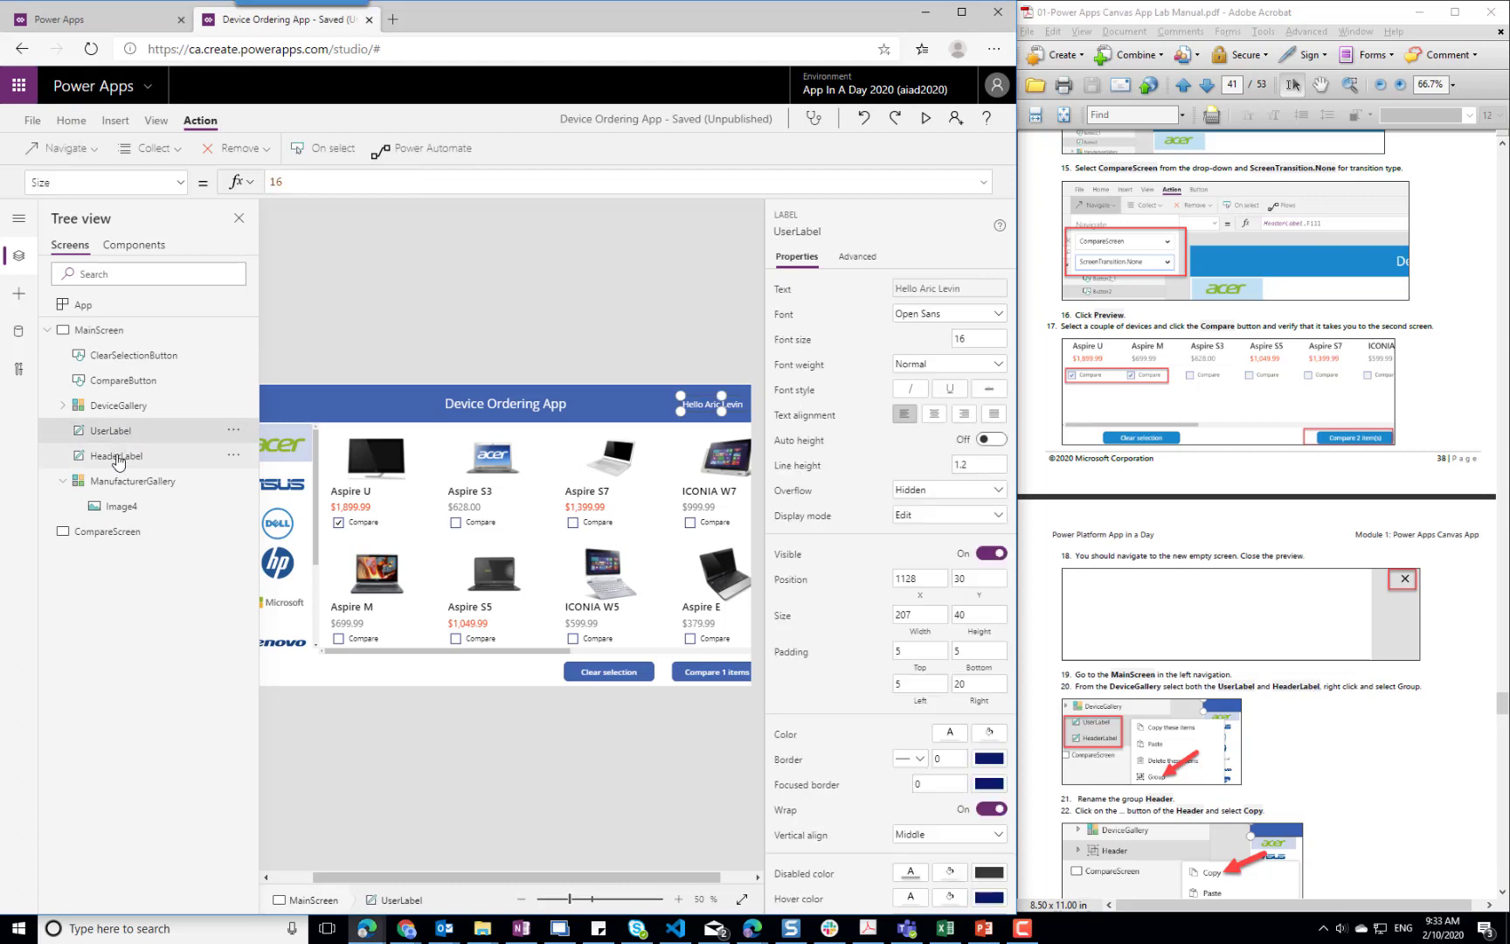
pyautogui.keyDown('ctrl'); pyautogui.click(115, 458); pyautogui.keyUp('ctrl')
pyautogui.rightClick(130, 435)
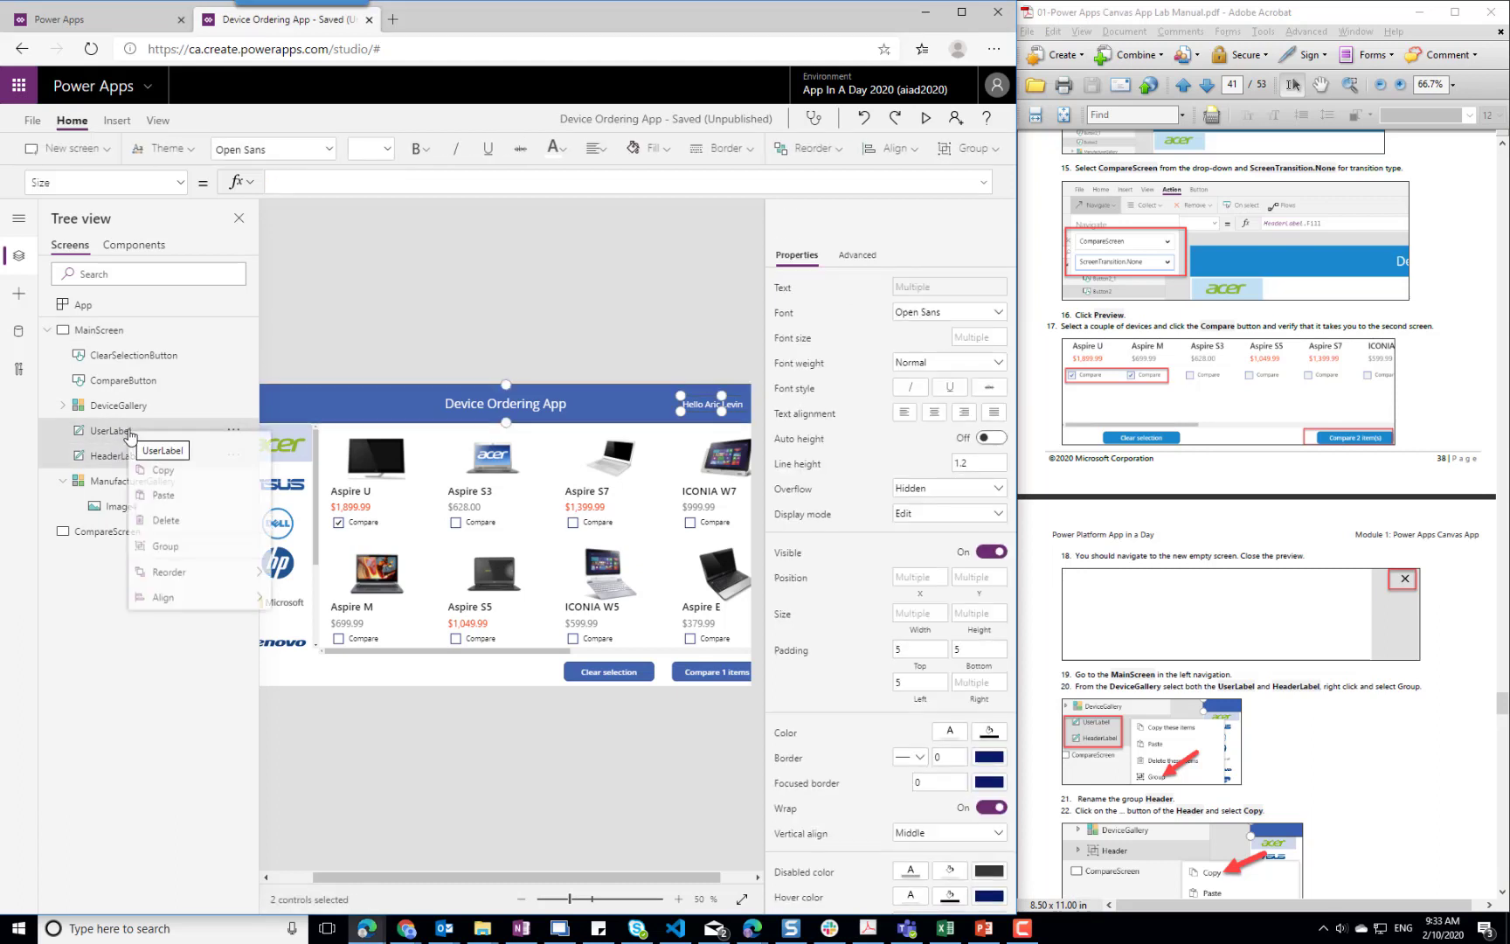
pyautogui.click(179, 476)
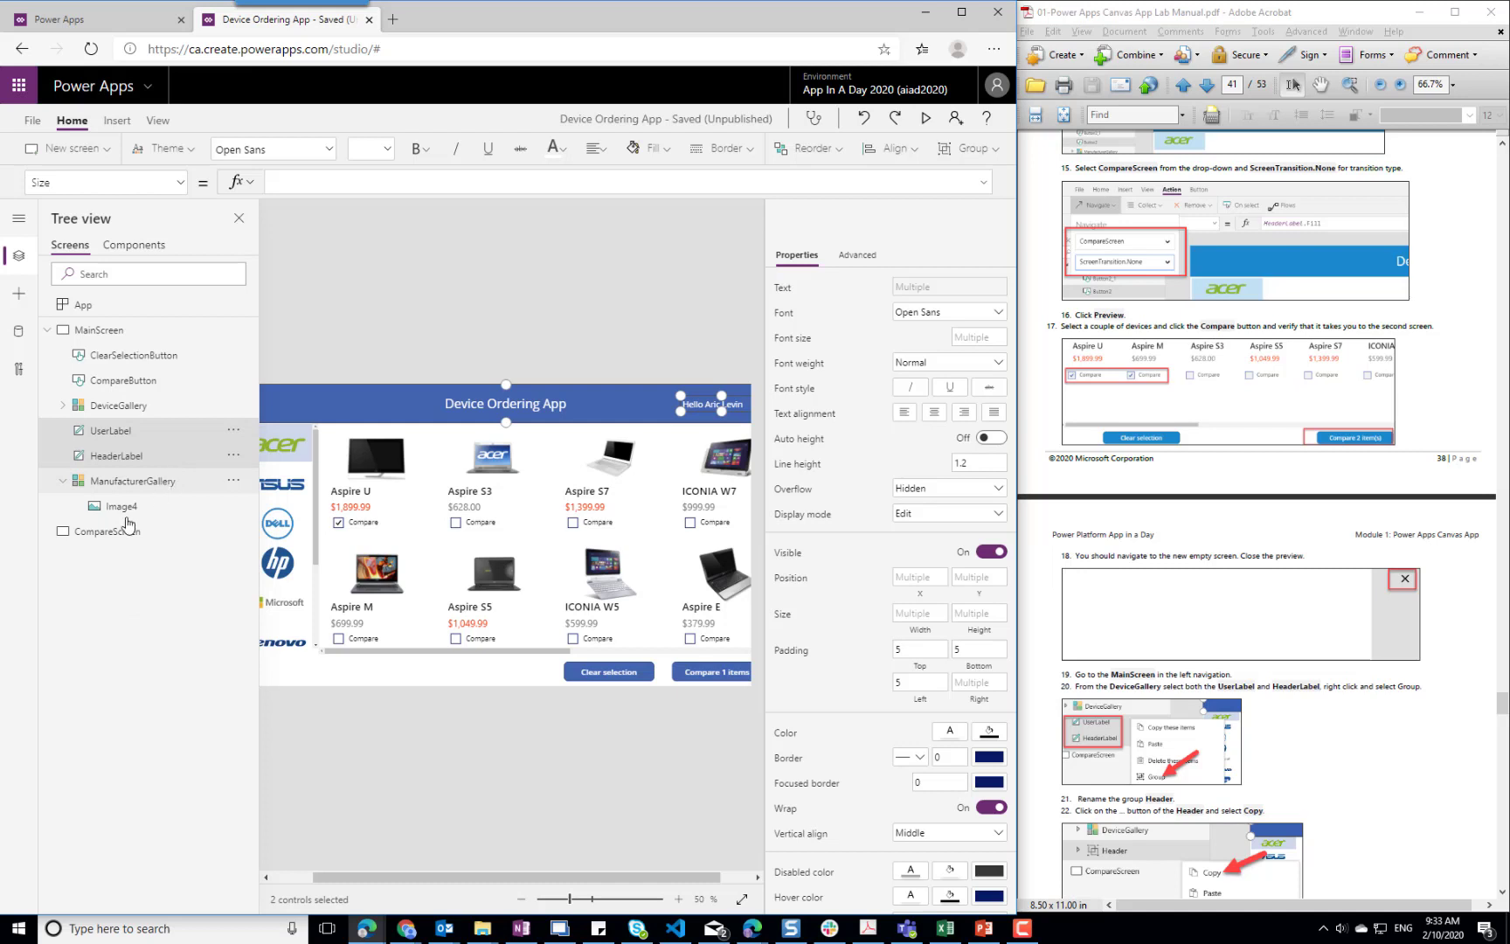
pyautogui.click(106, 535)
pyautogui.rightClick(106, 540)
pyautogui.click(140, 578)
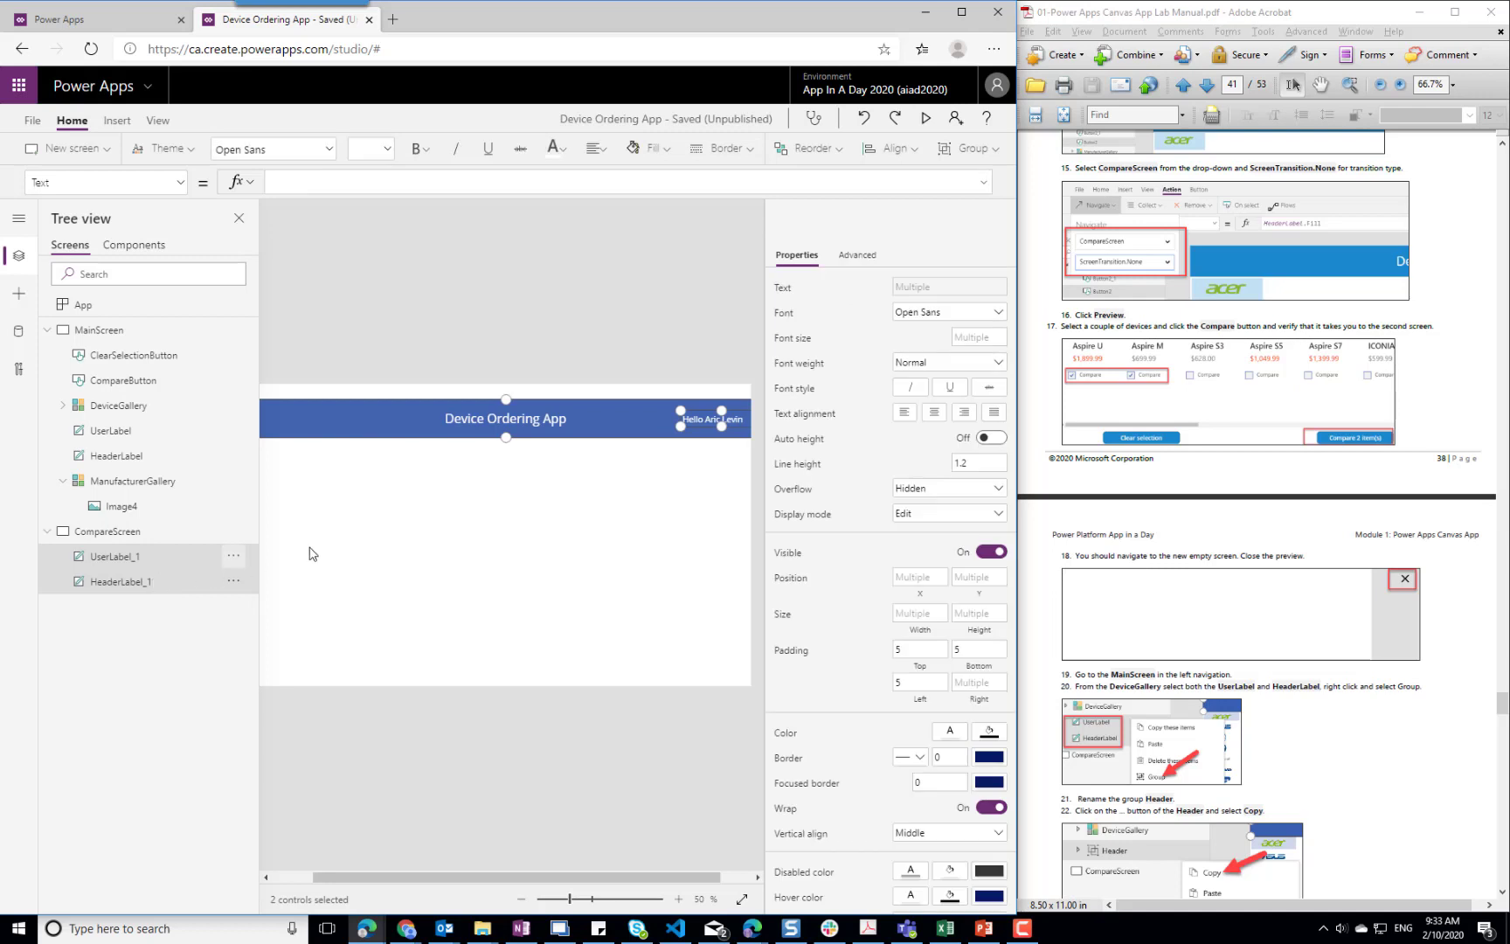
pyautogui.moveTo(603, 408); pyautogui.dragTo(604, 391)
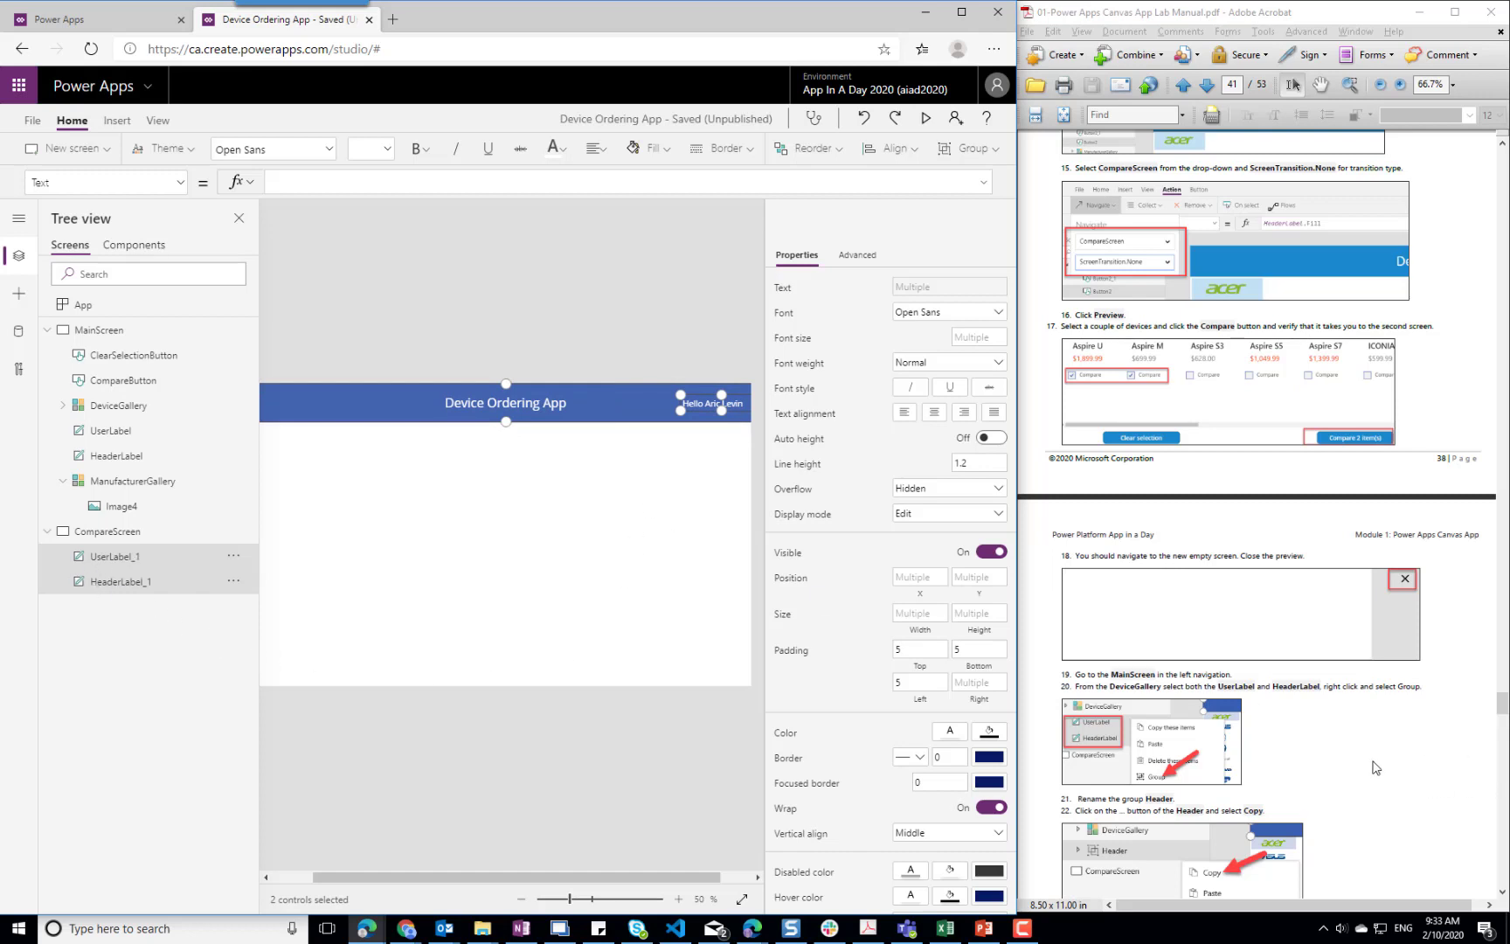
# Group UserLabel and HeaderLabel on MainScreen and rename the group as HeaderGroup
pyautogui.click(104, 437)
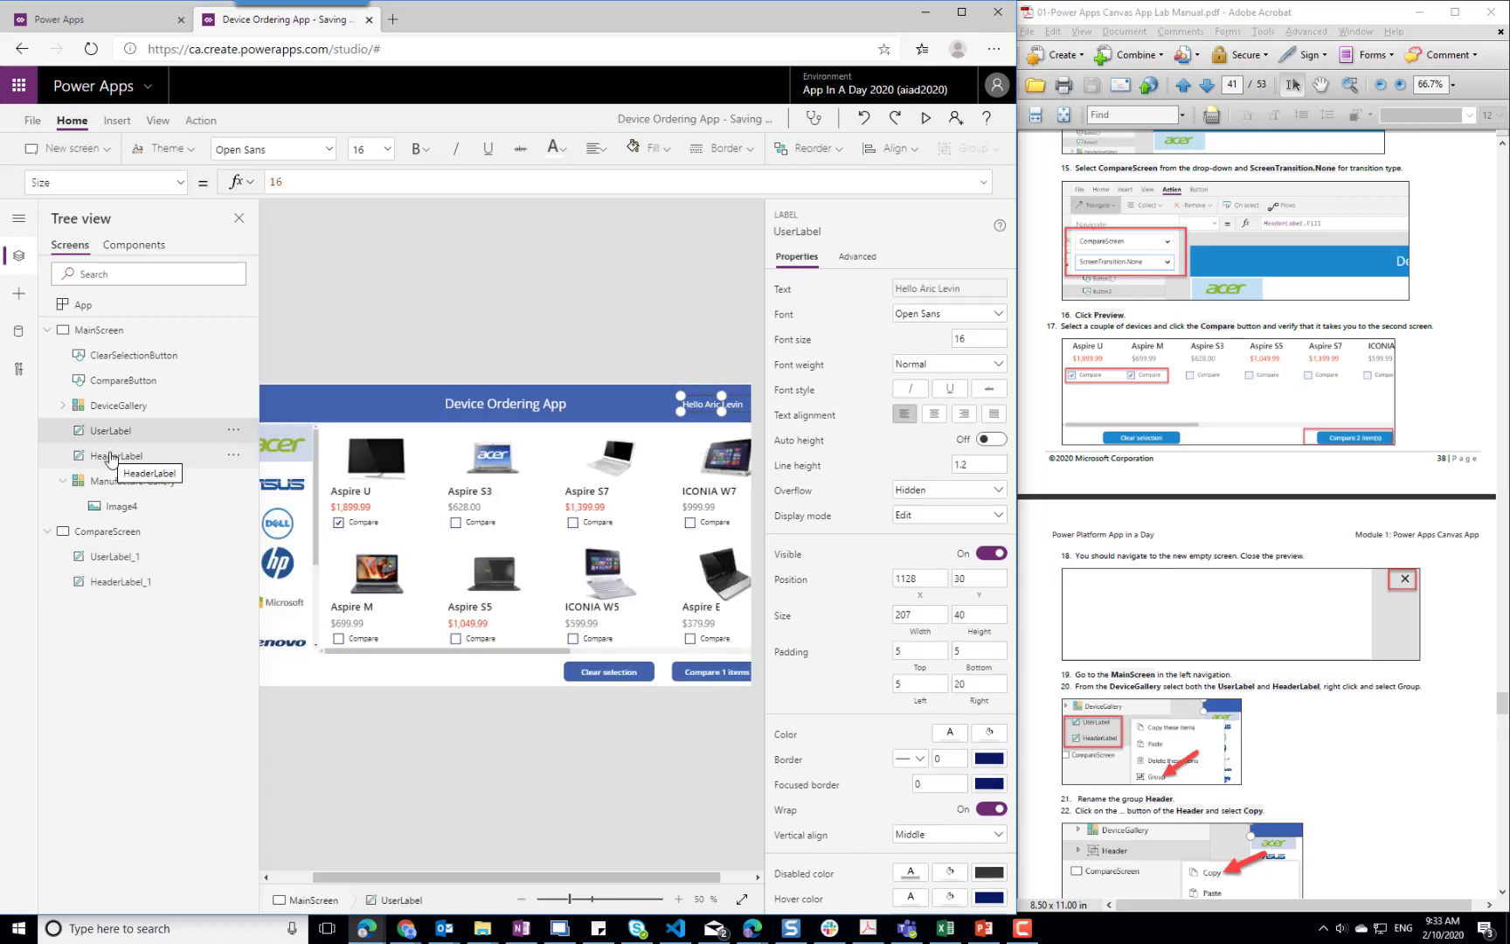
pyautogui.keyDown('ctrl'); pyautogui.click(111, 457); pyautogui.keyUp('ctrl')
pyautogui.rightClick(111, 458)
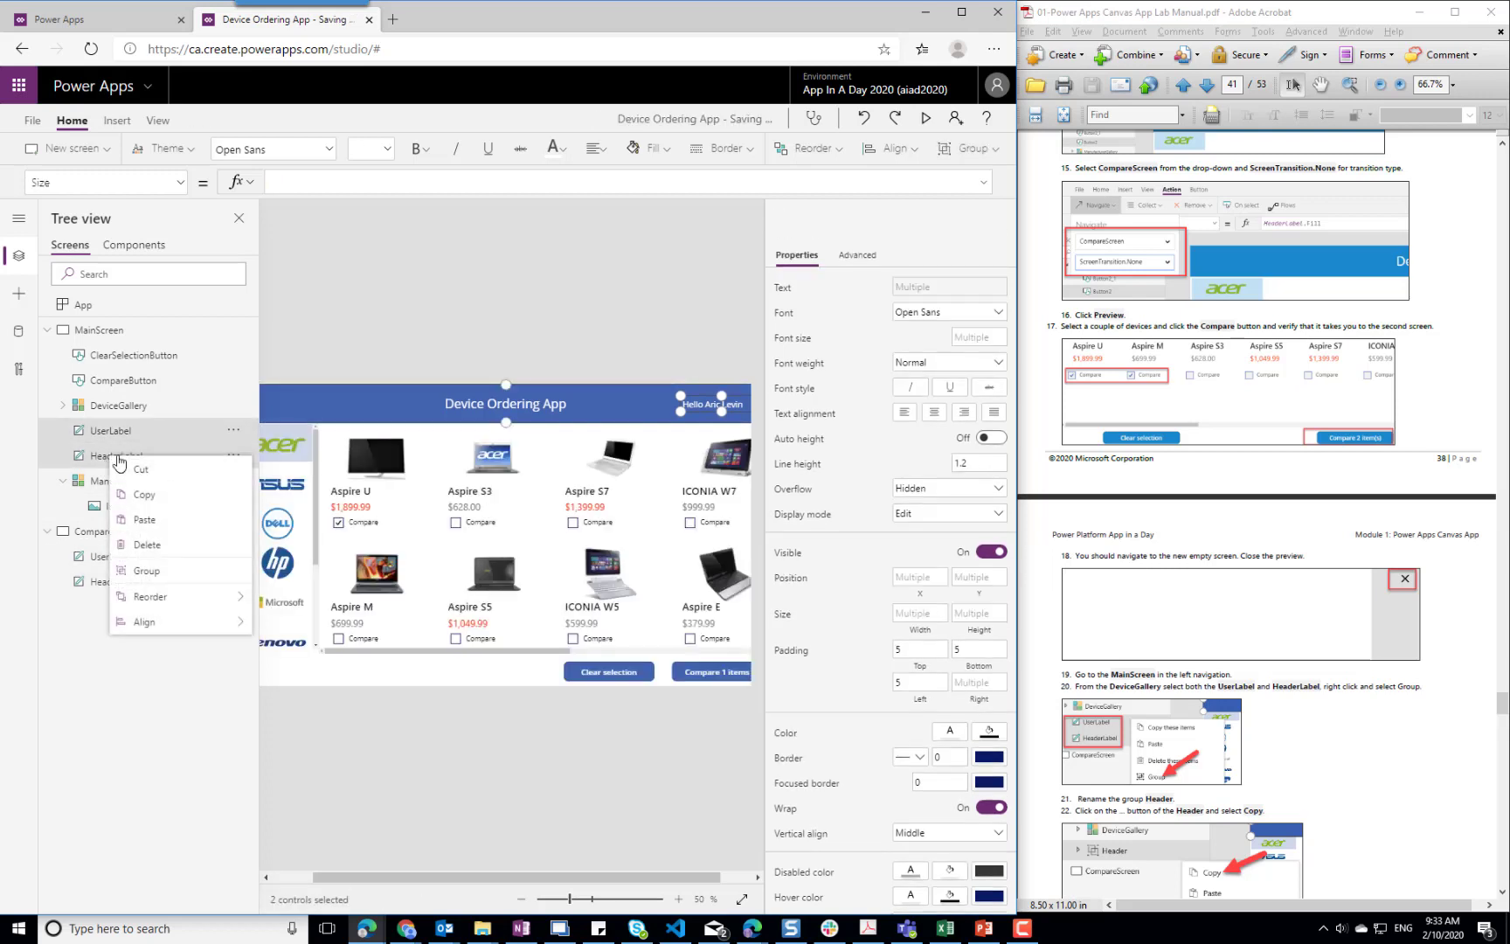
pyautogui.click(169, 573)
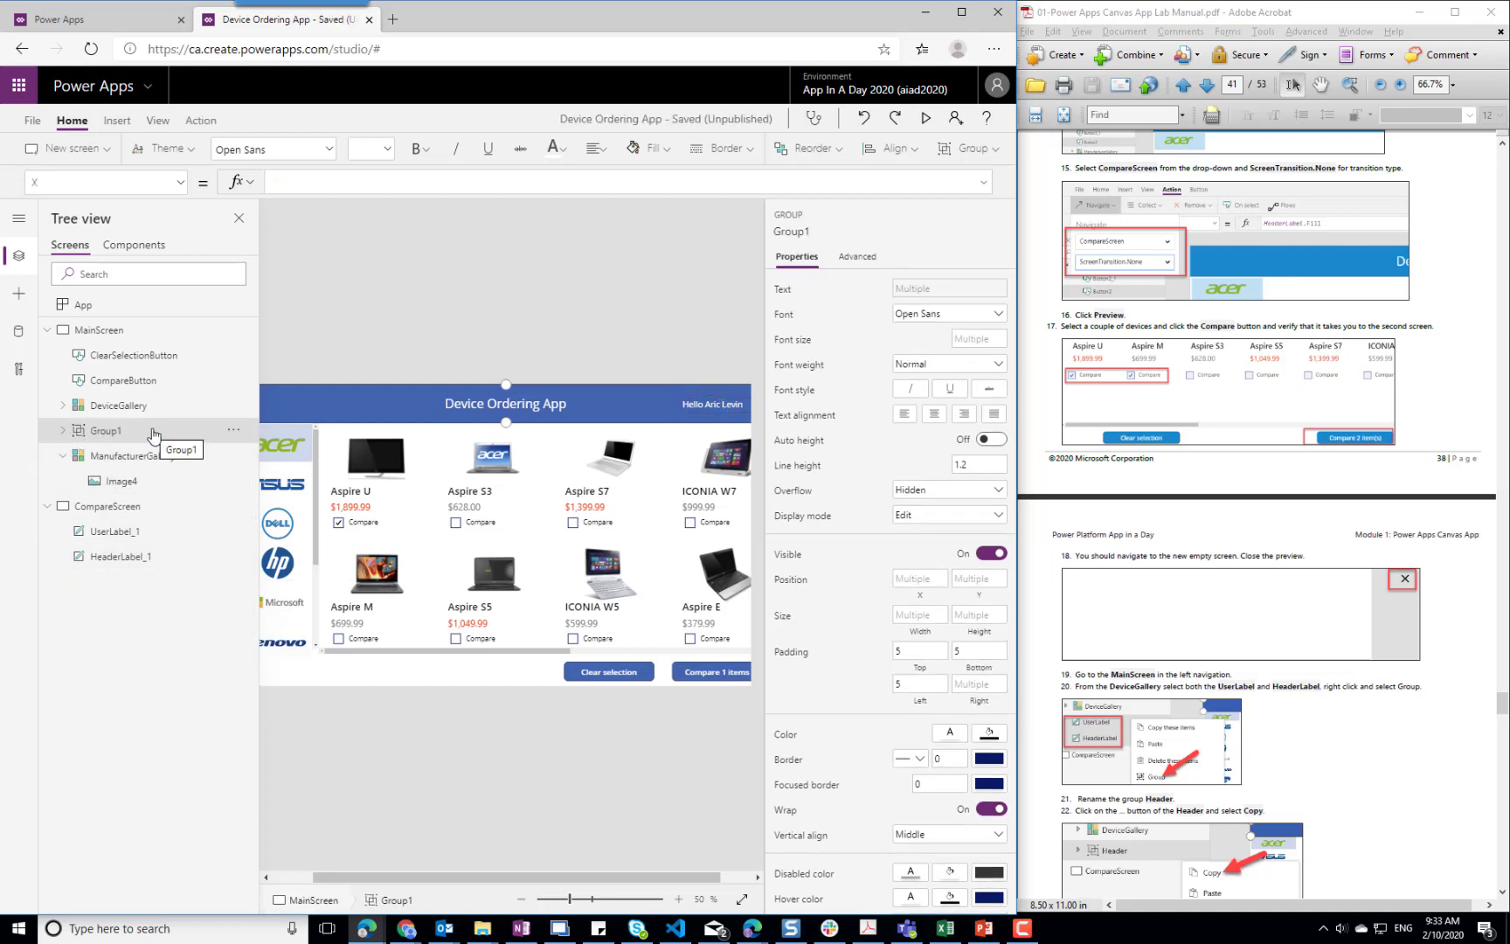
pyautogui.click(233, 430)
pyautogui.click(266, 559)
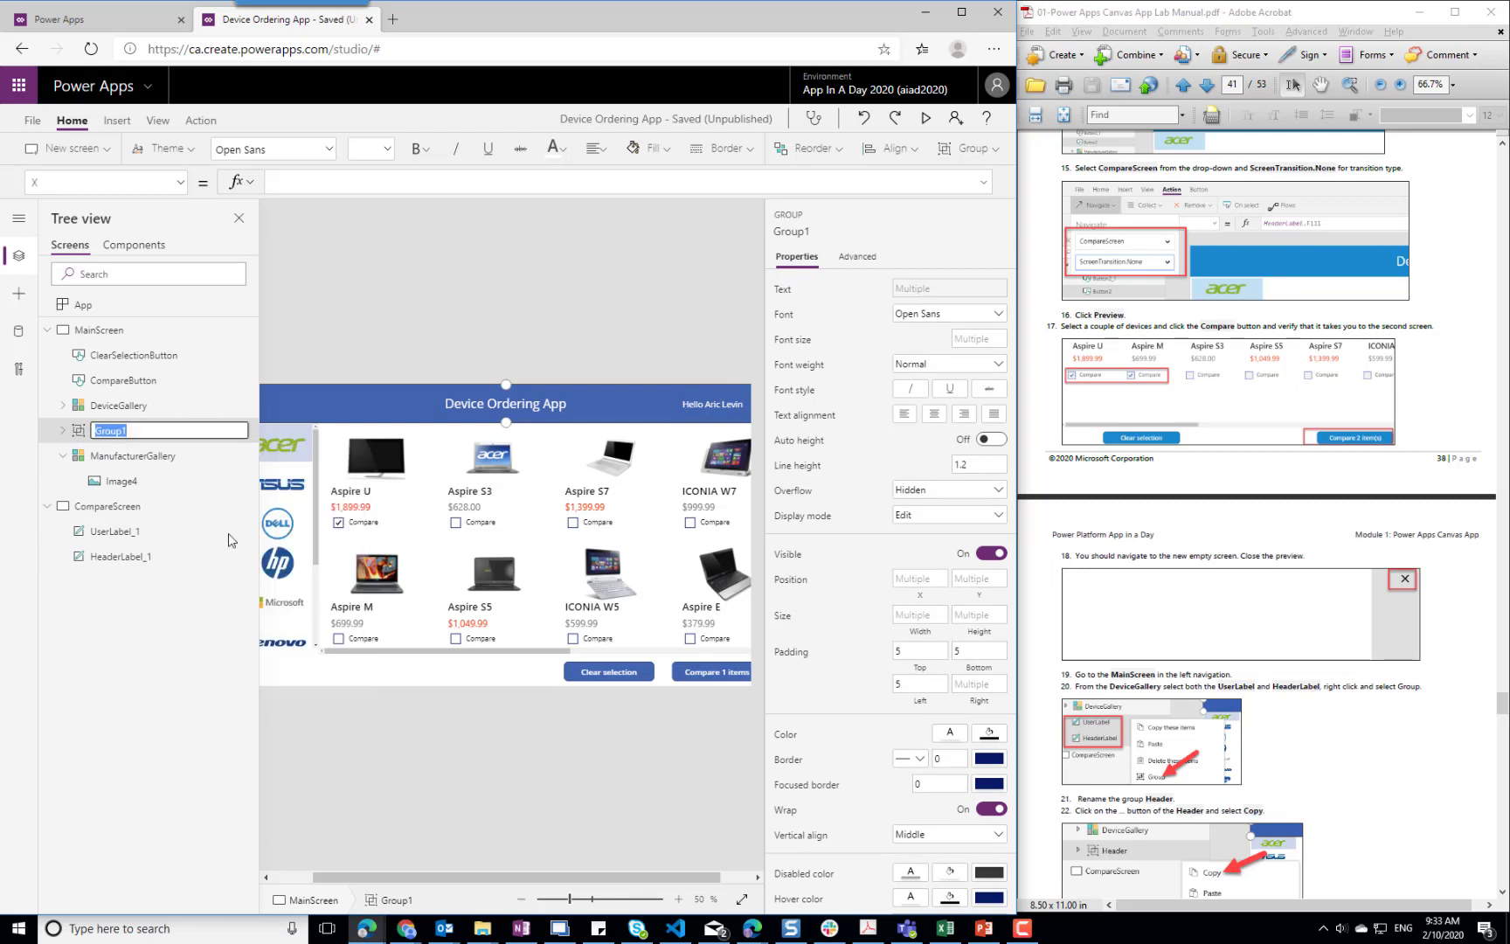
pyautogui.write('Header')
# Delete the ungrouped UserLabel_1 and HeaderLabel_1 copies from CompareScreen
pyautogui.click(115, 531)
pyautogui.keyDown('ctrl'); pyautogui.click(144, 557); pyautogui.keyUp('ctrl')
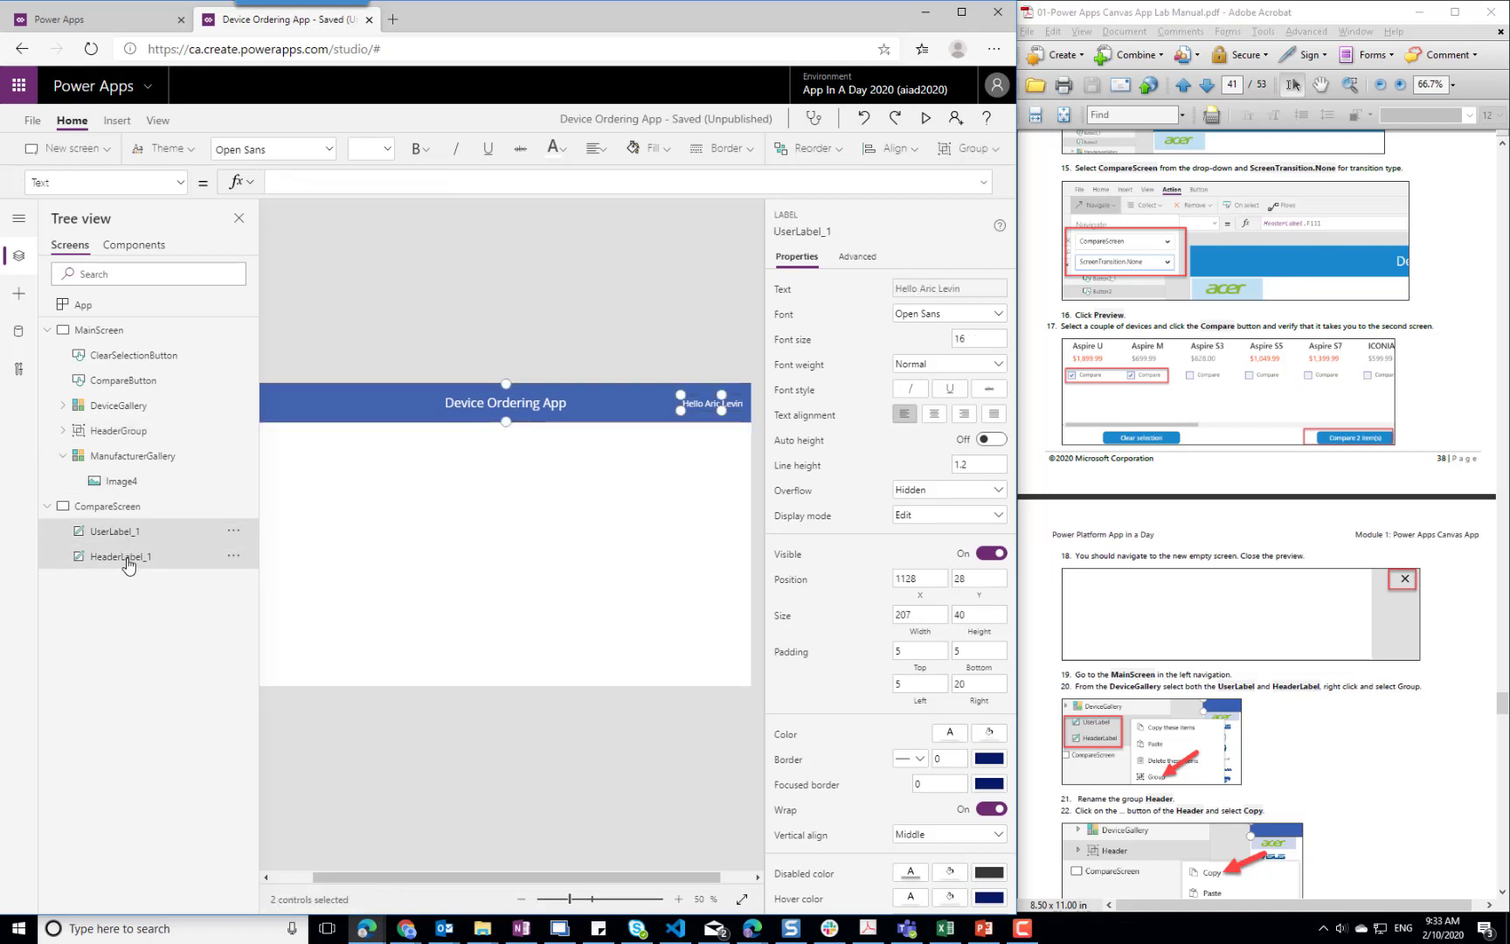
pyautogui.rightClick(145, 560)
pyautogui.click(180, 654)
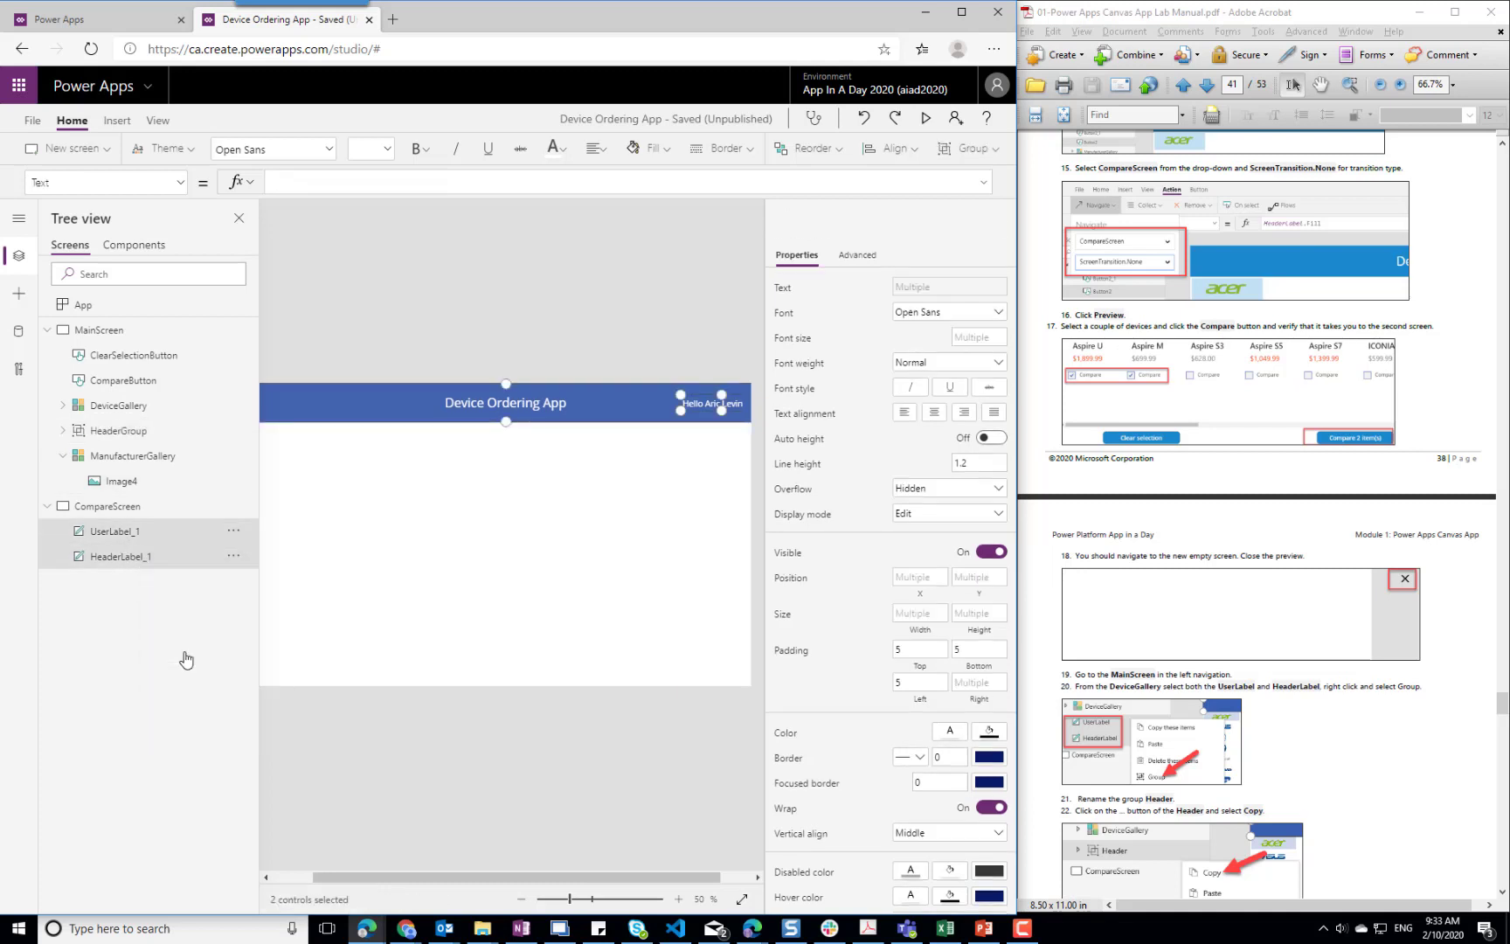
# Copy HeaderGroup from MainScreen and paste it into CompareScreen
pyautogui.rightClick(109, 433)
pyautogui.click(167, 481)
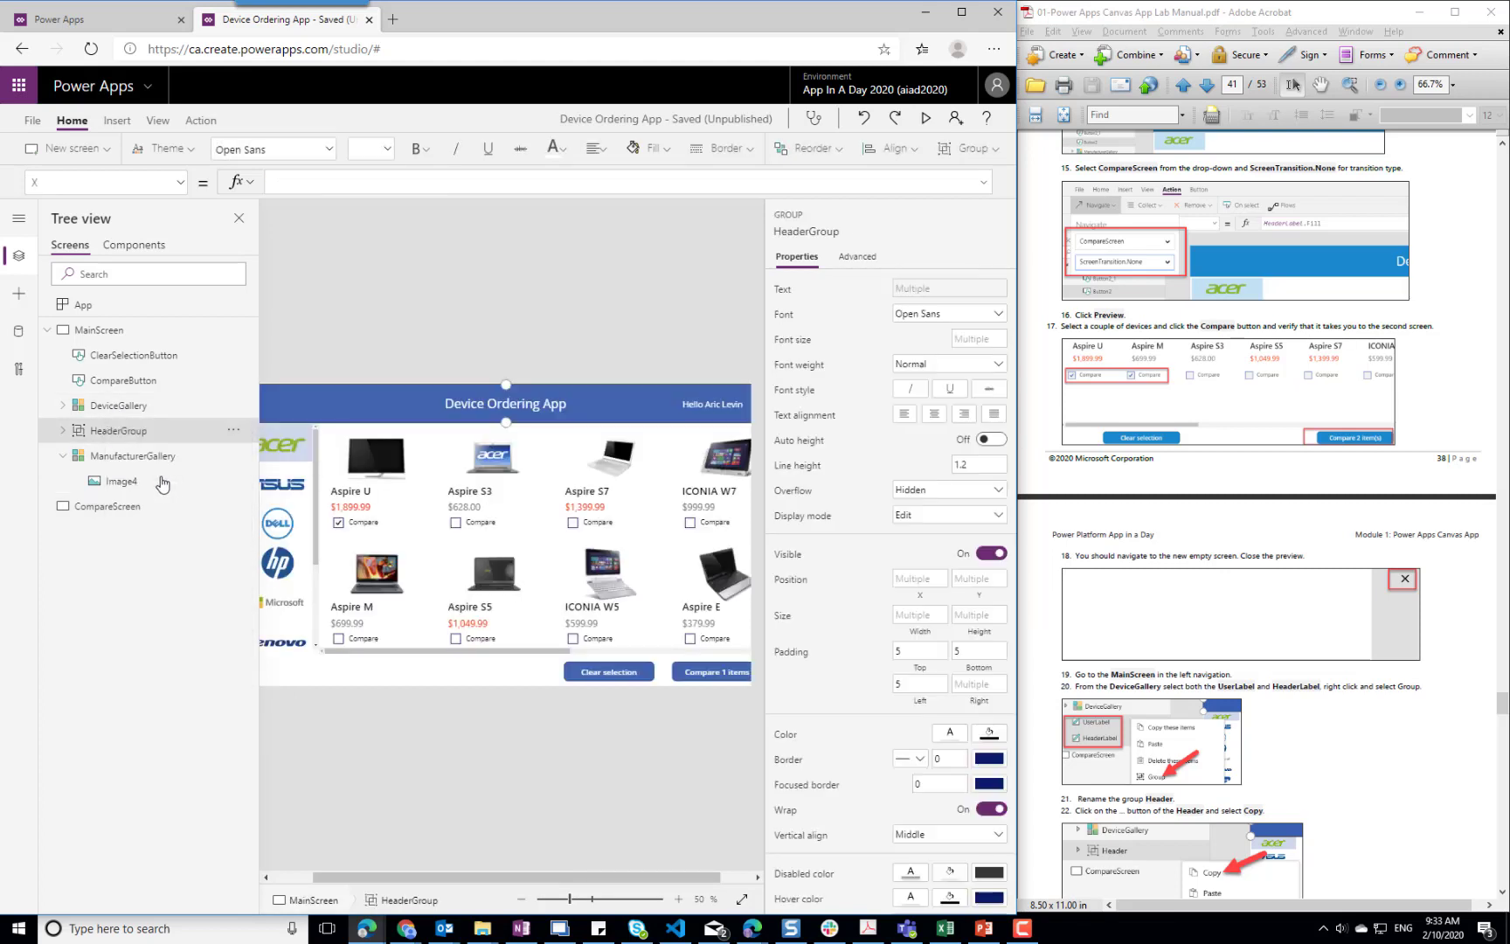
pyautogui.rightClick(107, 507)
pyautogui.click(151, 557)
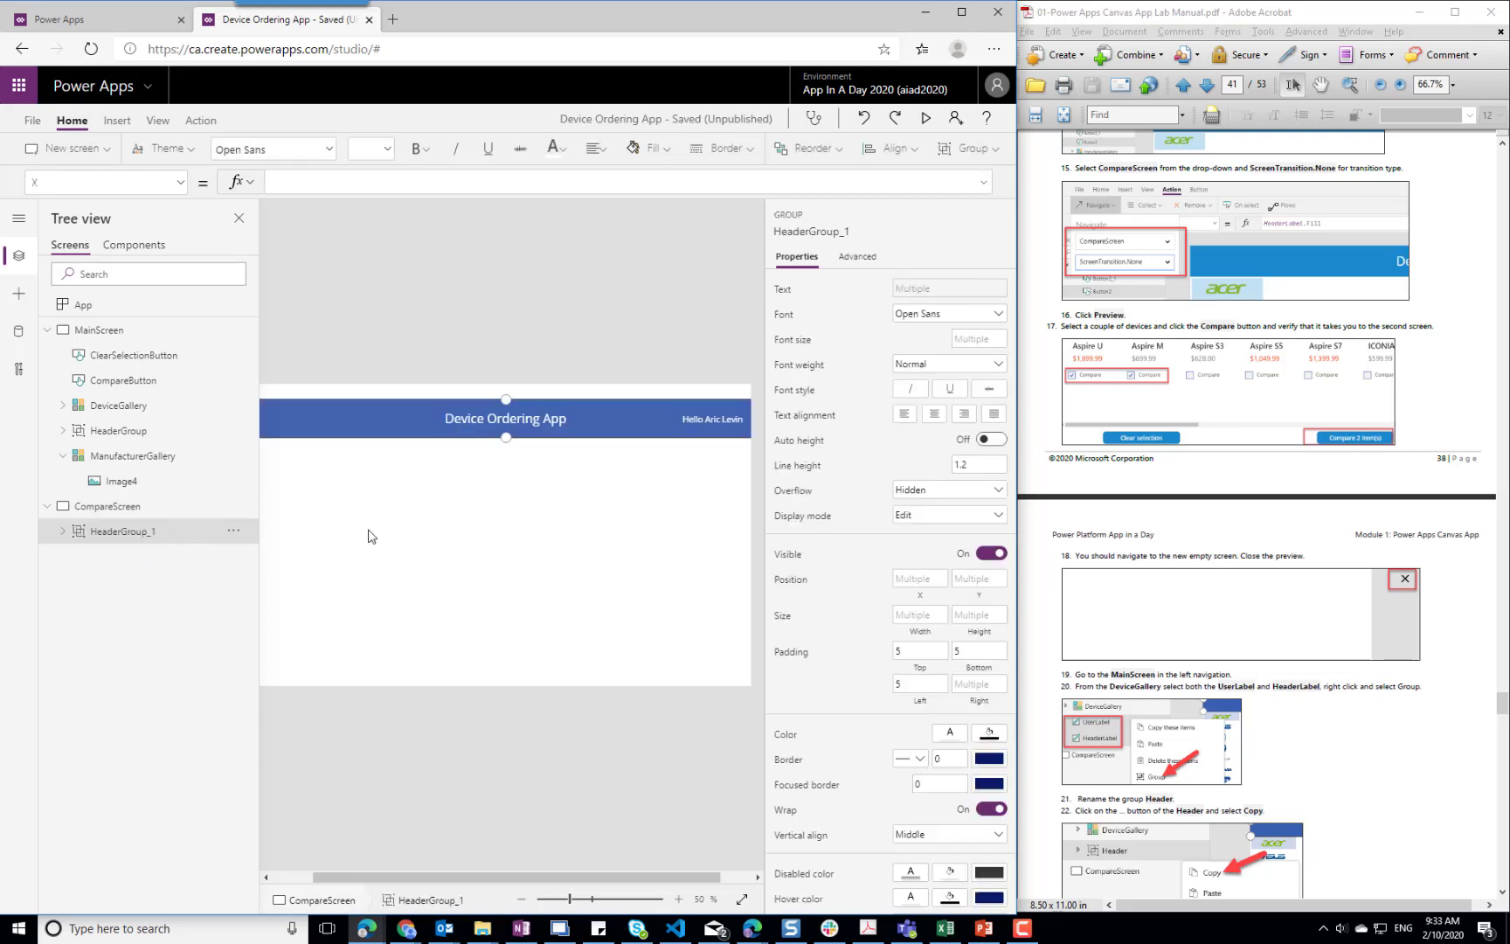
# Move CompareScreen's header label flush with the screen's upper edge and shift the user label up into the banner
pyautogui.moveTo(400, 430); pyautogui.dragTo(399, 407)
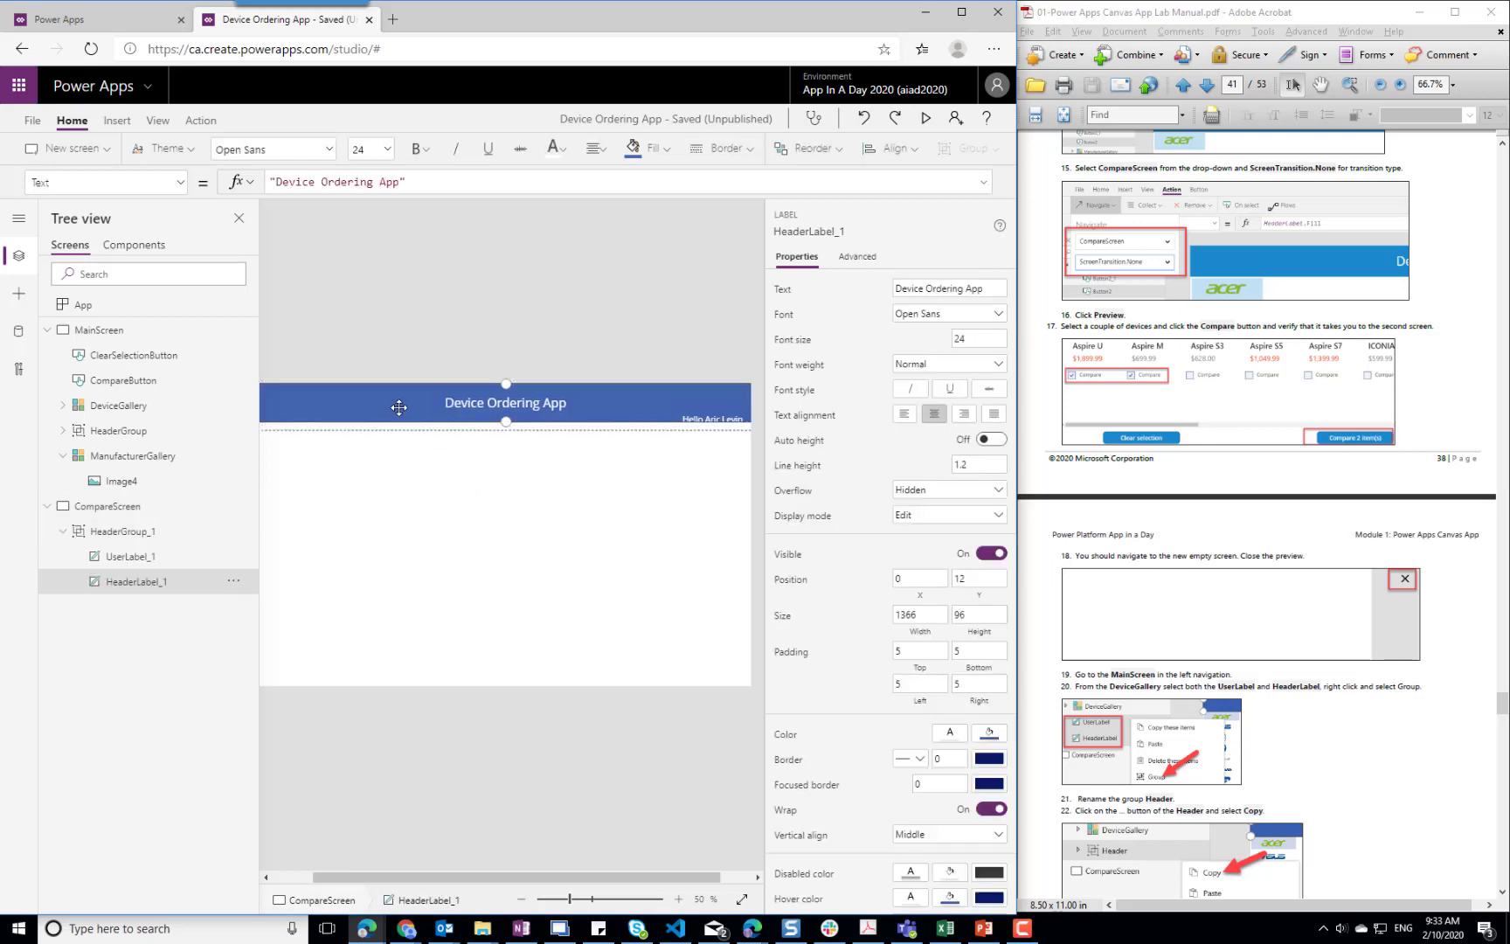
pyautogui.click(409, 494)
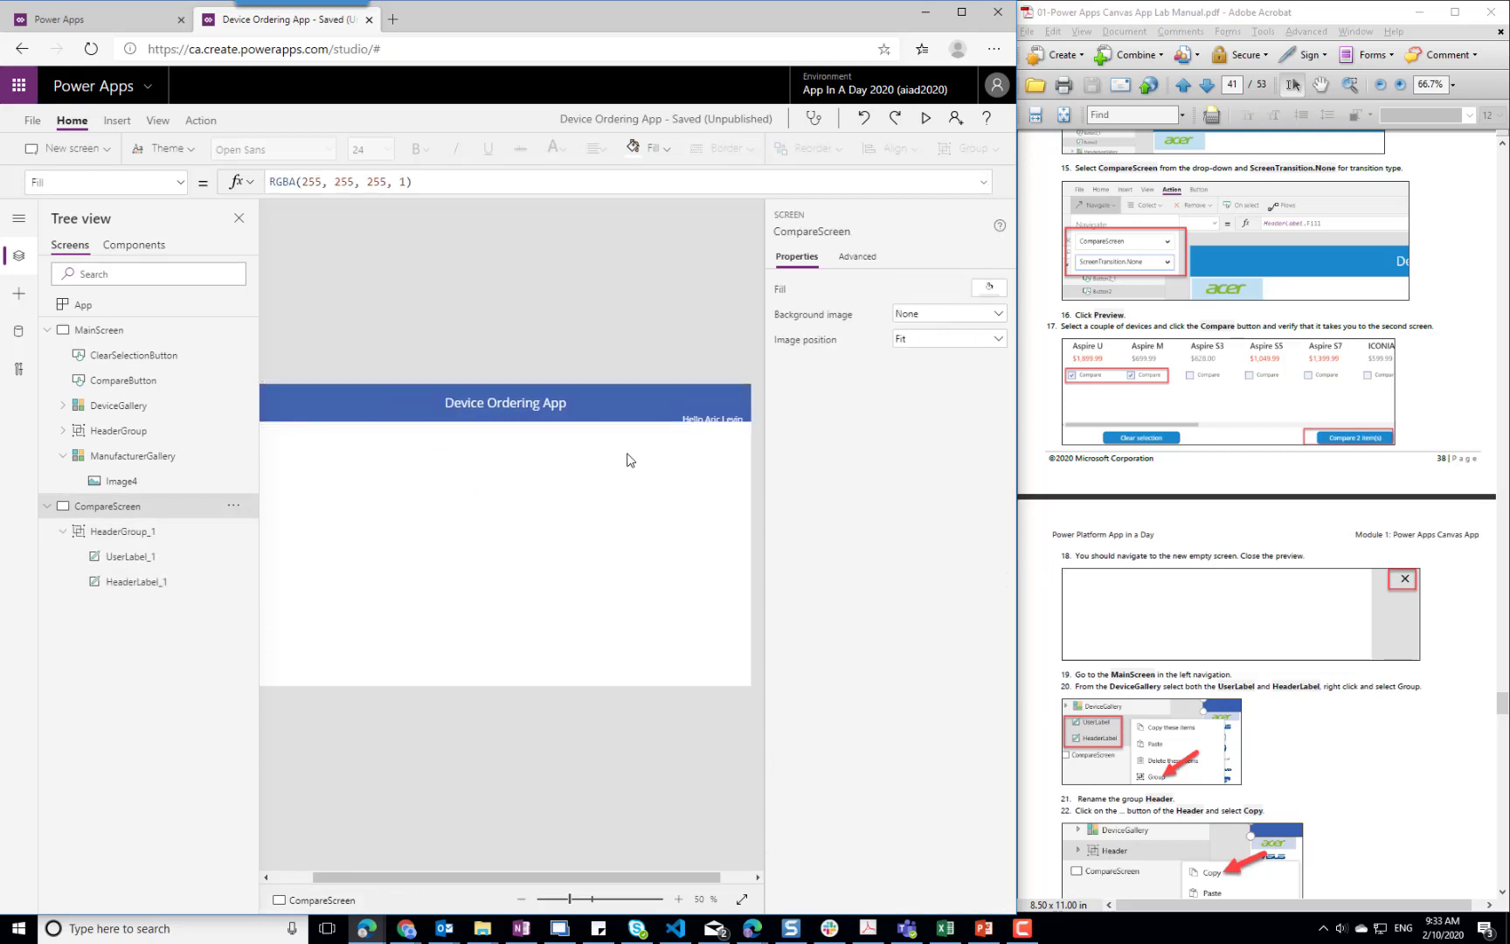
pyautogui.click(710, 423)
pyautogui.click(714, 417)
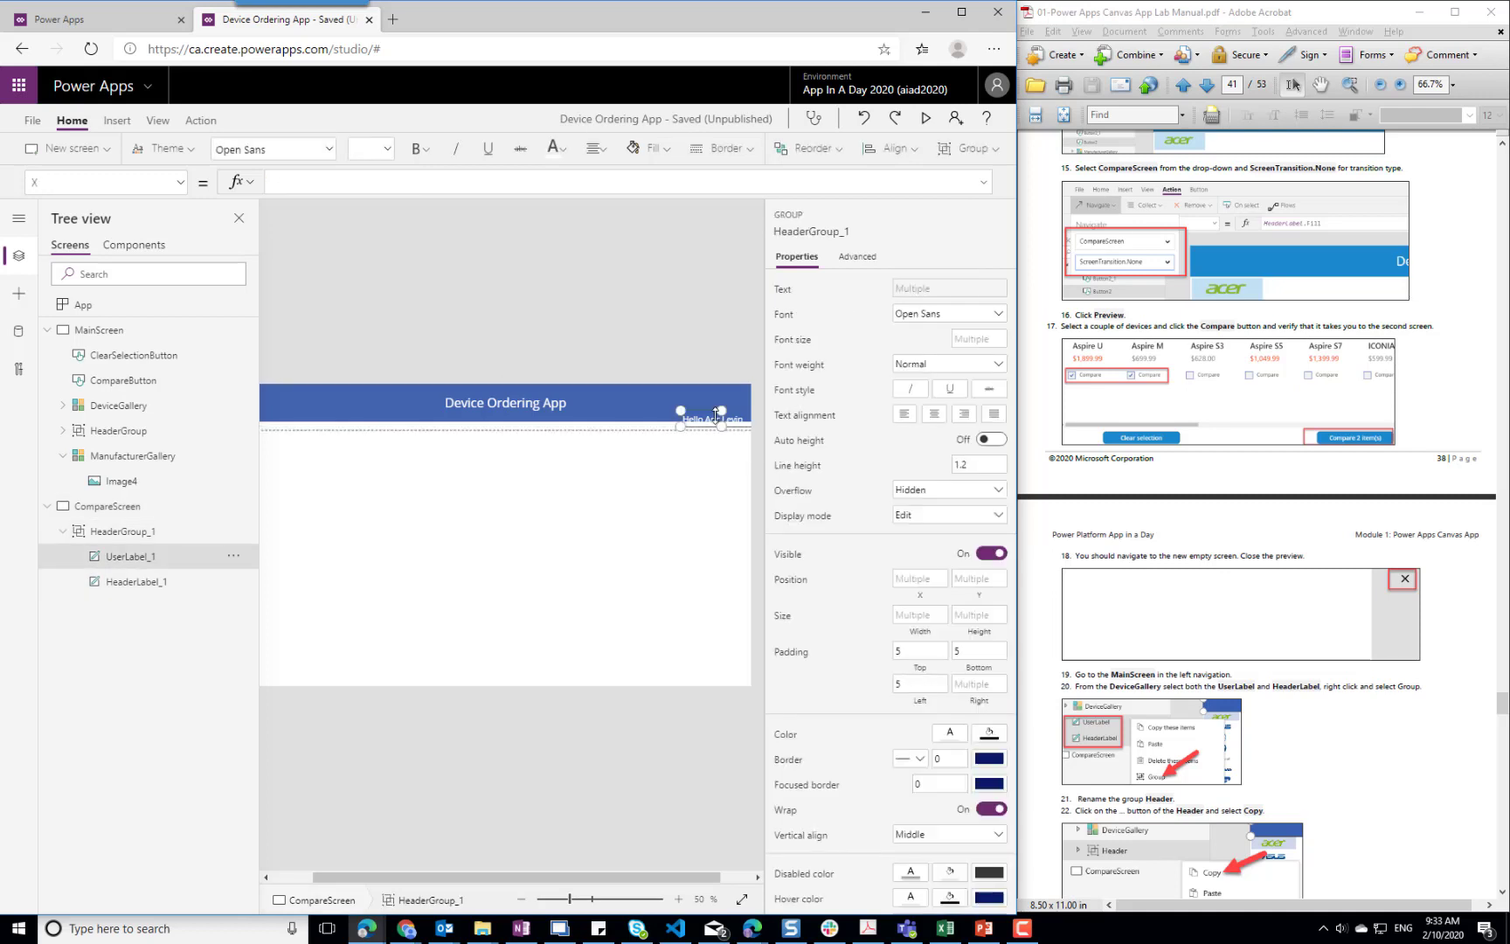
pyautogui.press('Up')
pyautogui.press('Up')
pyautogui.press('Up')
pyautogui.press('Up')
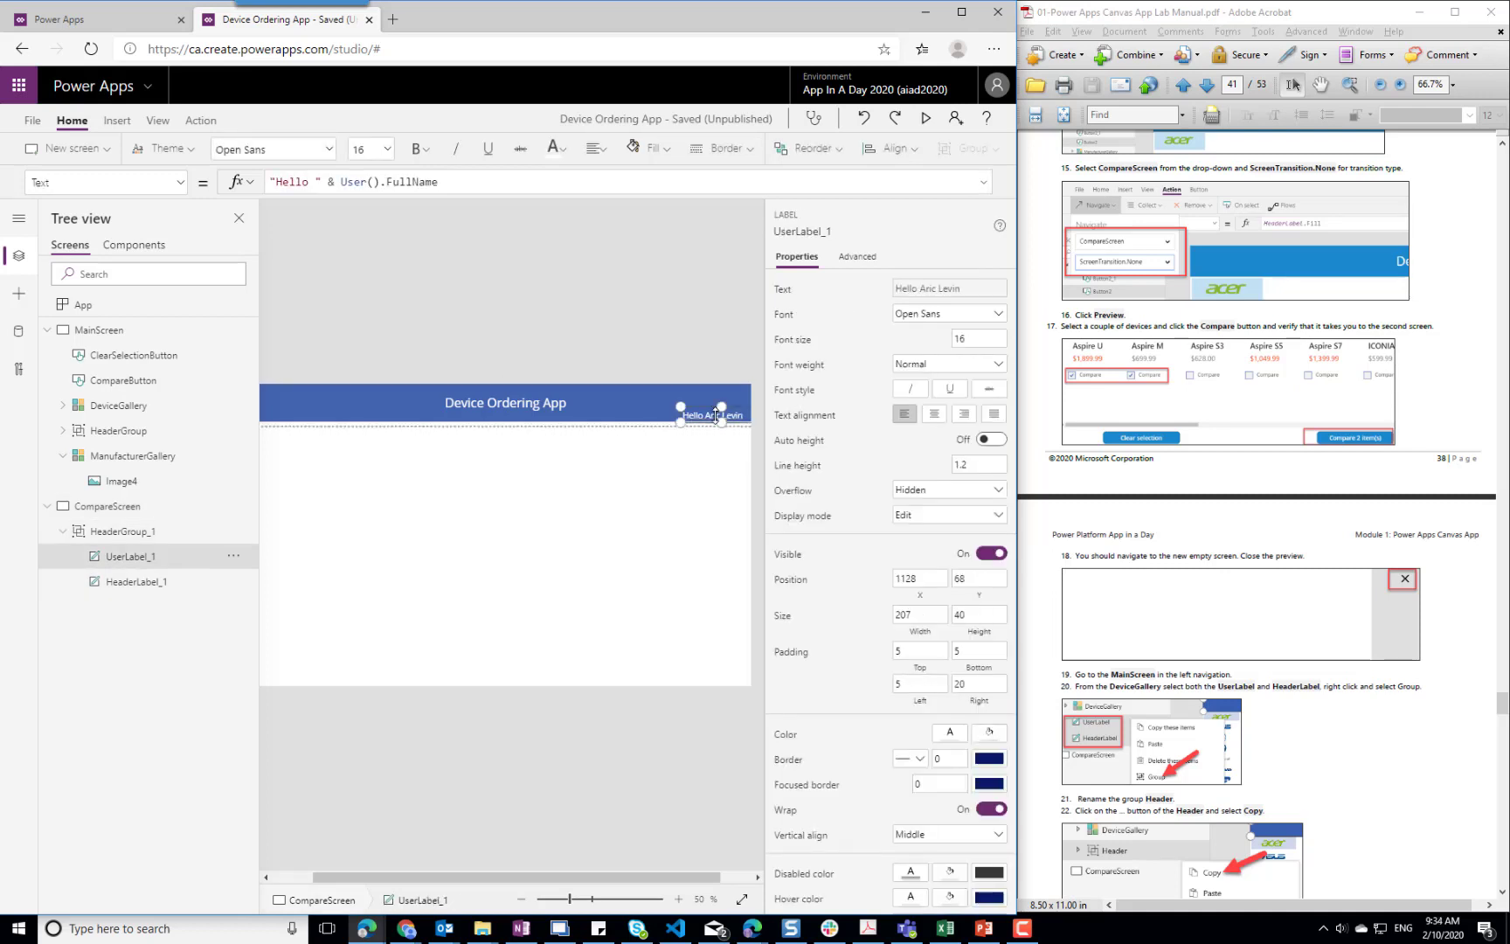
pyautogui.click(599, 489)
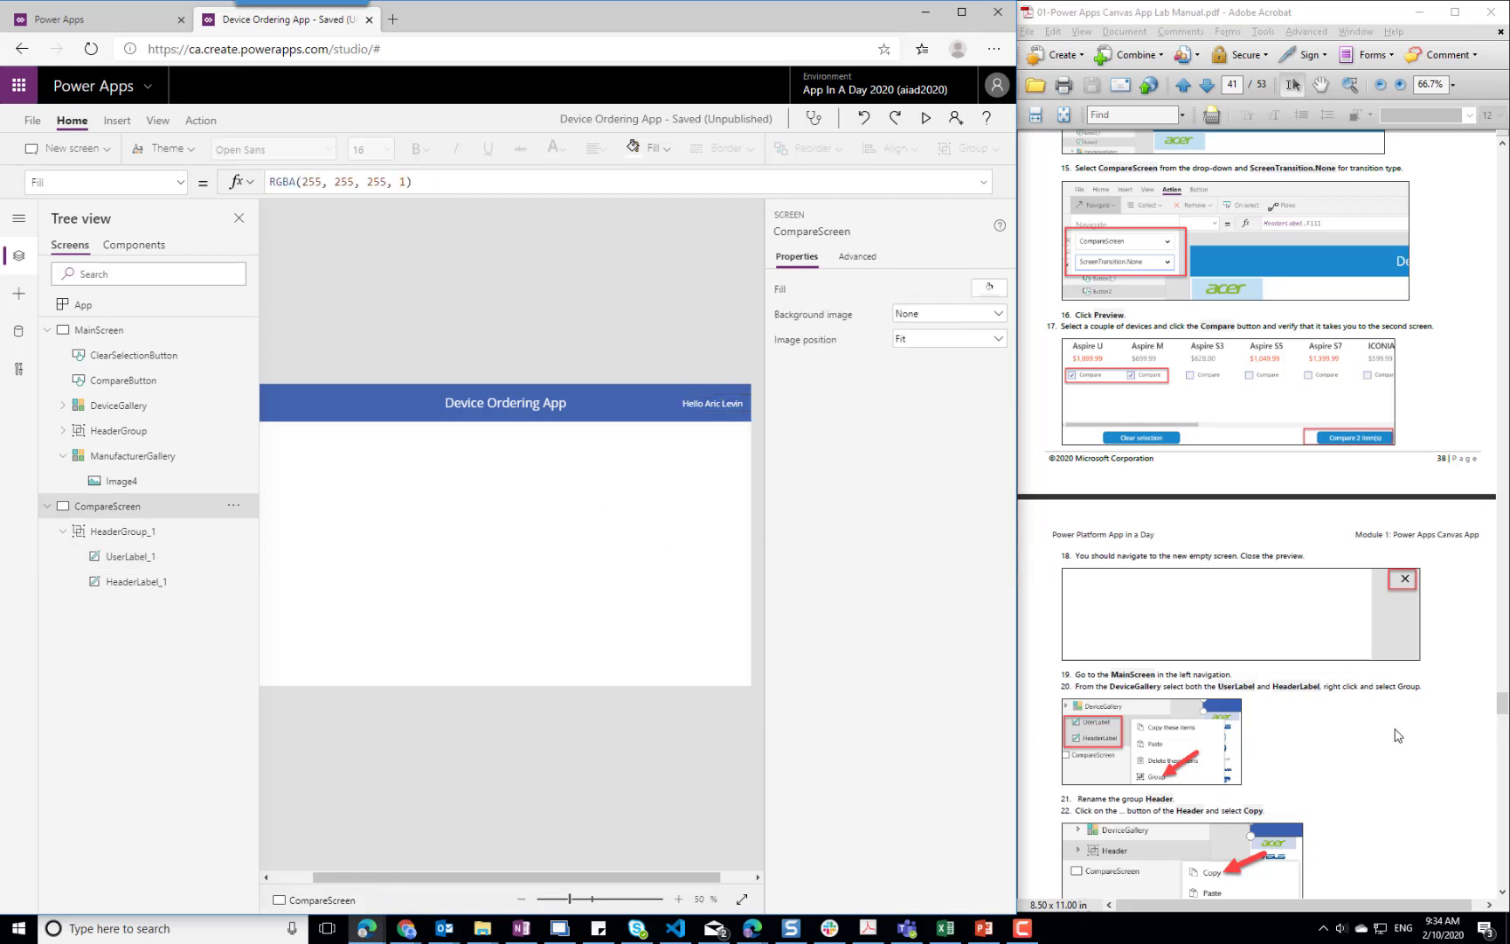
# Follow the manual's next steps and copy DeviceGallery from MainScreen into CompareScreen
pyautogui.scroll(-3, 1371, 756)
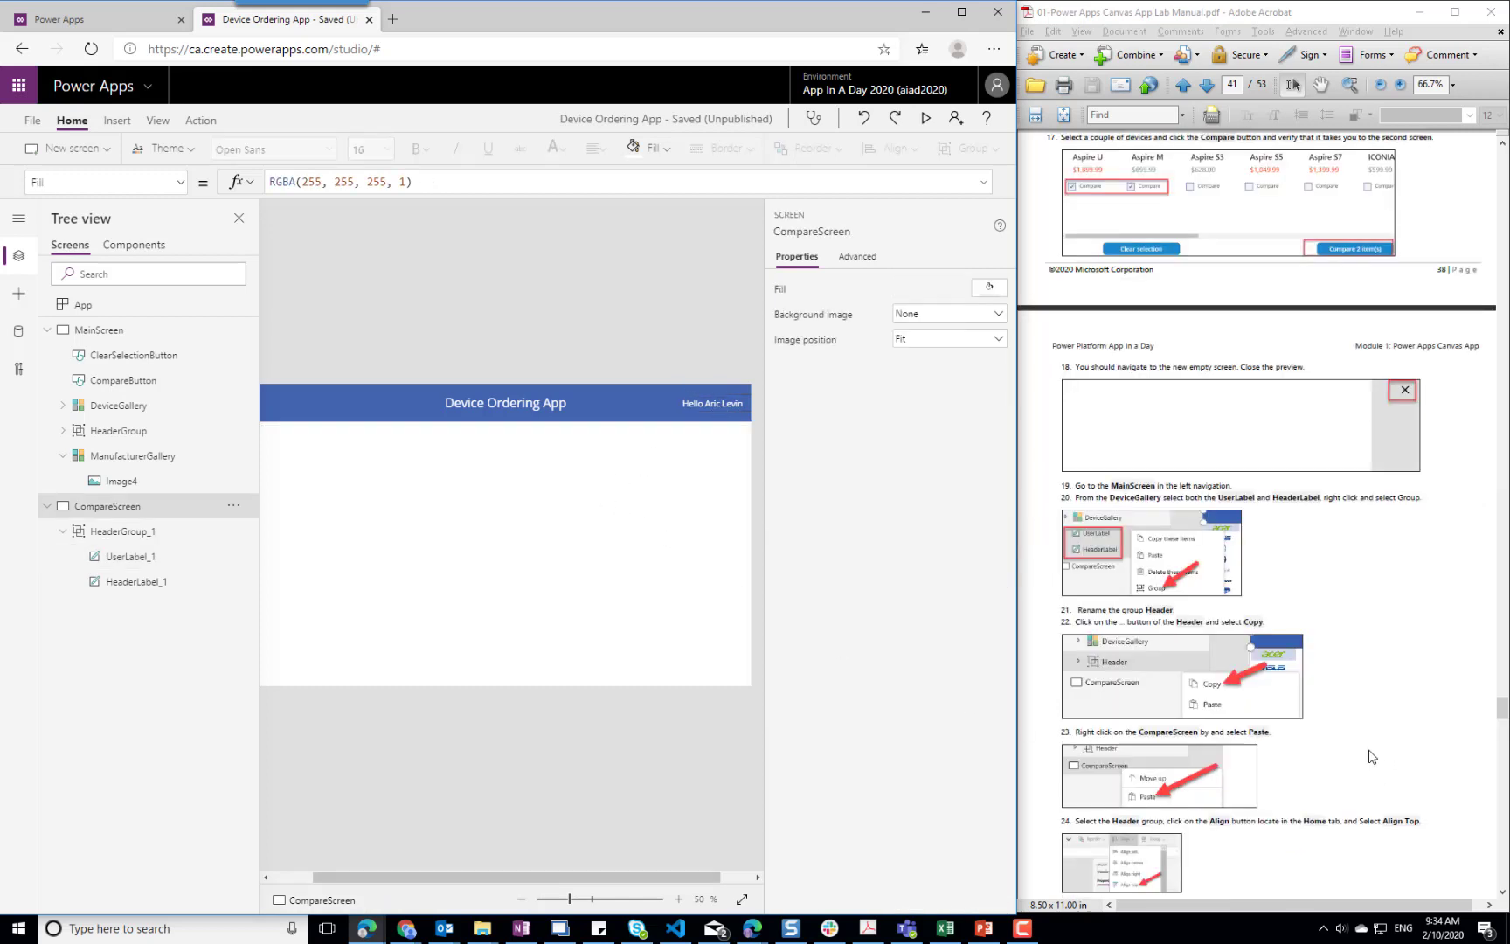
pyautogui.scroll(-3, 1371, 757)
pyautogui.scroll(-3, 1371, 757)
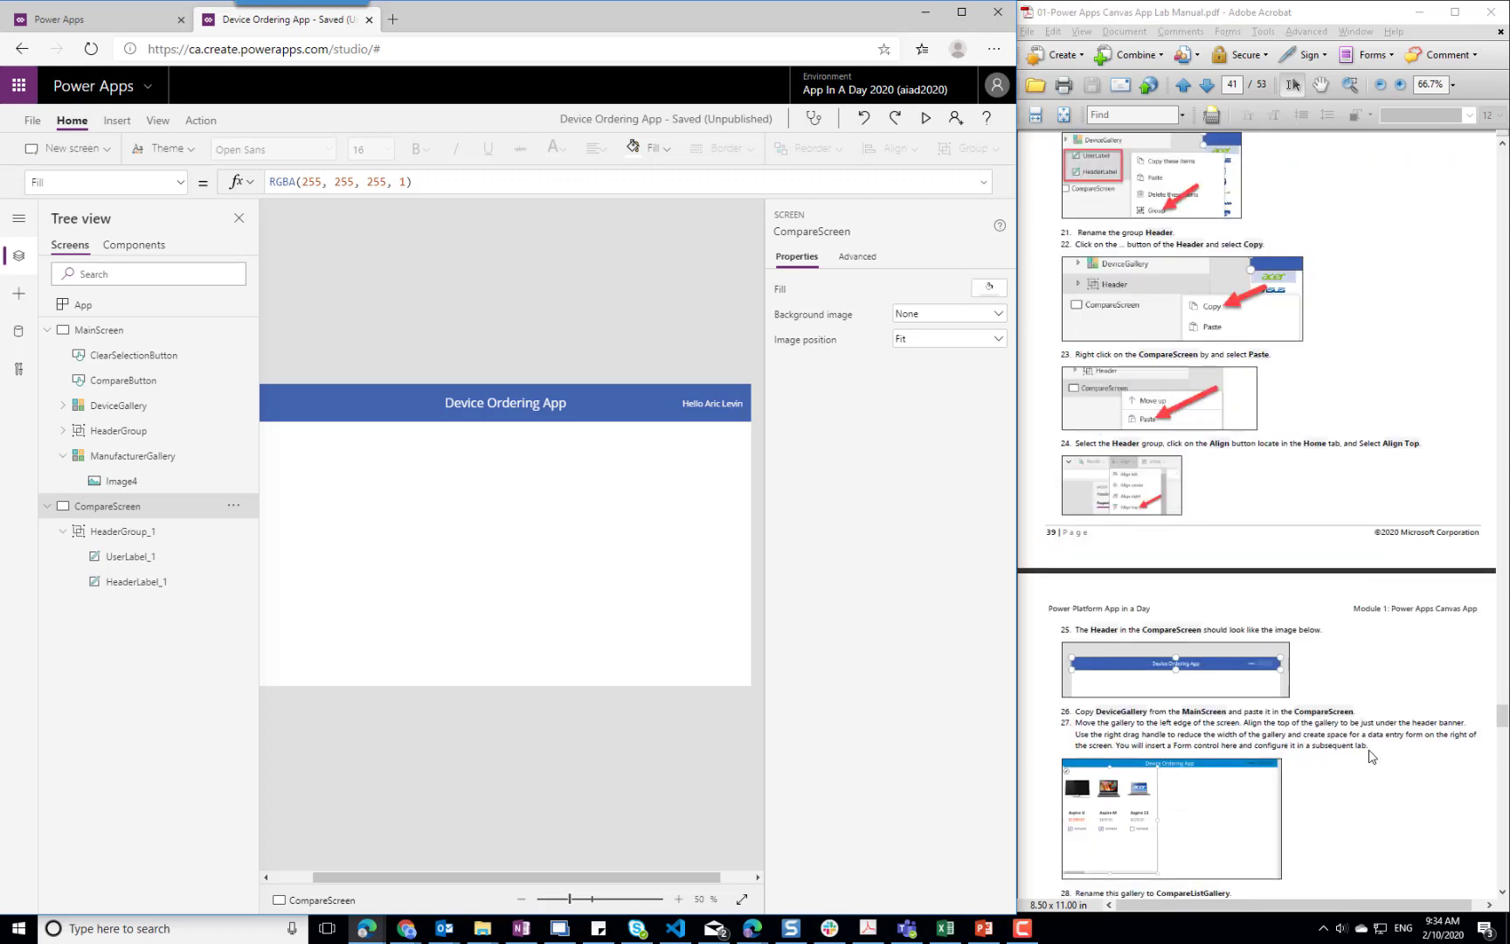
pyautogui.click(106, 415)
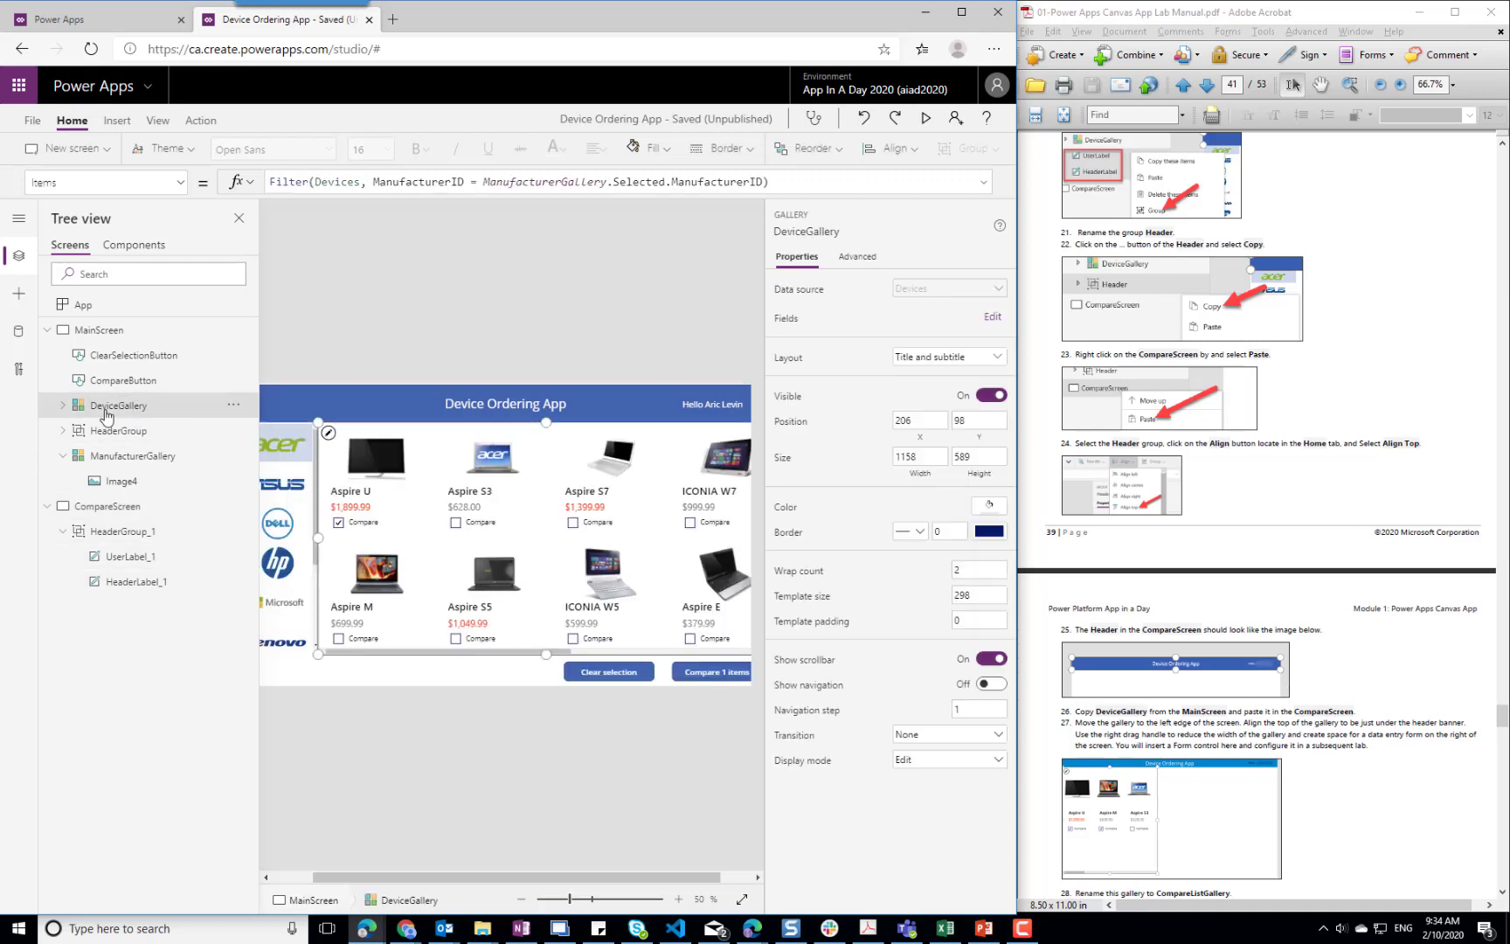
pyautogui.rightClick(106, 411)
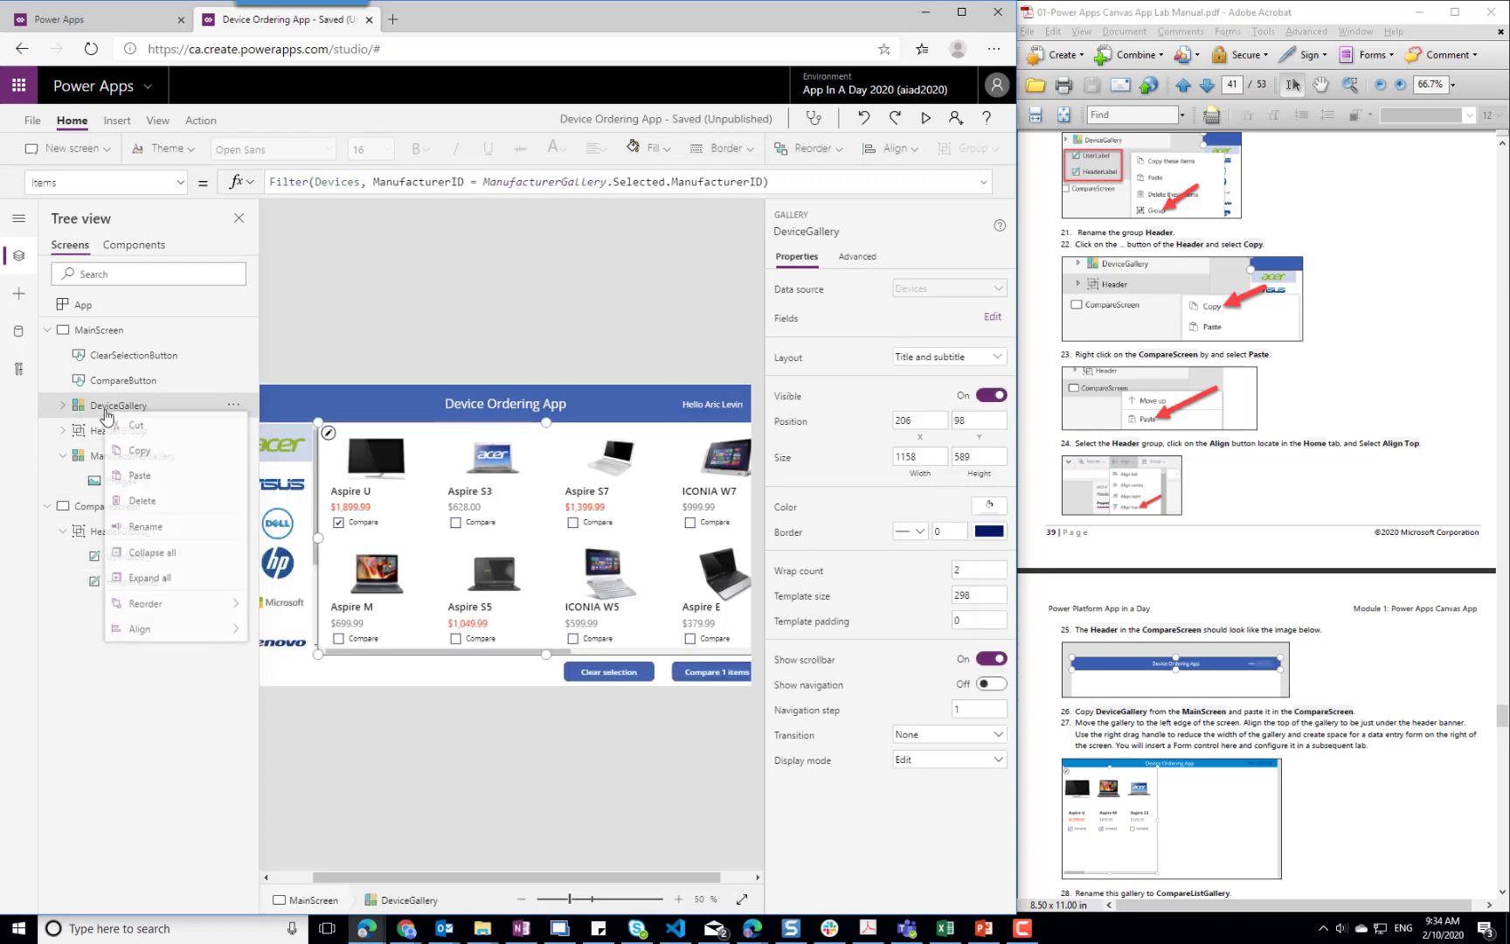
pyautogui.click(142, 454)
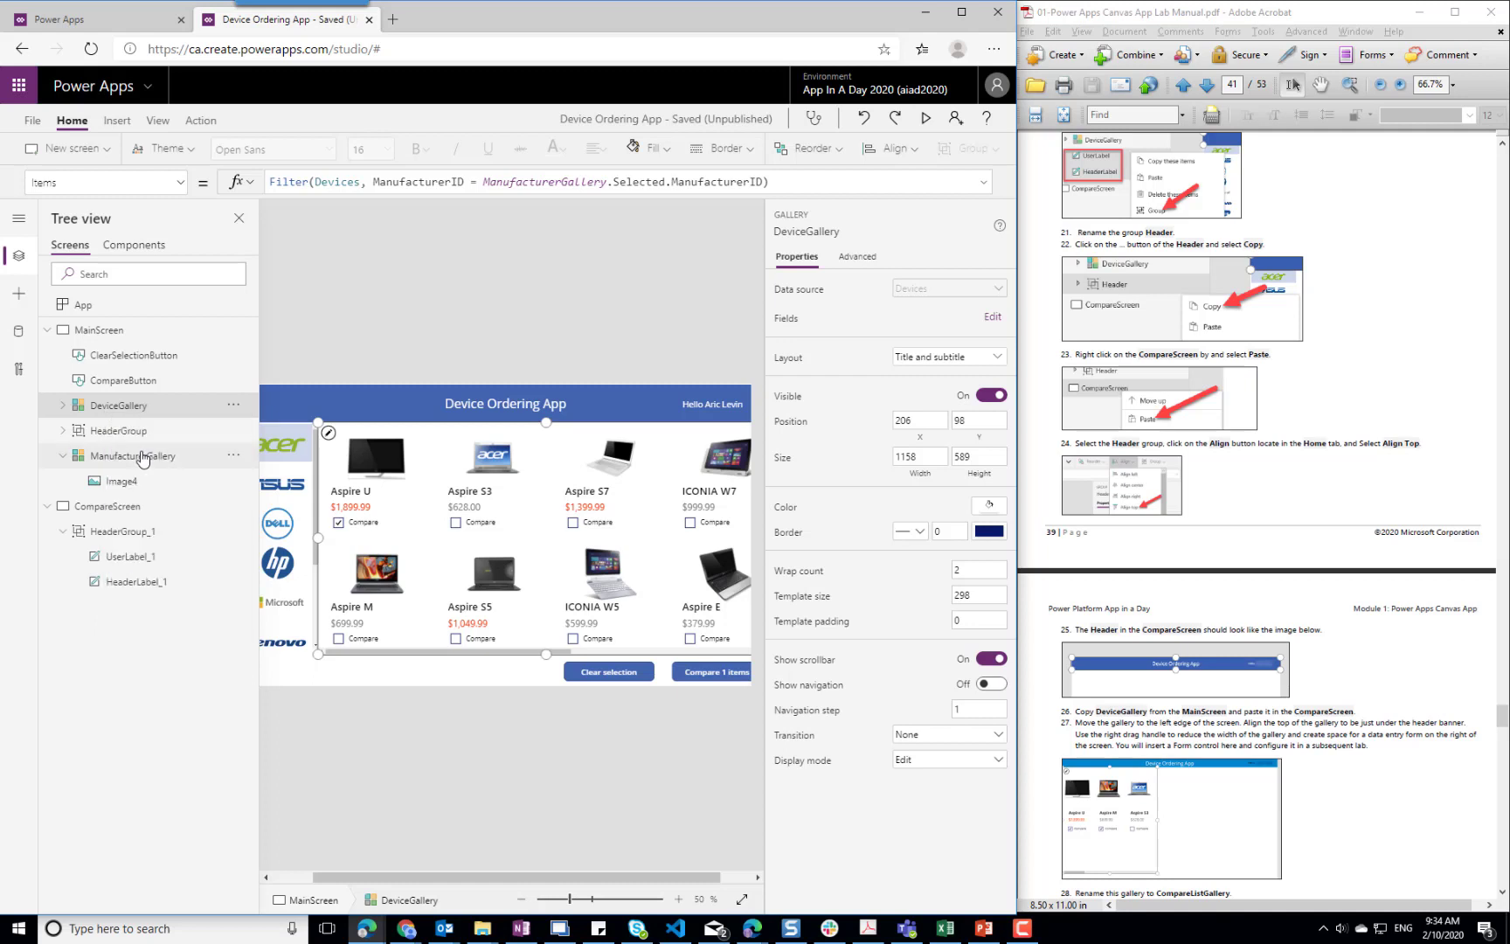
pyautogui.click(103, 510)
pyautogui.rightClick(103, 510)
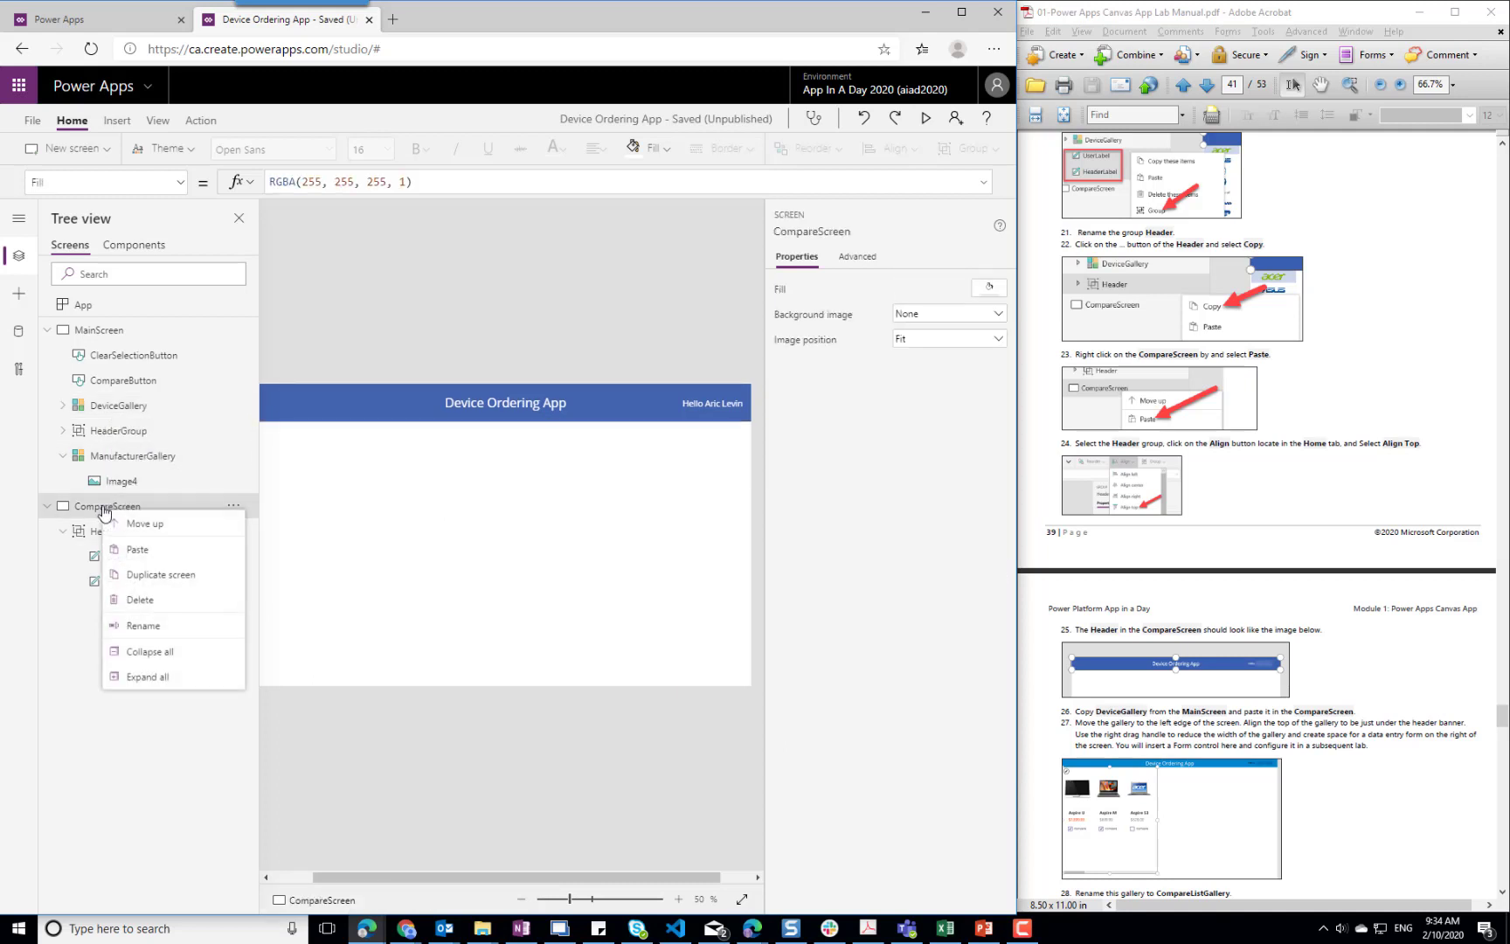
pyautogui.click(150, 551)
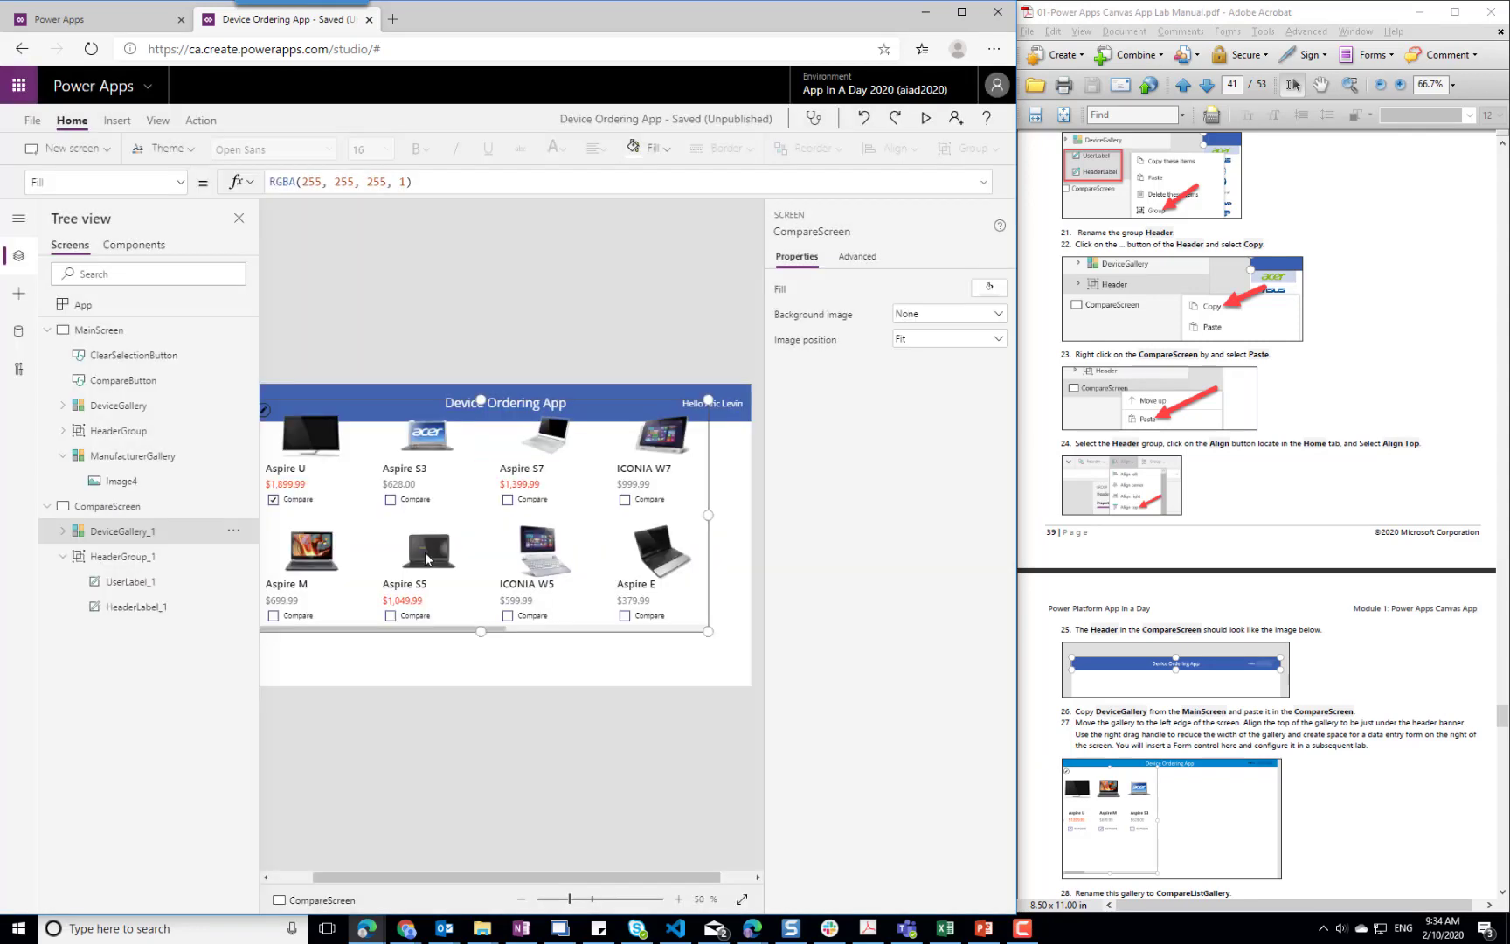
# Fit the pasted gallery just under the header at X 56, Y 96 with a width of 1248, and set its wrap count to 1
pyautogui.moveTo(483, 537); pyautogui.dragTo(489, 562)
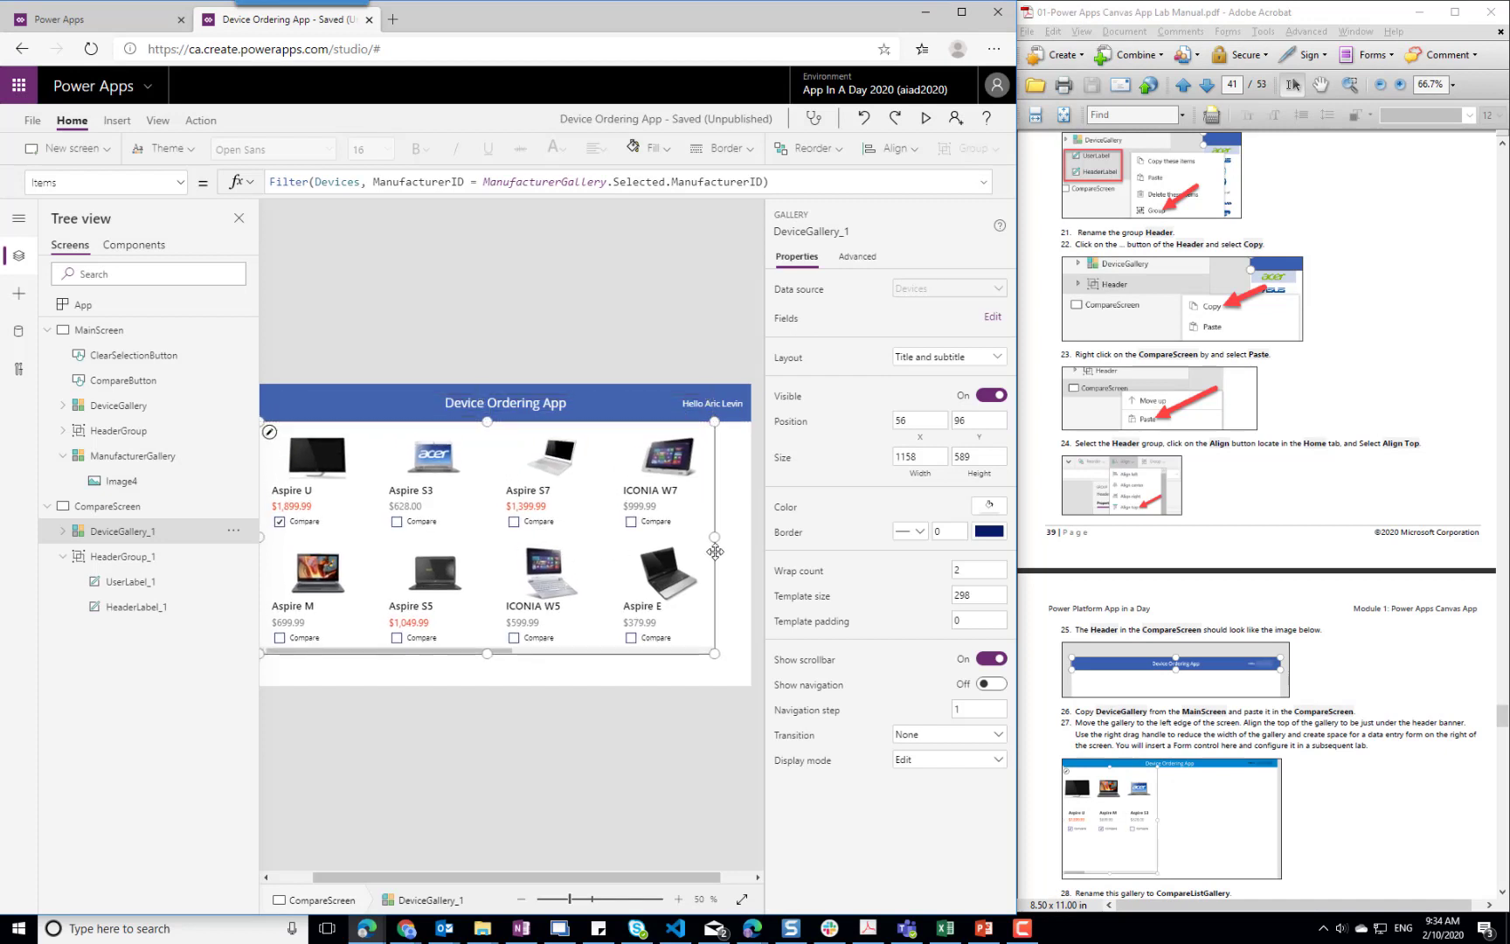
pyautogui.moveTo(715, 538); pyautogui.dragTo(750, 534)
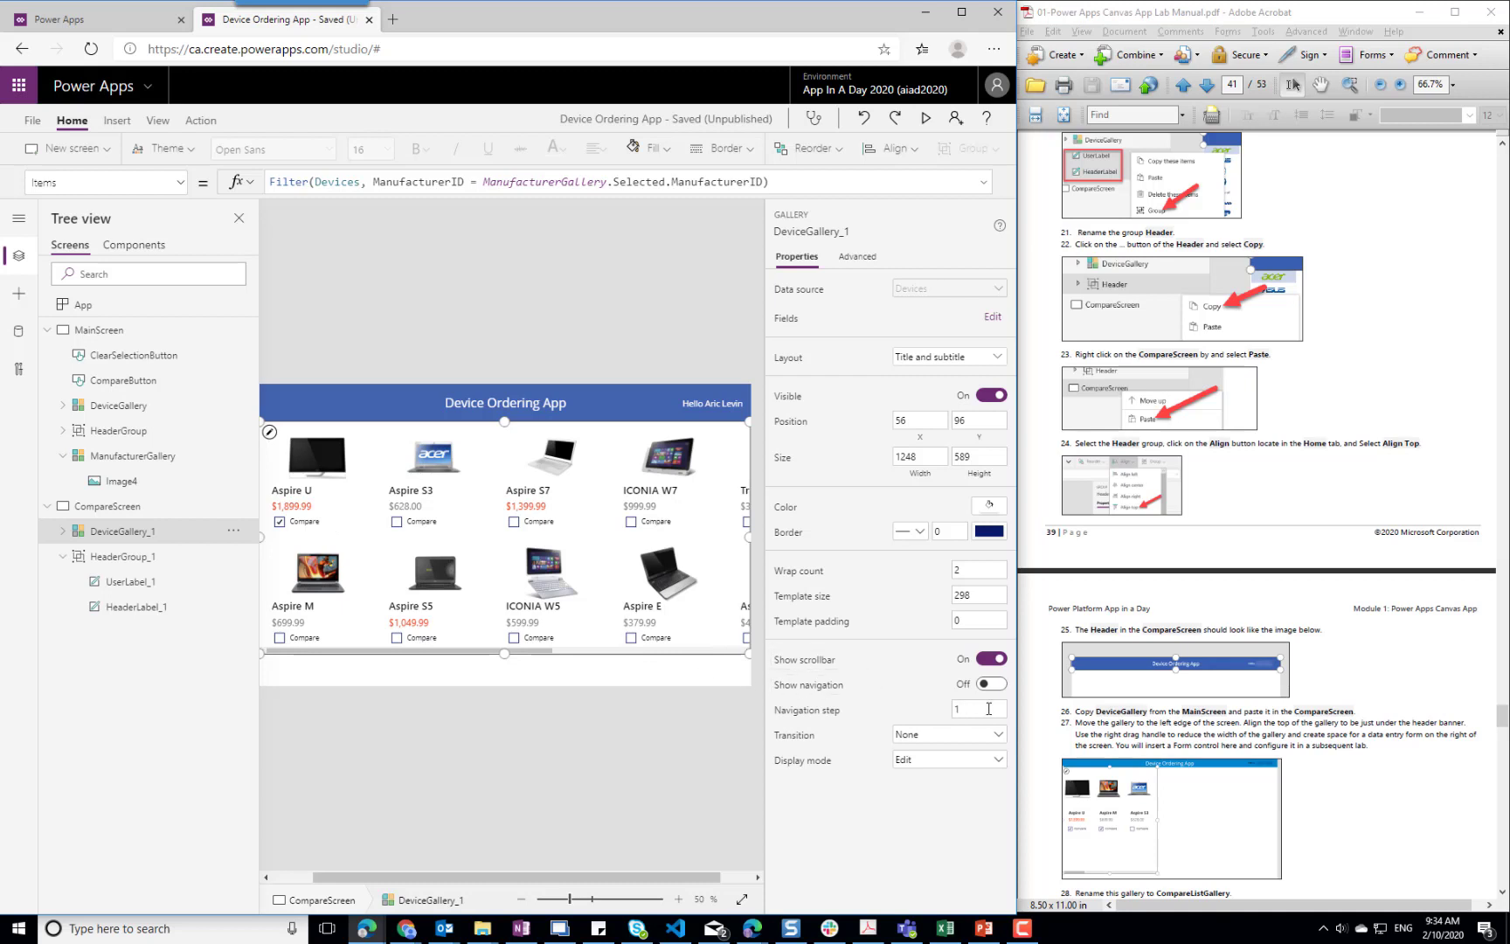
pyautogui.click(970, 573)
pyautogui.click(491, 569)
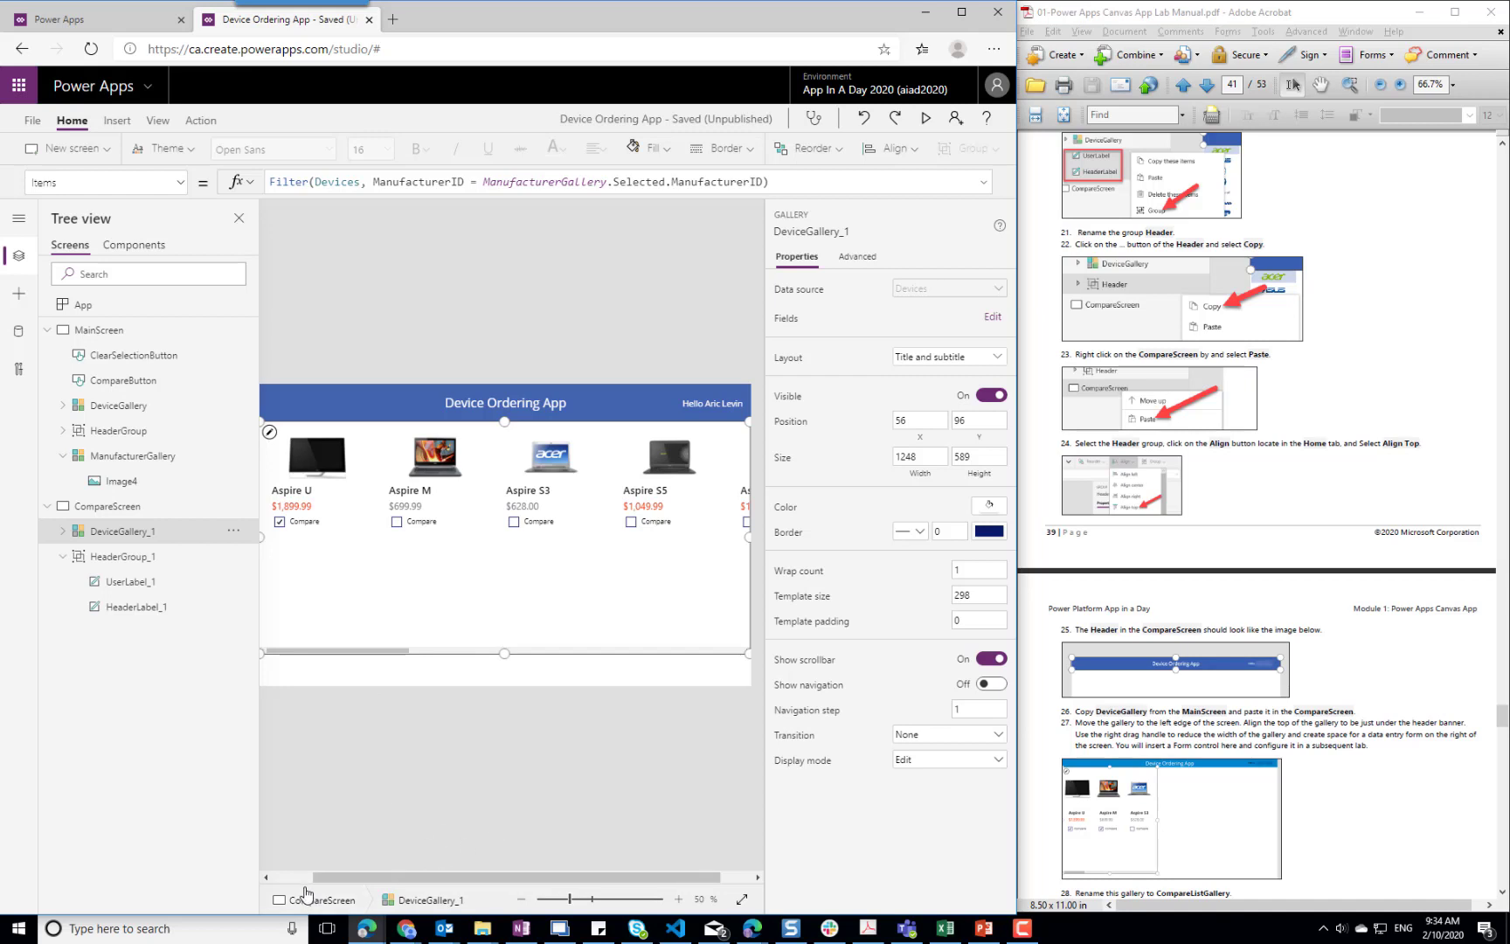
pyautogui.click(297, 879)
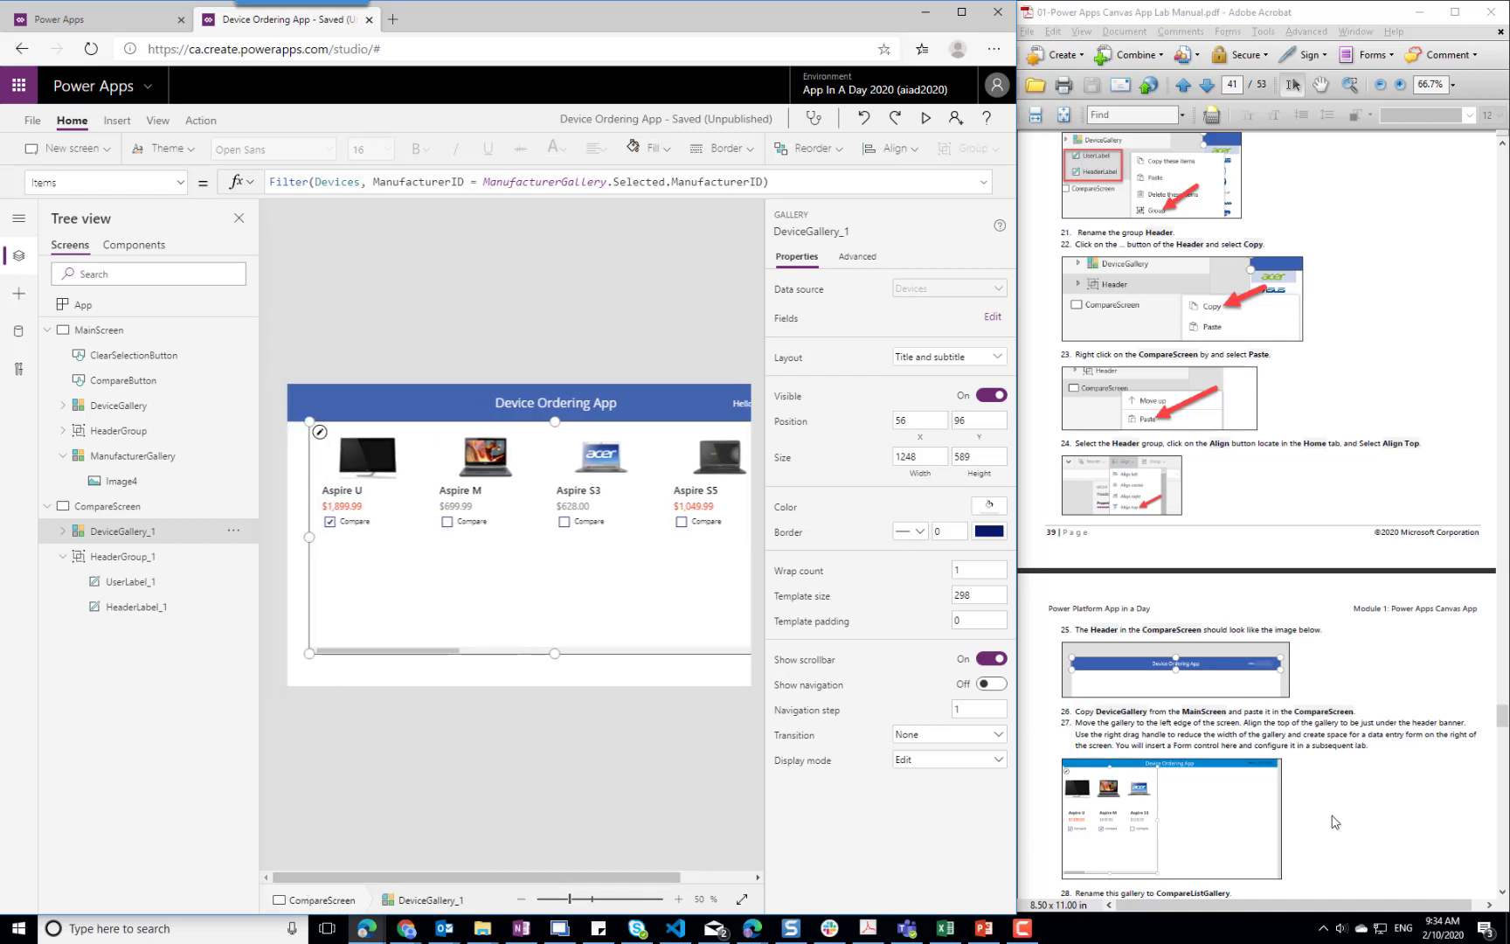
# Extend the pasted gallery to the screen's left edge at X 0, width 1304, and rename it CompareListGallery
pyautogui.moveTo(300, 539); pyautogui.dragTo(278, 539)
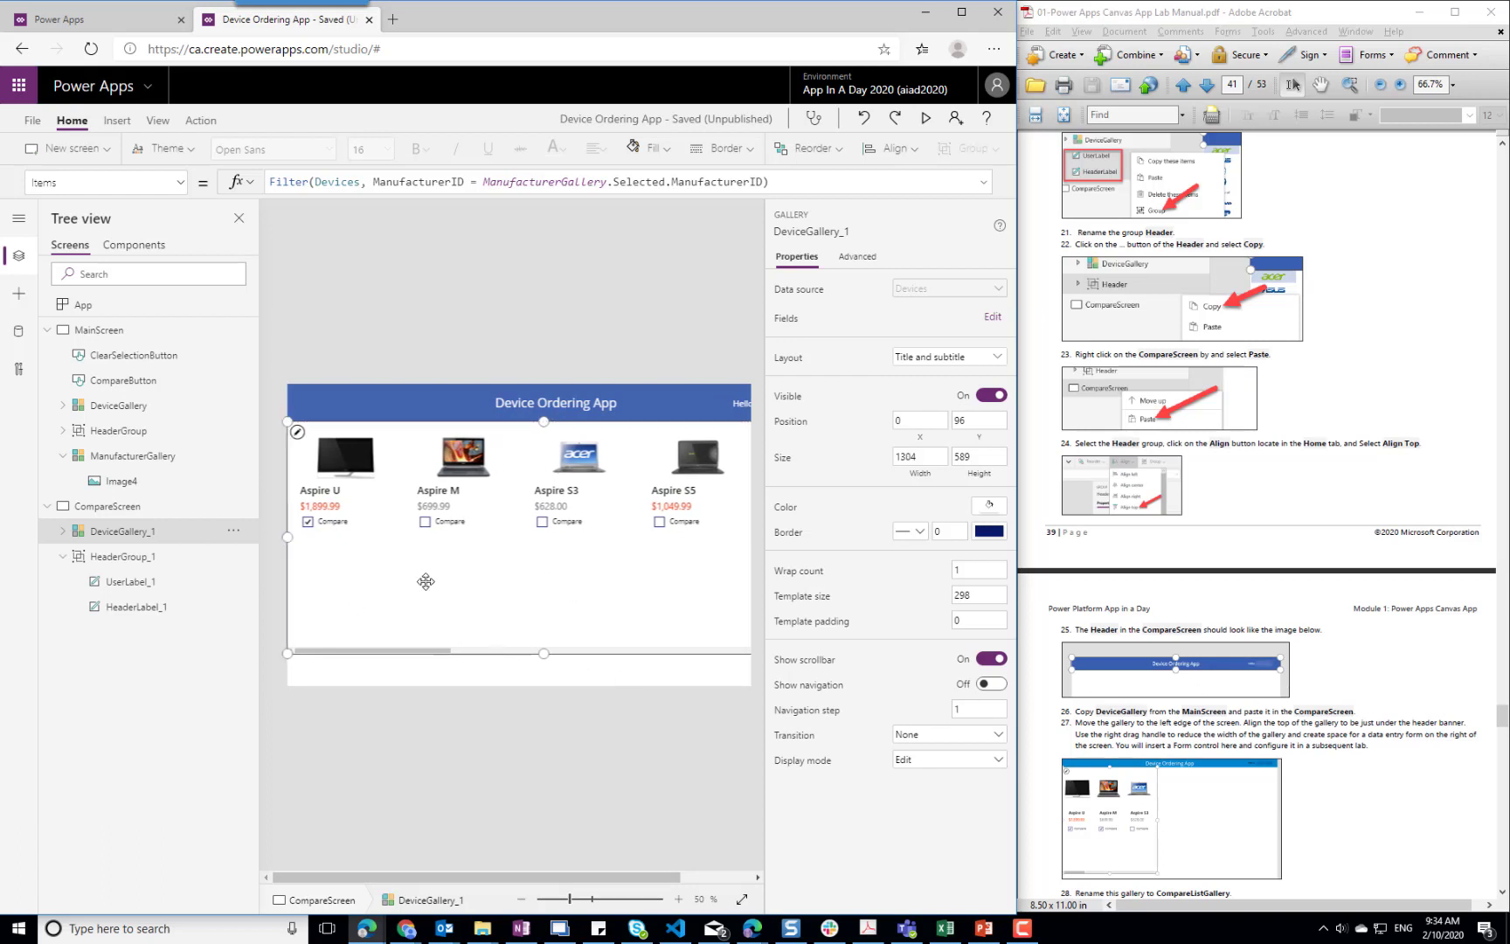
pyautogui.click(234, 532)
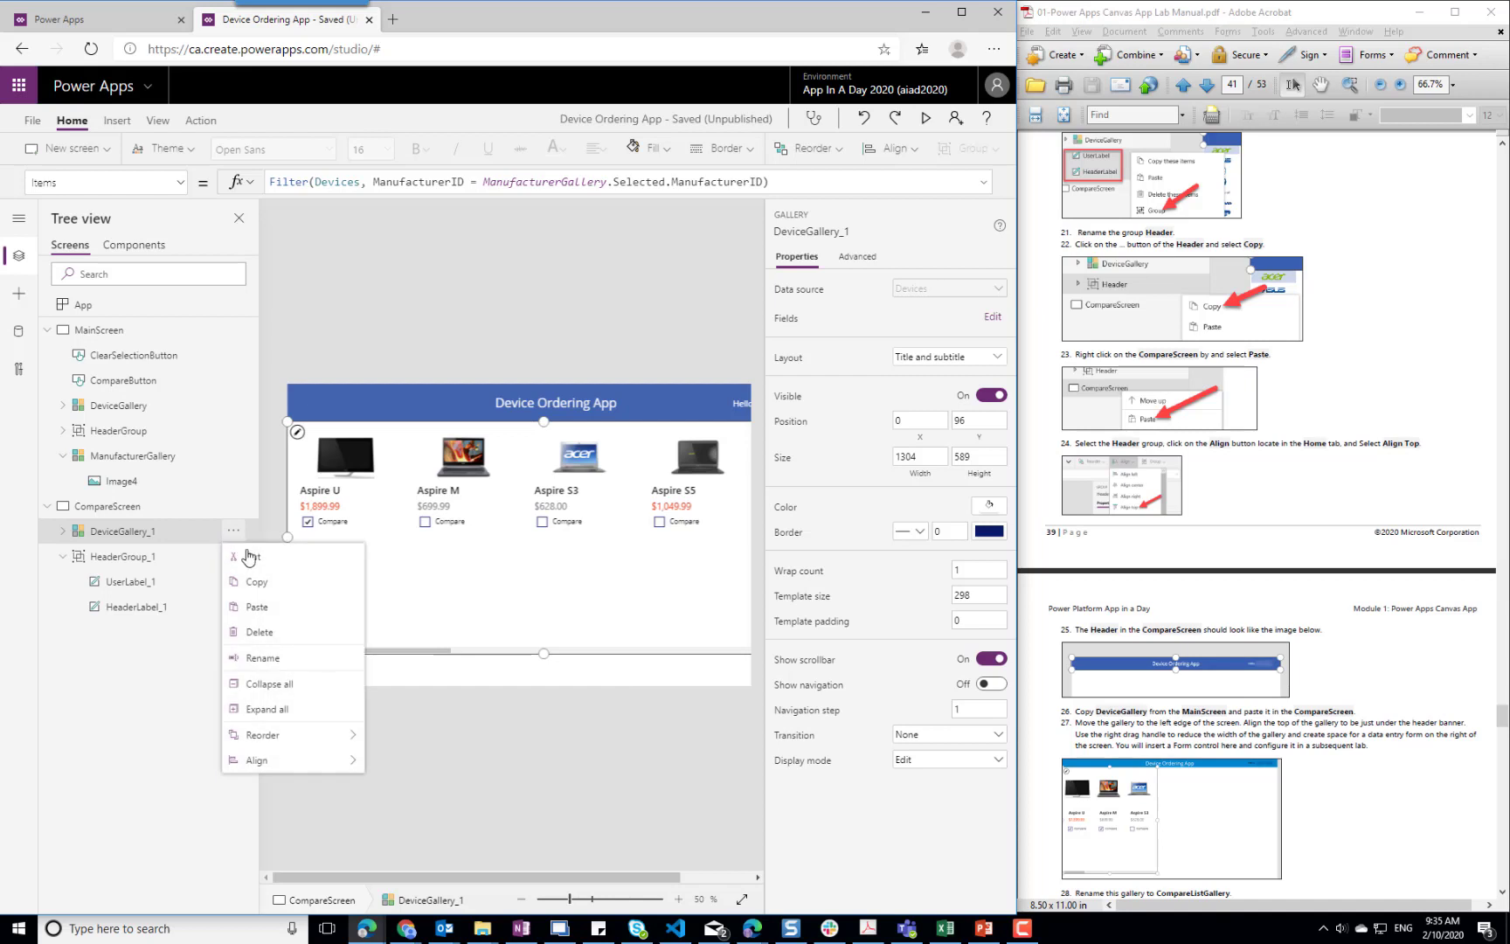
pyautogui.click(295, 654)
pyautogui.press('End')
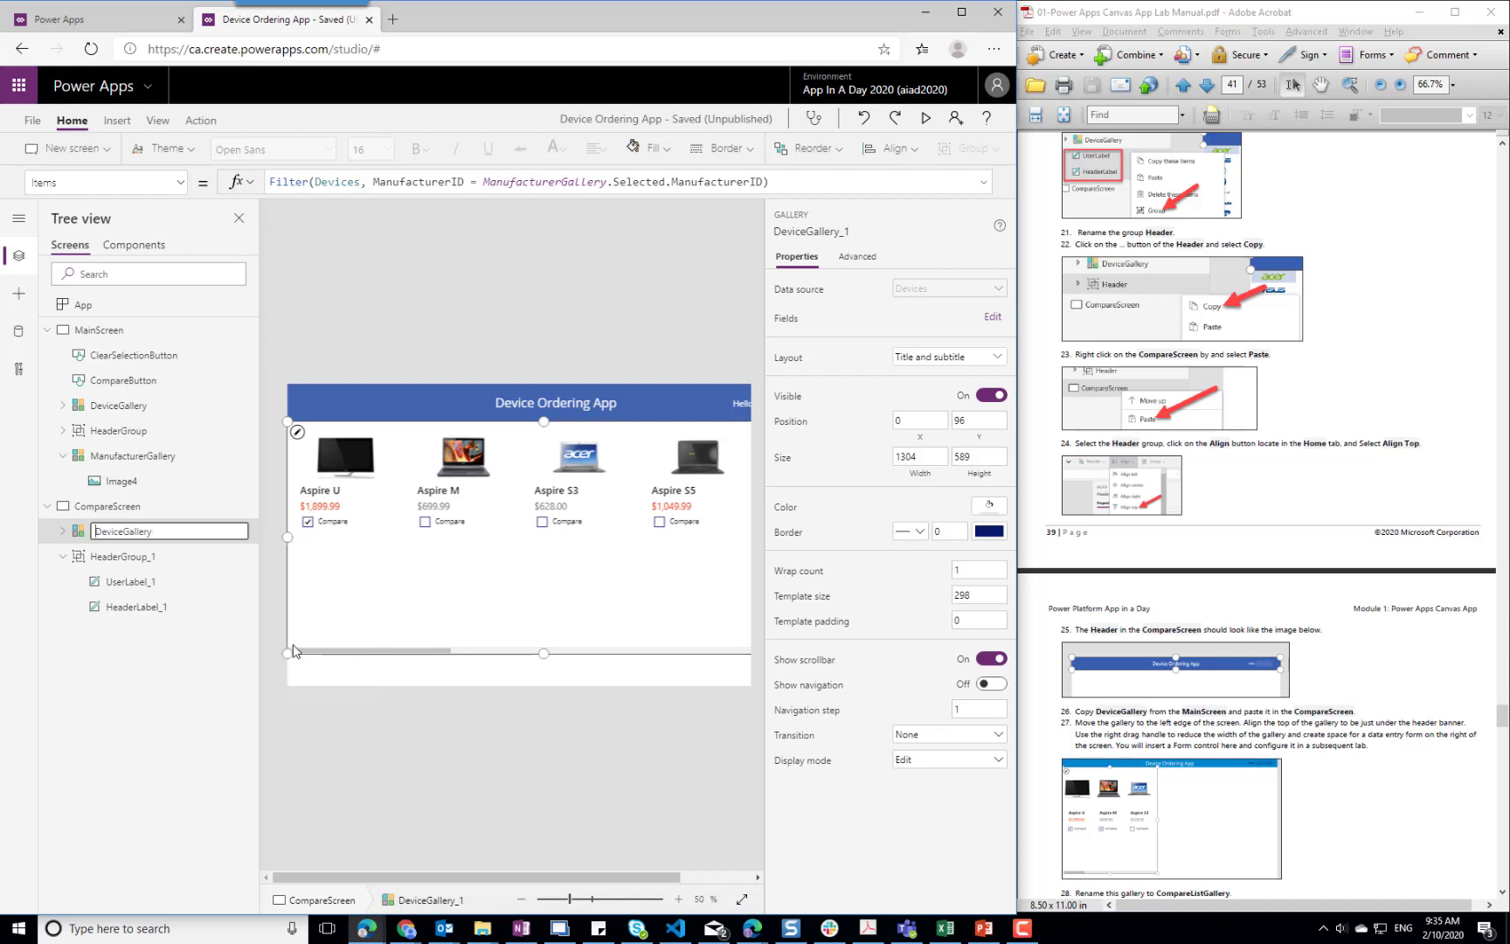
pyautogui.press('Home')
pyautogui.press('Delete')
pyautogui.press('Delete')
pyautogui.press('Delete')
pyautogui.press('Delete')
pyautogui.press('Delete')
pyautogui.write('CompareList')
# Follow Task 2 of the manual and replace the Items formula of CompareListGallery with CompareList
pyautogui.click(1398, 785)
pyautogui.scroll(-3, 1396, 784)
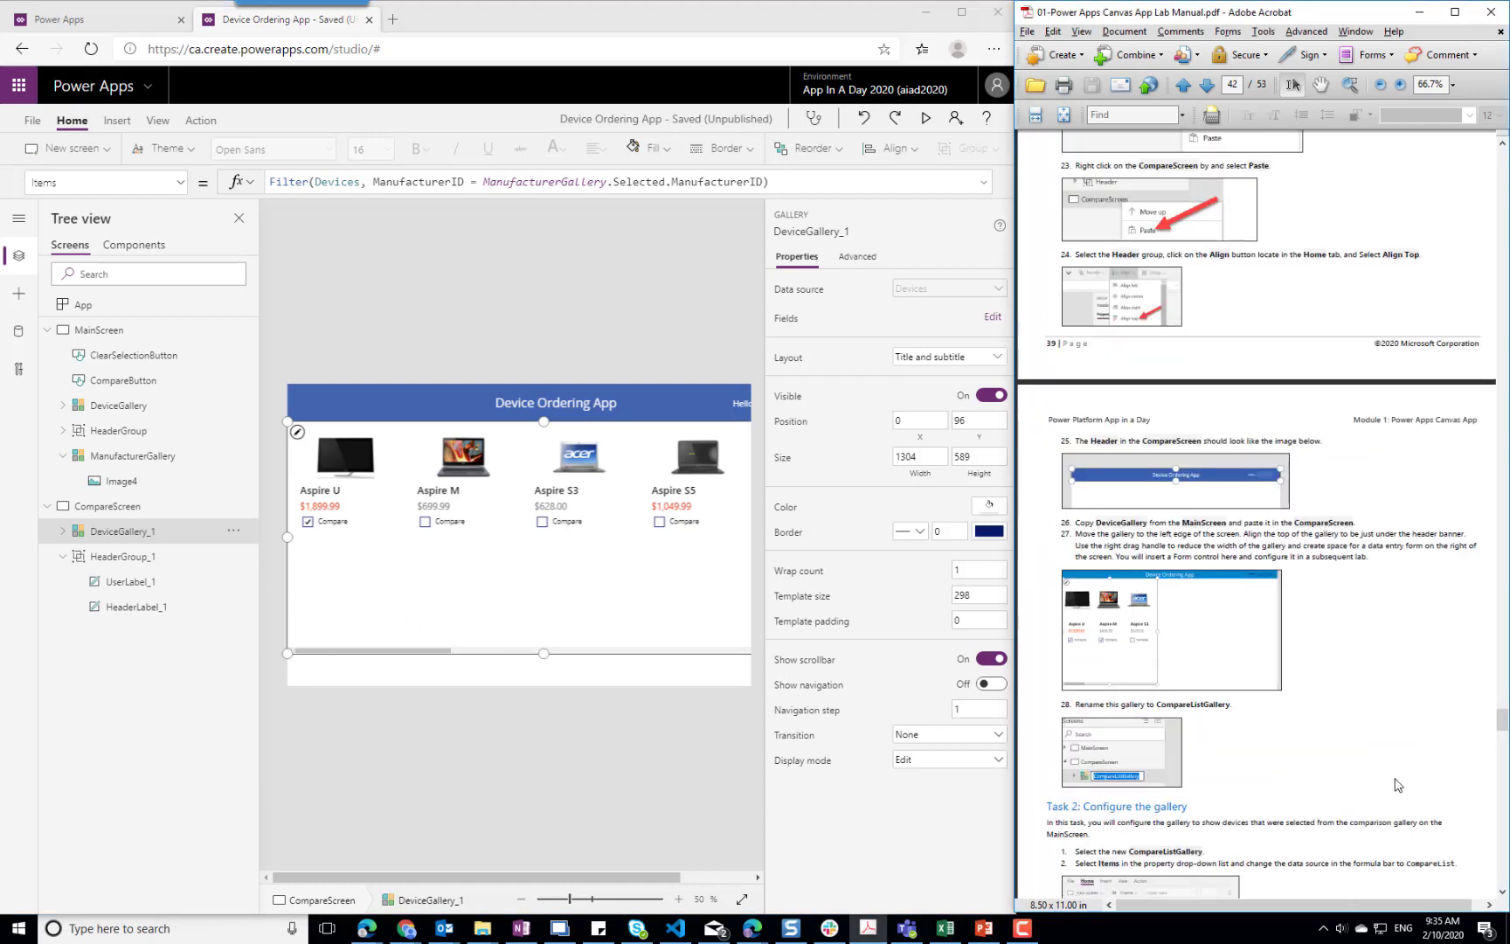
pyautogui.scroll(-3, 1398, 785)
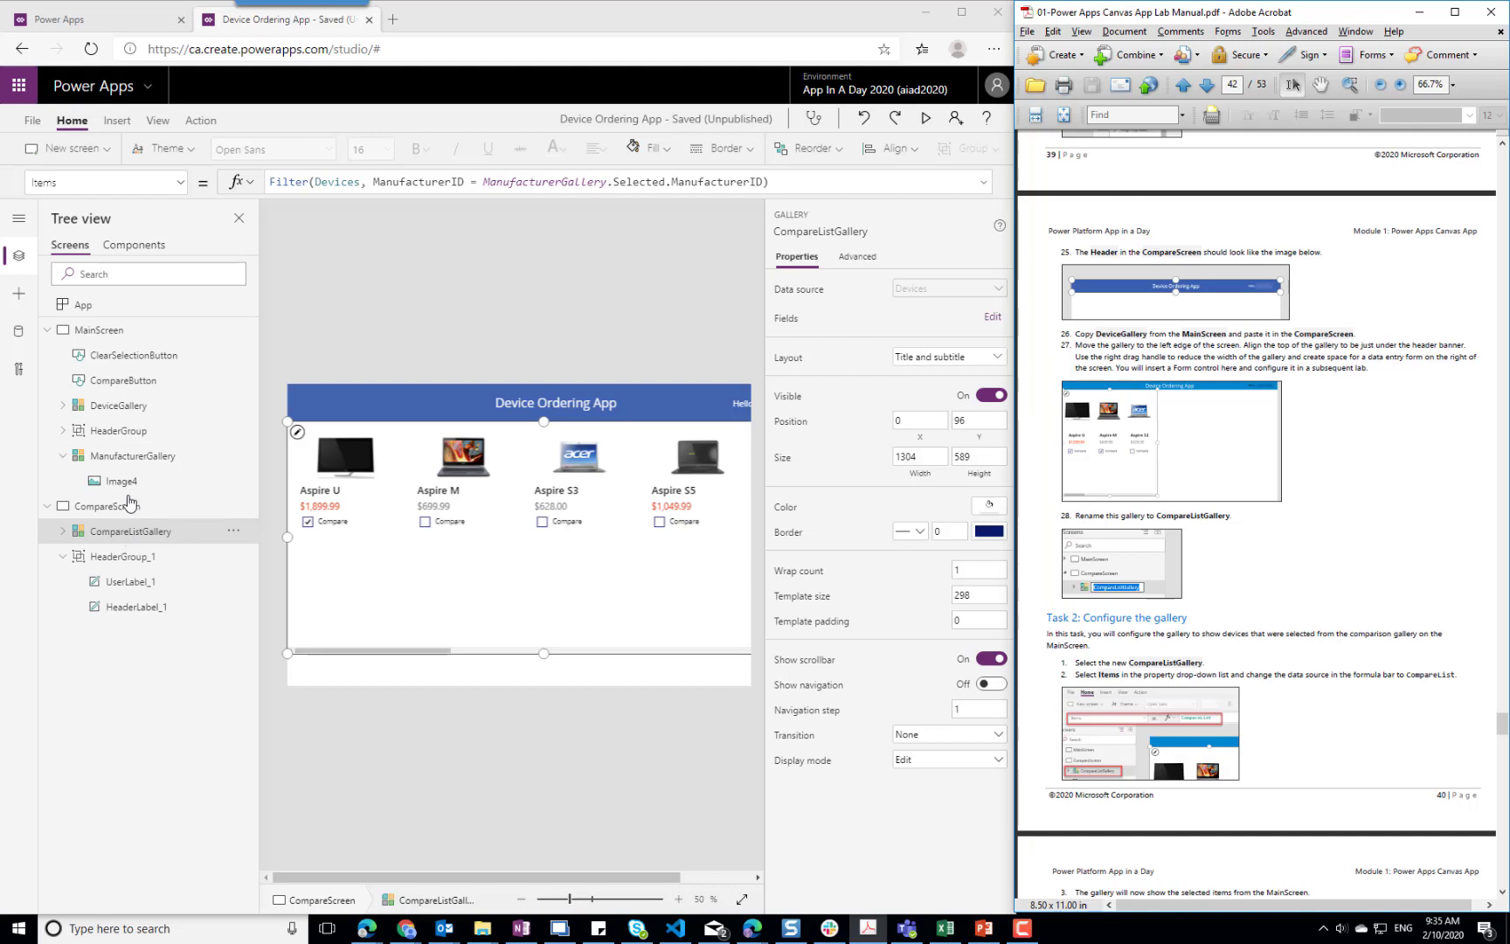
pyautogui.click(455, 190)
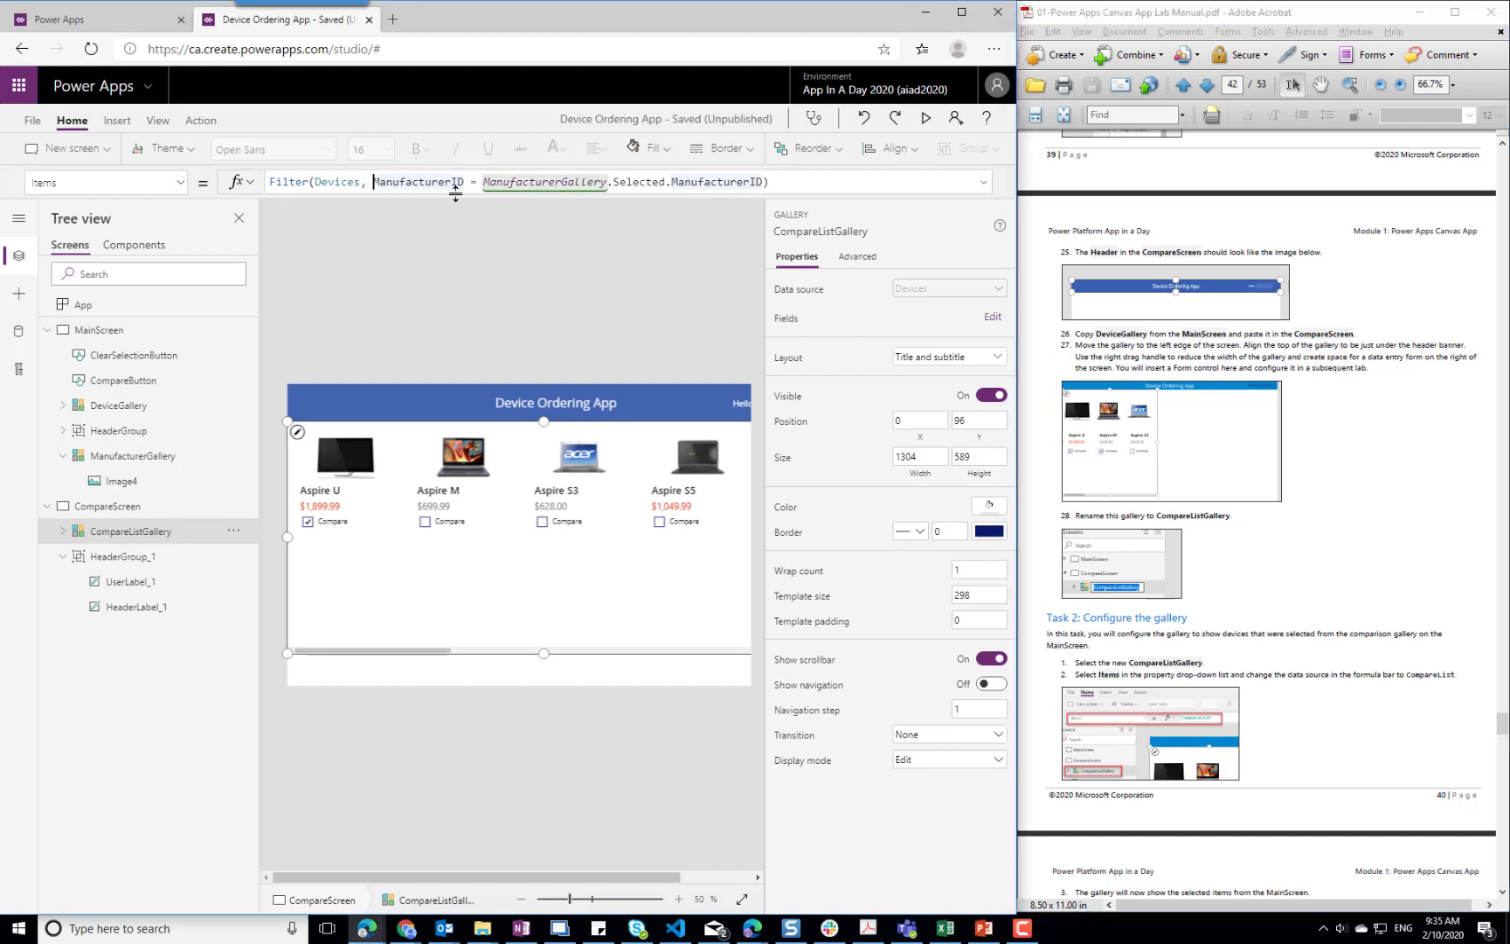
pyautogui.click(1336, 671)
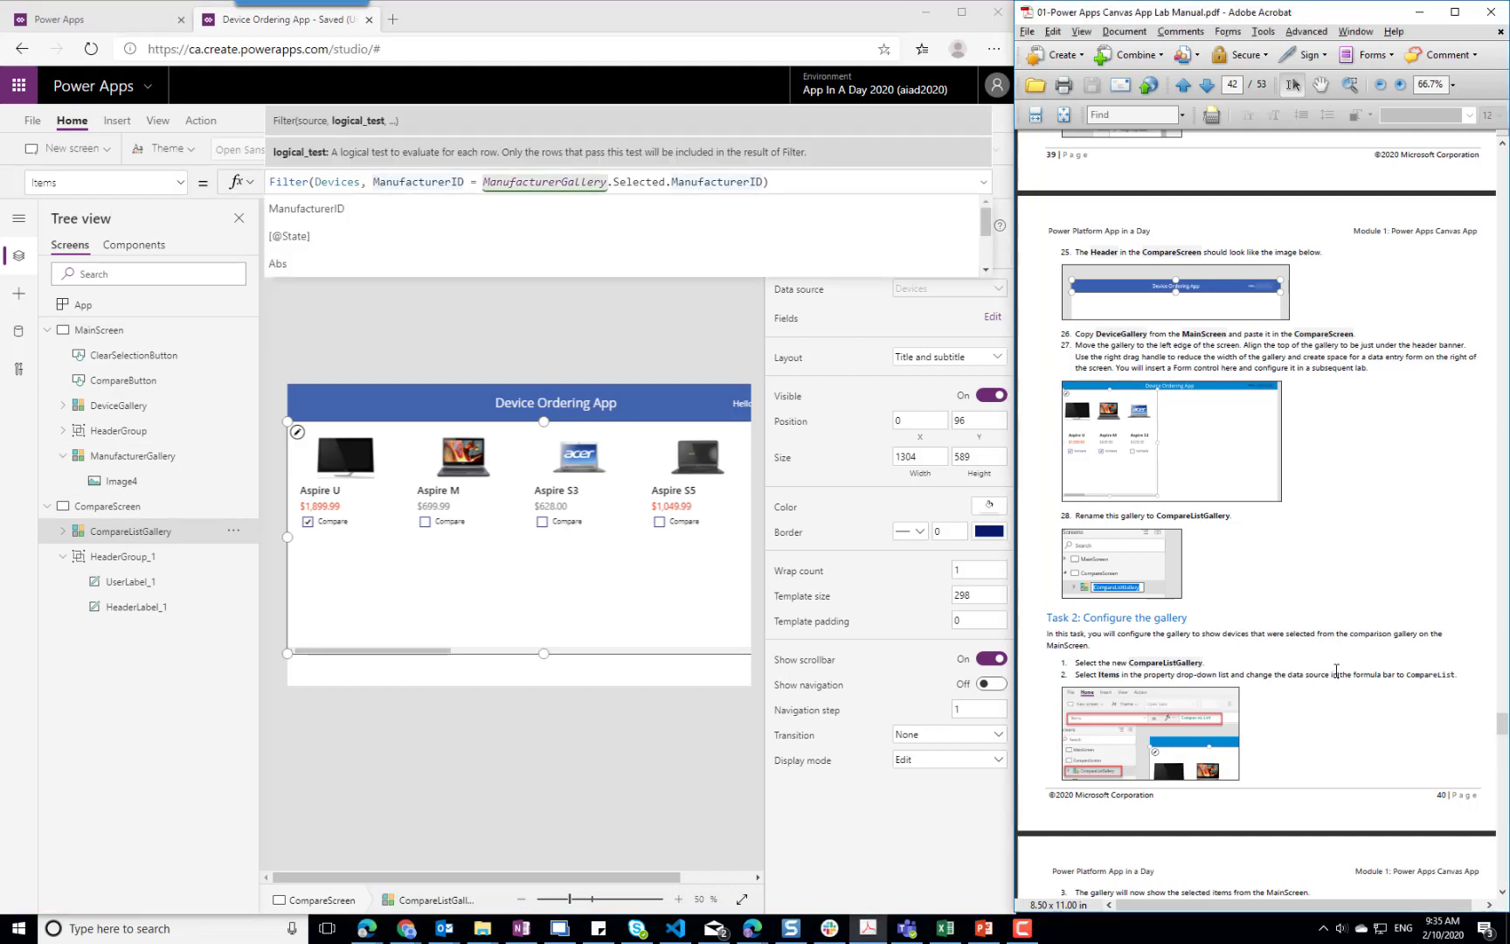
pyautogui.scroll(-3, 1336, 671)
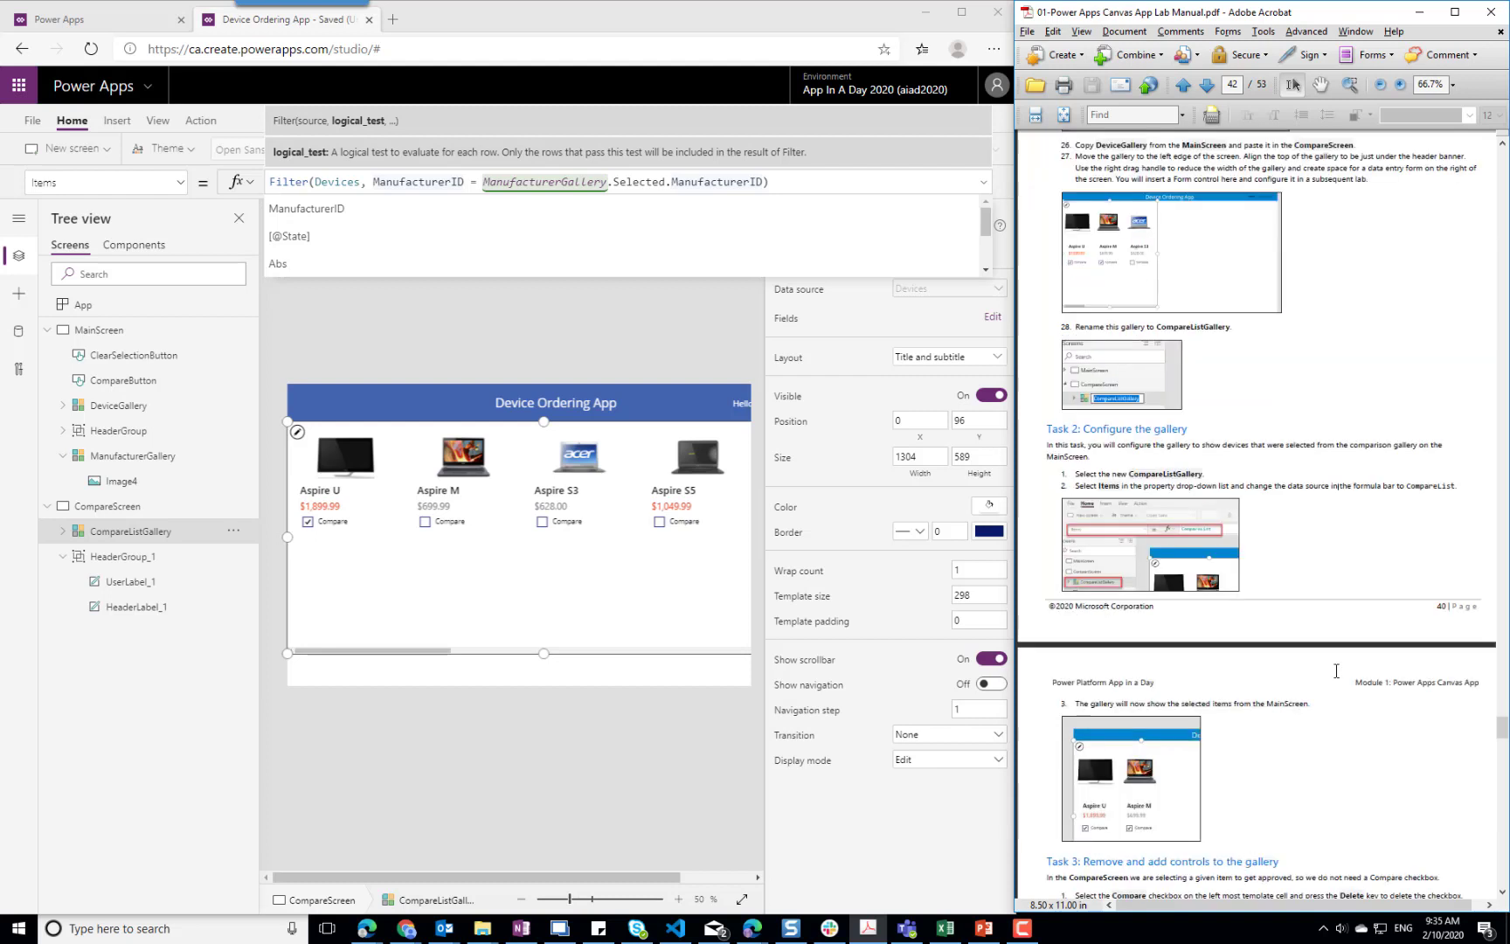
pyautogui.click(719, 181)
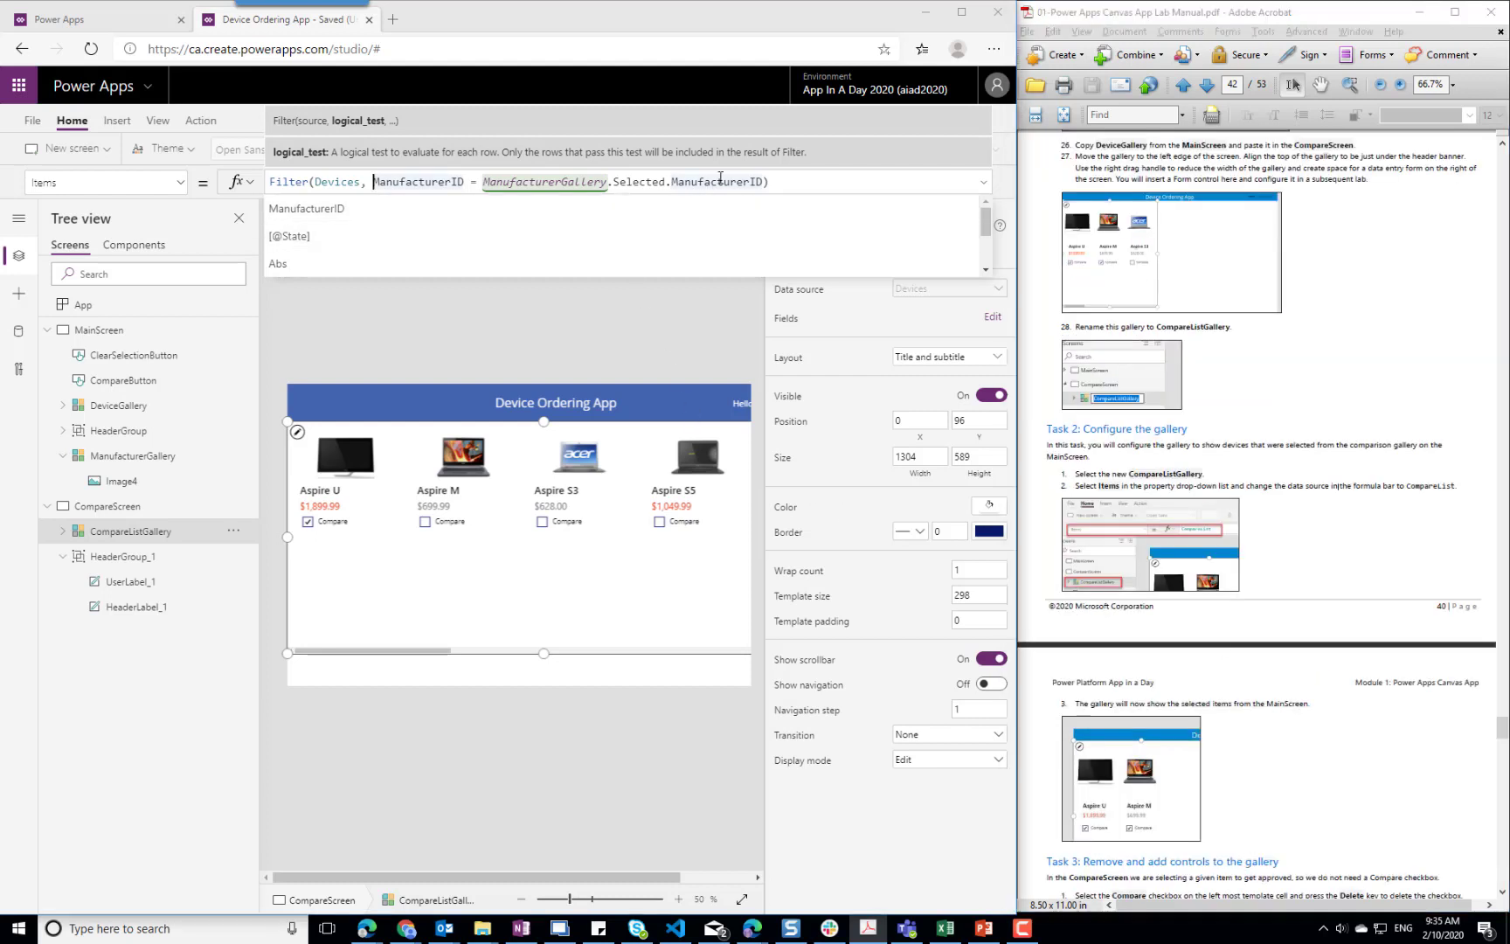
pyautogui.hotkey('ctrl', 'a')
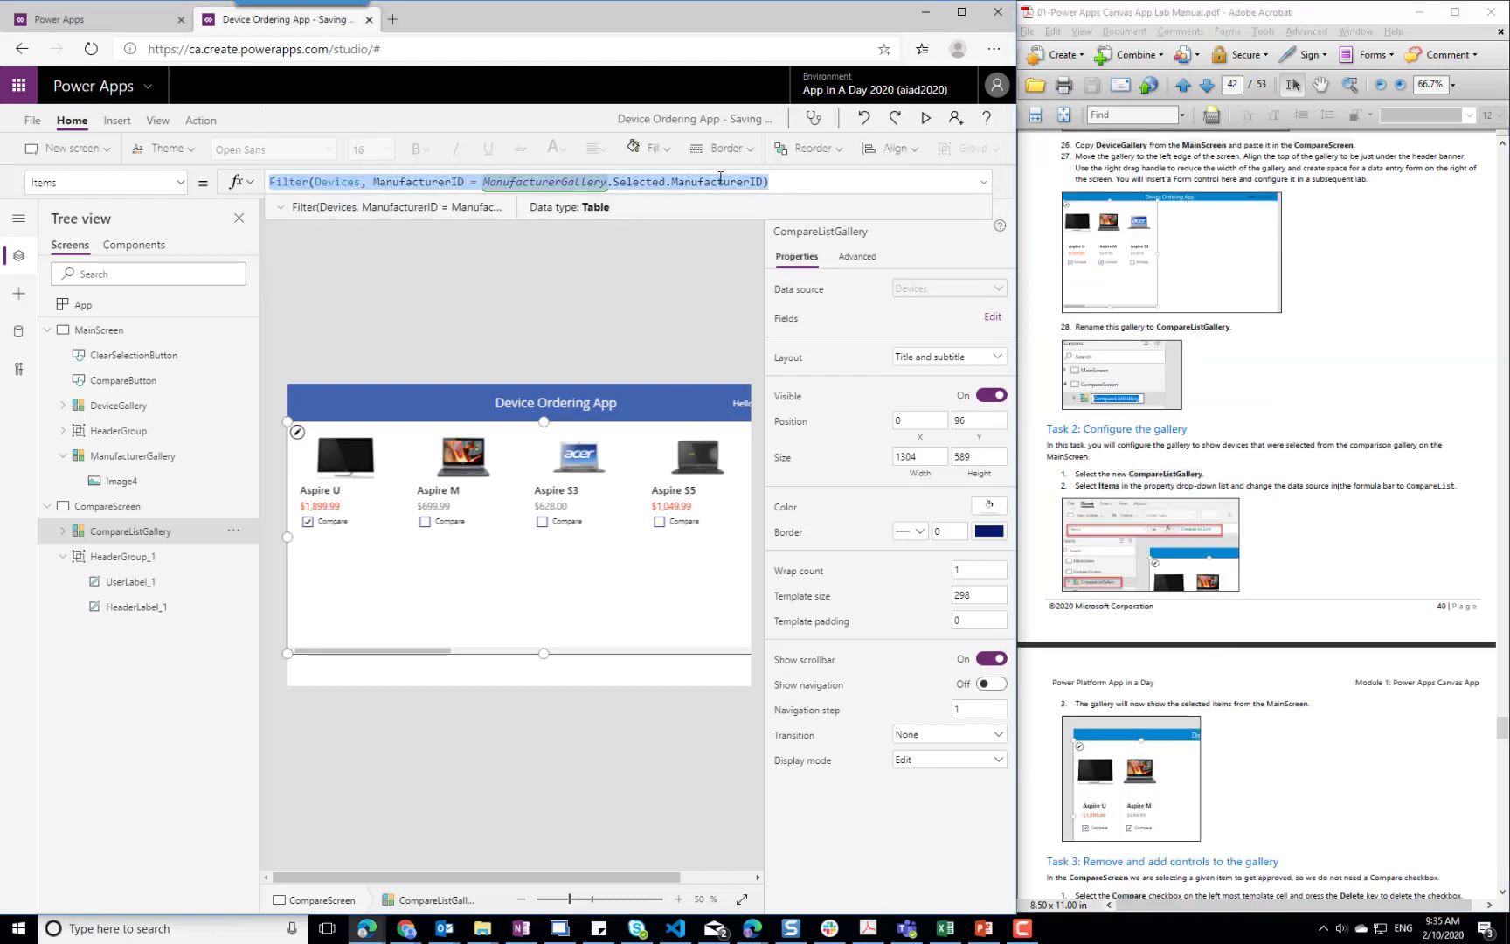
pyautogui.write('COmpar')
pyautogui.press('BackSpace')
pyautogui.press('BackSpace')
pyautogui.press('BackSpace')
pyautogui.press('BackSpace')
pyautogui.press('BackSpace')
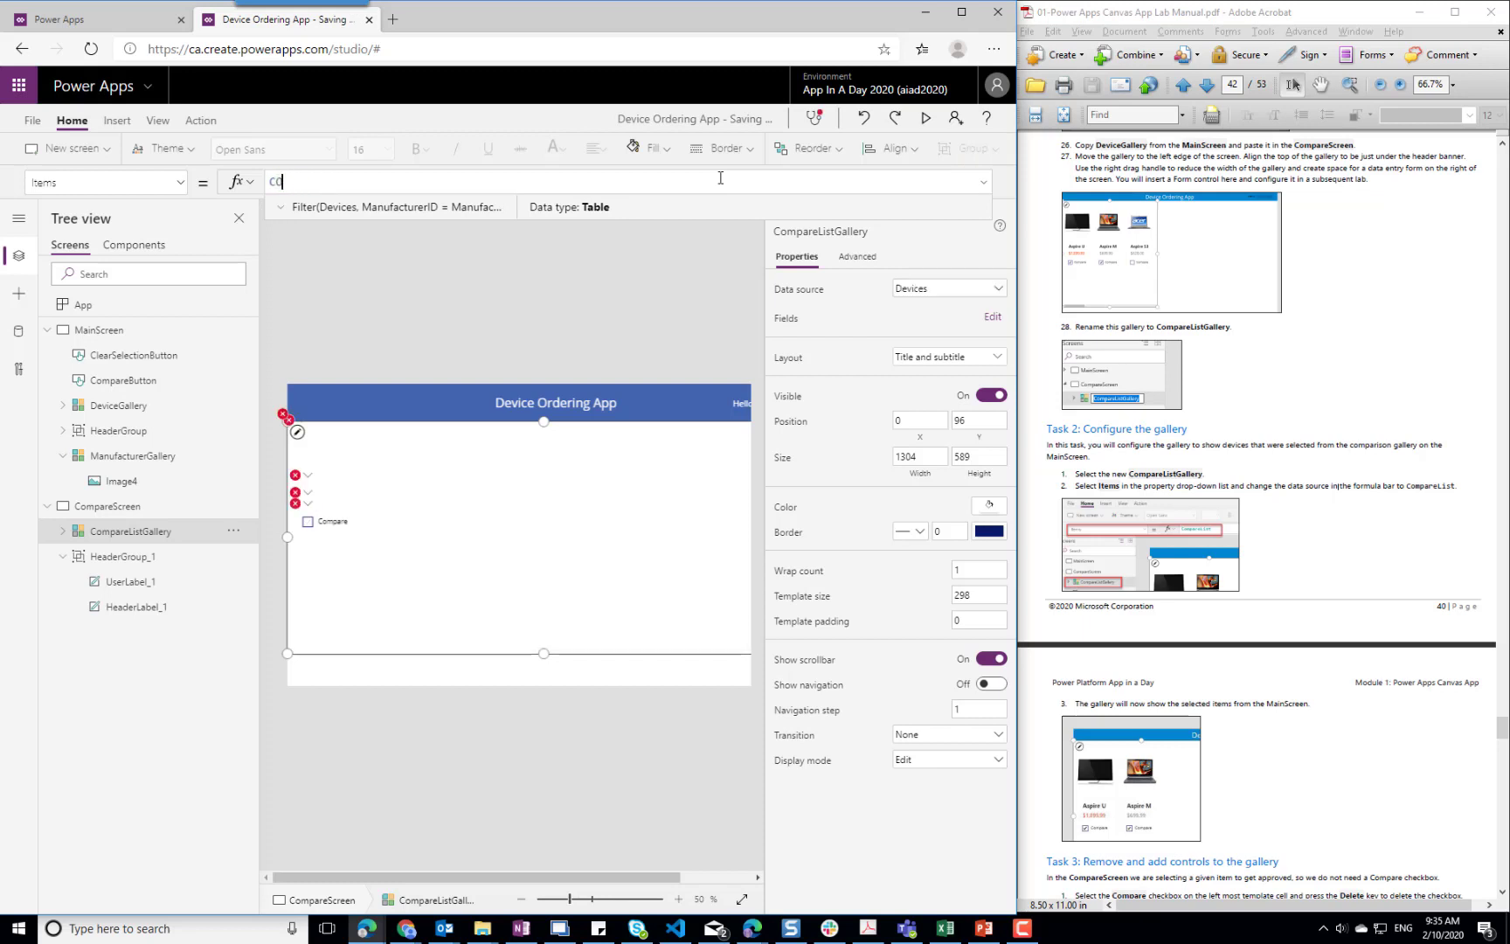
pyautogui.write('ompareList')
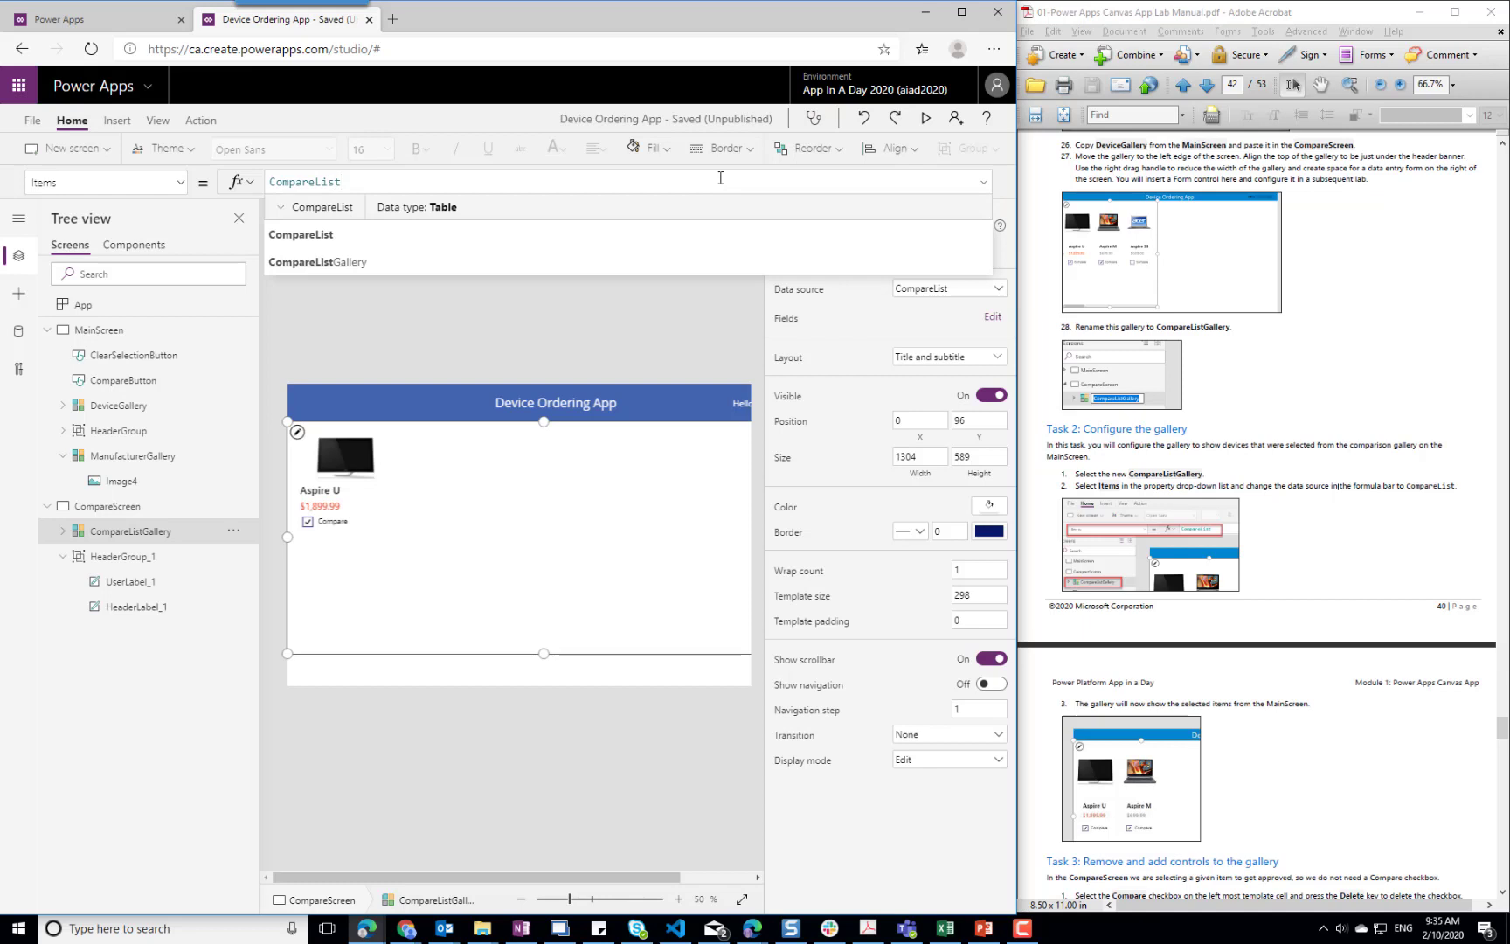
pyautogui.click(486, 305)
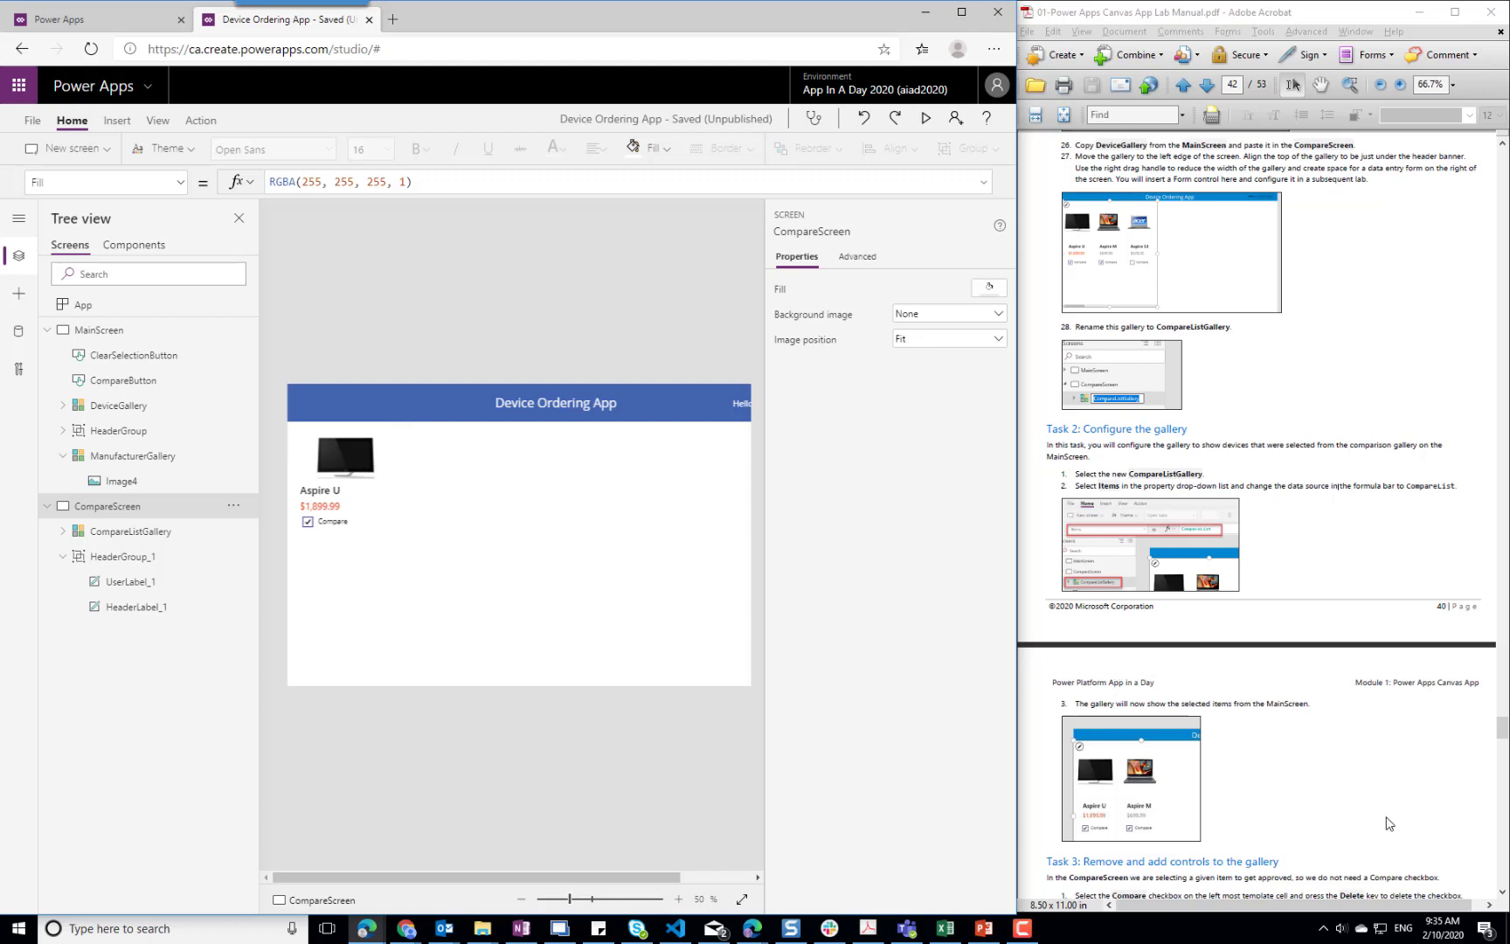
# Return to MainScreen and mark the Acer Aspire S7 plus Dell's Inspiron 15R and XPS 15 for comparison
pyautogui.click(1389, 824)
pyautogui.scroll(-3, 1389, 822)
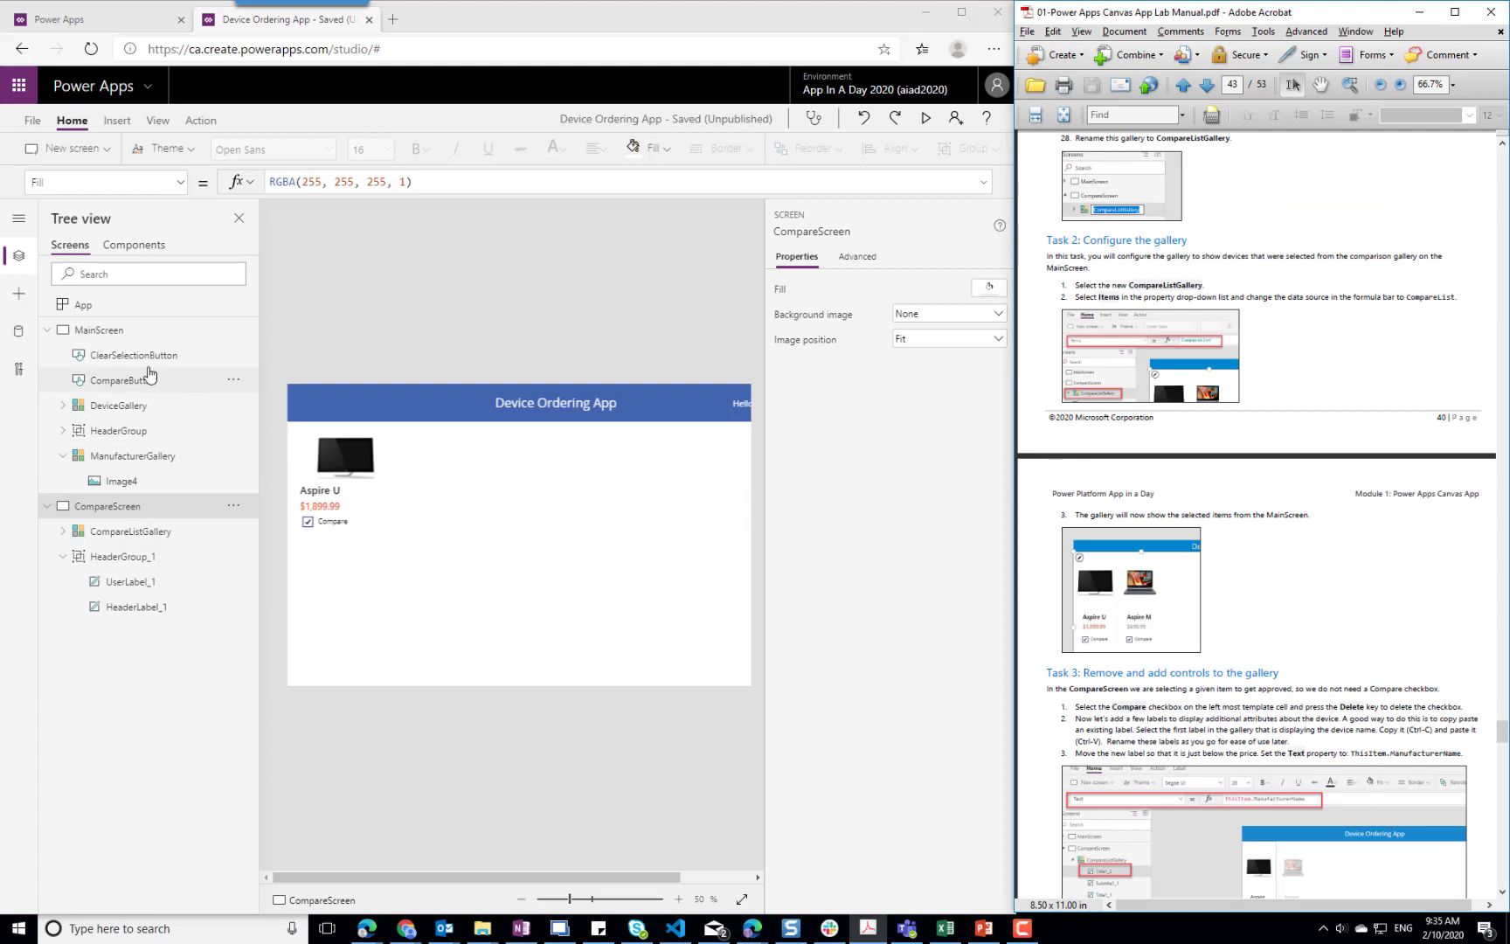
pyautogui.click(86, 332)
pyautogui.click(85, 332)
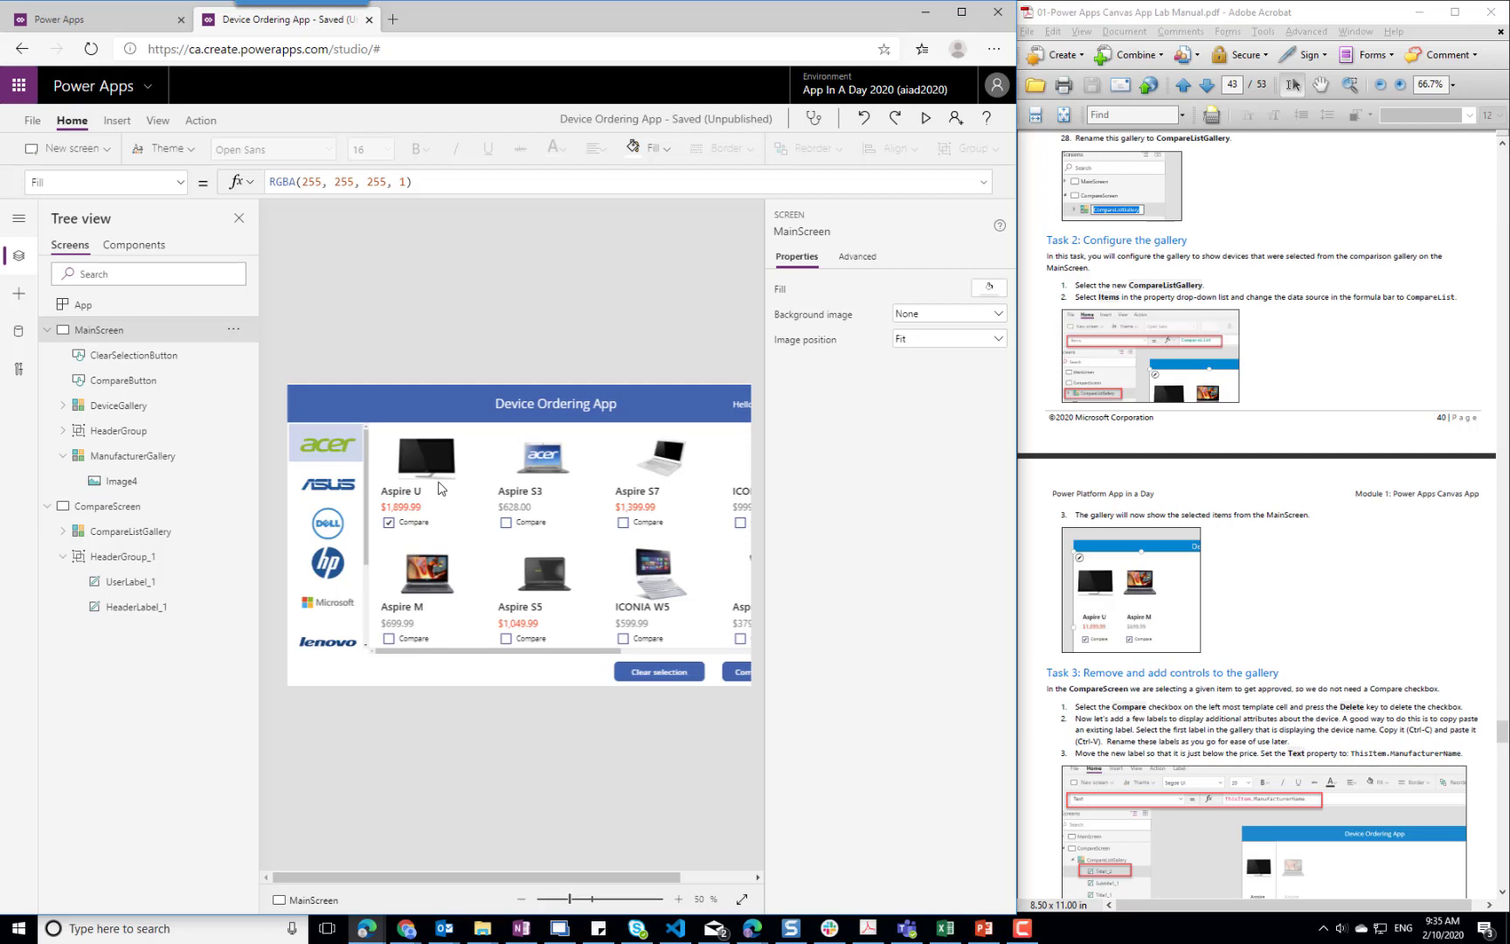
pyautogui.click(622, 522)
pyautogui.click(331, 528)
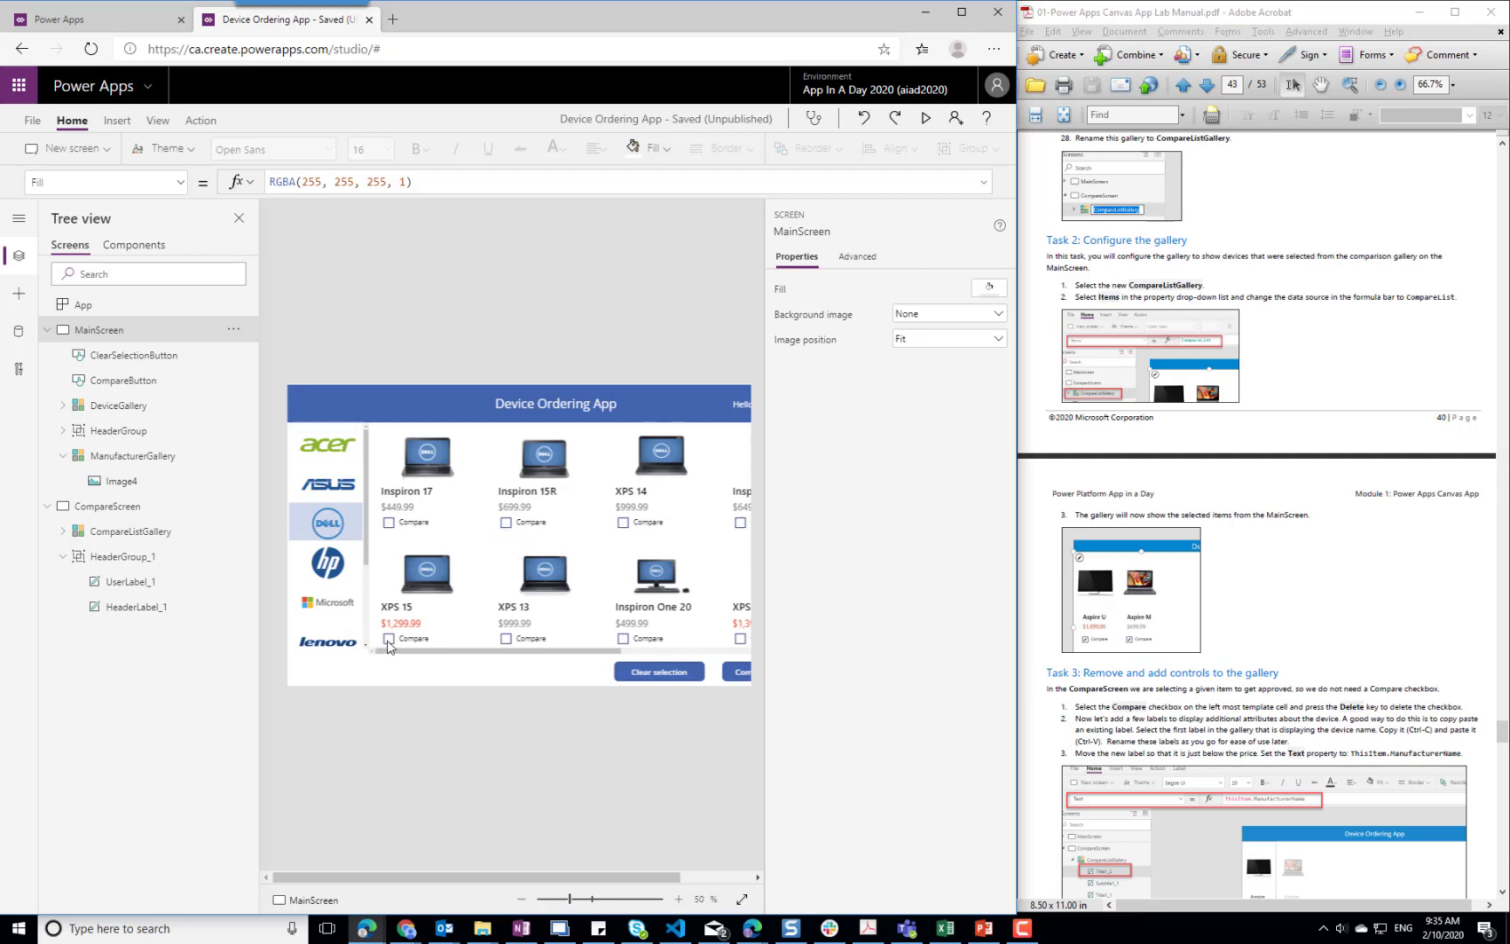
pyautogui.click(389, 641)
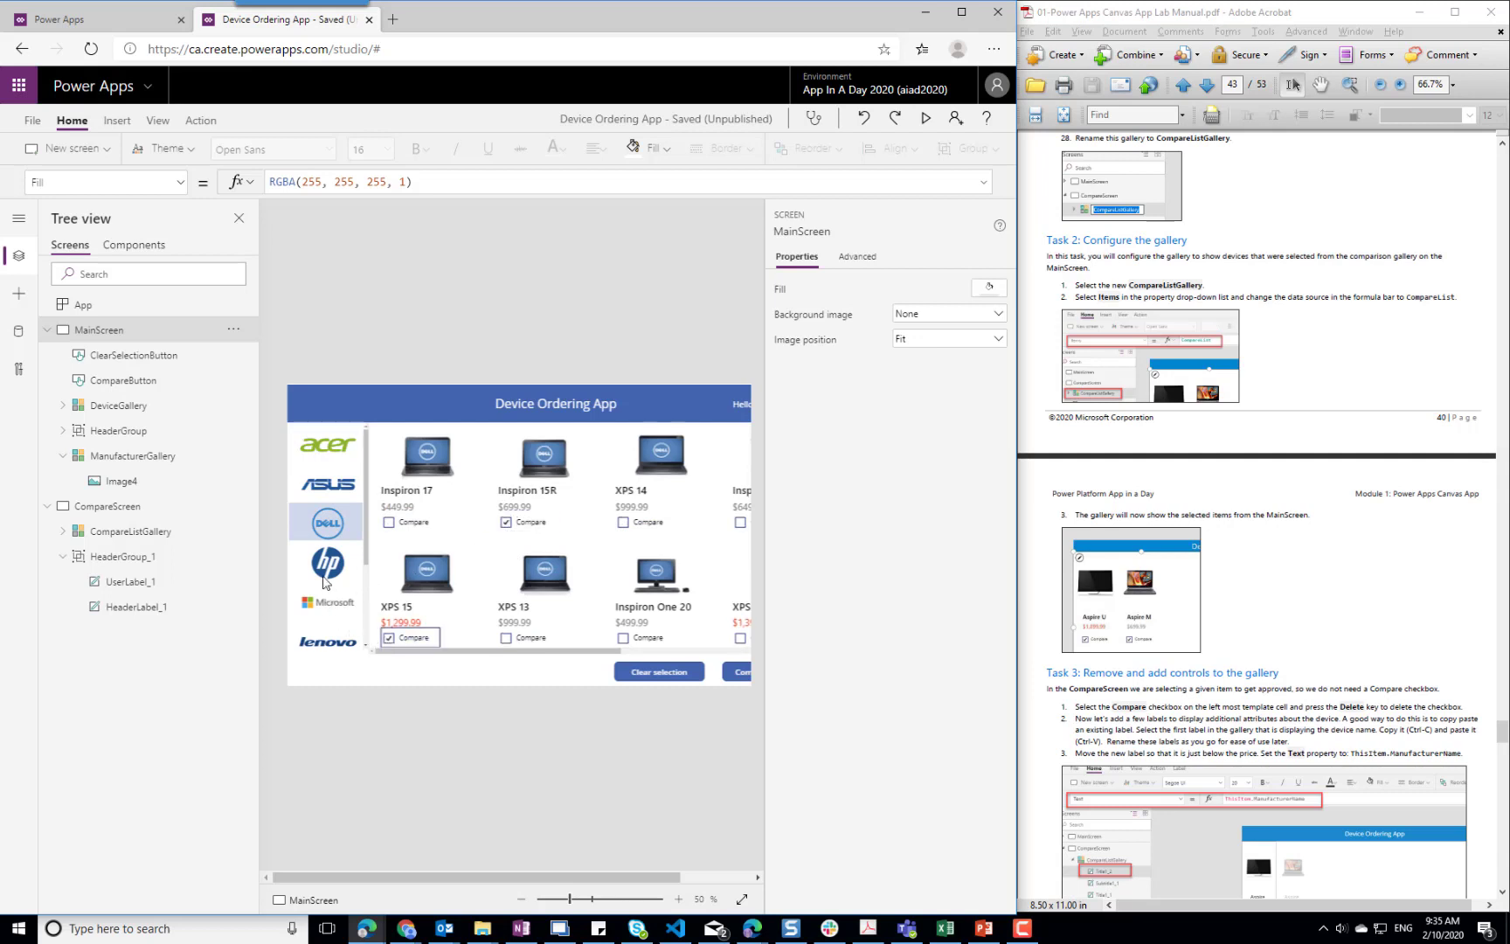
# Mark the HP Z1 for comparison as well and run the app's compare action to open CompareScreen
pyautogui.click(330, 609)
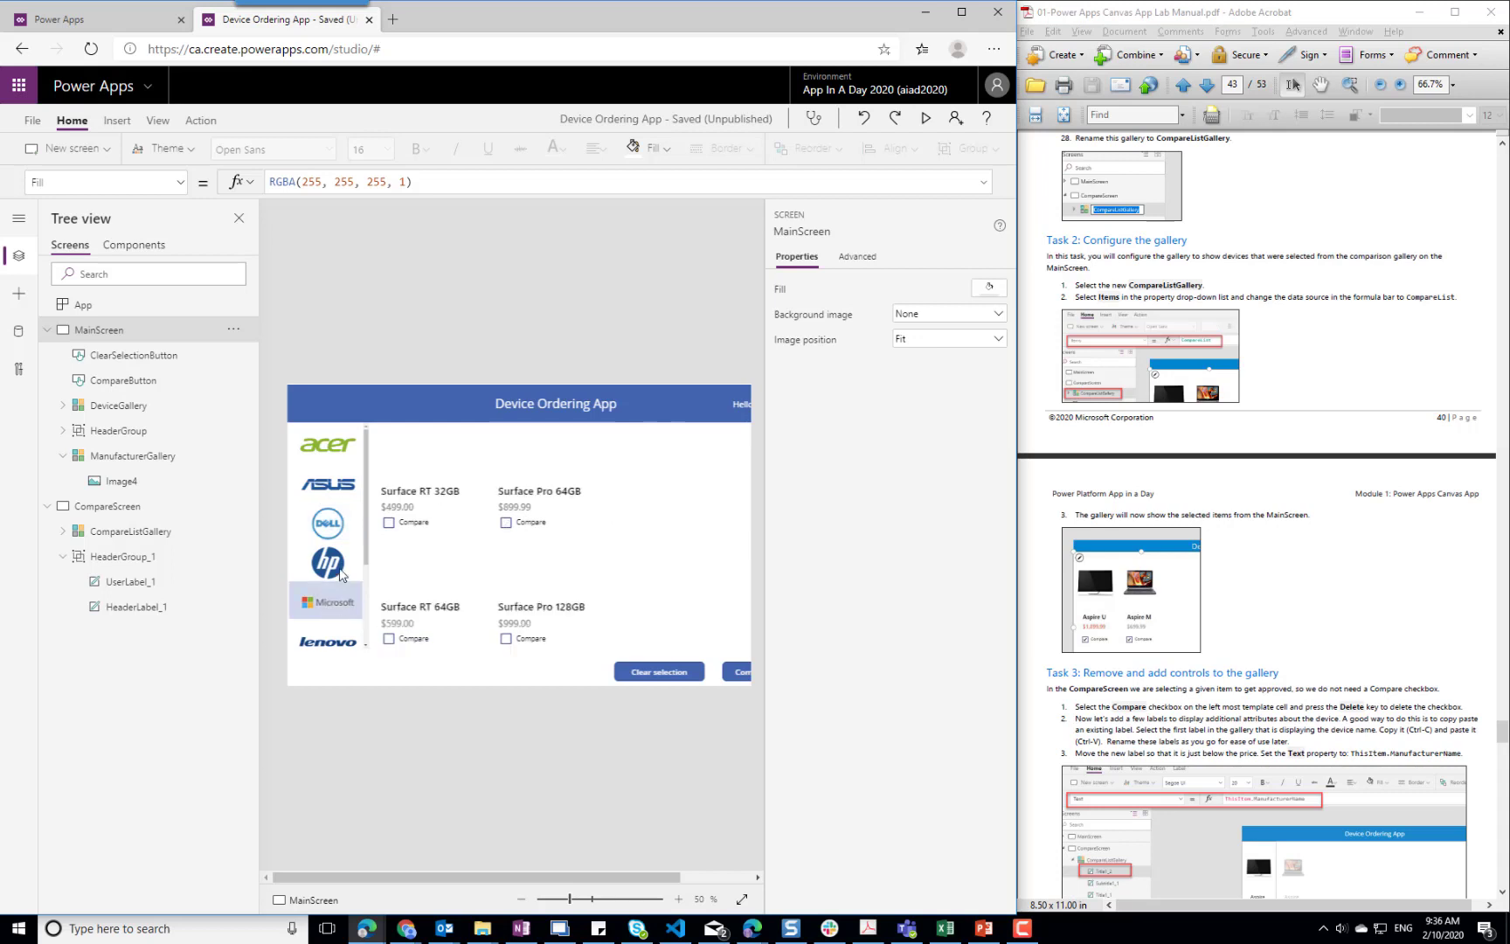
pyautogui.click(336, 566)
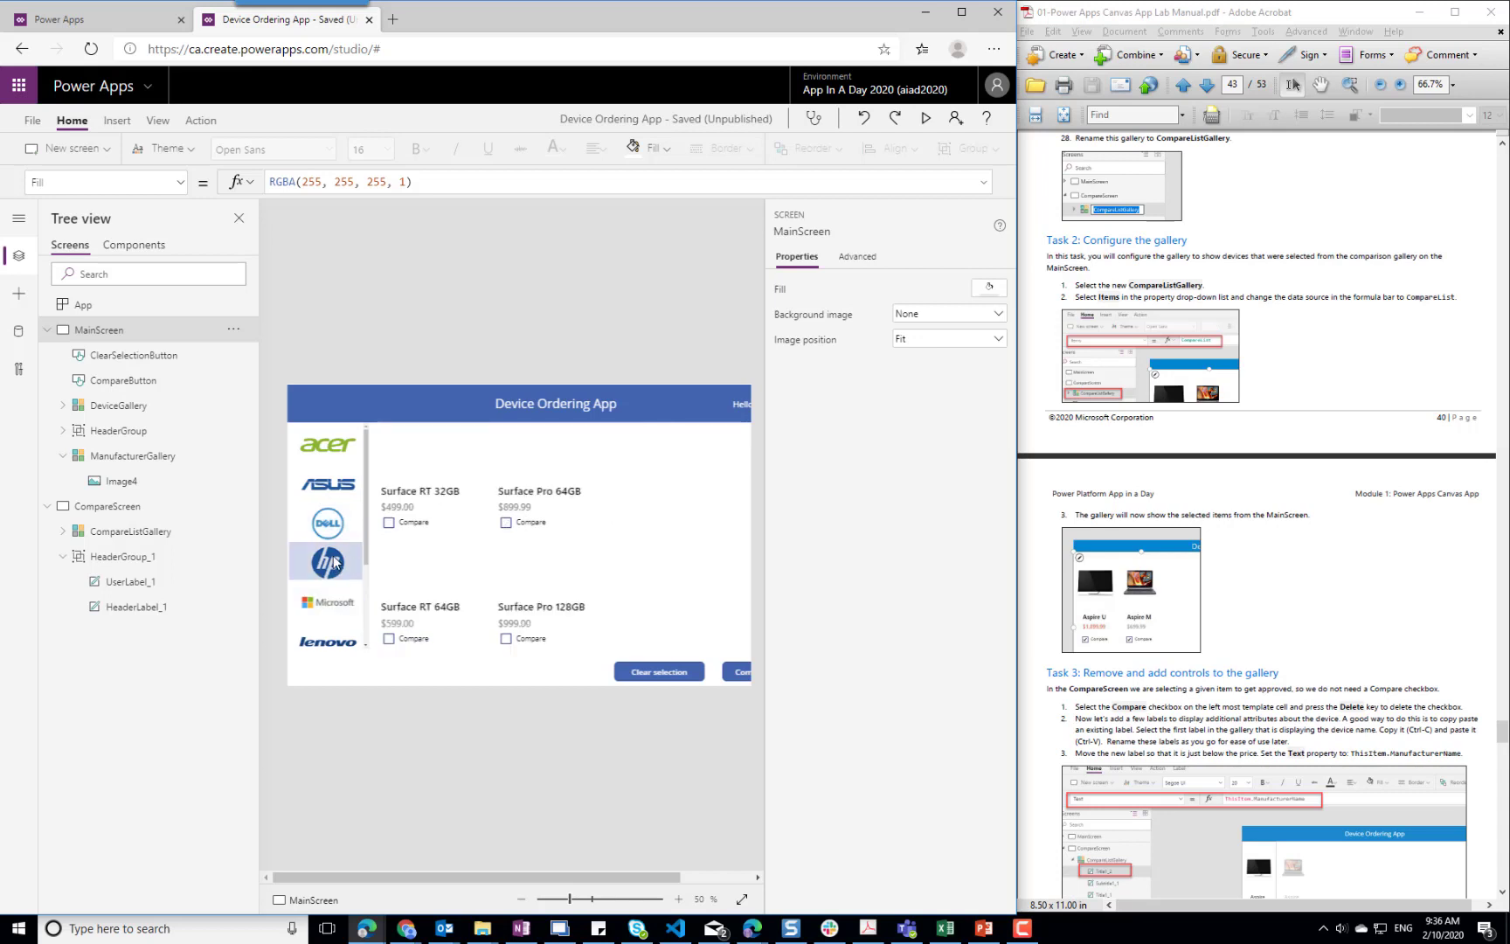
pyautogui.click(622, 525)
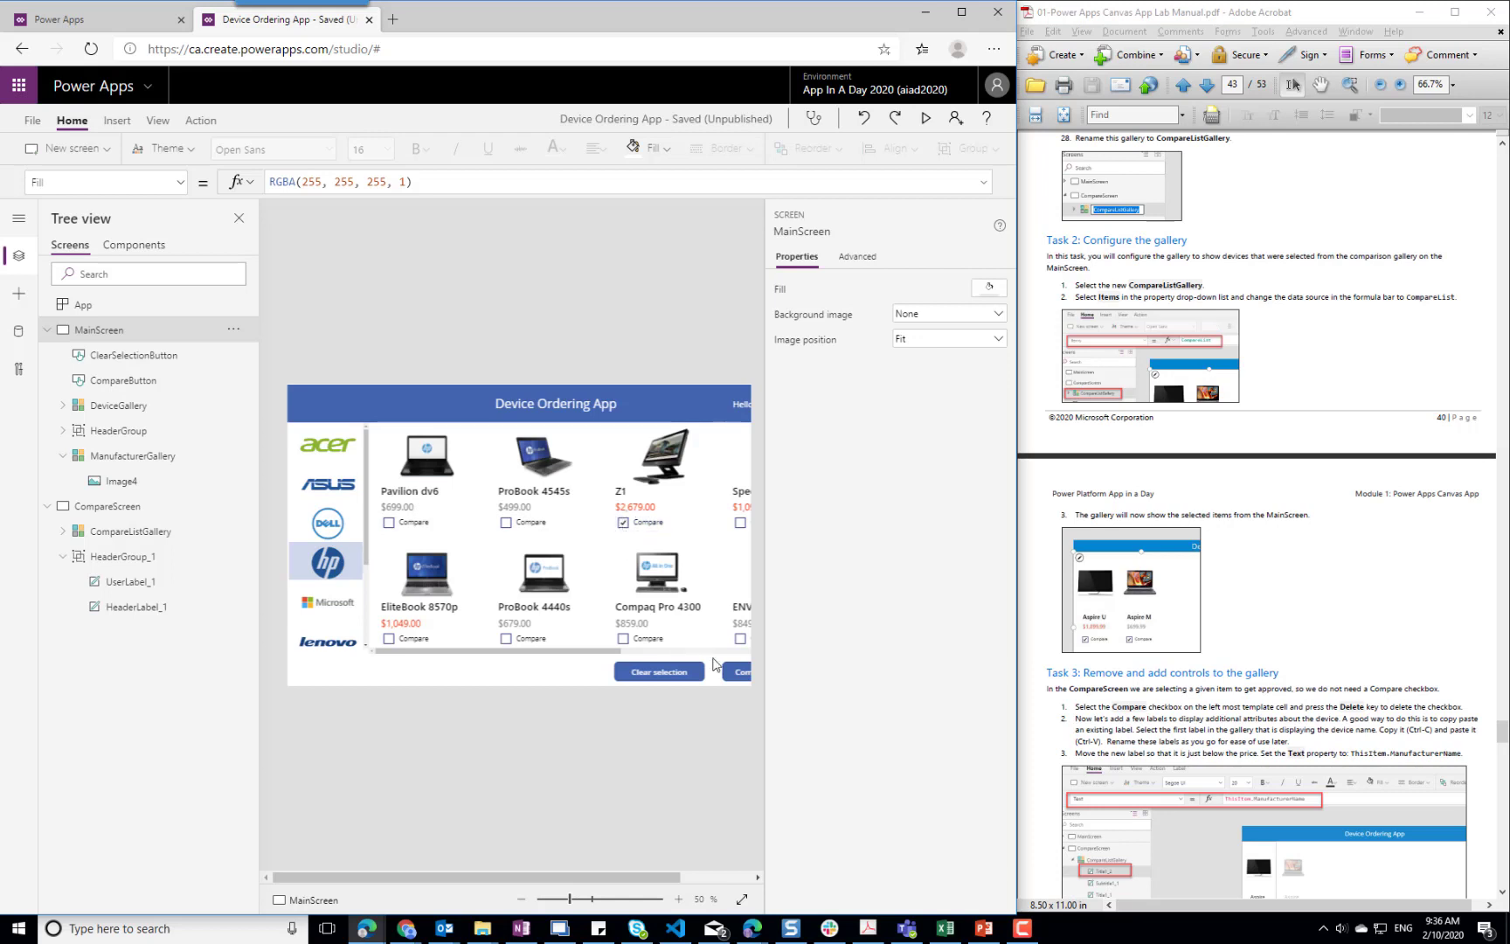
pyautogui.click(740, 675)
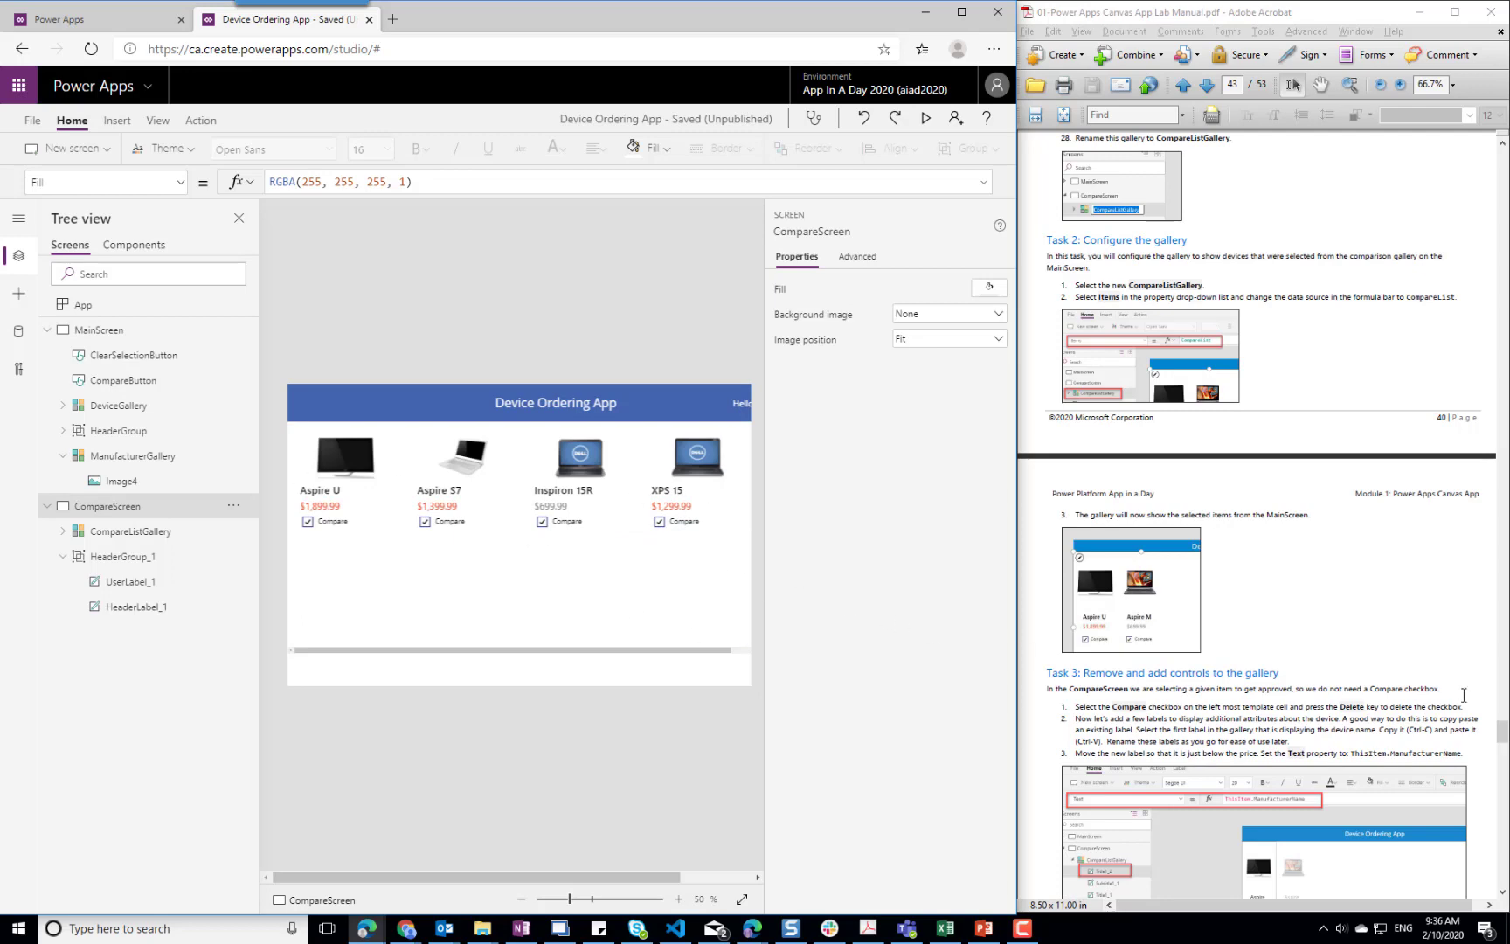
# Follow Task 3 of the manual and delete the Compare checkbox from the CompareListGallery template
pyautogui.scroll(-5, 1354, 657)
pyautogui.click(323, 521)
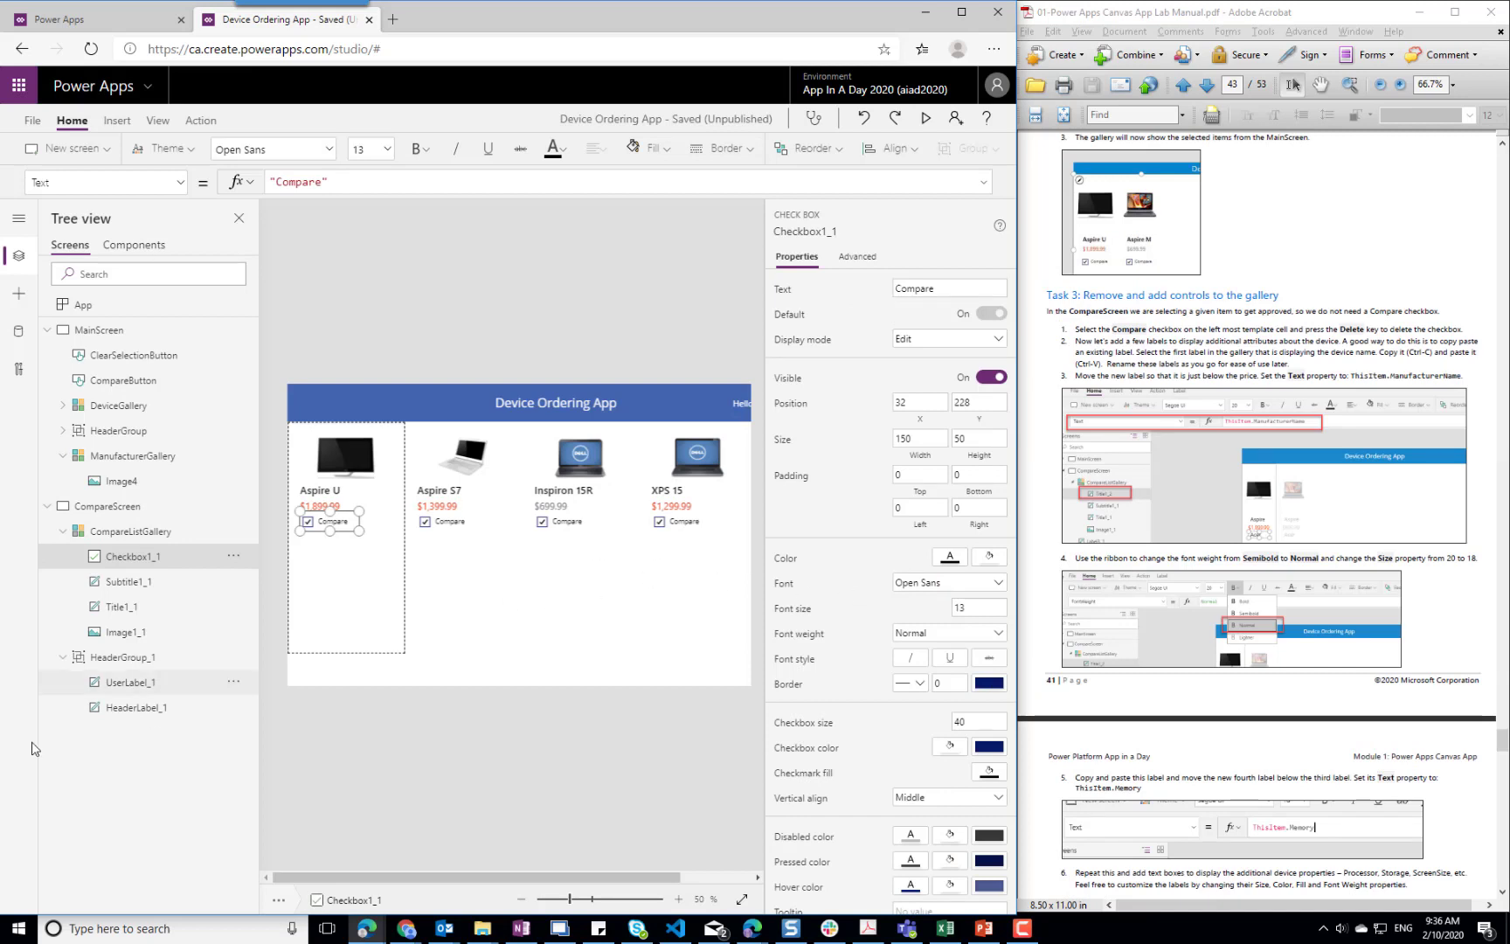
pyautogui.click(107, 506)
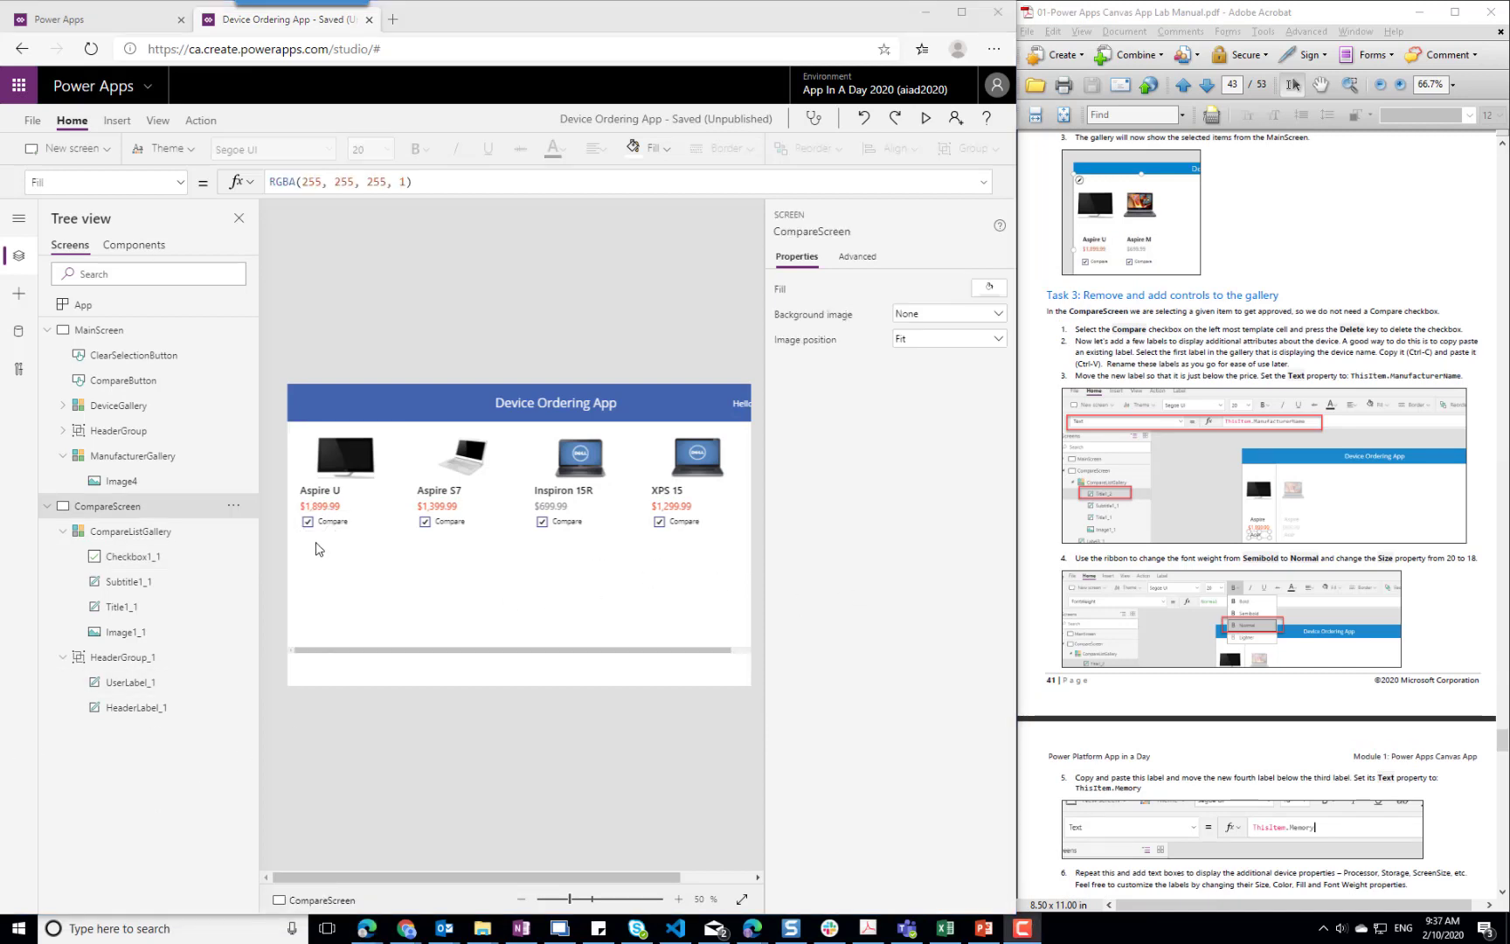
pyautogui.click(332, 522)
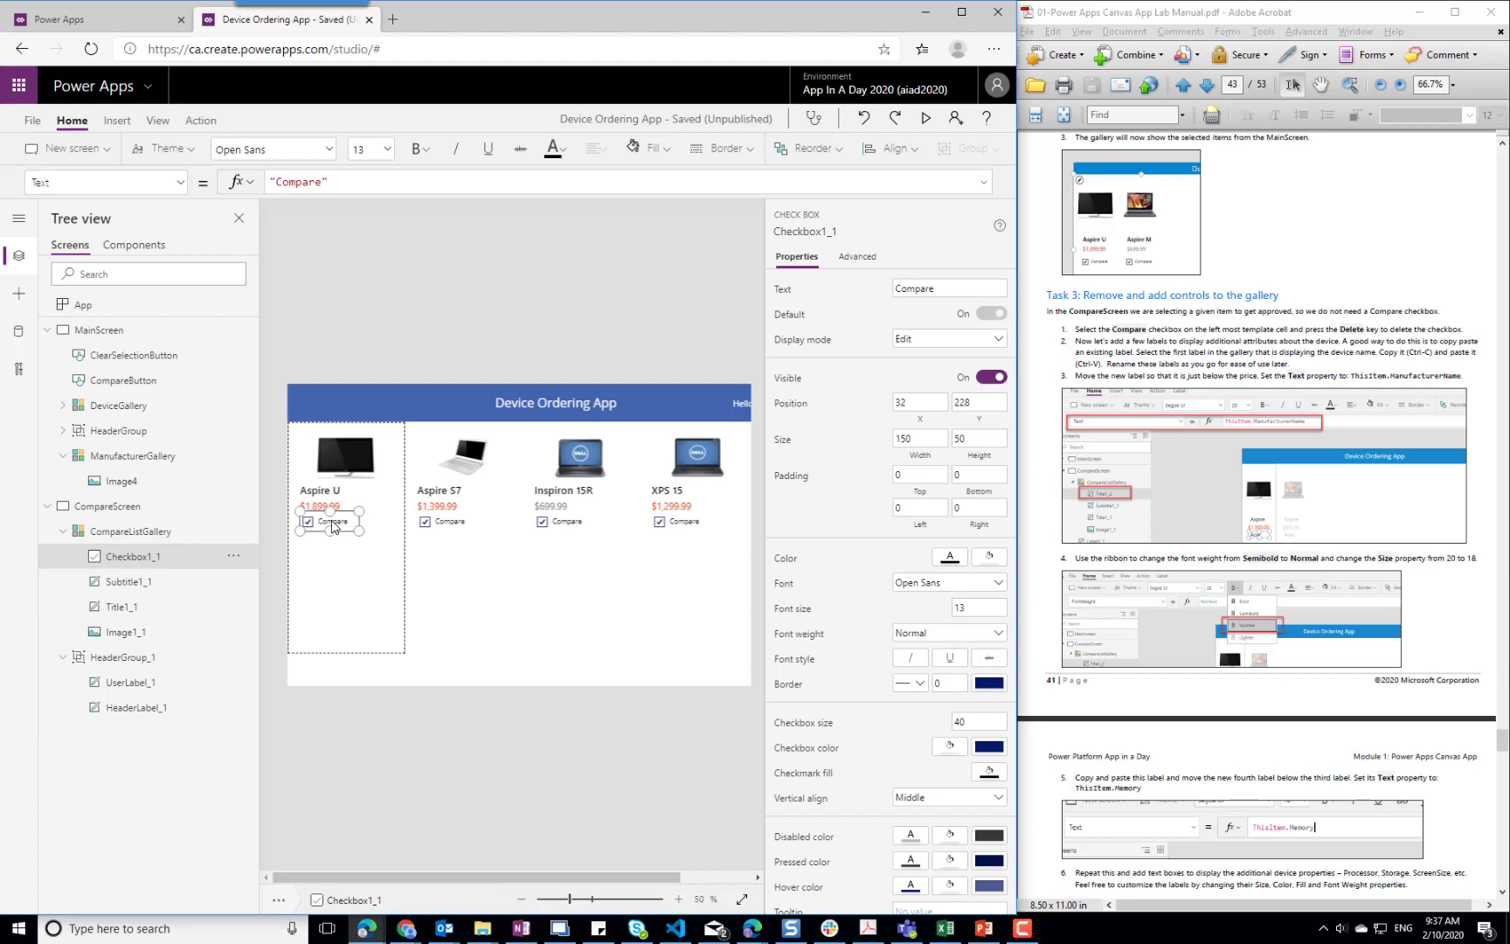
pyautogui.press('Delete')
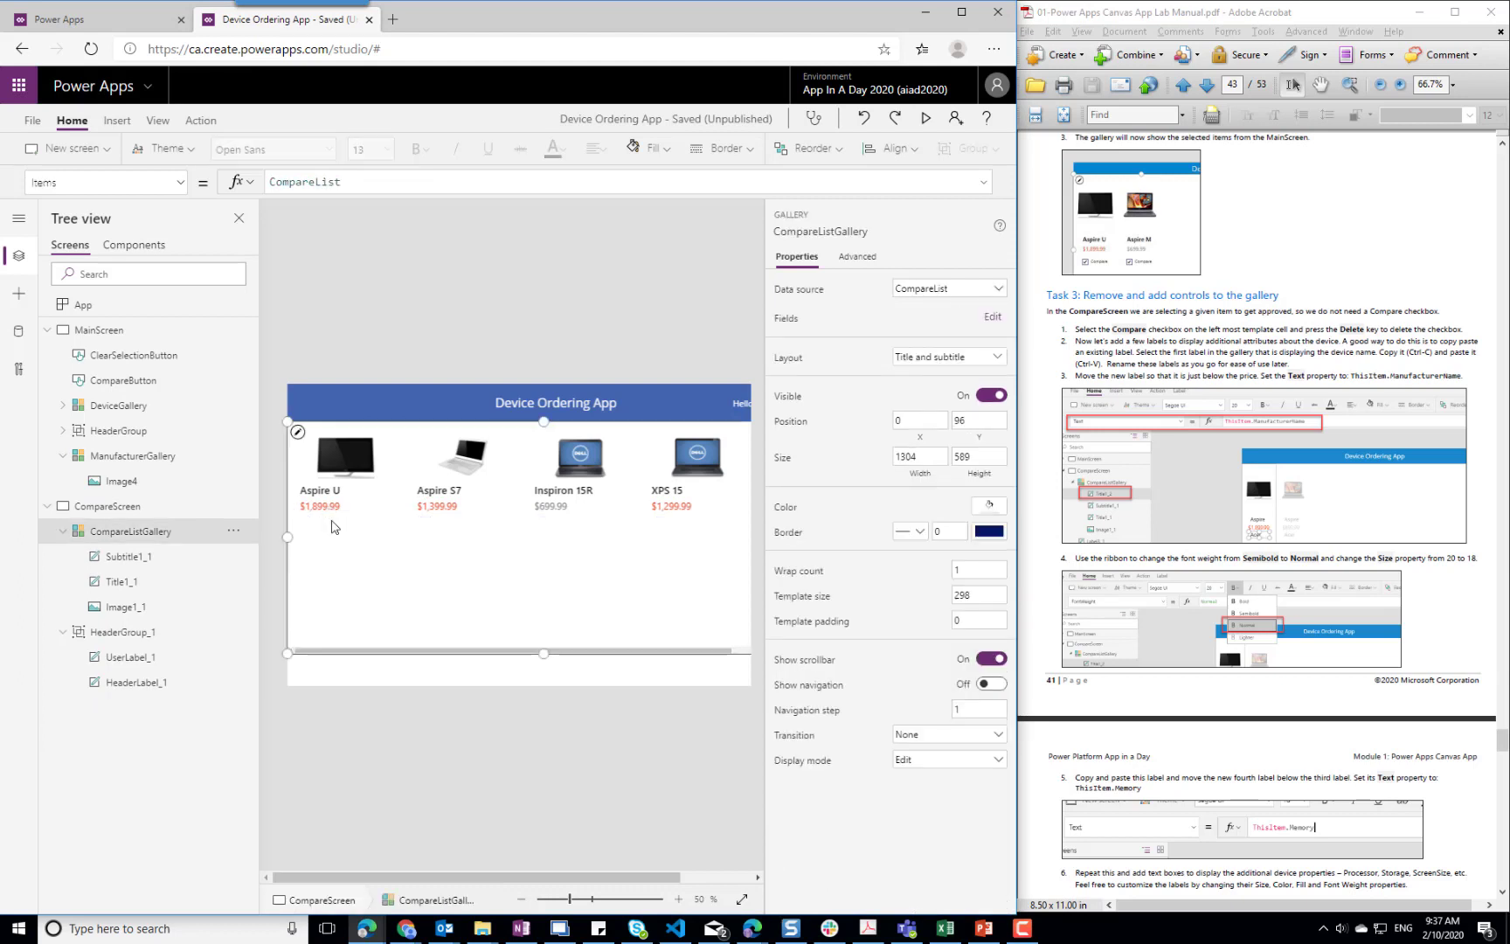
# Duplicate the device title label within the gallery template and place the copy just below the price at X 32, Y 232
pyautogui.click(327, 495)
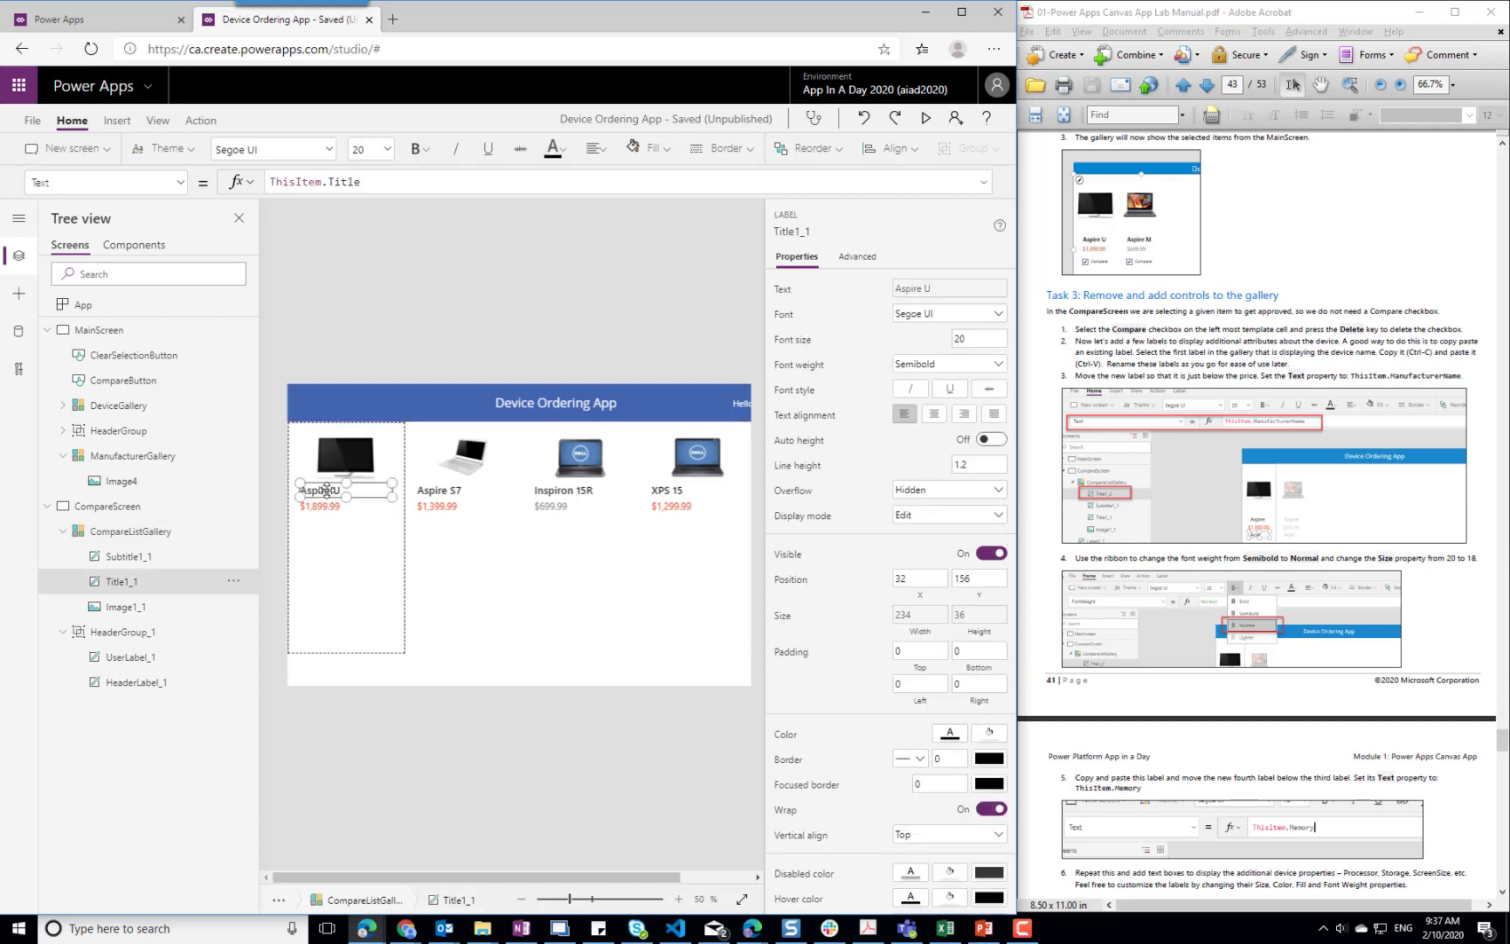
pyautogui.rightClick(326, 490)
pyautogui.click(367, 531)
pyautogui.click(340, 507)
pyautogui.rightClick(361, 508)
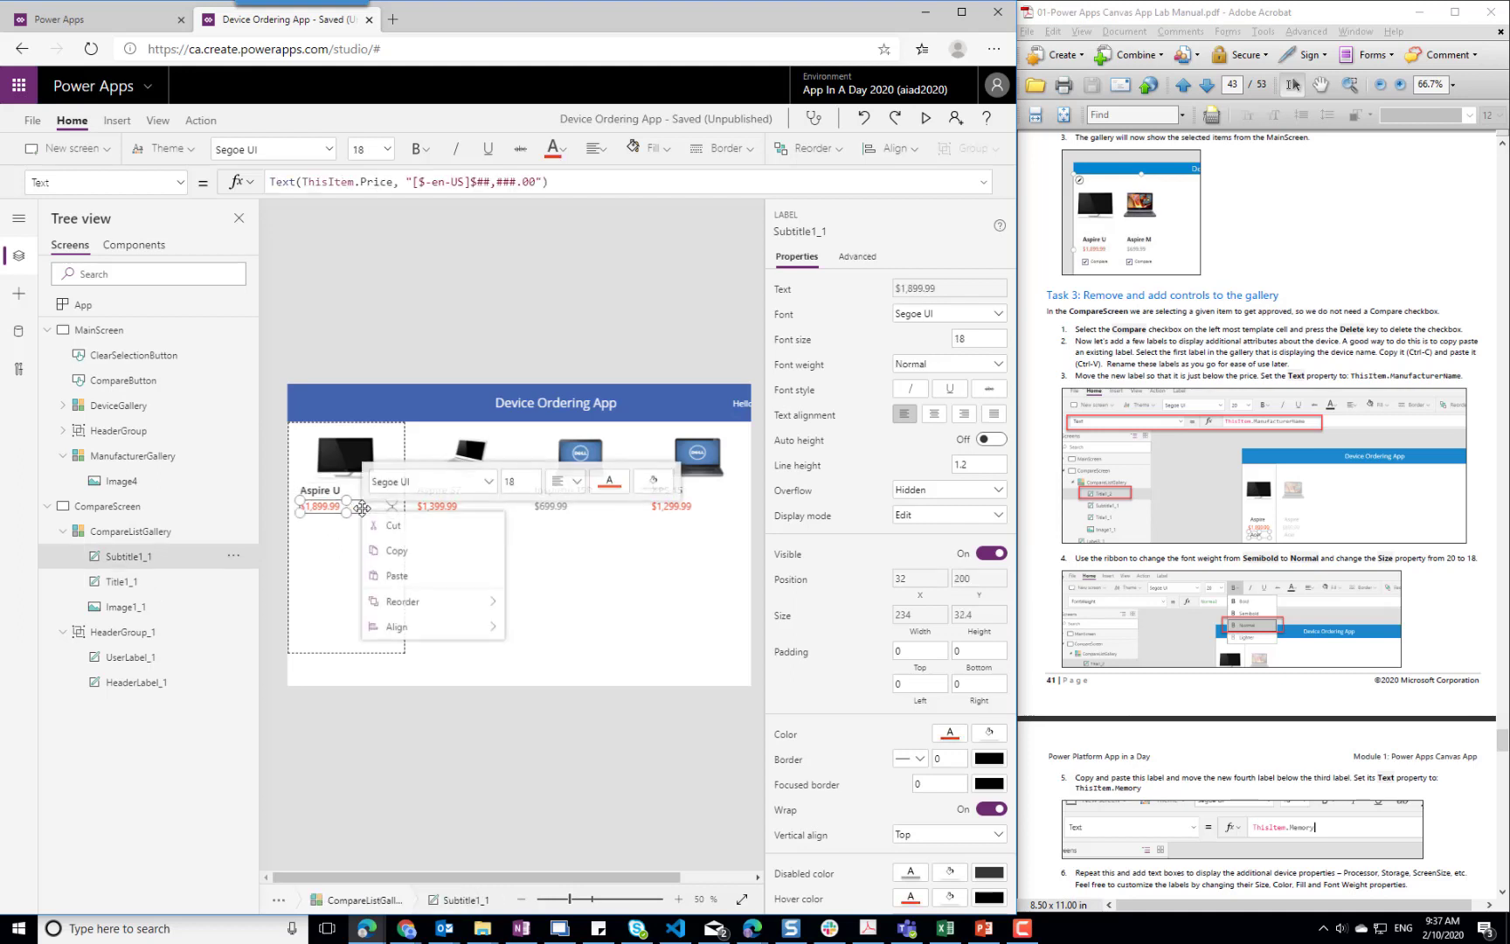
pyautogui.click(395, 575)
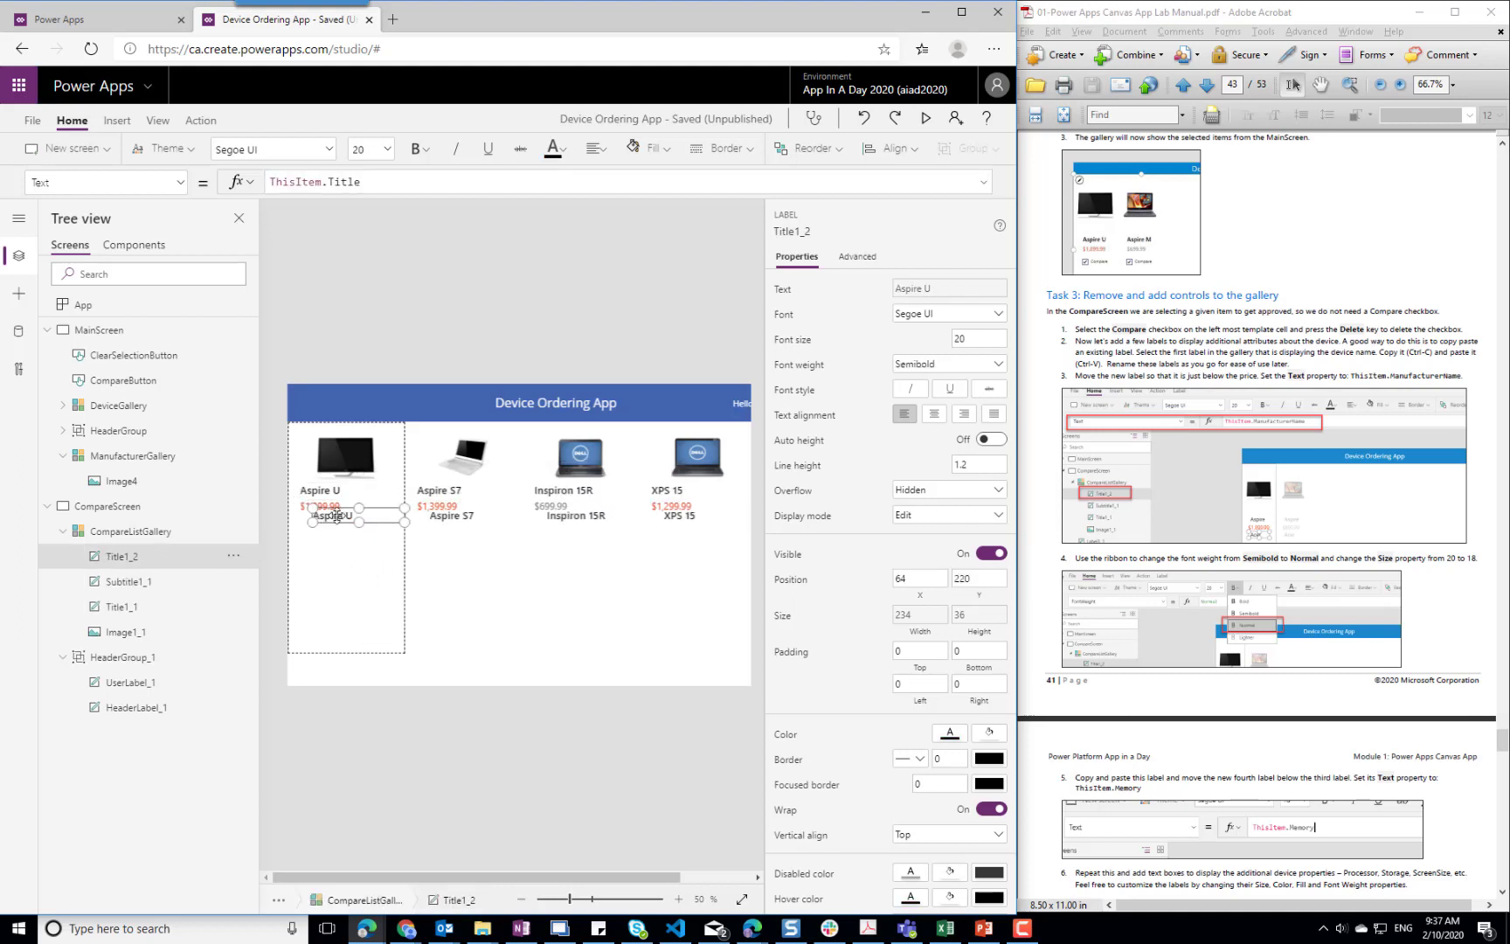
pyautogui.moveTo(337, 516); pyautogui.dragTo(324, 524)
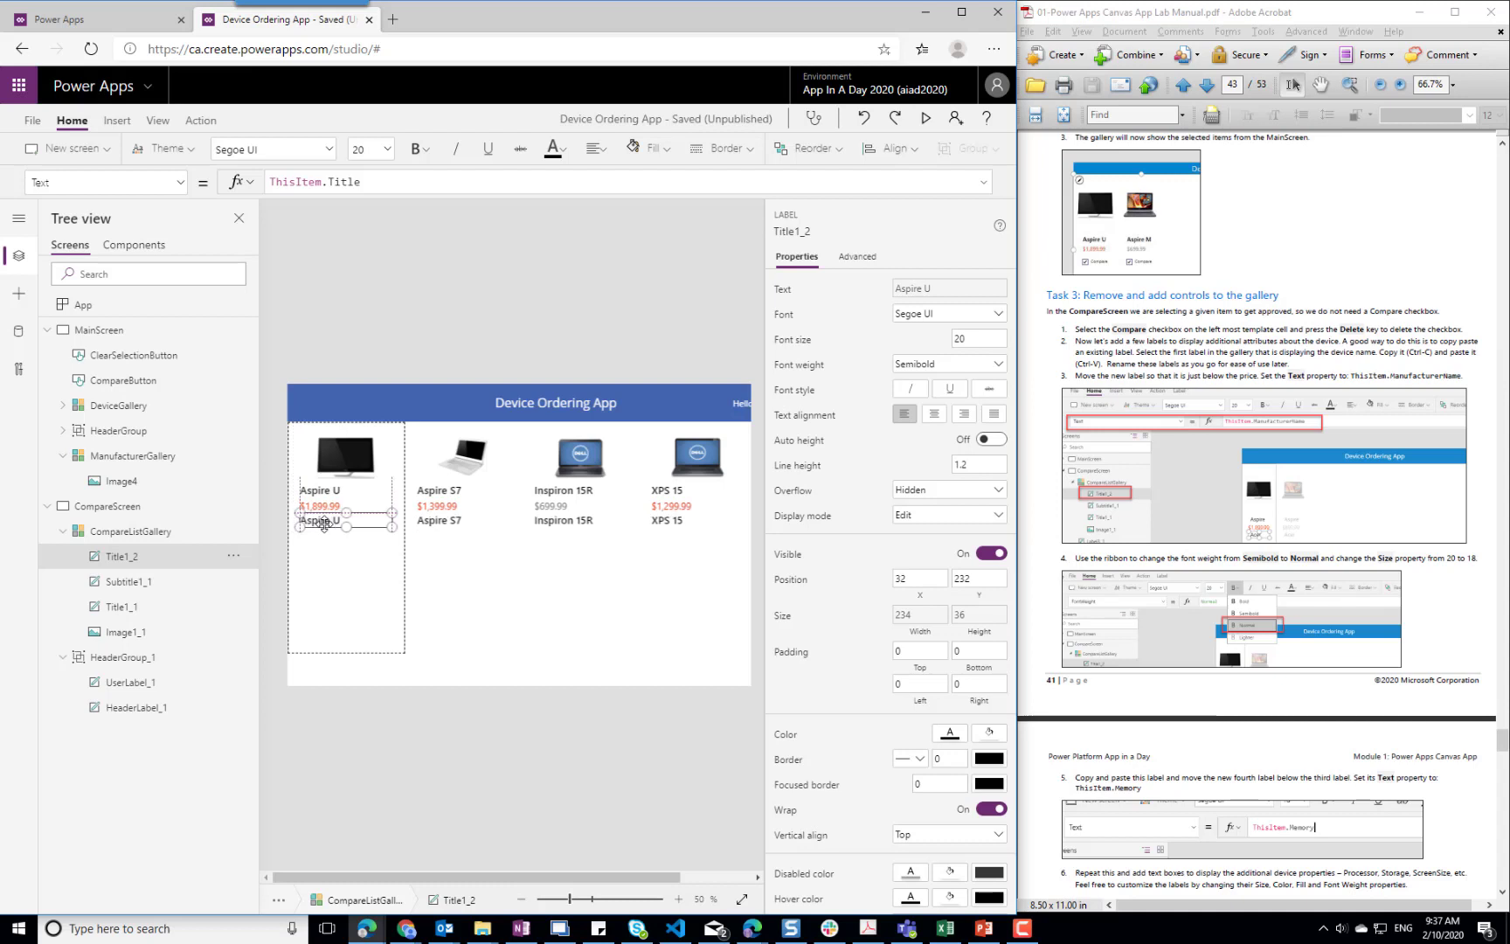
# Set the copied label's Text property to ThisItem.ManufacturerName
pyautogui.doubleClick(349, 187)
pyautogui.write('Manufact')
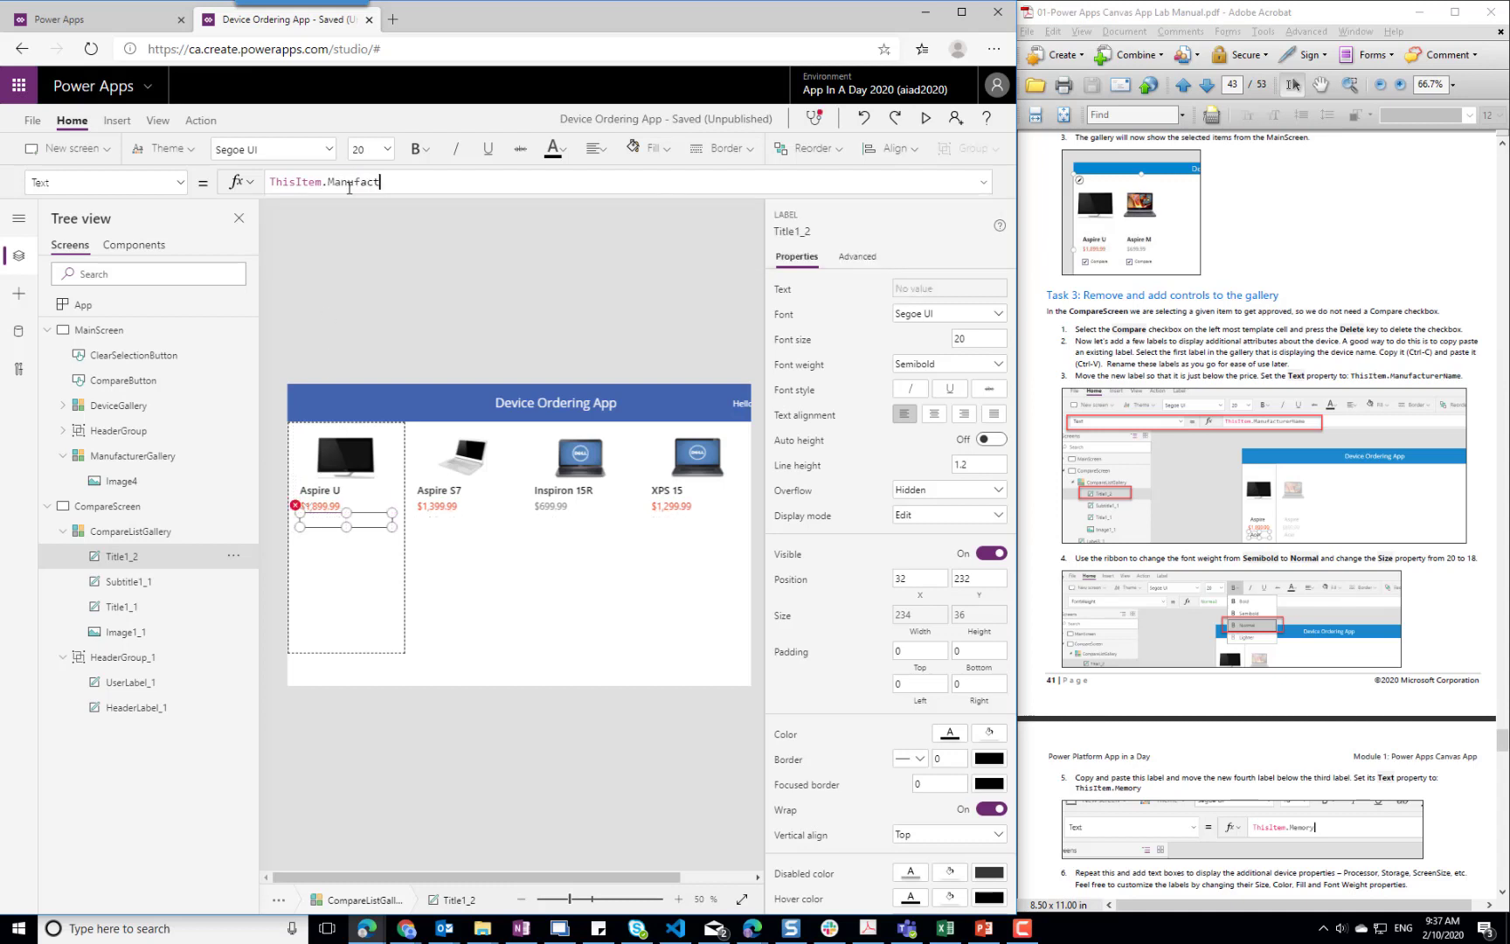
pyautogui.write('urerName')
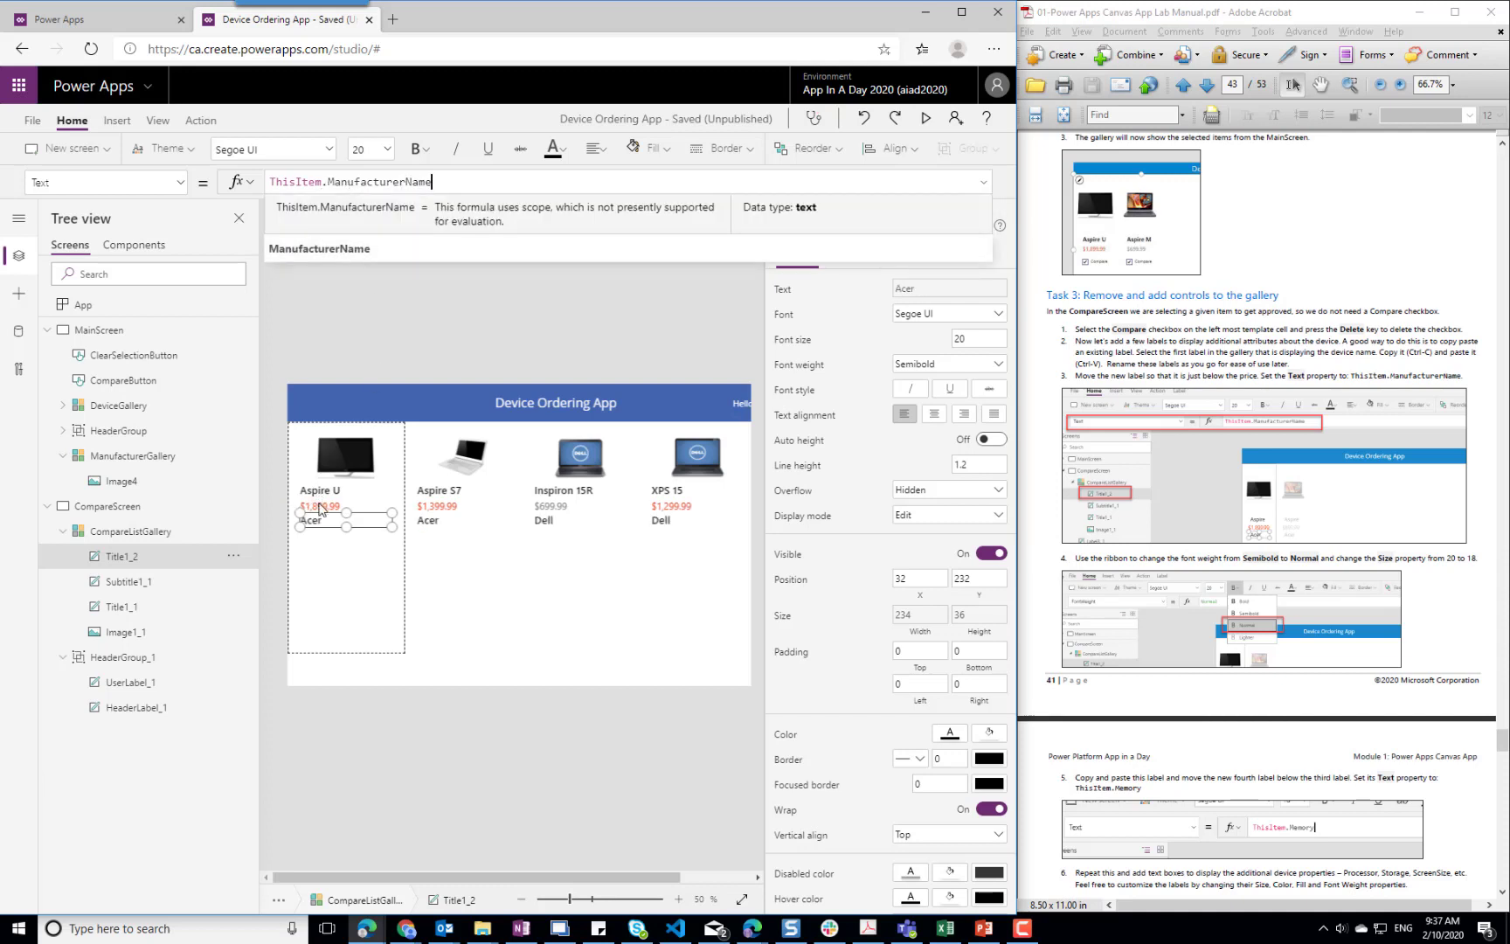
# Move the price label further down the template and place the manufacturer label directly under the title at X 32, Y 192
pyautogui.click(323, 506)
pyautogui.moveTo(325, 506)
pyautogui.mouseDown()
pyautogui.moveTo(325, 546)
pyautogui.moveTo(316, 498)
pyautogui.mouseUp()
pyautogui.click(321, 523)
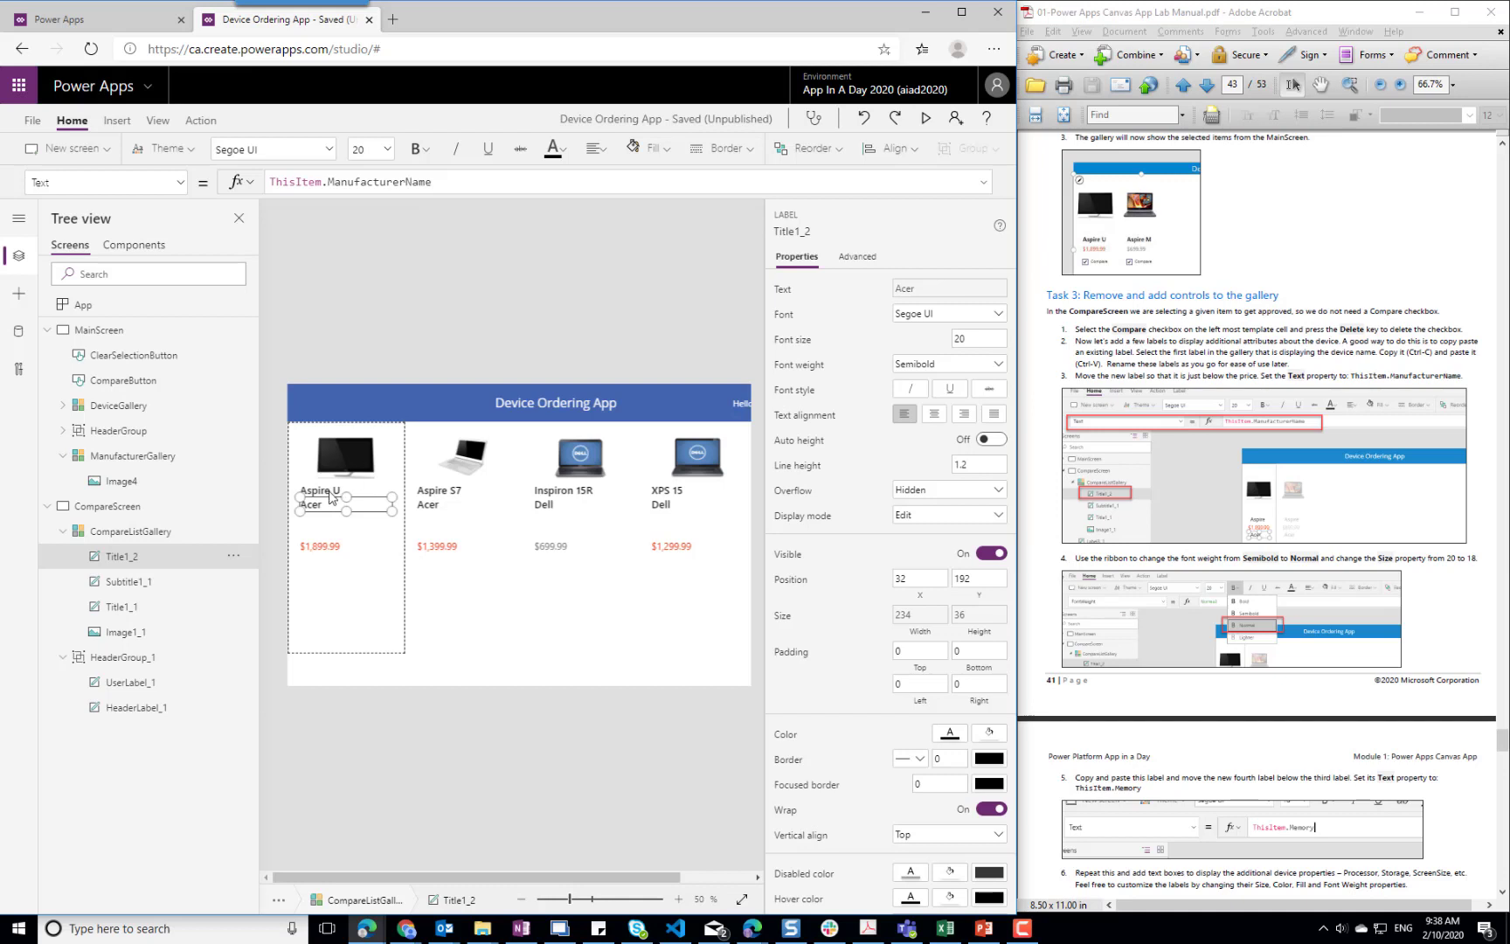
# Set the font weight of the device title label to Bold, and select the manufacturer label below it
pyautogui.click(330, 494)
pyautogui.click(421, 157)
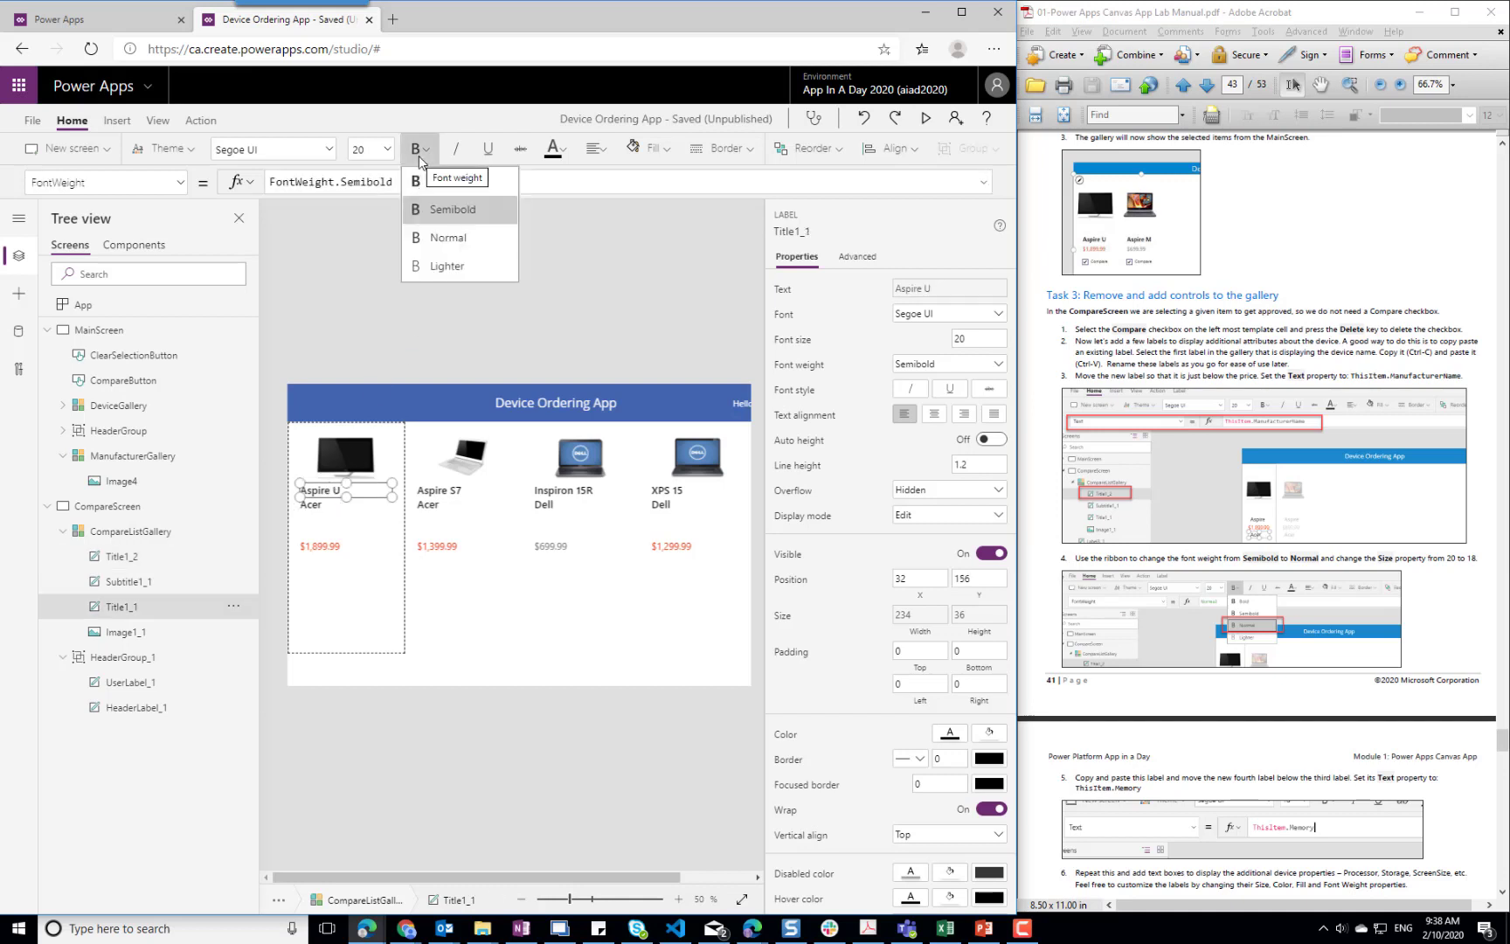
pyautogui.click(450, 192)
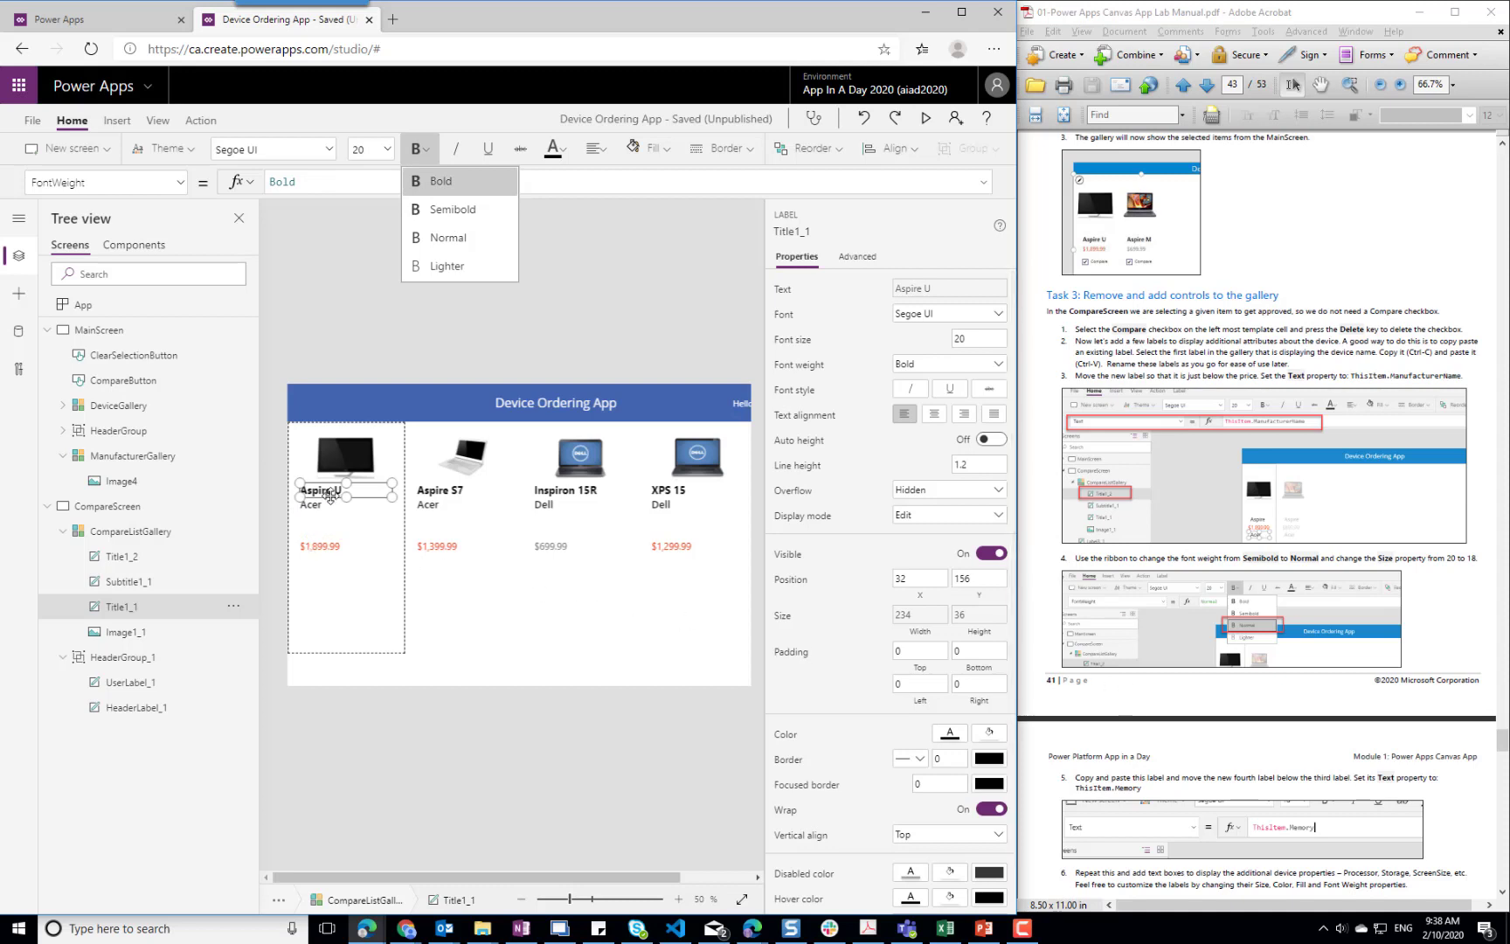
pyautogui.click(323, 505)
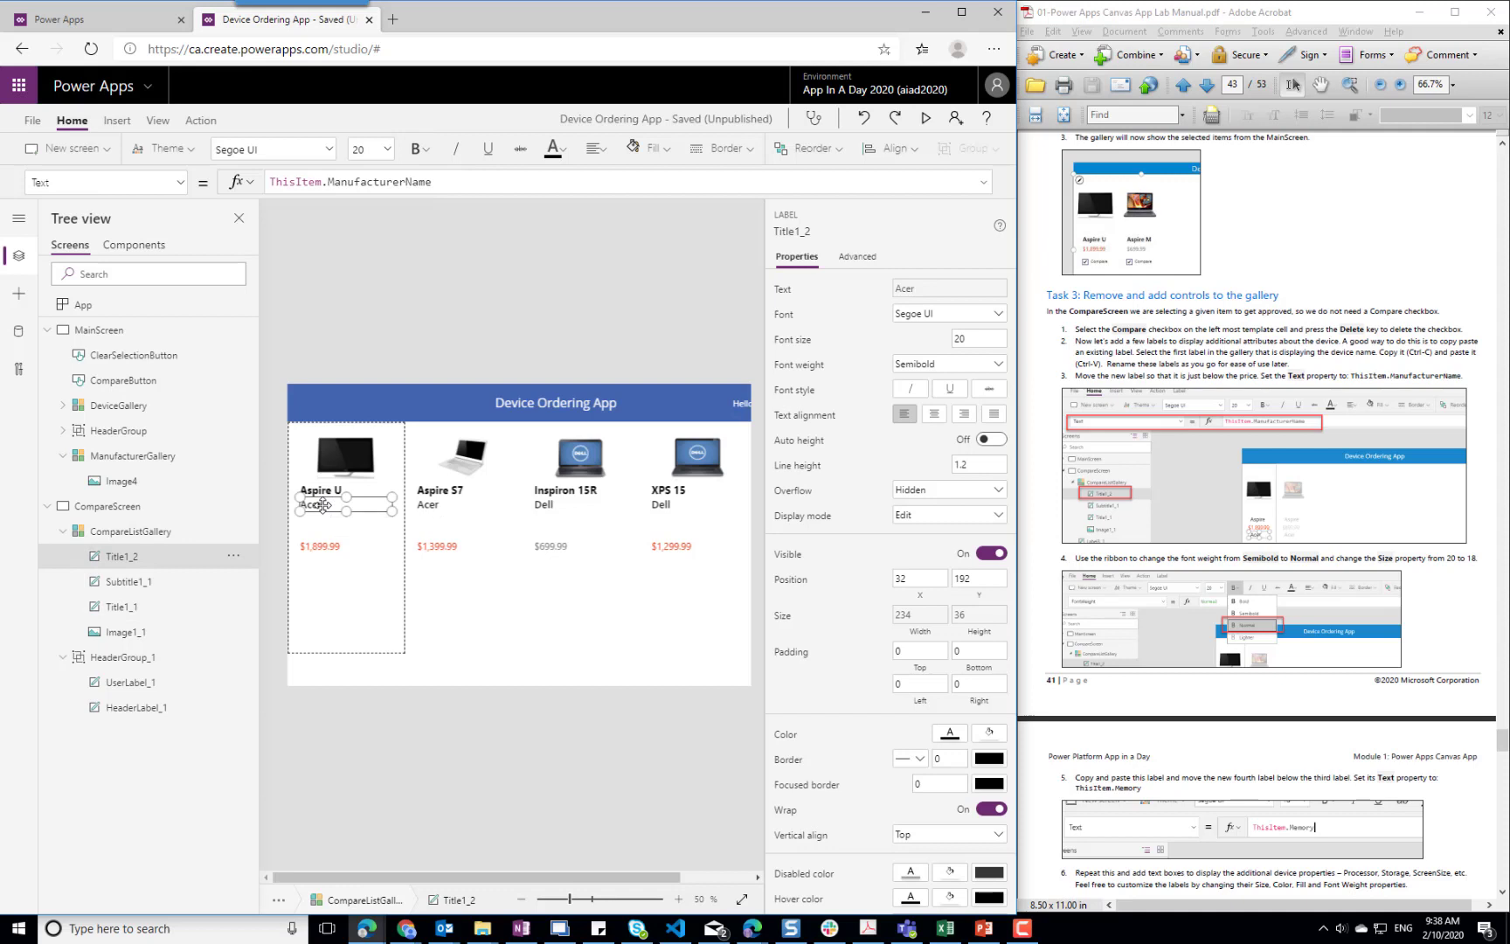
# Duplicate the manufacturer label within the gallery template and place the copy directly below it at X 32, Y 229
pyautogui.click(324, 535)
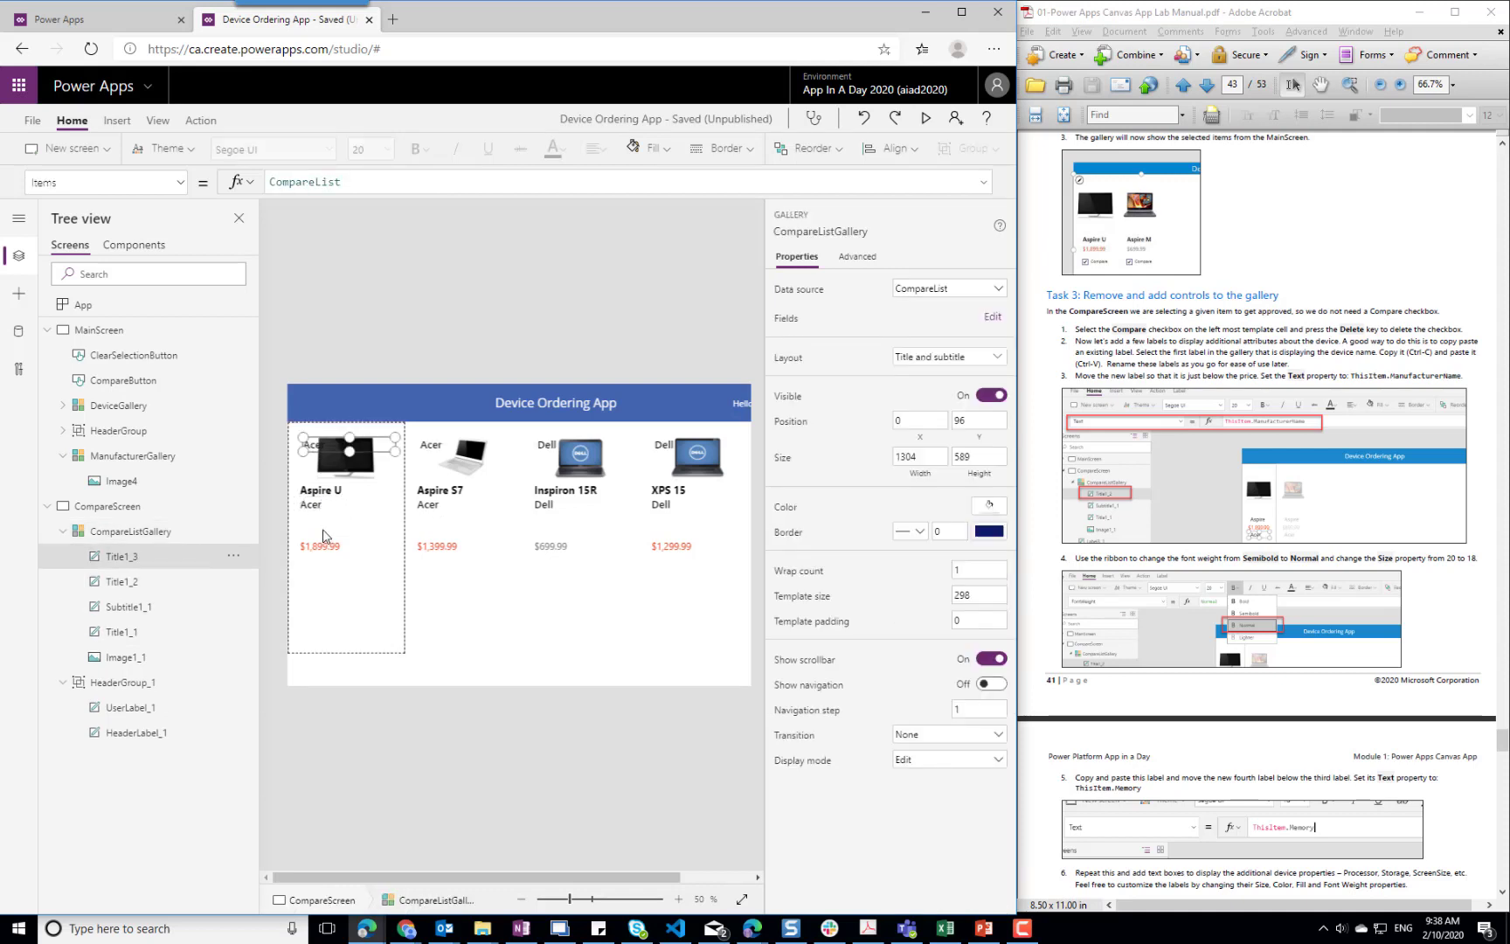
pyautogui.hotkey('ctrl', 'v')
pyautogui.moveTo(377, 499); pyautogui.dragTo(383, 520)
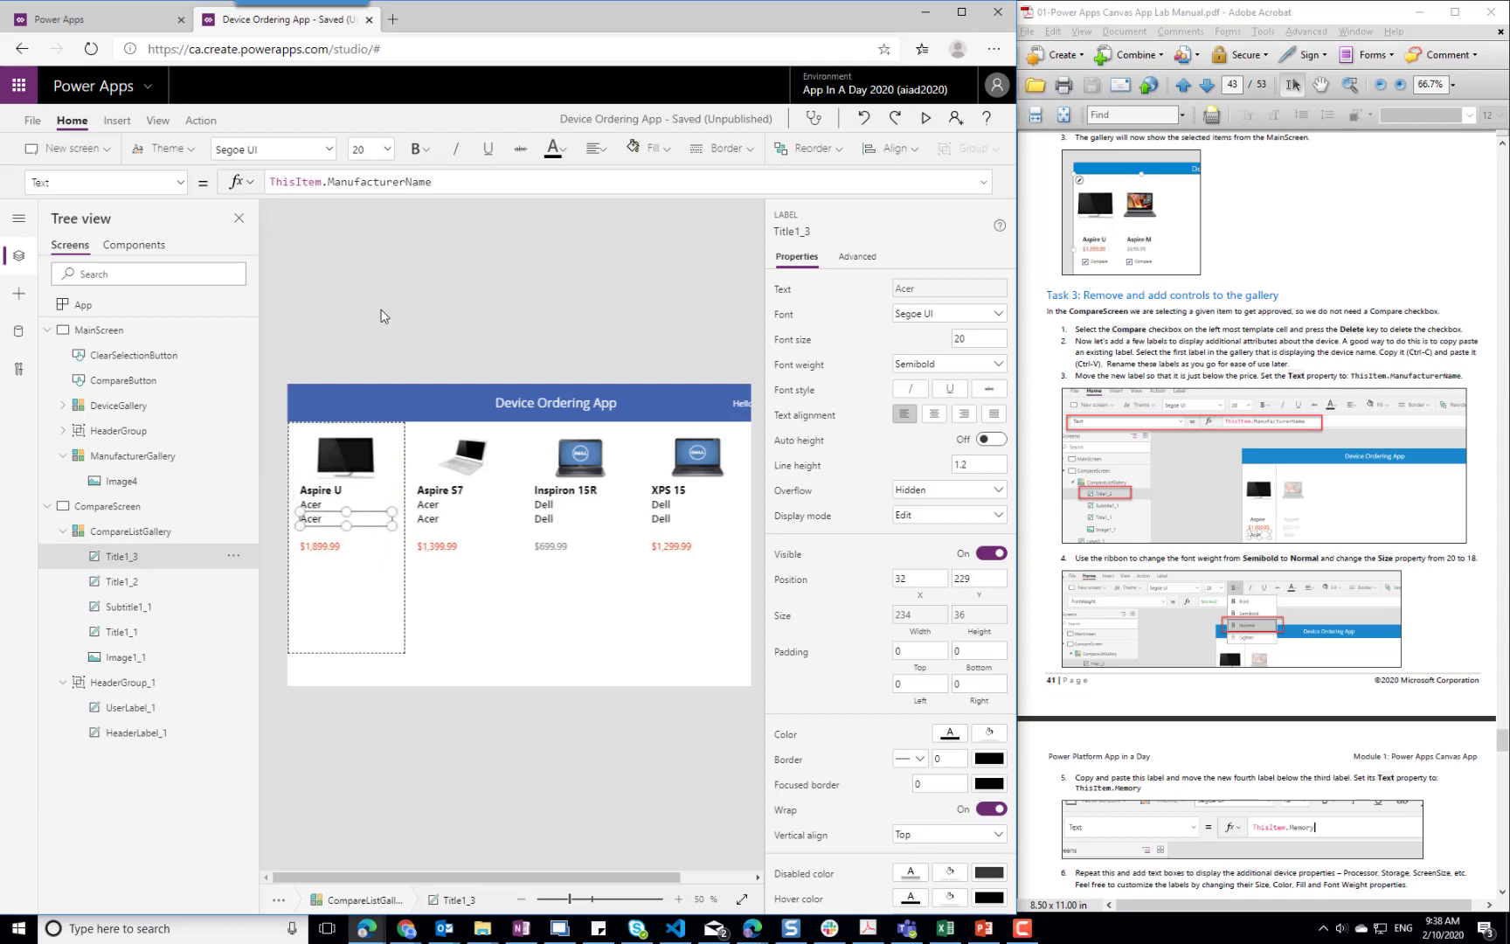
# Set the new label's Text property to ThisItem.Memory
pyautogui.click(363, 181)
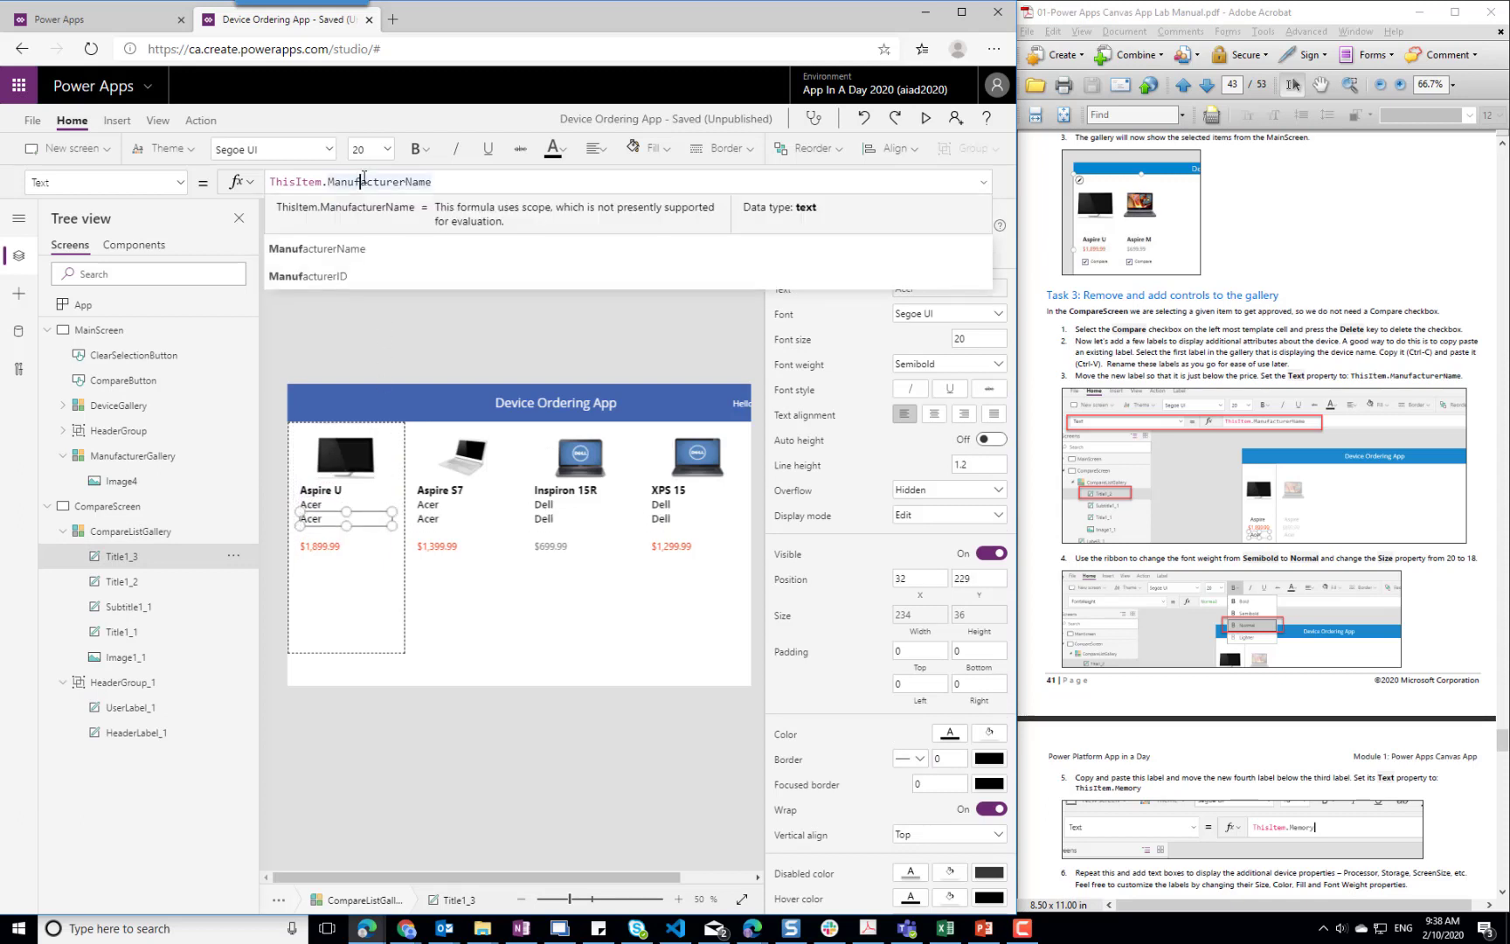
pyautogui.write('Meno')
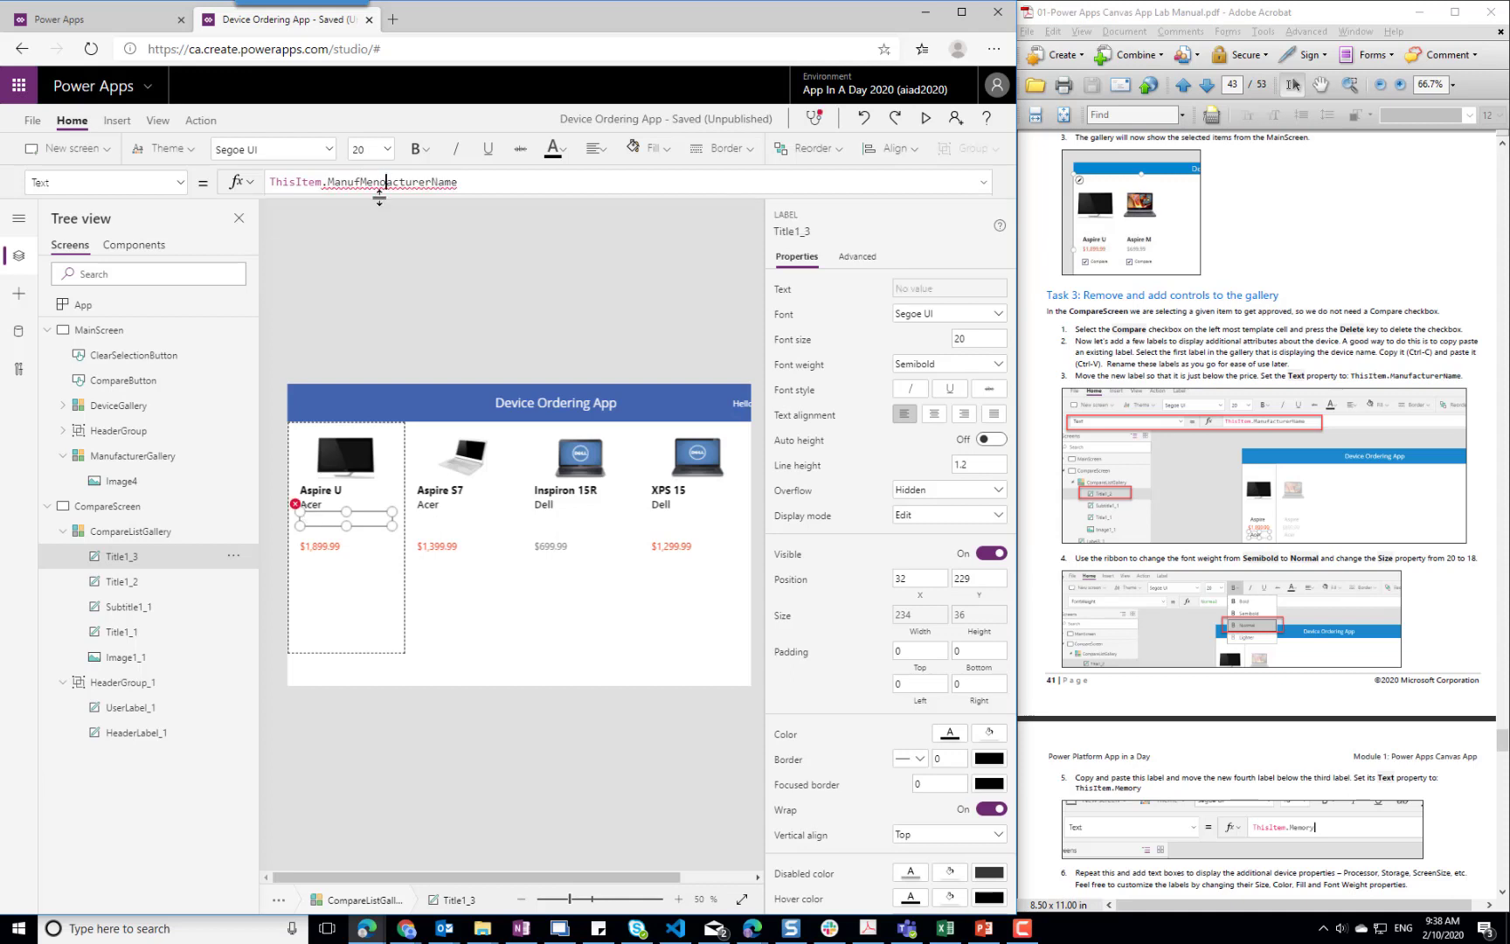
pyautogui.hotkey('shift', 'End')
pyautogui.press('Delete')
pyautogui.write('Meo')
pyautogui.press('BackSpace')
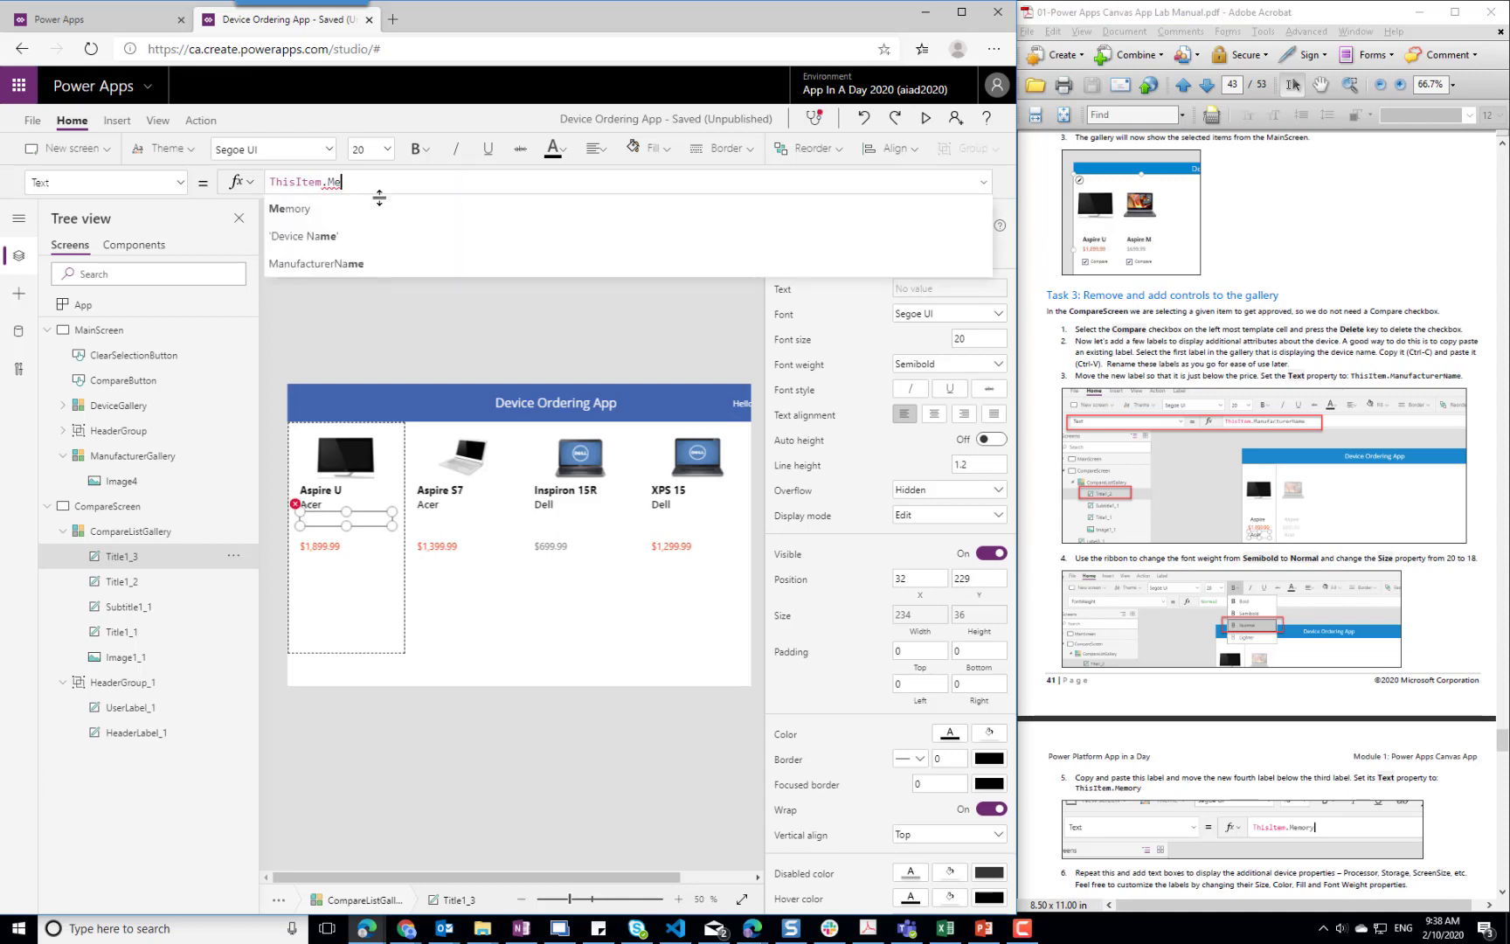
pyautogui.write('mory')
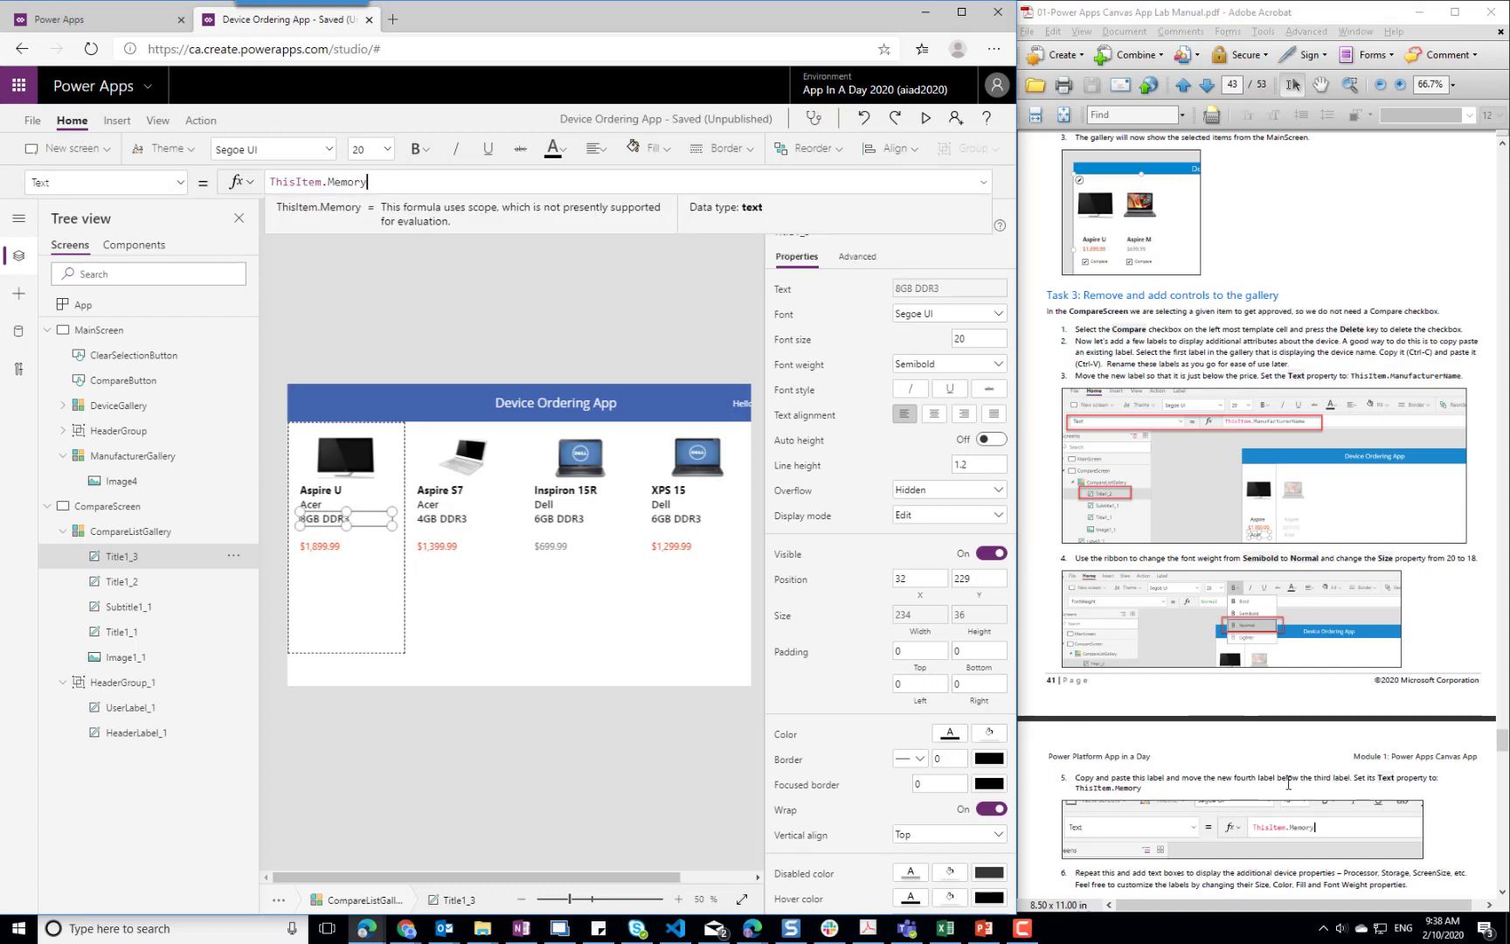
# Duplicate the memory label within the gallery template and place the copy directly below it at X 32, Y 266
pyautogui.click(1288, 784)
pyautogui.scroll(-3, 1222, 734)
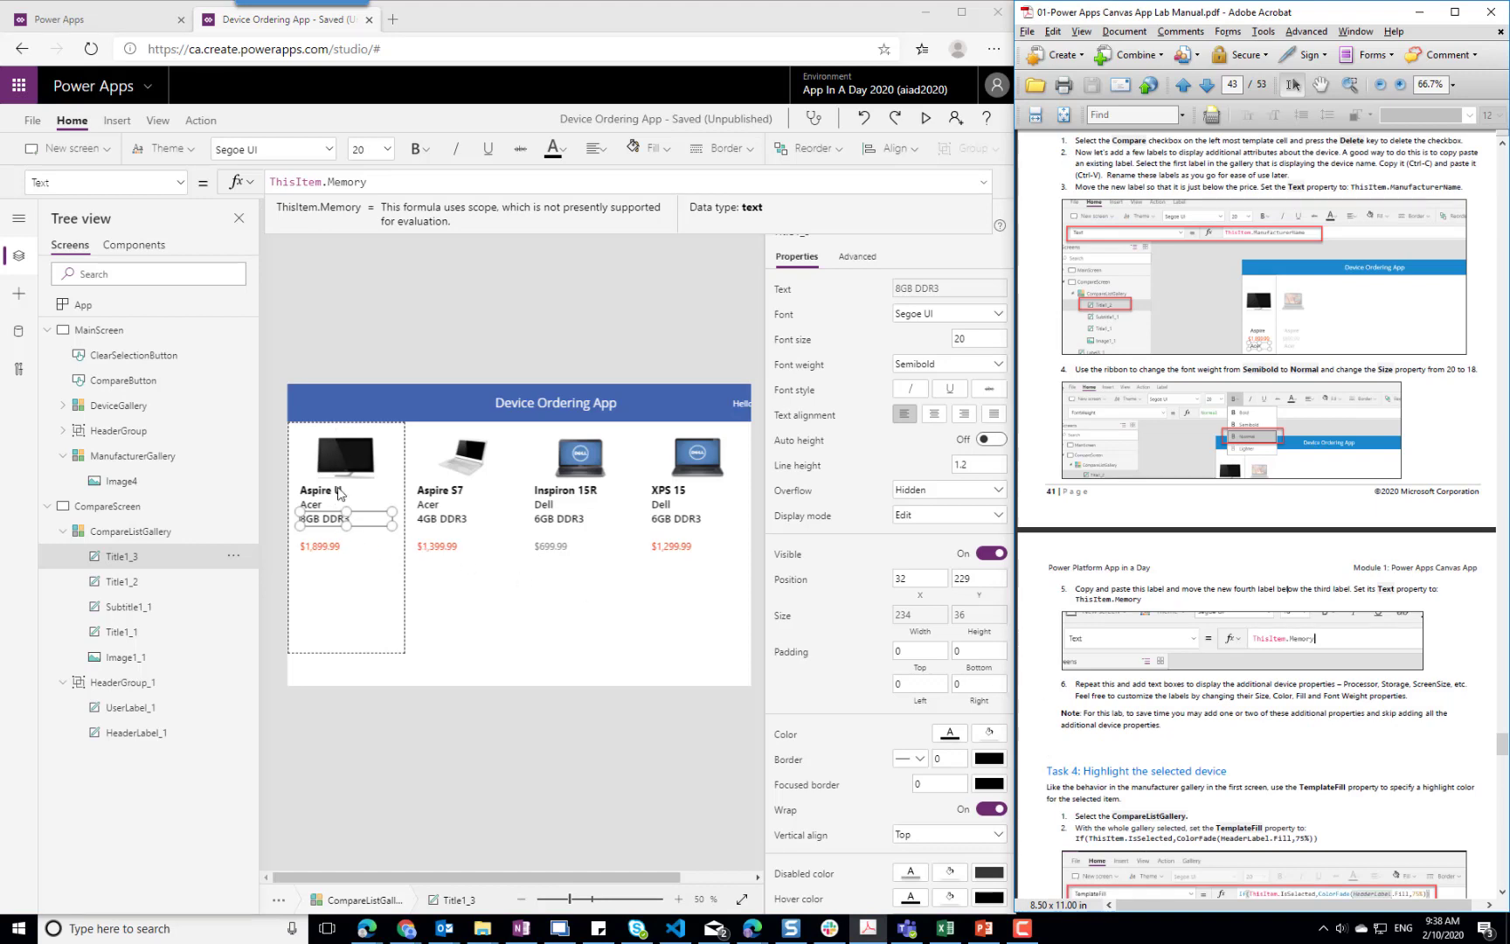
pyautogui.click(345, 519)
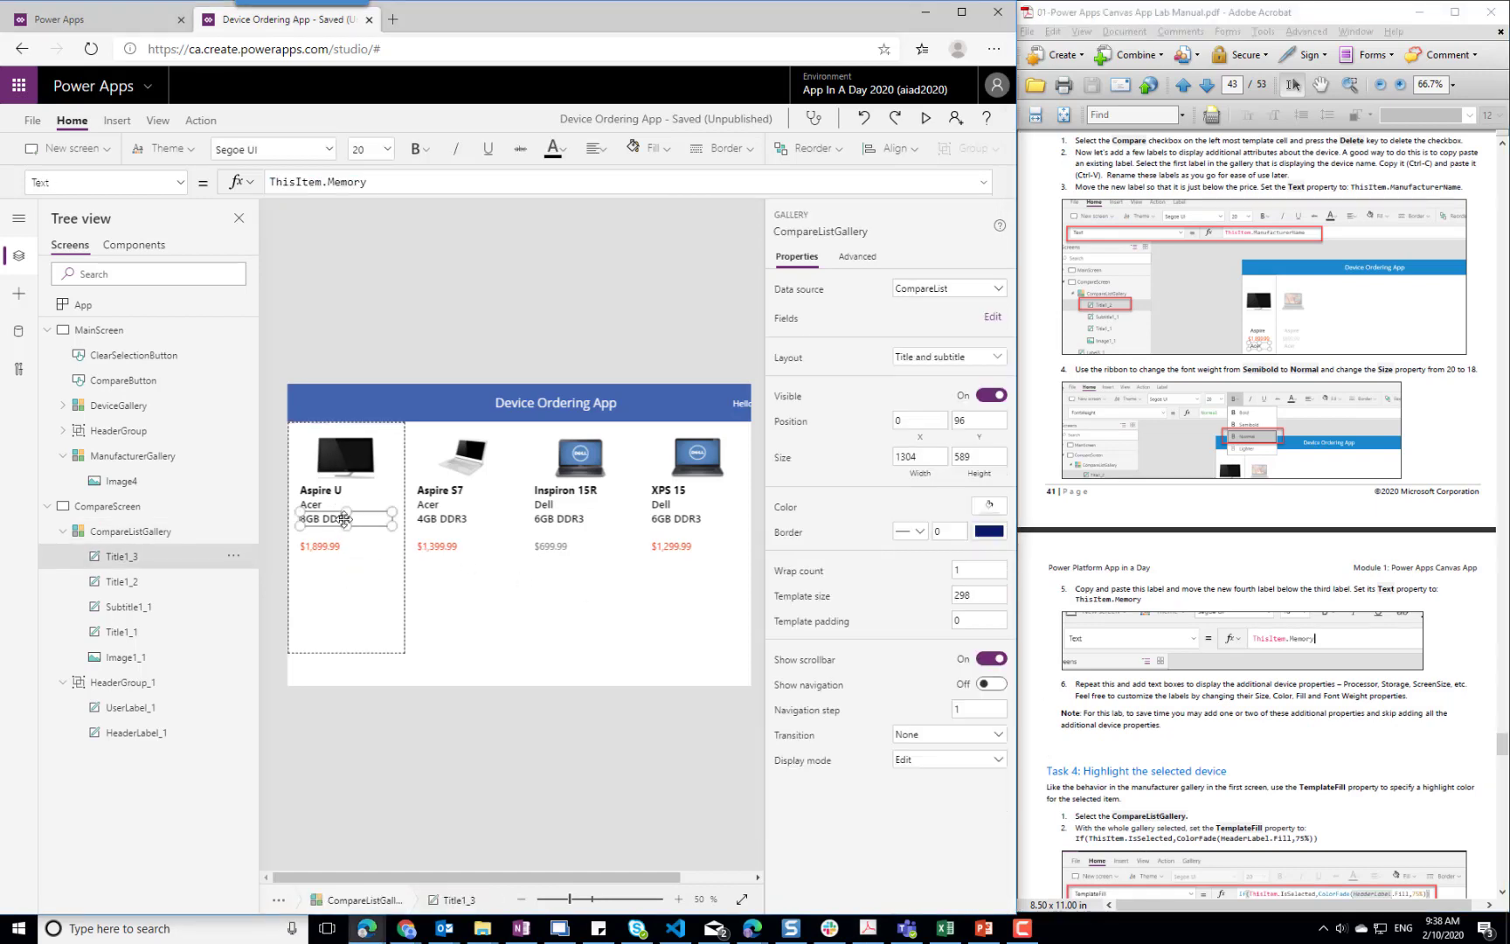
pyautogui.click(344, 519)
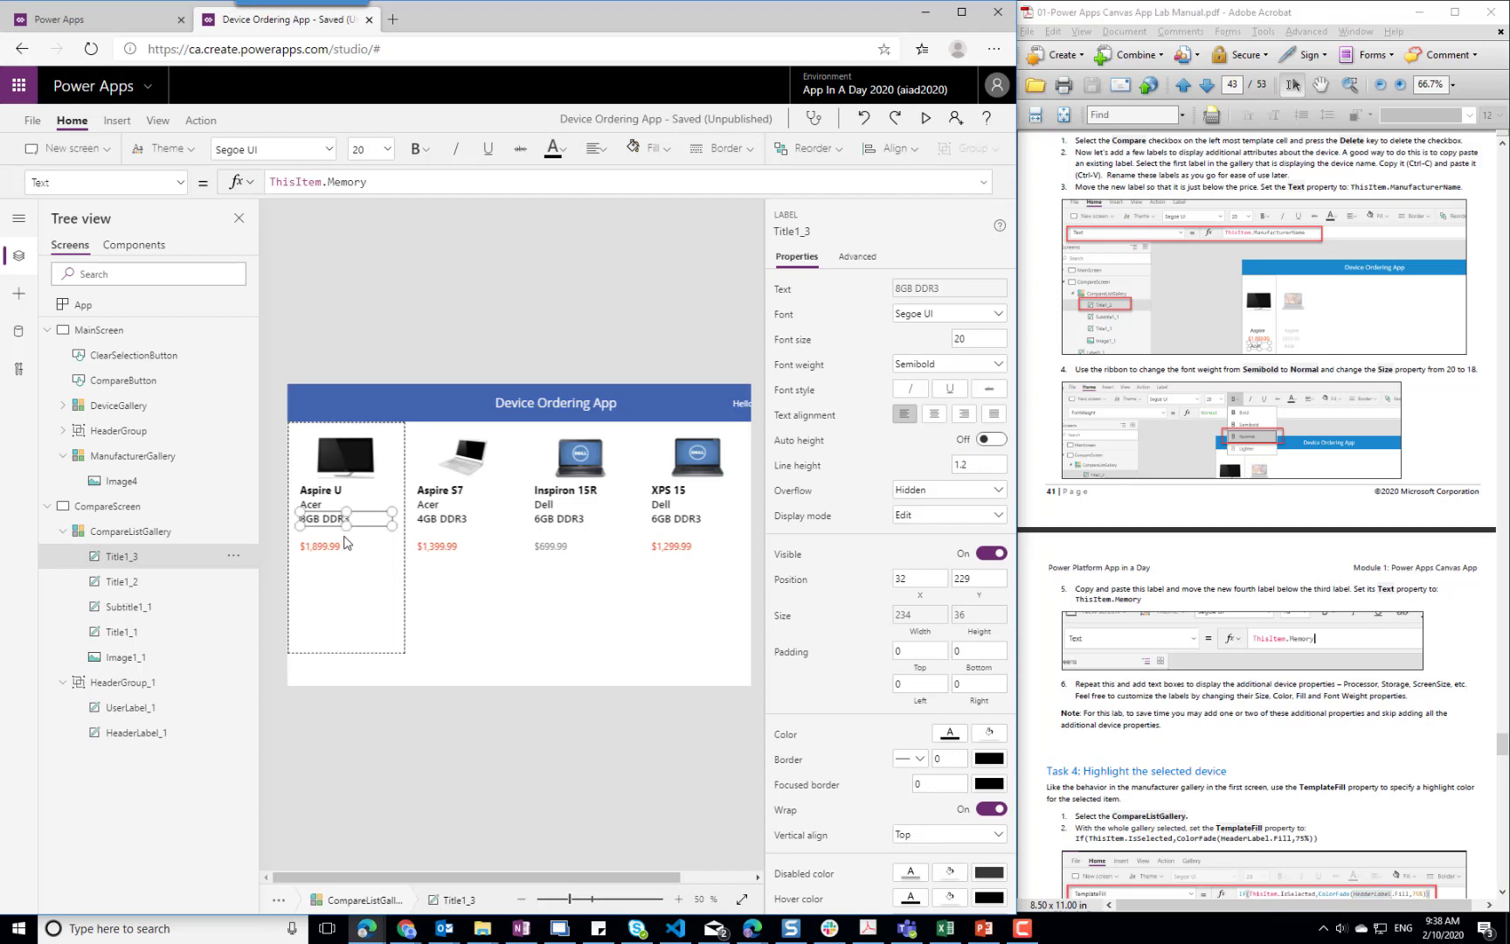
pyautogui.hotkey('ctrl', 'c')
pyautogui.click(347, 542)
pyautogui.hotkey('ctrl', 'v')
pyautogui.click(381, 446)
pyautogui.moveTo(381, 447); pyautogui.dragTo(384, 534)
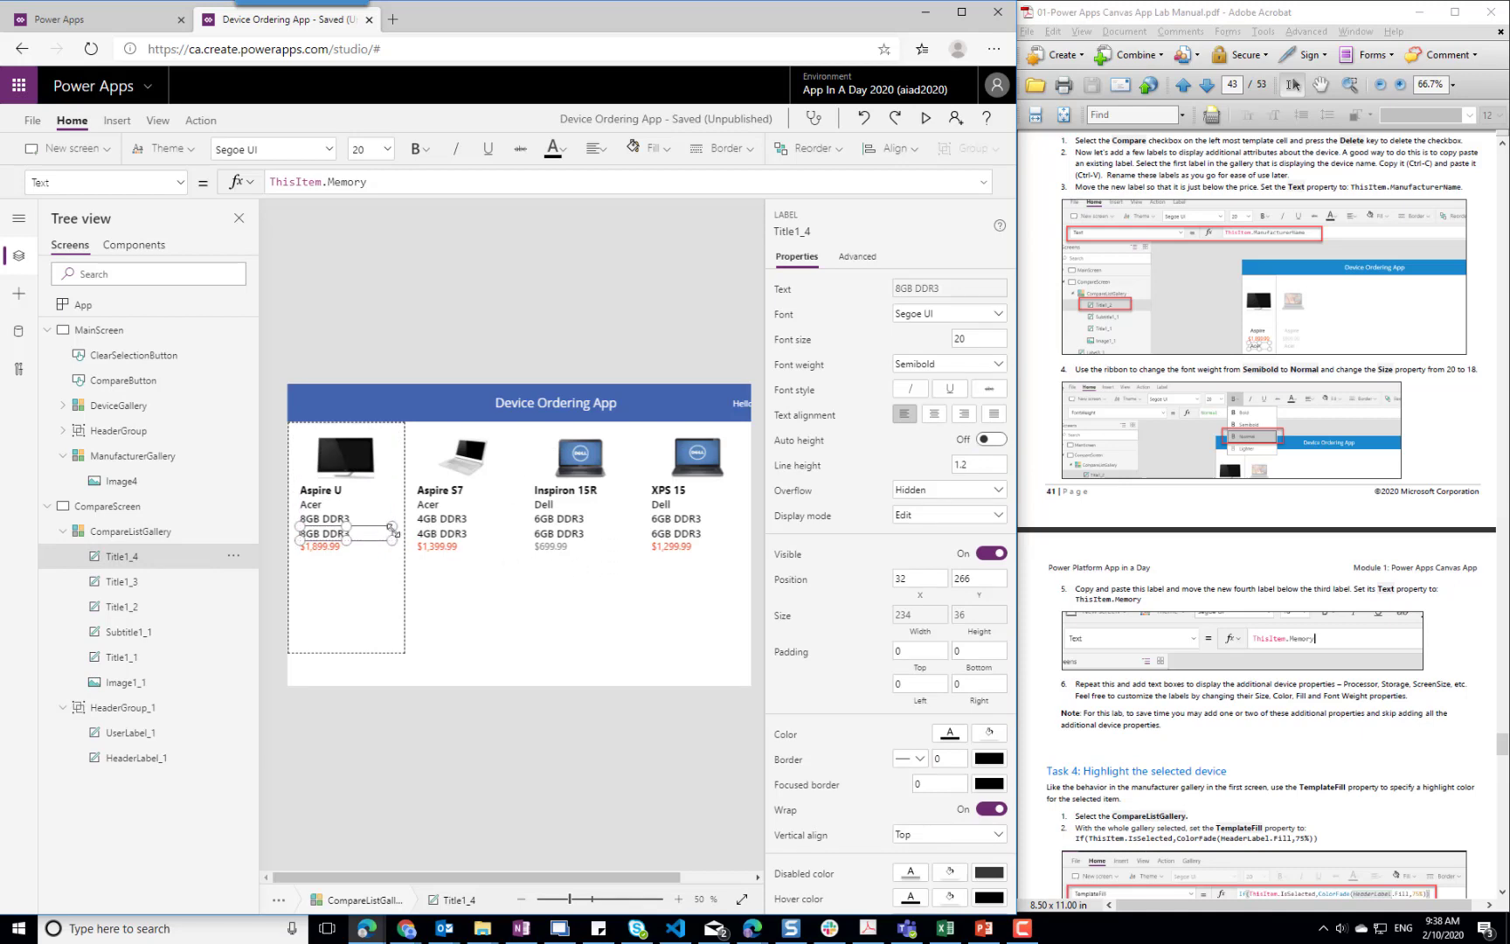
# Set the Text property of the label below the memory label to ThisItem.Processor
pyautogui.doubleClick(350, 180)
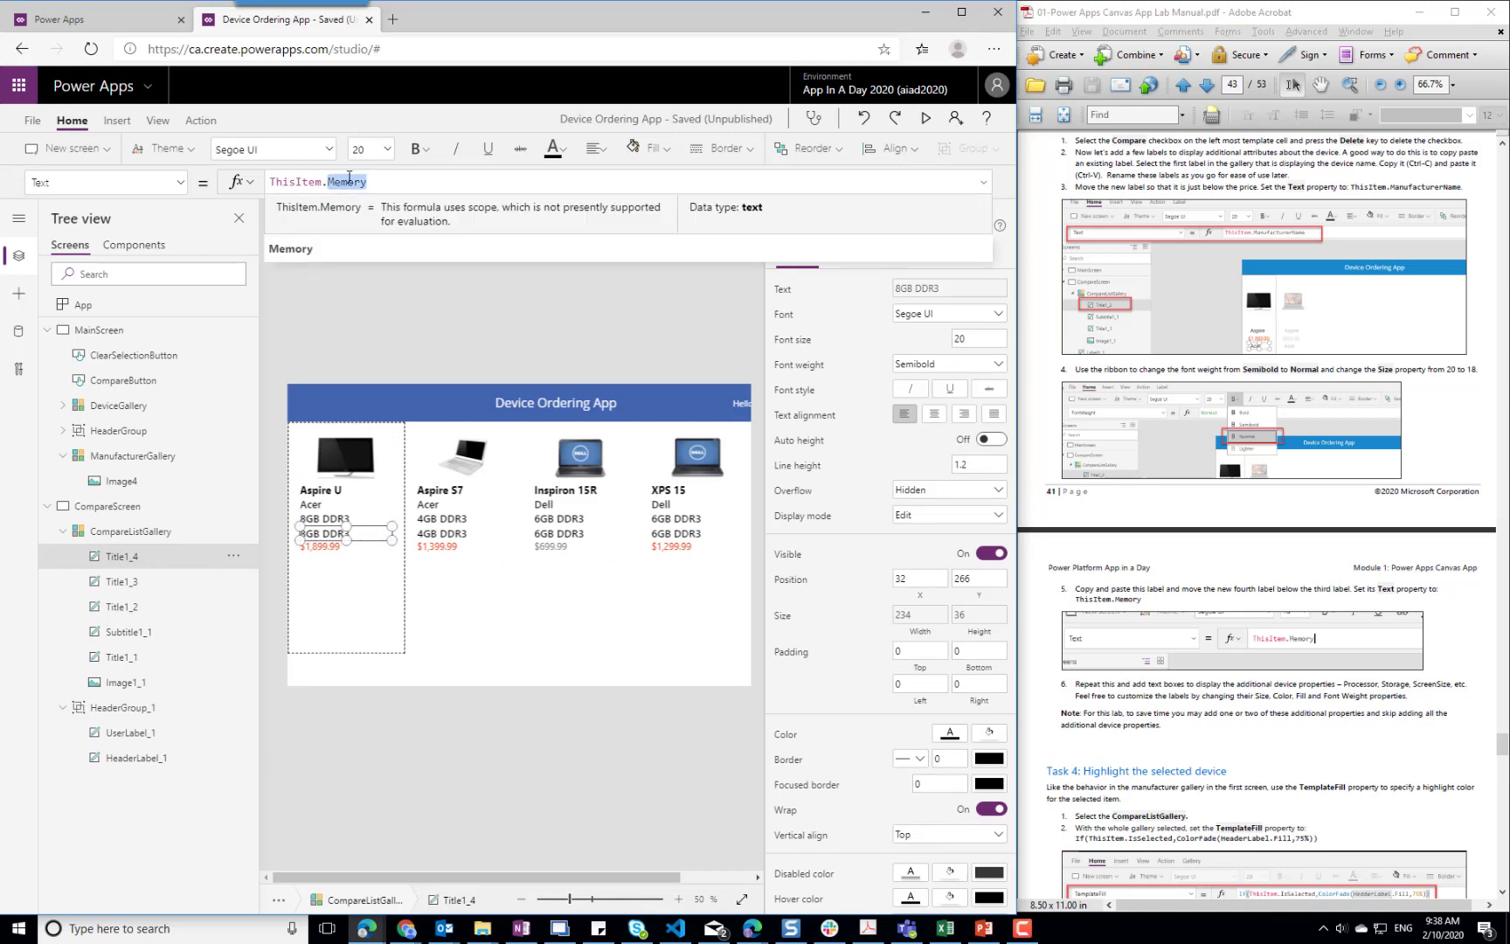
pyautogui.write('Processor')
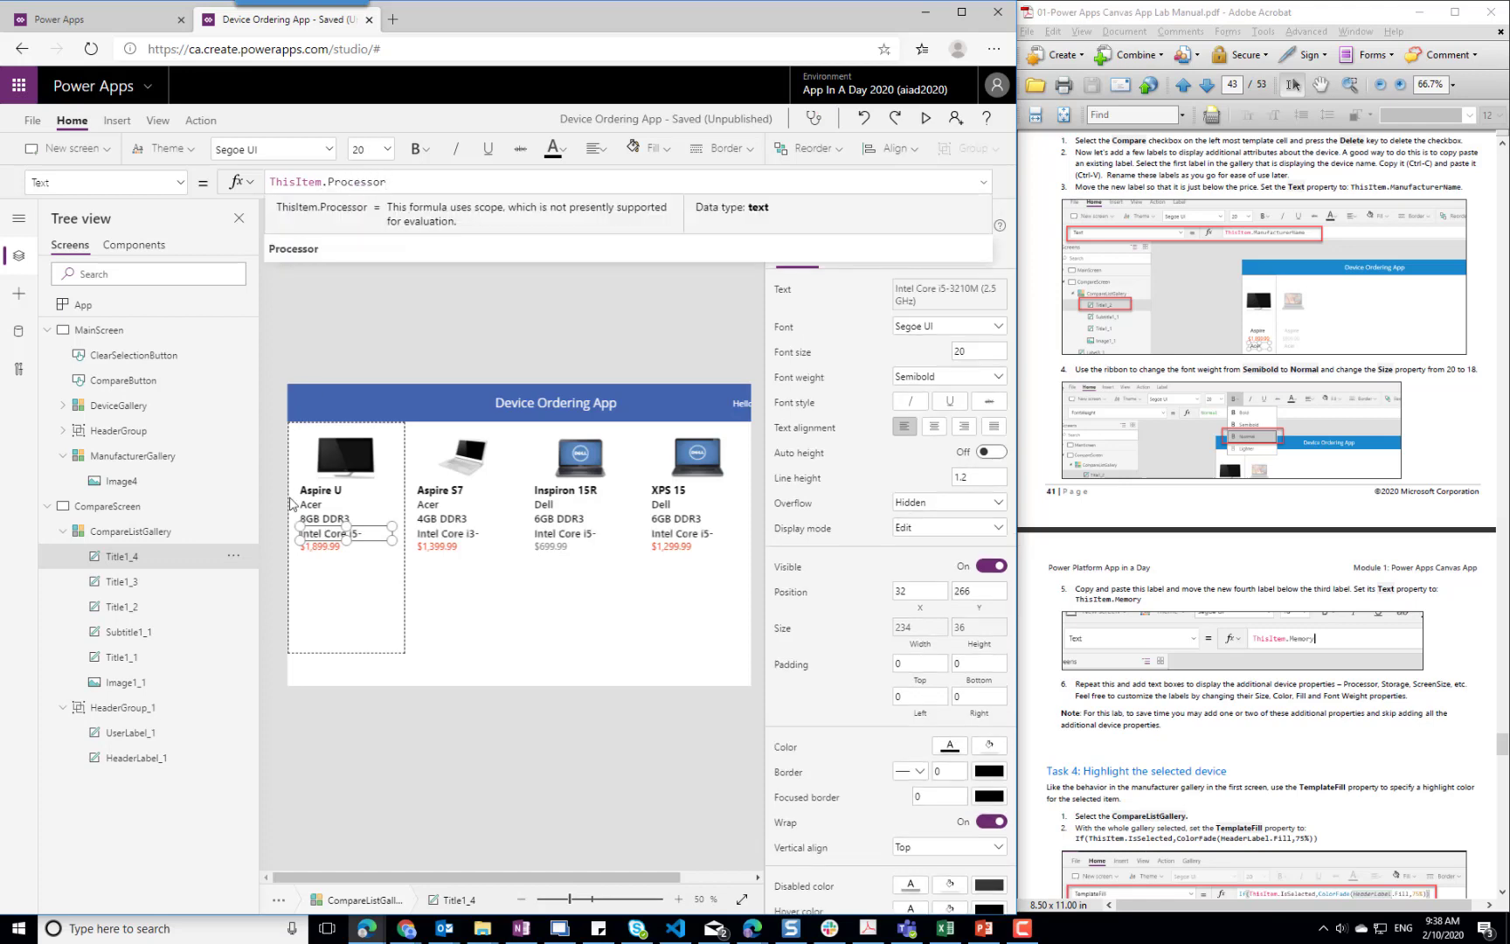
# Move the price label further down the template and increase the processor label's height to 64 so it fits two lines
pyautogui.click(321, 546)
pyautogui.click(322, 546)
pyautogui.moveTo(322, 547)
pyautogui.mouseDown()
pyautogui.moveTo(322, 570)
pyautogui.moveTo(347, 553)
pyautogui.mouseUp()
pyautogui.click(339, 537)
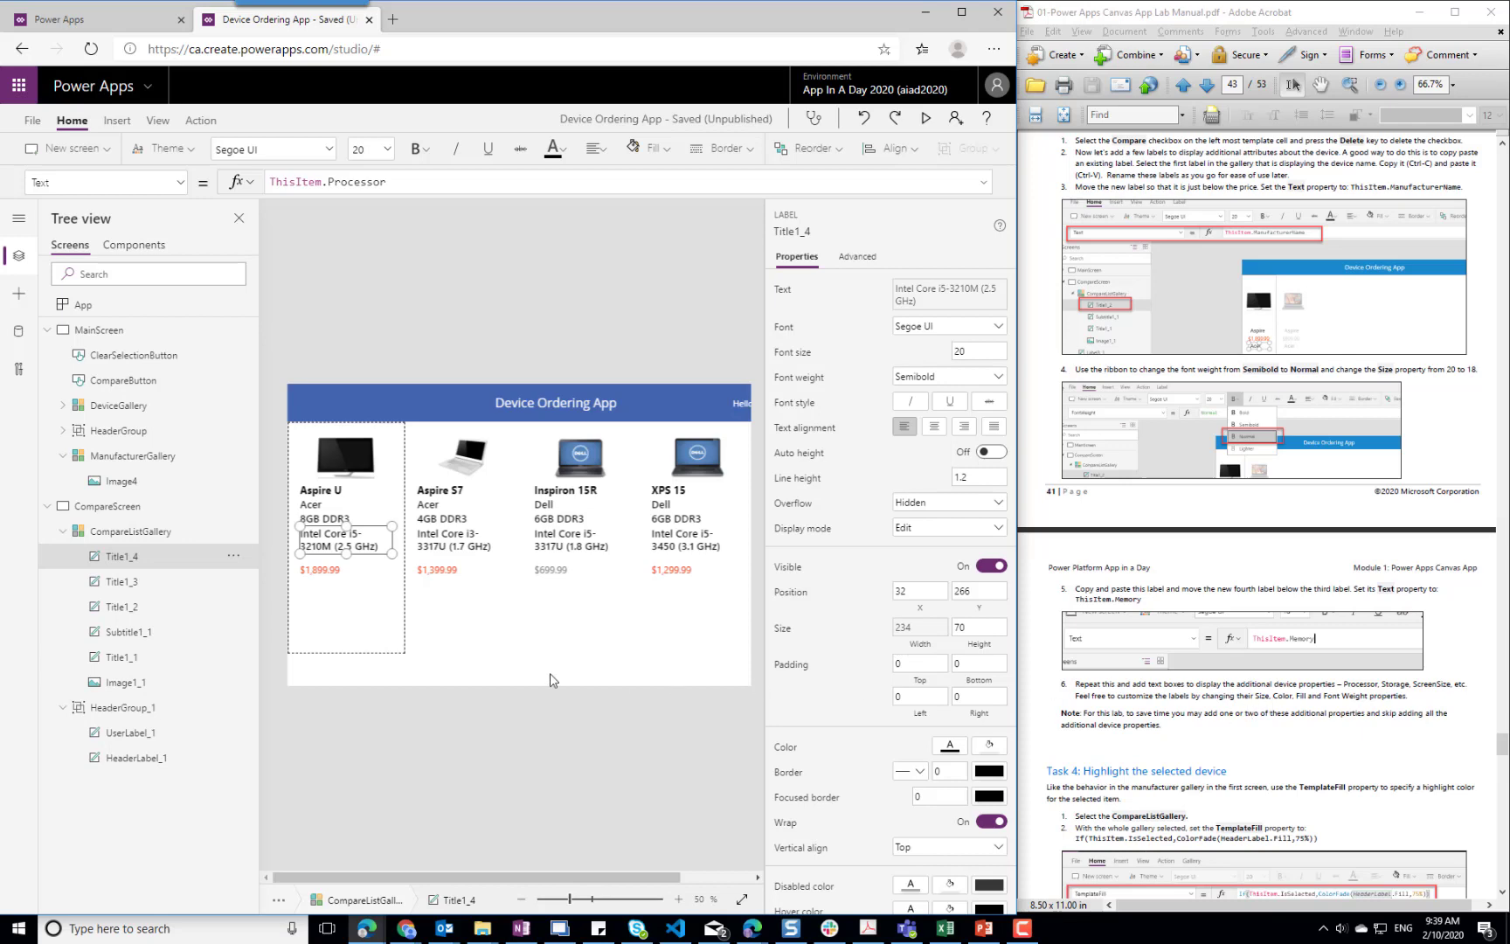
# Set CompareListGallery's TemplateFill property to If(ThisItem.IsSelected, ColorFade(HeaderLabel_1.Fill, 75%))
pyautogui.click(348, 623)
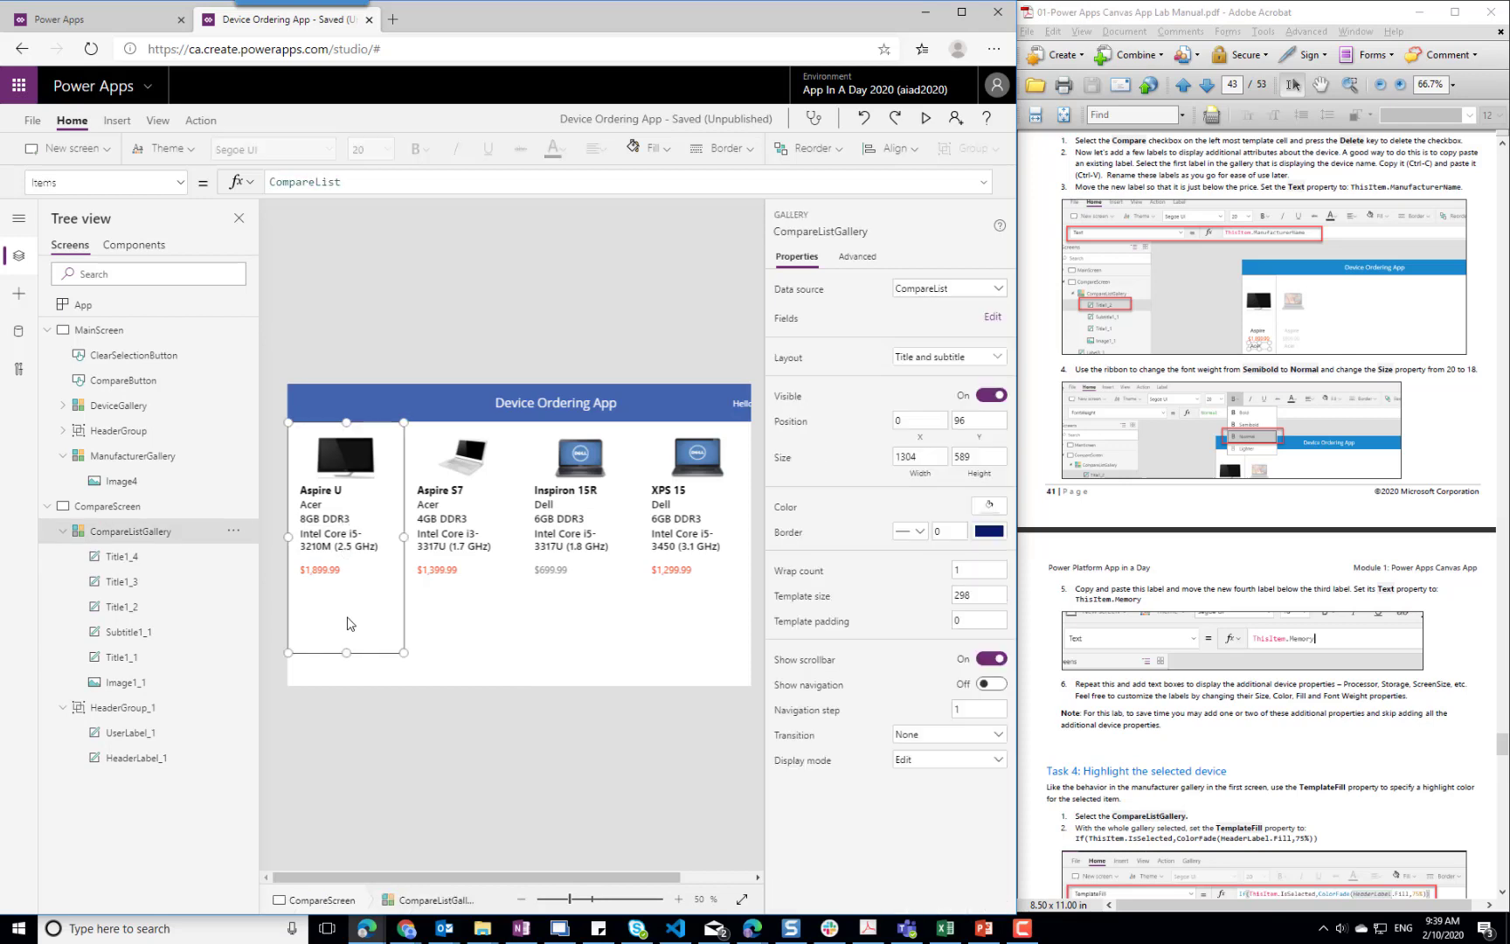
pyautogui.click(302, 432)
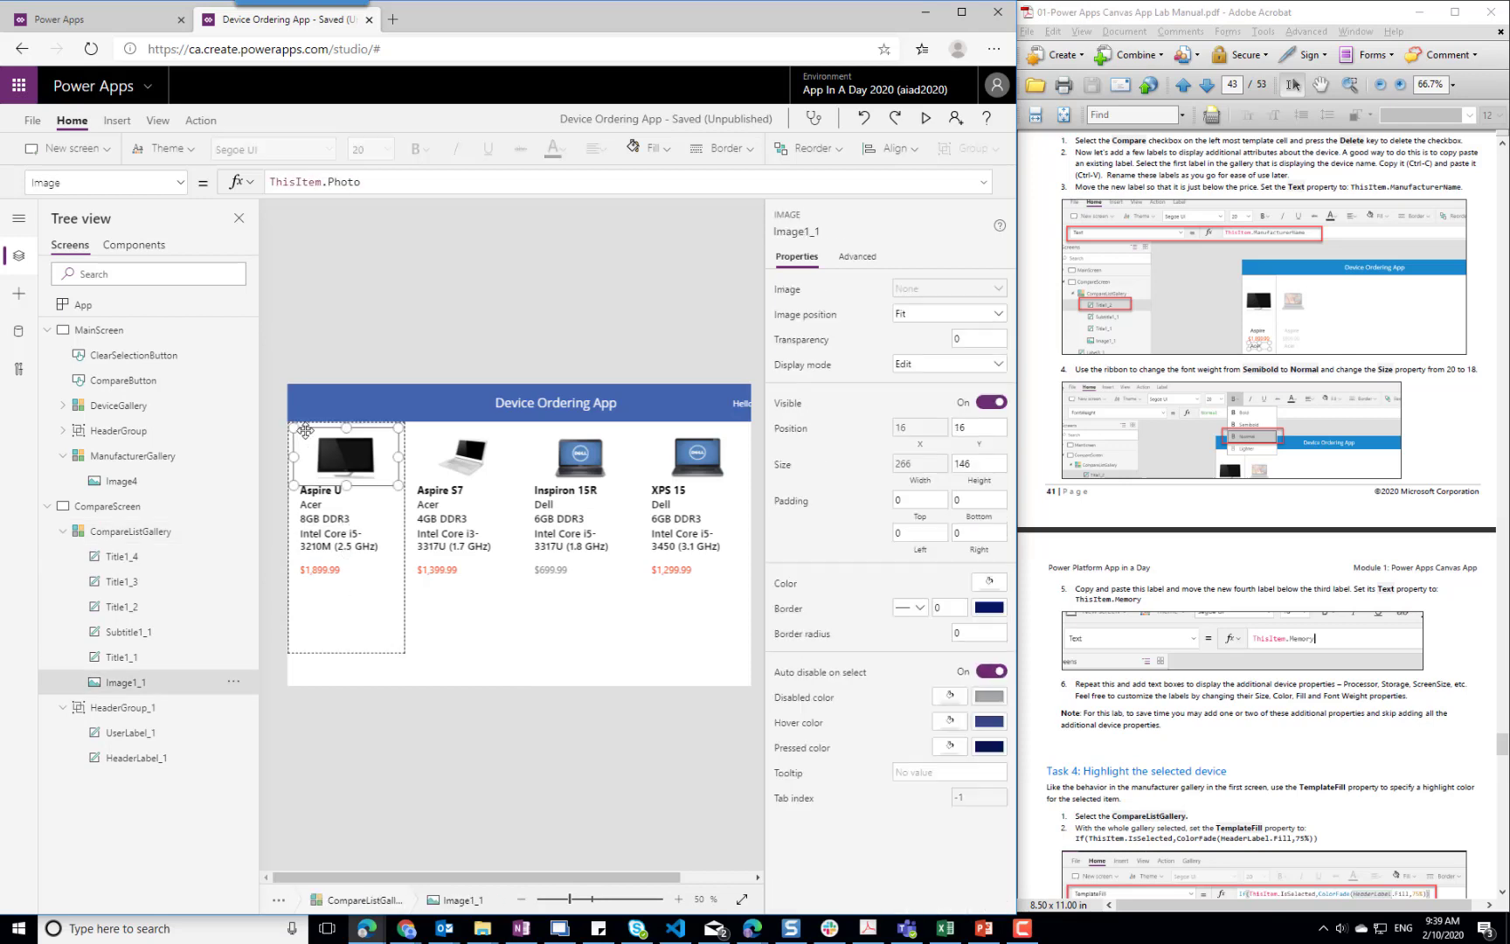
pyautogui.click(381, 632)
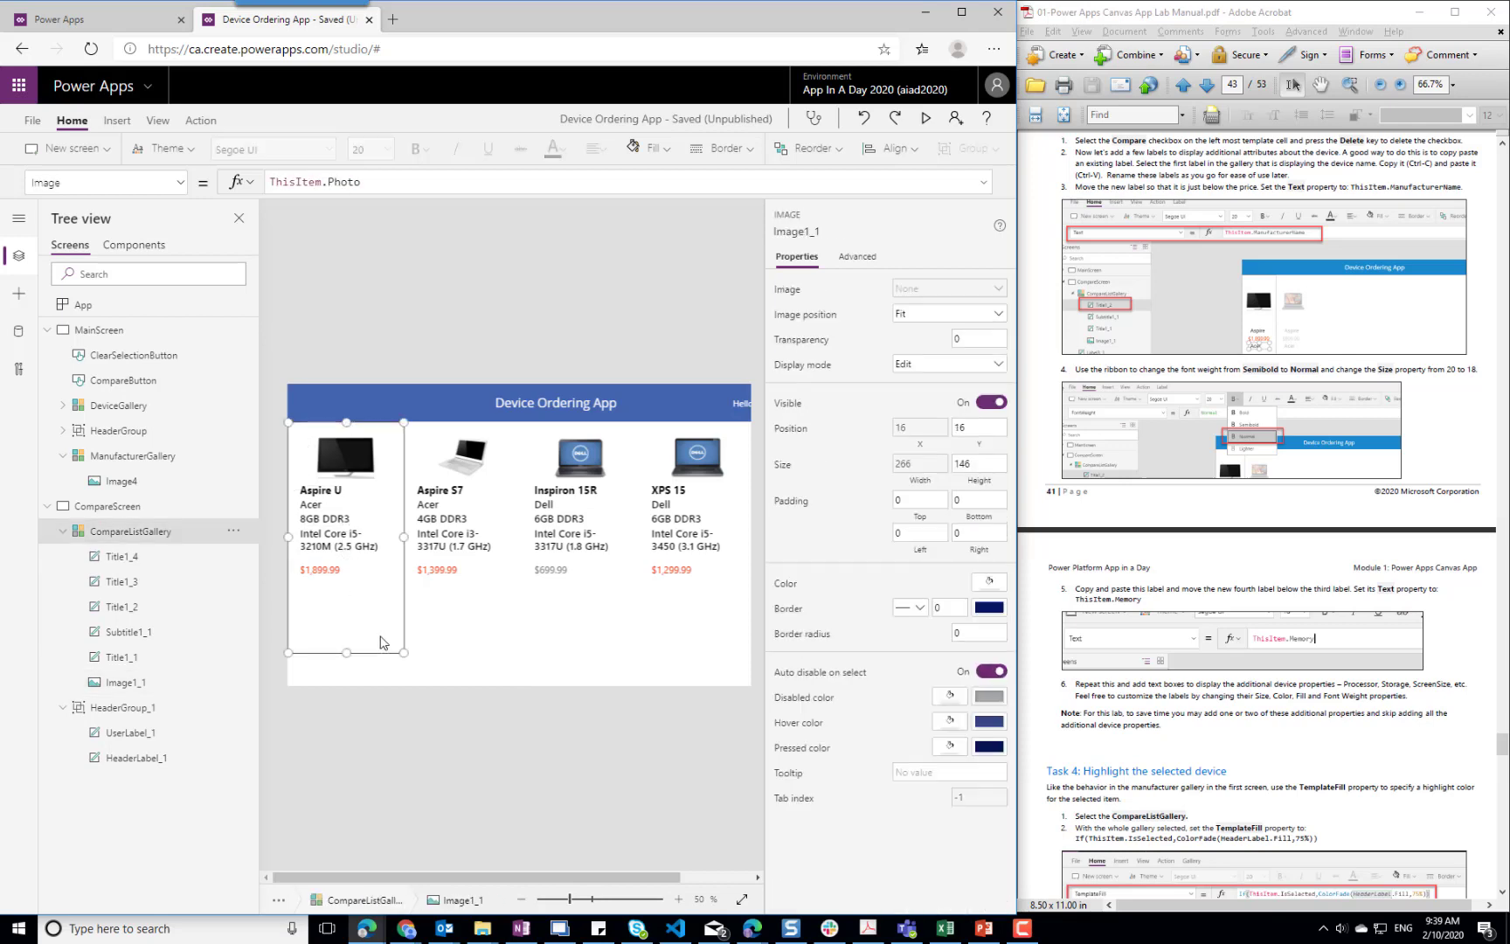
pyautogui.click(181, 189)
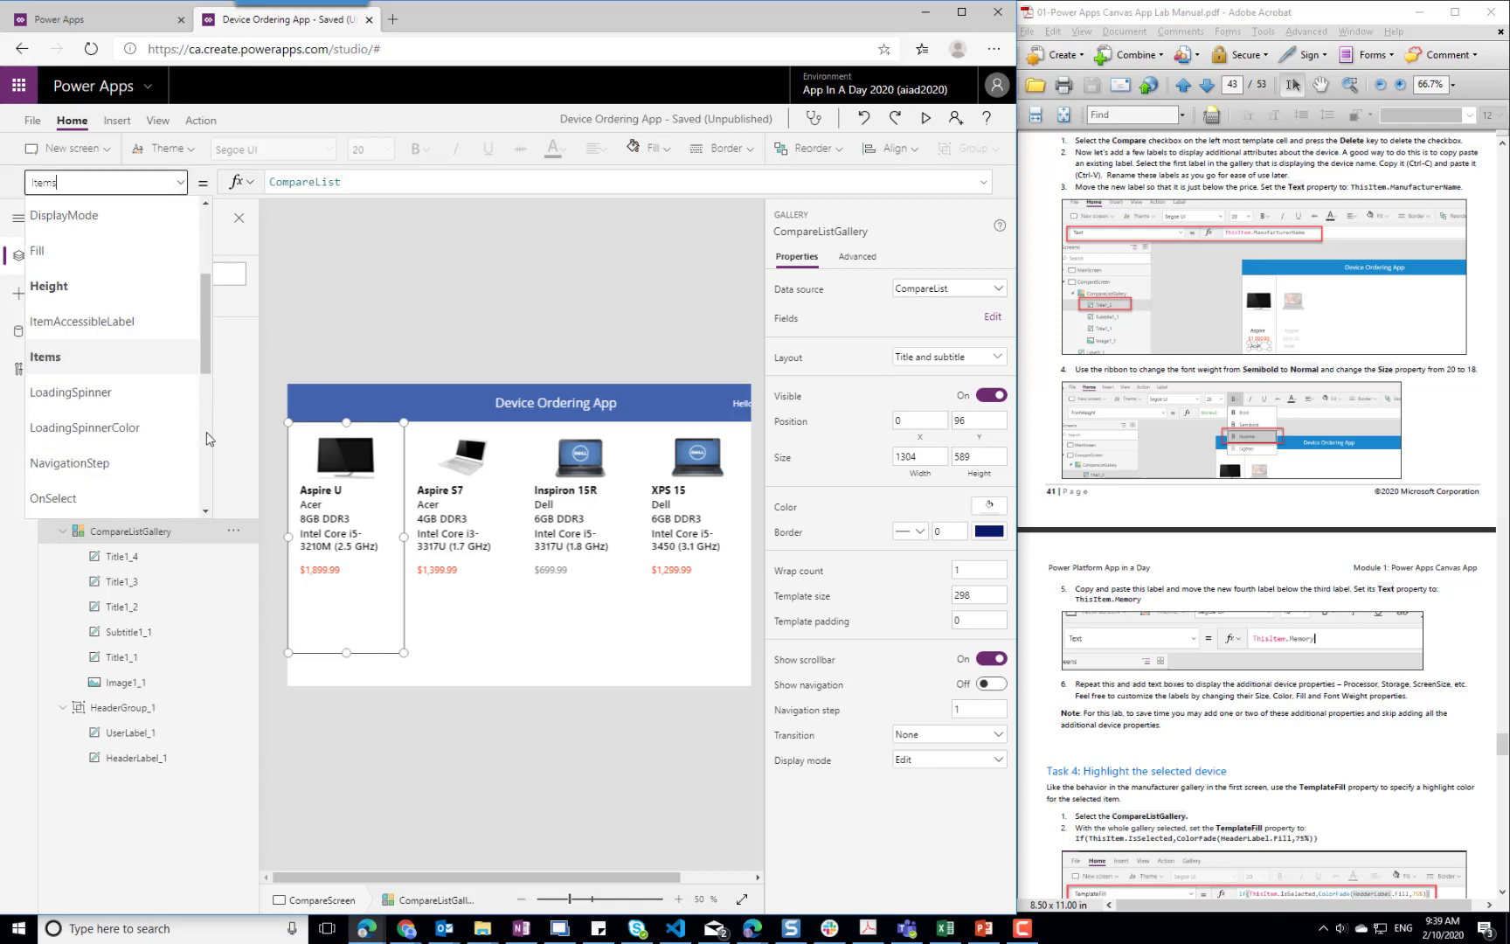
pyautogui.scroll(-5, 207, 438)
pyautogui.click(66, 359)
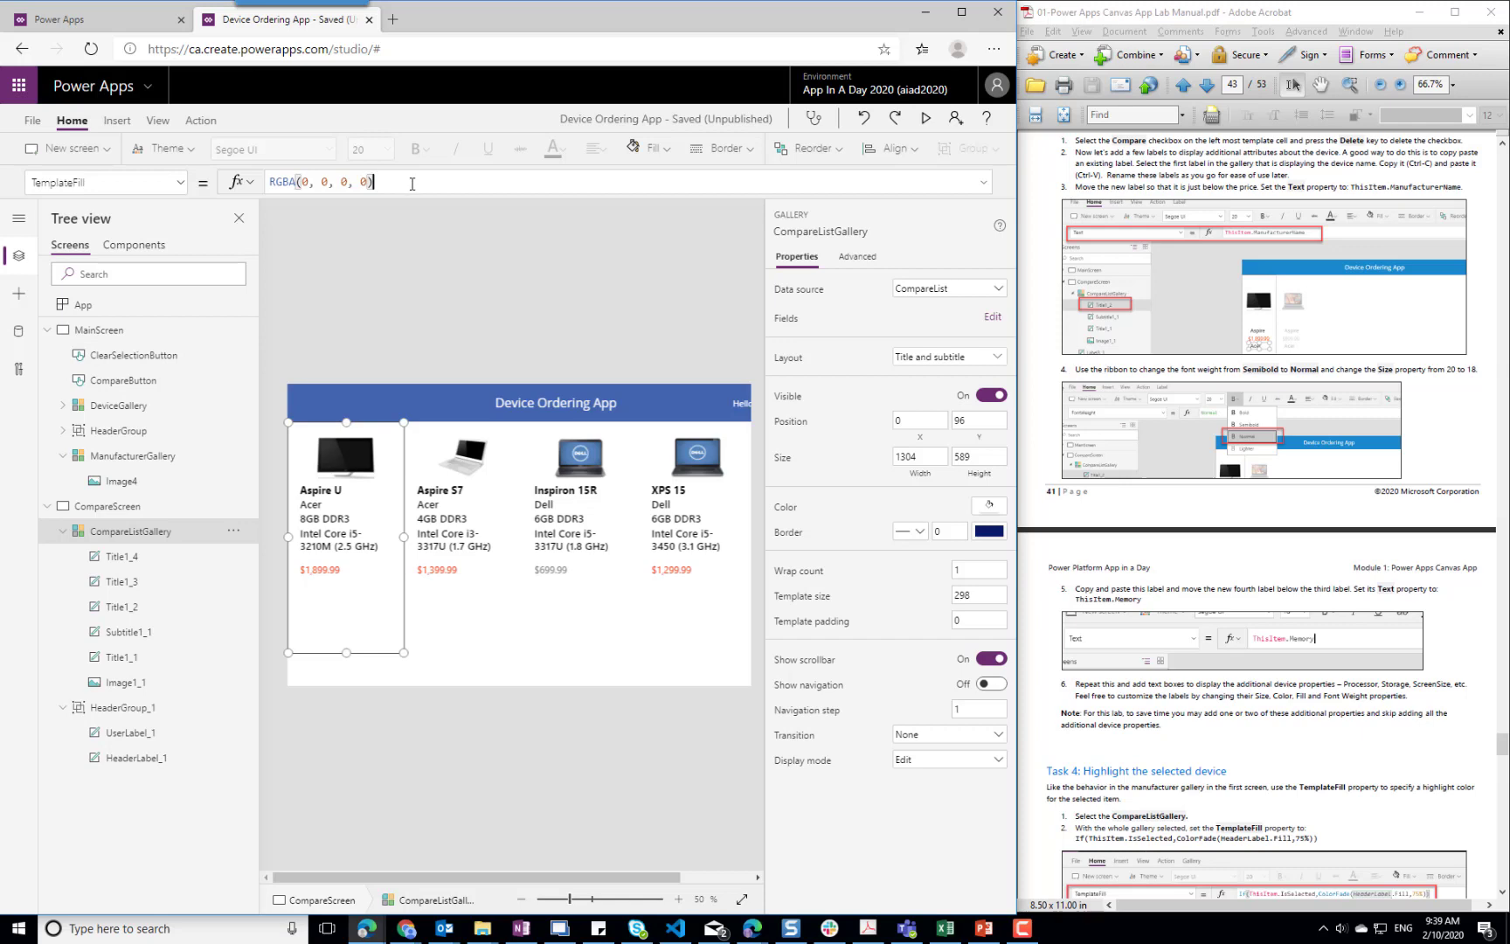
pyautogui.moveTo(407, 182); pyautogui.dragTo(229, 190)
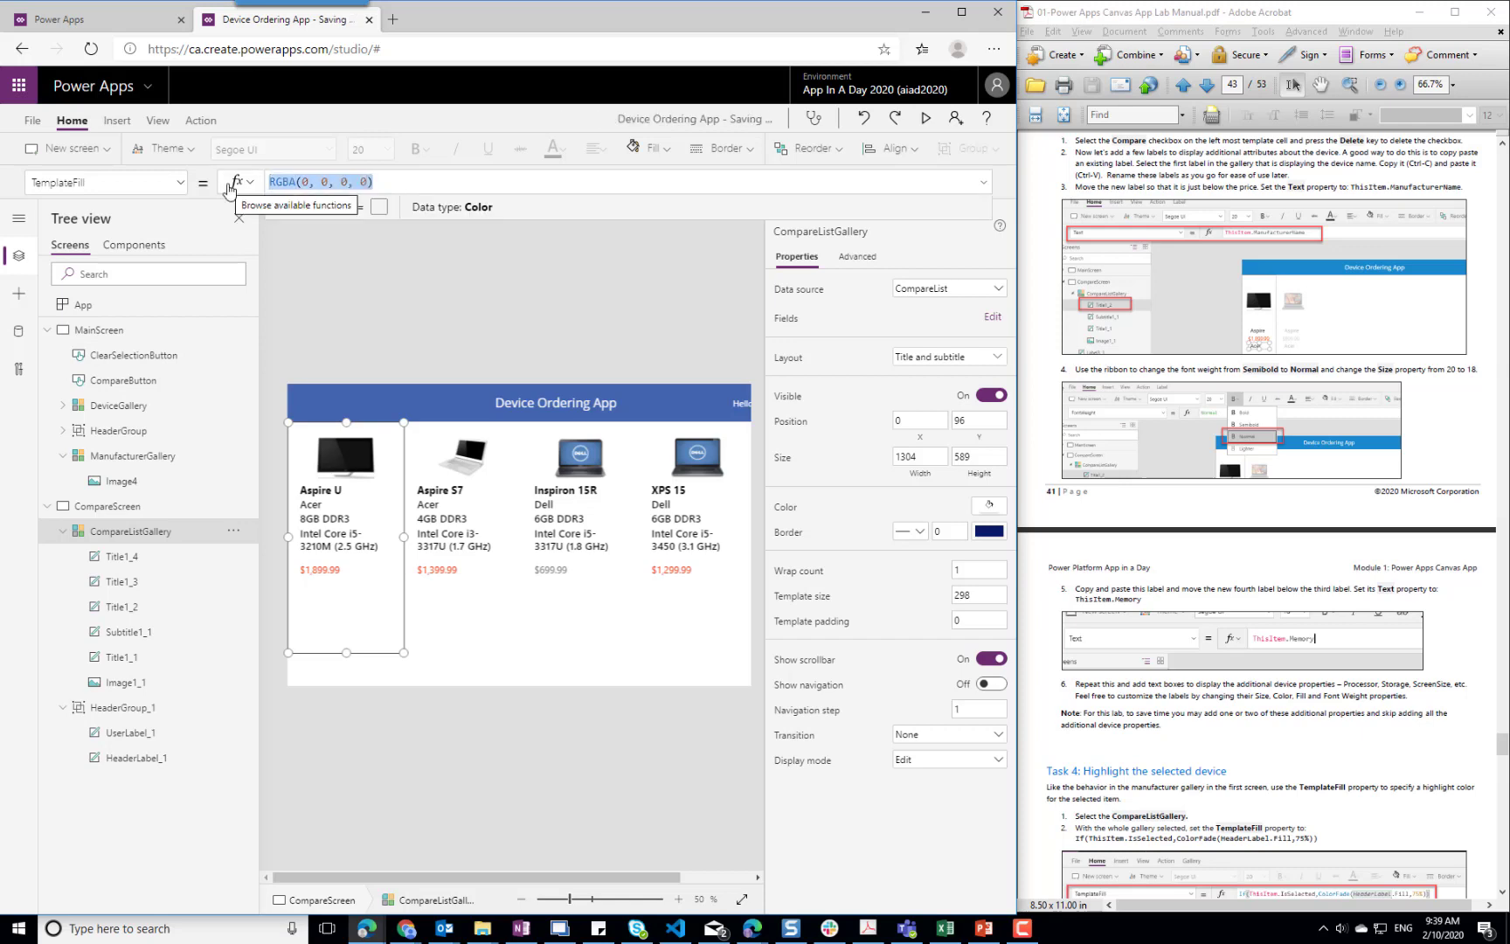
pyautogui.write('If')
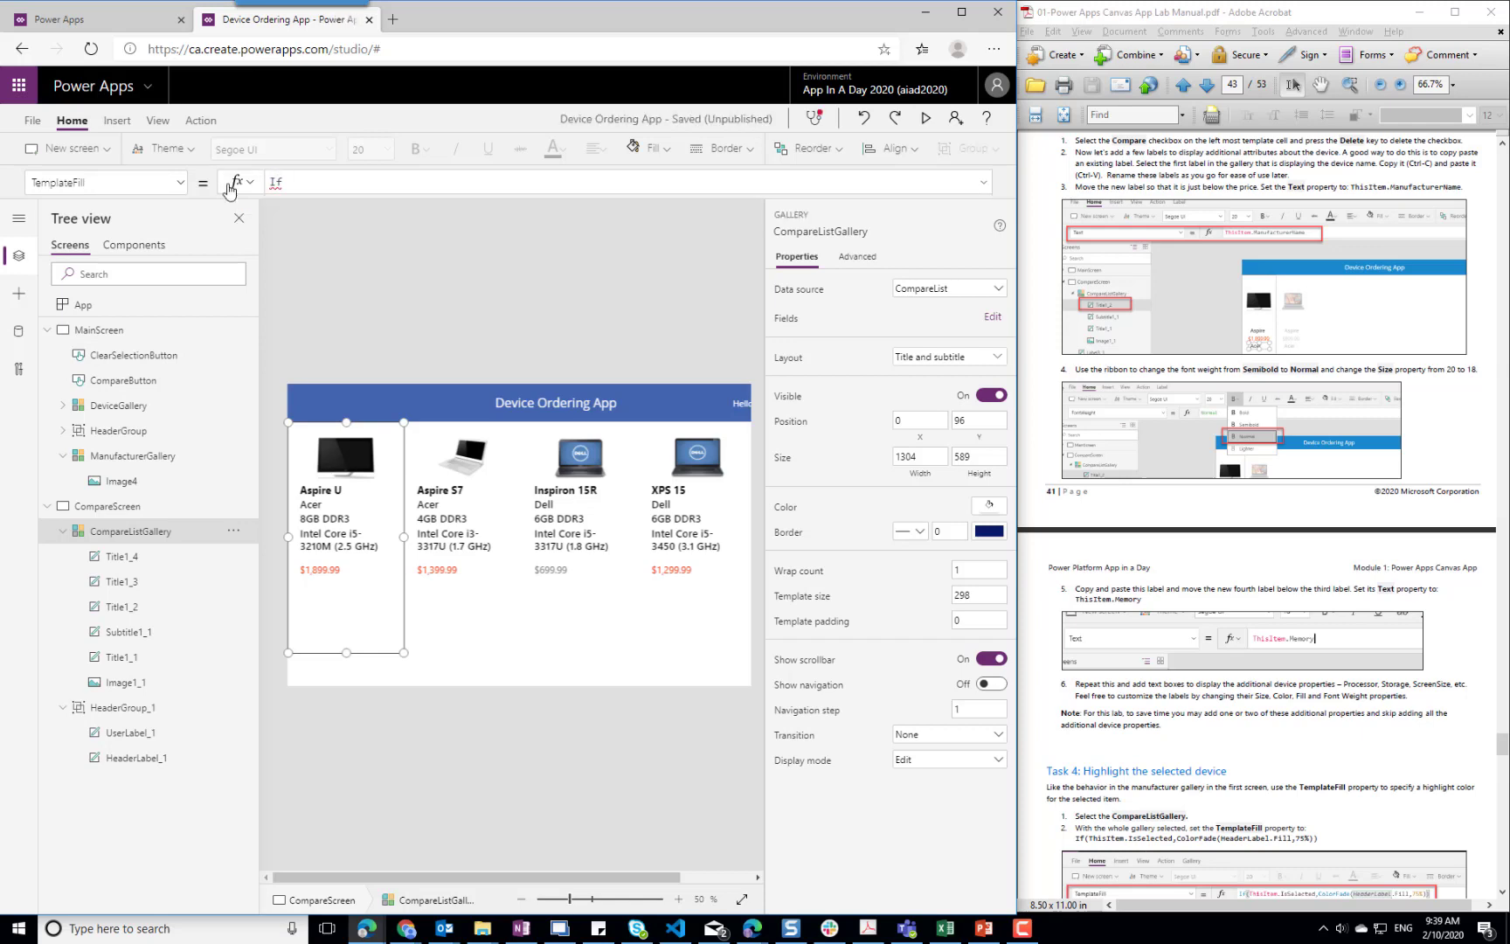
pyautogui.write('(ThisItem')
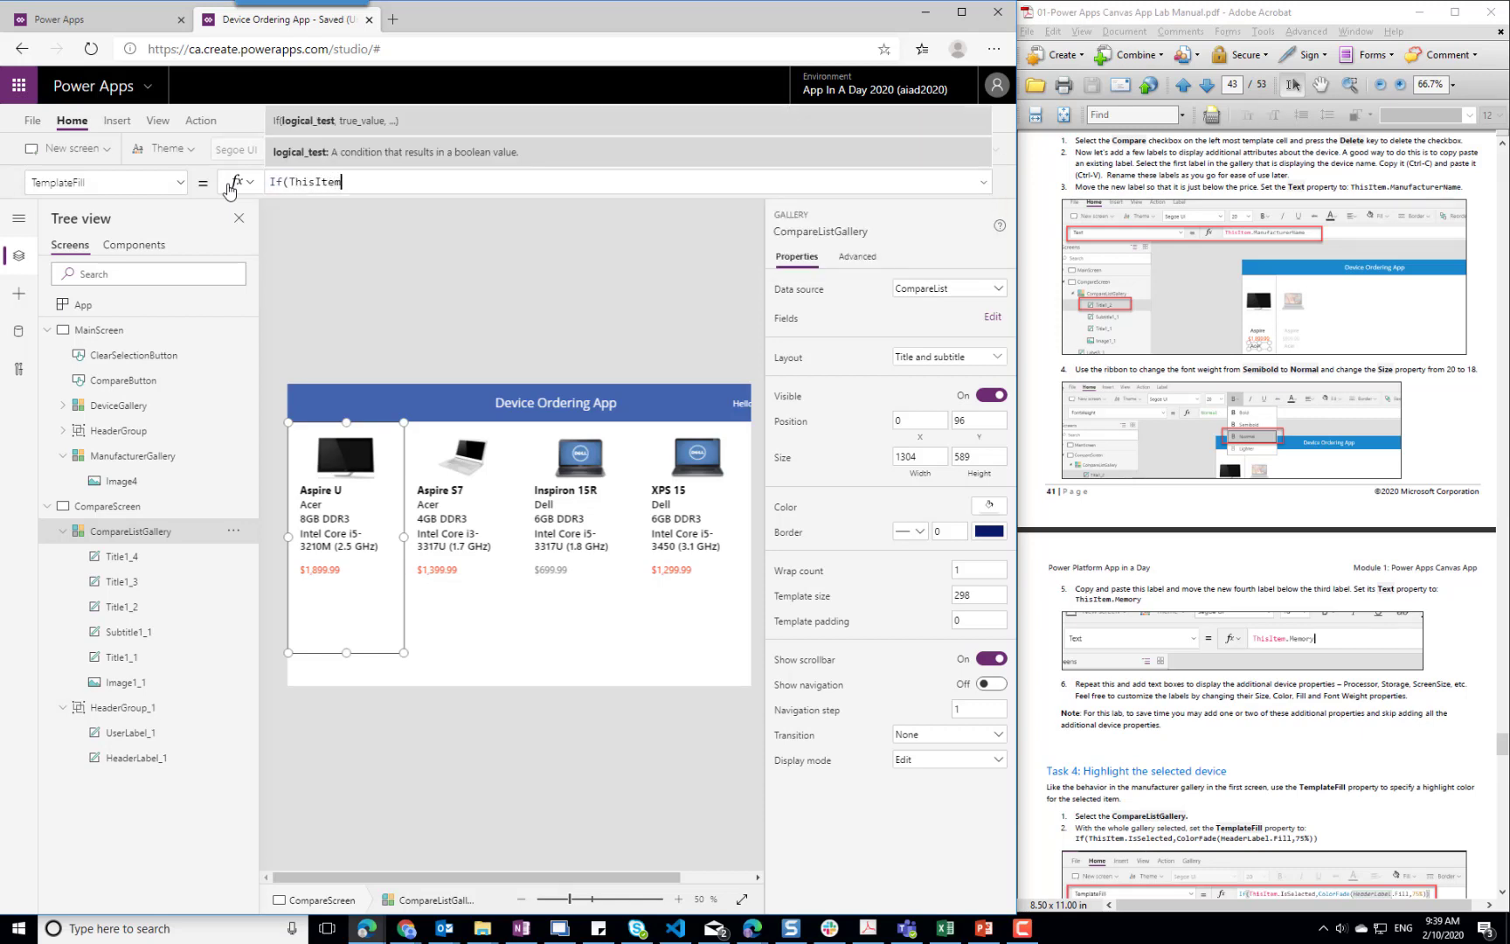
pyautogui.write('.Is')
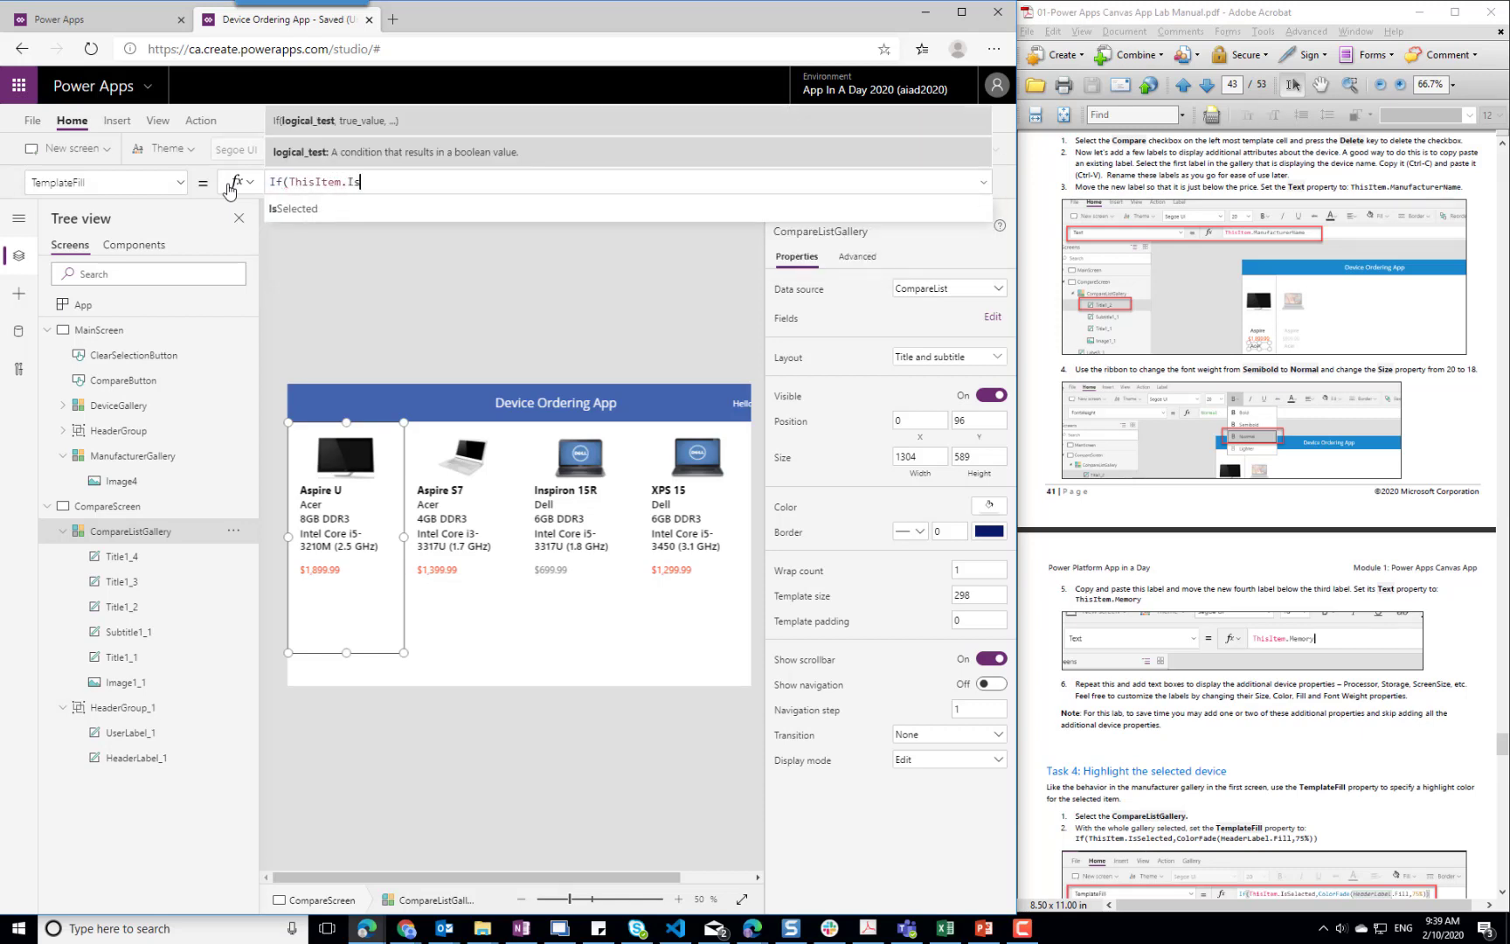
pyautogui.press('Tab')
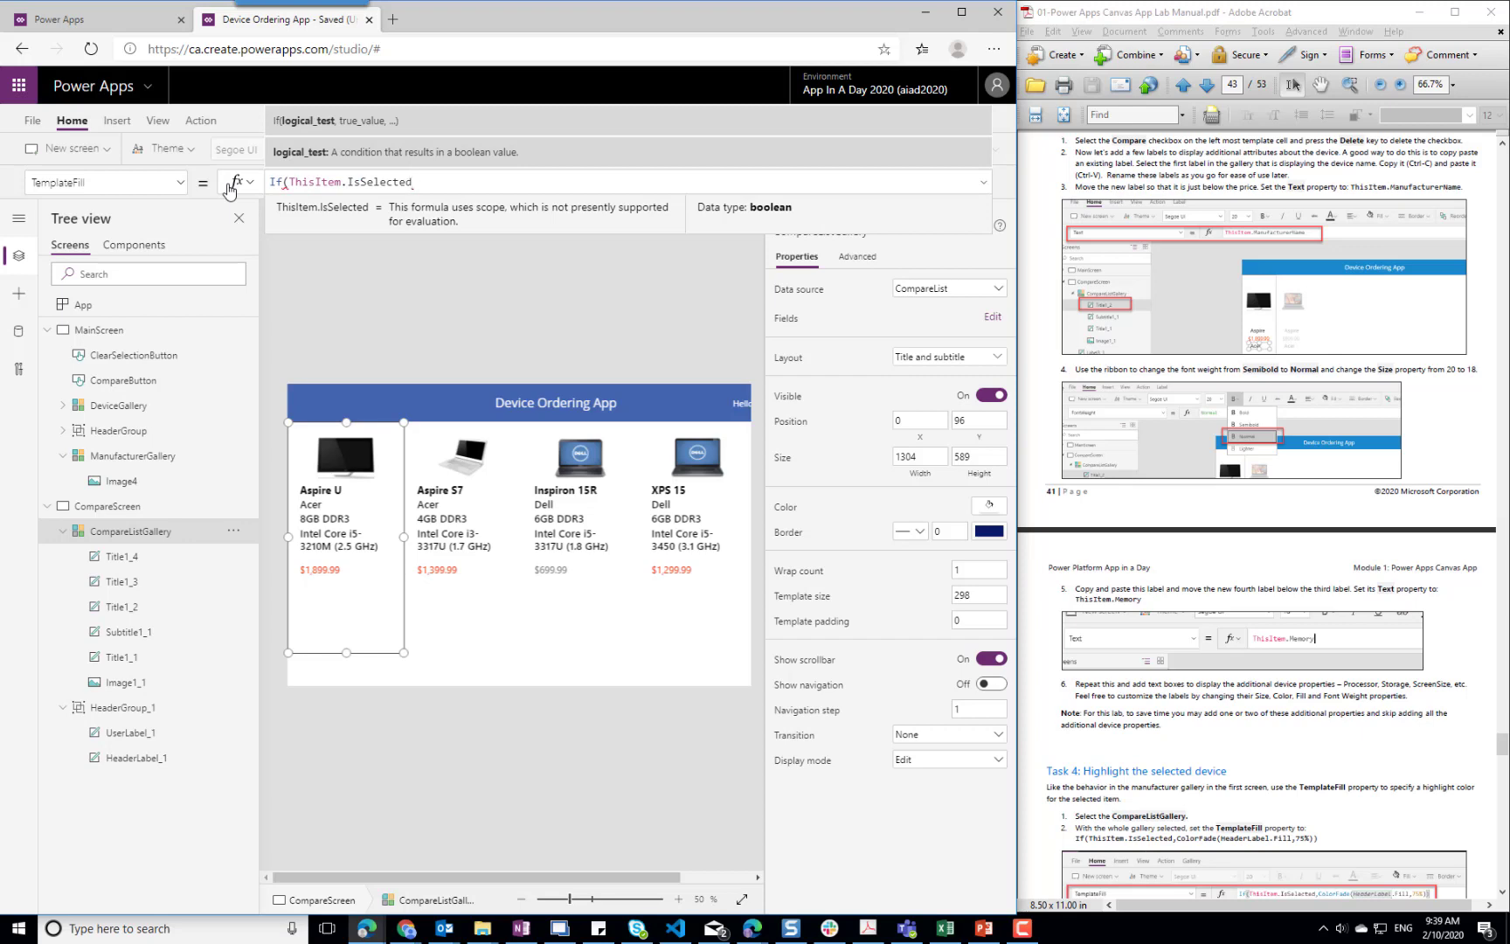
pyautogui.write(', ColorF')
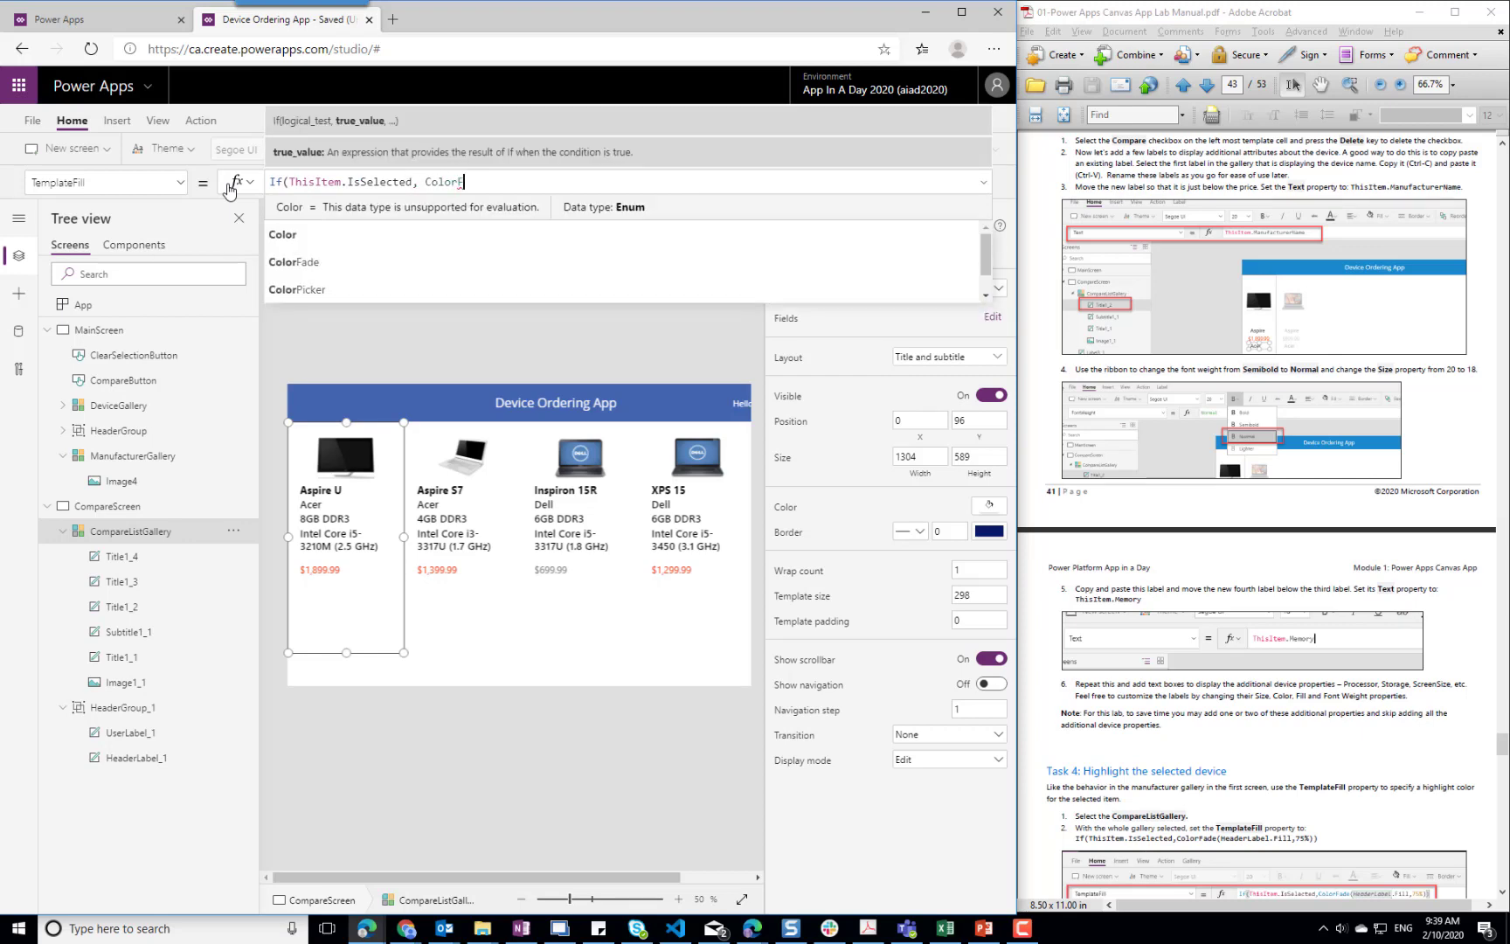
pyautogui.write('ade(Header')
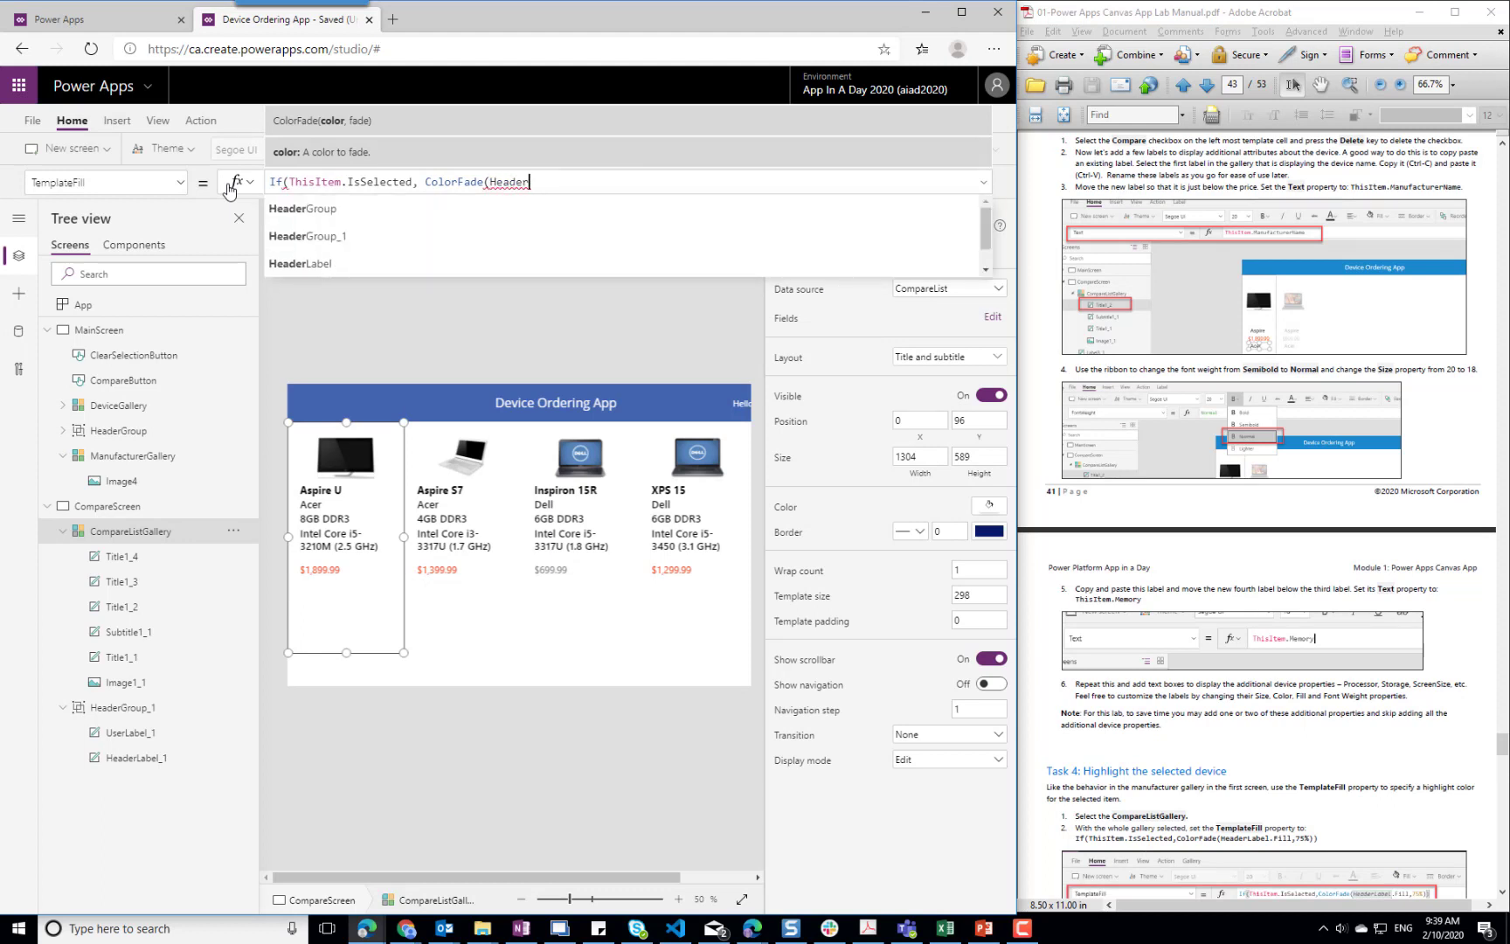
pyautogui.write('Label.')
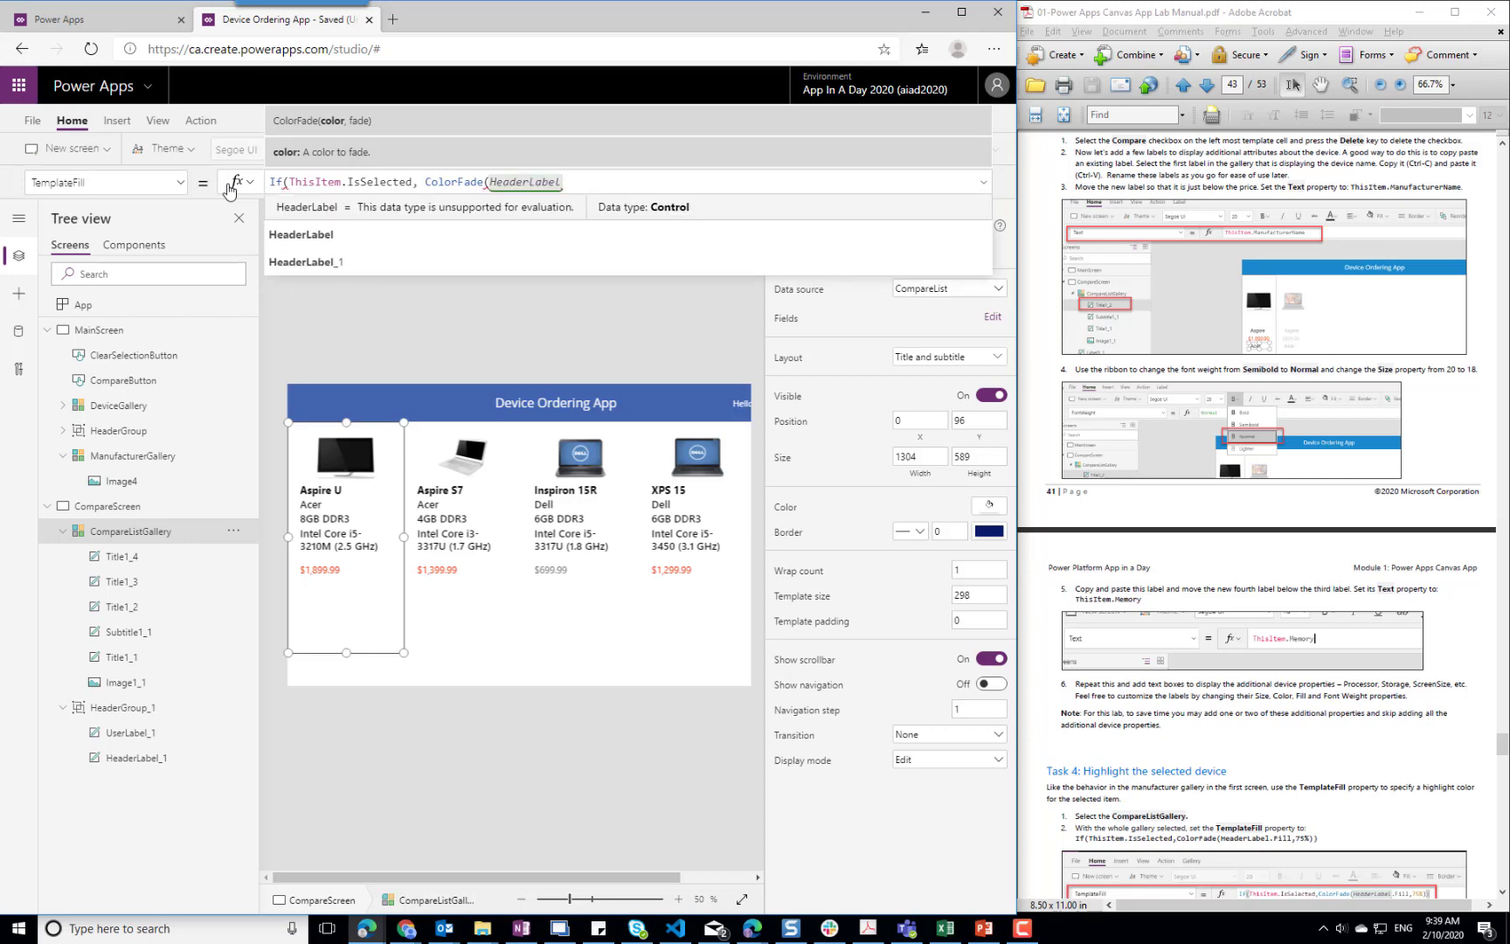
pyautogui.press('Down')
pyautogui.press('Tab')
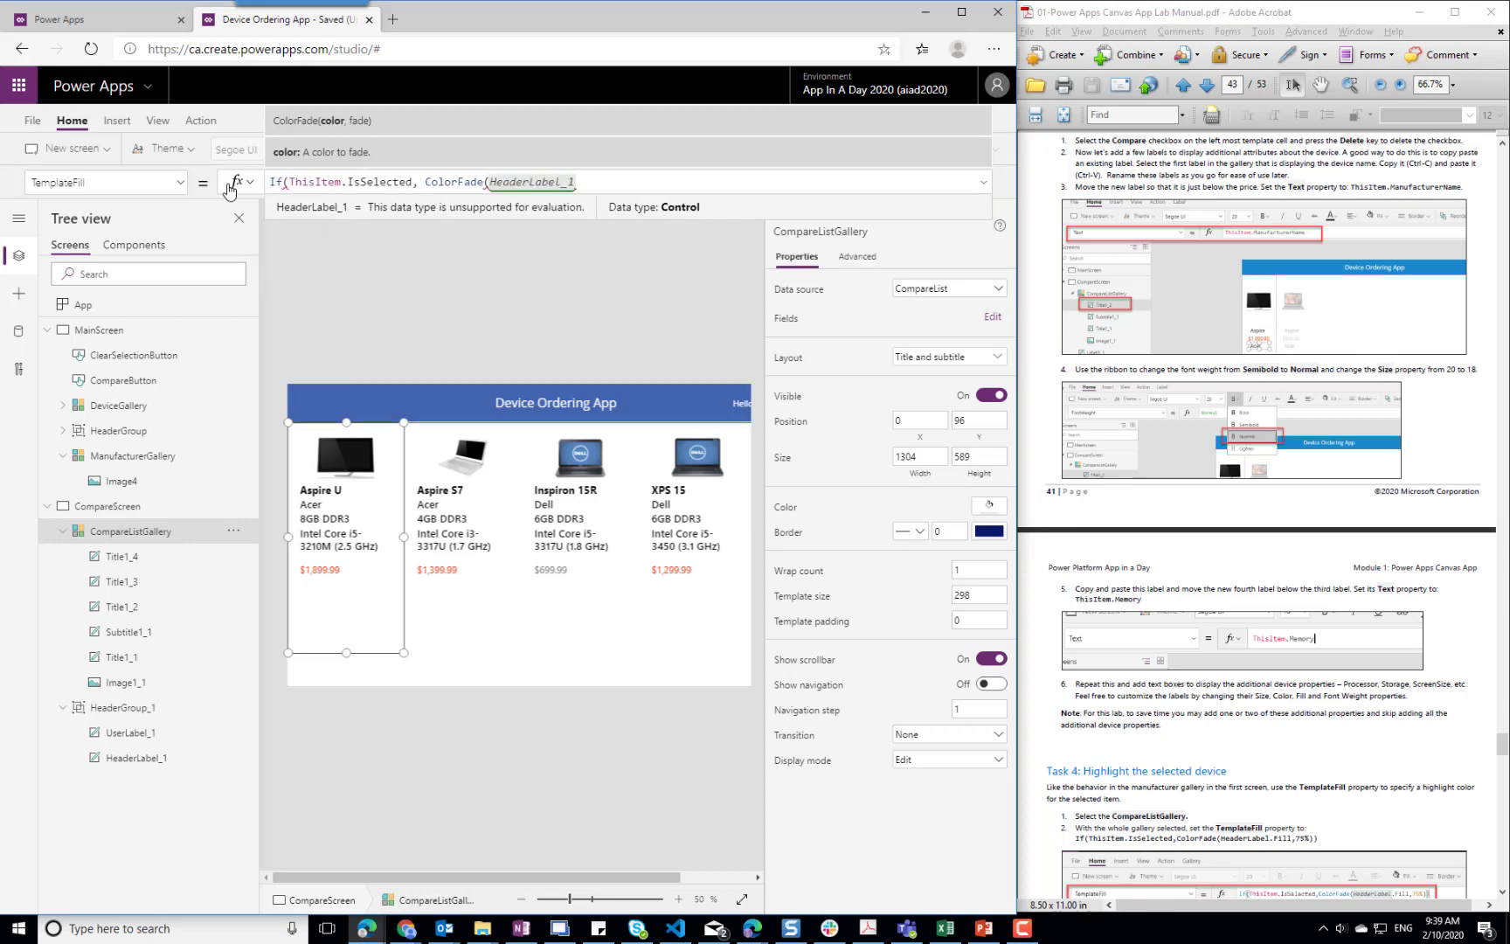
pyautogui.write('.')
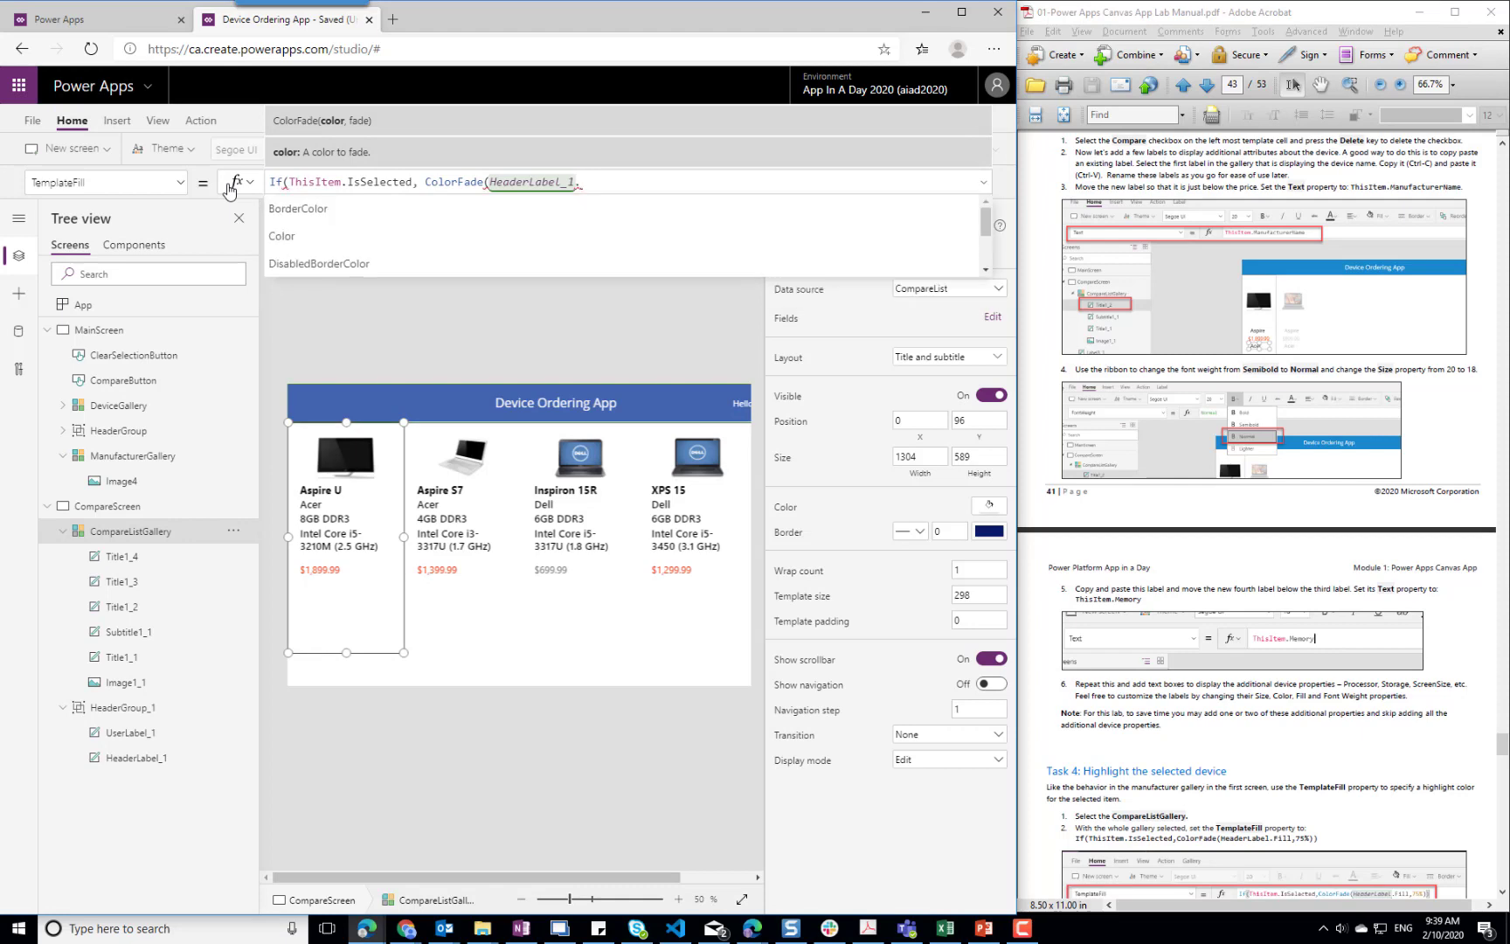
pyautogui.press('Down')
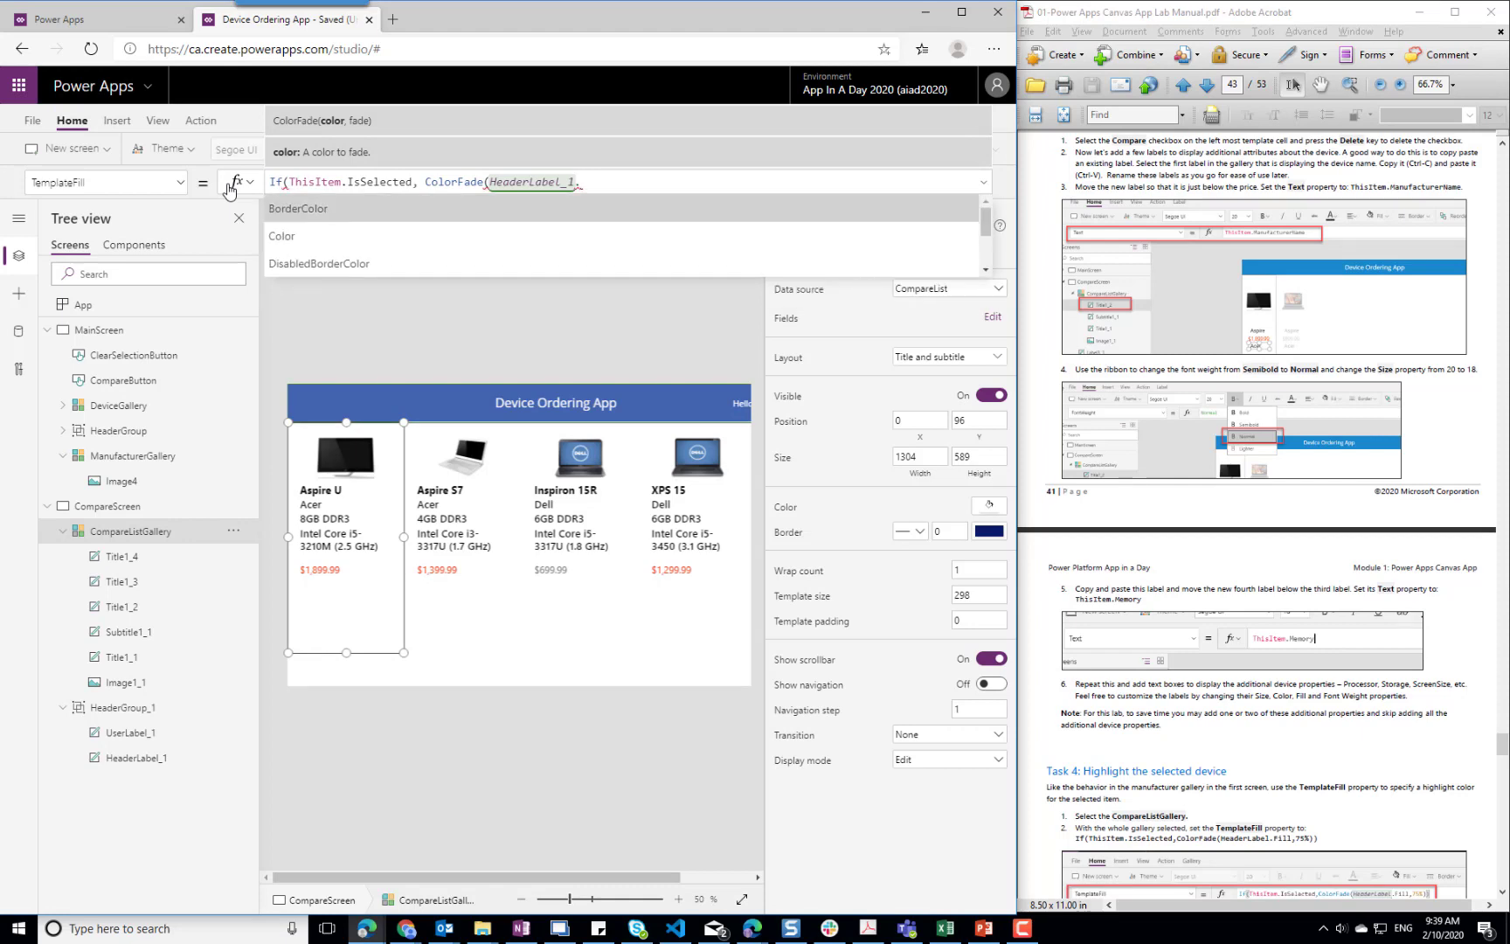
pyautogui.write('Fill, ')
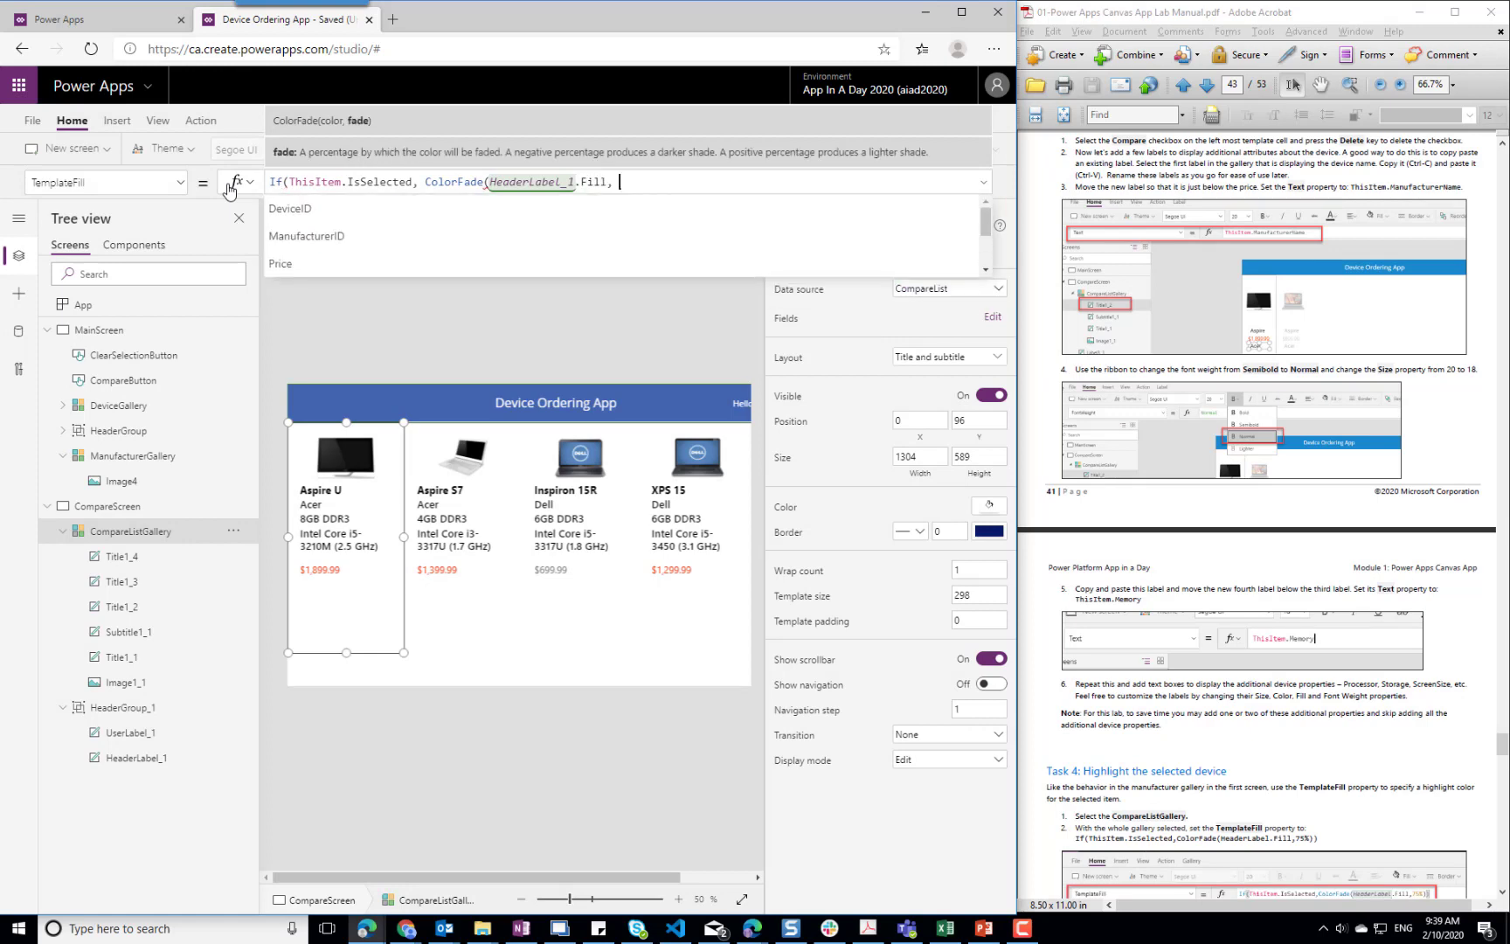
pyautogui.write('75%)')
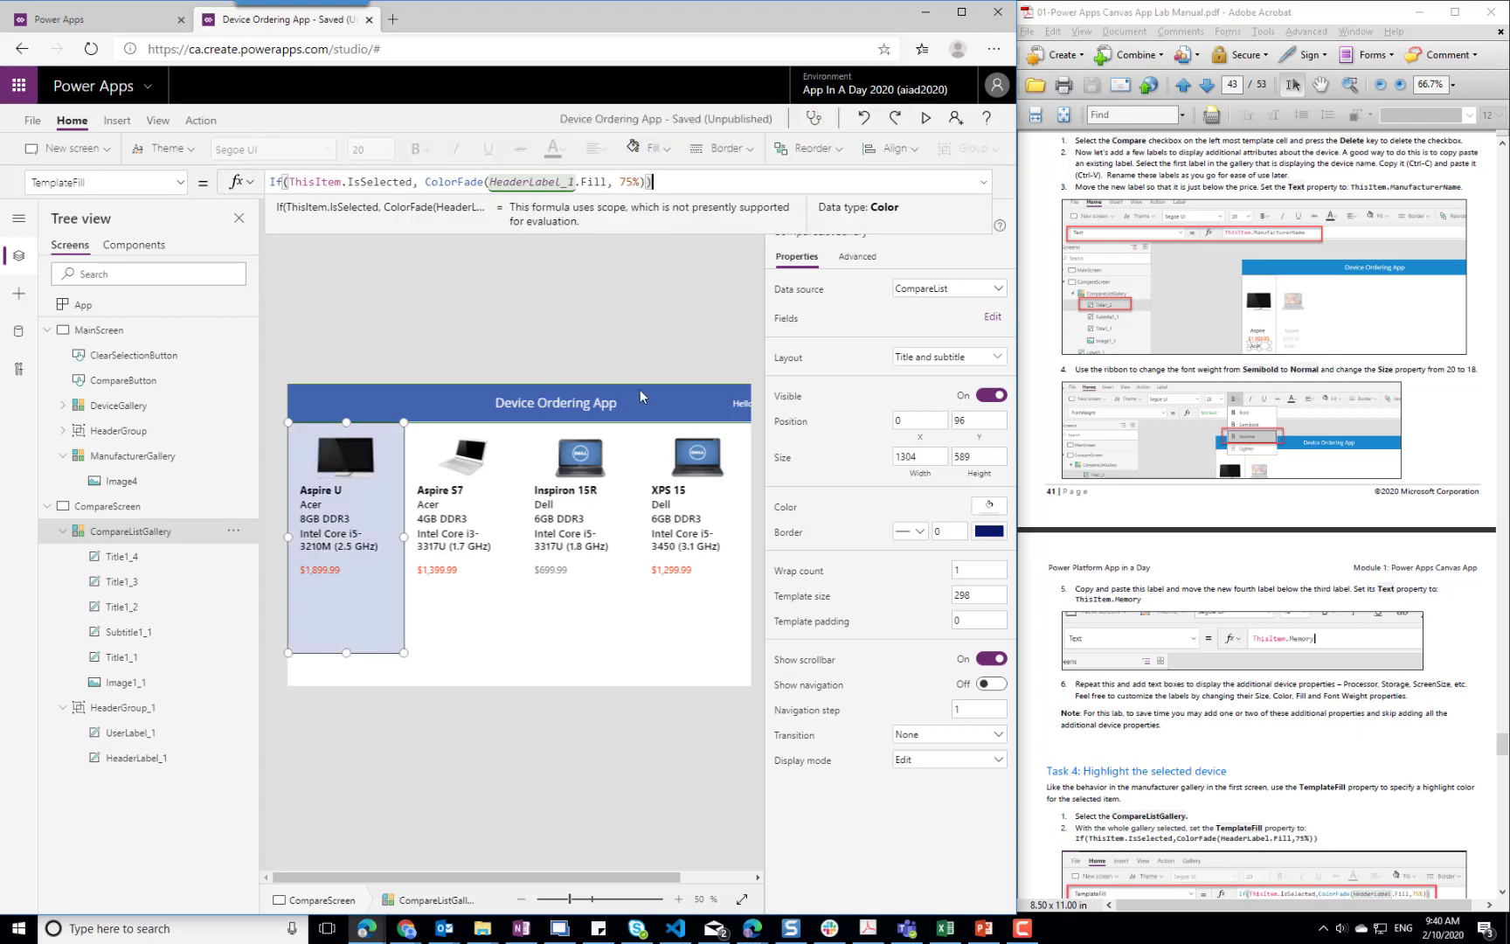
pyautogui.click(598, 620)
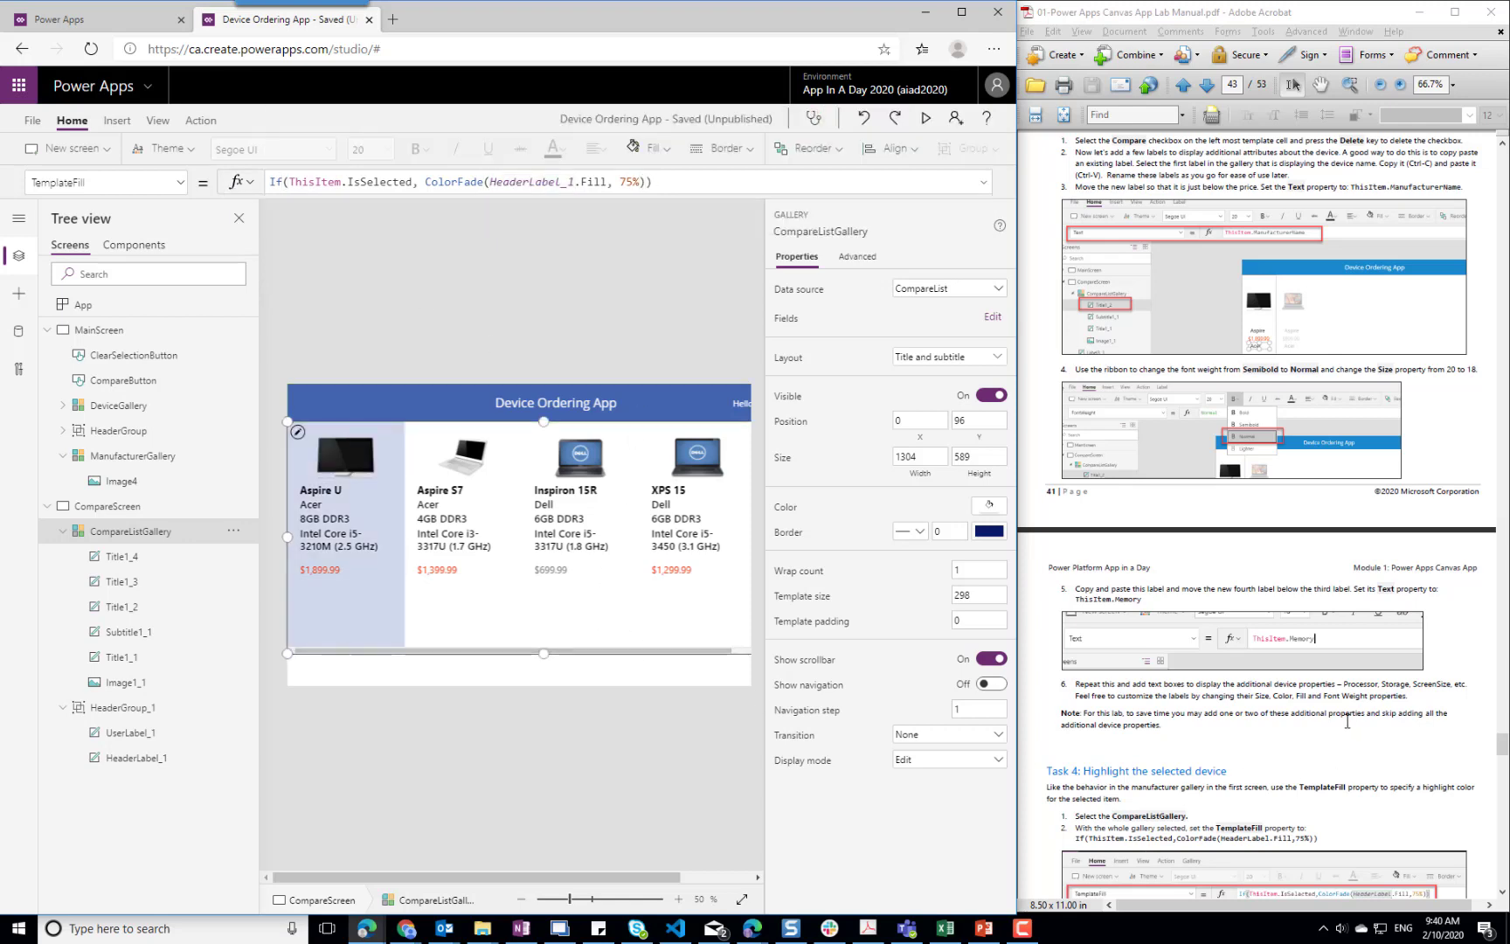
# Insert a Left icon on CompareScreen, following Task 5 of the lab manual
pyautogui.scroll(-5, 1346, 722)
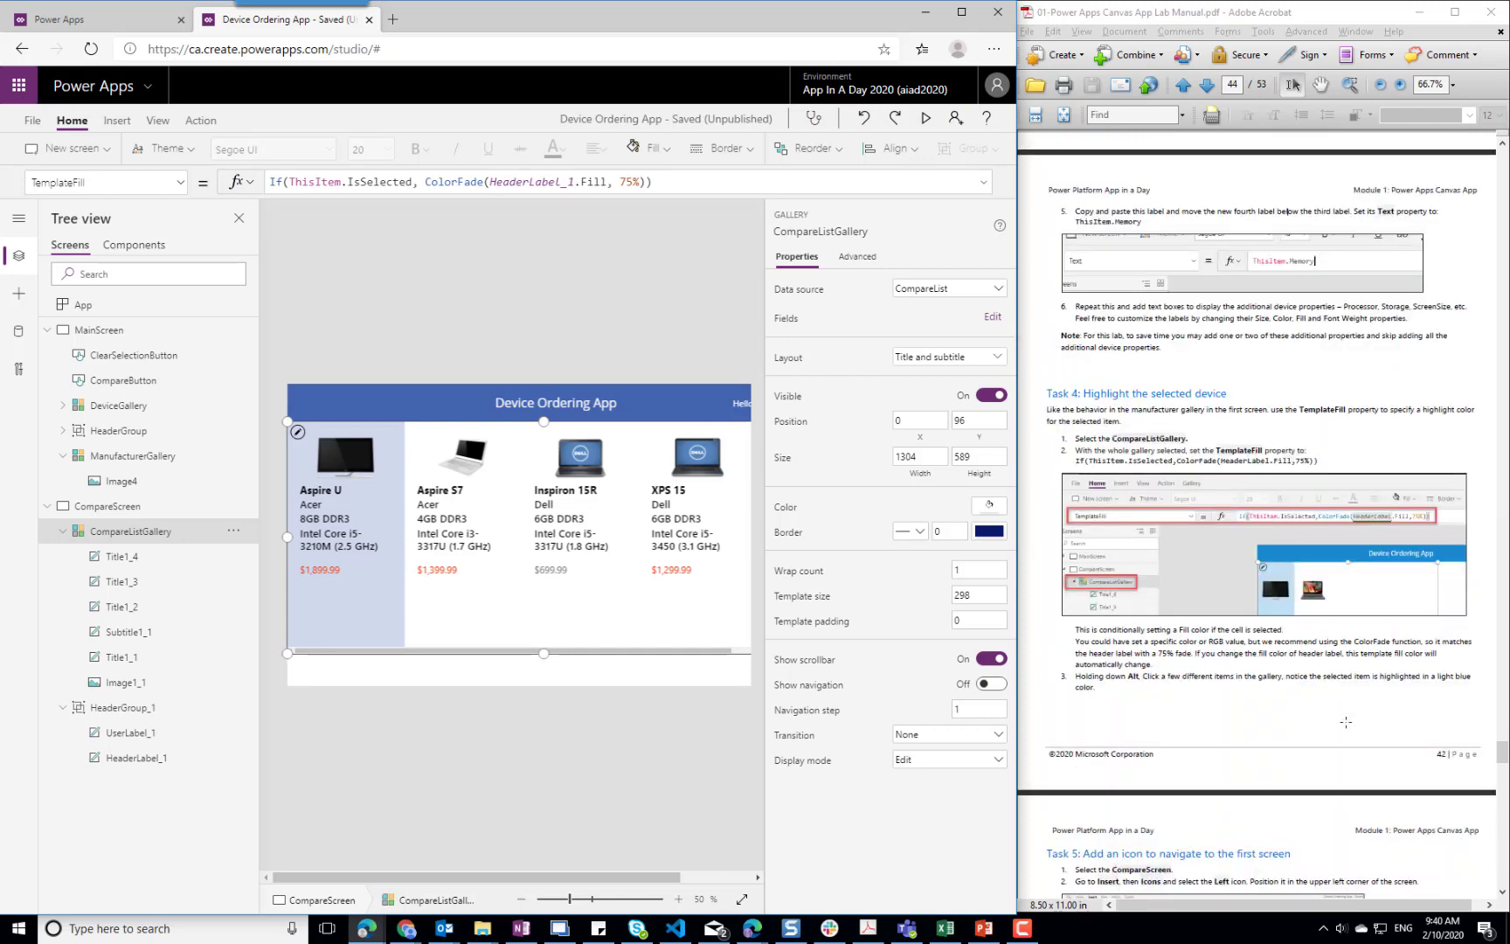
pyautogui.scroll(-3, 1282, 692)
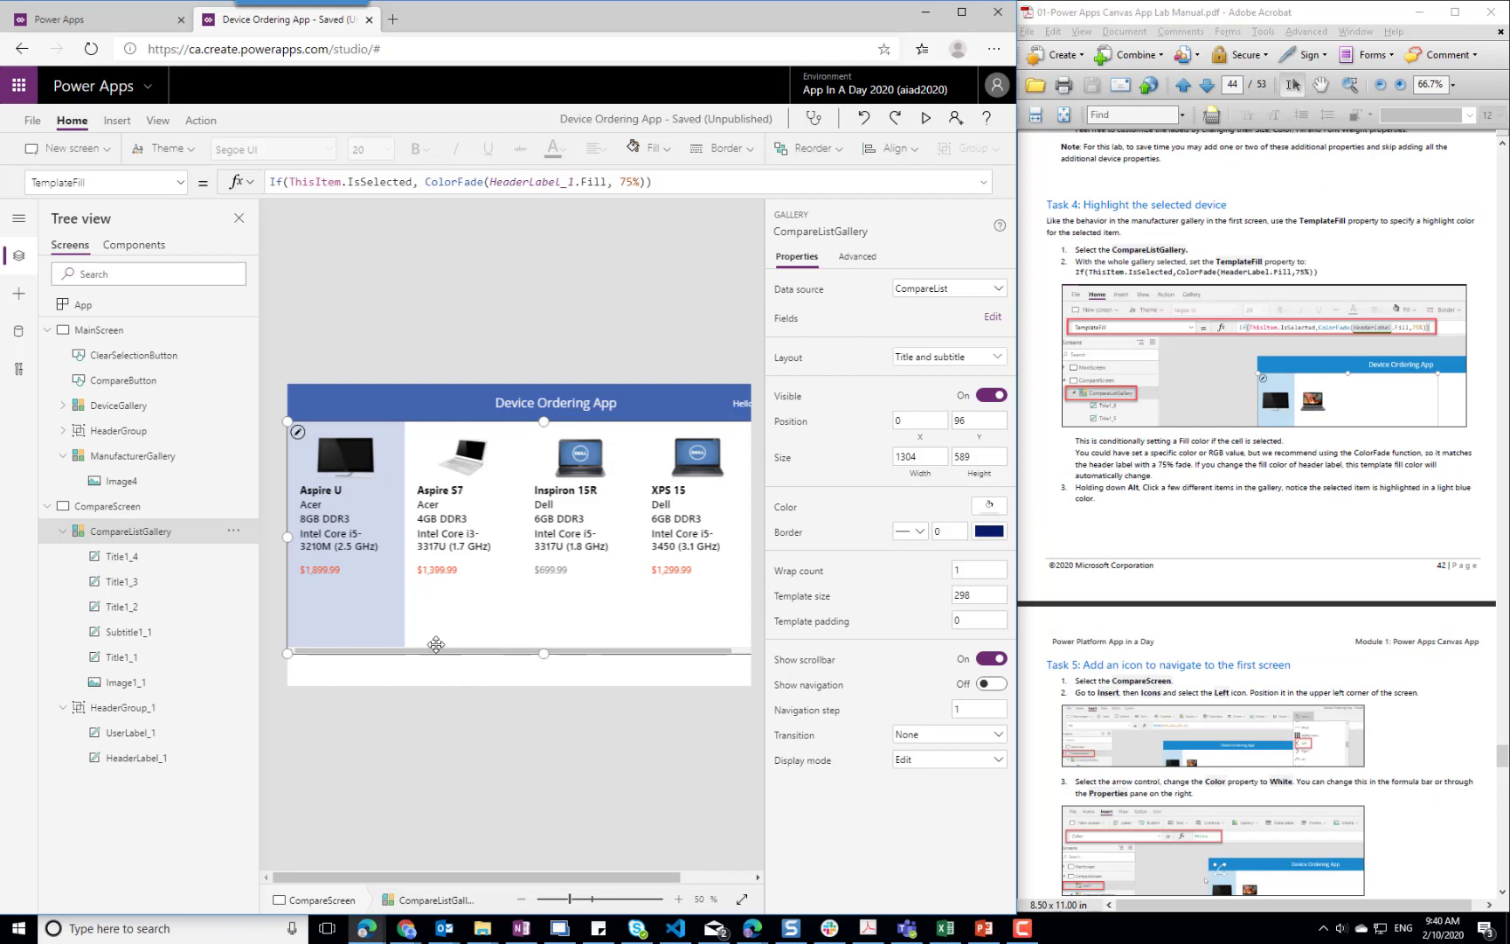
pyautogui.click(353, 400)
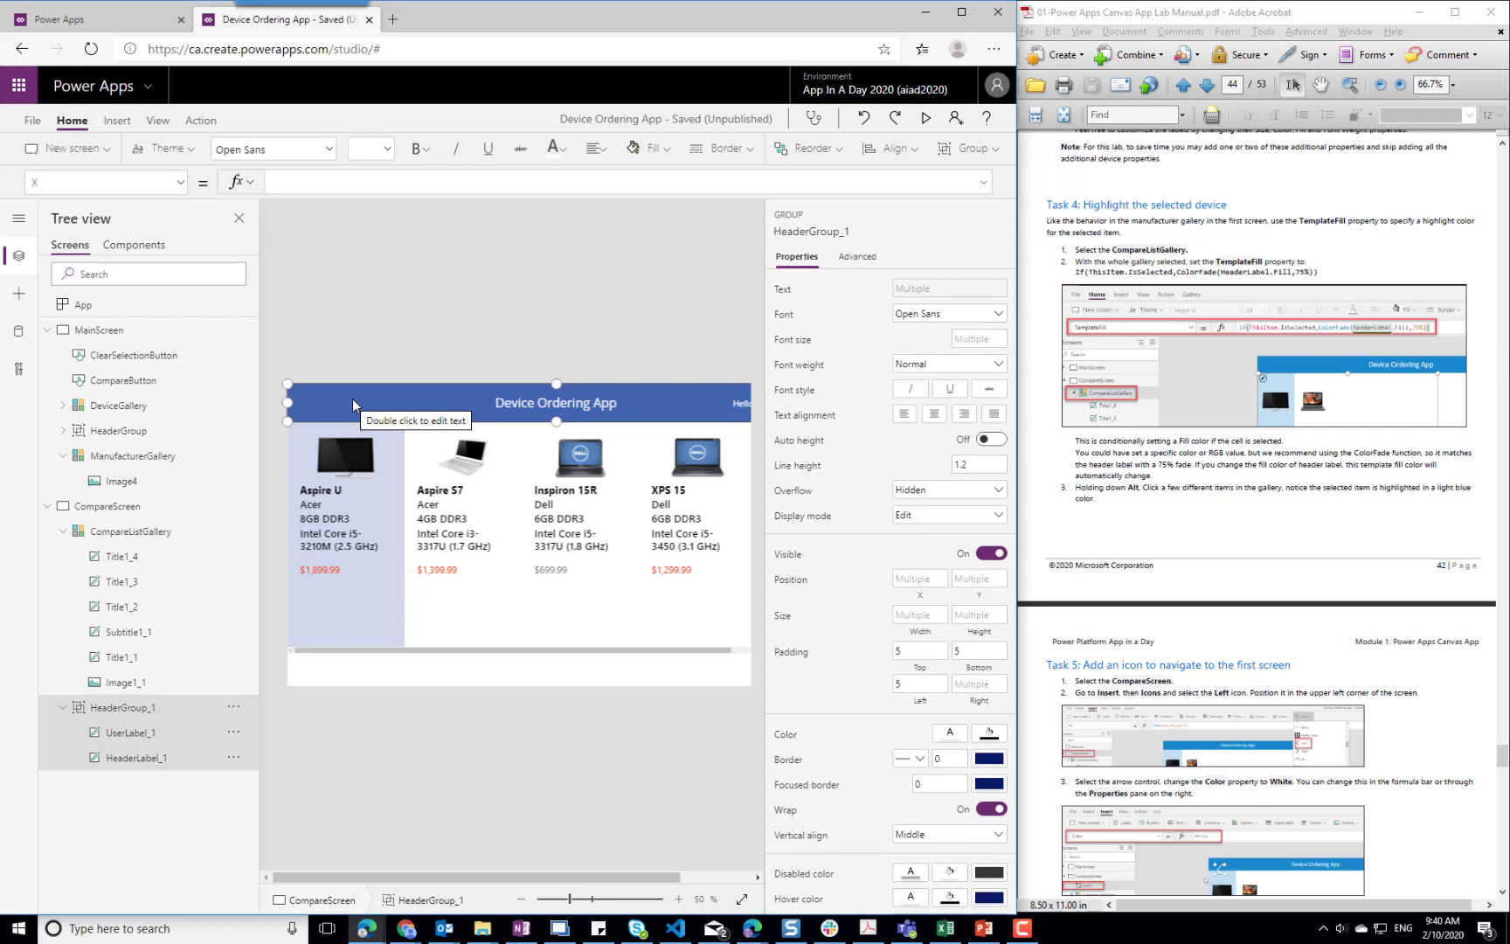
pyautogui.click(120, 121)
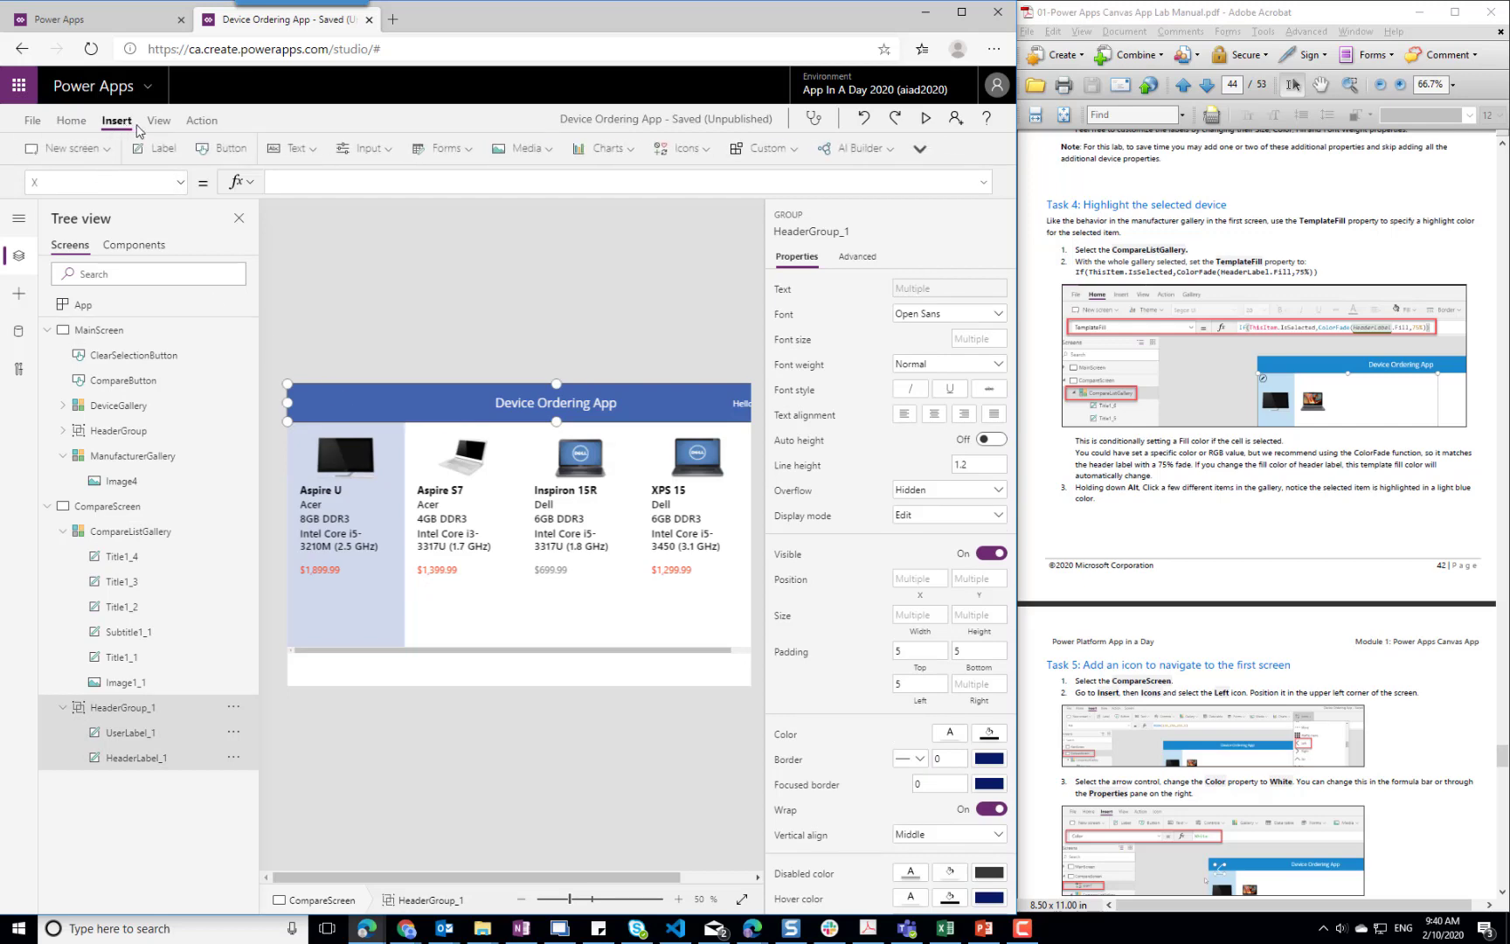
pyautogui.click(705, 151)
pyautogui.click(704, 150)
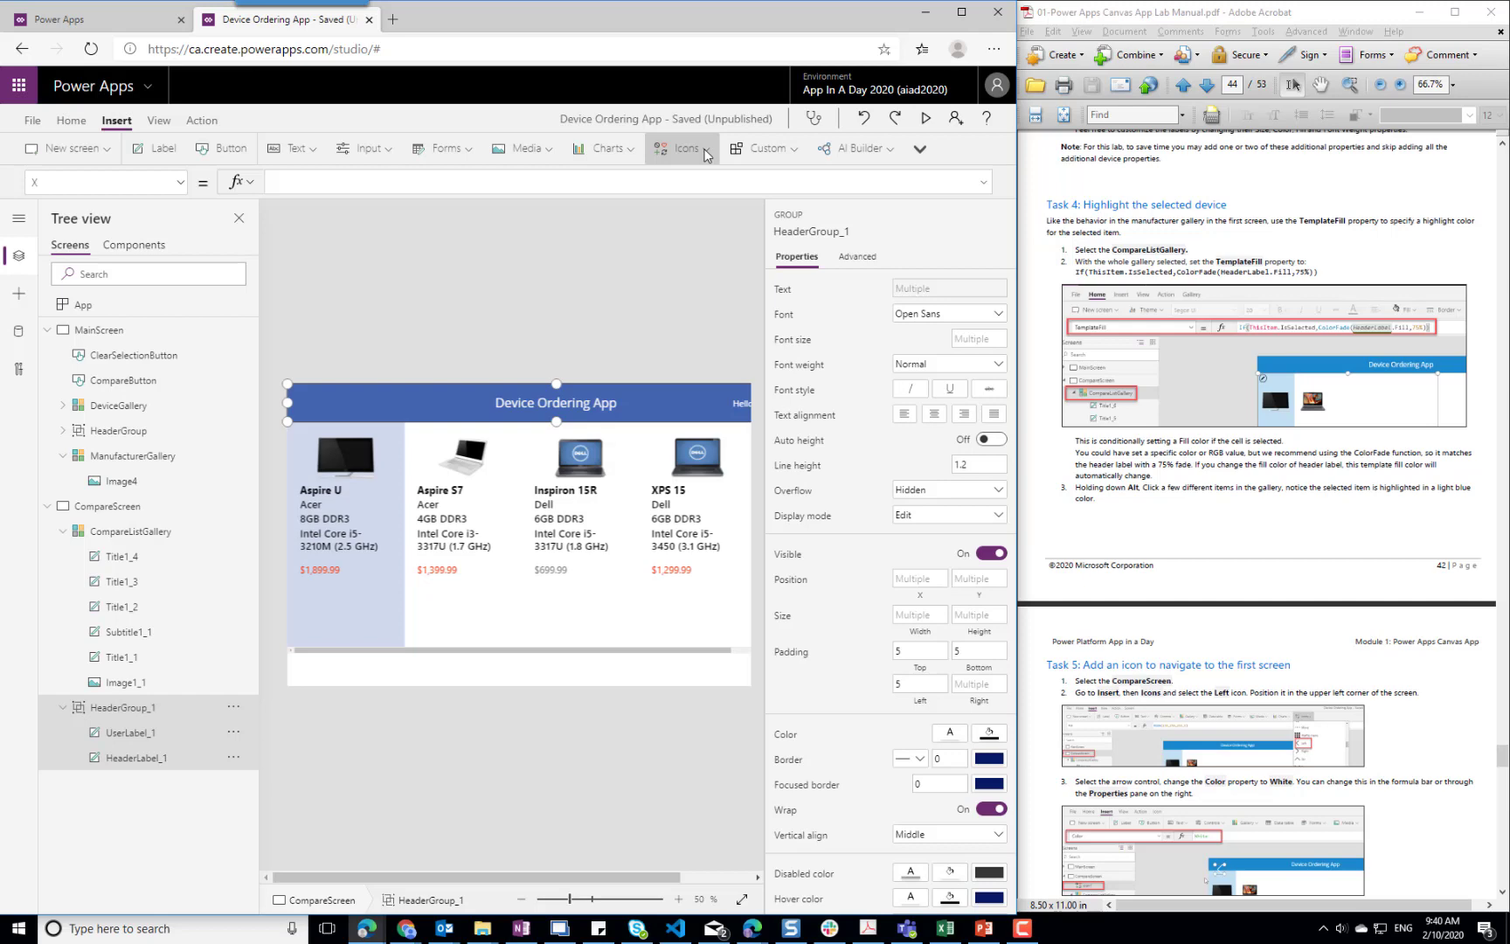
pyautogui.click(707, 154)
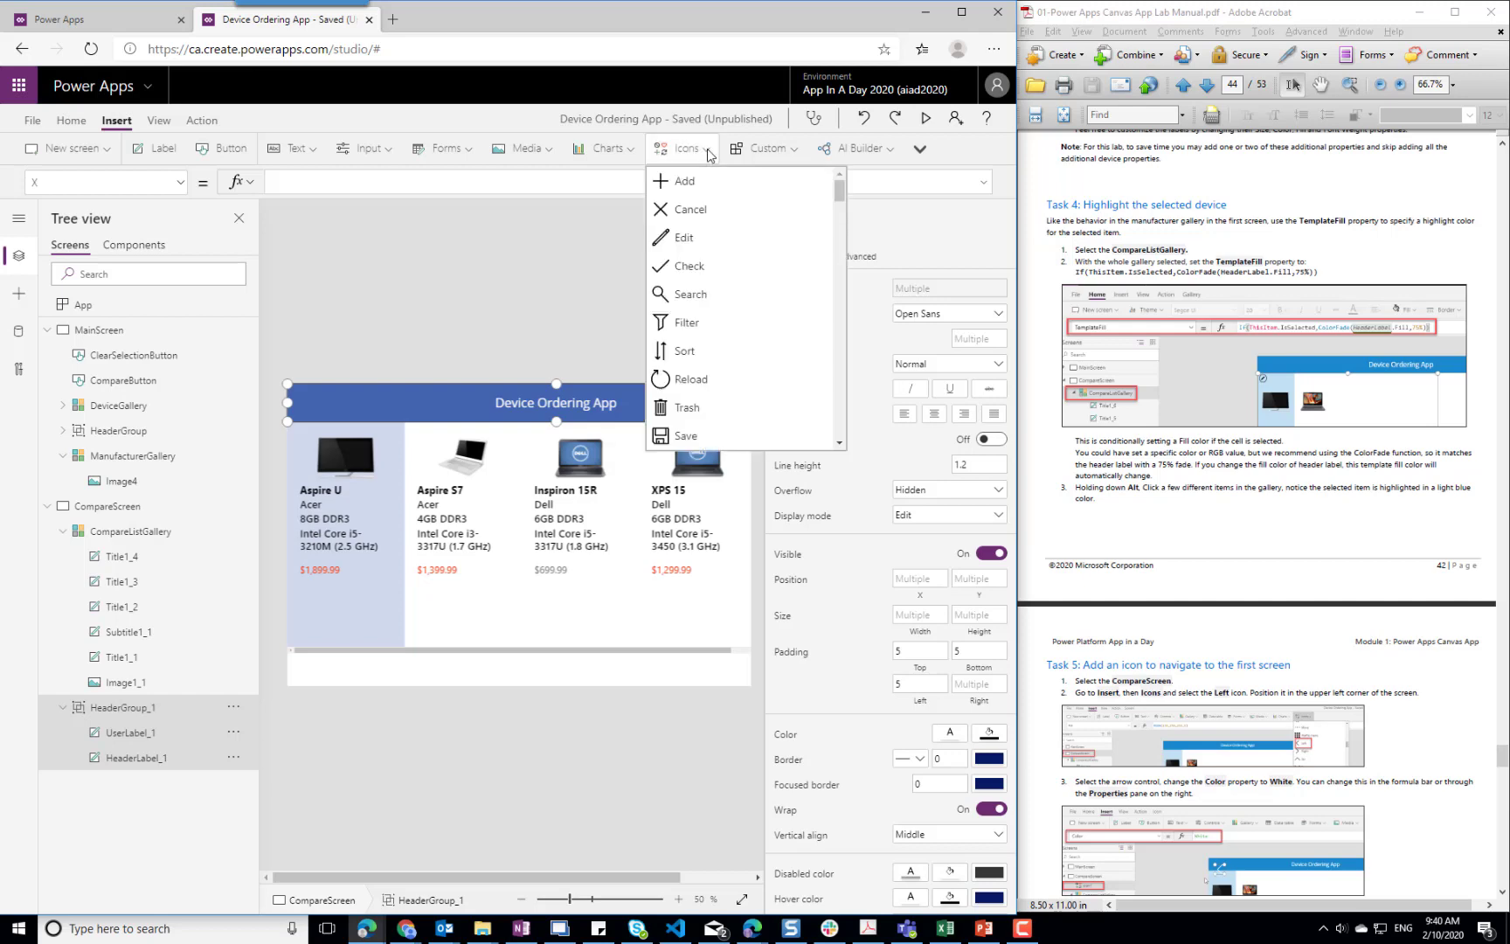
pyautogui.scroll(-3, 769, 330)
pyautogui.scroll(-10, 770, 329)
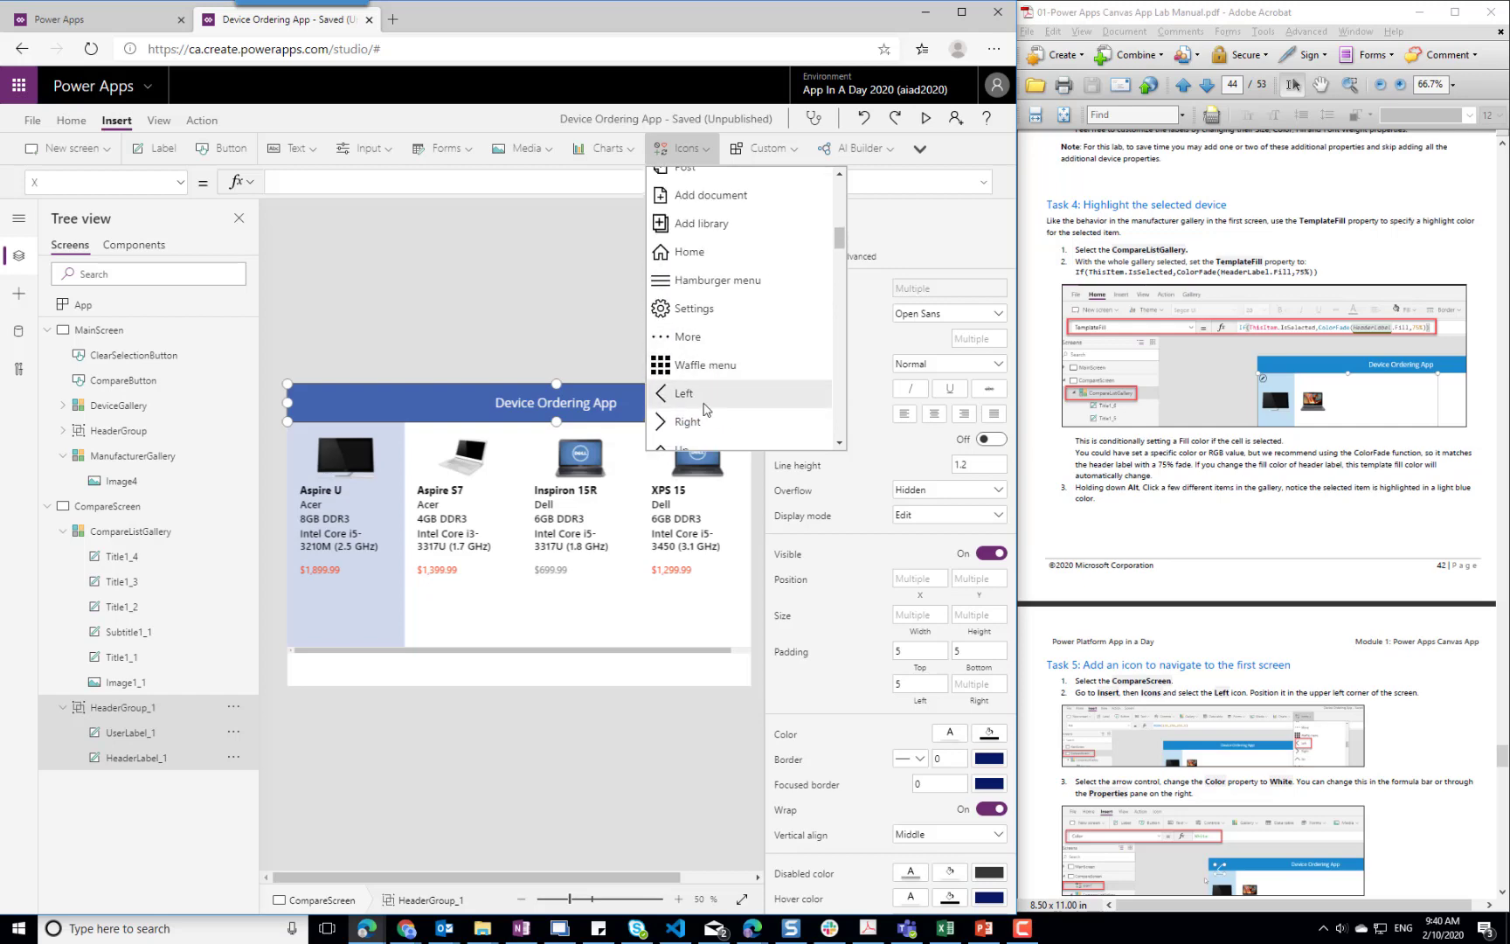
pyautogui.click(701, 394)
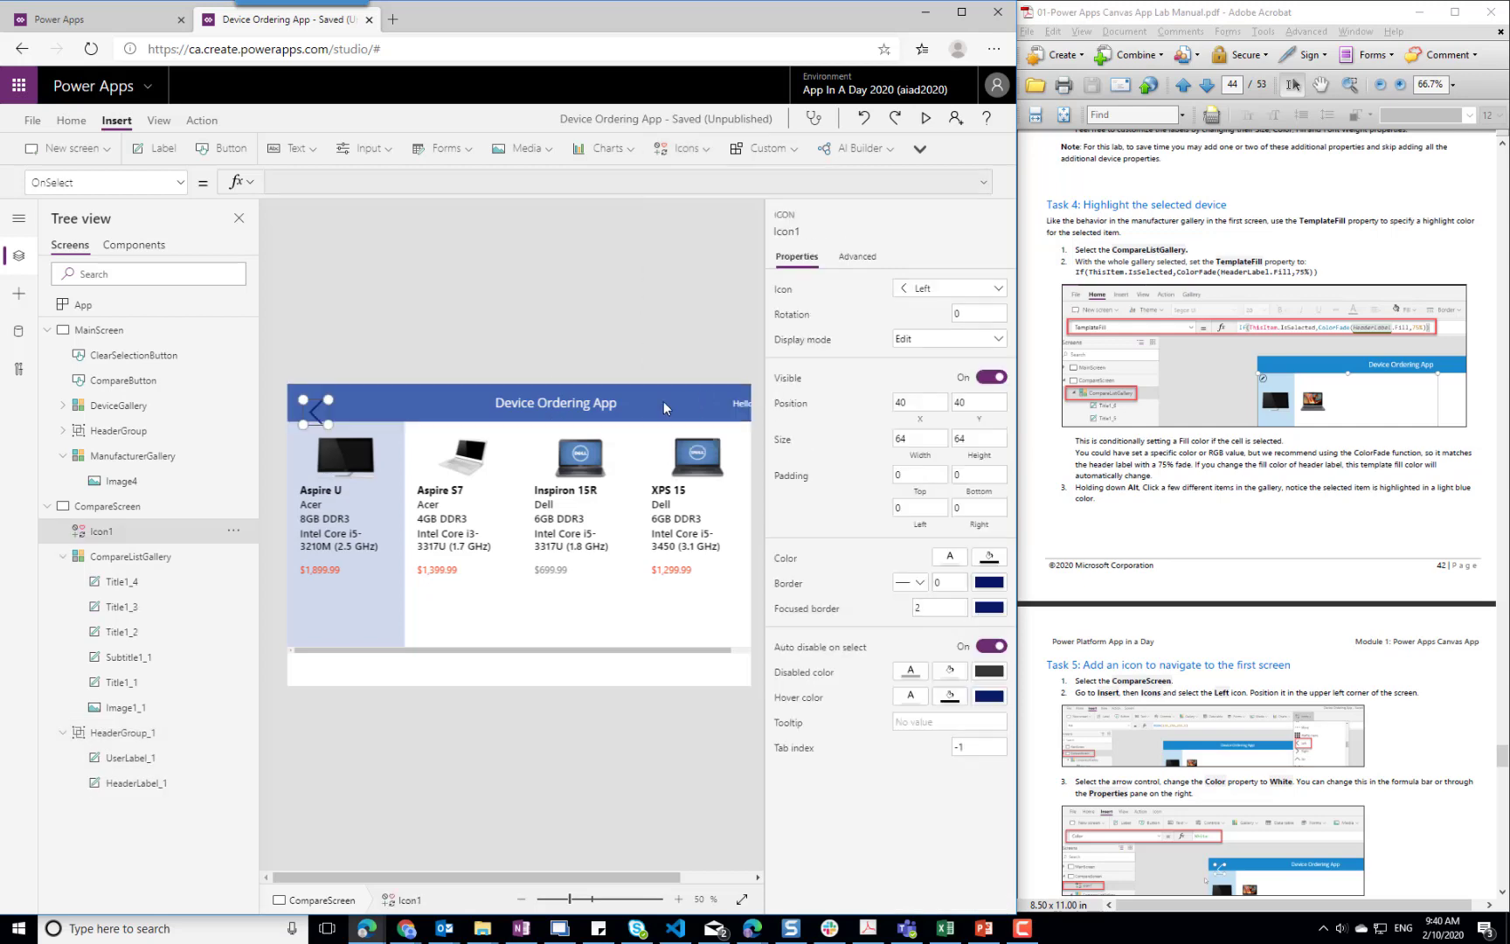
# Move the Left icon into the corner of the header at X 16, Y 16 and set its color to white
pyautogui.moveTo(314, 417); pyautogui.dragTo(305, 407)
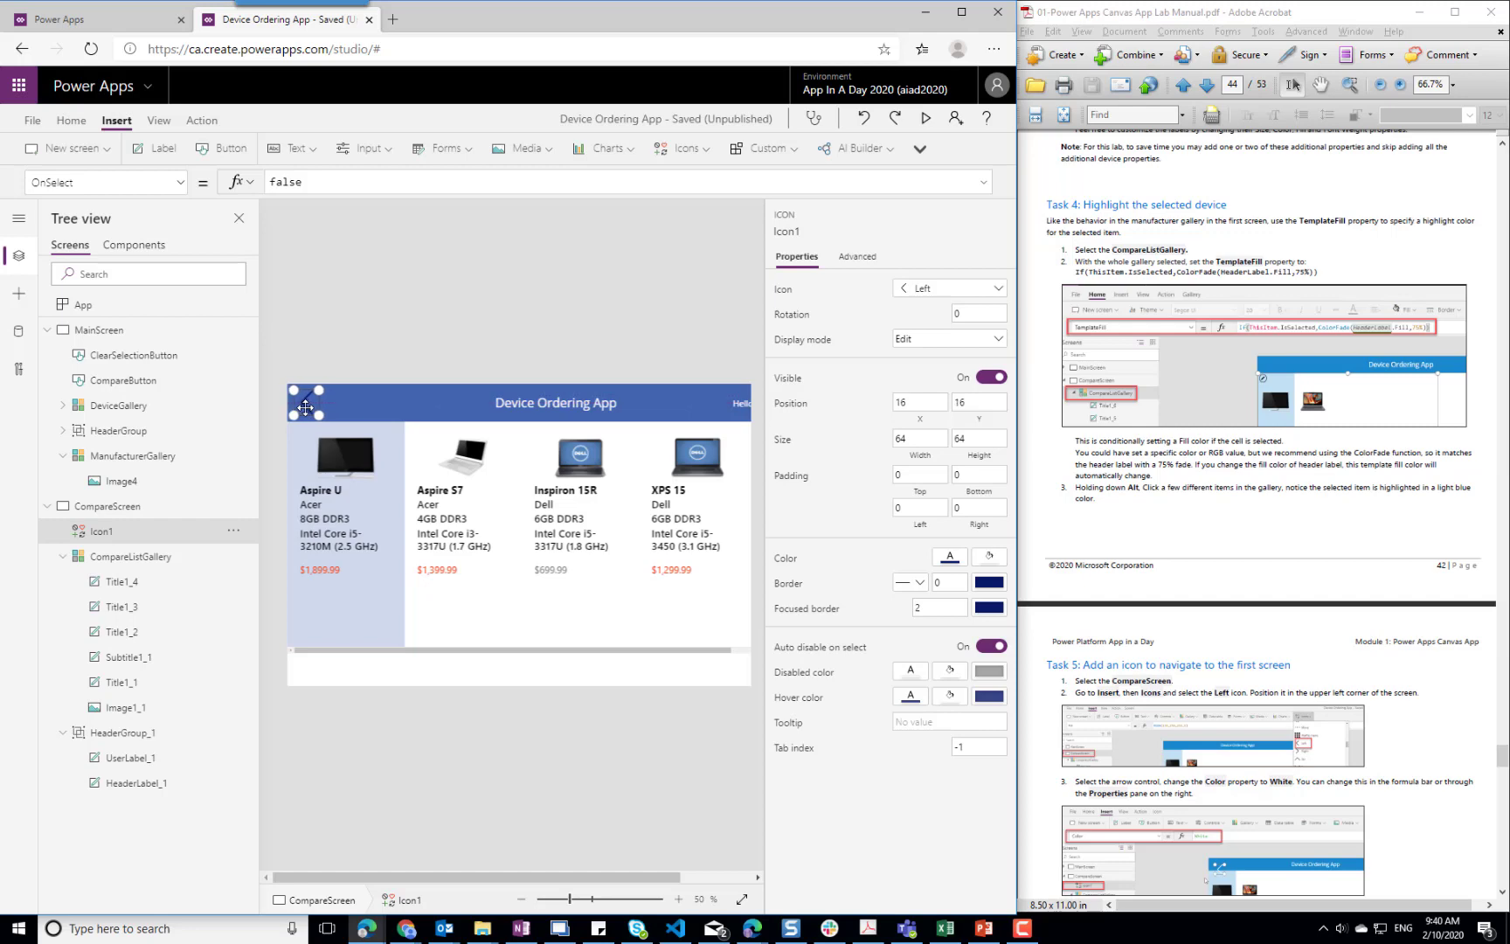
pyautogui.click(951, 559)
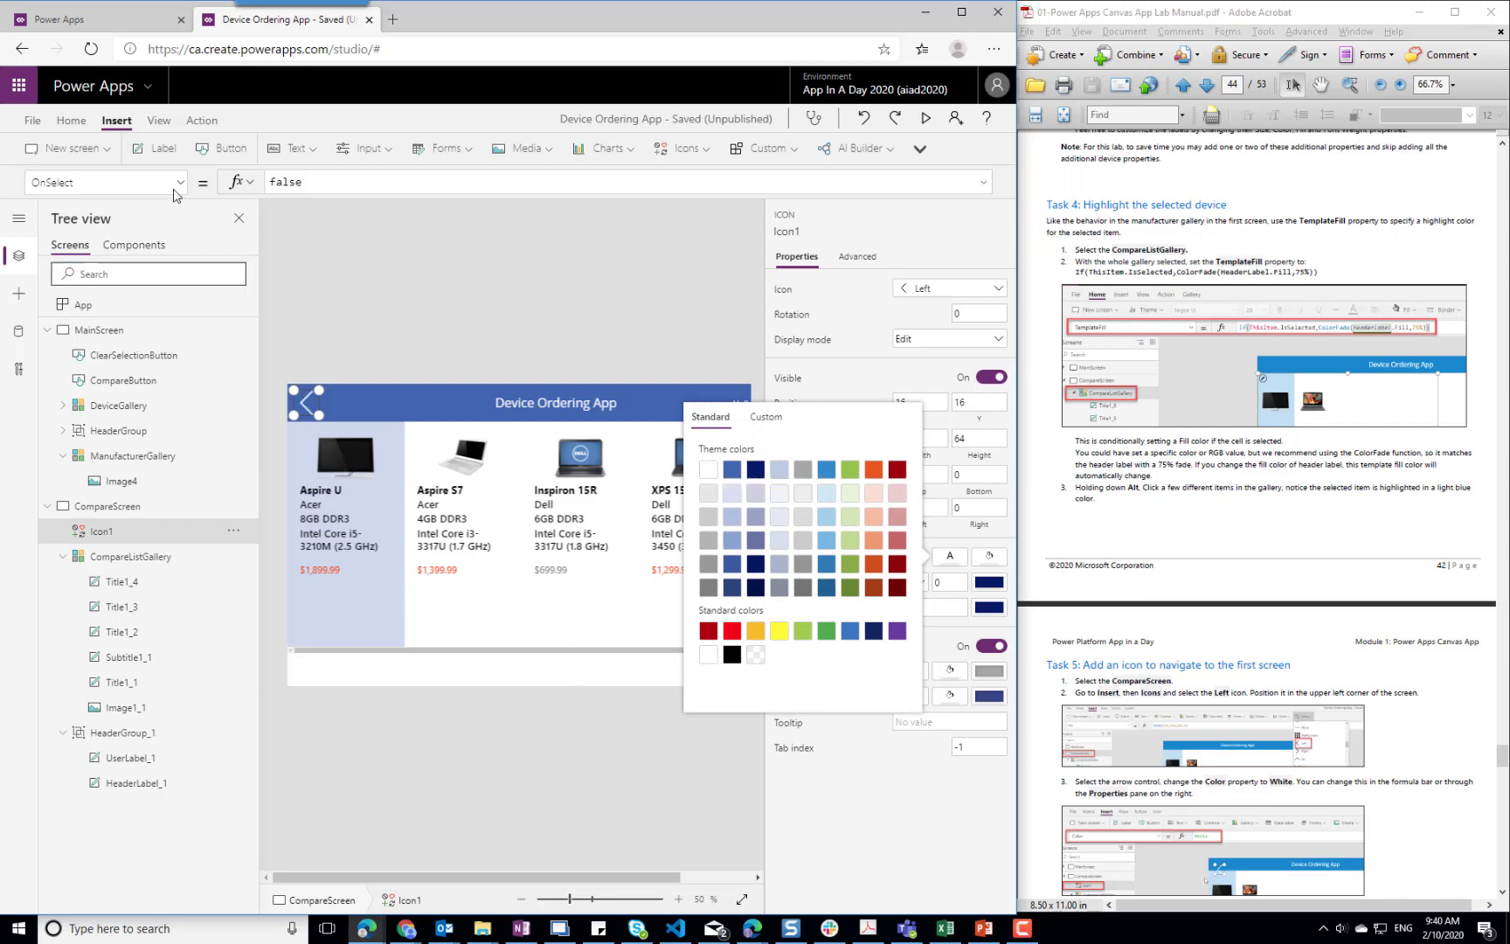
pyautogui.click(202, 123)
# Give the Left icon a Navigate action to MainScreen with ScreenTransition.None as the transition
pyautogui.click(202, 124)
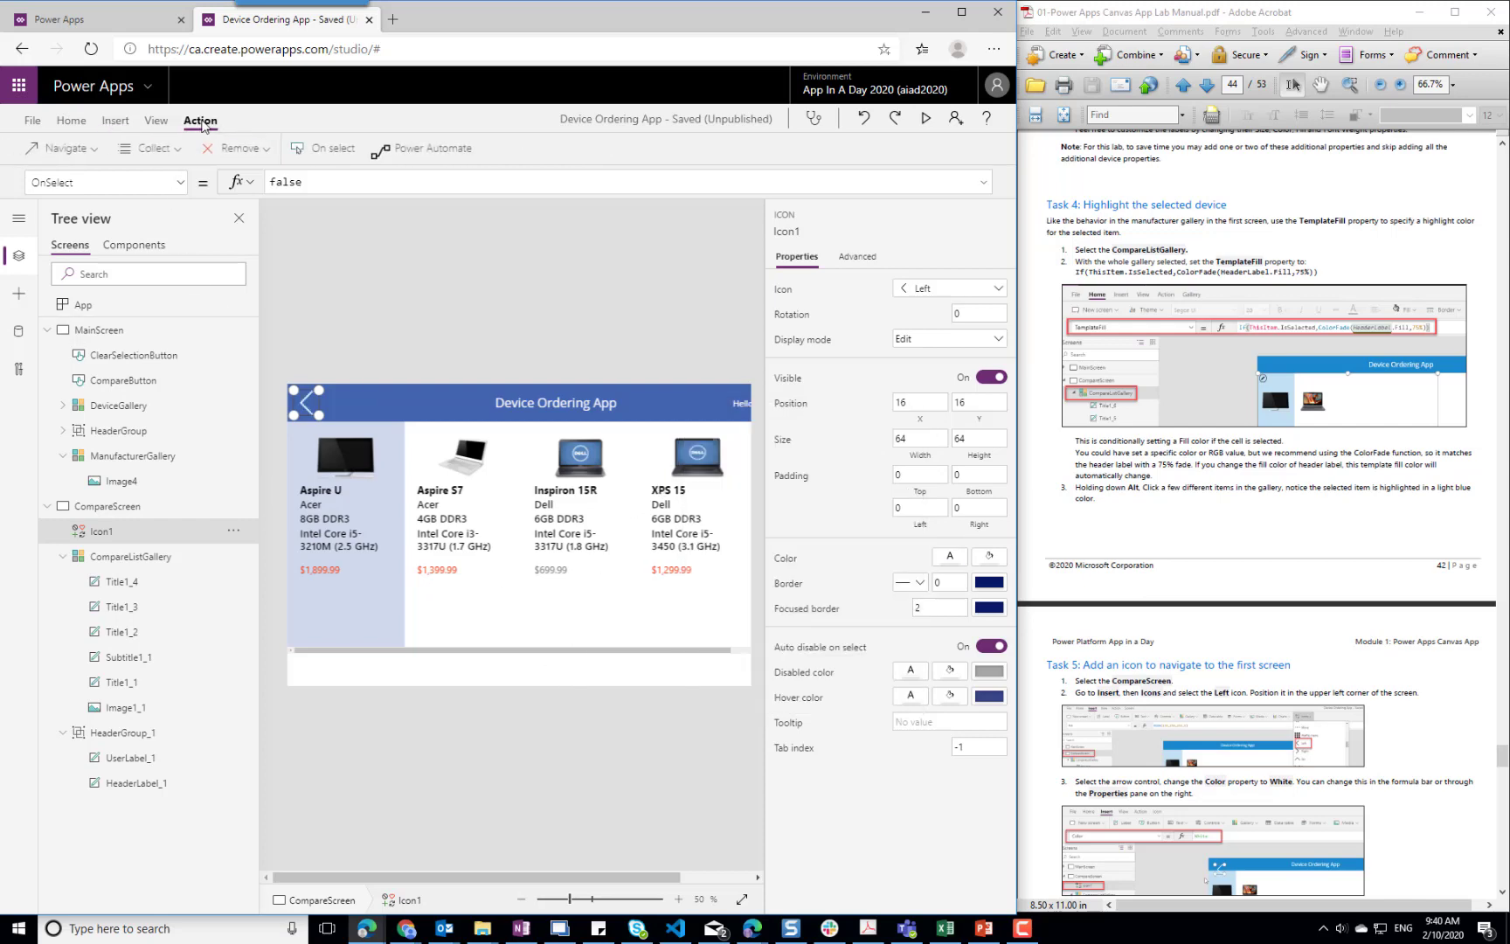
pyautogui.click(61, 148)
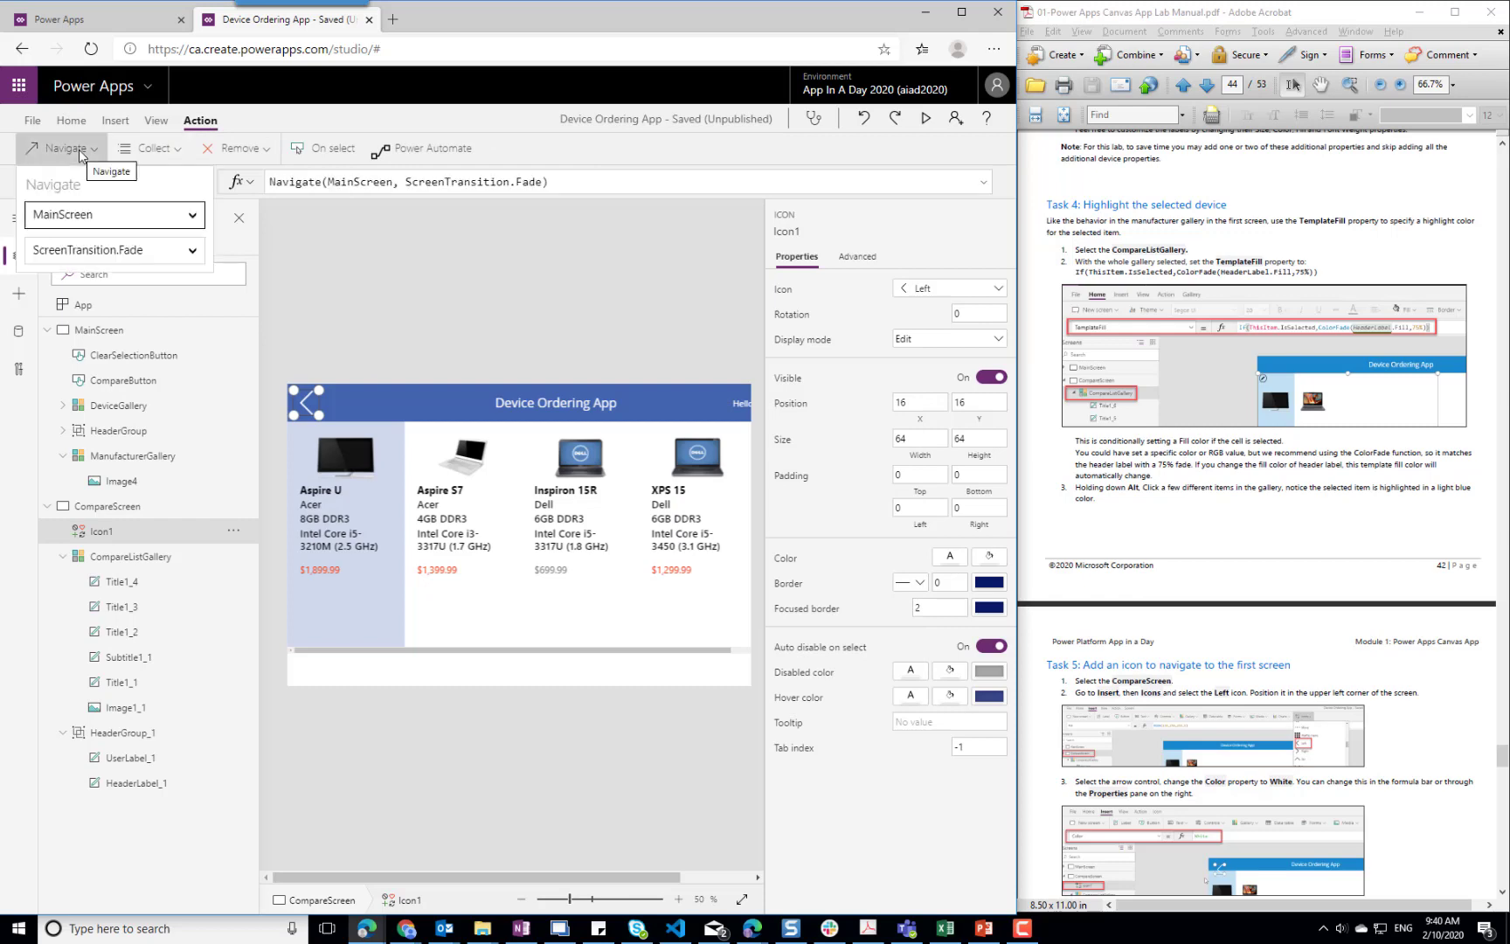
pyautogui.click(149, 255)
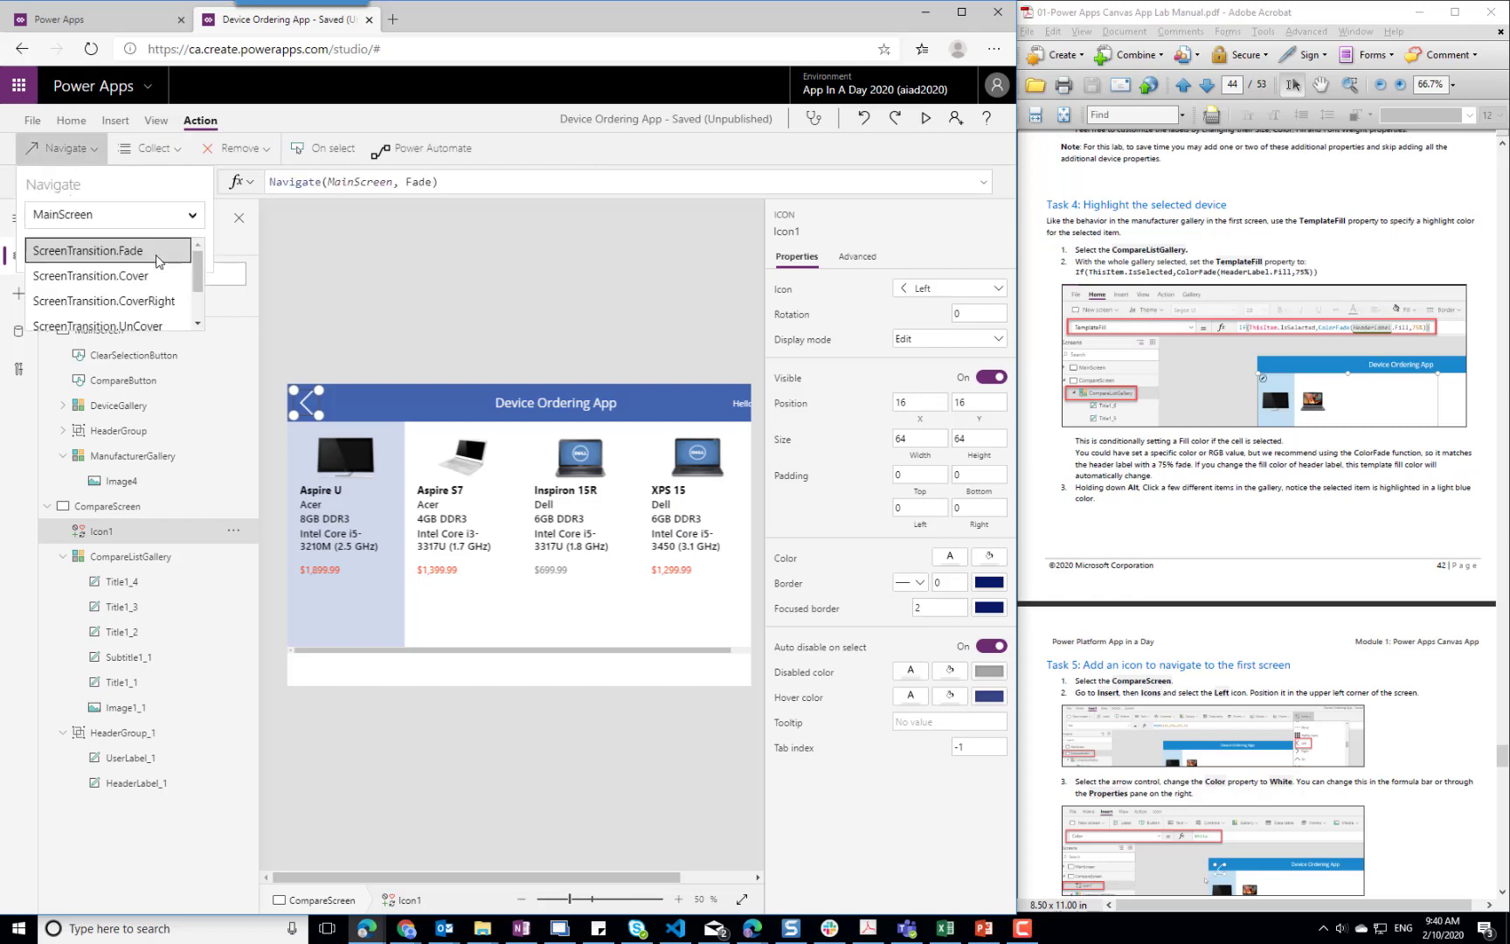
pyautogui.scroll(-2, 199, 316)
pyautogui.click(139, 323)
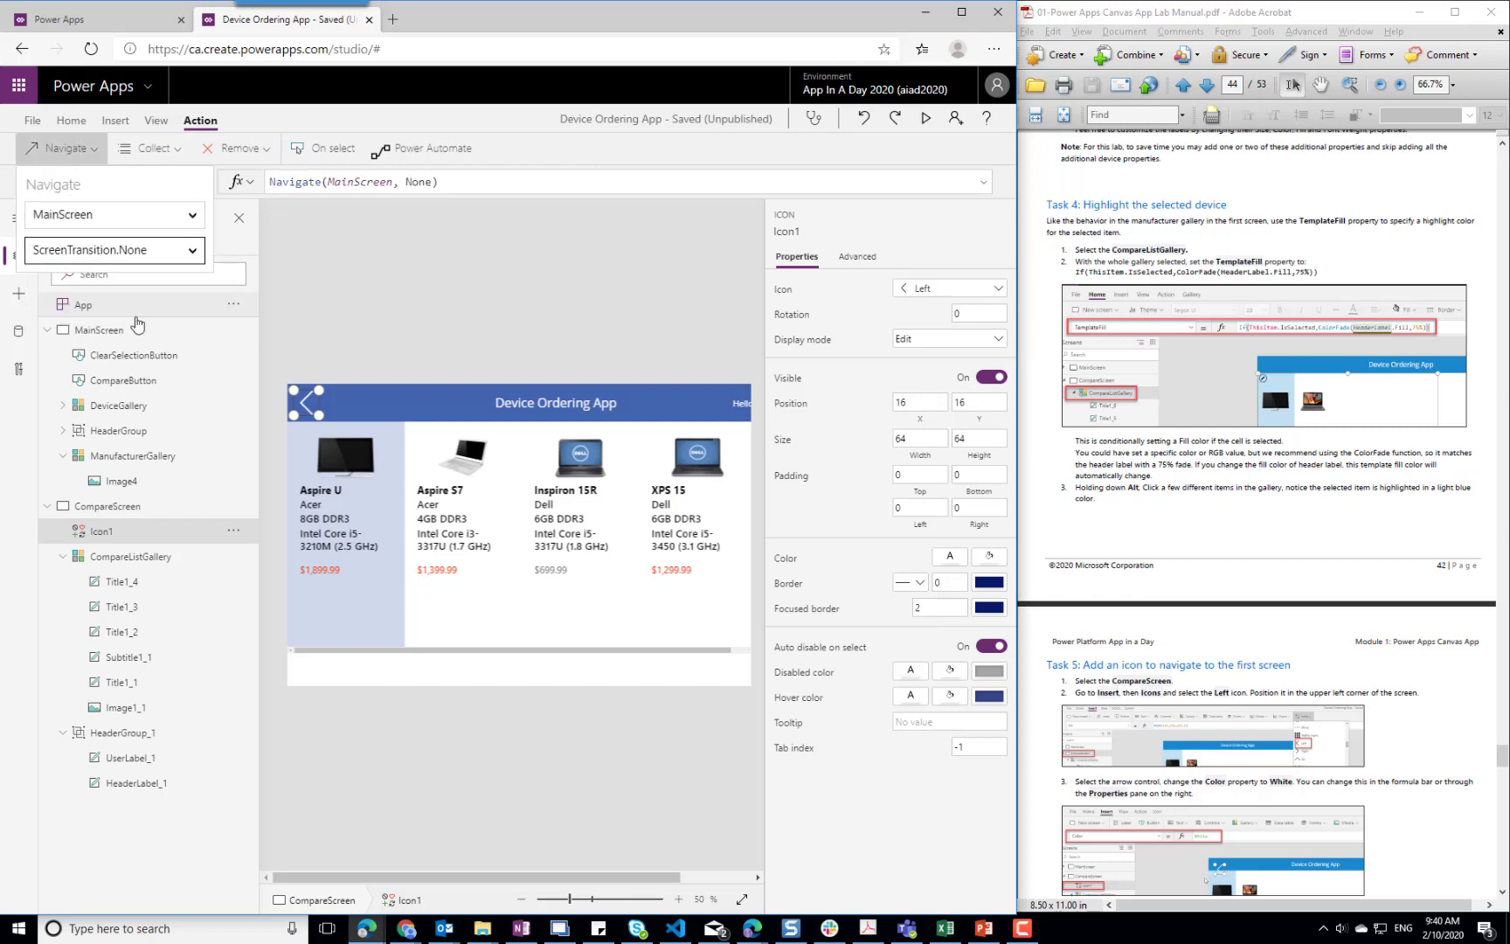
# Switch to the lab manual in Acrobat and read the remaining Task 5 instructions on the icon's OnSelect action
pyautogui.click(1430, 845)
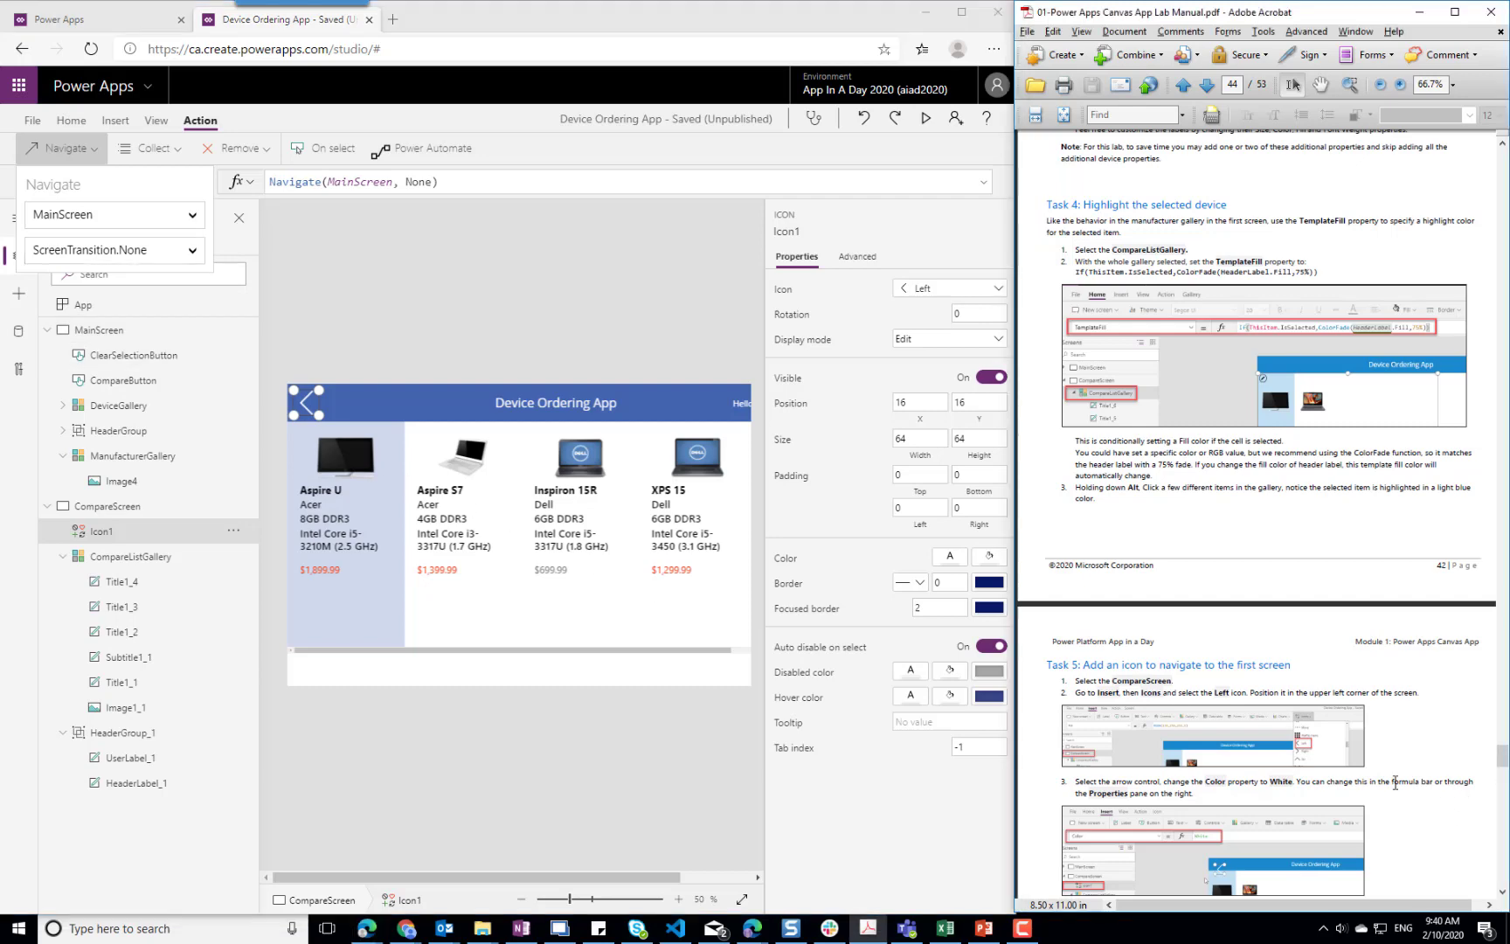
pyautogui.scroll(-5, 1395, 782)
pyautogui.scroll(-5, 1395, 782)
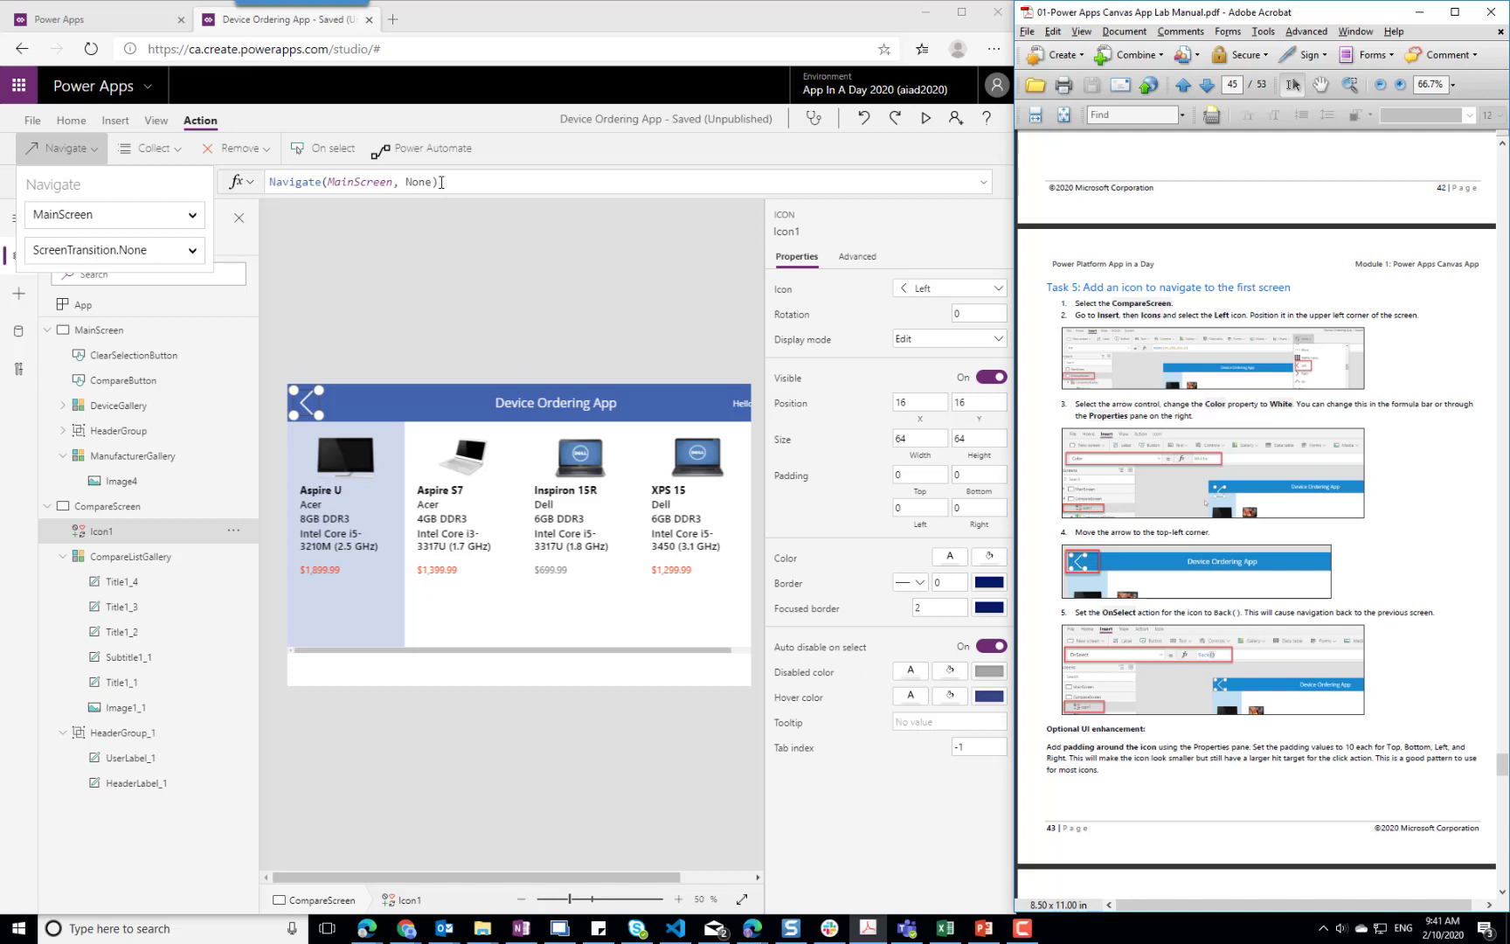
# Replace the Left icon's OnSelect formula on CompareScreen with Back()
pyautogui.click(78, 154)
pyautogui.click(328, 155)
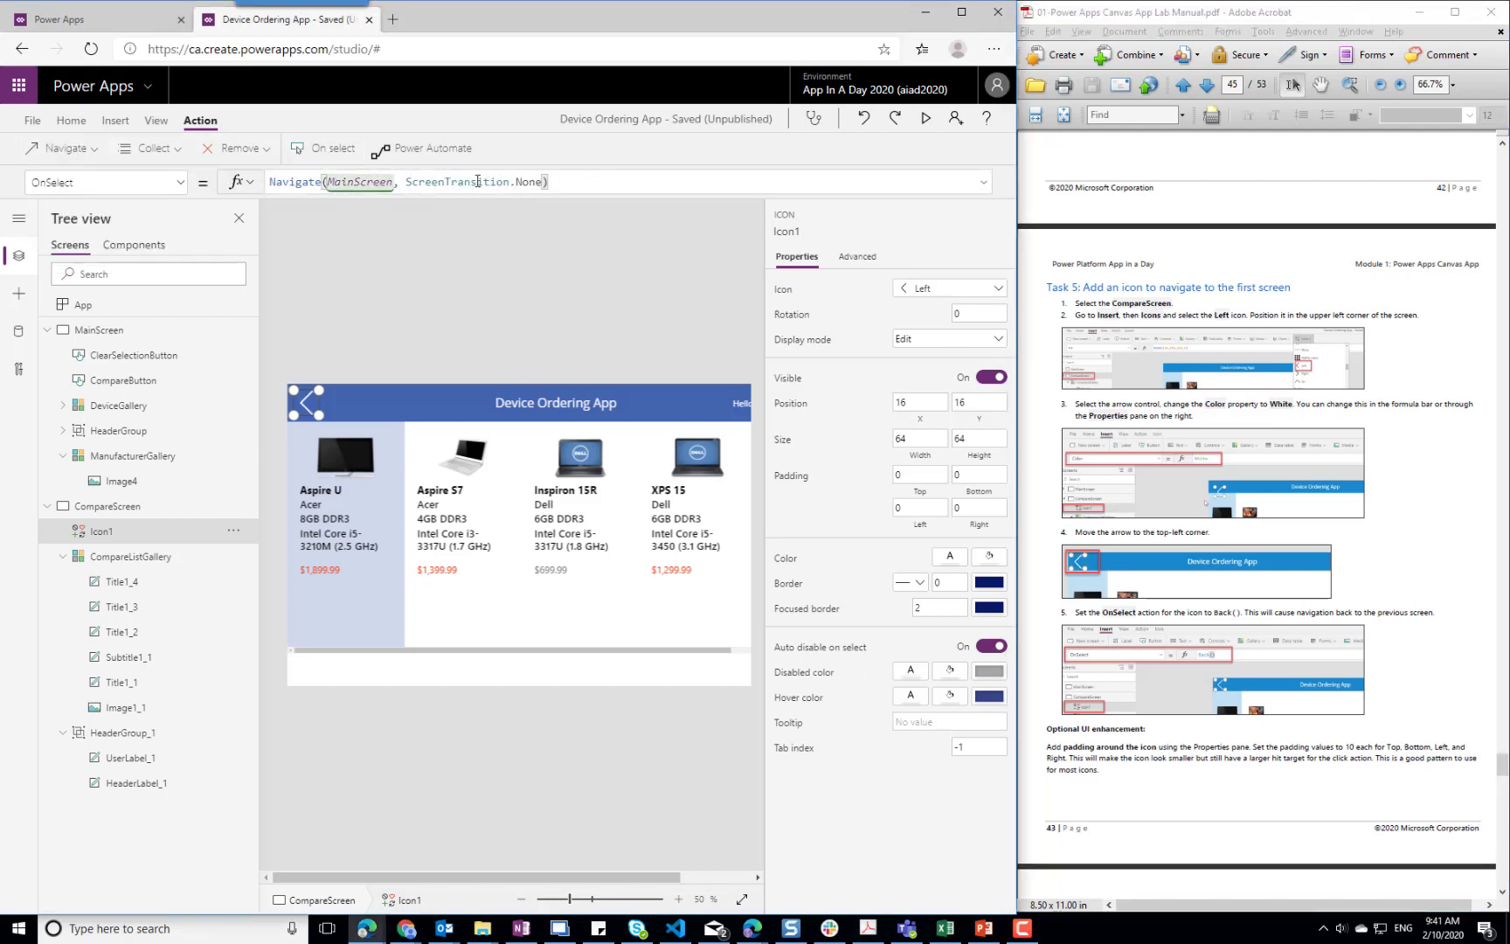
pyautogui.click(346, 412)
pyautogui.click(308, 403)
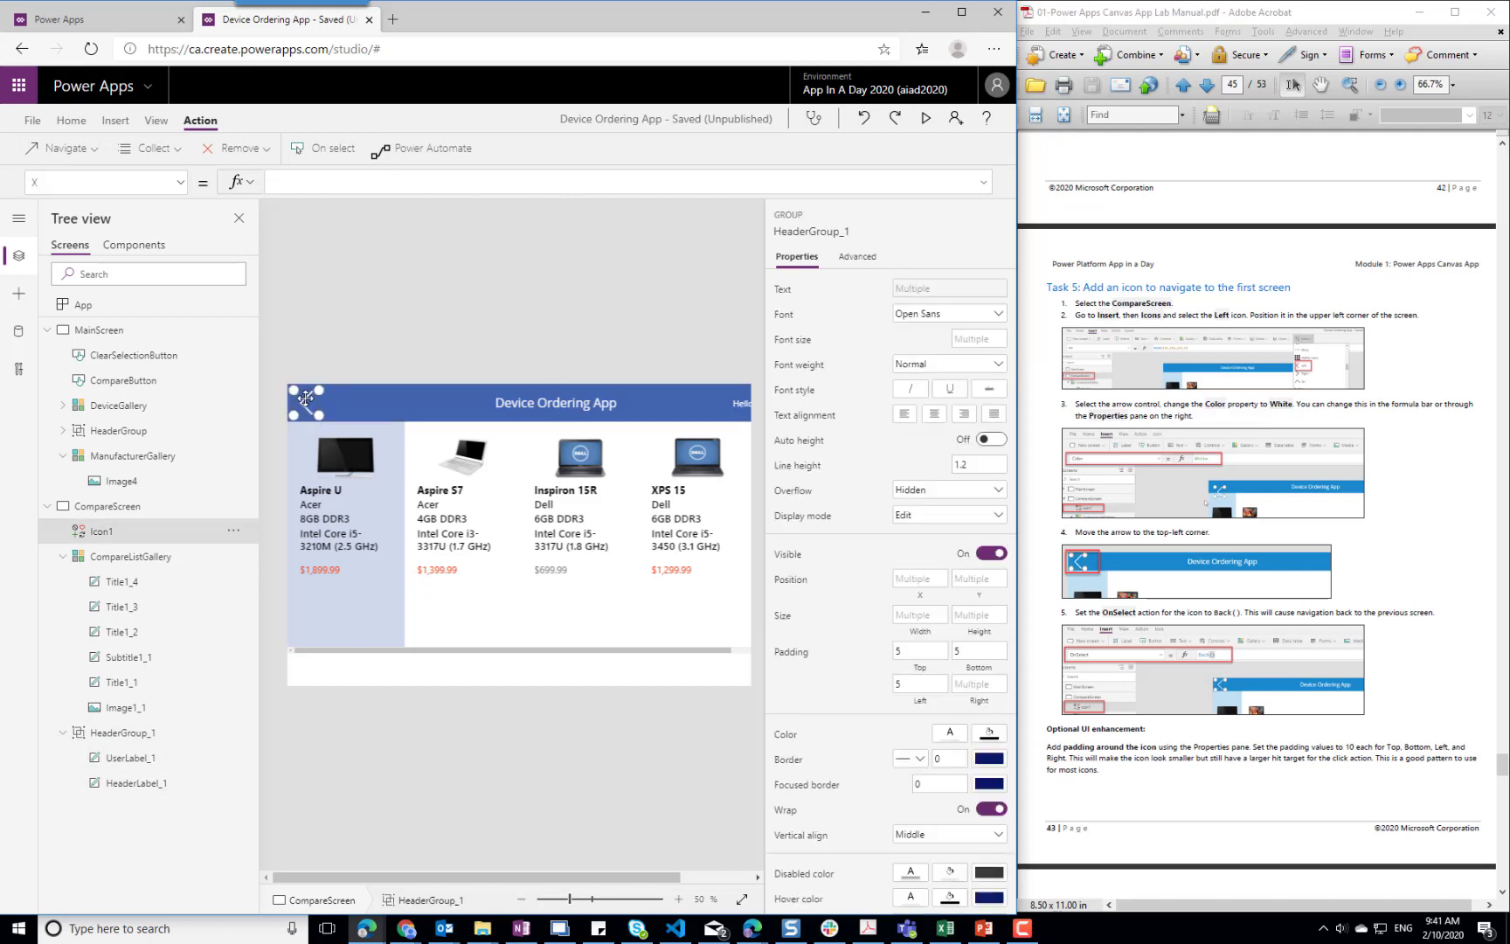
pyautogui.click(313, 149)
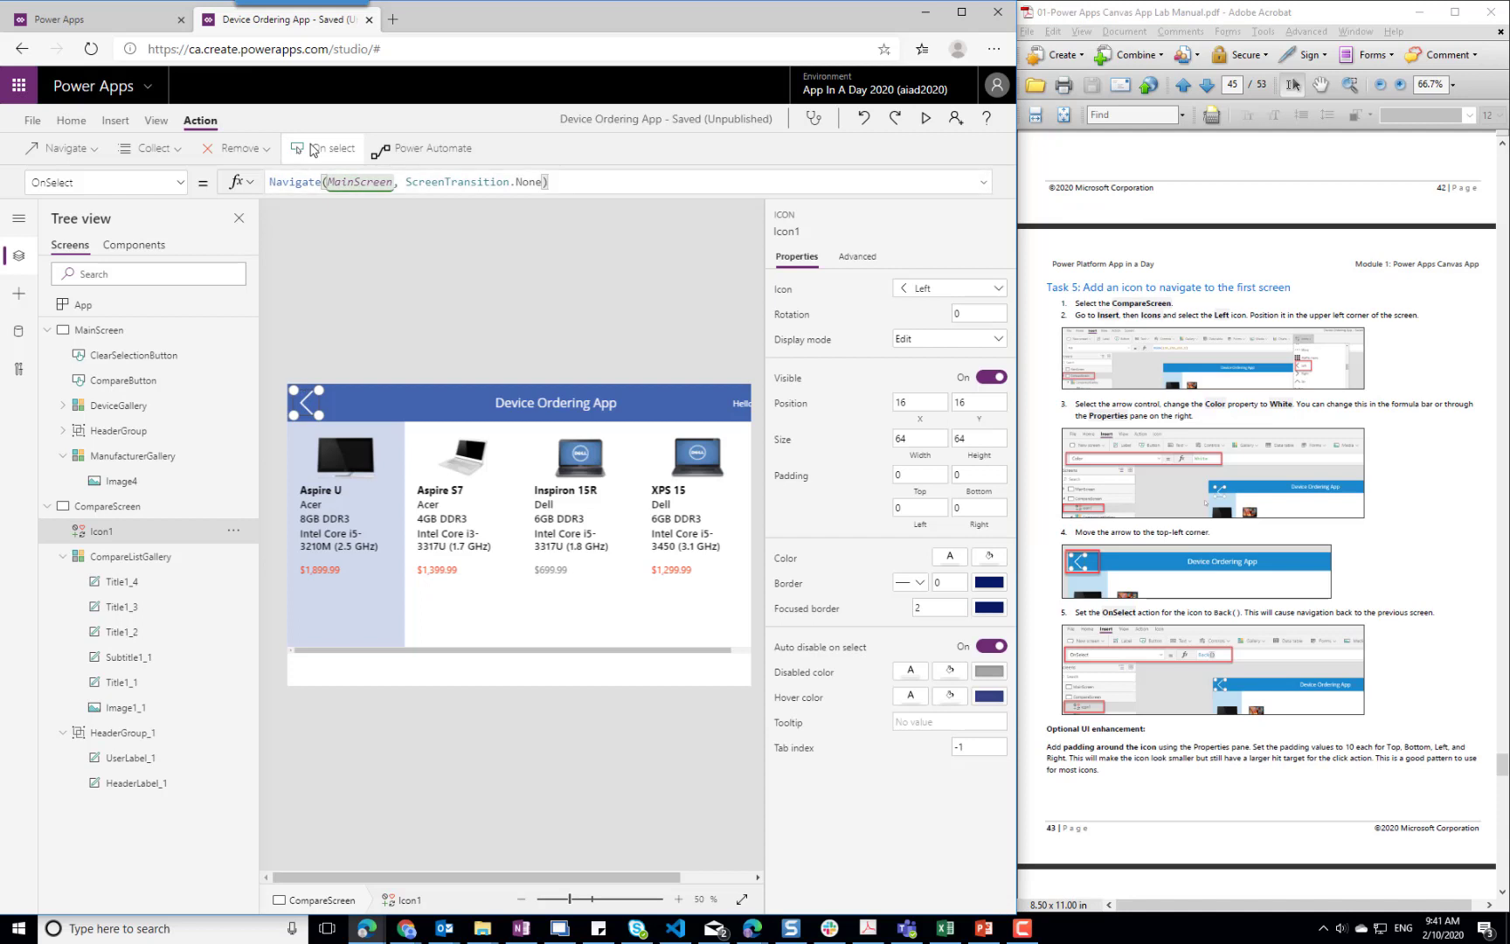
pyautogui.moveTo(583, 188); pyautogui.dragTo(211, 184)
pyautogui.write('Back()')
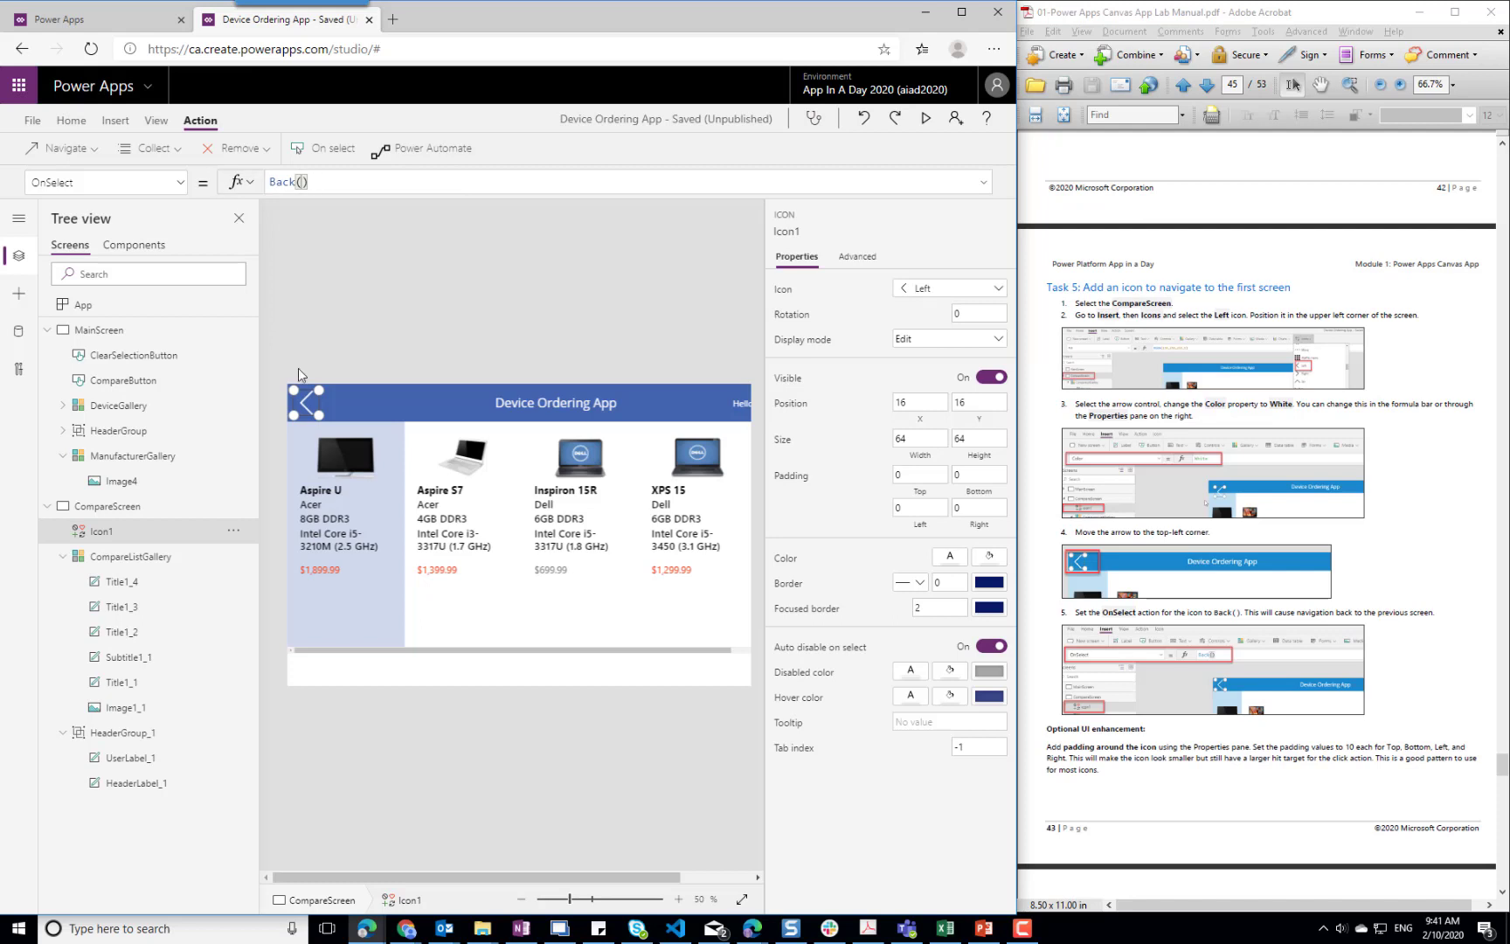
pyautogui.click(521, 690)
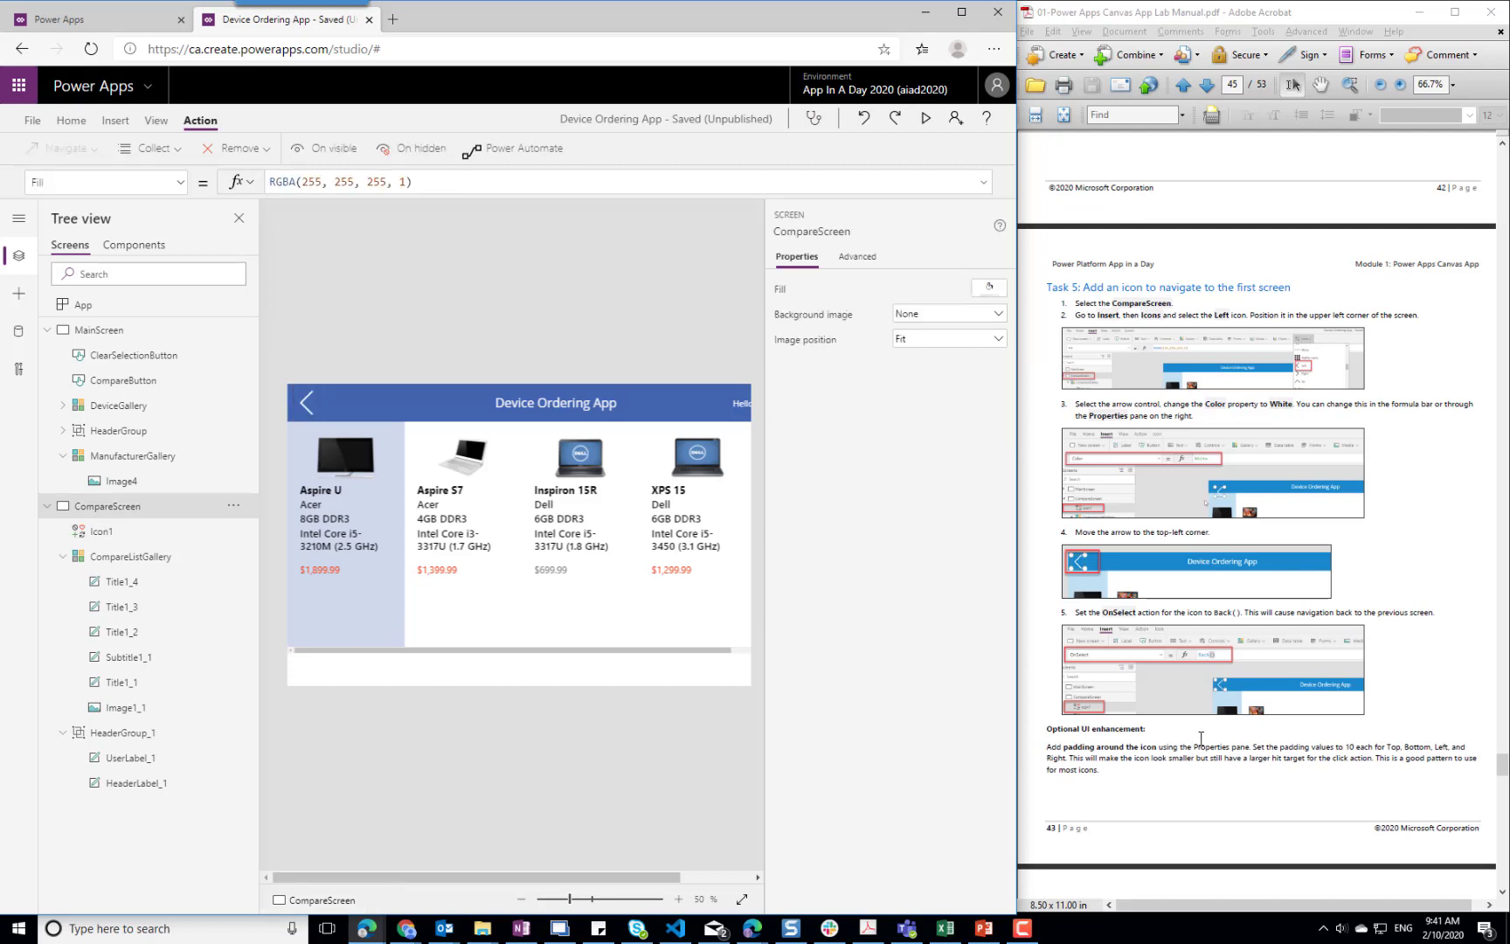
# Look up Task 6 in the lab manual, save the Device Ordering App and return to the editor
pyautogui.click(1299, 750)
pyautogui.scroll(-5, 1299, 750)
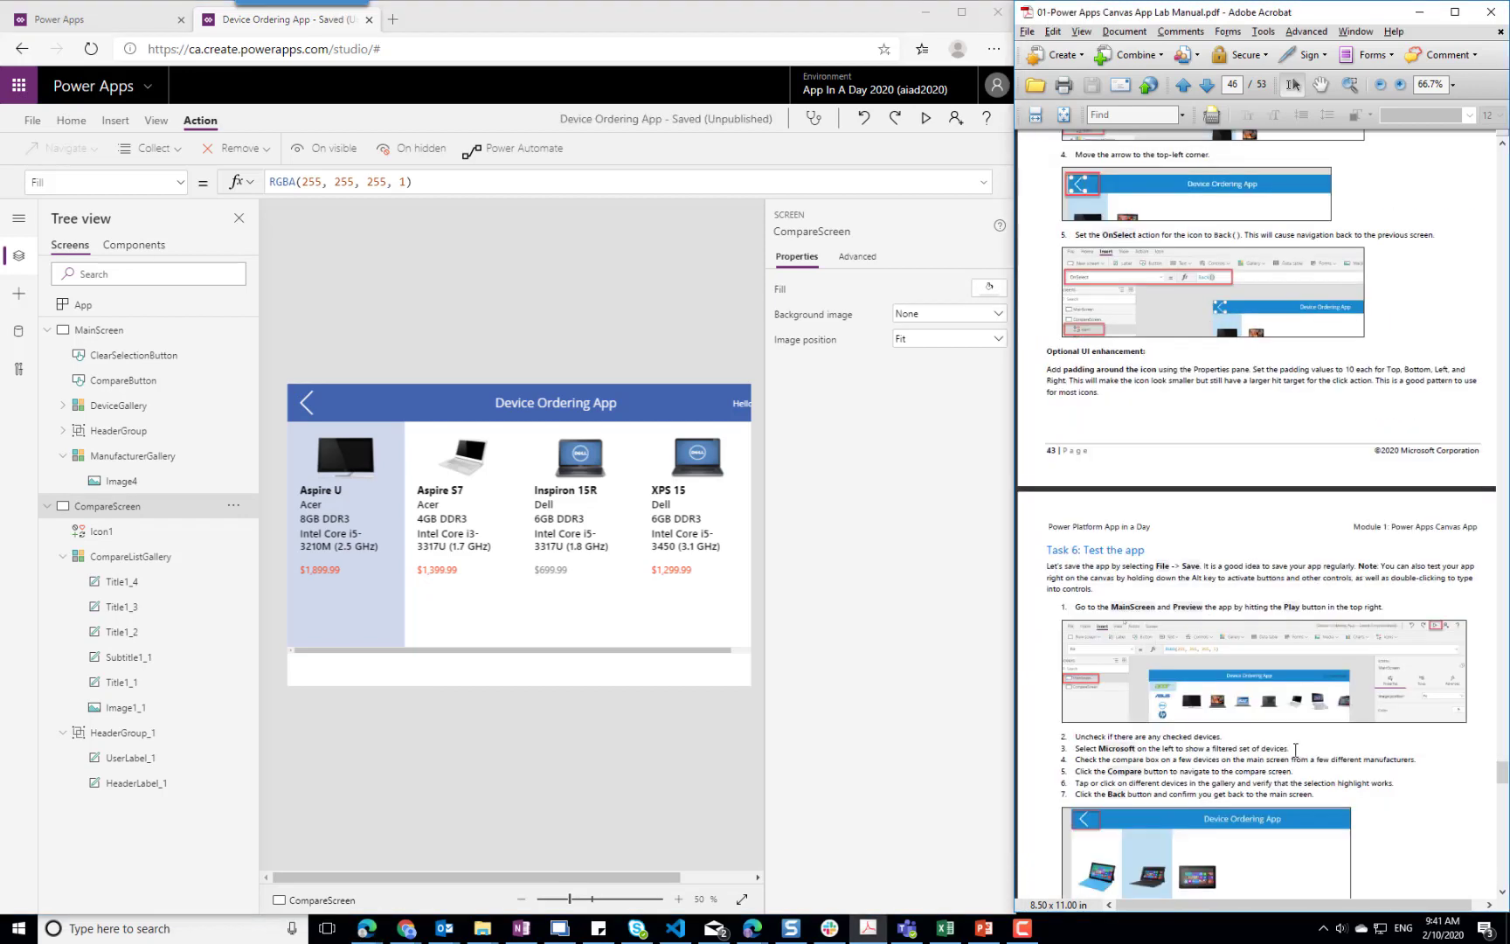
pyautogui.click(31, 120)
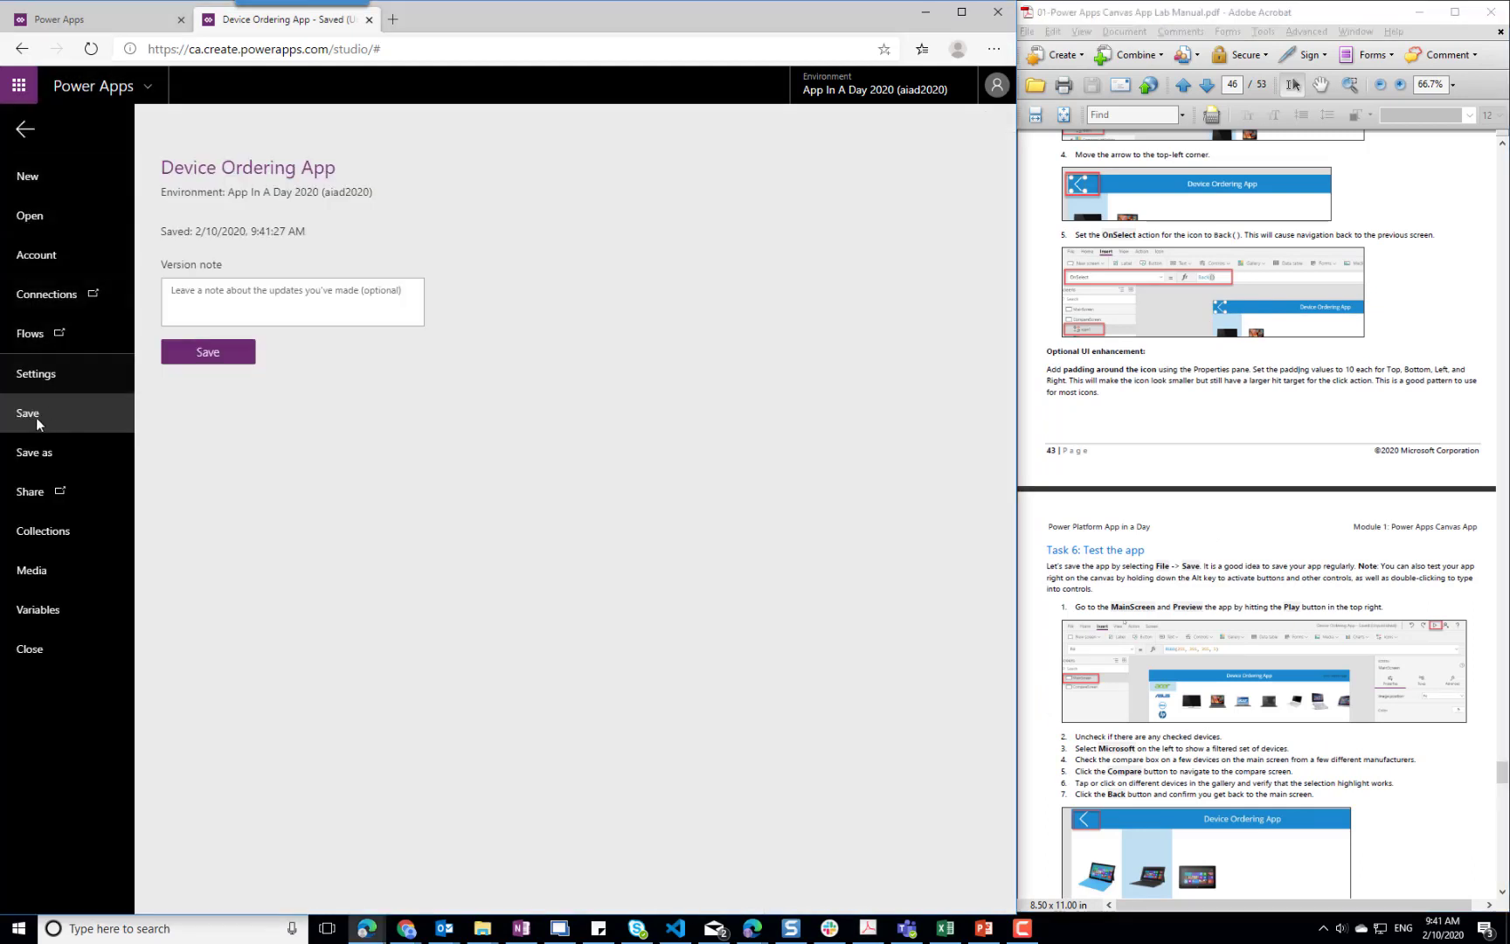
pyautogui.click(204, 356)
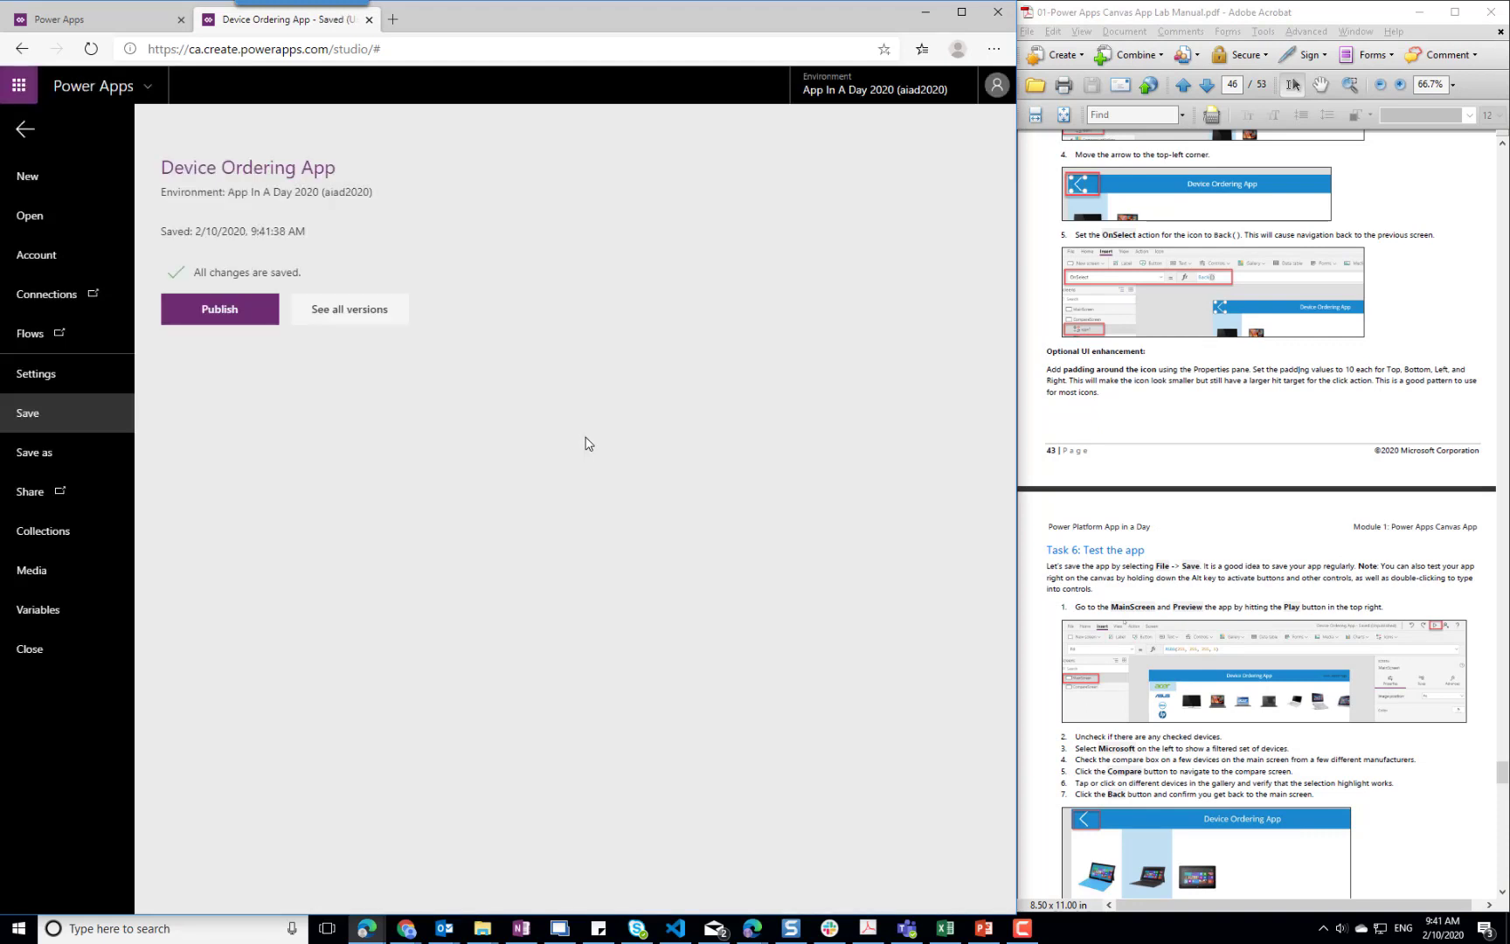
pyautogui.click(25, 132)
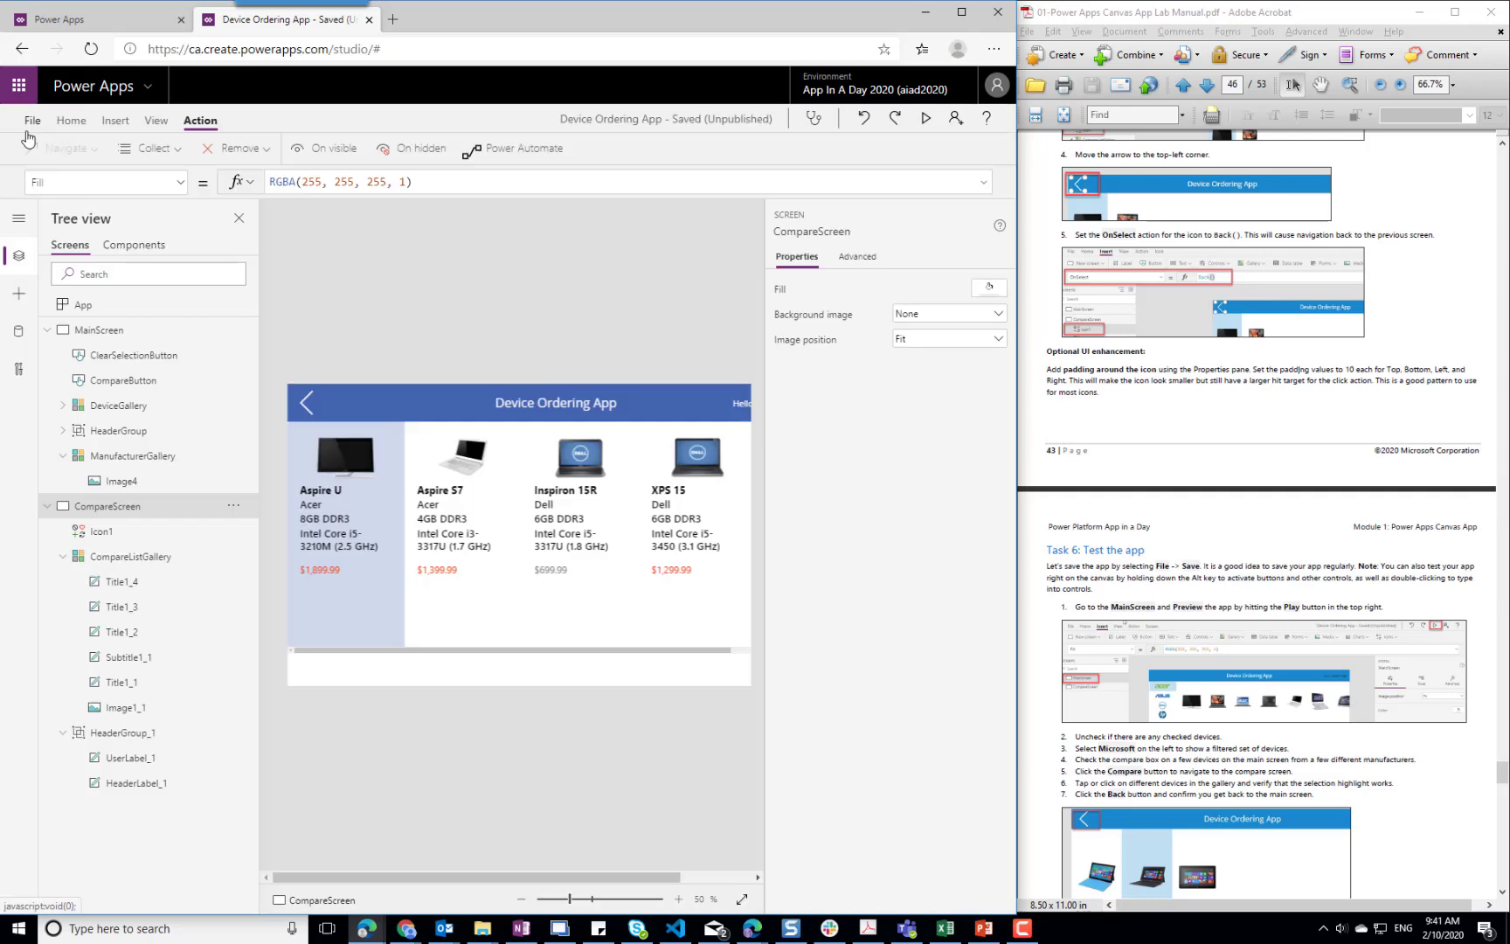
# Preview the app and go back from the compare screen to the Acer devices on the main screen
pyautogui.click(928, 121)
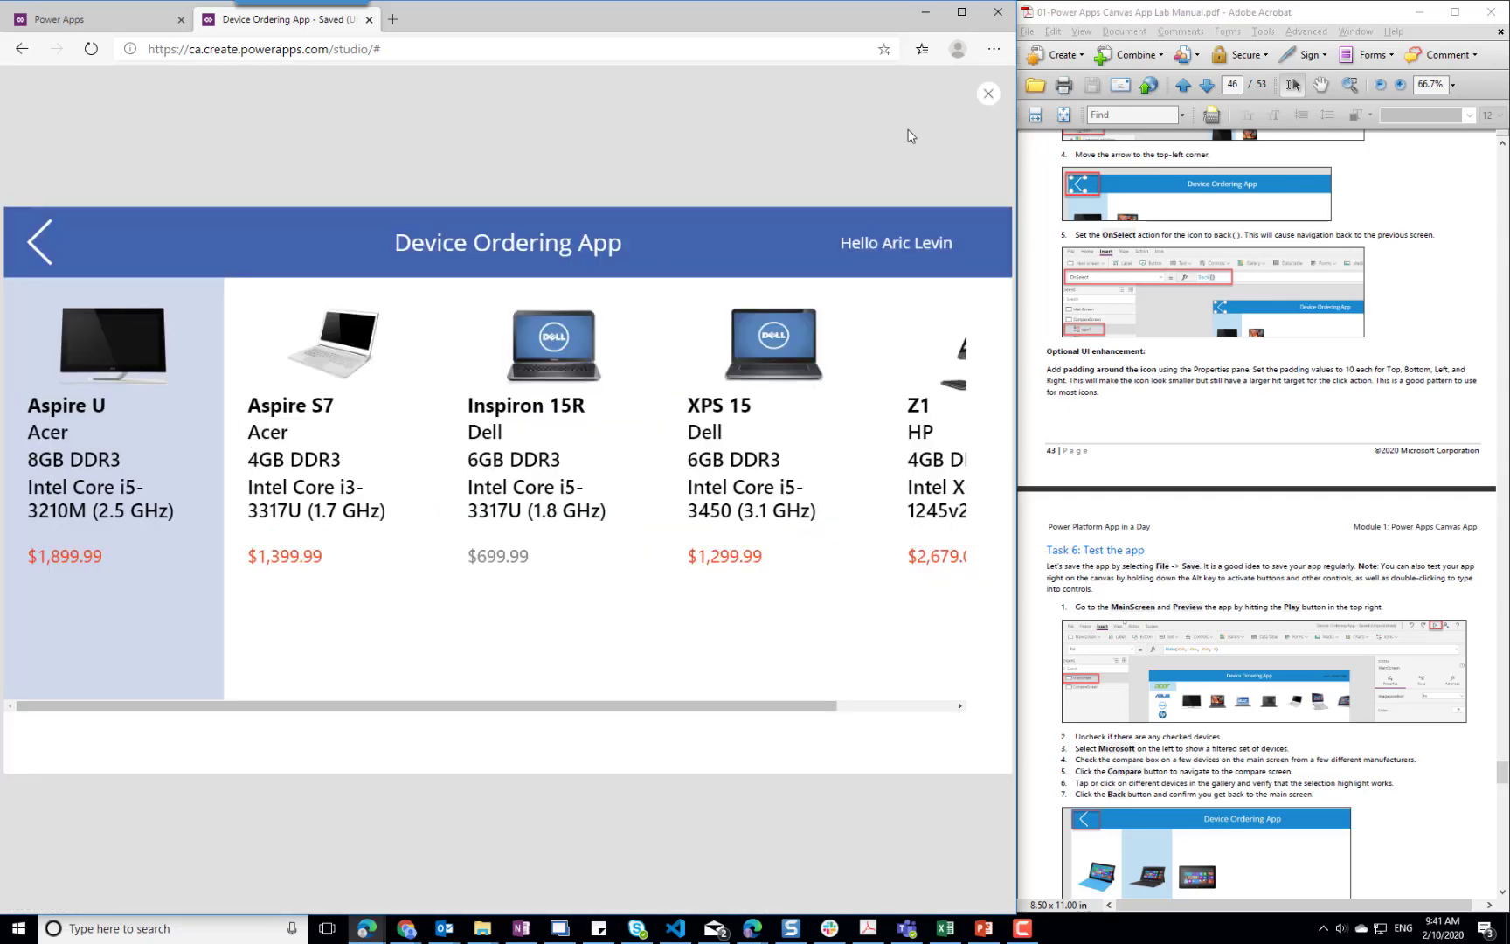
pyautogui.click(39, 252)
pyautogui.click(84, 330)
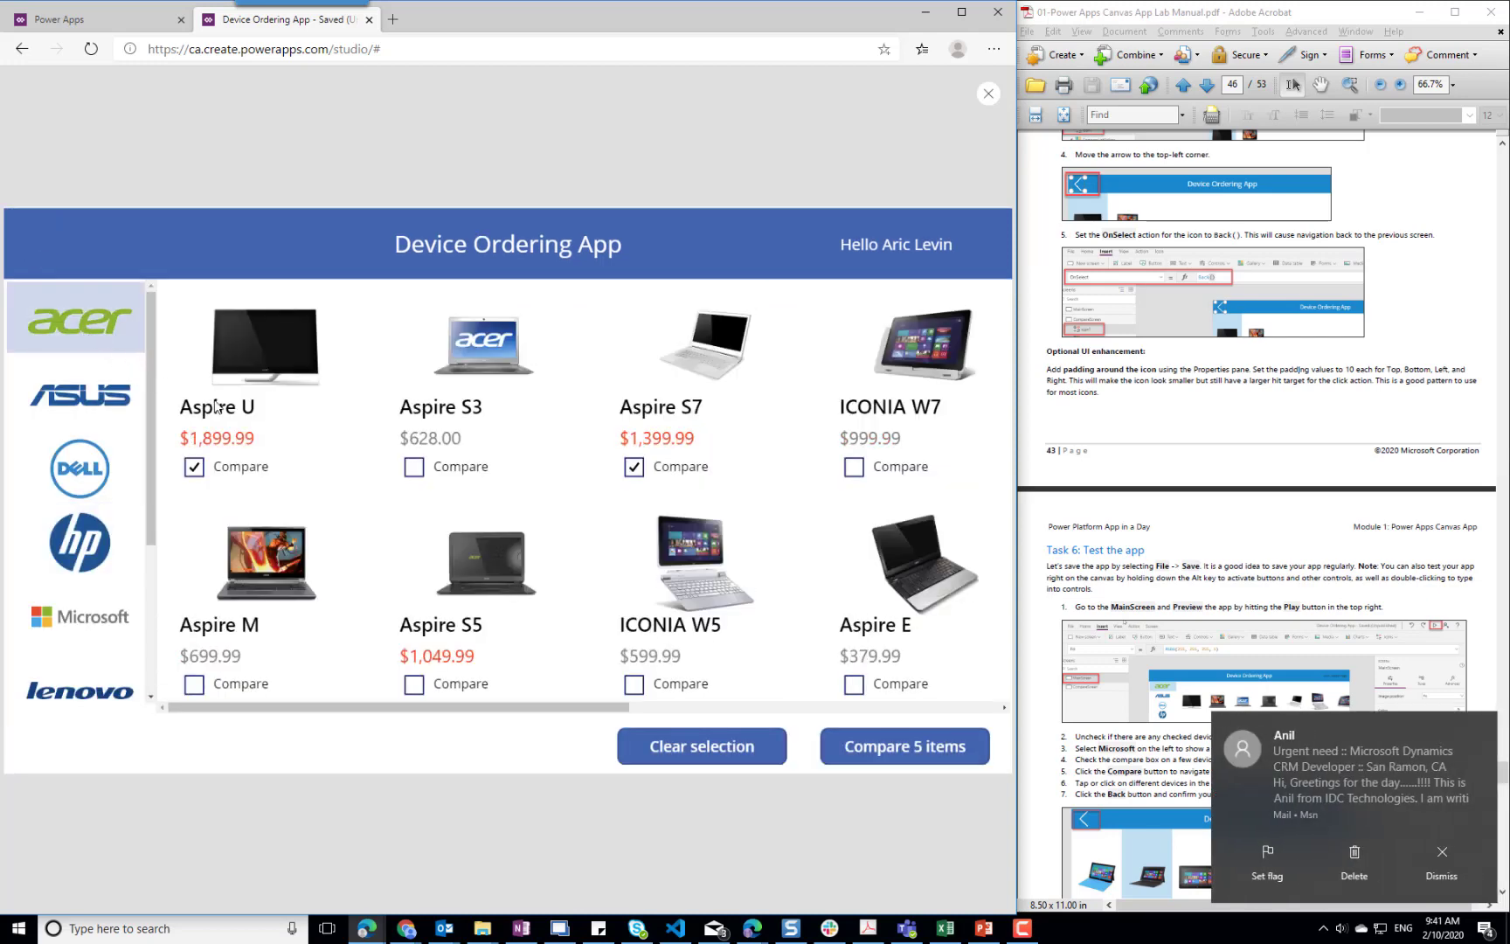
pyautogui.click(1485, 728)
# Mark Acer's Aspire S3, Dell's XPS One 27, Microsoft's Surface Pro 64GB and Sony's VAIO T Series 15 for comparison
pyautogui.click(412, 472)
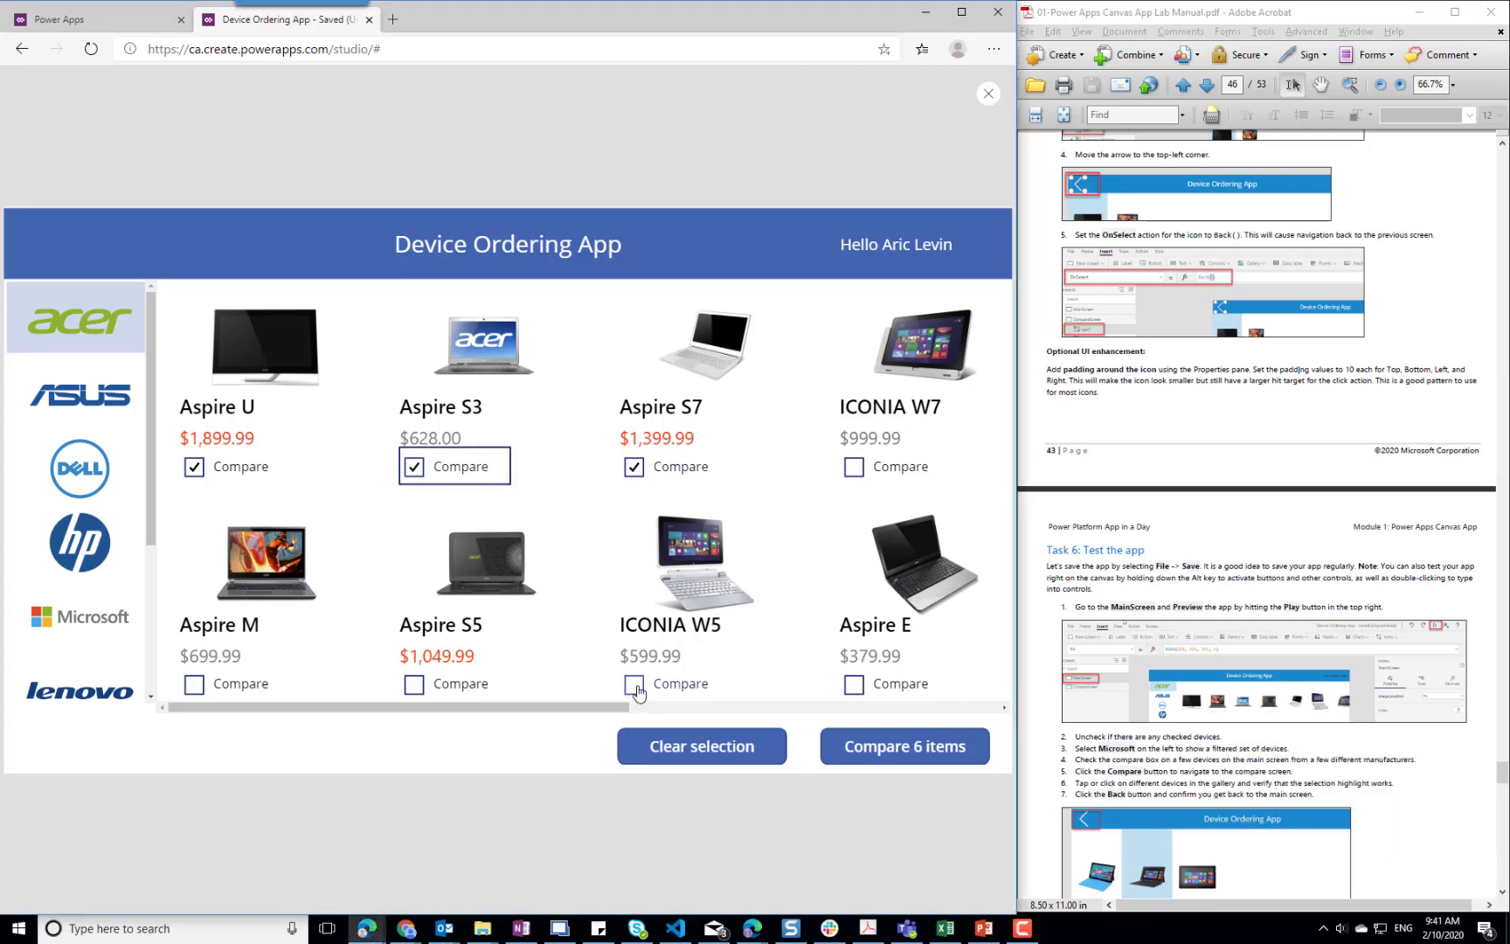
pyautogui.click(78, 474)
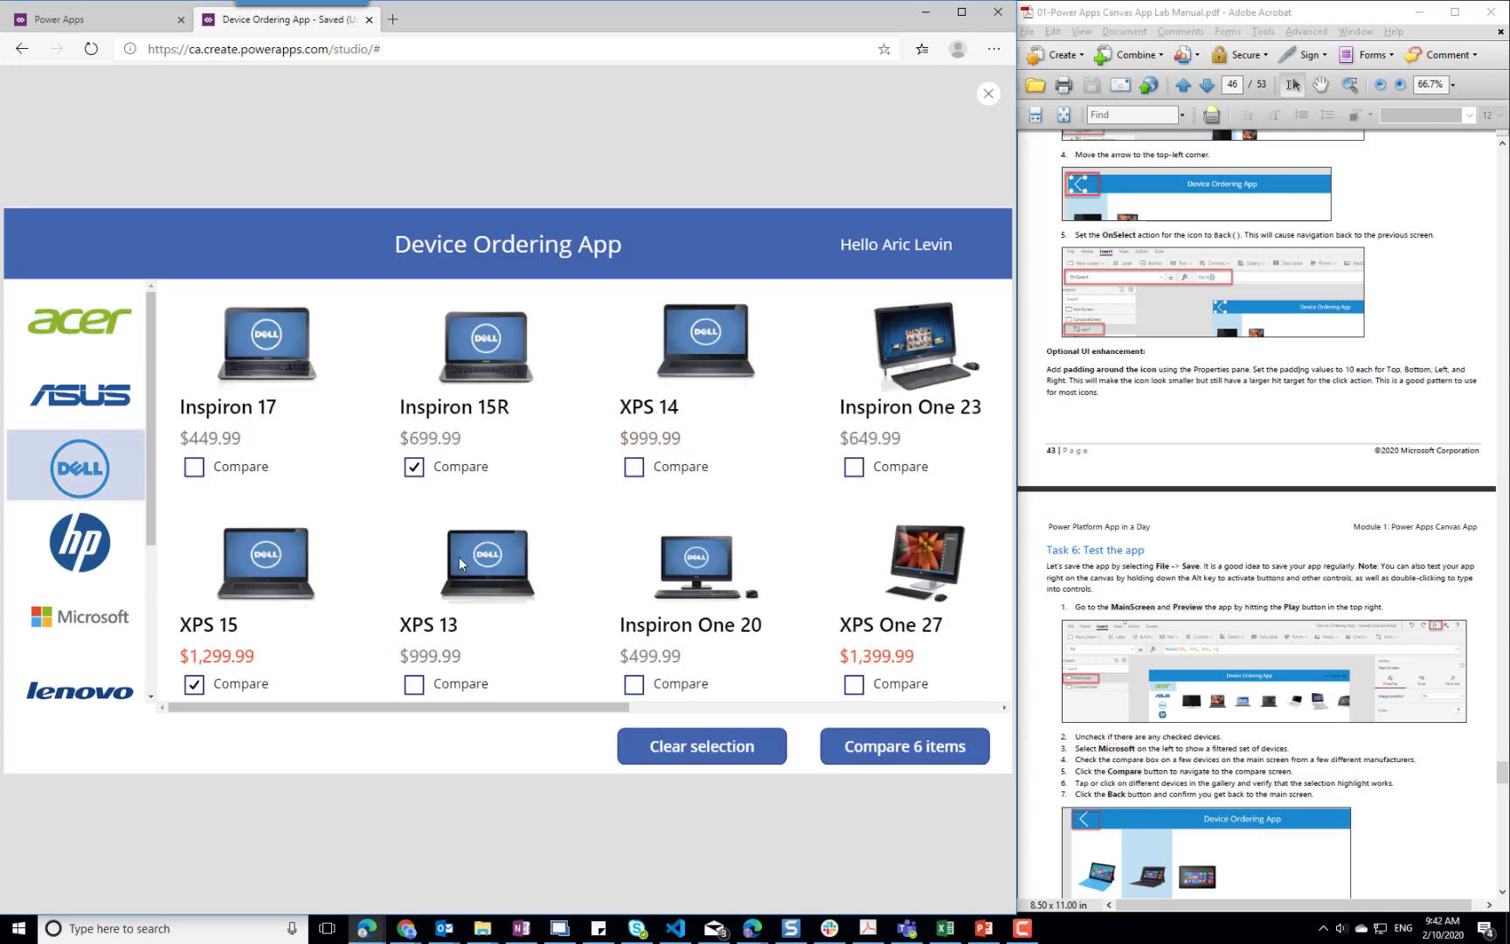
pyautogui.click(853, 684)
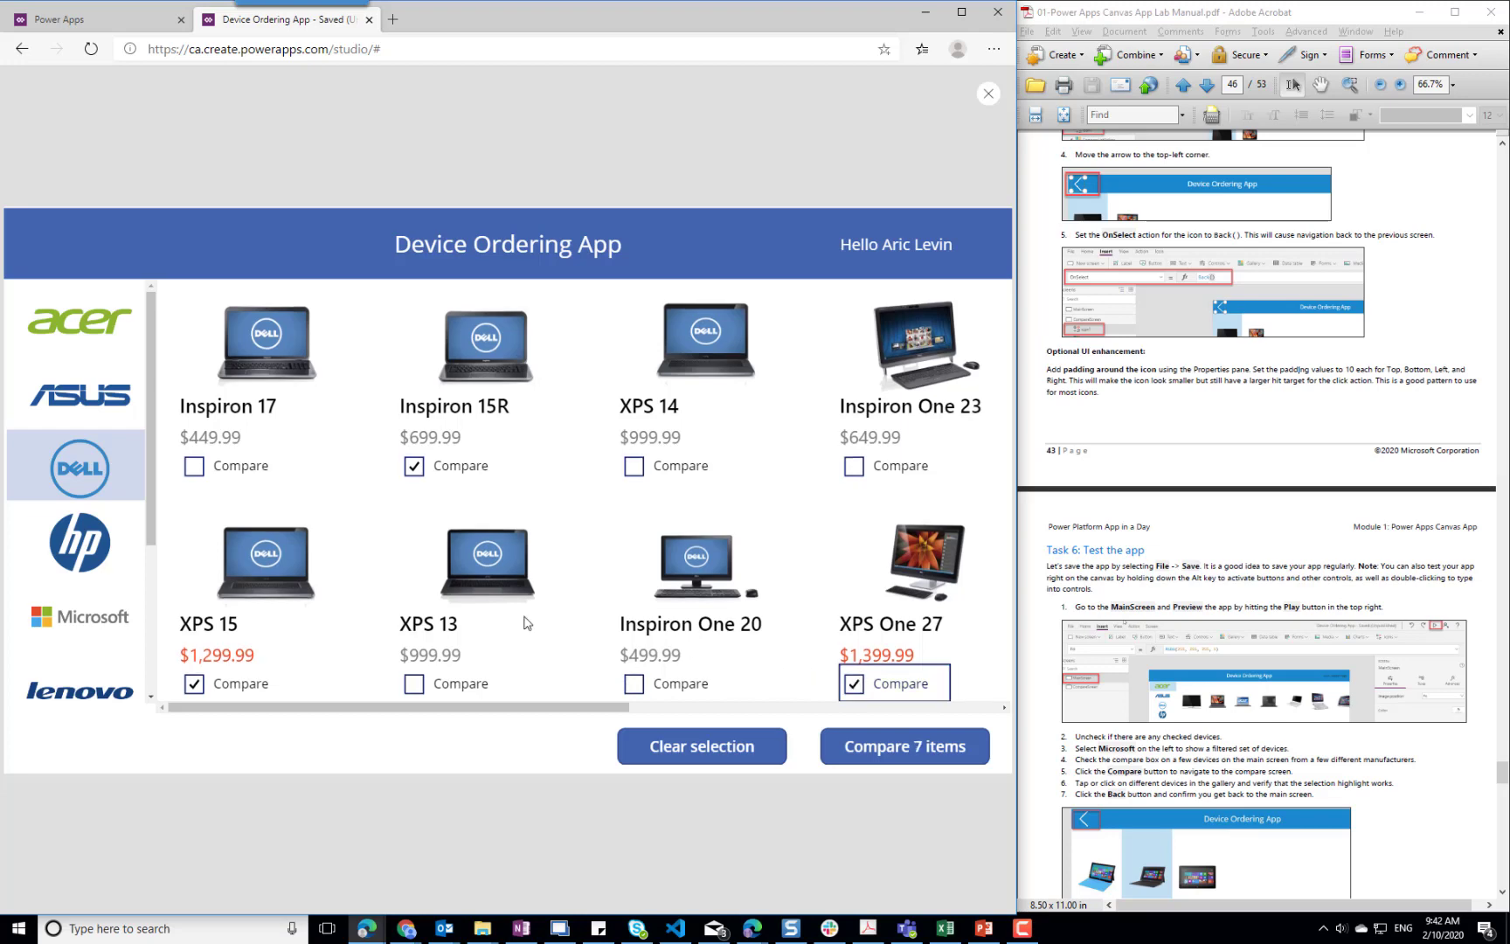
pyautogui.click(94, 623)
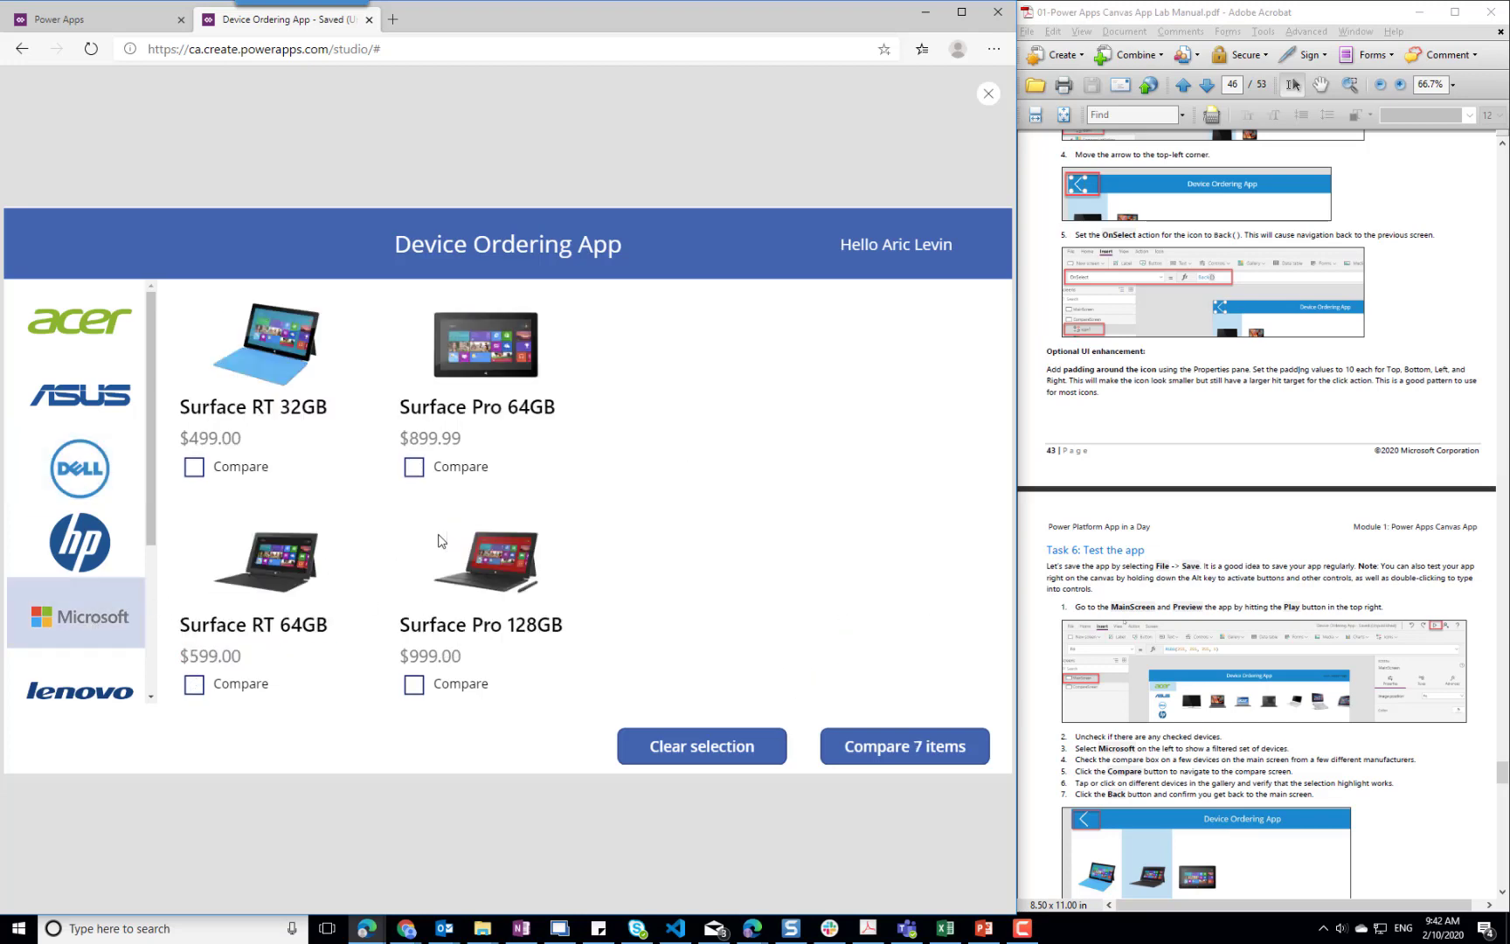
pyautogui.click(417, 472)
pyautogui.scroll(-3, 150, 633)
pyautogui.click(110, 596)
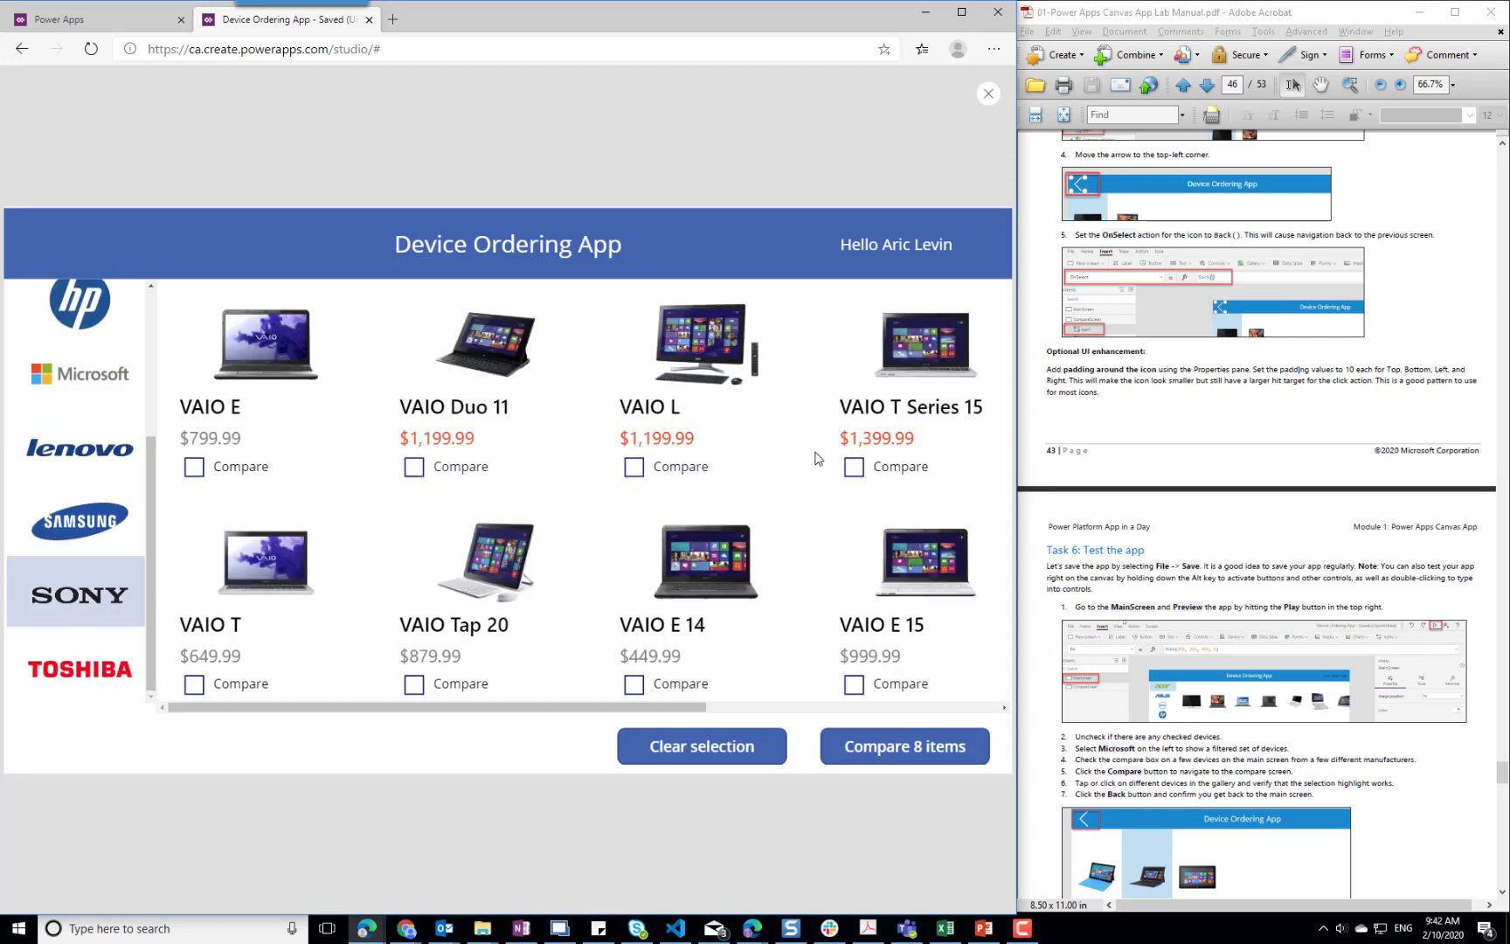
pyautogui.click(855, 469)
# Open the comparison of the marked devices and test the selection highlight on several of them, finishing with Aspire U
pyautogui.click(896, 751)
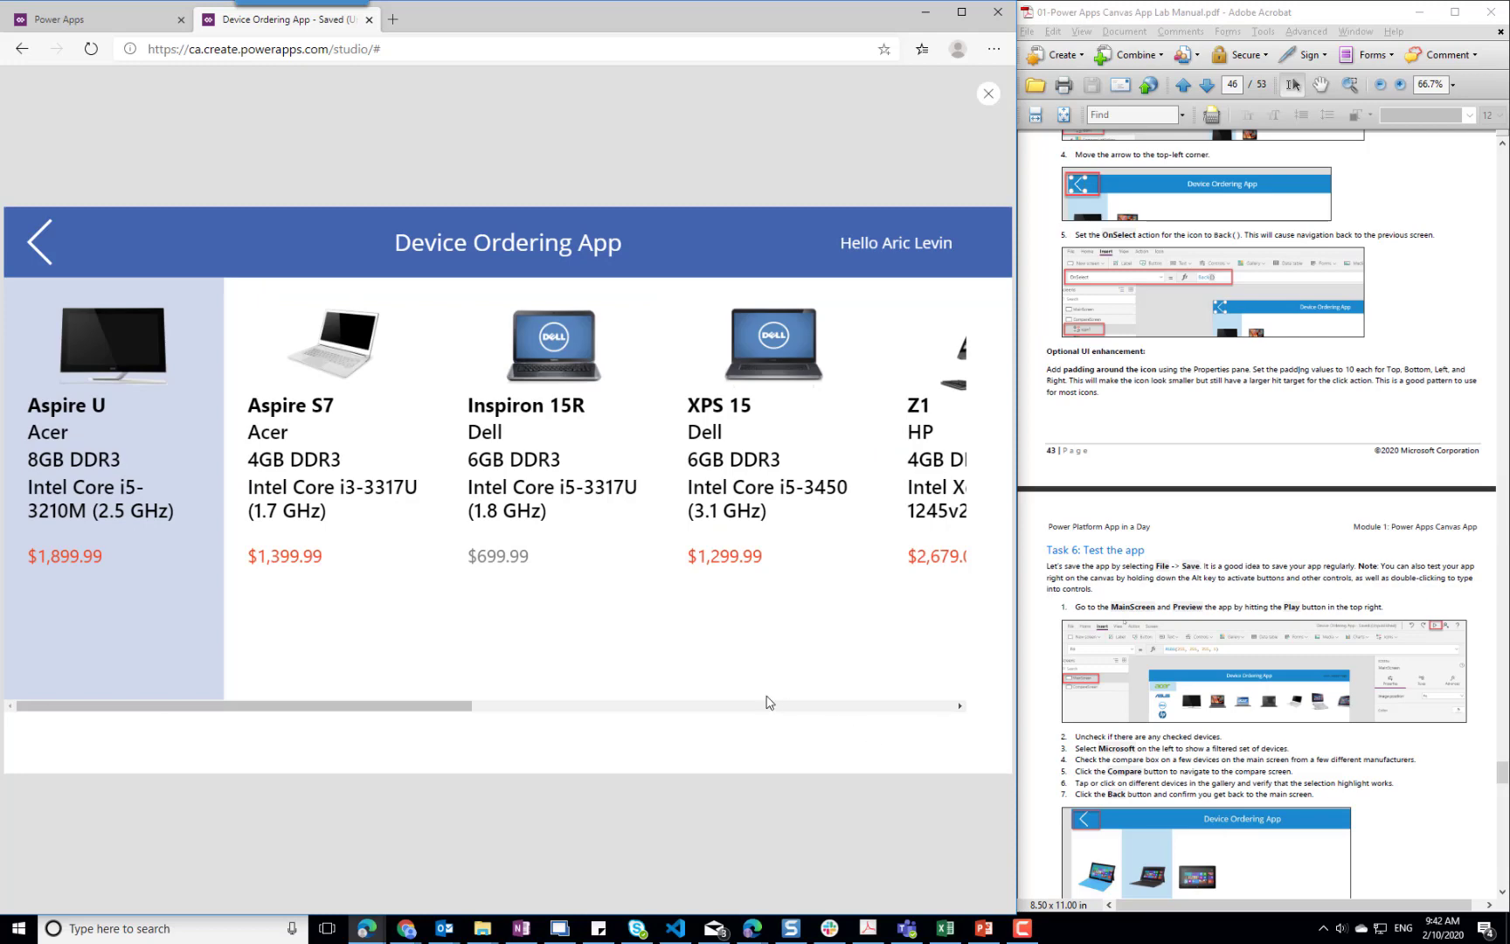
pyautogui.moveTo(376, 706); pyautogui.dragTo(255, 711)
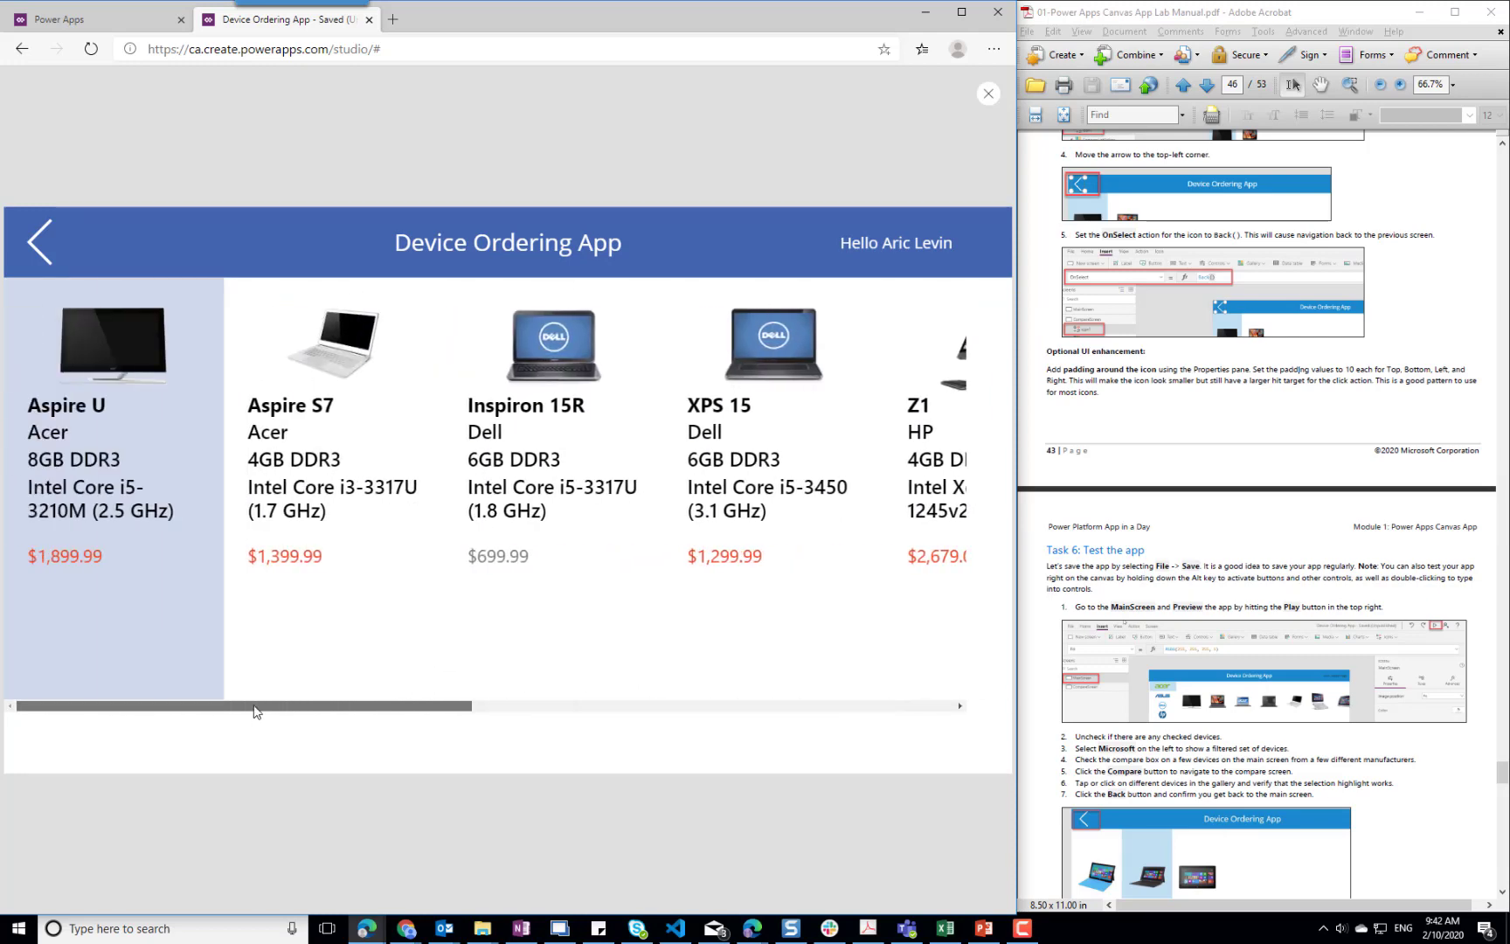
pyautogui.click(374, 542)
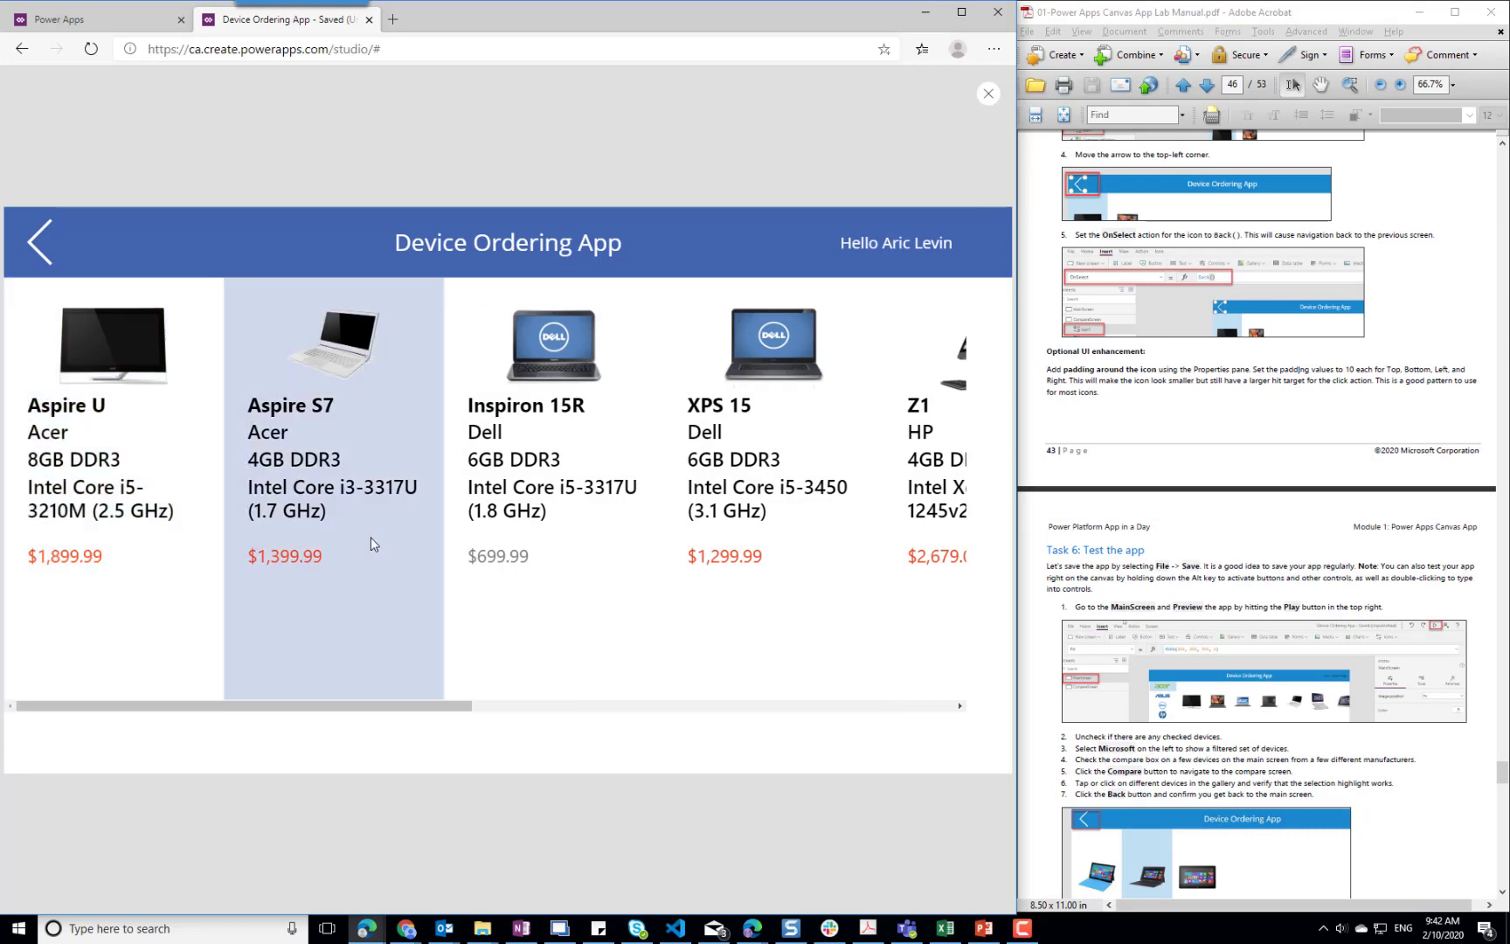
pyautogui.click(596, 583)
pyautogui.click(797, 583)
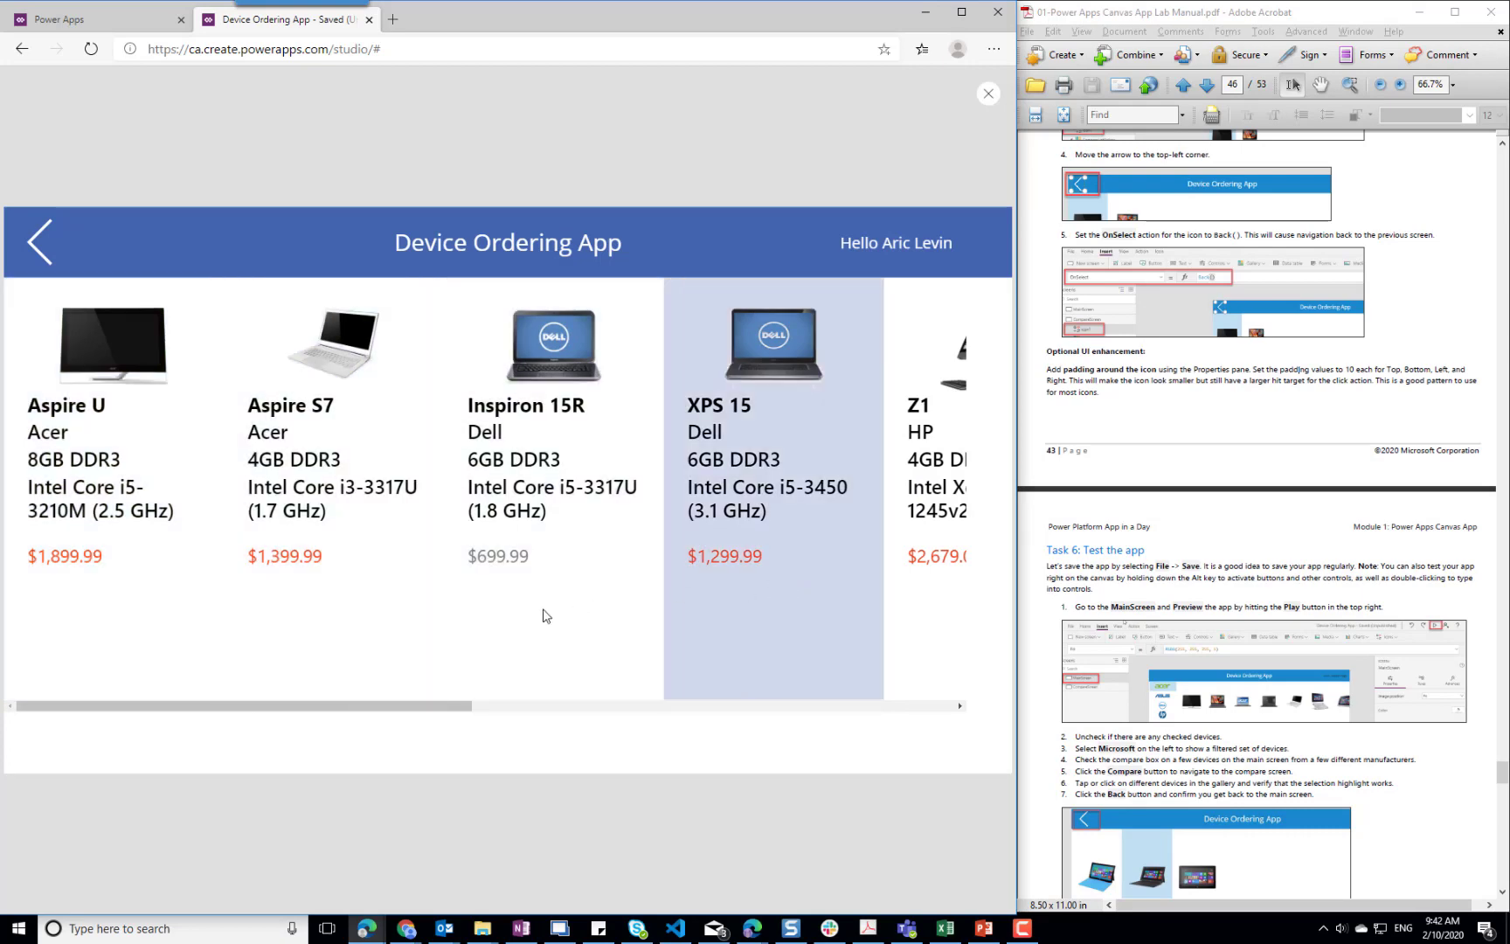
pyautogui.click(460, 616)
pyautogui.click(317, 608)
pyautogui.click(148, 606)
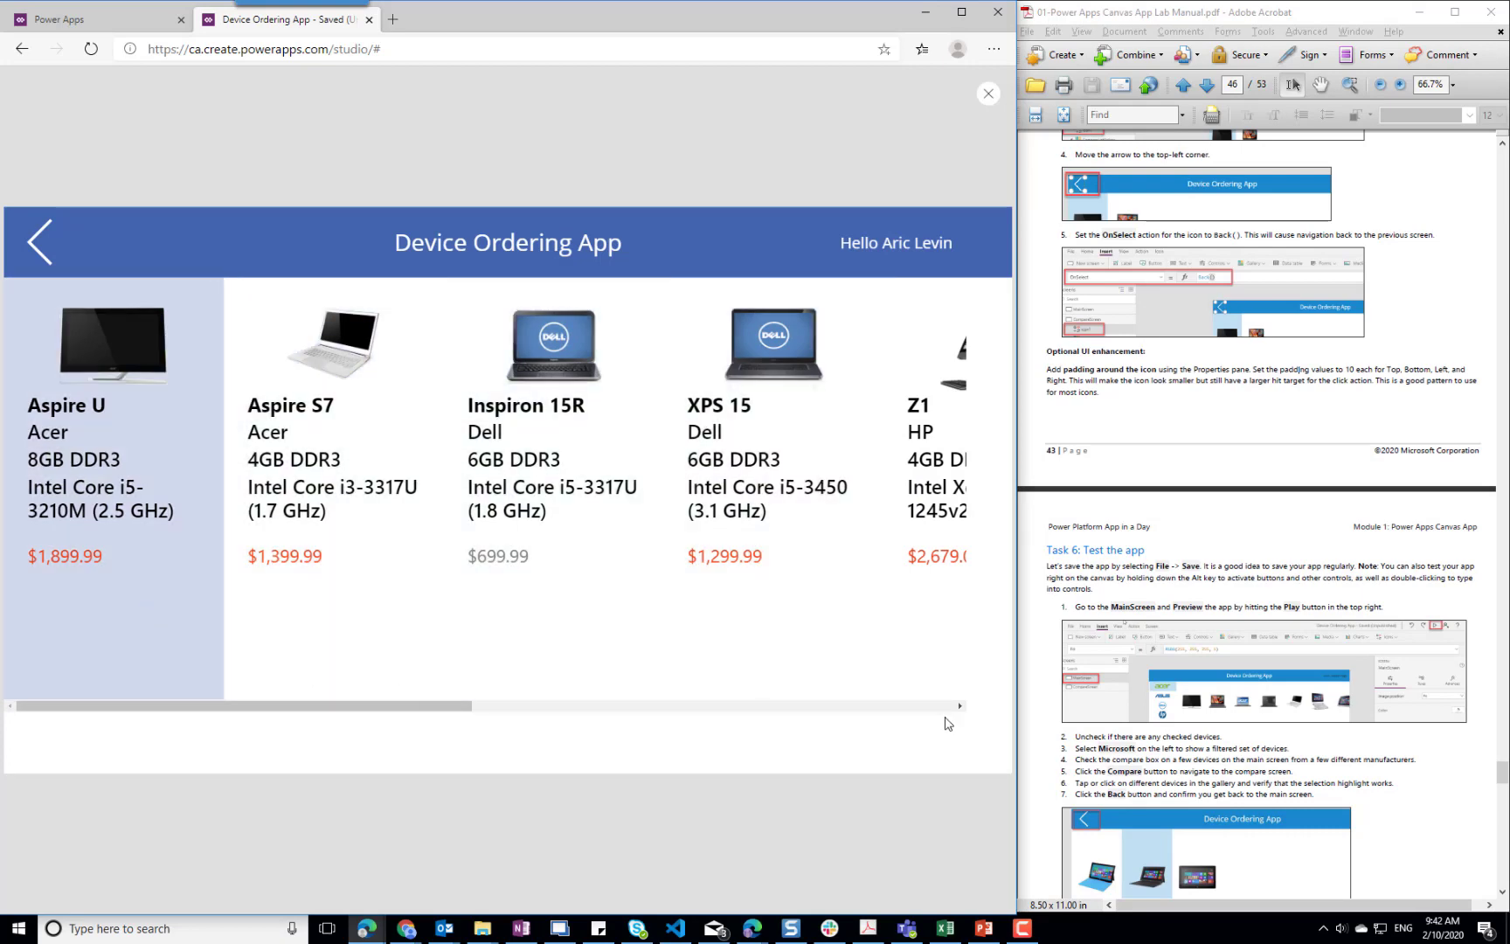
# Go back to the main screen and clear the device selection, following the remaining Task 6 instructions in the lab manual
pyautogui.click(41, 243)
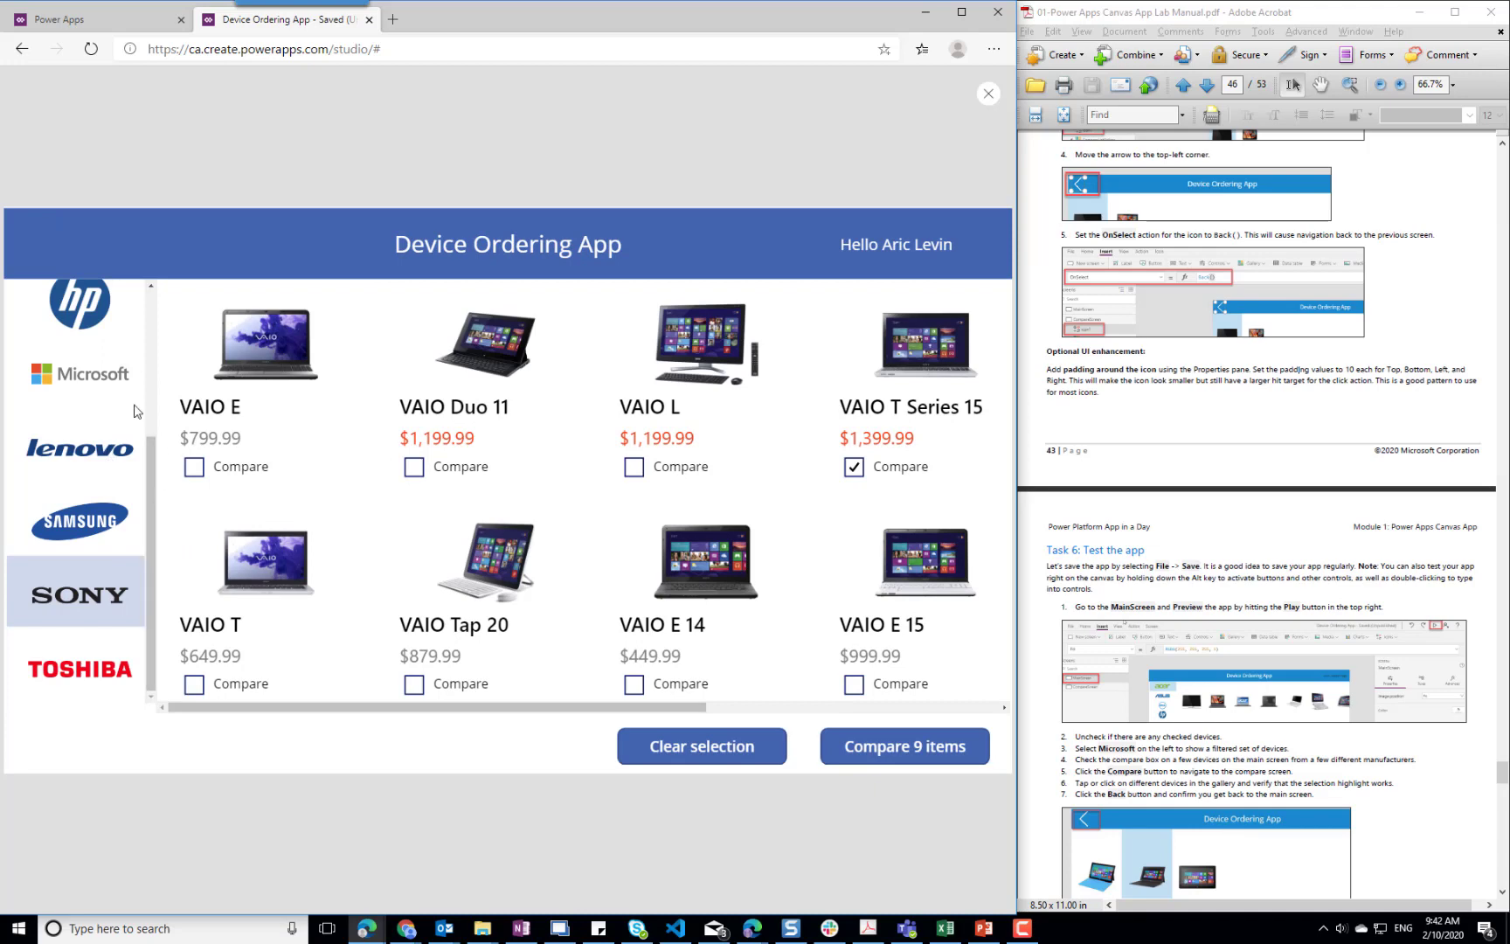
pyautogui.scroll(1, 152, 352)
pyautogui.scroll(2, 151, 352)
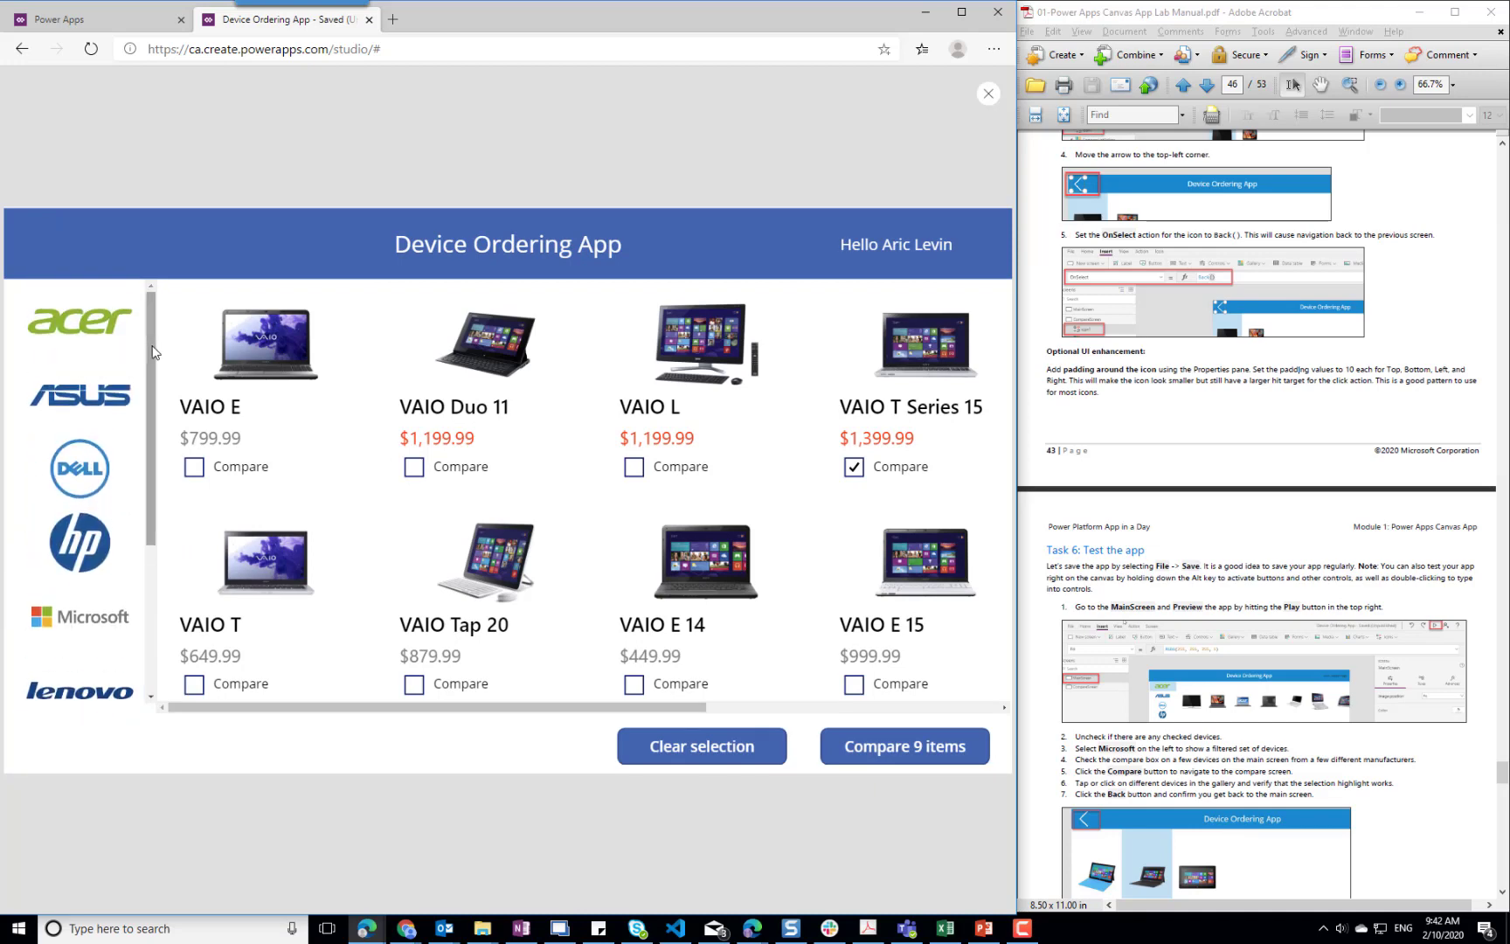
pyautogui.click(1490, 846)
pyautogui.scroll(-3, 1377, 783)
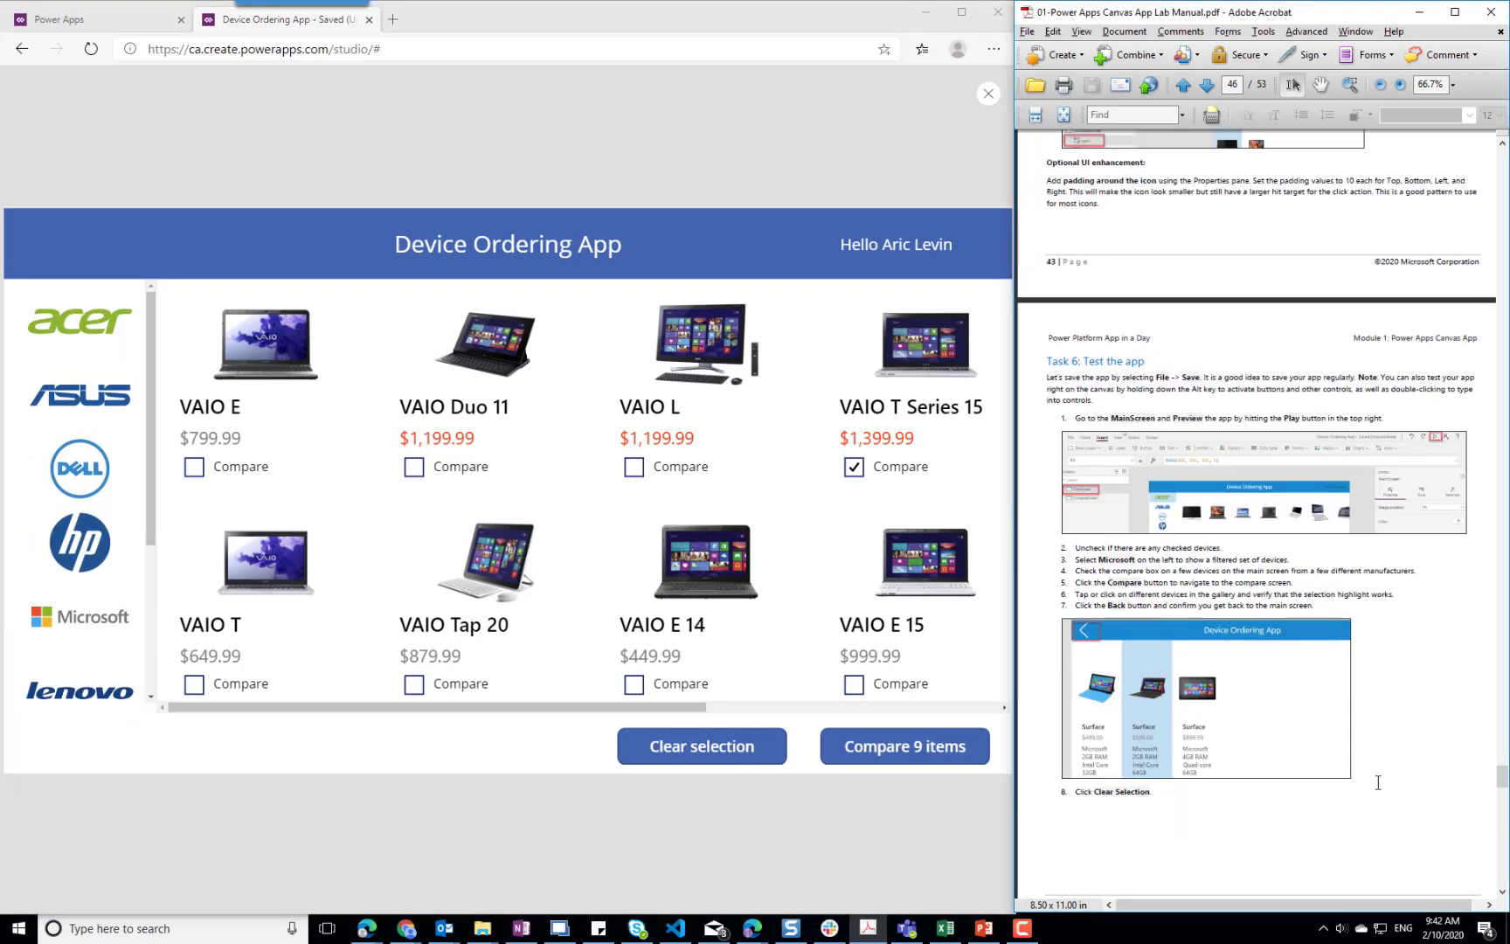
pyautogui.scroll(-3, 1378, 782)
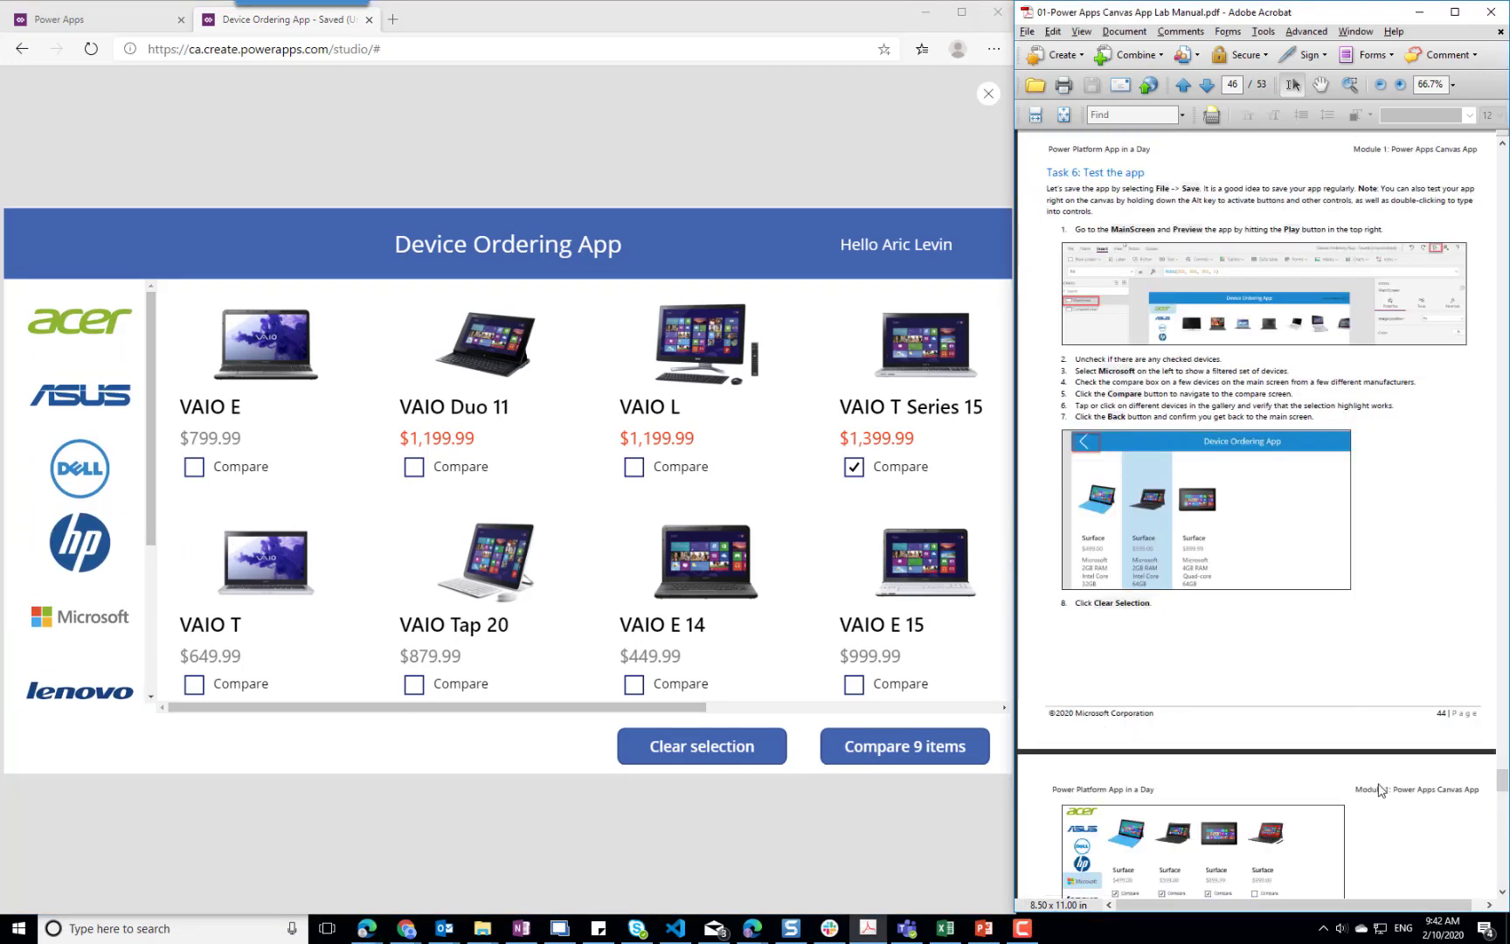
pyautogui.click(709, 747)
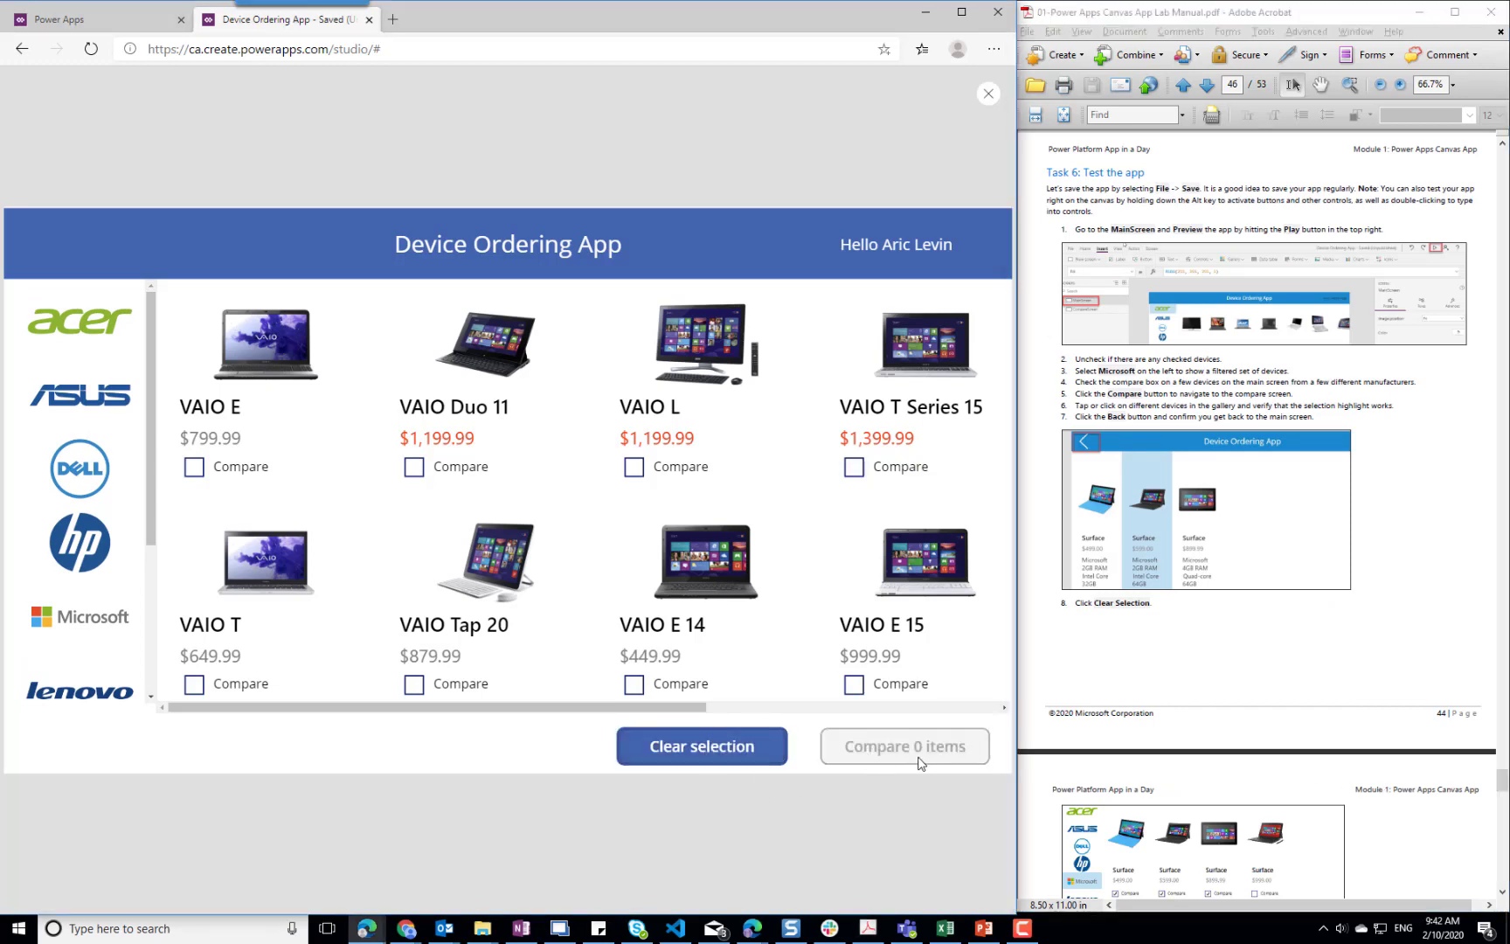
# Read on in the lab manual to the start of Task 7, and close the app preview and its tip
pyautogui.scroll(-3, 1434, 646)
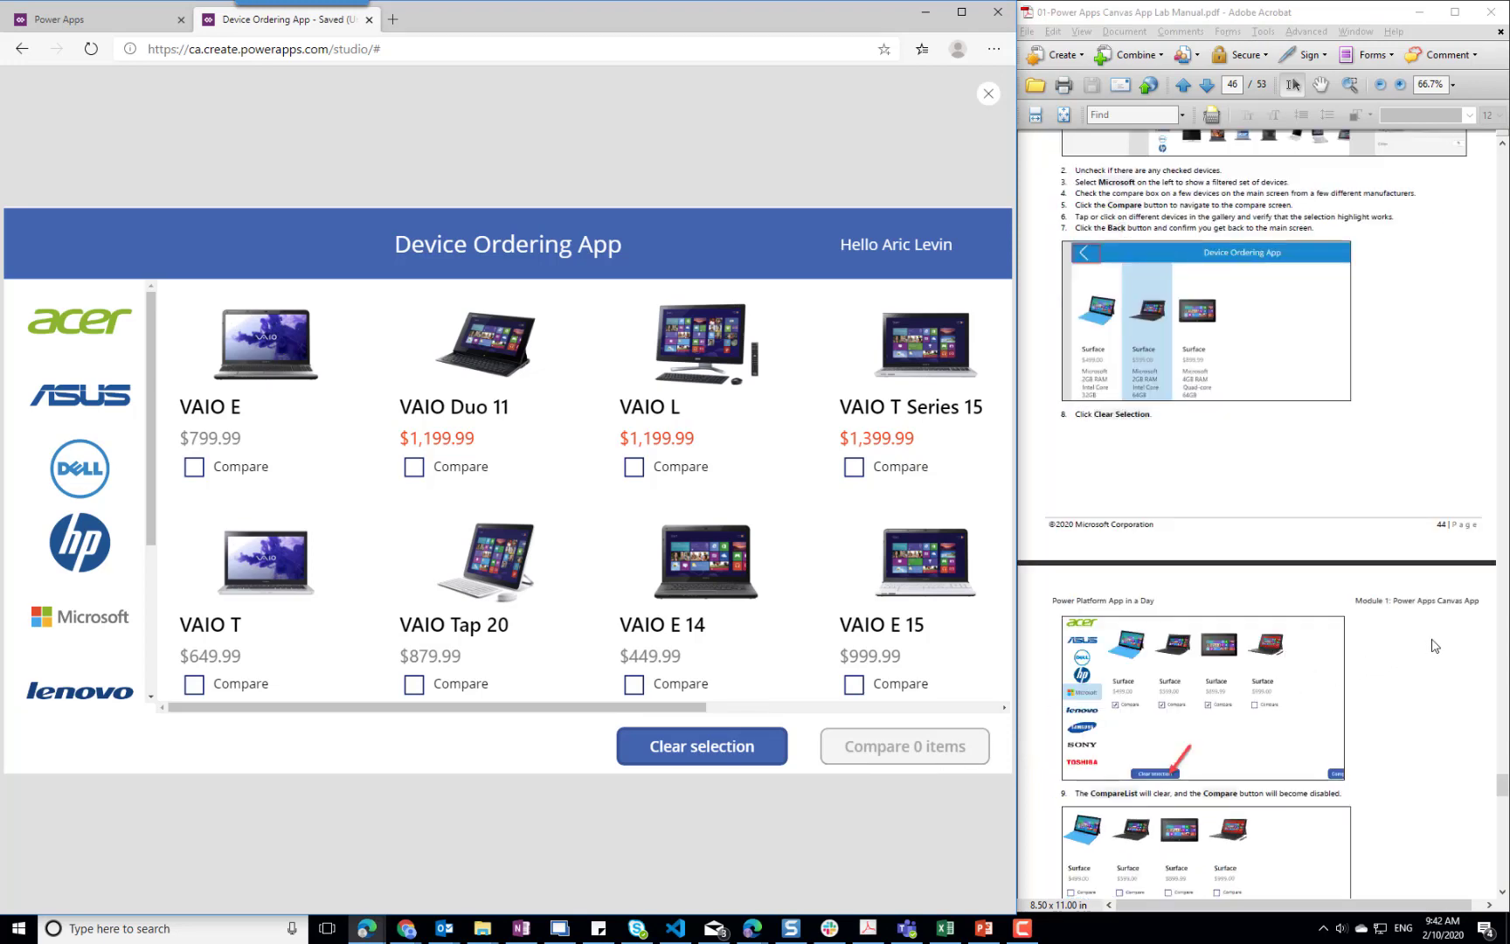
pyautogui.scroll(-3, 1434, 646)
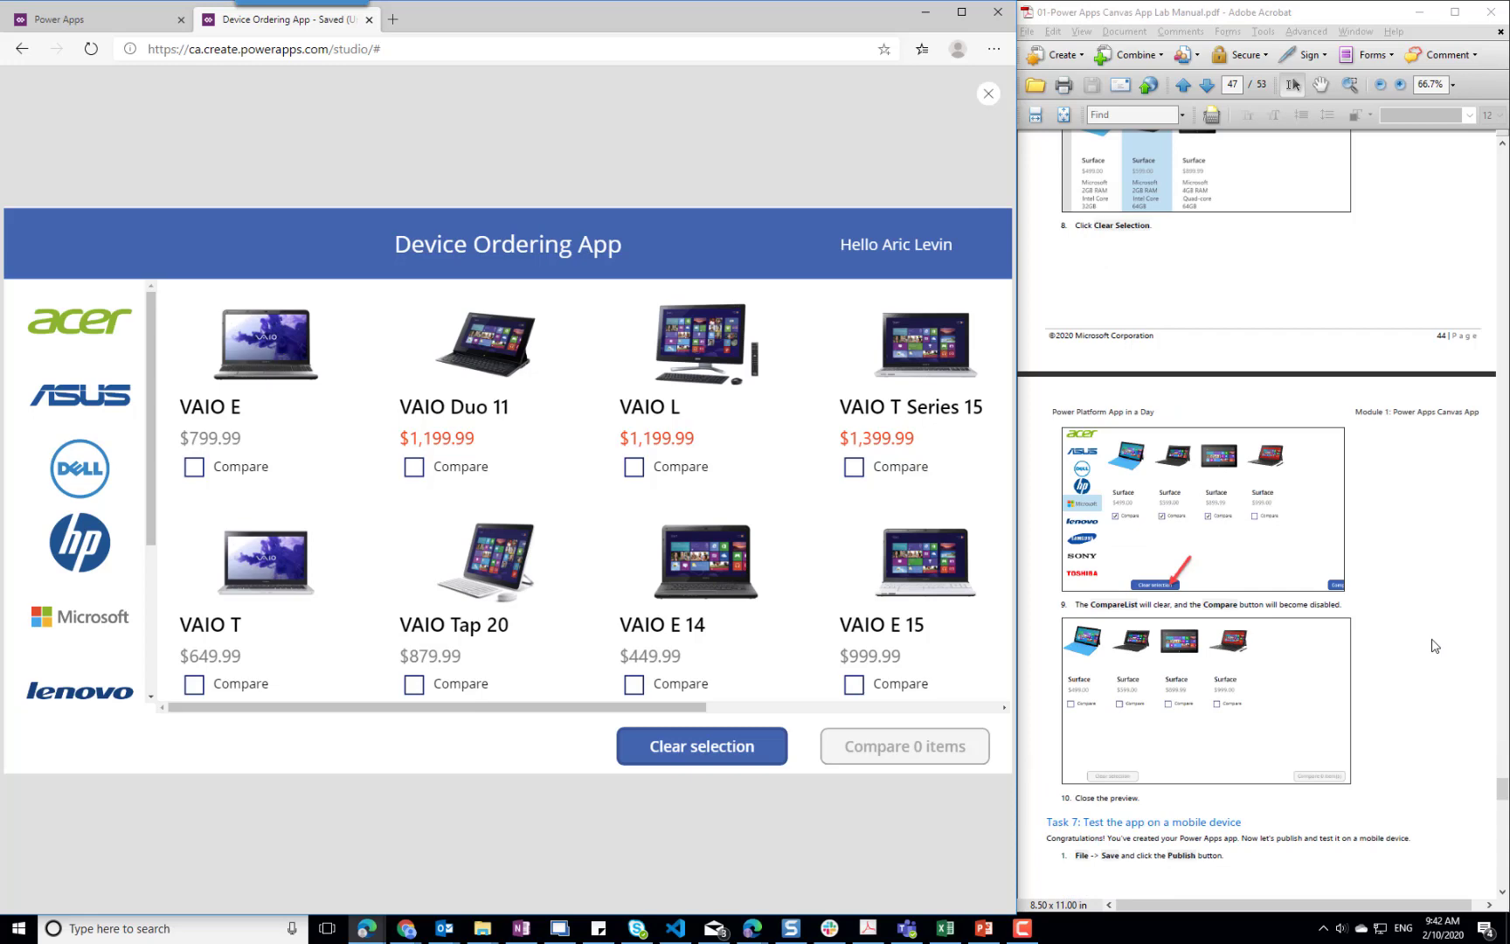
pyautogui.scroll(-3, 1434, 646)
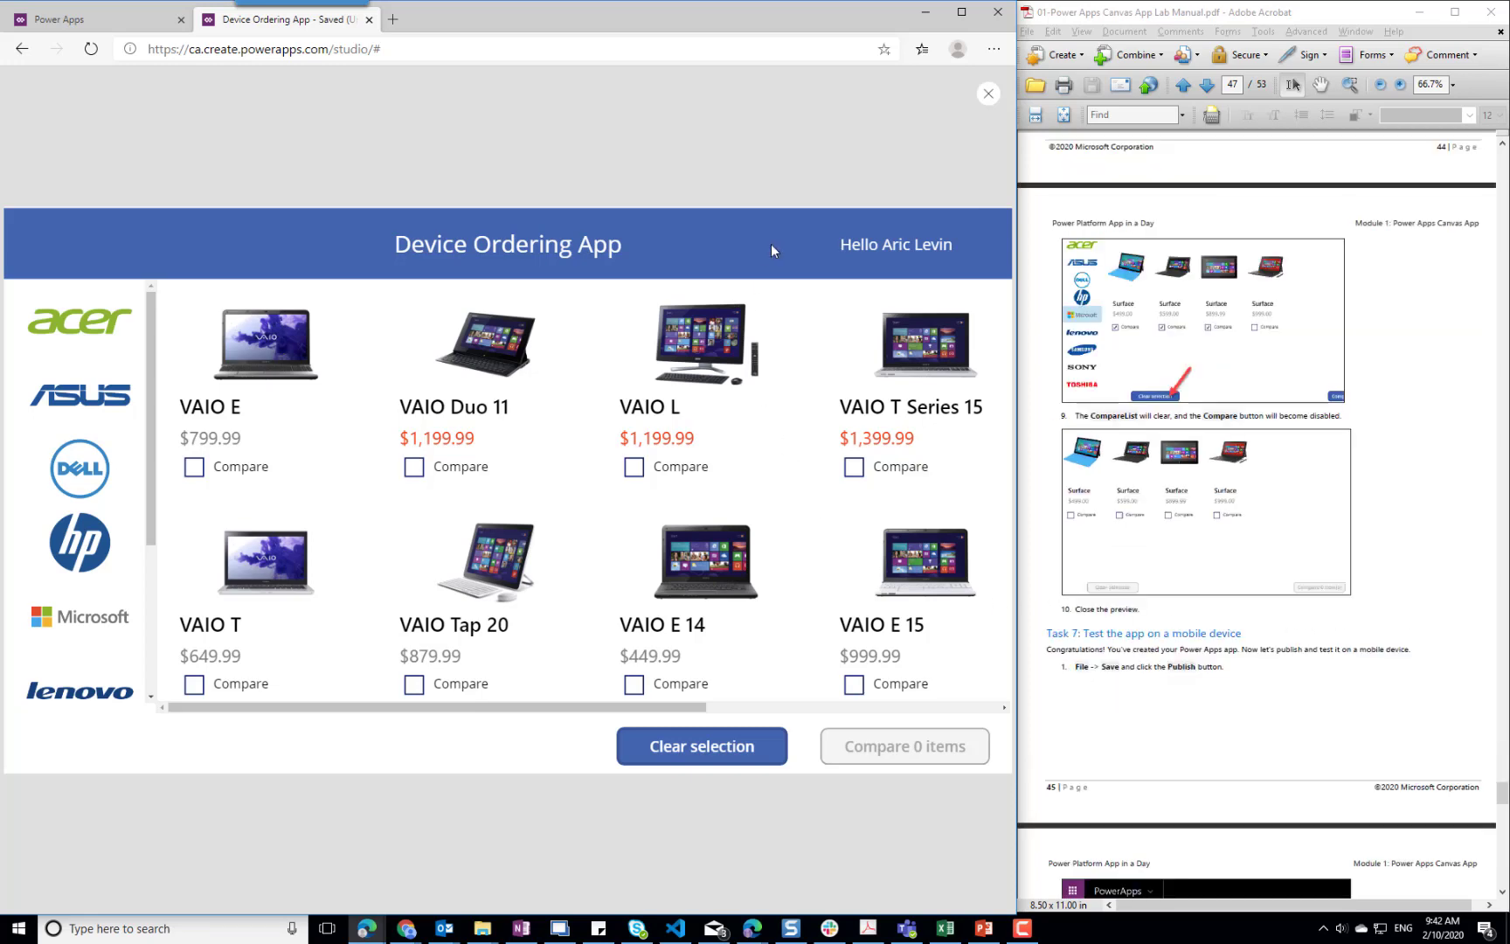
pyautogui.click(989, 94)
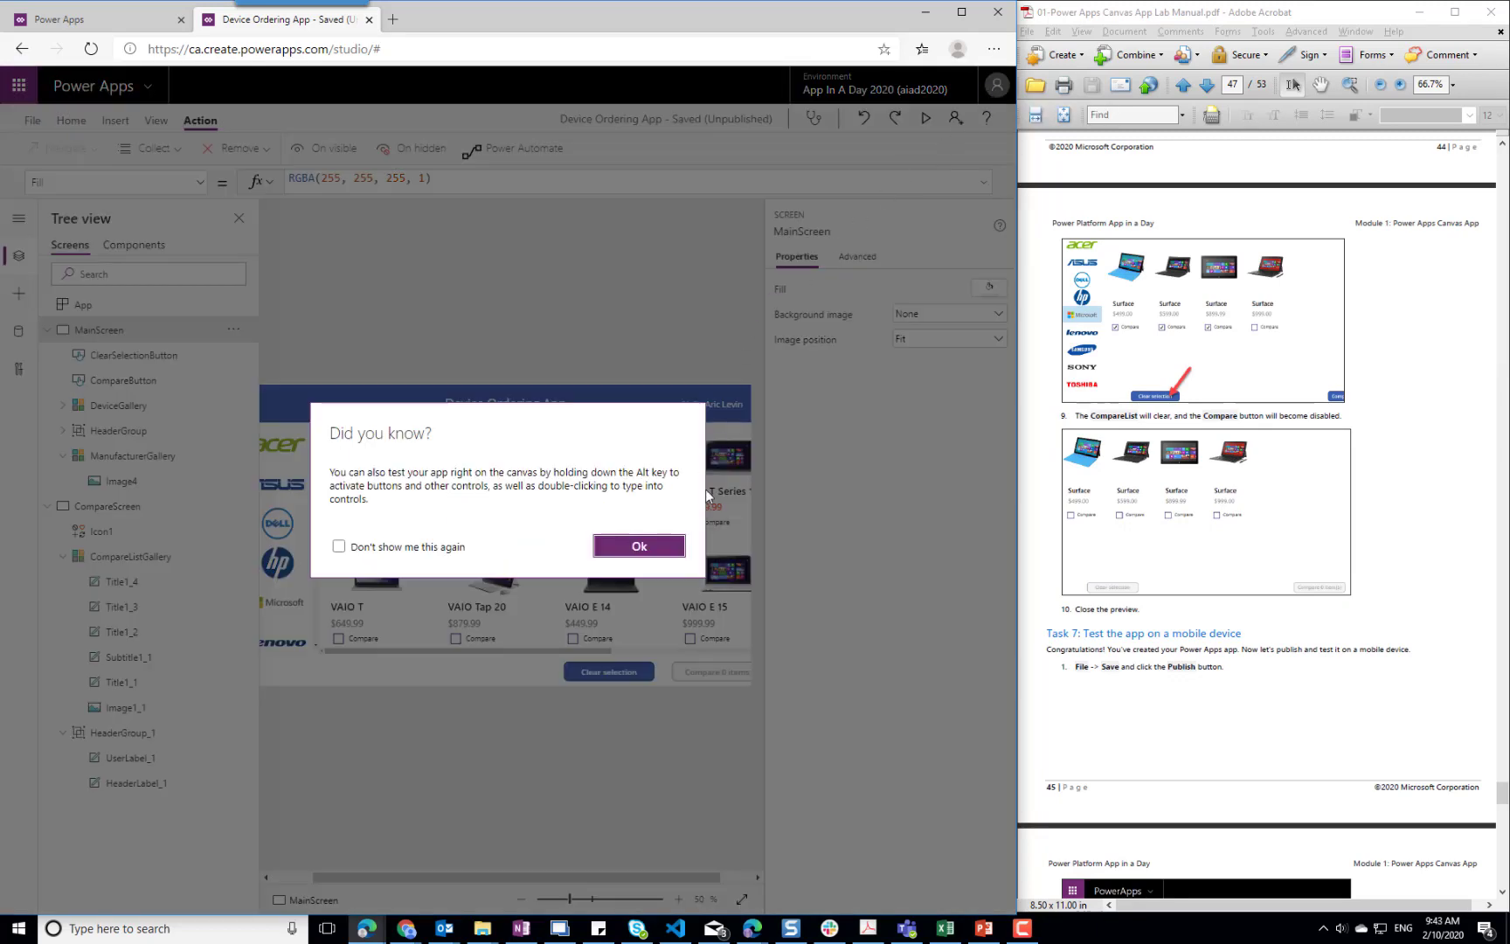
pyautogui.click(646, 549)
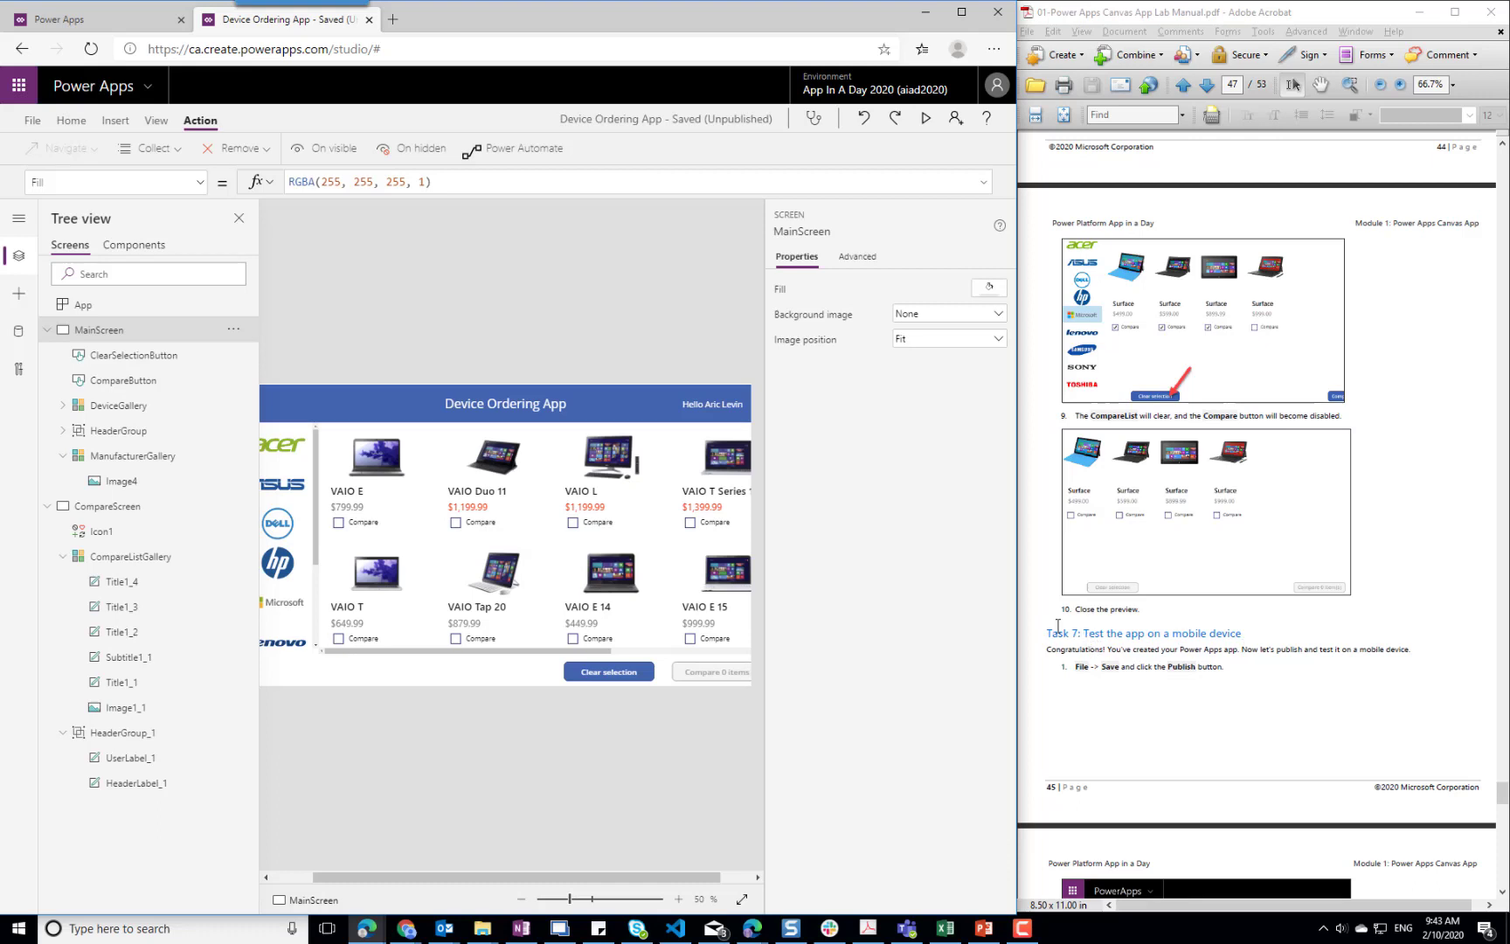
# Preview the app again and emulate an iPhone X for it with the browser's developer tools
pyautogui.click(927, 118)
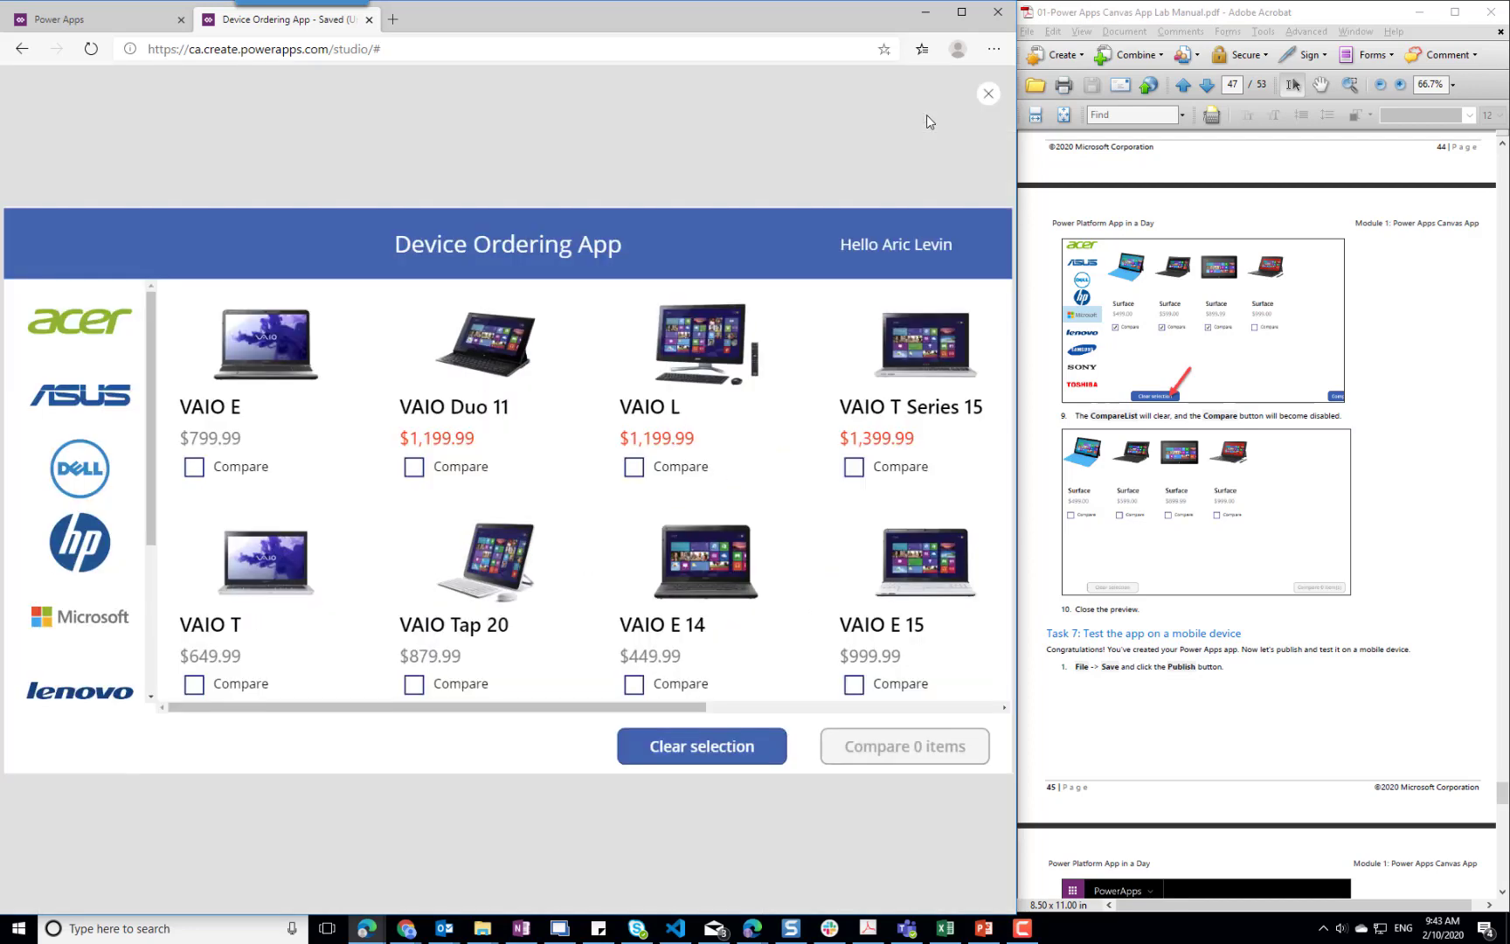
pyautogui.click(996, 52)
pyautogui.moveTo(909, 419)
pyautogui.click(1062, 529)
pyautogui.click(499, 79)
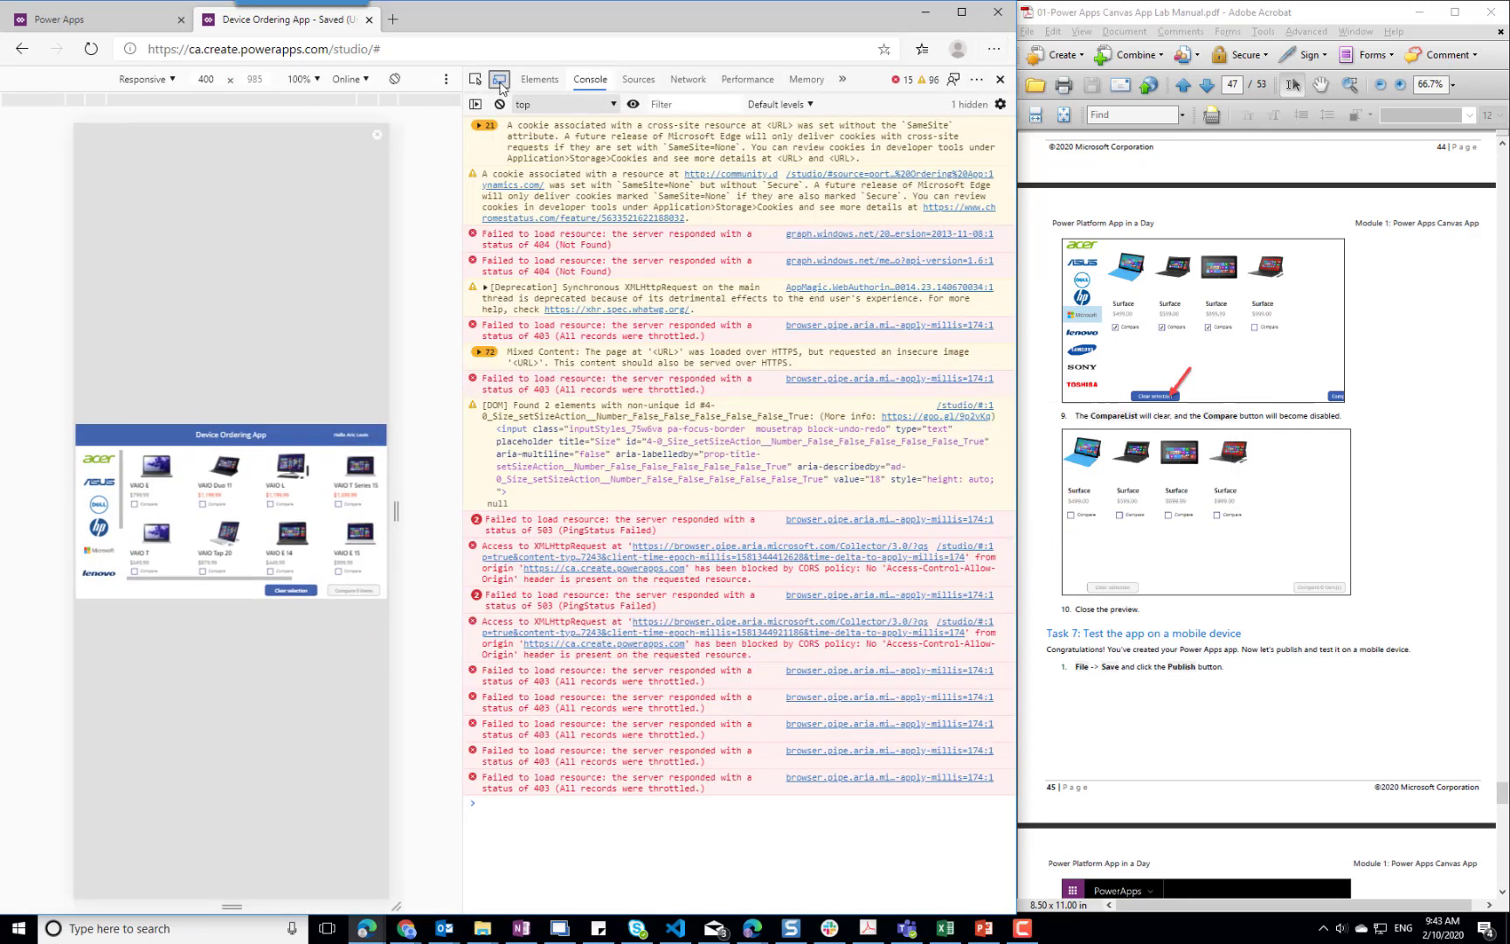
pyautogui.click(169, 83)
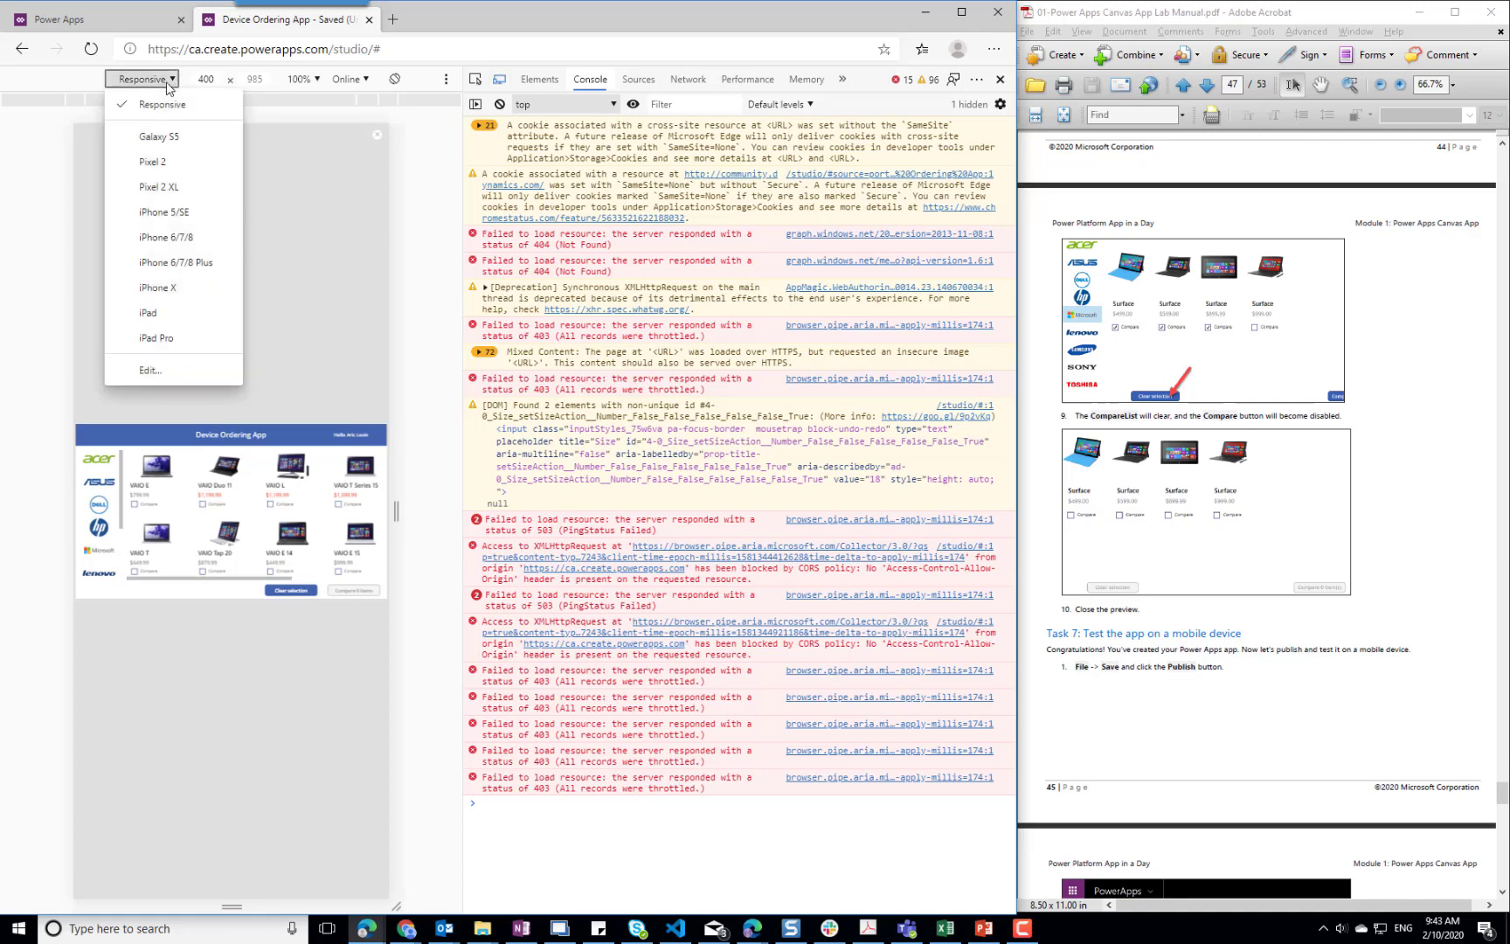
pyautogui.click(158, 288)
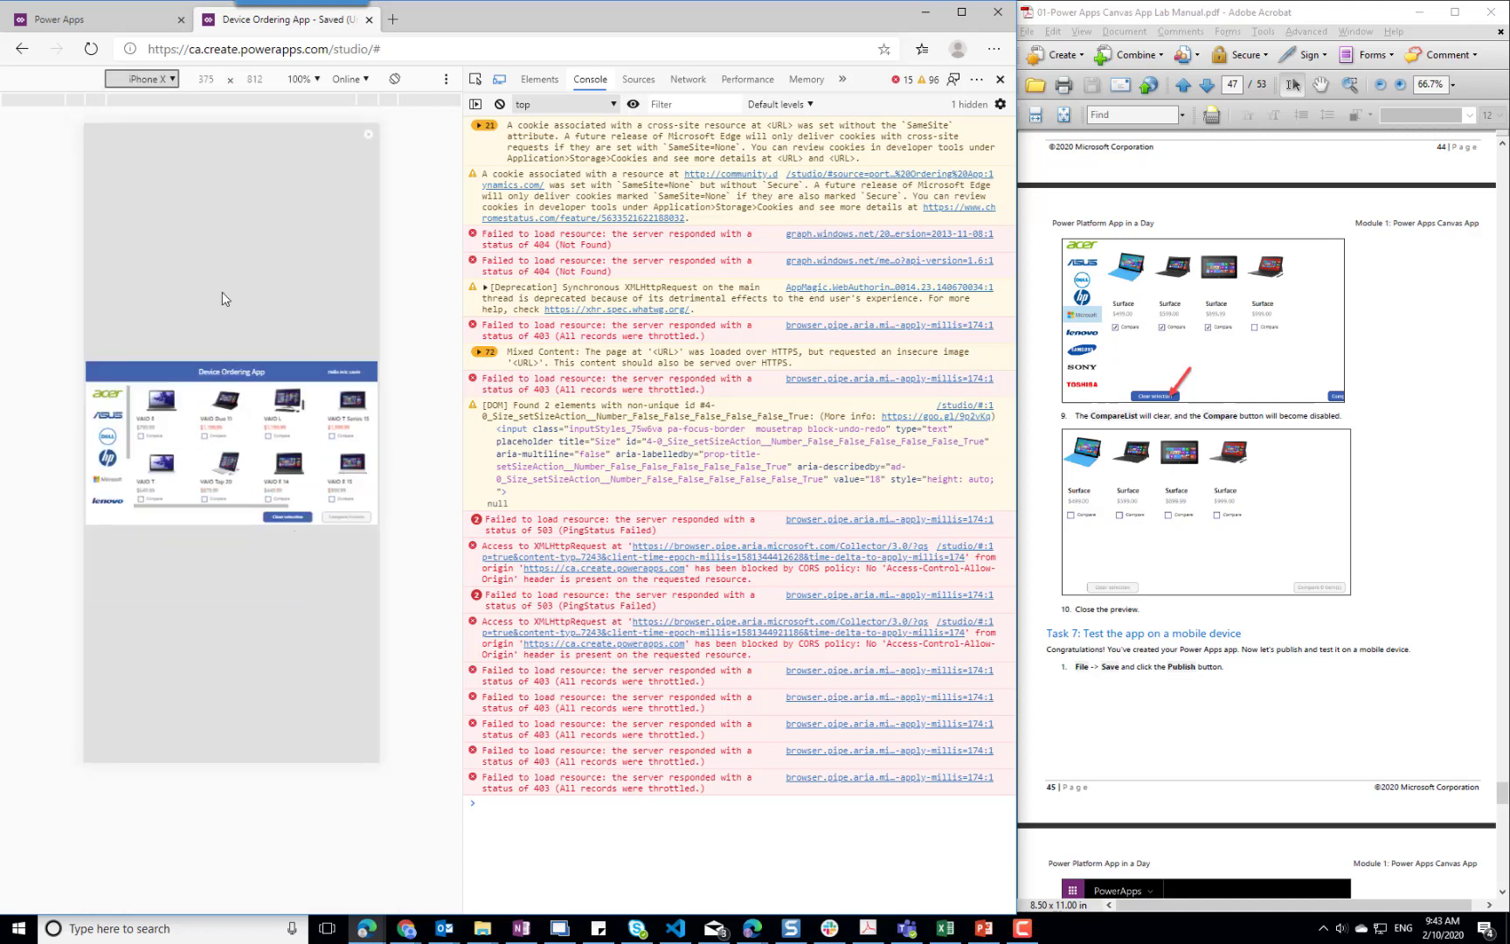
# Switch the emulated device to a Galaxy S5 and rotate it to landscape to check the app's layout
pyautogui.click(173, 80)
pyautogui.click(145, 140)
pyautogui.click(391, 79)
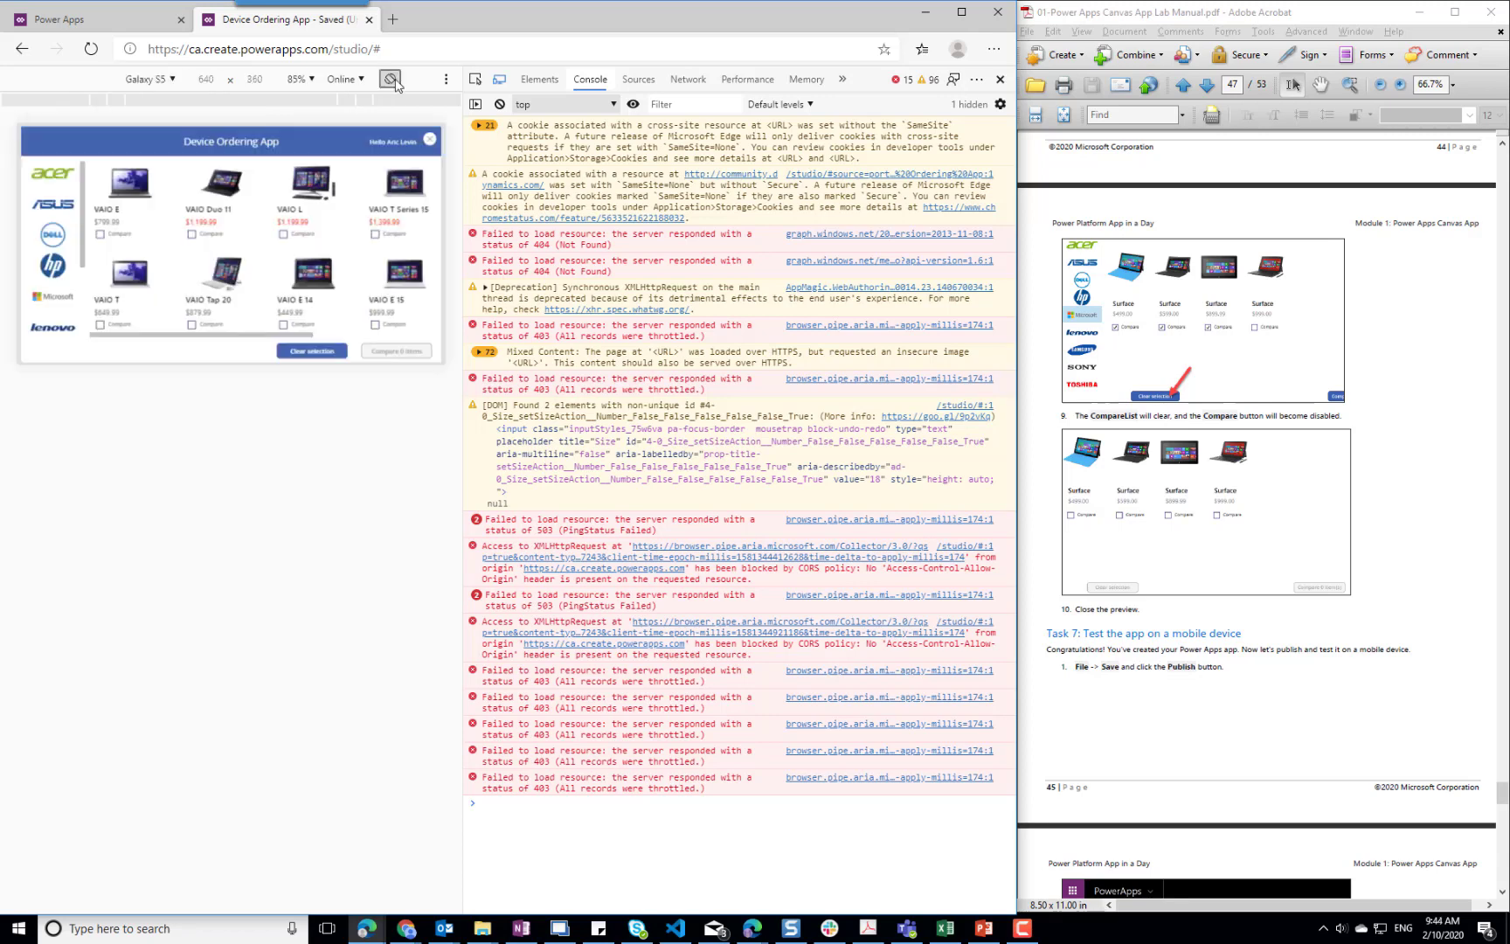
# Close the browser's developer tools and the app preview to return to editing the main screen
pyautogui.click(1001, 79)
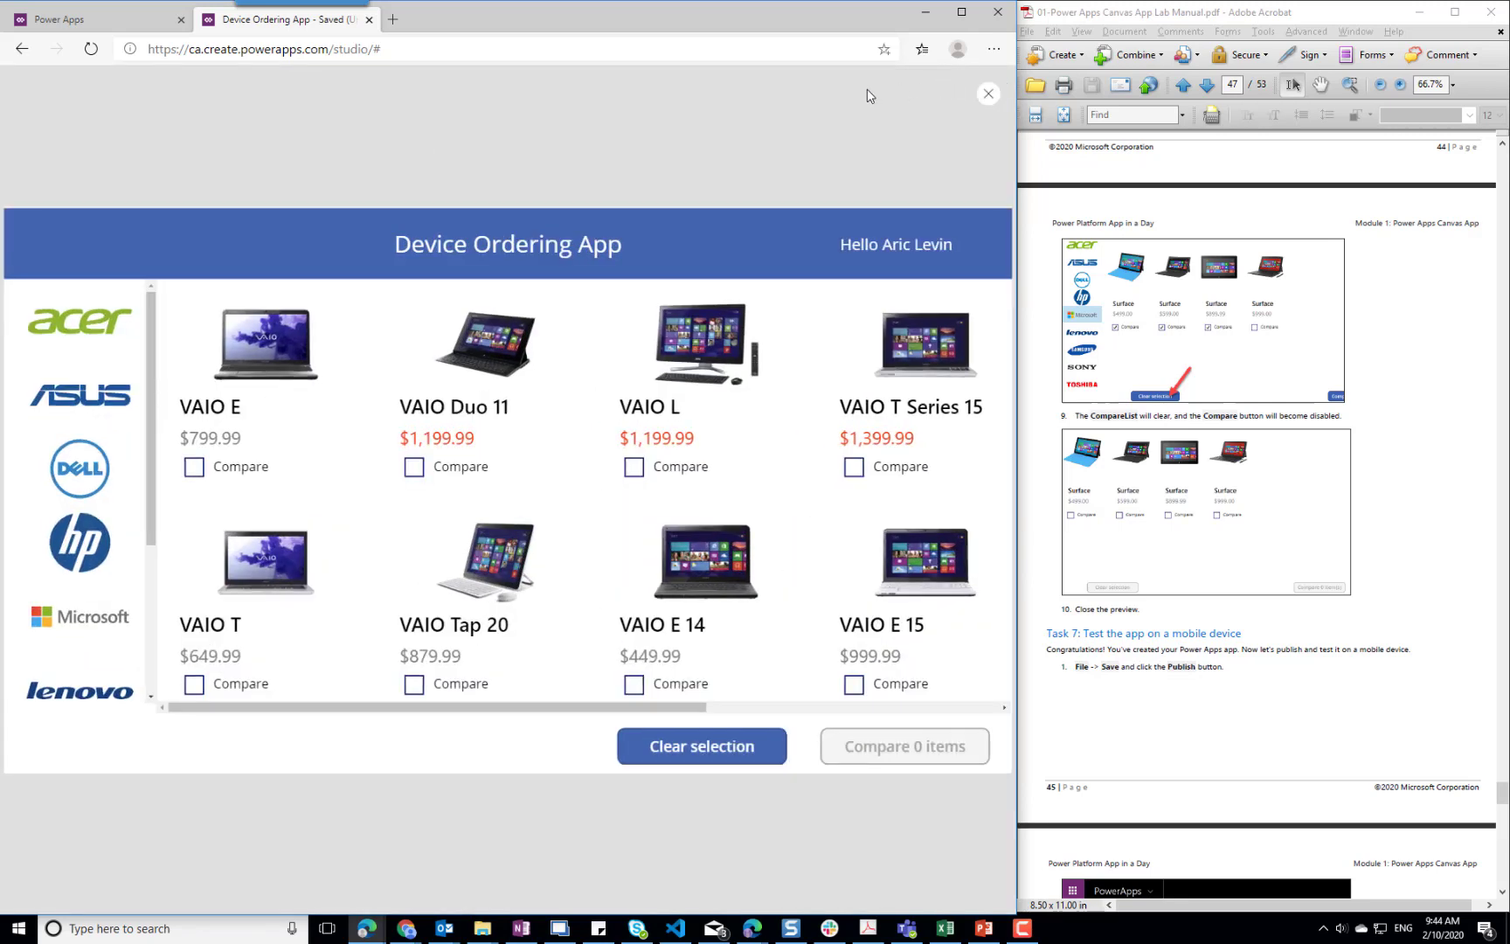
pyautogui.click(987, 98)
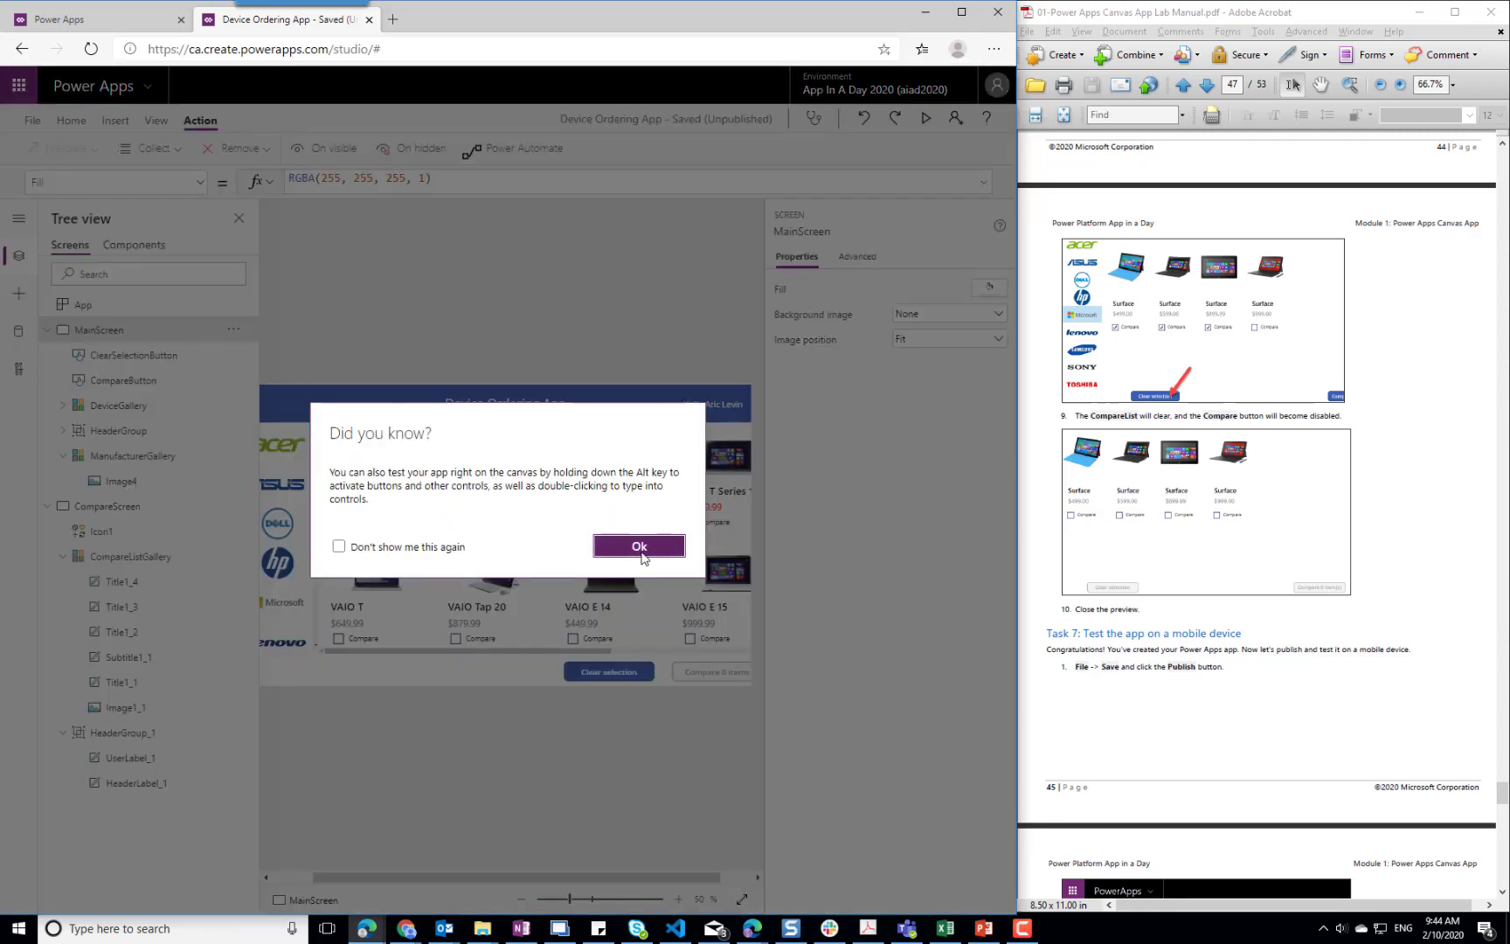
pyautogui.click(640, 546)
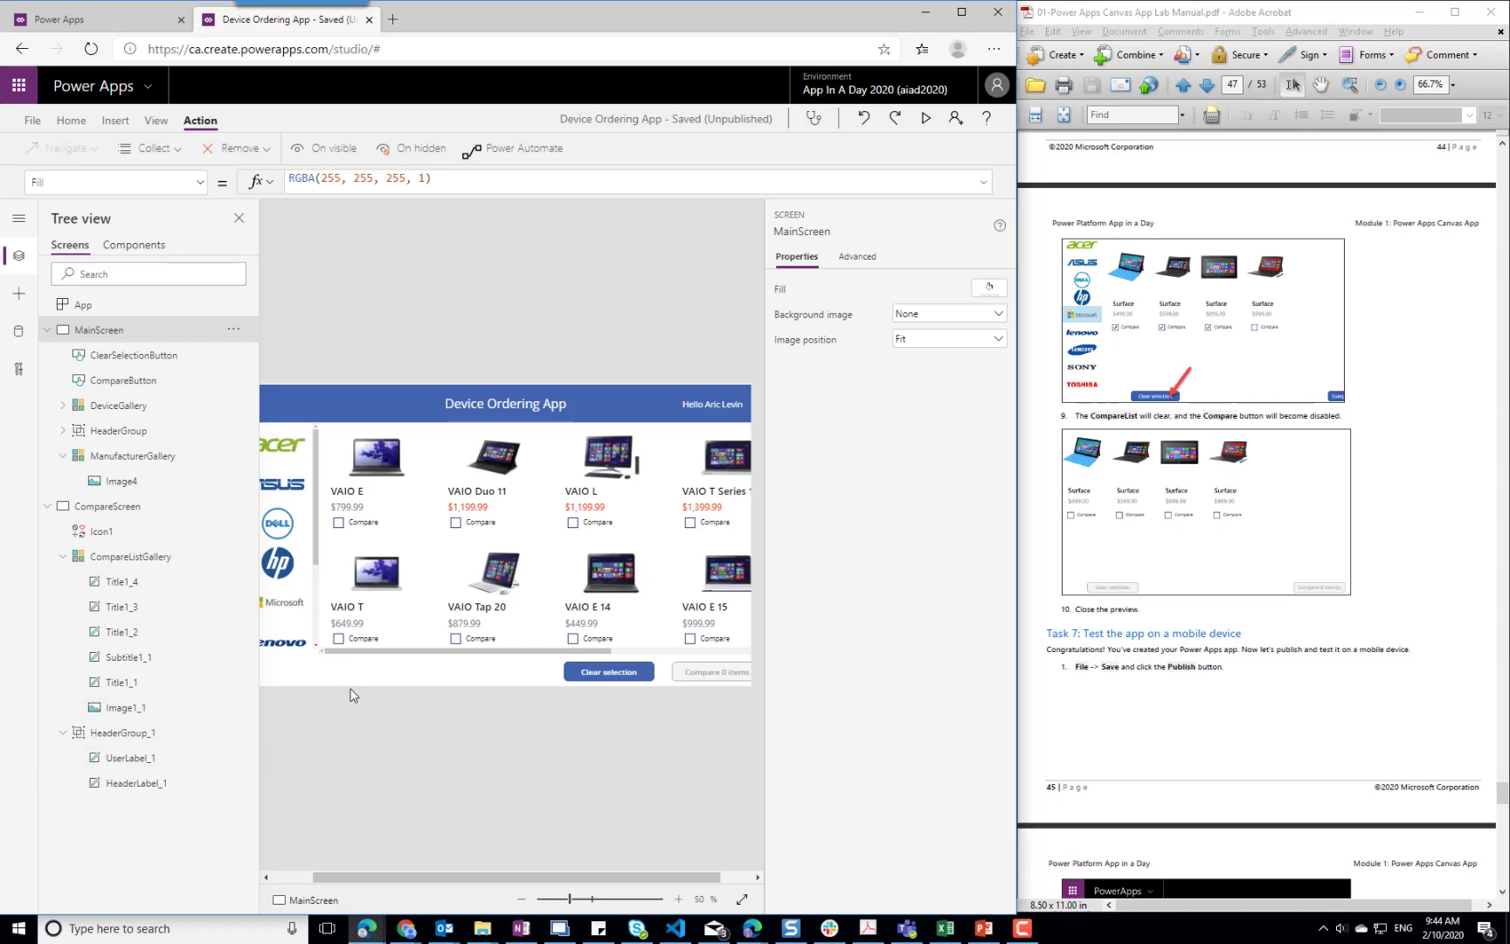
# Read the publishing steps of Task 7 in the lab manual, and view the app's sharing form without adding anyone
pyautogui.scroll(-9, 1283, 659)
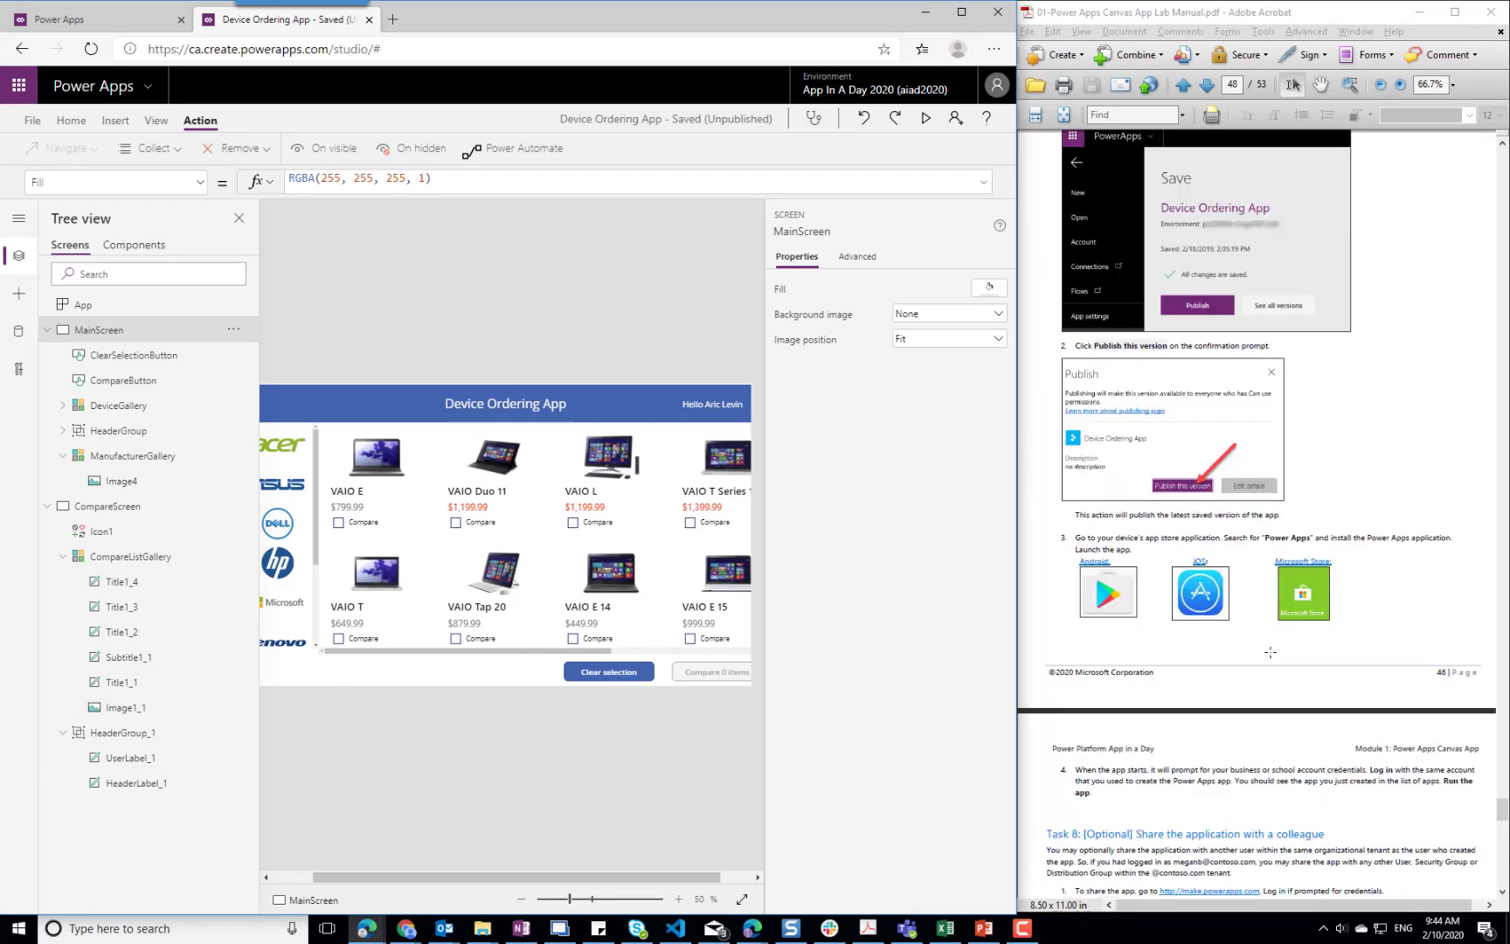
pyautogui.scroll(-2, 1270, 652)
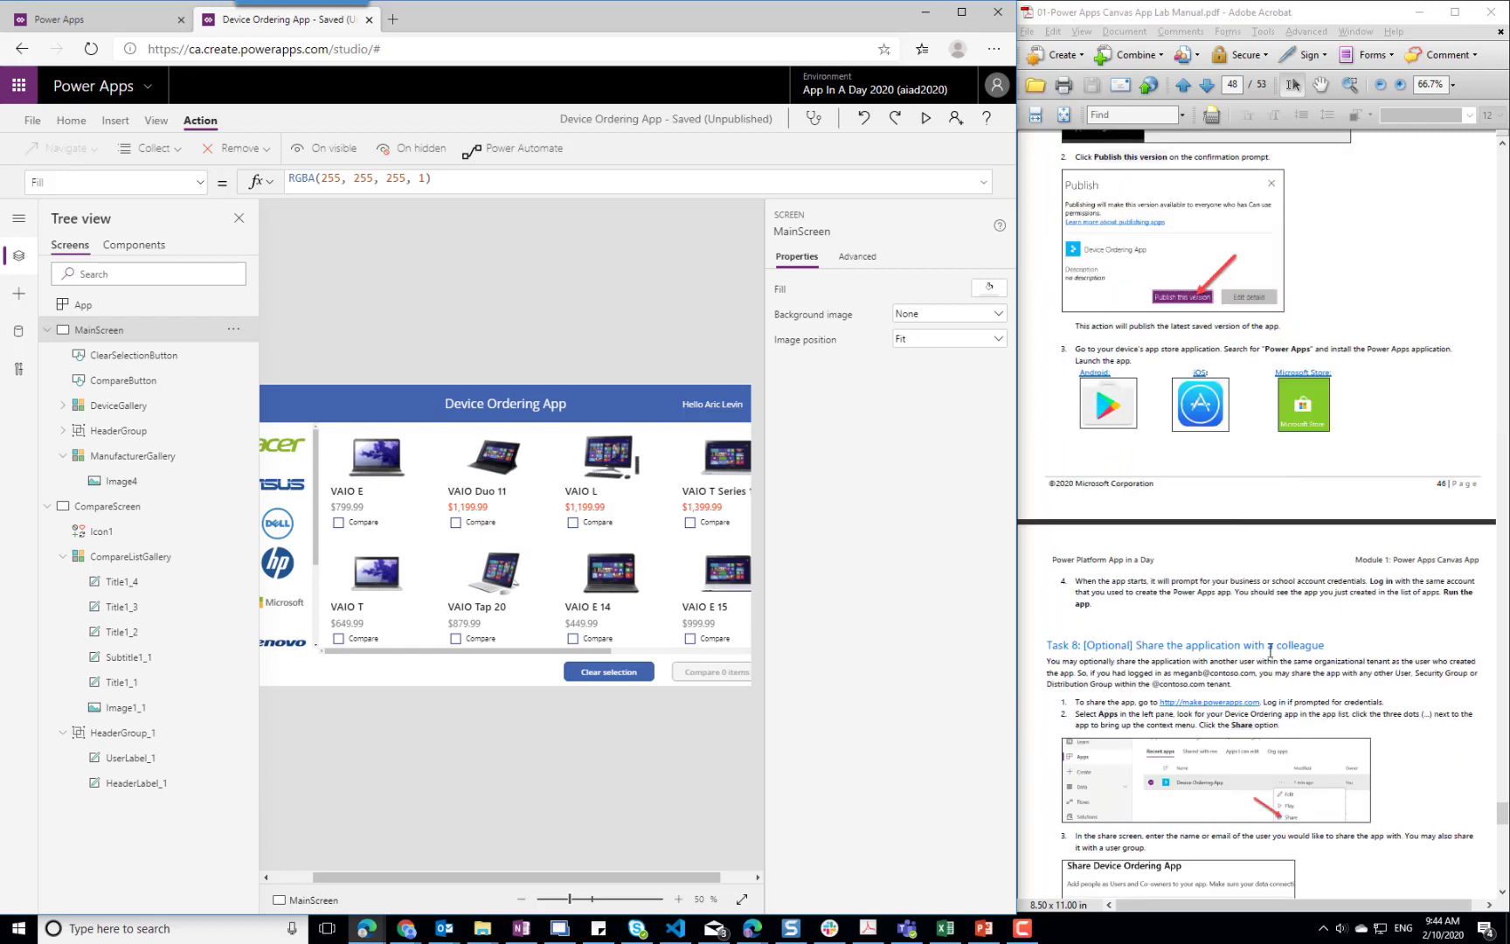
pyautogui.click(31, 124)
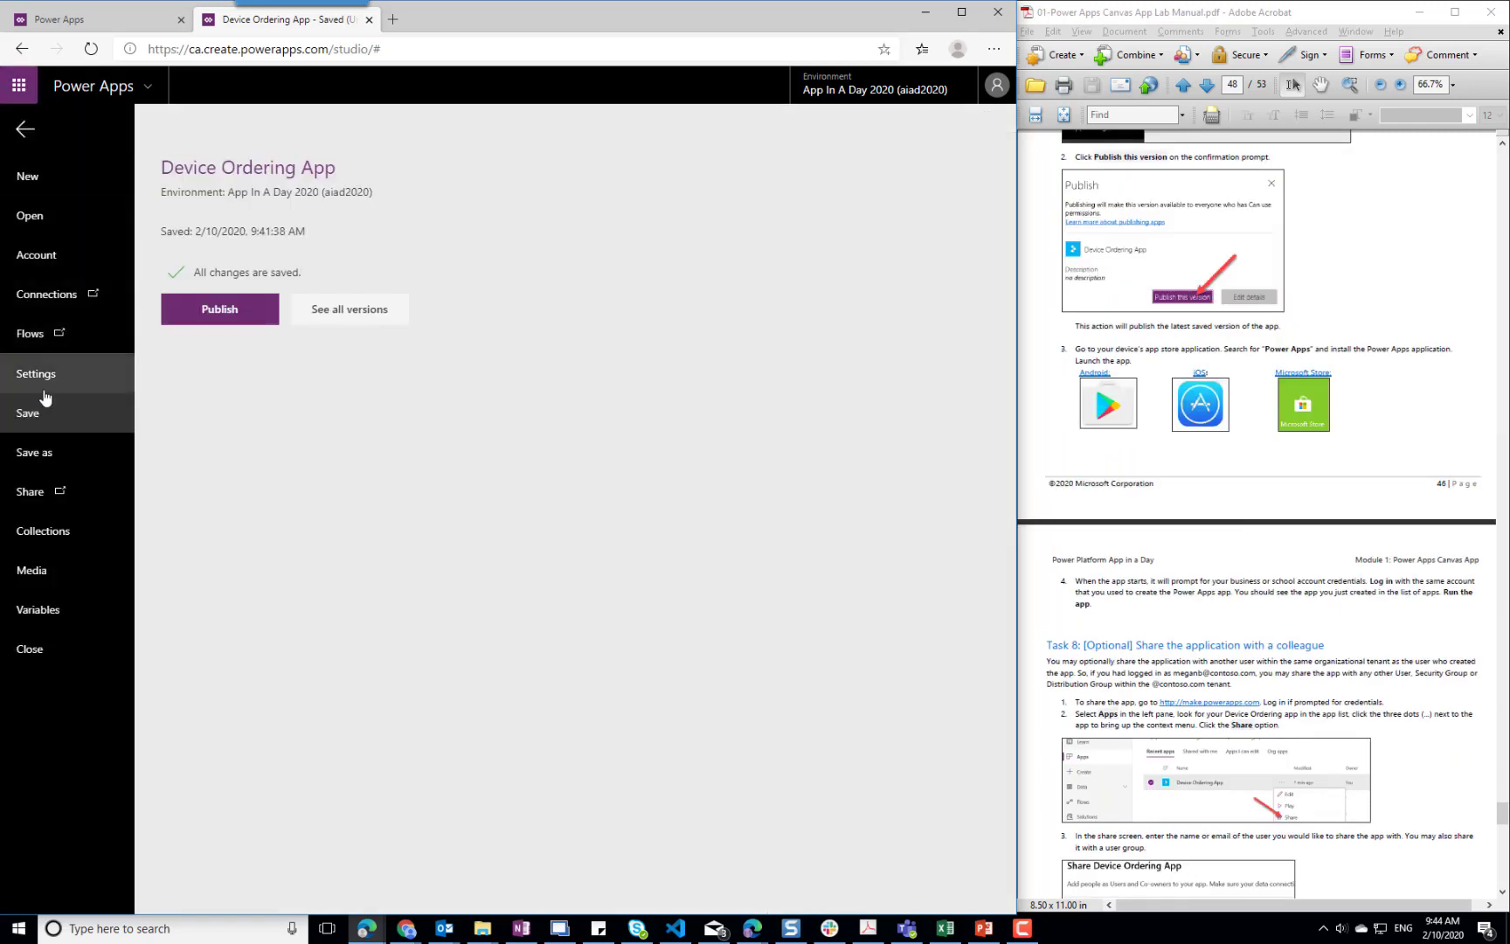
pyautogui.click(37, 496)
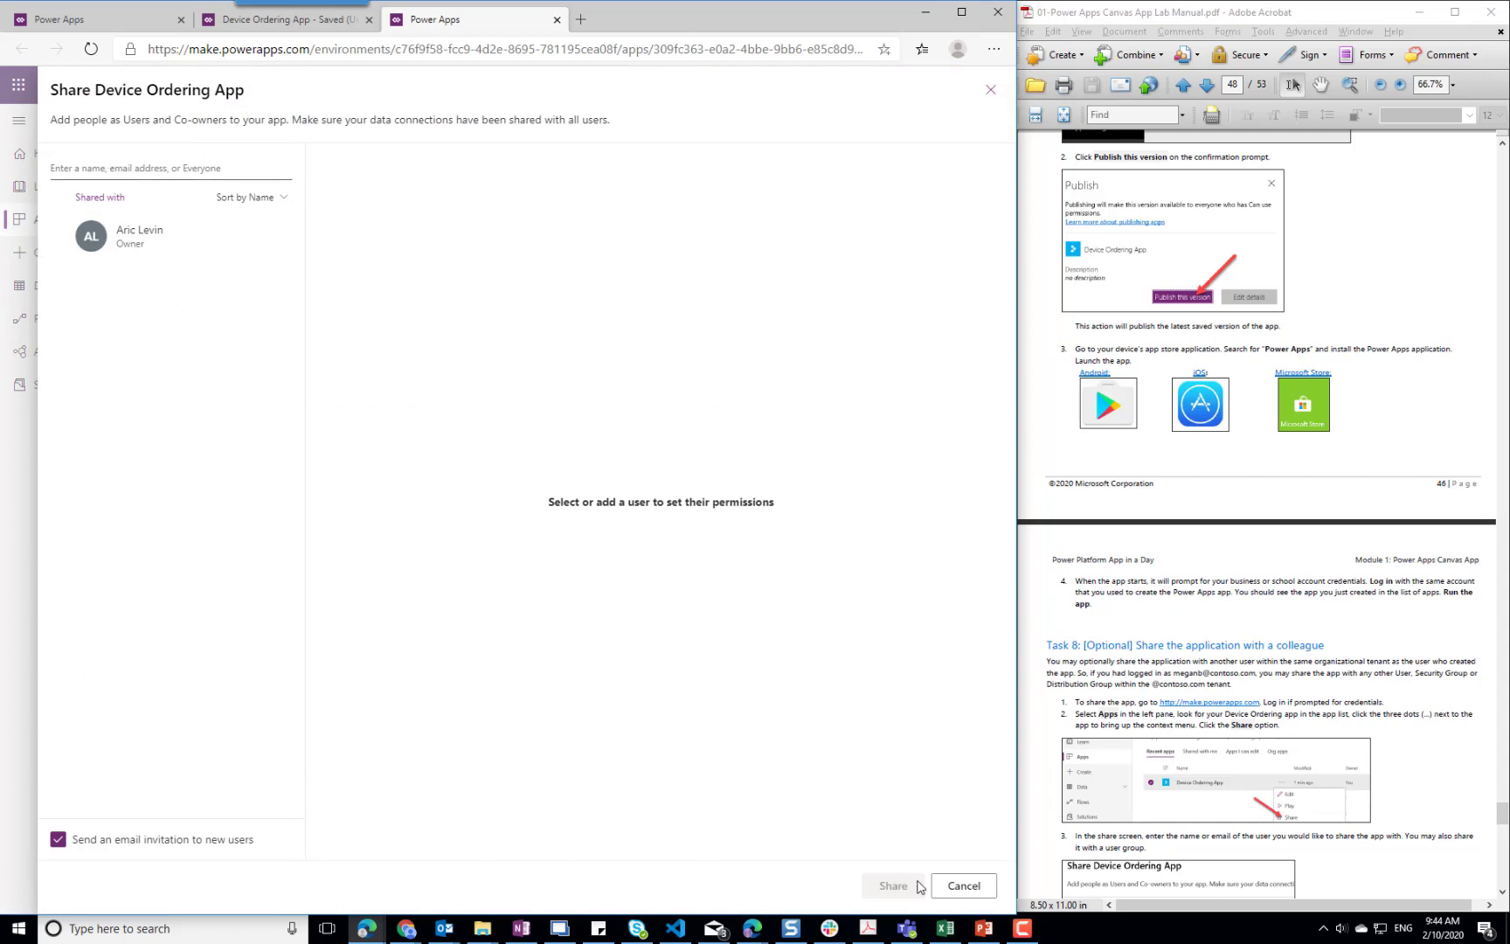
pyautogui.click(989, 93)
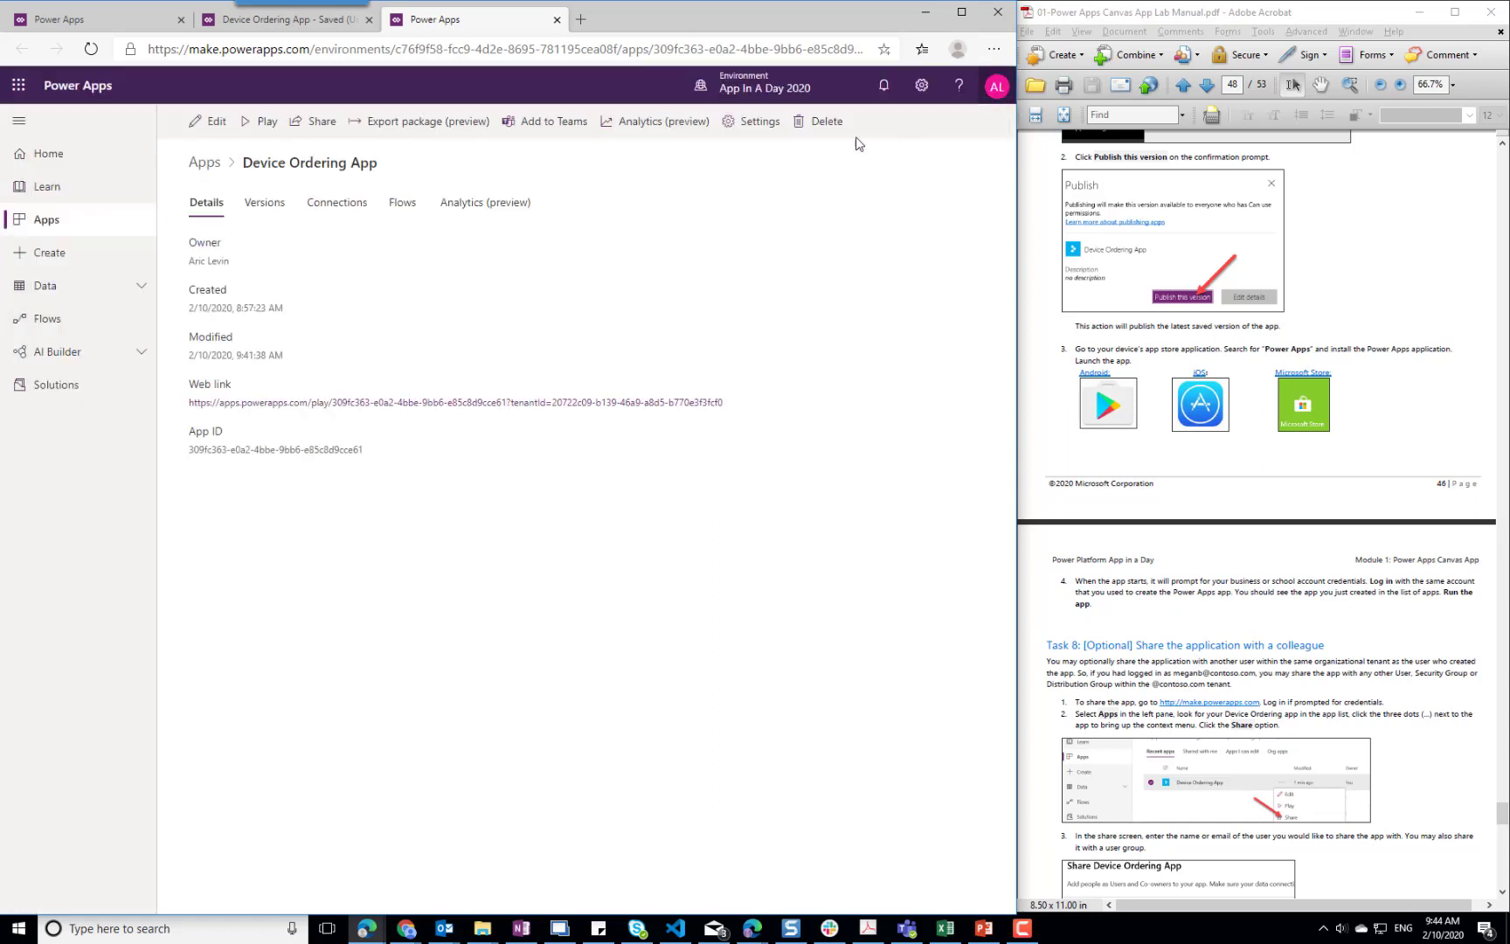
# Return to the Device Ordering App's save page in the studio and publish this version of the app
pyautogui.click(279, 19)
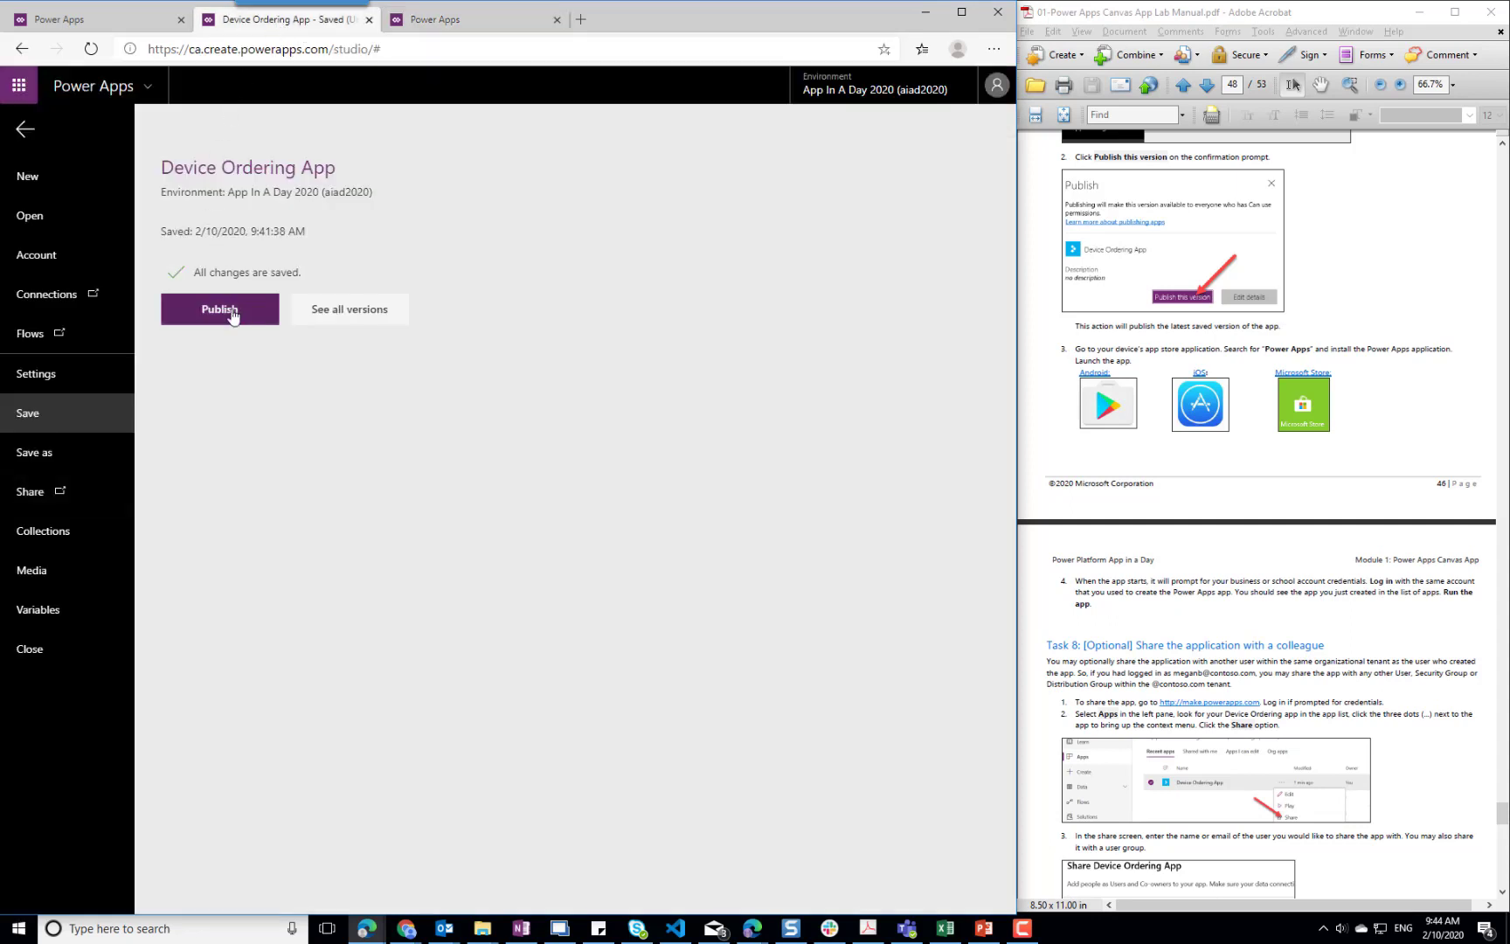
pyautogui.click(231, 311)
pyautogui.click(533, 592)
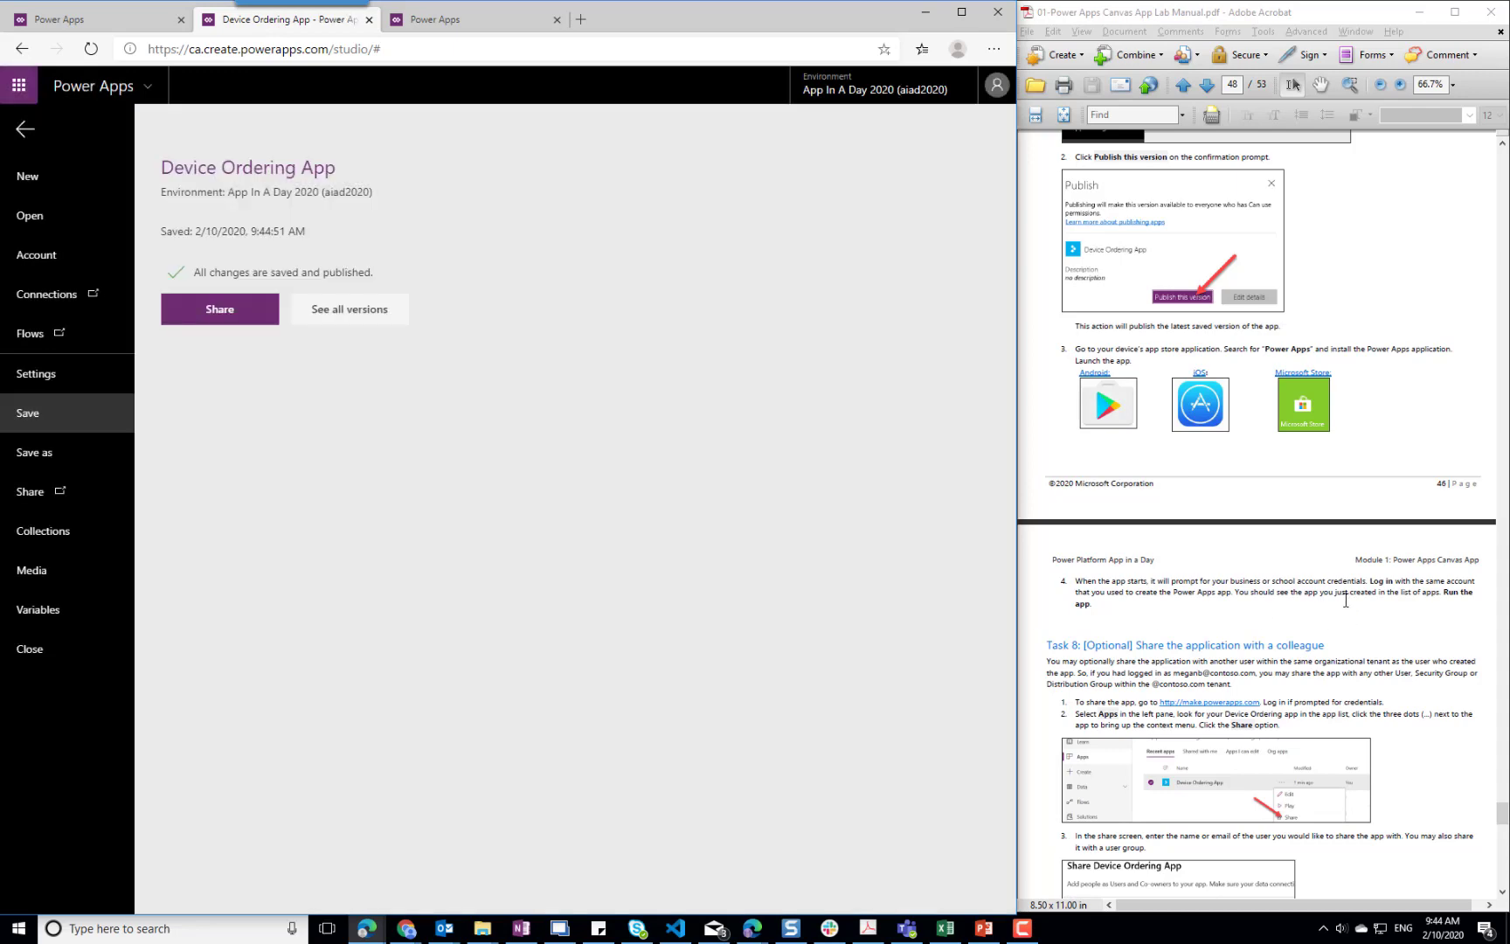
# Read on in the lab manual through the Task 8 sharing instructions and the next steps section
pyautogui.scroll(-15, 1343, 600)
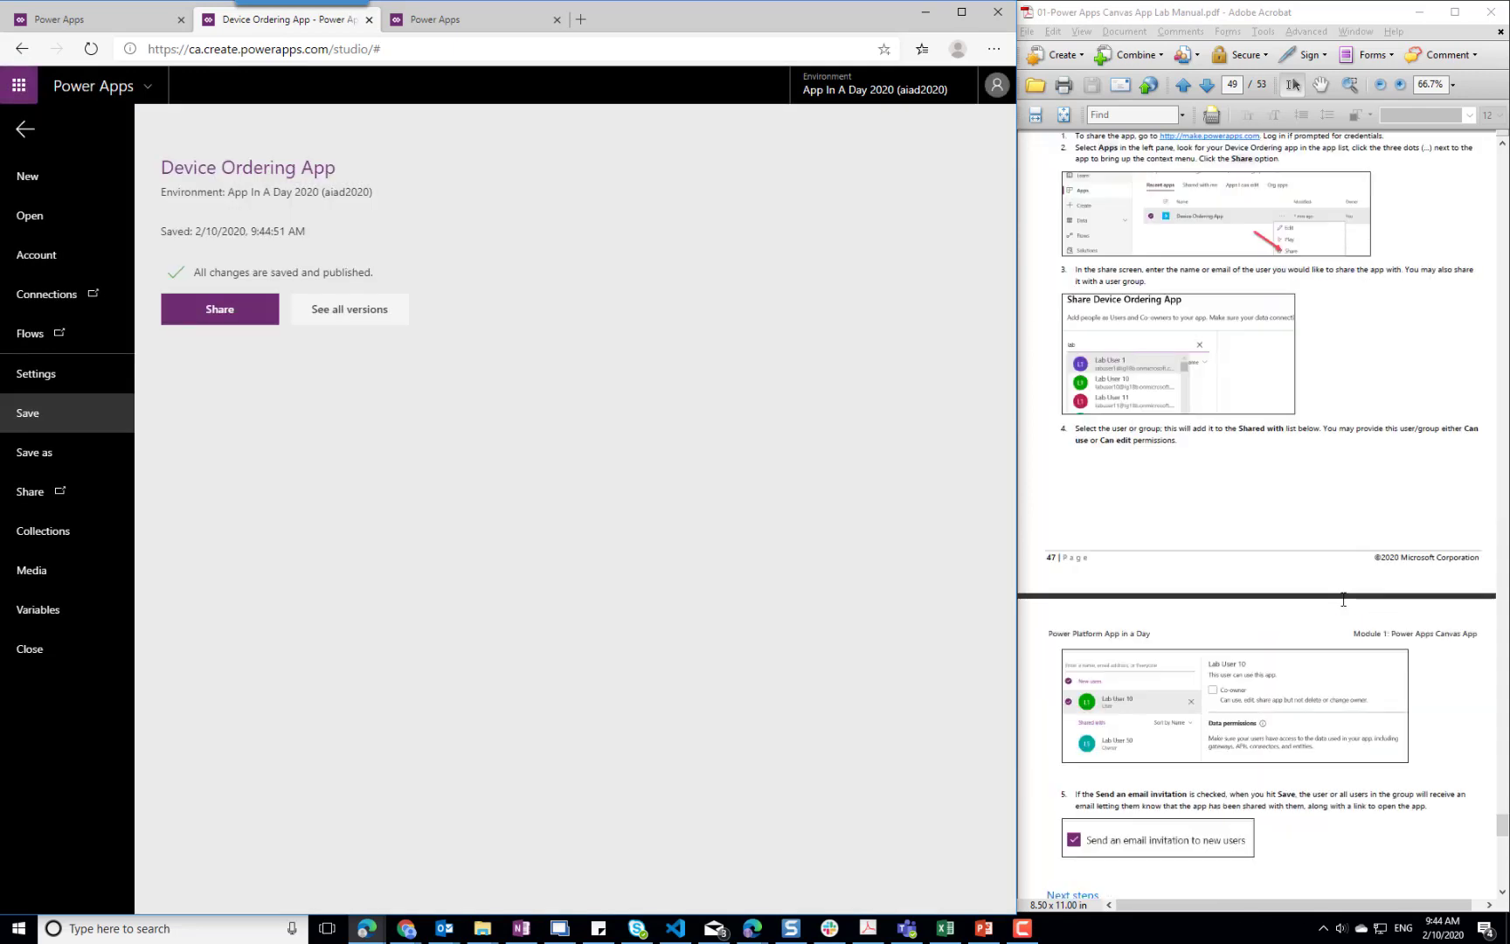
pyautogui.scroll(-5, 1343, 600)
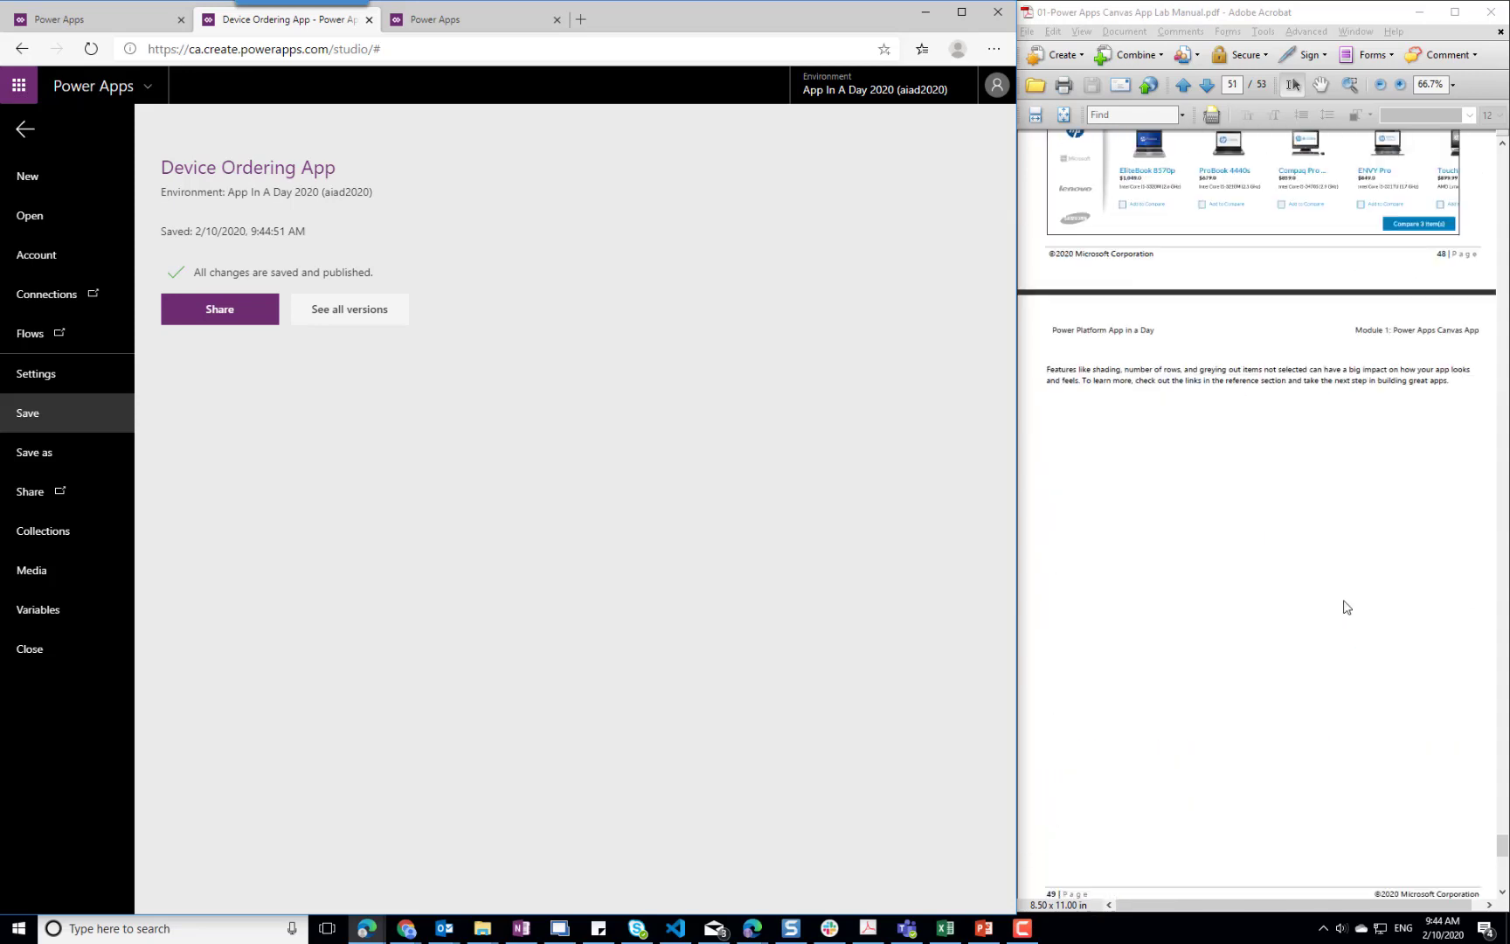